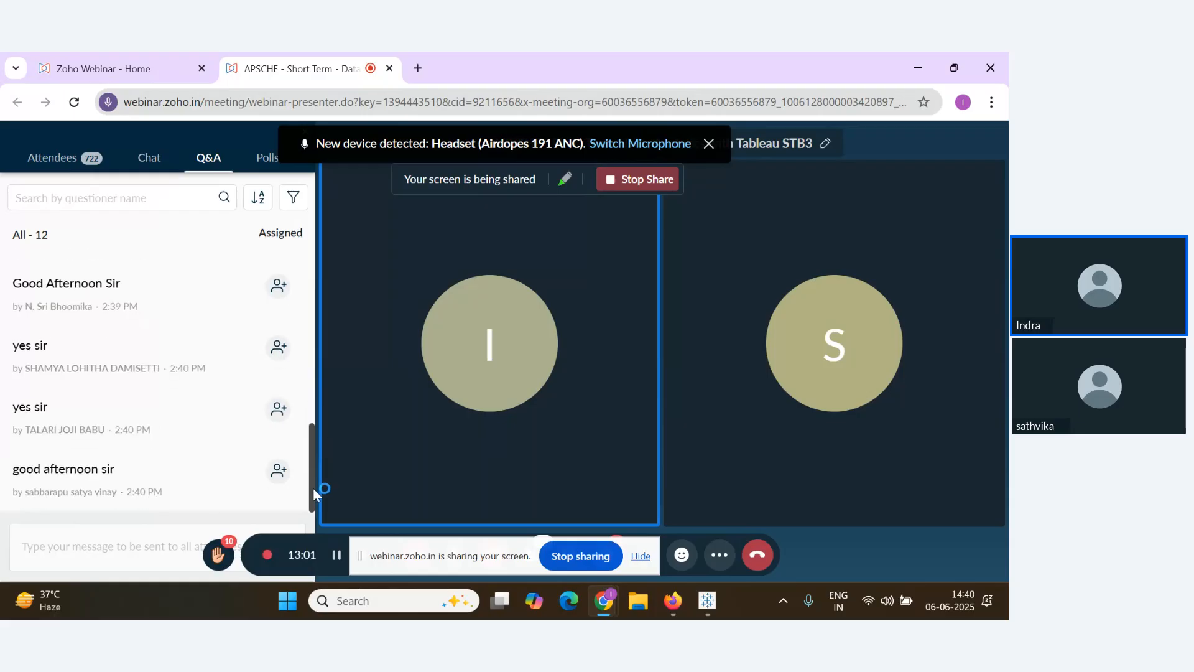
Scroll through the webinar Q&A questions, then switch to the Notes document in Google Docs
scroll(81, 431, up, 2)
scroll(200, 425, up, 3)
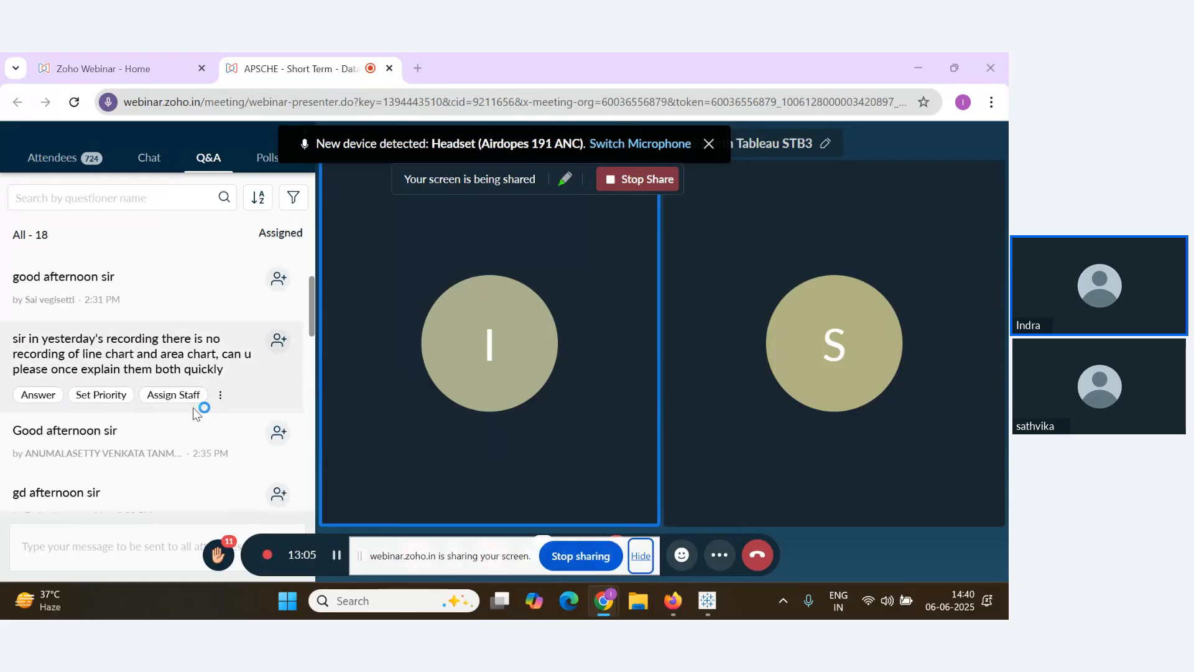
drag(314, 308, 313, 492)
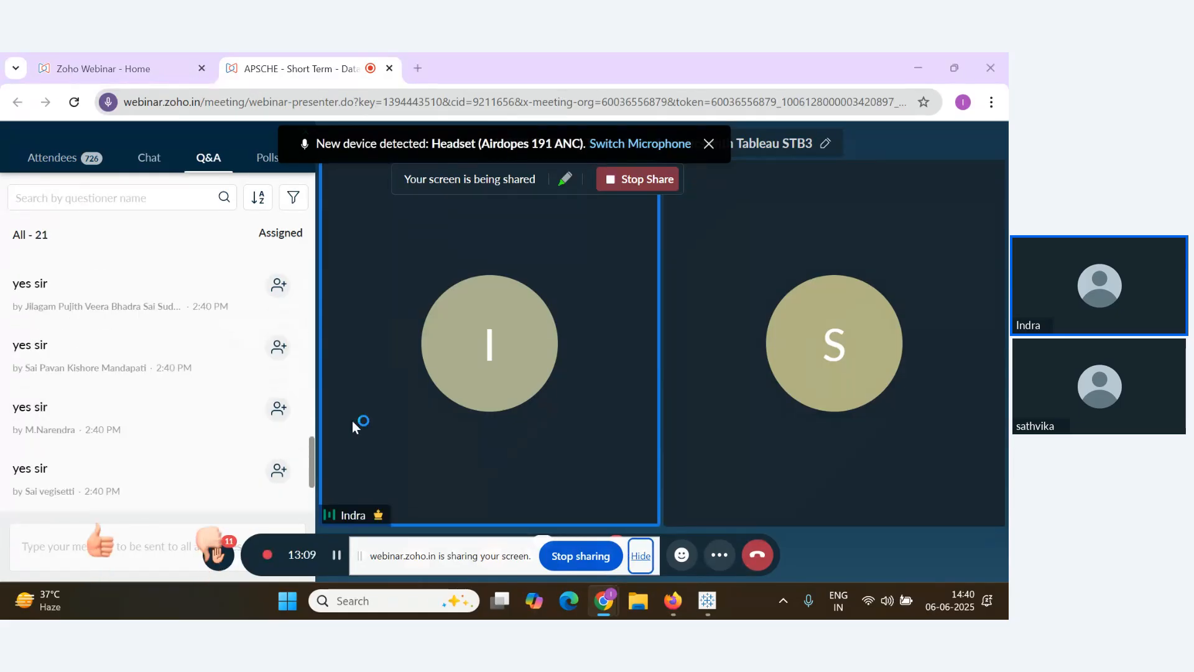
drag(311, 472, 312, 512)
mouse_move(199, 461)
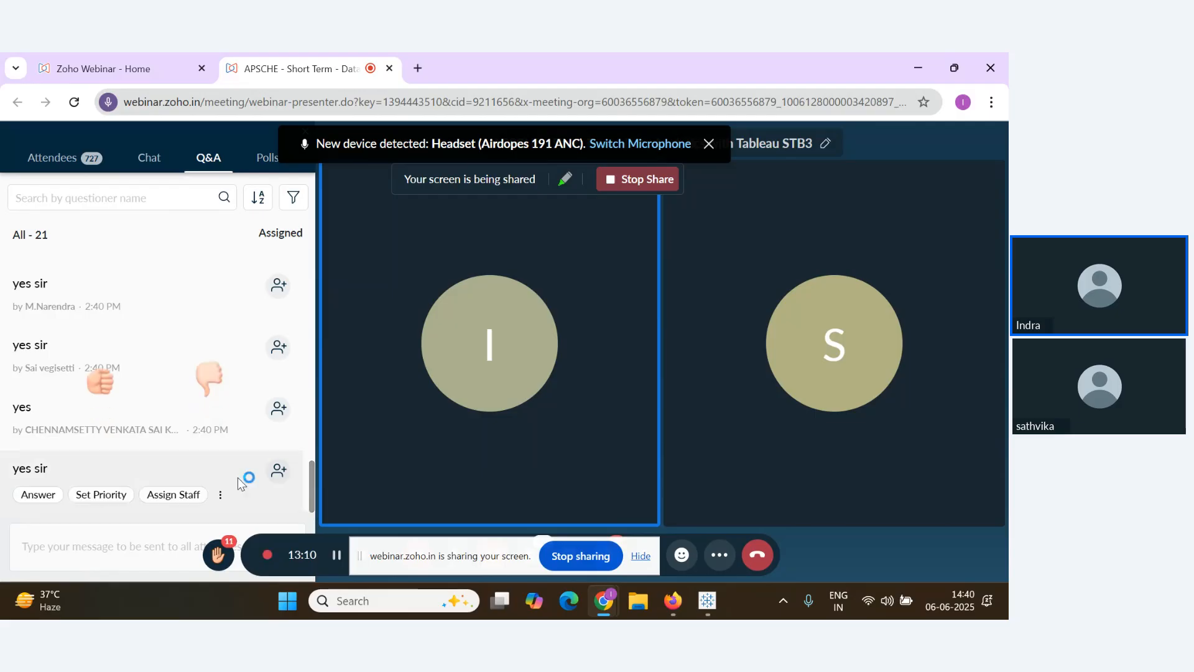
key(alt+Tab)
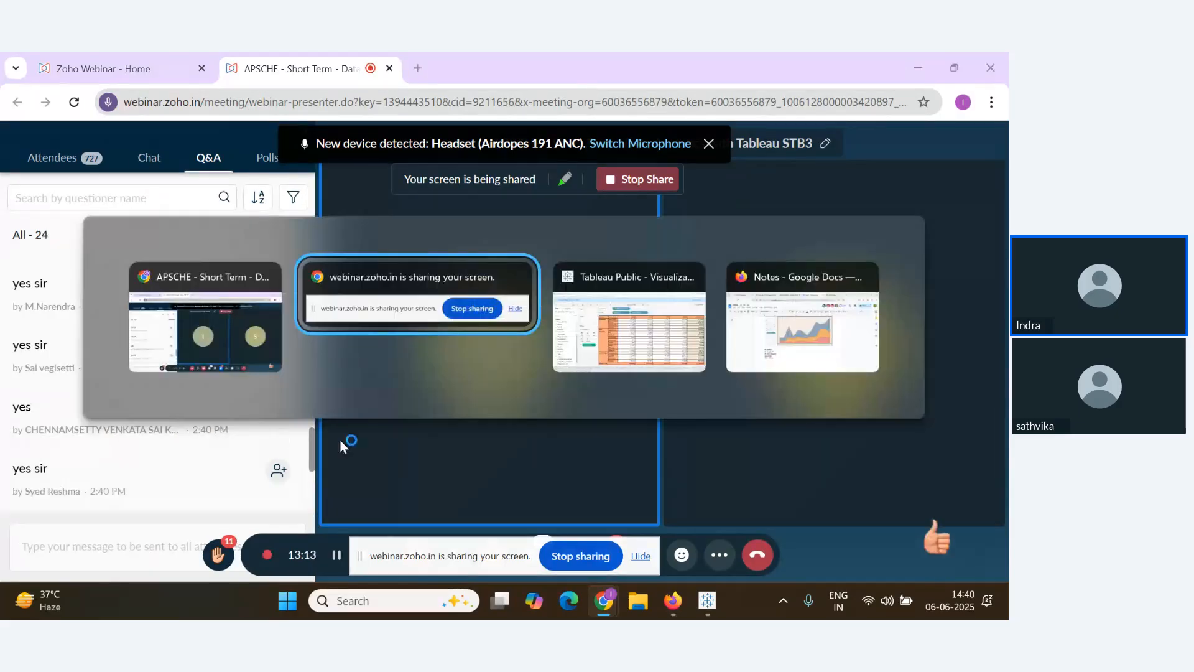
Bring the Notes document forward and scroll back up to its Bar Chart notes
click(806, 337)
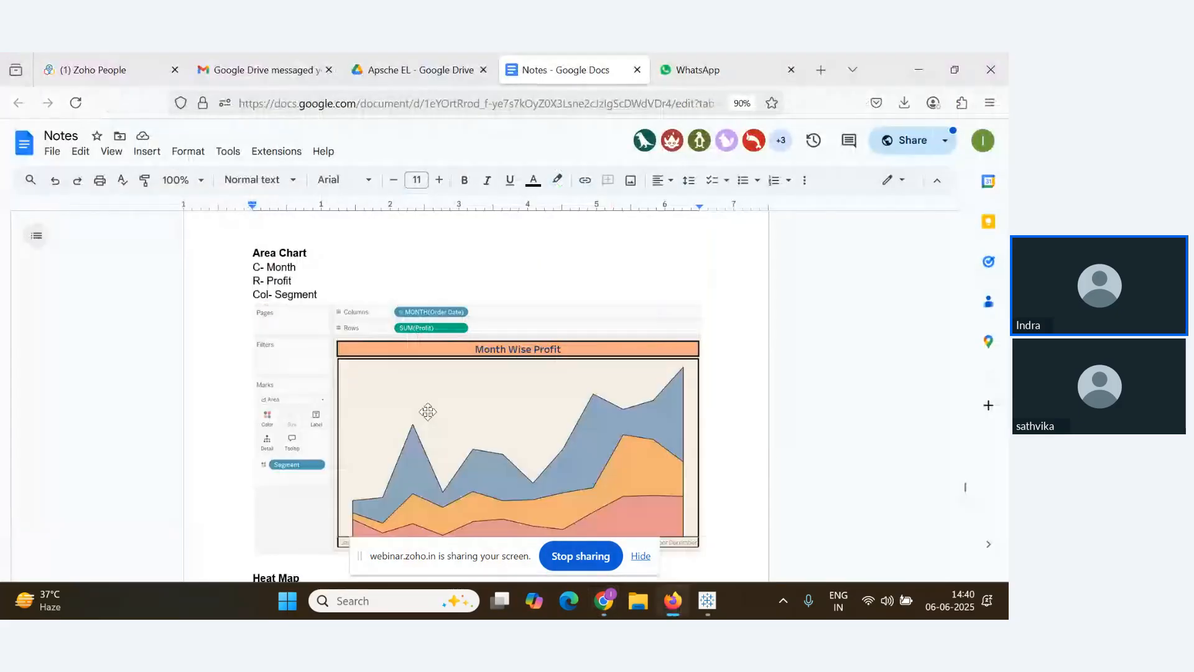
scroll(428, 412, up, 10)
scroll(428, 412, up, 15)
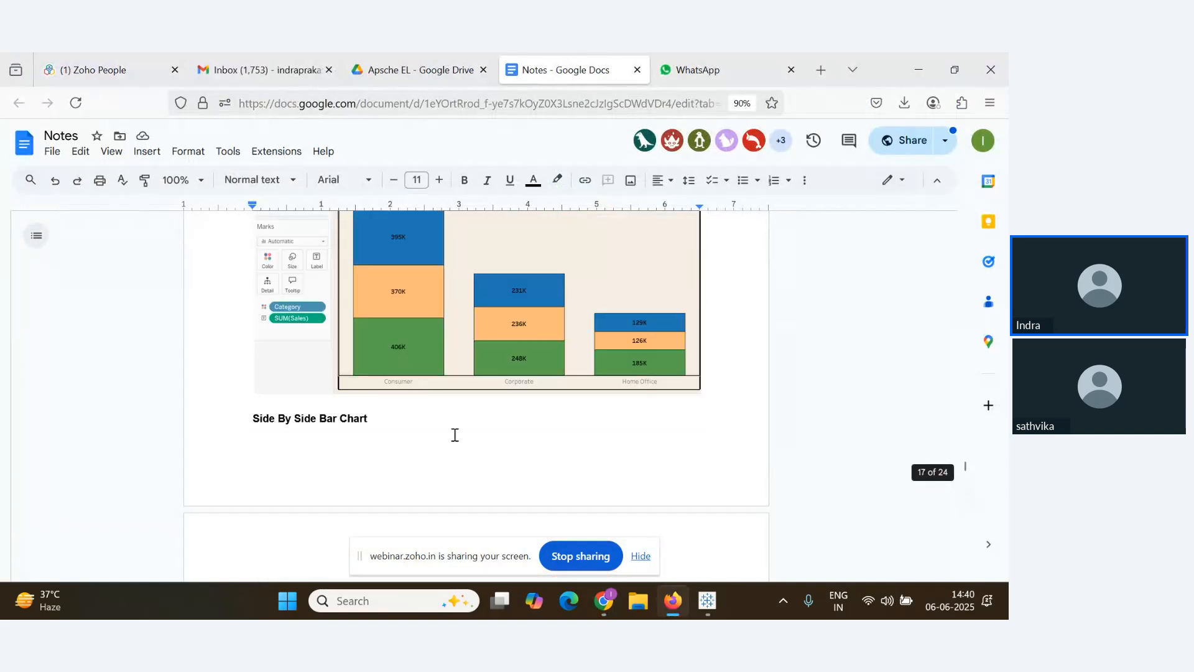
scroll(453, 439, up, 5)
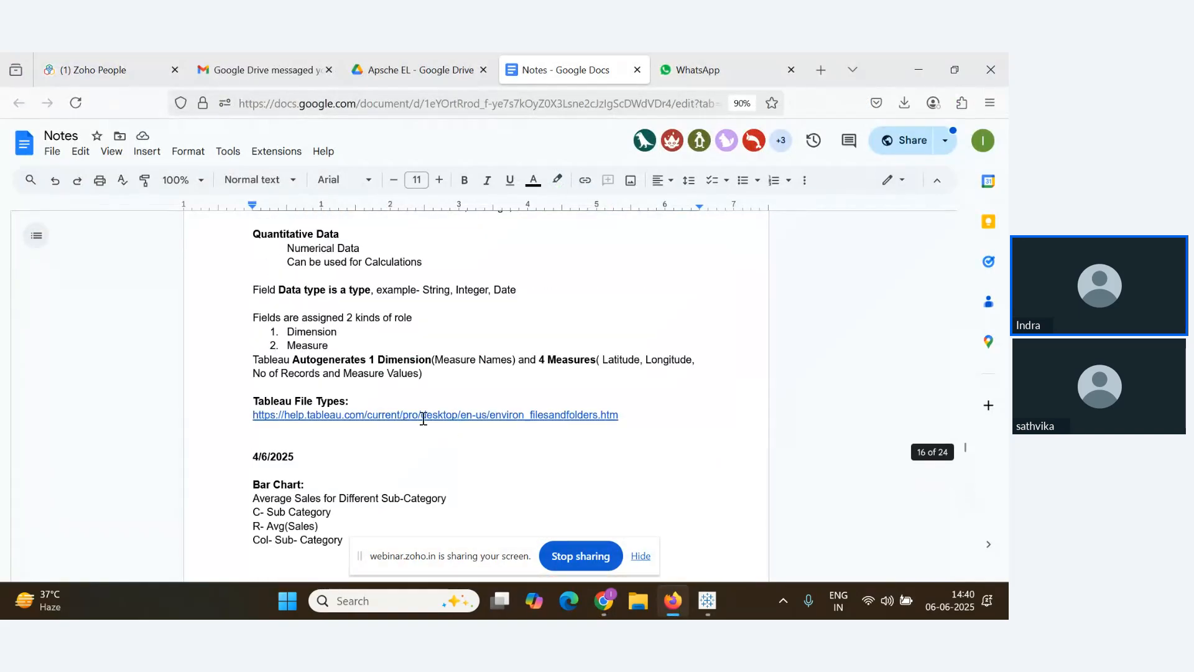
scroll(421, 418, down, 8)
scroll(422, 422, up, 5)
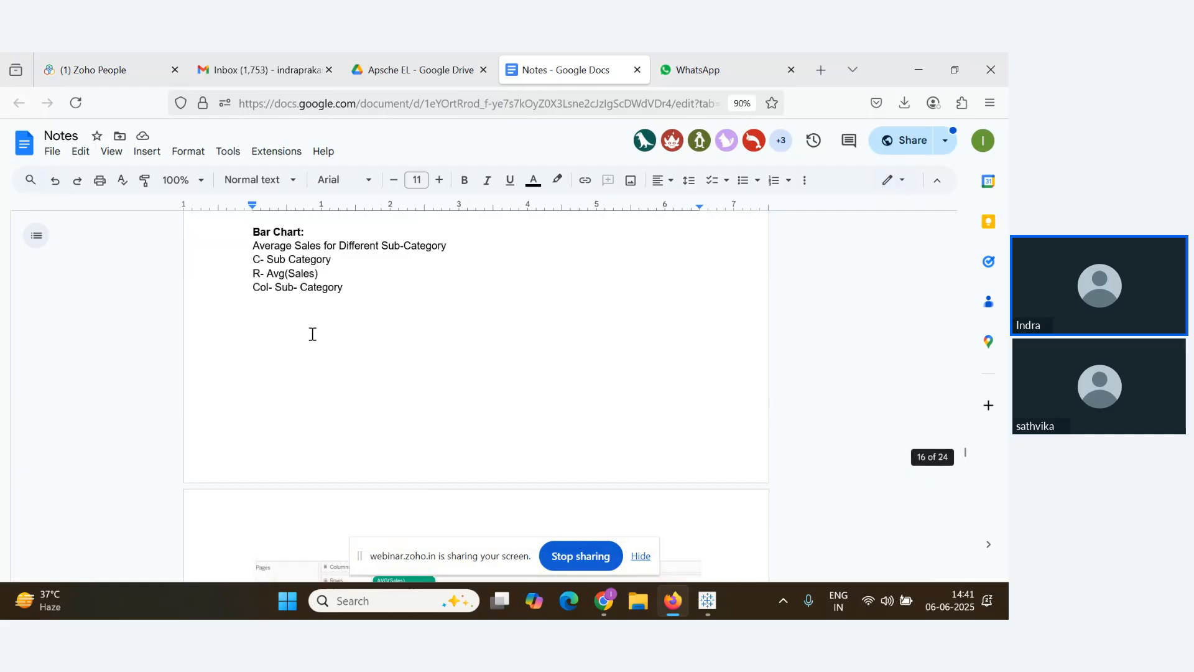
Scroll down through the chart notes to the Text table section, then return to the webinar
scroll(312, 333, down, 1)
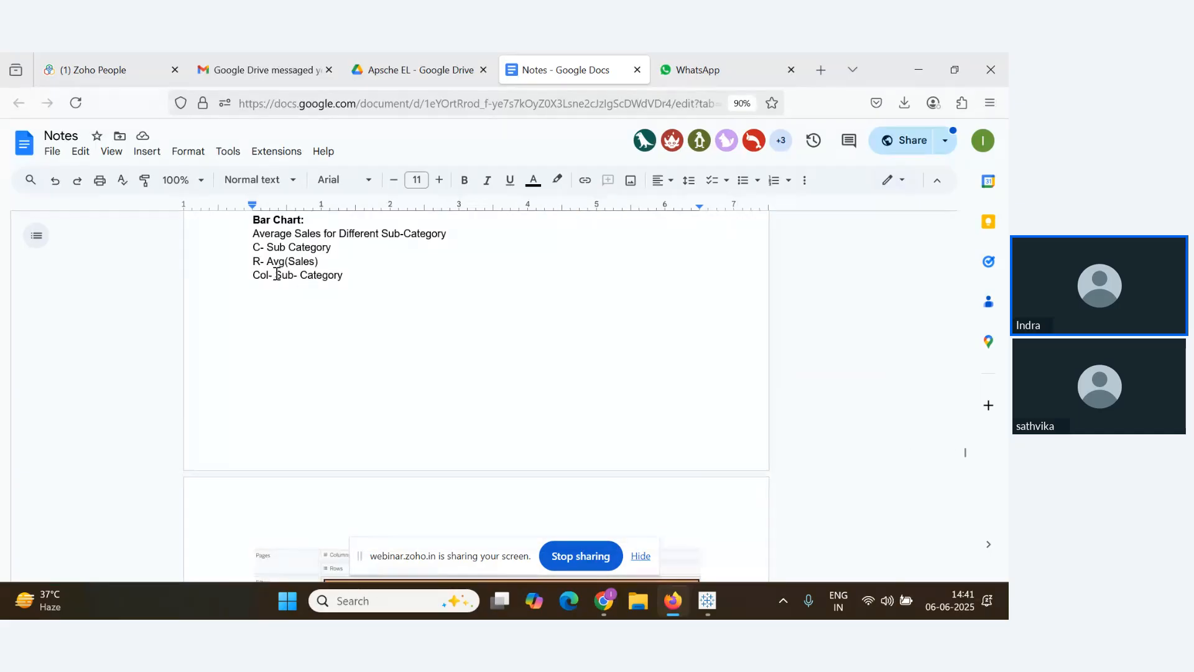
scroll(302, 408, down, 15)
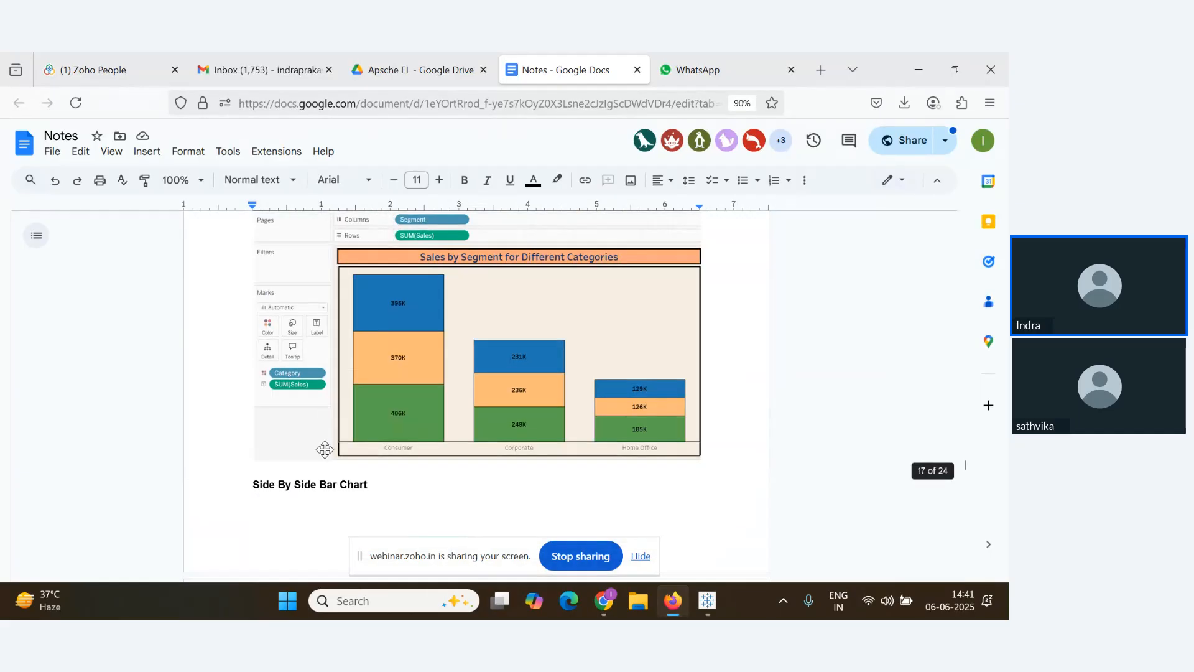
scroll(317, 447, down, 12)
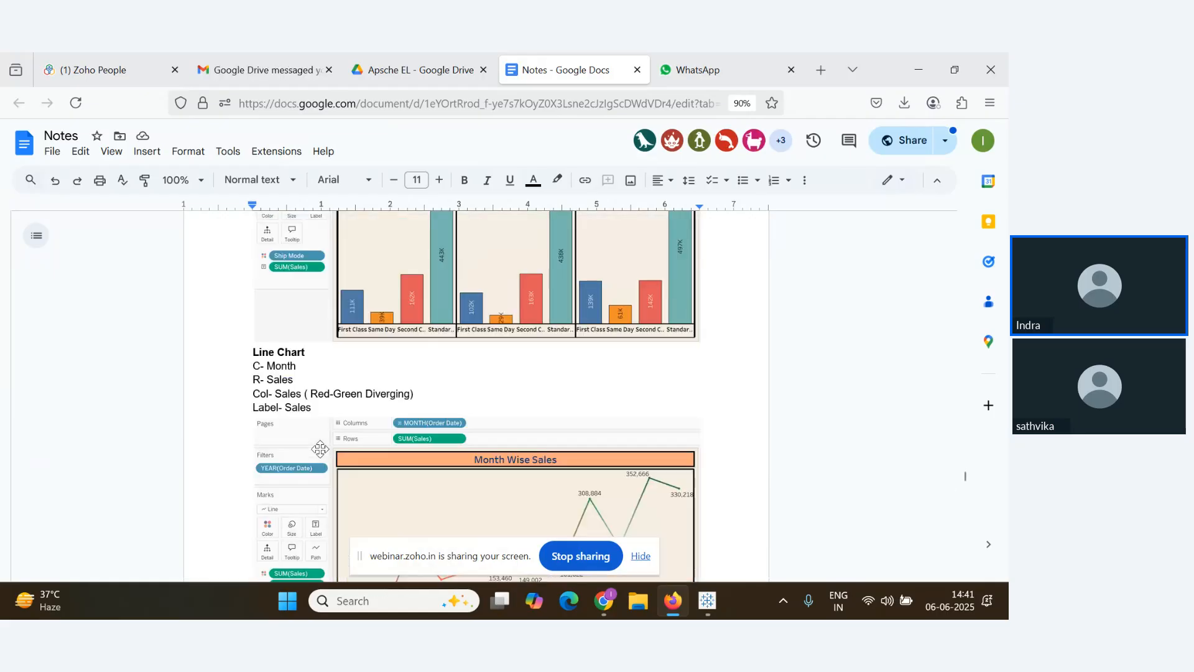
scroll(320, 448, down, 8)
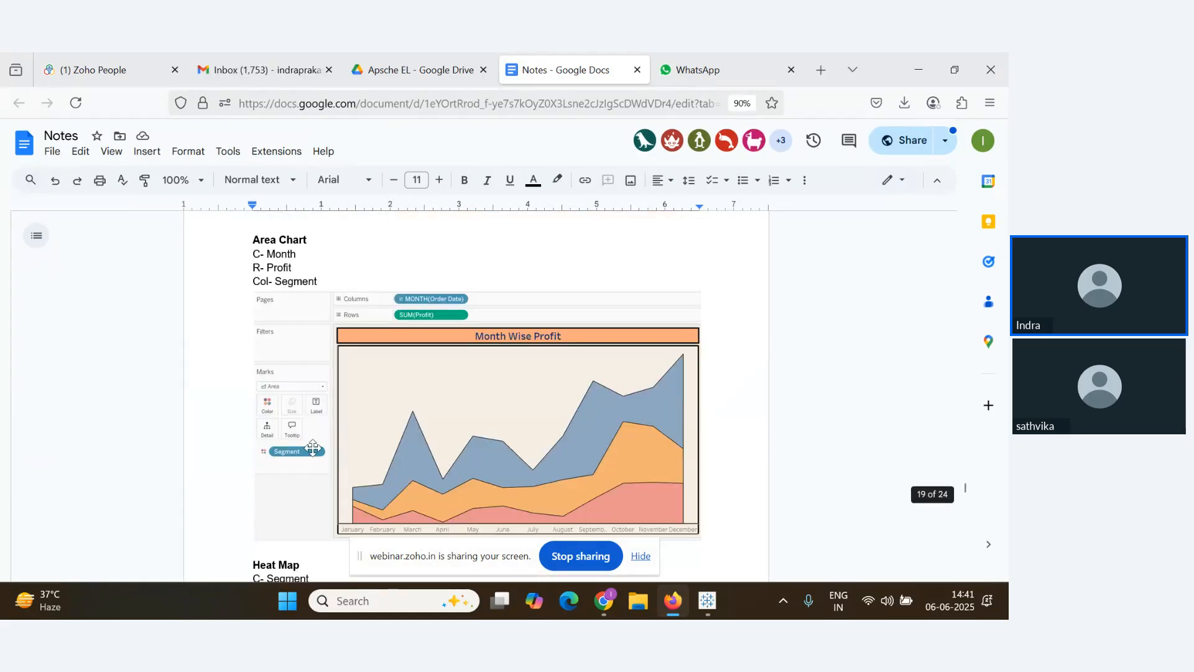
scroll(445, 426, down, 15)
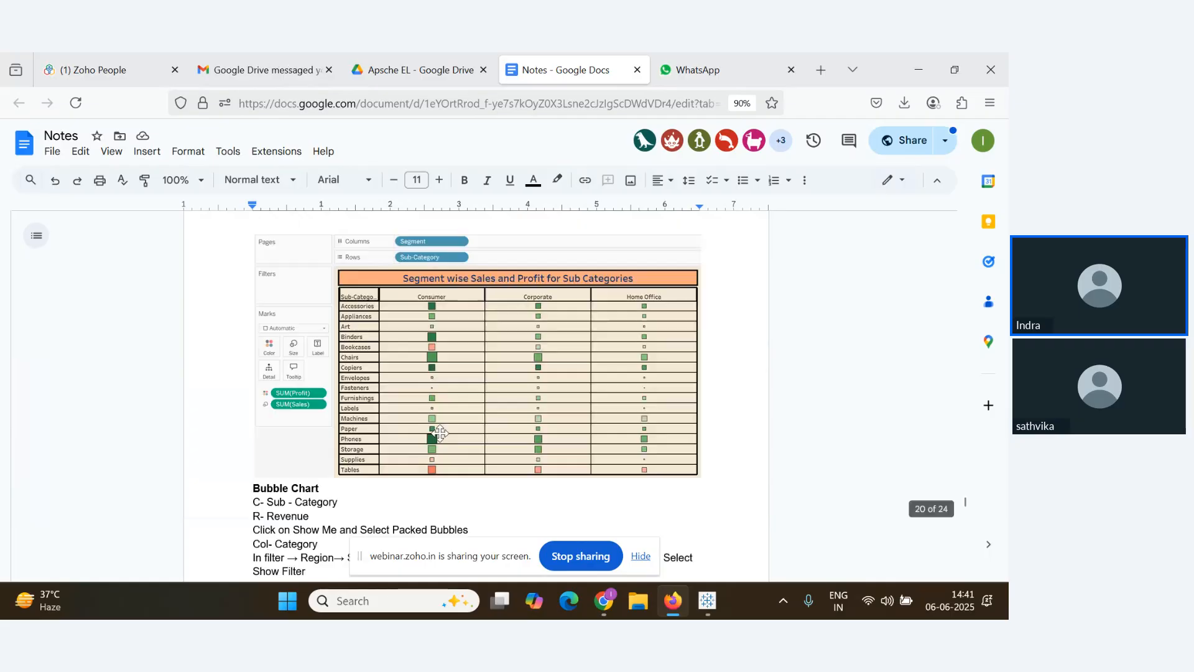
scroll(395, 440, down, 15)
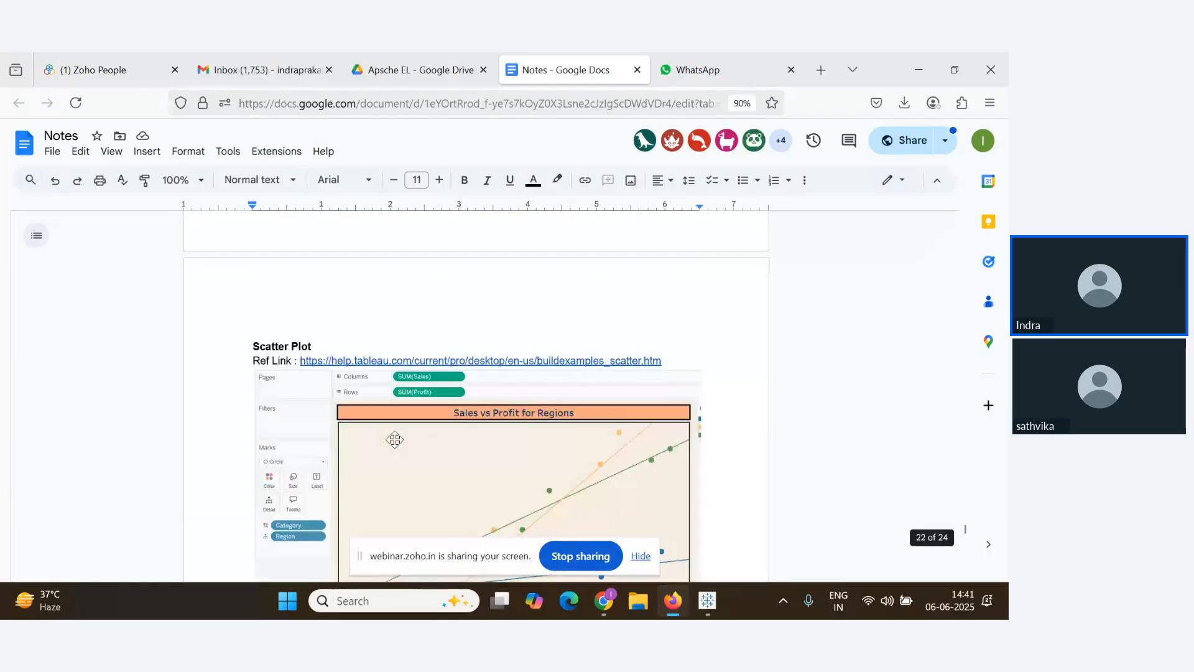
scroll(394, 439, down, 15)
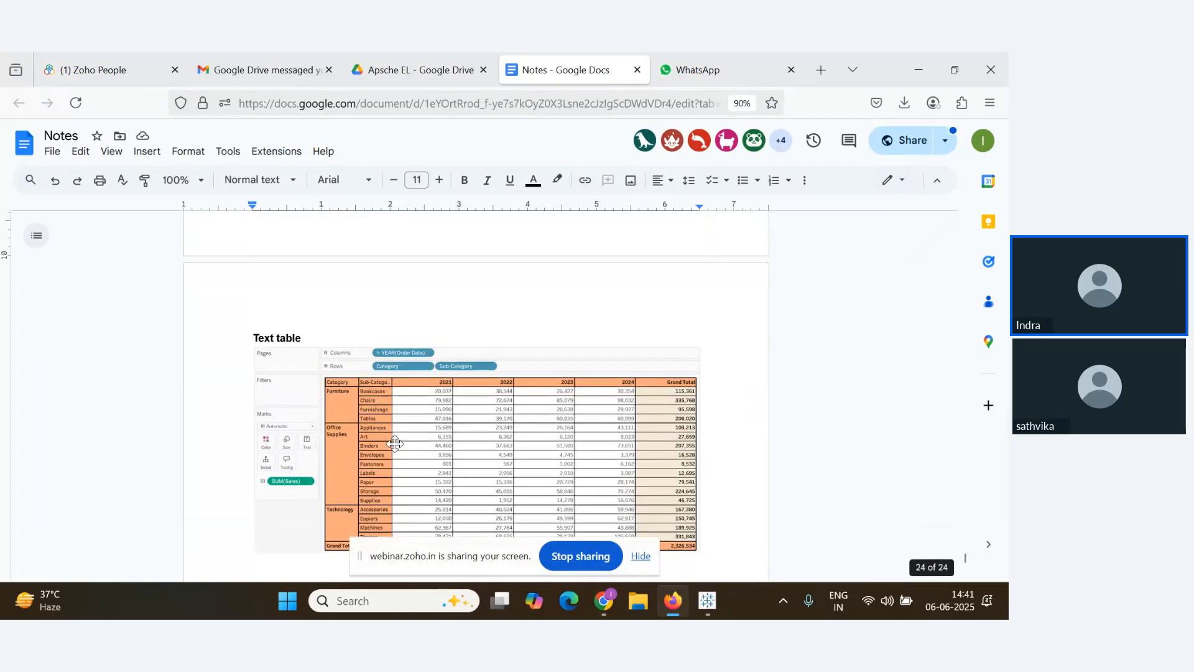
scroll(395, 445, up, 5)
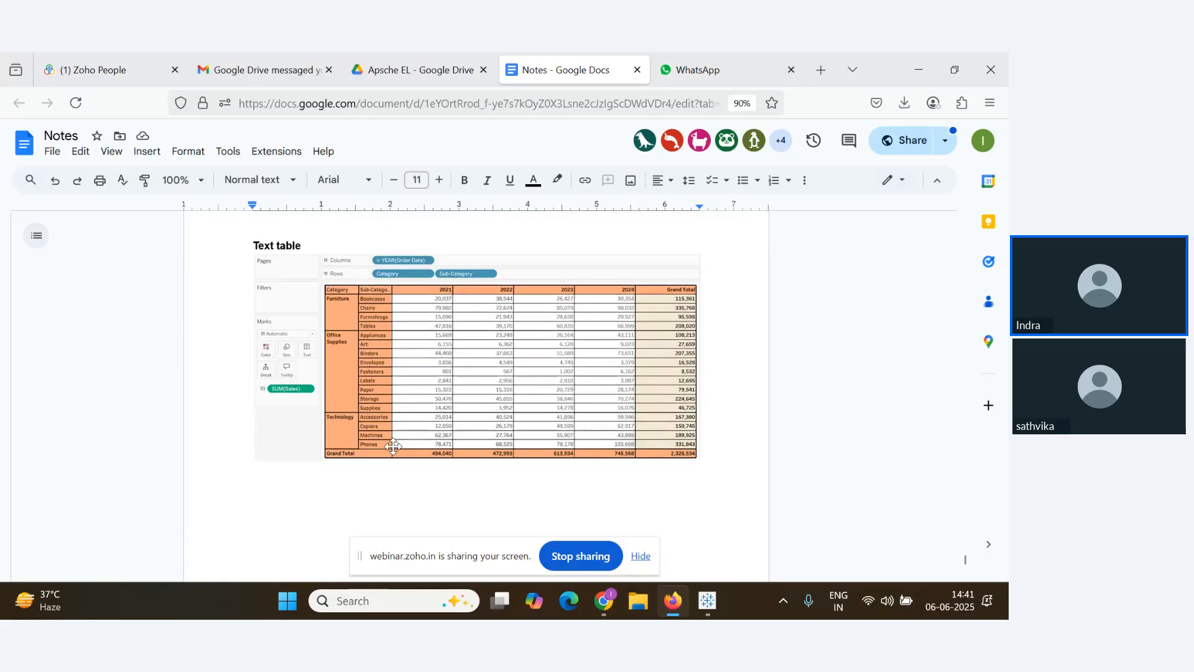
key(alt+Tab)
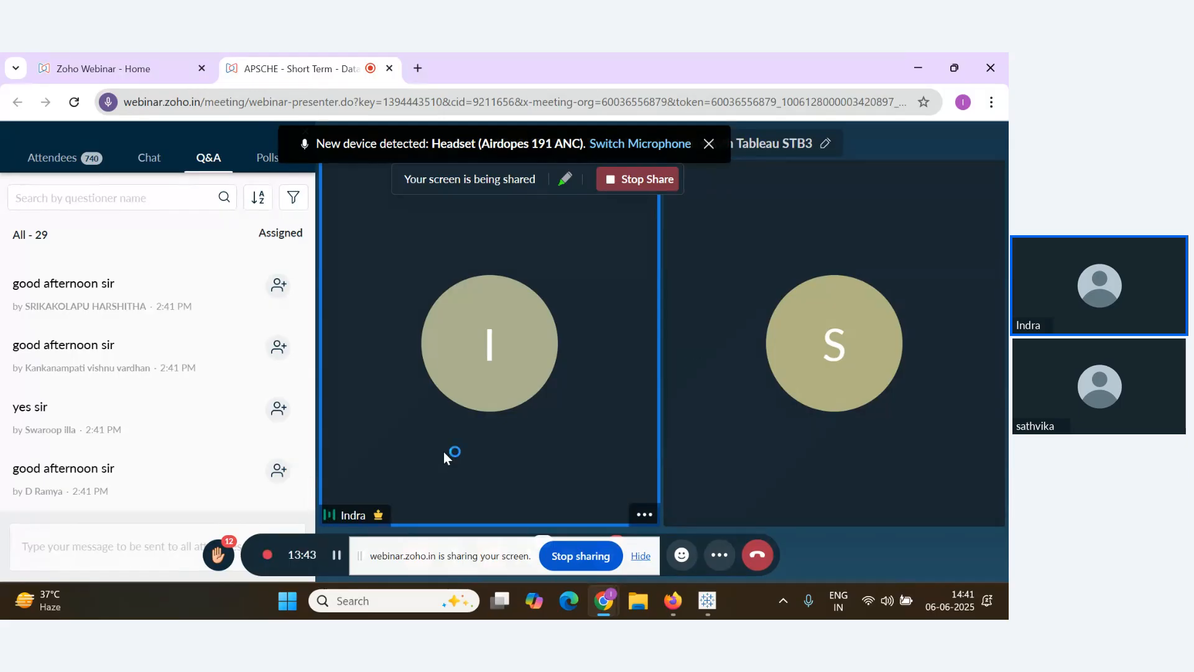
Add a bold 'Highlight Table' heading below the Text table image, then return to the webinar
key(alt+Tab)
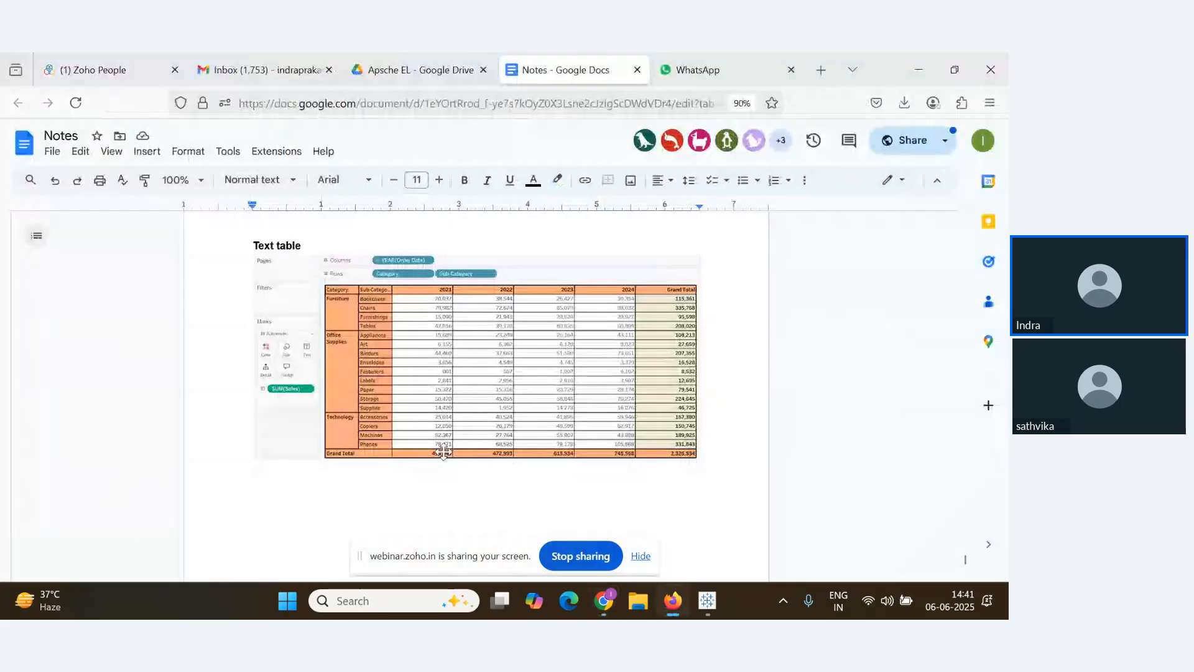
scroll(508, 448, down, 1)
scroll(508, 448, down, 3)
click(718, 299)
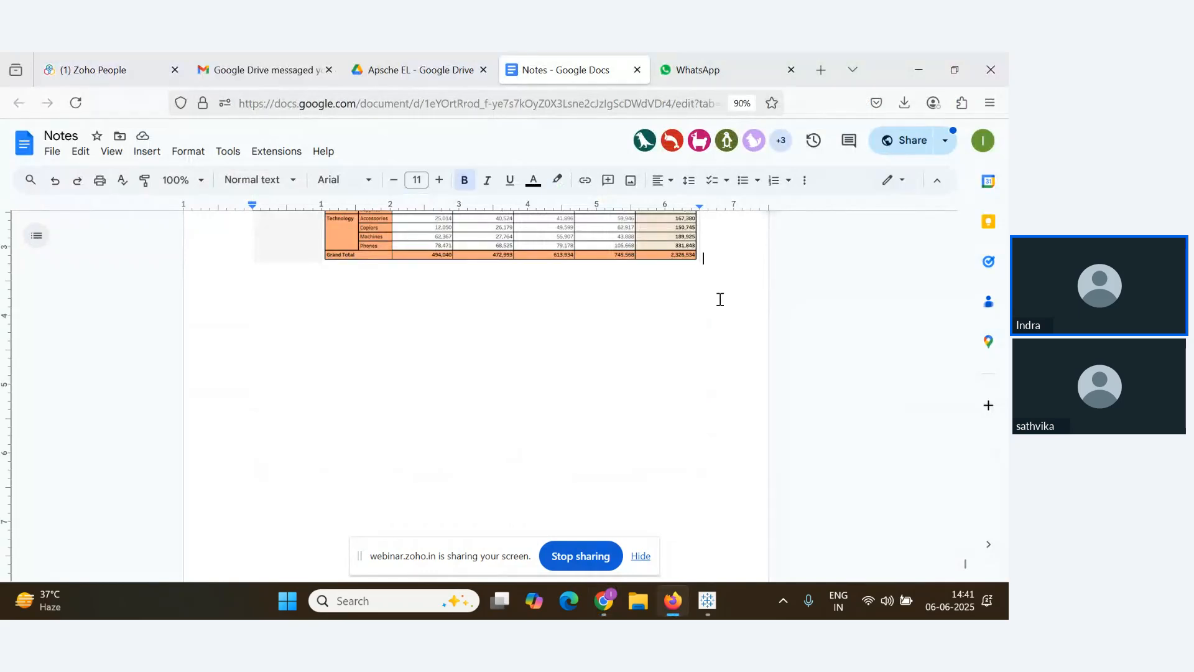
text(Highlight Table)
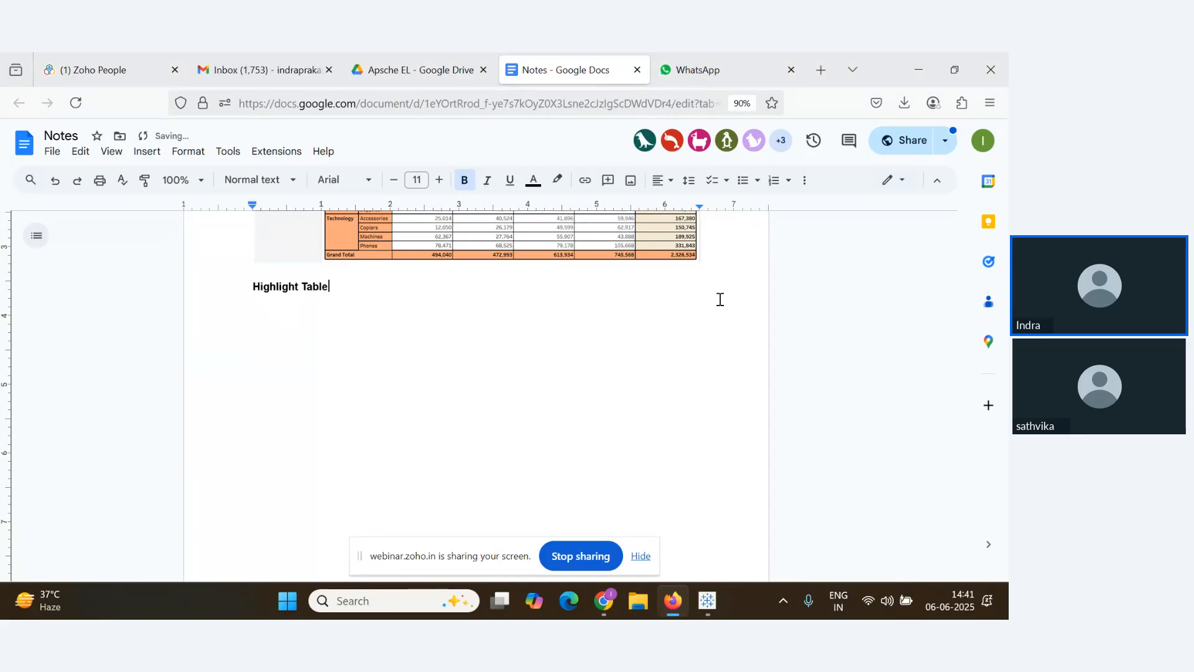
key(alt+Tab)
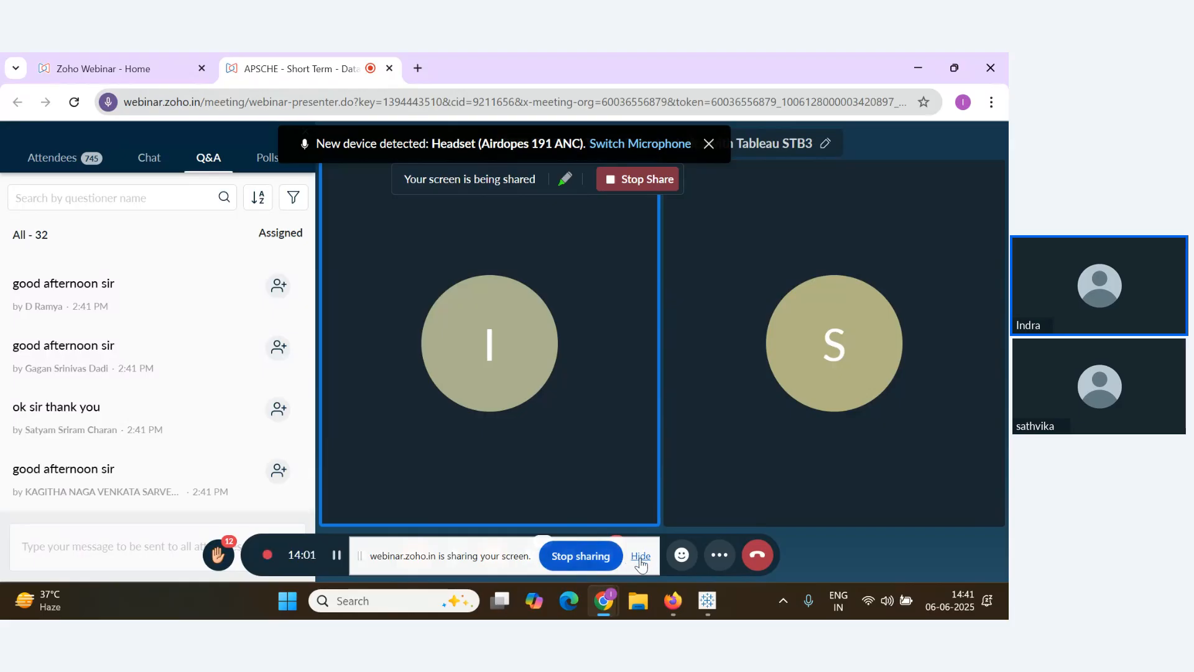
Hide the screen-sharing notice, check and close Quick Settings, and switch to Tableau Public
click(640, 560)
mouse_move(182, 467)
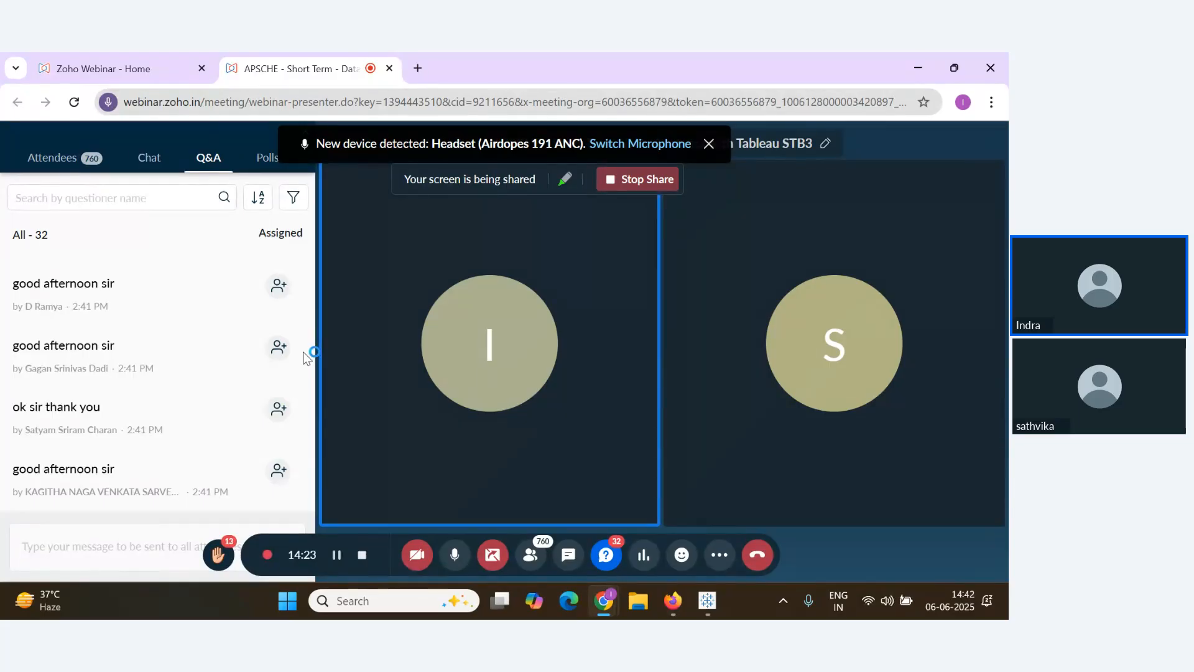
click(877, 605)
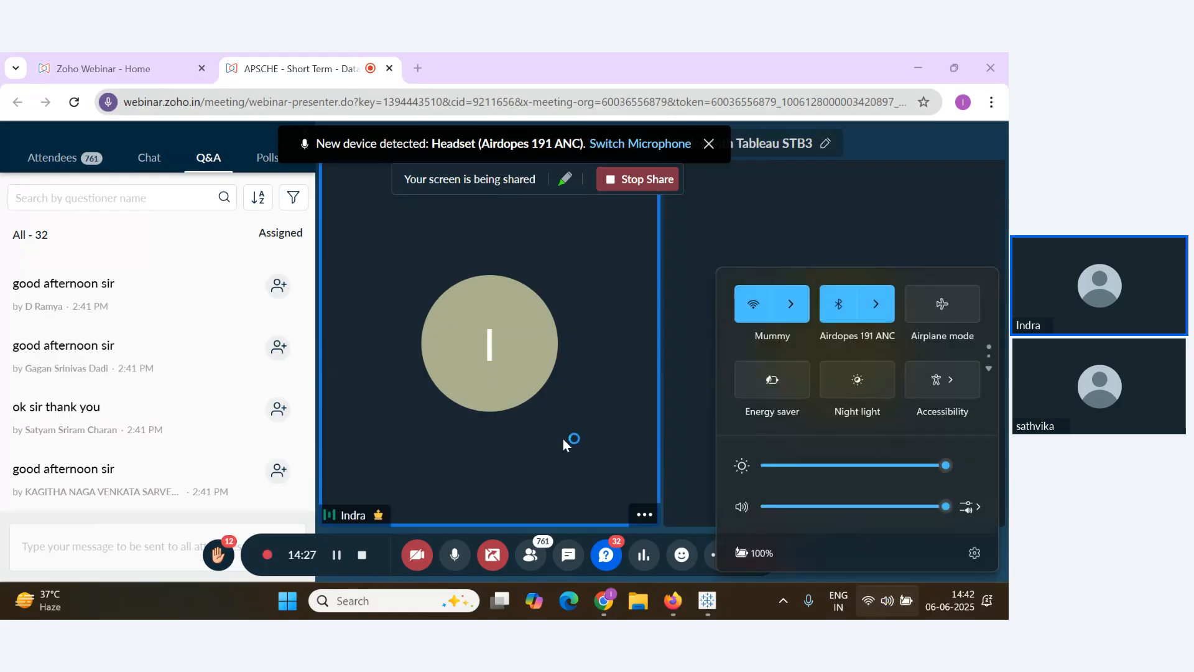
click(562, 439)
key(alt+Tab)
key(alt+Tab)
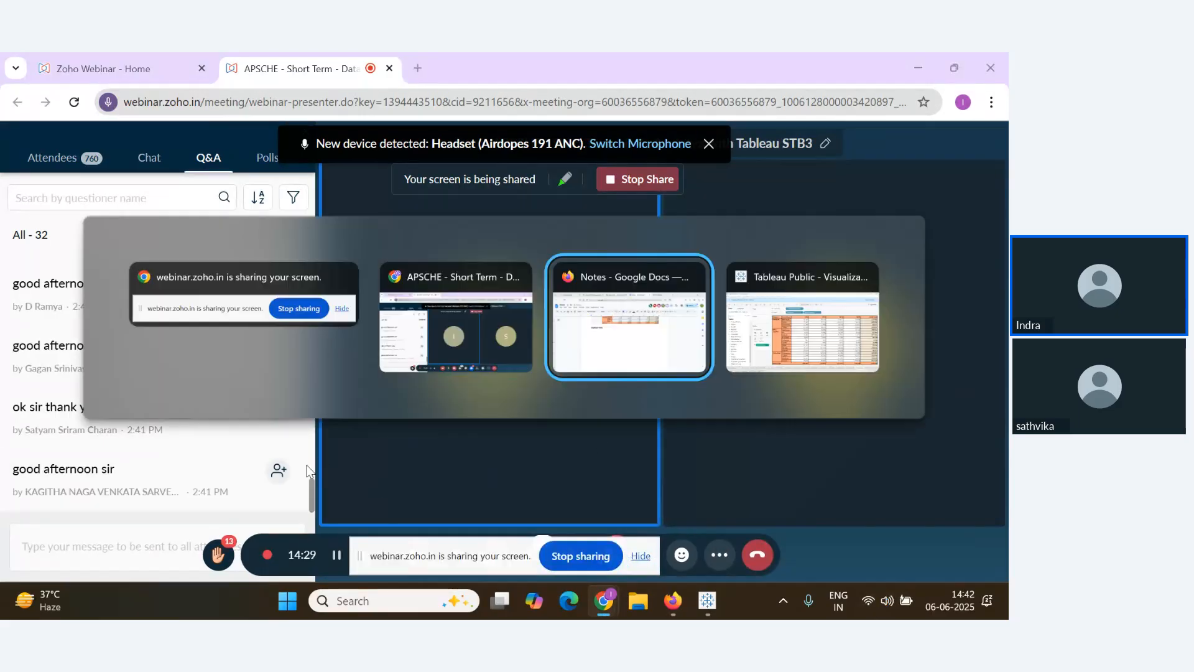
key(alt+Tab)
key(alt+Tab)
key(alt+Tab)
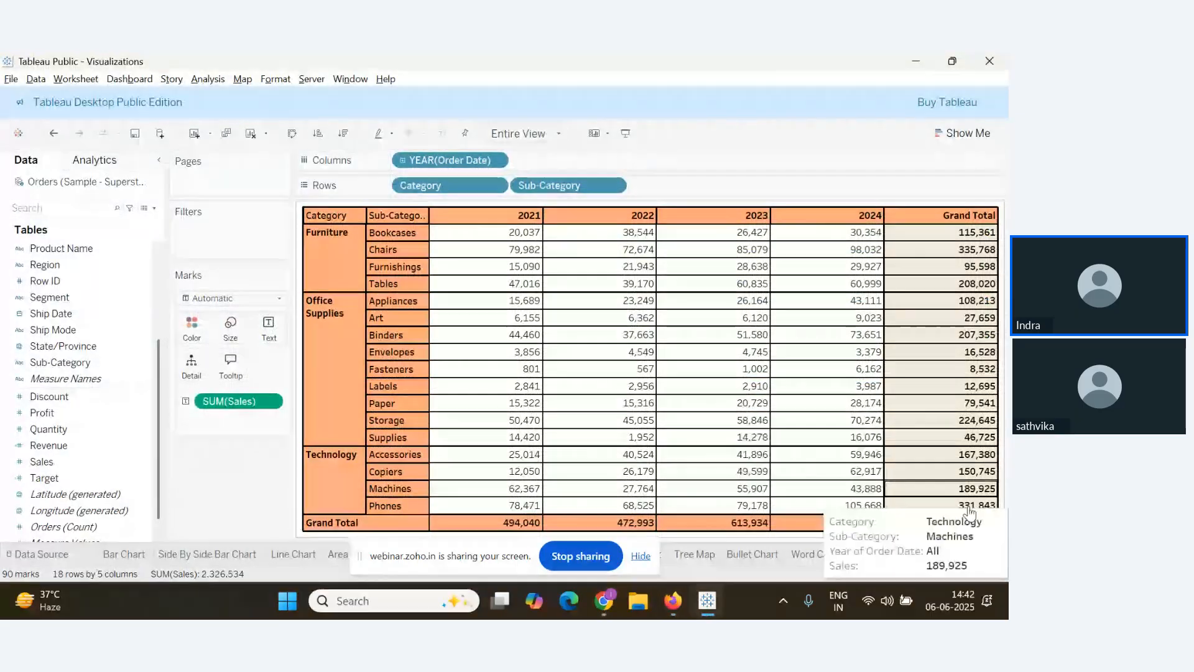
Add a new worksheet and try Sub-Category on Rows, then take it back off
click(923, 553)
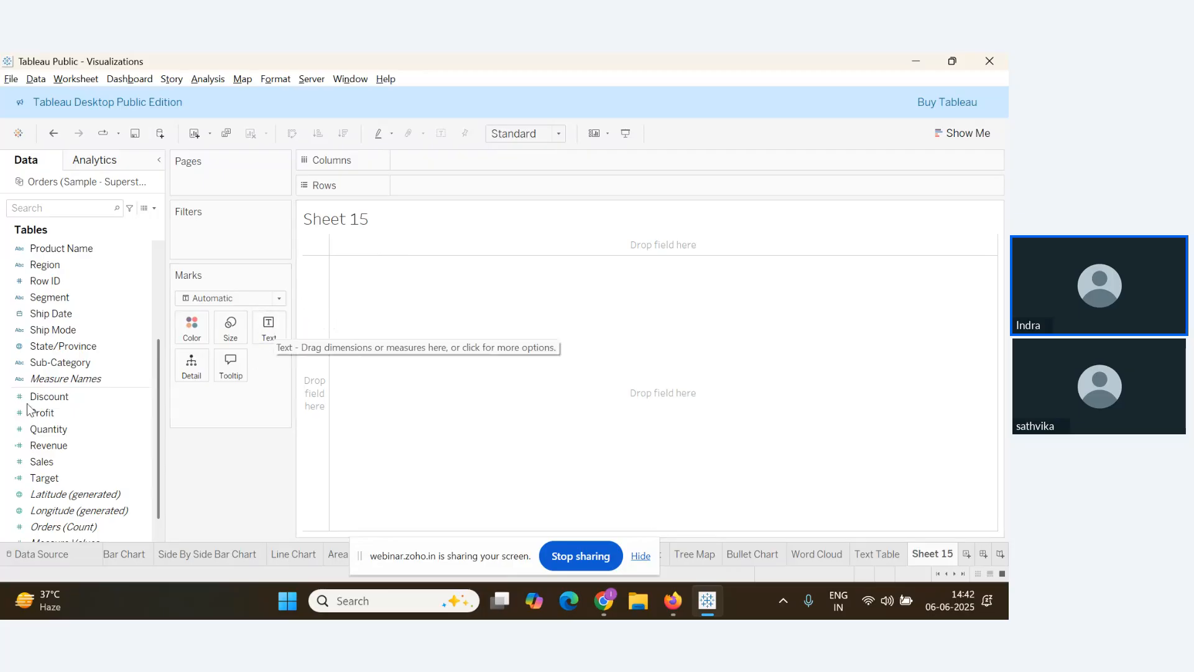
scroll(62, 485, down, 1)
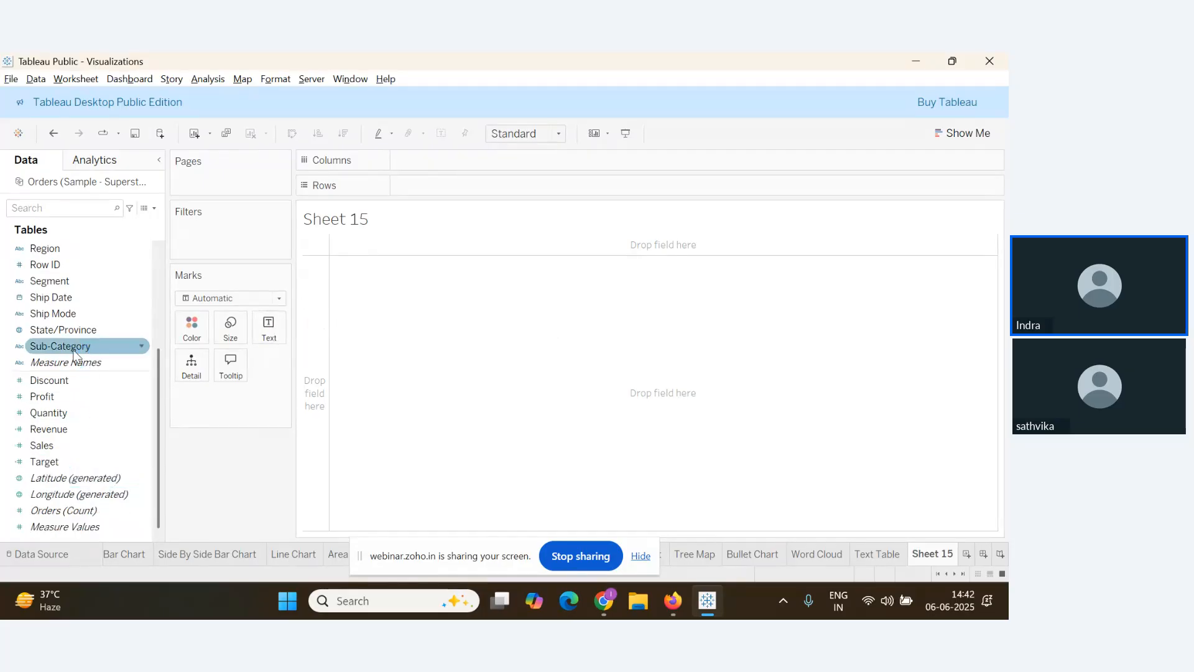
drag(93, 347, 455, 187)
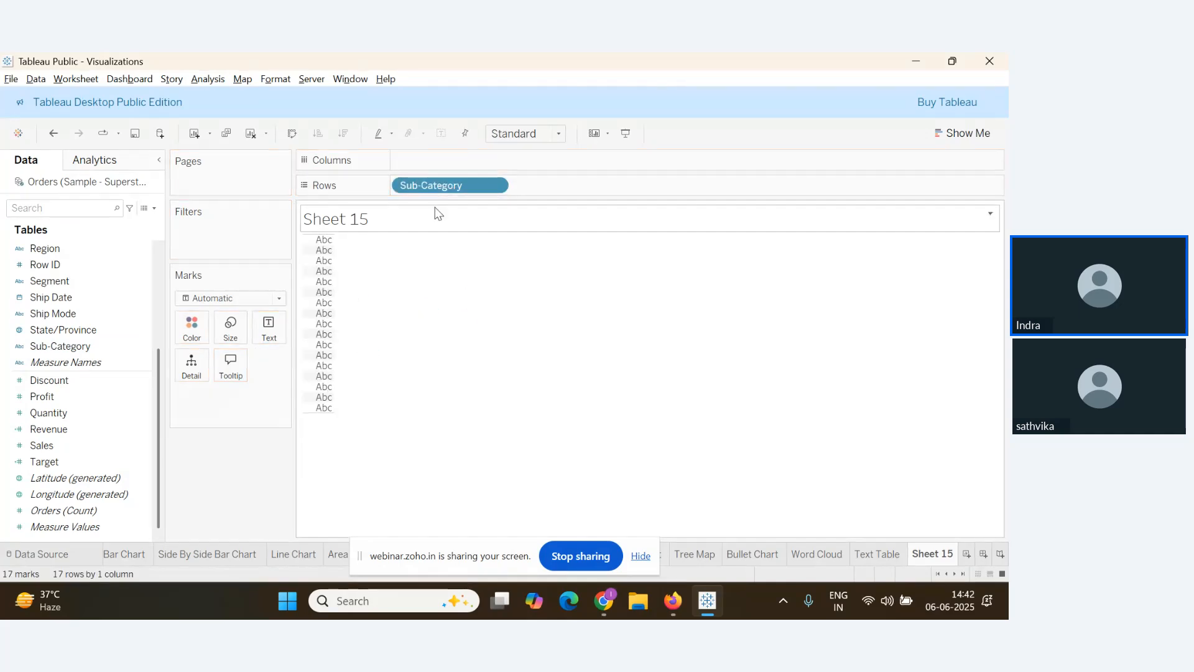
drag(452, 186, 173, 569)
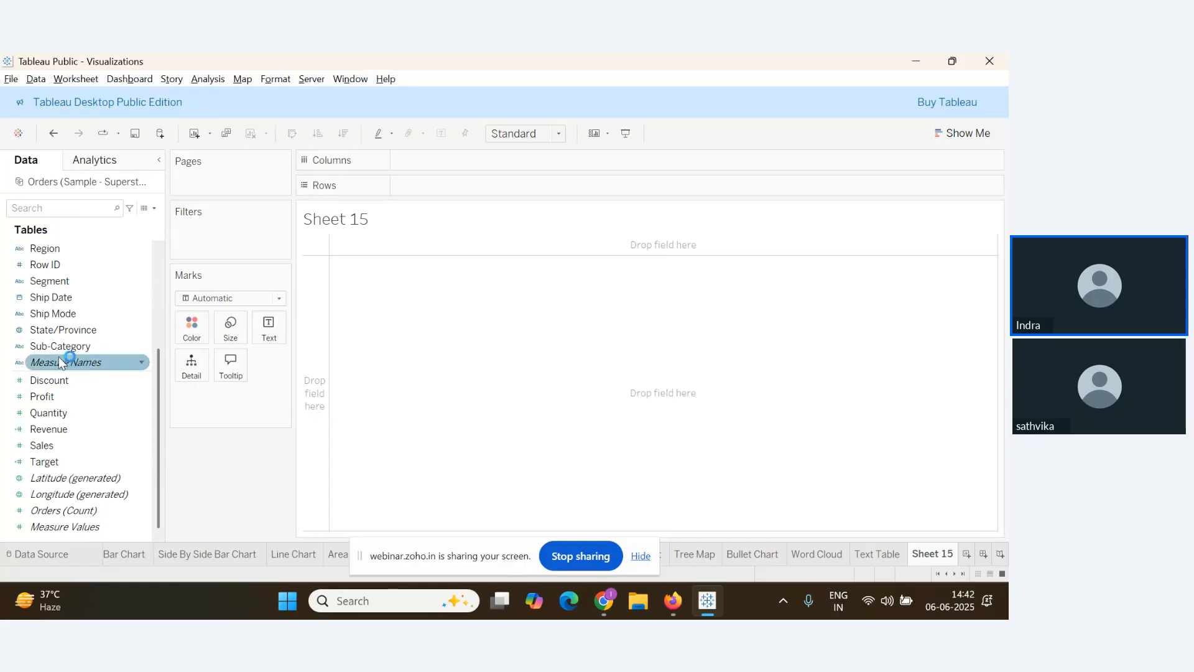
drag(54, 346, 210, 114)
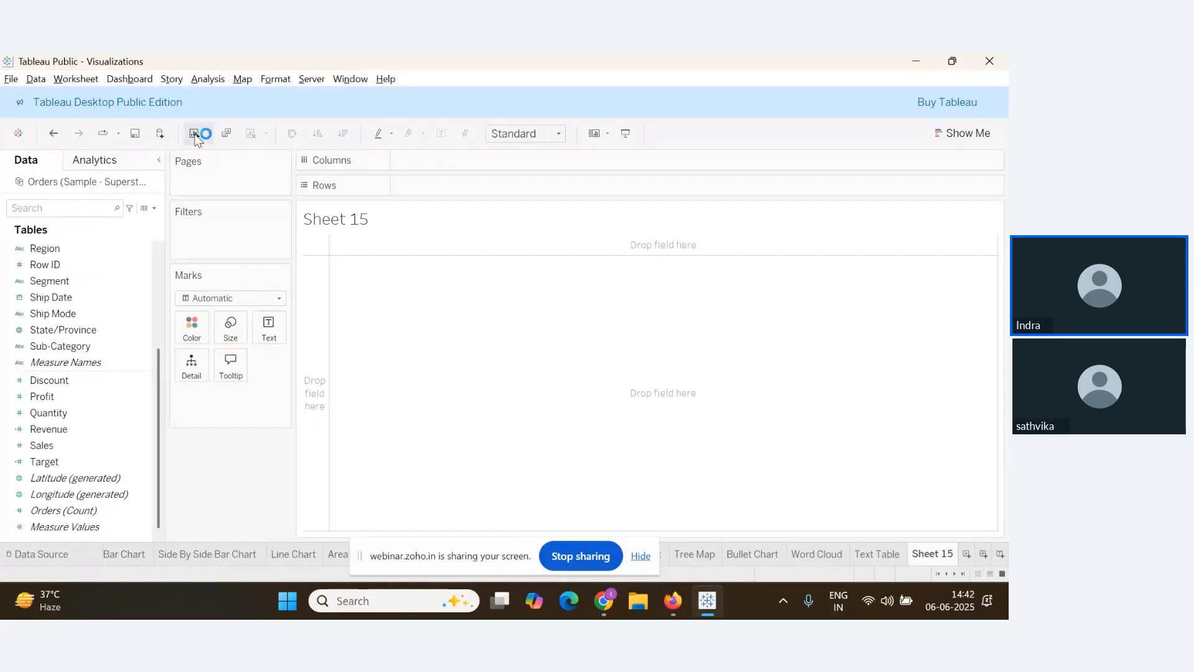
Delete Sheet 15 and Sheet 16, then start a fresh worksheet with Sub-Category on Rows
right_click(938, 555)
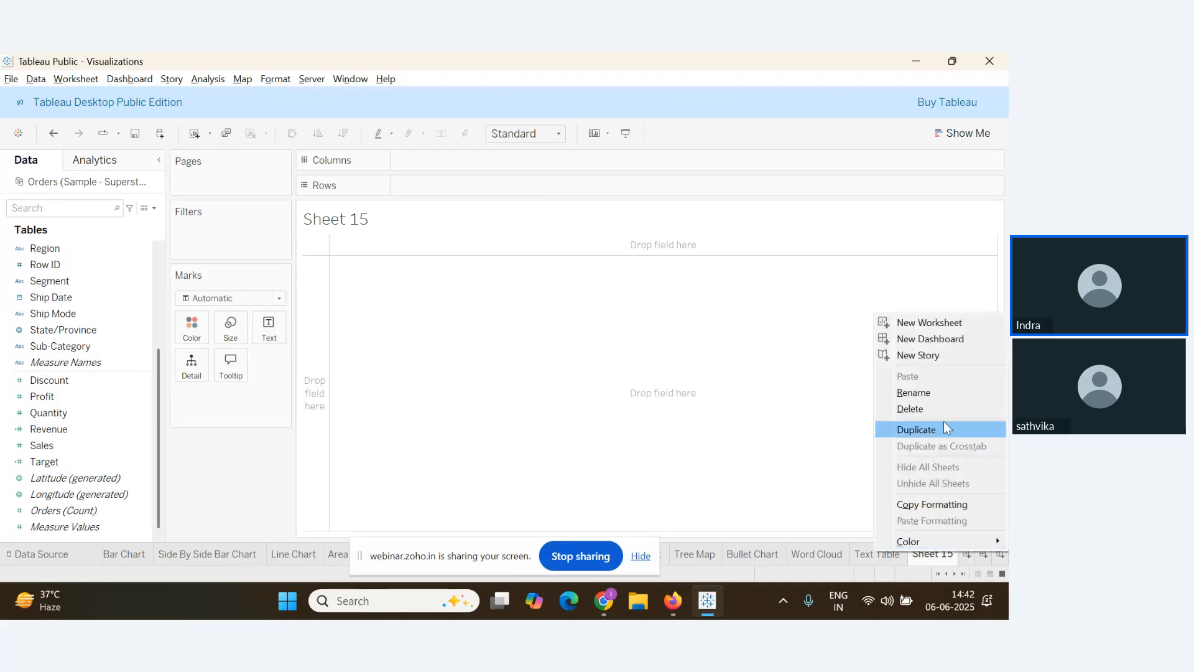
click(933, 409)
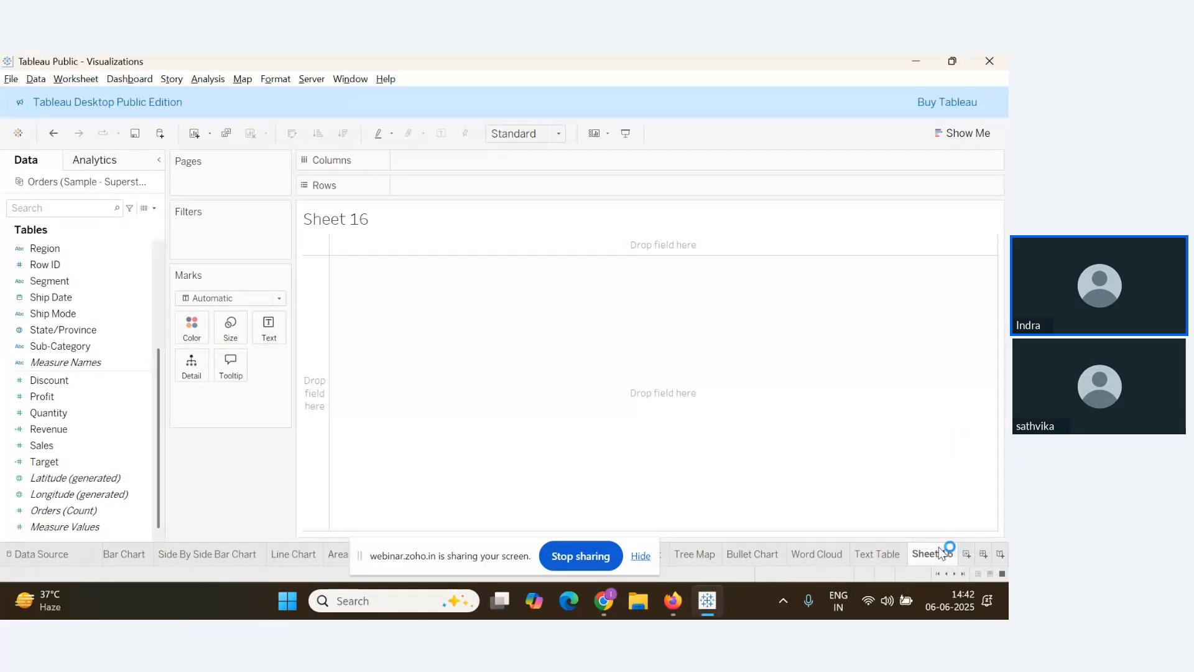
right_click(939, 552)
click(938, 409)
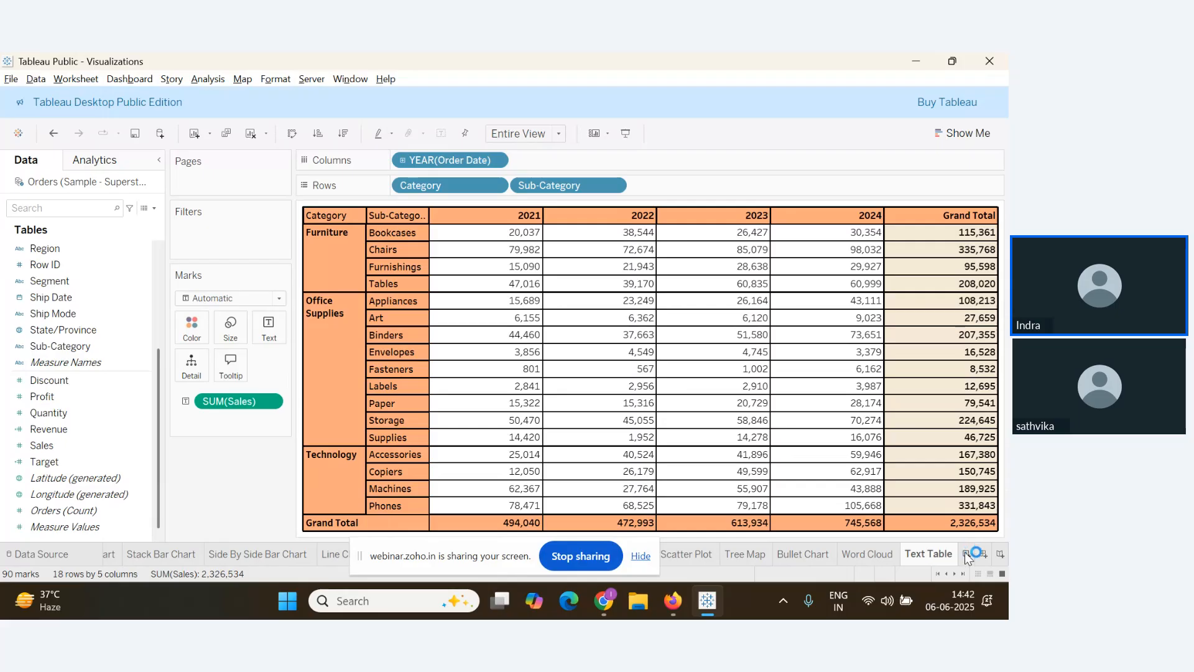
click(964, 551)
drag(137, 346, 473, 185)
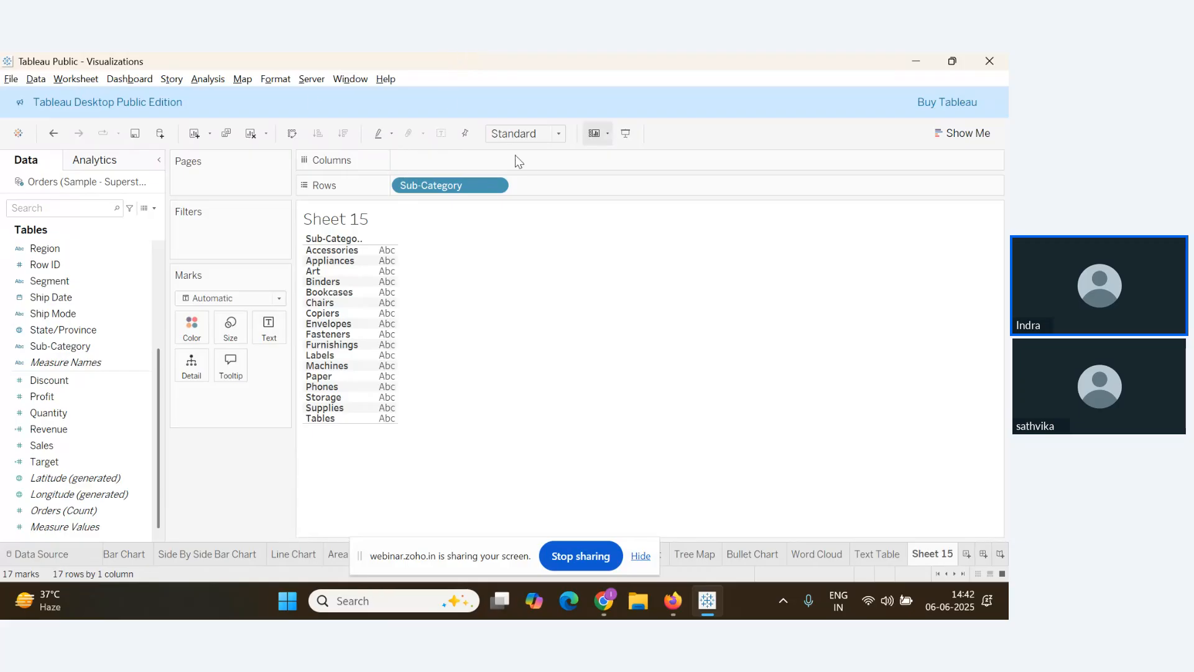
Put Order Date on Columns as quarters Q1–Q4 only, then switch to the webinar
scroll(36, 352, up, 3)
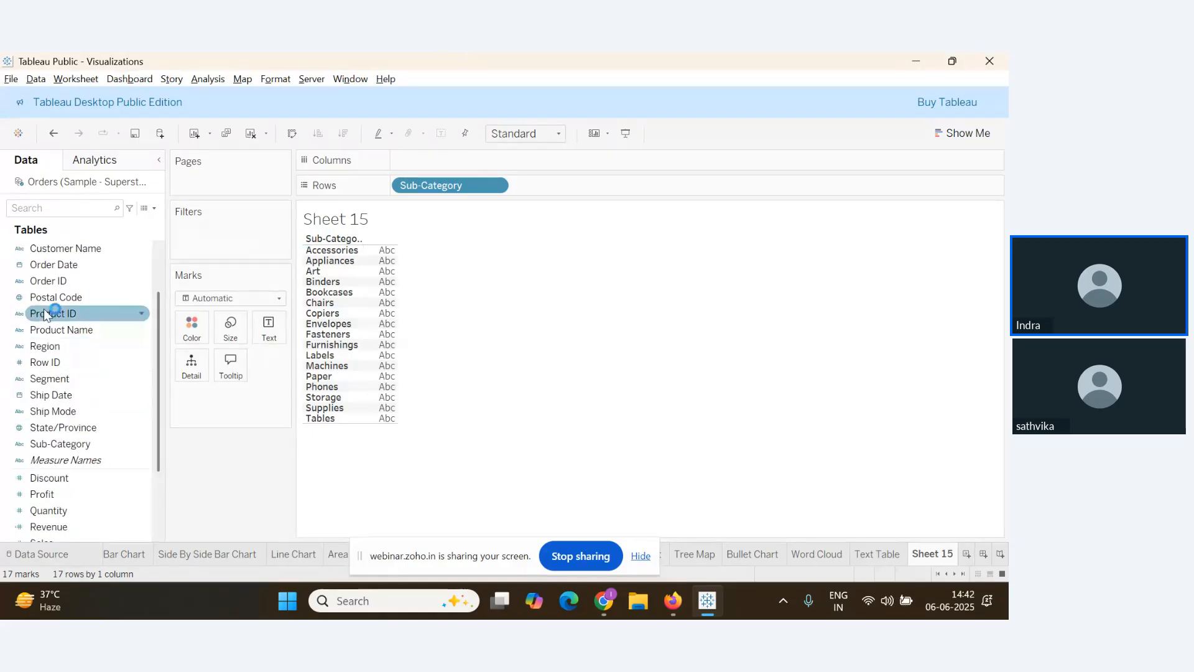
drag(54, 264, 427, 163)
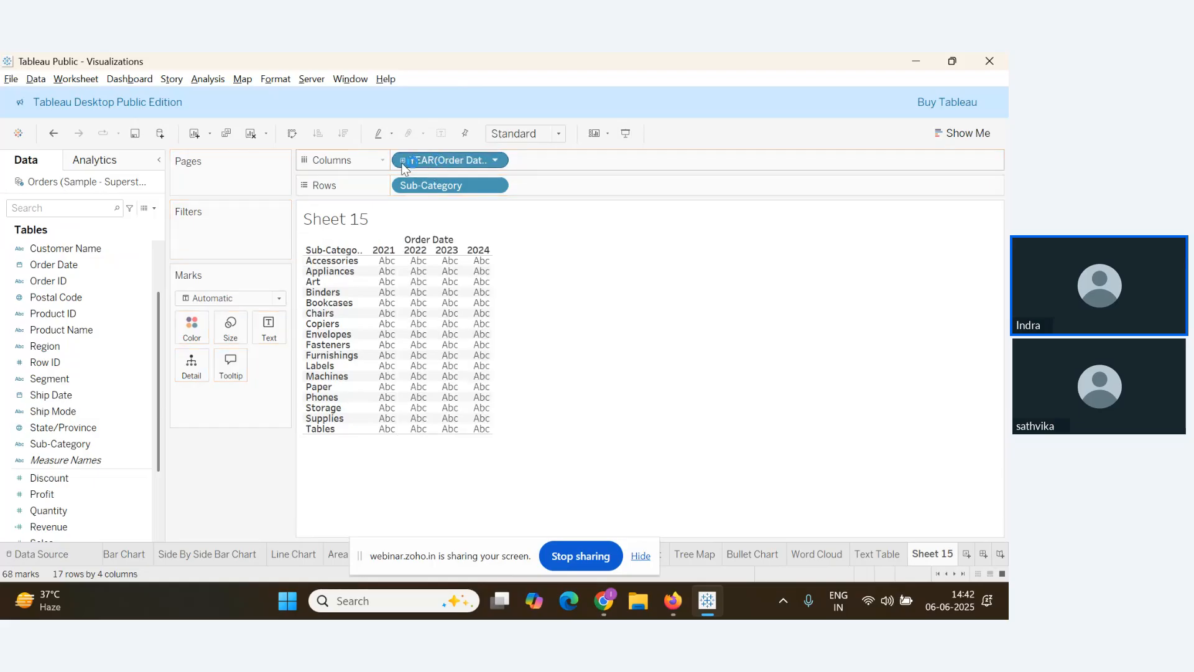
click(403, 160)
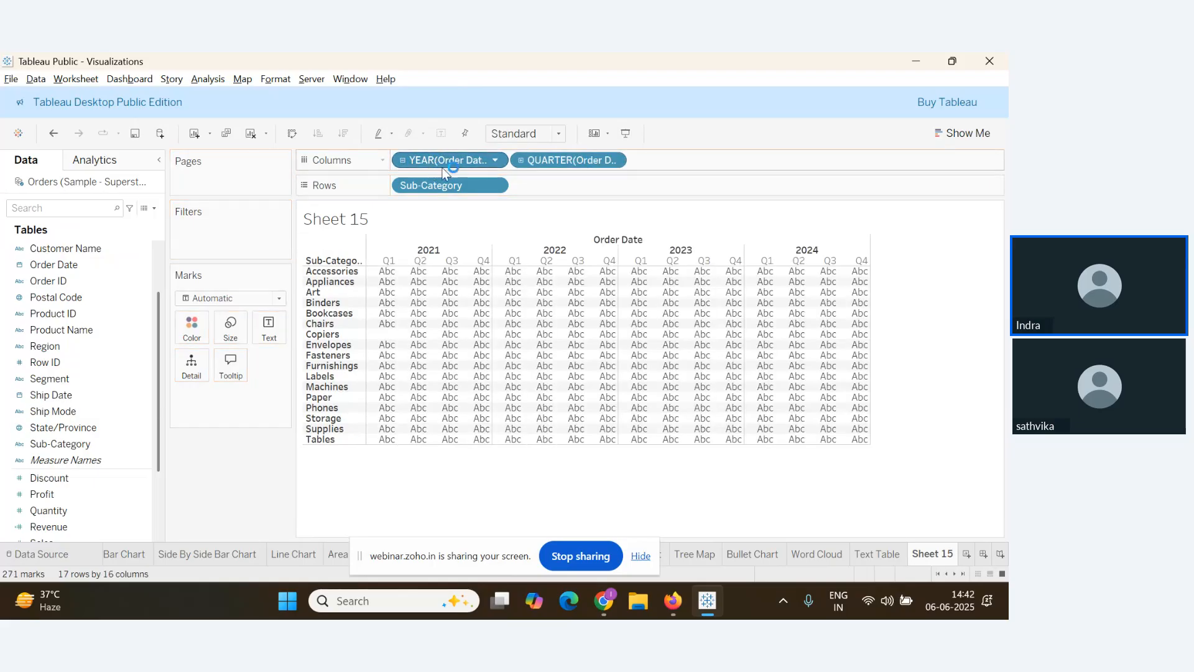
drag(429, 160, 248, 476)
mouse_move(438, 325)
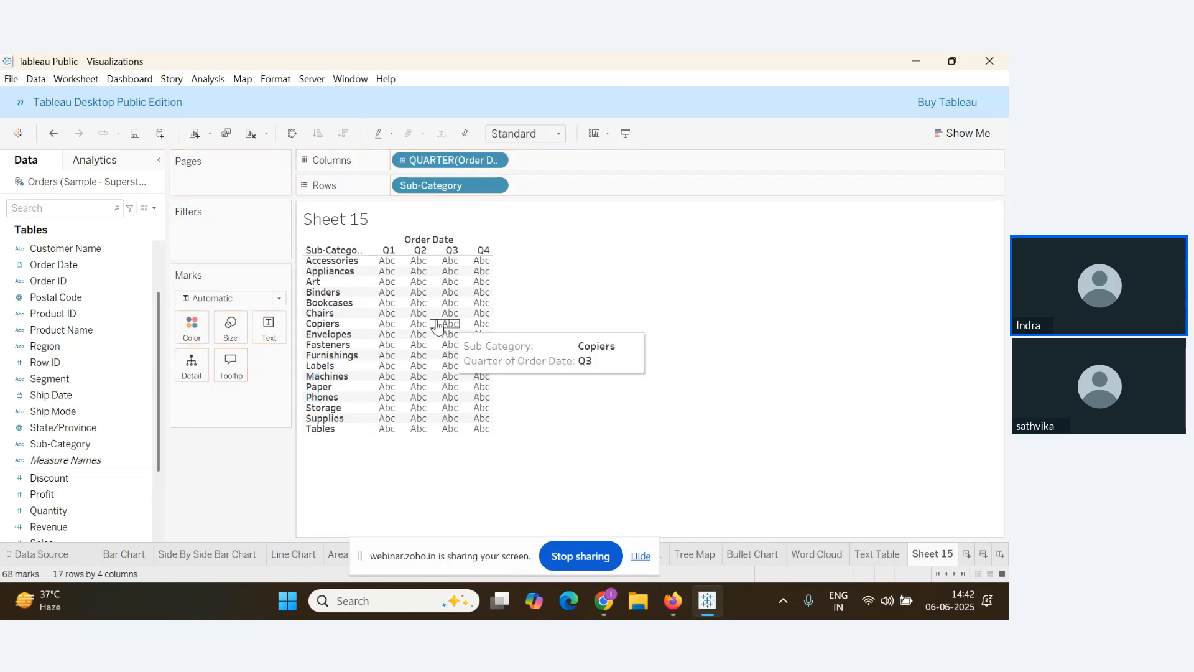
key(alt+Tab)
key(alt+Tab)
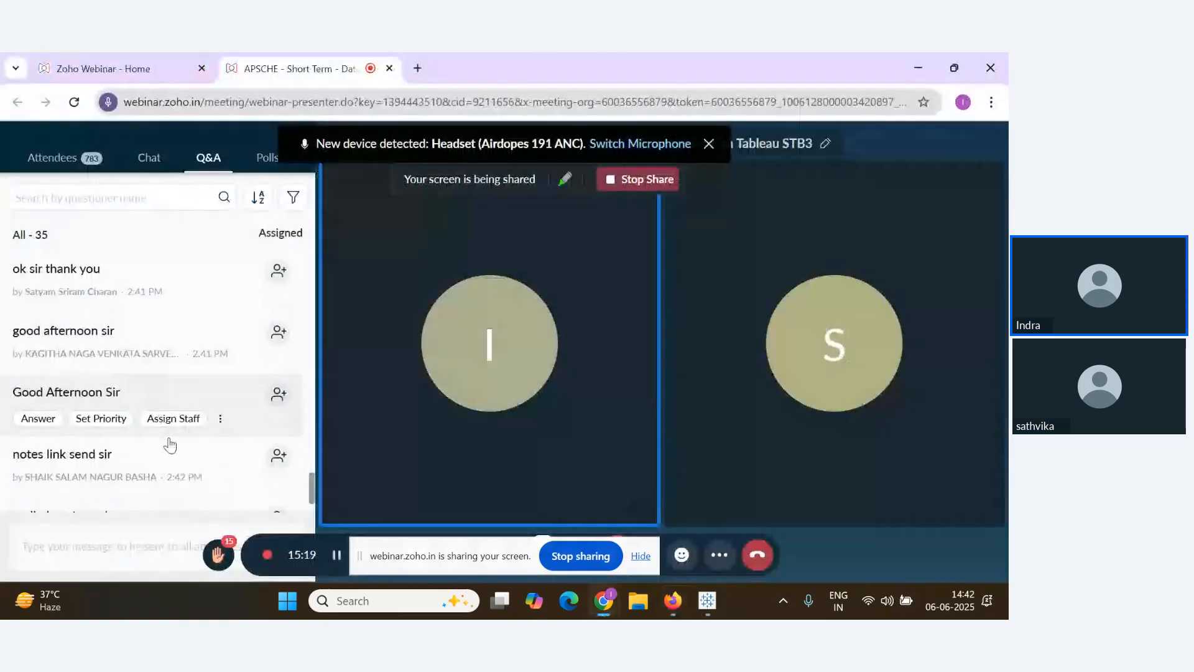
scroll(186, 473, down, 2)
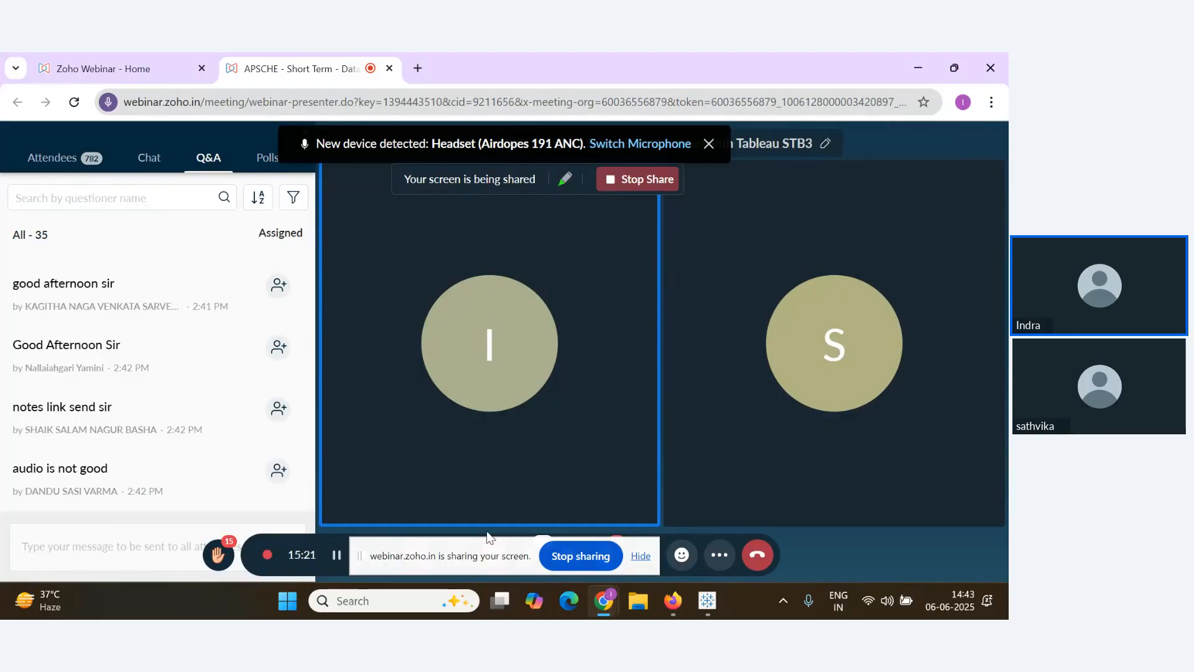
mouse_move(122, 420)
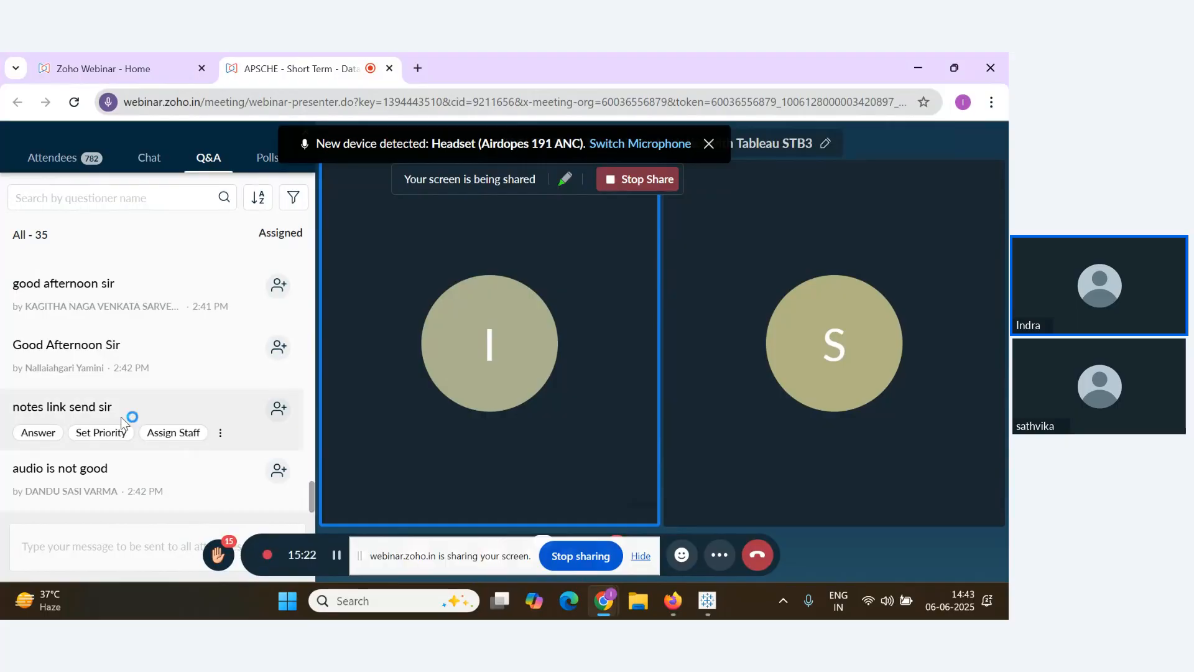
click(641, 555)
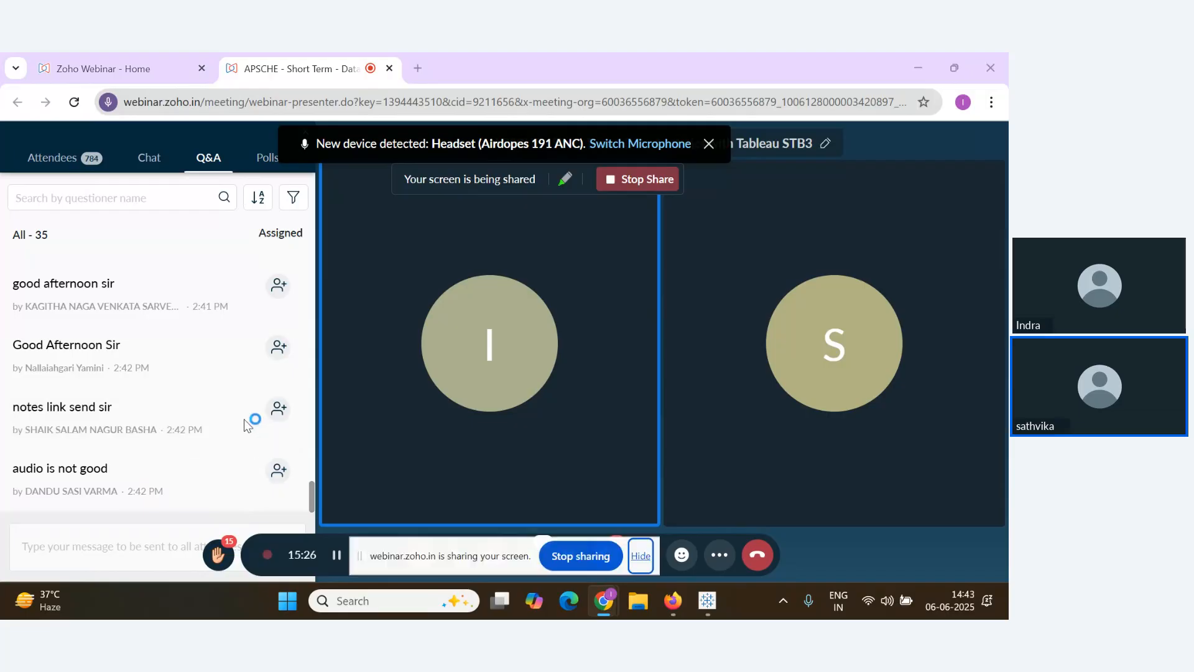
key(alt+Tab)
key(Tab)
key(alt+Tab)
key(Tab)
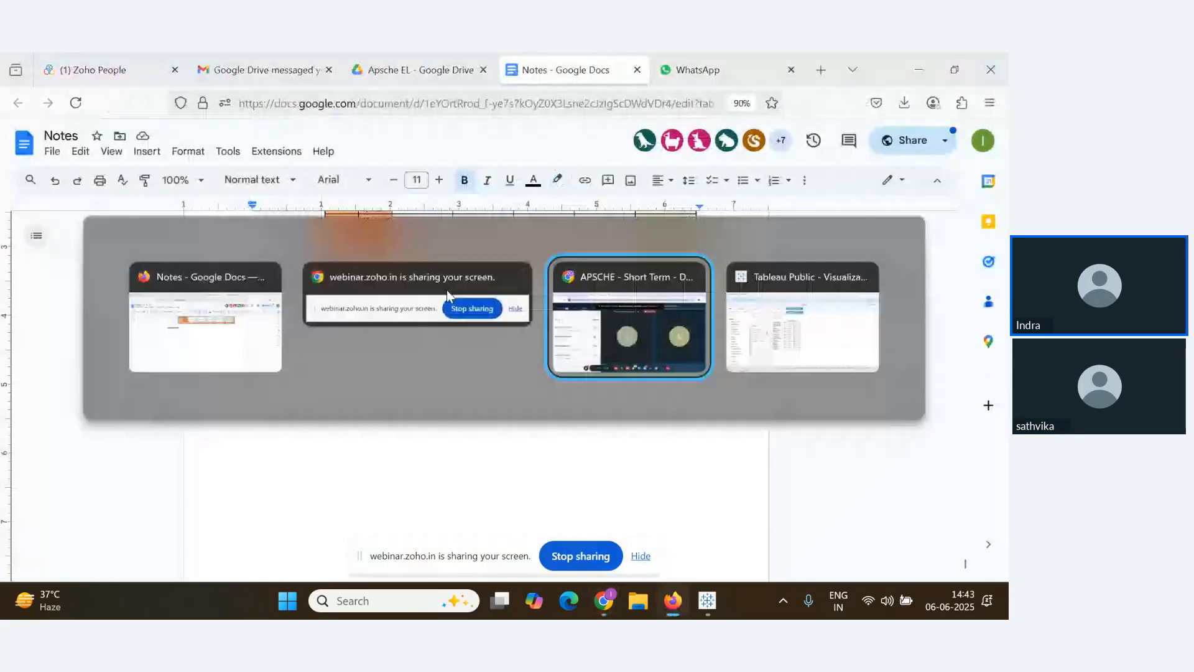
key(alt+Tab)
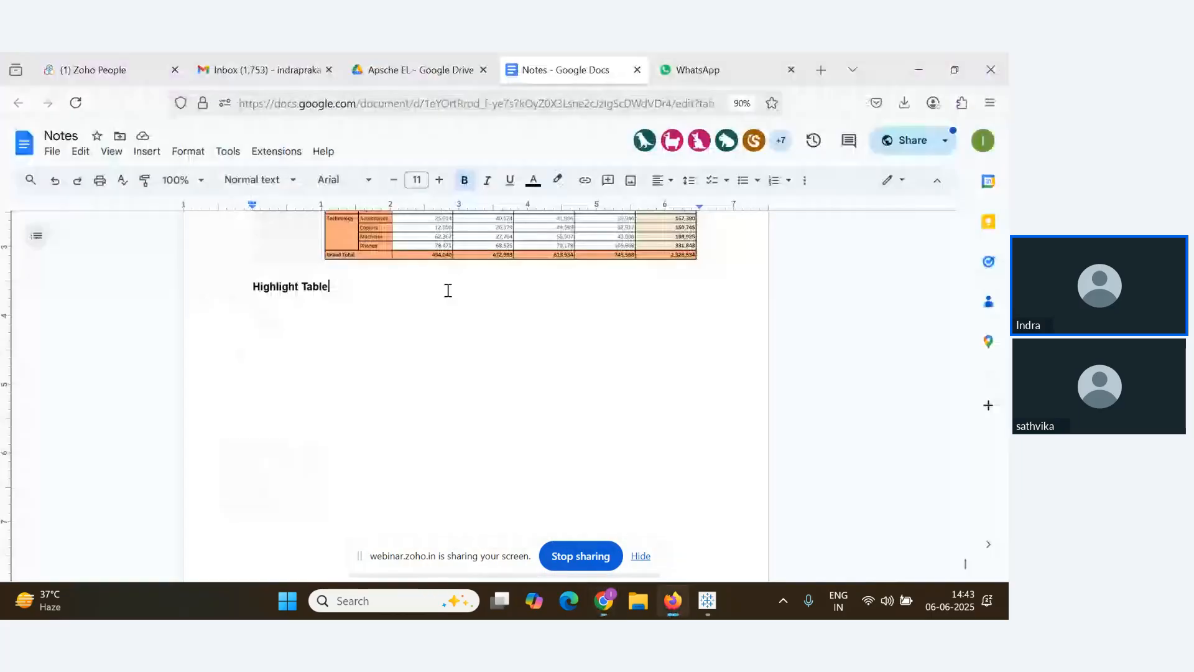
key(alt+Tab)
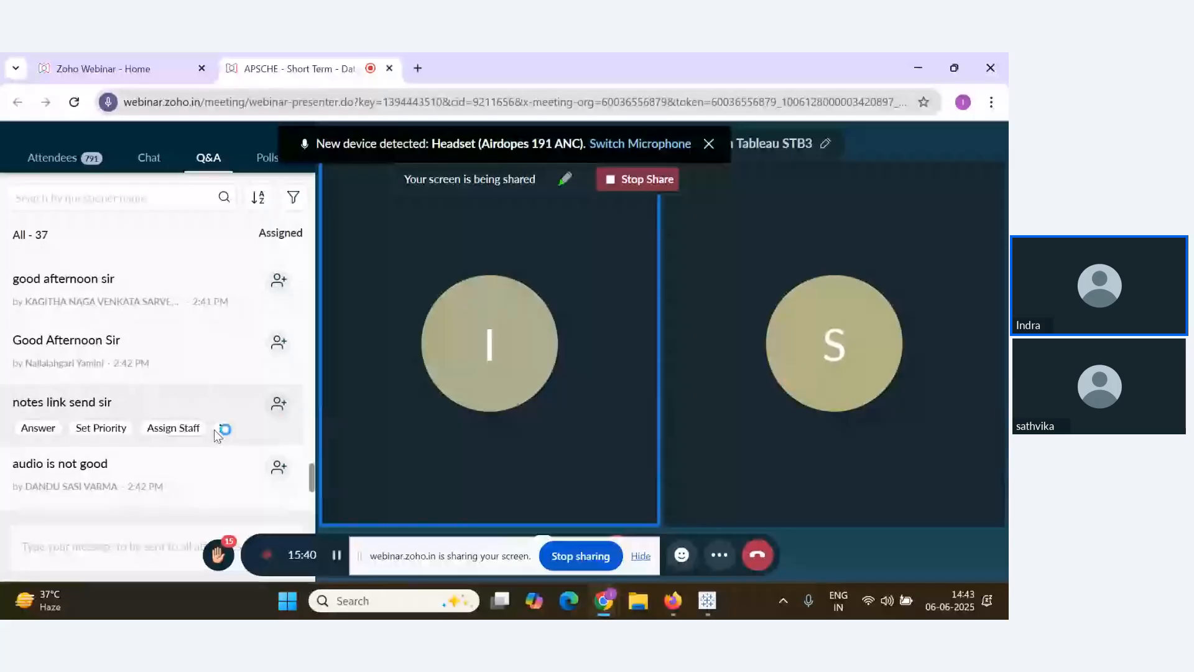
Scroll down to the newer Q&A questions, then cycle windows back to Tableau Public
scroll(217, 434, down, 3)
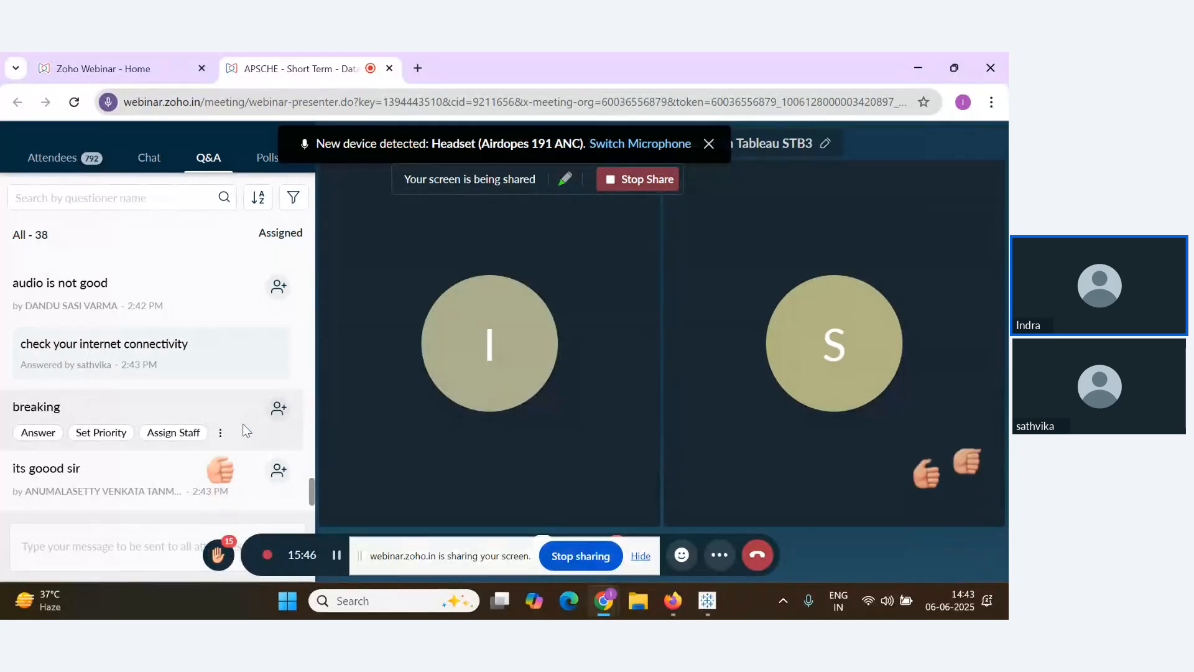
scroll(246, 430, down, 1)
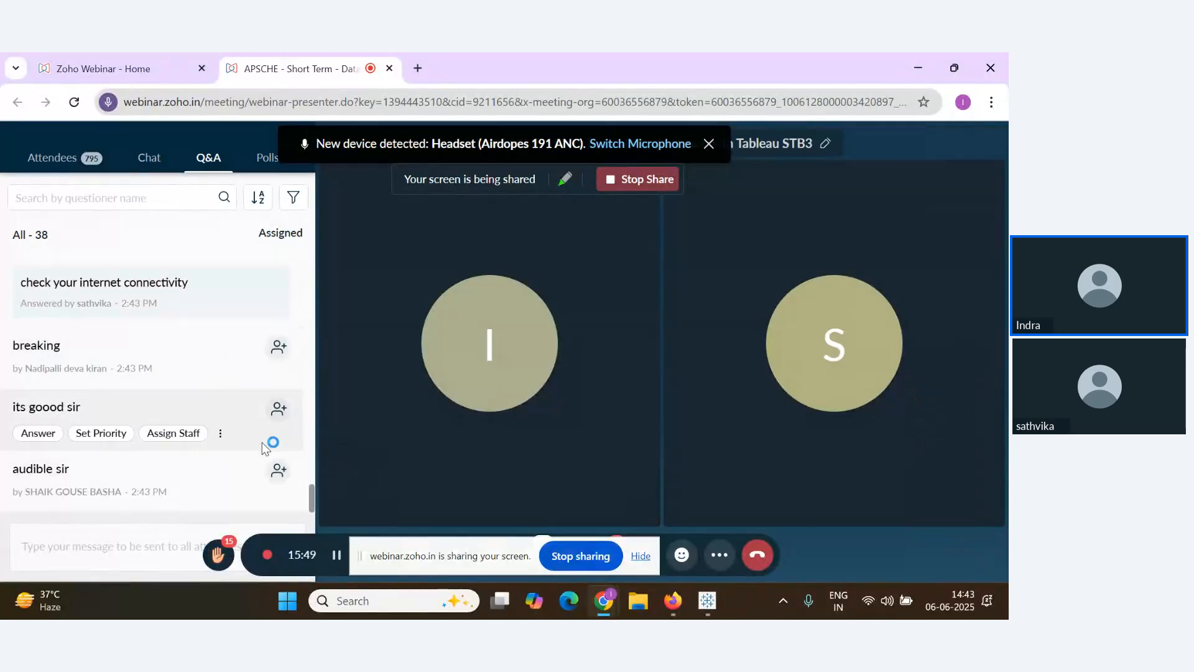
key(alt+Tab)
key(alt+Tab)
key(Tab)
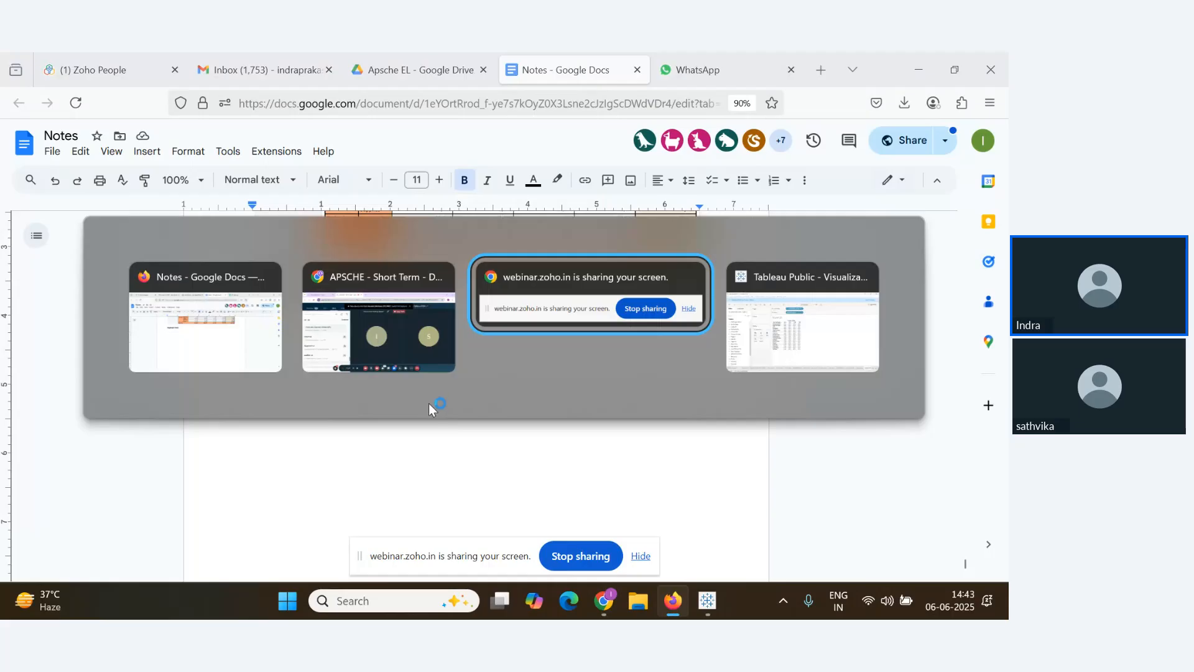
key(Tab)
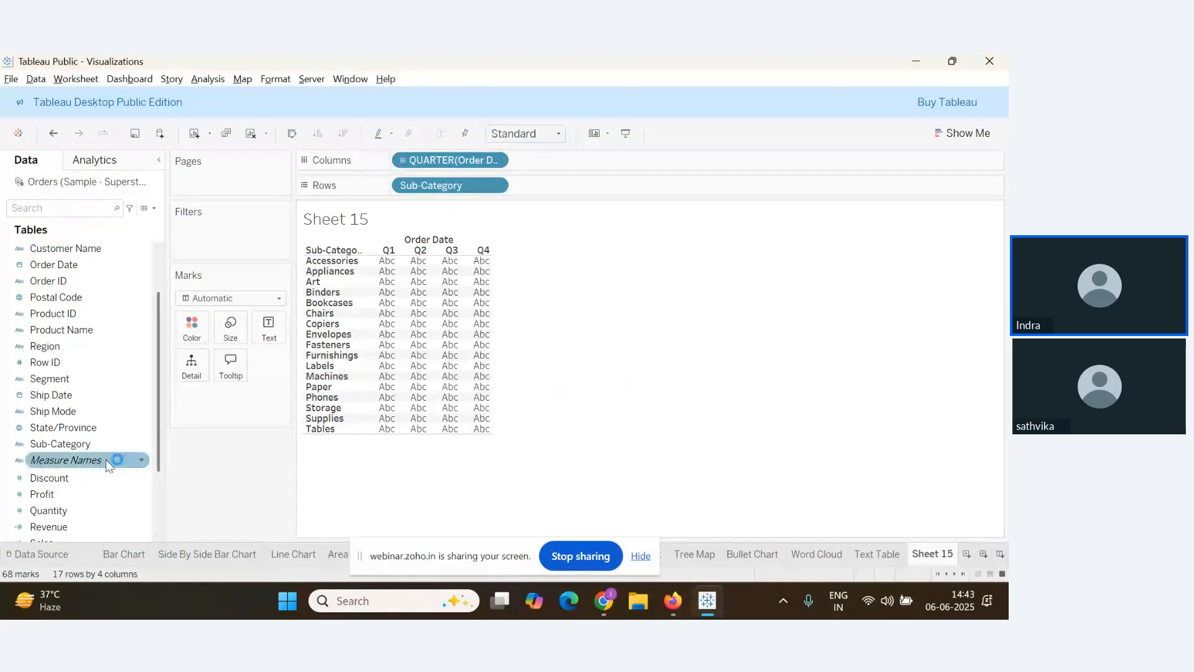
Turn Sheet 15 into an Entire View highlight table of SUM(Profit) by sub-category and quarter
drag(63, 460, 435, 307)
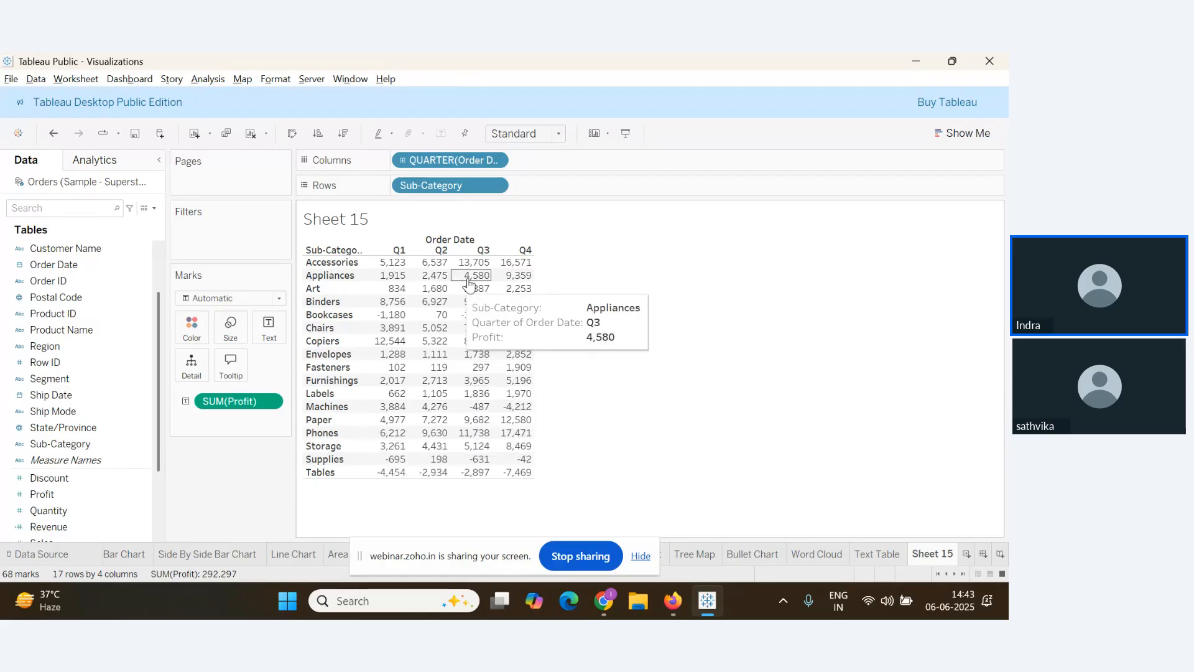
click(558, 134)
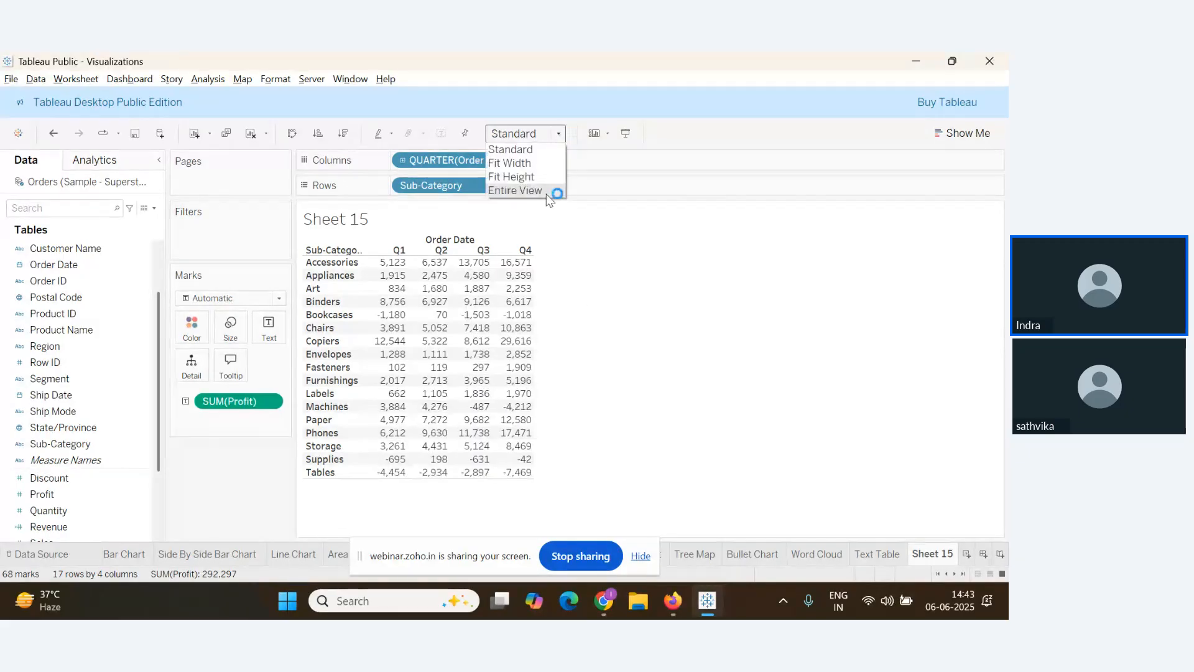
click(538, 189)
click(969, 134)
click(977, 185)
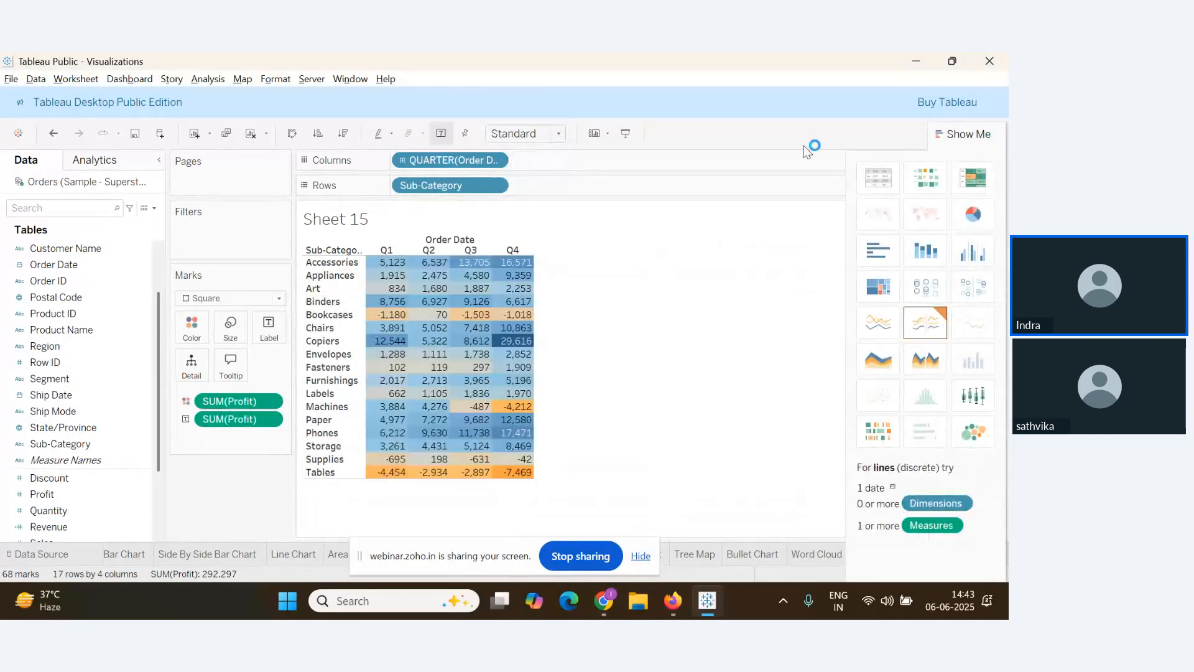
click(525, 191)
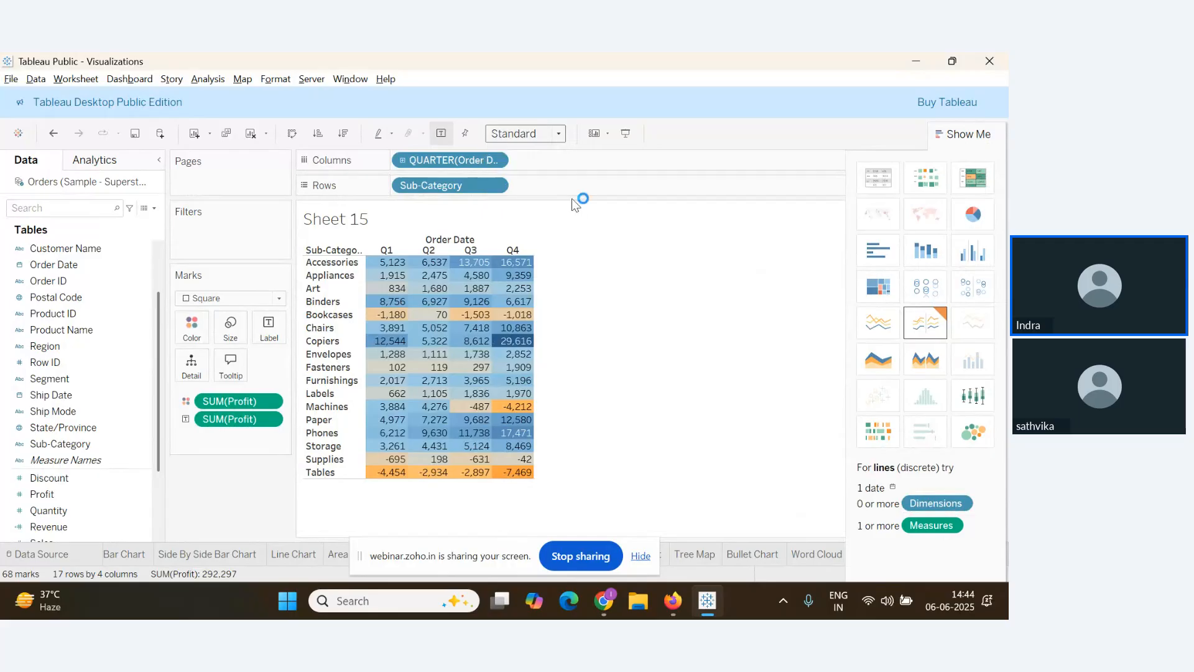
click(967, 135)
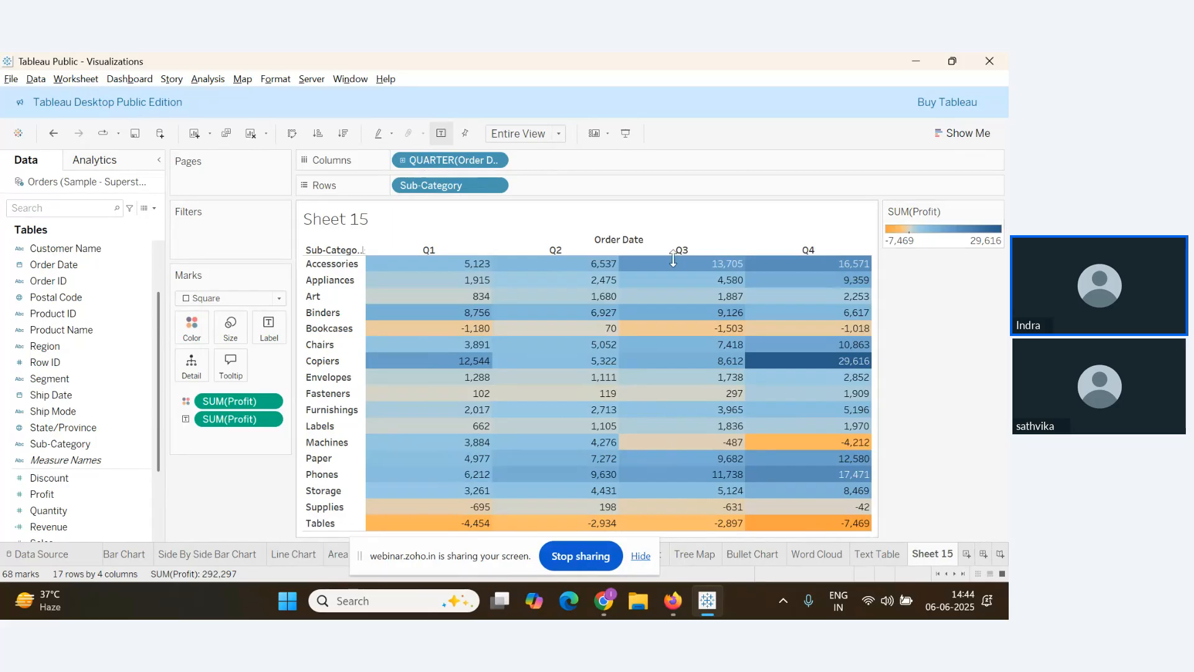
Recolour the profit table with the Red-Green Diverging palette, then switch to the webinar
click(192, 327)
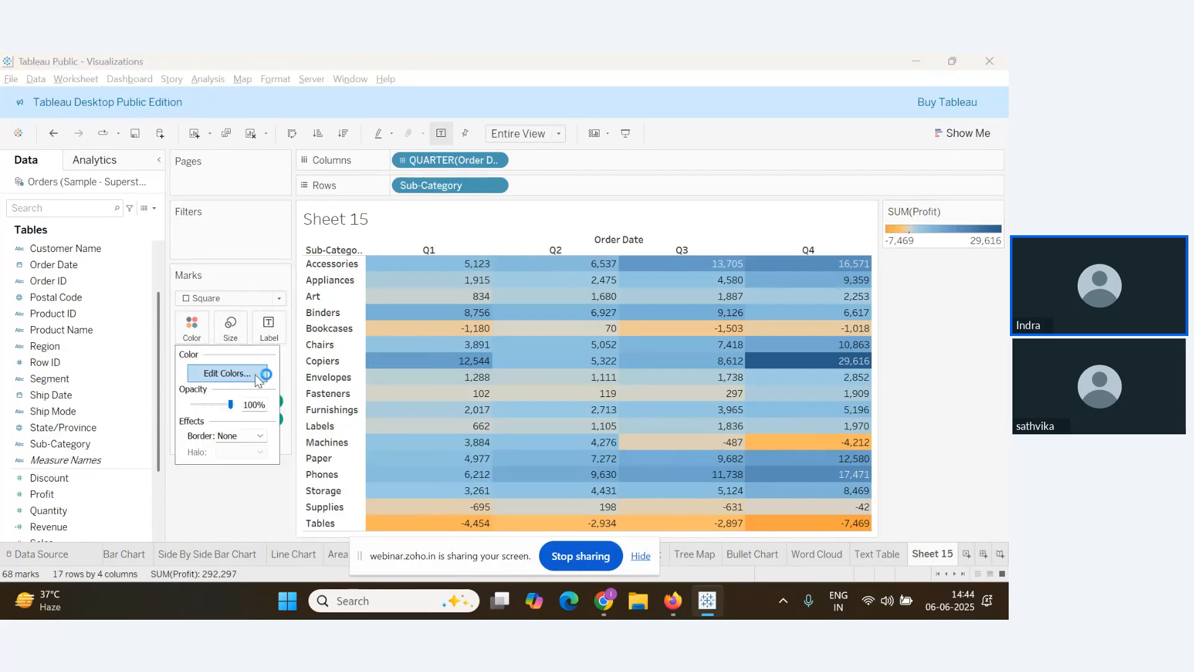
click(228, 373)
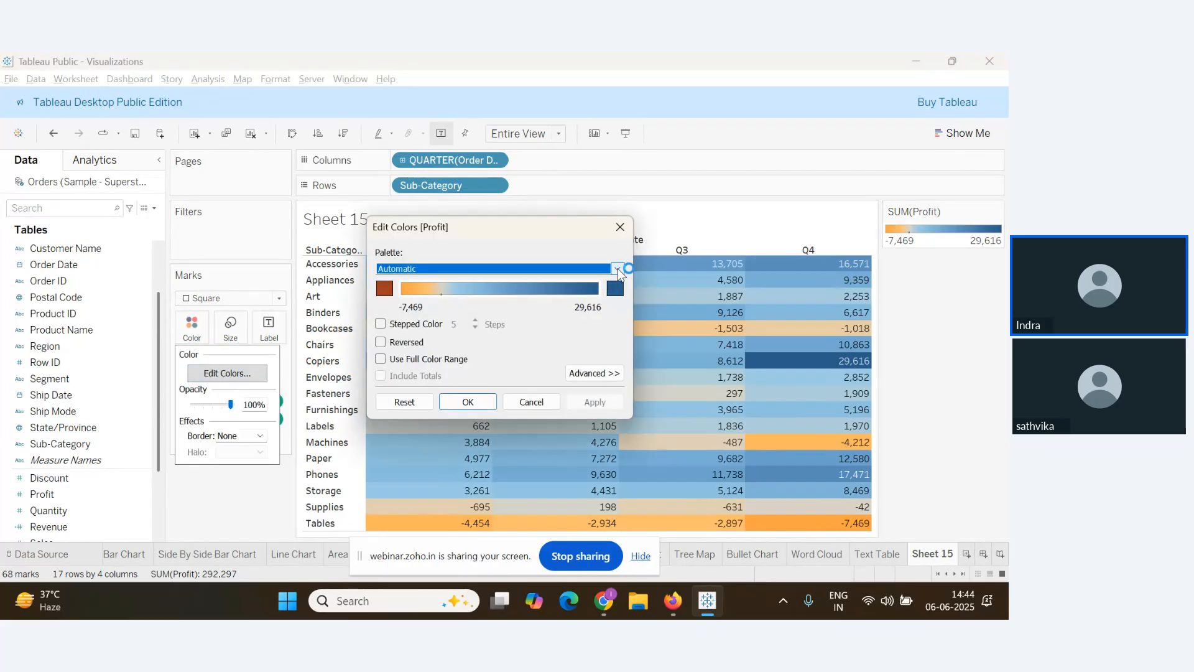
click(618, 269)
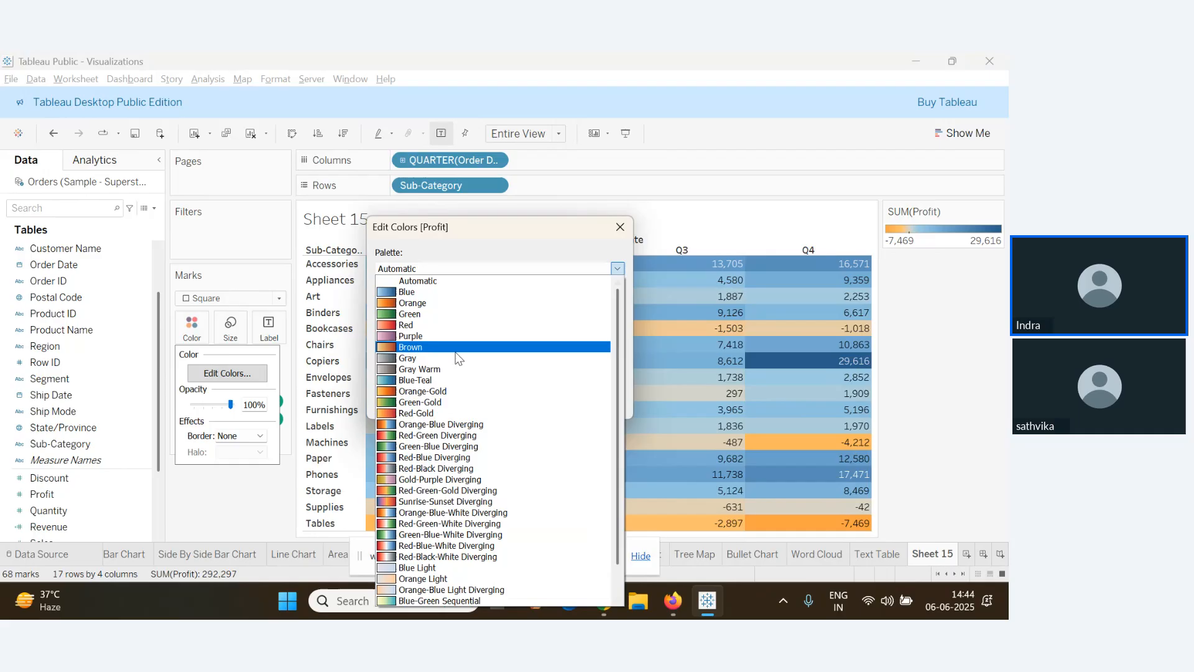
click(438, 438)
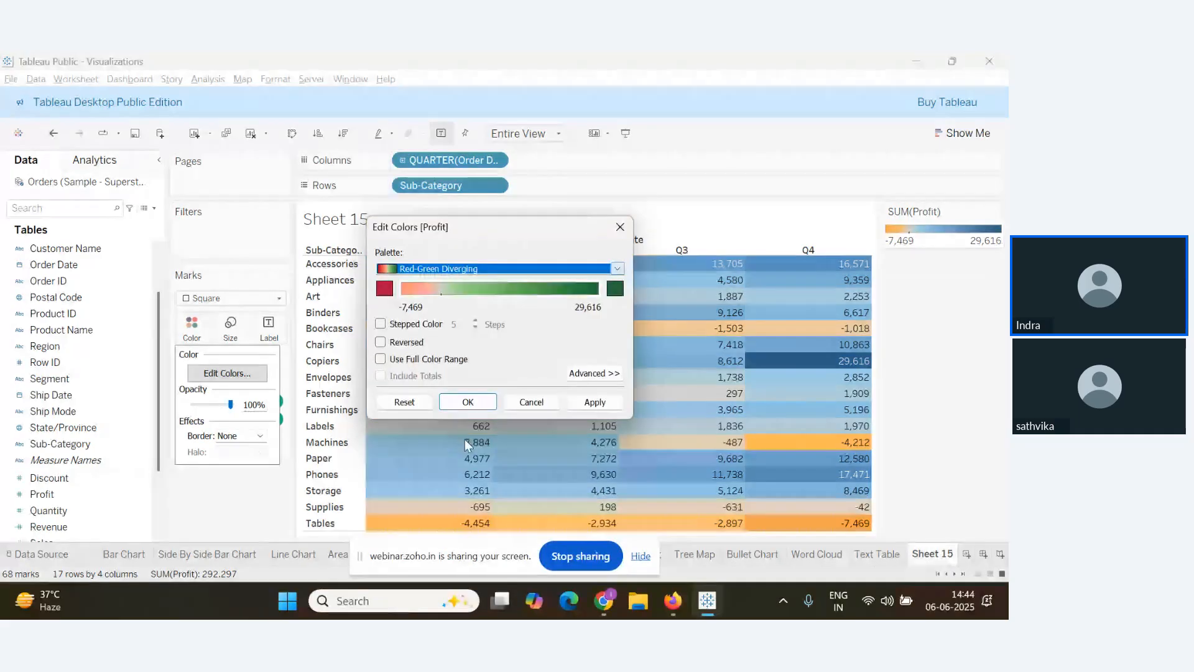
click(594, 402)
click(466, 403)
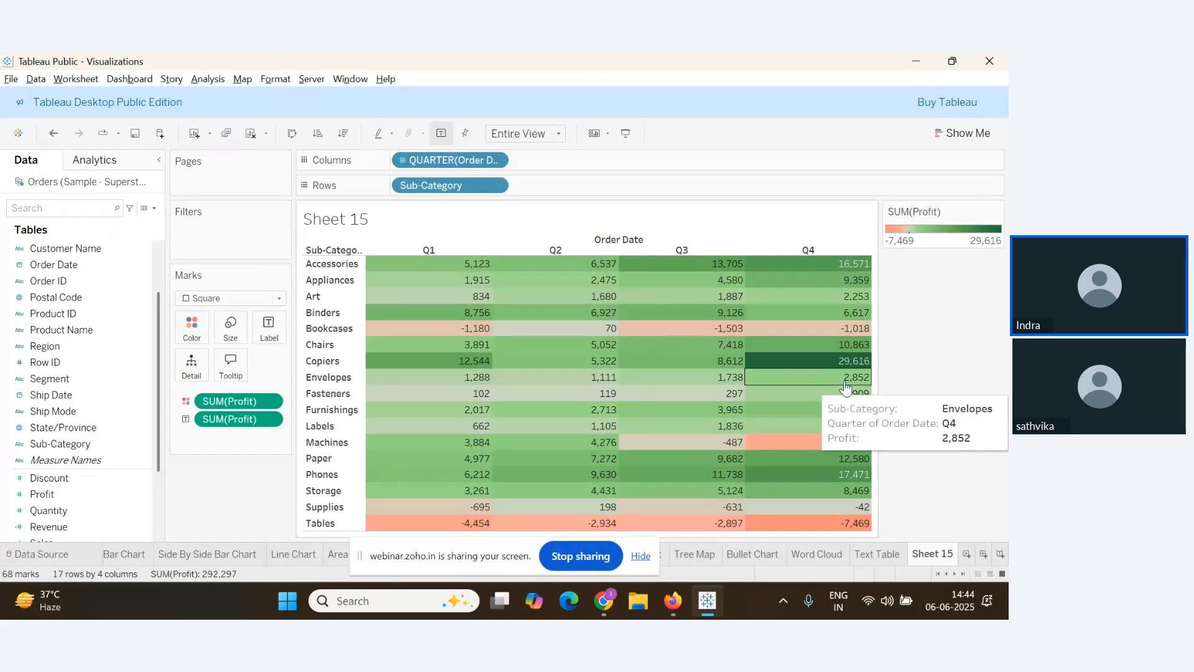
mouse_move(857, 369)
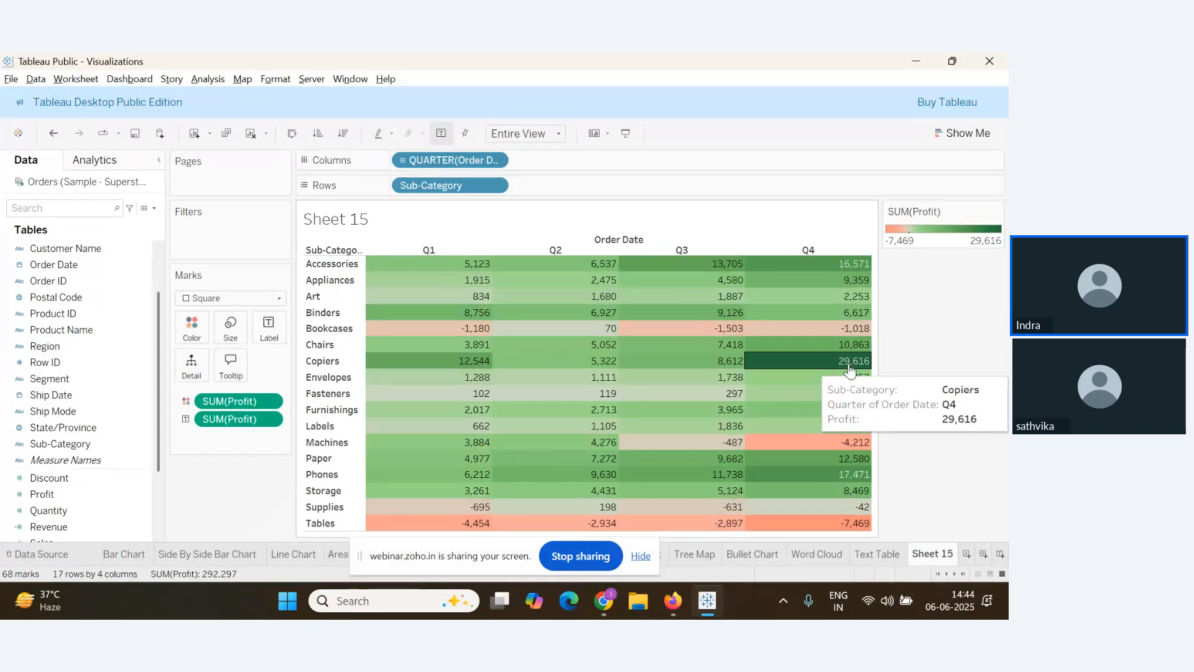
mouse_move(641, 333)
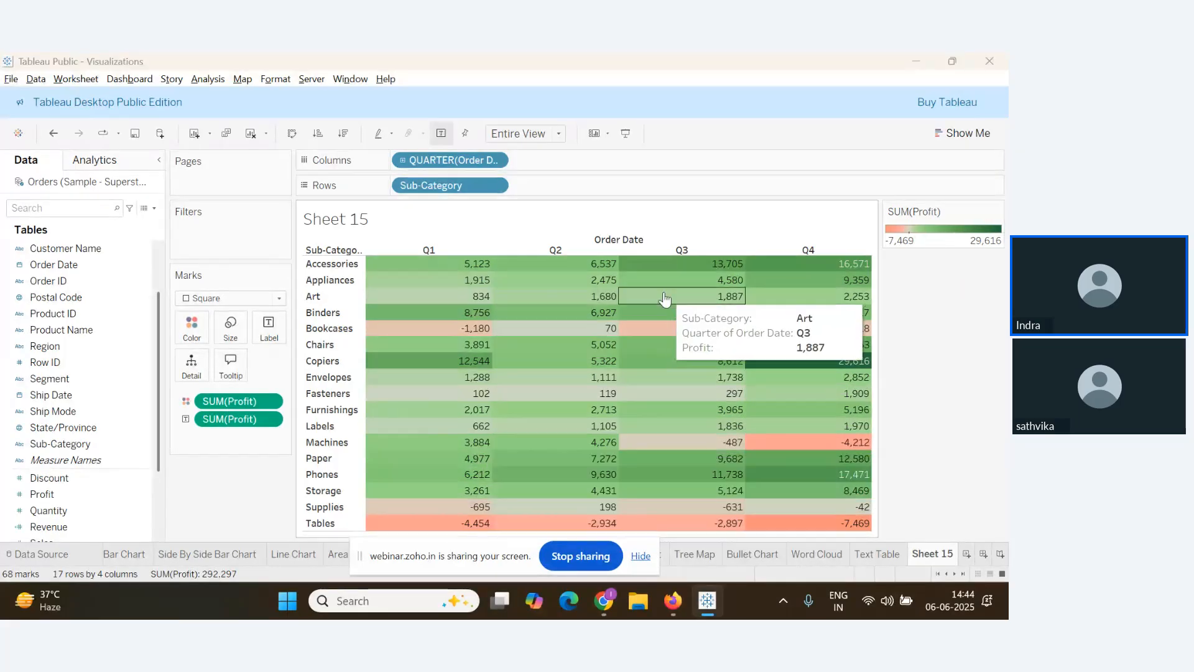
key(alt+Tab)
key(alt+Tab)
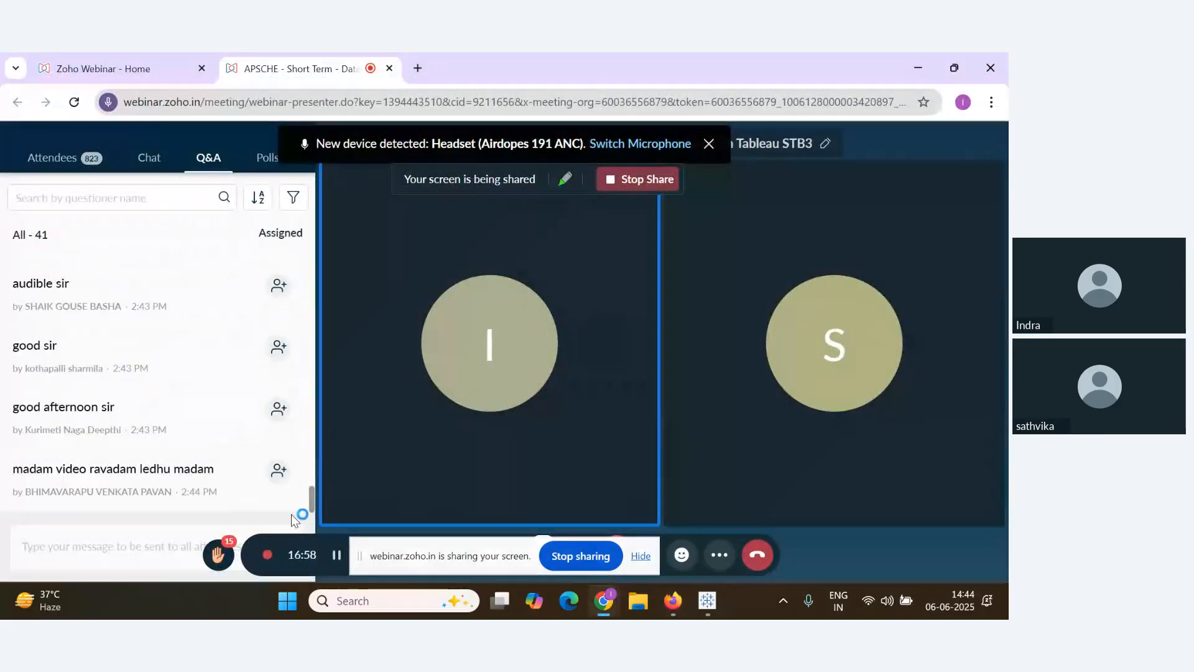
Hide the screen-sharing notice and cycle windows back to the Tableau profit table
click(640, 556)
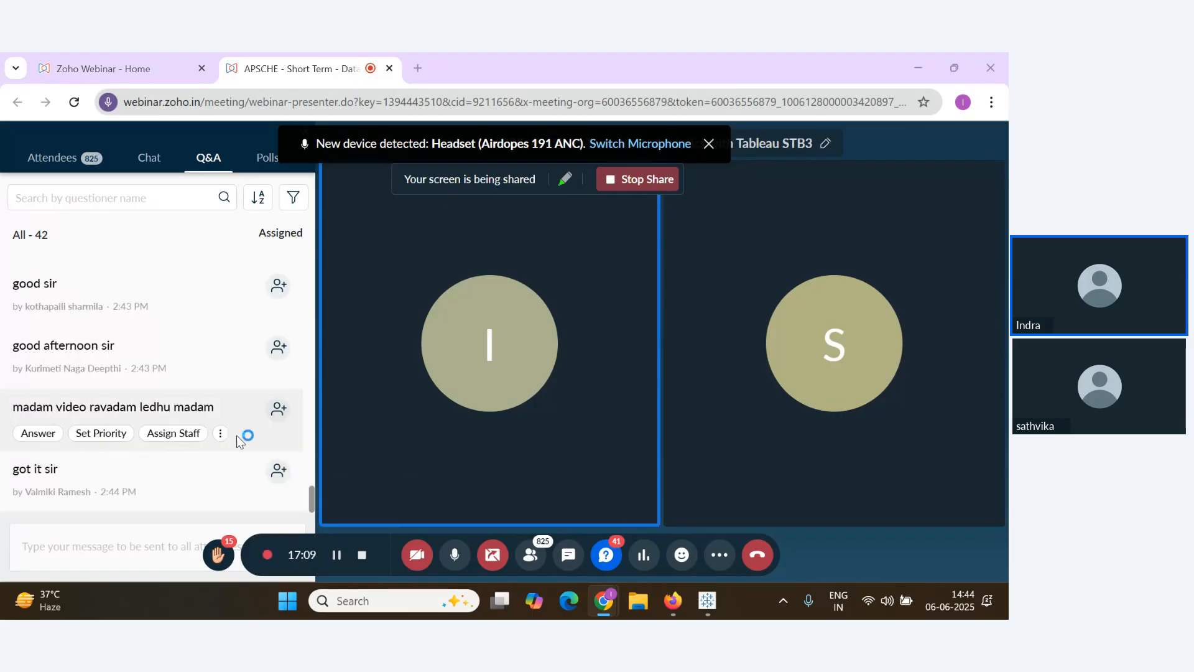
key(alt+Tab)
key(Tab)
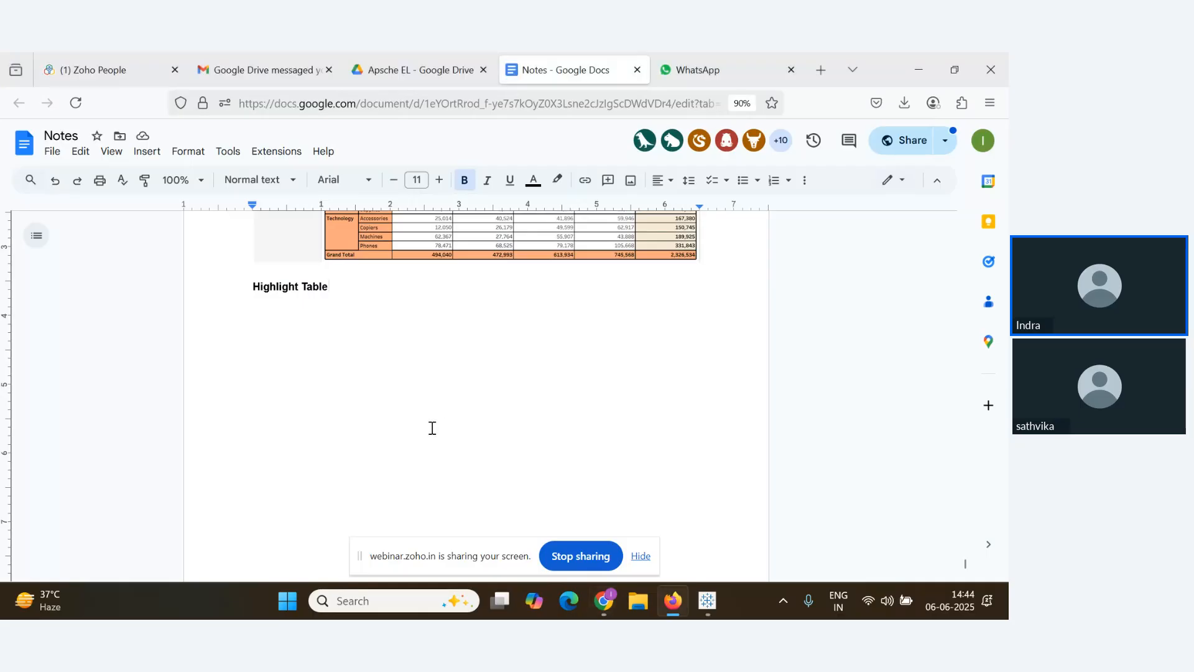
key(alt+Tab)
key(Tab)
key(Tab)
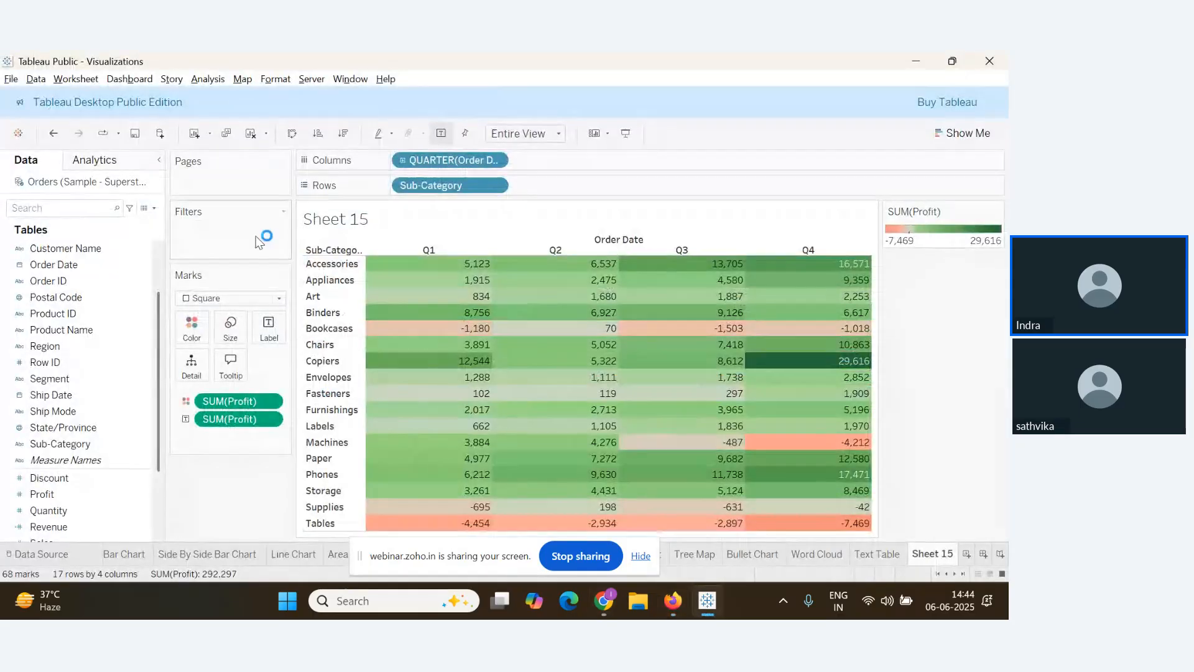
Open the worksheet's Borders formatting and give the cell borders a solid black line
right_click(359, 248)
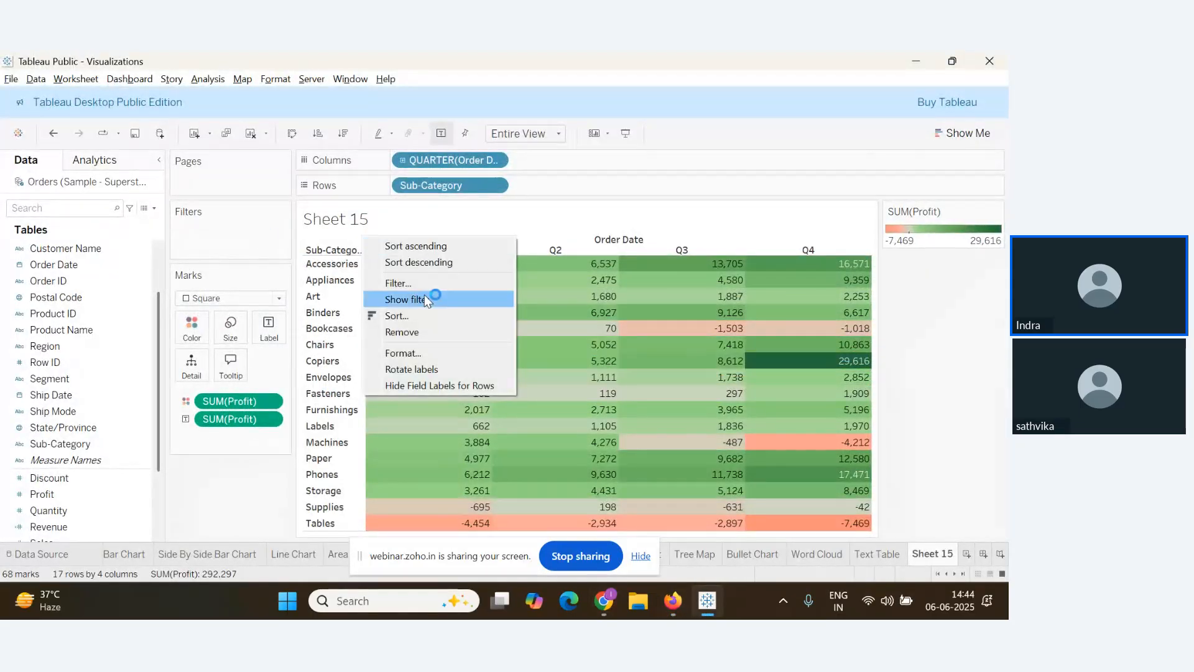
click(560, 302)
click(547, 377)
right_click(540, 381)
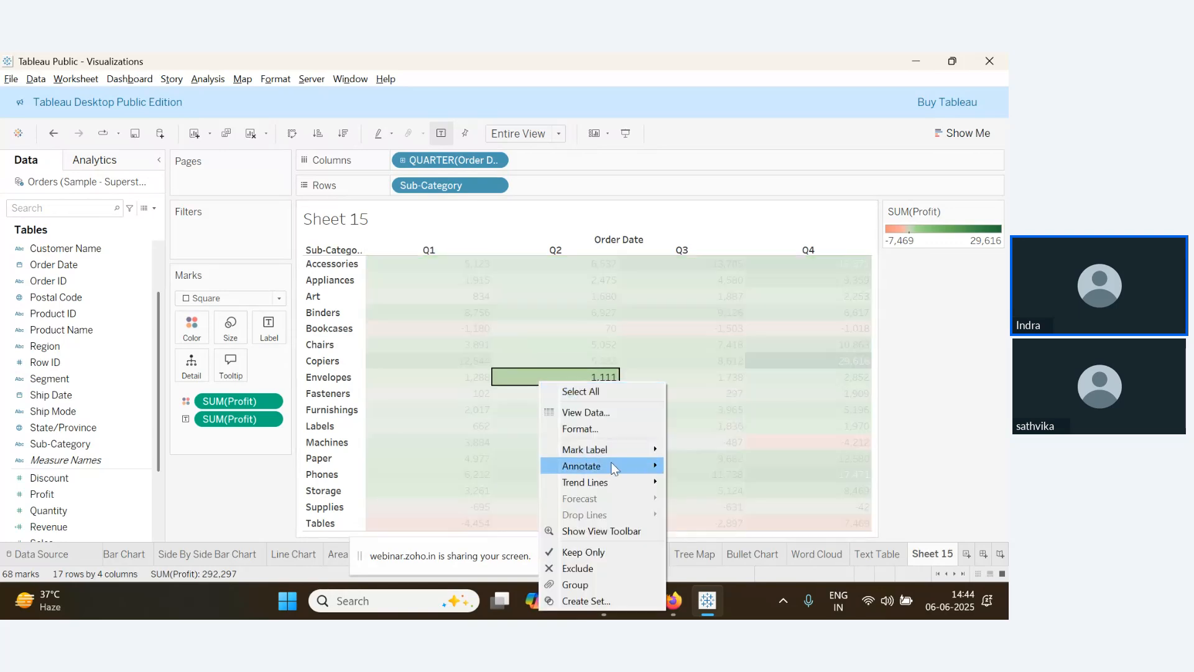
click(581, 429)
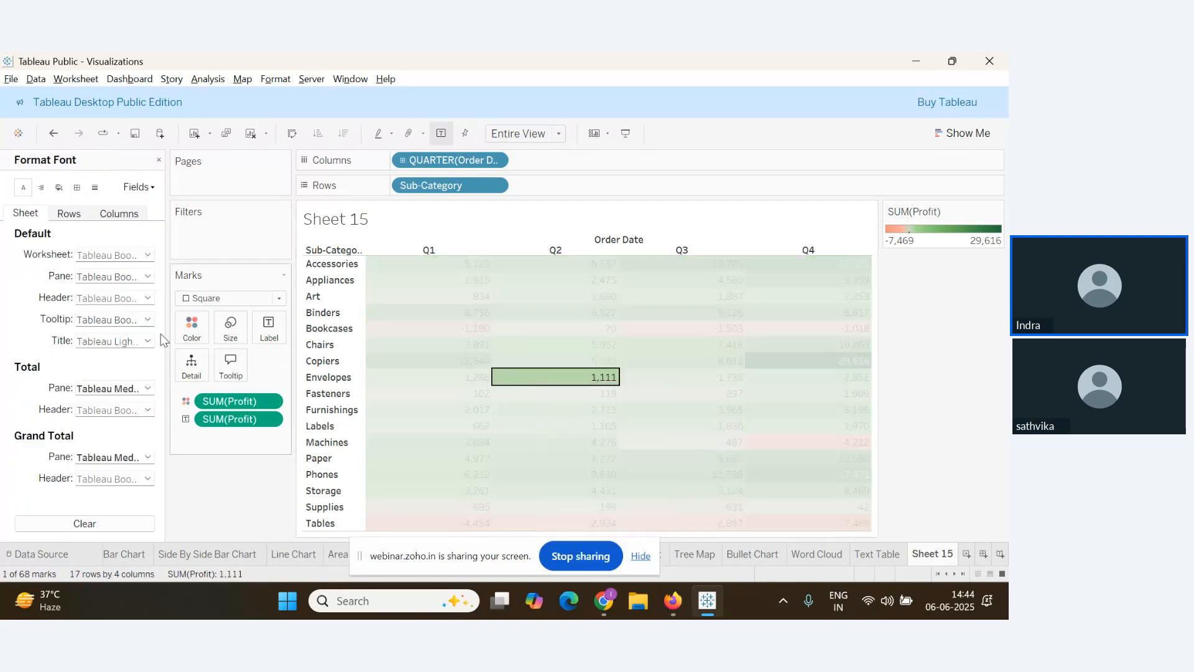
click(77, 187)
click(133, 253)
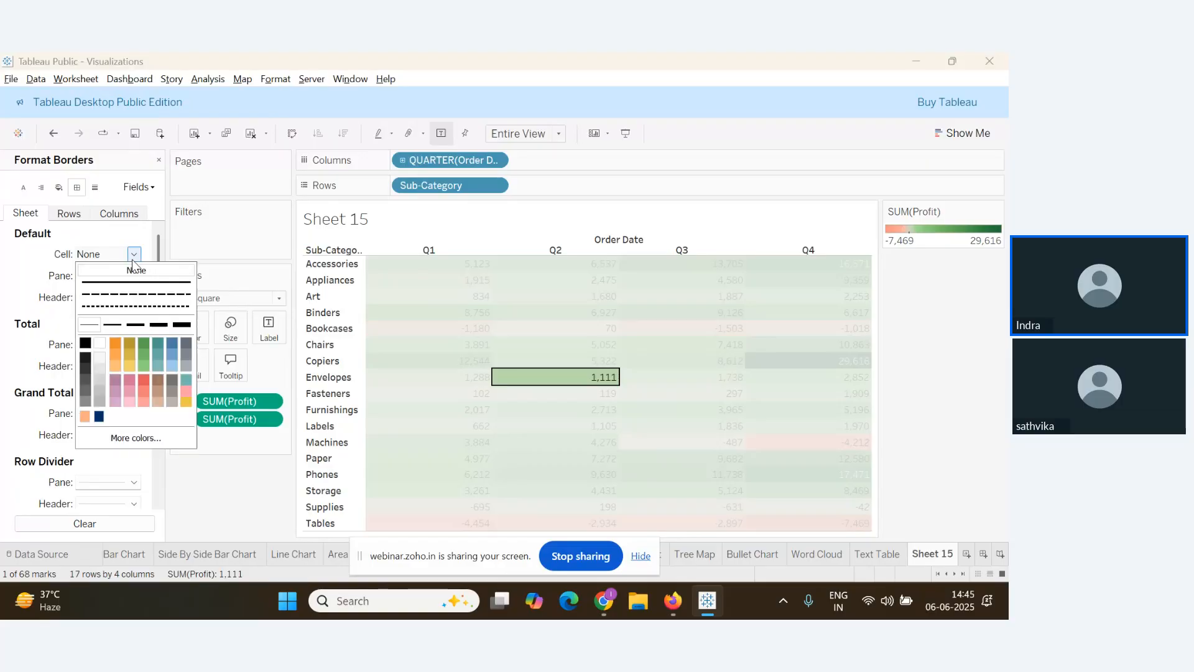
click(136, 284)
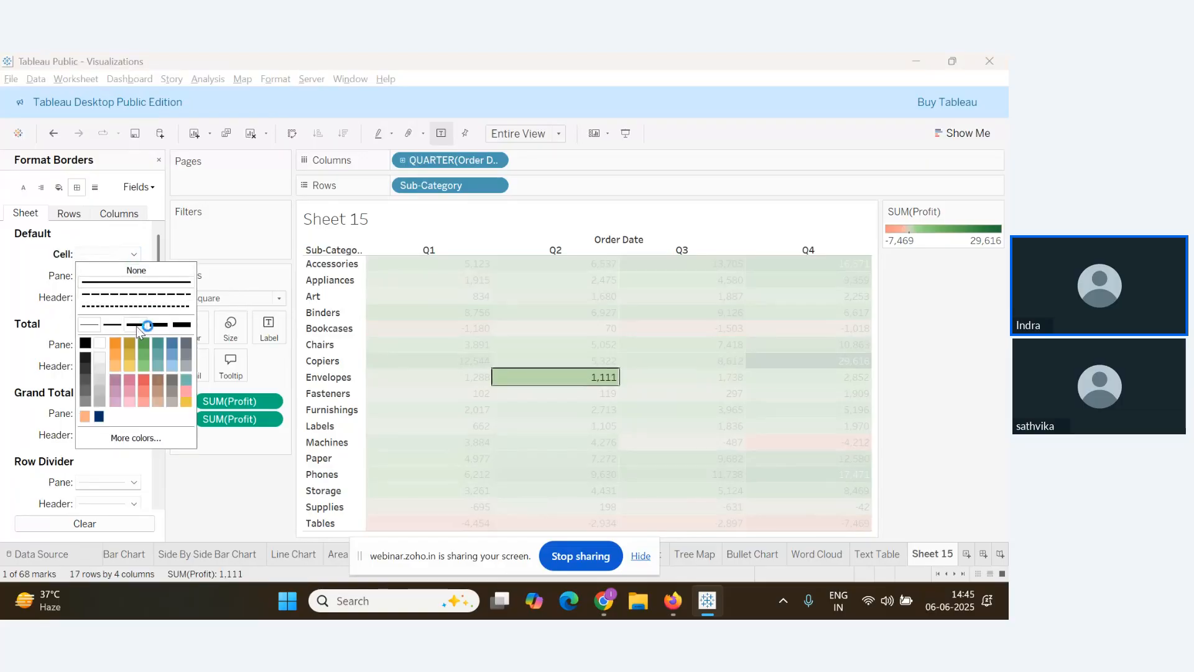
click(136, 325)
click(90, 344)
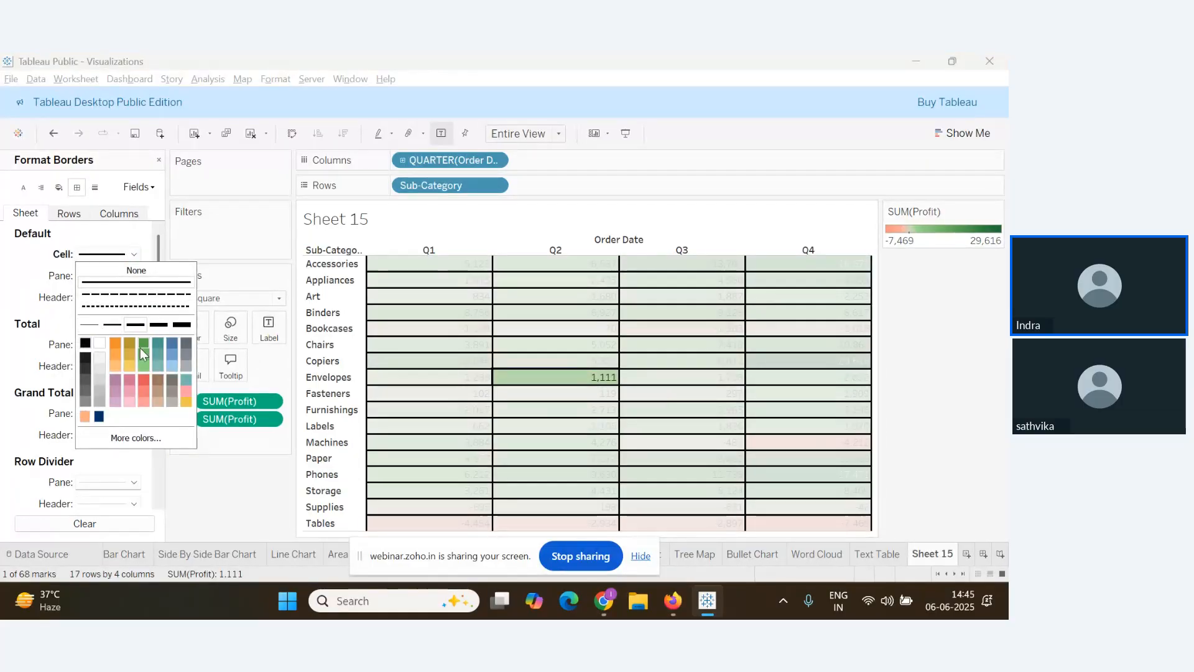
click(112, 325)
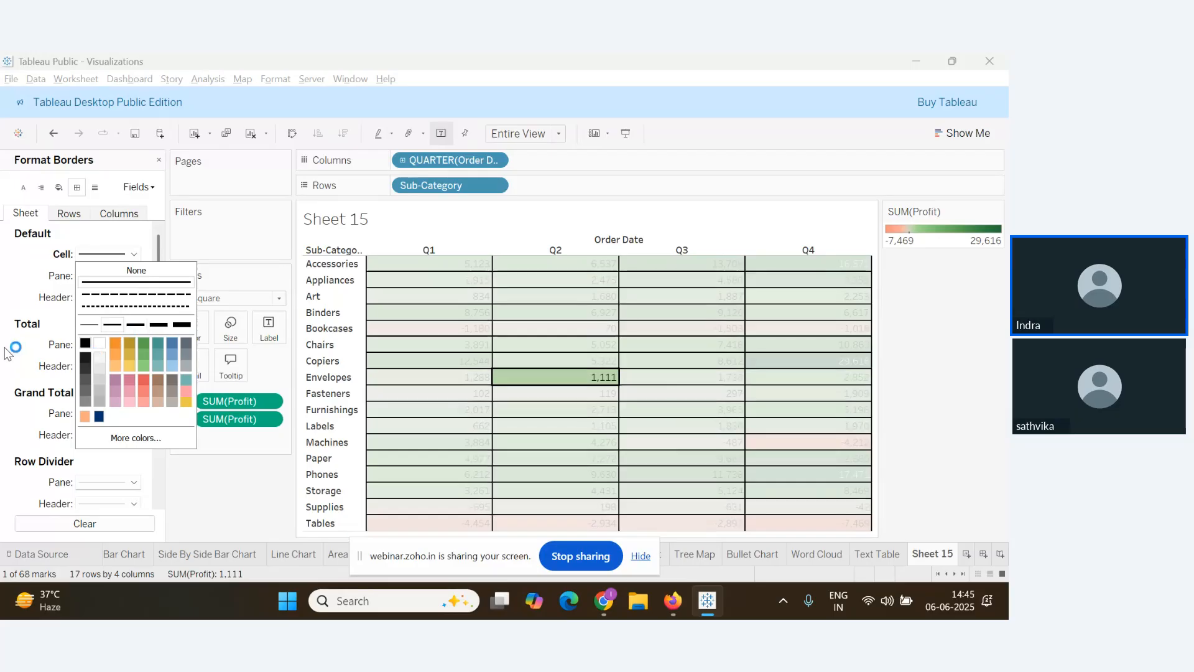
Set the pane and header borders to solid black lines
click(4, 353)
click(133, 276)
click(132, 305)
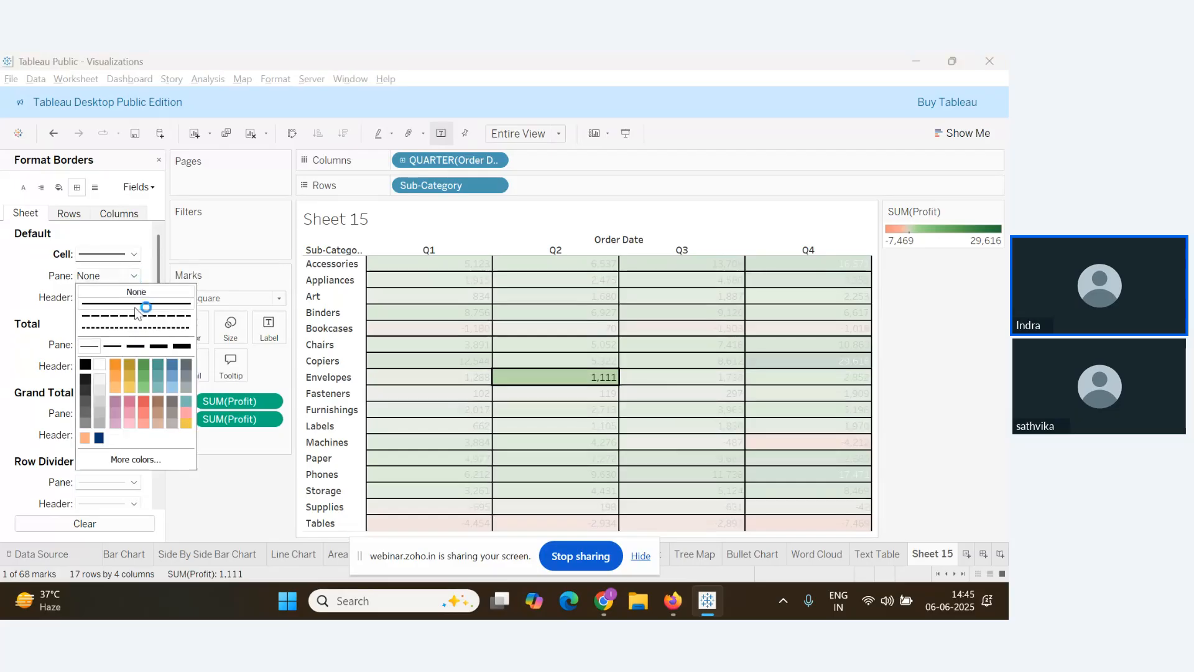
click(131, 347)
click(85, 364)
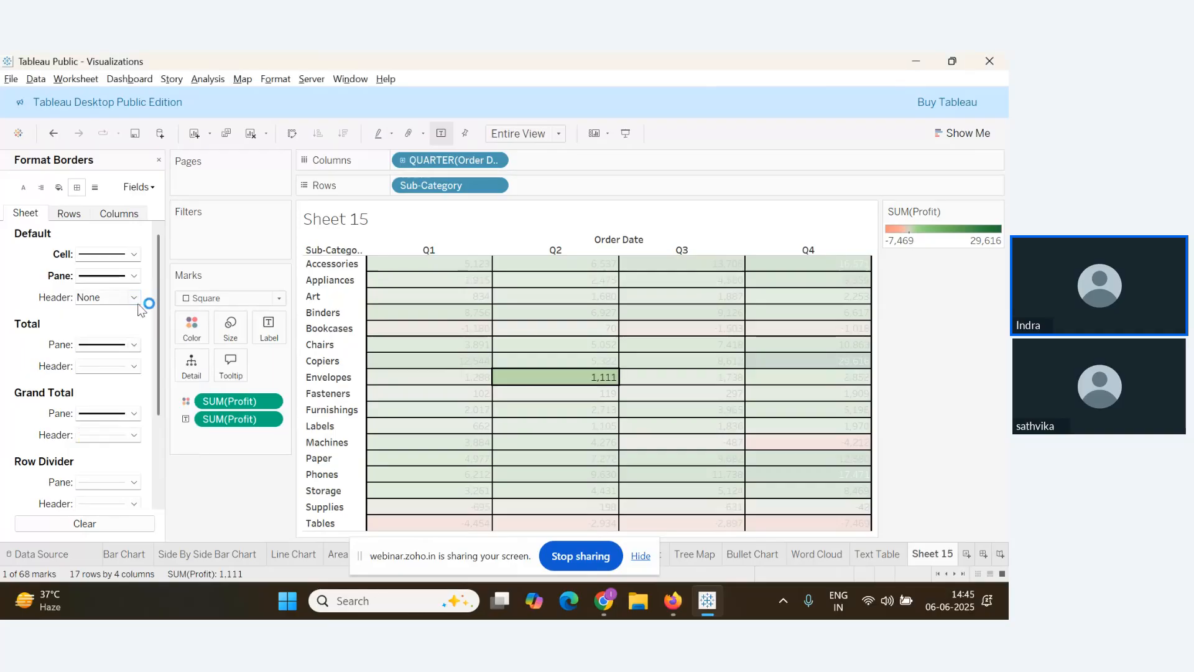
click(137, 302)
click(141, 325)
click(137, 371)
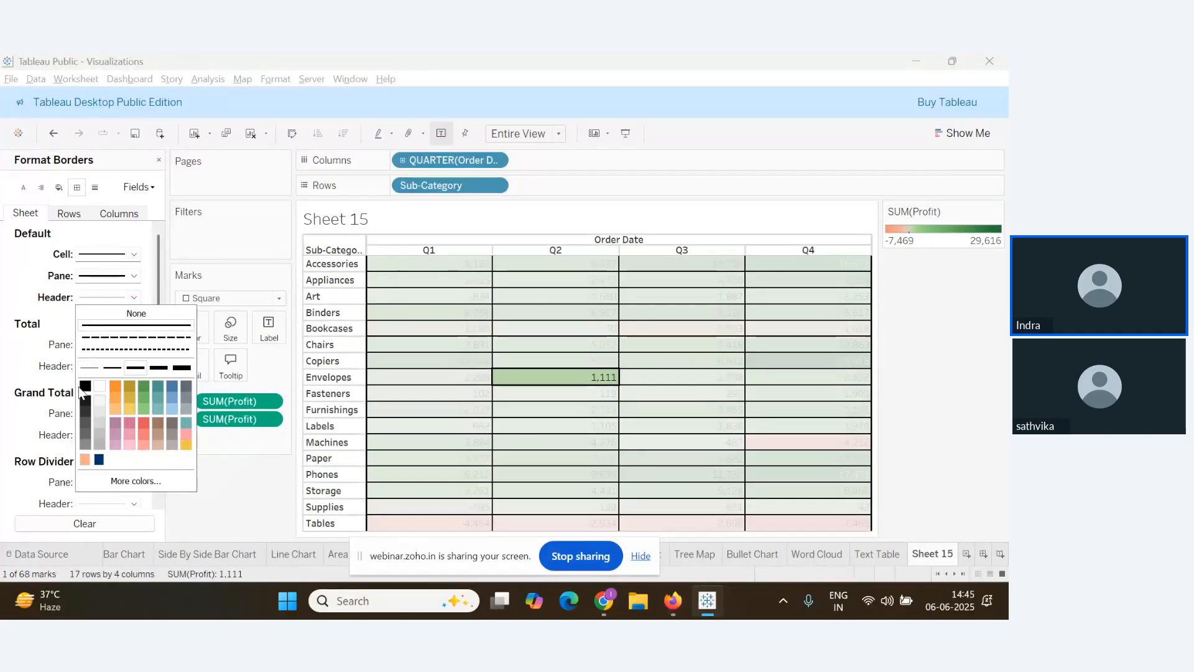
click(84, 387)
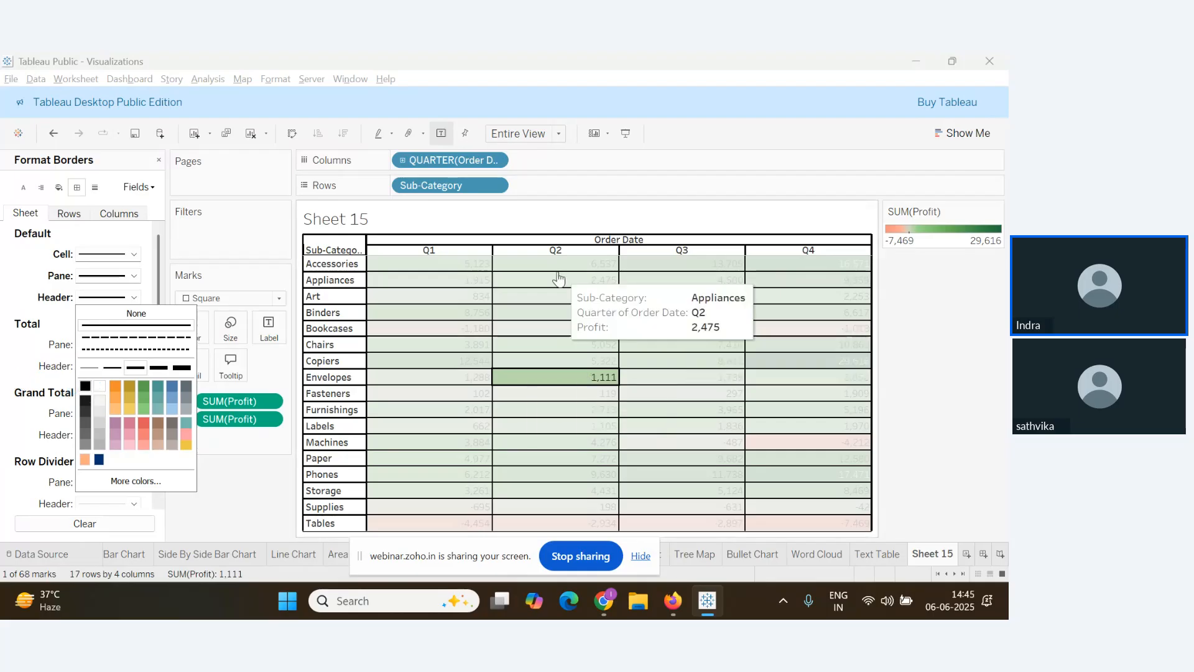
Hide the Order Date field label above the quarters and clear the cell selection
right_click(616, 243)
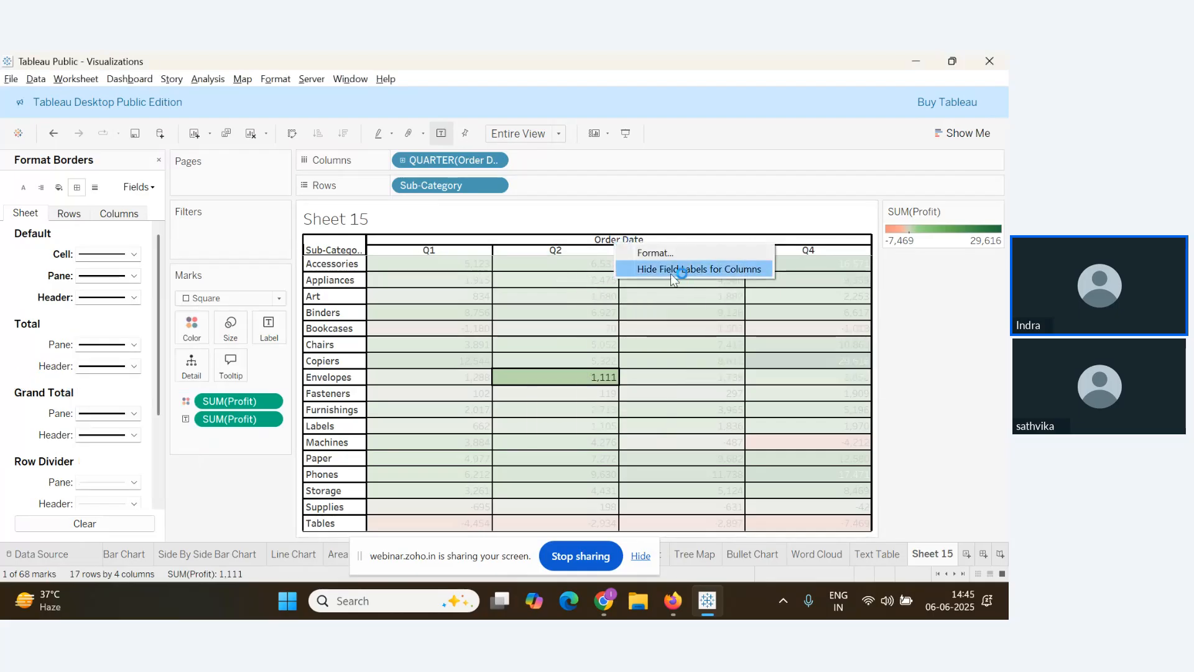
click(671, 273)
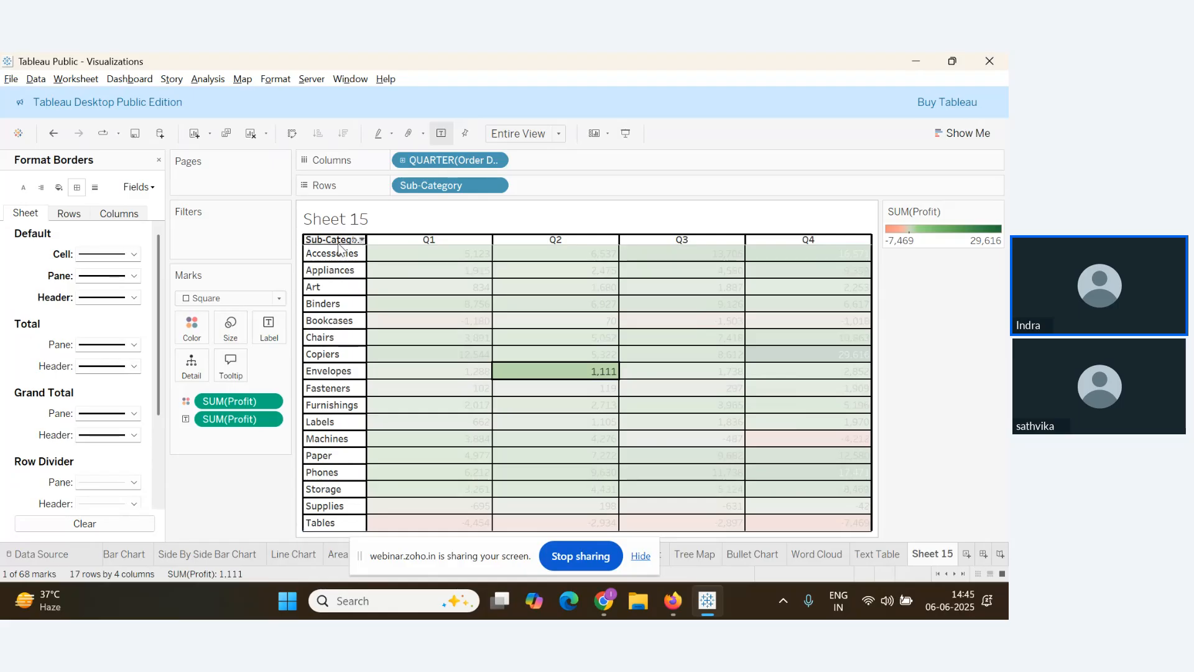
drag(338, 258, 339, 253)
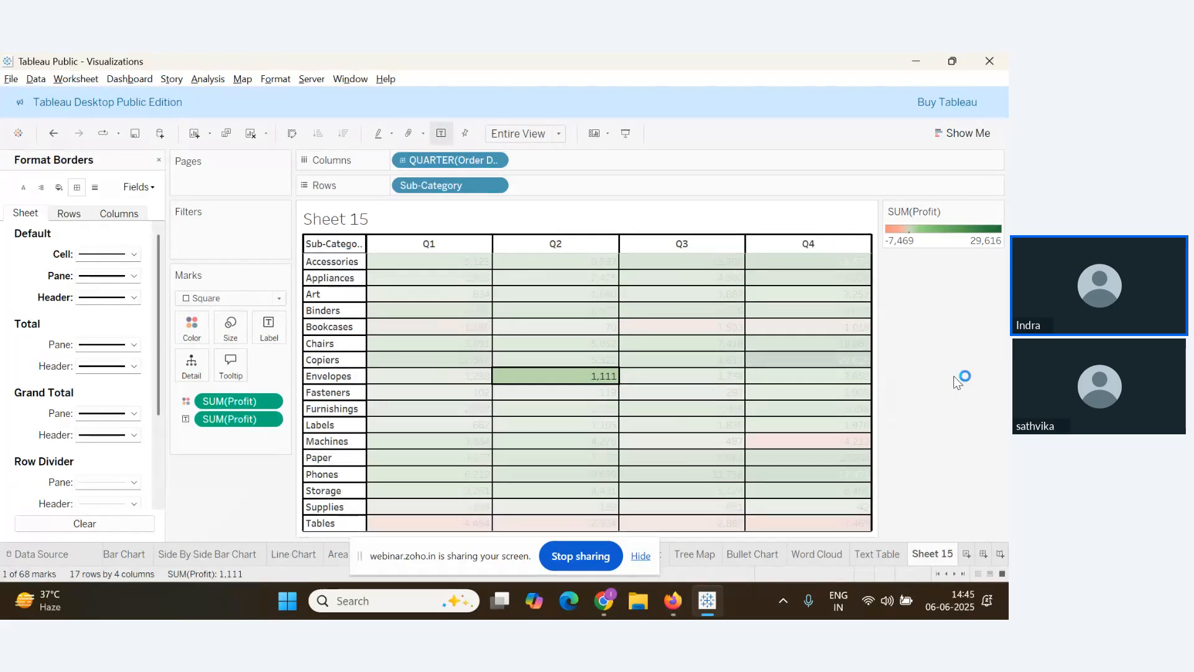
click(921, 367)
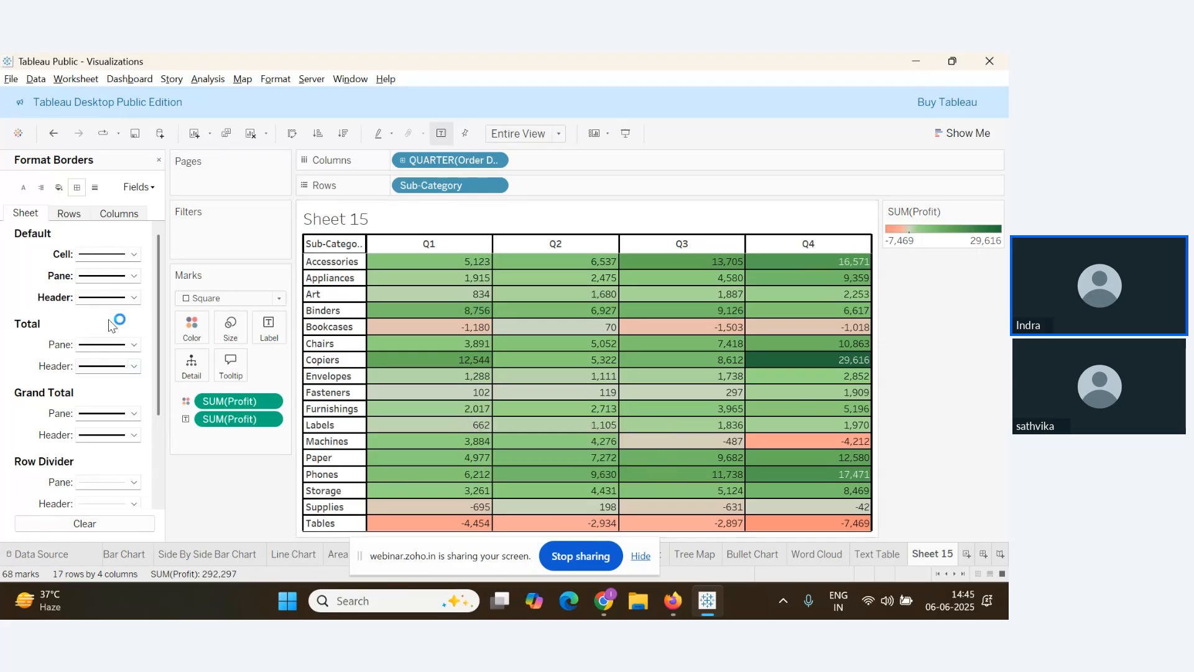
Give the worksheet a light beige background shading
click(59, 188)
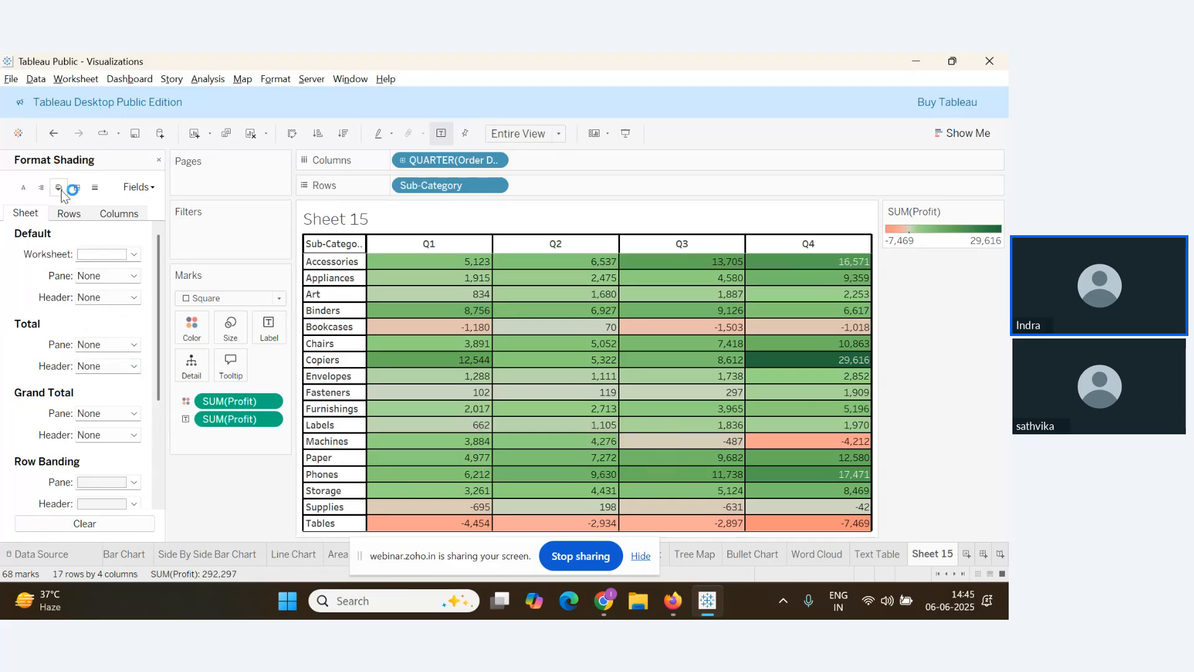
click(133, 255)
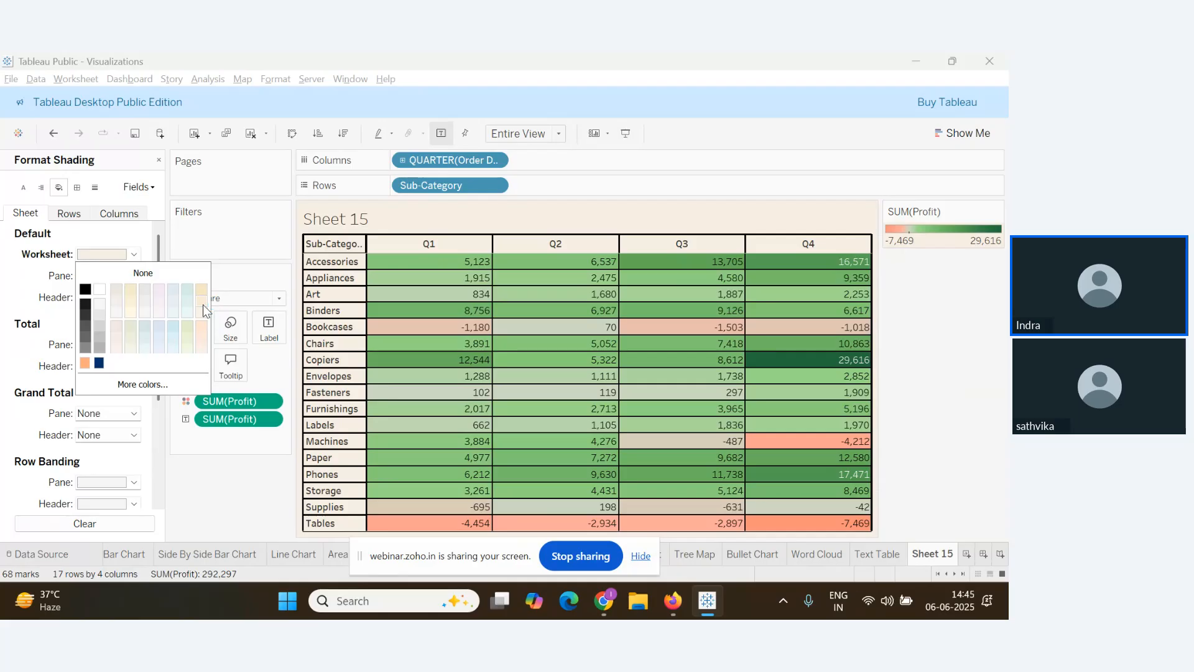
click(203, 304)
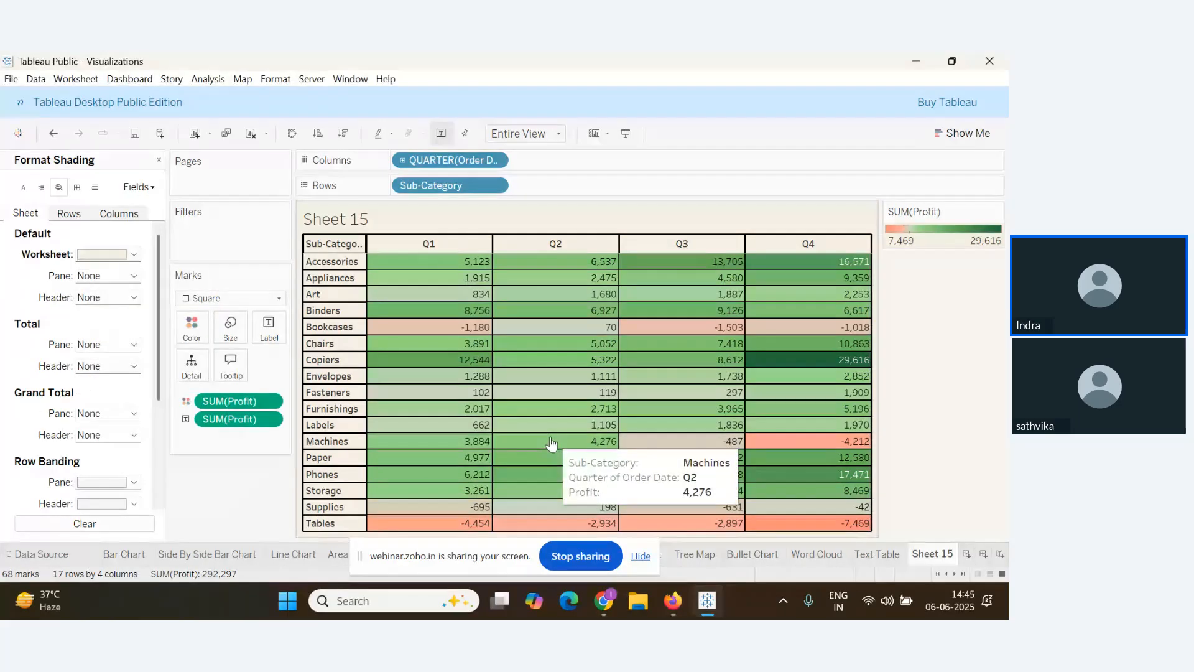
Shade the column banding headers and panes orange
scroll(91, 398, down, 3)
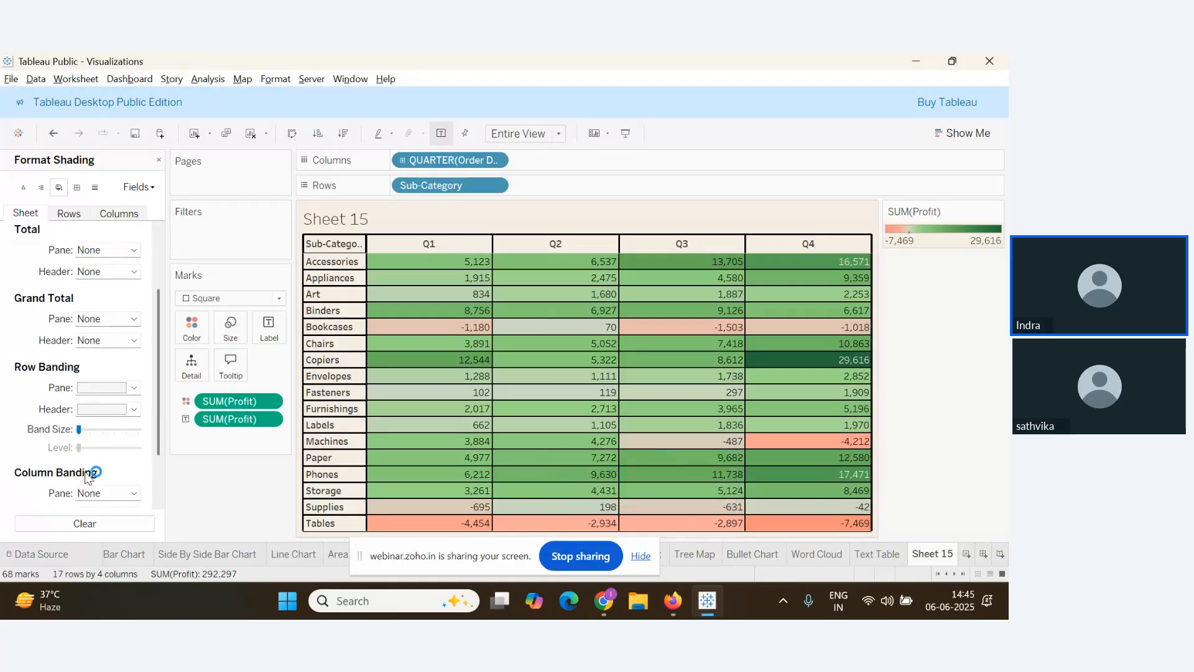
scroll(87, 475, down, 3)
click(134, 444)
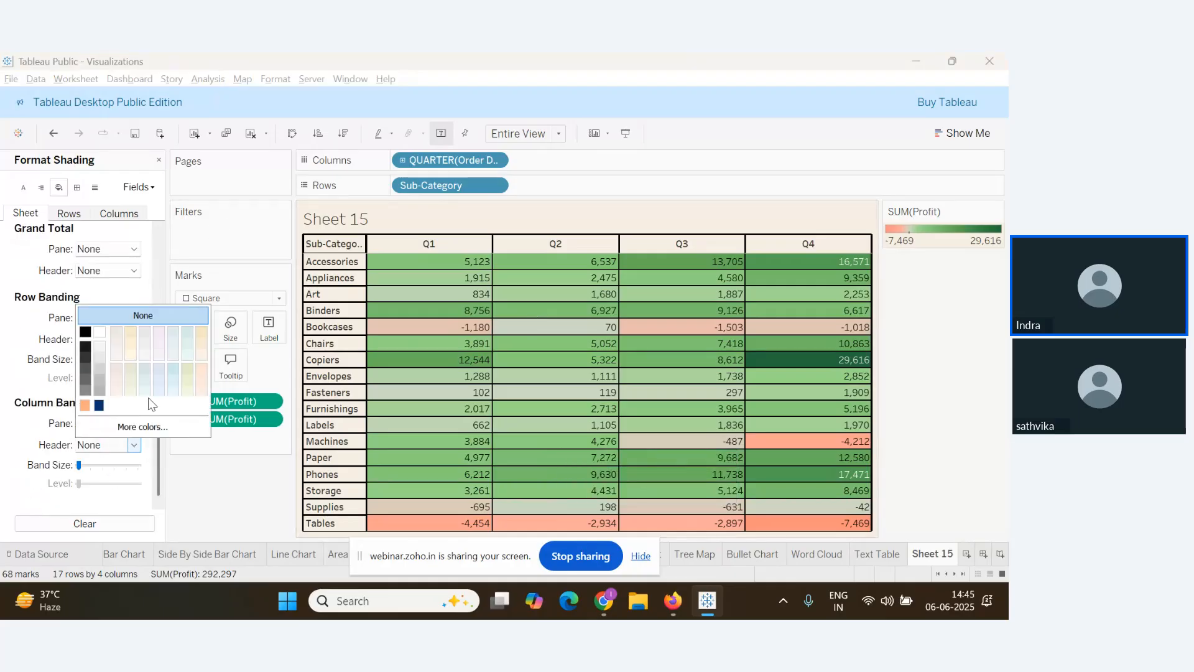
click(200, 334)
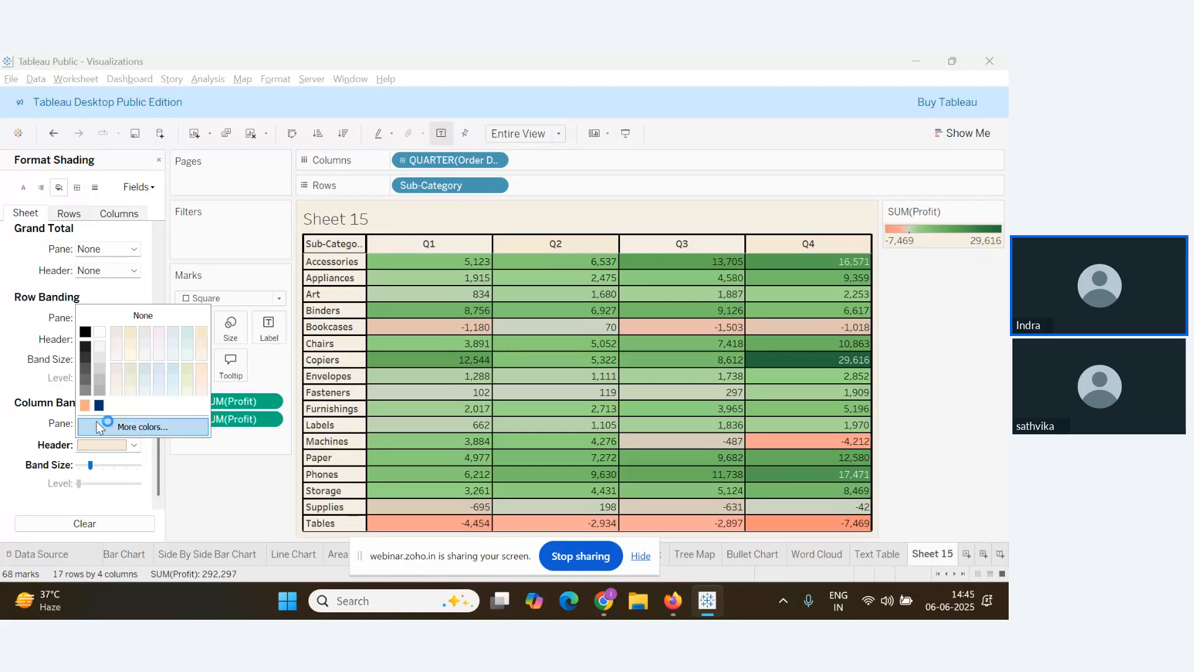
click(81, 408)
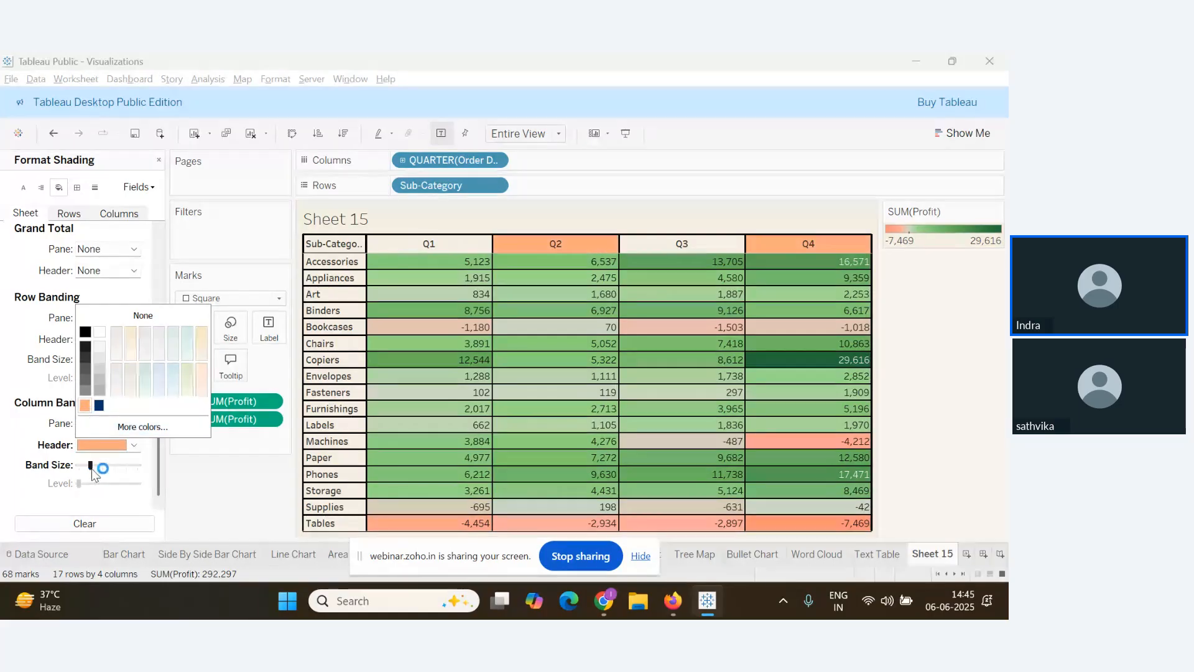
drag(92, 470, 138, 473)
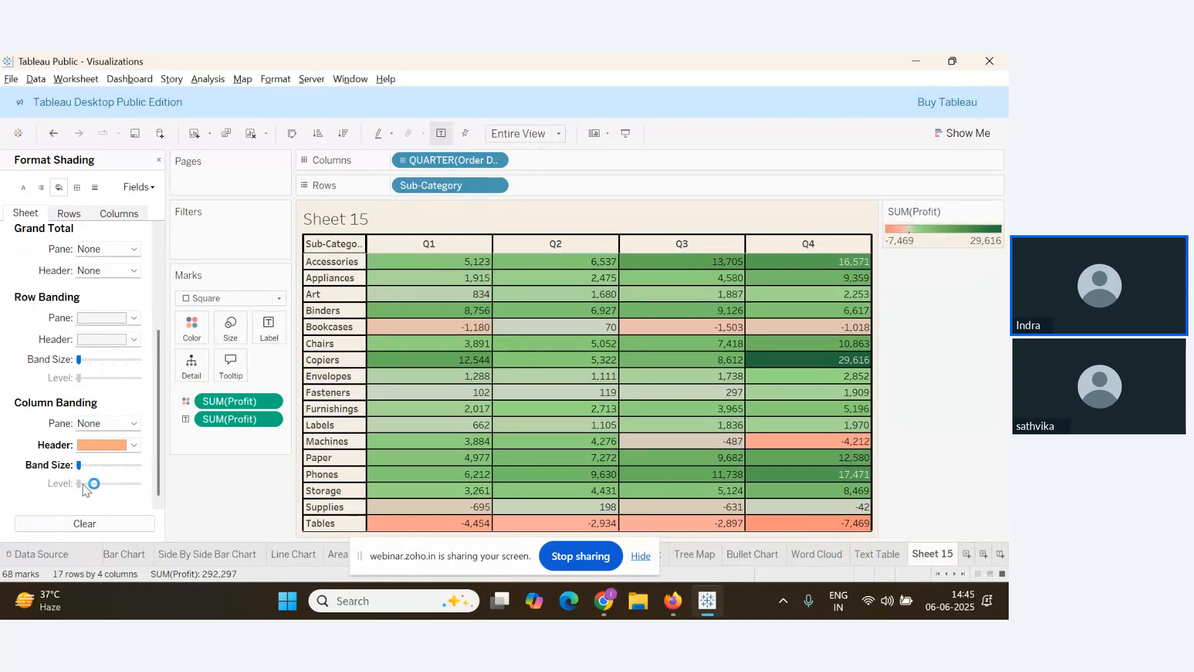
click(134, 424)
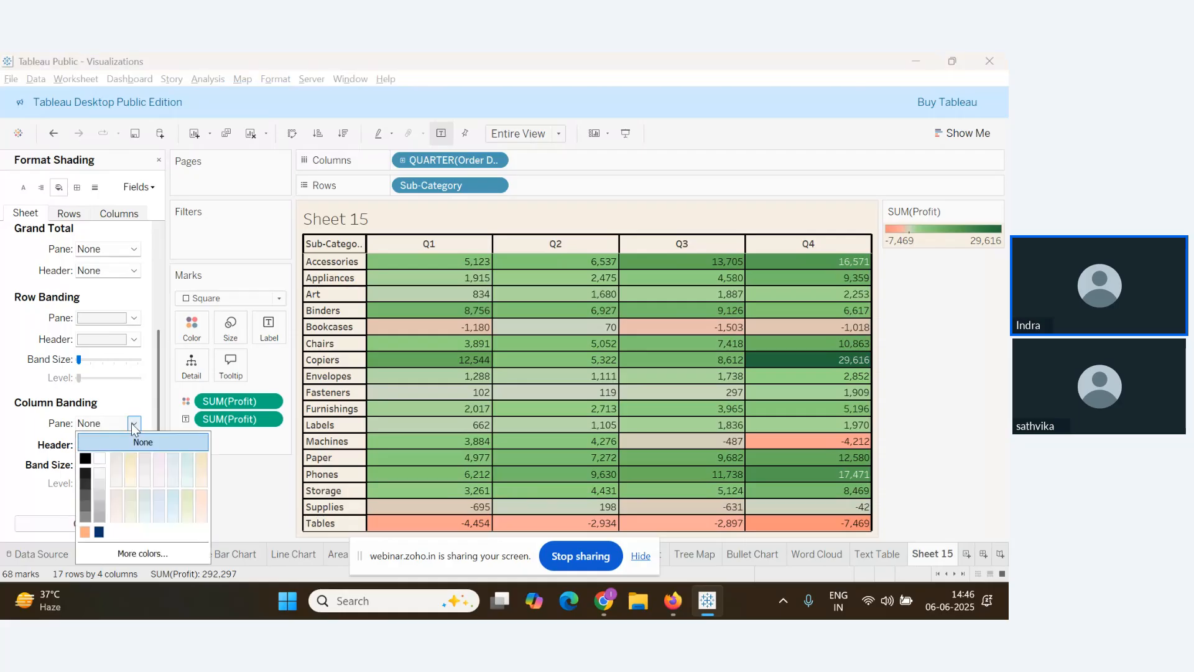
click(85, 532)
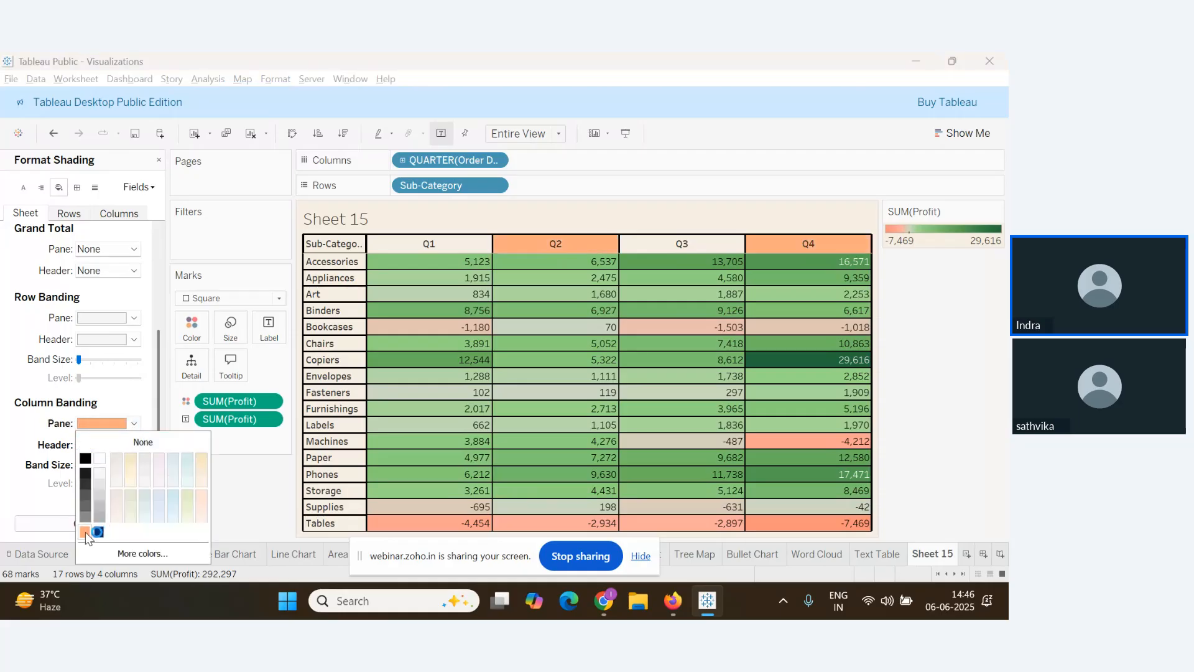
Push the column banding Band Size slider to its widest setting
drag(91, 465, 77, 466)
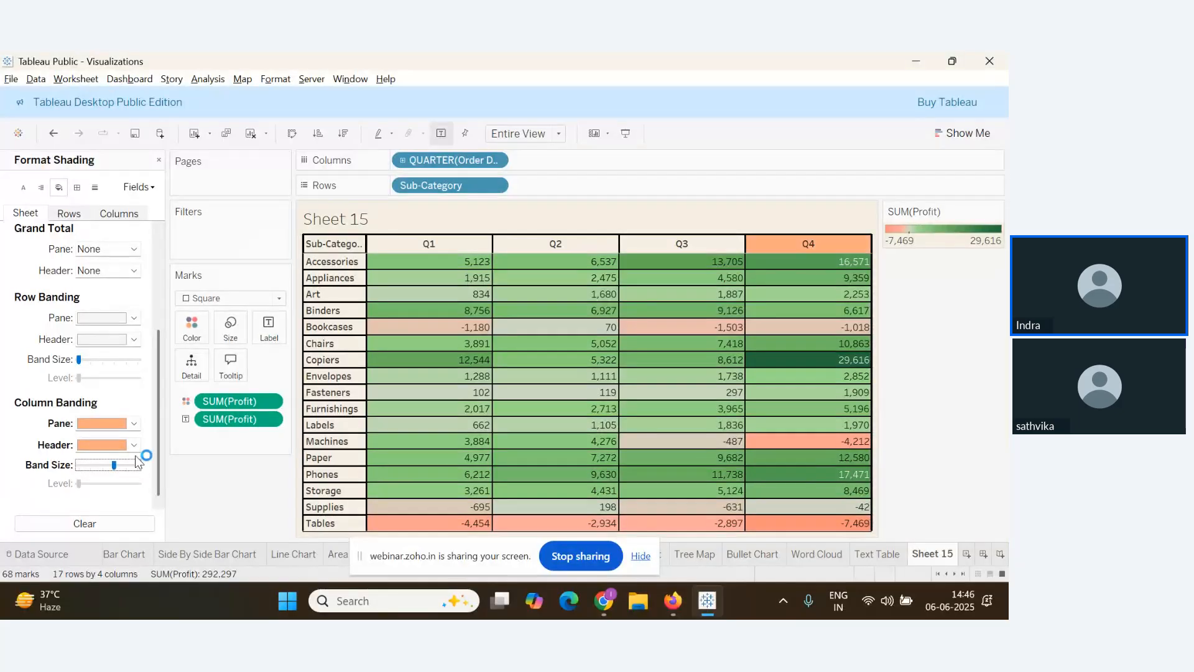
click(135, 446)
click(77, 487)
scroll(57, 437, up, 1)
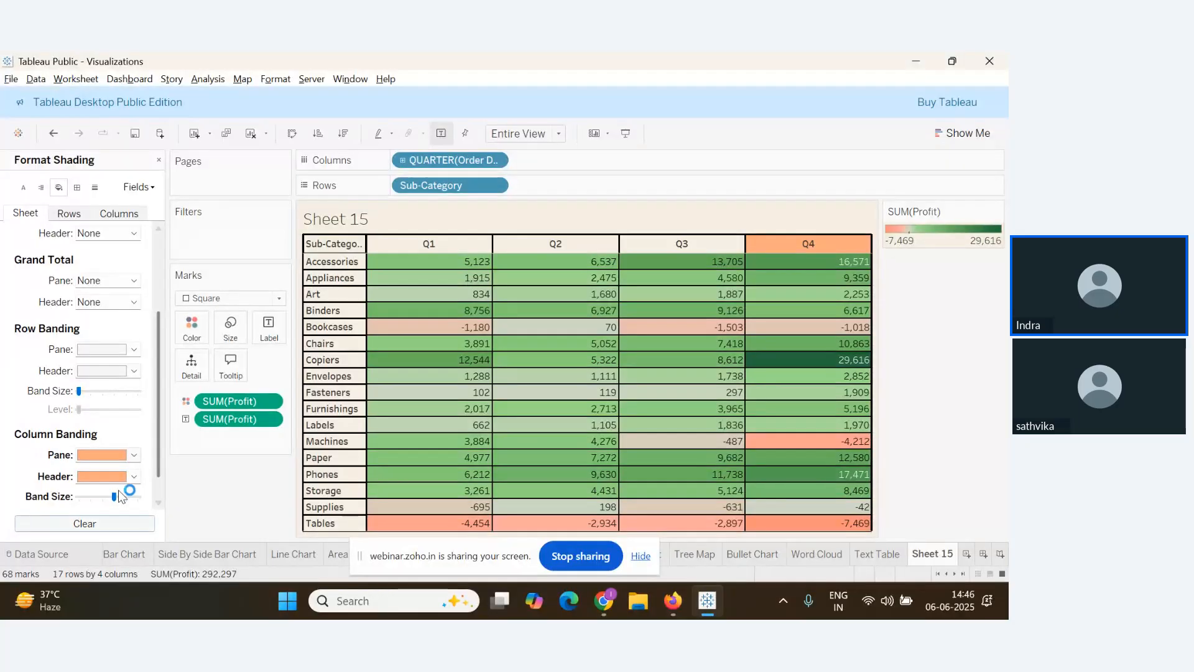
scroll(118, 492, down, 1)
click(122, 468)
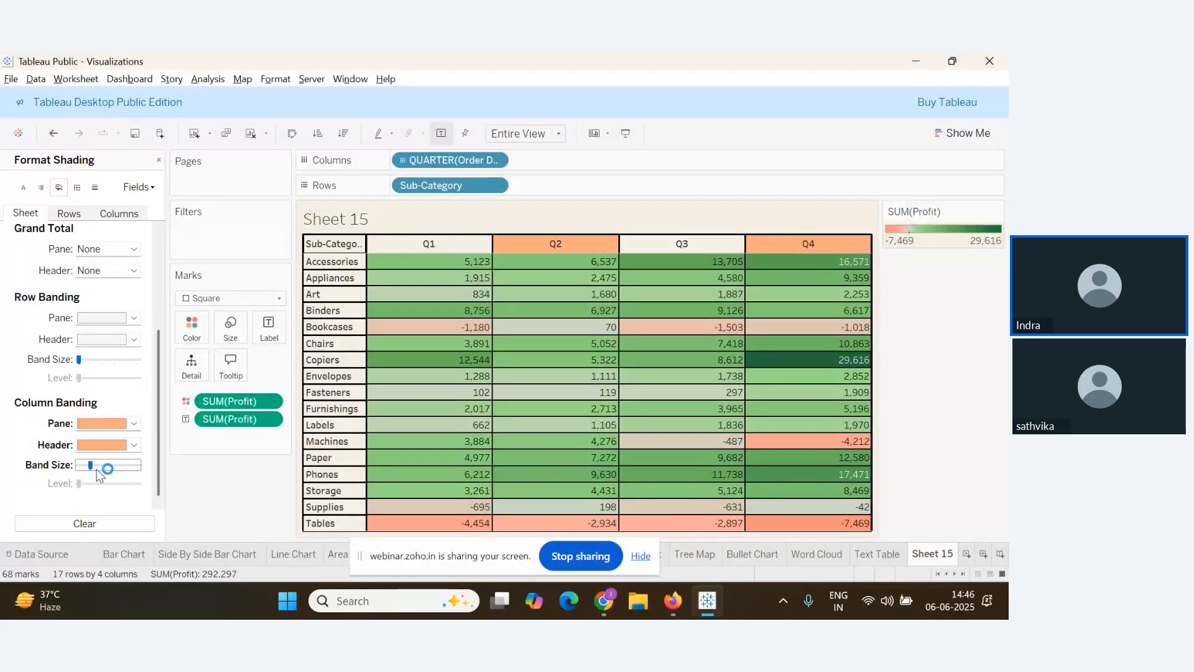
drag(95, 469, 127, 471)
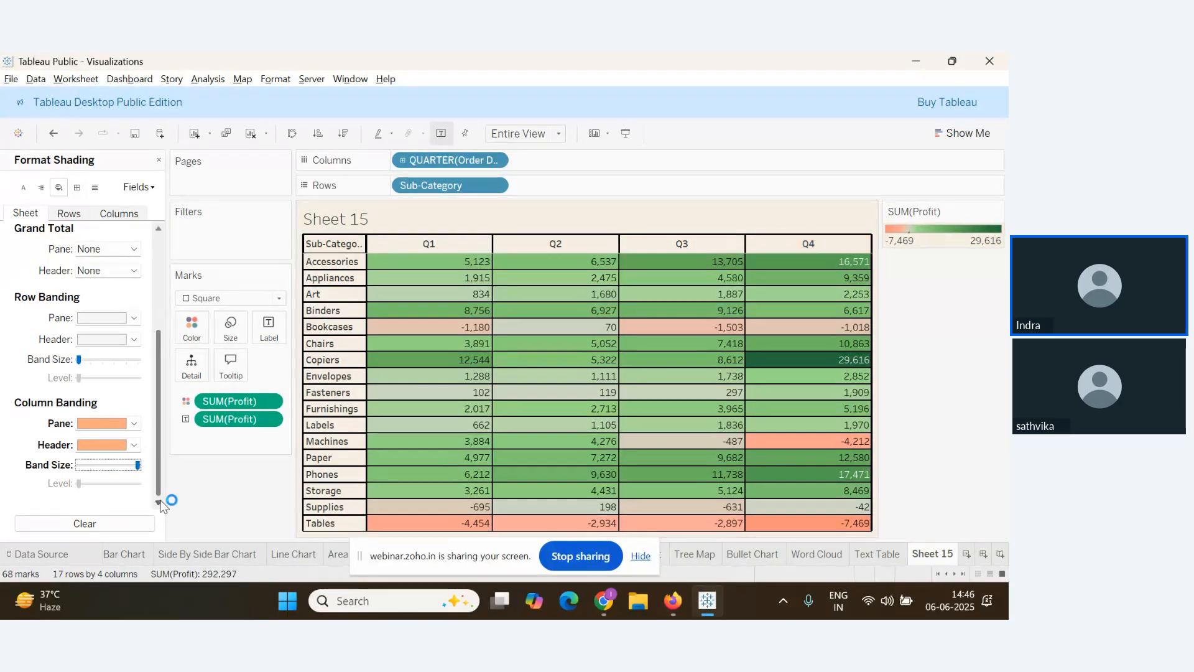
scroll(110, 425, up, 1)
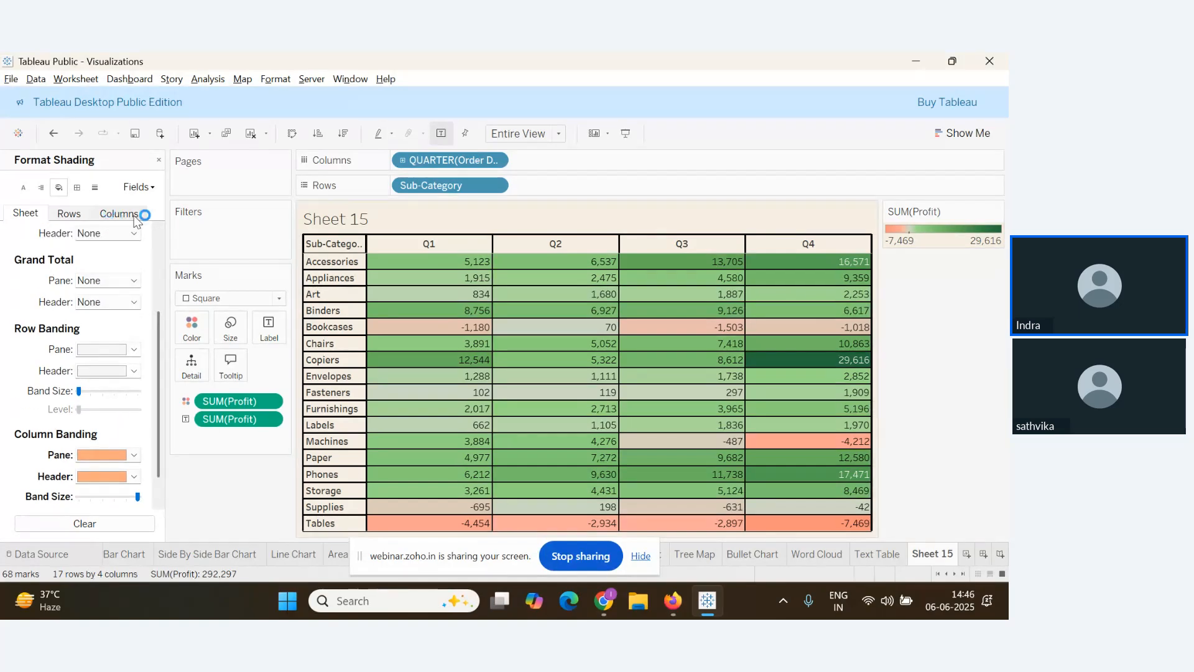
Shade the Q1–Q4 column headers orange and the sub-category row headers pale peach
click(123, 216)
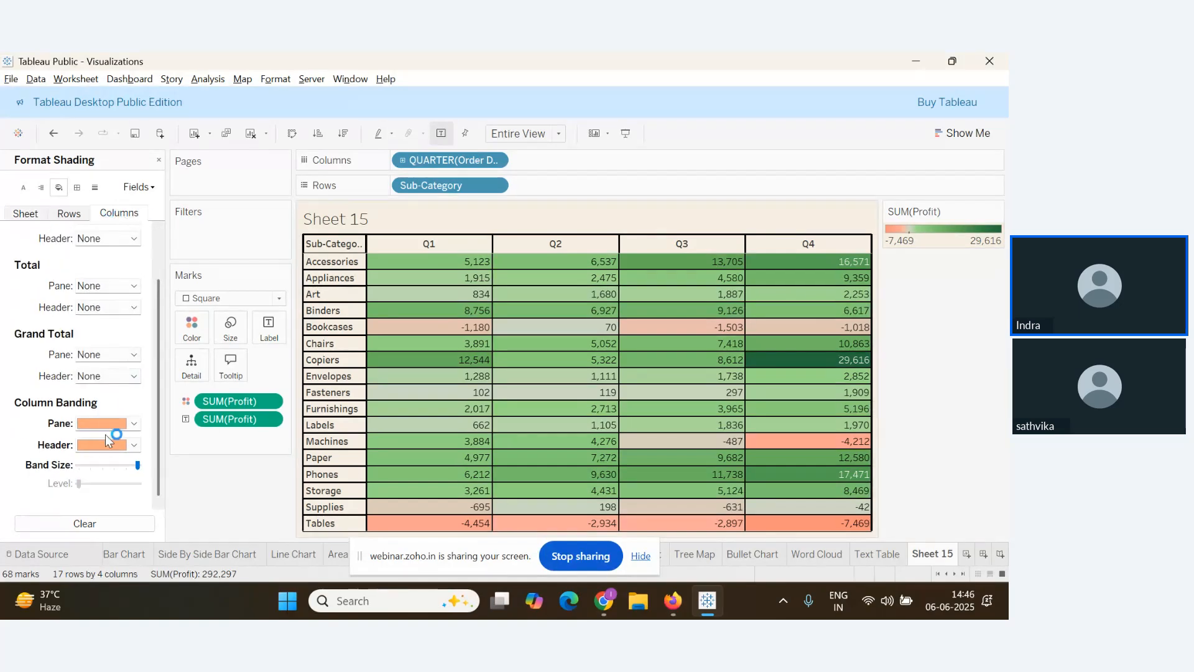
scroll(115, 435, up, 2)
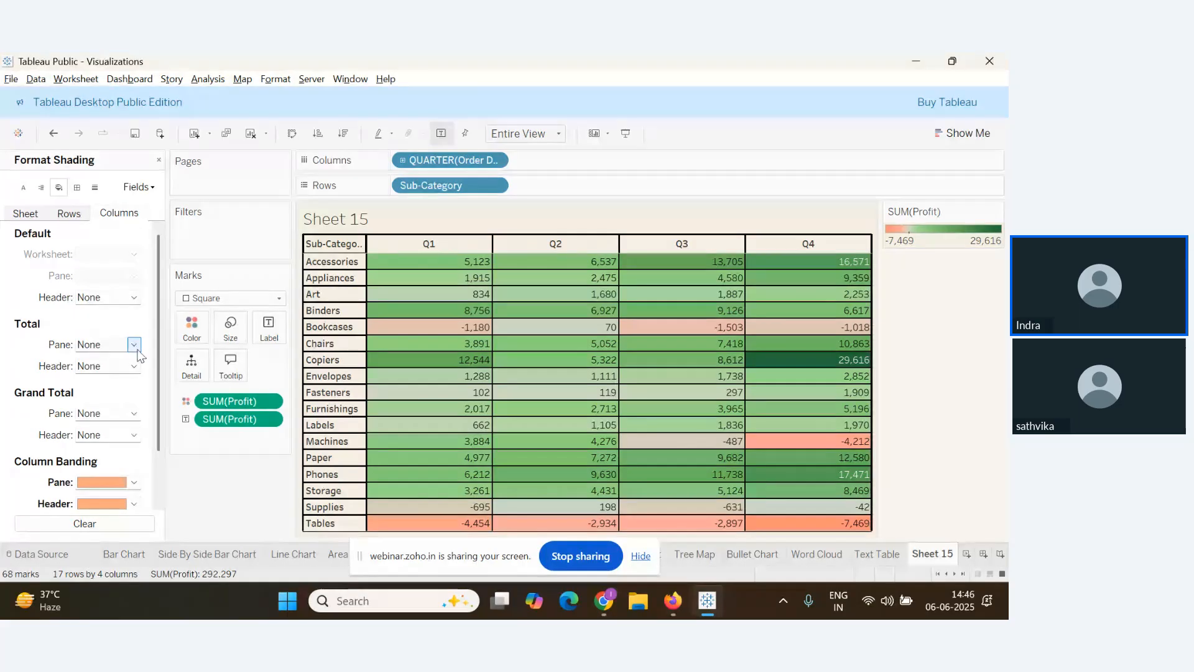
click(134, 298)
click(201, 332)
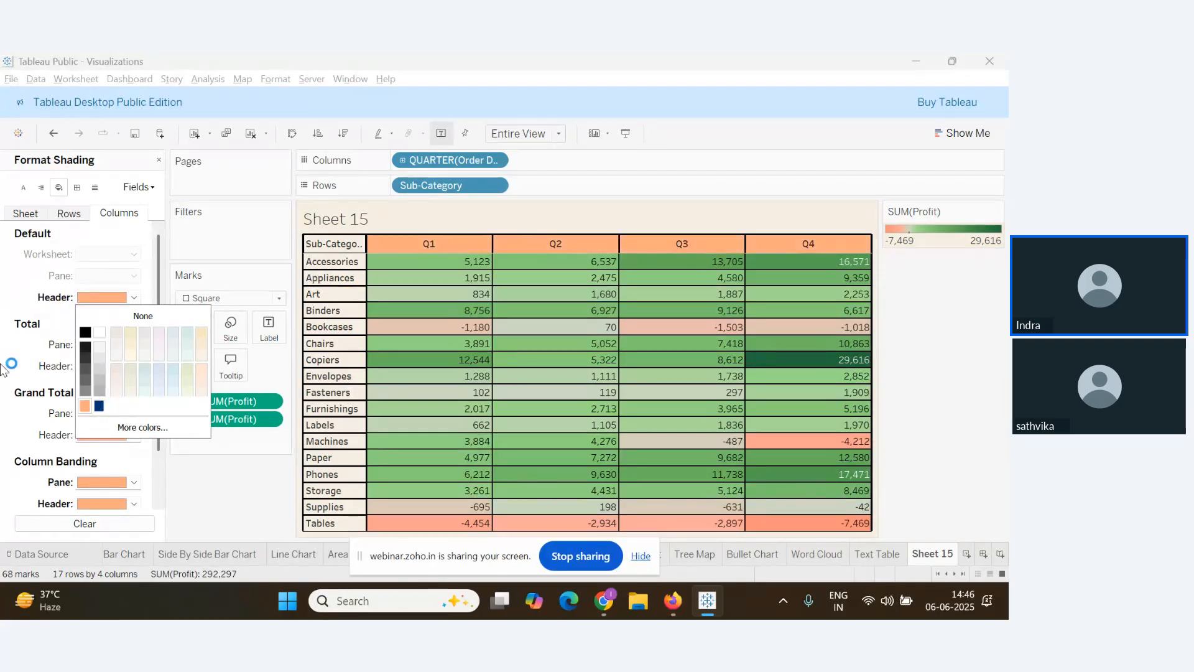
click(86, 405)
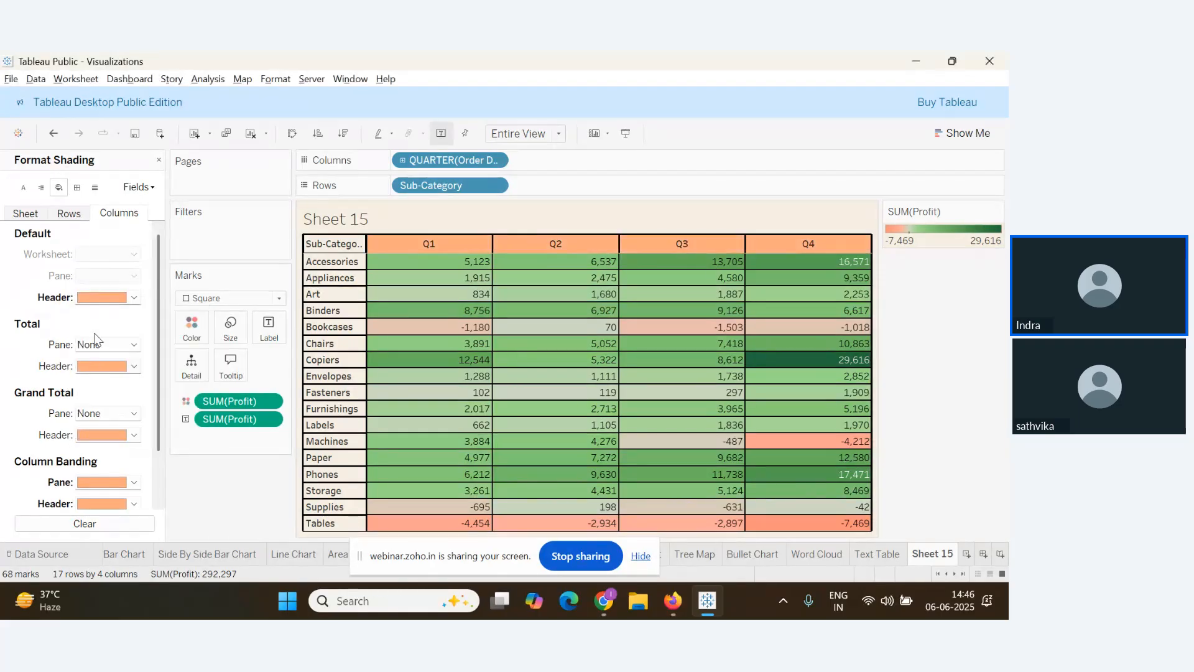
click(70, 213)
click(133, 297)
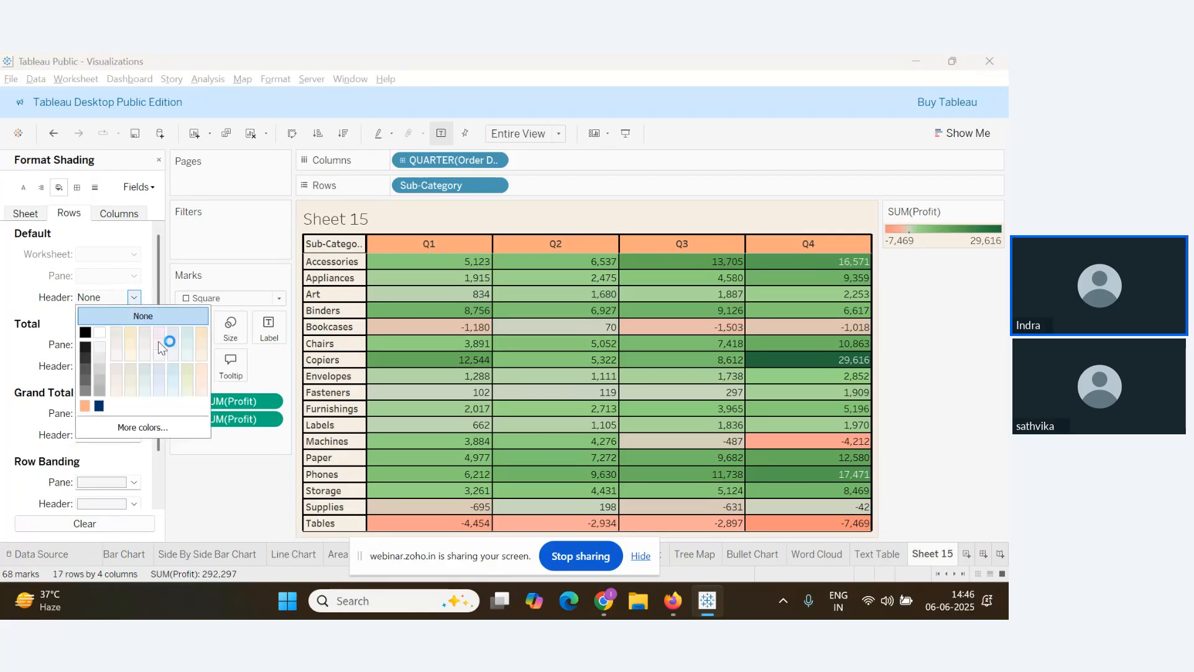
click(202, 329)
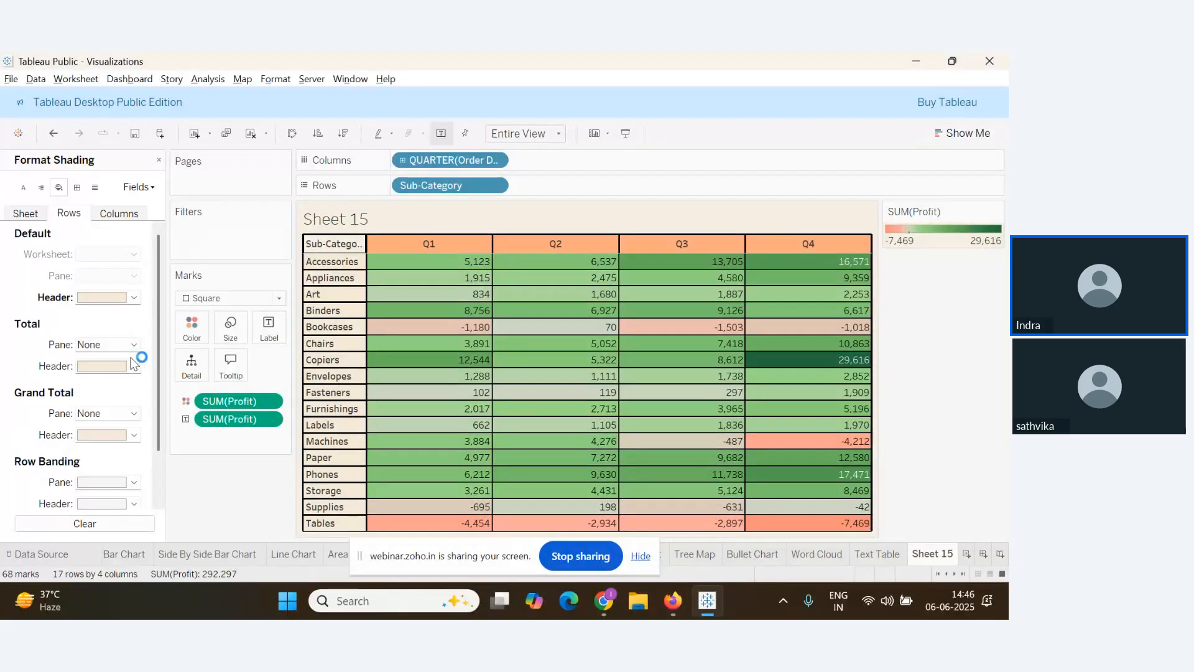
Change the Q1–Q4 column header shading from orange to pale beige
click(118, 214)
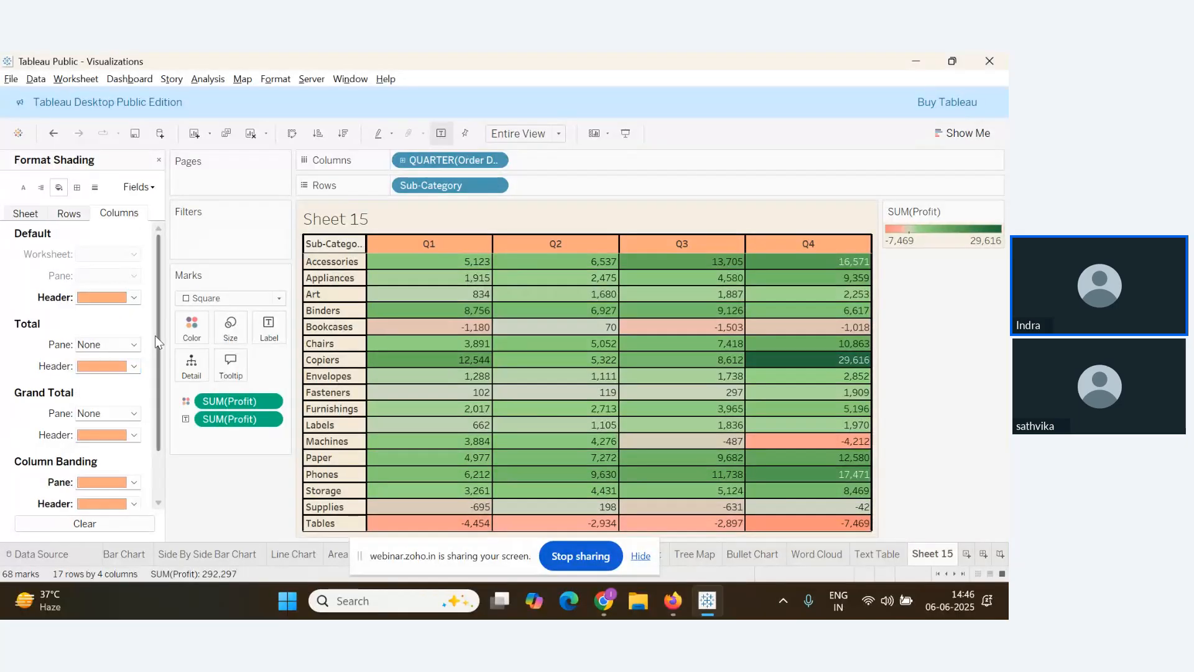
click(134, 298)
click(203, 331)
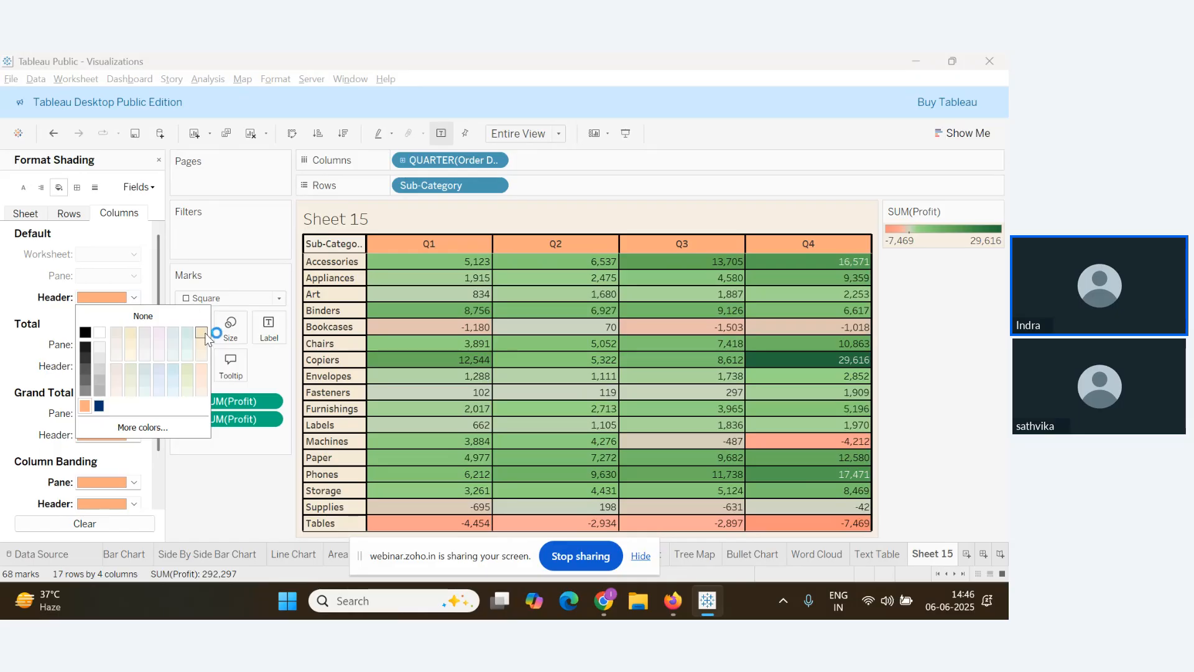
click(273, 436)
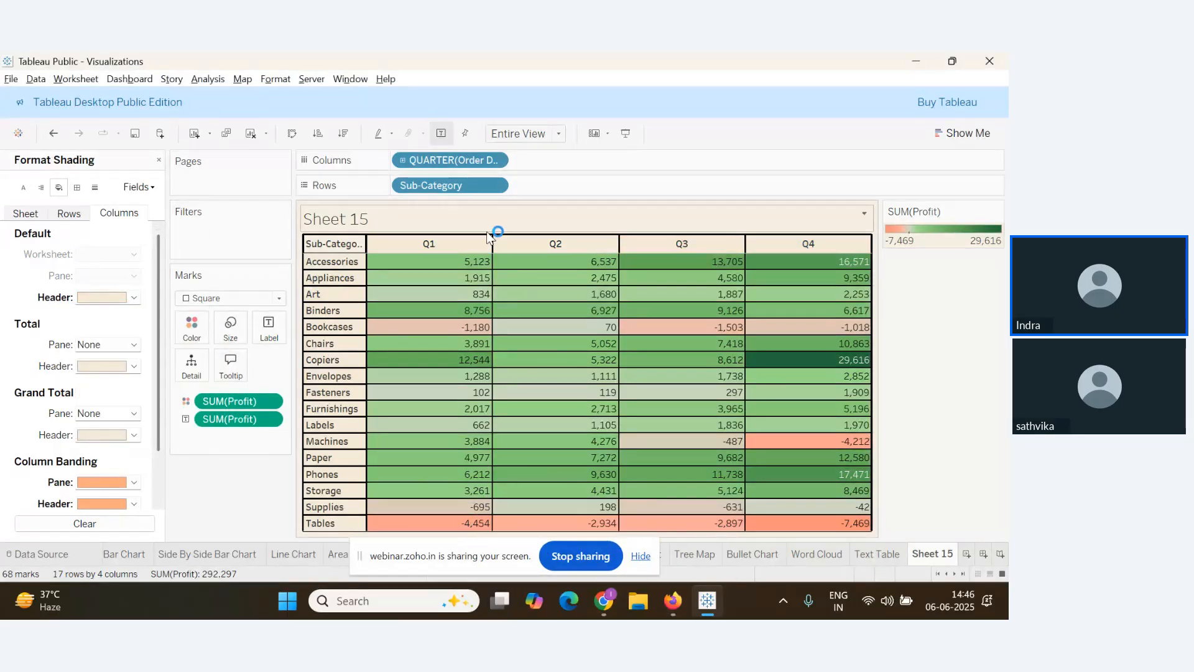
Title the sheet 'Profit by Category' in bold, centred, navy text
double_click(411, 225)
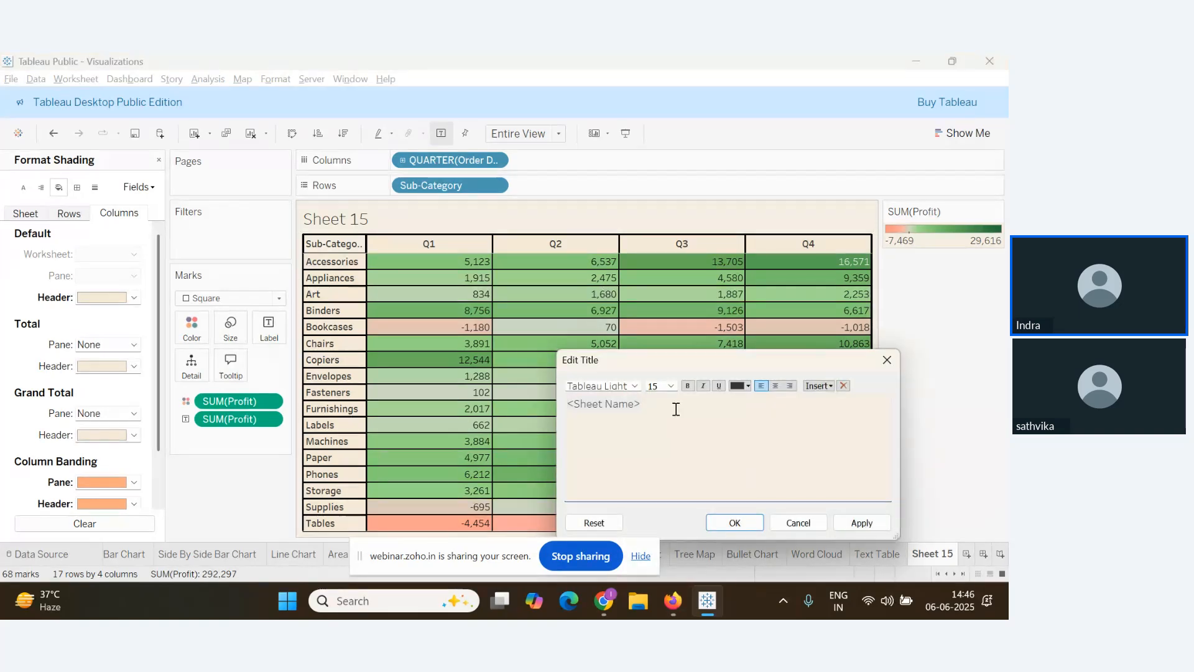
key(ctrl+a)
text(Profit By)
key(BackSpace)
key(BackSpace)
text(by Category)
key(ctrl+a)
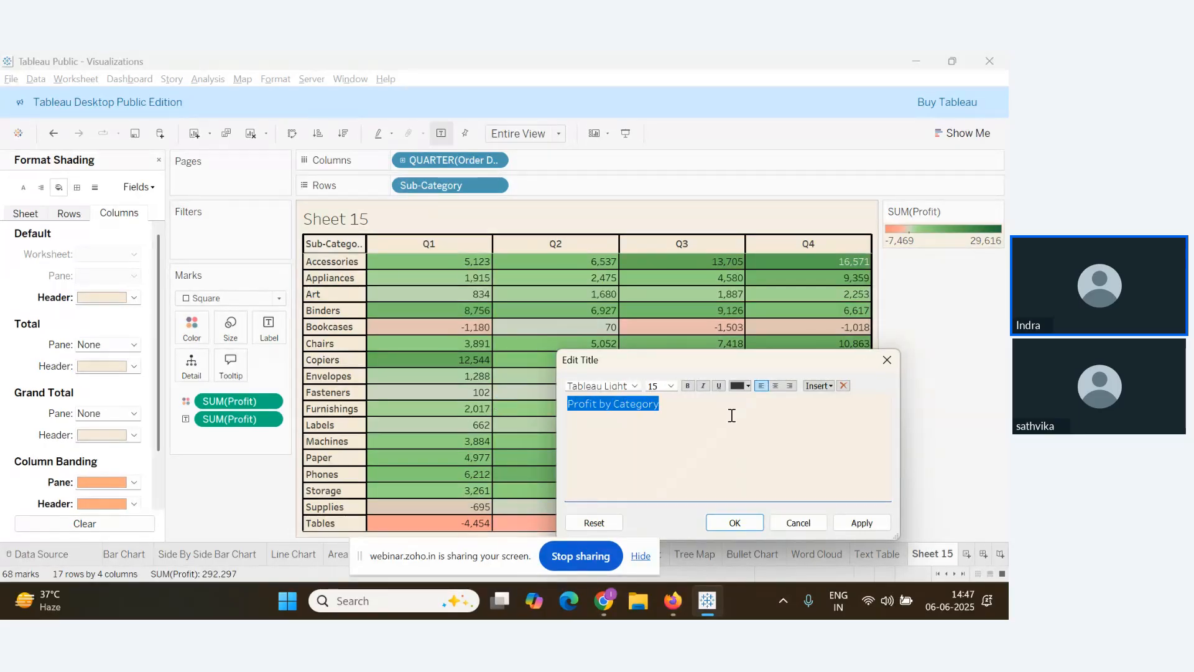
click(688, 386)
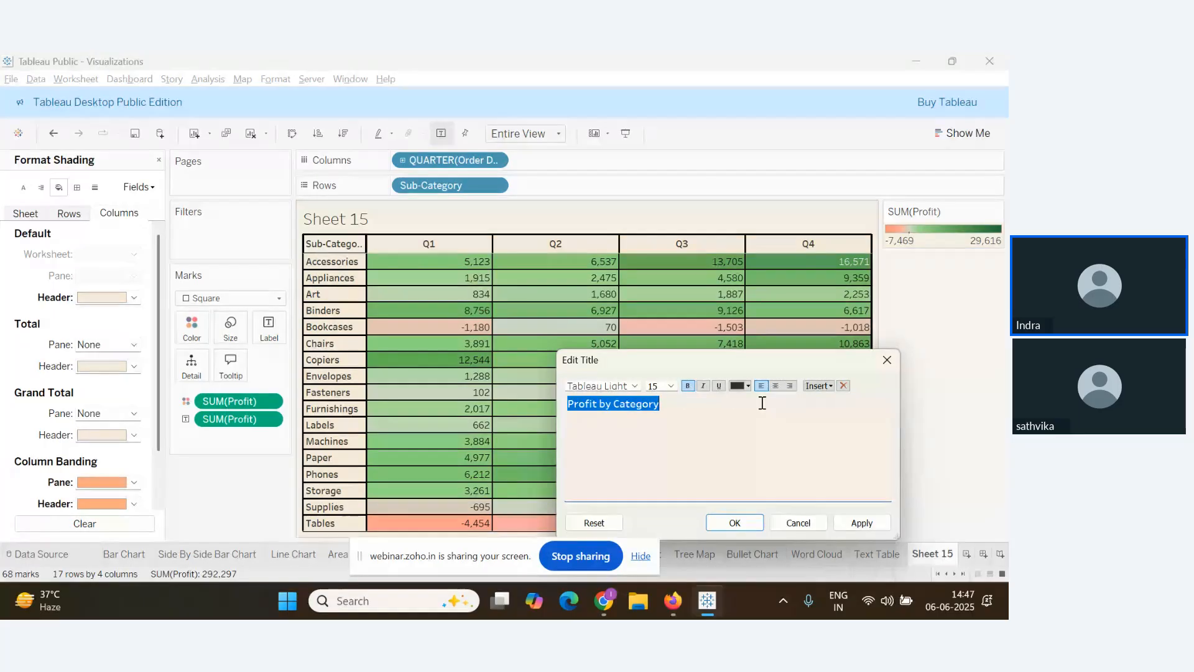
click(748, 385)
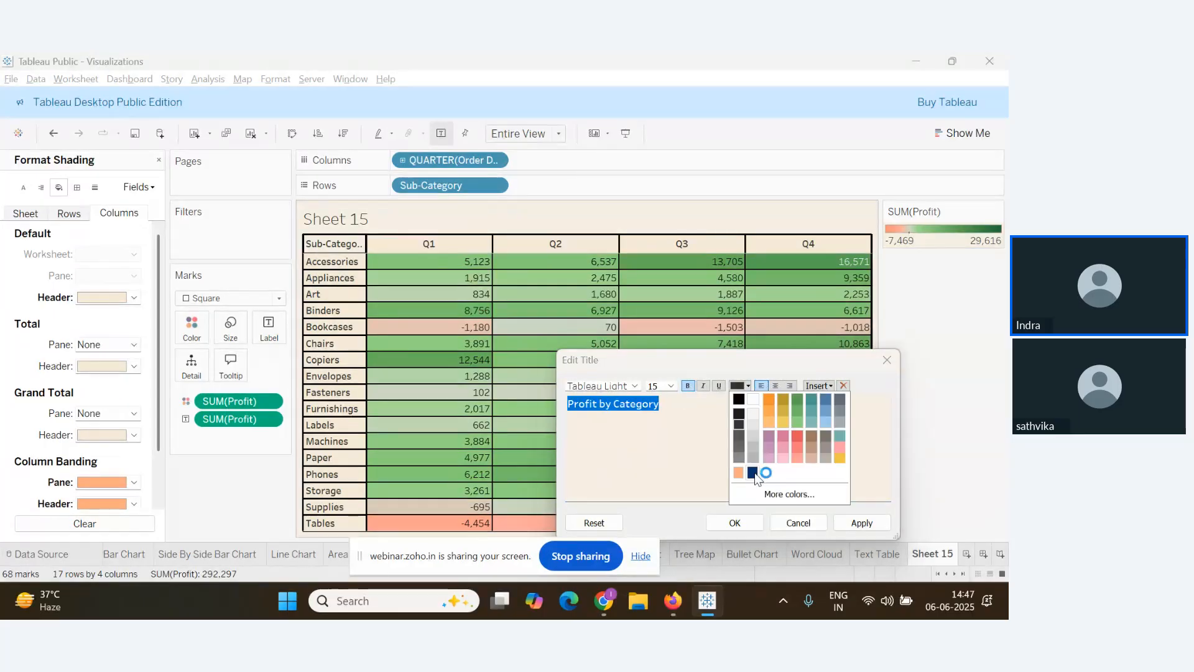
click(763, 455)
click(776, 386)
click(862, 523)
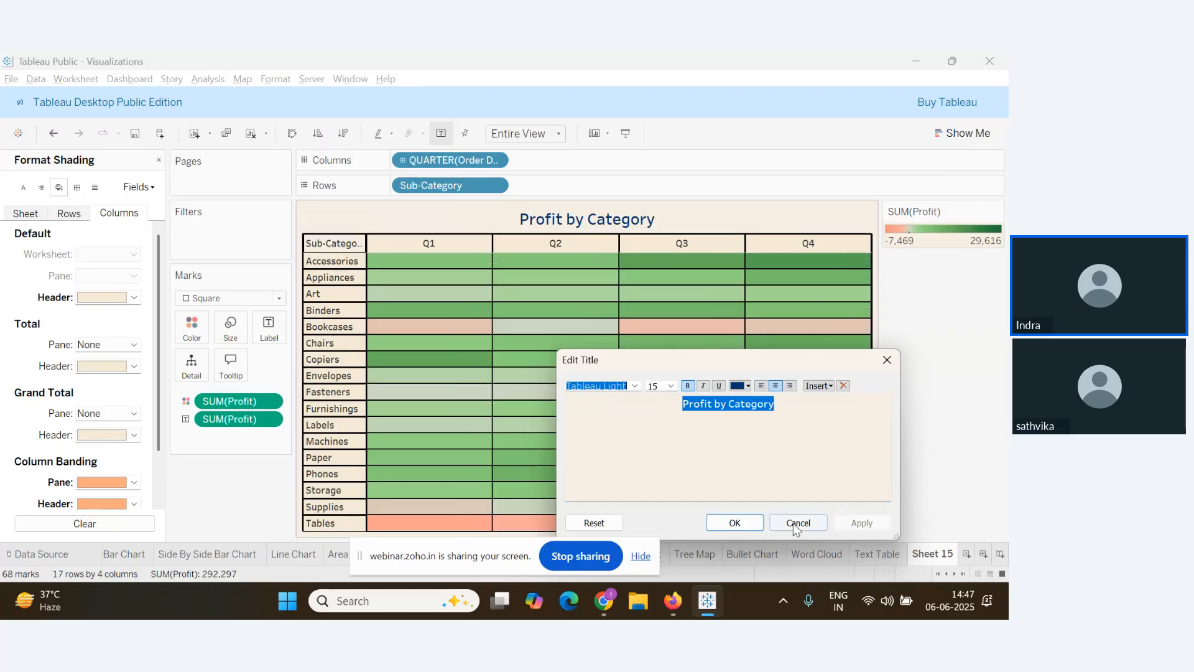
click(734, 522)
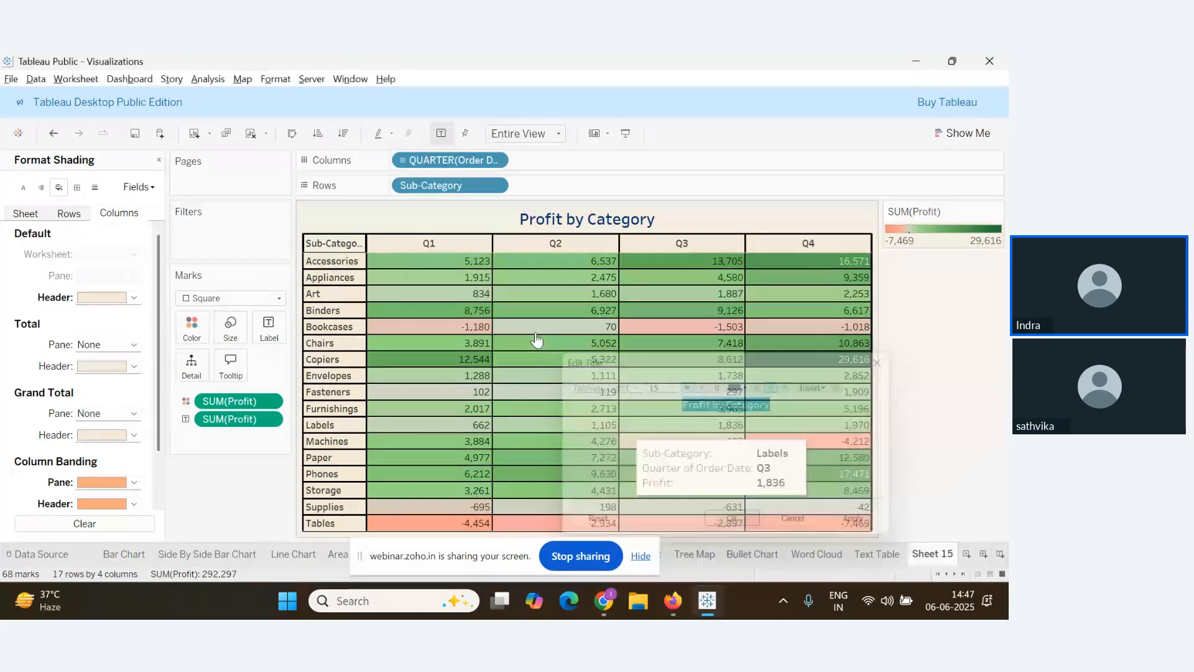
Give the title orange shading and a solid black border
right_click(468, 225)
click(514, 287)
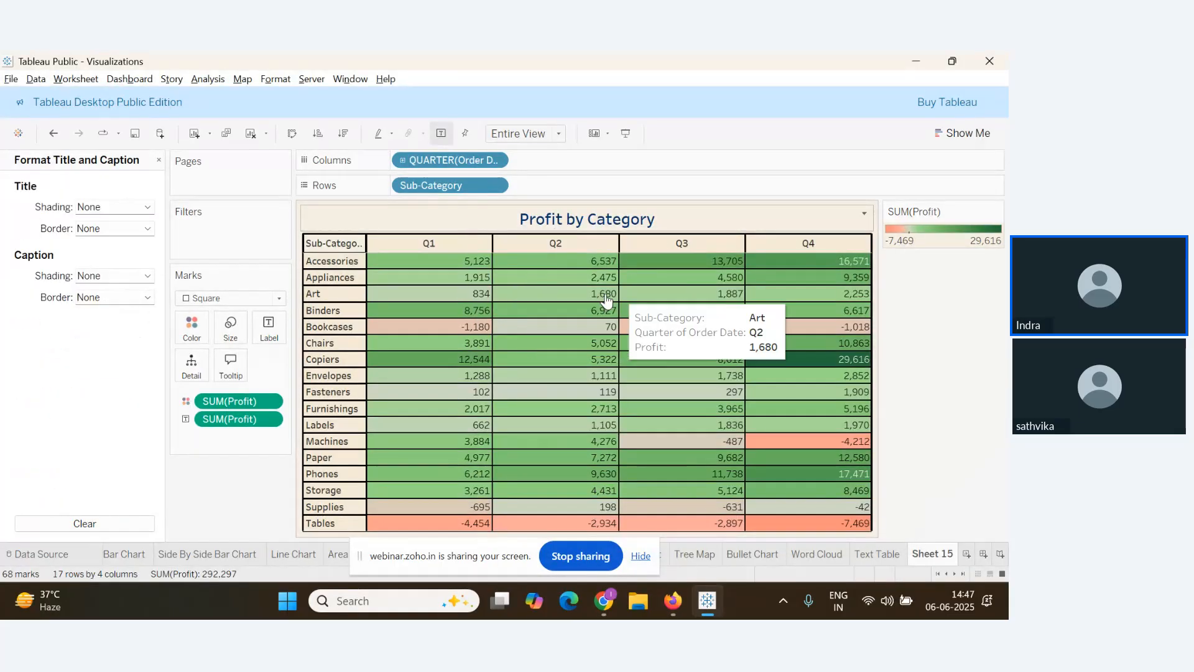
click(147, 207)
click(99, 316)
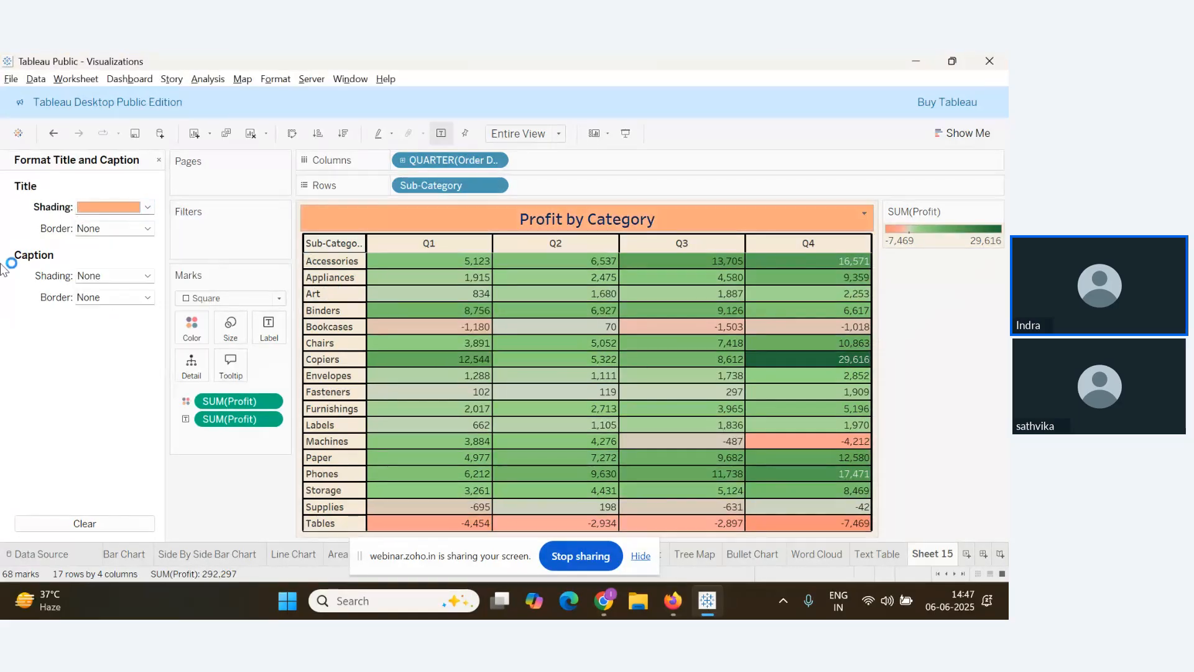
click(147, 228)
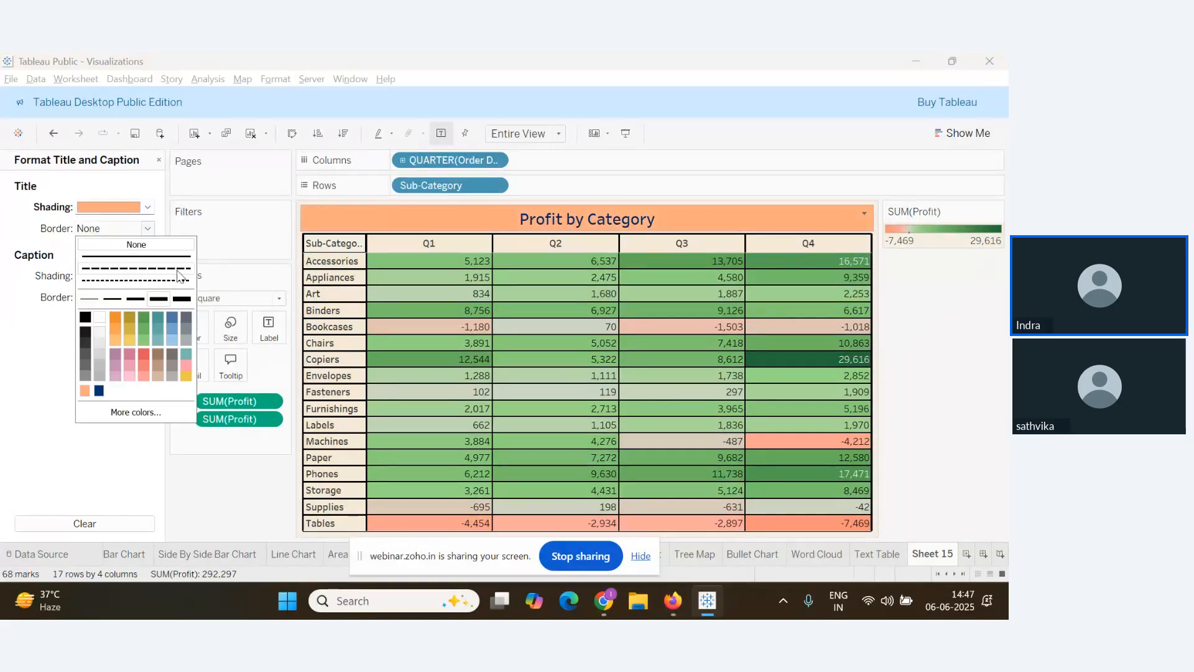
click(86, 317)
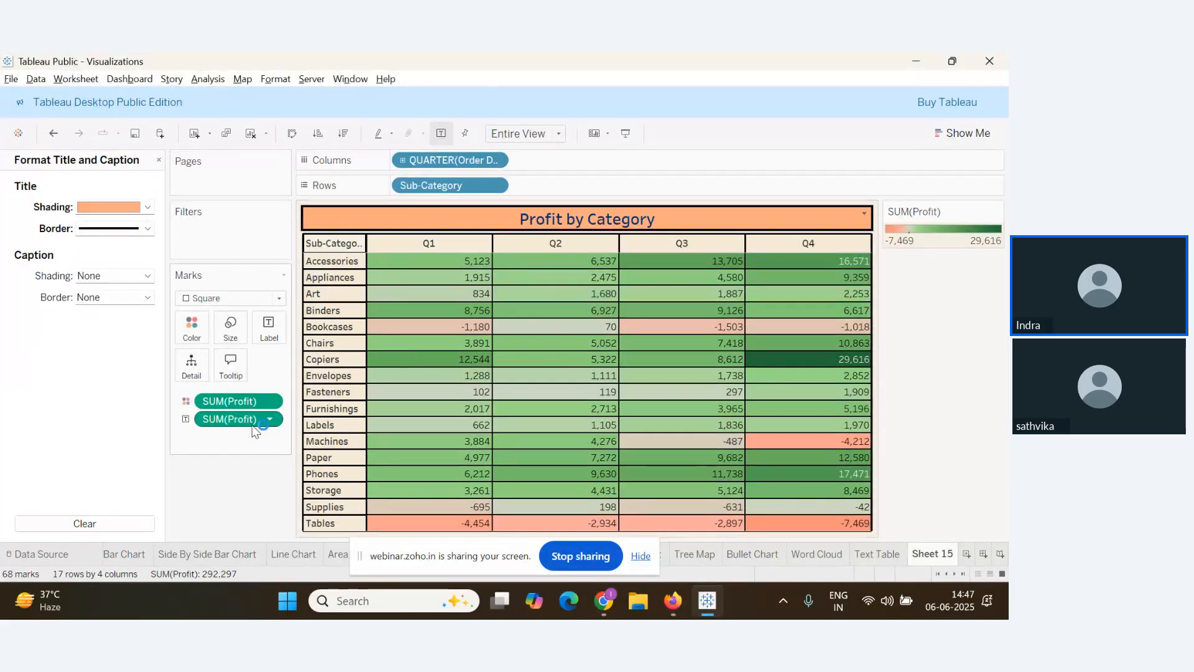
Align the profit labels middle-centre in their cells and close the Format Title pane
click(269, 326)
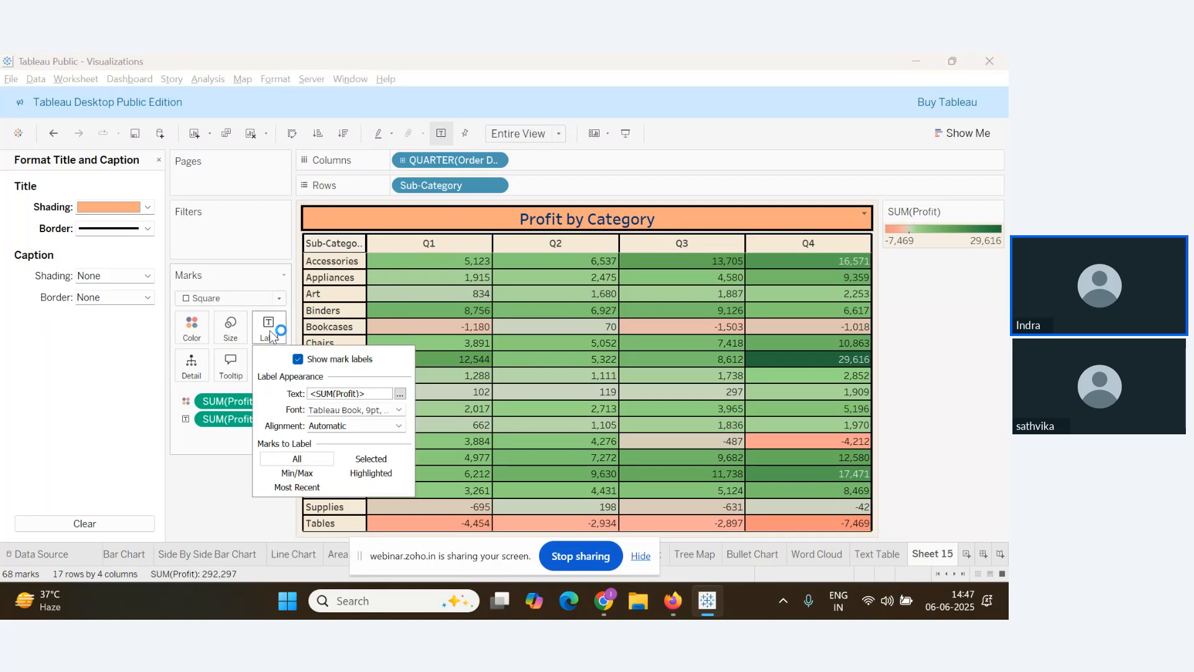
click(391, 425)
click(344, 479)
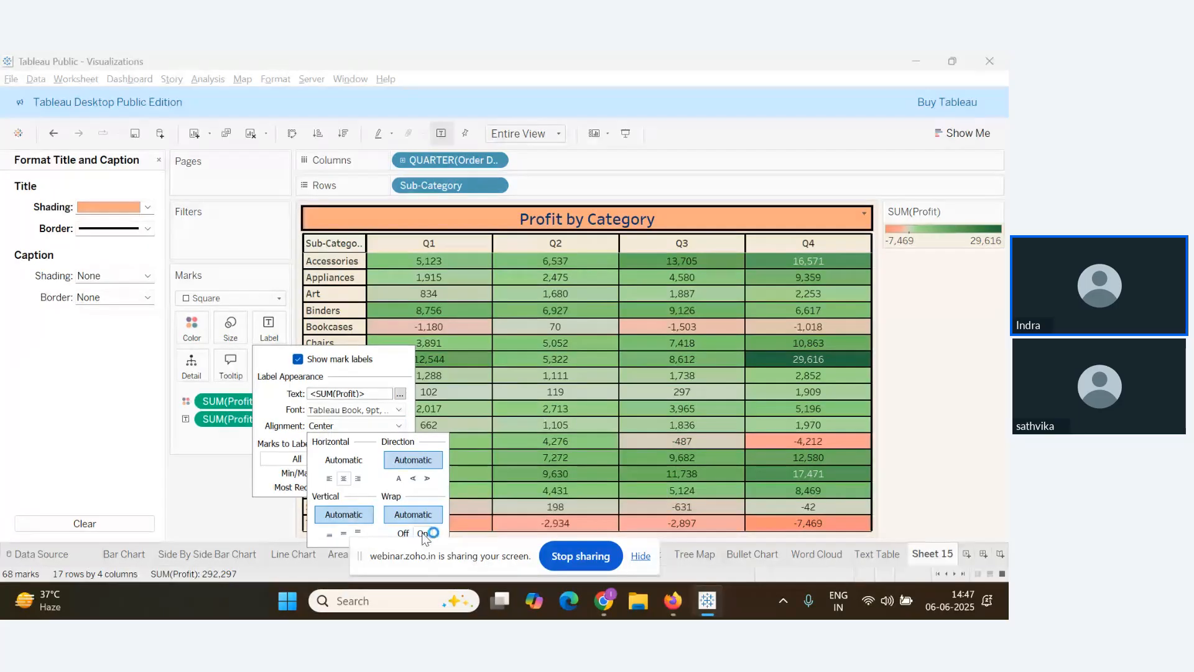
click(343, 533)
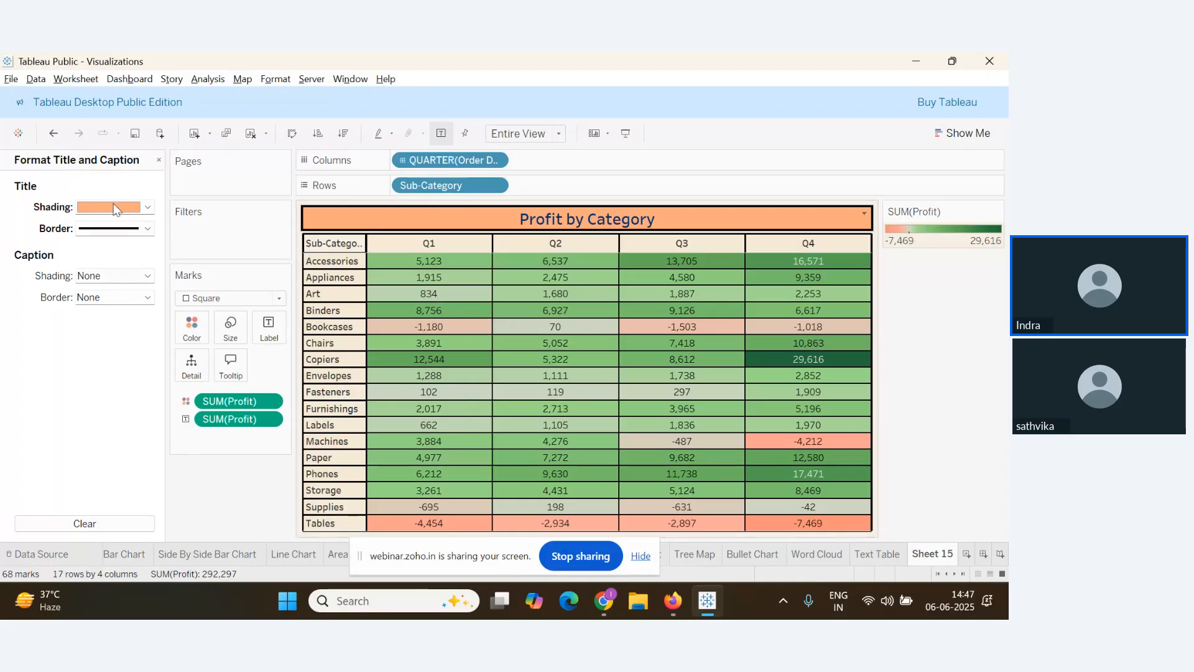
click(158, 160)
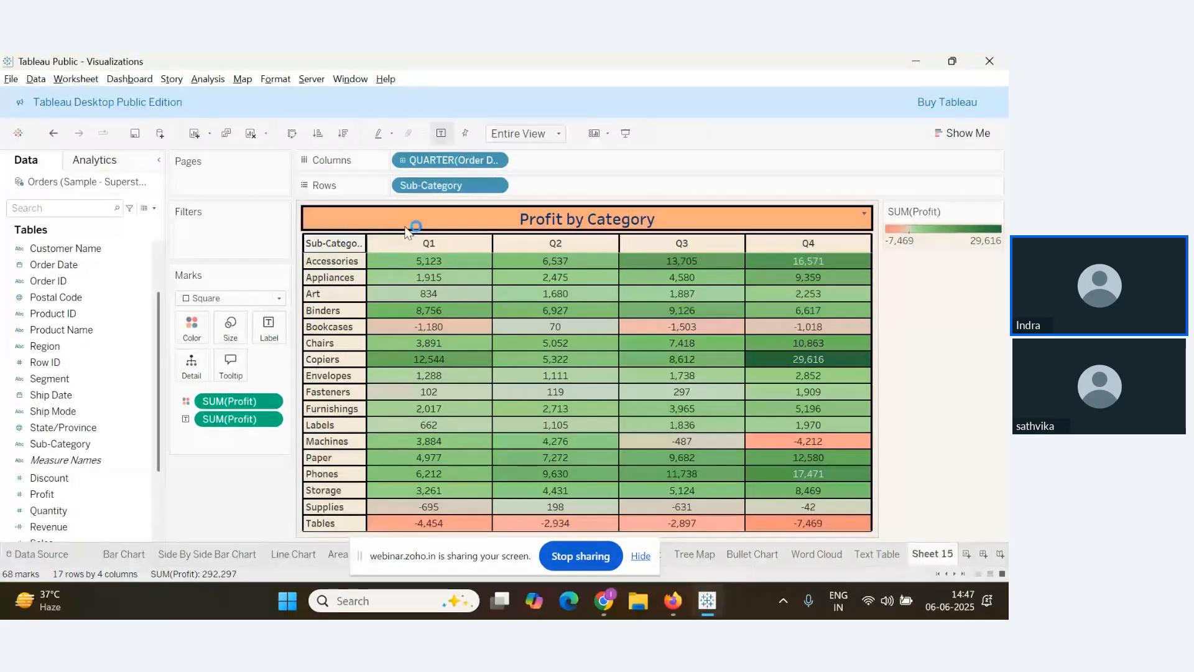
Give the Sub-Category field label header a light beige default shading
right_click(350, 244)
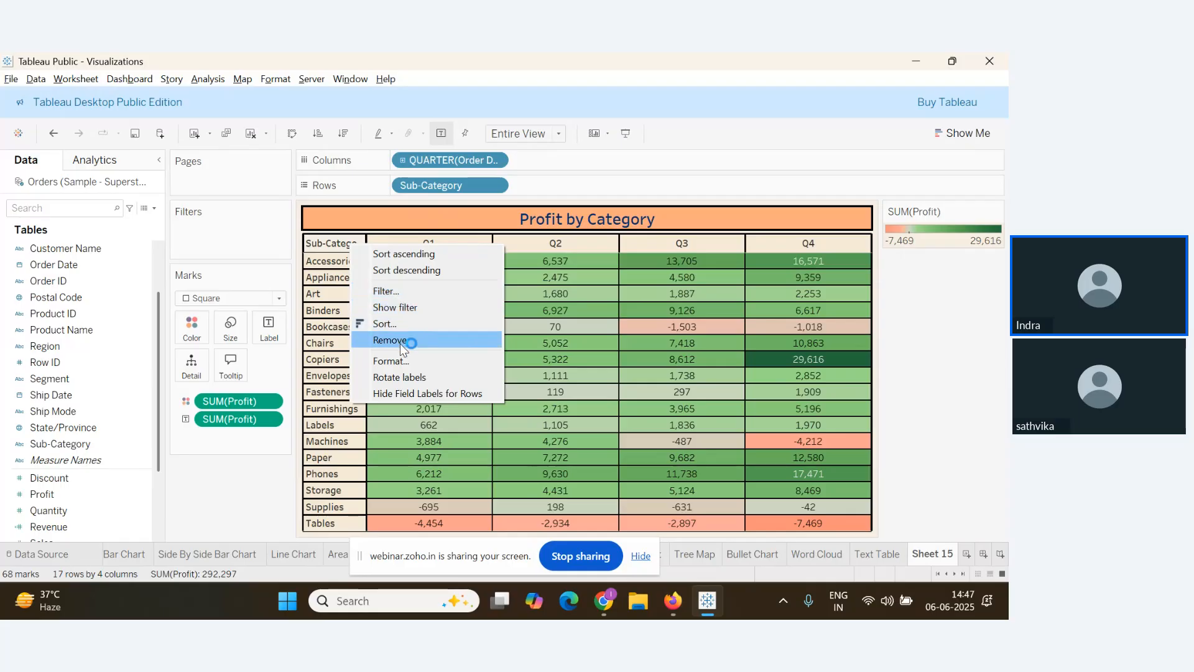
click(399, 361)
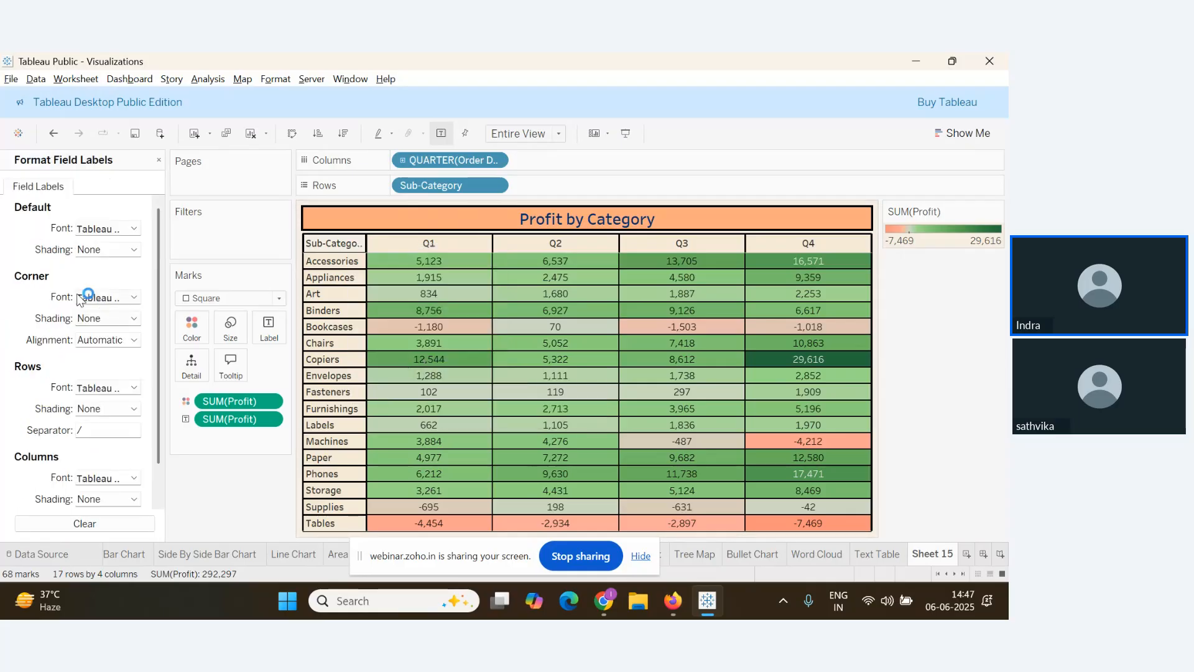
click(132, 250)
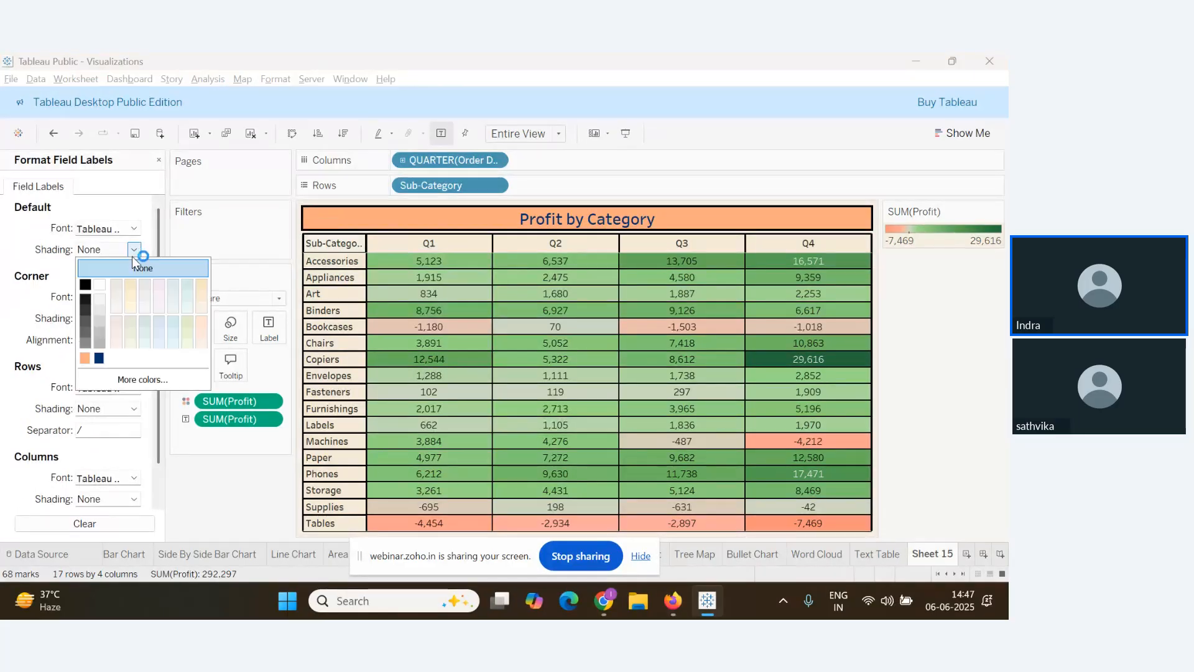
click(199, 286)
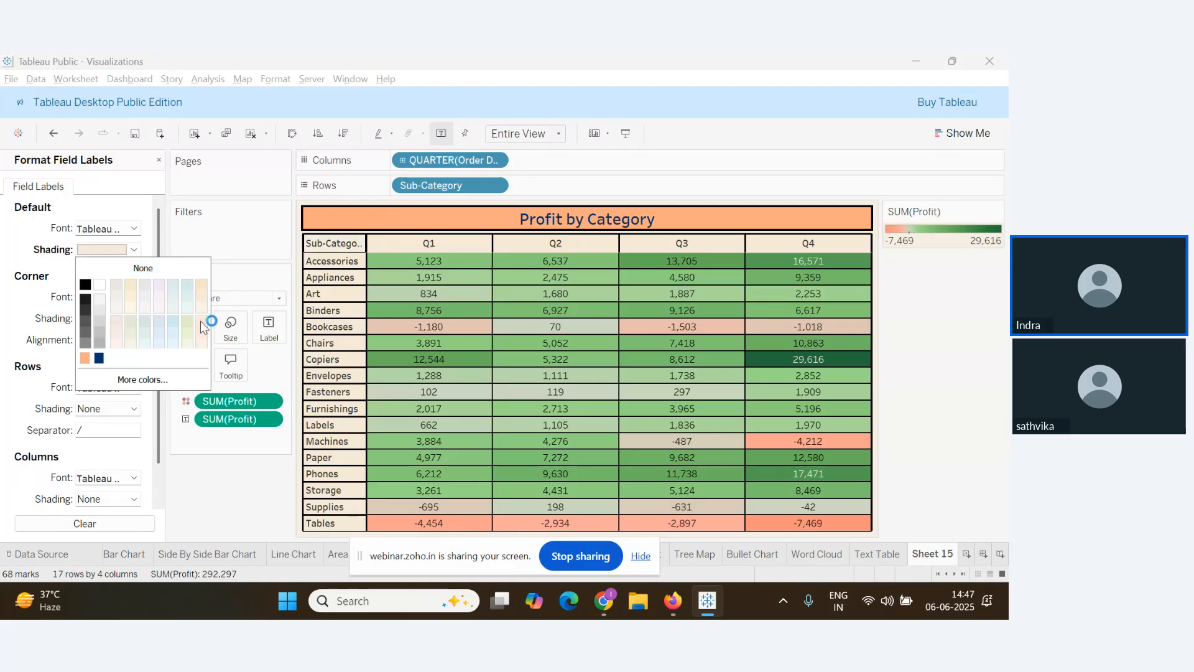
click(158, 285)
click(202, 309)
click(205, 322)
click(97, 357)
click(97, 358)
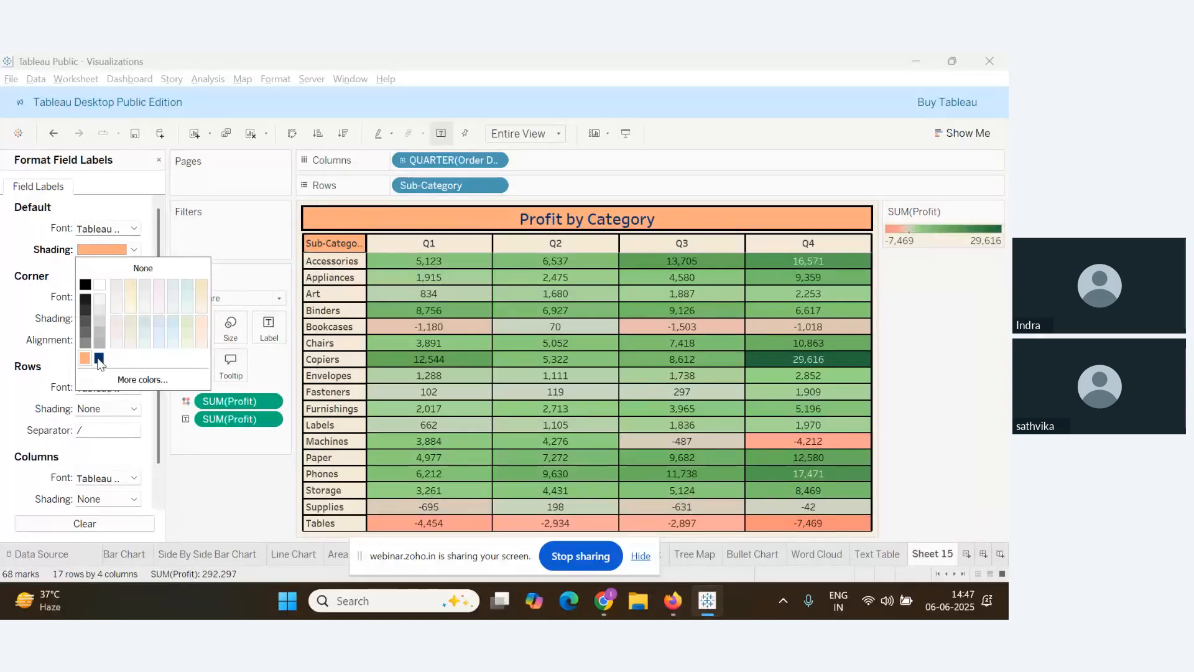
click(193, 301)
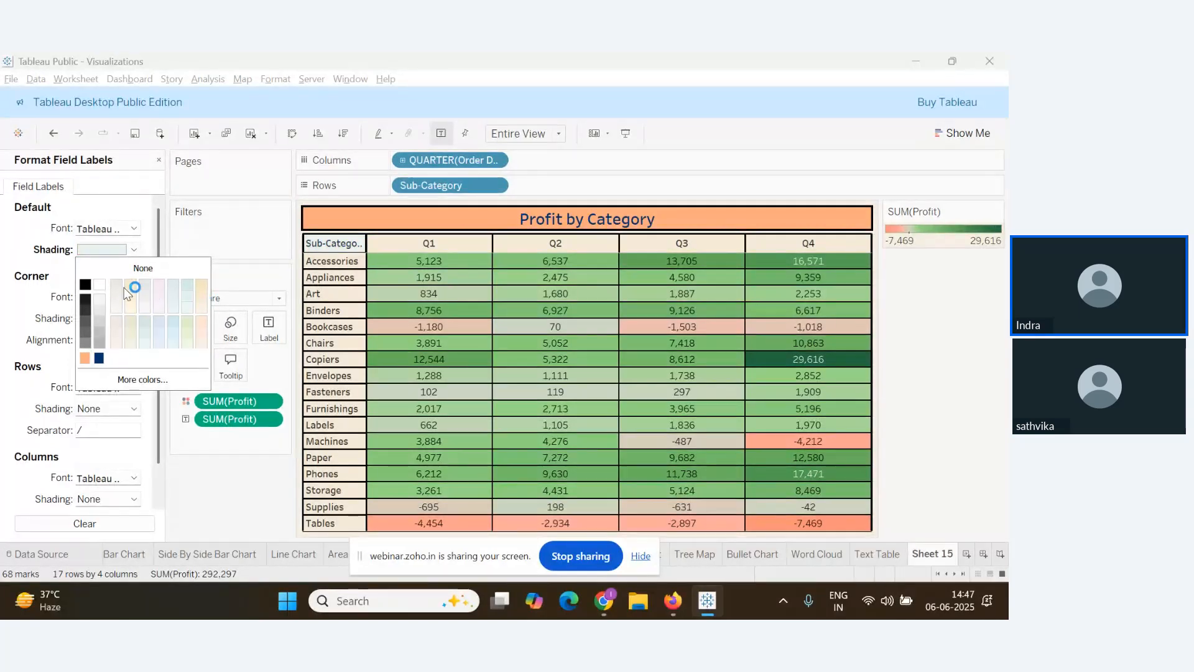
click(185, 449)
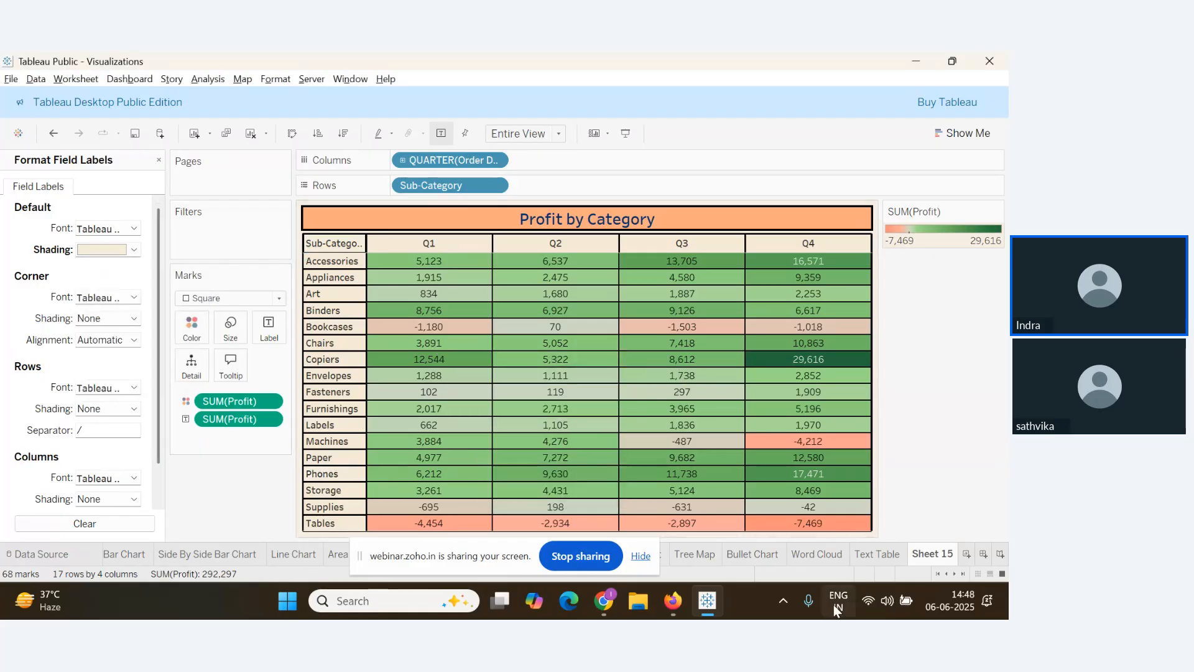
Rename the Sheet 15 worksheet to 'Highlight Table'
right_click(946, 555)
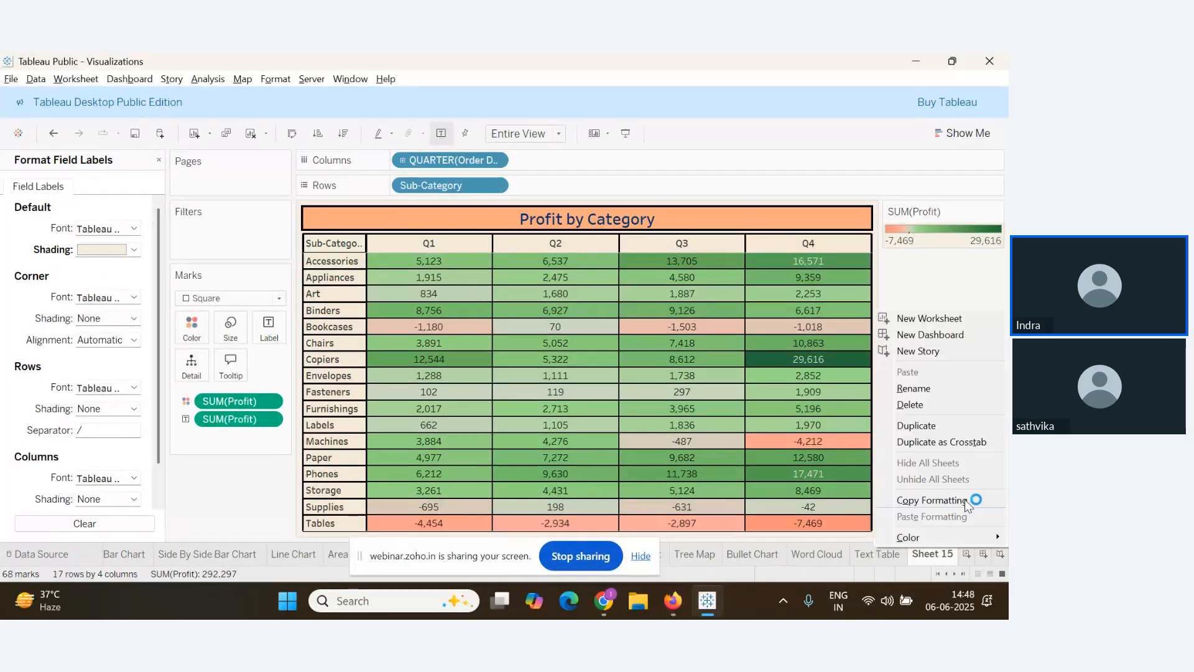
click(914, 387)
text(H)
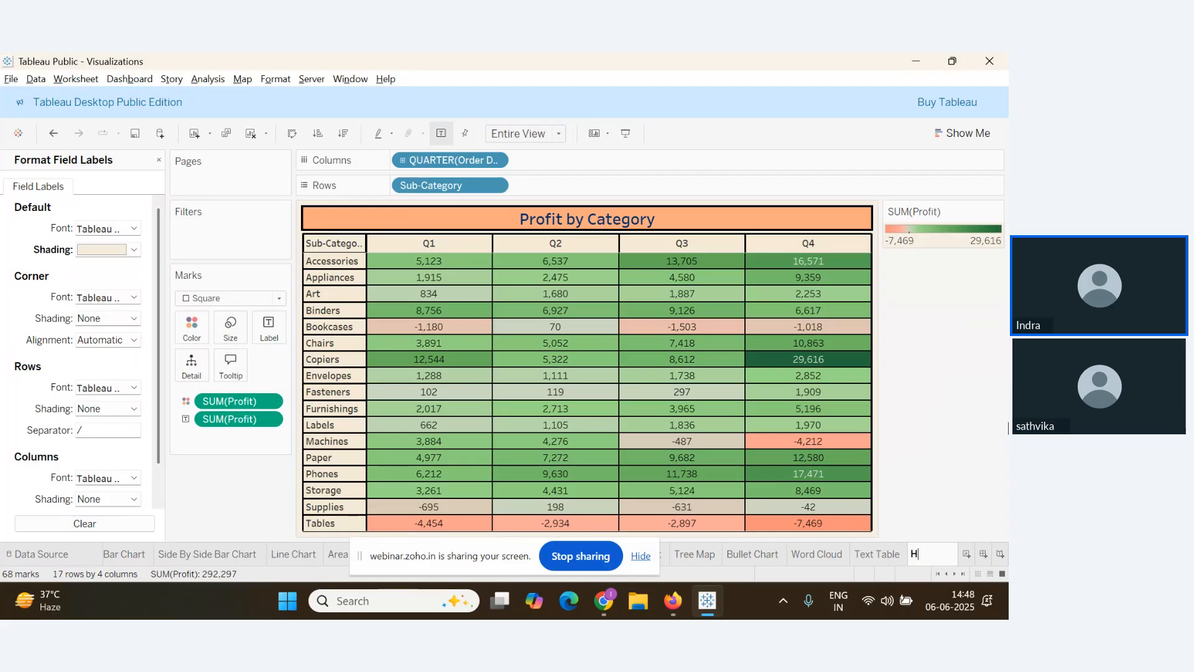
text(ighlight Table)
key(Return)
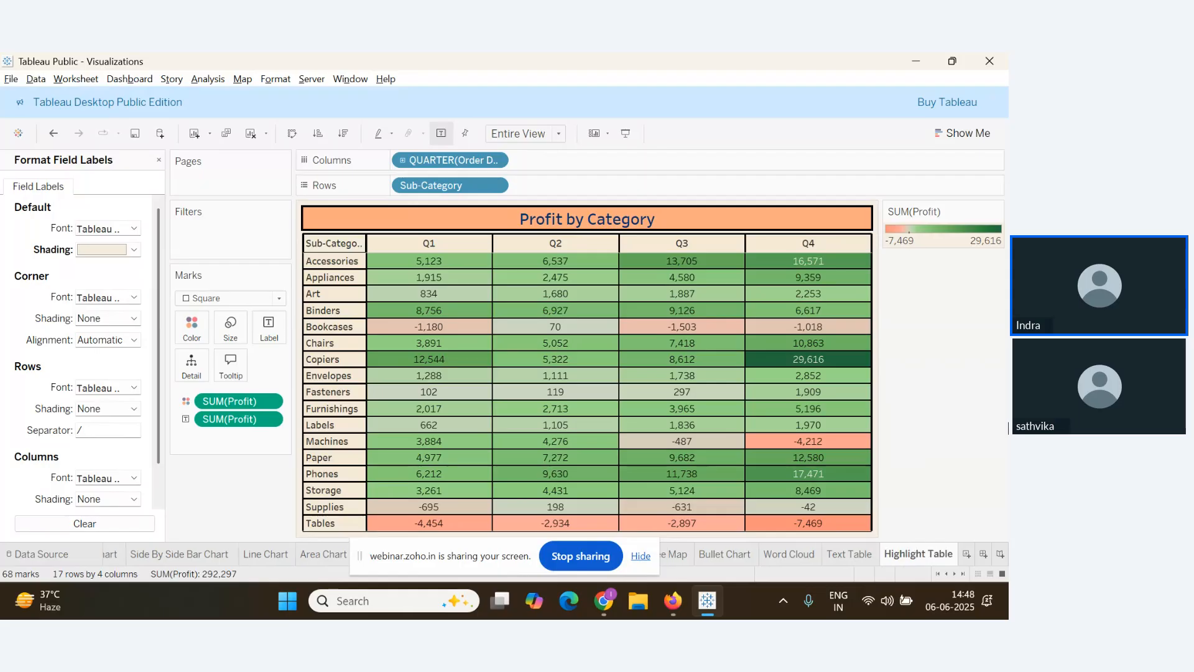
key(alt+Tab)
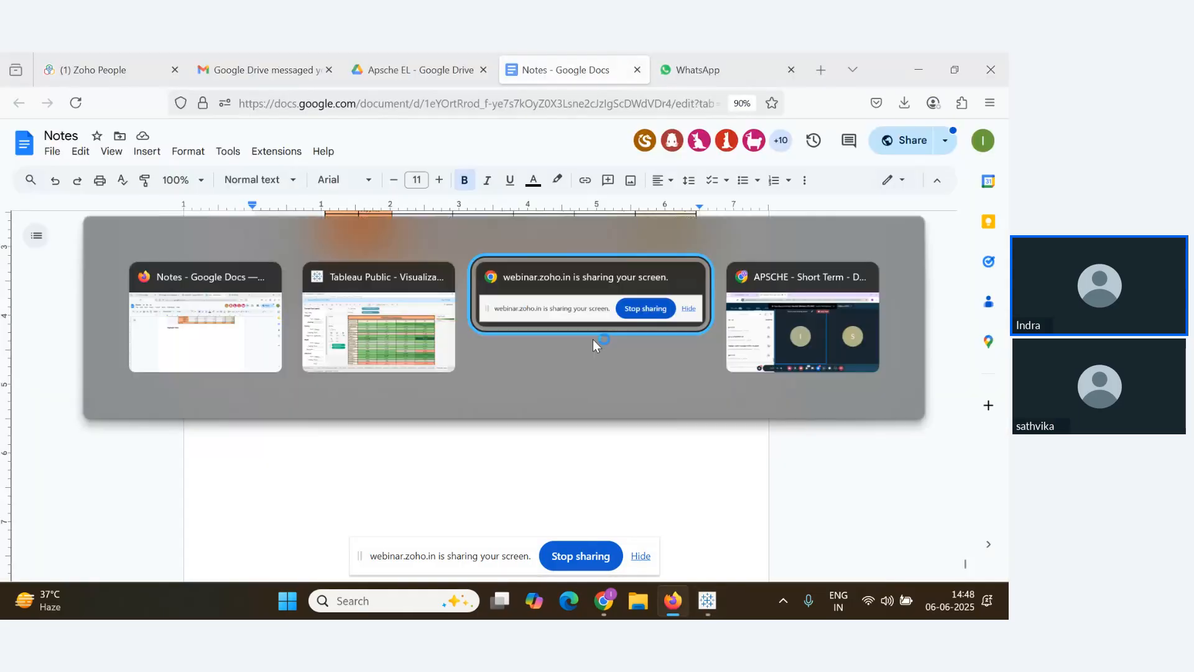
click(807, 358)
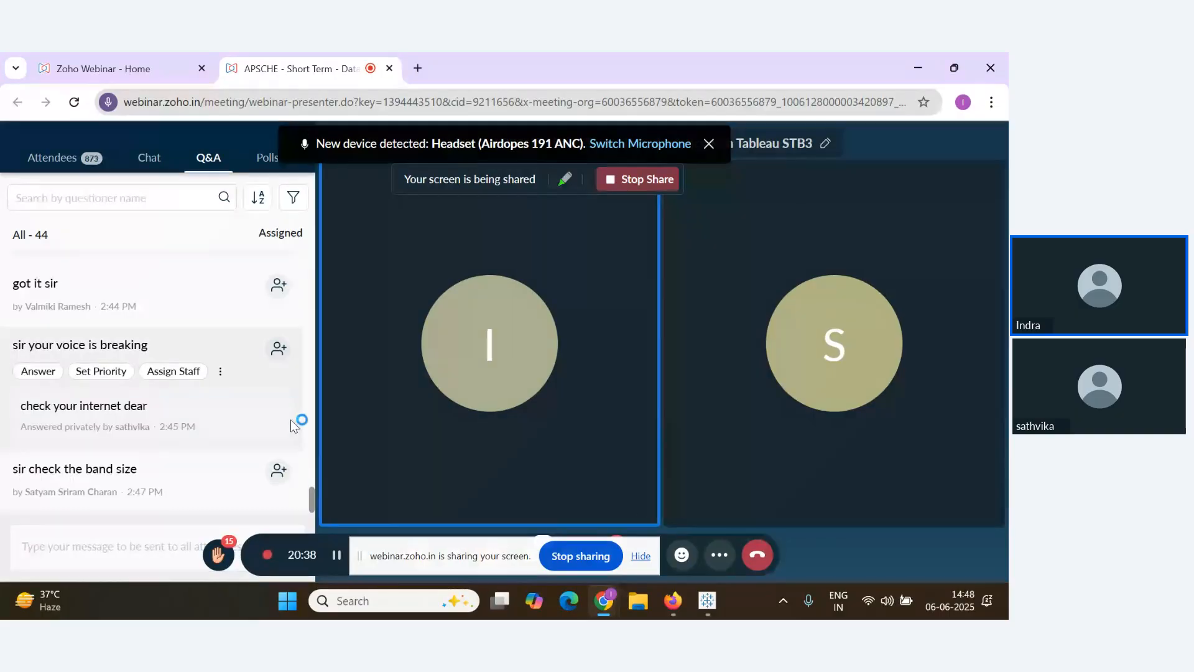
key(alt+Tab)
key(alt+Tab)
key(alt+Tab)
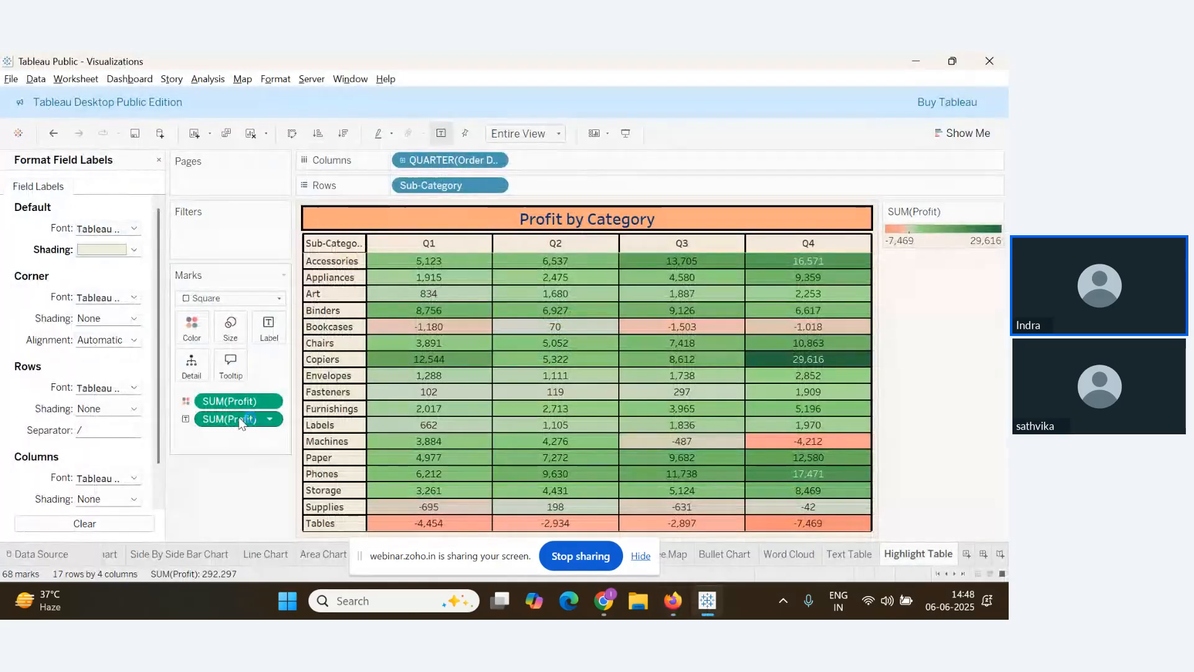
Reopen the worksheet Shading settings and review the row and column banding options
right_click(456, 310)
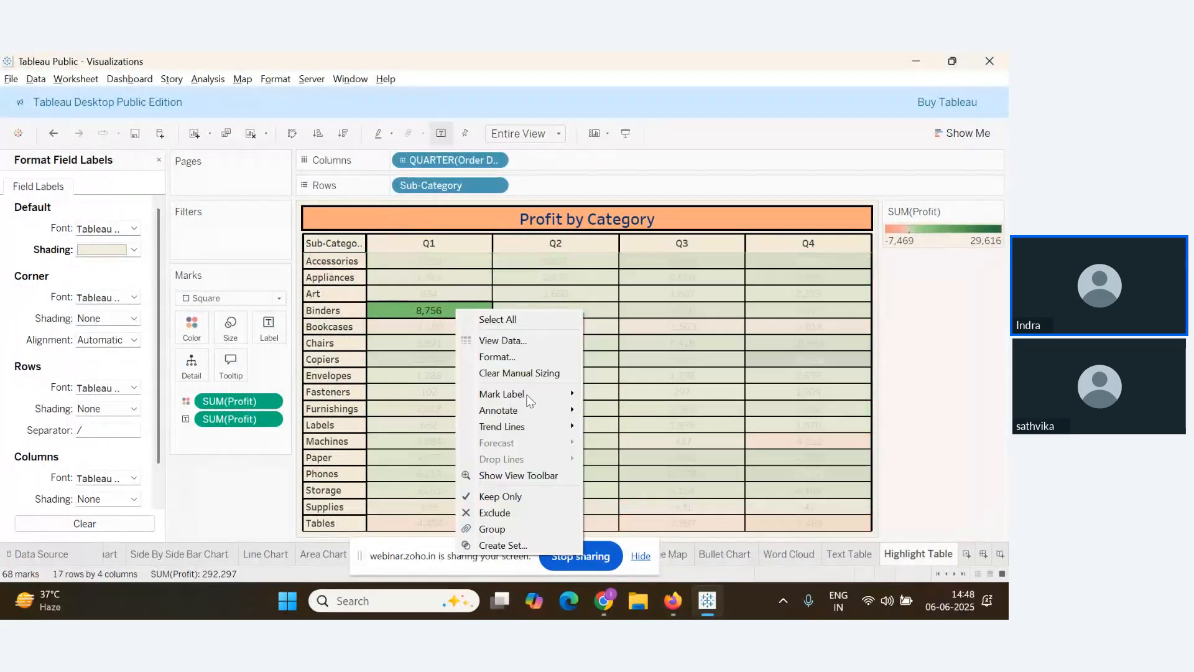
click(514, 357)
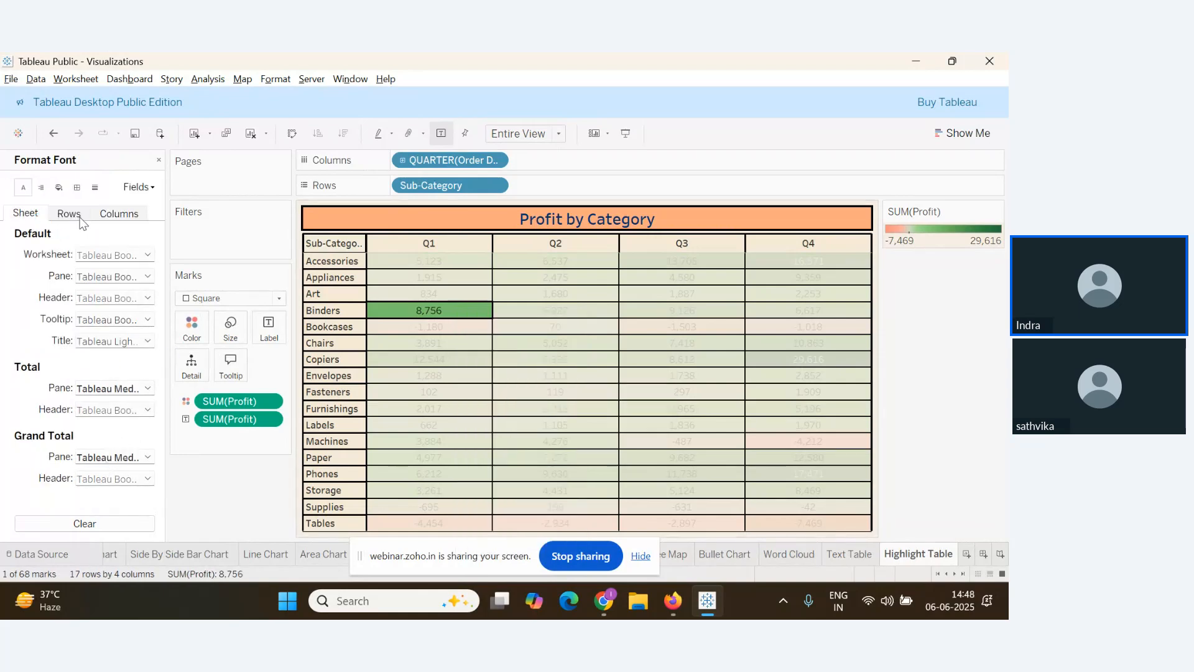
click(59, 188)
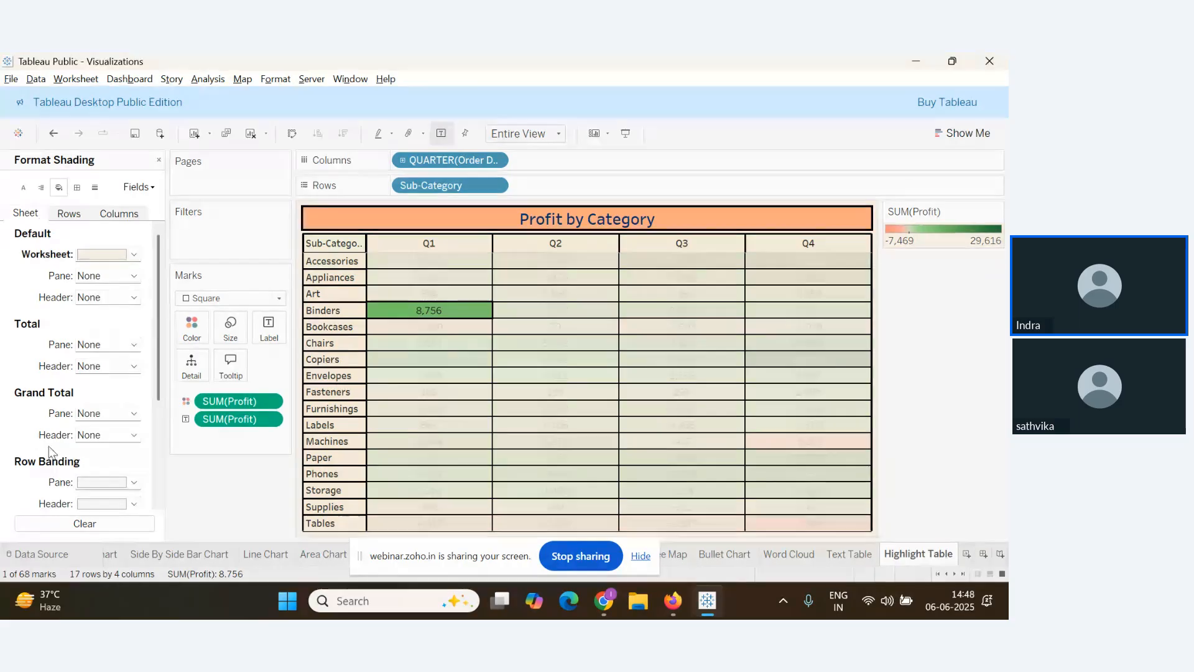
click(69, 214)
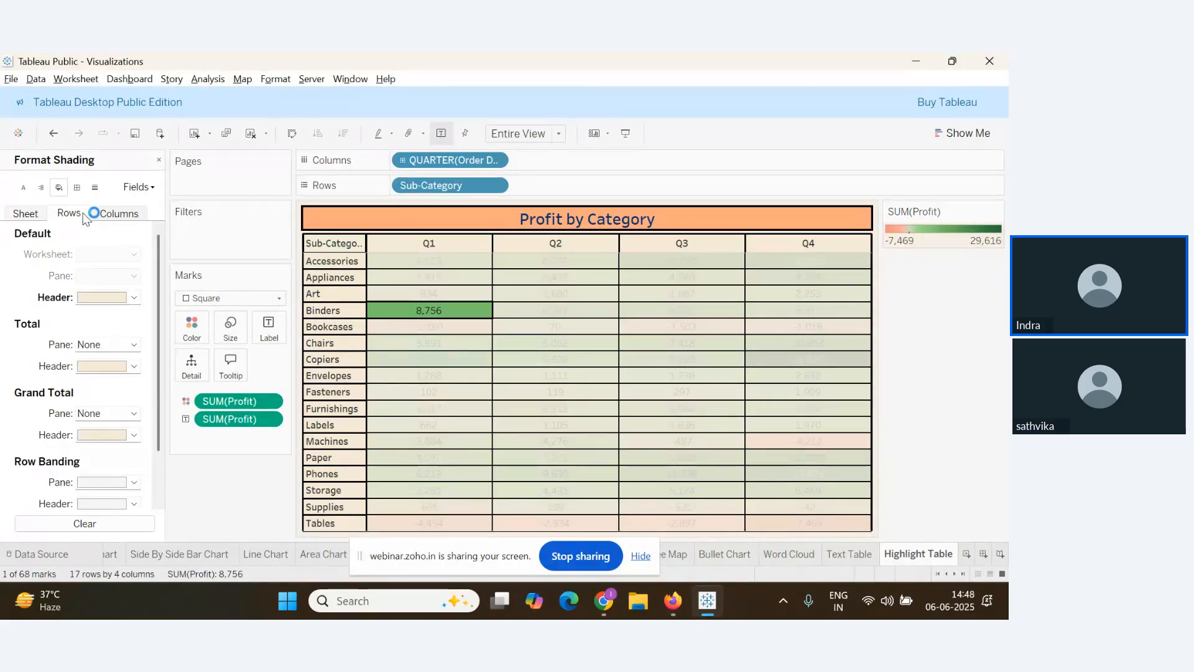
click(118, 213)
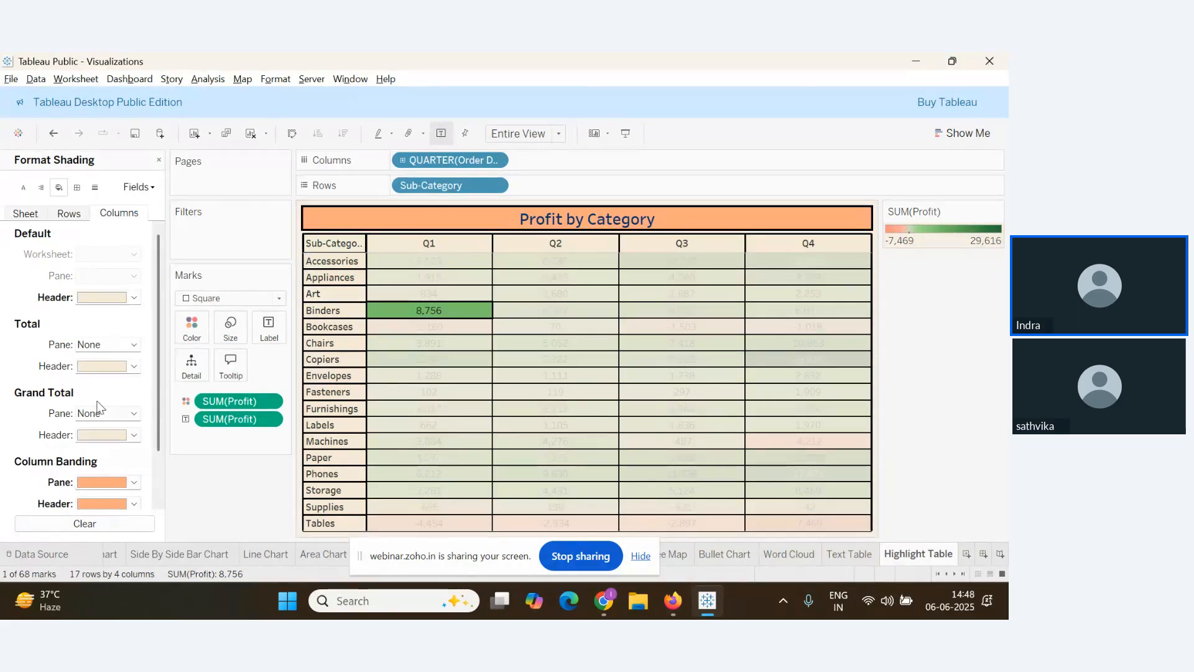
scroll(97, 407, down, 2)
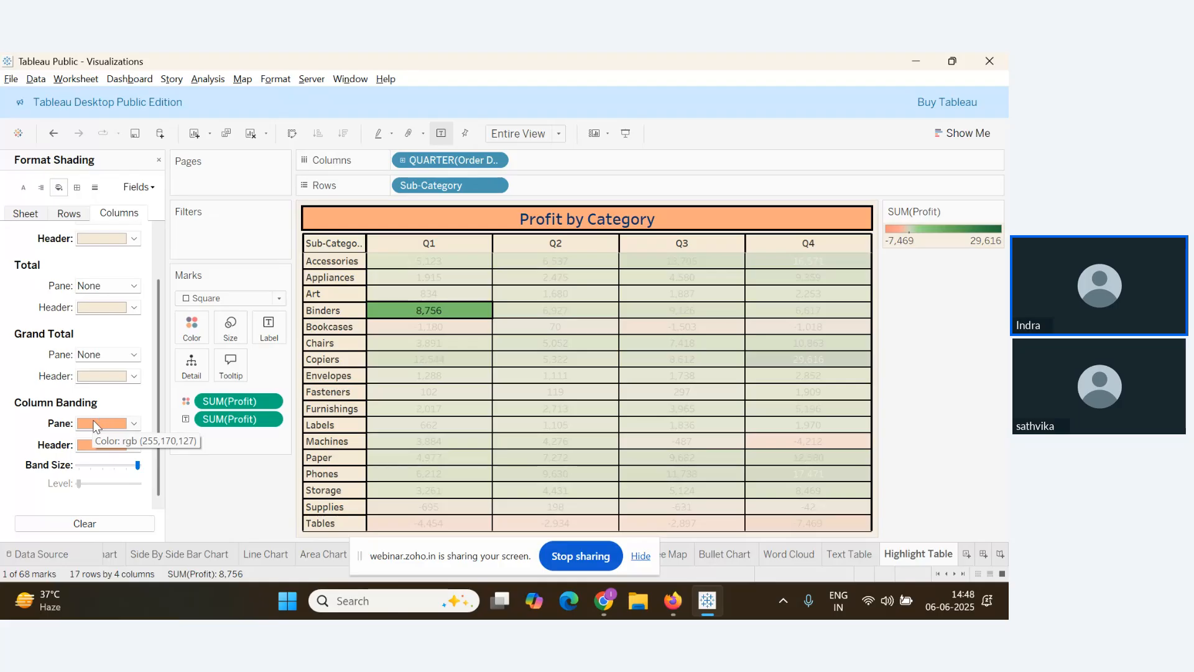
Add the lines 'C- Quarters', 'R- Sub Category' and 'Label- Profit' under Highlight Table
key(alt+Tab)
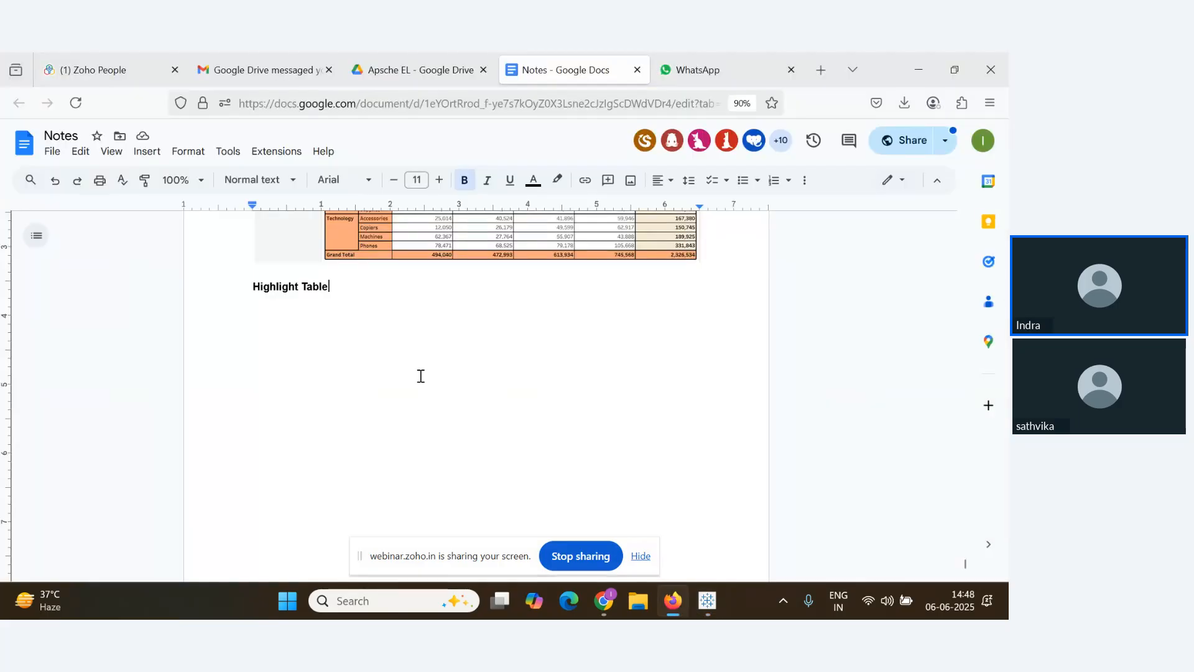
key(Return)
text(C)
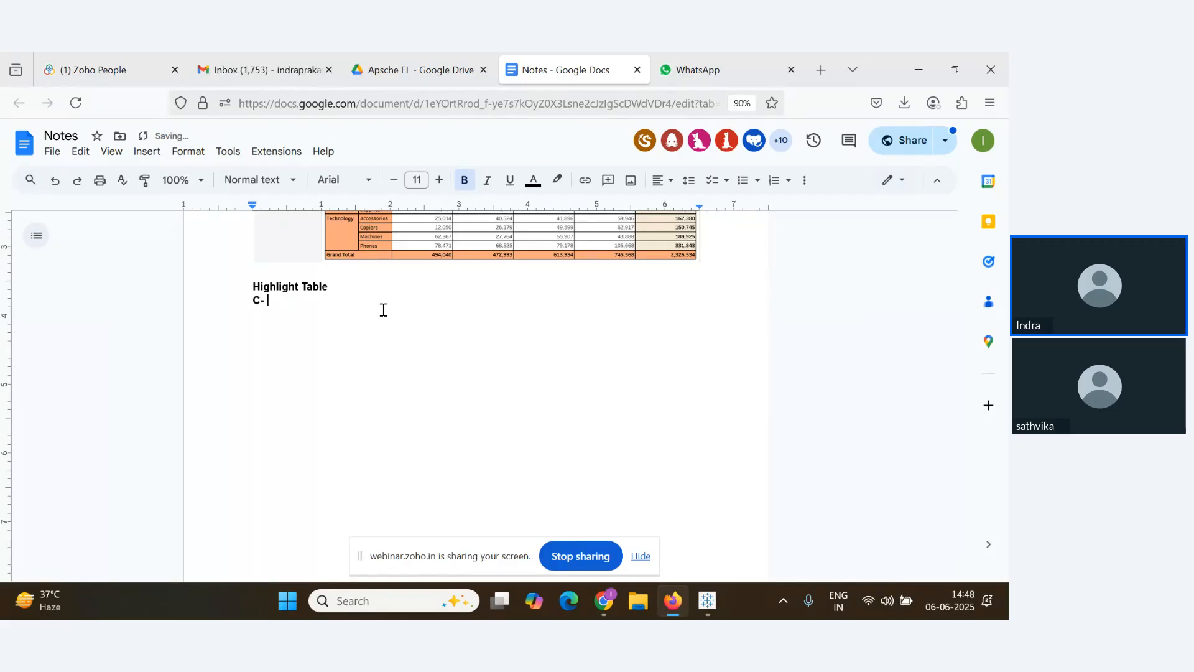
text(- Quarter)
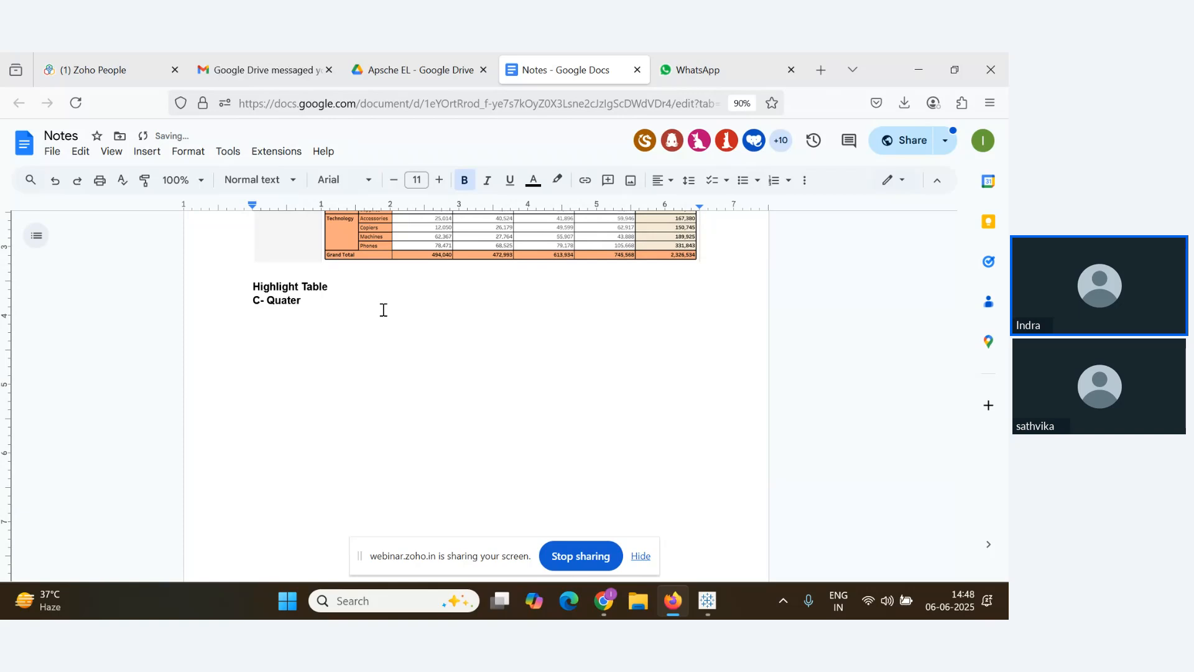
text(s)
key(Return)
text(R)
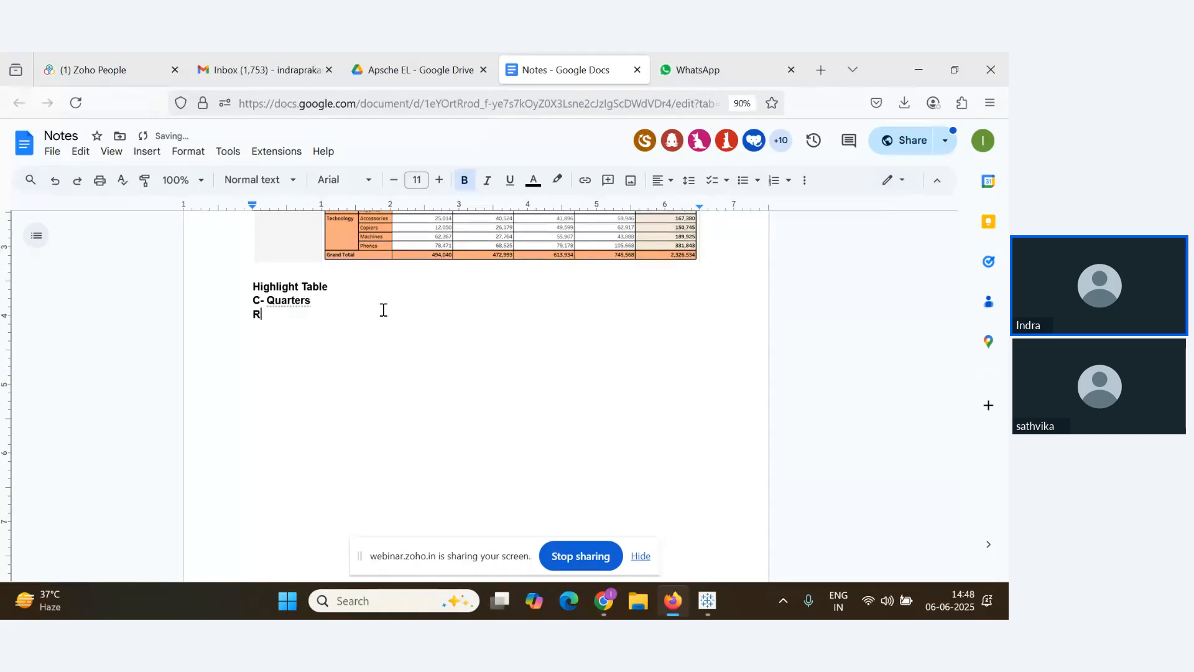
text(- Sub)
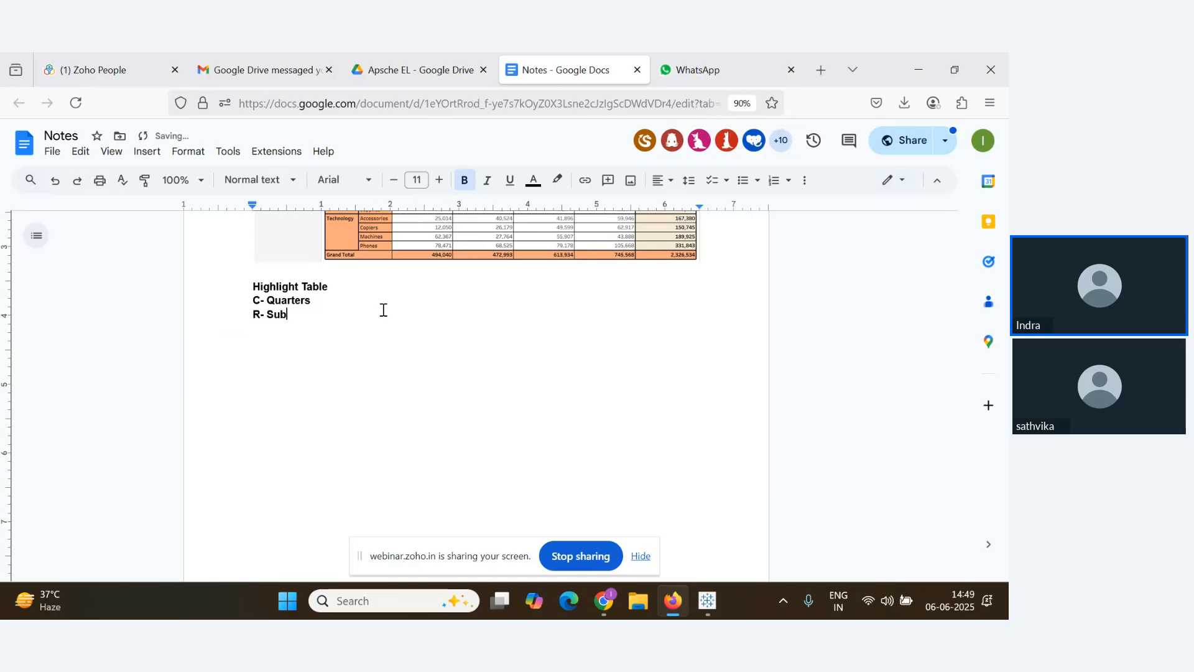
text( Cate)
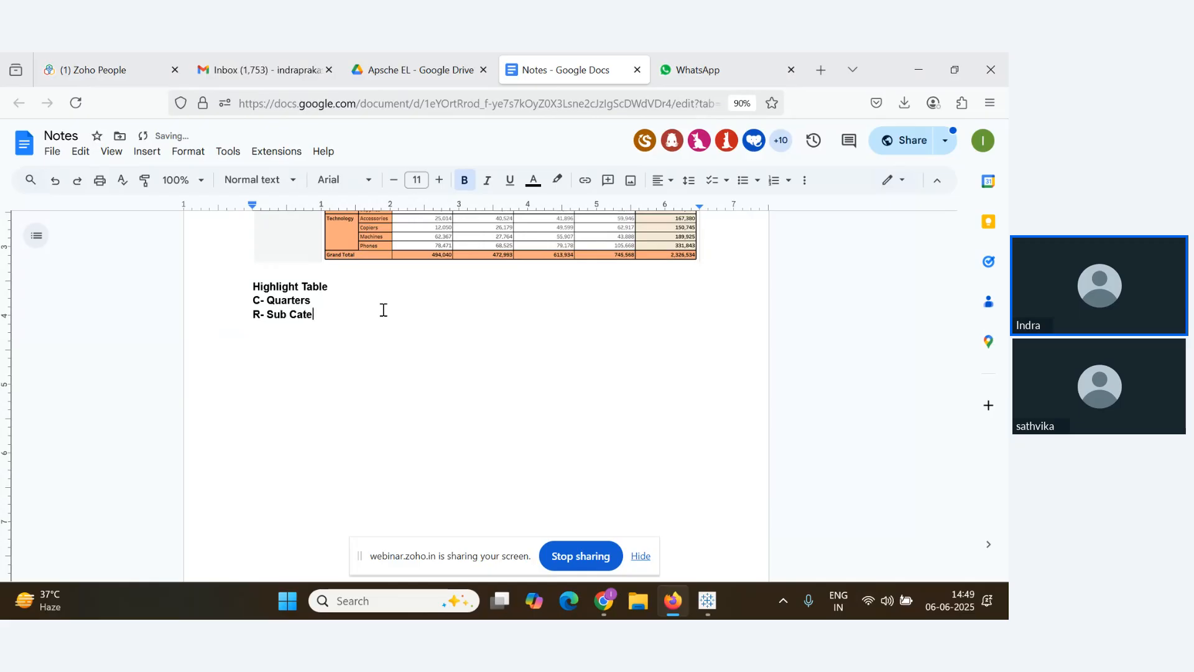
text(gory)
key(Return)
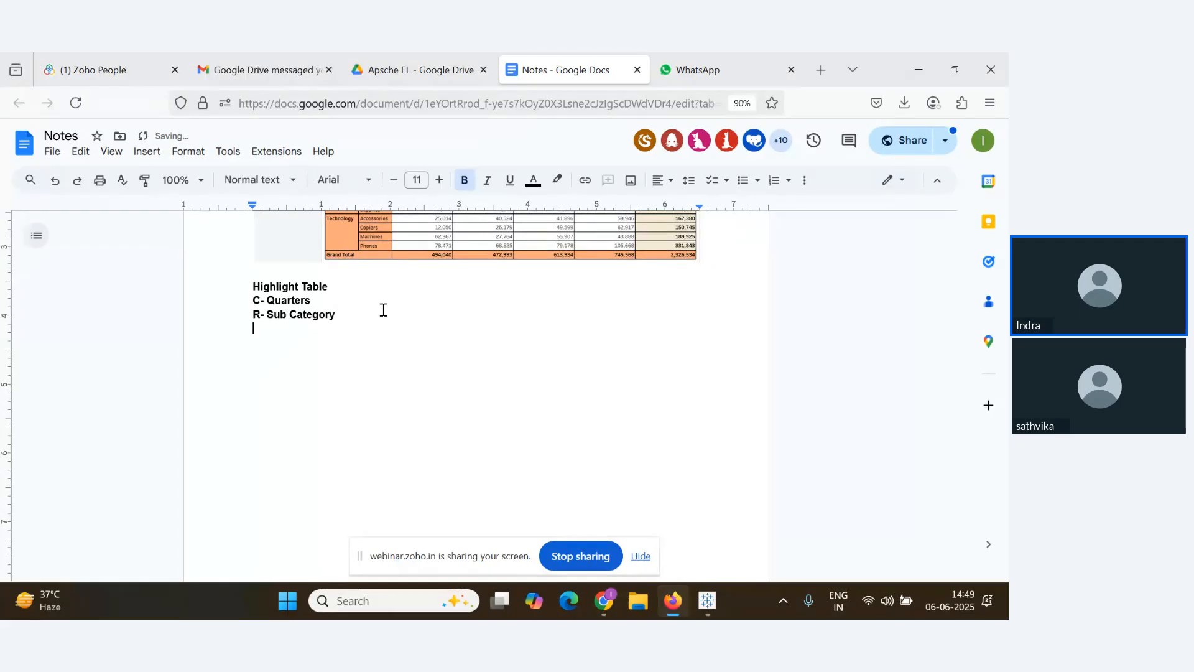
text(Ia)
text(bel-)
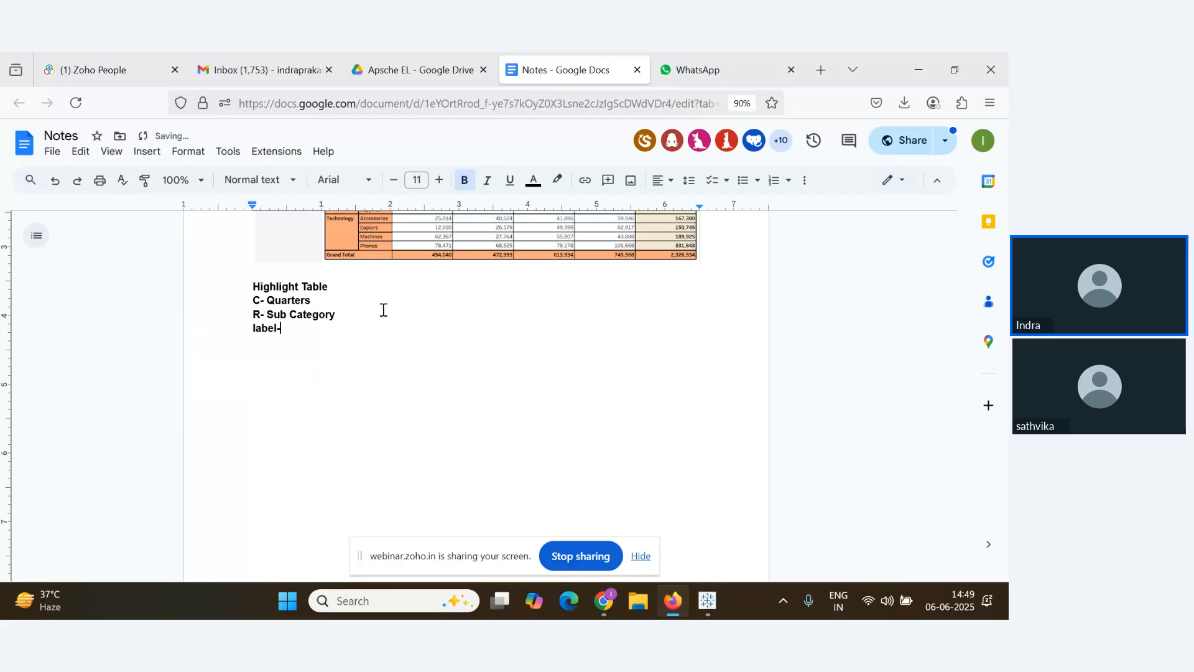
text( Profit)
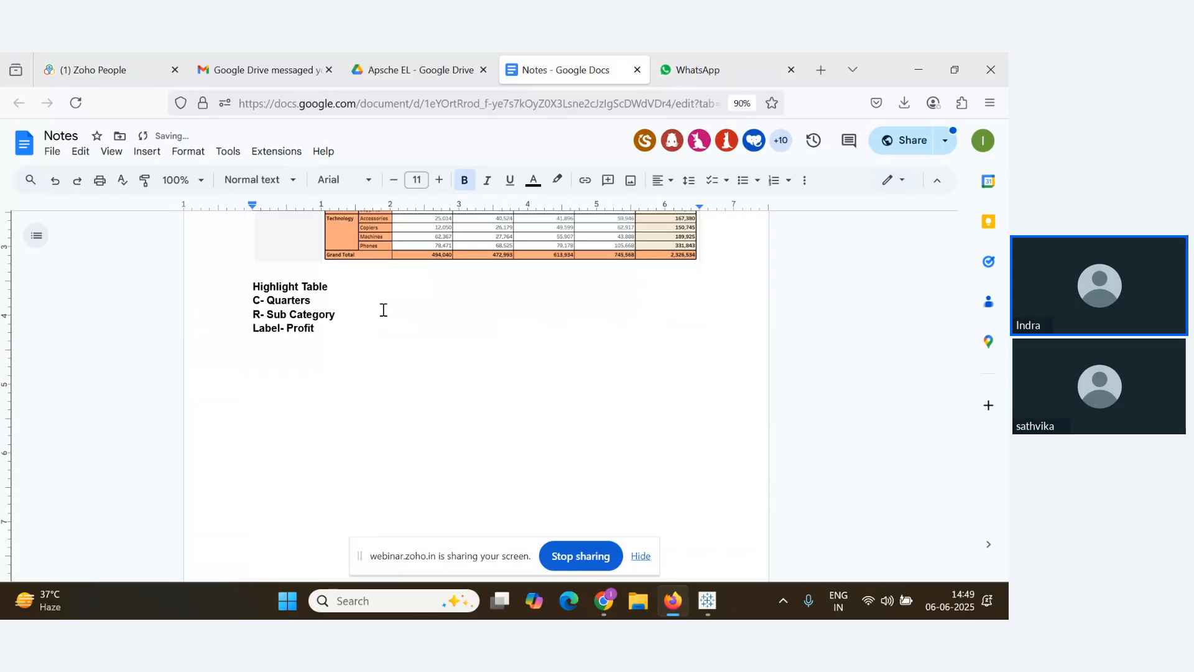
key(alt+Tab)
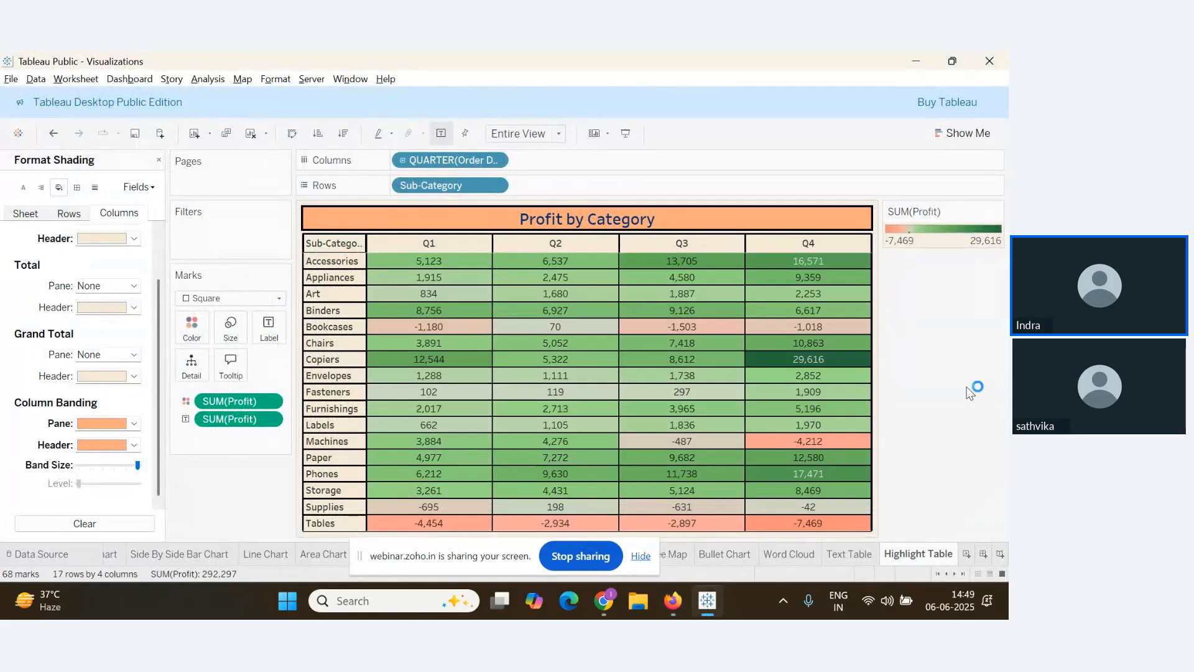
Paste a screenshot of the Profit by Category highlight table below 'Label- Profit'
key(super+shift+s)
drag(167, 147, 878, 535)
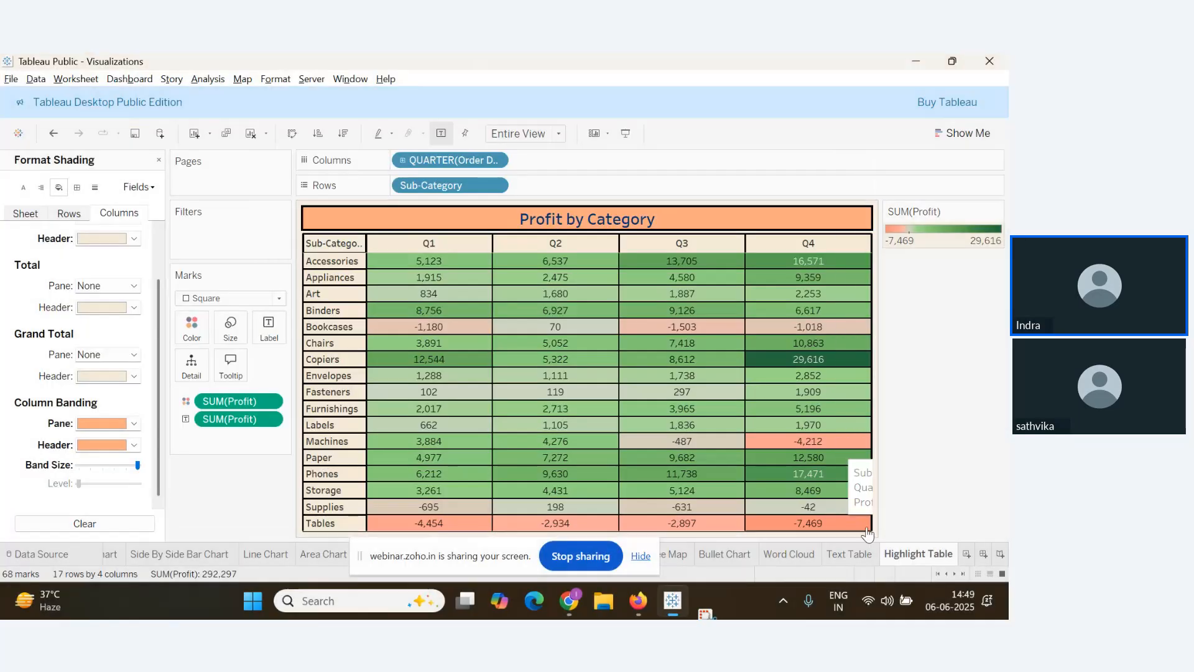
key(alt+Tab)
key(Return)
key(ctrl+v)
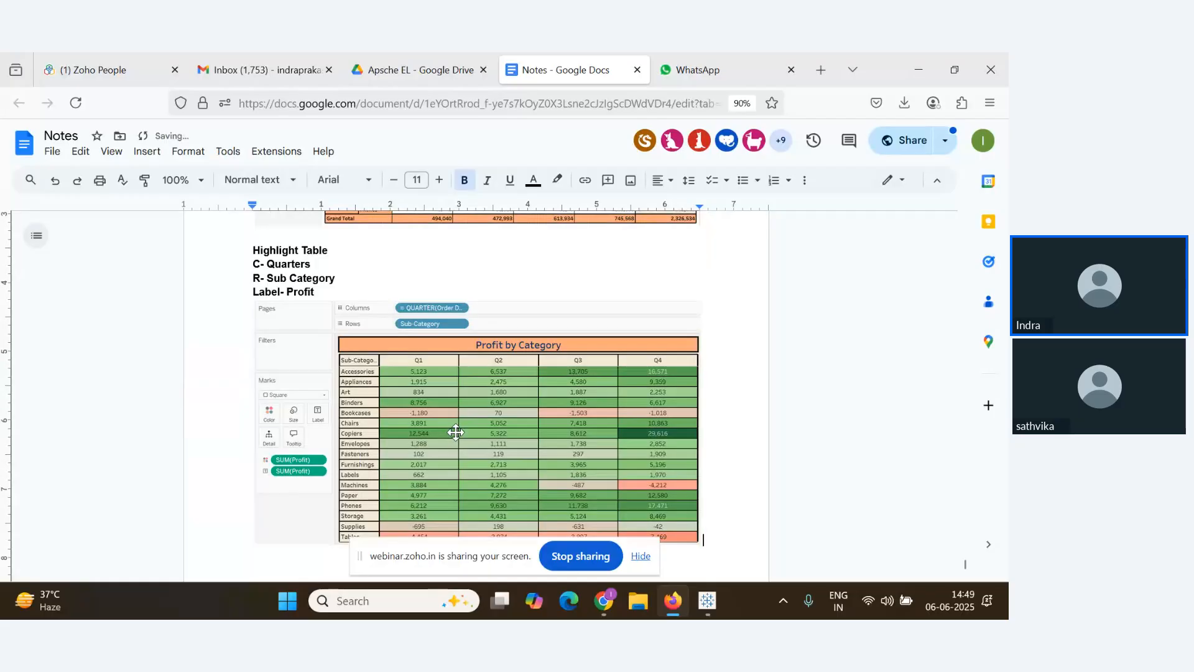
scroll(626, 365, down, 3)
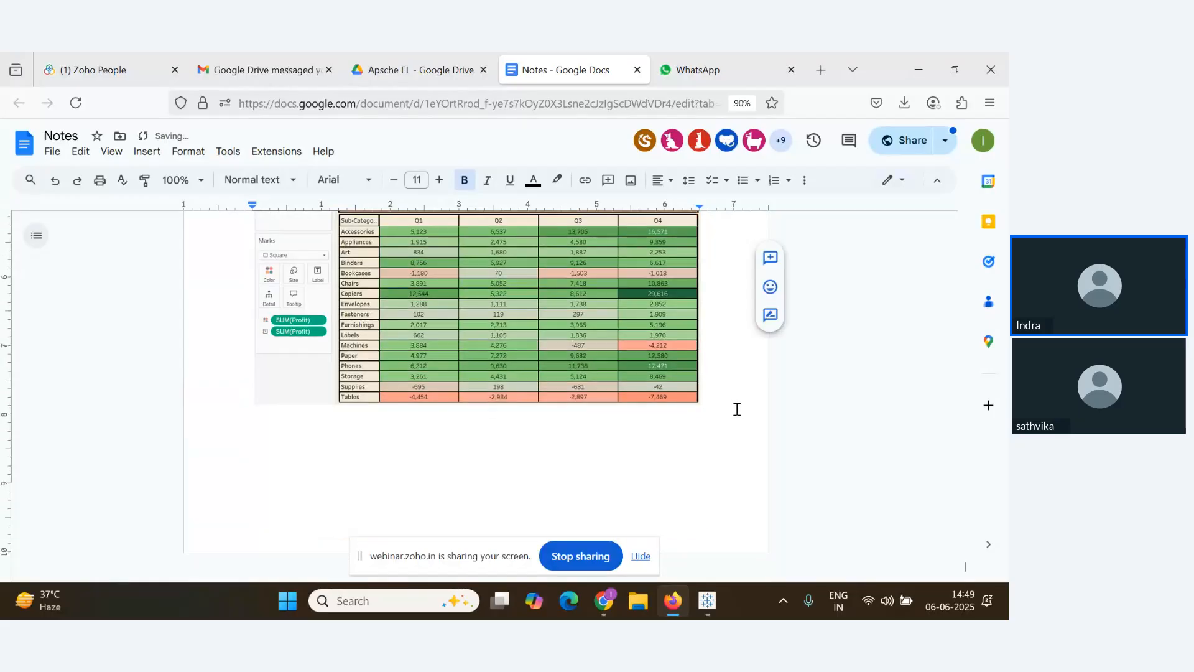
key(Return)
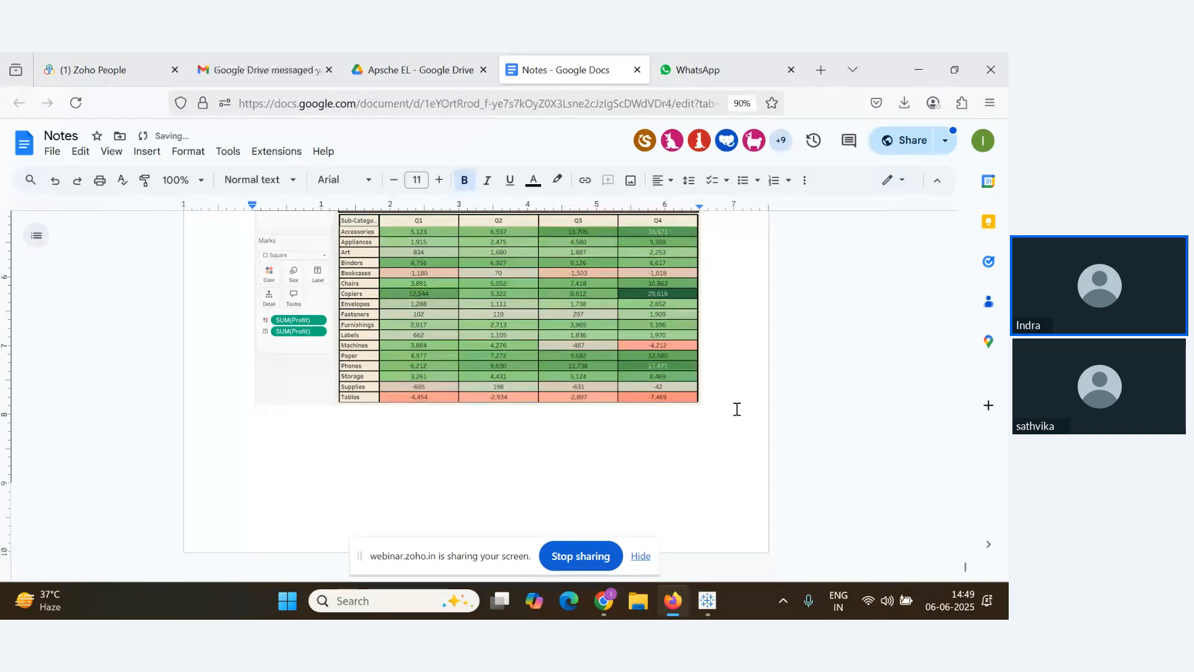
key(alt+Tab)
key(alt+Tab)
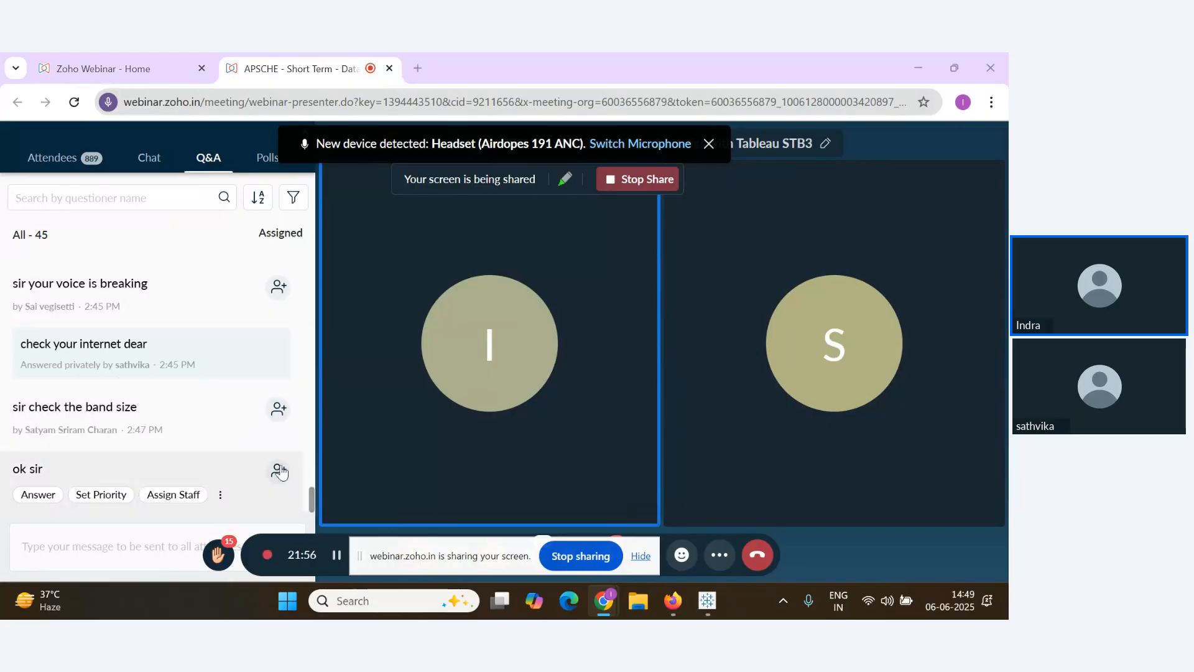
Type the heading 'Donut Chart' below the pasted table image in the notes document
key(alt+Tab)
text(D)
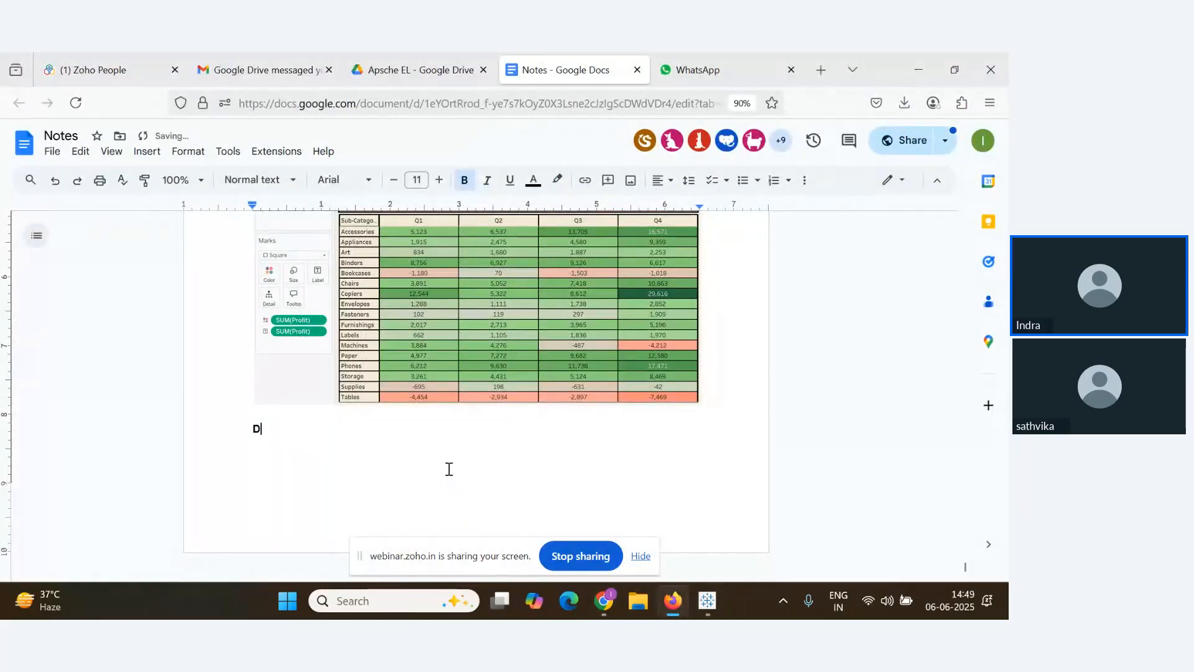
text(onut C)
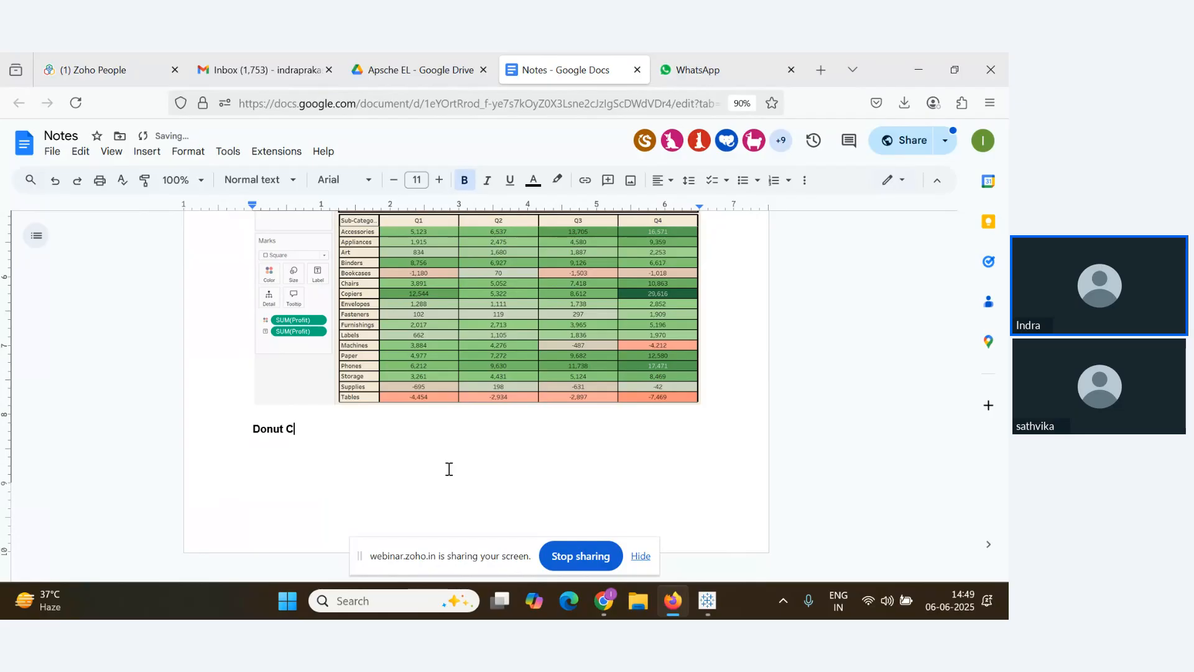
text(hart)
key(alt+Tab)
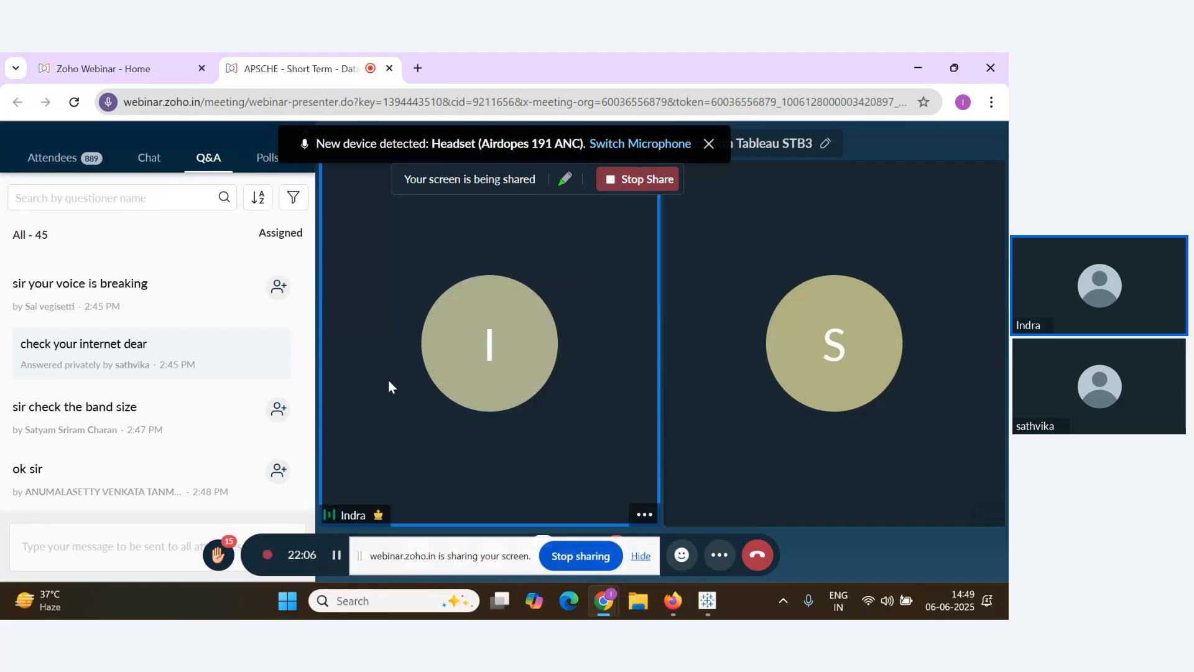
key(alt+Tab)
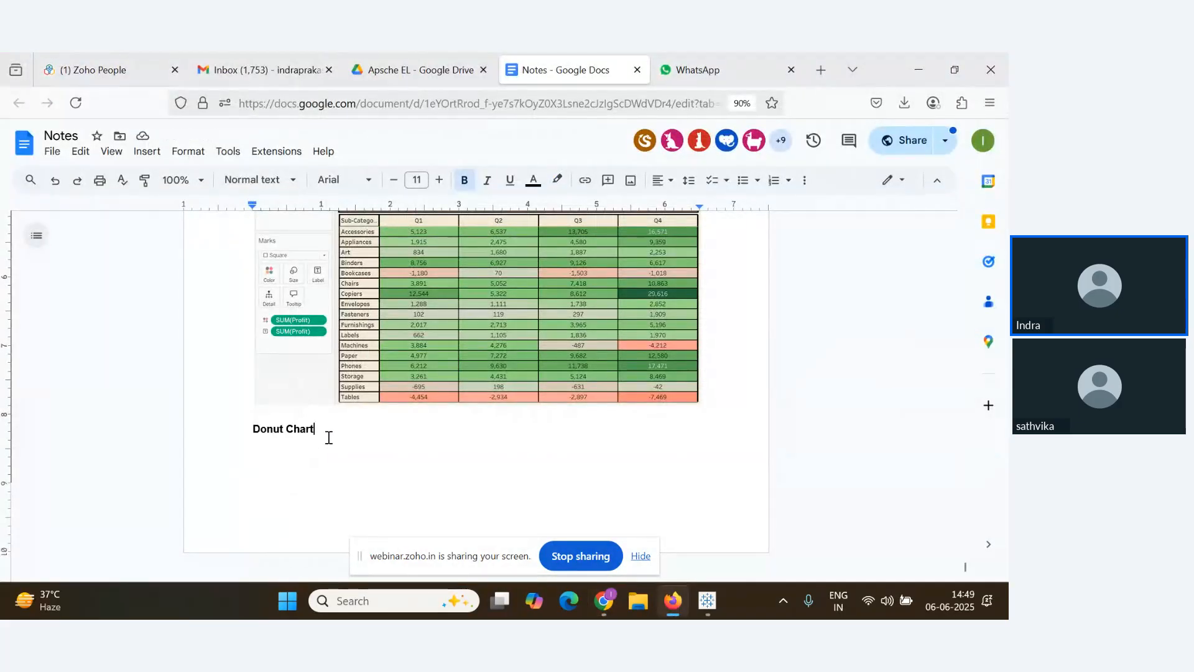
key(alt+Tab)
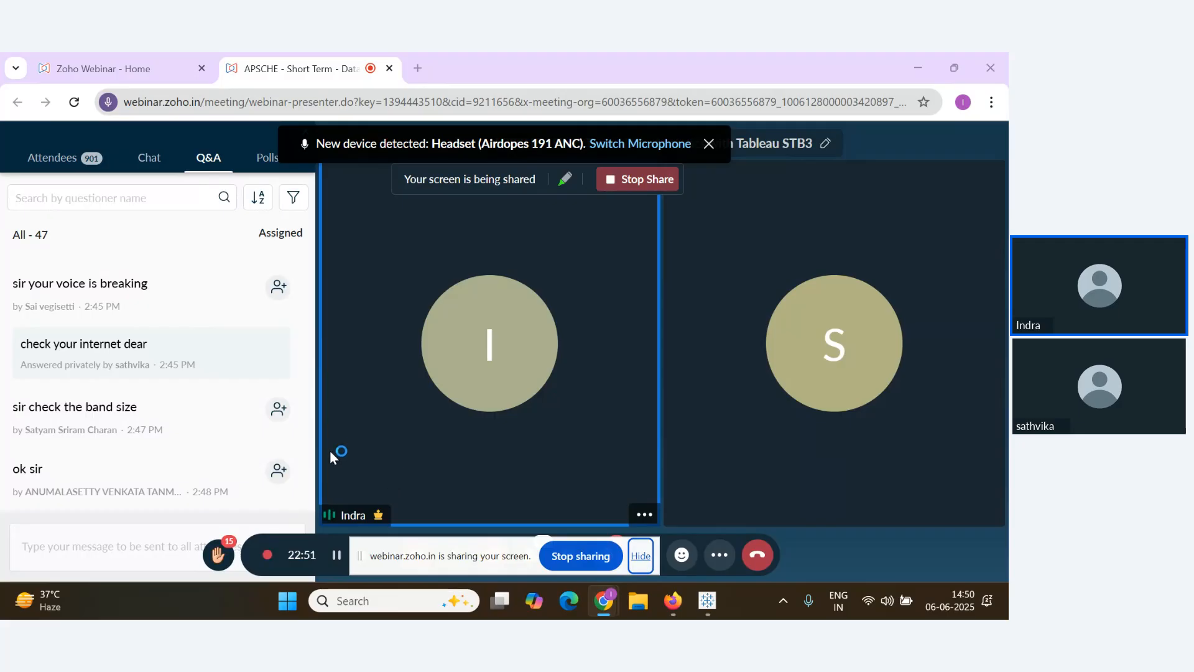
Bring Tableau Public, showing the Profit by Category highlight table, back to the front
key(alt+Tab)
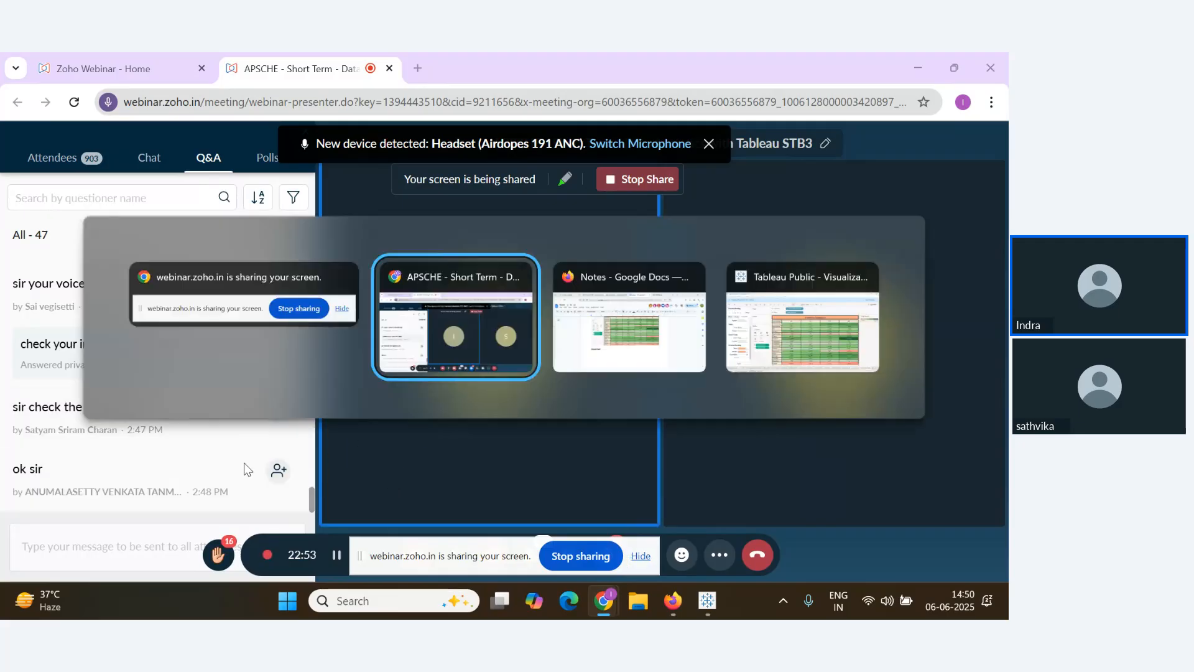
key(alt+Tab)
key(alt+Tab)
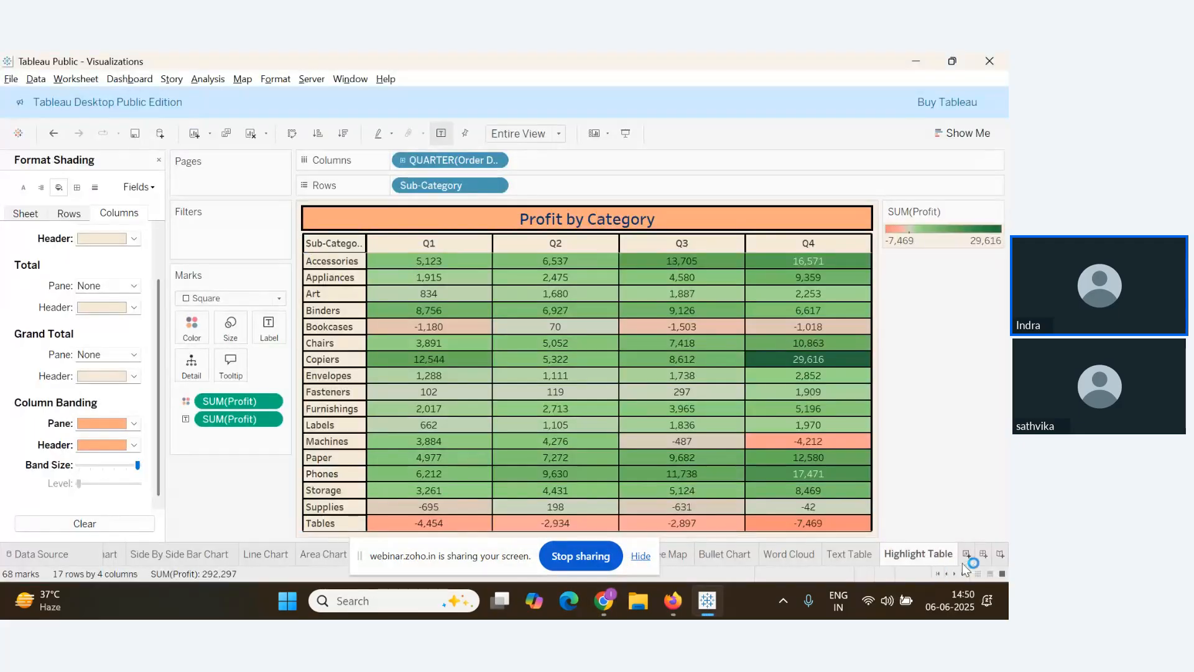
Create Sheet 16 with Segment on Columns and SUM(Sales) on Rows as a bar chart
click(966, 553)
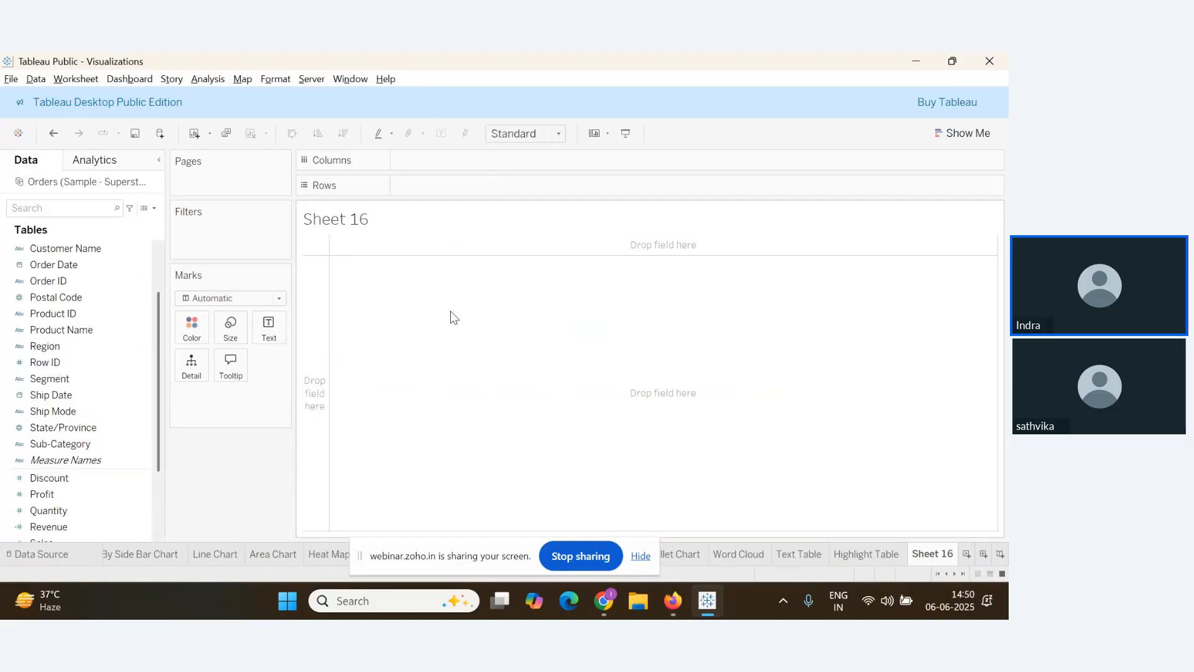
click(73, 376)
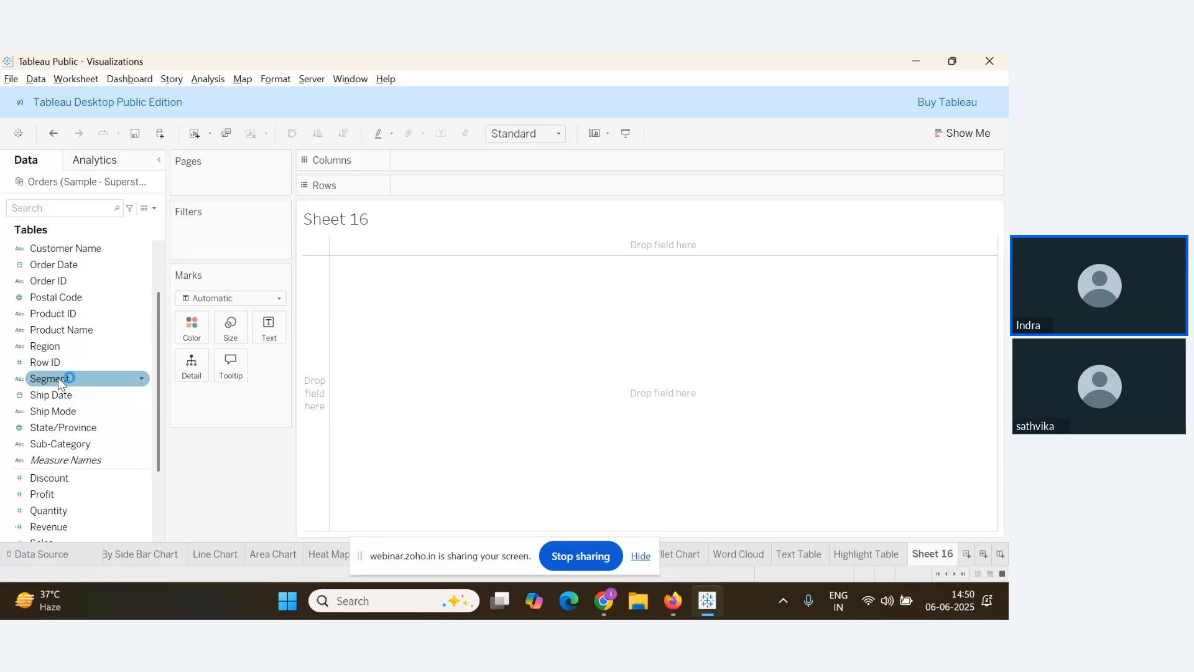
drag(58, 379, 421, 161)
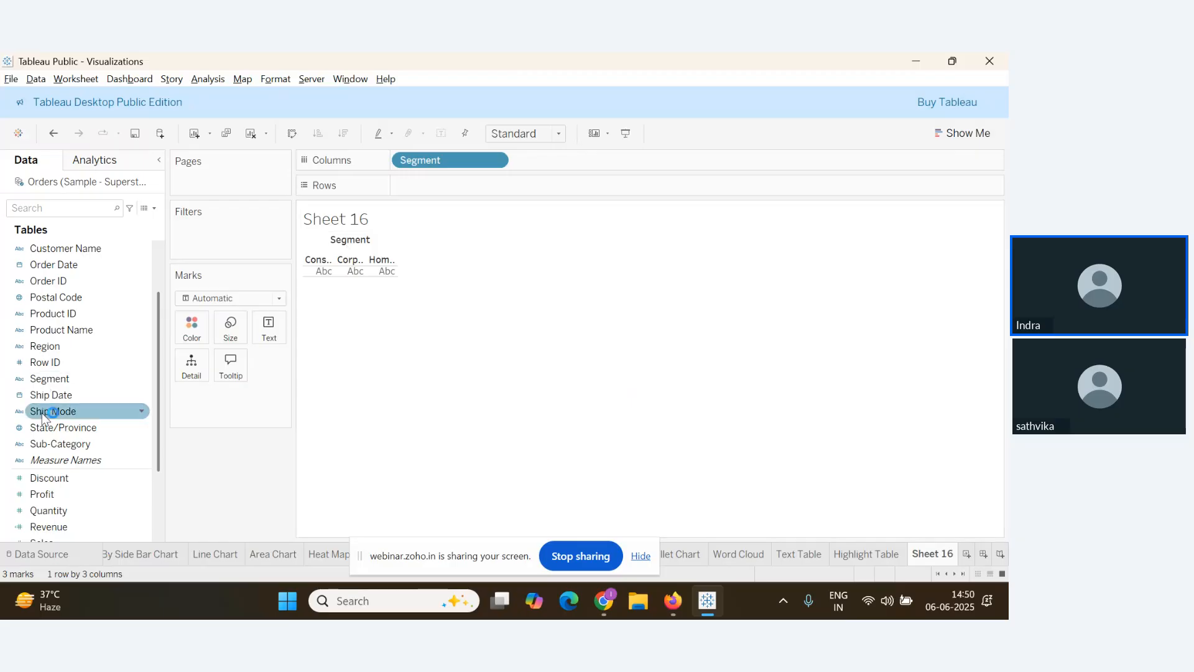
scroll(50, 404, down, 1)
click(57, 494)
drag(58, 494, 423, 184)
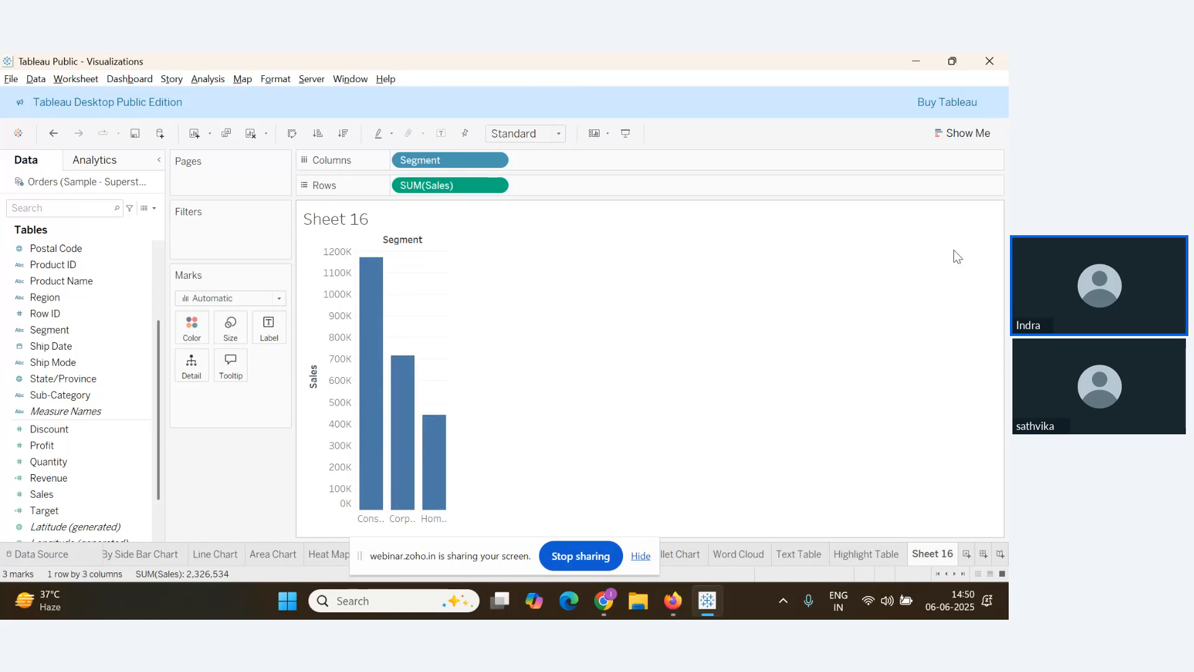
Turn the Segment sales bars into a pie chart and label each slice with its Segment name
click(969, 132)
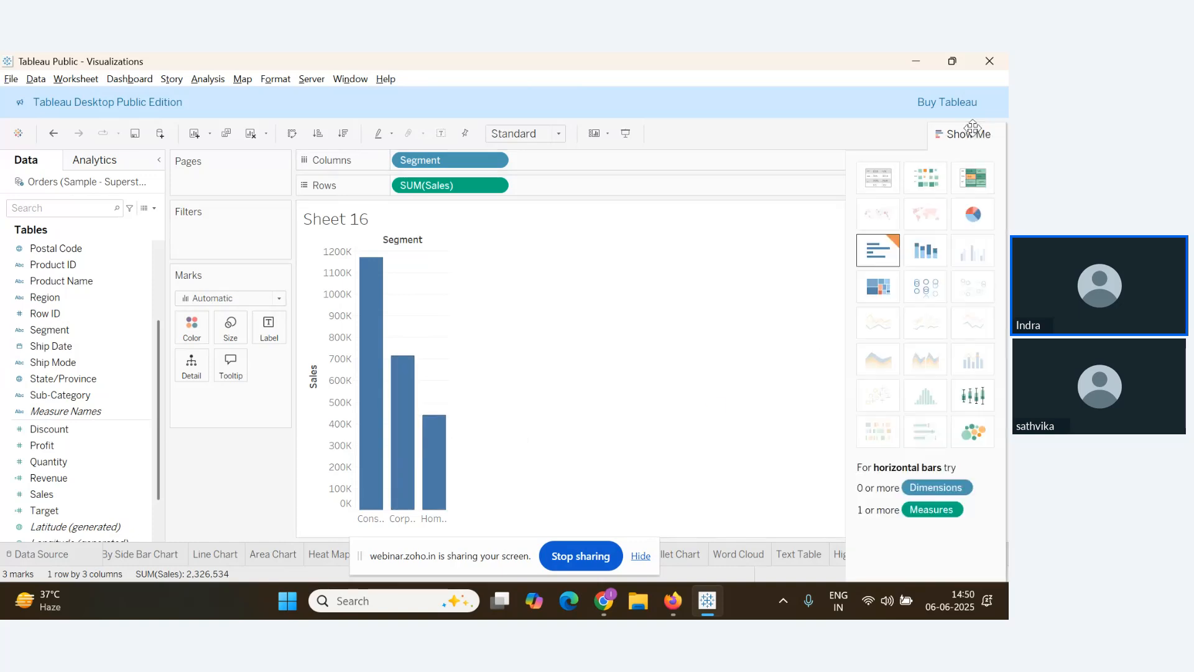
click(978, 215)
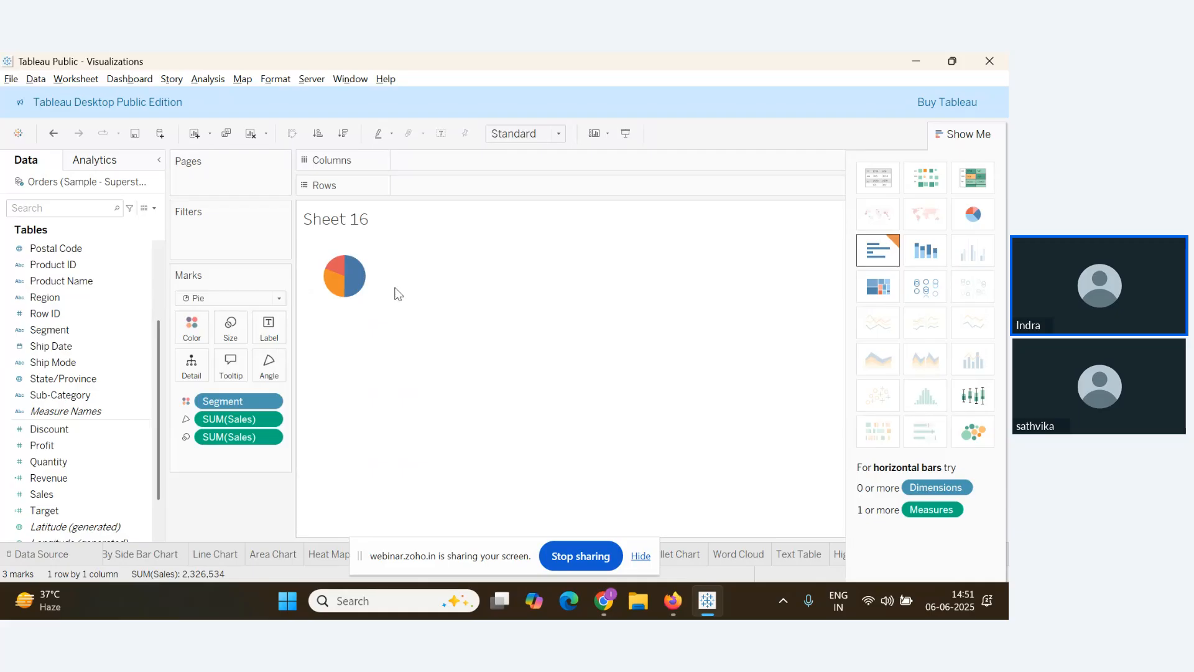
key(alt+Tab)
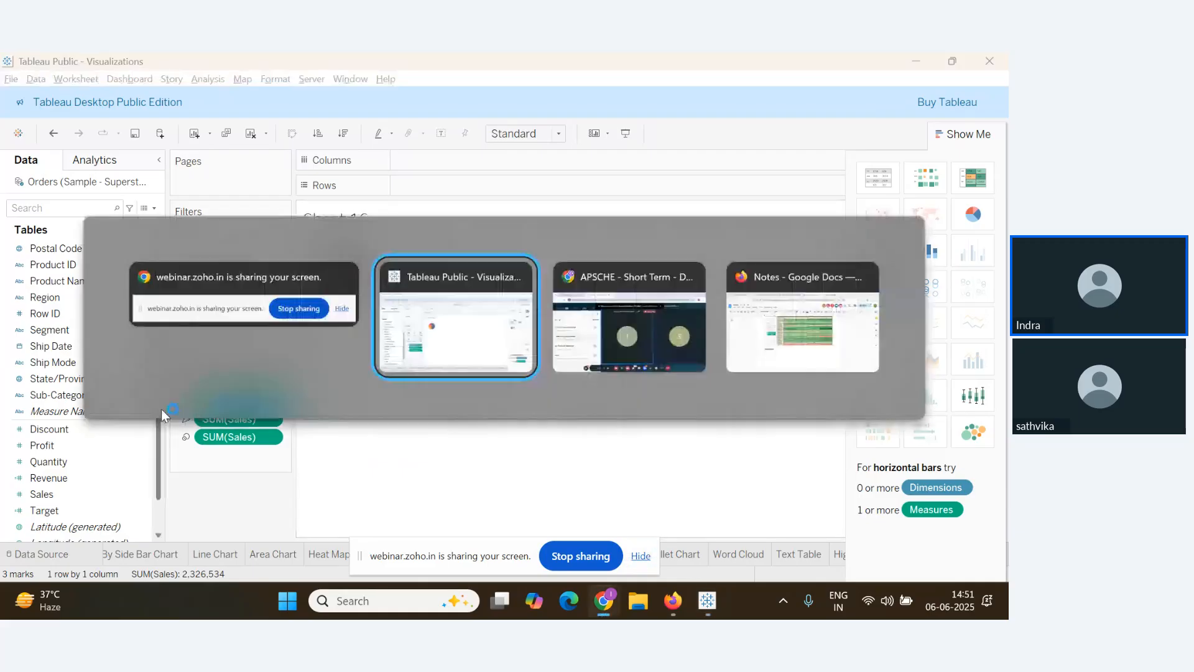
key(alt+Tab)
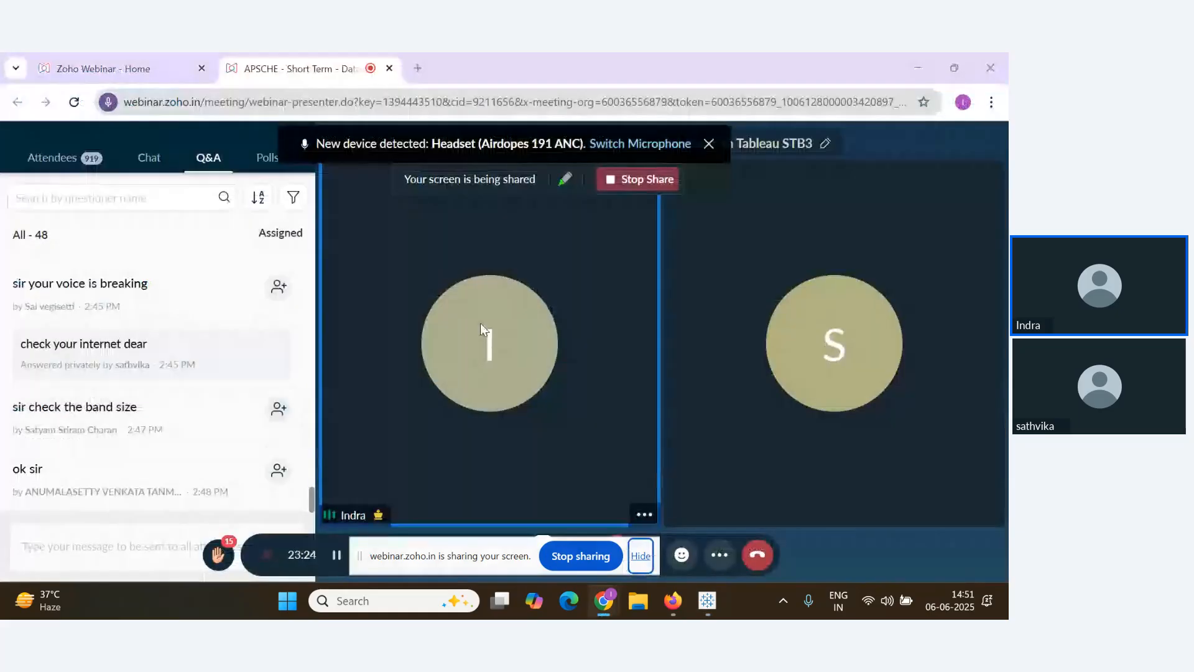
key(alt+Tab)
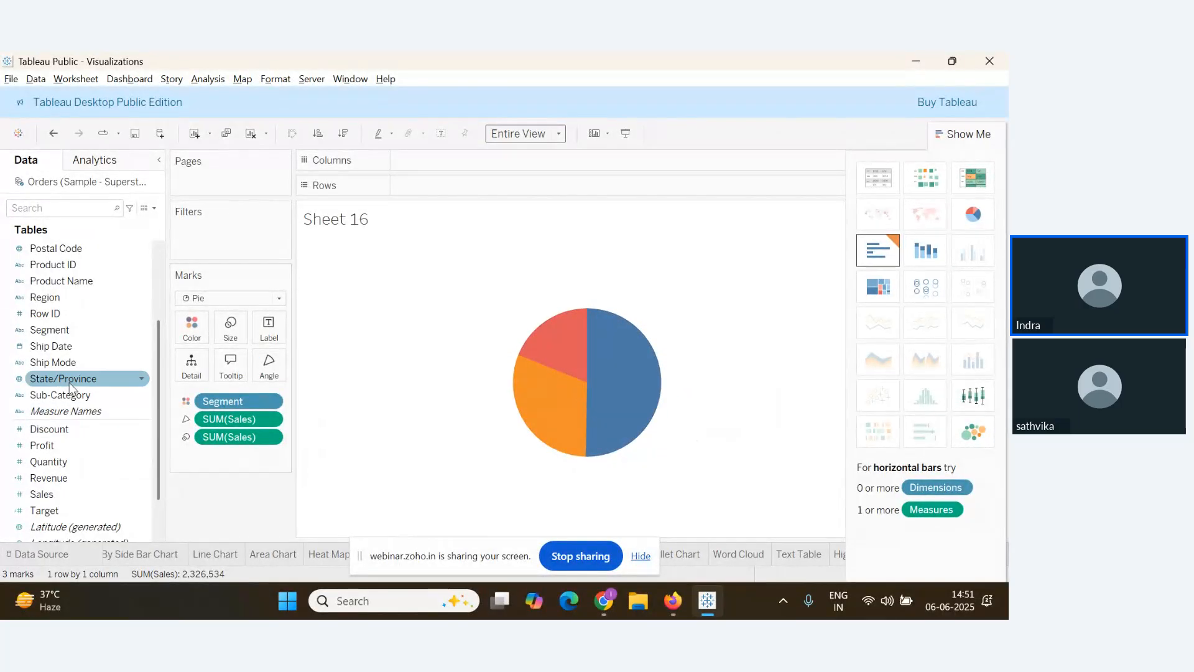
drag(65, 327, 268, 327)
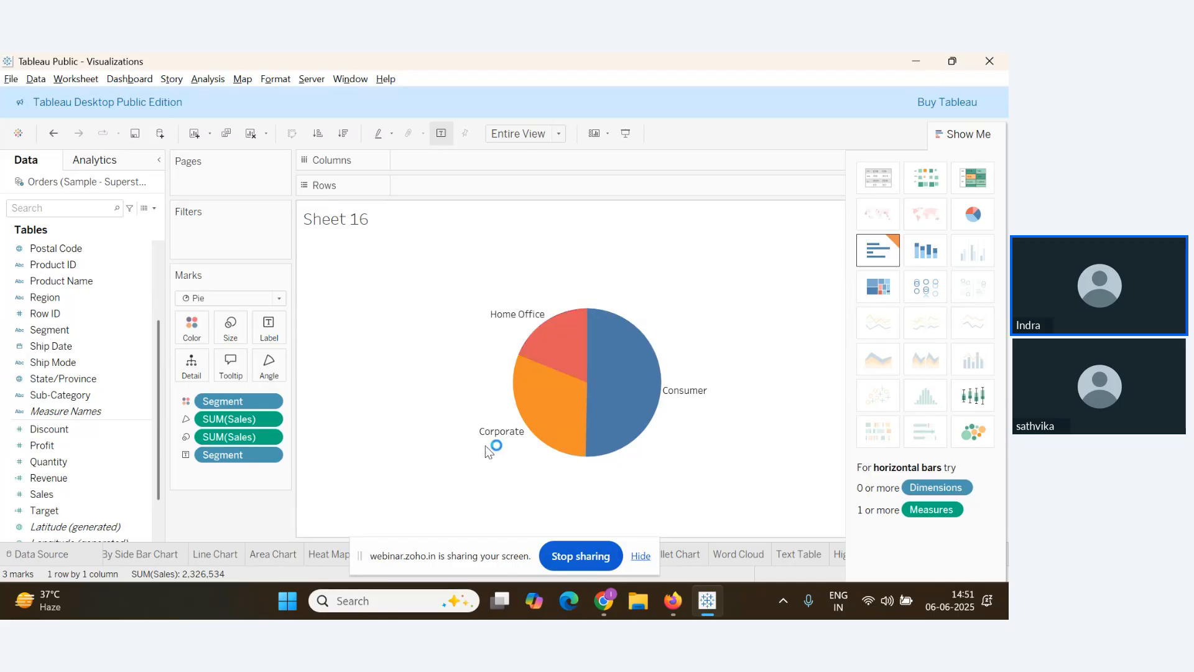
Close Show Me and add Sales to Label: Consumer 1,170,660, Corporate 715,806, Home Office 440,068
click(964, 133)
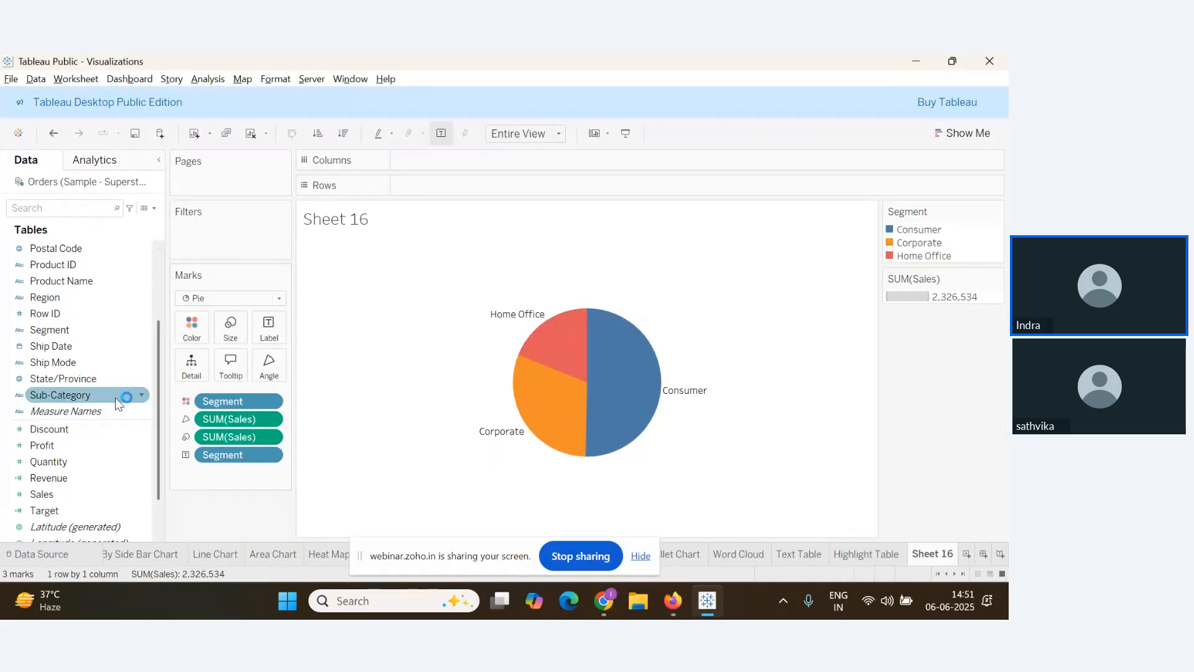
click(85, 347)
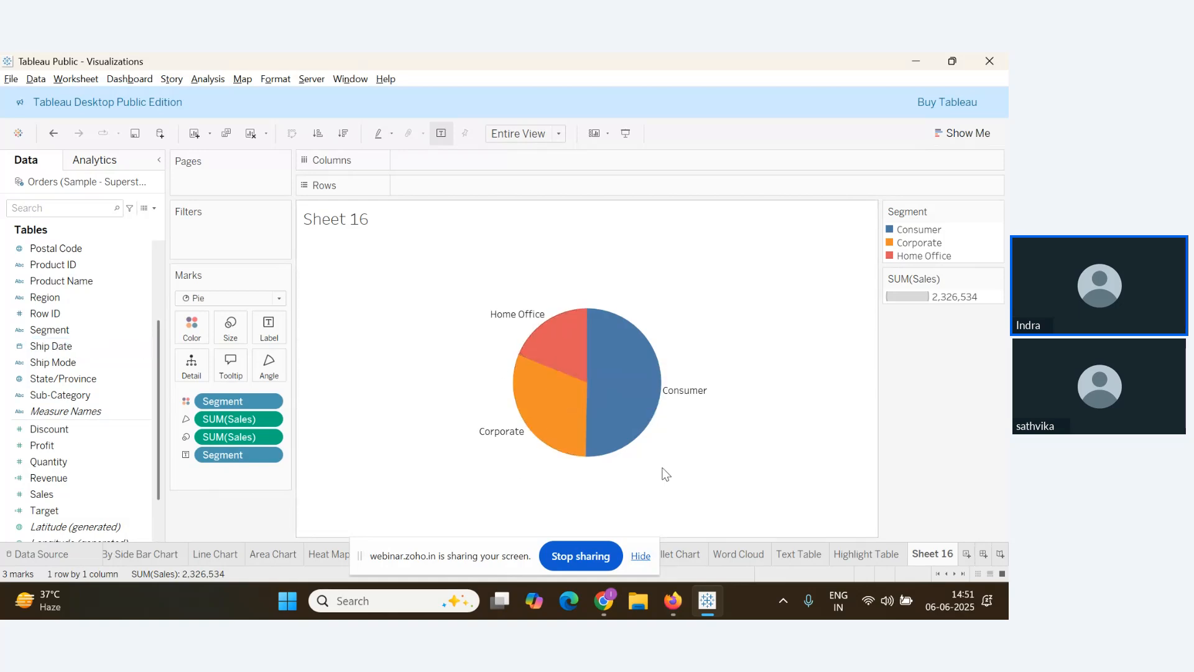
mouse_move(608, 362)
click(61, 494)
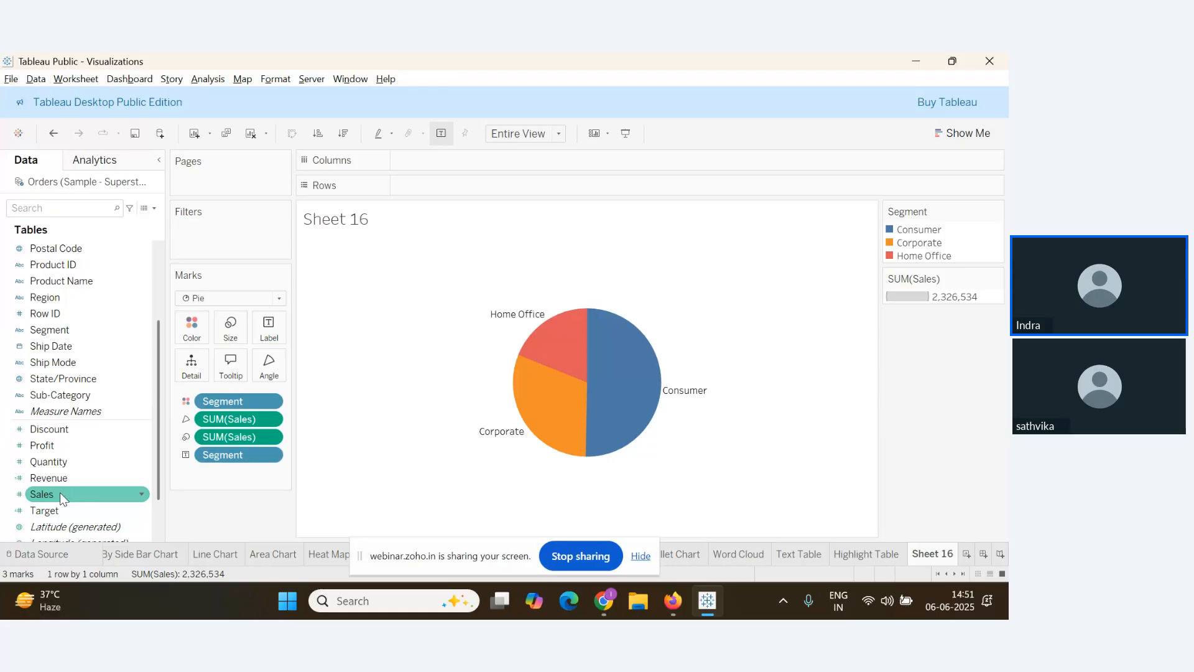
click(59, 495)
drag(60, 491, 268, 329)
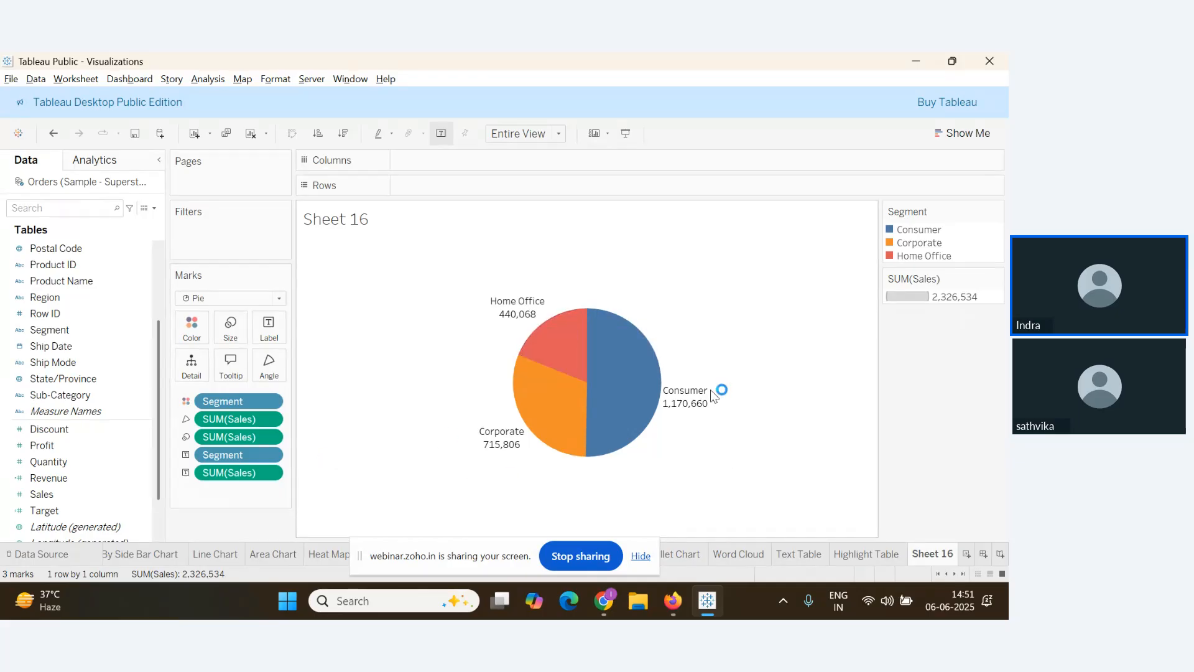
Apply the Percent of Total quick table calculation to the SUM(Sales) label
click(271, 475)
mouse_move(290, 587)
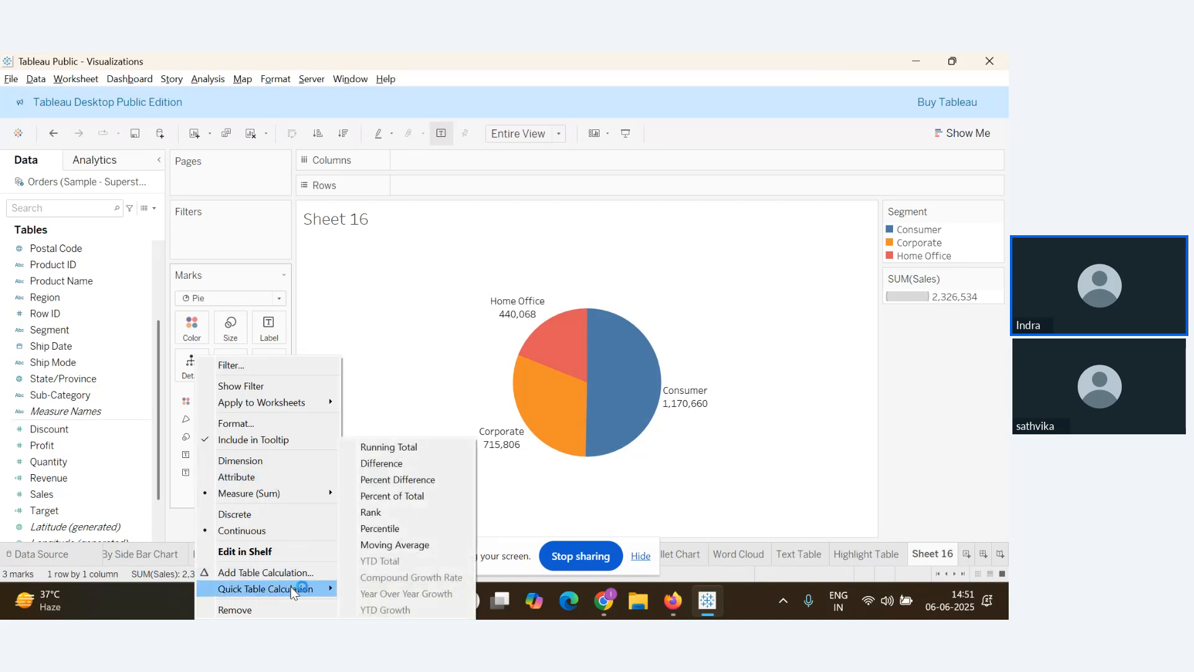
click(389, 495)
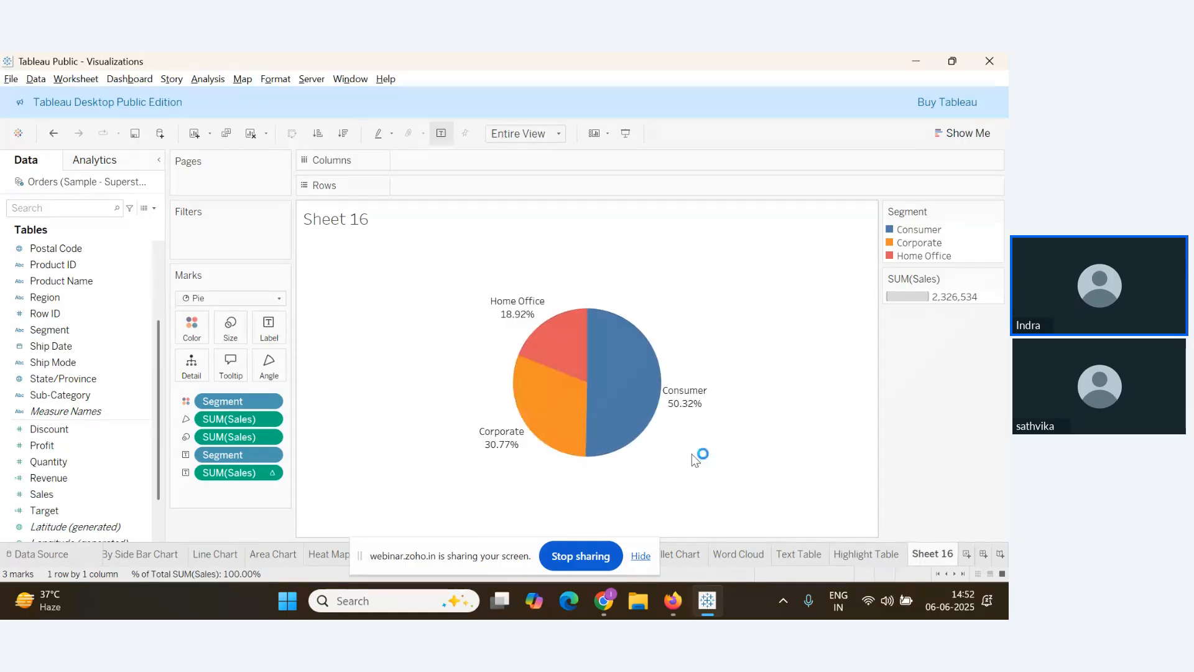
Check the webinar questions, then inspect the pie's percentage slices: 50.32%, 30.77%, 18.92%
key(alt+Tab)
key(Tab)
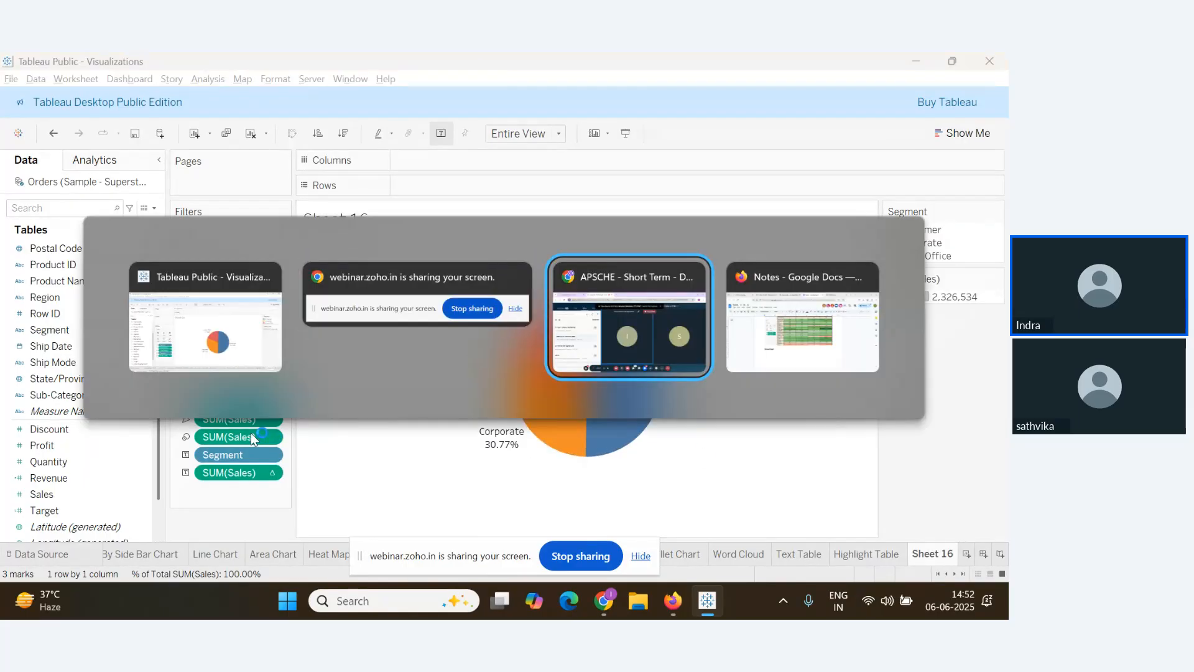
scroll(132, 423, up, 1)
scroll(134, 433, down, 3)
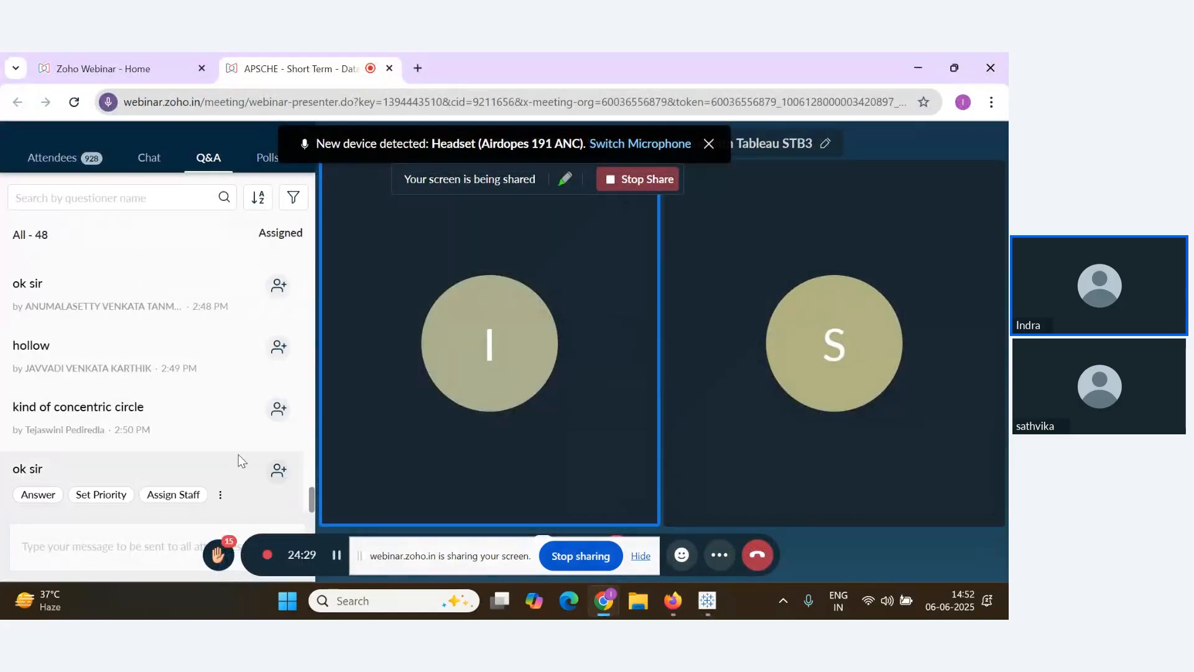
key(alt+Tab)
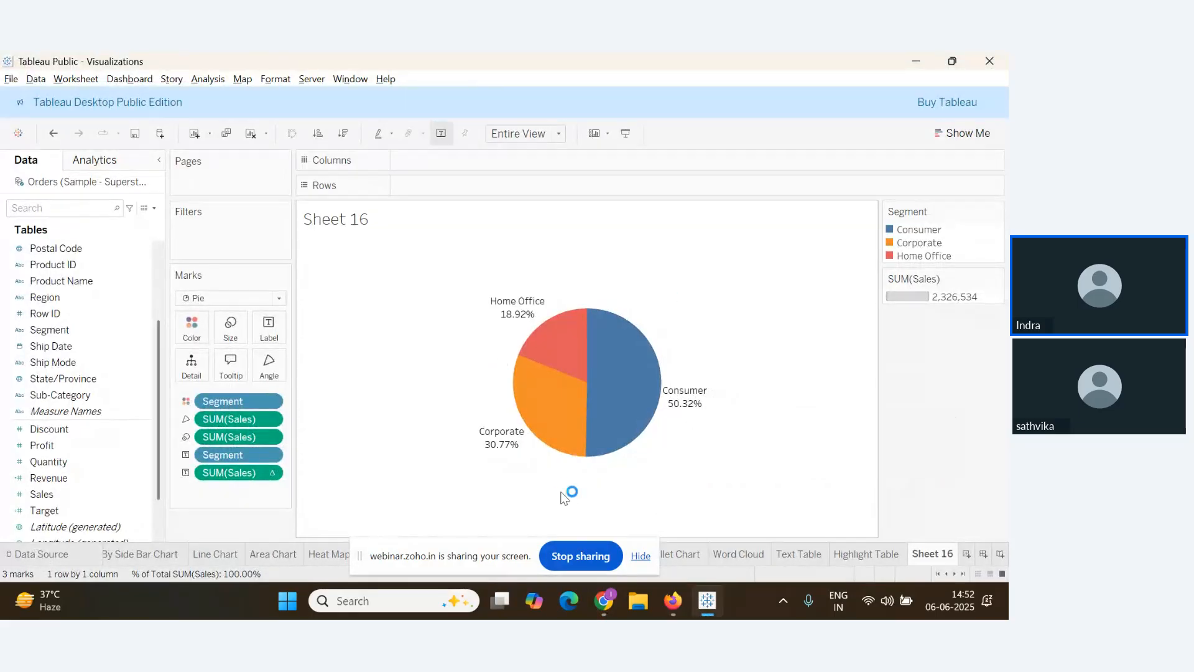
mouse_move(599, 409)
mouse_move(542, 403)
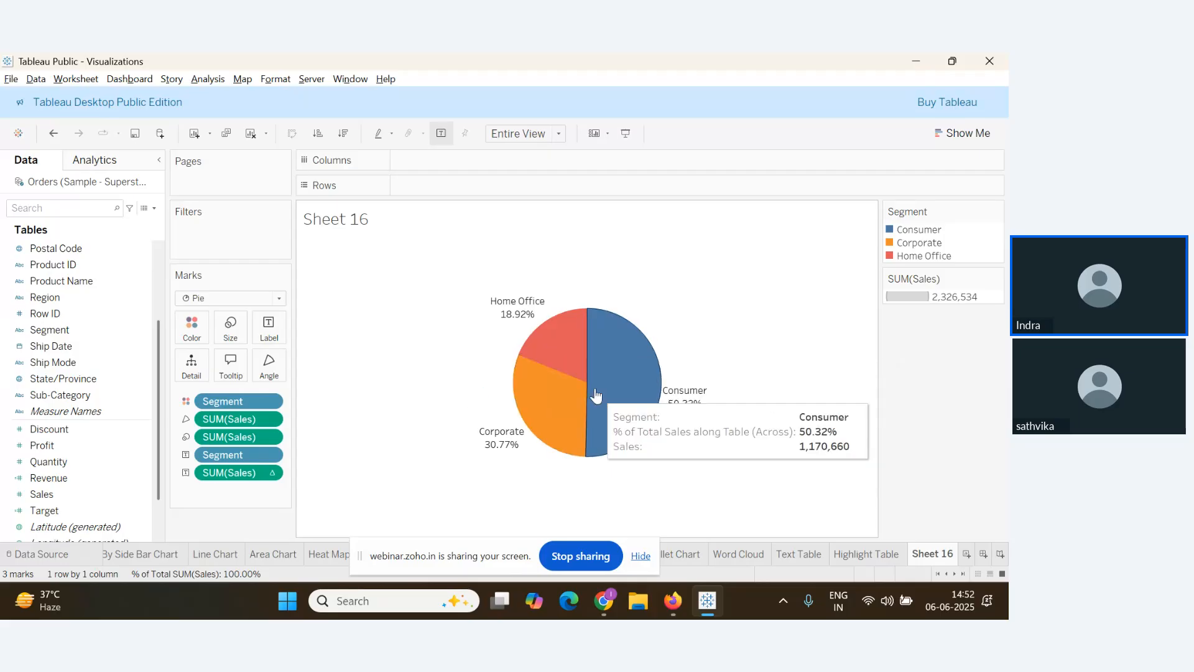
mouse_move(535, 350)
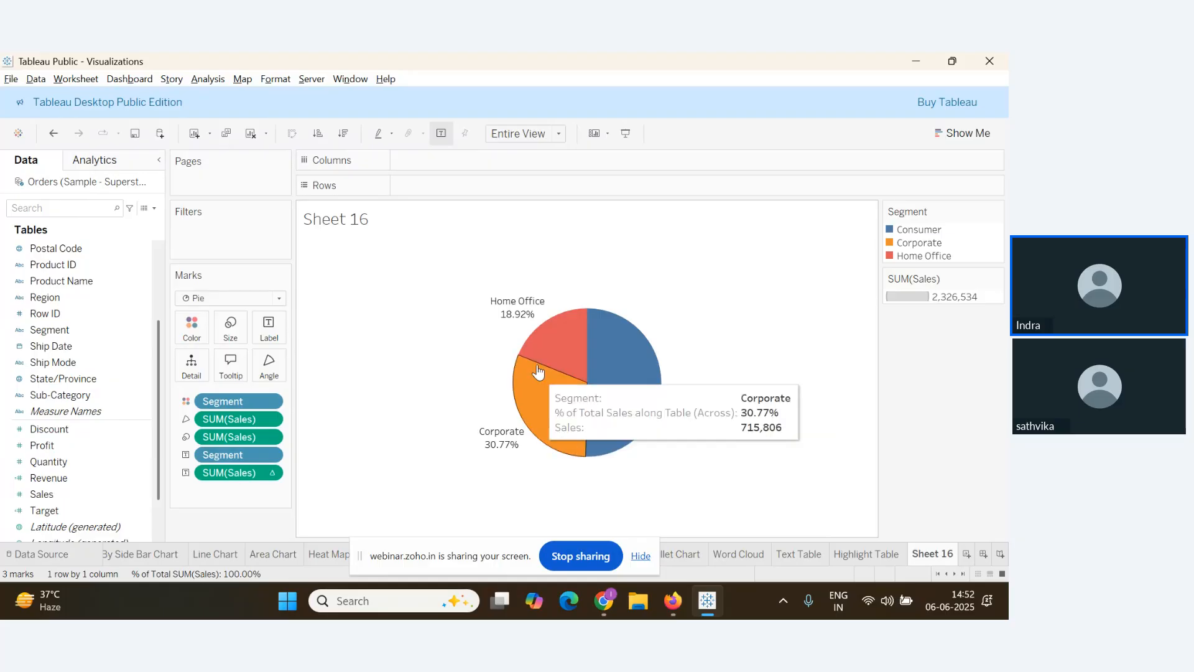
mouse_move(544, 435)
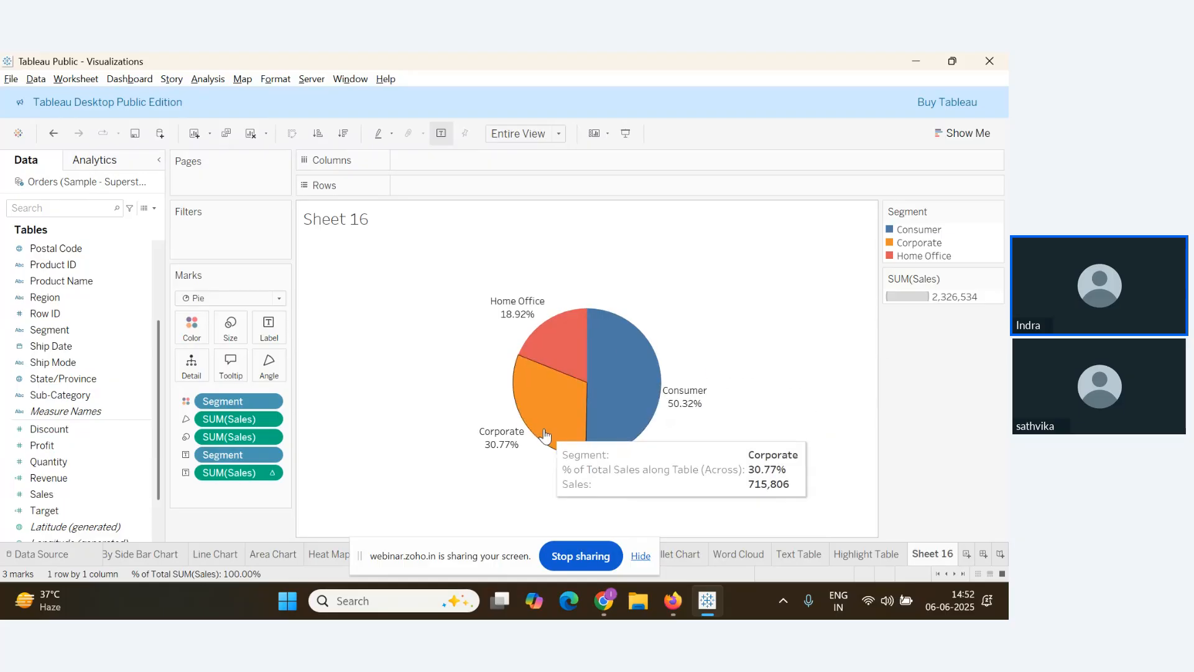
Add two inline avg(0) calculations to the Rows shelf, stacking two Segment pies
double_click(428, 191)
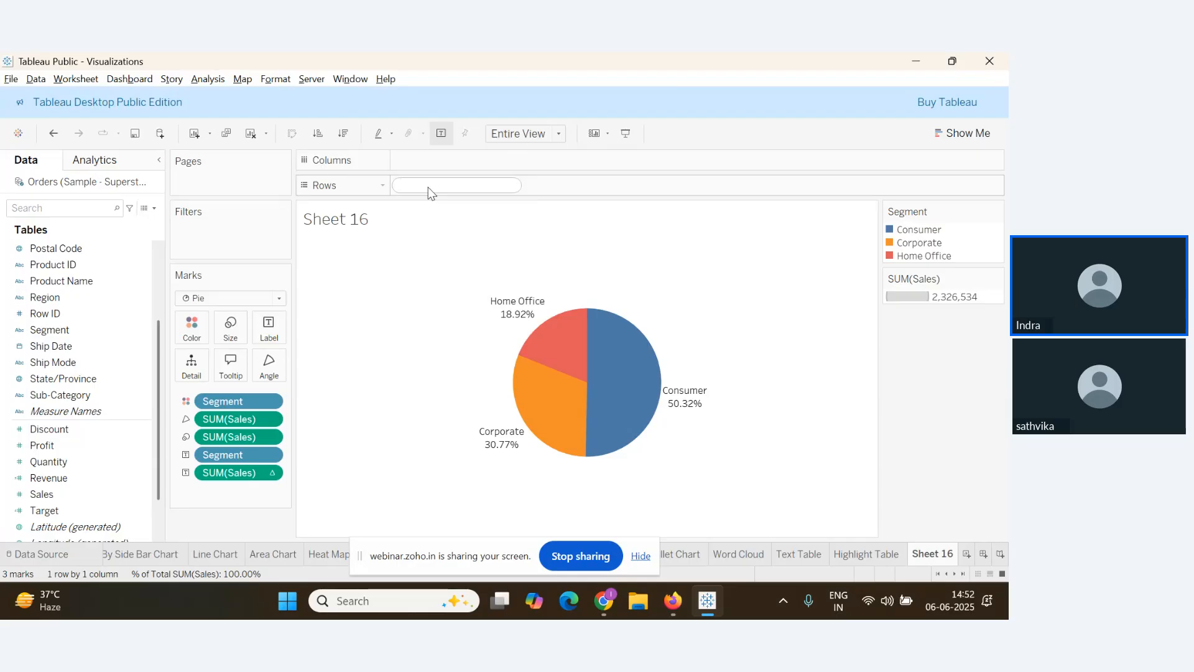
text(avg(0))
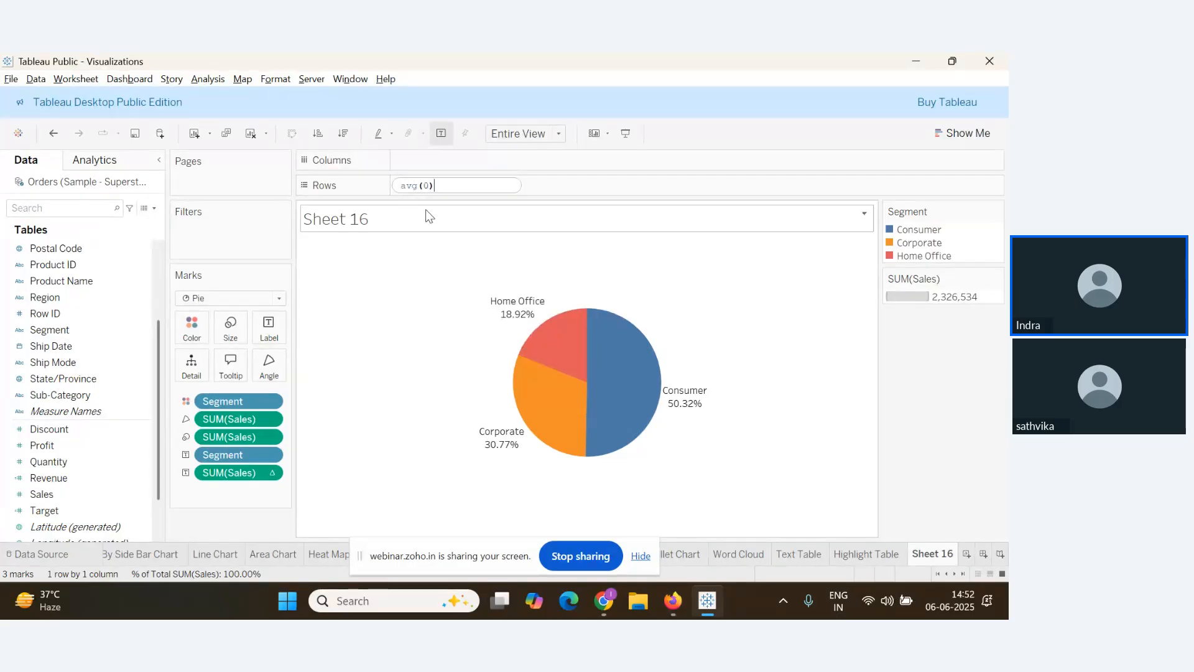
click(520, 187)
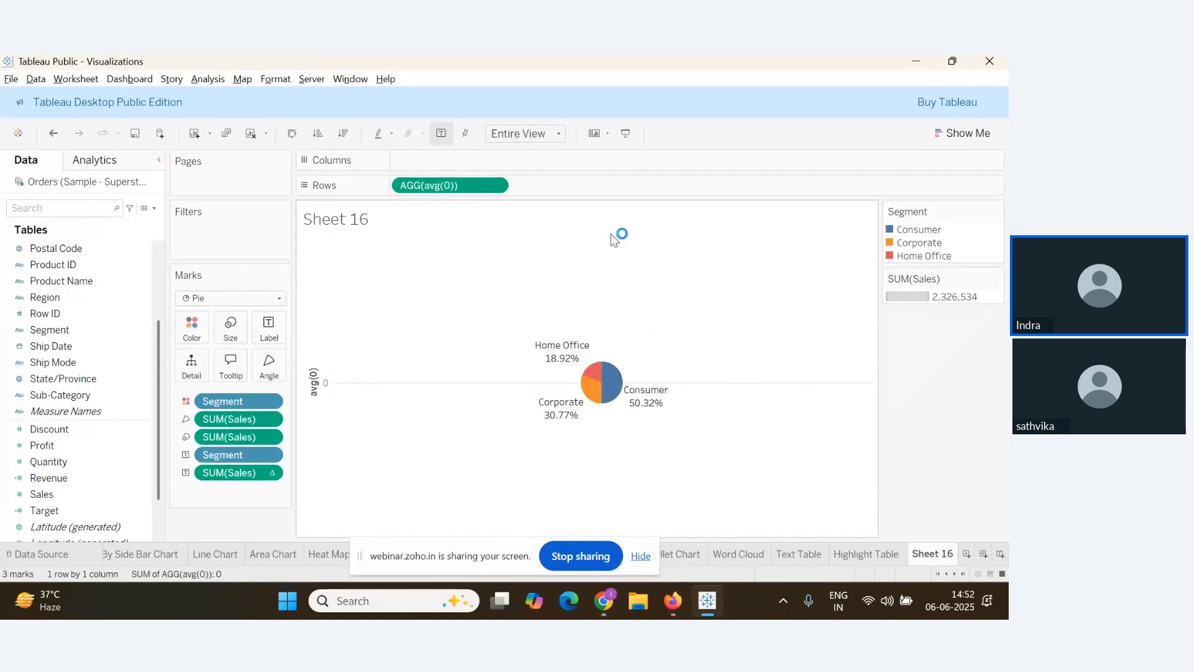
double_click(542, 188)
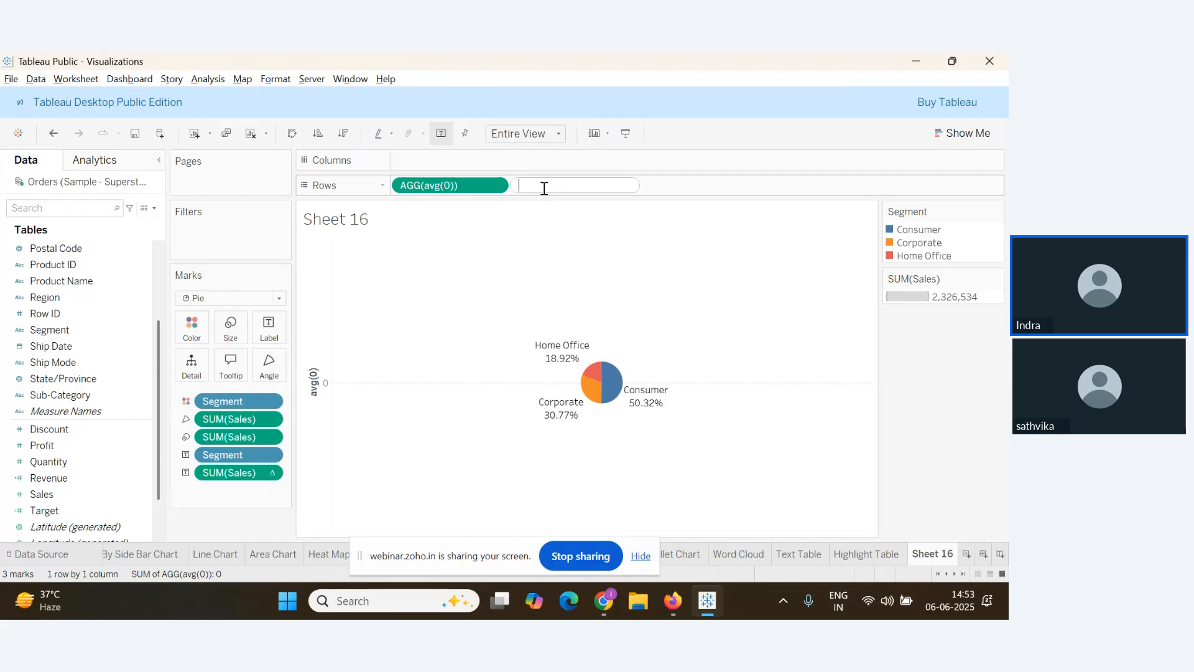
text(avg()
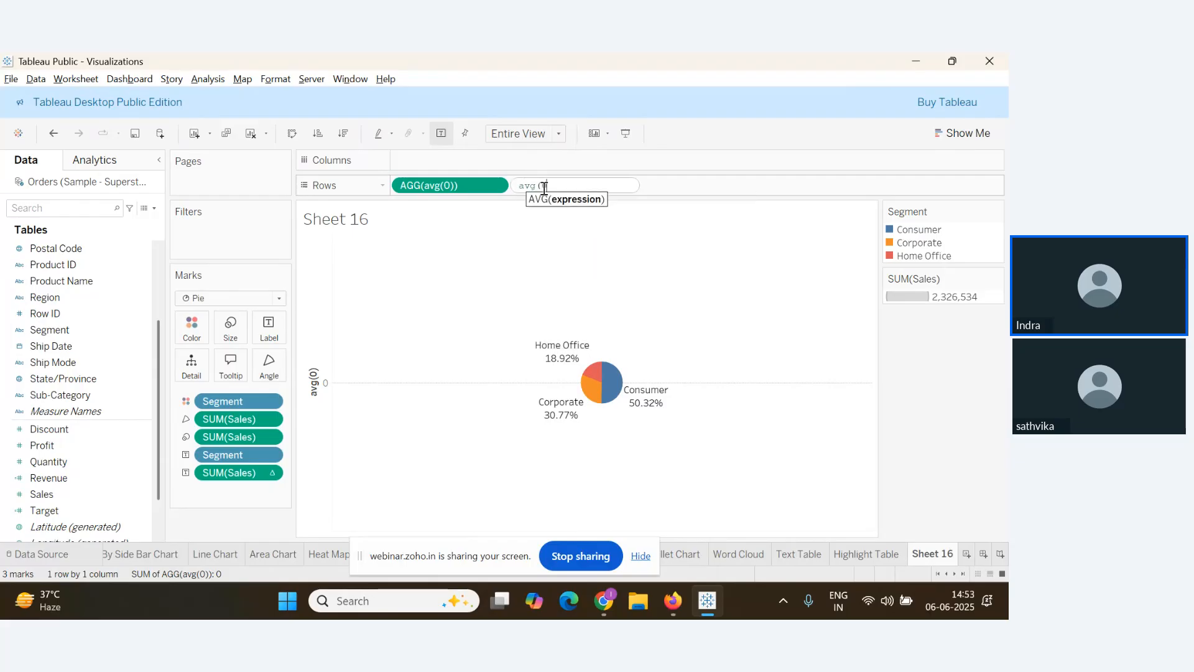
text(0))
key(Return)
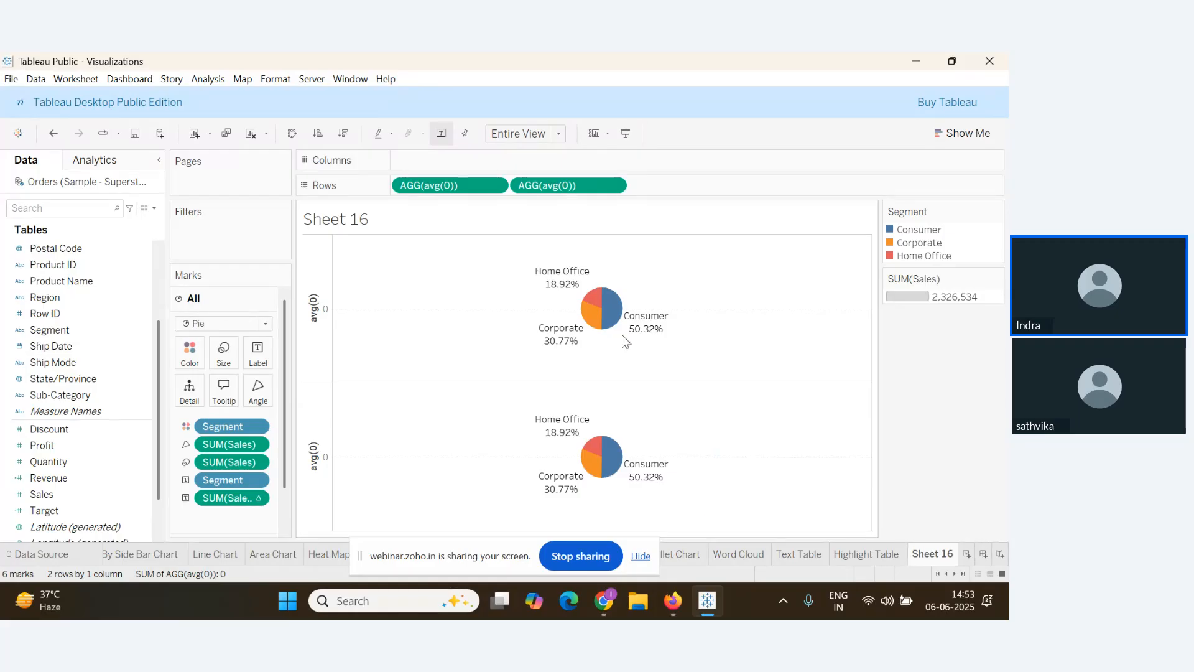
Scroll through the webinar questions, then scroll the Sheet 16 view of the stacked pies
key(alt+Tab)
scroll(222, 459, down, 1)
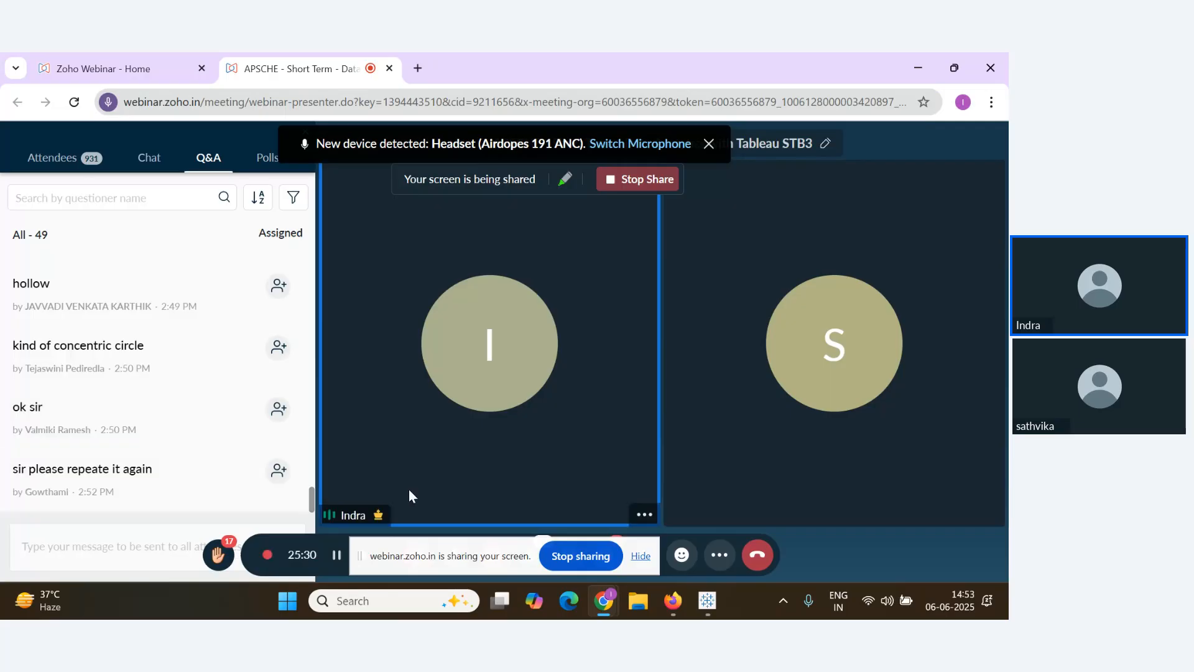
key(alt+Tab)
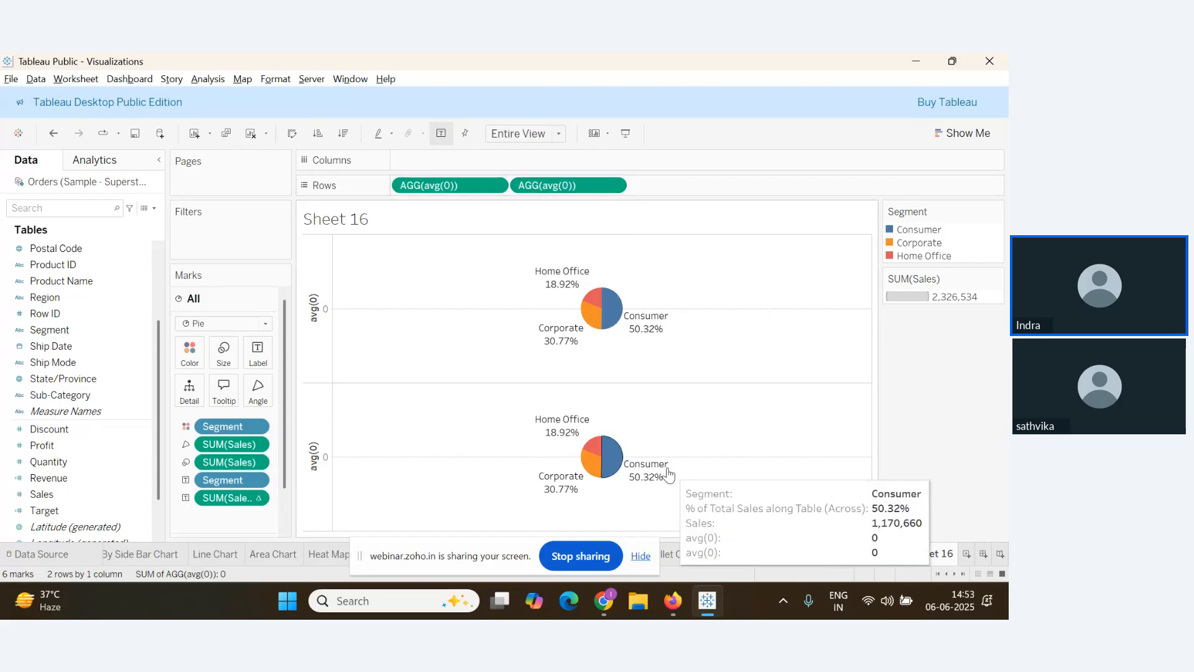
key(alt+Tab)
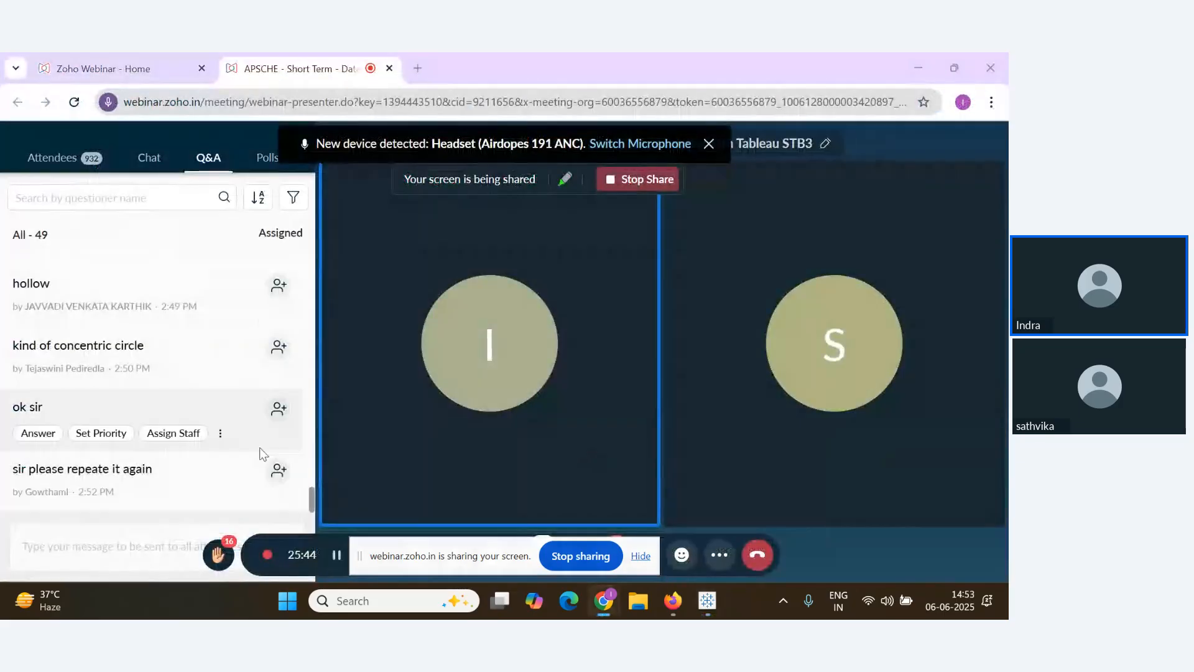
key(alt+Tab)
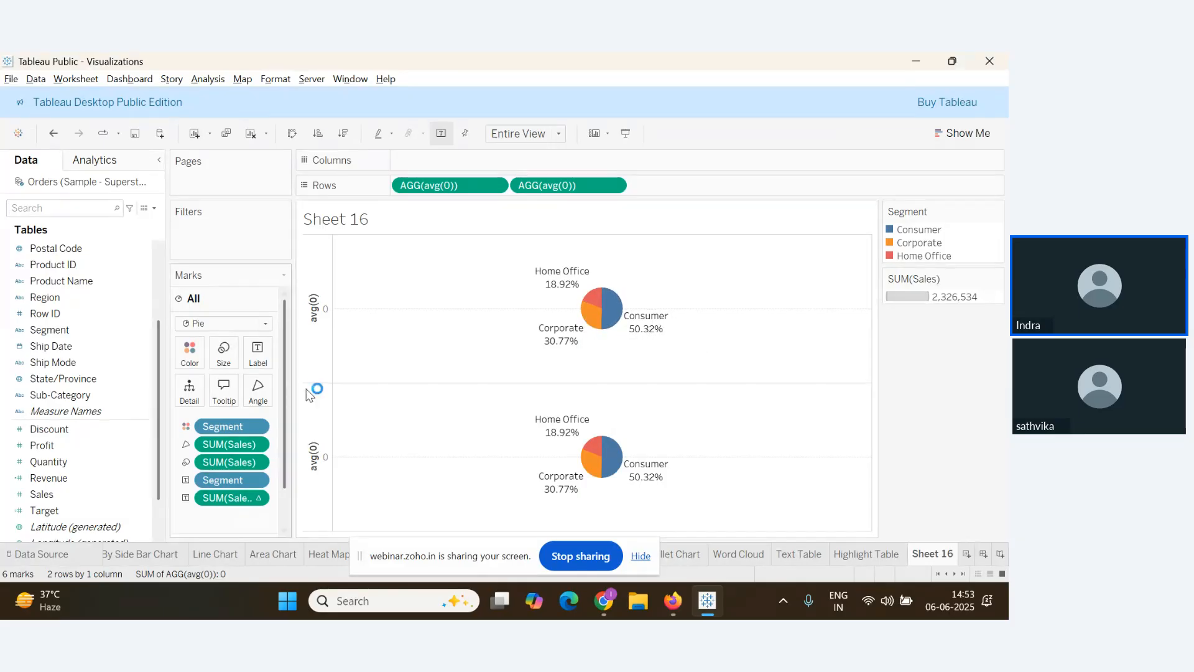
scroll(249, 432, down, 1)
scroll(249, 432, down, 1)
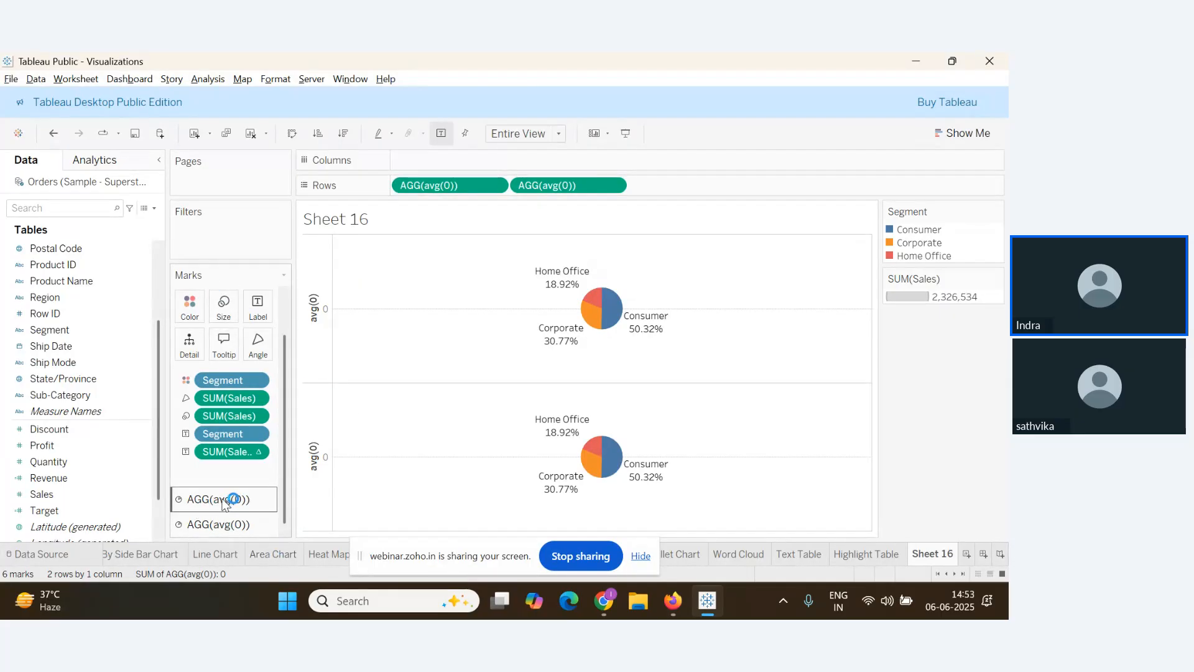
Select the second AGG(avg(0)) Marks card to show the lower pie's mark settings
click(202, 528)
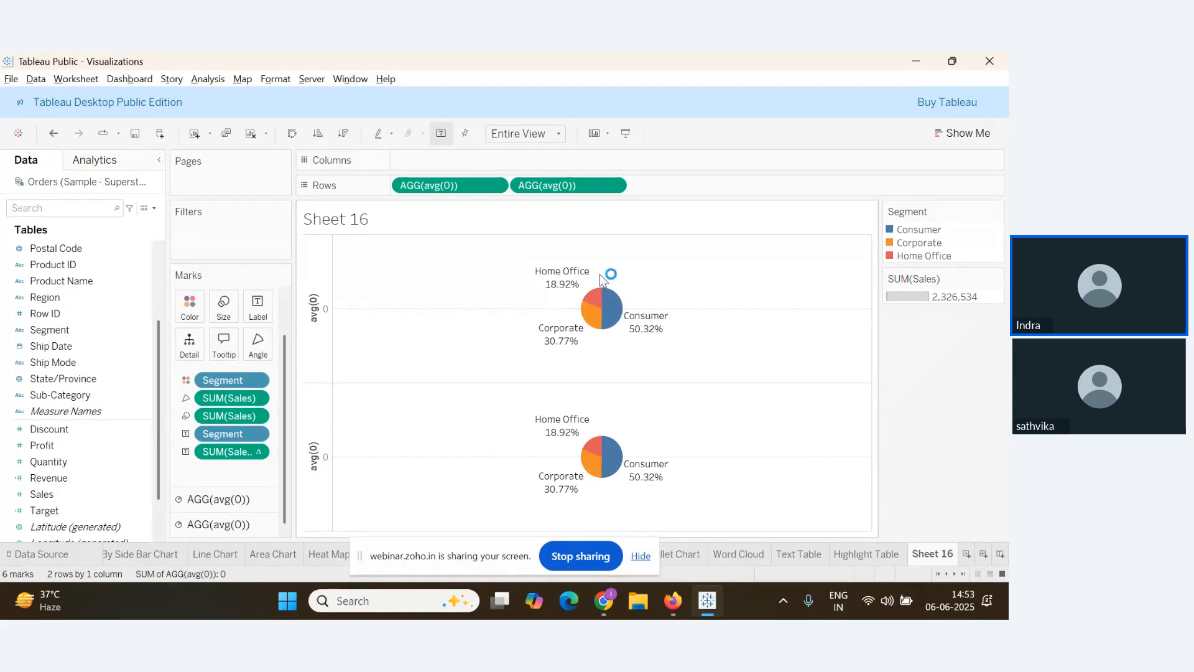
mouse_move(621, 315)
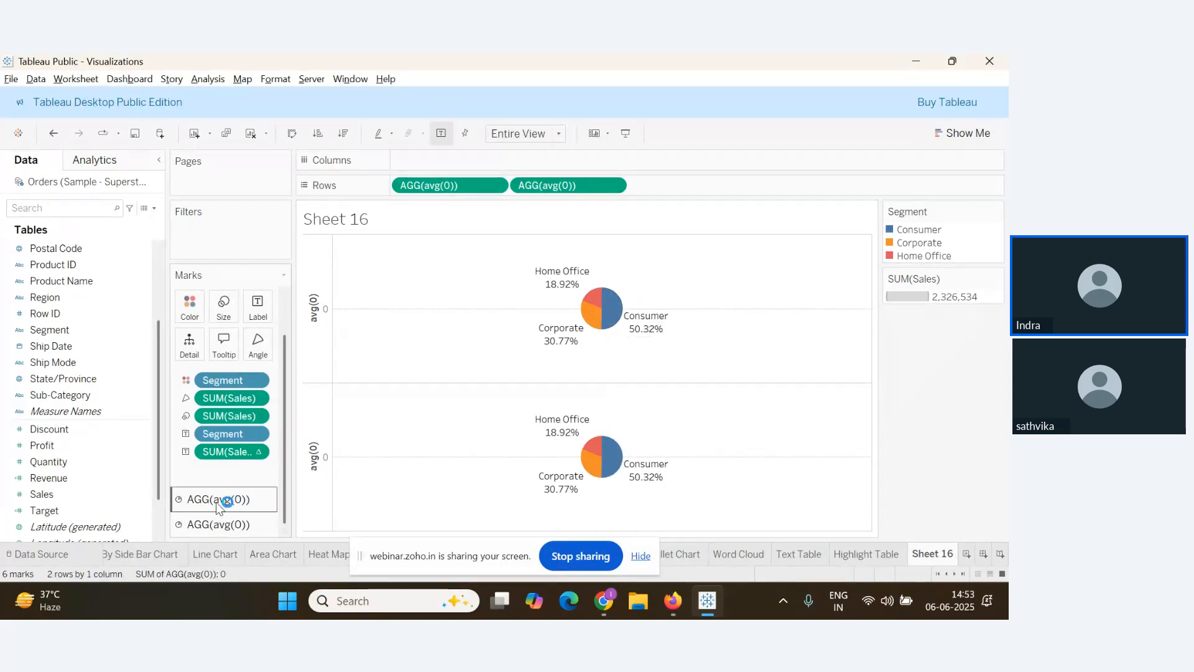
mouse_move(602, 463)
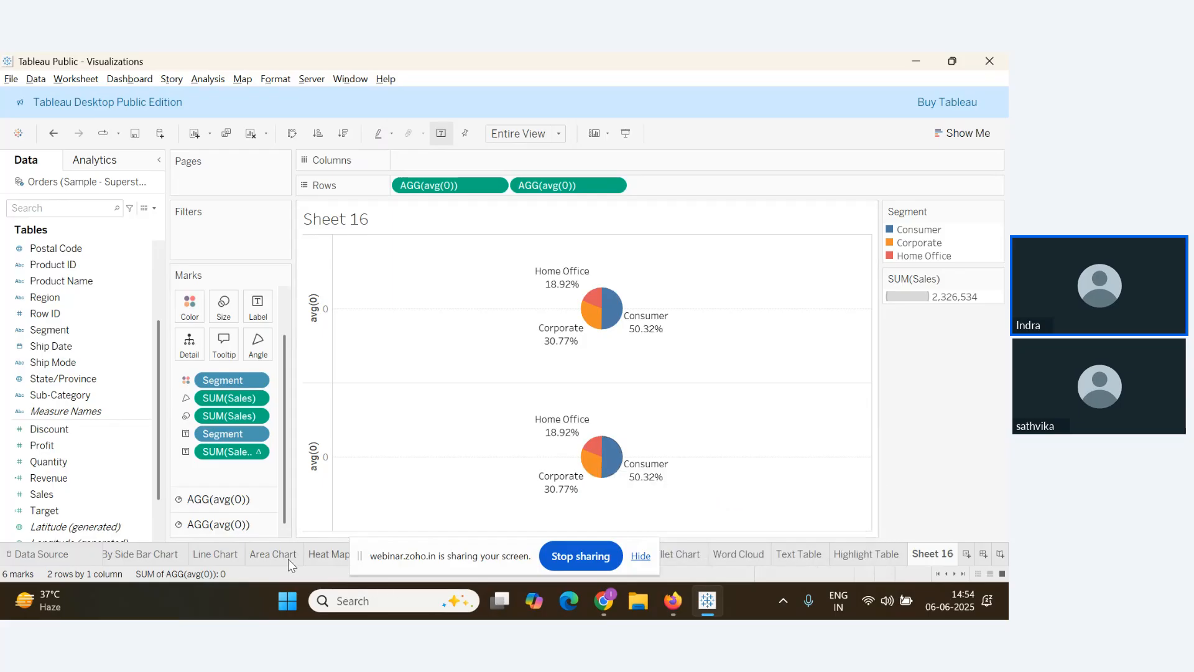
click(229, 532)
Scroll through the webinar Q&A questions, then come back to the Tableau workbook
key(alt+Tab)
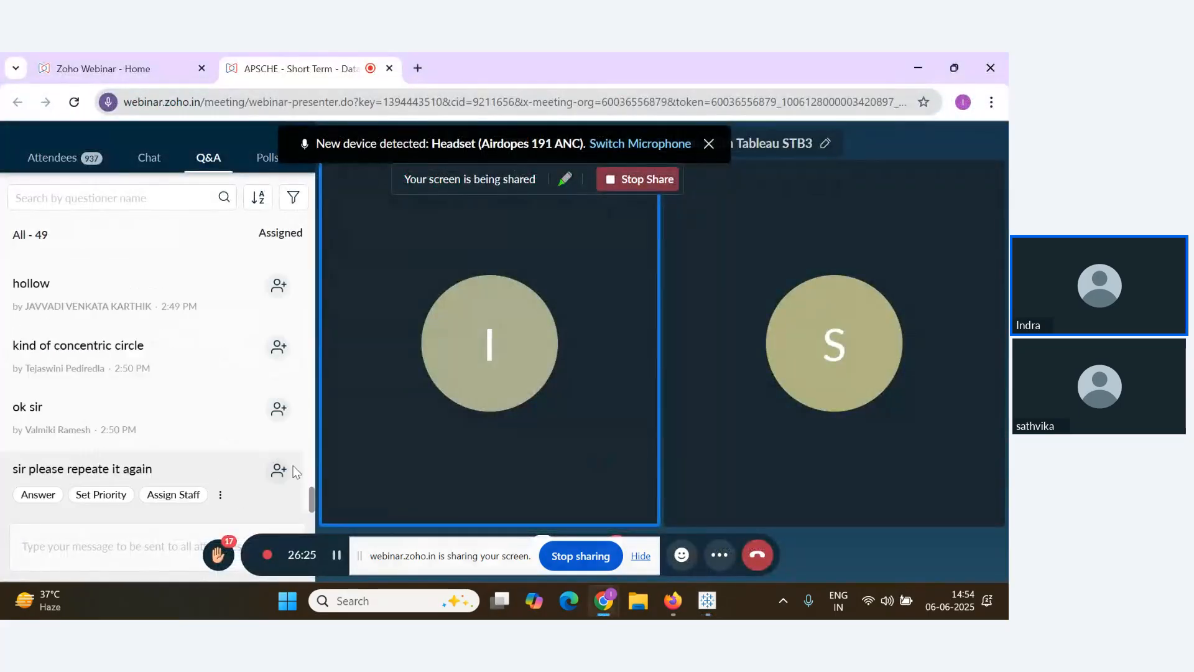
key(alt+Tab)
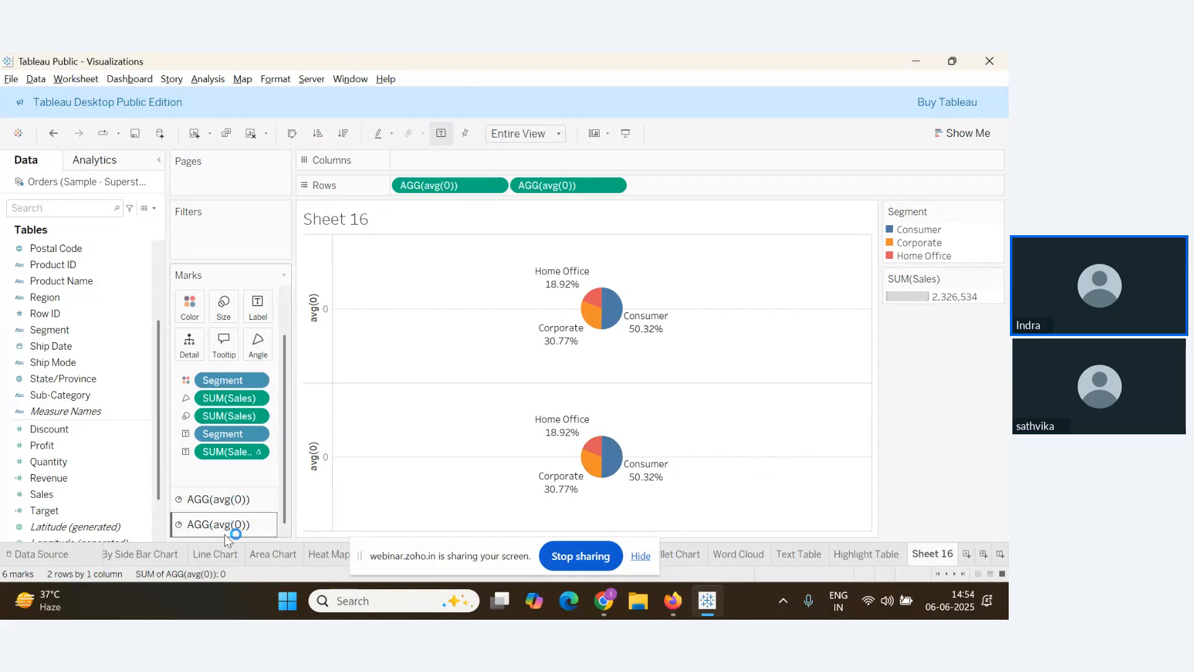
key(alt+Tab)
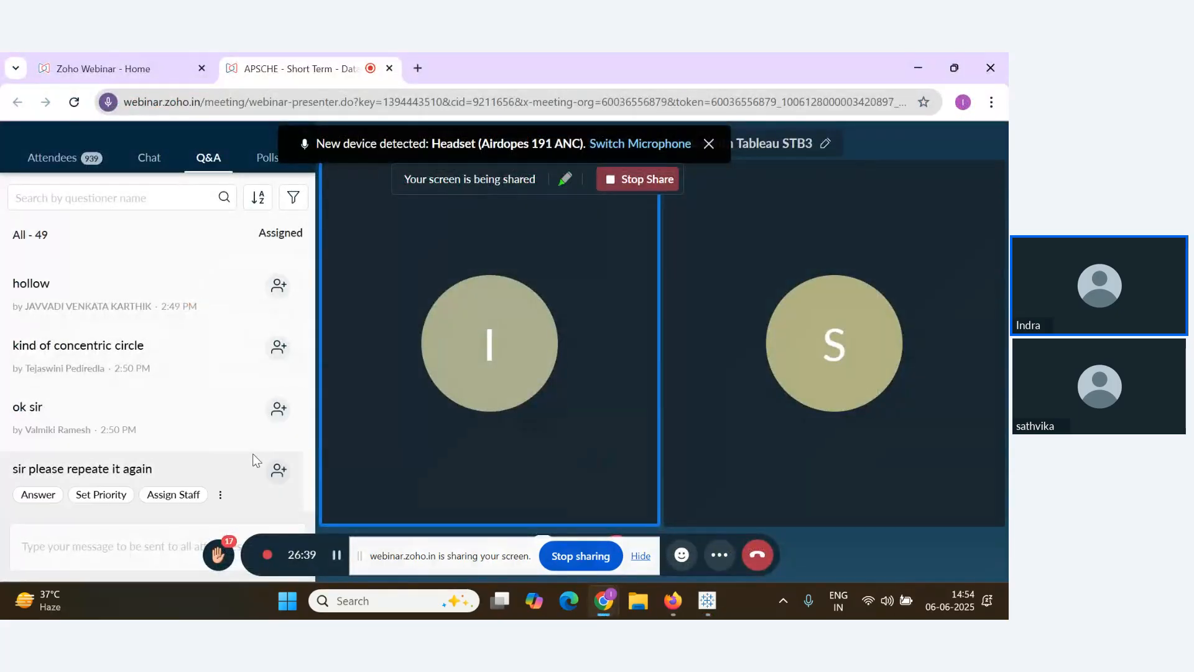
scroll(272, 448, up, 2)
scroll(278, 485, down, 3)
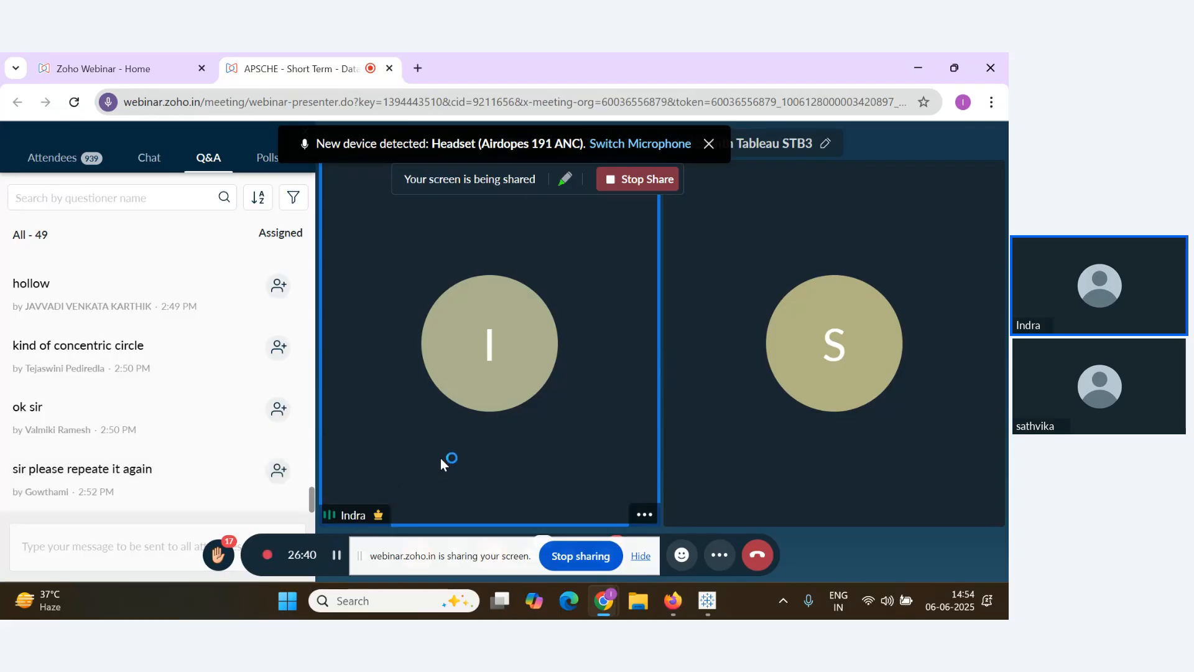
key(alt+Tab)
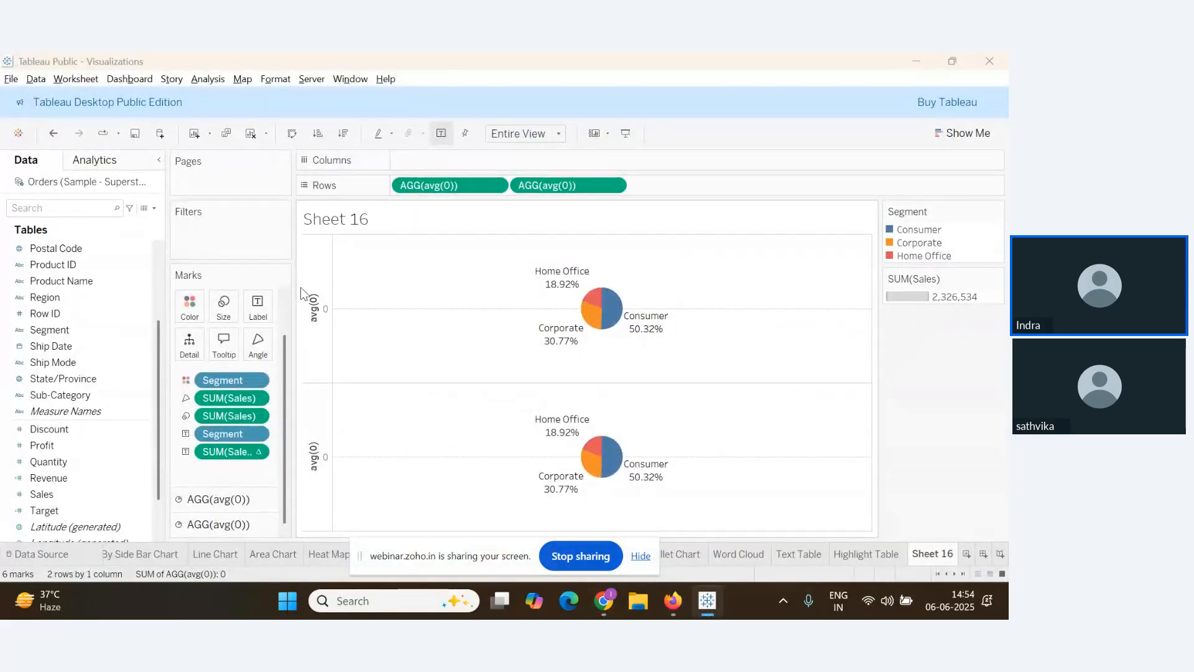
key(alt+Tab)
scroll(217, 478, up, 1)
scroll(217, 479, down, 1)
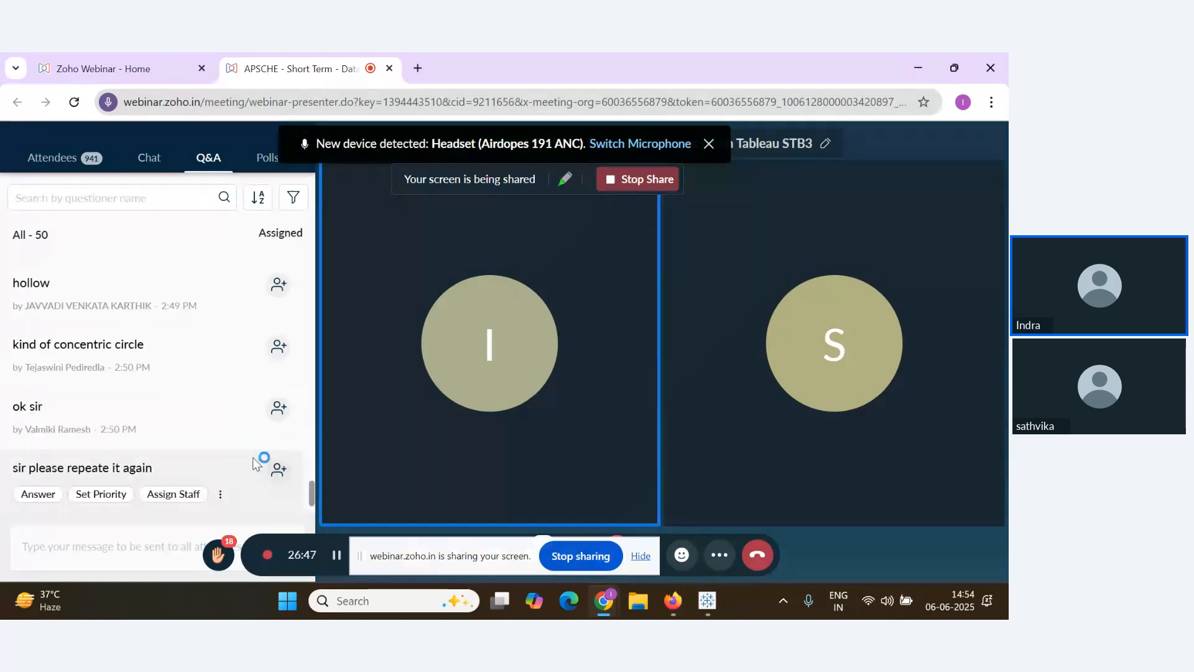
key(alt+Tab)
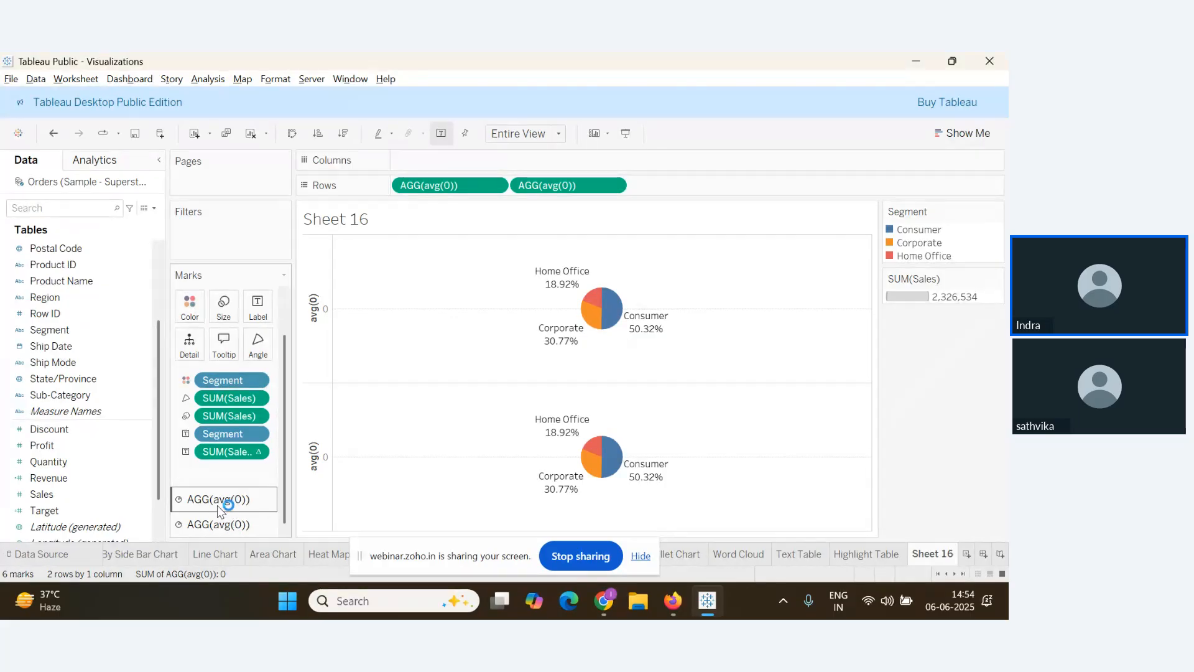
Drag the percent-of-total field off the lower pie's card, accidentally dropping in Measure Values
mouse_move(618, 341)
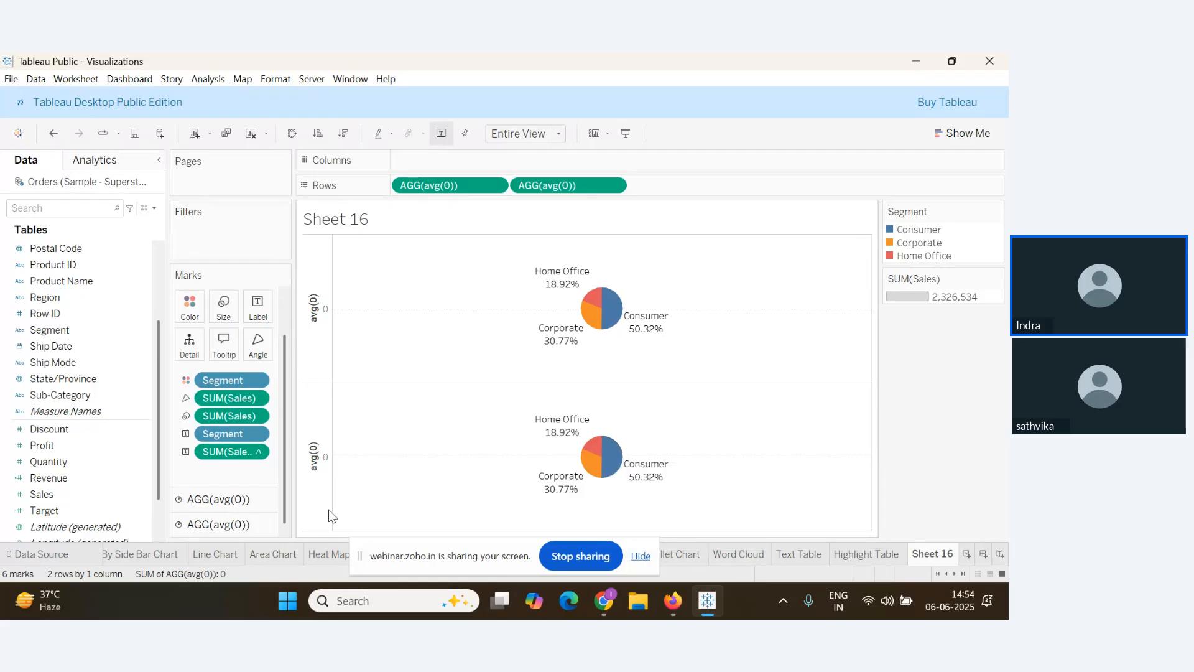
click(230, 503)
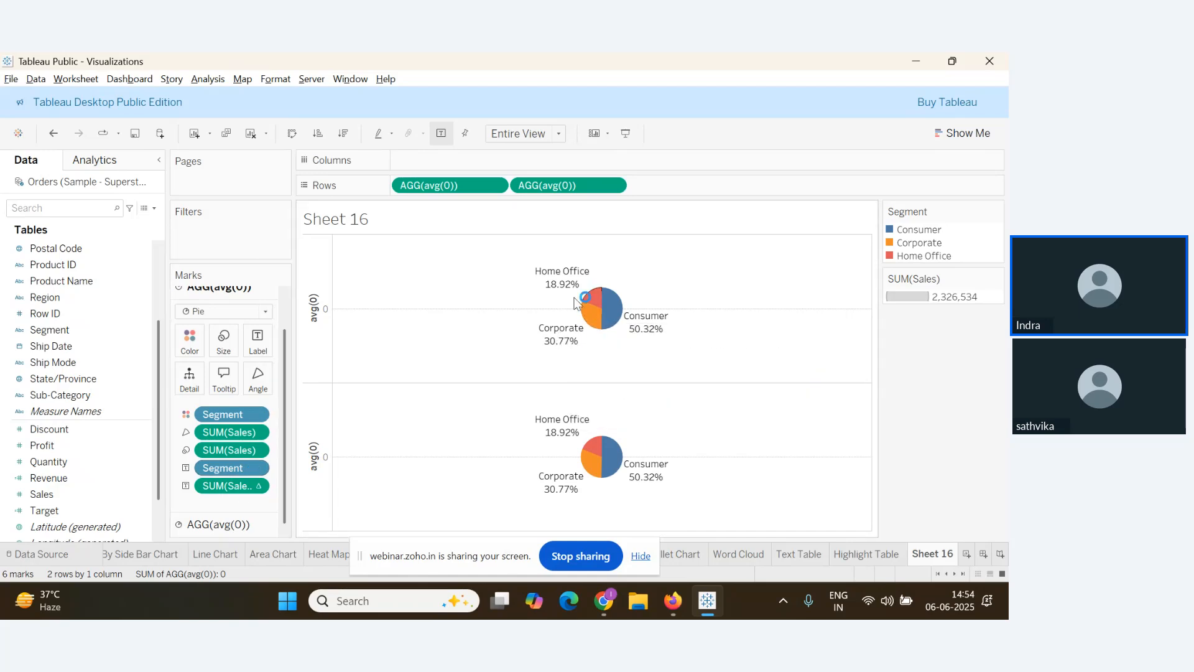
mouse_move(606, 309)
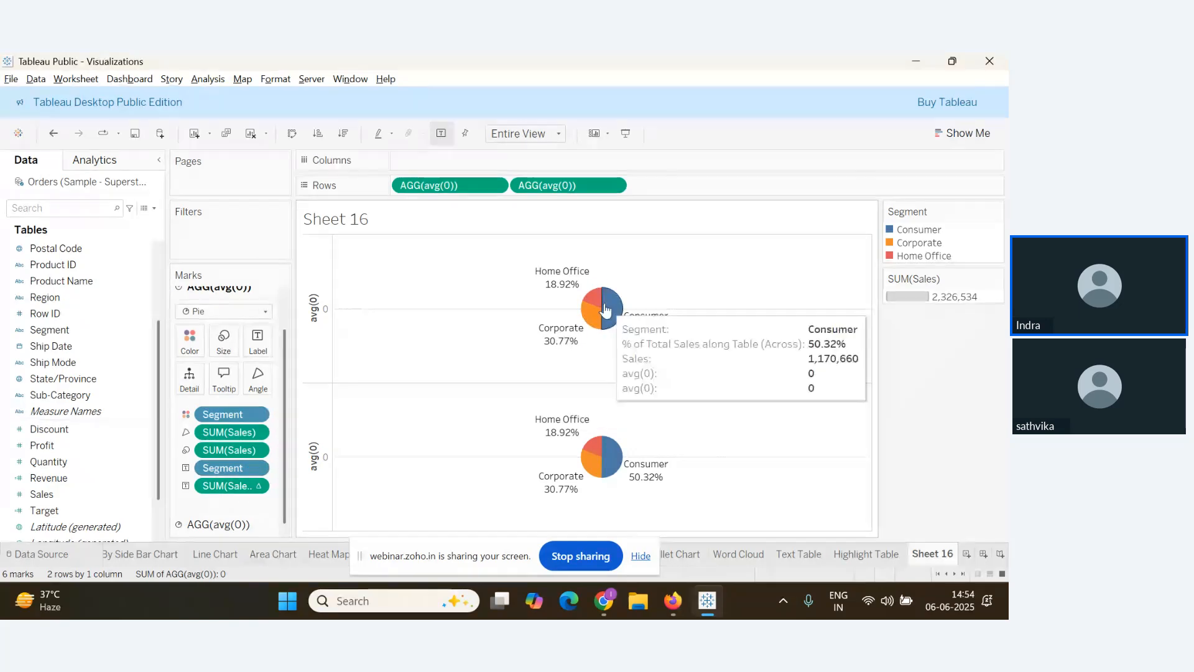
click(225, 532)
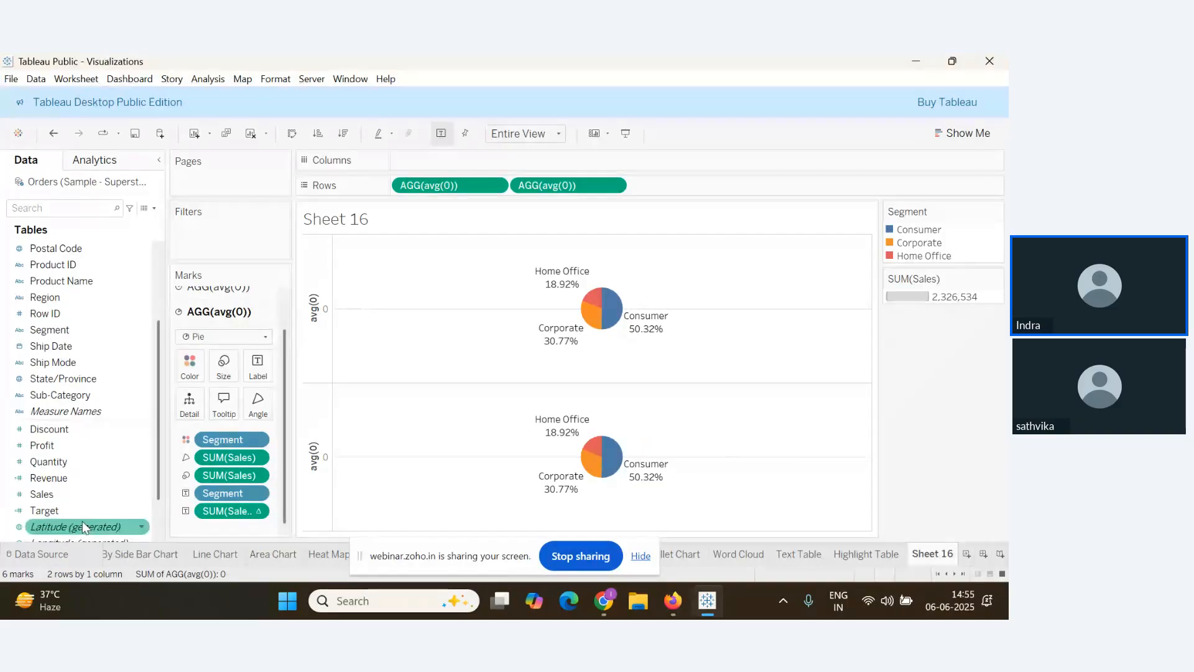
key(alt+Tab)
key(alt+Tab)
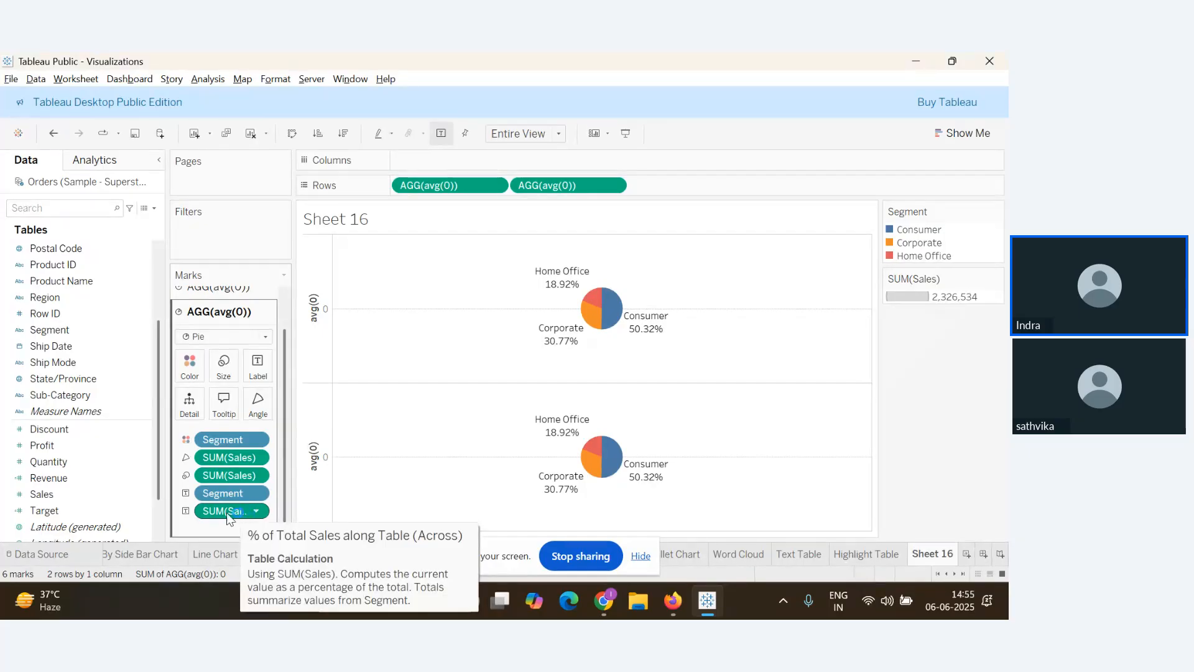
mouse_move(227, 514)
mouse_down()
mouse_move(311, 518)
mouse_move(238, 502)
mouse_up()
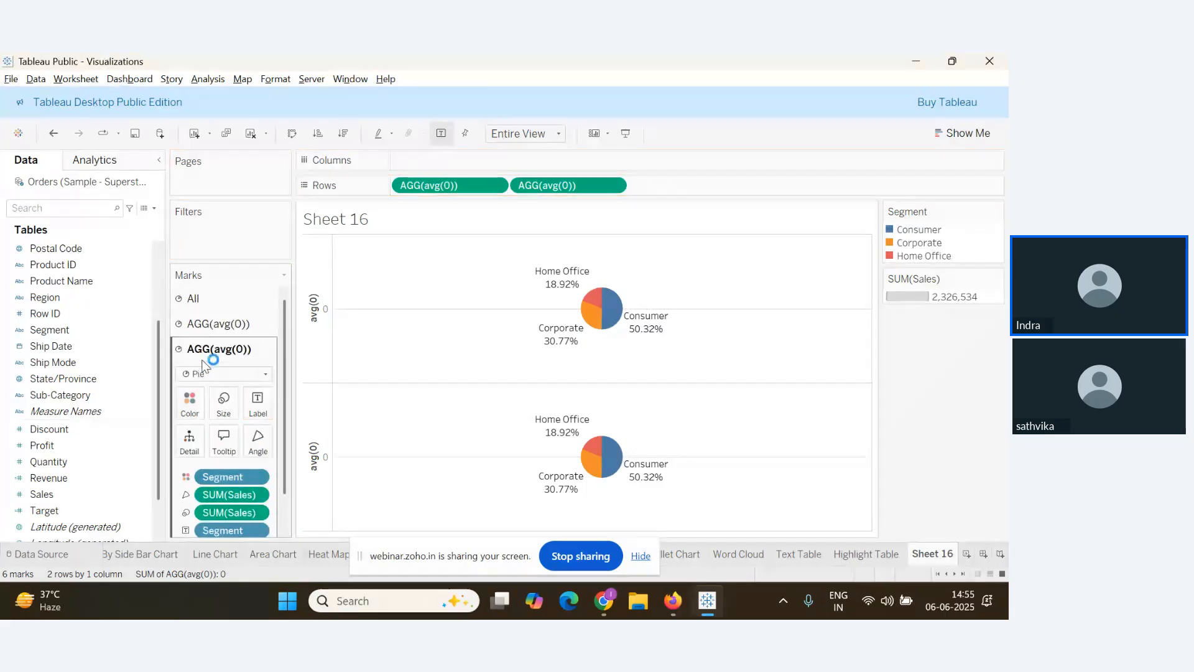
scroll(233, 386, down, 2)
Undo the Measure Values drop and remove the label, size and Segment colour pills from the lower pie
drag(244, 512, 316, 508)
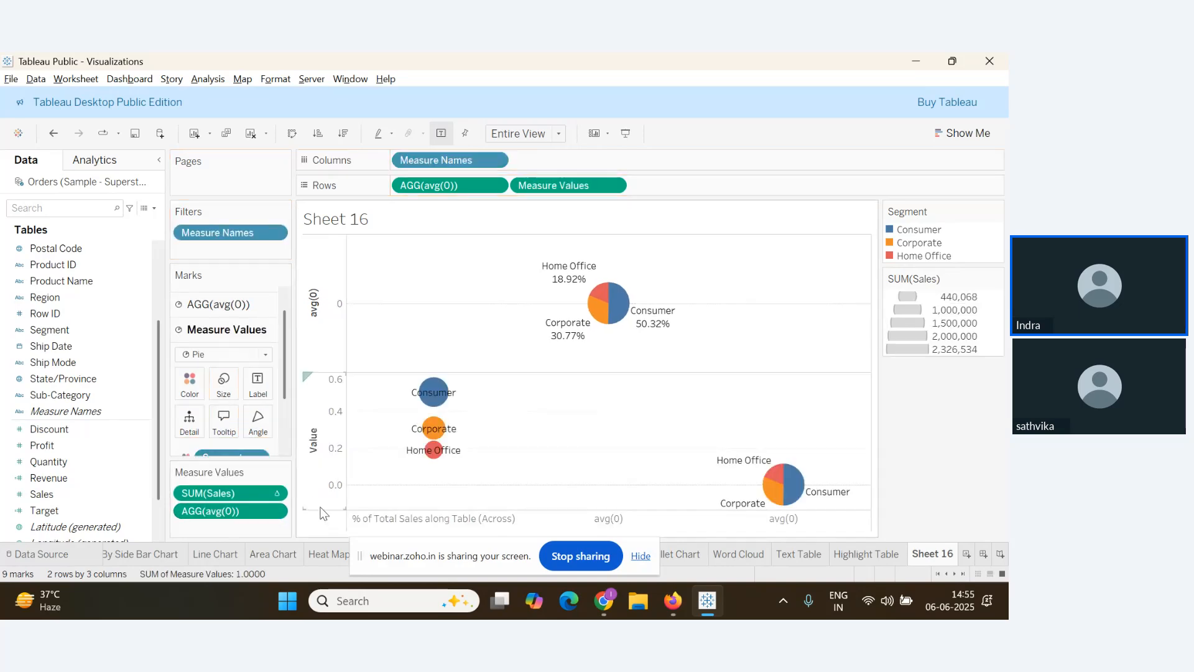
key(ctrl+z)
mouse_move(241, 535)
mouse_down()
mouse_move(246, 550)
mouse_move(245, 527)
mouse_up()
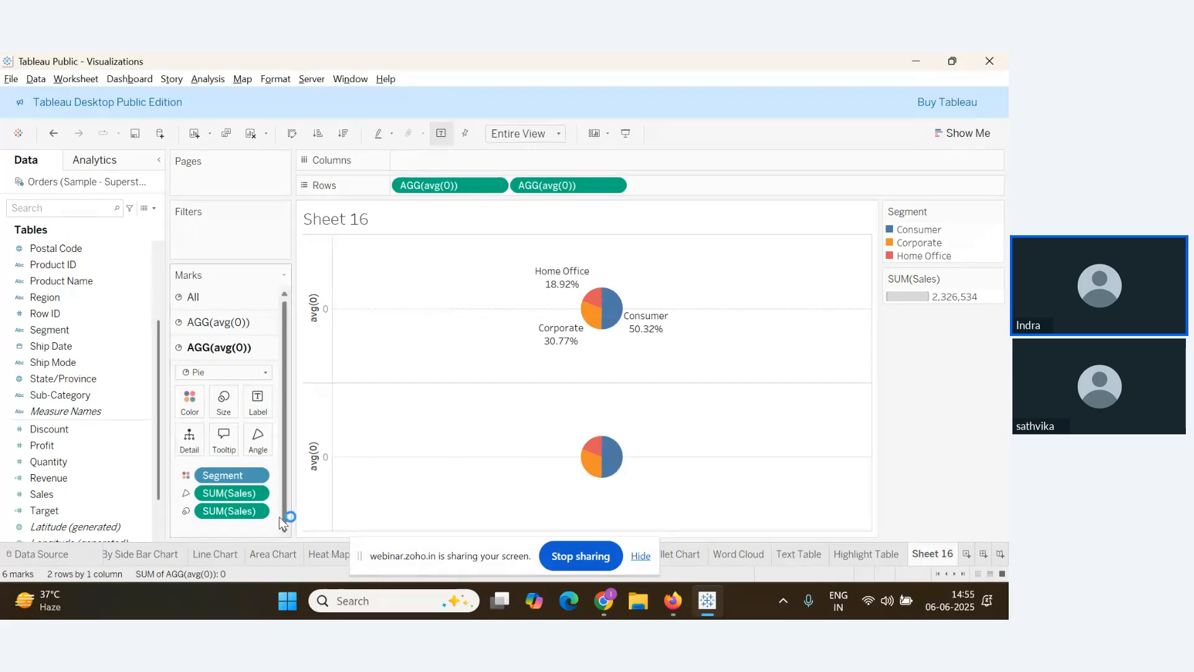
drag(230, 511, 260, 577)
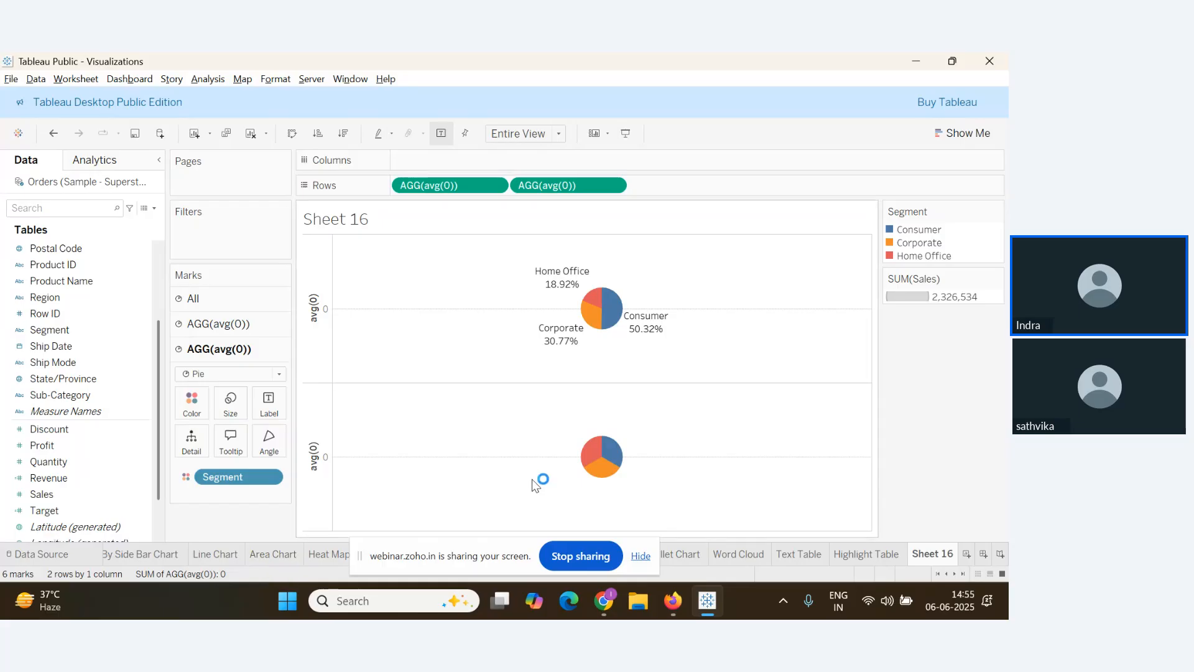
drag(247, 488, 249, 570)
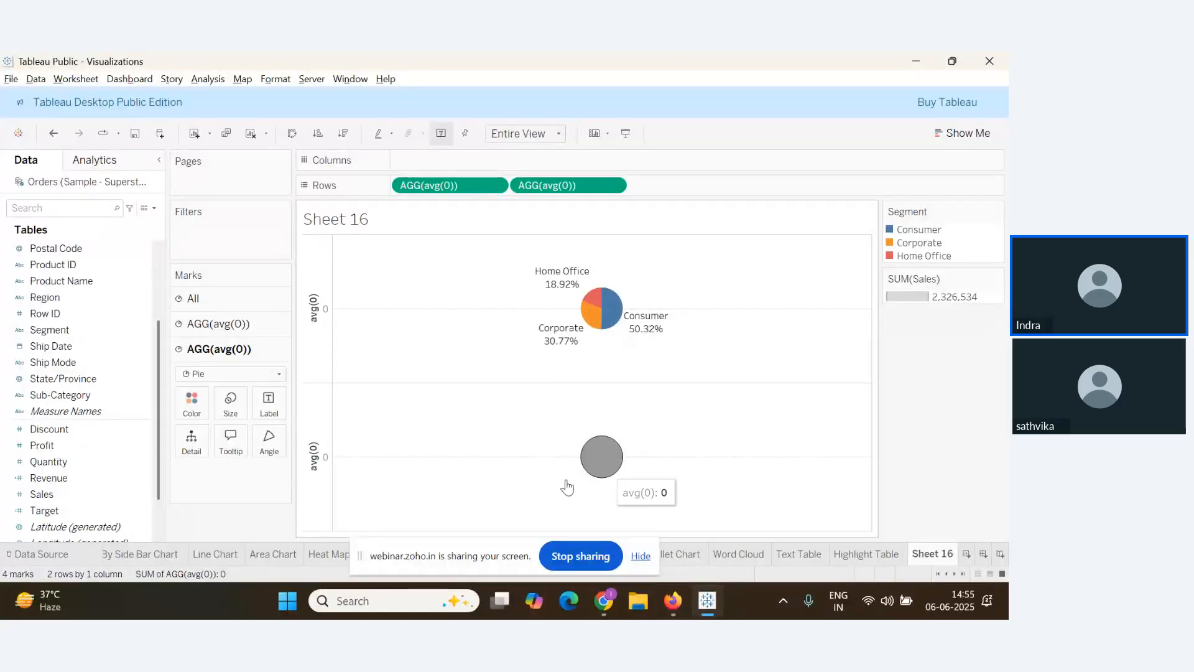
Check the webinar window for new questions and return to Sheet 16
key(alt+Tab)
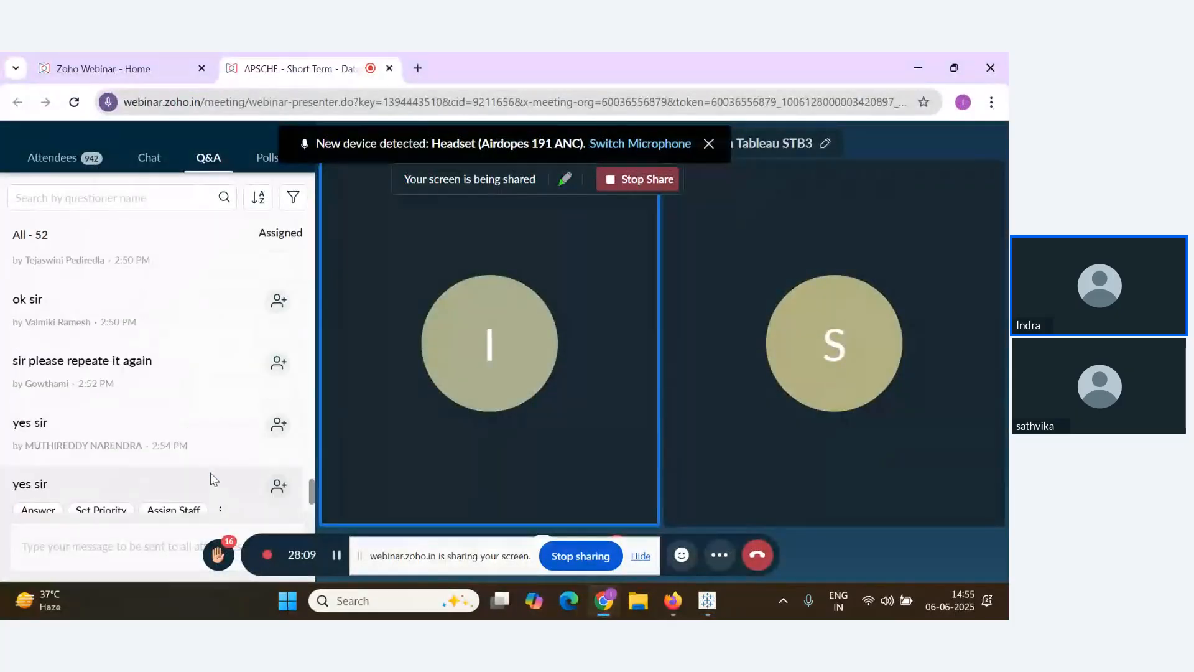
scroll(210, 472, down, 1)
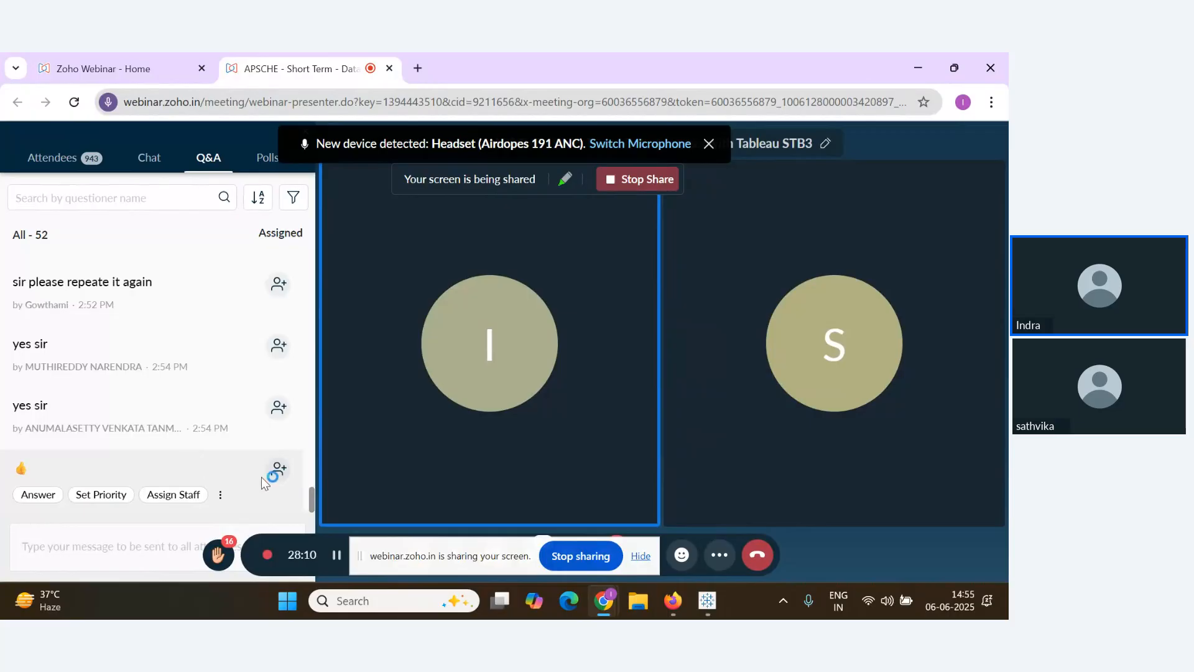
key(alt+Tab)
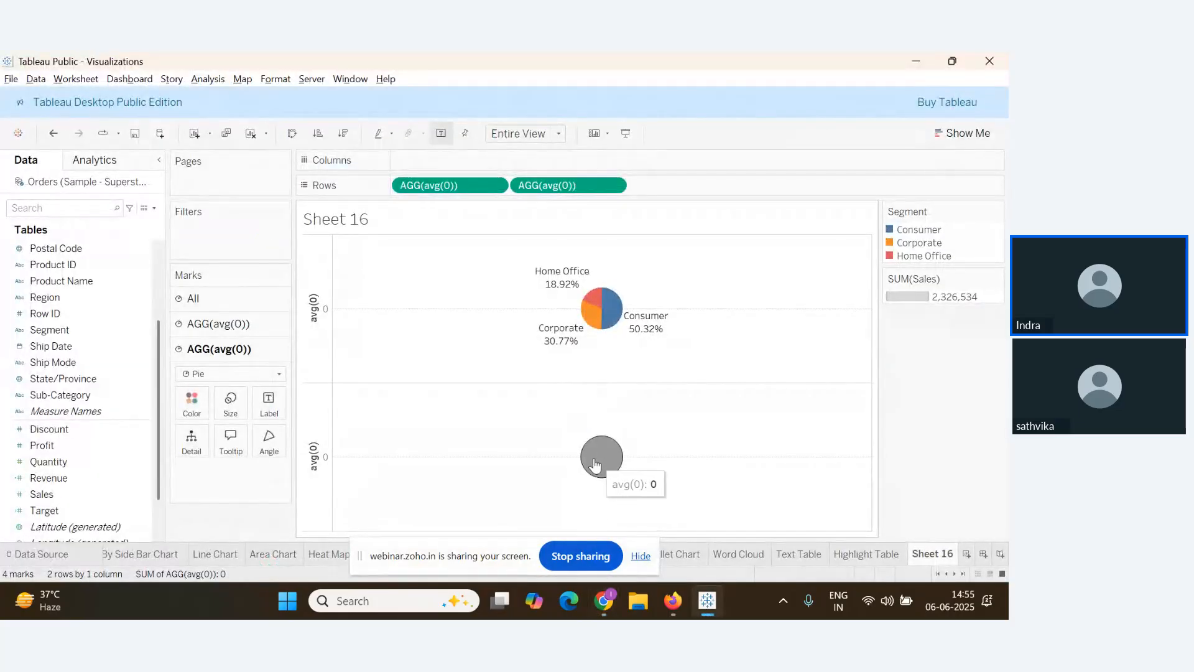
key(alt+Tab)
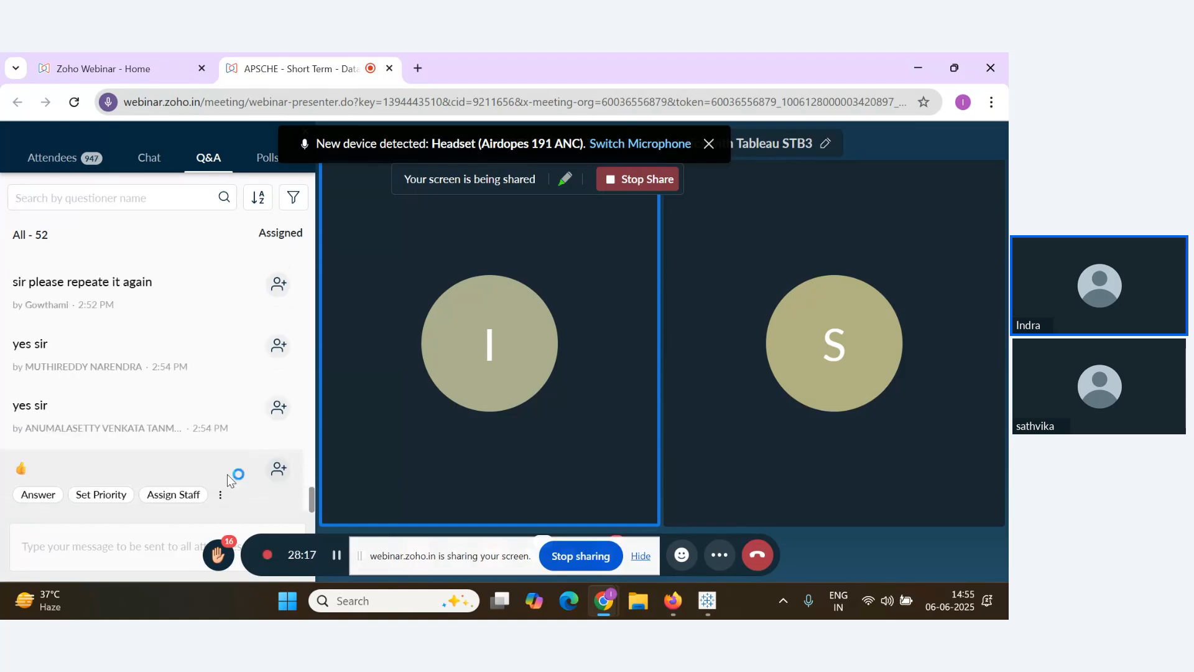
key(alt+Tab)
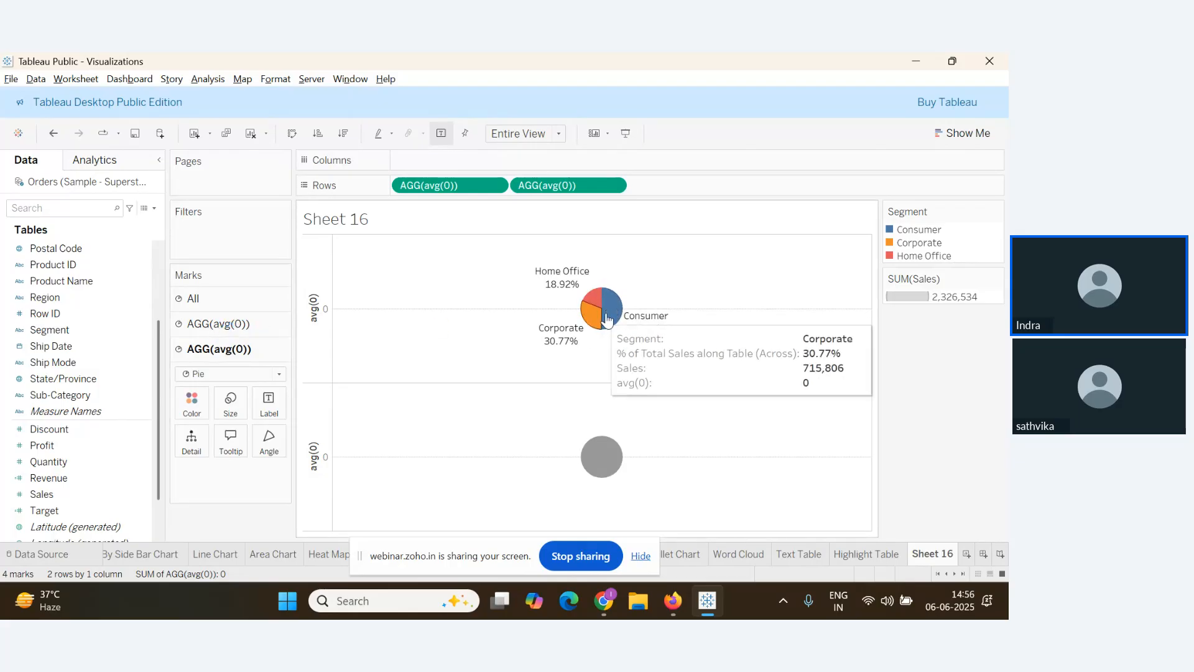
Enlarge the upper Segment pie with the first AGG(avg(0)) card's Size slider
click(214, 328)
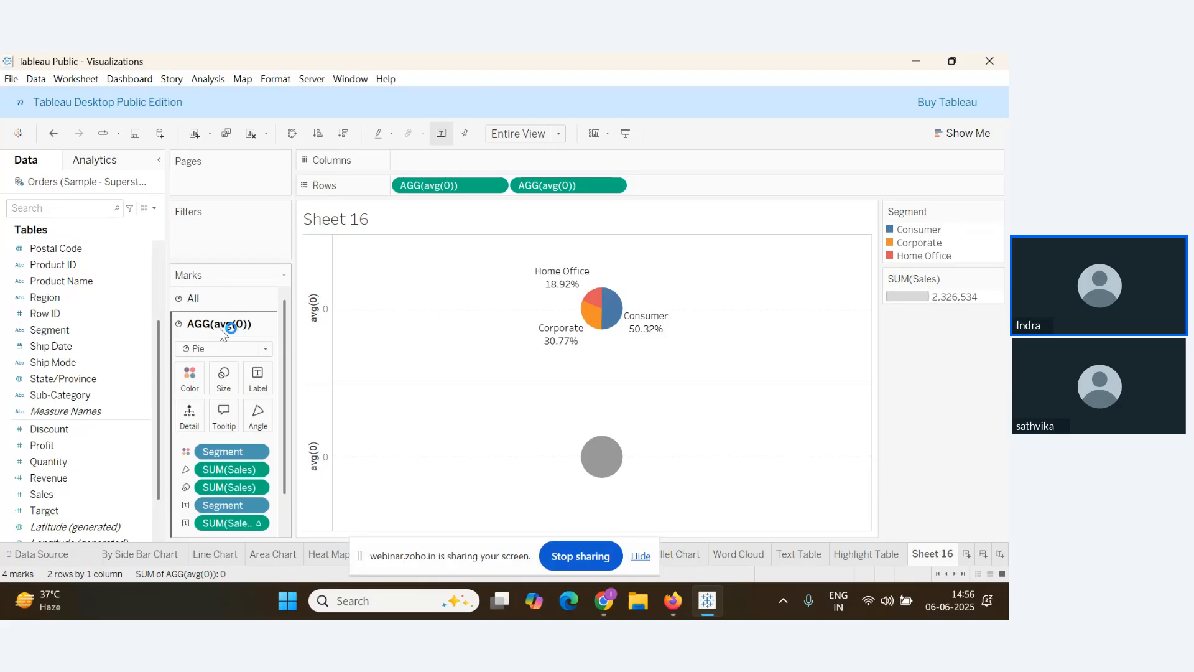
click(226, 384)
drag(242, 413, 271, 423)
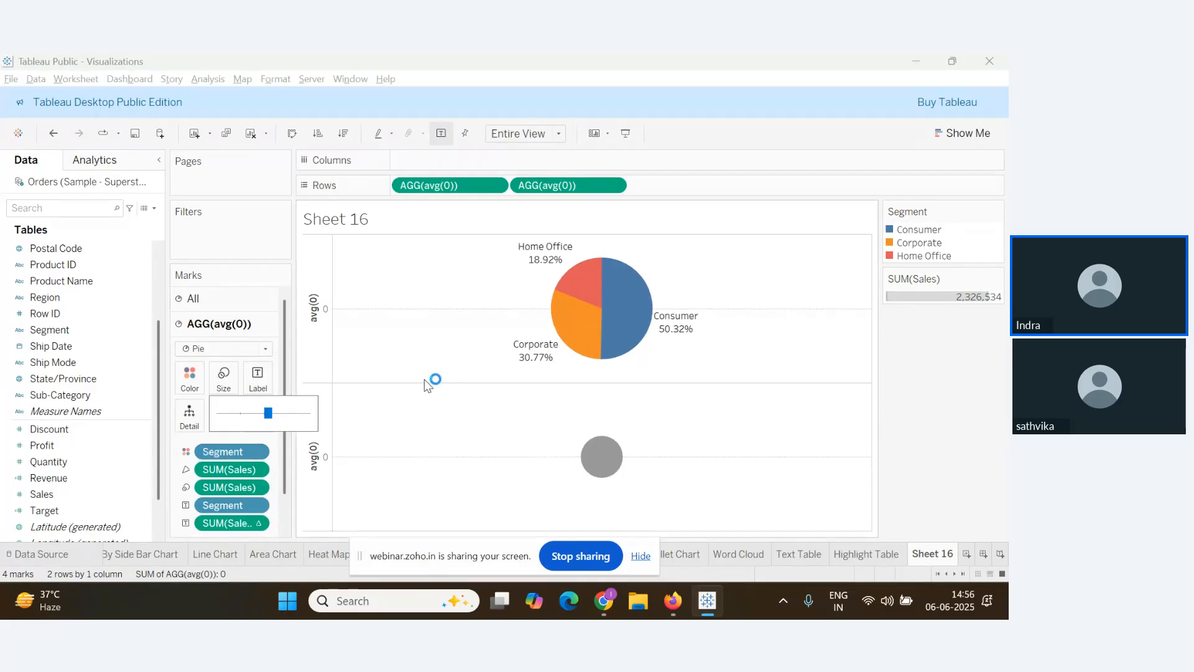
mouse_move(627, 336)
Scroll the webinar questions, then select the lower grey circle's AGG(avg(0)) Marks card
key(alt+Tab)
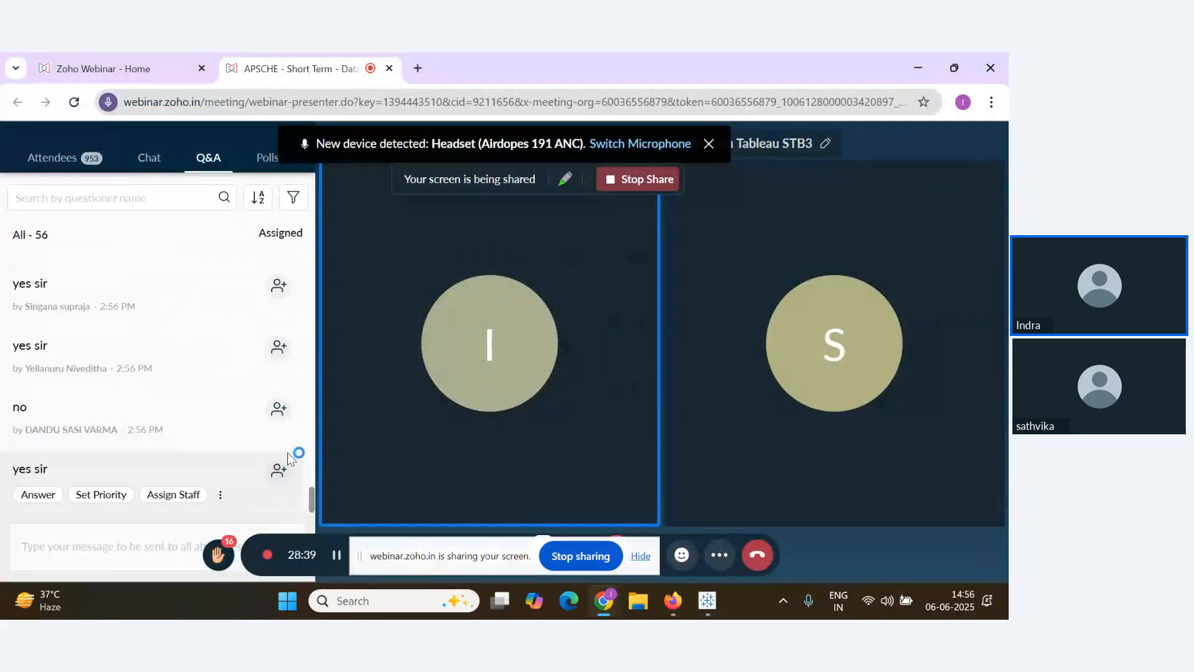
scroll(173, 454, down, 1)
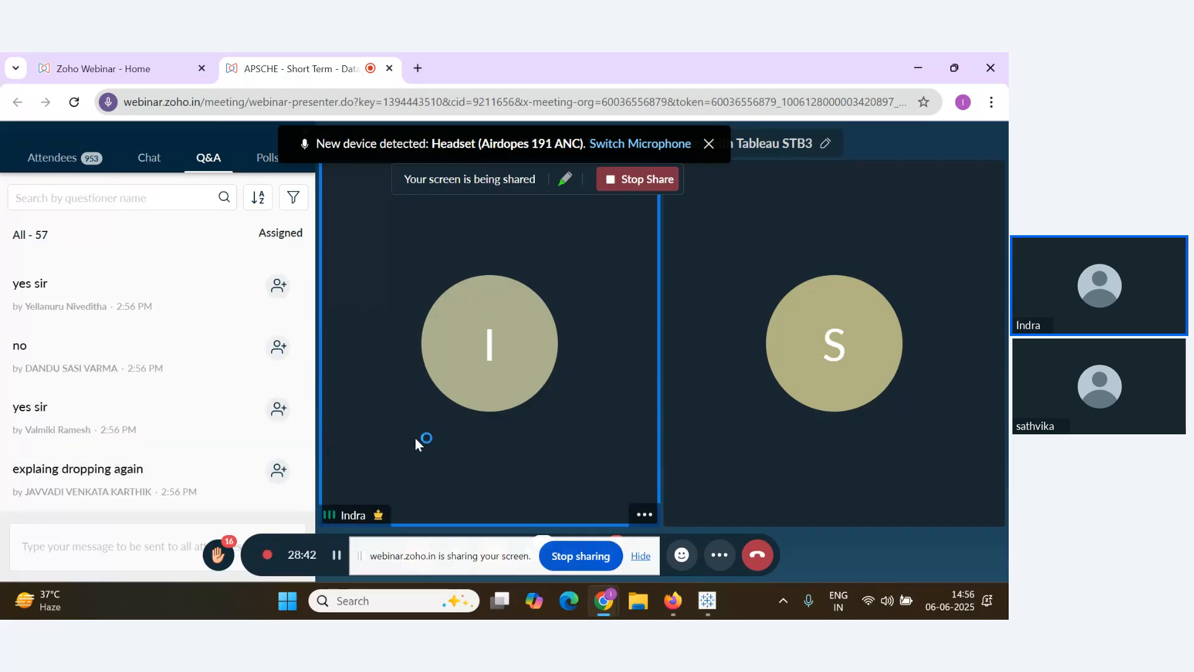
key(alt+Tab)
key(alt+Tab)
key(alt+Tab)
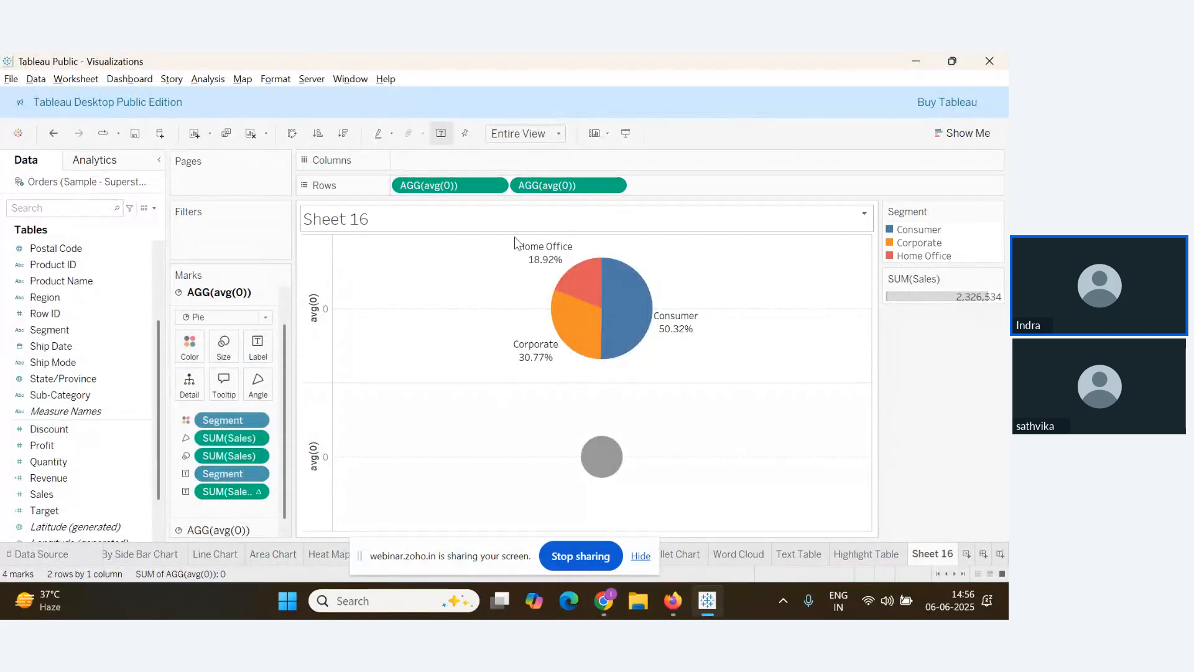
scroll(226, 464, down, 2)
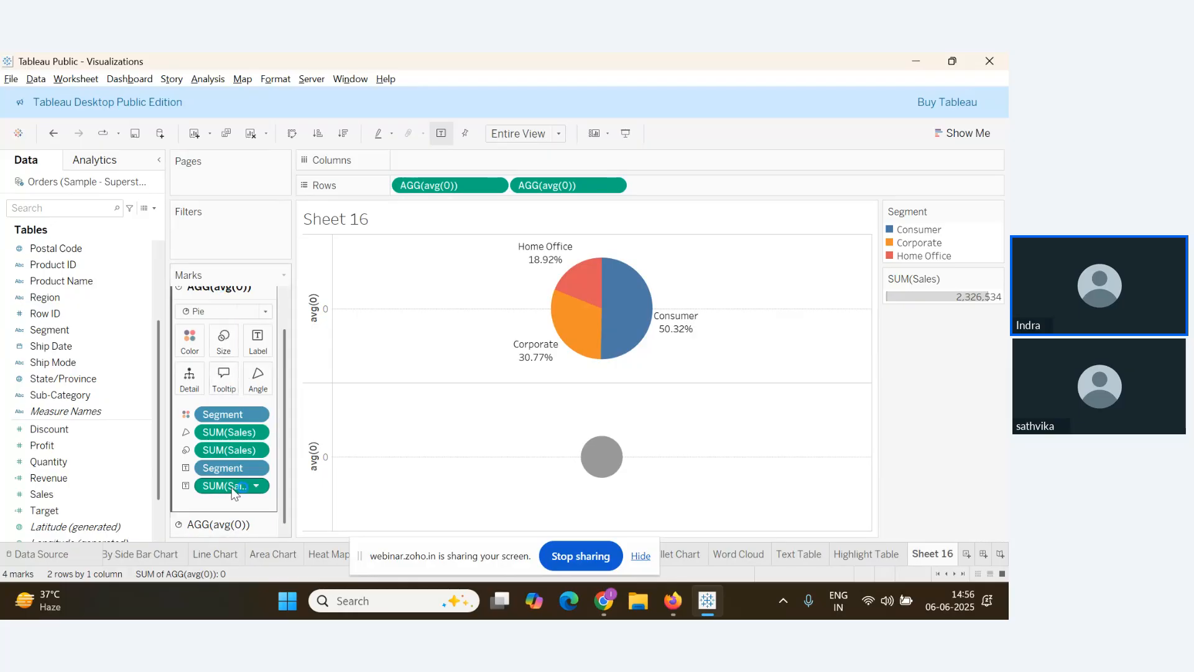
click(196, 529)
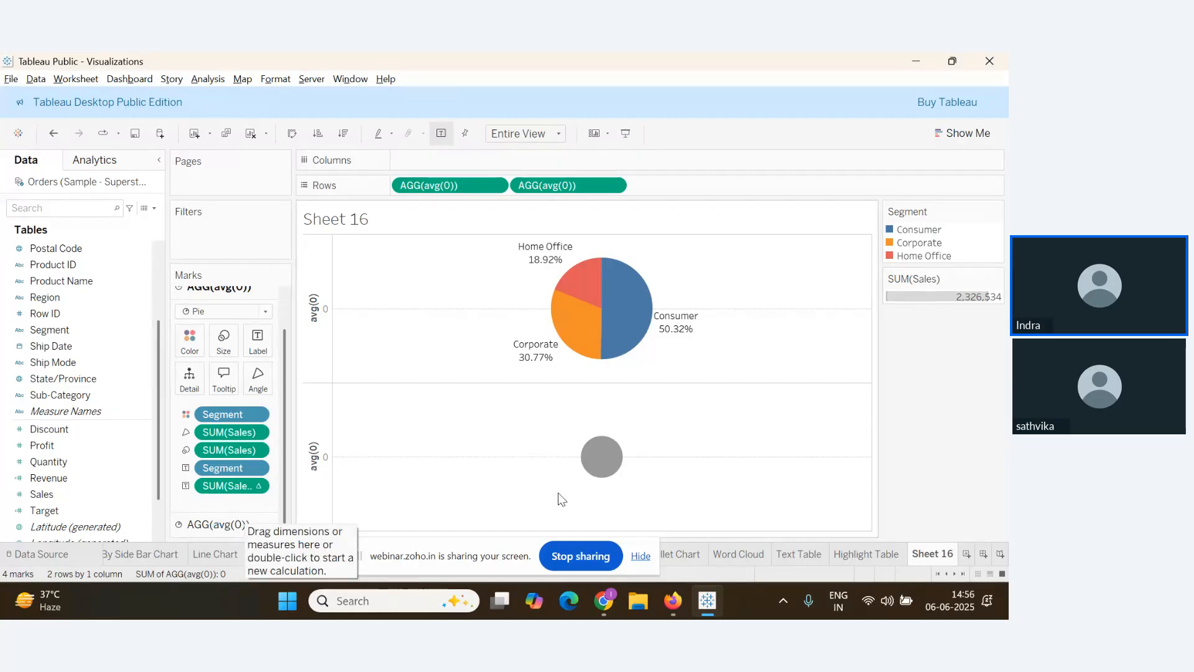
mouse_move(604, 474)
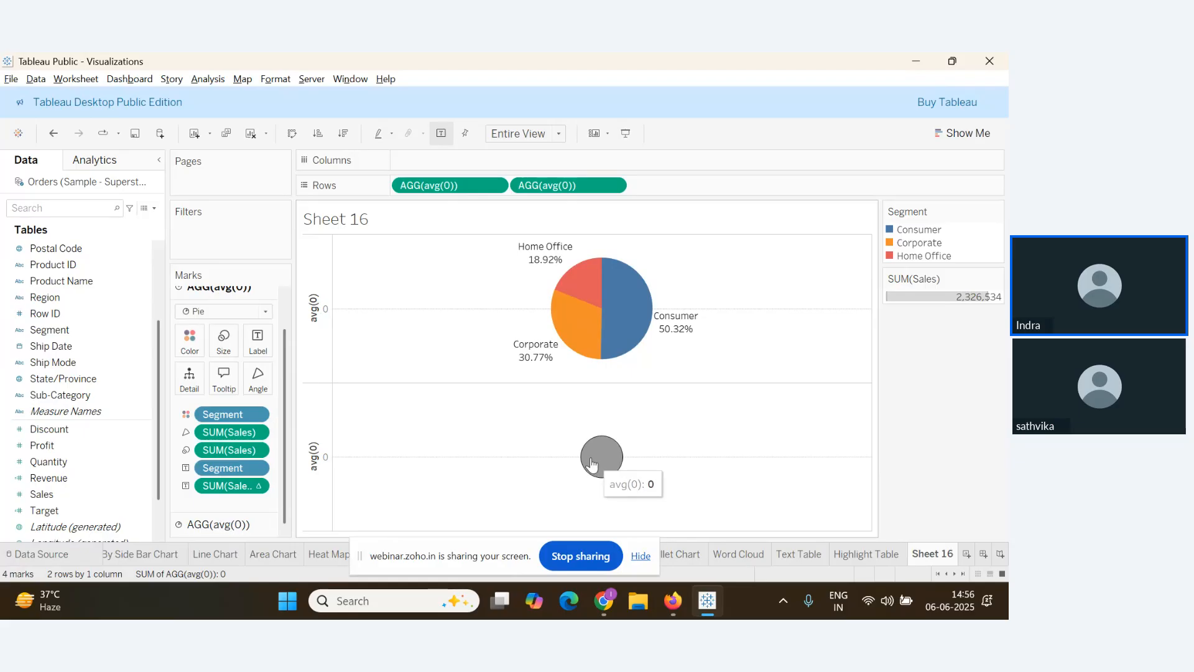
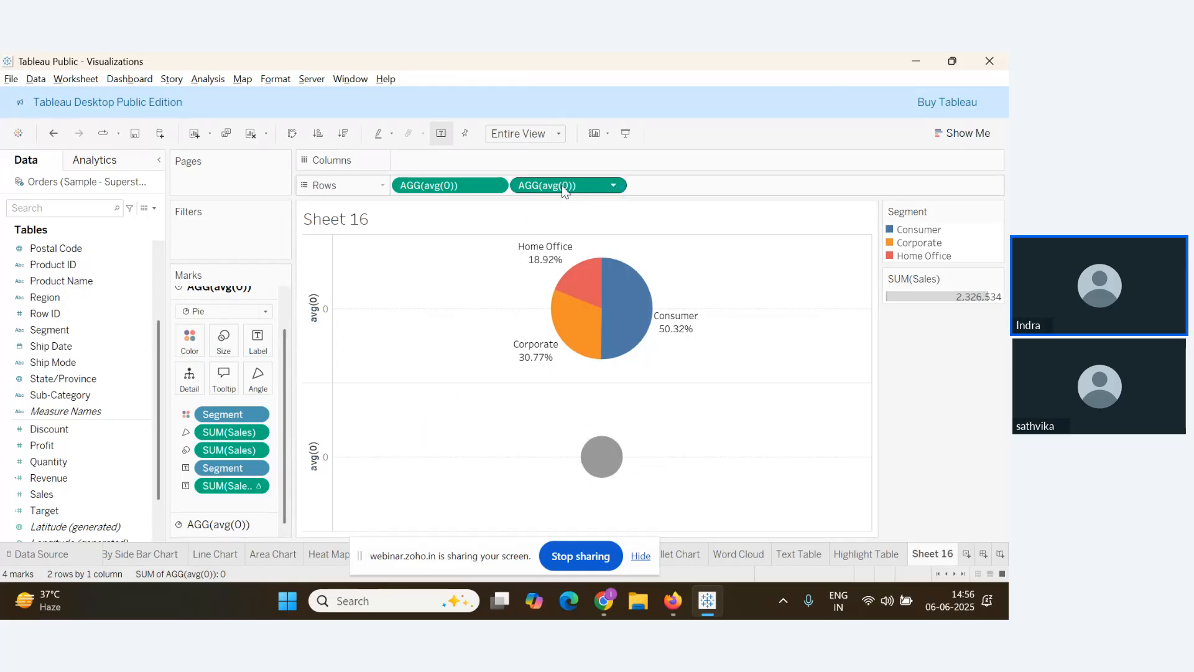
Set the second AGG(avg(0)) pill to Dual Axis so a grey circle overlays the Segment pie
click(614, 185)
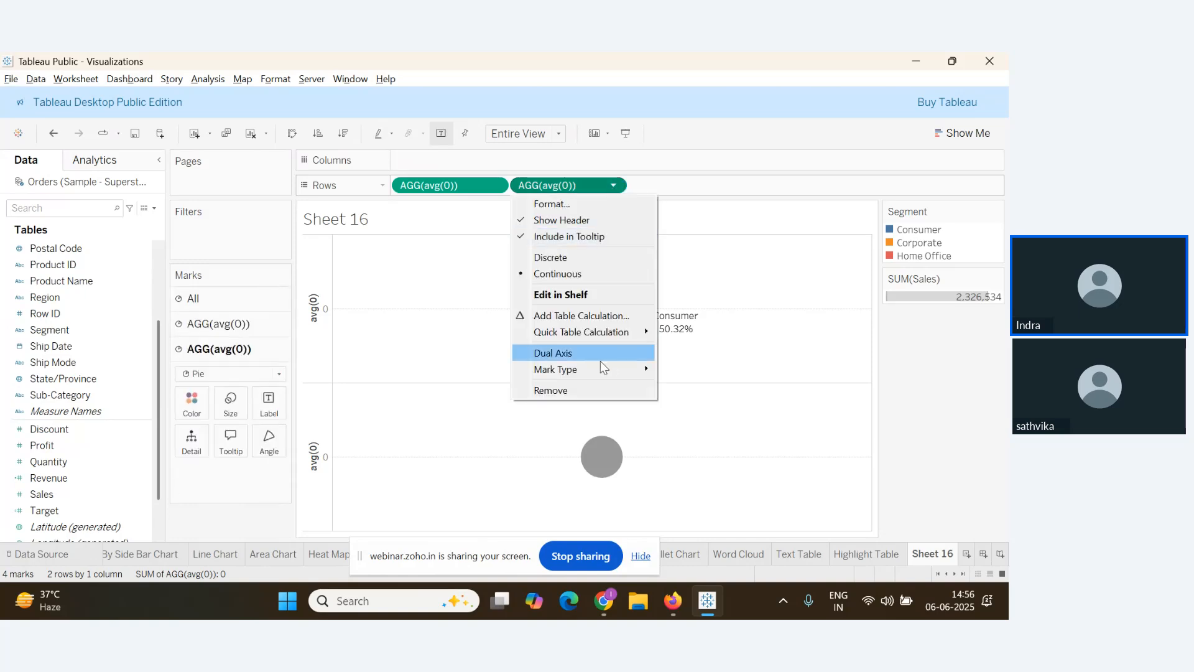
click(579, 354)
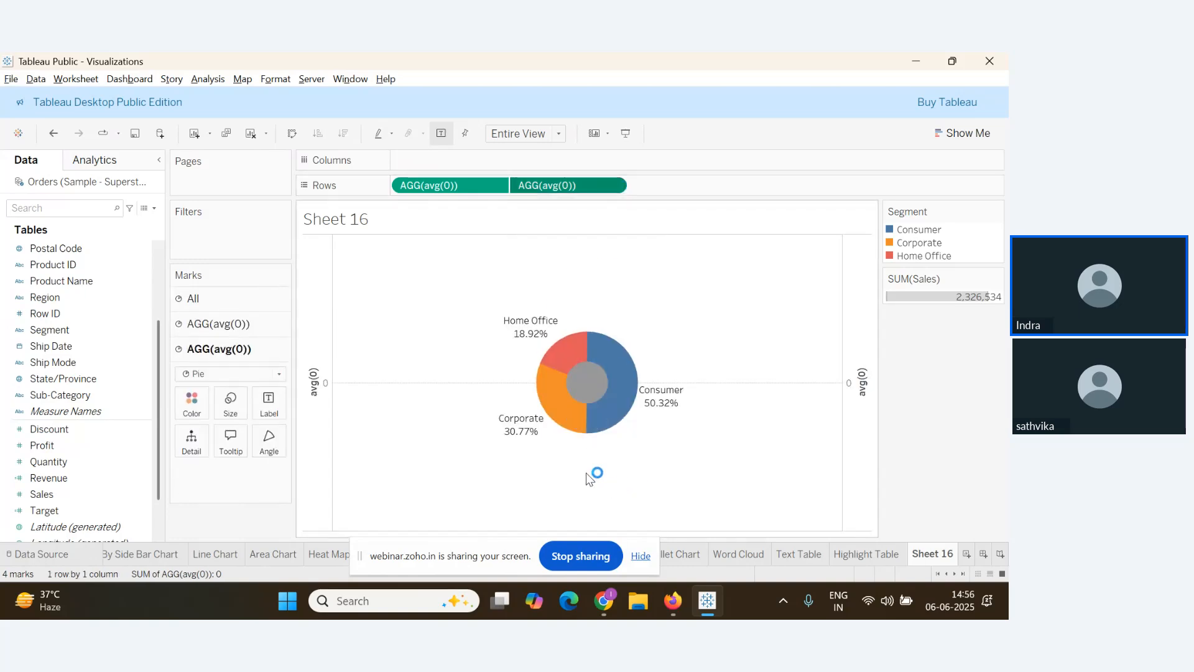
mouse_move(609, 372)
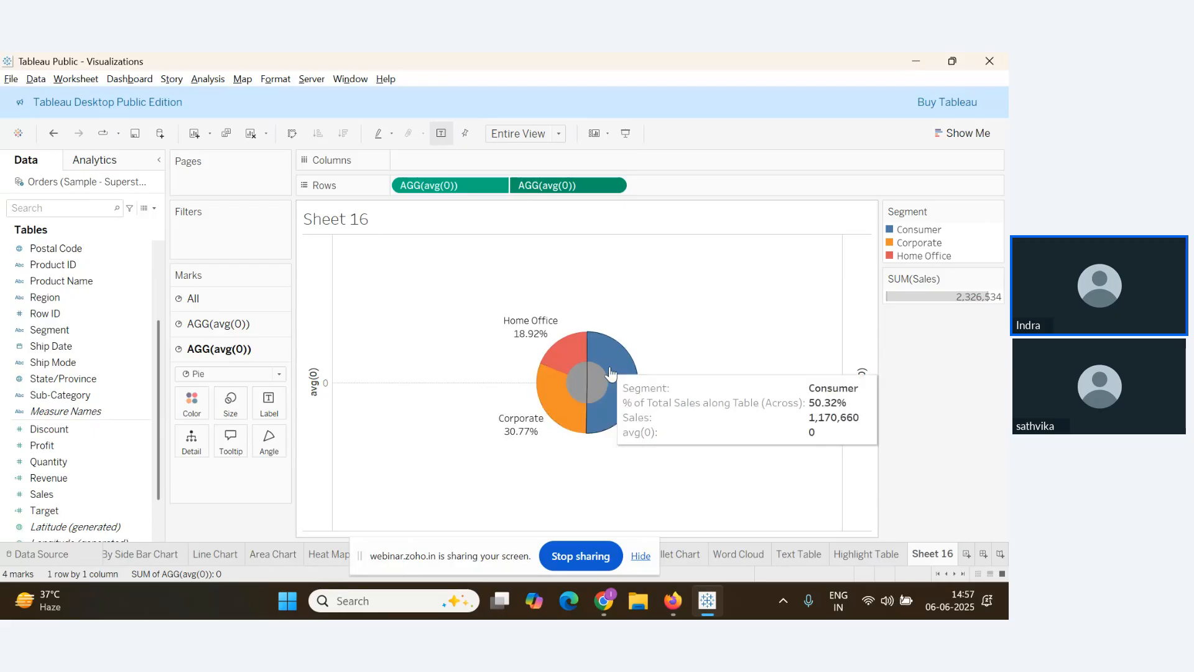
key(alt+Tab)
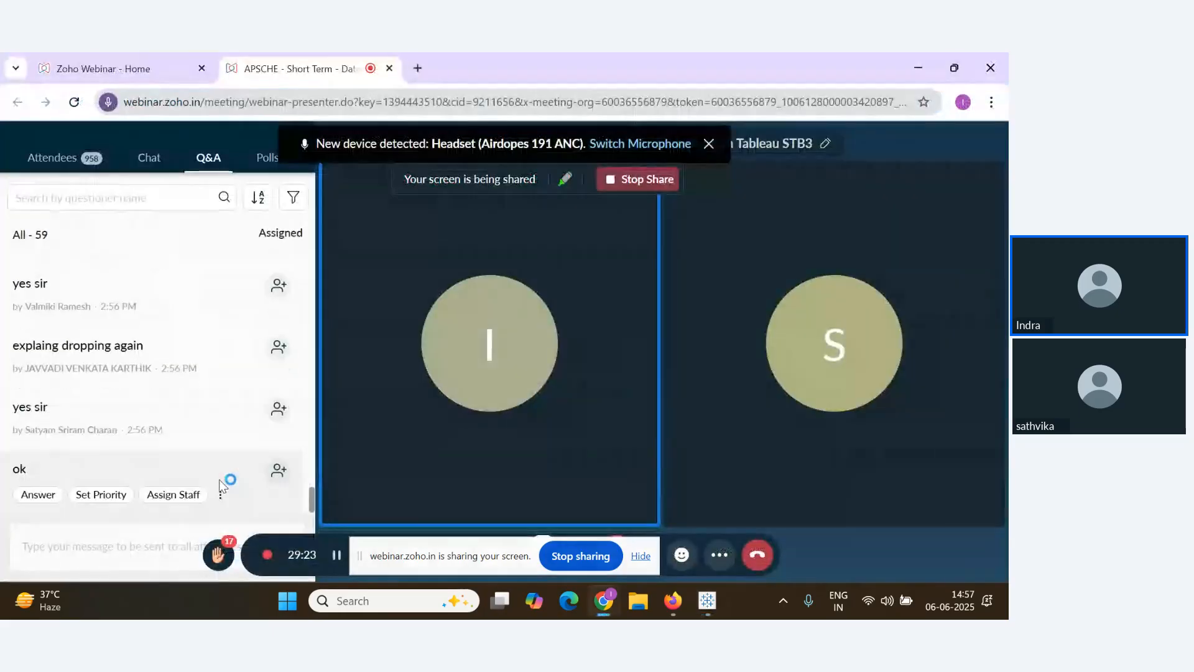
key(alt+Tab)
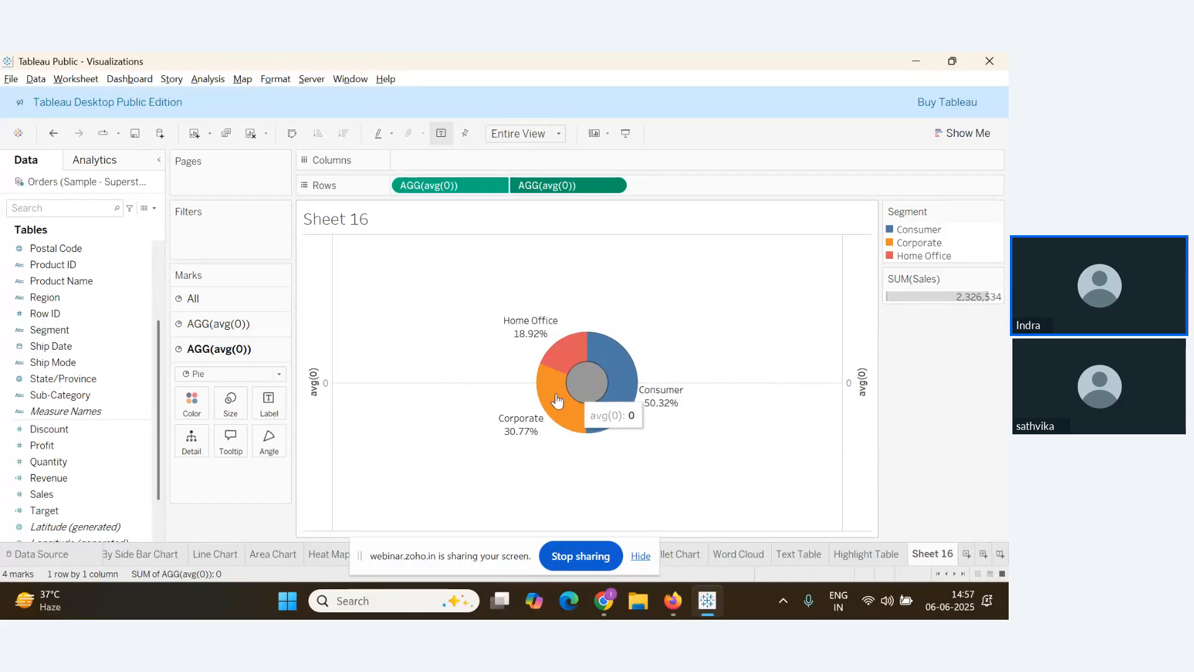
Colour the inner circle white so the Segment chart becomes a donut
click(187, 405)
click(211, 203)
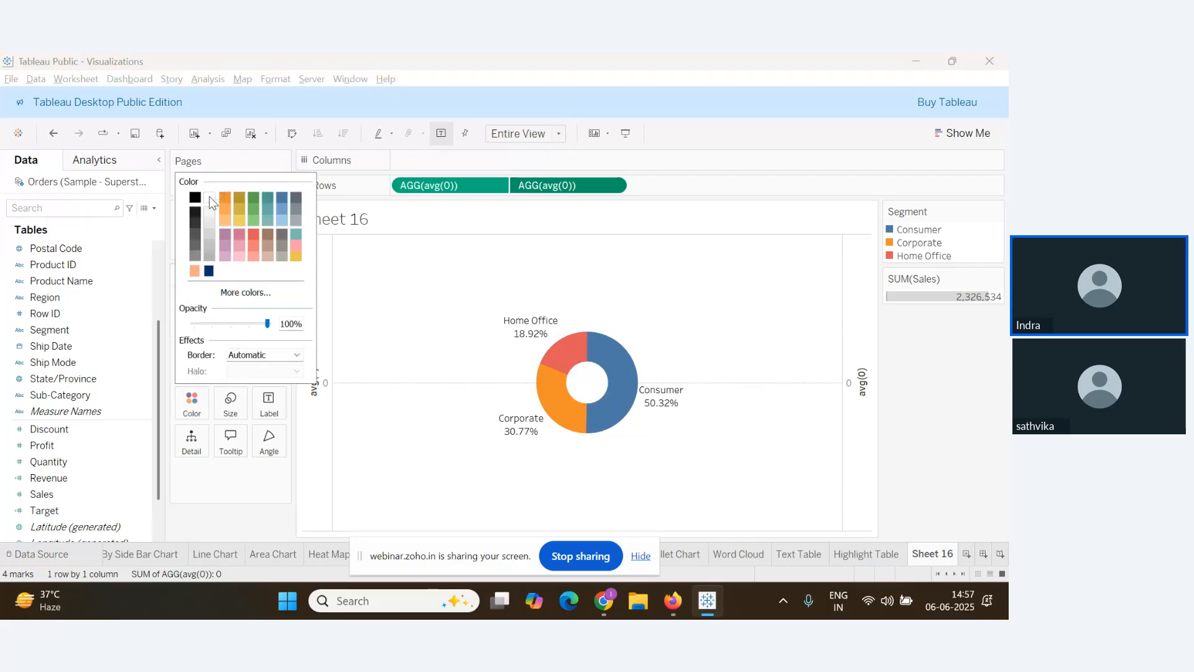
click(684, 467)
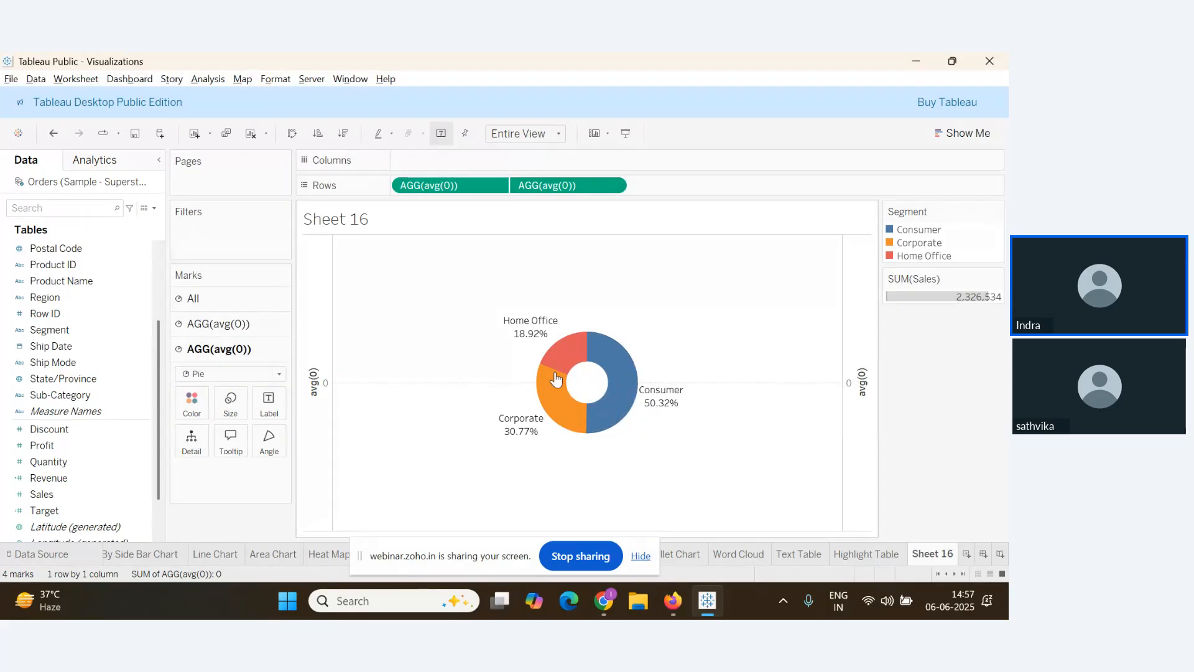
Scroll through the webinar questions and return to the Tableau workbook
key(alt+Tab)
scroll(218, 422, up, 3)
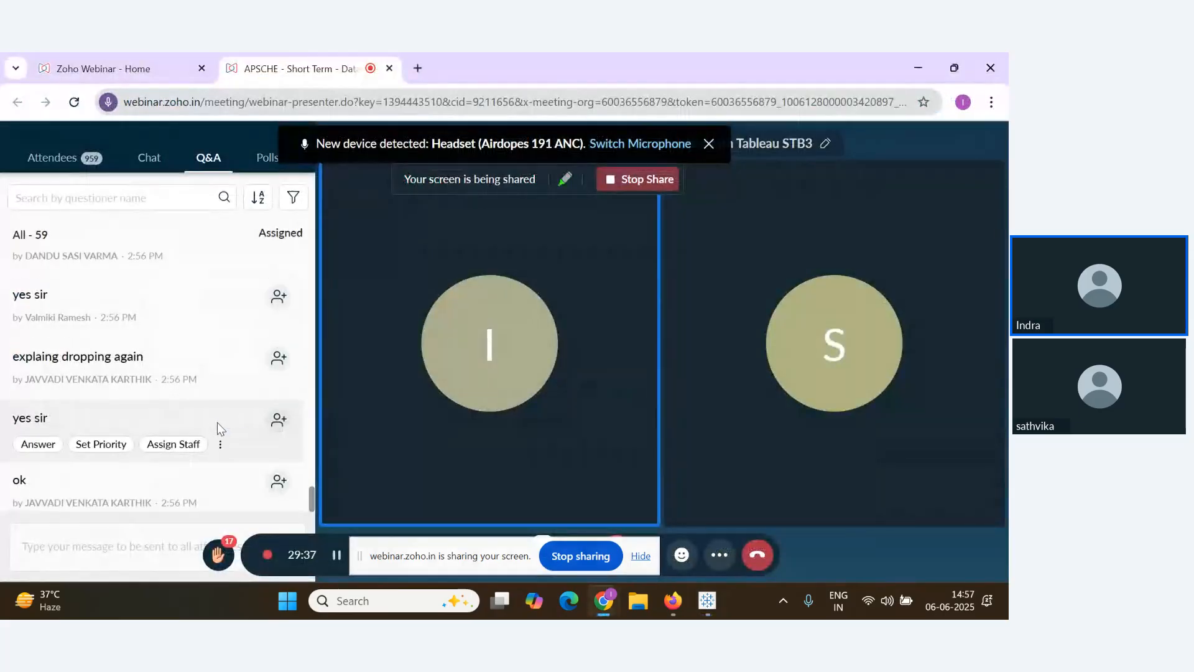
scroll(210, 433, down, 3)
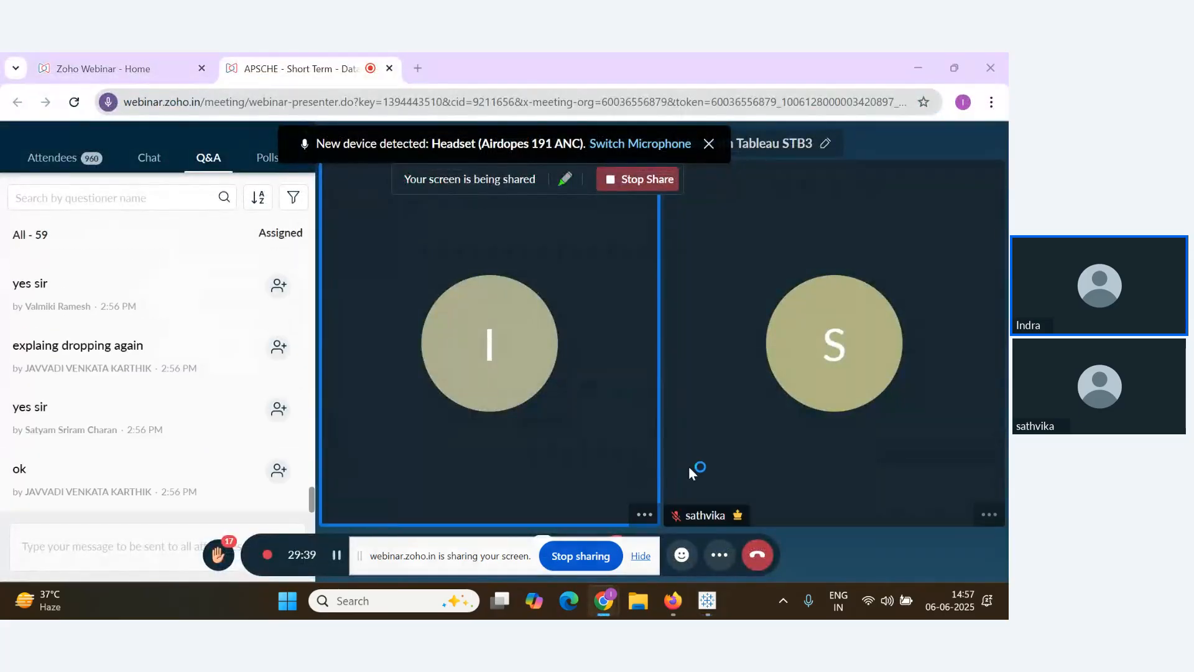
key(alt+Tab)
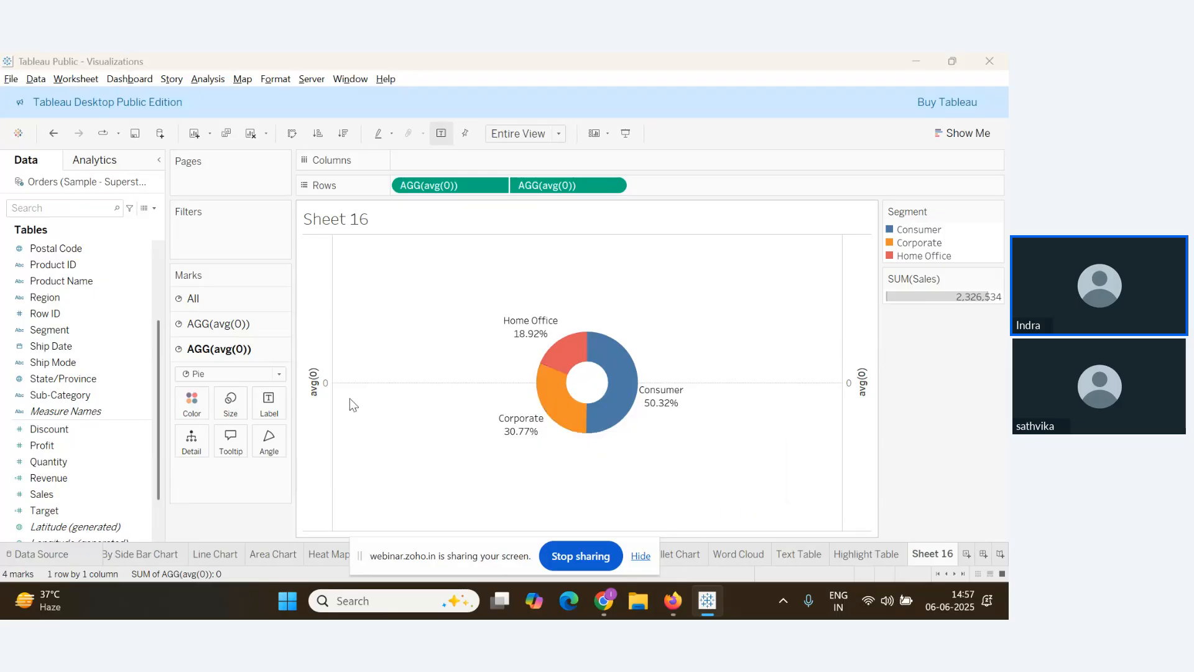
key(alt+Tab)
key(alt+Tab)
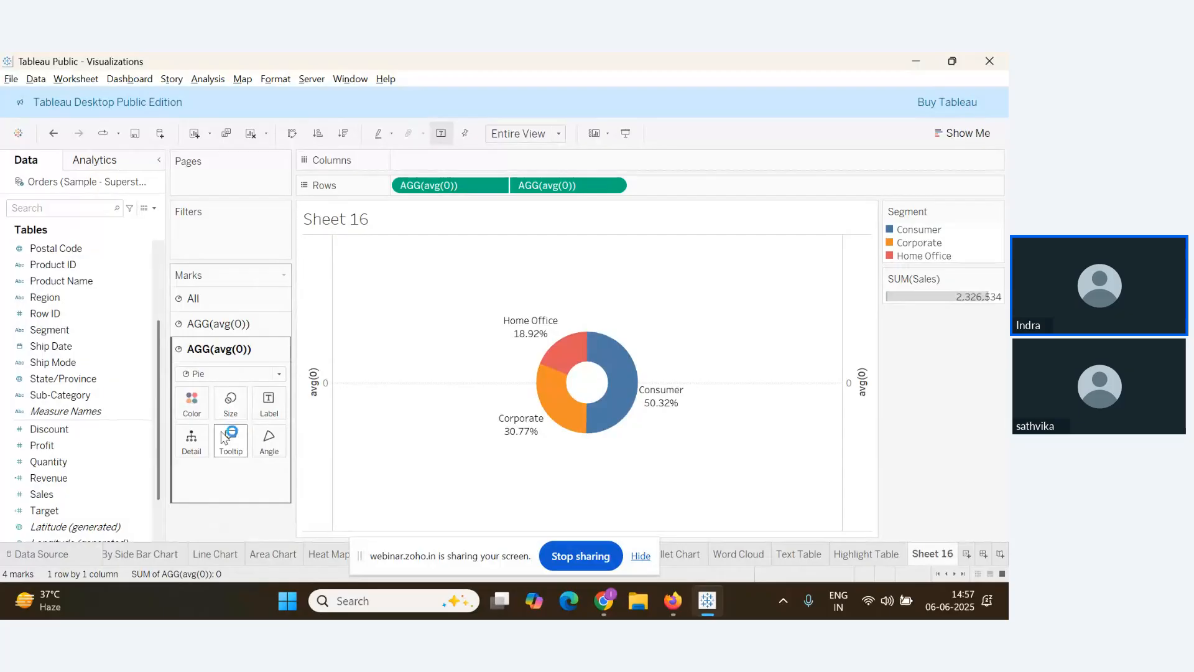
Add total Sales to the inner circle and format it as a custom number in millions (M)
click(63, 479)
drag(62, 494, 270, 405)
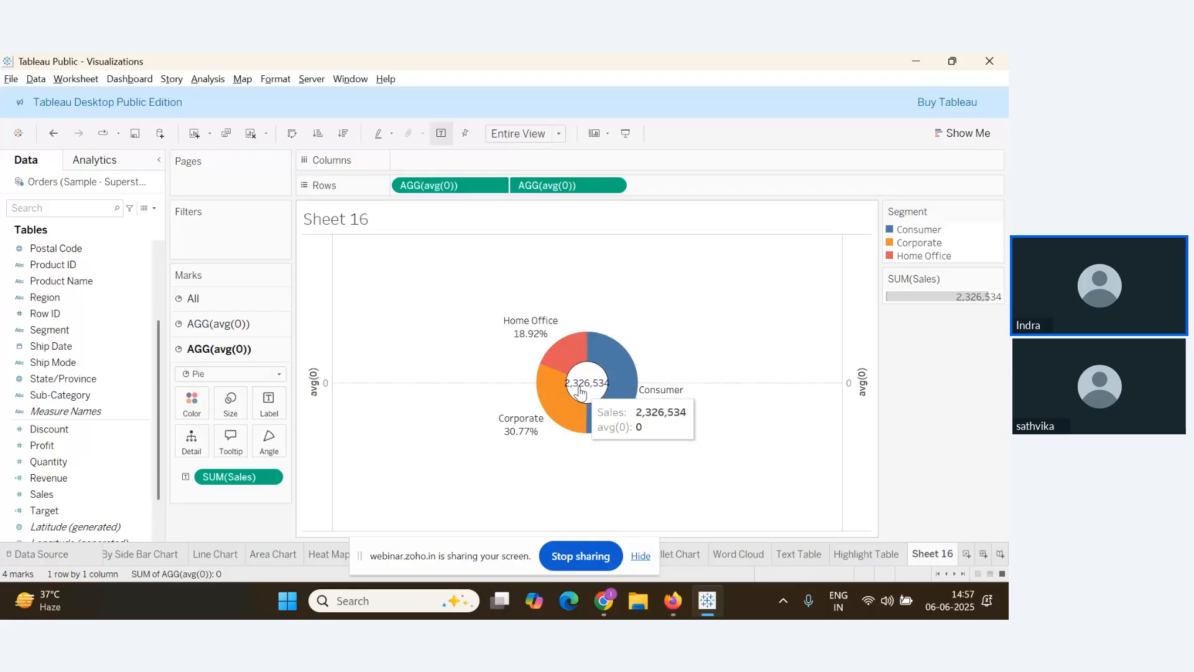
key(alt+Tab)
key(alt+Tab)
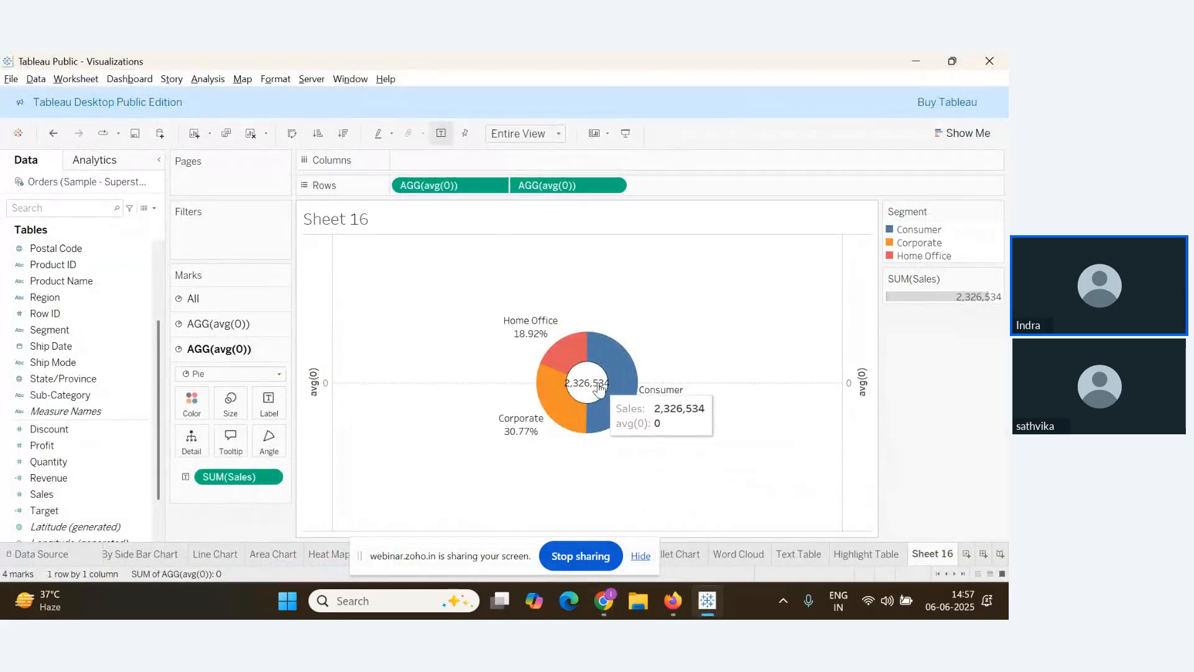
right_click(255, 479)
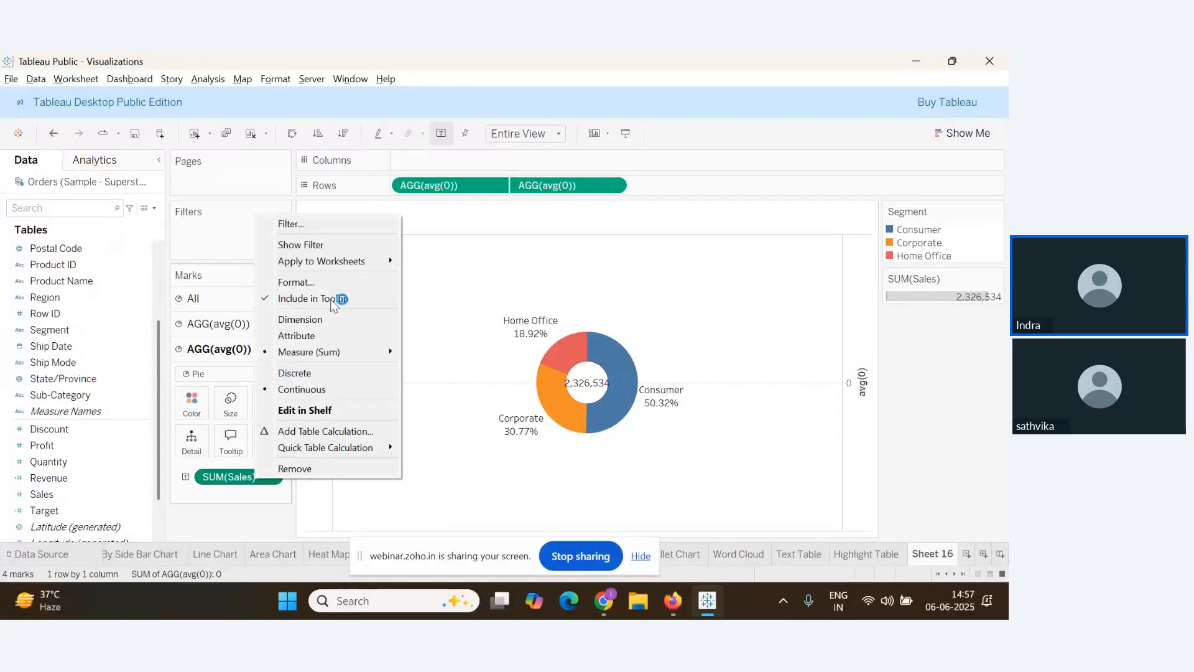
click(315, 283)
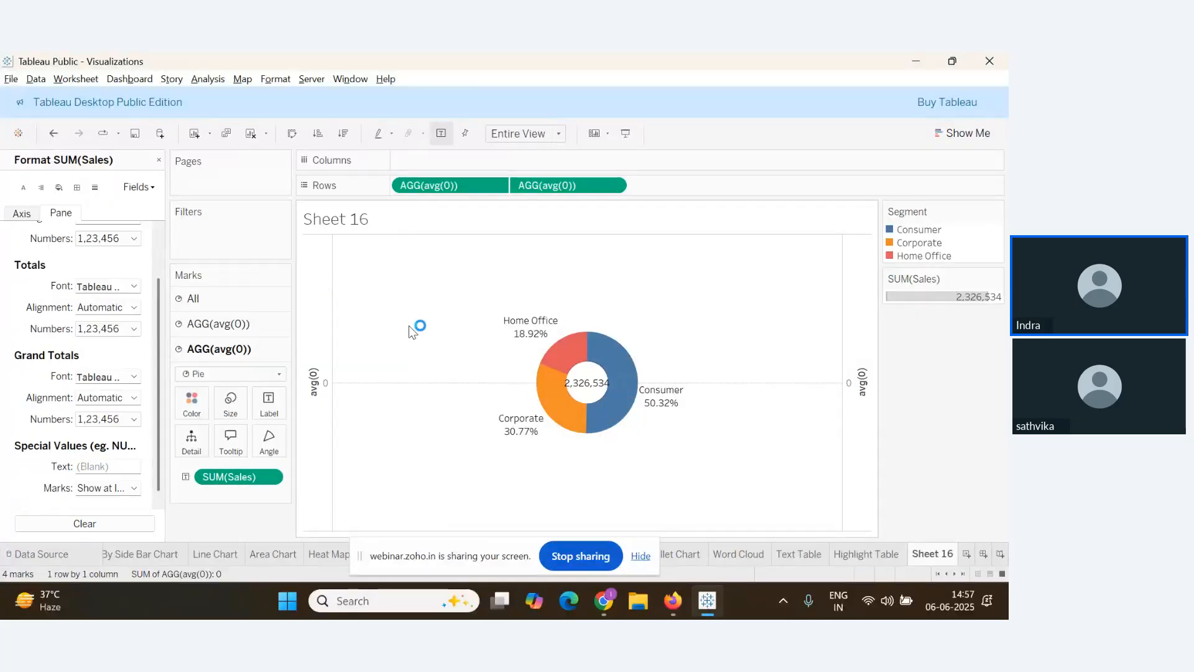
click(128, 239)
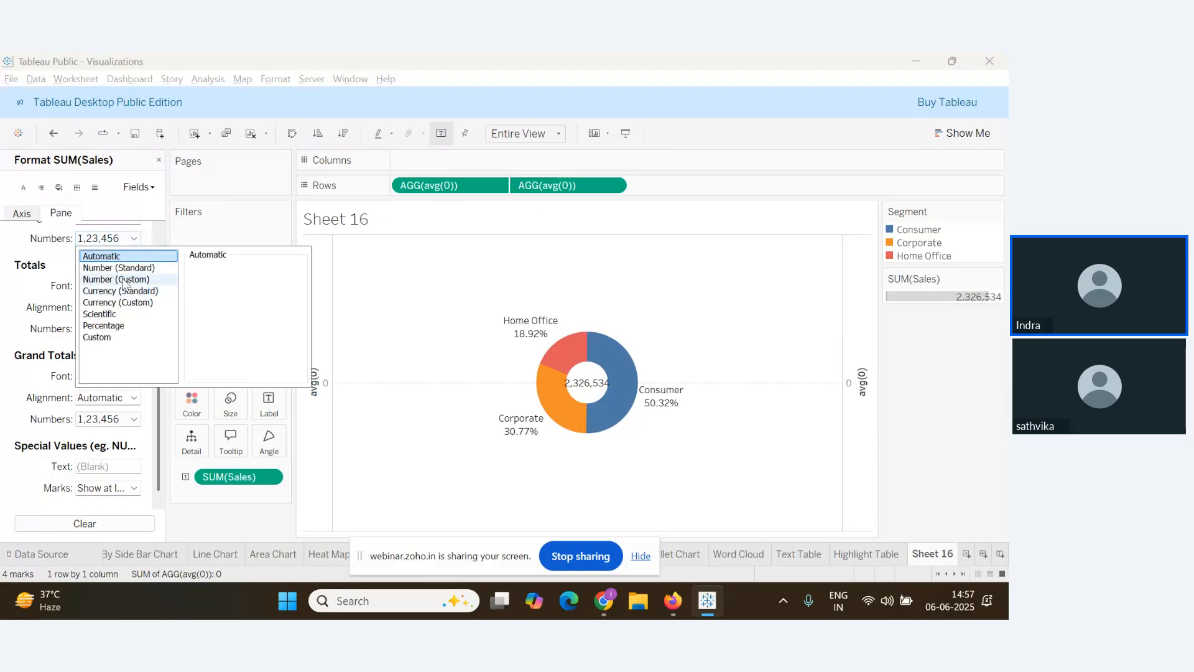
click(117, 279)
click(248, 333)
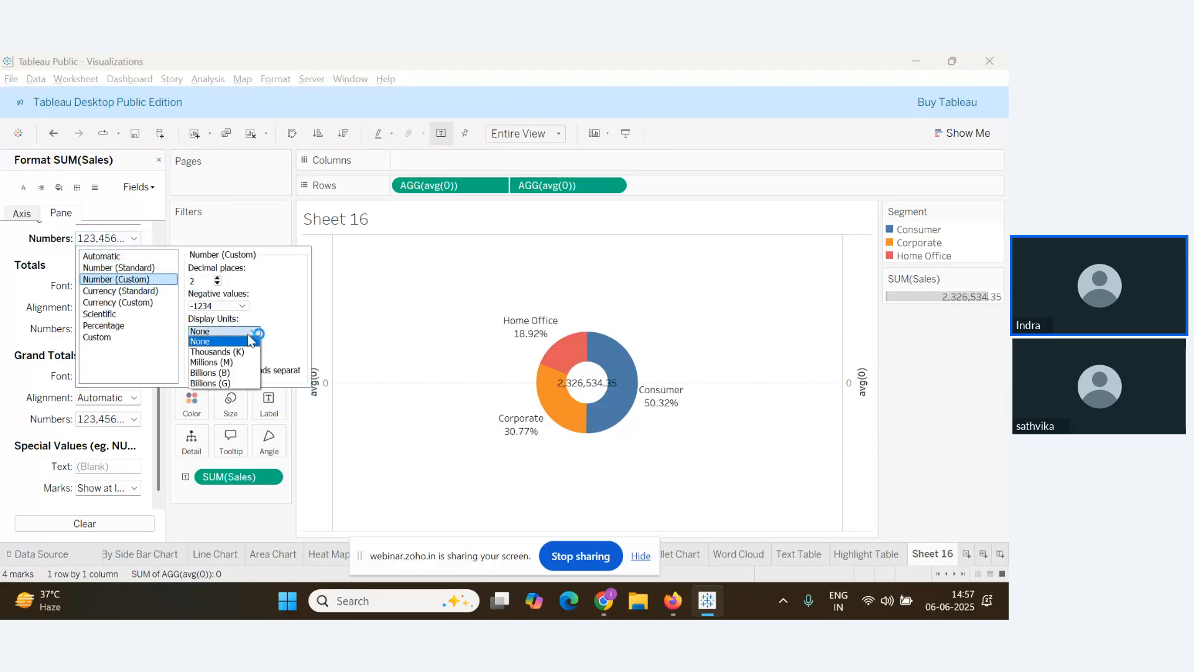
click(227, 363)
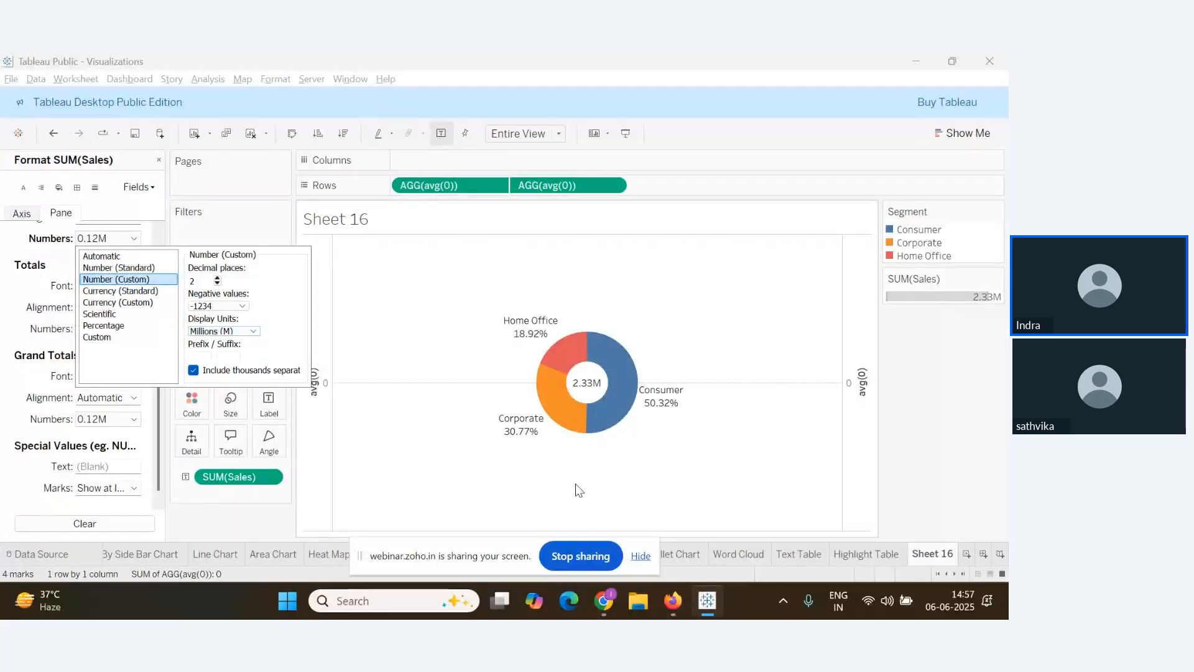
click(558, 502)
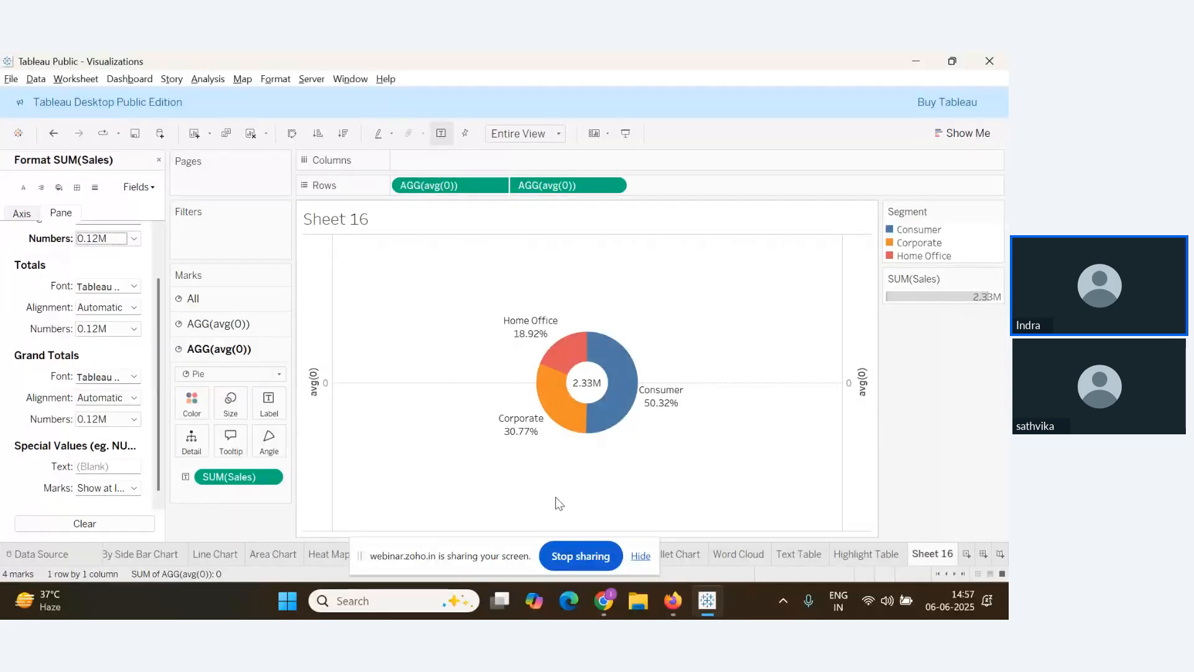
Make the totals font and the centre 2.33M label bold
click(128, 287)
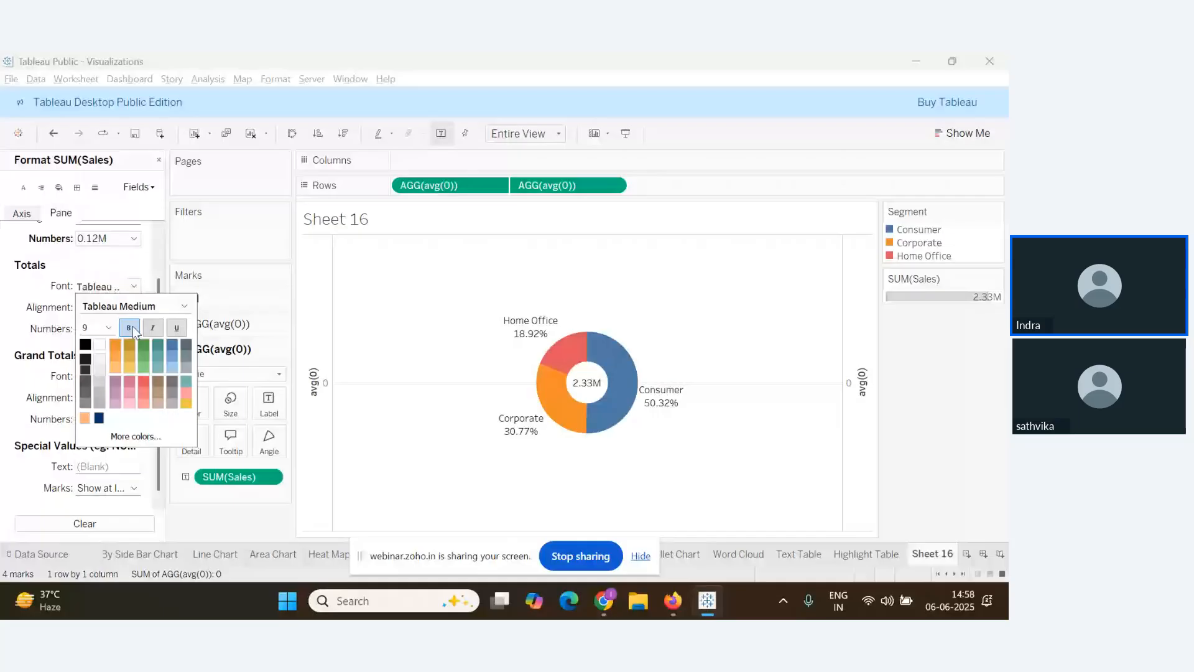
click(129, 328)
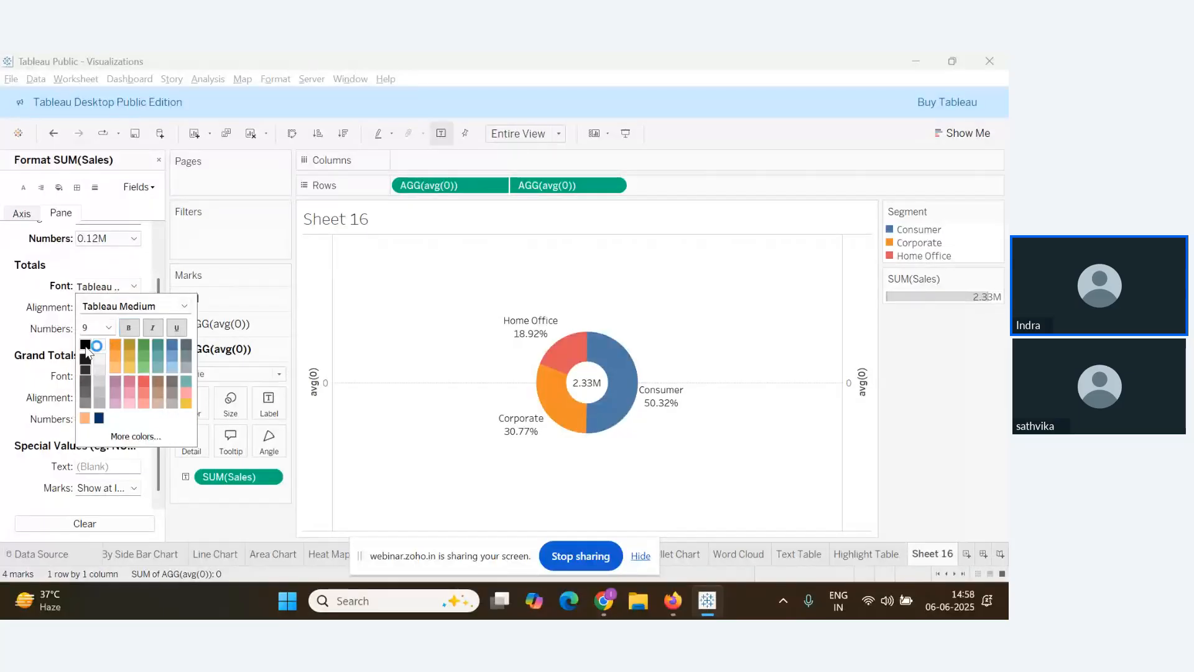
click(330, 445)
click(266, 415)
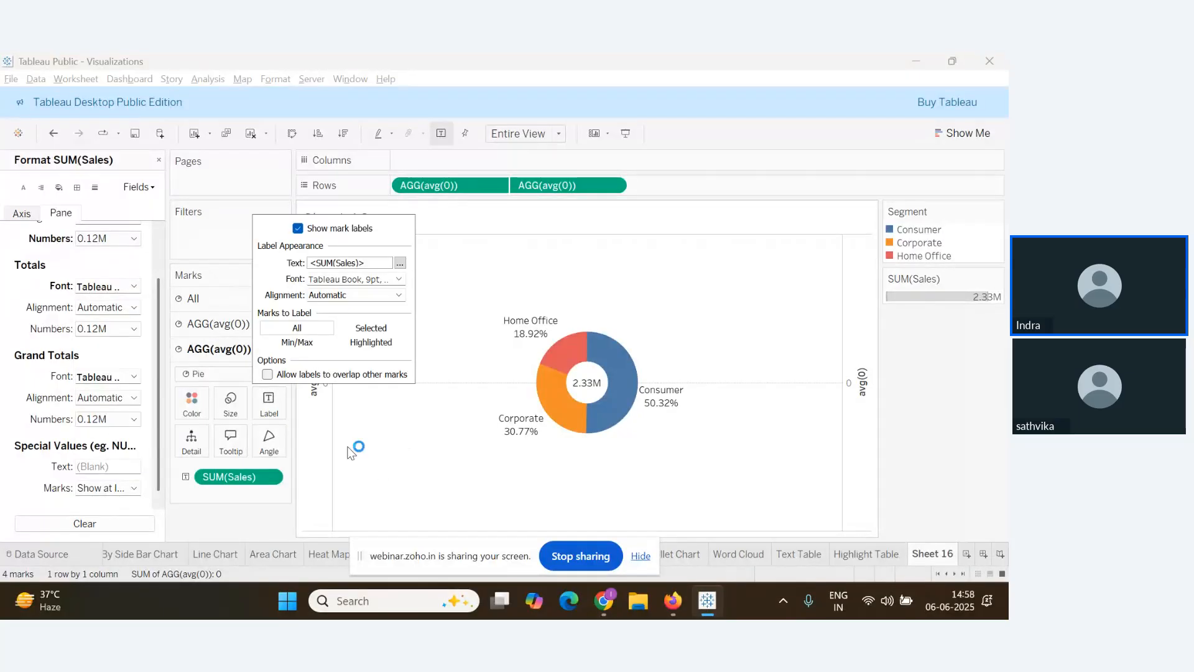
click(397, 278)
click(359, 324)
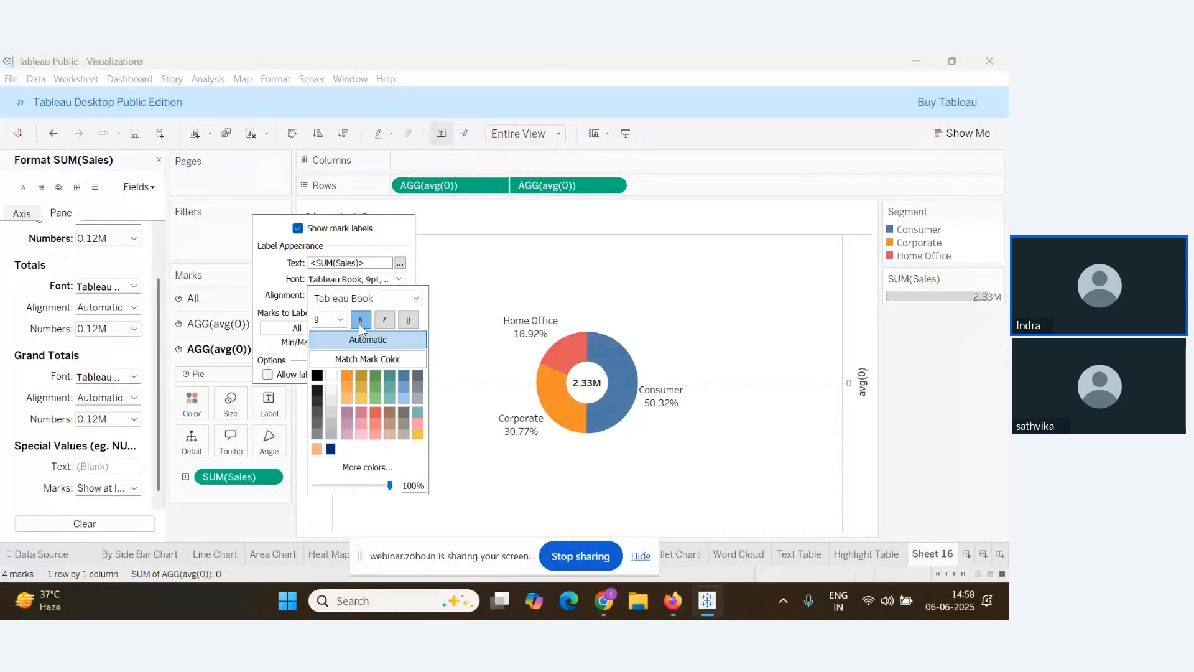
click(475, 476)
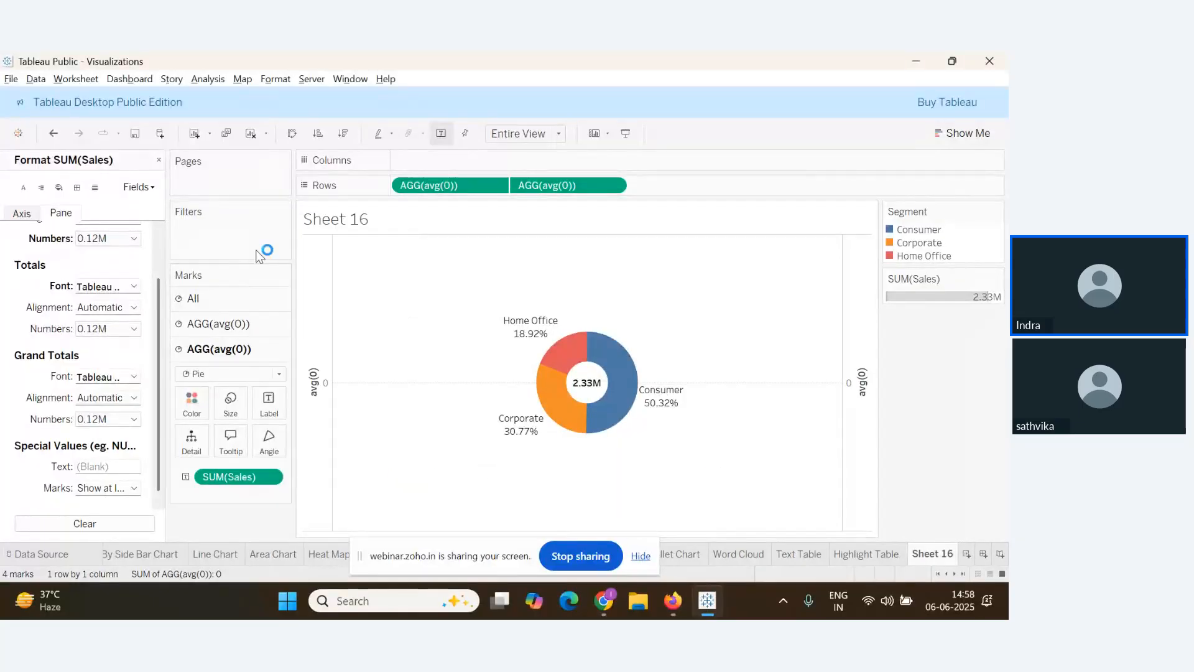
click(159, 160)
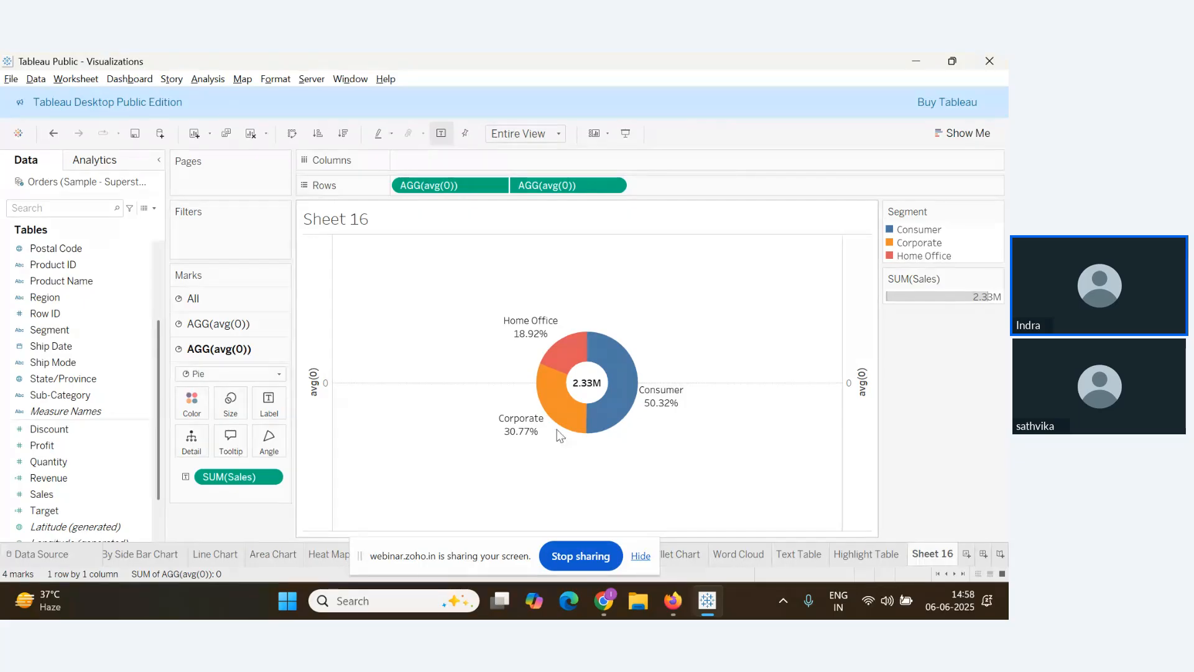
key(alt+Tab)
key(alt+Tab)
Hide the left avg(0) axis headers
click(315, 368)
right_click(316, 368)
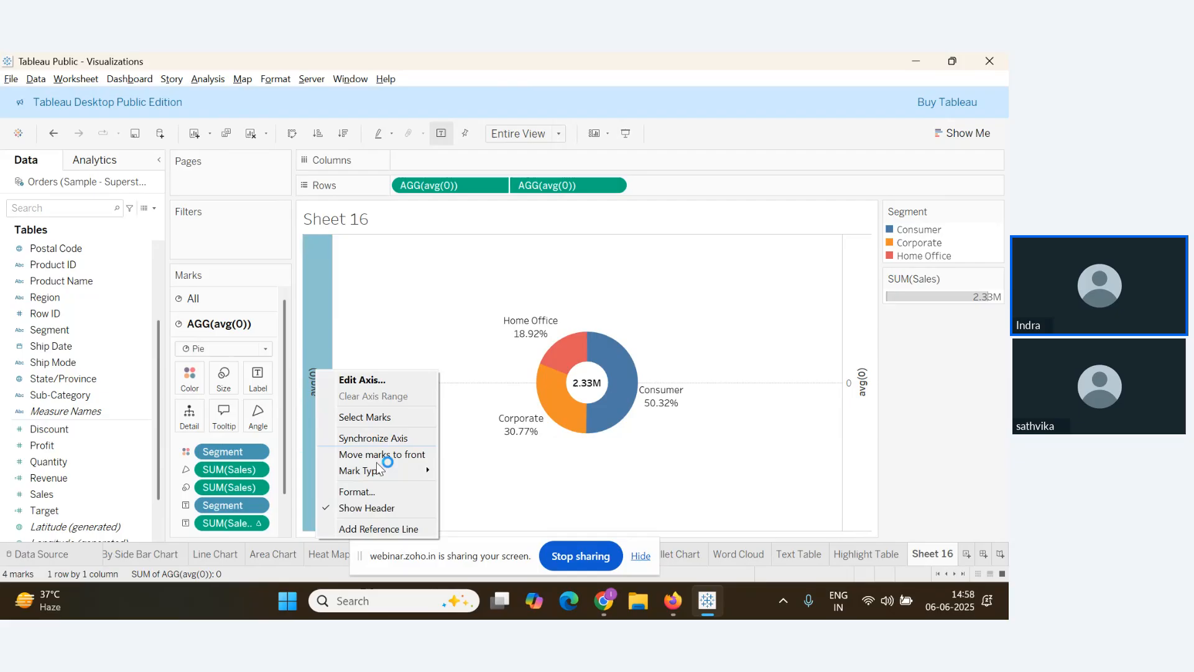
click(377, 513)
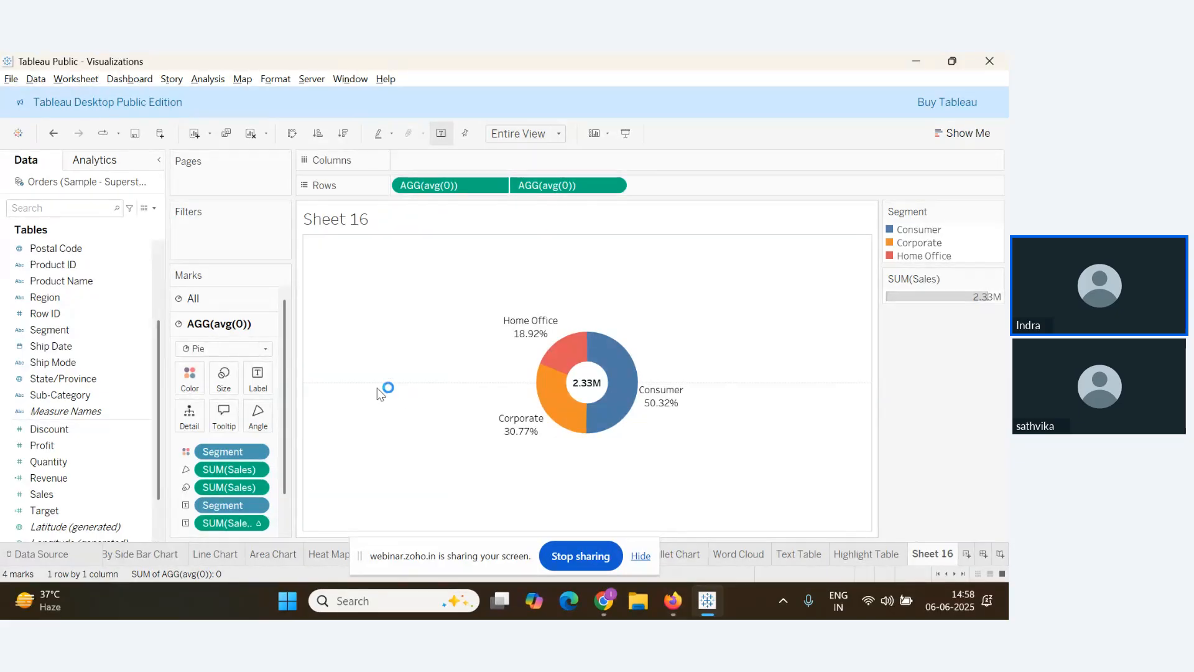
In Format Lines, turn grid lines off and set Zero Lines to None
right_click(415, 323)
click(450, 373)
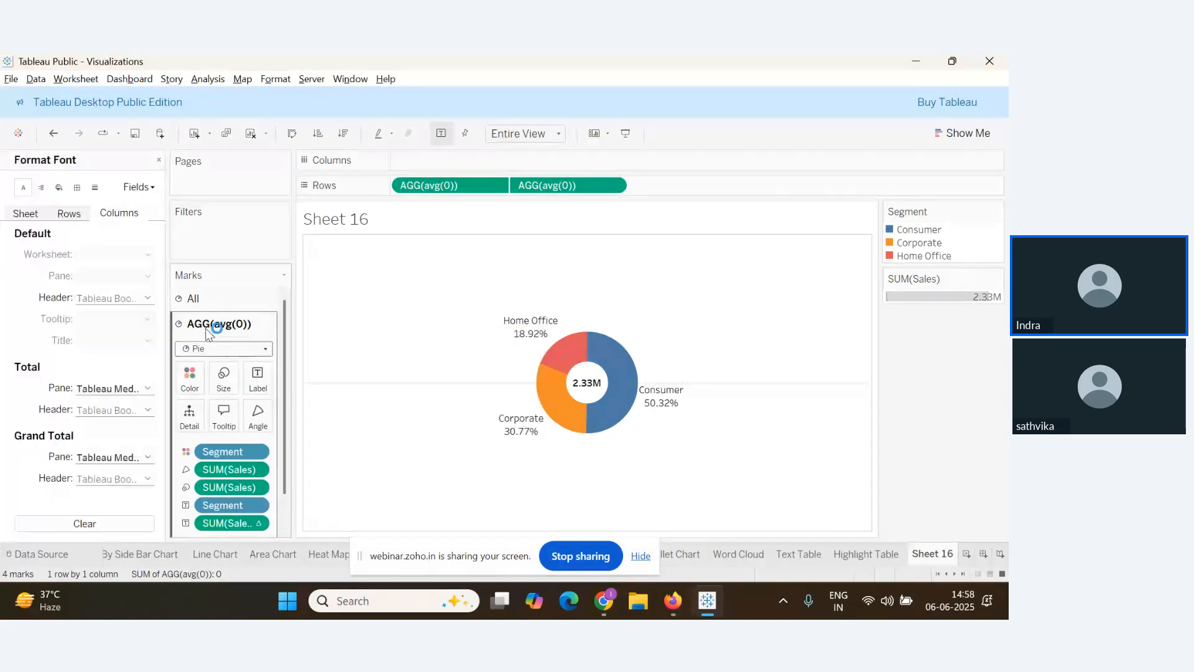
click(95, 187)
click(148, 255)
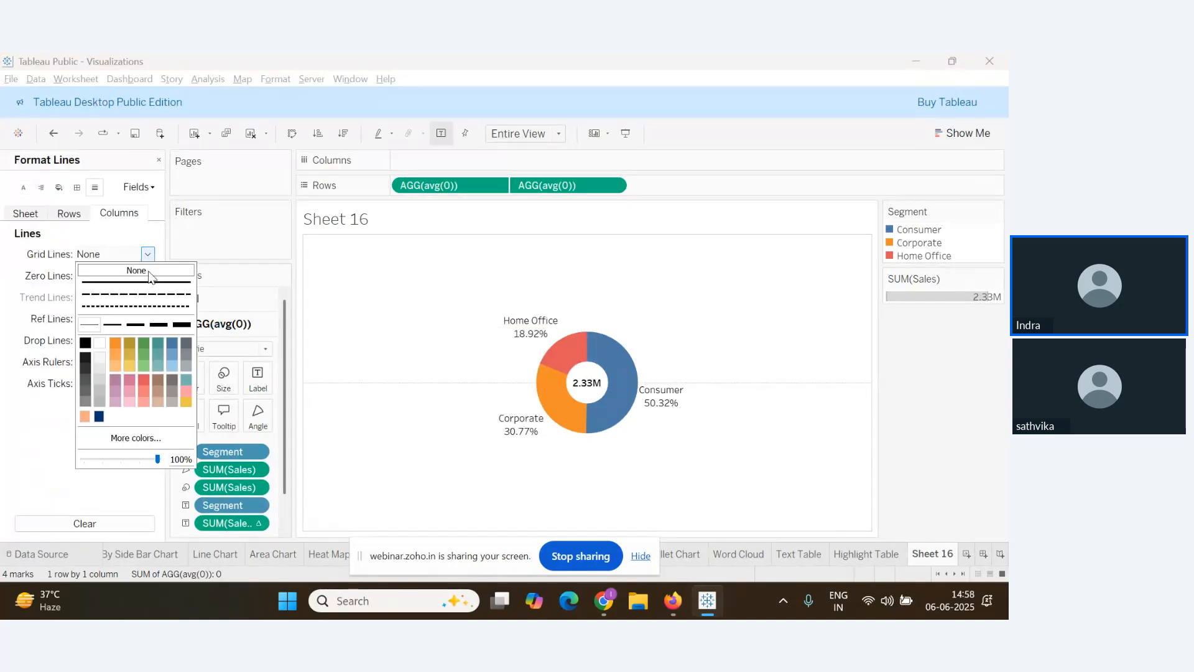
click(40, 336)
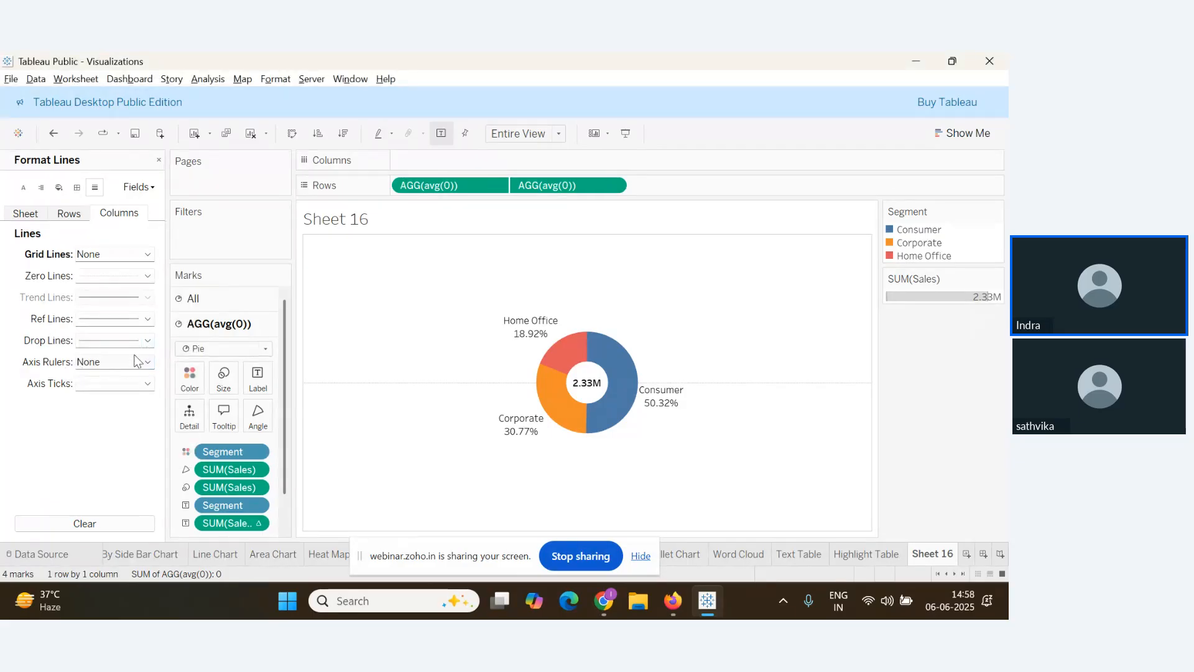
click(148, 276)
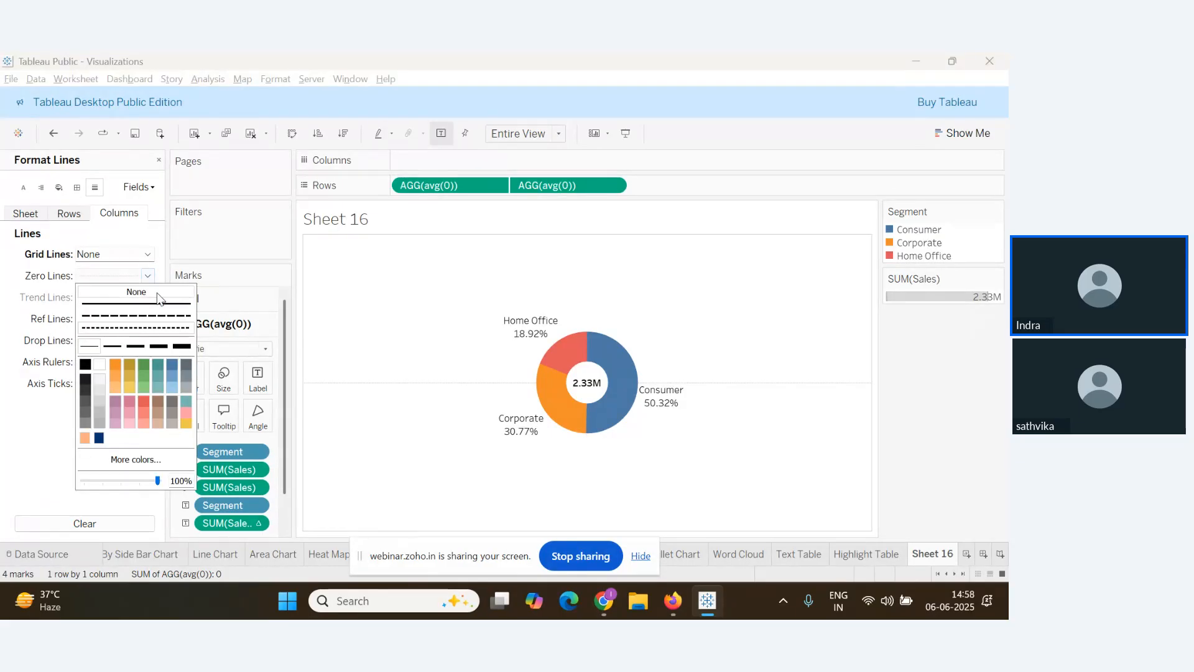
click(157, 294)
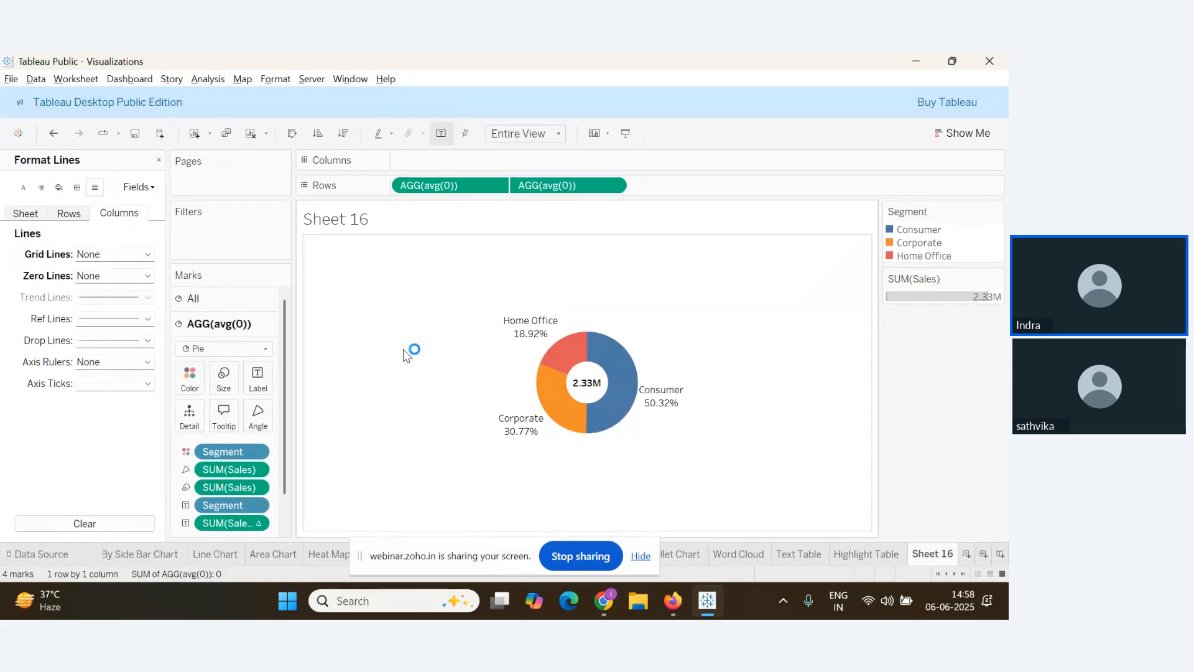
Check the webinar questions, then close the Format Lines pane
key(alt+Tab)
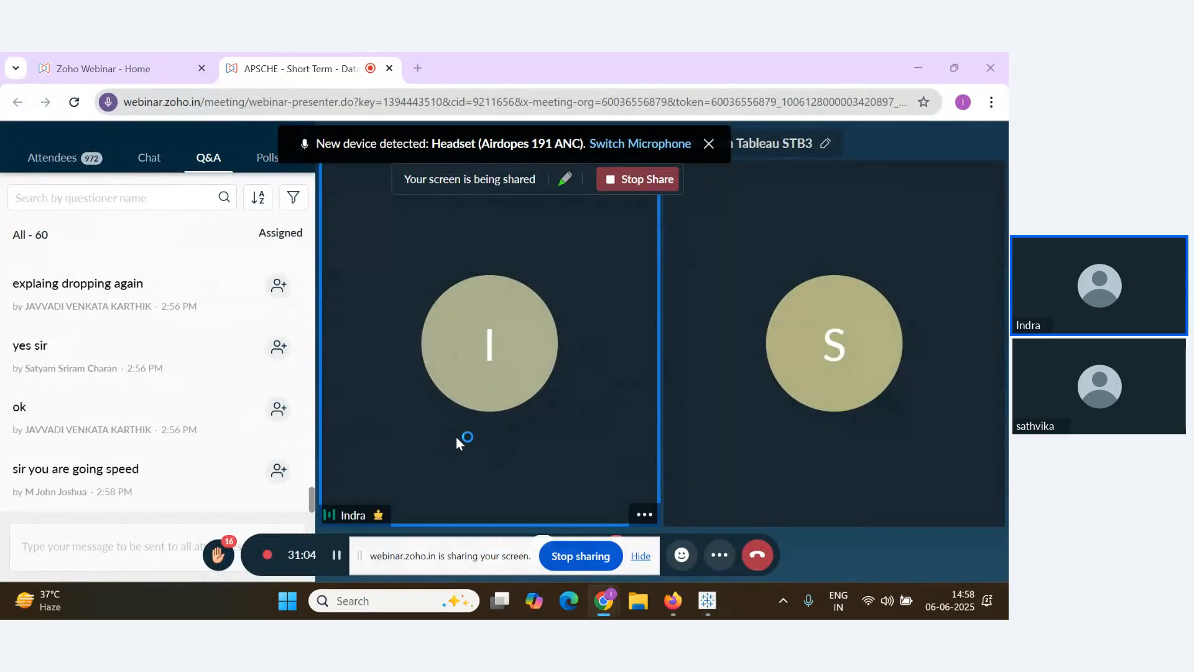
key(alt+Tab)
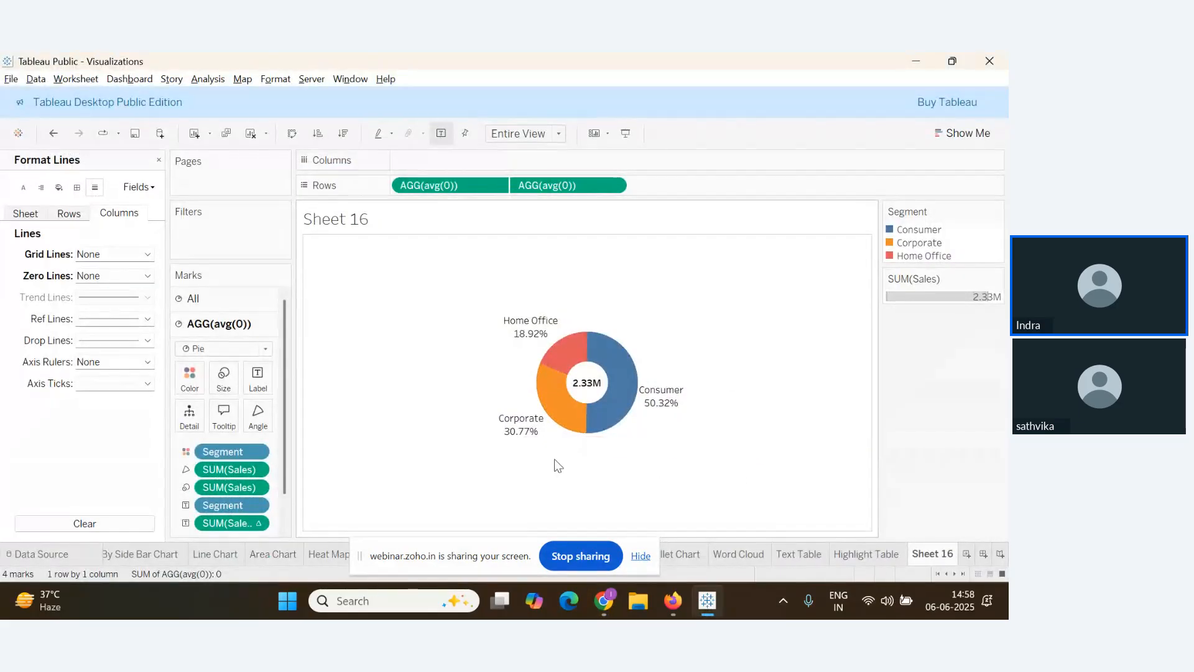
mouse_move(505, 421)
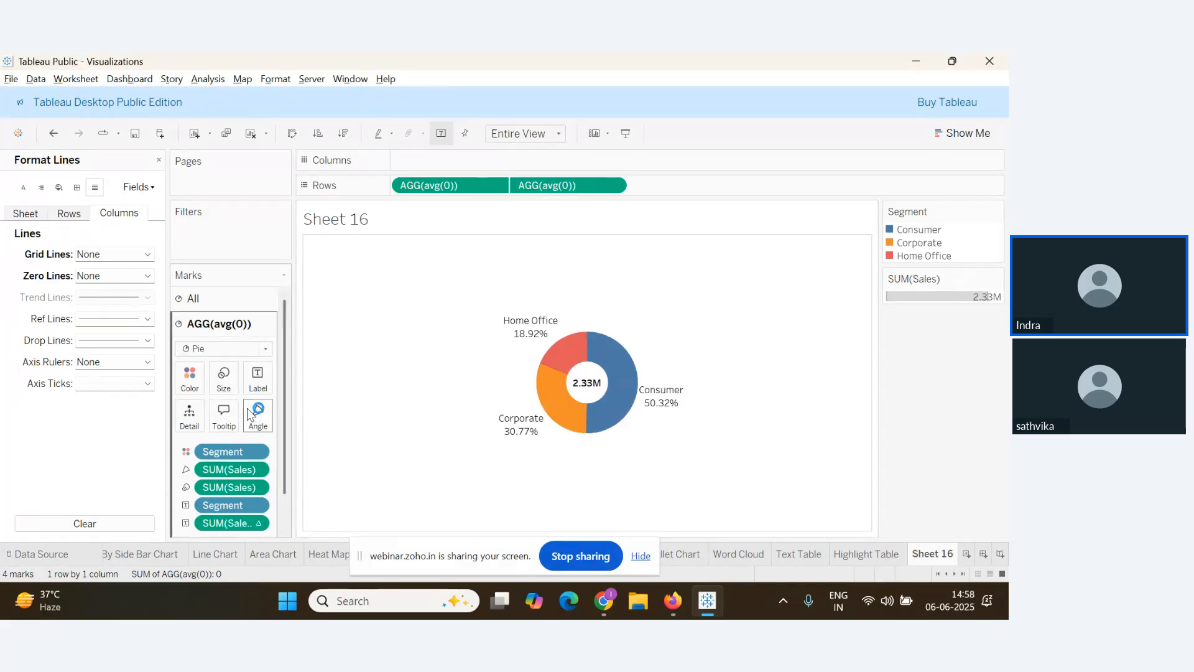
key(alt+Tab)
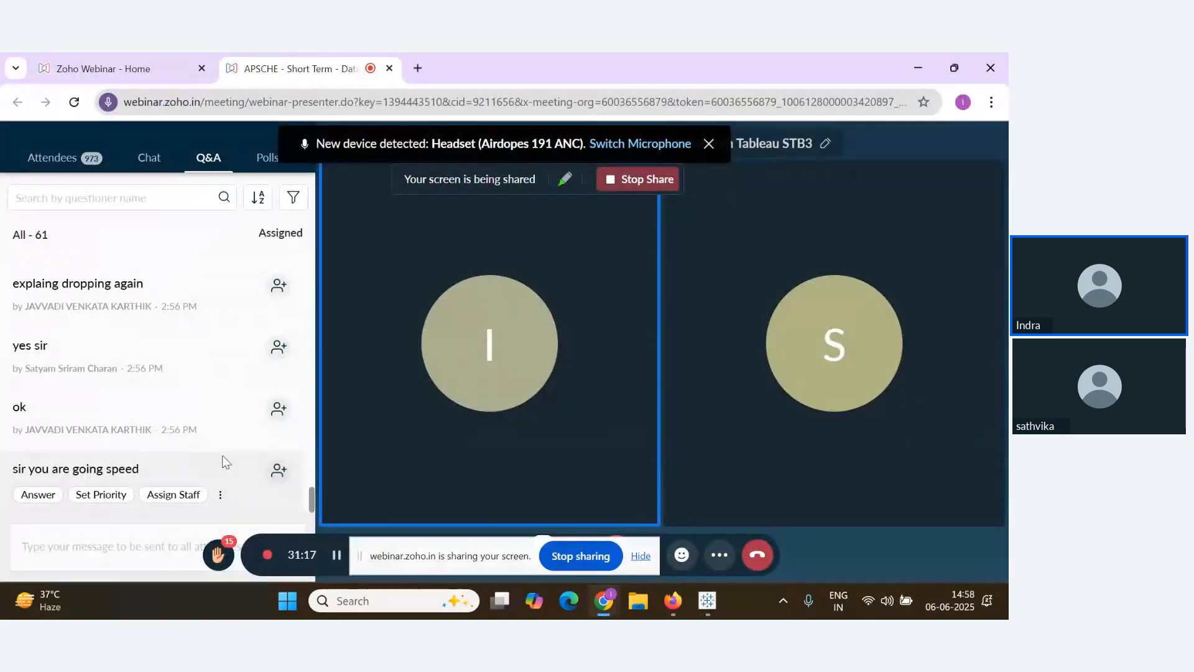
key(alt+Tab)
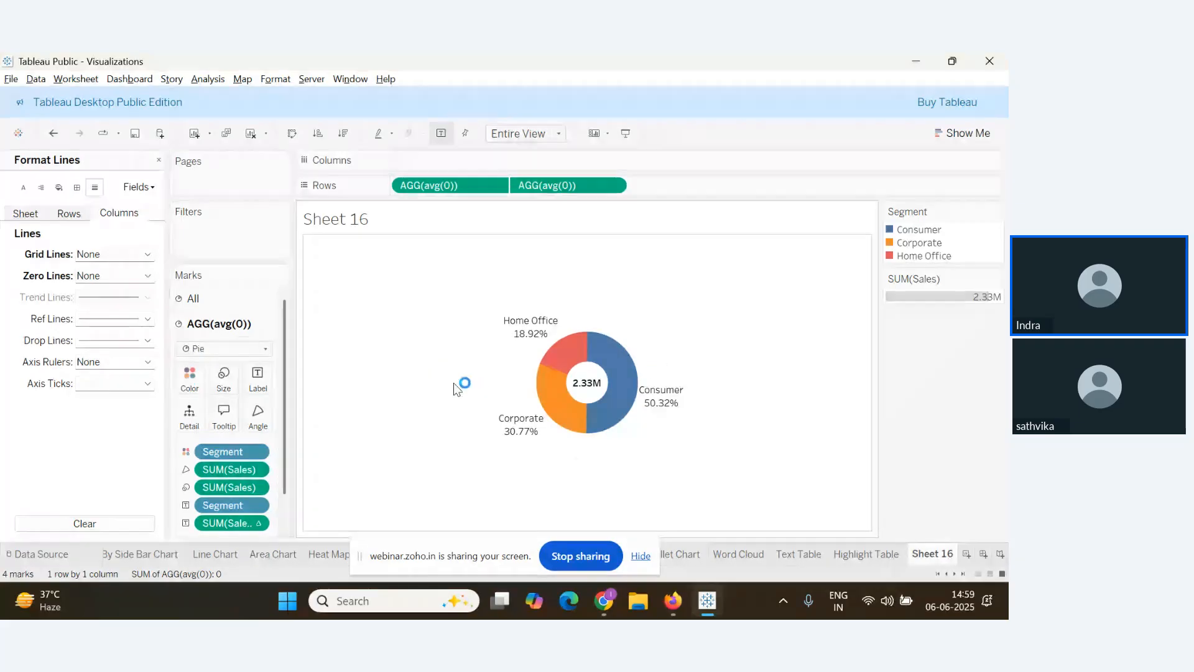
click(159, 161)
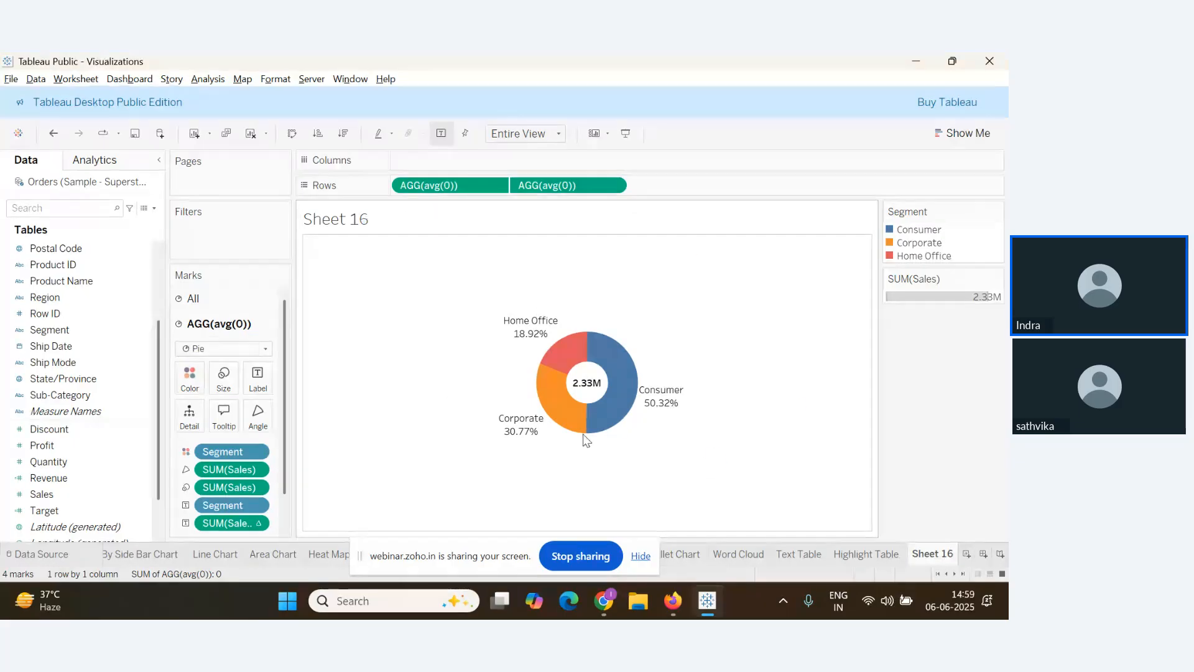
Retitle the sheet 'Sales By Segment' in centred, bold dark-blue text
right_click(354, 224)
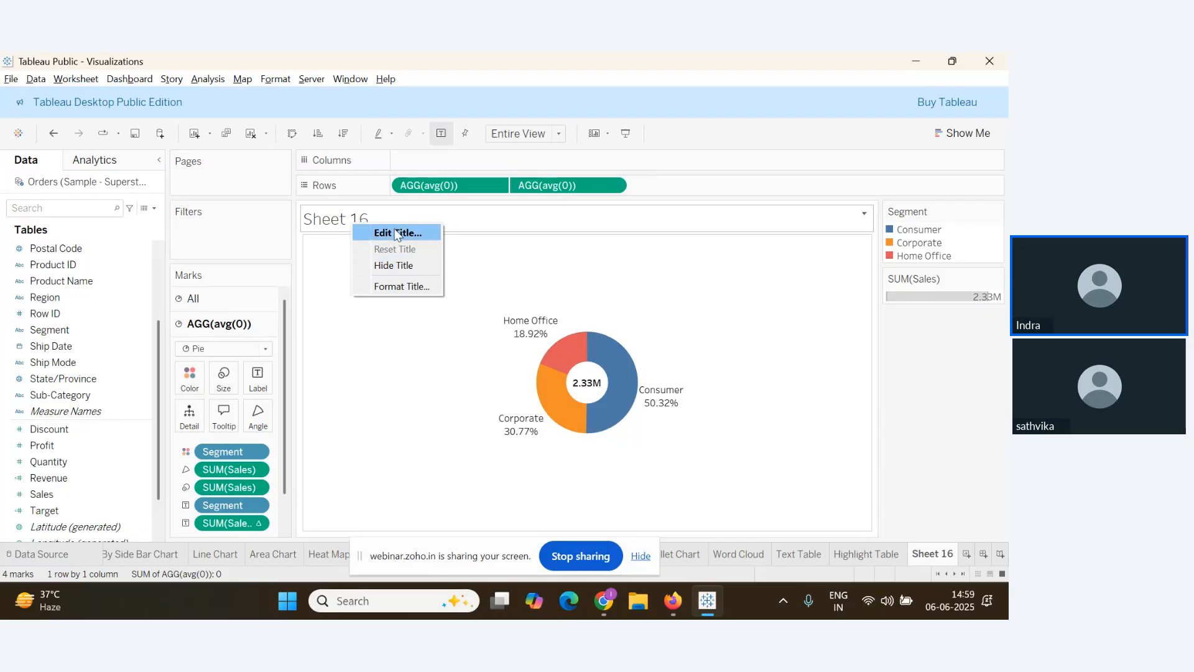
click(395, 233)
drag(693, 400, 493, 404)
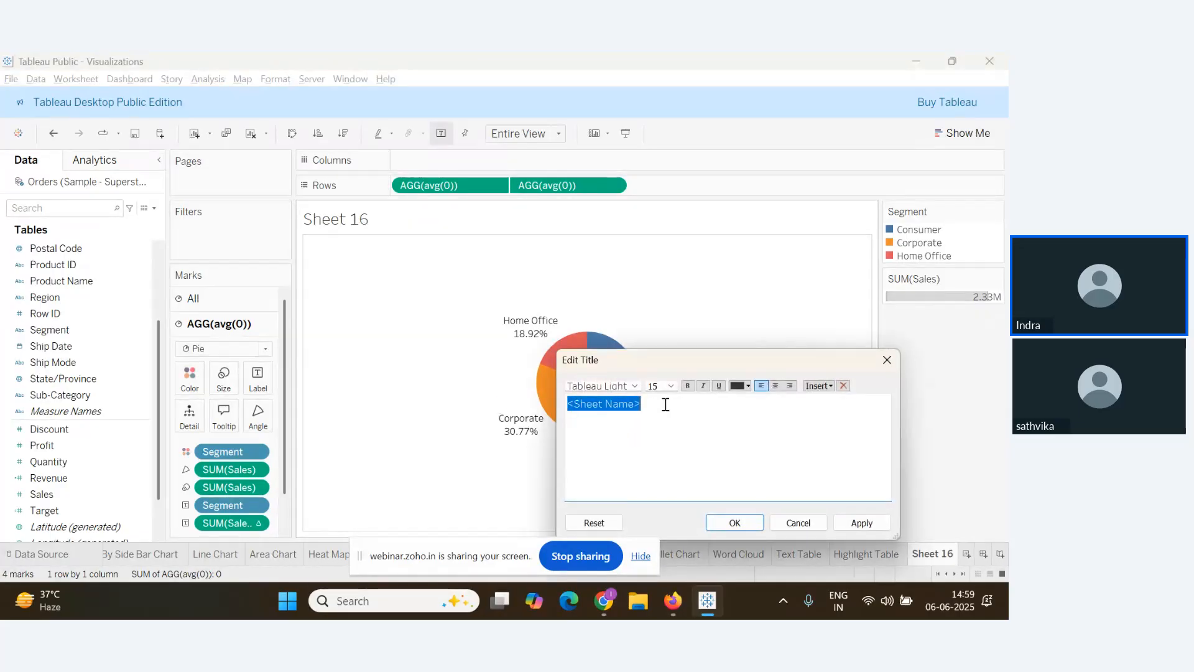
text(Sales By Segment)
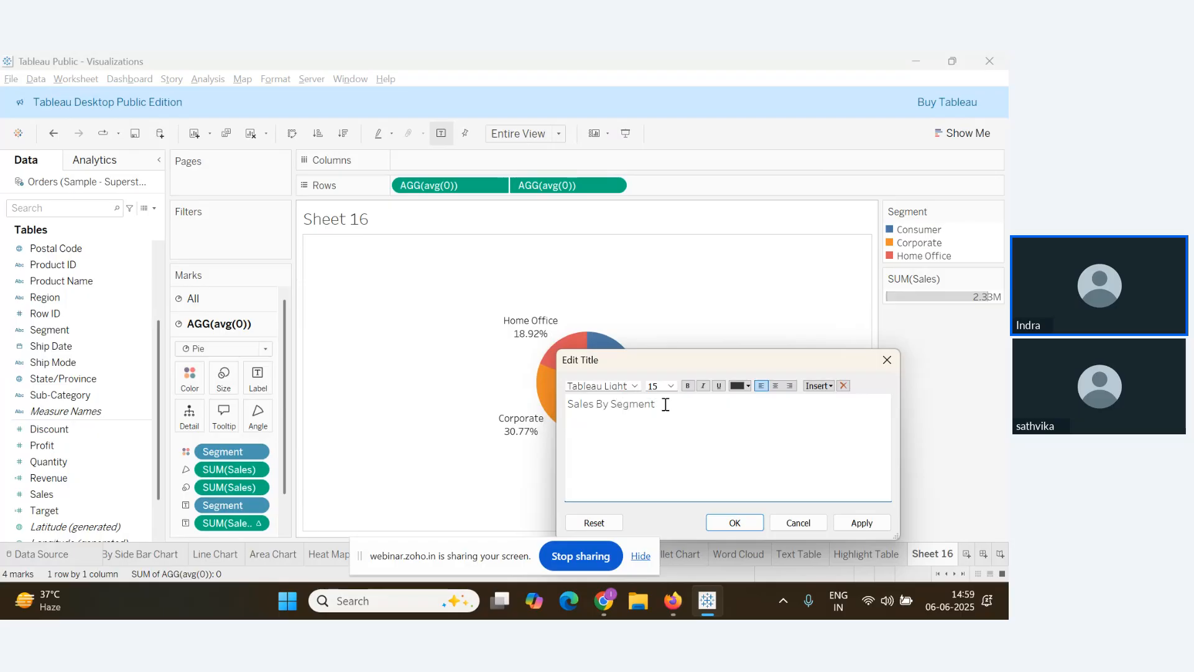
key(ctrl+a)
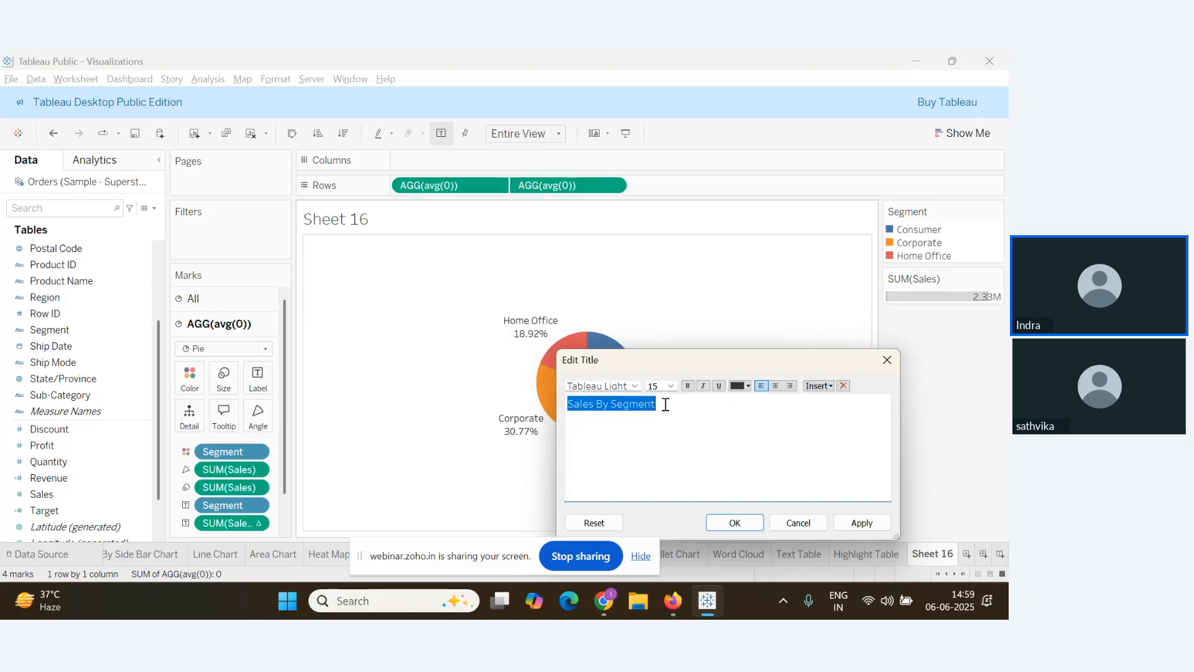
click(749, 386)
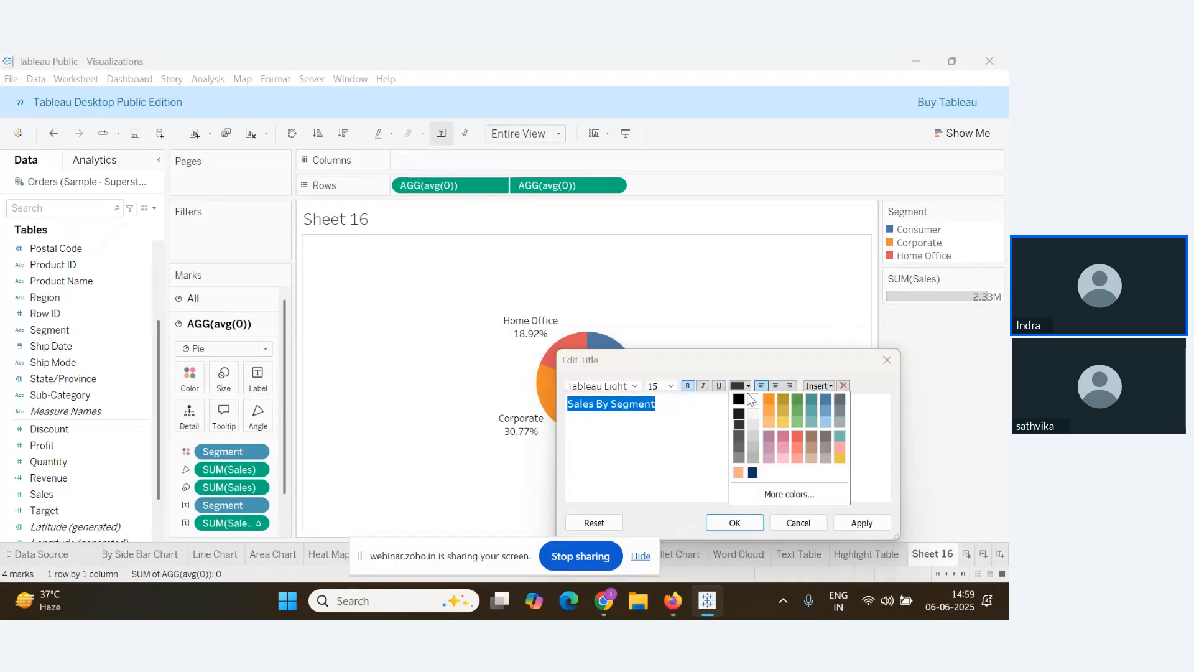
click(755, 474)
click(778, 386)
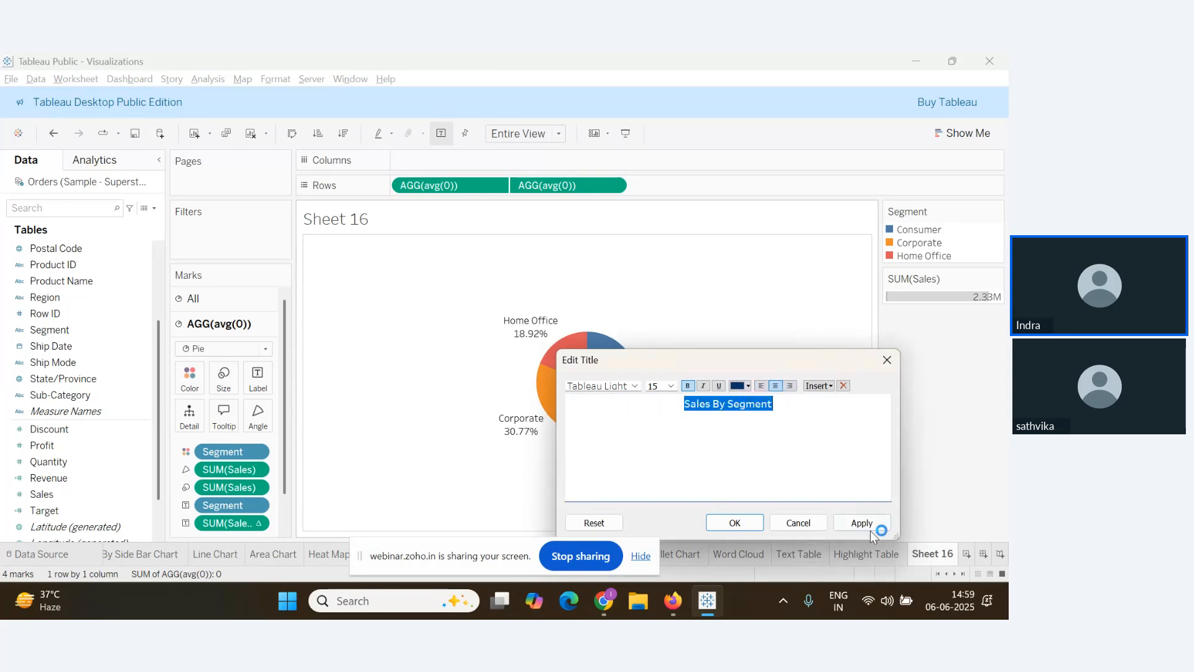
click(869, 529)
click(719, 525)
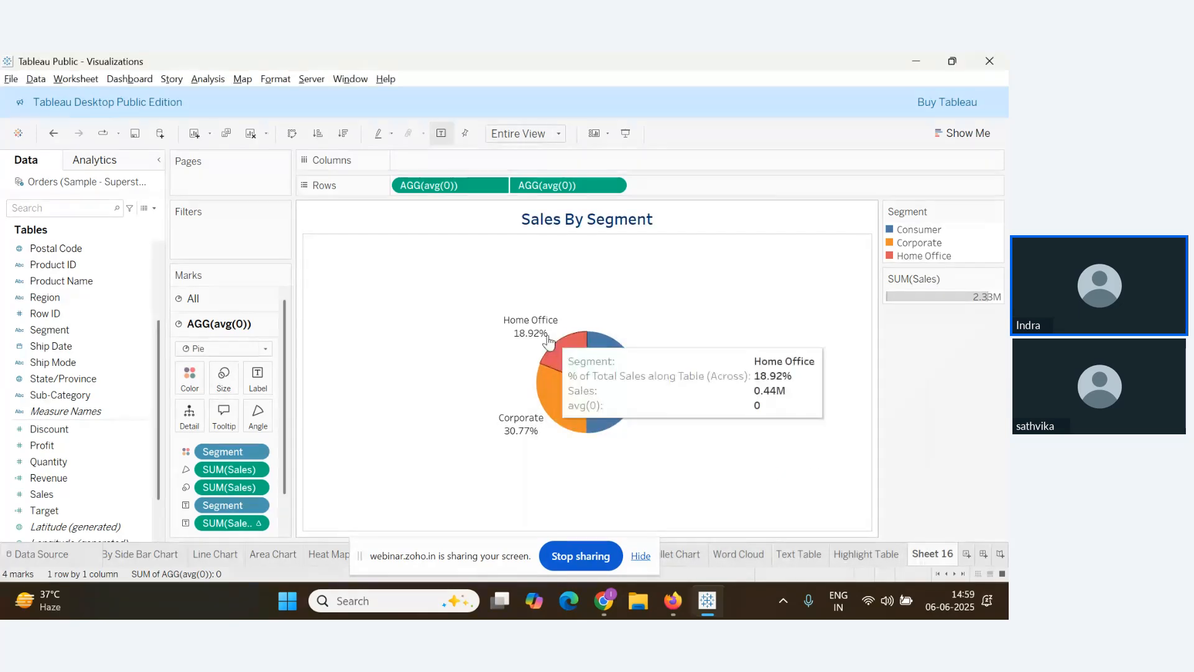
Open the Format Title settings for the sheet title
right_click(453, 203)
right_click(443, 219)
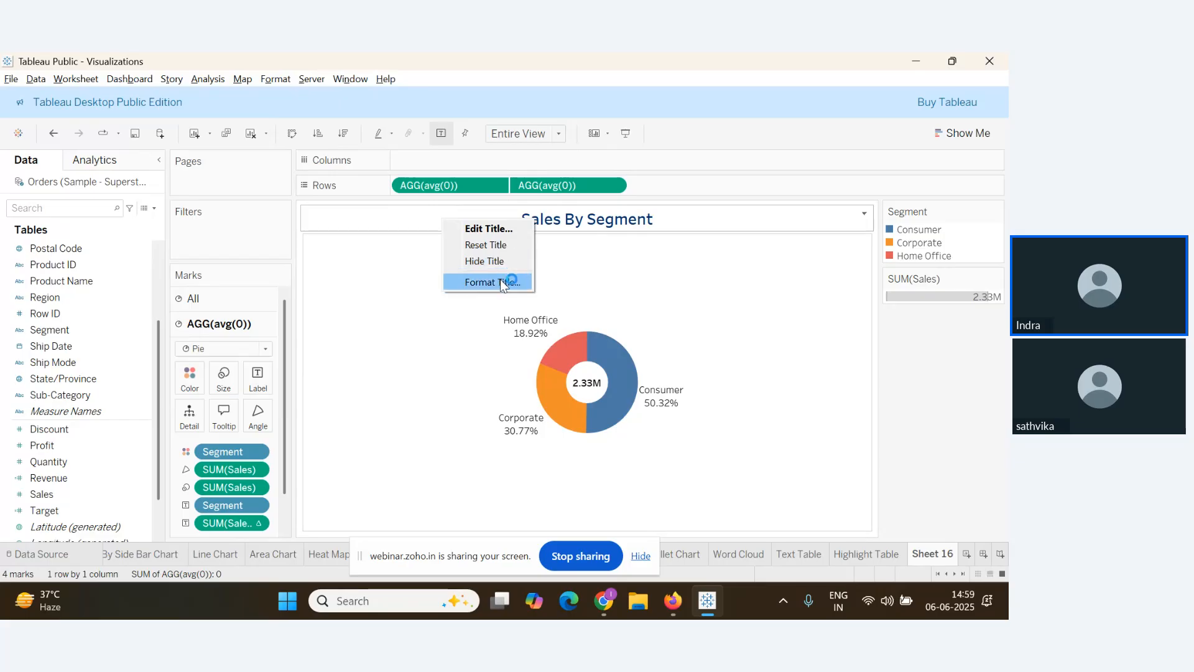
click(500, 281)
Give the title banner peach shading and a solid border
click(149, 206)
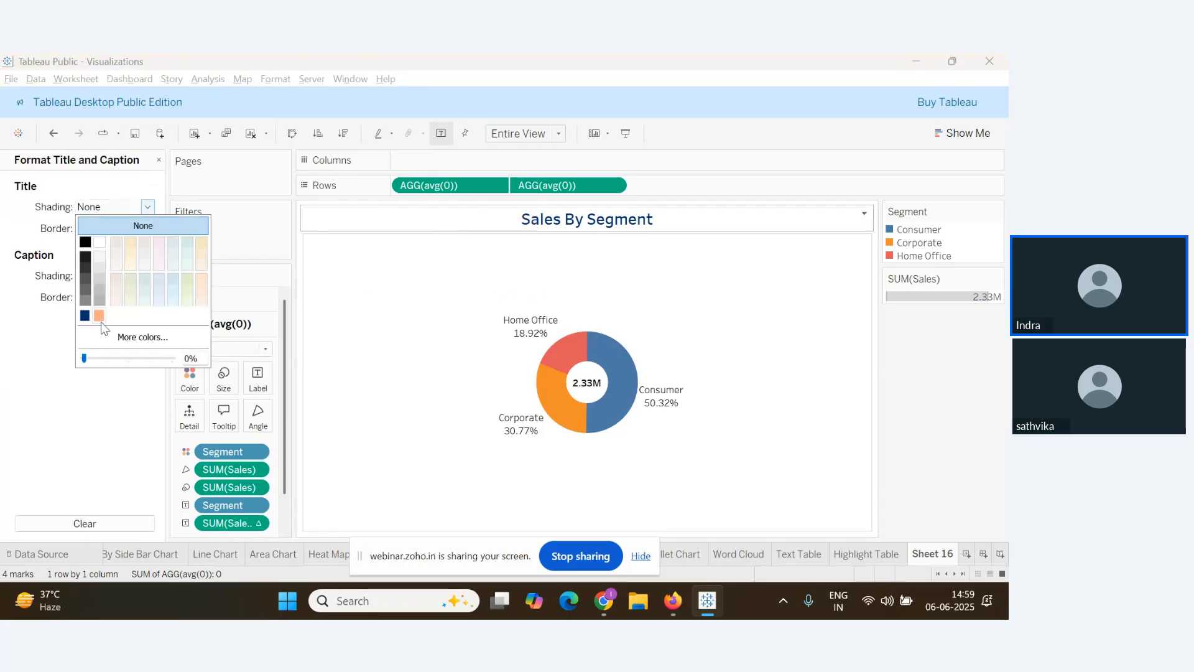
click(99, 316)
click(147, 229)
click(147, 228)
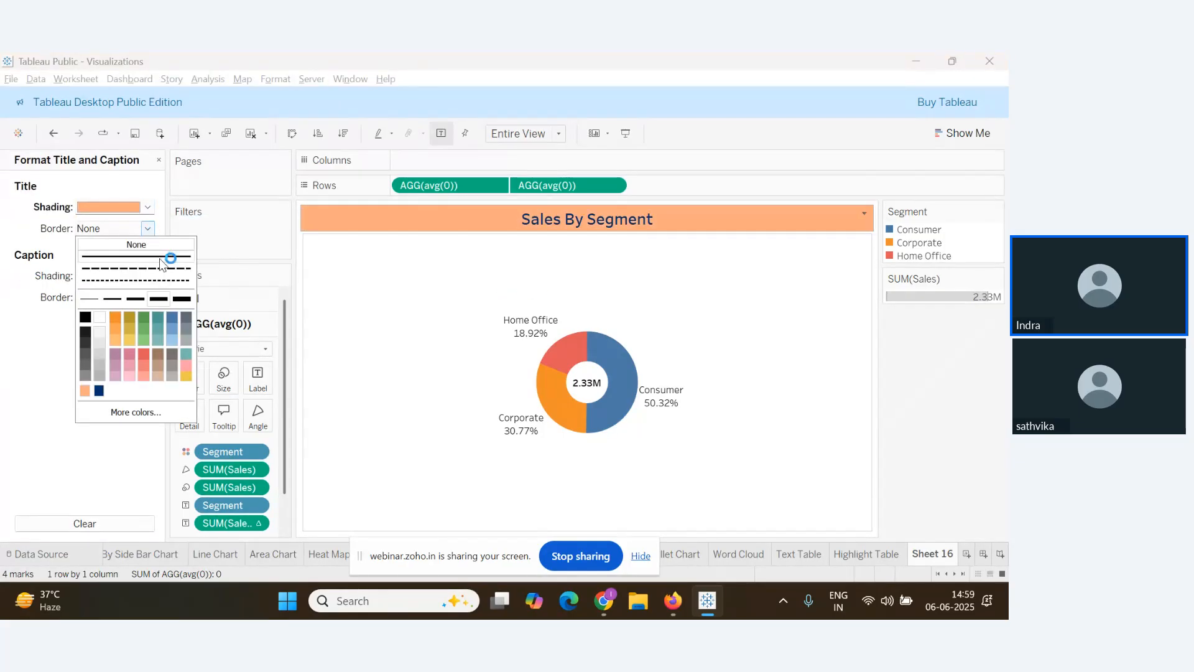
click(135, 255)
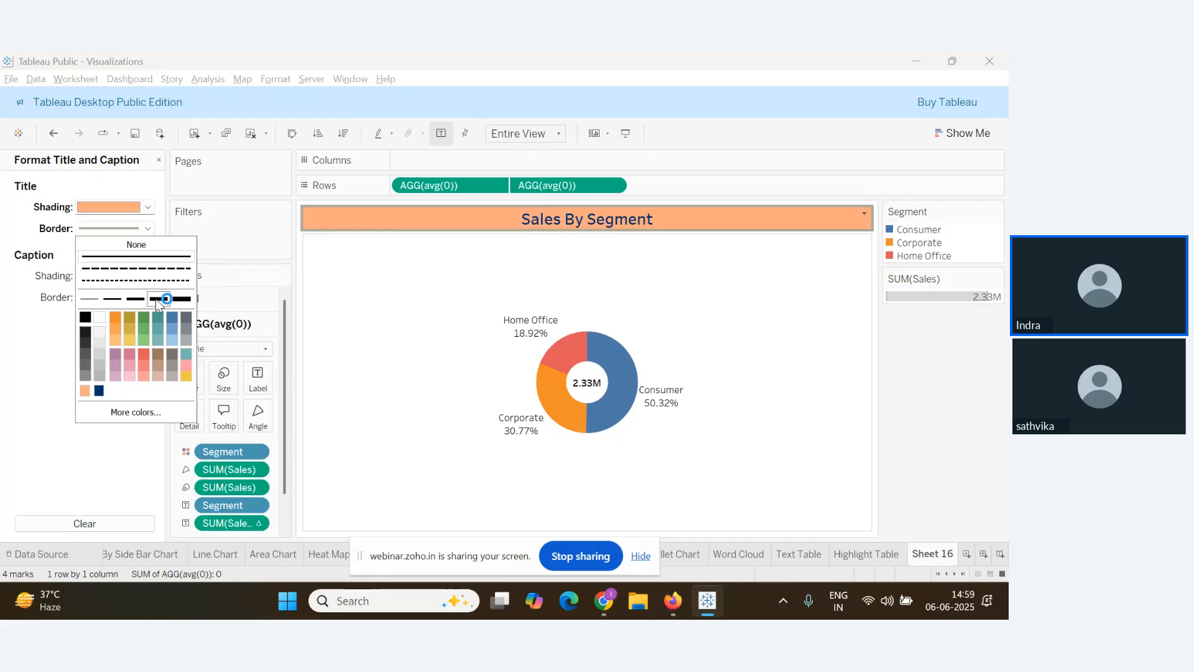
Give column panes a thicker solid border and column headers a solid black border
right_click(359, 281)
click(438, 328)
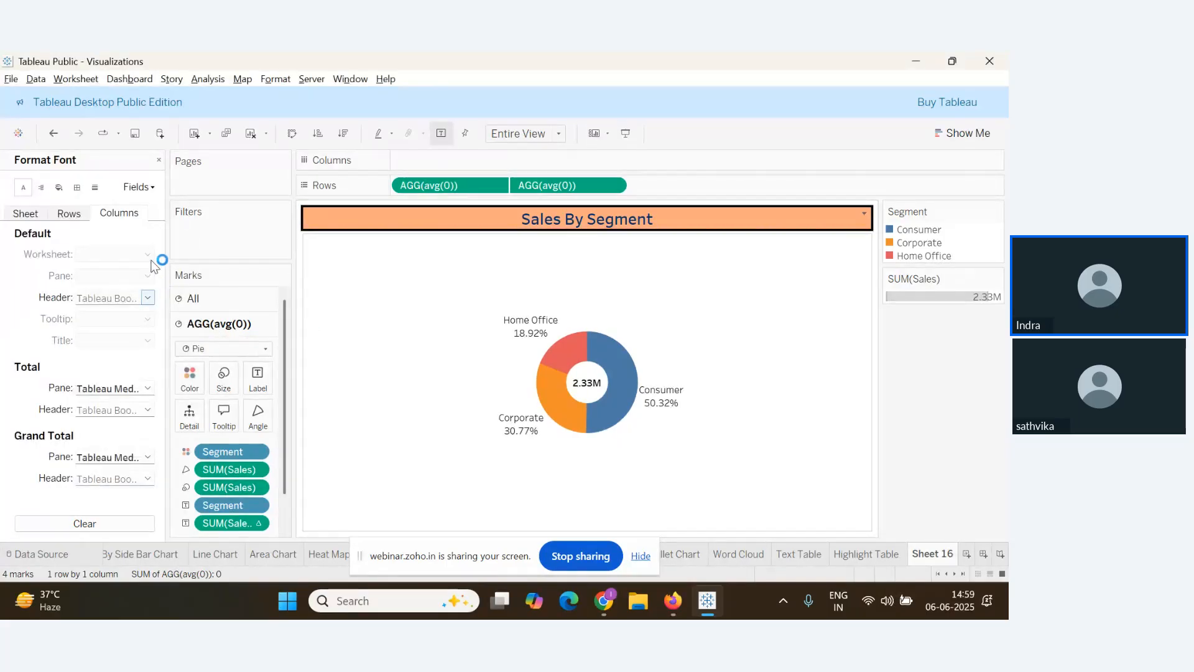
click(77, 187)
click(135, 276)
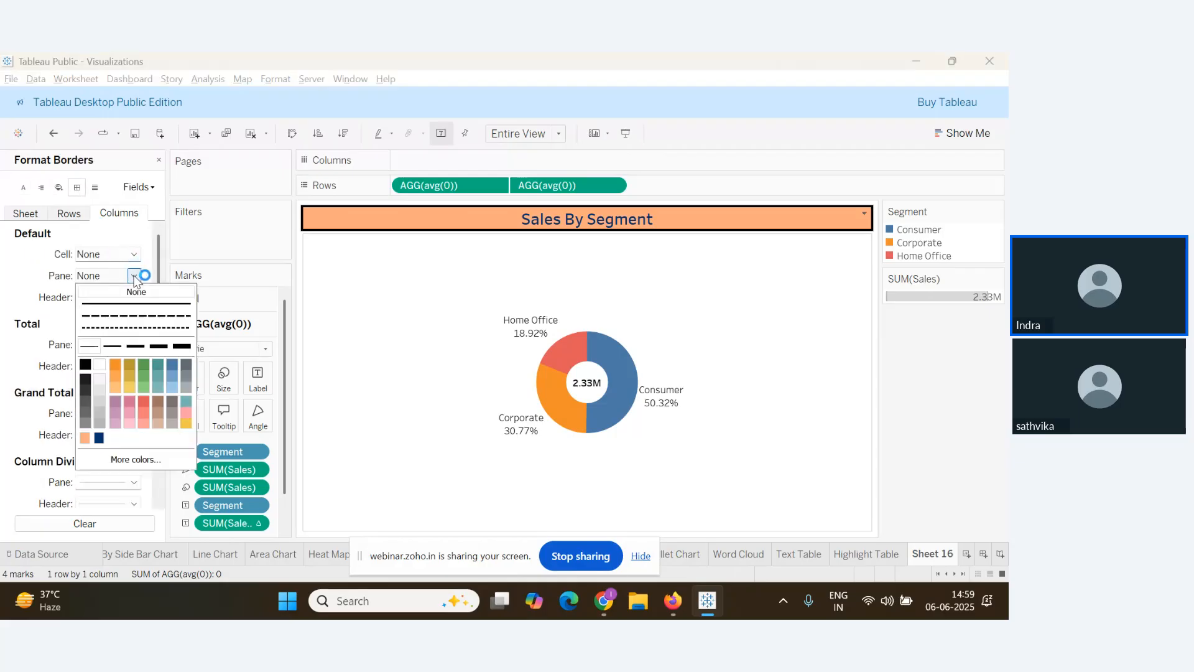
click(140, 309)
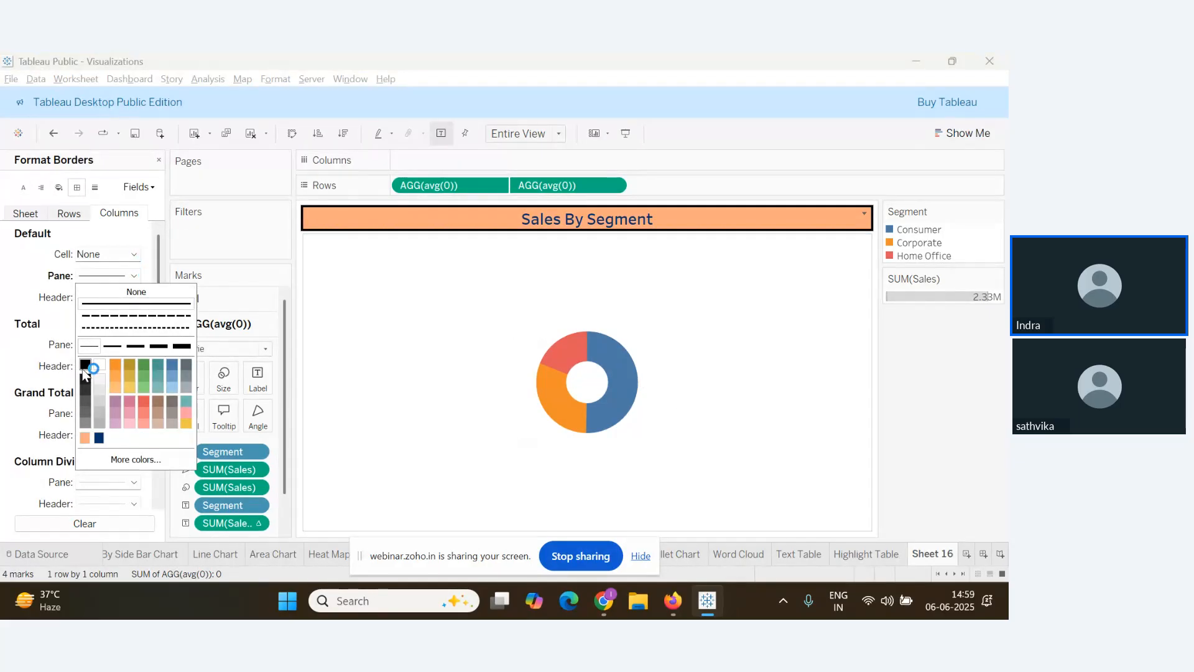
click(136, 347)
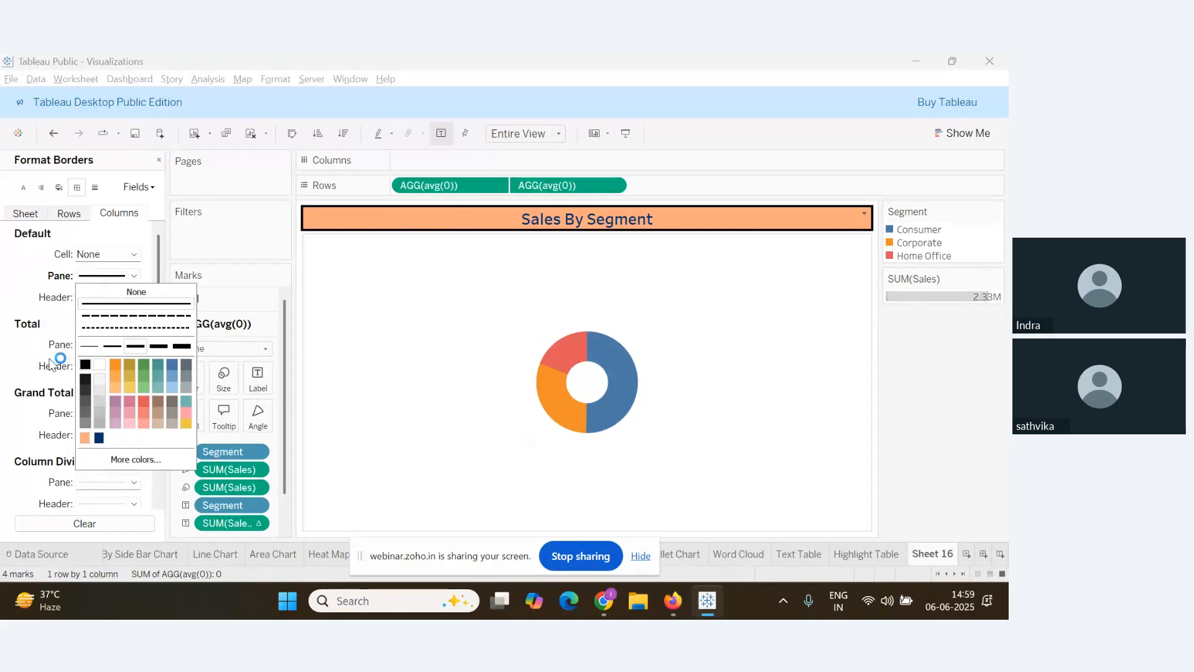
click(124, 297)
click(128, 297)
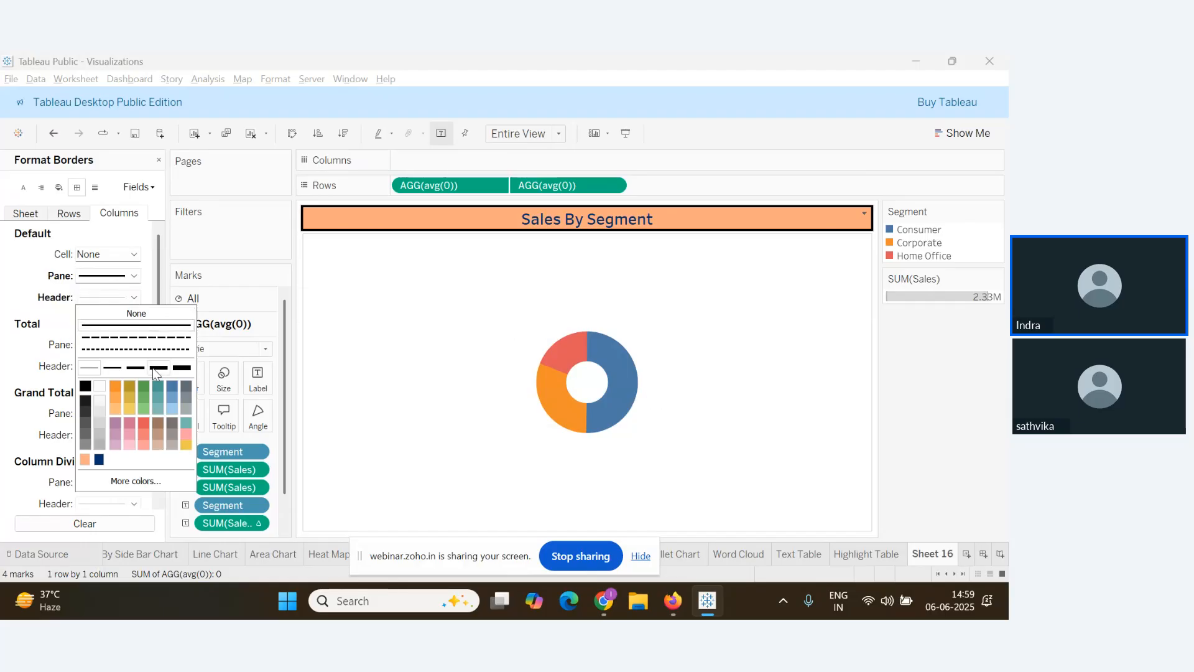
click(85, 386)
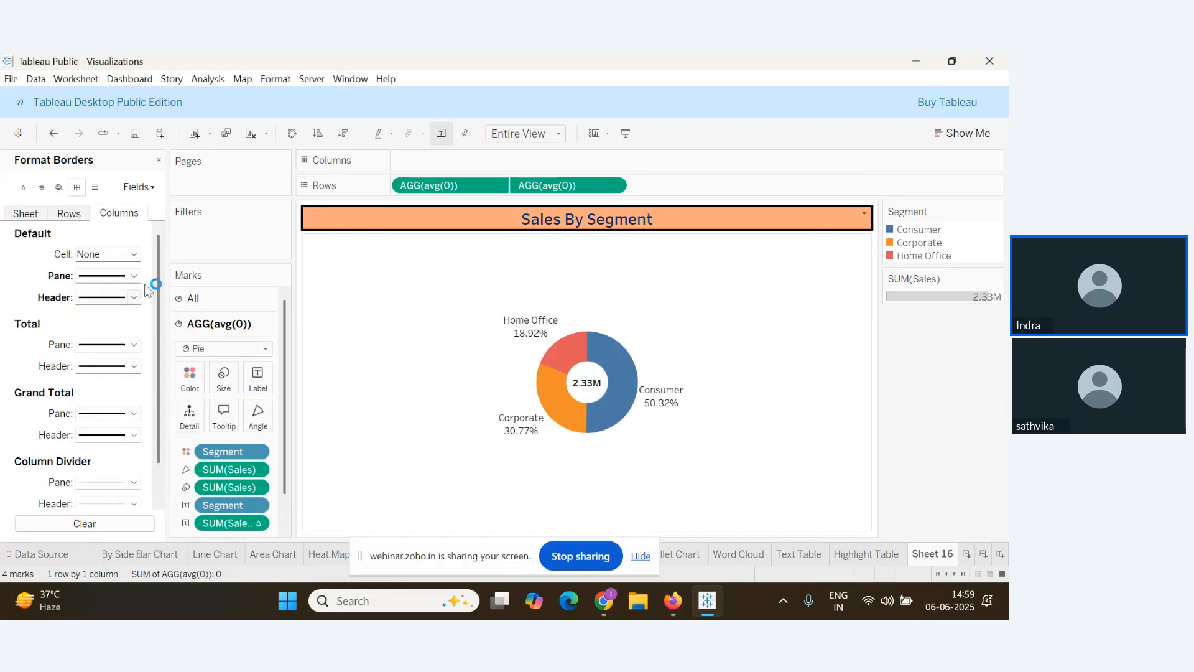
Set sheet-wide borders: thicker solid black panes, thicker solid cells, thin default header line
click(25, 213)
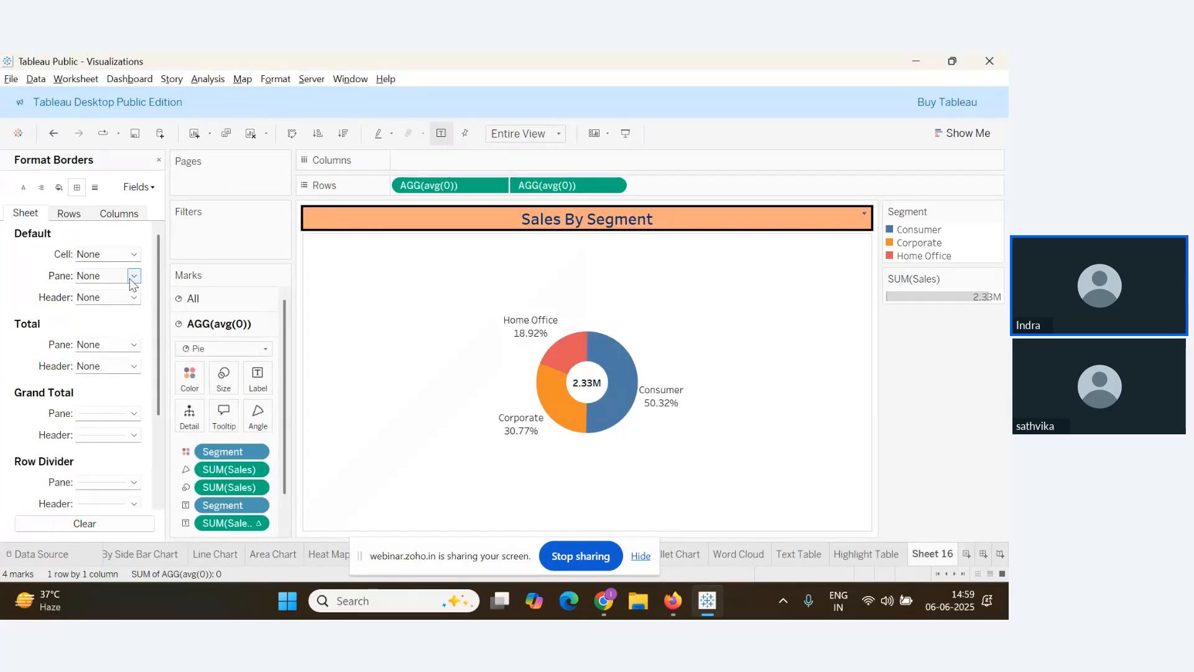
click(134, 275)
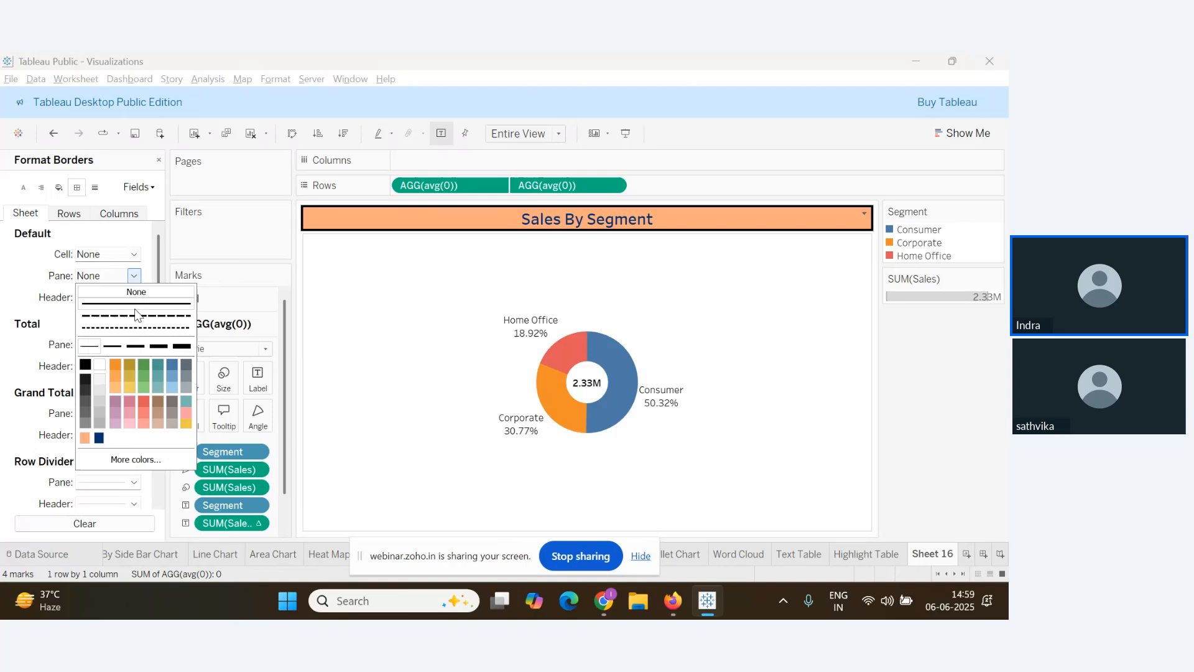
click(134, 345)
click(92, 358)
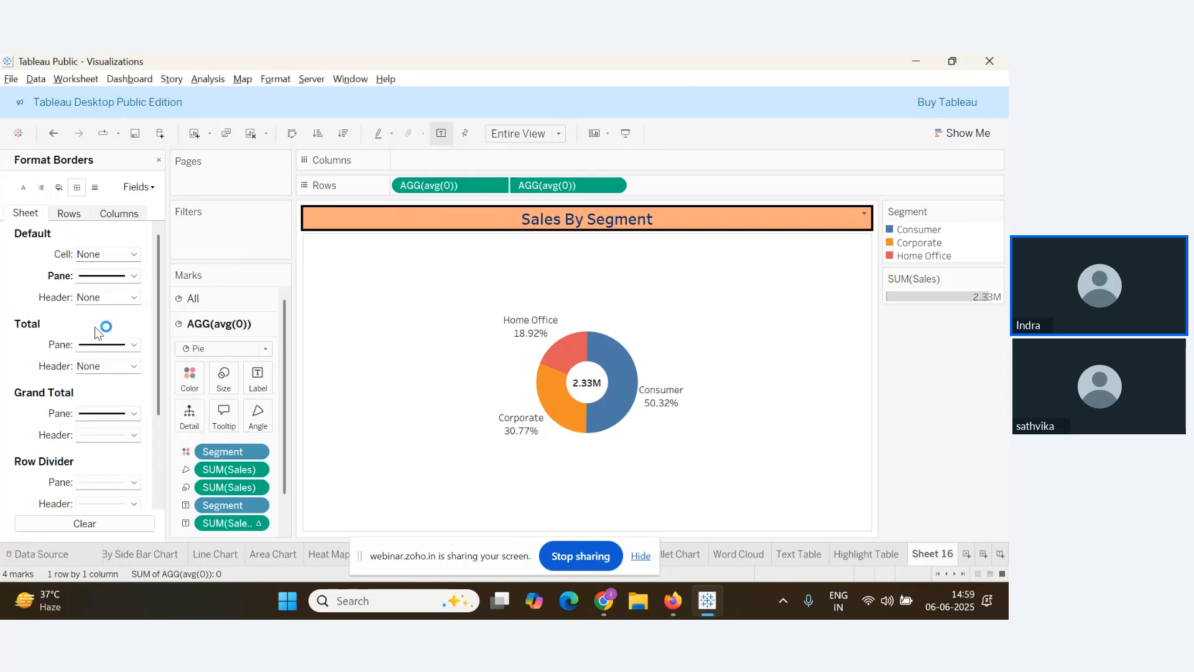
click(134, 297)
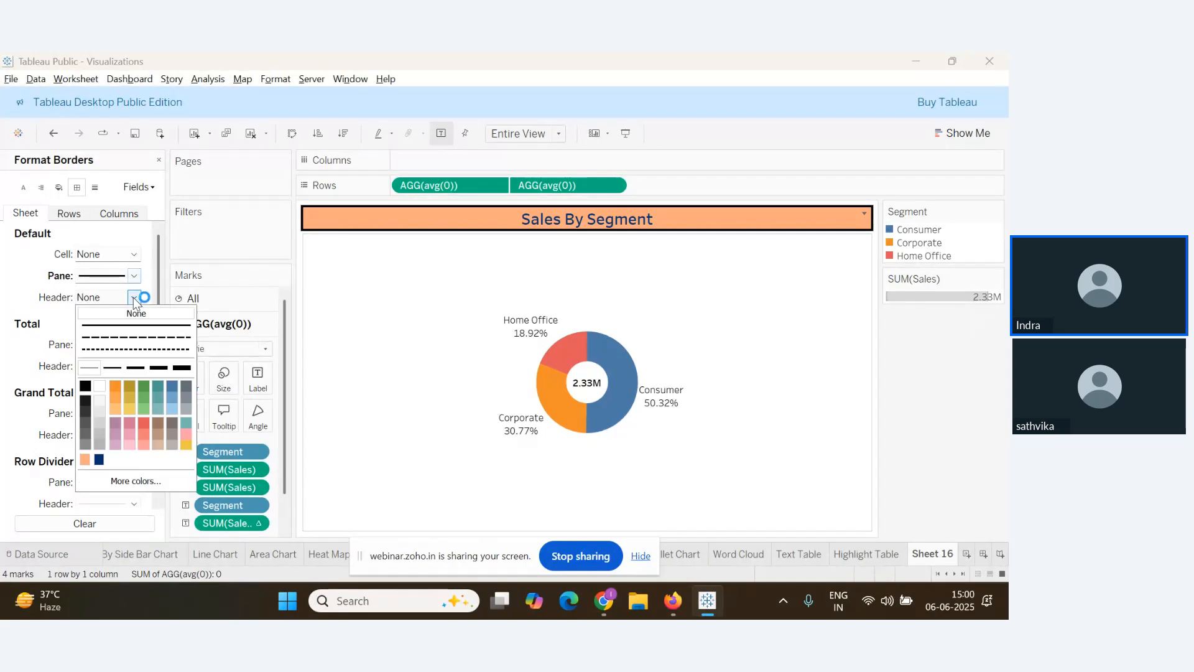
click(133, 254)
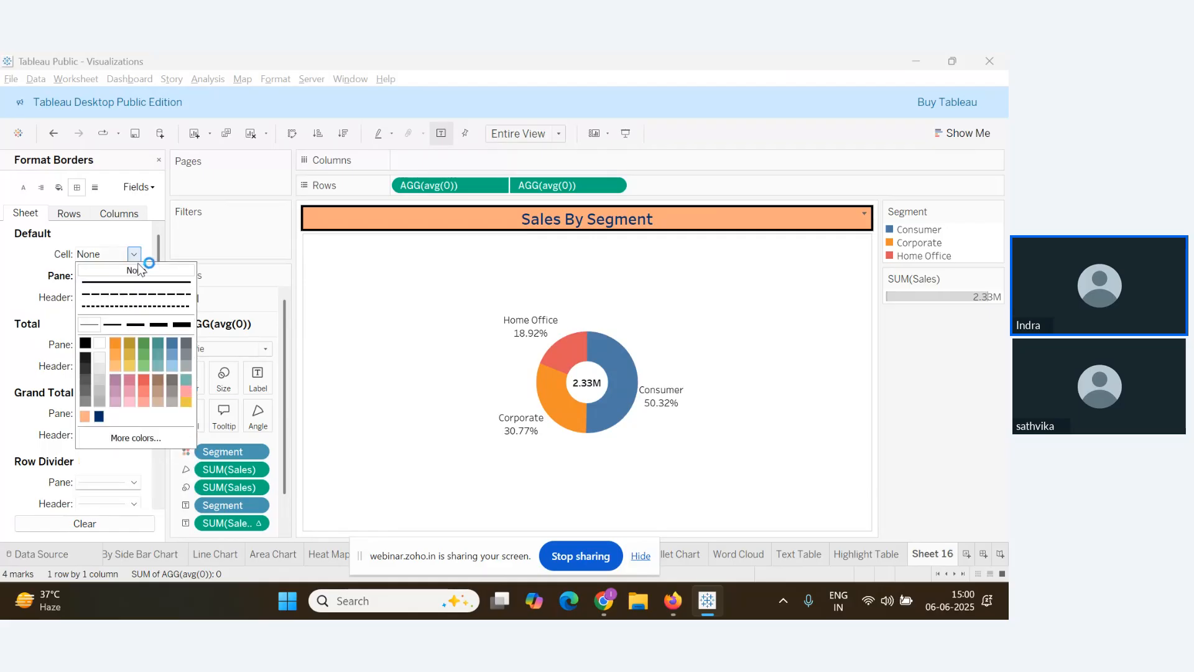
click(135, 324)
click(29, 346)
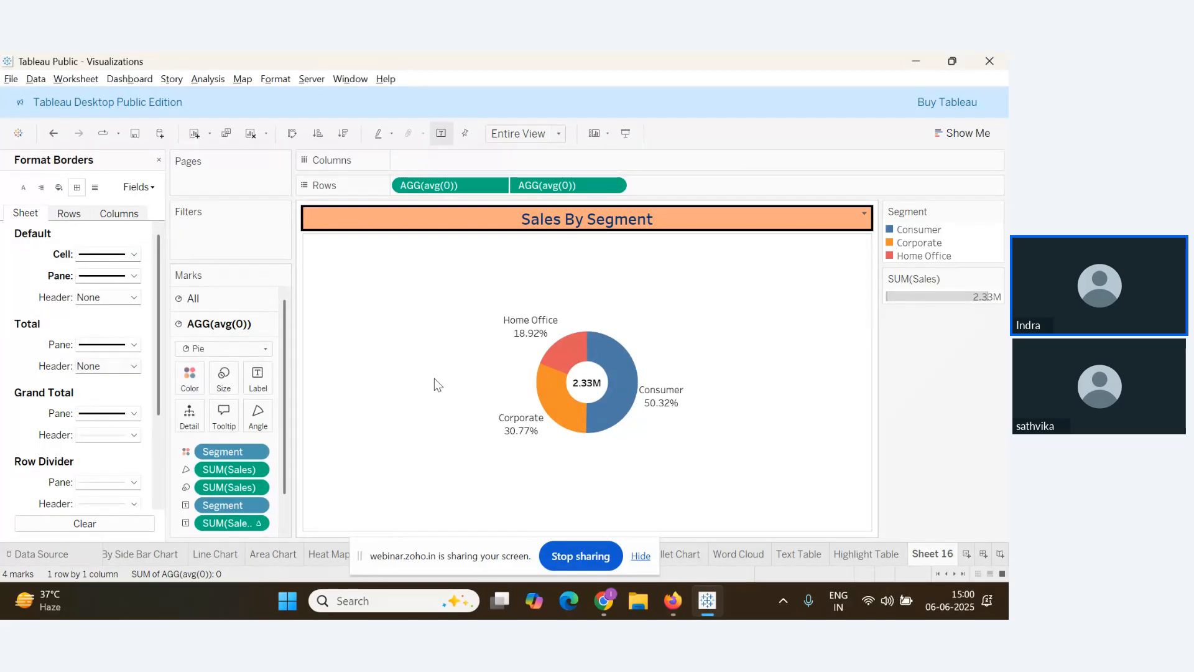
click(133, 299)
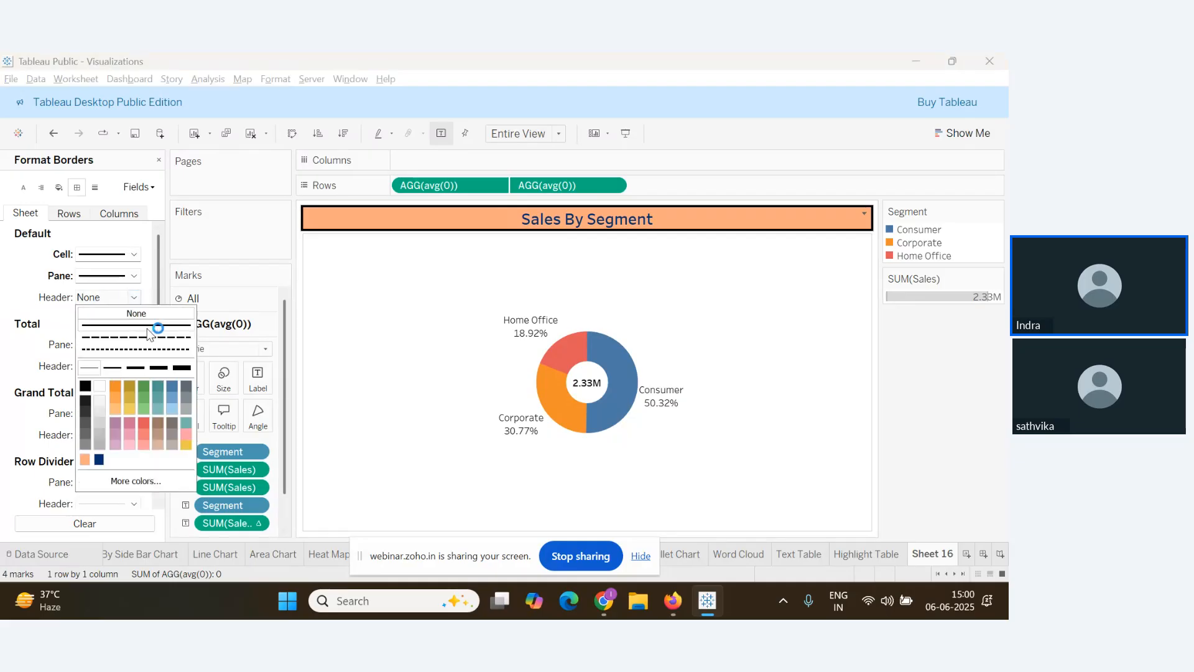
click(135, 368)
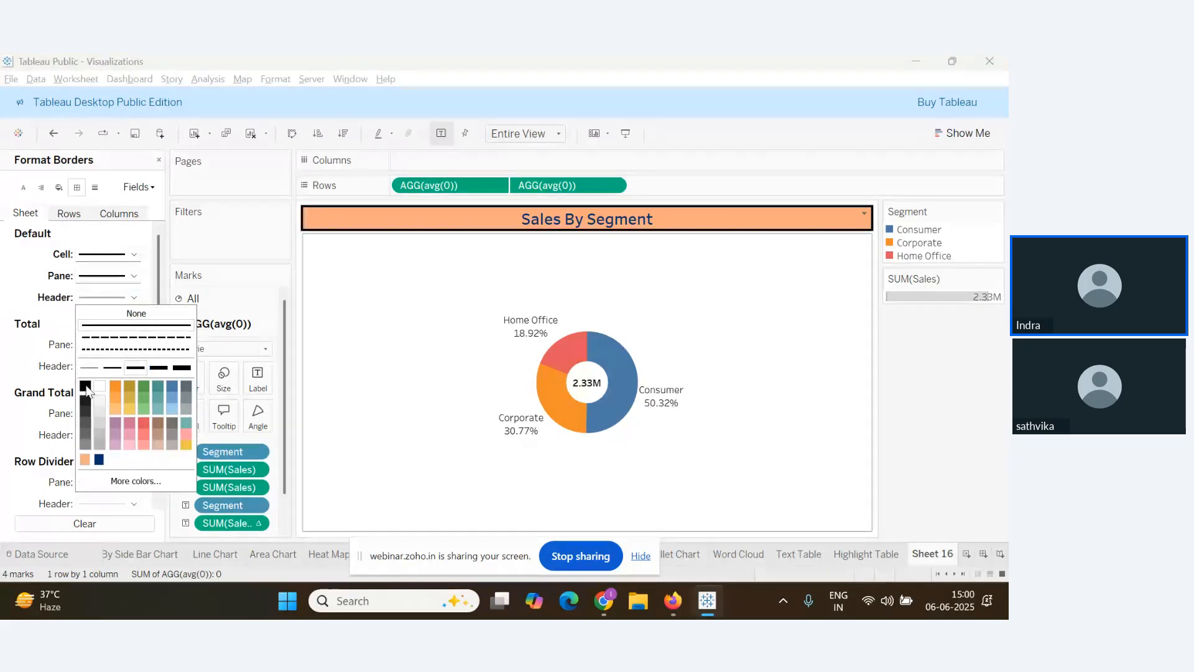
click(12, 381)
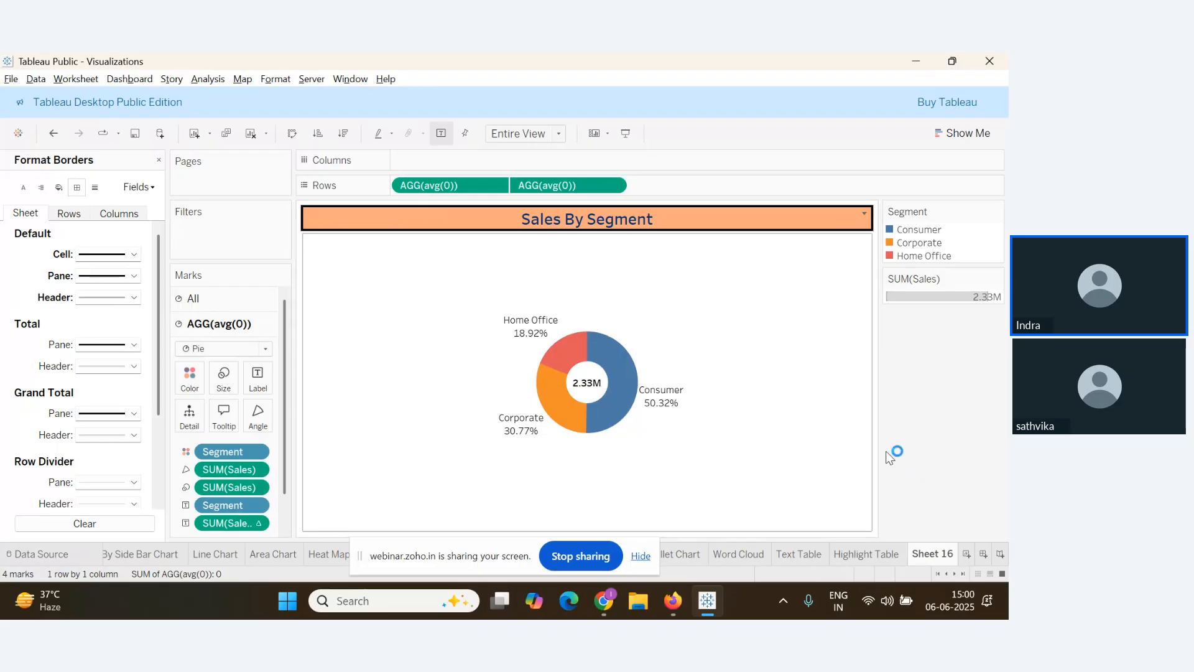
Make the default header border black in Format Borders
right_click(414, 291)
click(463, 334)
click(76, 187)
click(132, 298)
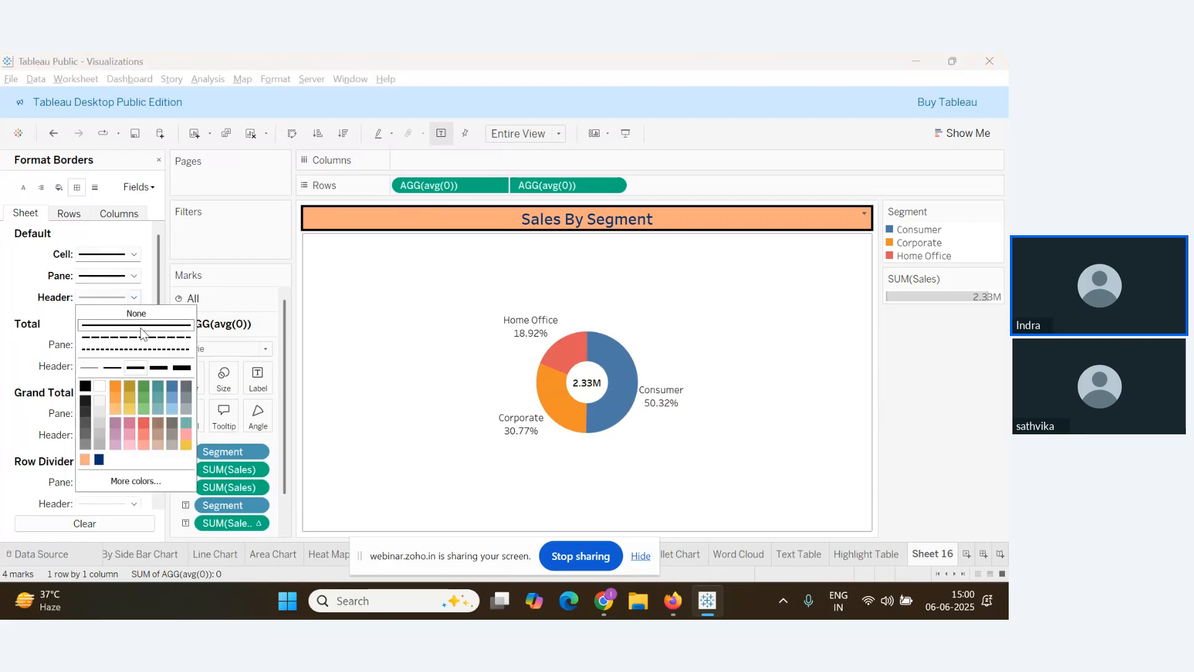
click(85, 388)
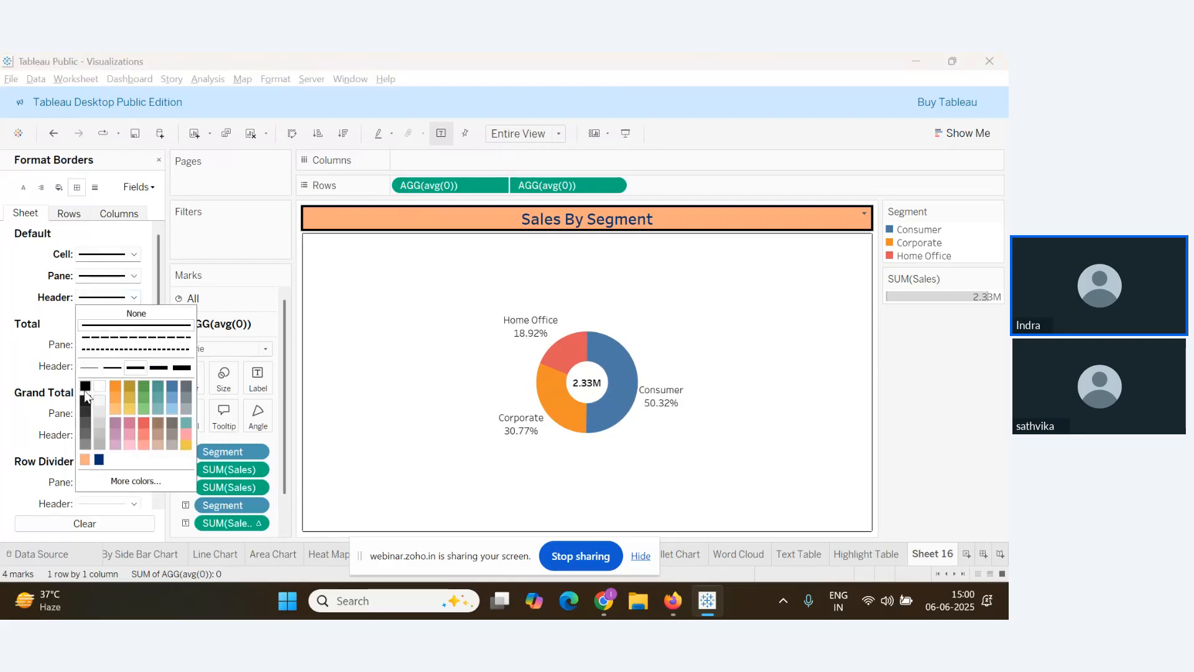
click(412, 391)
Scroll through the webinar Q&A list, then return to Tableau
key(alt+Tab)
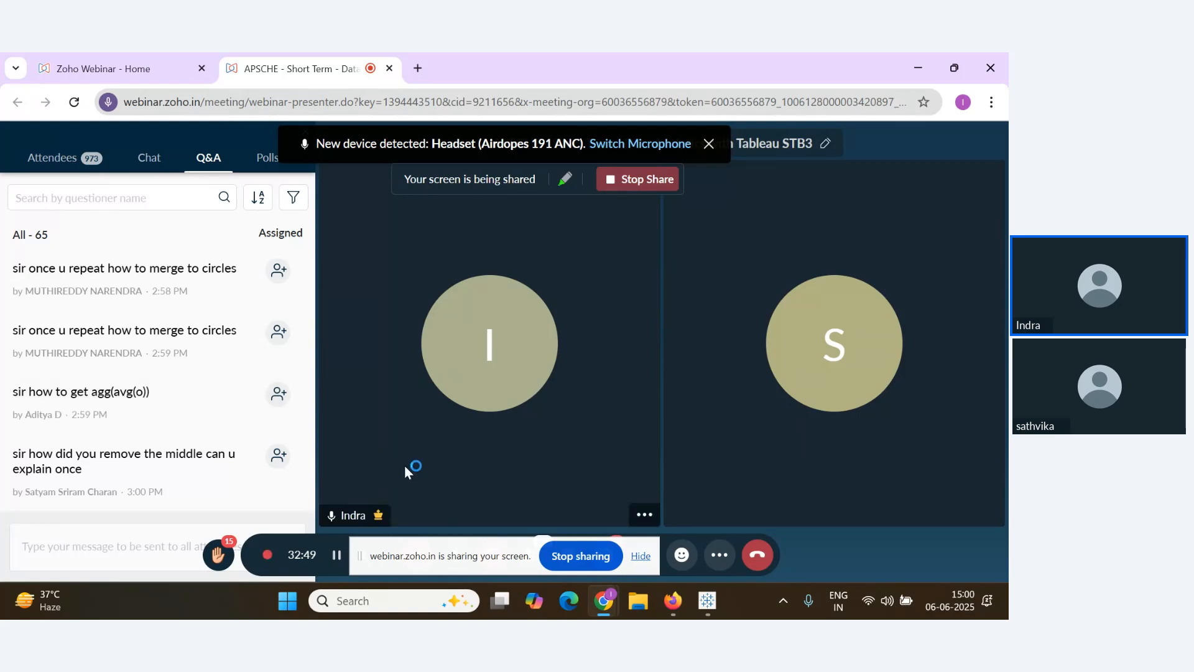
scroll(150, 441, up, 3)
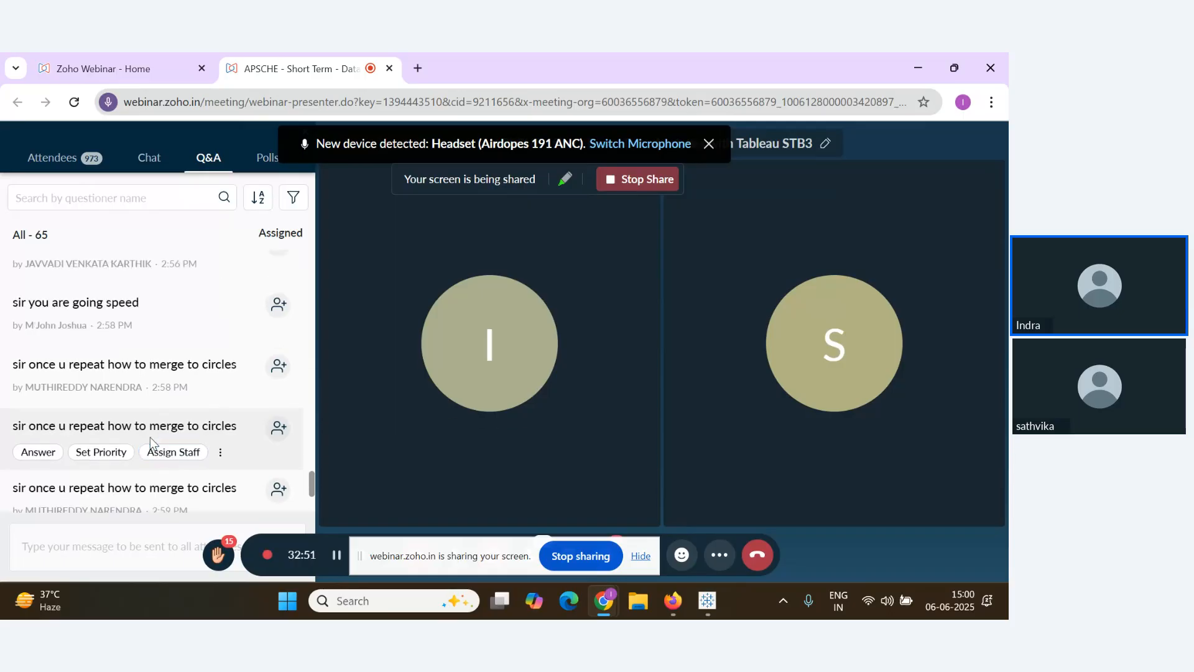
scroll(150, 442, up, 2)
scroll(155, 443, down, 5)
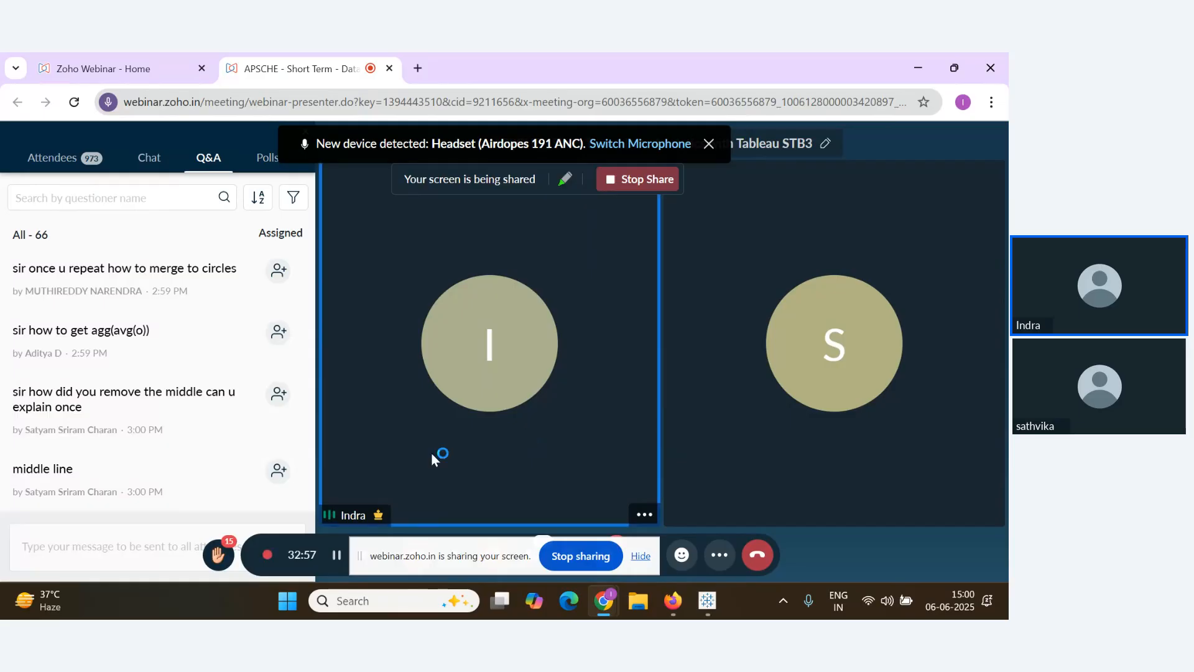
key(alt+Tab)
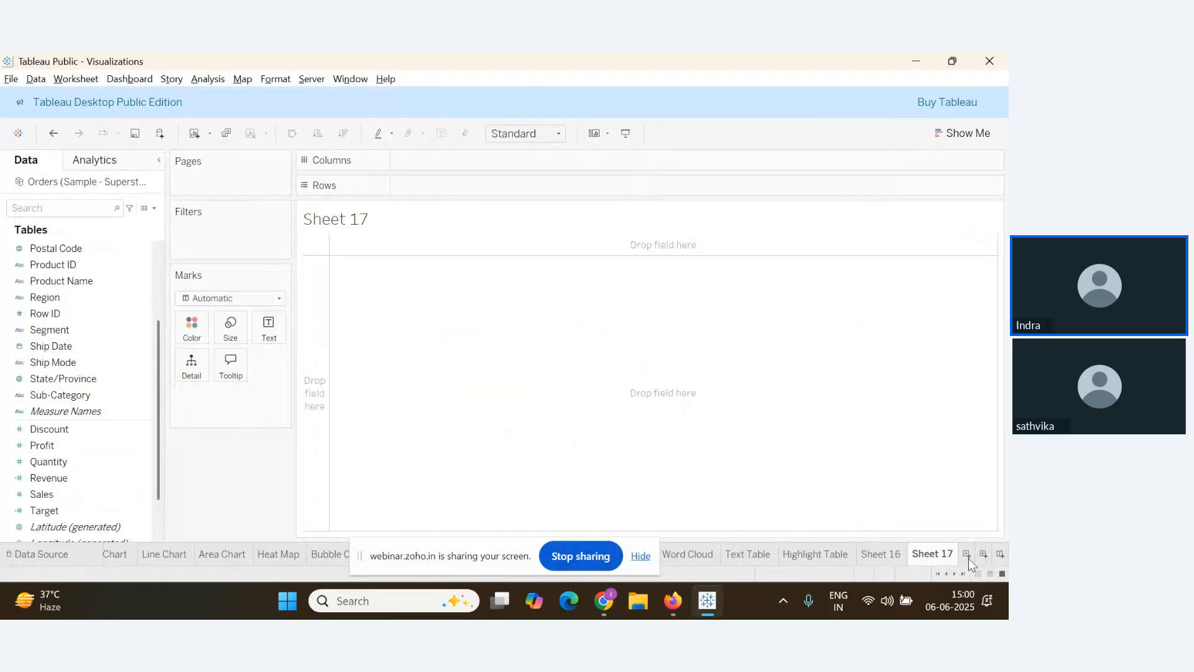
Add two avg(0) ad-hoc calculations to Rows, creating two AGG(avg(0)) pills
double_click(425, 188)
text(av)
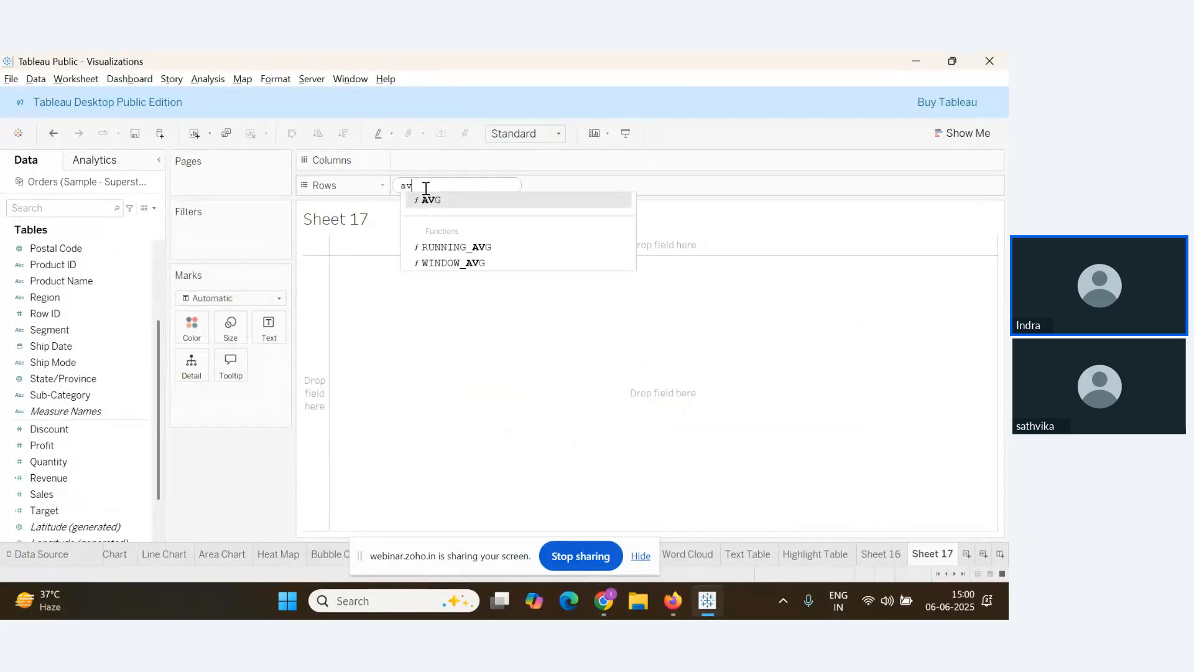
text(g ()
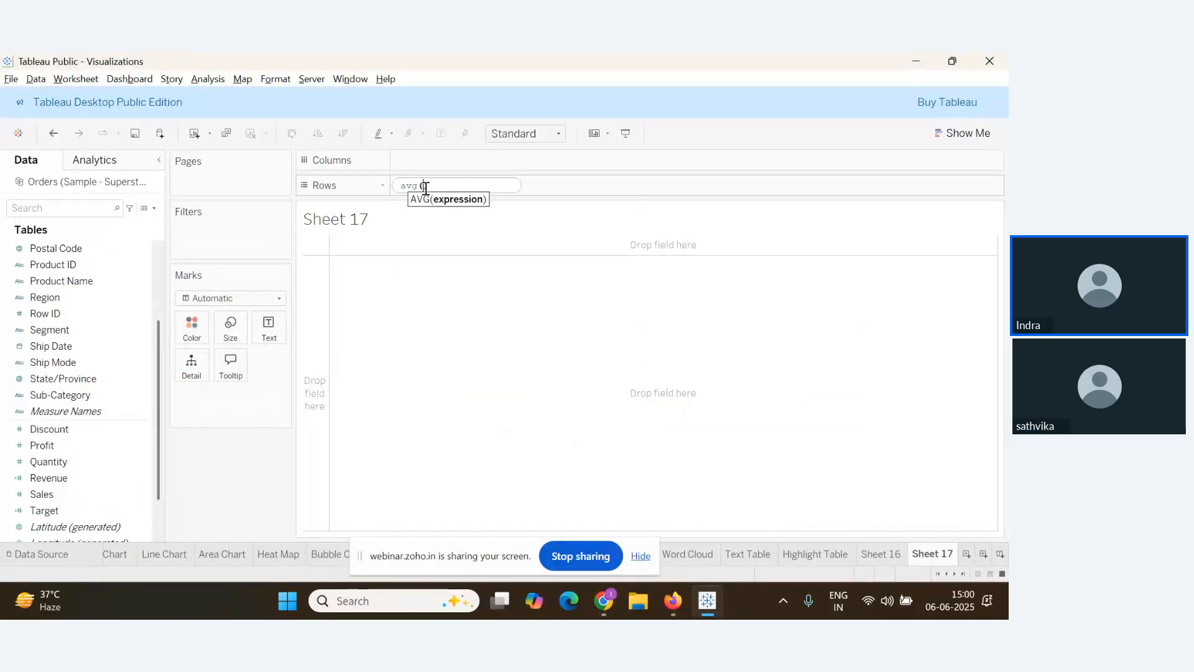
text(0)
key(Return)
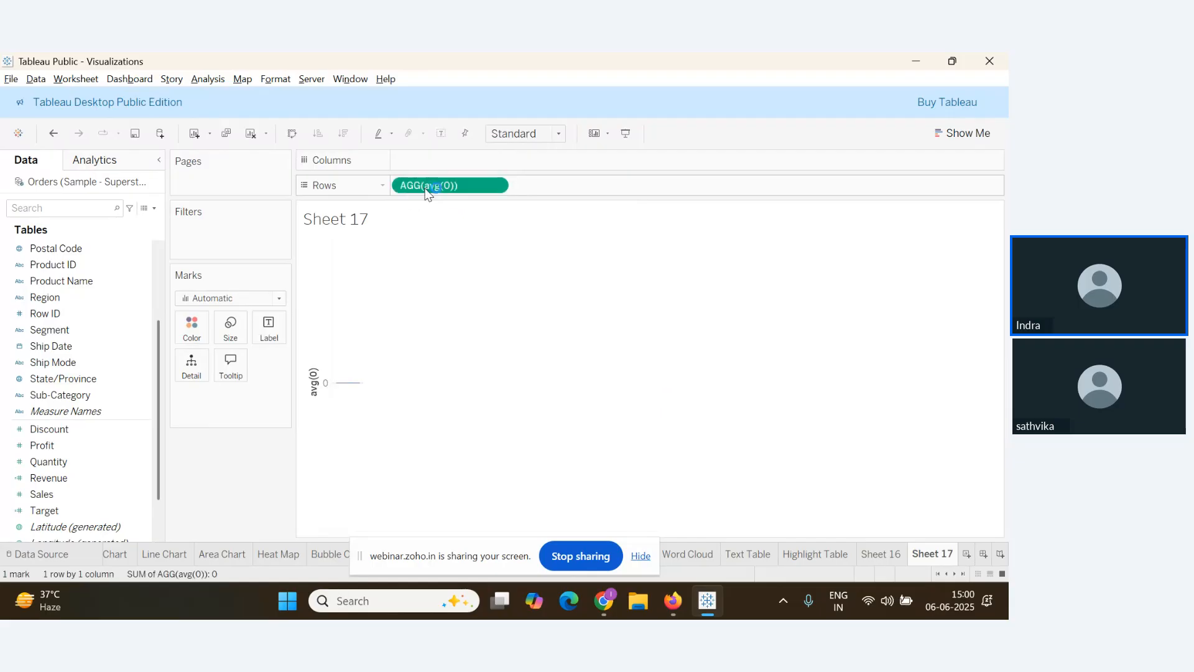
click(479, 189)
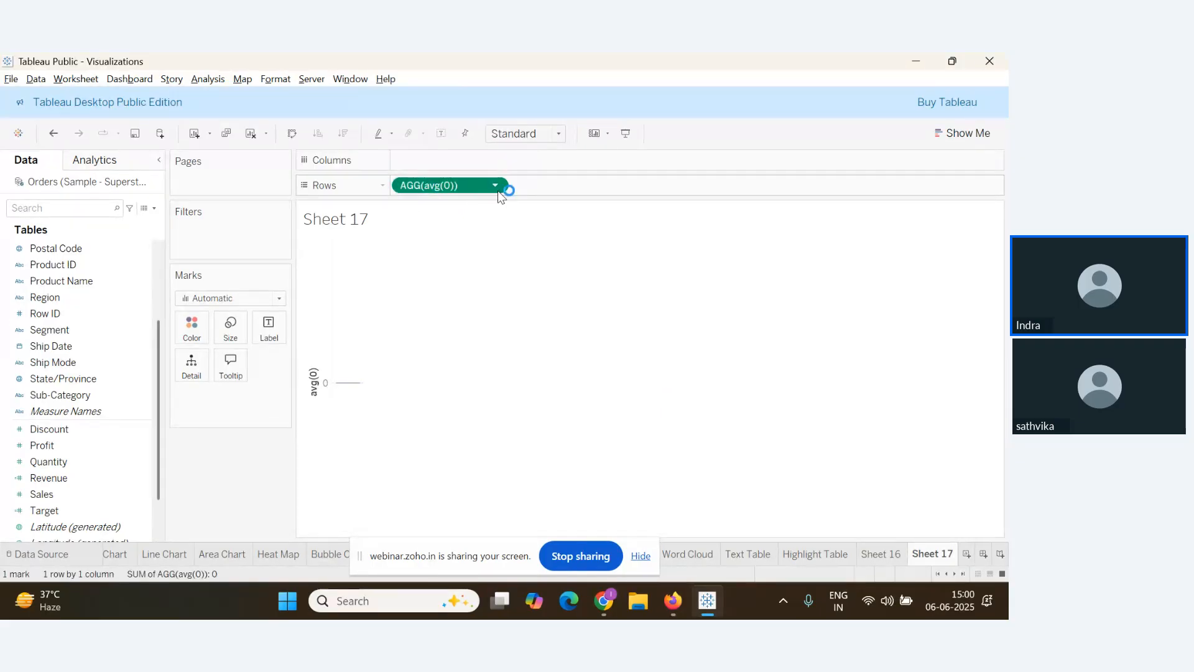
double_click(549, 184)
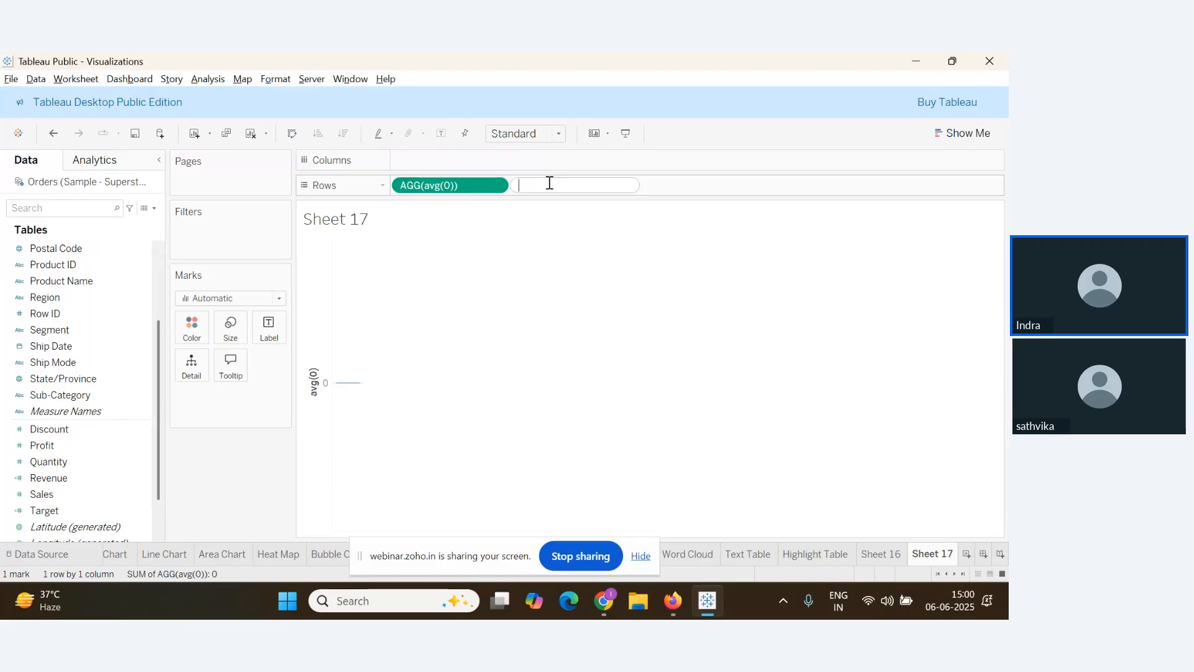
text(avg(0)
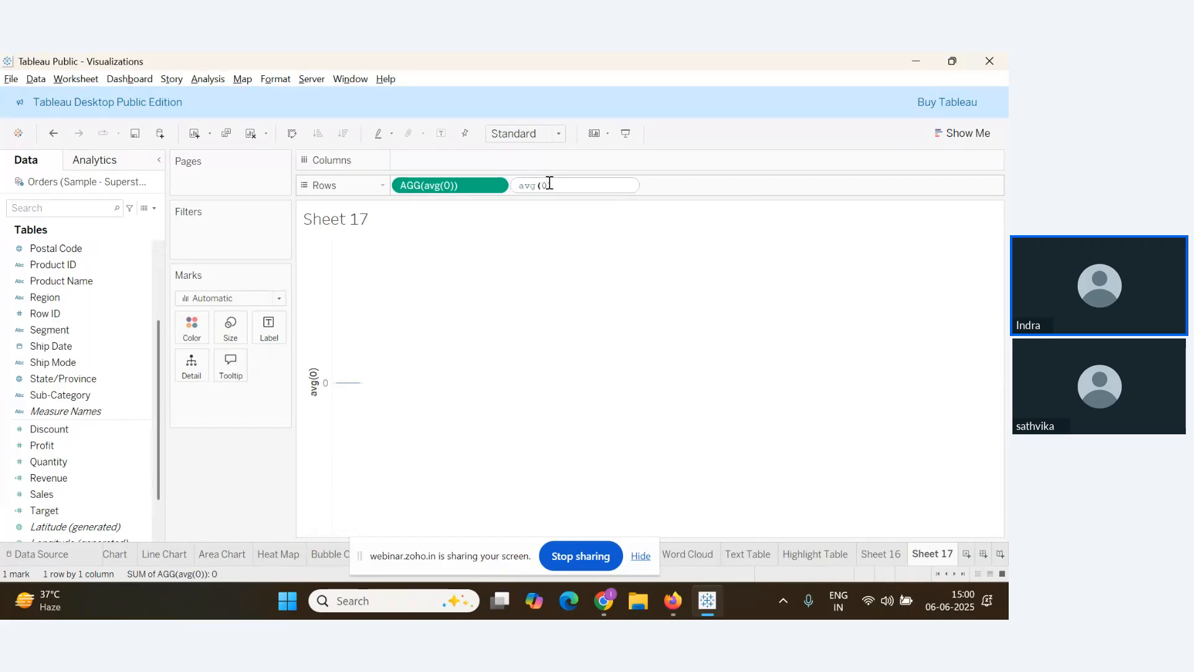
key(Return)
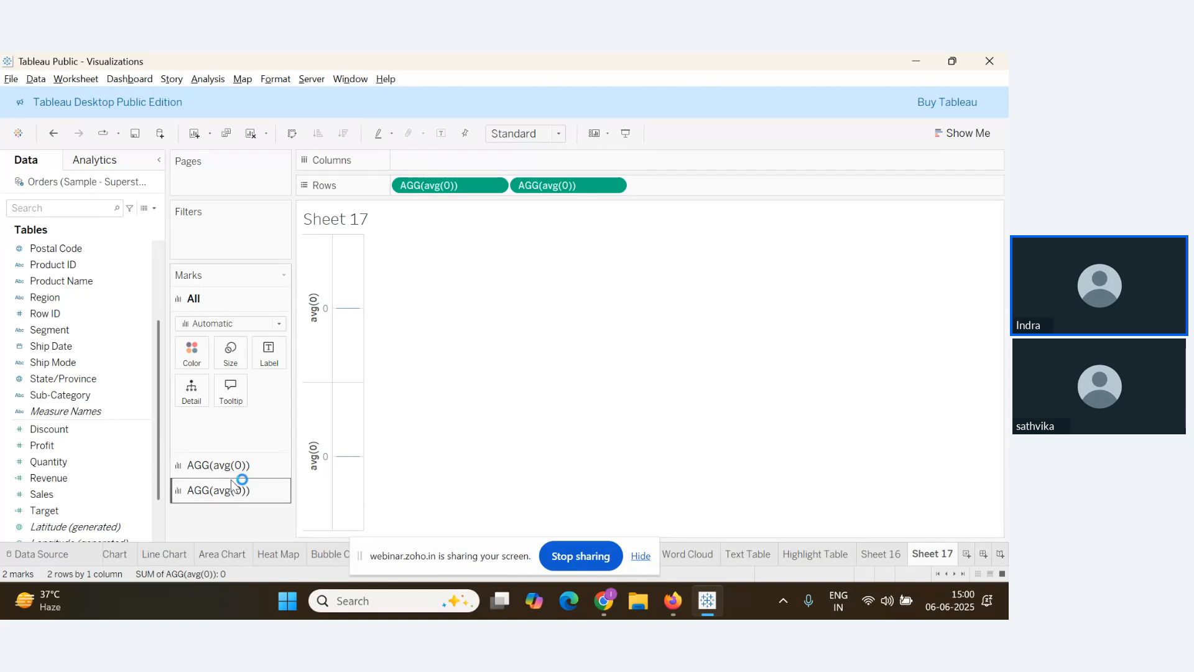
On Sheet 16, show the second AGG(avg(0)) layer's marks and demonstrate removing SUM(Sales)
click(251, 134)
click(882, 558)
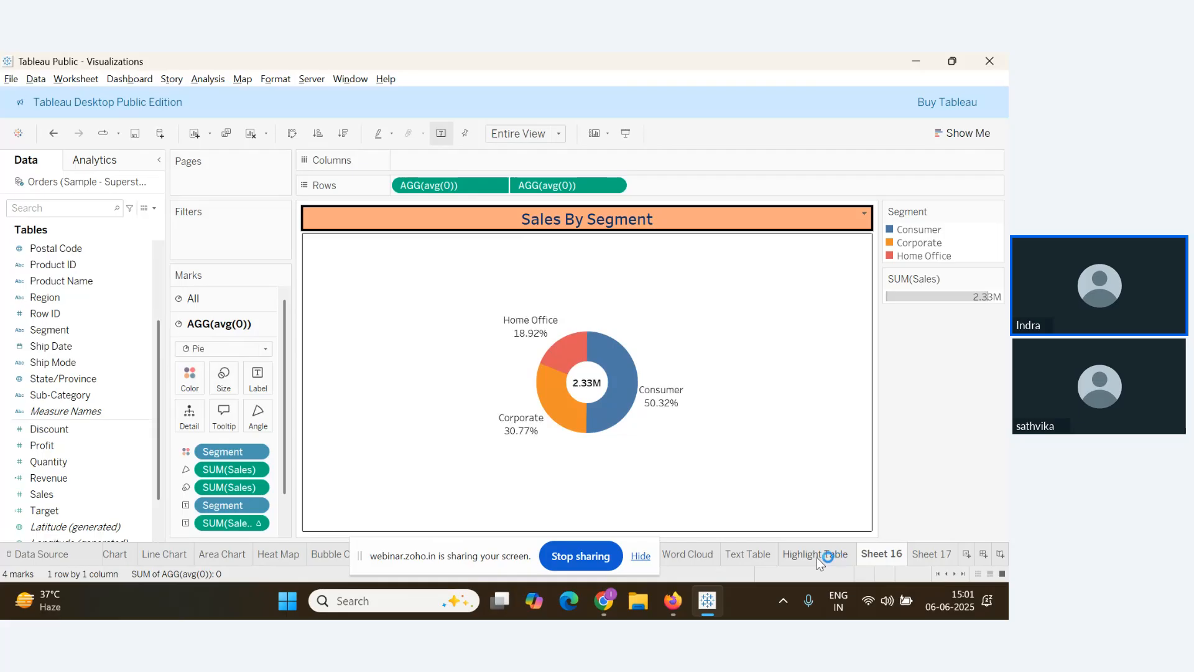
scroll(231, 491, down, 2)
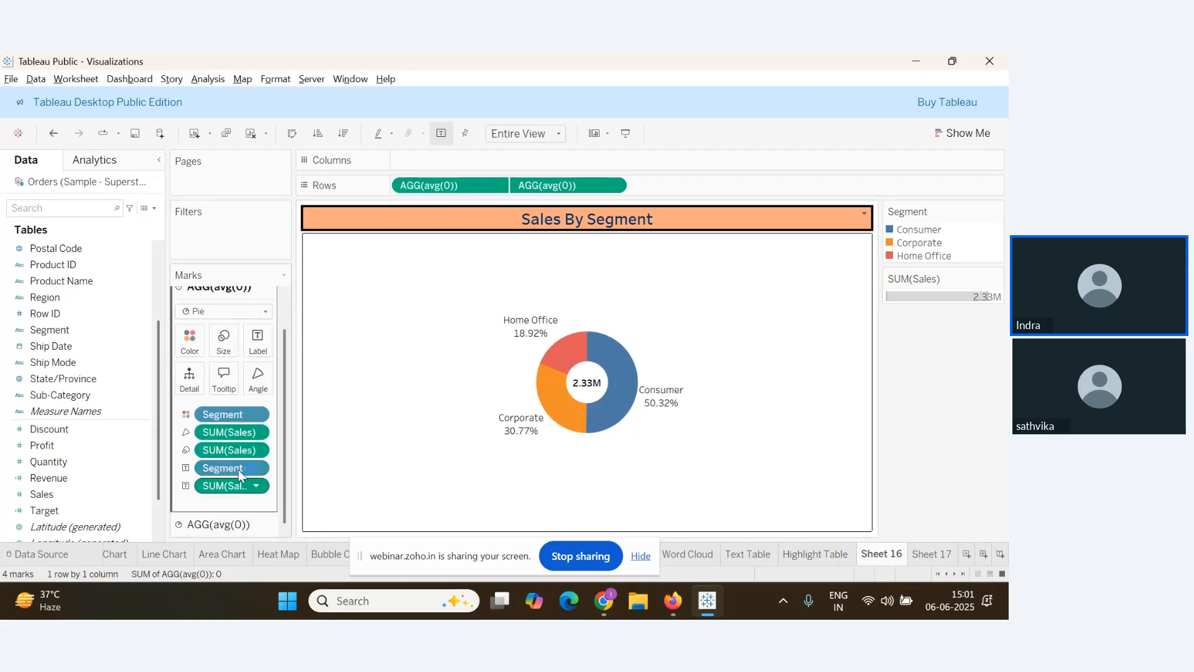
click(214, 524)
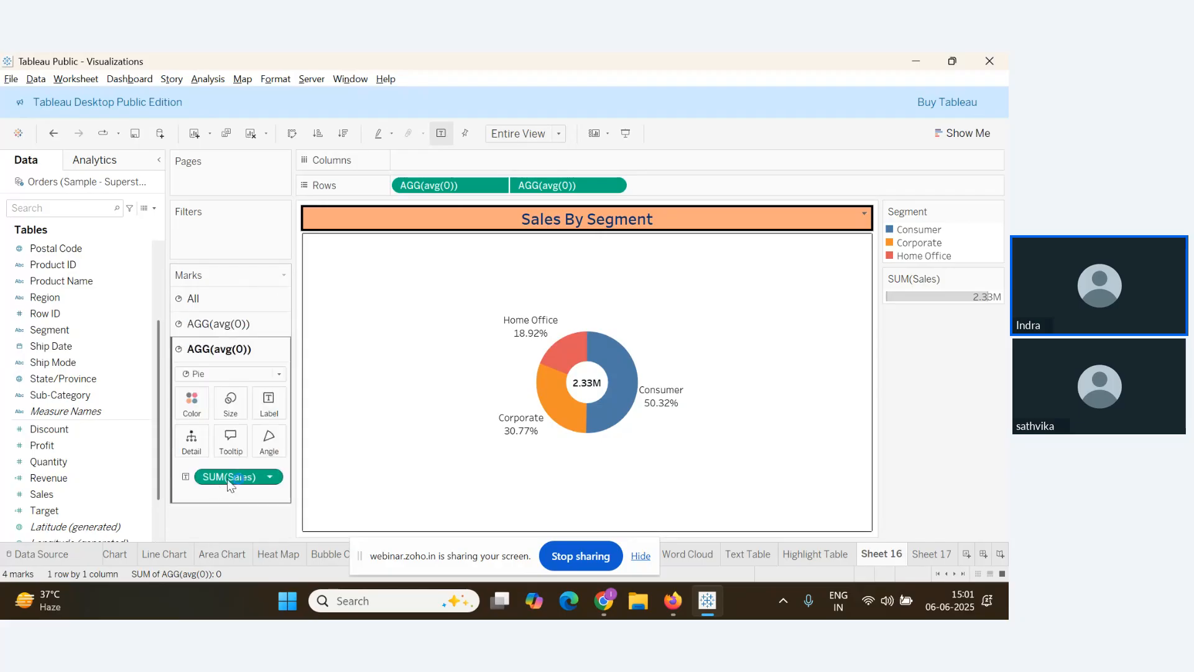
mouse_move(233, 479)
mouse_down()
mouse_move(234, 533)
mouse_move(241, 482)
mouse_up()
Review the webinar attendee questions, then return to Tableau
key(alt+Tab)
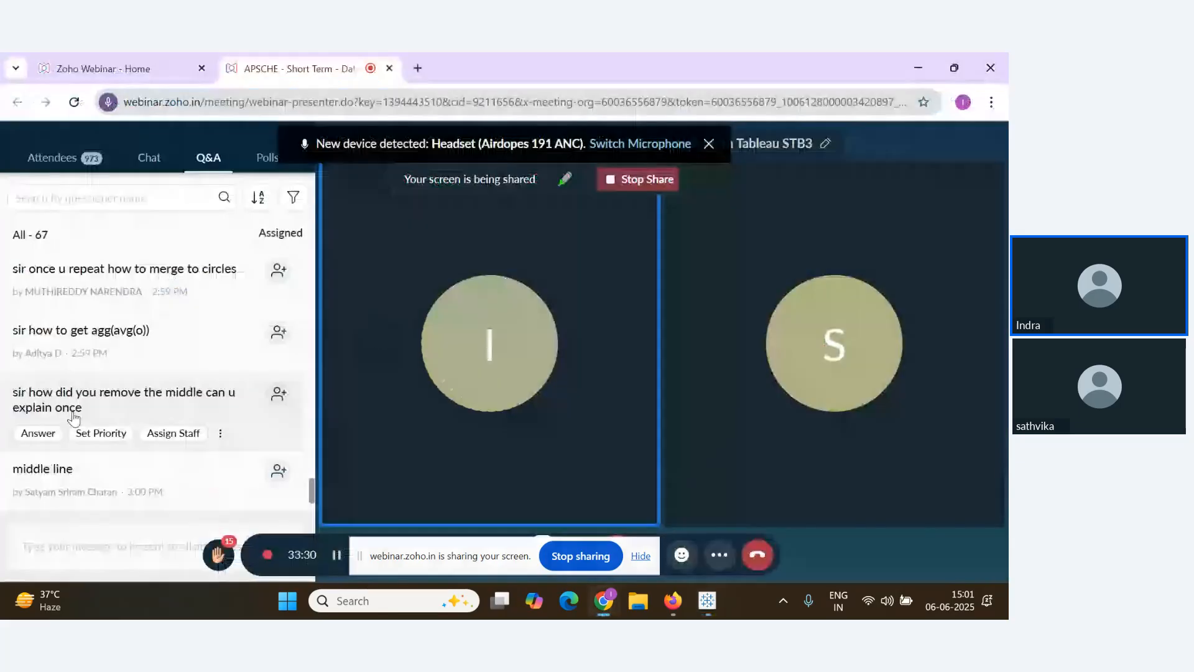
scroll(73, 418, down, 2)
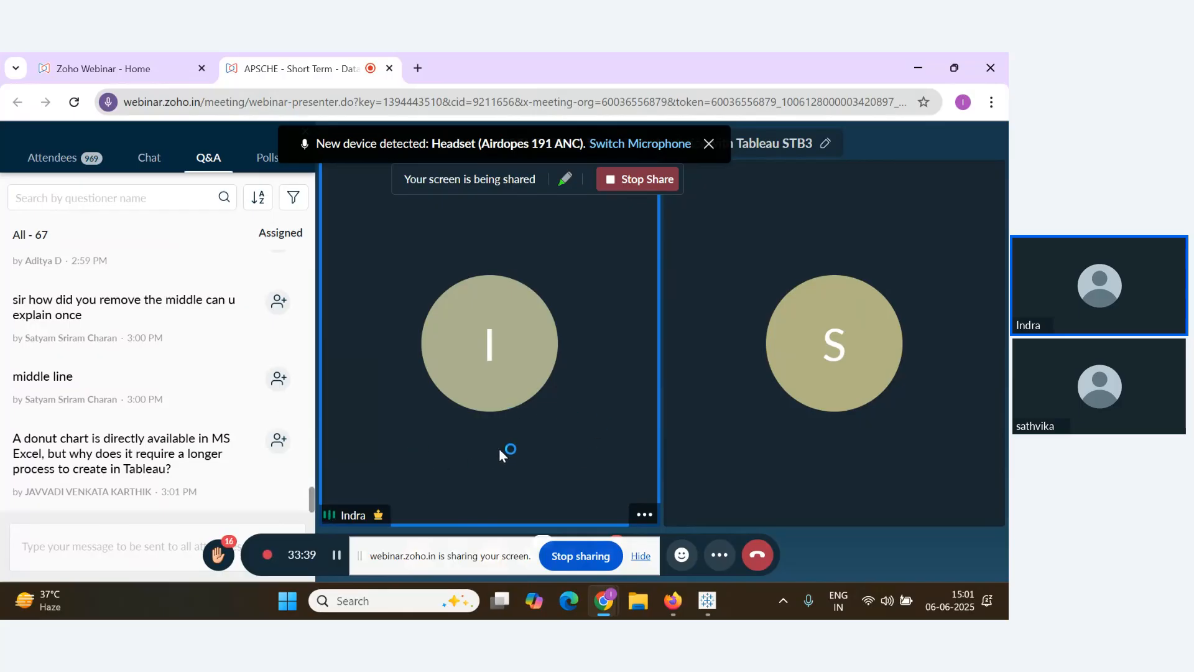
mouse_move(259, 442)
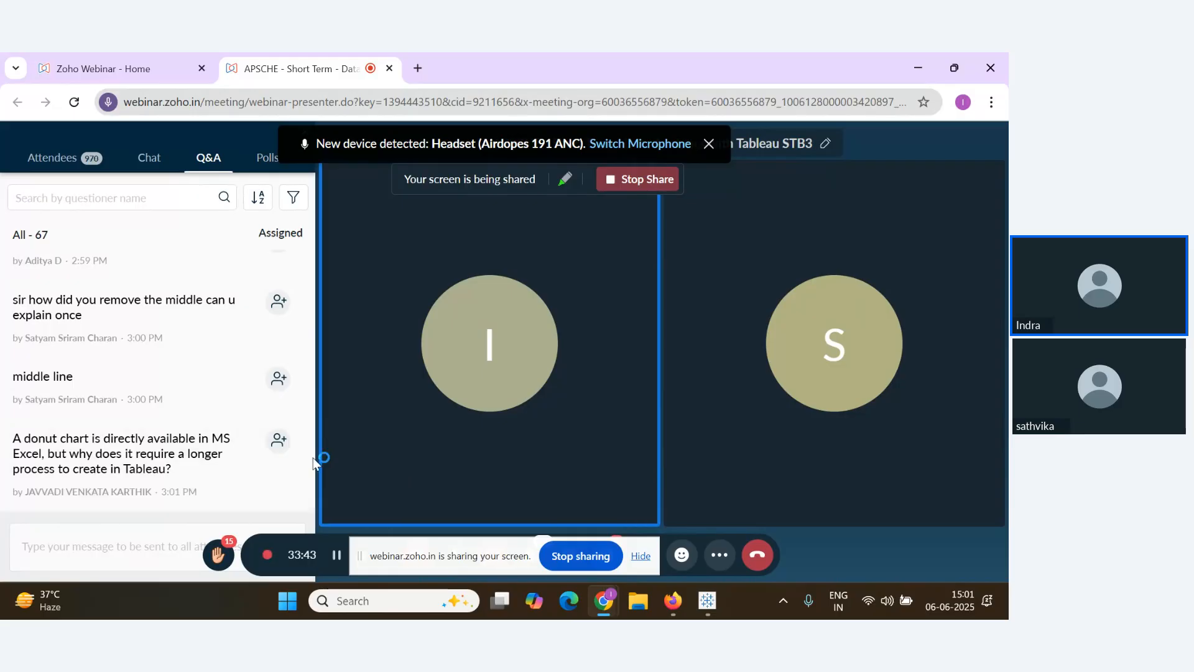
mouse_move(243, 390)
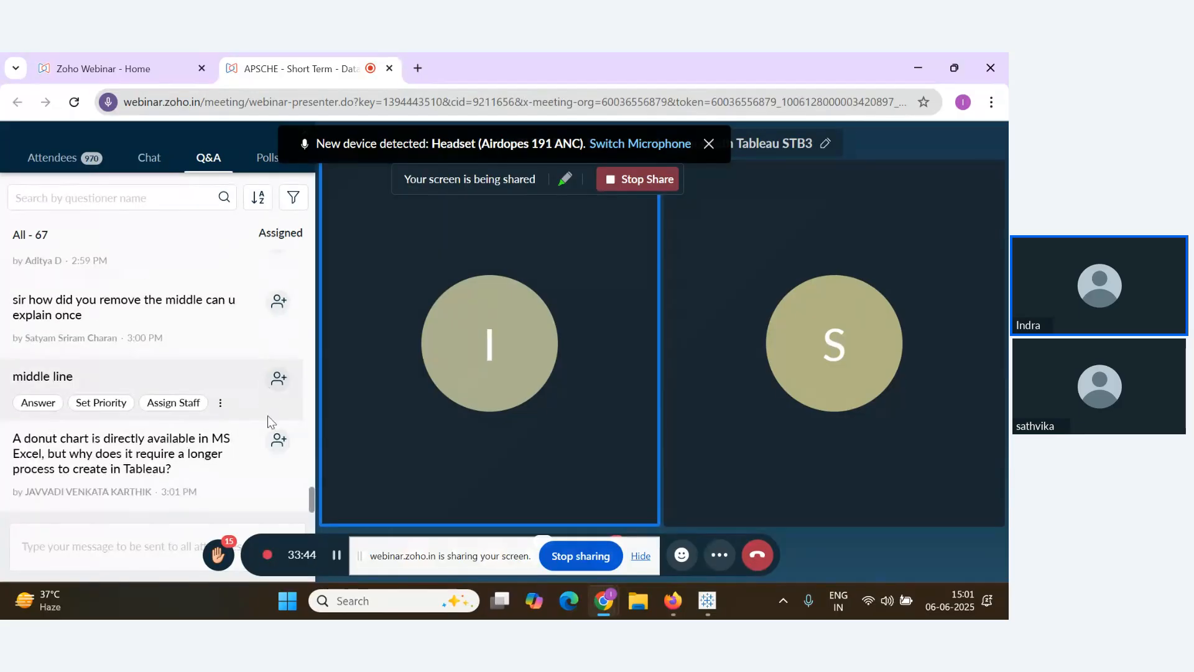
mouse_move(256, 469)
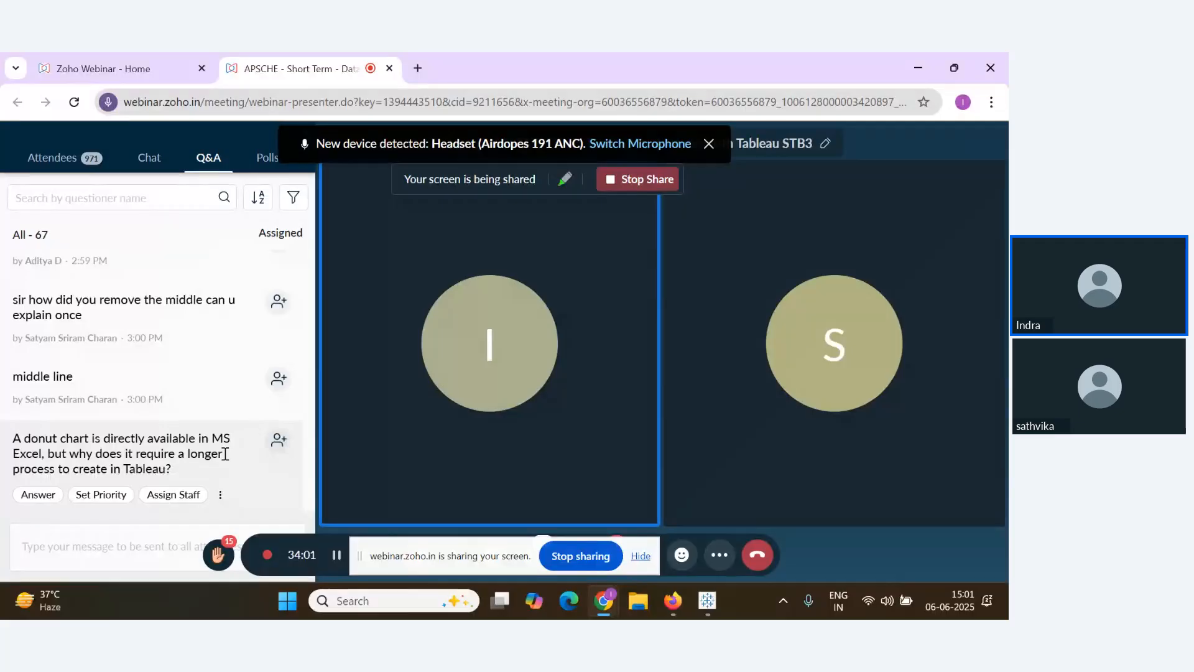
scroll(227, 454, up, 1)
scroll(232, 454, down, 1)
scroll(228, 446, up, 1)
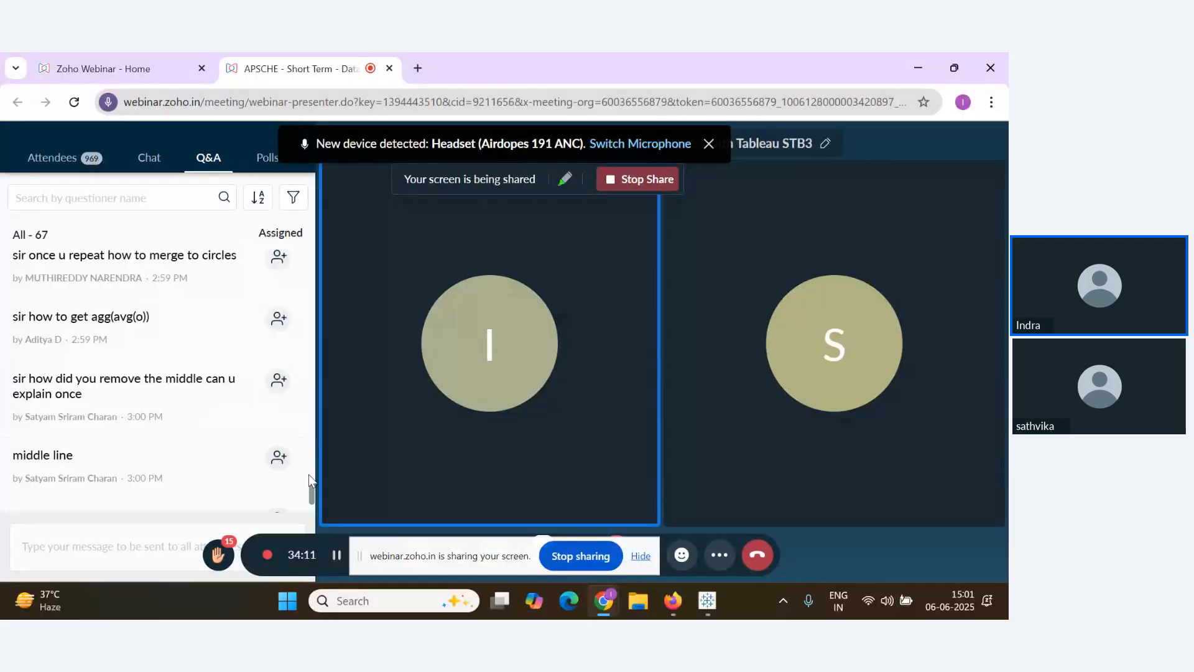
scroll(230, 463, up, 1)
scroll(245, 427, down, 2)
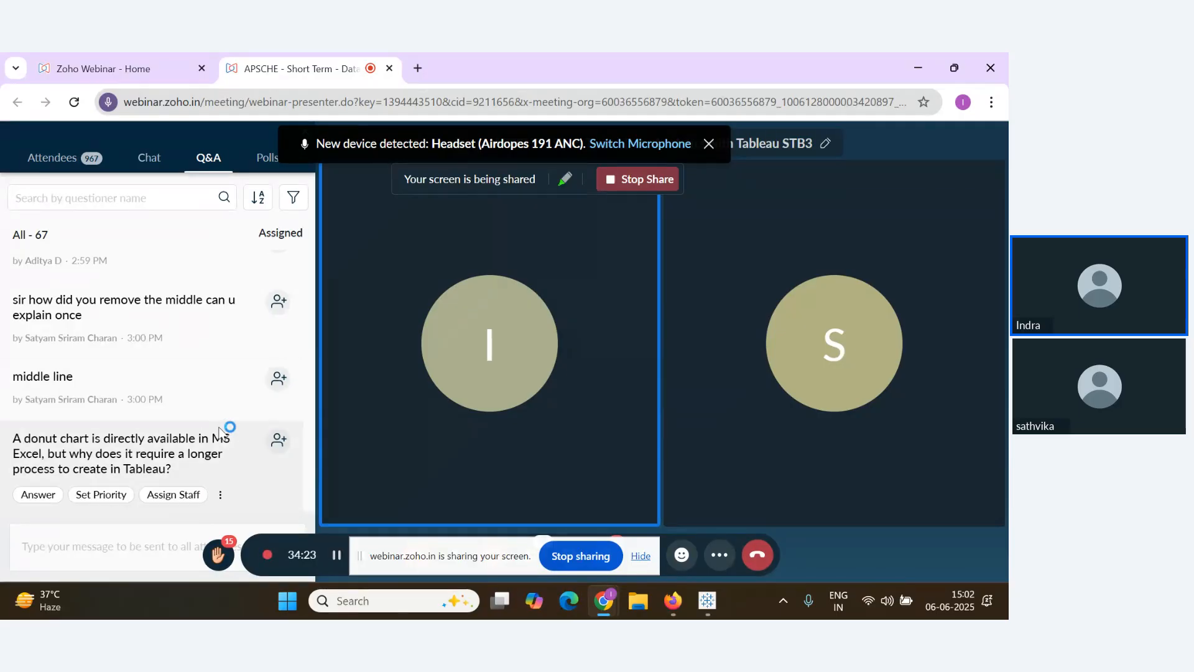
scroll(225, 433, up, 1)
scroll(188, 437, up, 1)
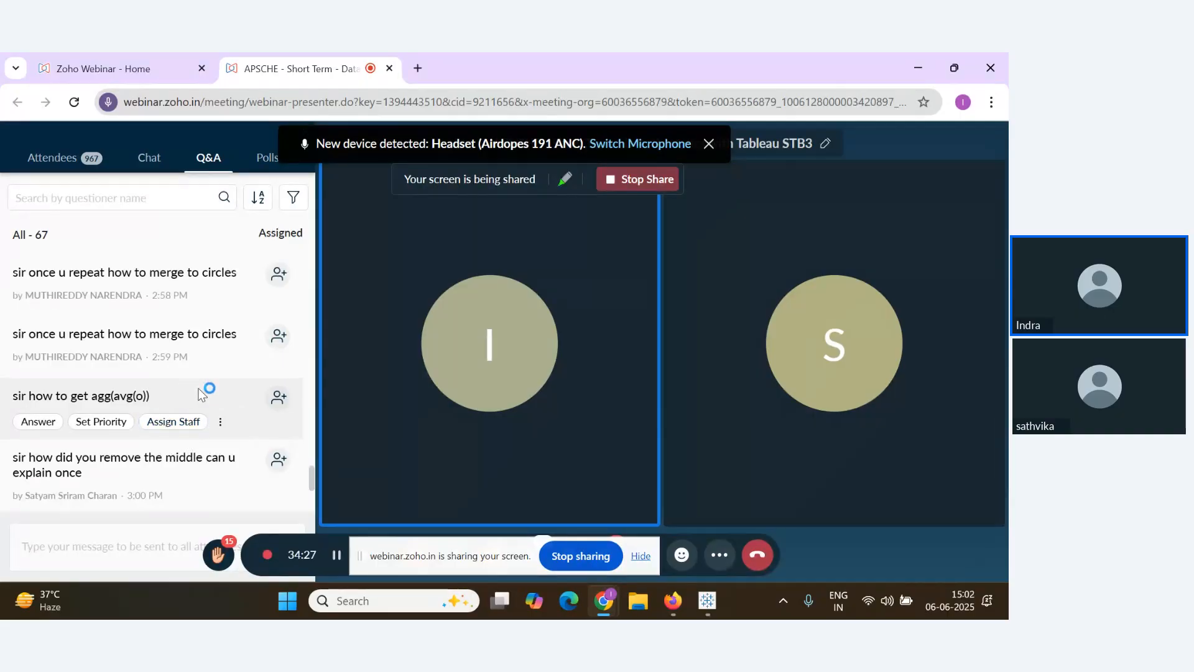
scroll(240, 367, up, 1)
key(alt+Tab)
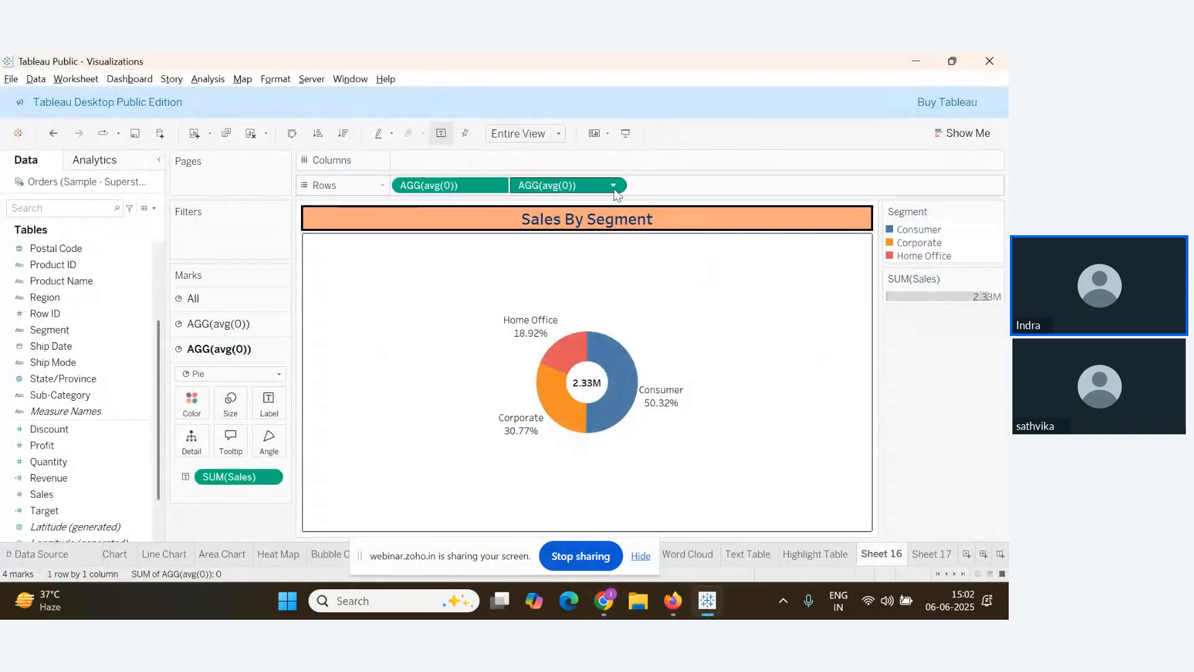
Show the second AGG(avg(0)) pill's options, check the webinar, then switch to the Notes document
click(610, 186)
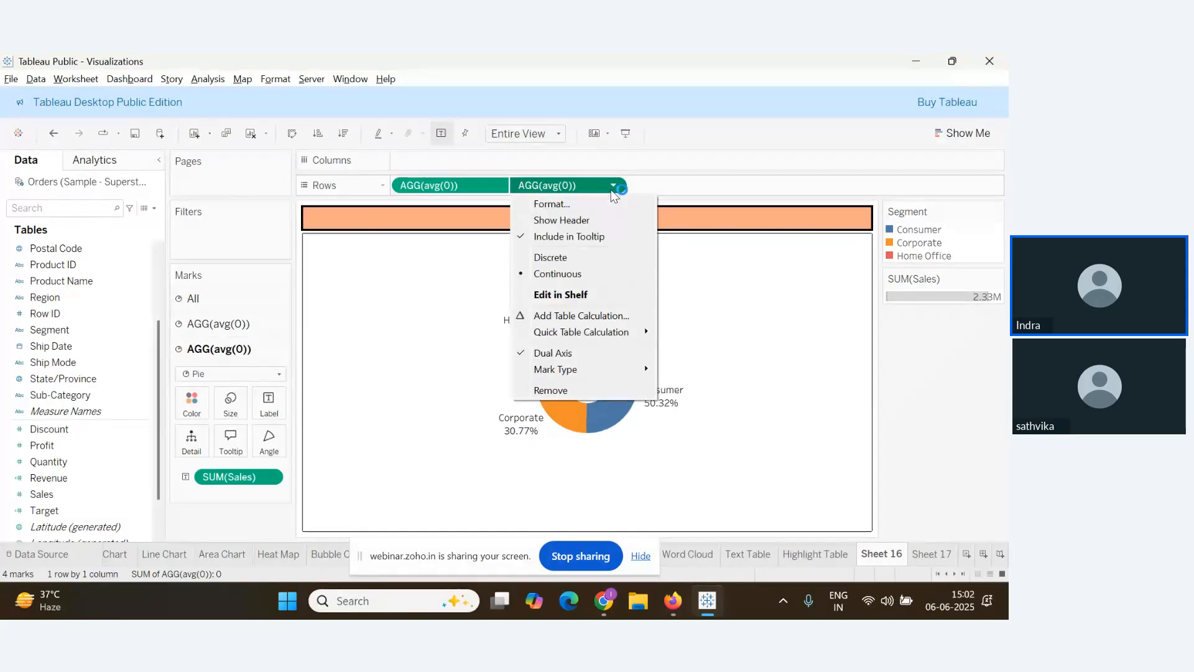
key(alt+Tab)
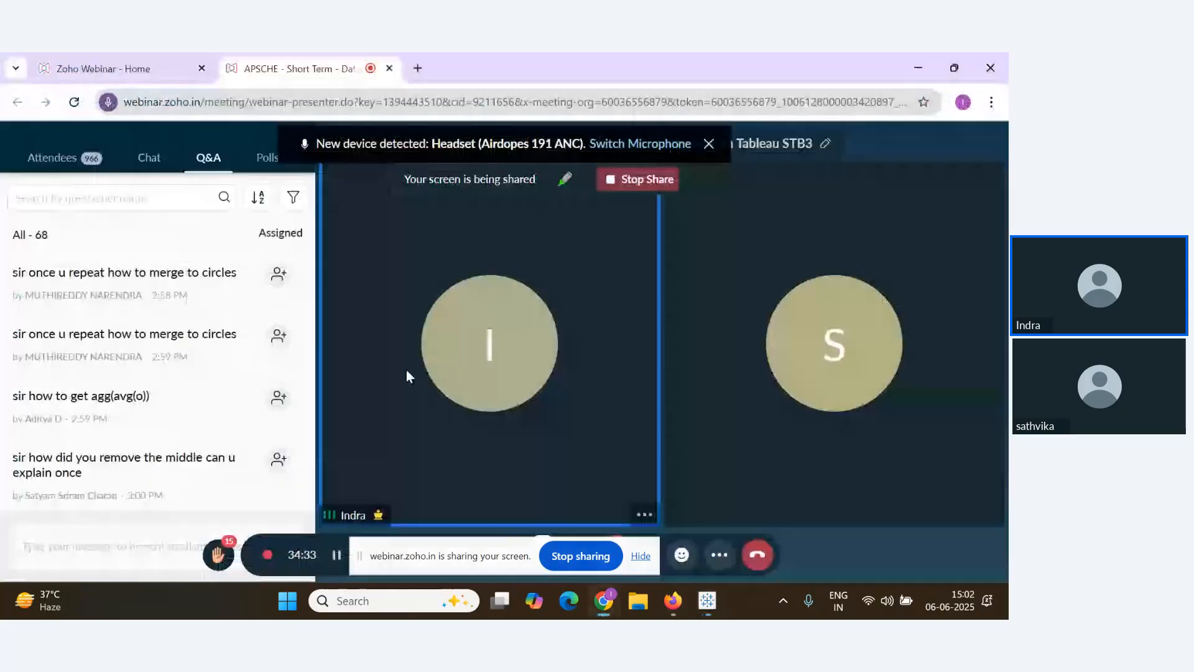
scroll(262, 435, down, 3)
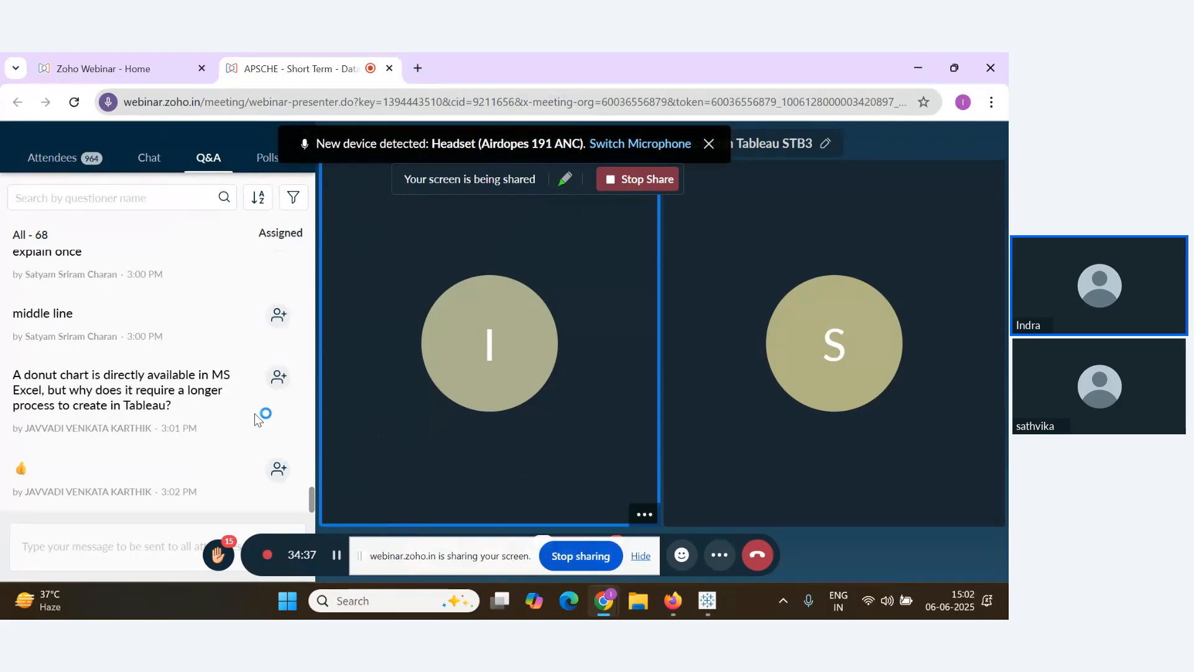
scroll(236, 435, up, 2)
scroll(199, 455, down, 3)
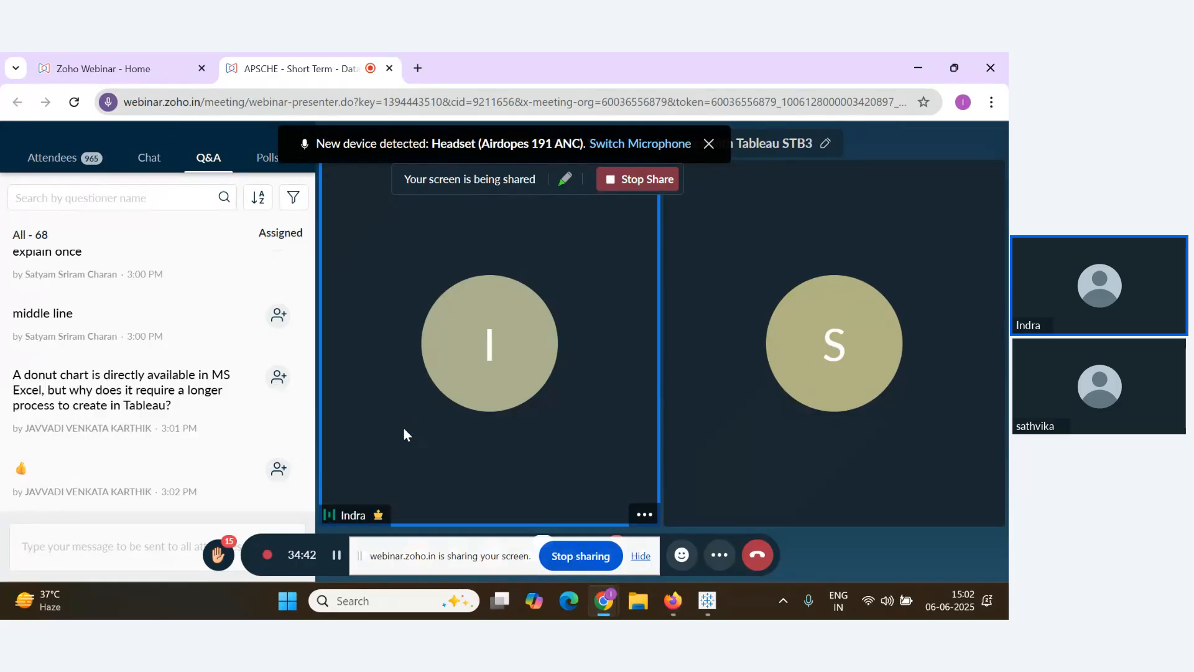
key(alt+Tab)
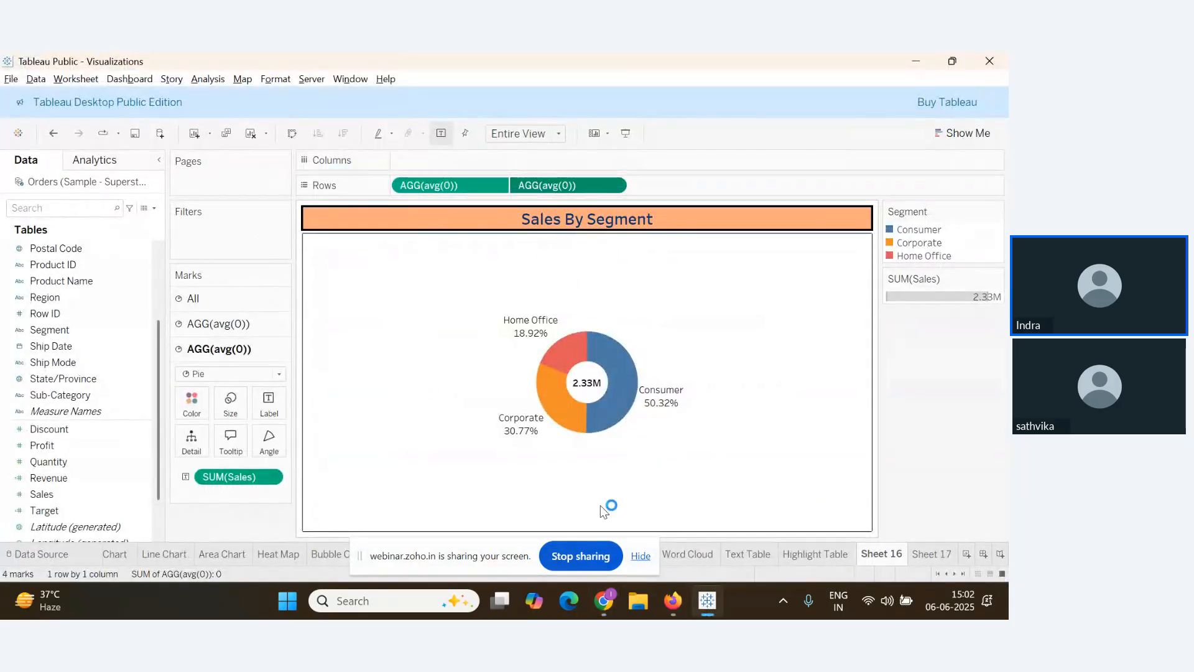
key(alt+Tab)
key(alt+Tab)
key(alt+Tab)
key(alt+Tab)
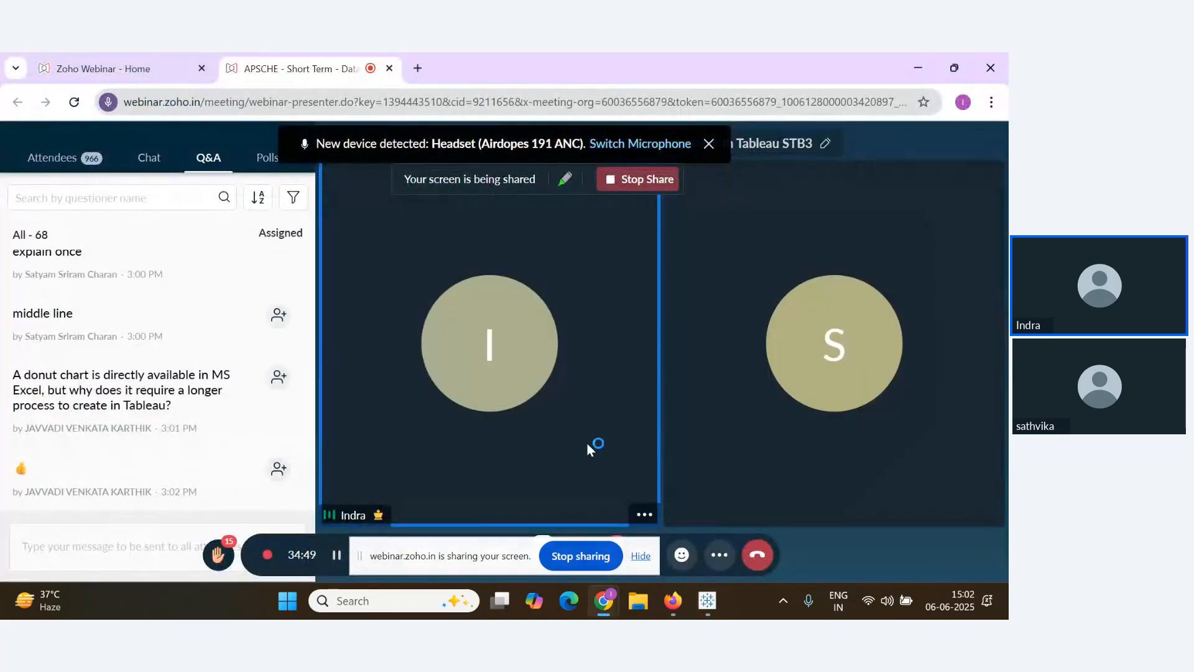
key(alt+Tab)
key(alt+Tab)
key(alt+Tab)
key(alt+Tab)
key(alt+Tab)
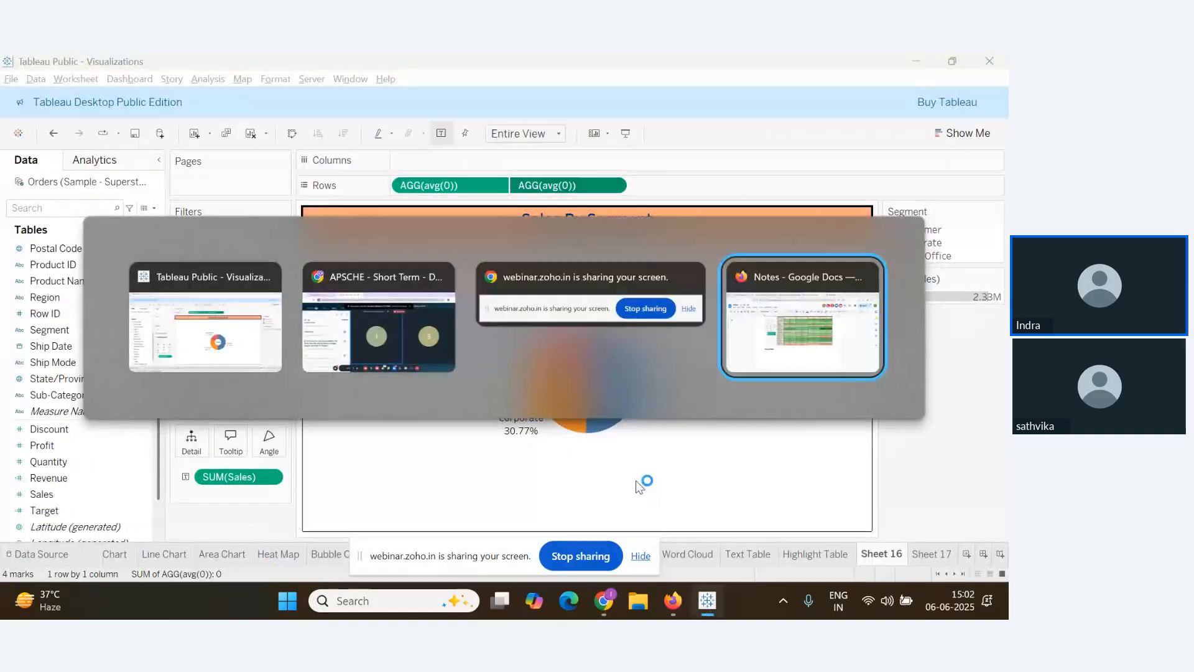
Under 'Donut Chart', note: create a pie chart with Column as Segment and Rows with Sales
key(Return)
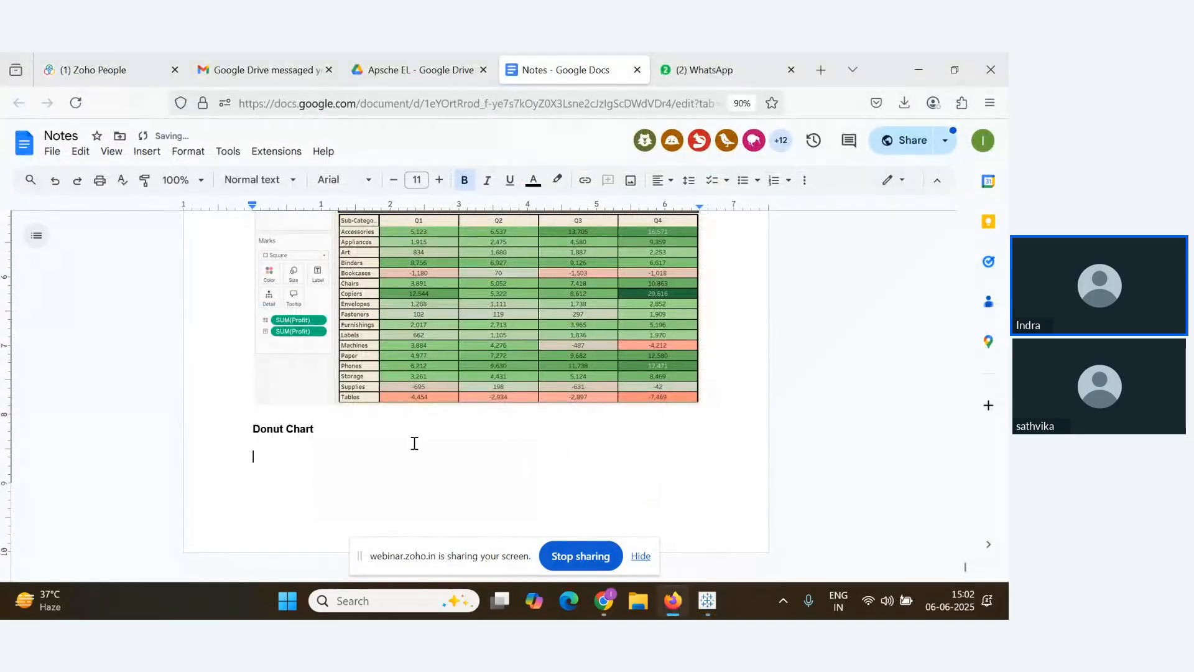
text(Creae)
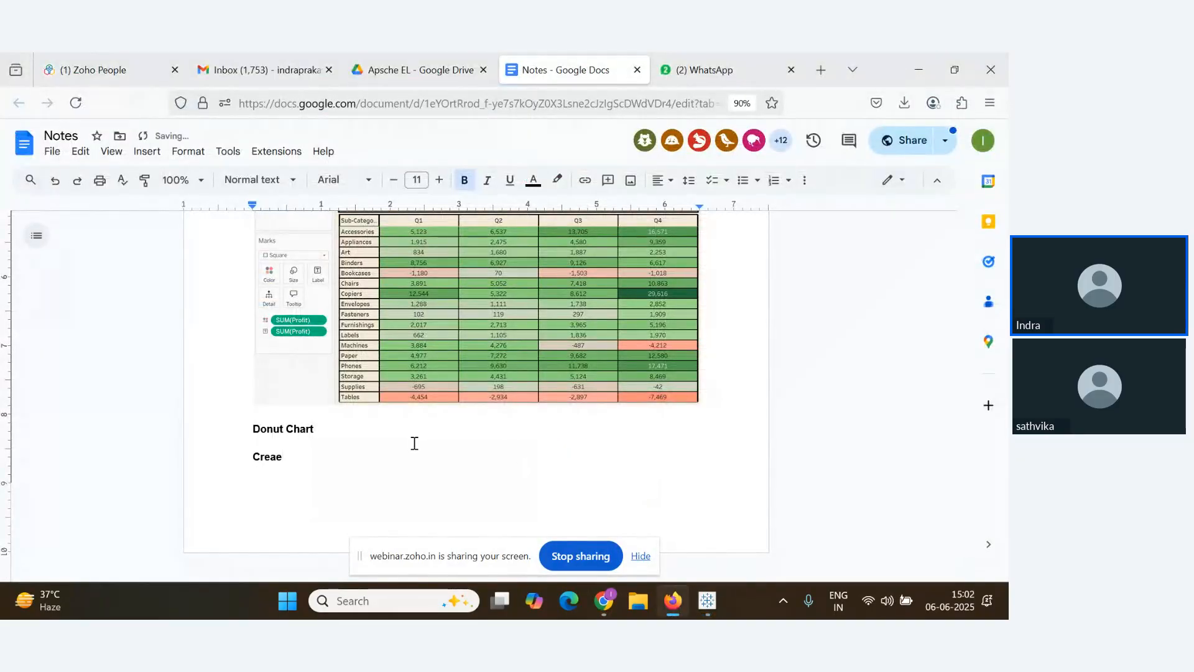
key(BackSpace)
text(te a pie )
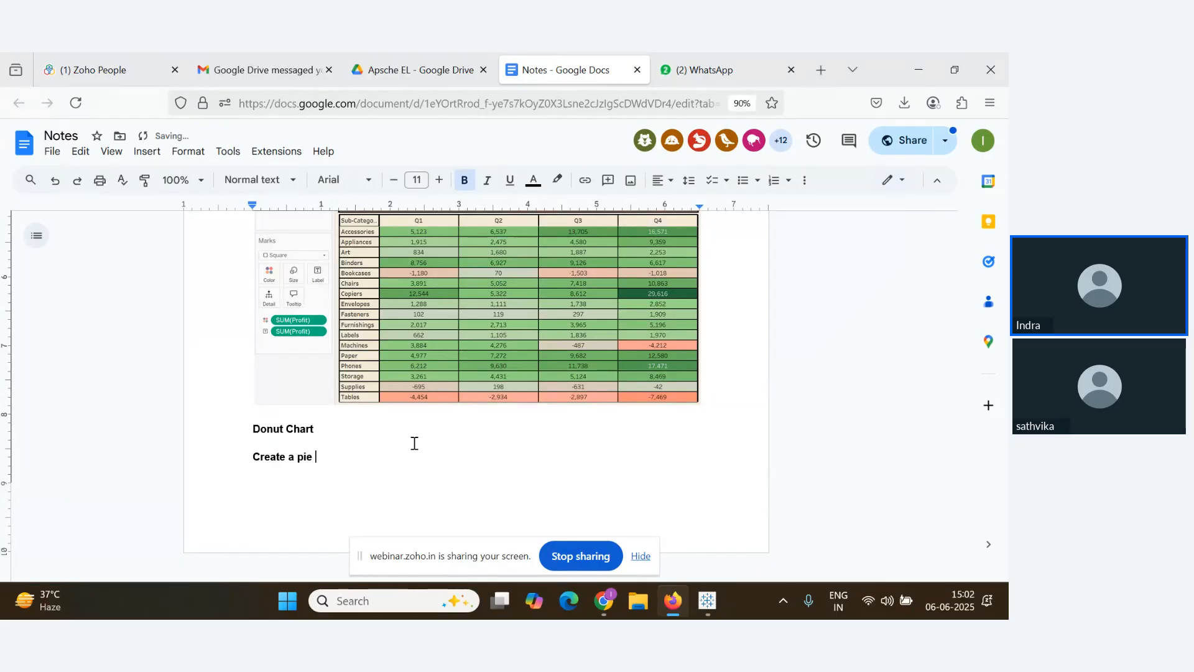
text(chart )
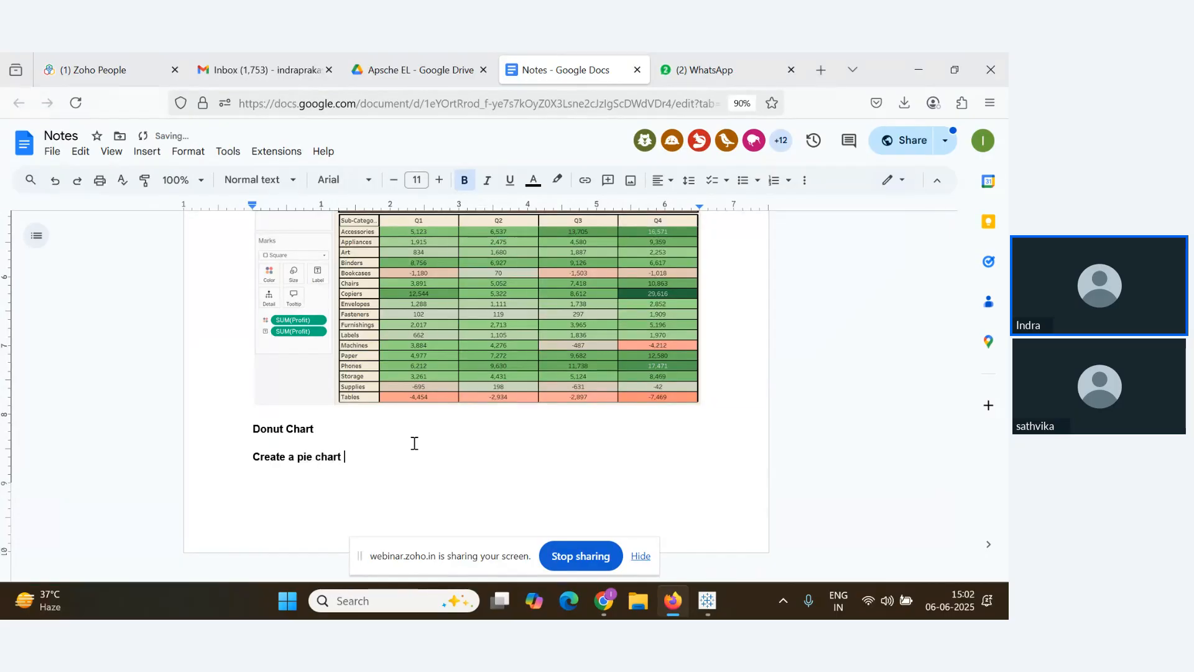
text( with C)
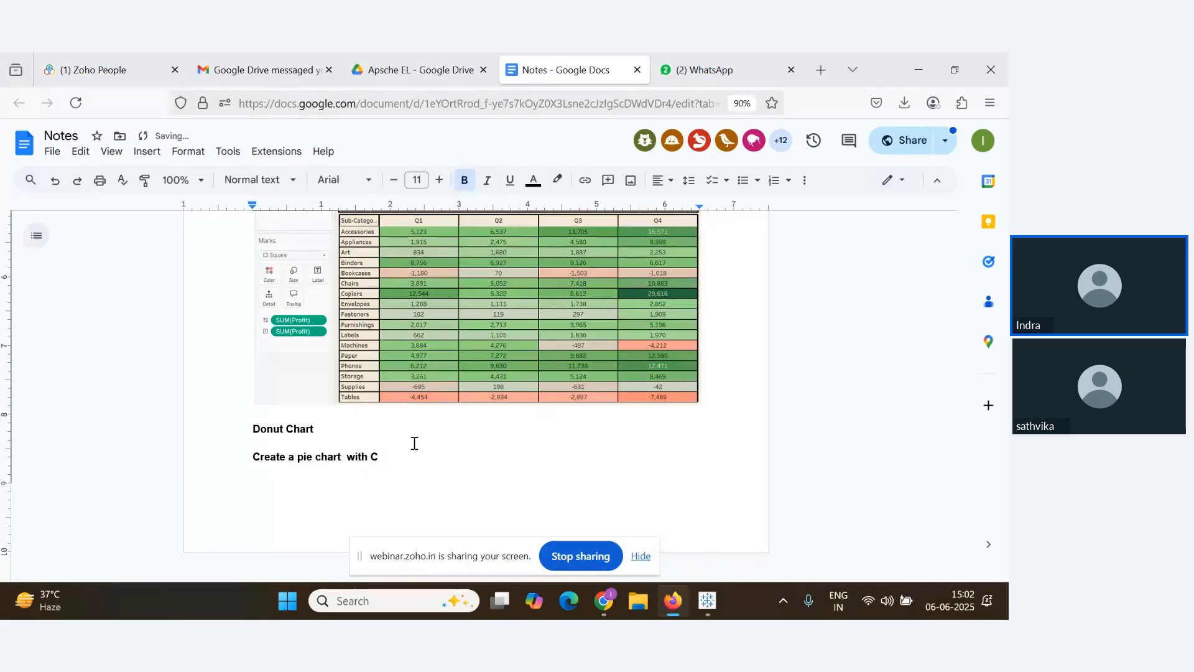
text(olum)
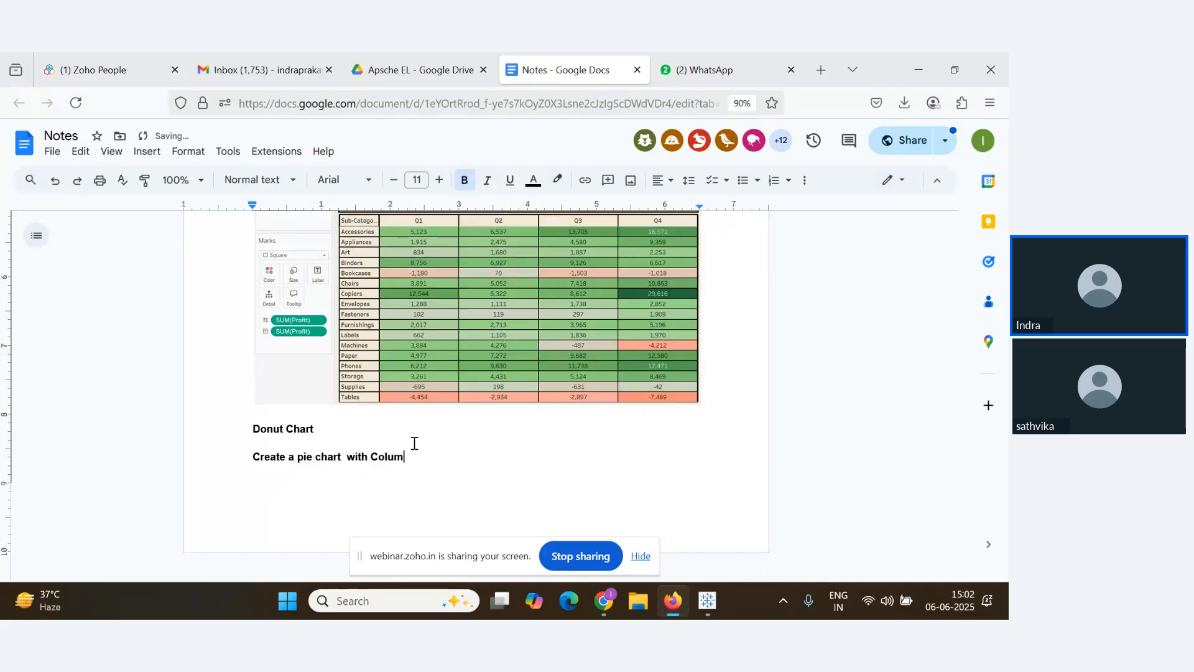
text(n as Segmenrt)
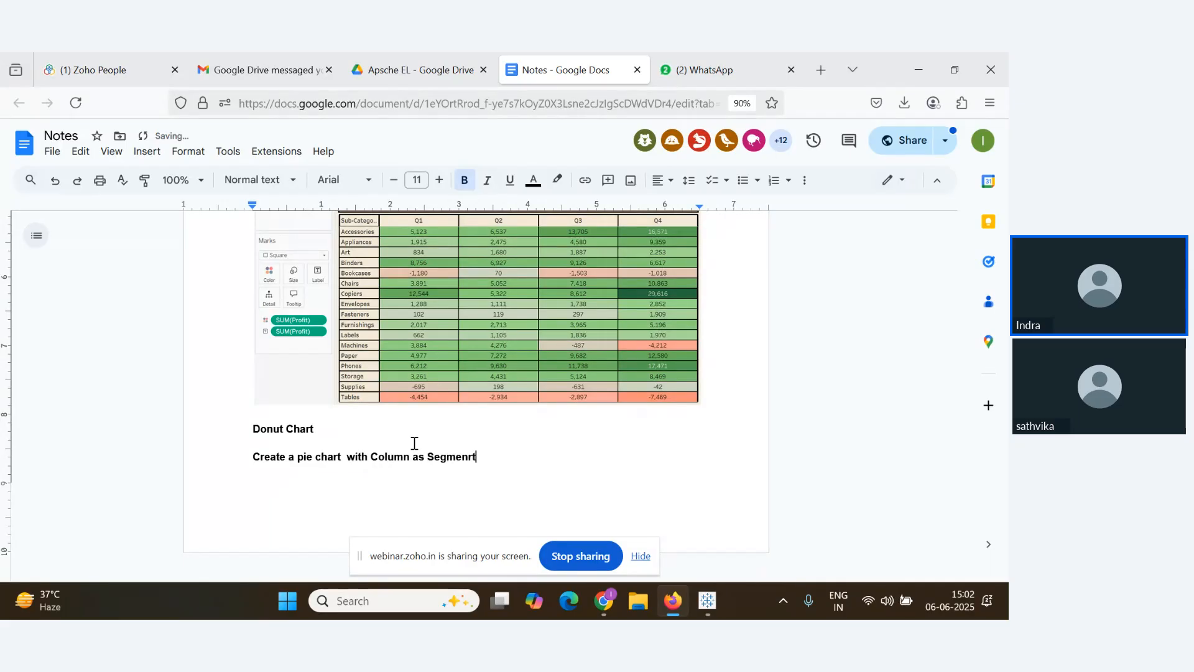
key(BackSpace)
key(BackSpace)
key(BackSpace)
text(t an)
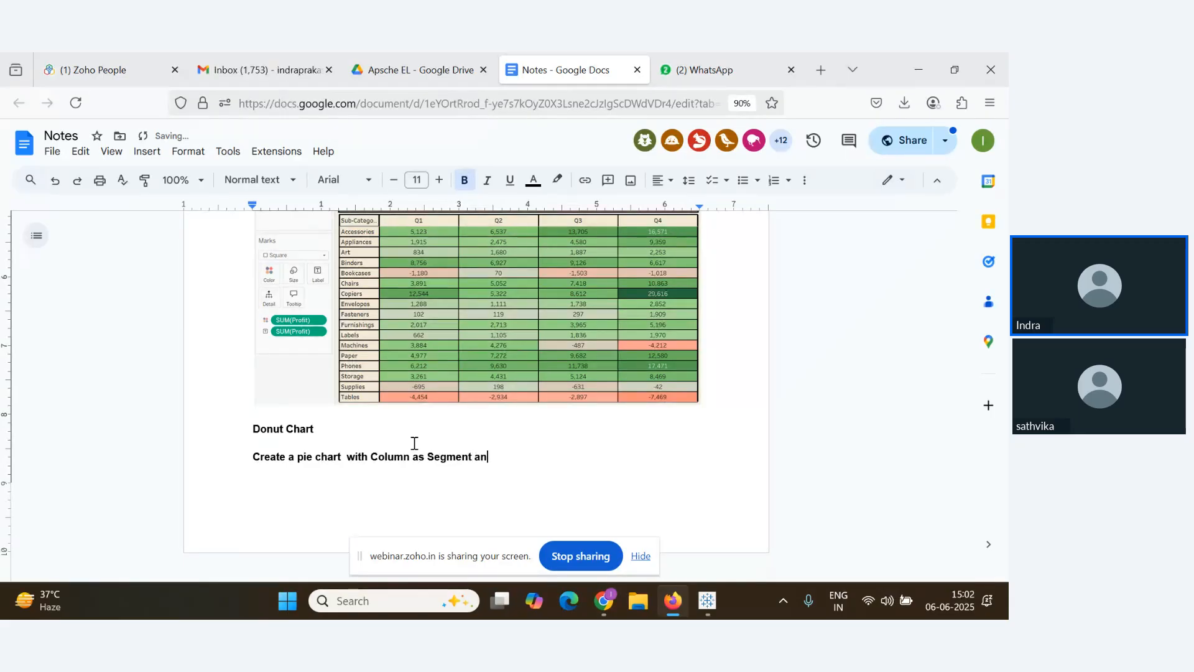
text(d Rows wi)
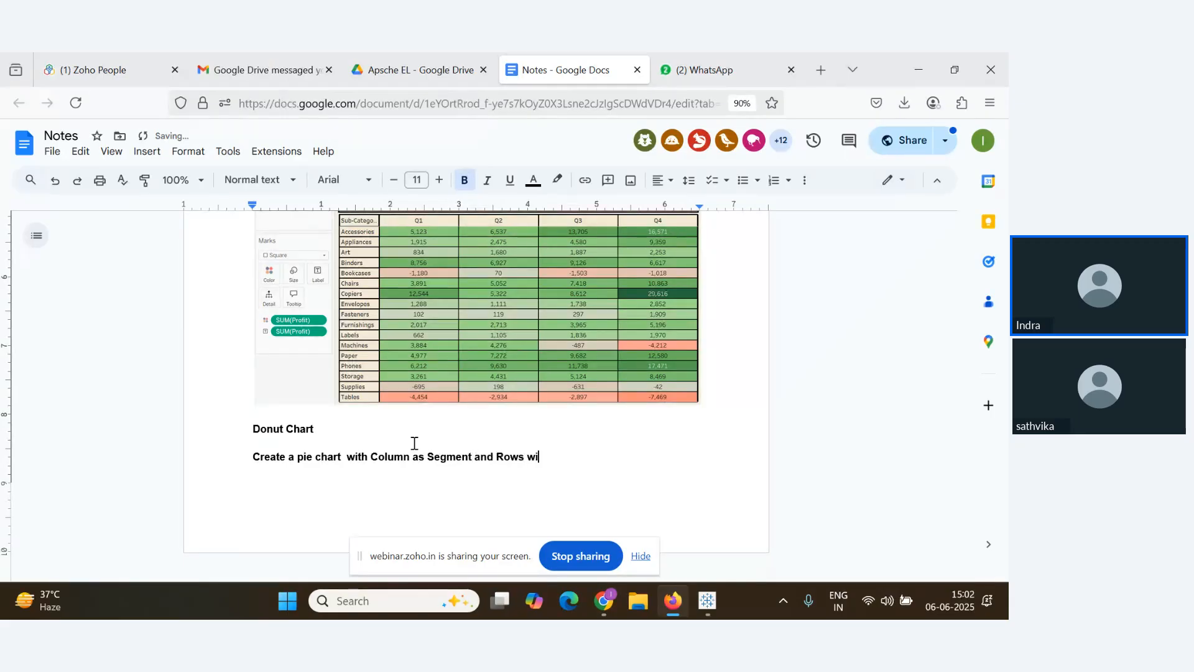
text(th Sales)
Add a line: in the Rows pill type avg(0) and hit Enter, repeat it one more time
key(Return)
text(in T)
key(BackSpace)
key(BackSpace)
key(BackSpace)
key(BackSpace)
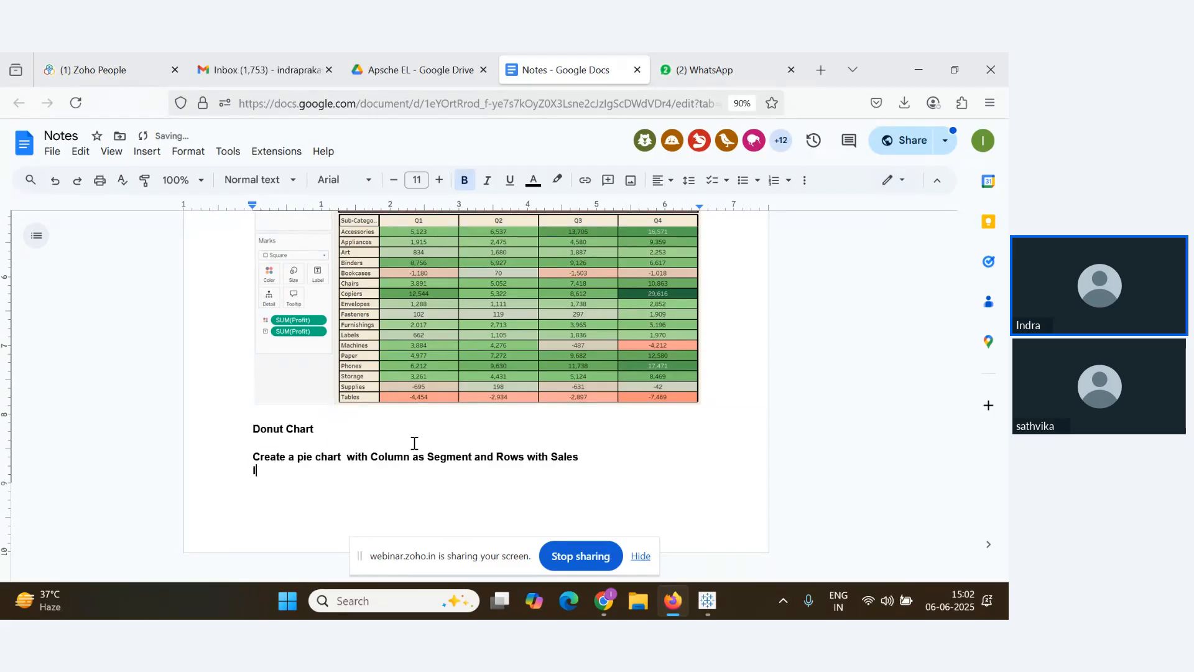
text(In Rows pill ty)
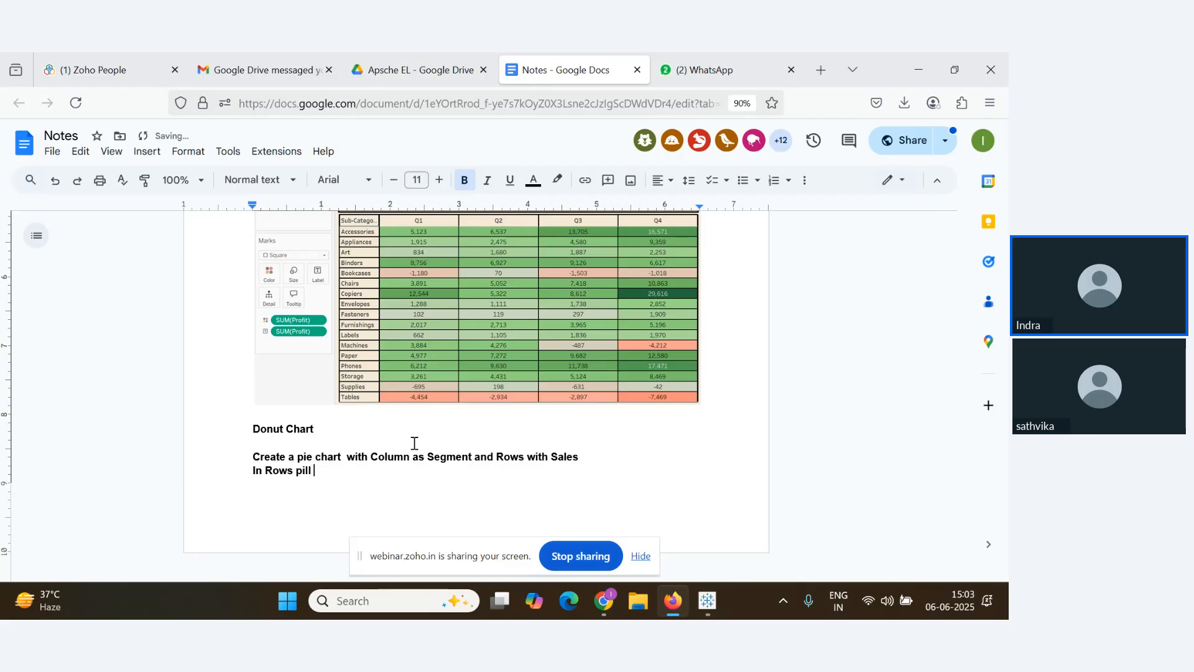
text(pe a)
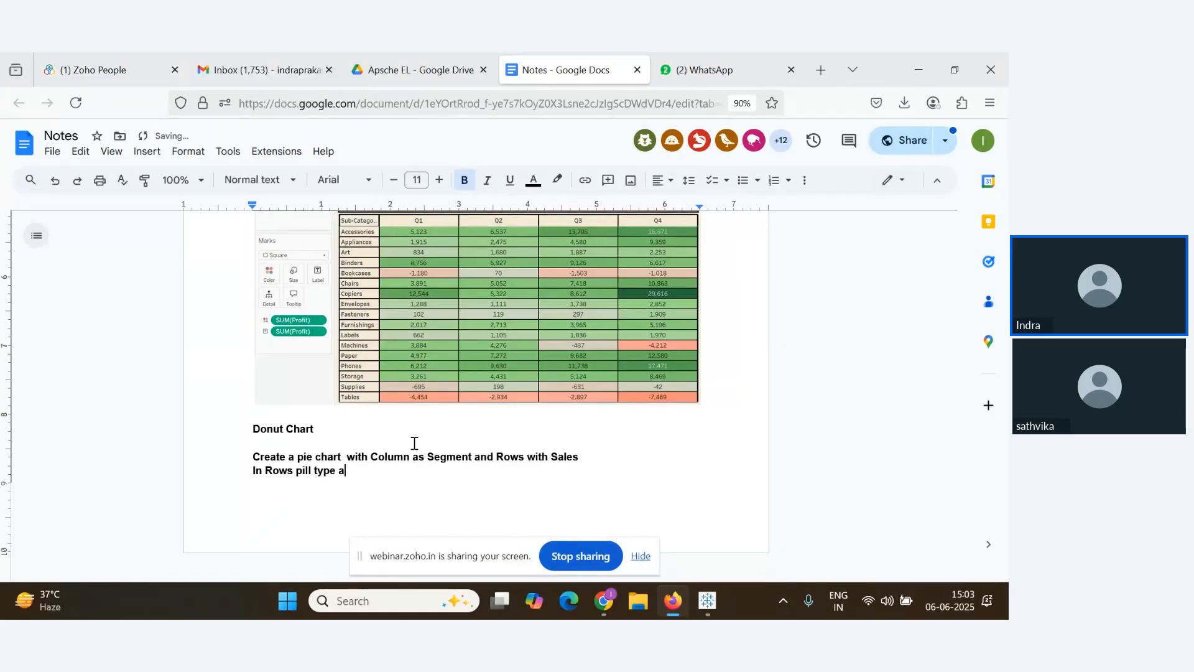
text(gg)
key(BackSpace)
key(BackSpace)
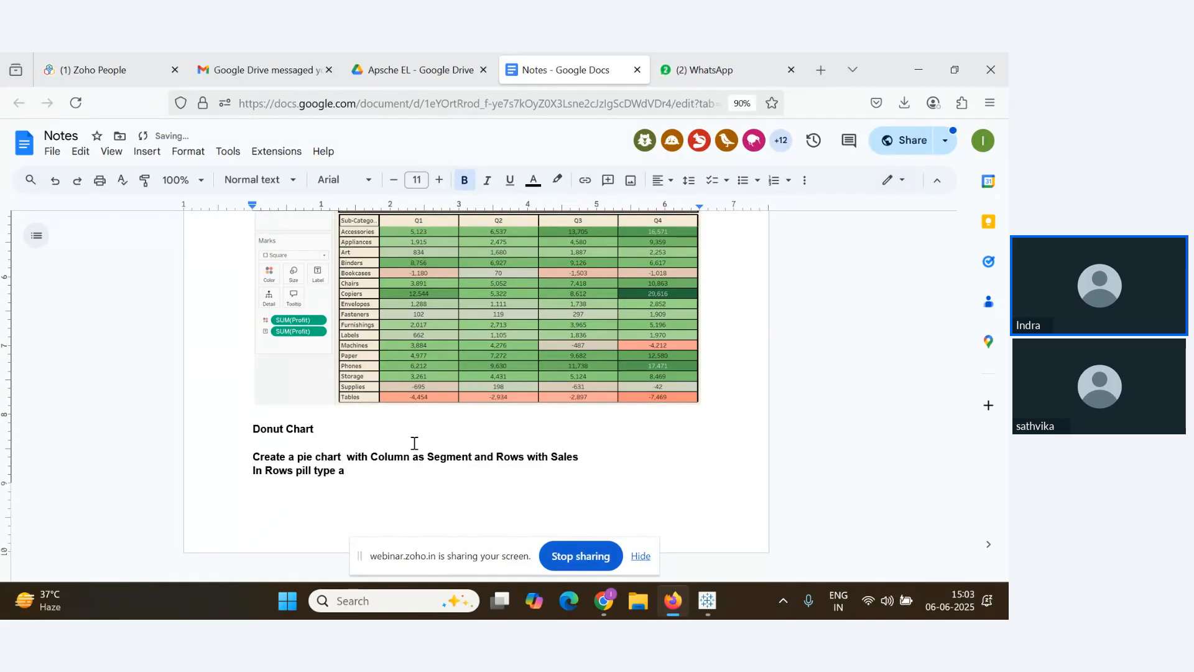
text(vg(0) a)
key(BackSpace)
text(a)
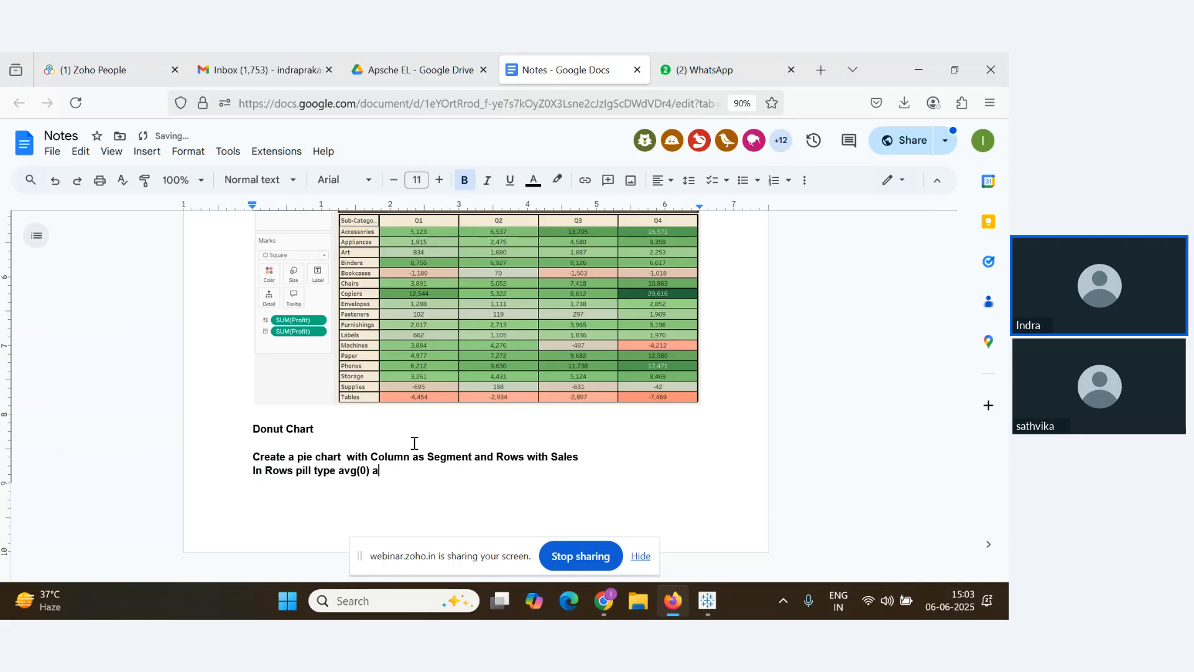
text(nd hi)
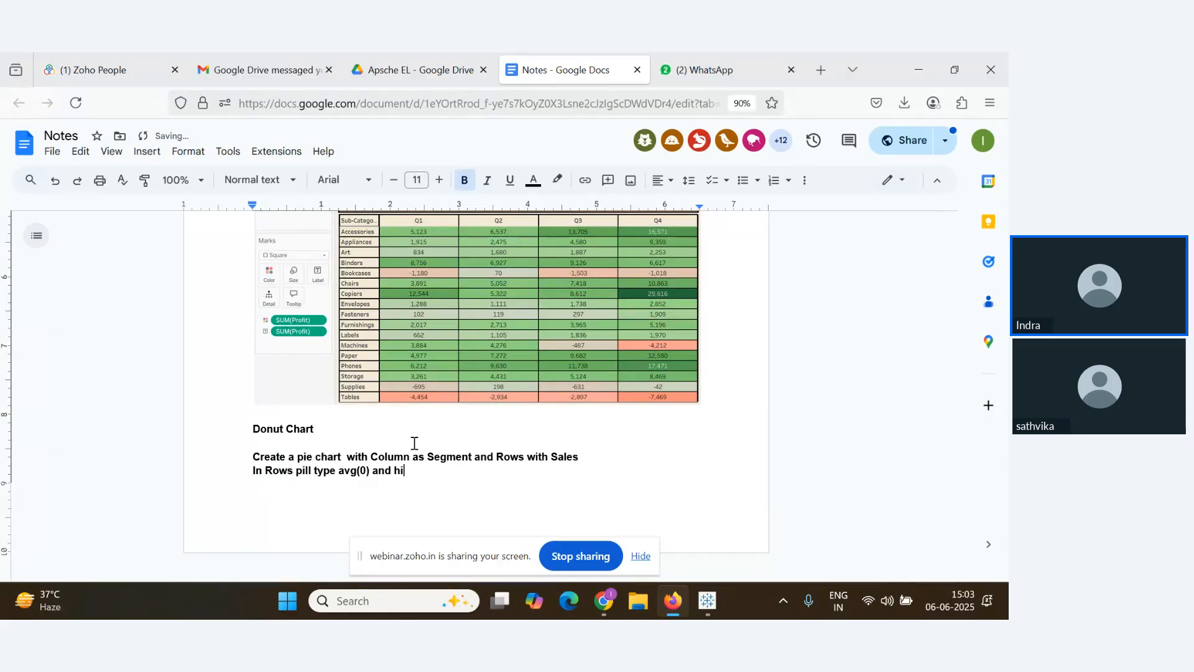
text(t Ente)
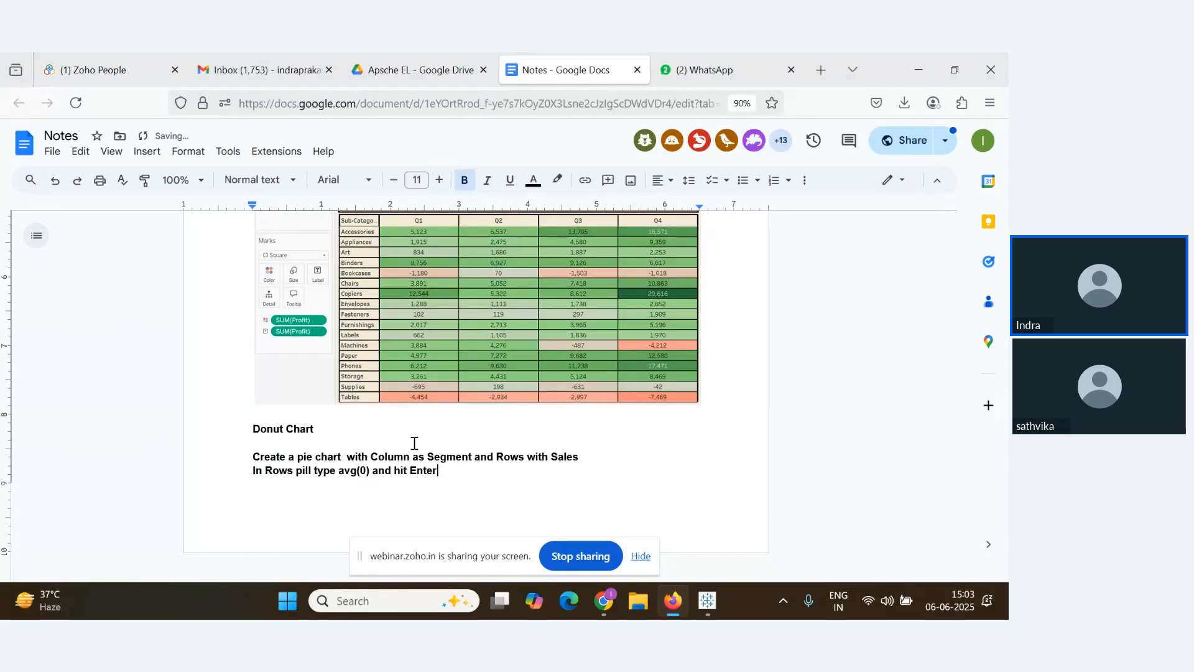
text(r)
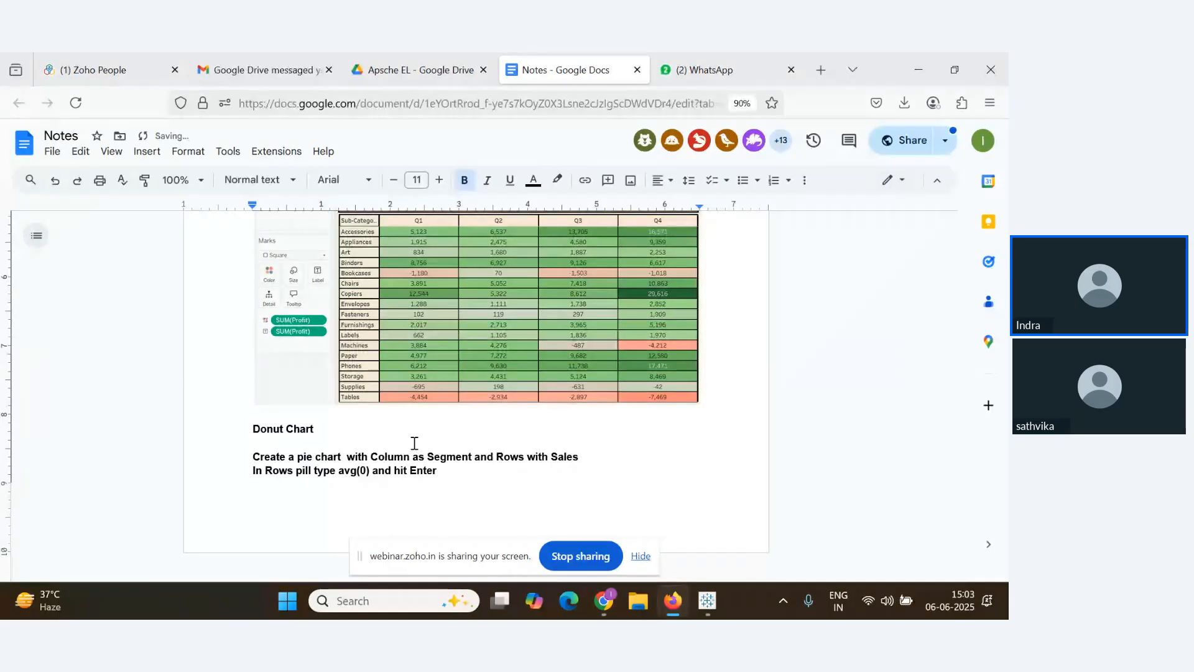
text(,)
text( Reata)
key(BackSpace)
key(BackSpace)
key(BackSpace)
text(peat )
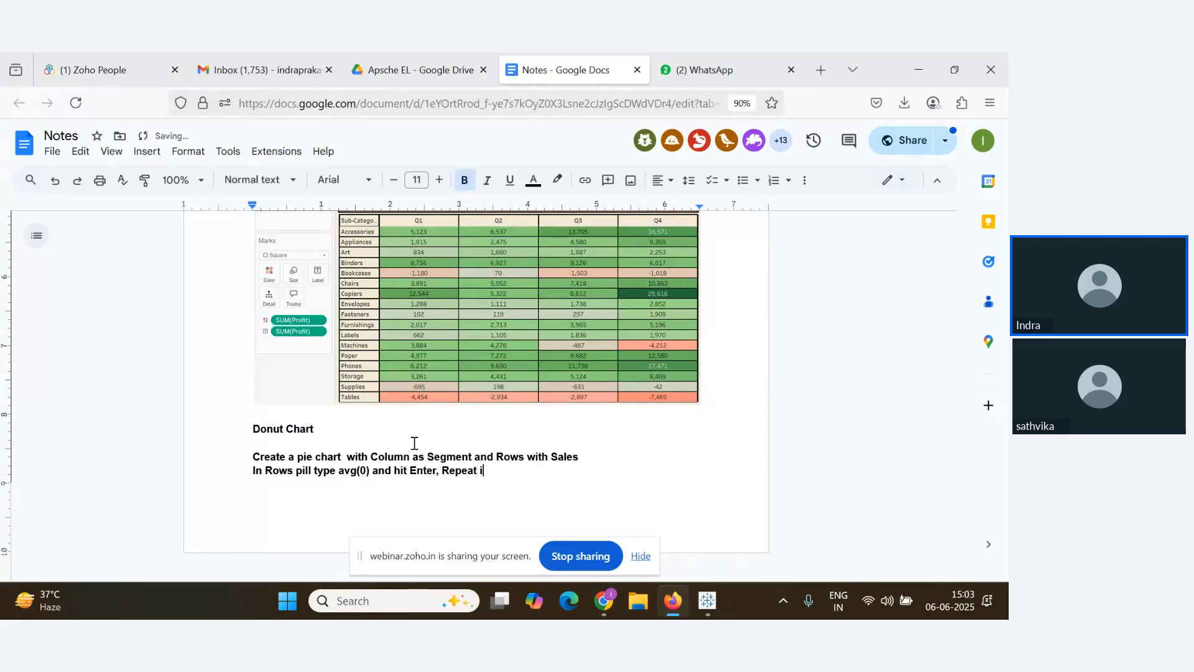
text(it On)
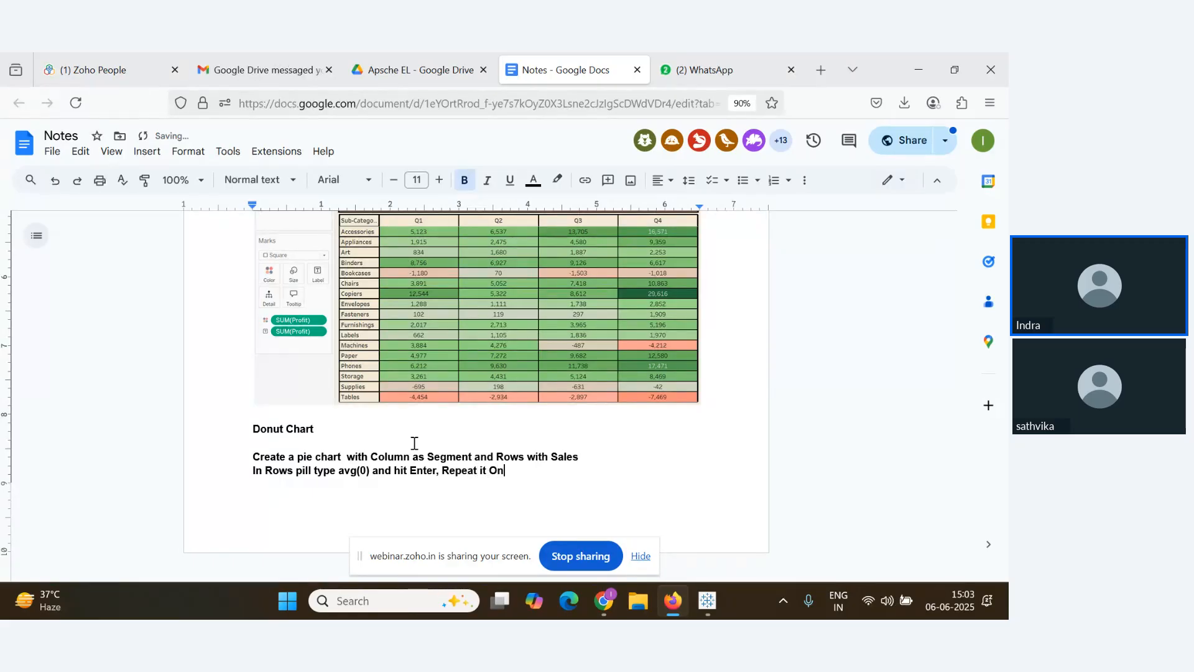
text(e more t)
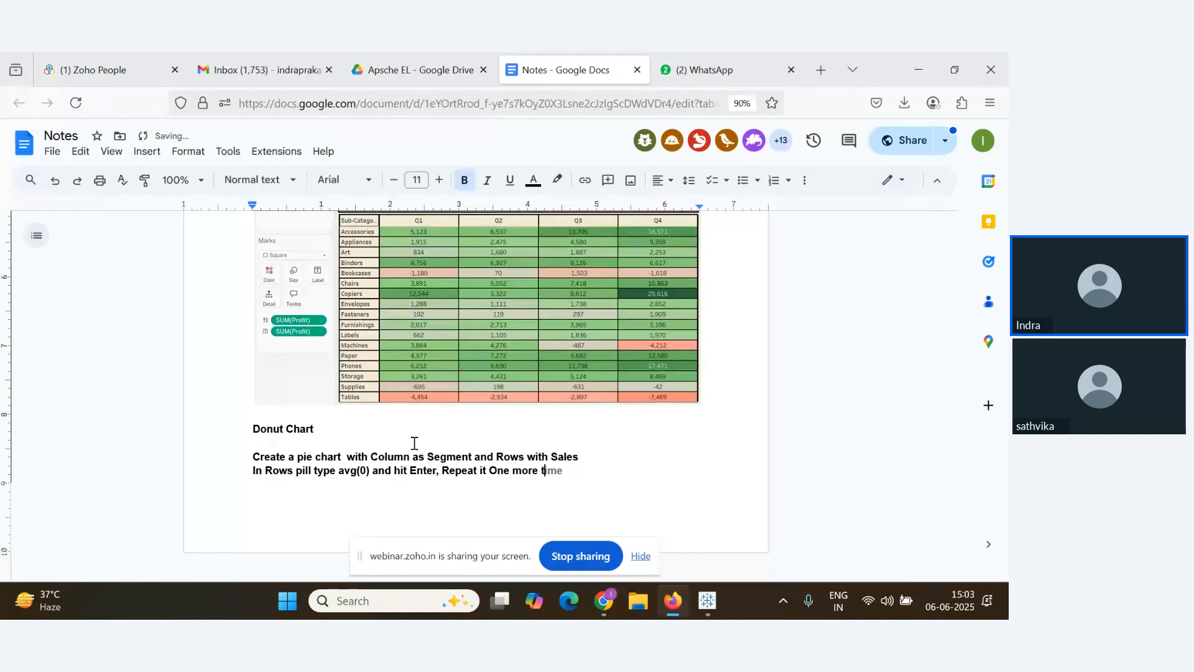
key(Tab)
Note removing all pills from the 2nd Agg Avg(0) in the Marks section
key(Return)
key(Return)
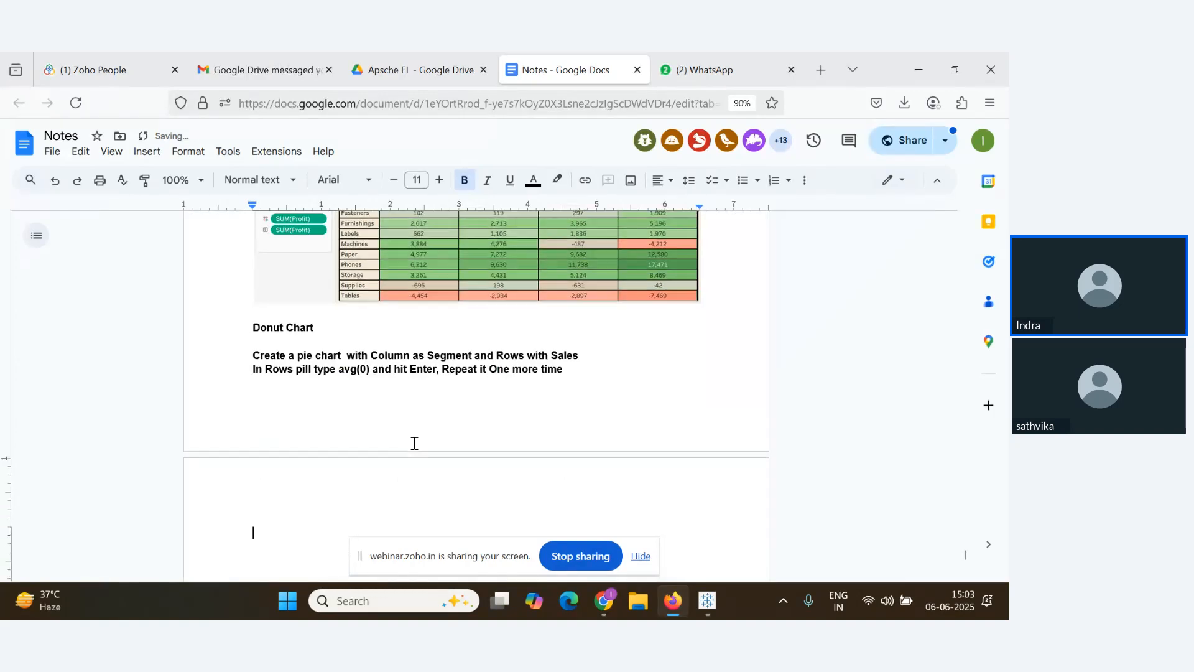
text(Re)
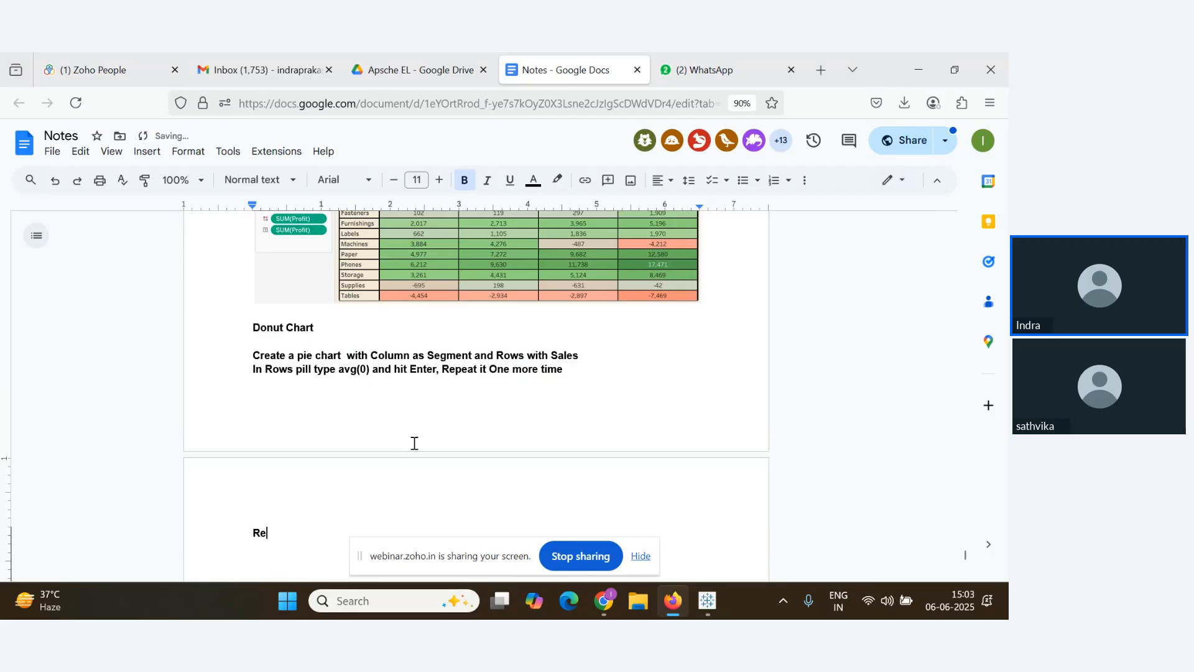
text(move all the pills)
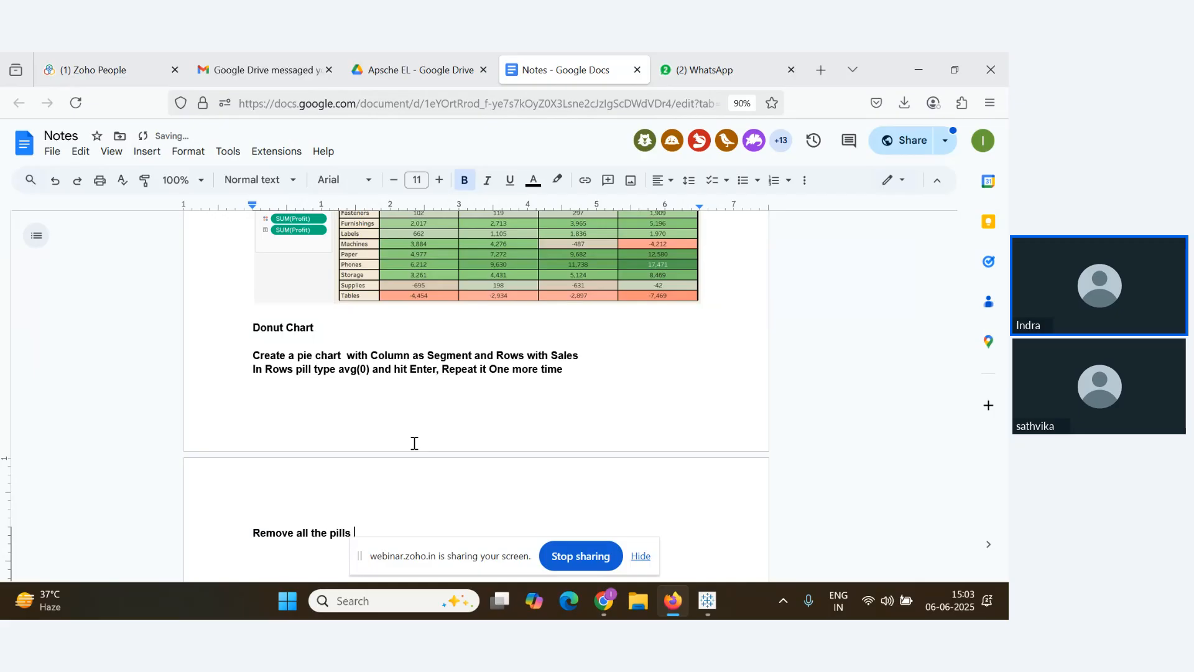
text( from)
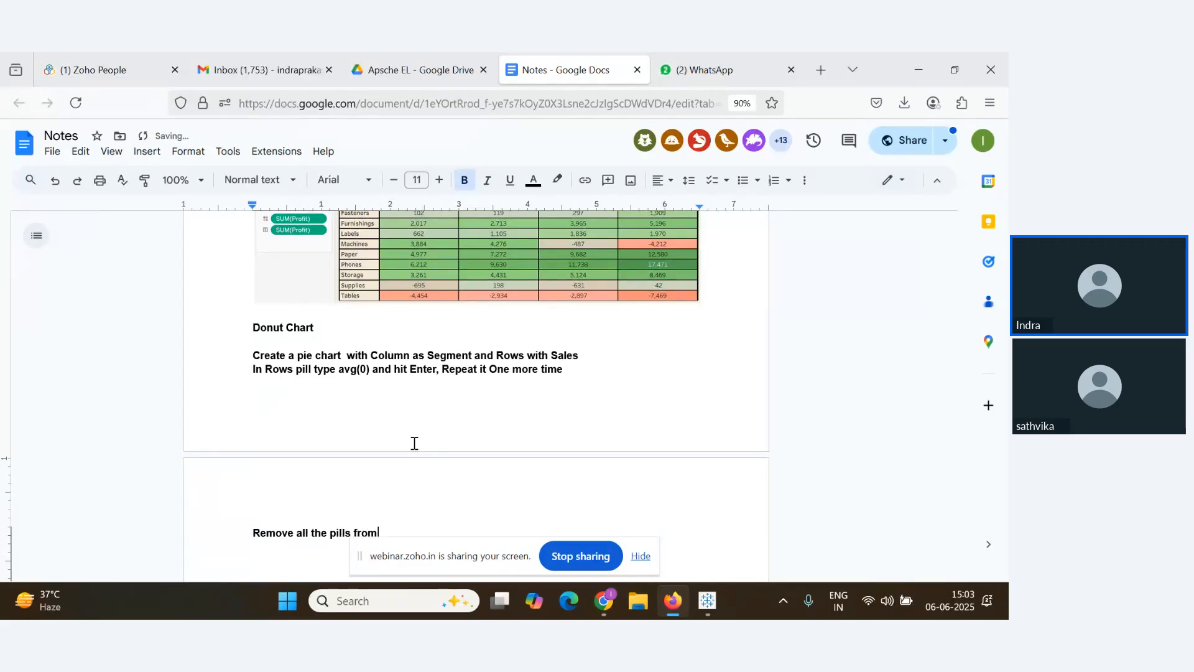
text( 2nd )
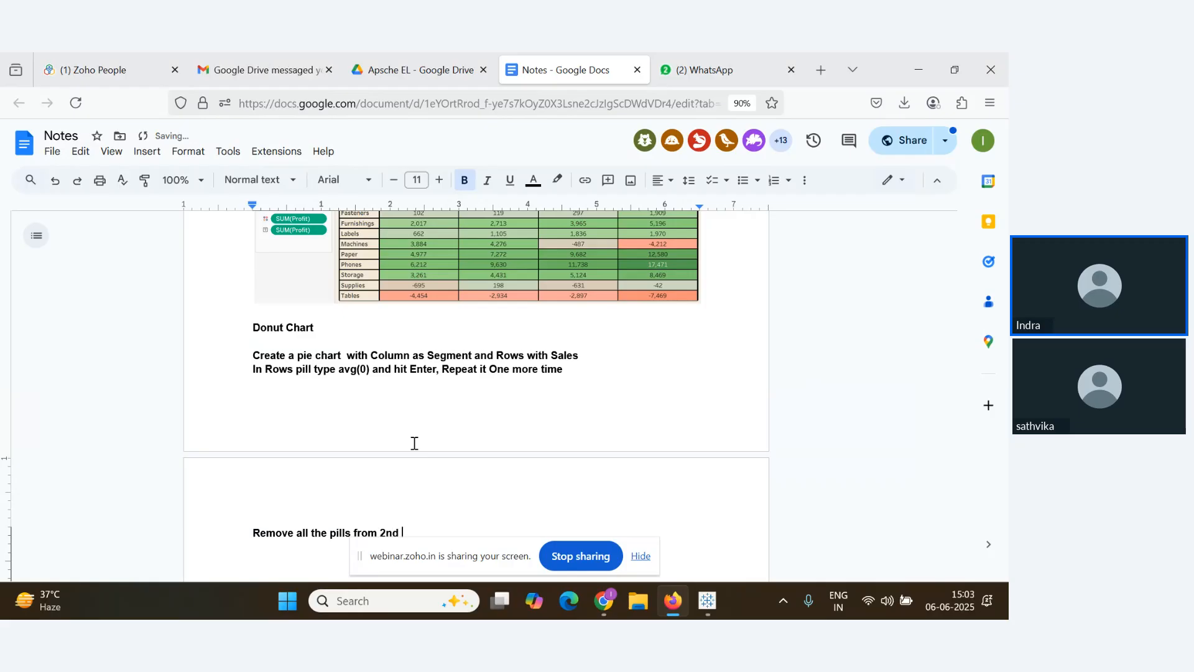
text(Agg )
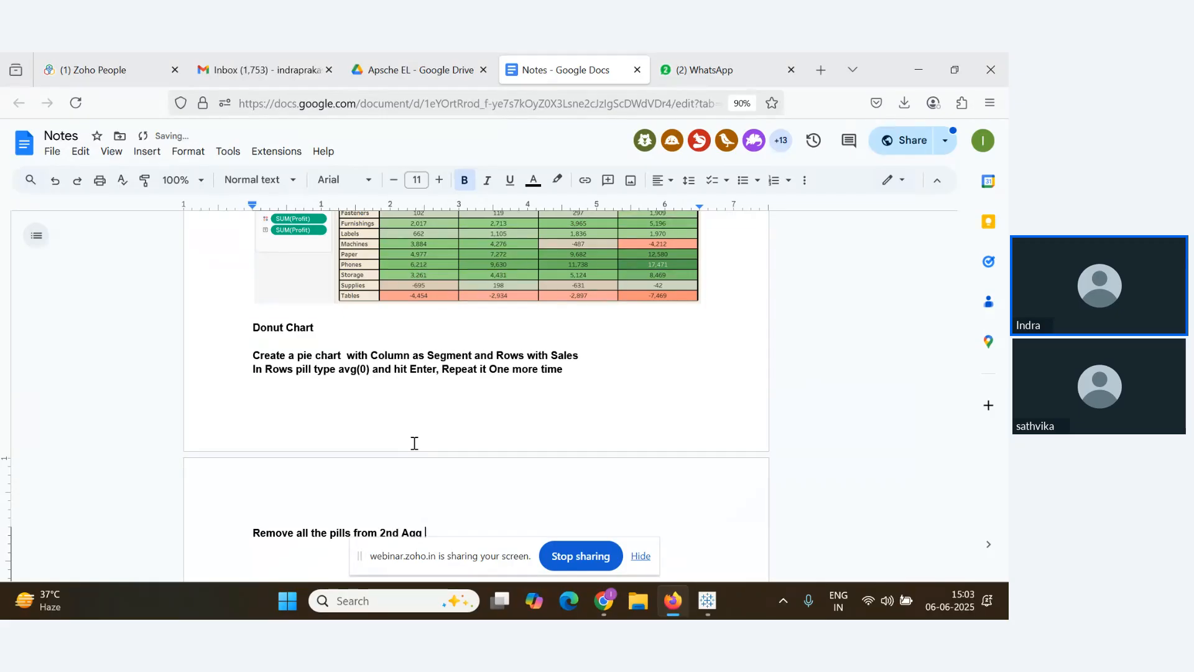
text(Avg())
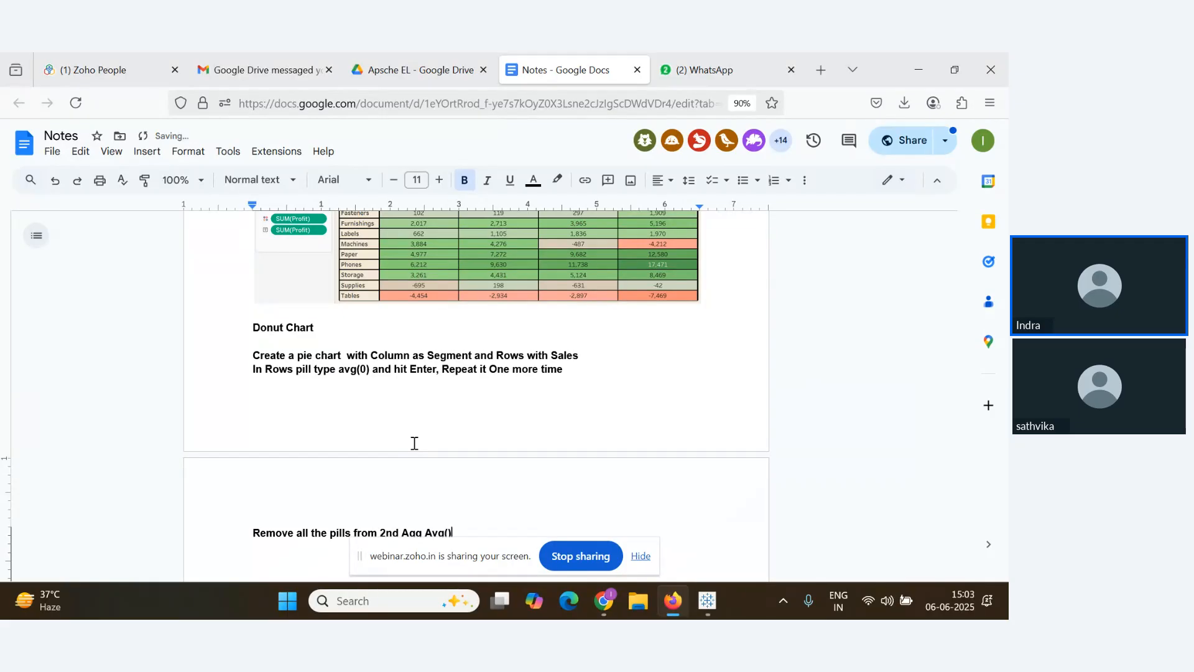
text())
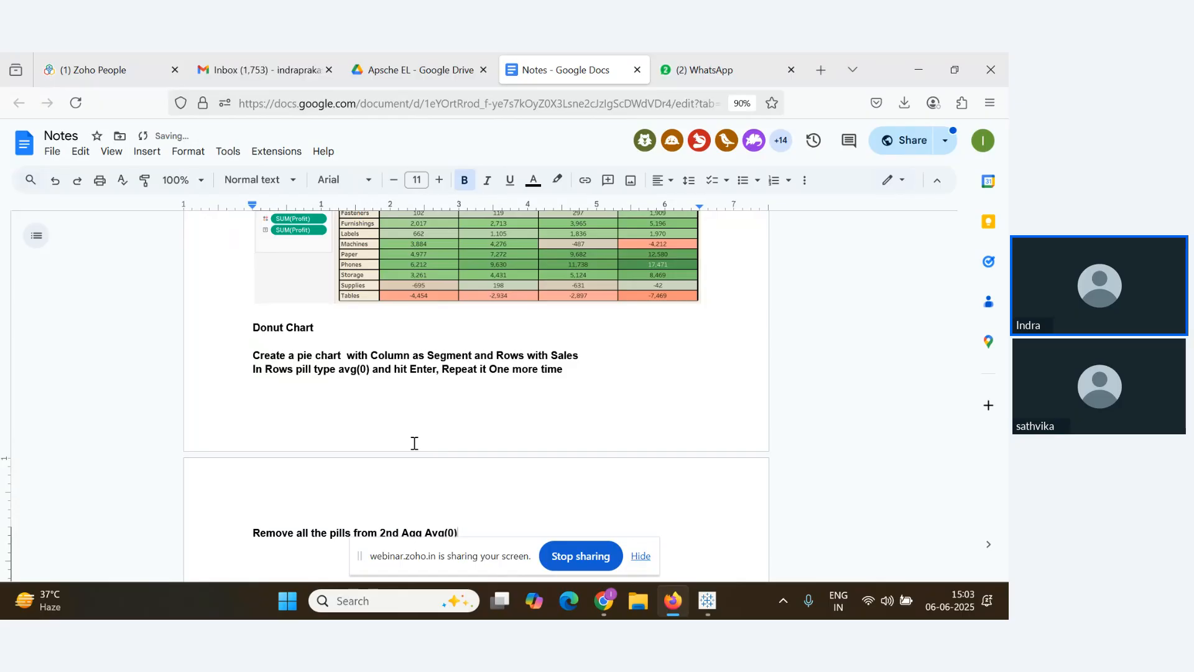
text( in Marks )
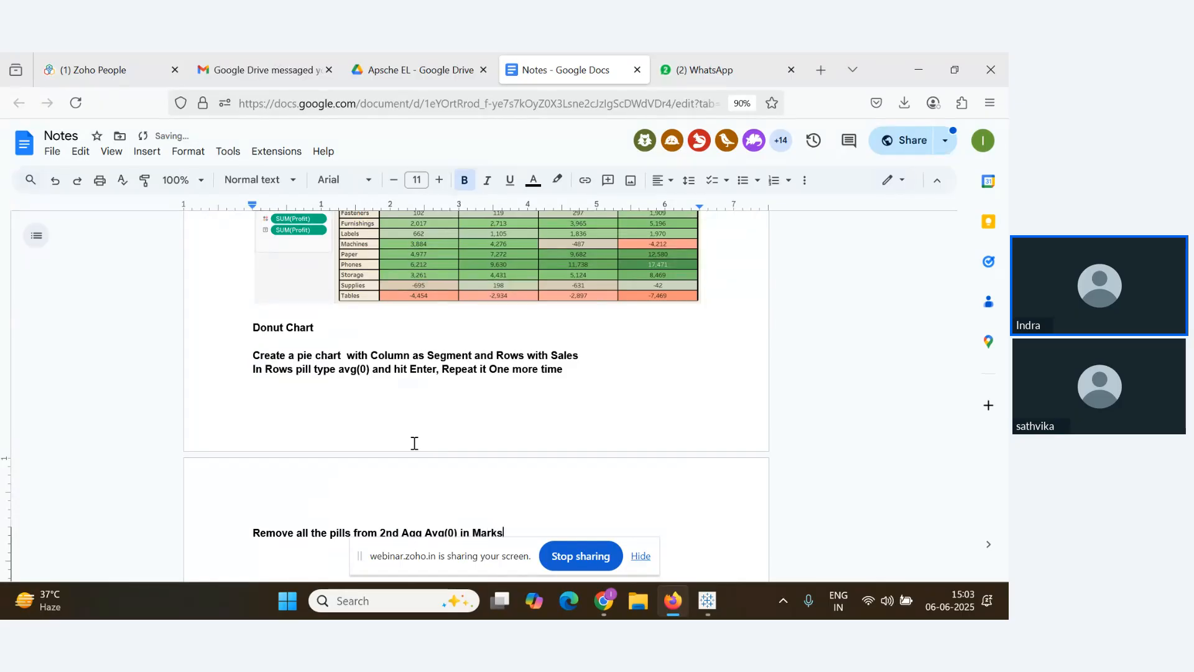
text(sectio)
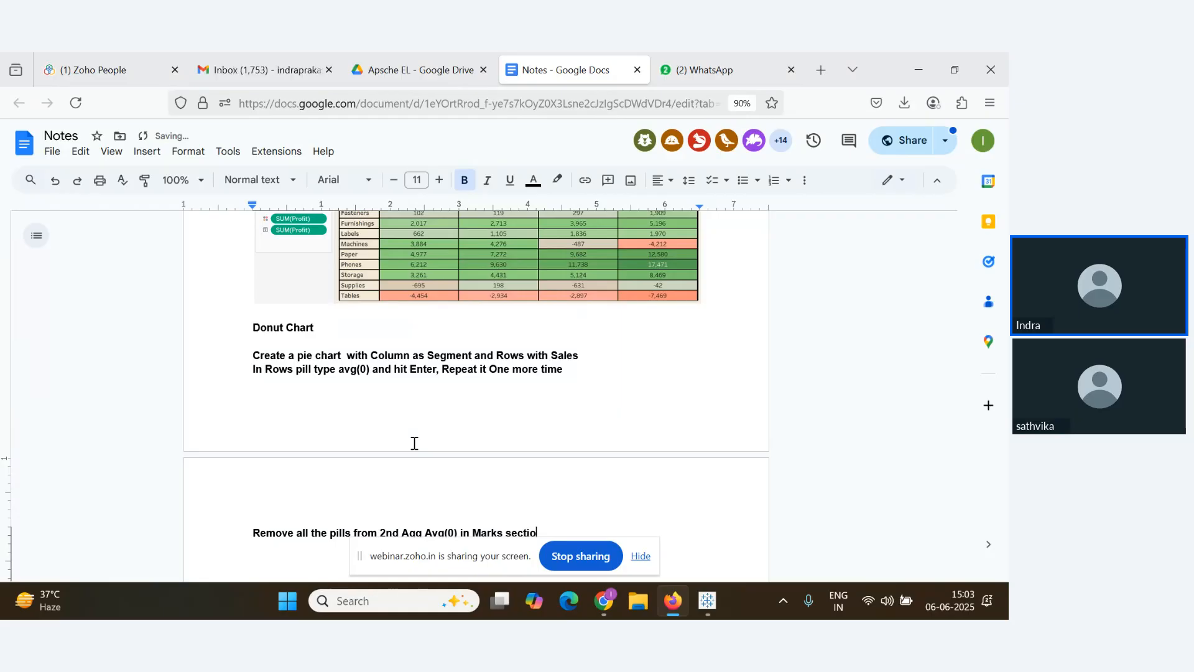
text(n)
key(Return)
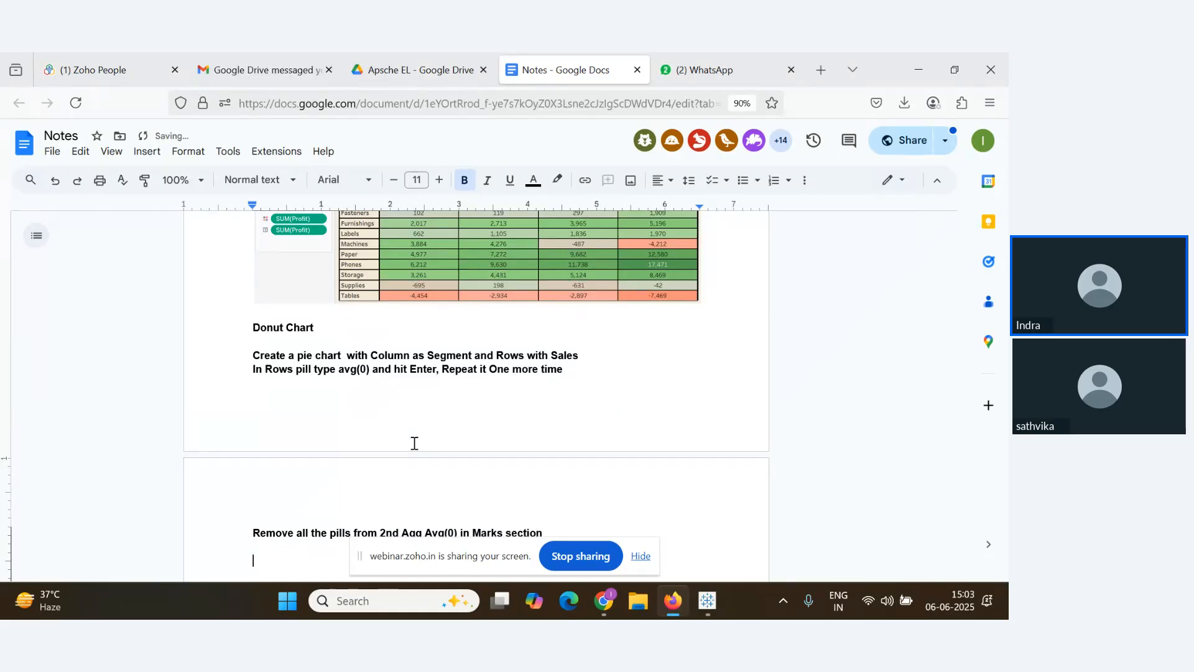
scroll(414, 442, down, 1)
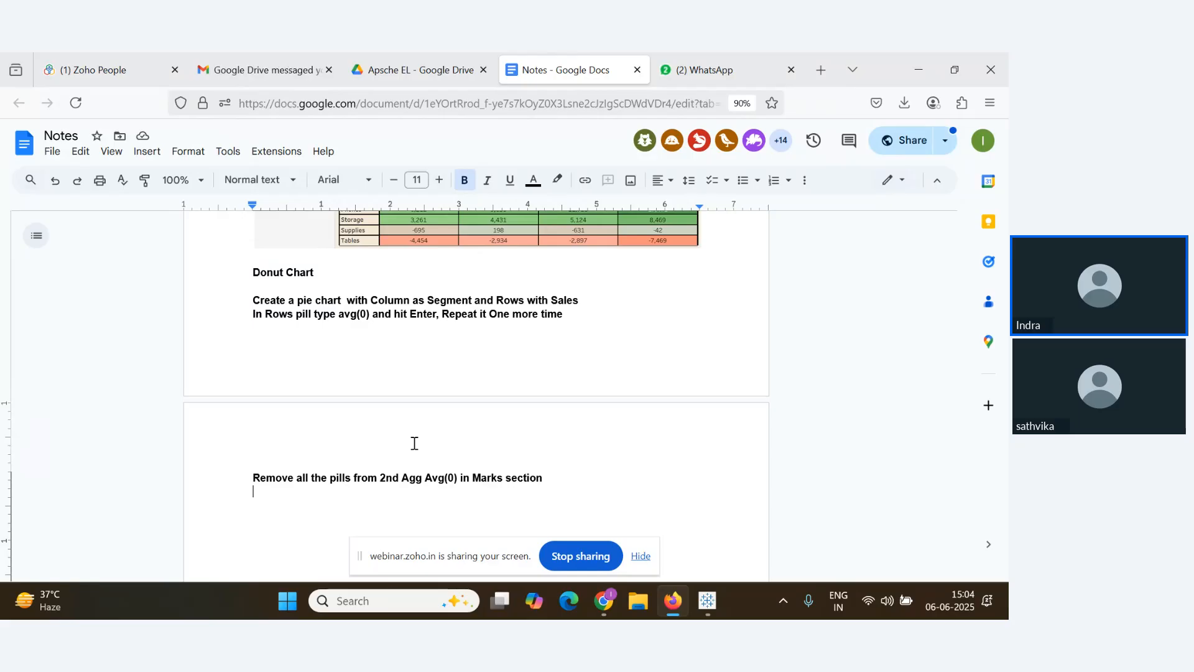
Note: go to the second Agg Avg(0) in Rows, open its drop-down and select dual axis
text(Go)
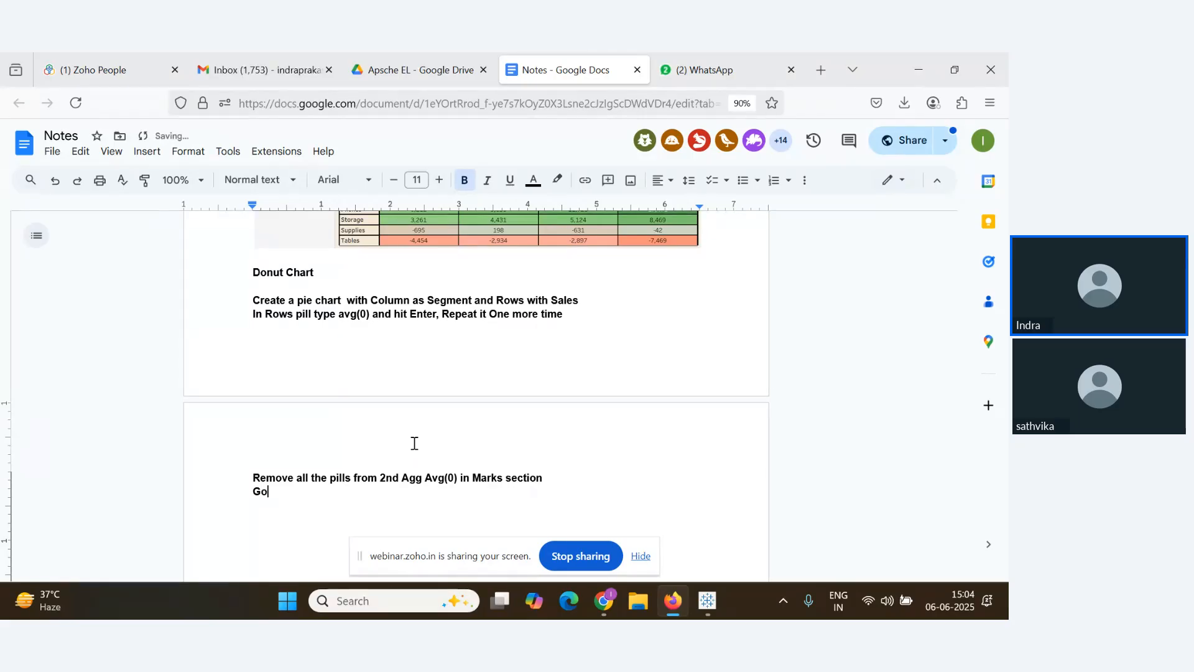
text( to Second)
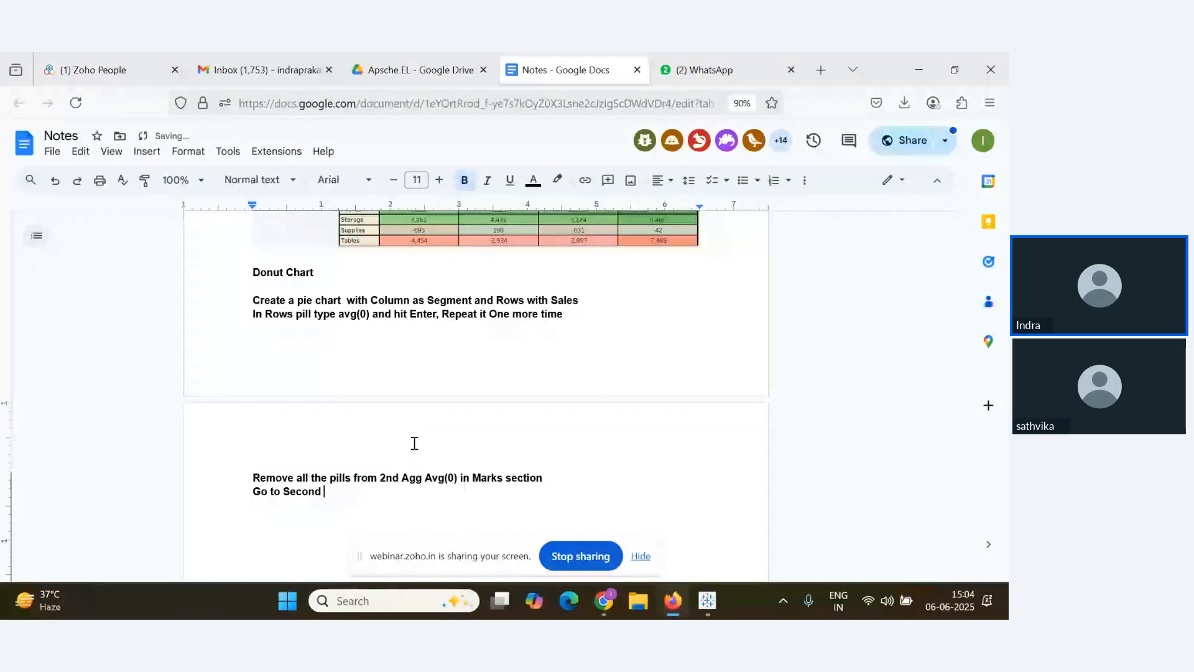
text(Agg Avg(0)
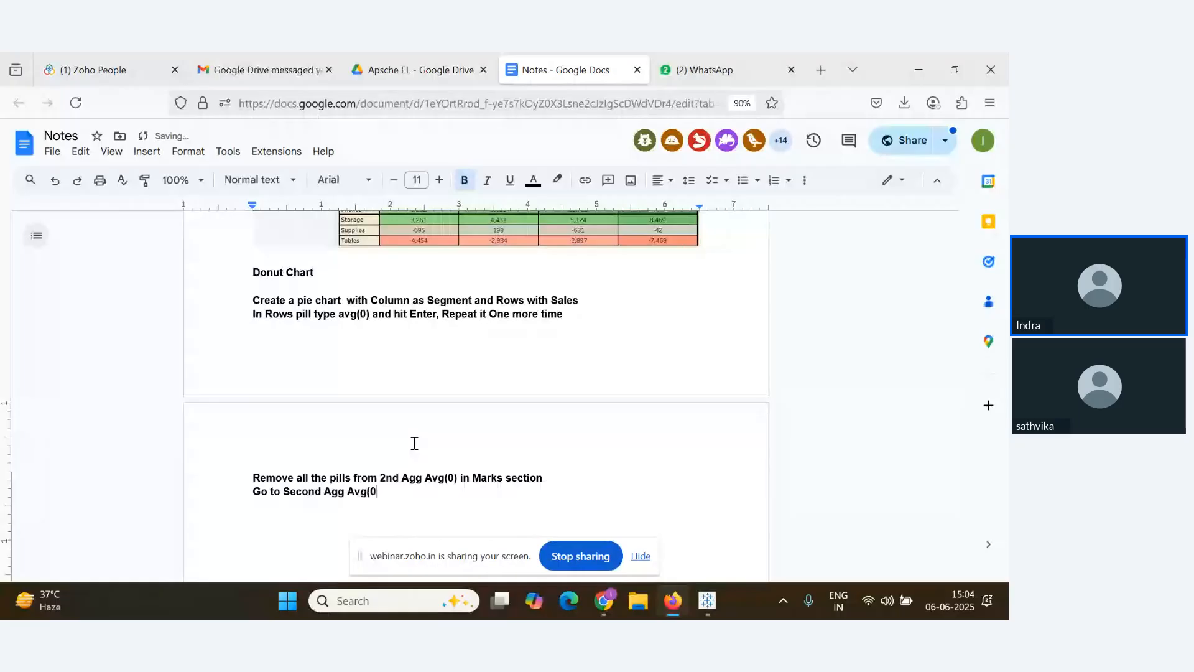
text() in r)
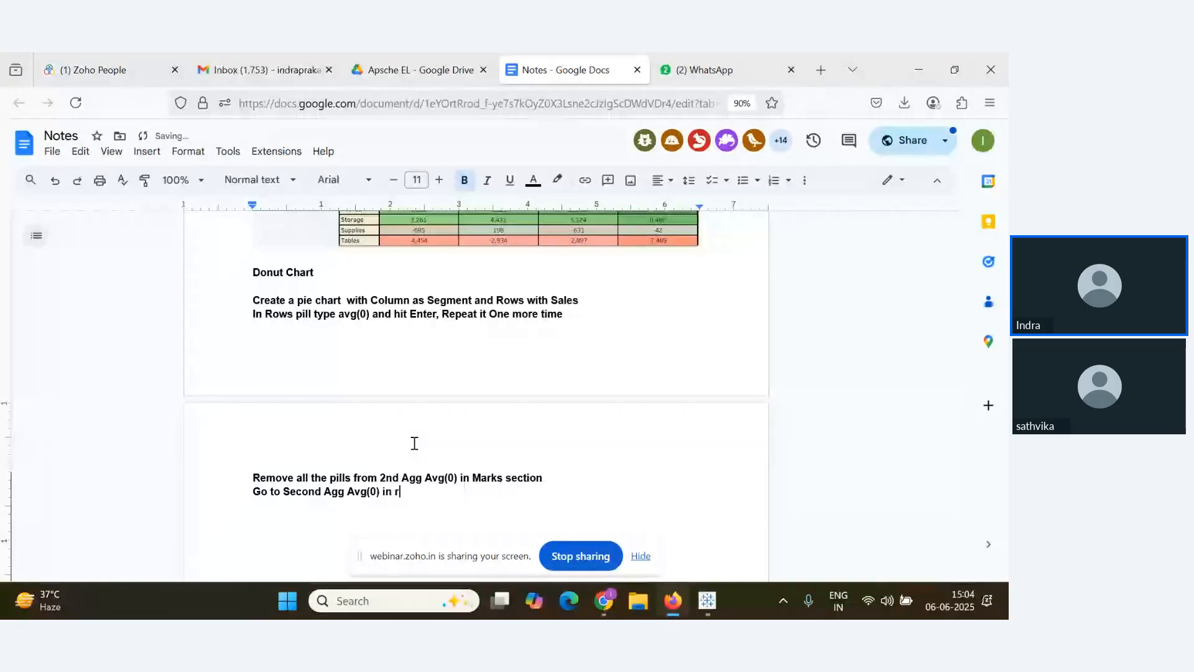
text(ows > )
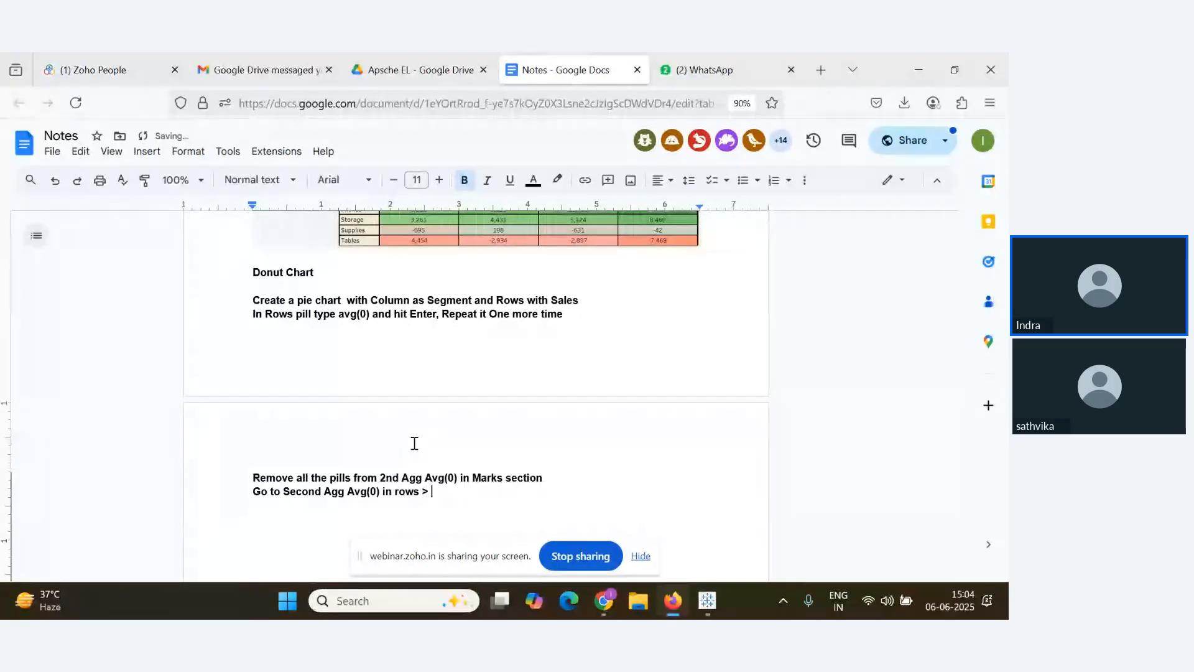
text(Click on drop cor)
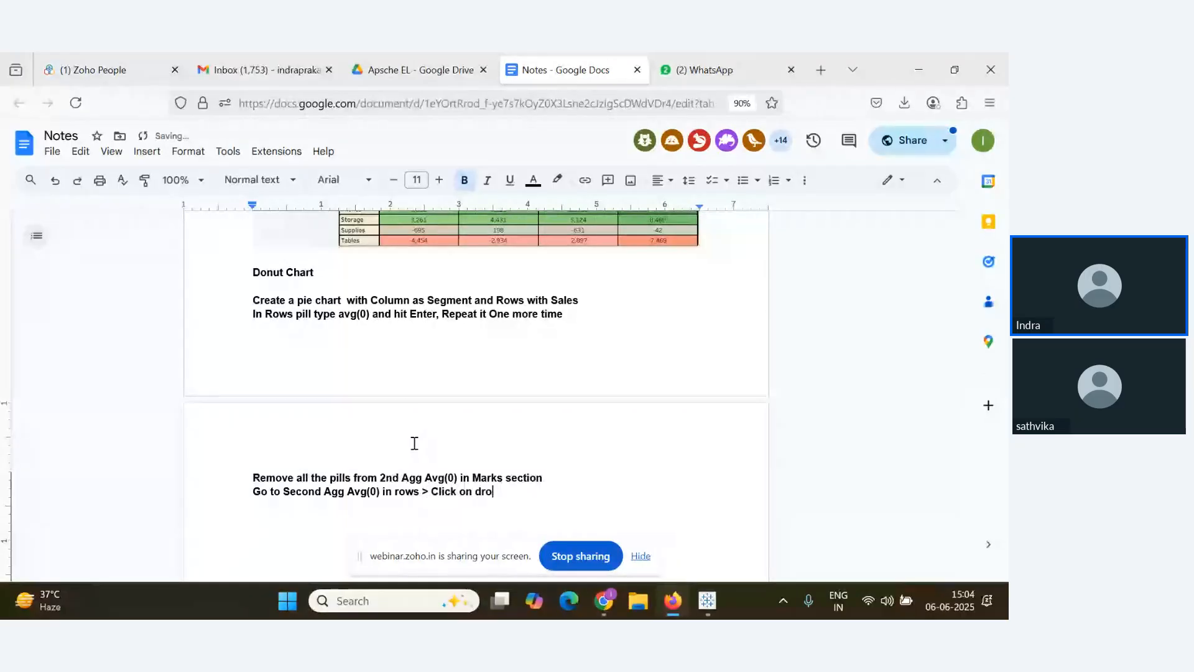
key(BackSpace)
text(d)
key(BackSpace)
key(BackSpace)
key(BackSpace)
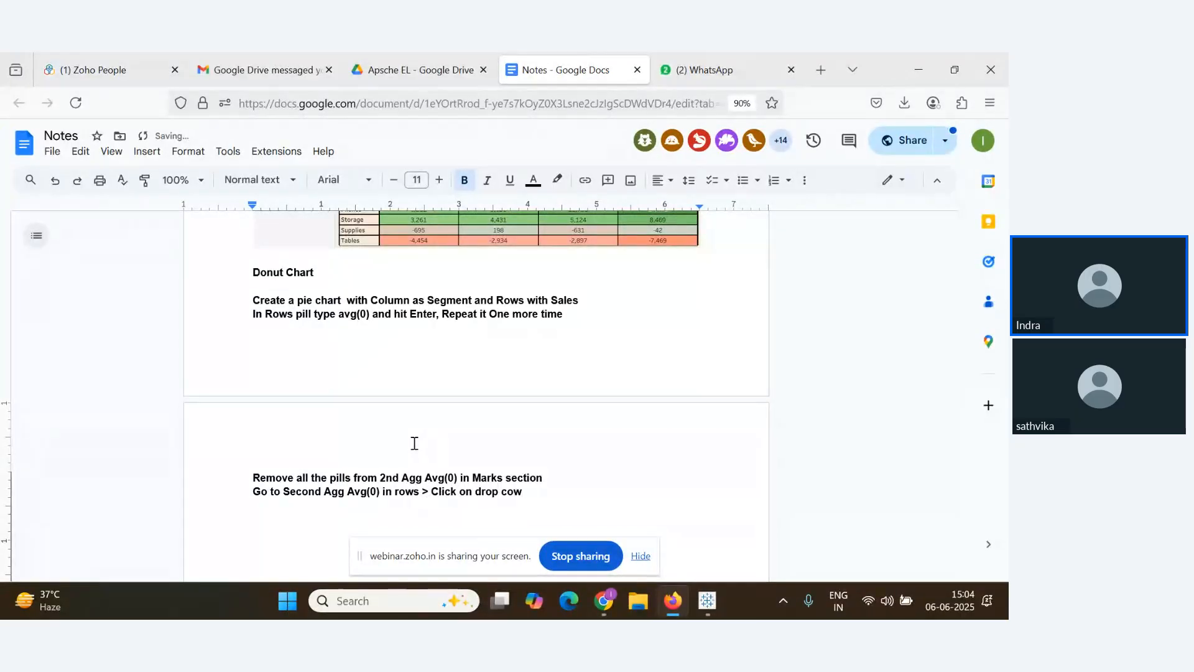
text(down and )
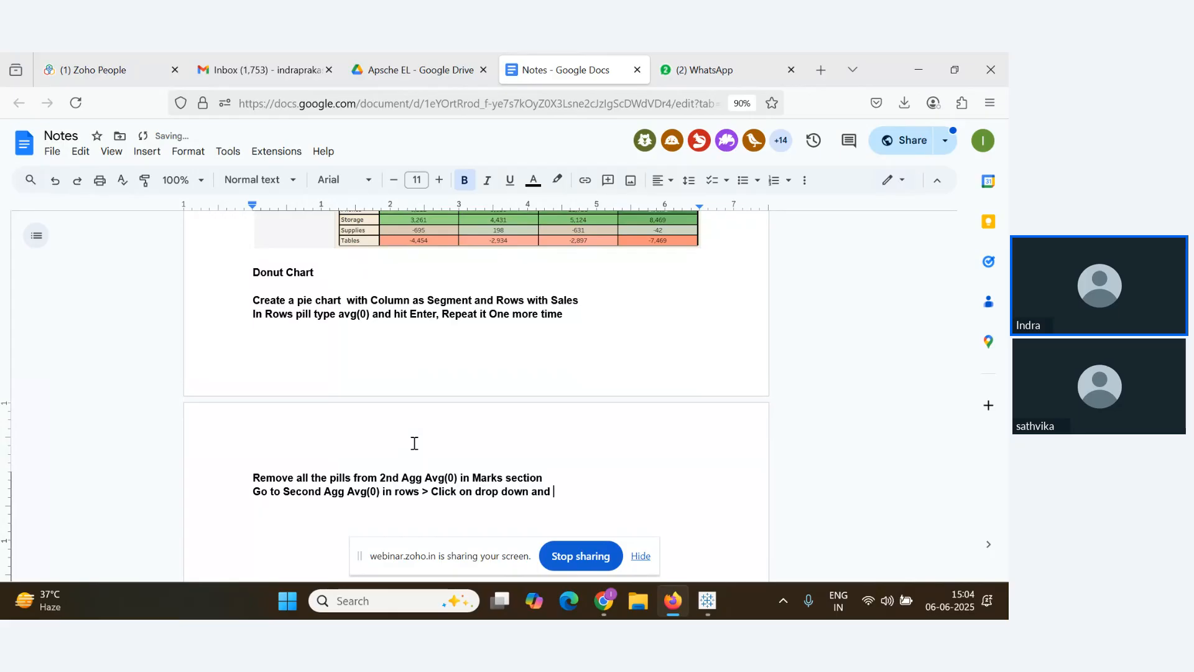
text(select )
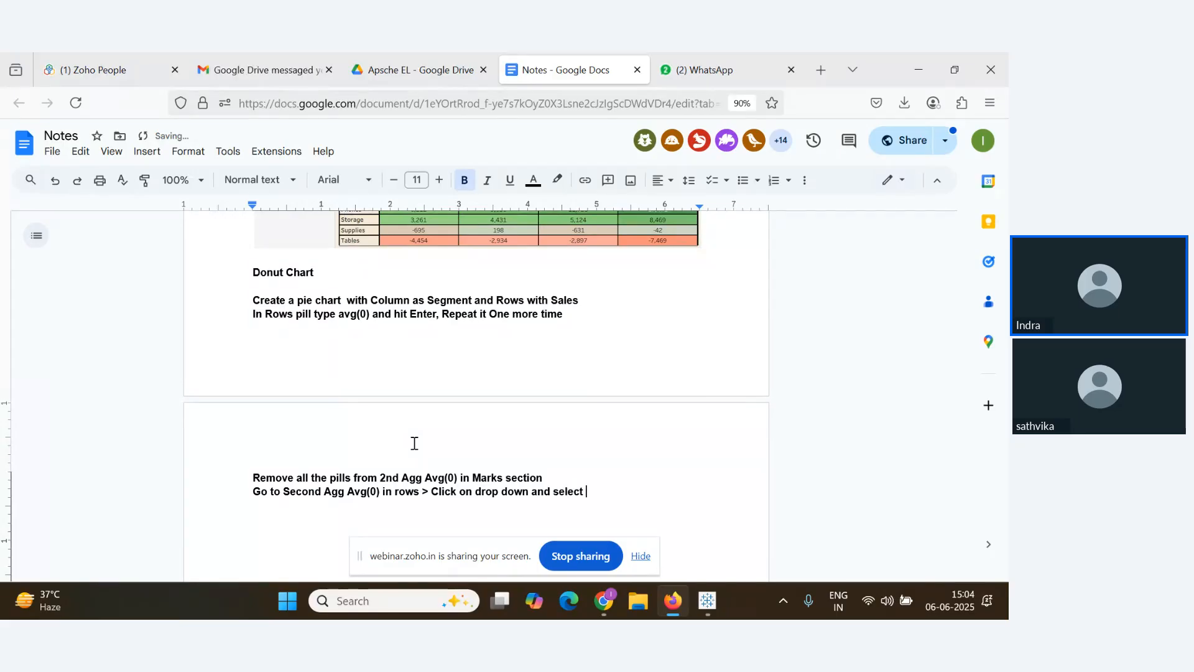
text(dual axis)
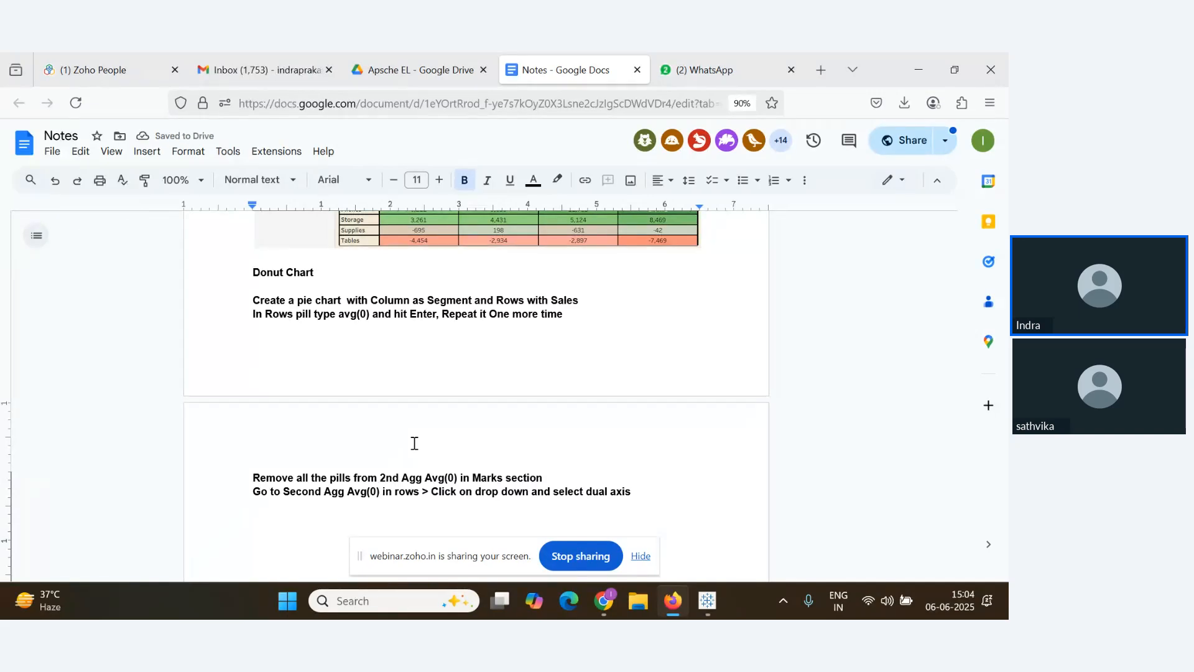
Note adding white colour to the 2nd Agg avg(0) in the Marks section
key(Return)
text(Add )
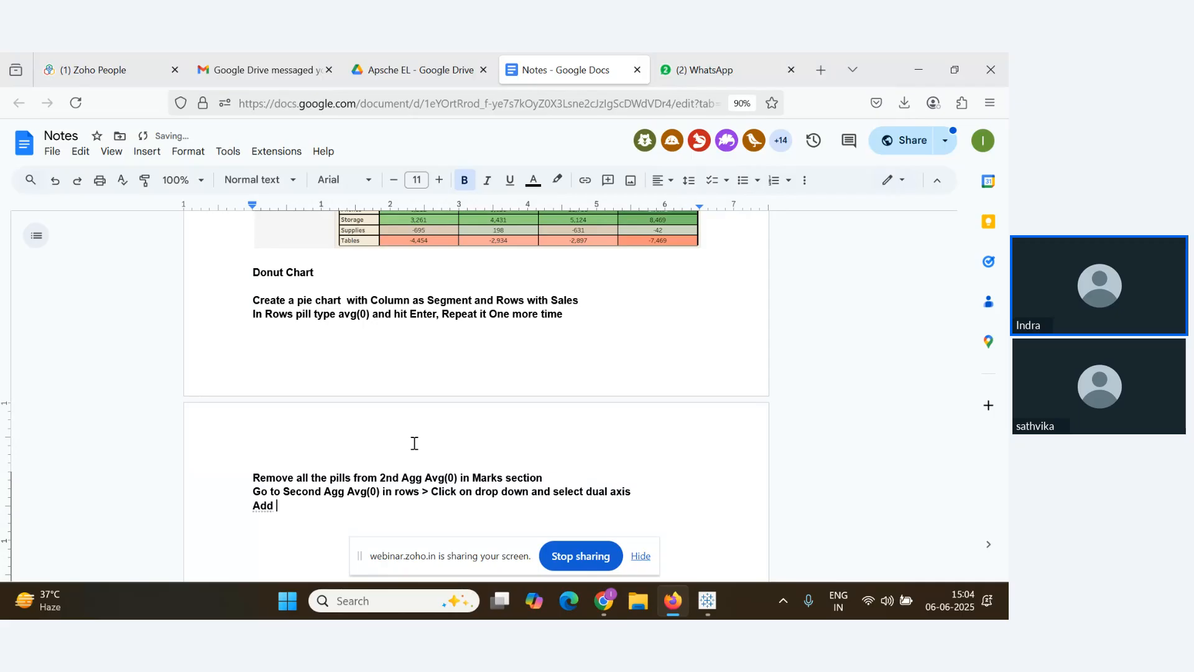
text(white color in 2nd )
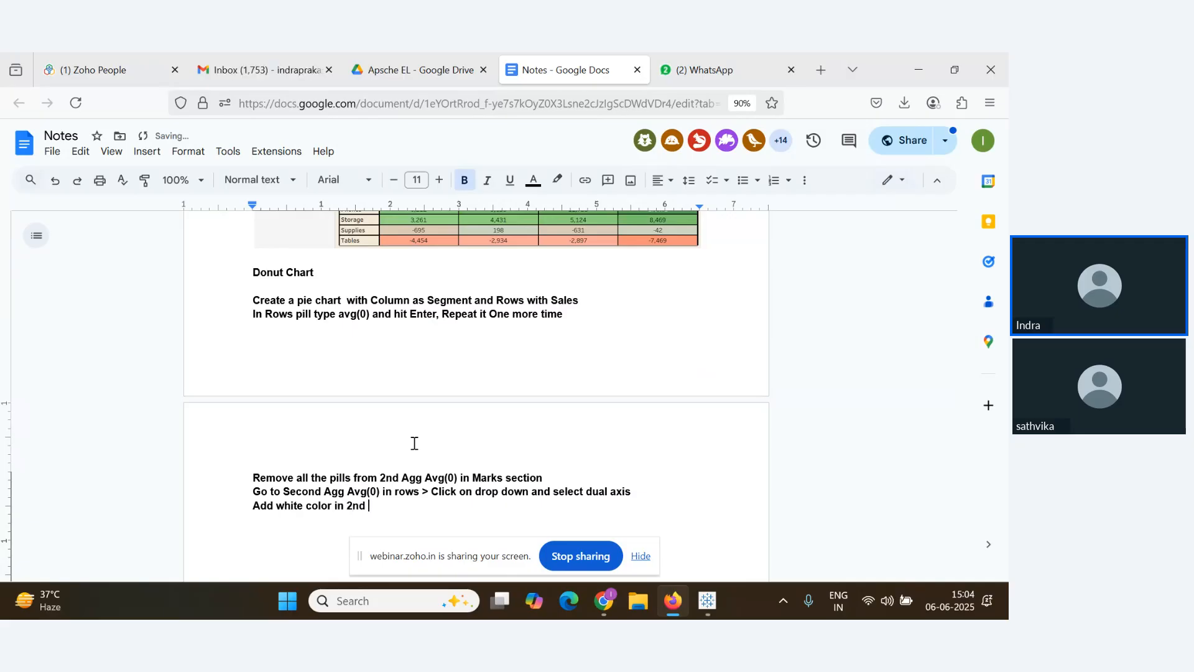
text(Agg )
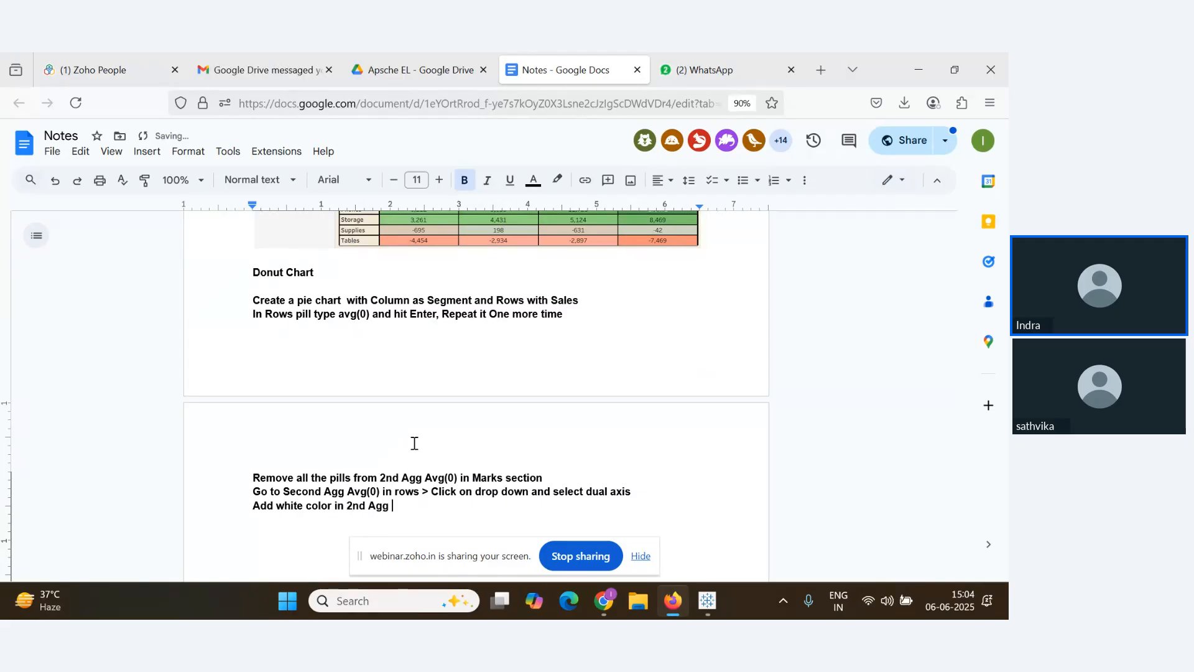
text(avg(0) i)
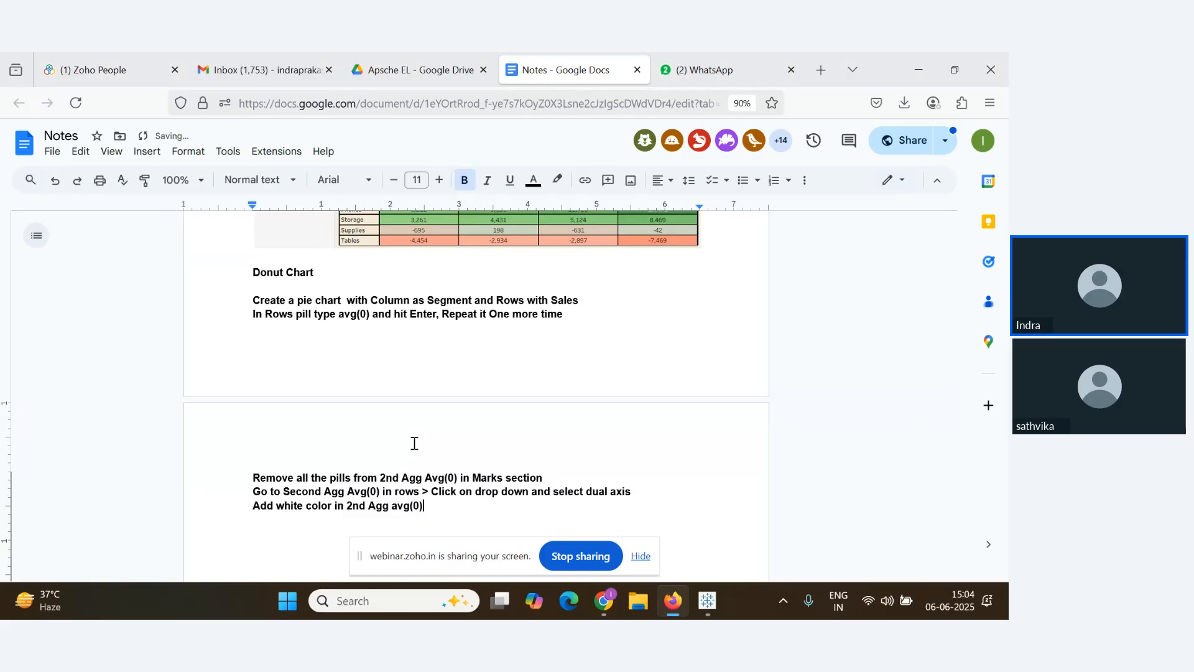
text(n)
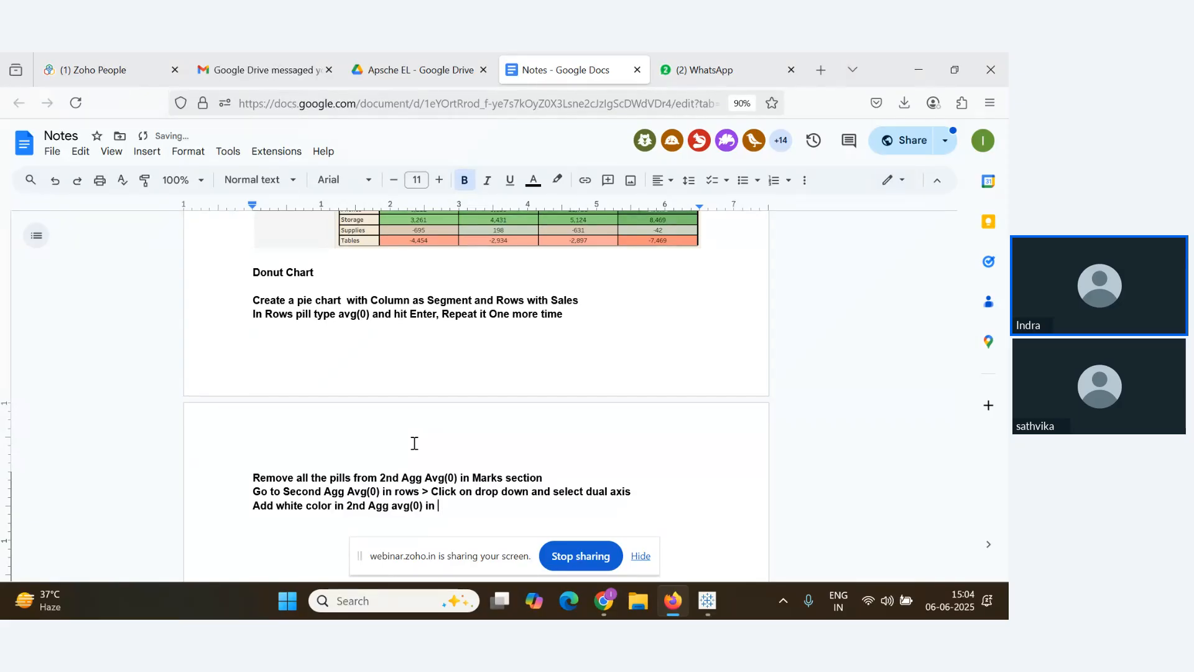
text( marks ses)
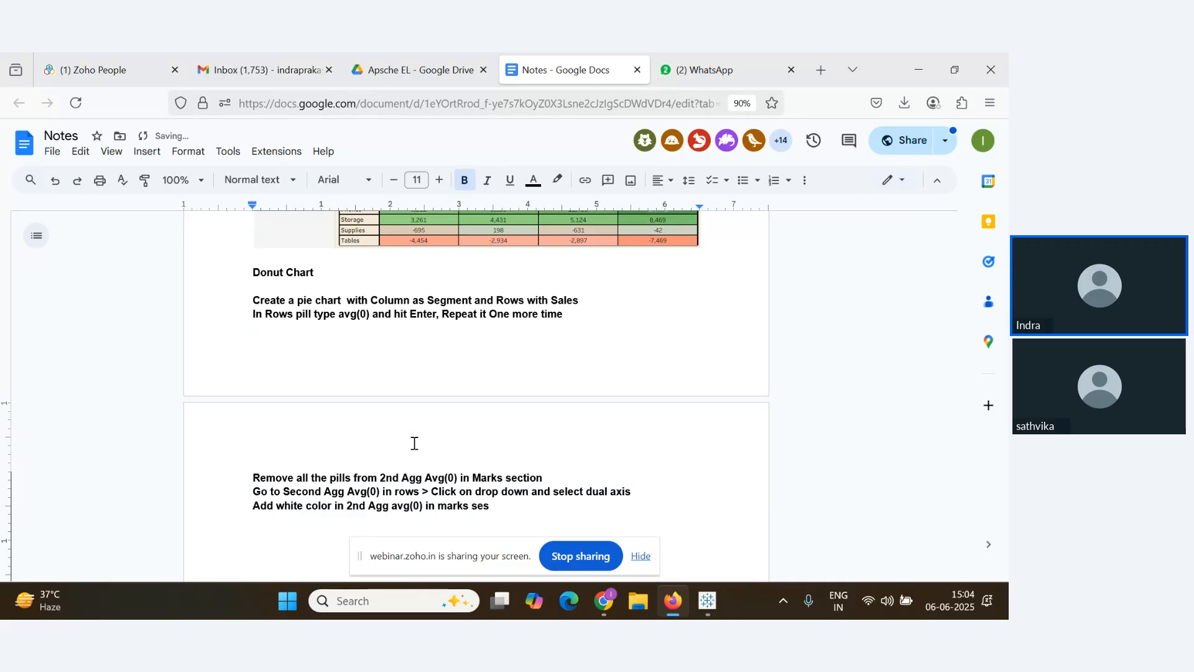
key(BackSpace)
text(ction)
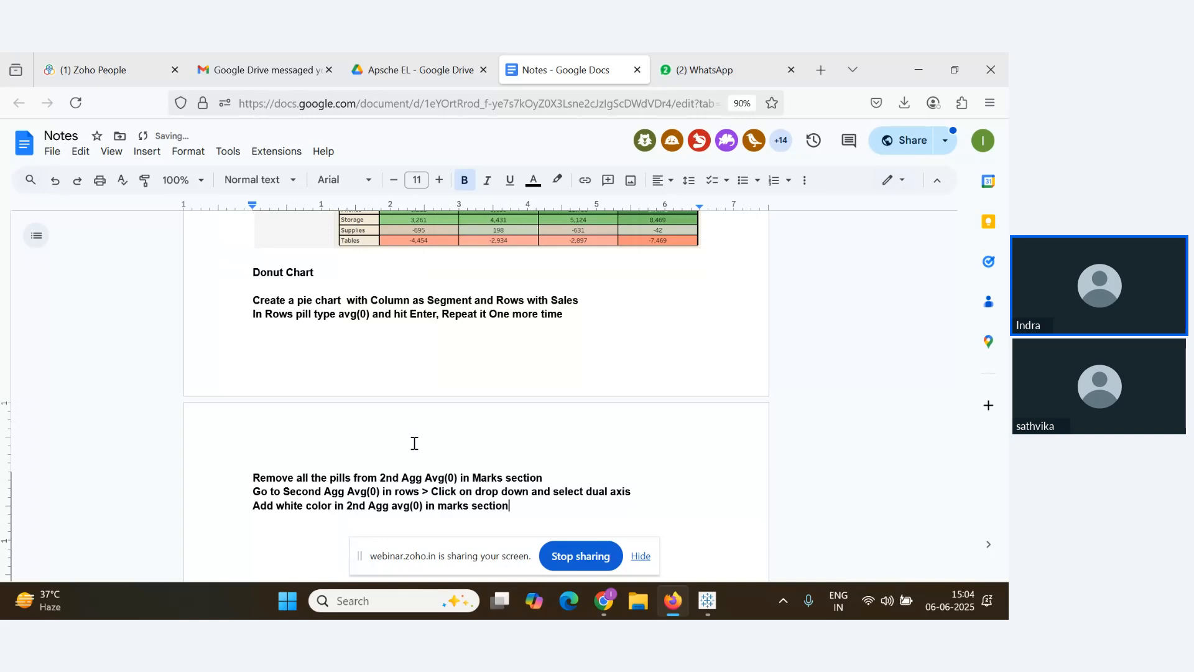
key(alt+Tab)
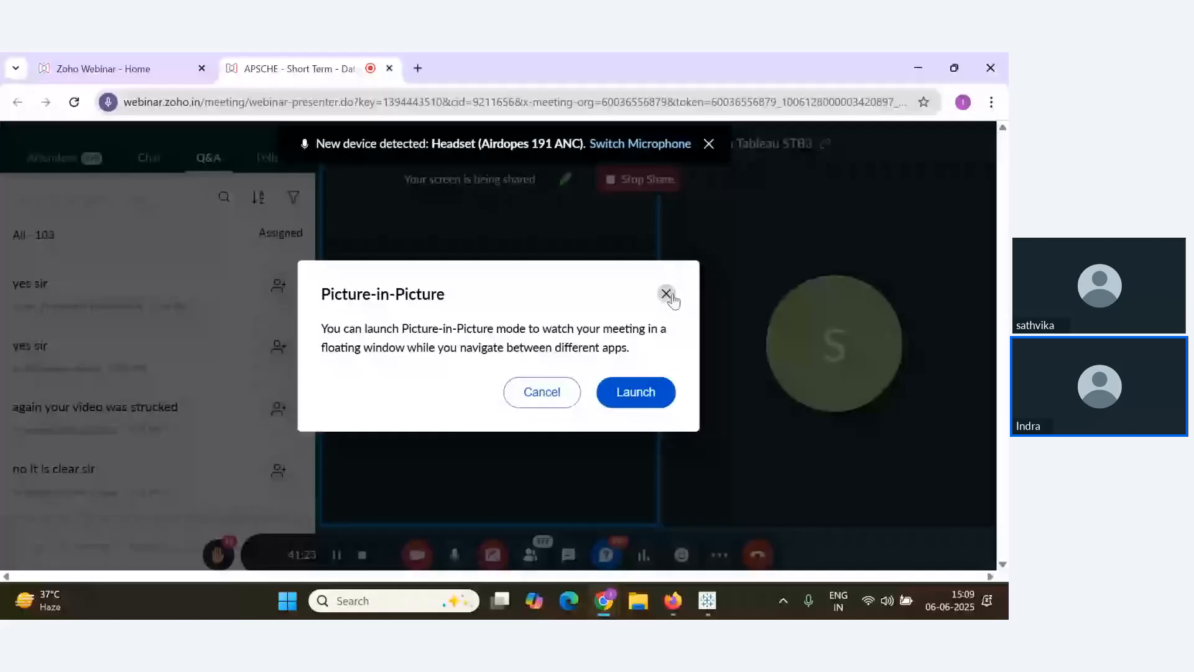
Close the floating video window and check Network Performance in Zoho Webinar settings
click(667, 295)
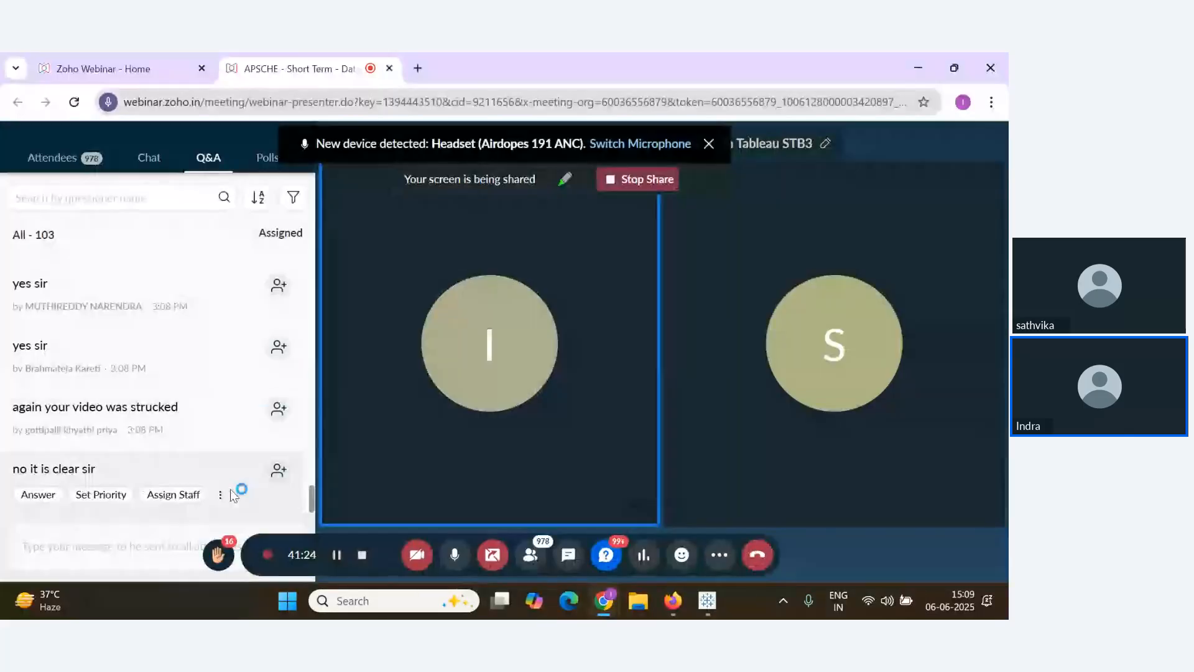
scroll(251, 460, up, 5)
scroll(254, 456, up, 3)
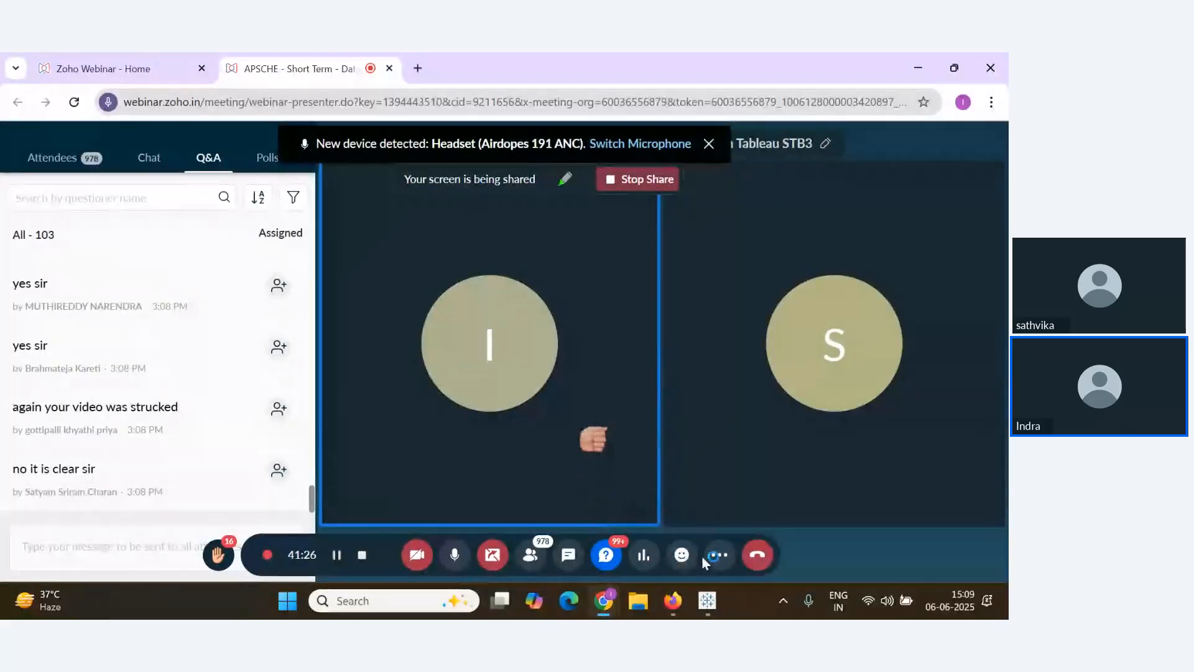
click(719, 554)
click(766, 513)
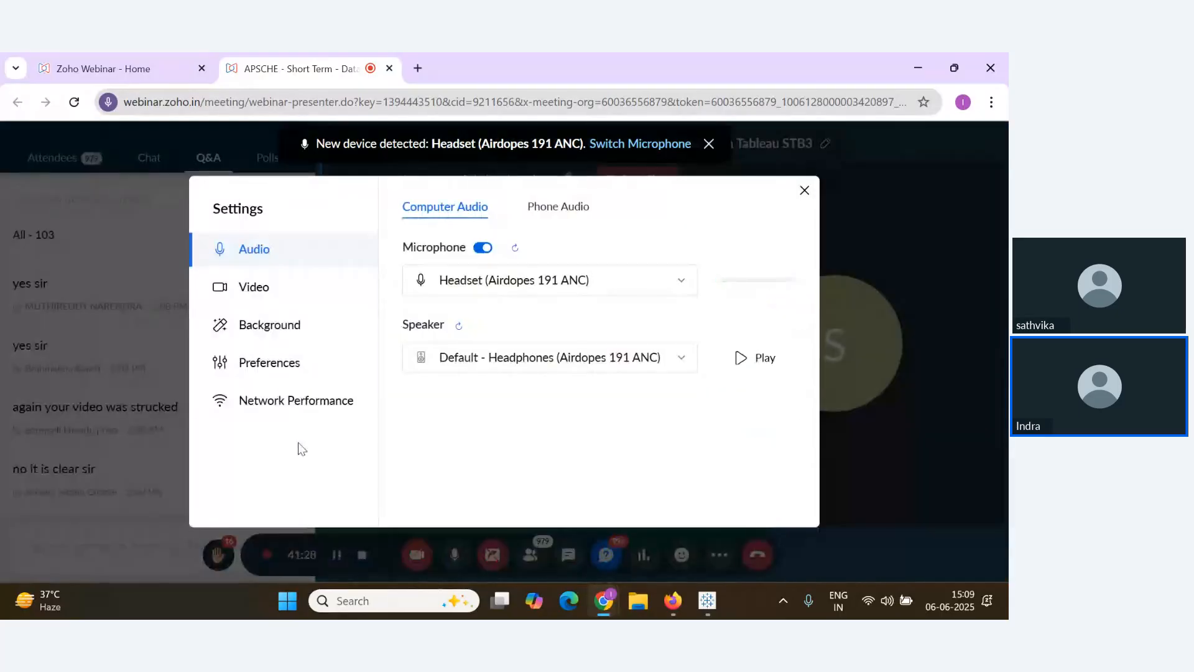
click(304, 404)
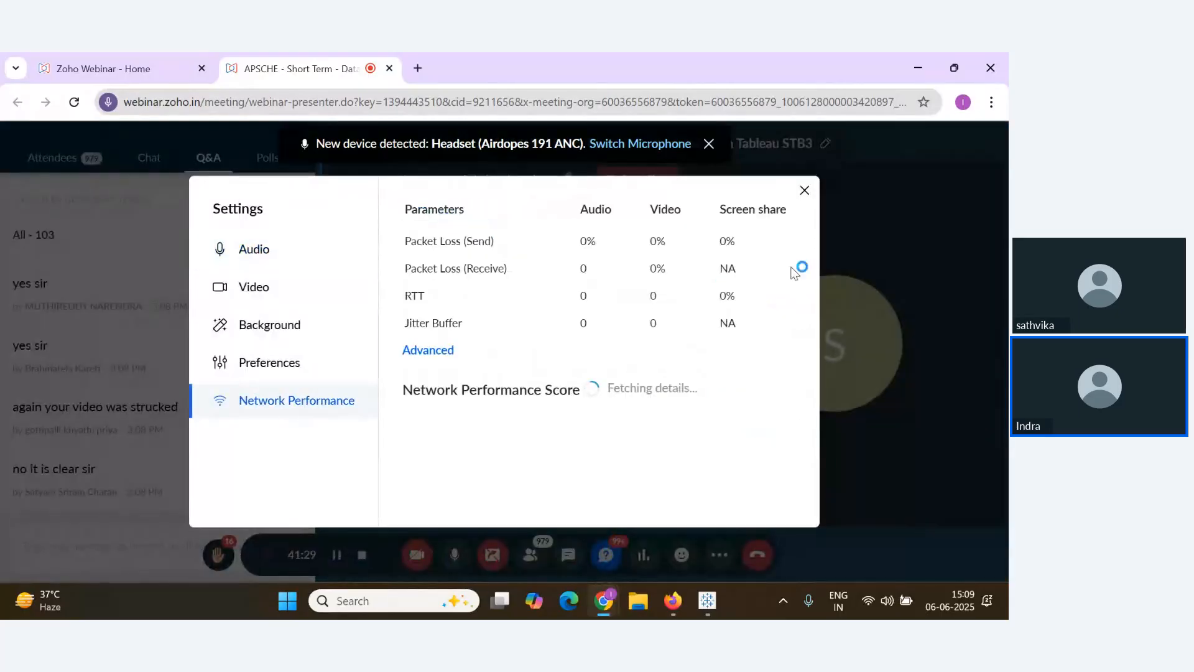
click(804, 191)
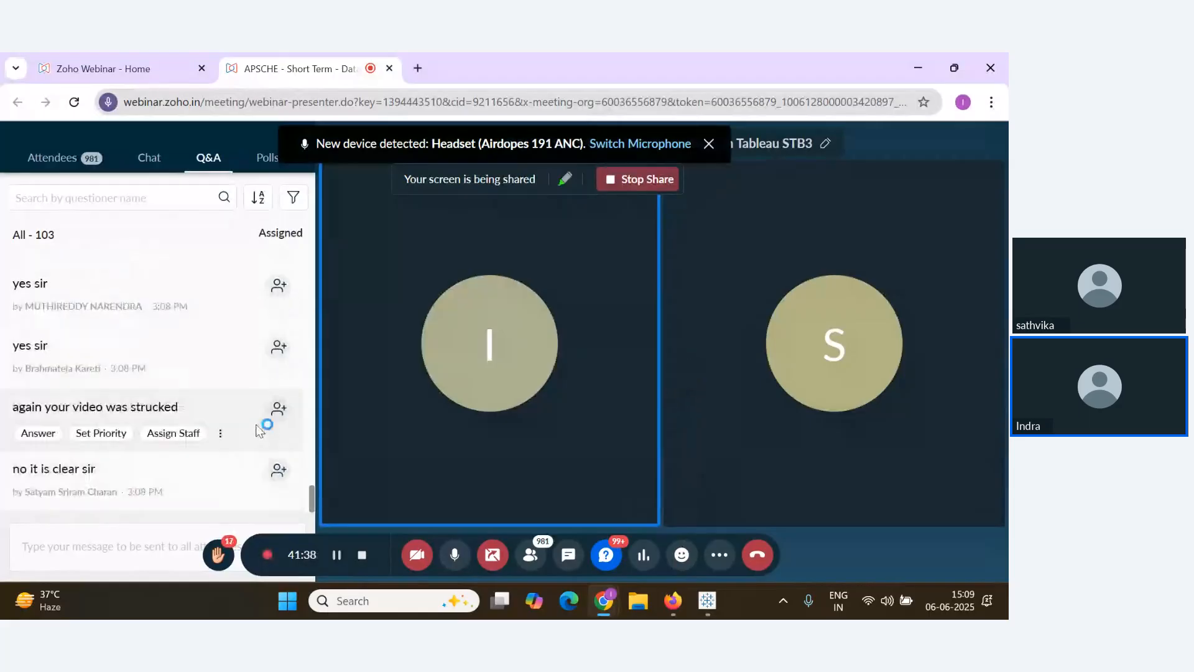
scroll(234, 457, down, 2)
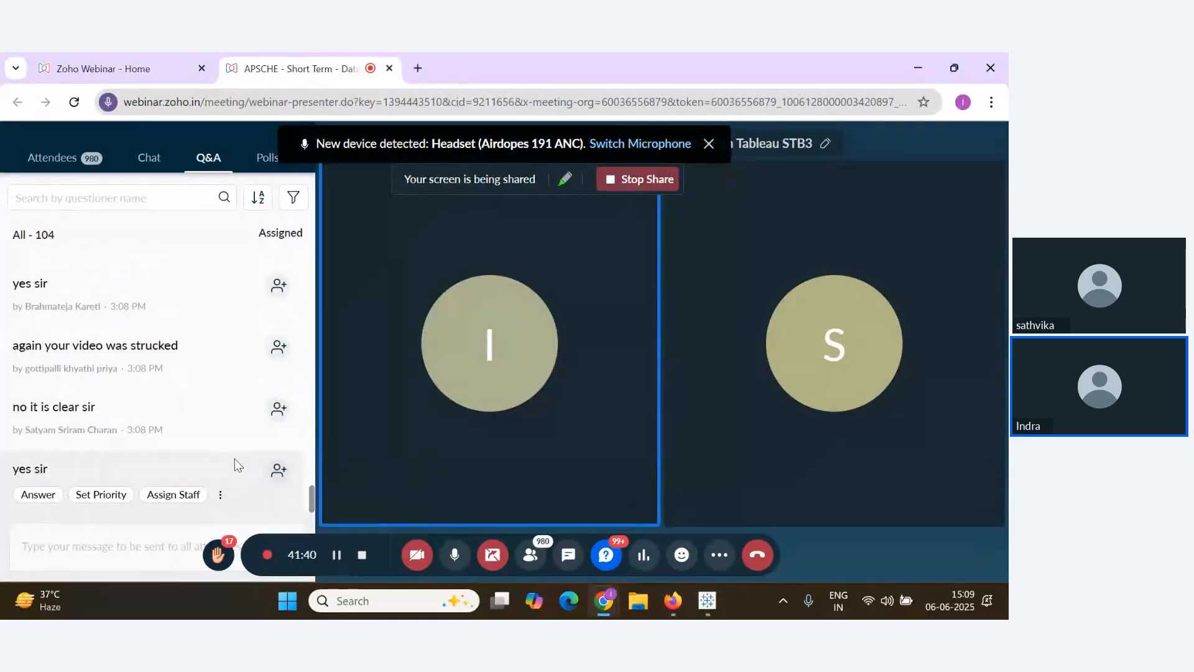
key(alt+Tab)
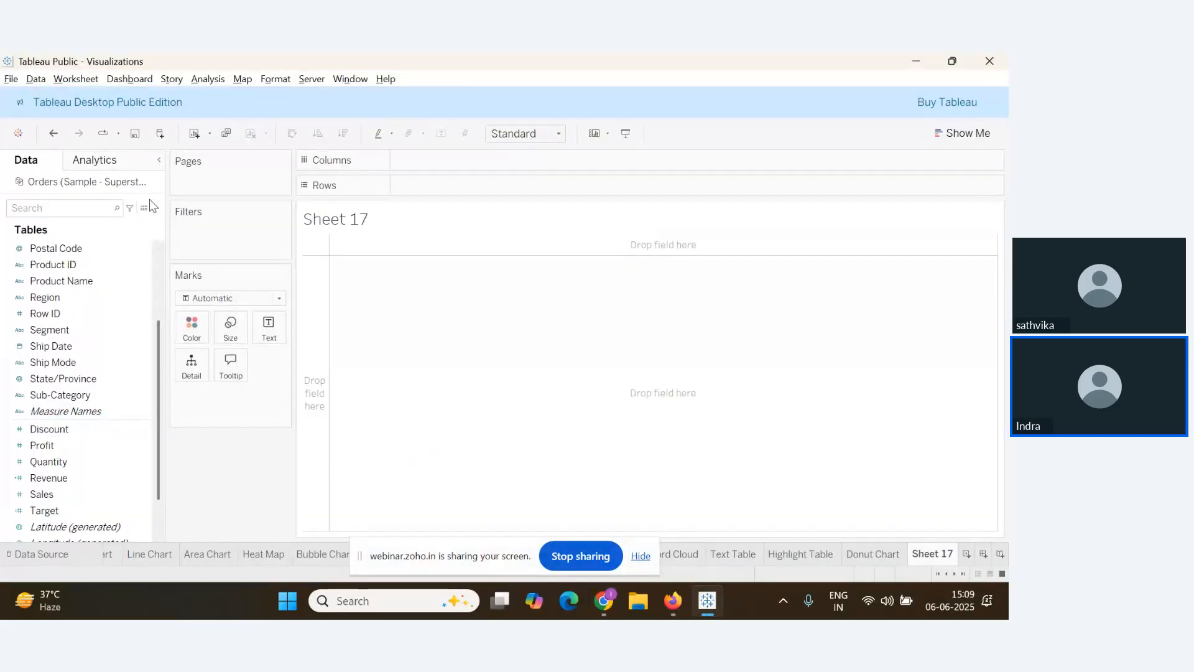
Put Segment on Columns and Profit on Rows, shown as one stacked bar via Show Me
click(89, 334)
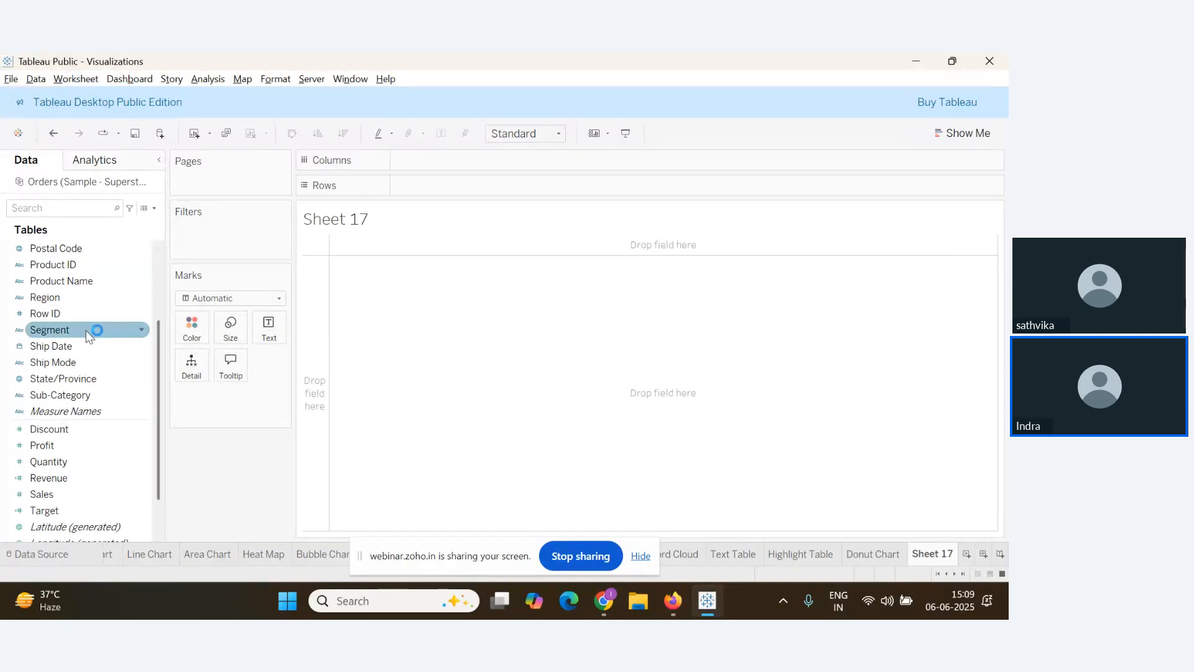
click(90, 463)
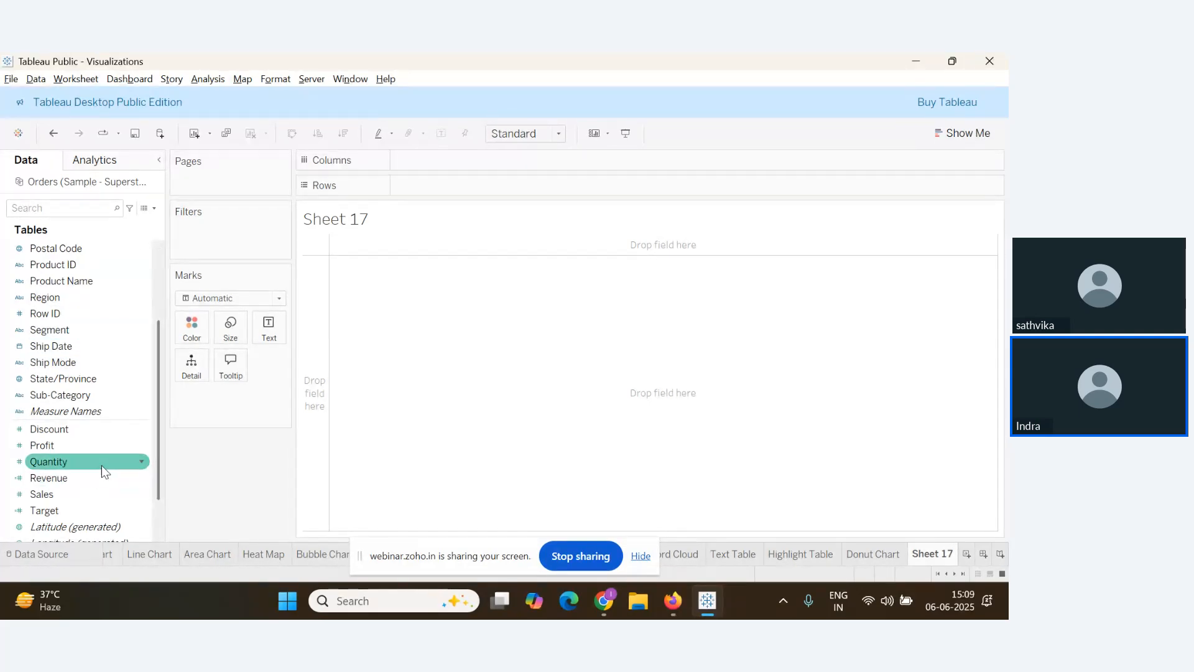
click(87, 444)
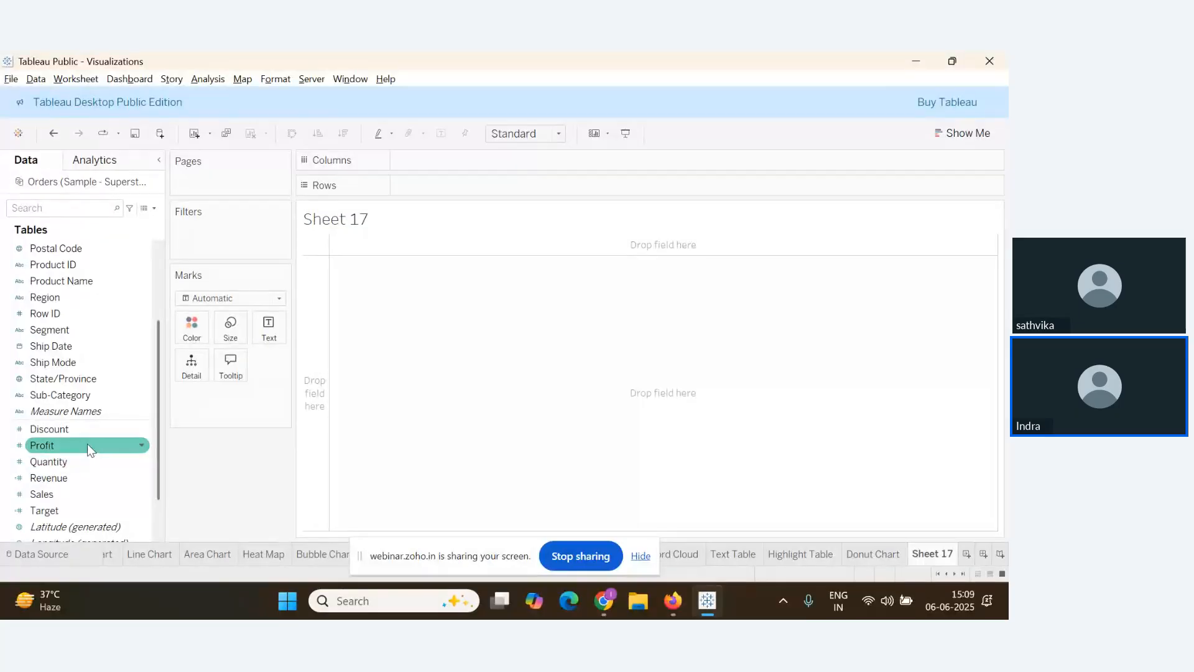
click(118, 462)
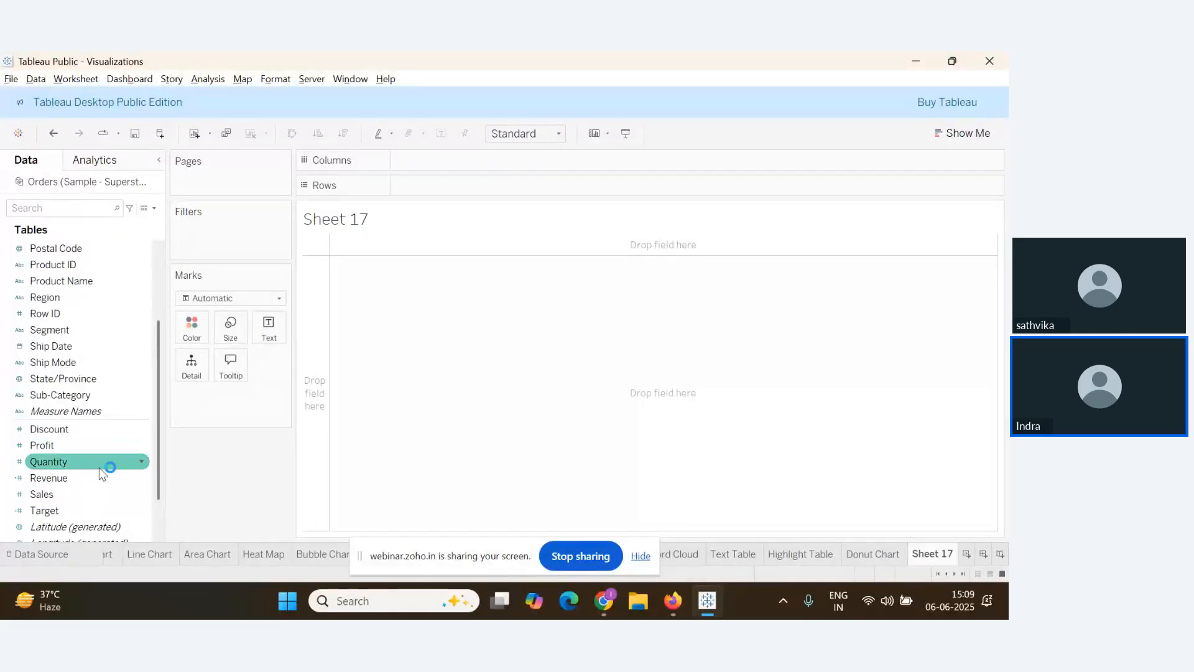
scroll(67, 498, up, 3)
scroll(65, 459, down, 2)
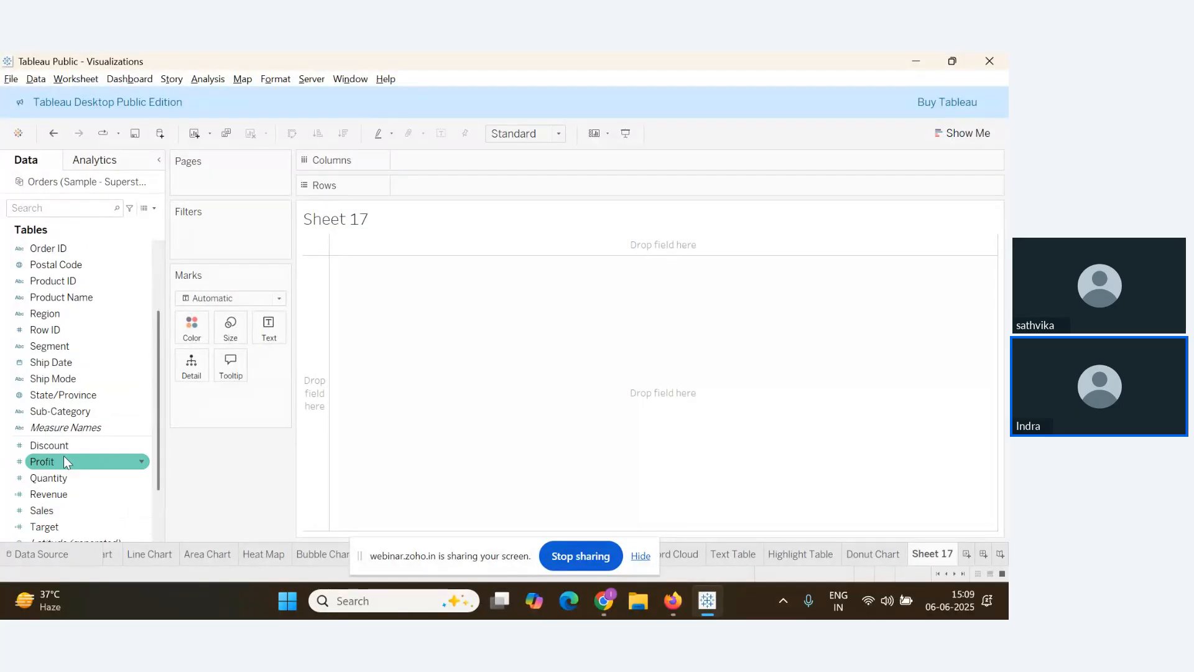
scroll(67, 458, up, 3)
drag(69, 395, 443, 163)
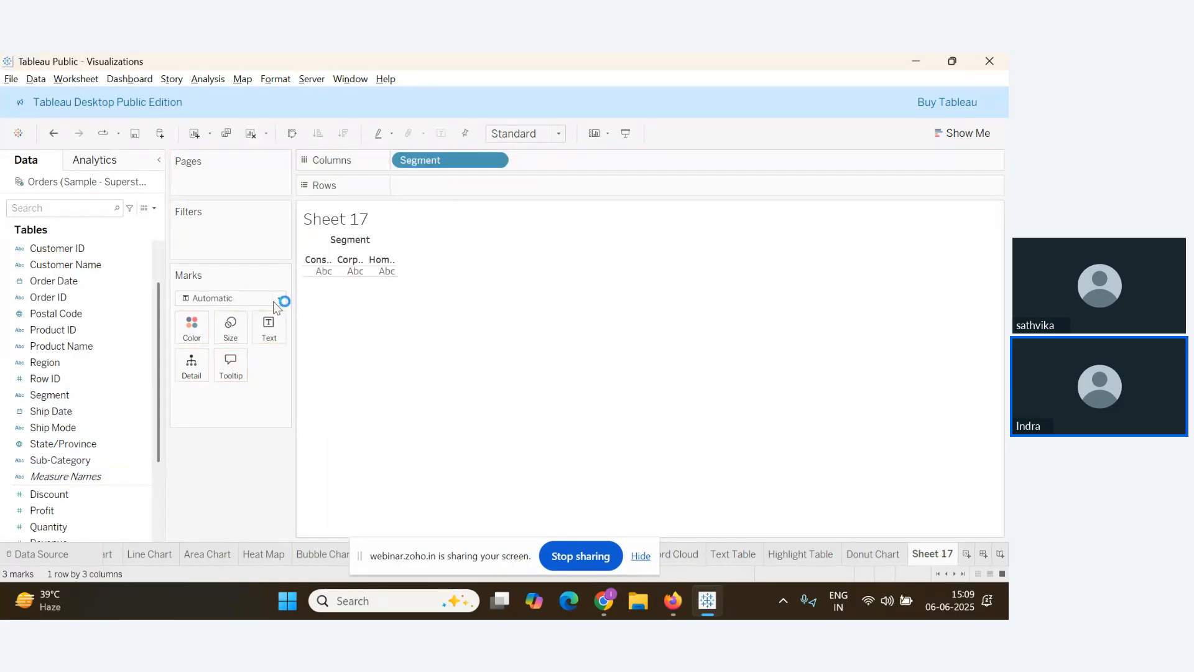
drag(41, 510, 431, 188)
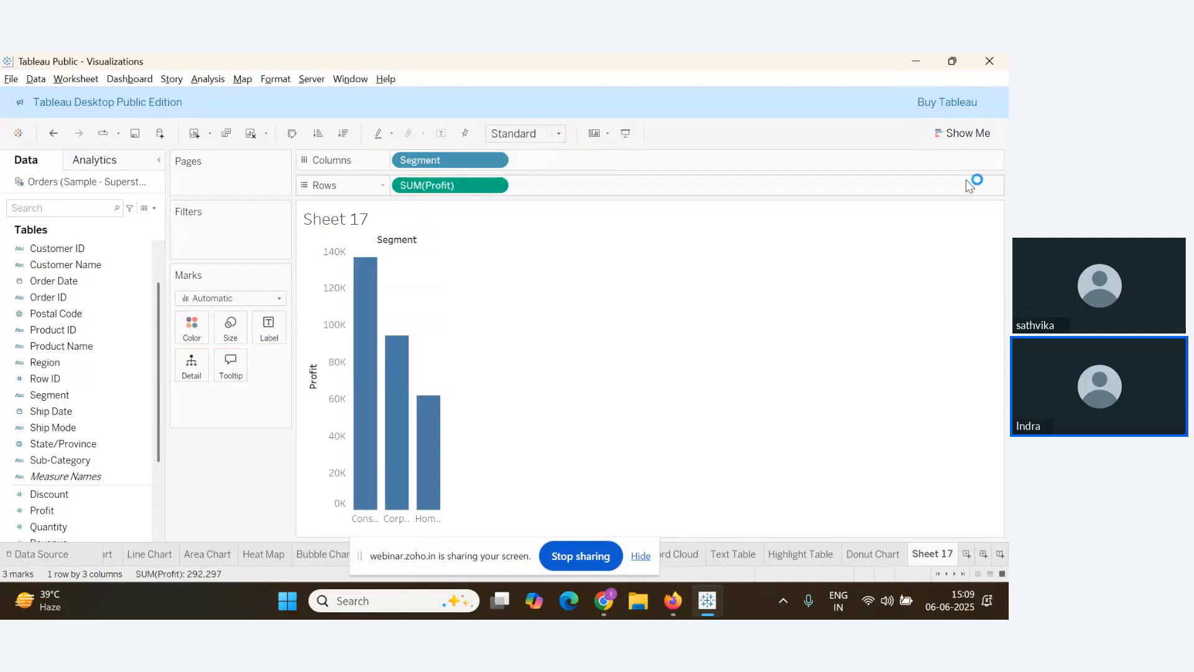
click(960, 133)
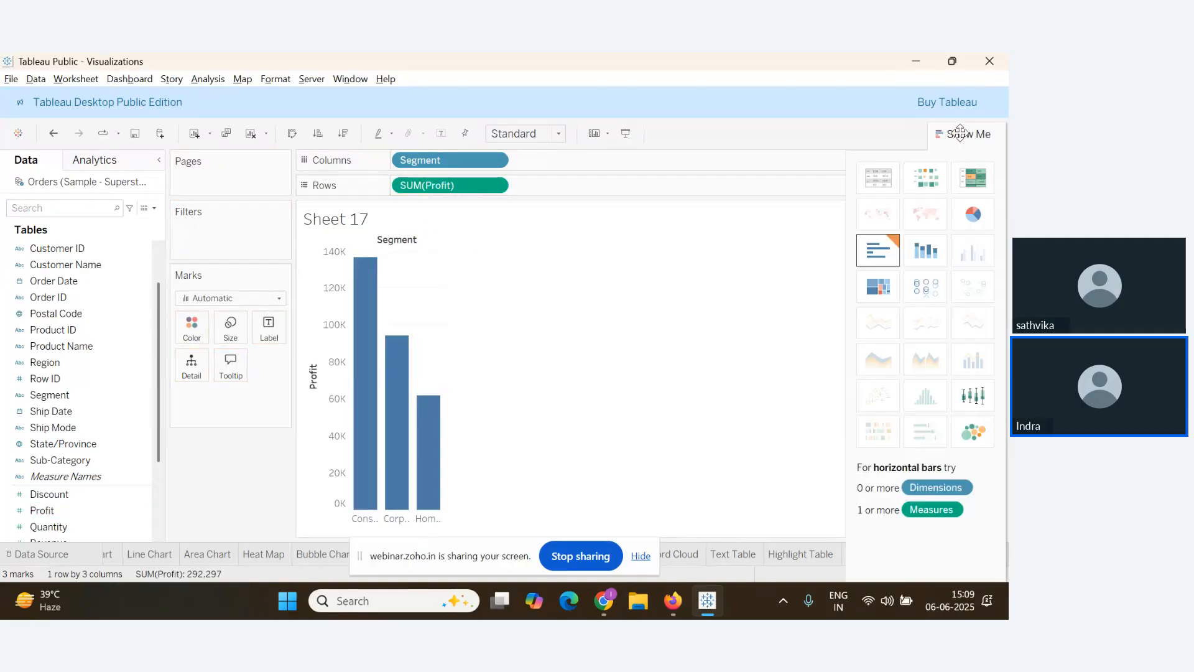
click(926, 250)
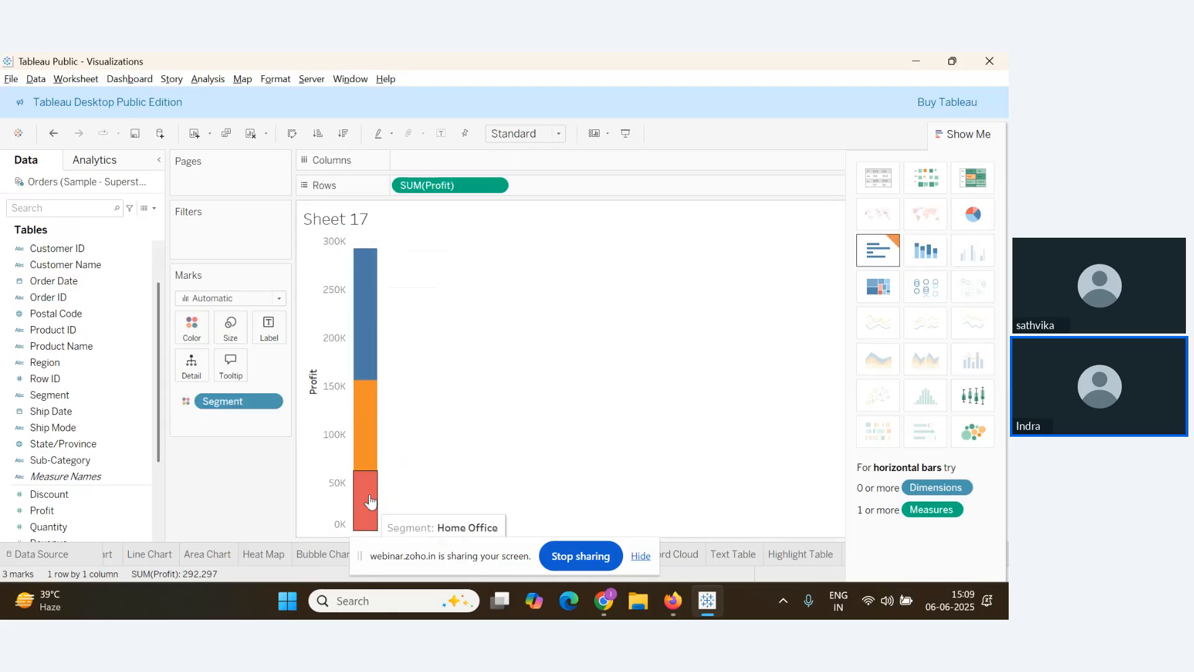
Size the segment bars by Profit and fit the chart to Entire View
click(980, 130)
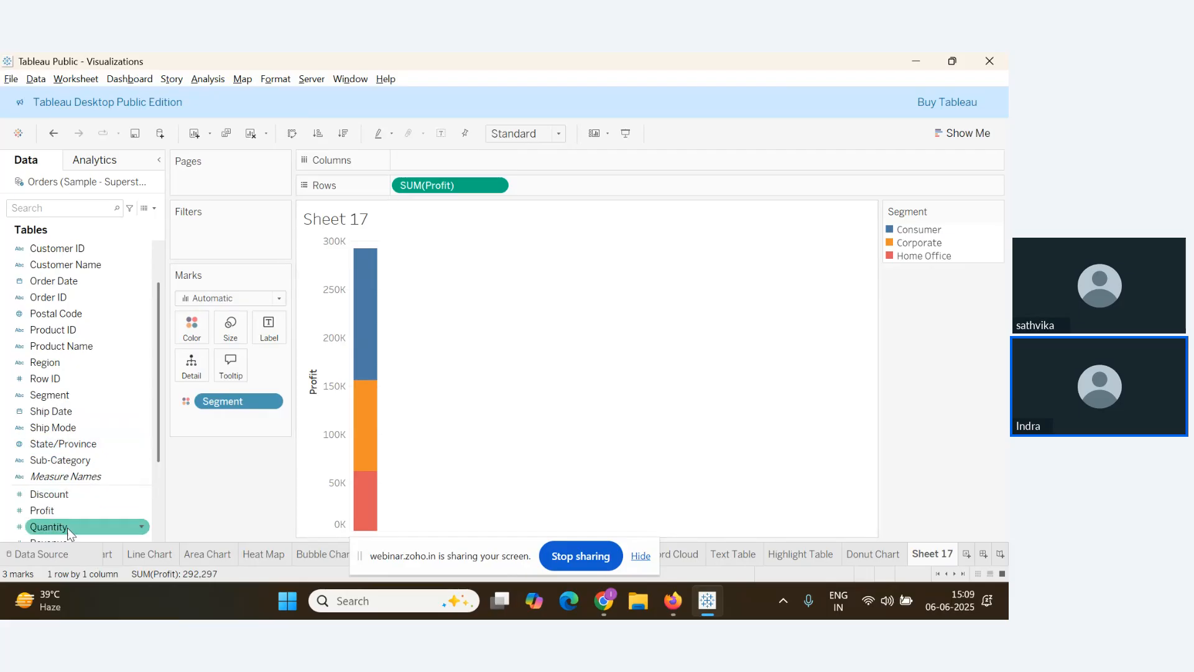
drag(42, 510, 243, 325)
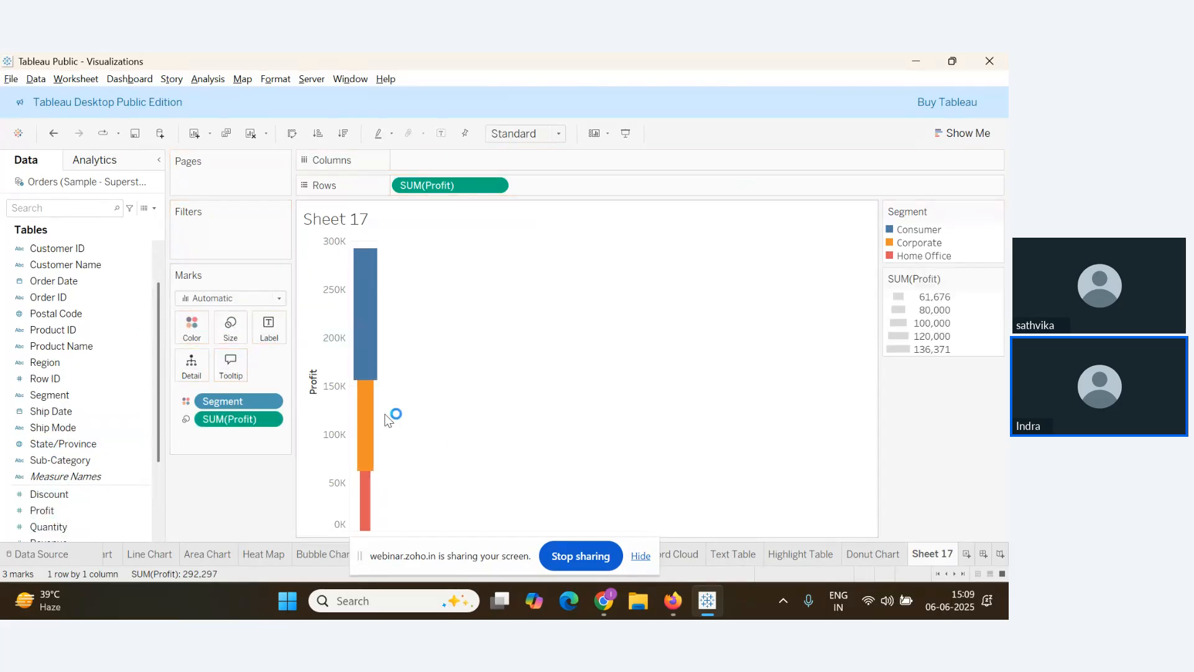
mouse_move(373, 480)
mouse_move(375, 332)
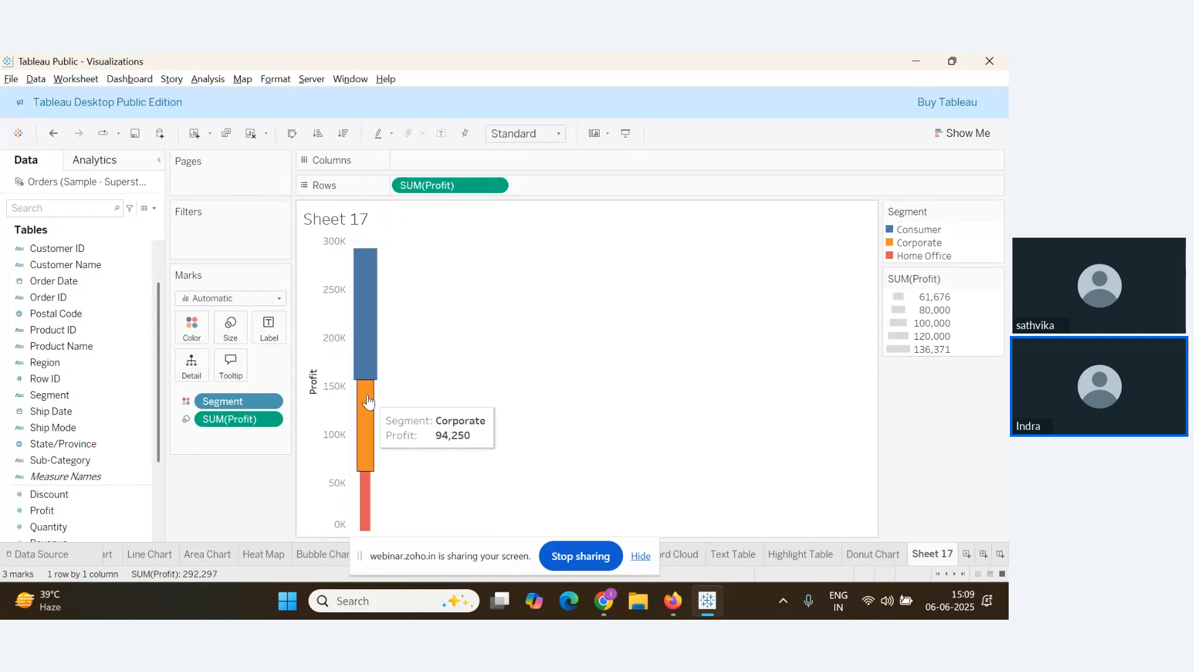
click(558, 133)
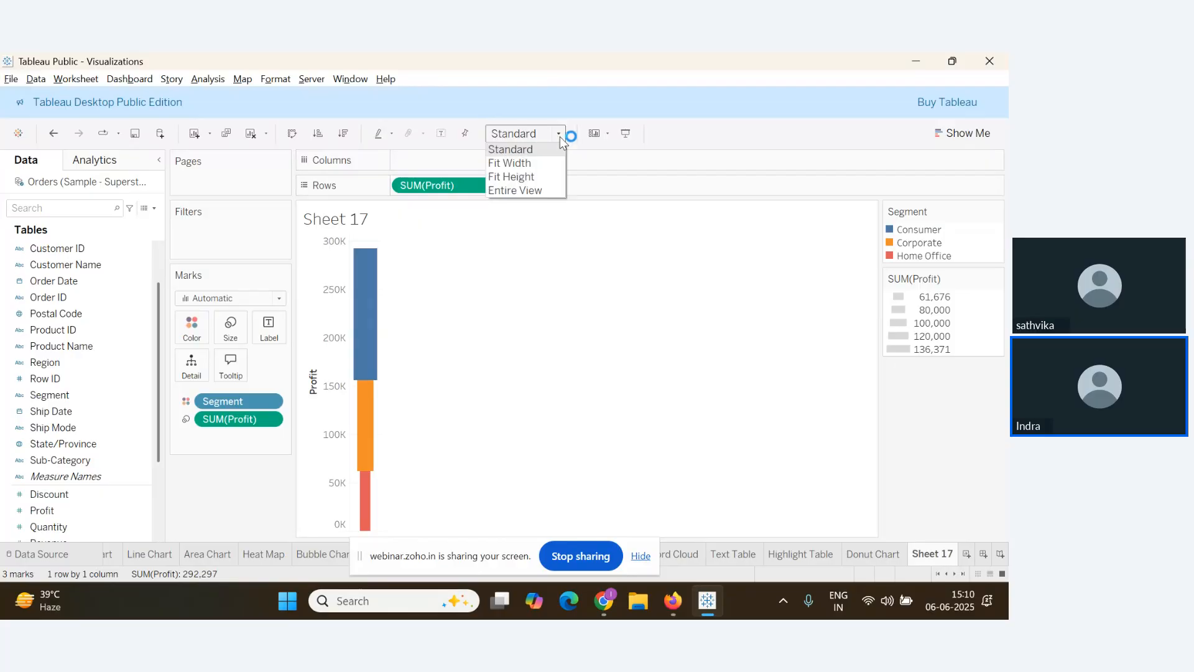
click(559, 186)
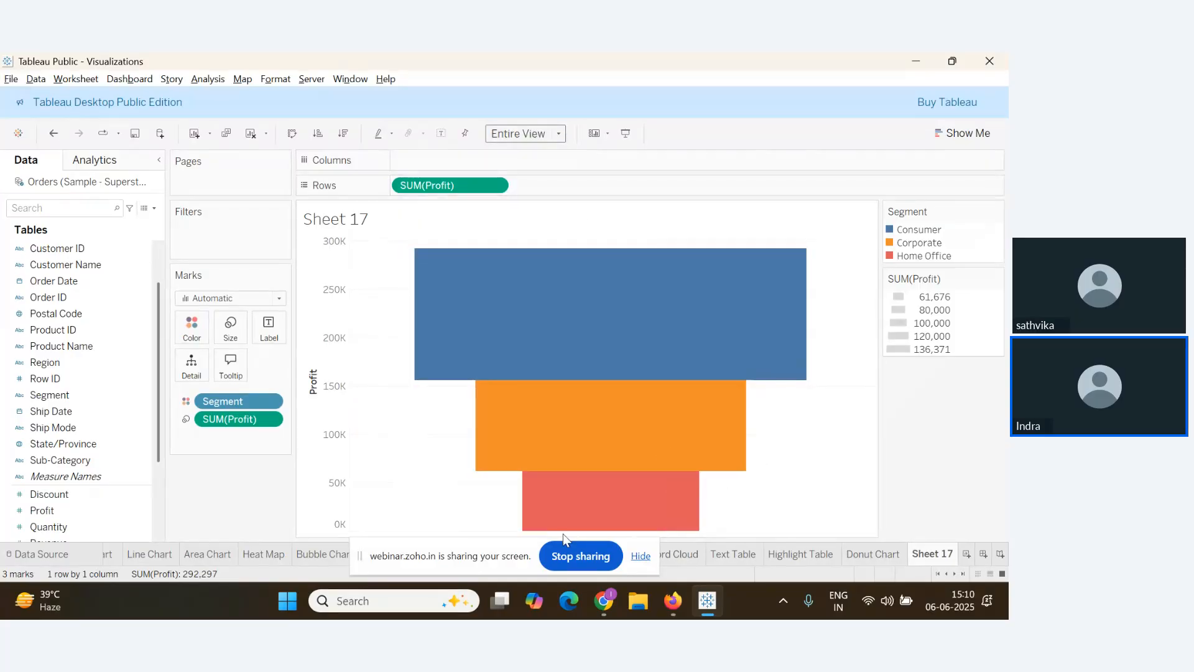
Label the funnel bars with Segment names and Profit values
mouse_move(608, 504)
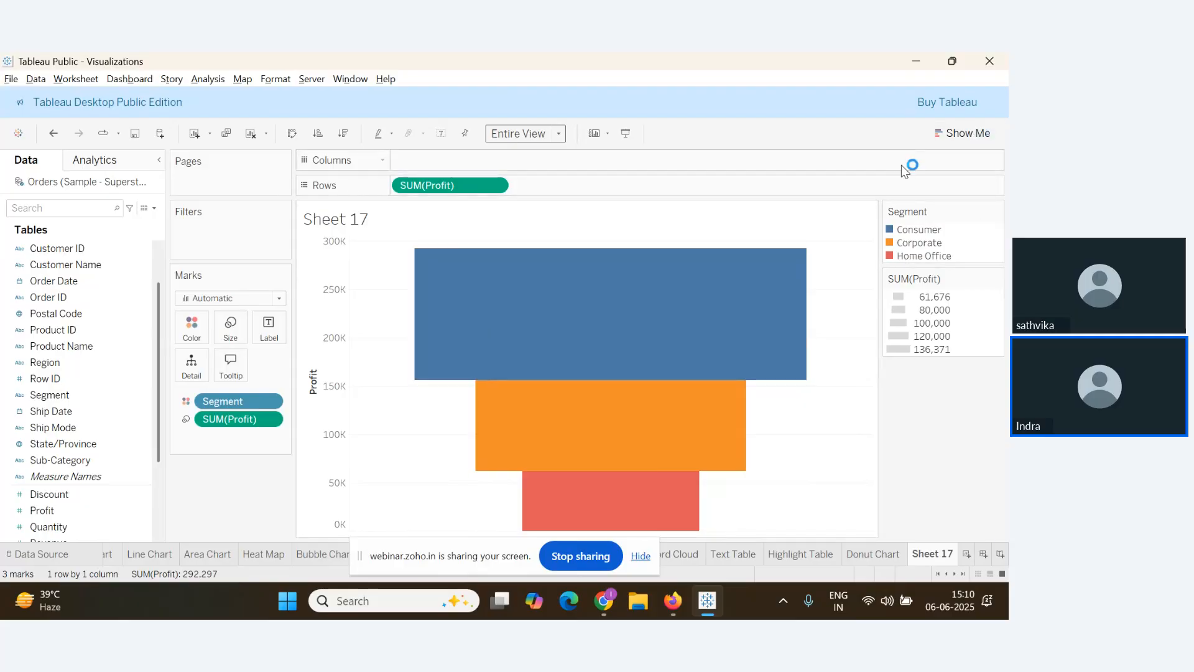
mouse_move(653, 333)
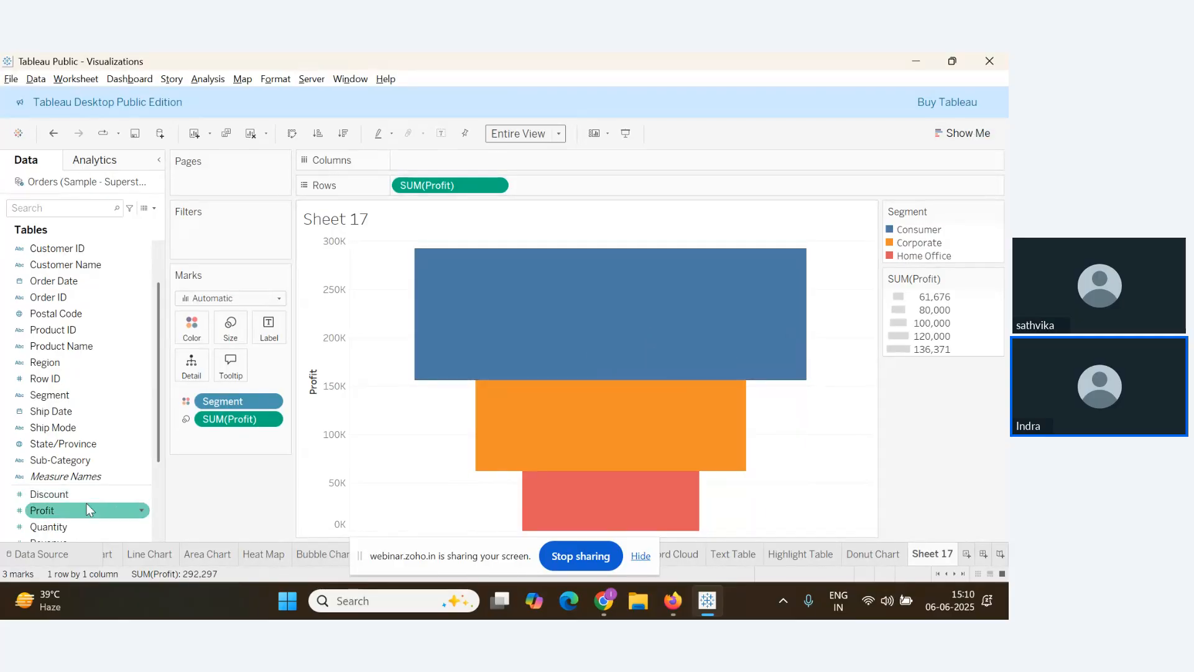
scroll(92, 492, down, 1)
scroll(75, 398, up, 1)
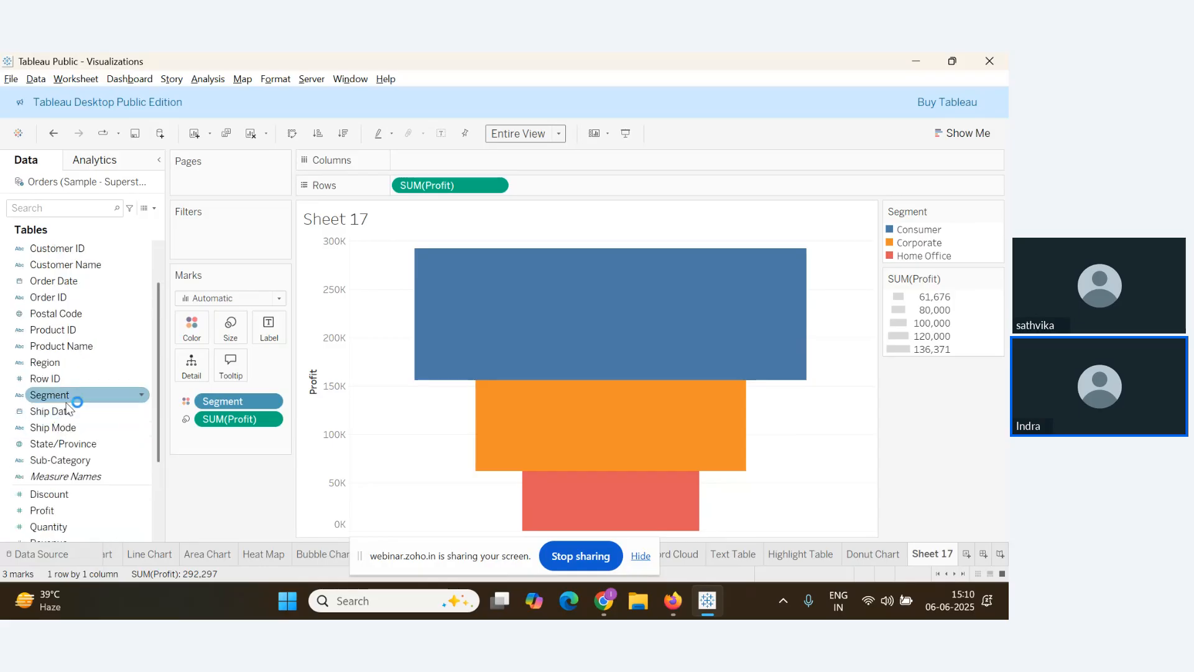
drag(73, 395, 267, 341)
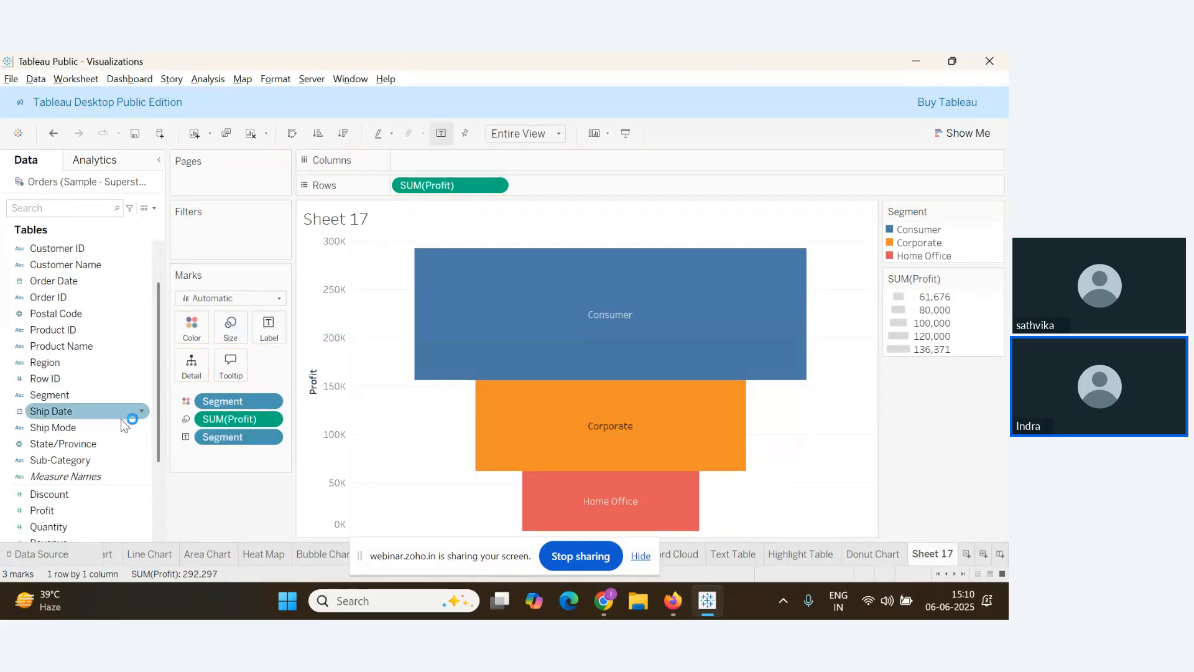
scroll(55, 465, down, 2)
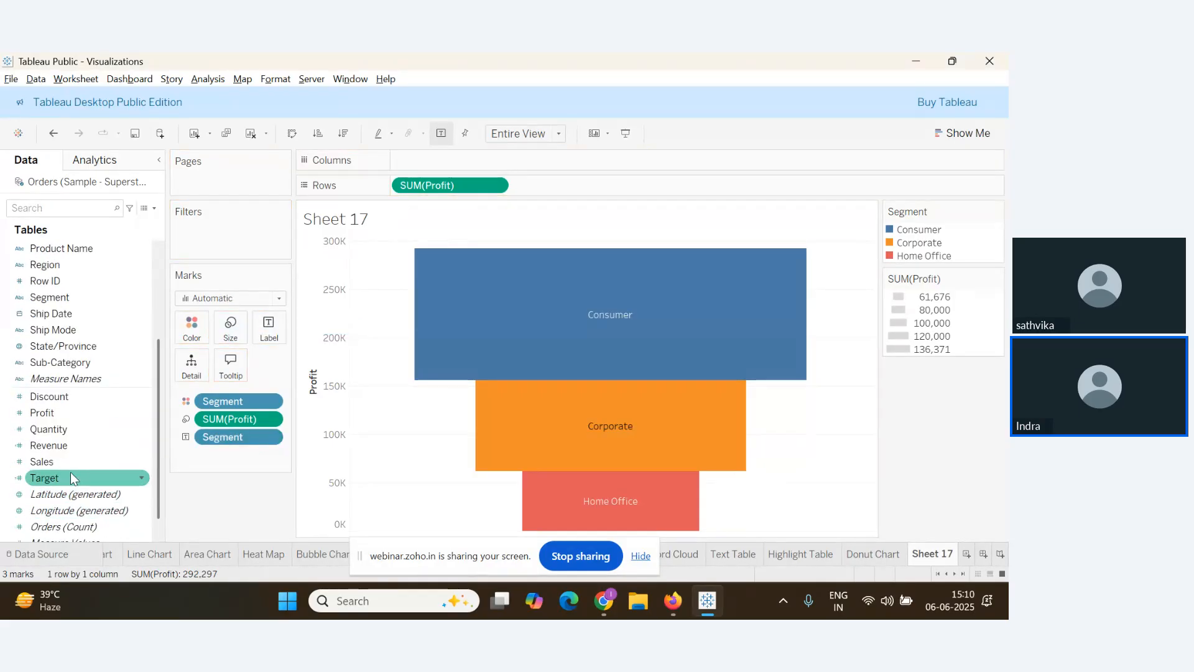
drag(47, 413, 274, 330)
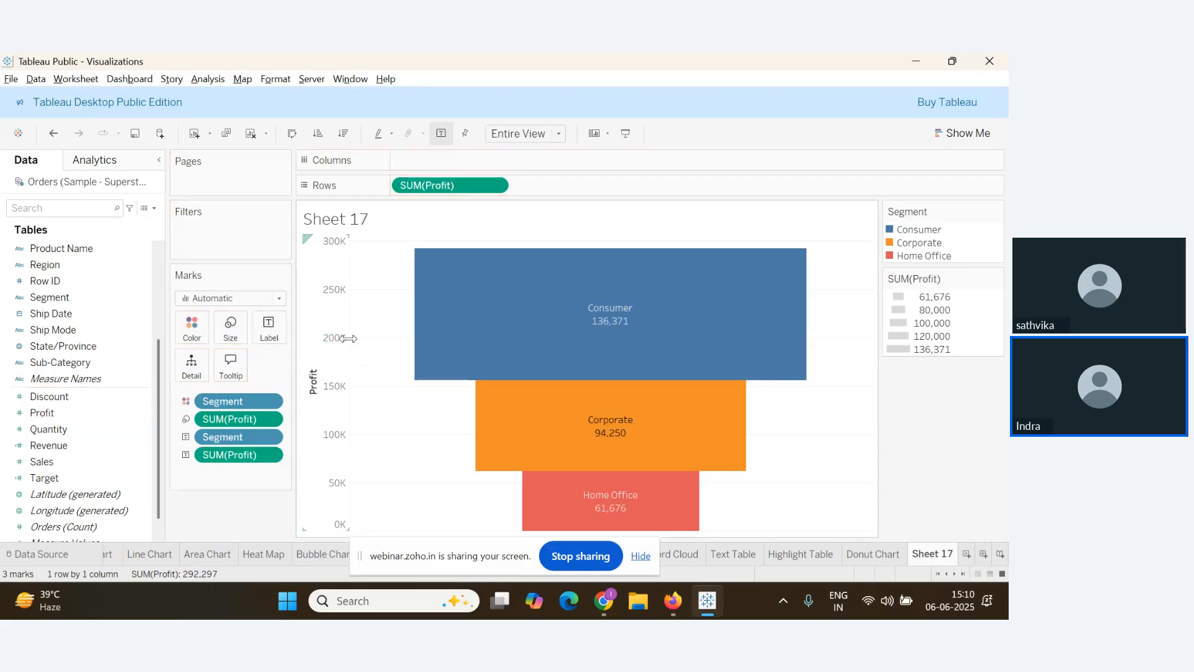
mouse_move(596, 343)
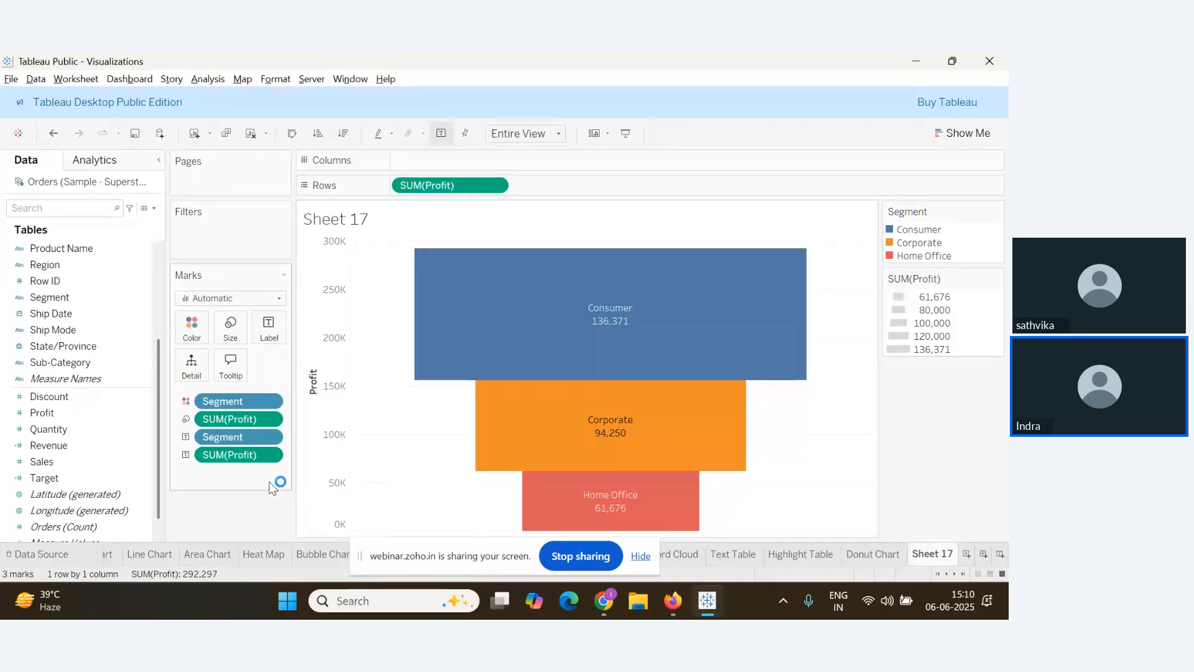
Show the profit labels as Percent of Total (46.66%, 32.24%, 21.10%)
click(269, 457)
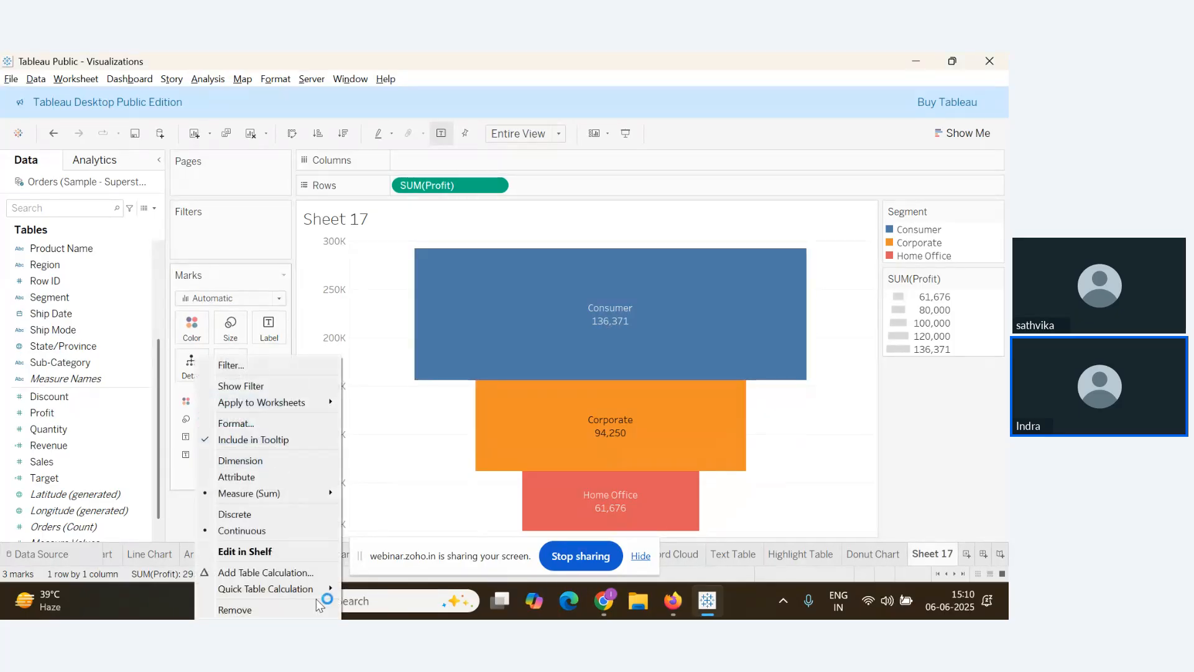
mouse_move(309, 598)
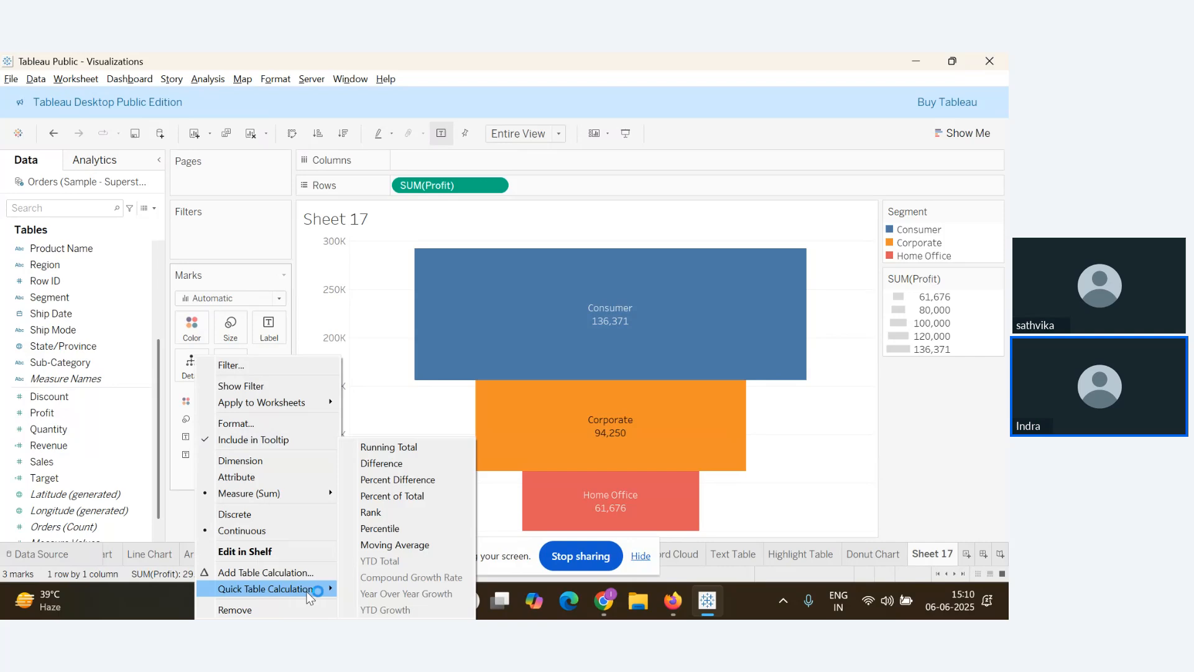
click(421, 501)
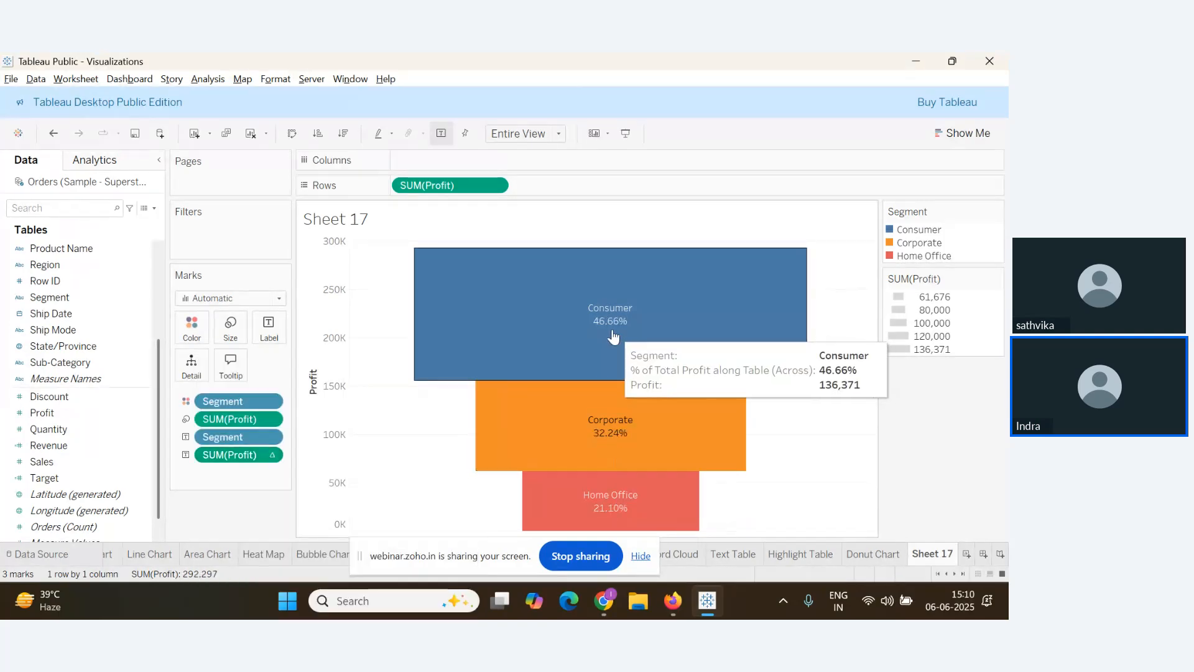
Switch to the Zoho Webinar Q&A window
key(alt+Tab)
key(alt+Tab)
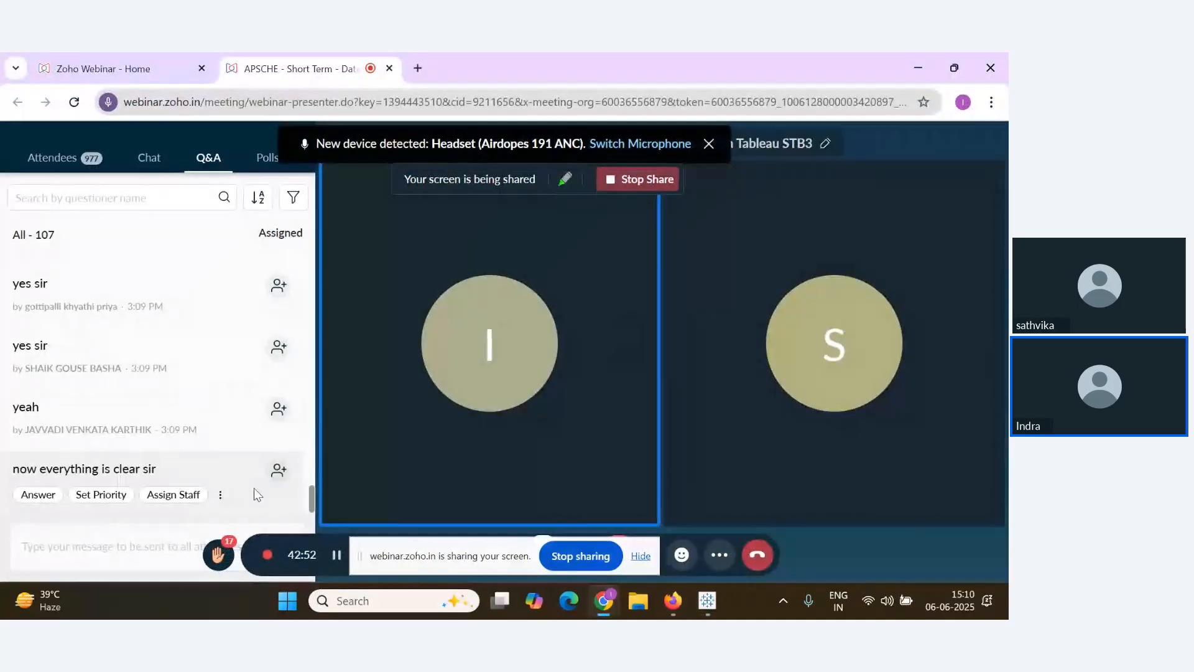
mouse_move(205, 497)
key(alt+Tab)
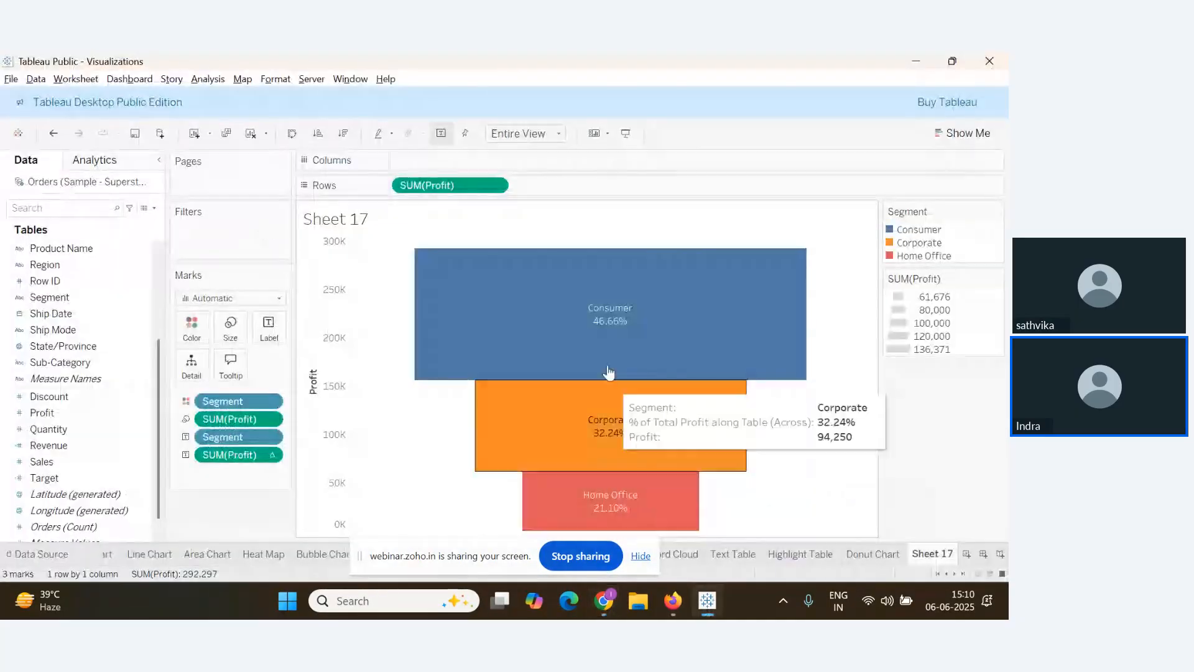
key(alt+Tab)
scroll(149, 463, up, 5)
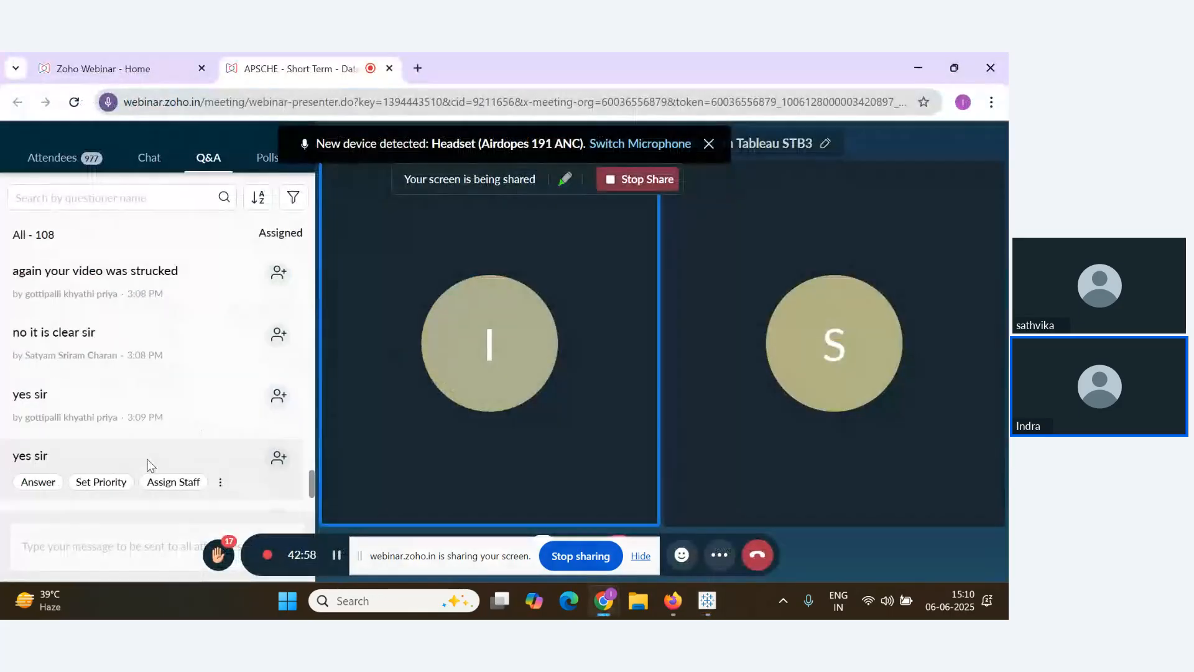
Scroll through the webinar Q&A to the newest questions, then return to Tableau Public
scroll(149, 463, up, 10)
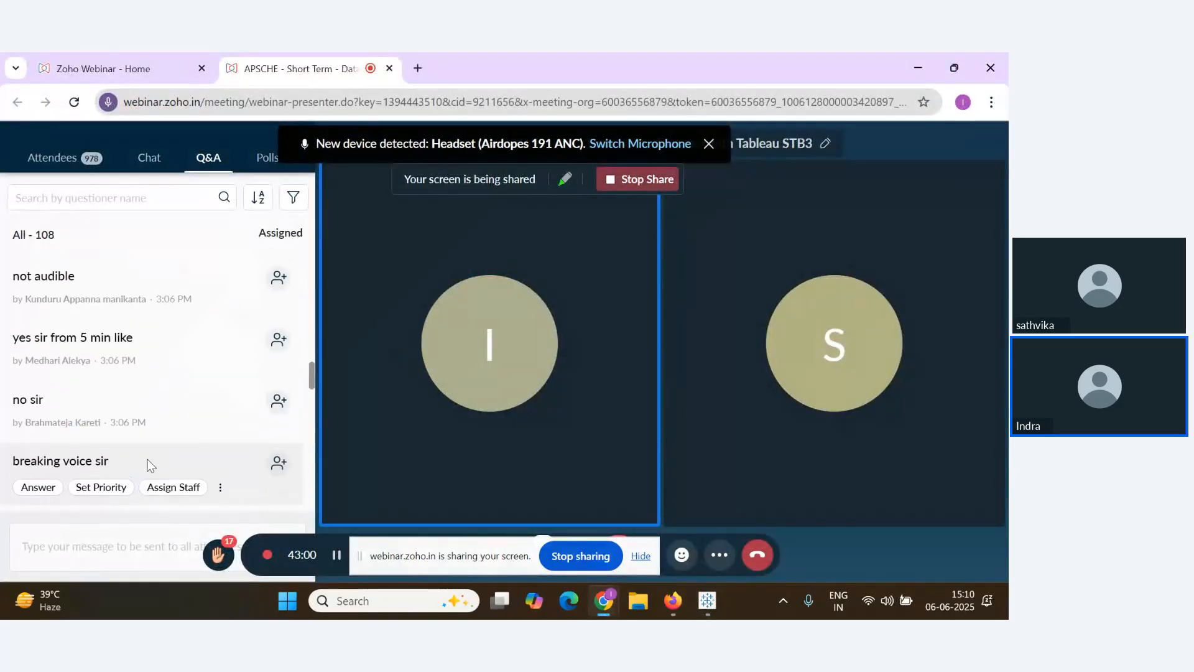
scroll(147, 463, up, 3)
scroll(147, 463, up, 7)
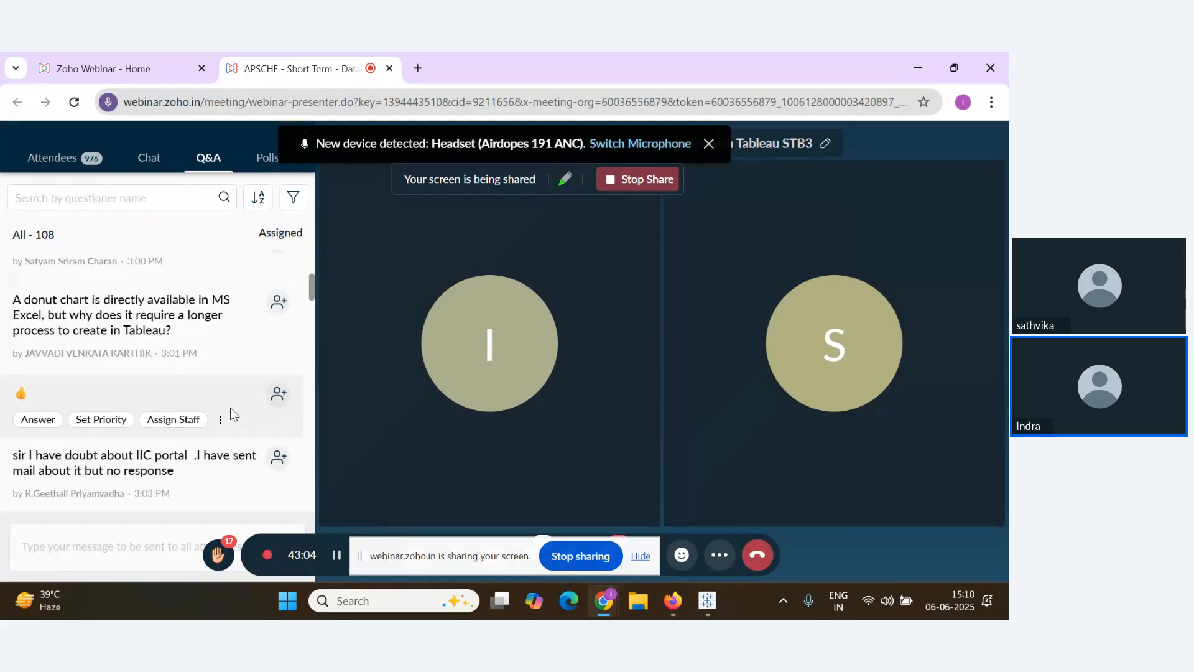
scroll(283, 421, down, 1)
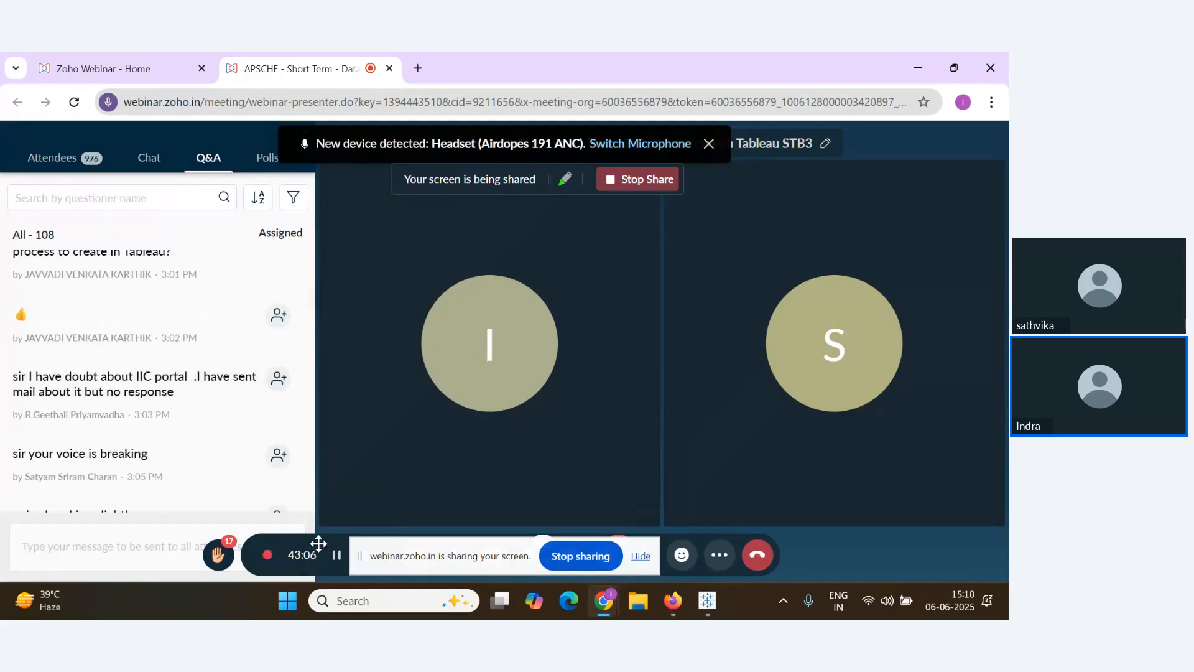
mouse_move(260, 496)
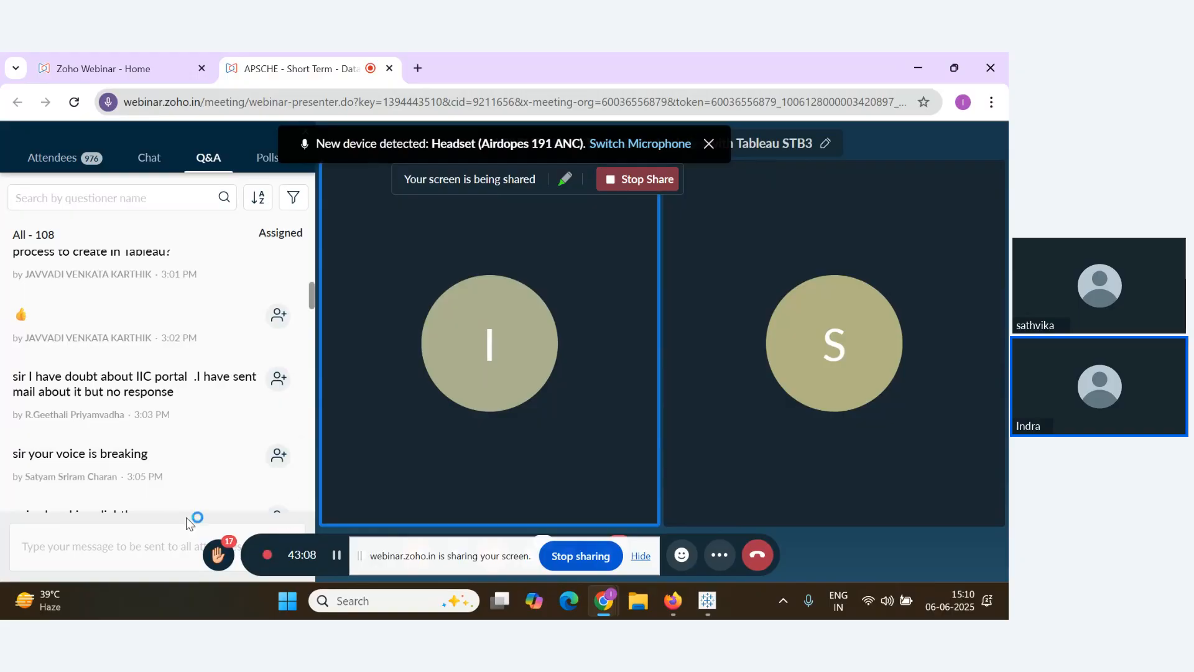
scroll(185, 441, down, 3)
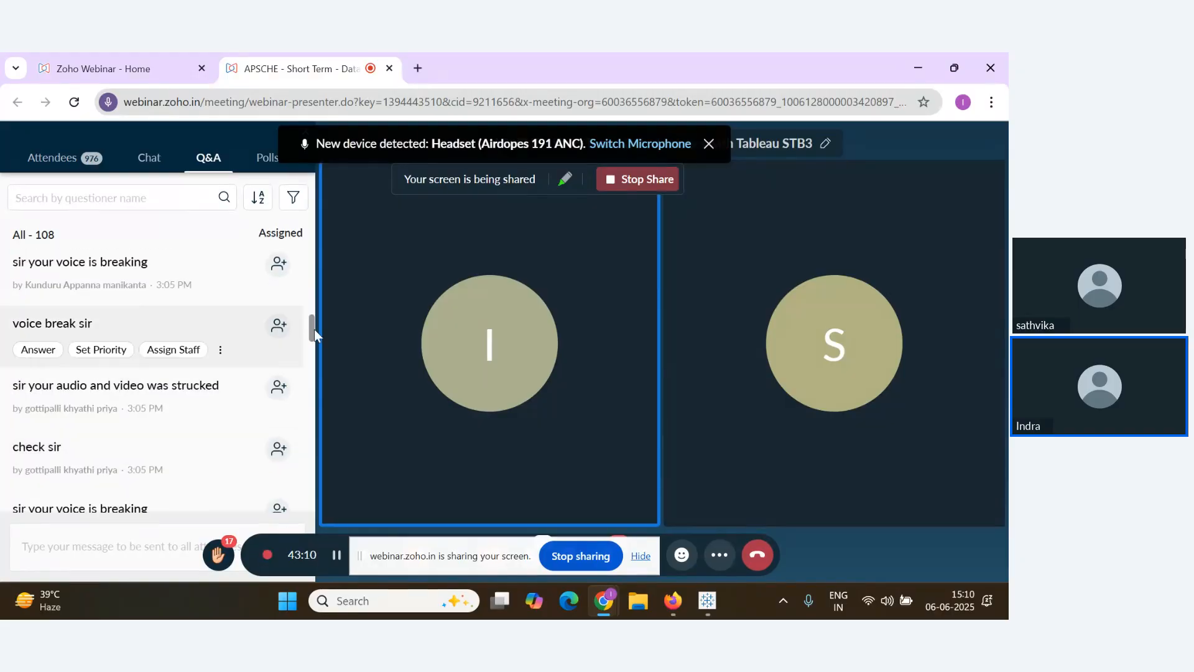
drag(311, 327, 312, 304)
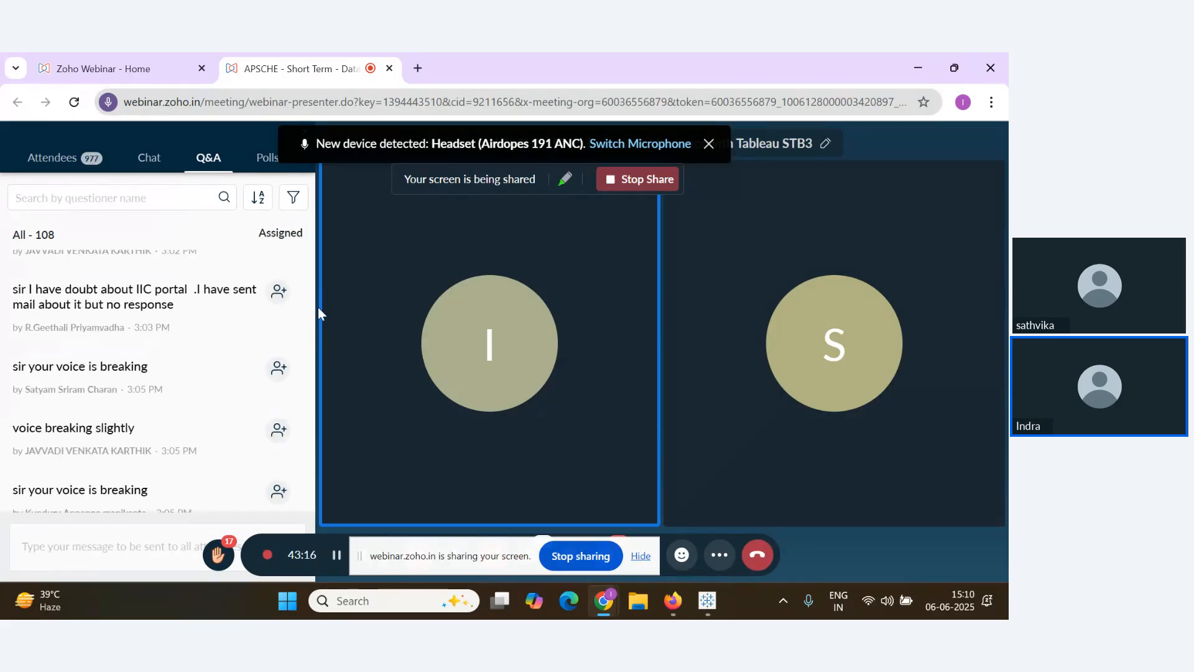
drag(319, 311, 314, 594)
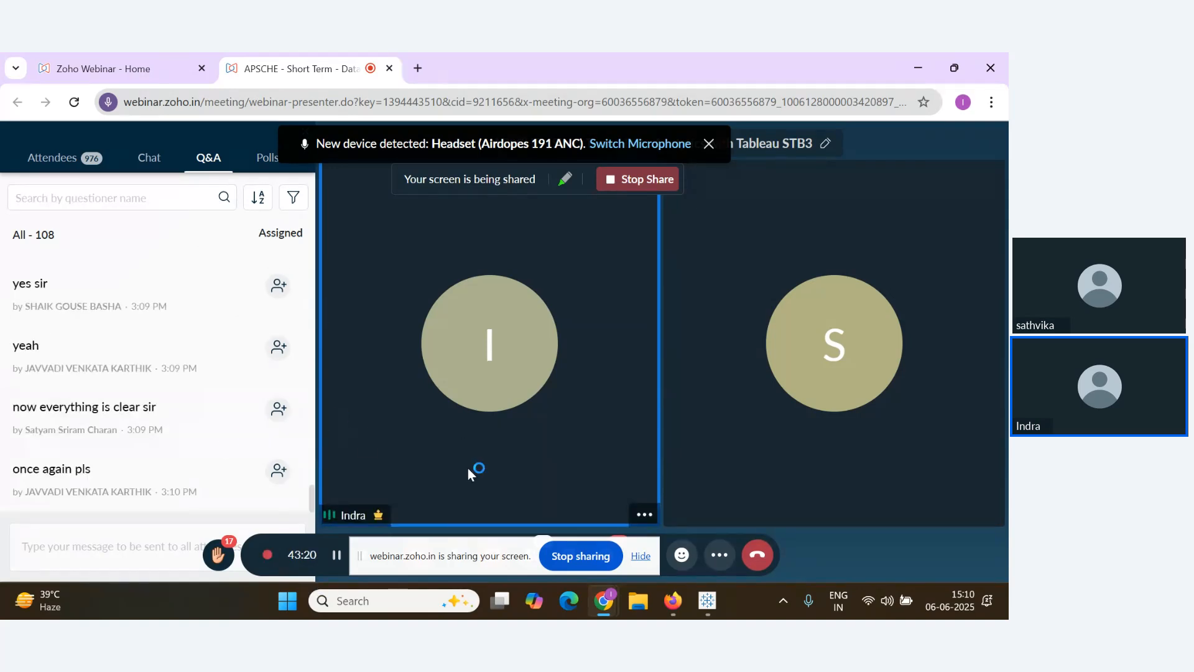
key(alt+Tab)
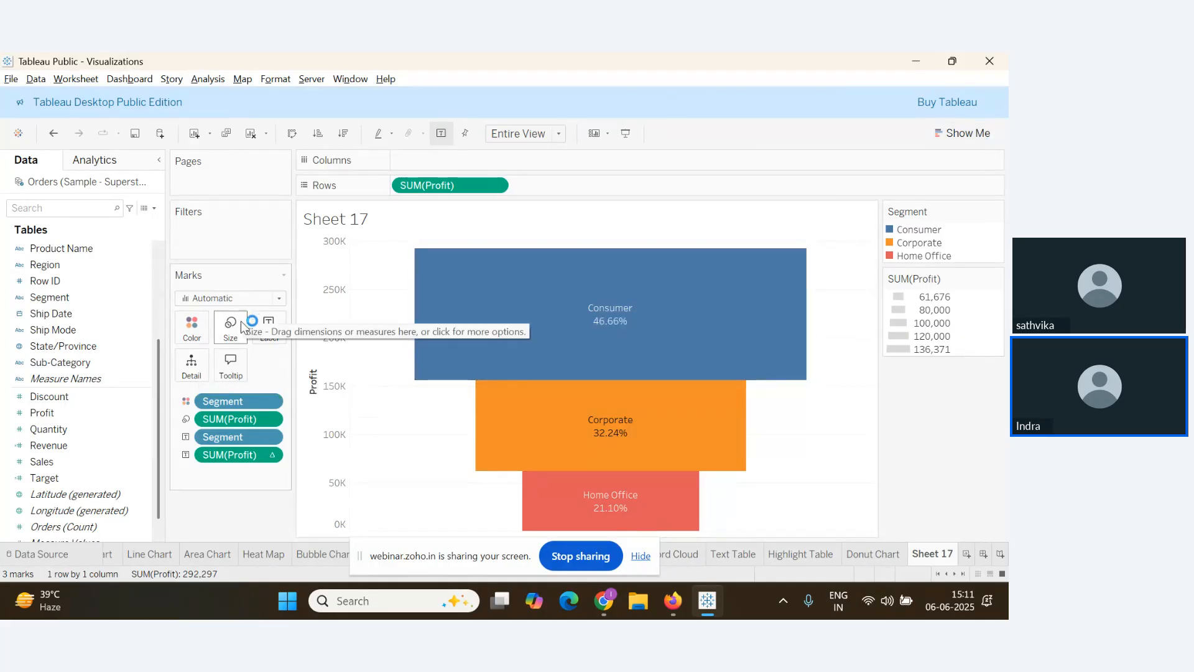
Retitle the sheet 'Profit By Segment' in bold, centred, navy text
right_click(345, 217)
click(323, 209)
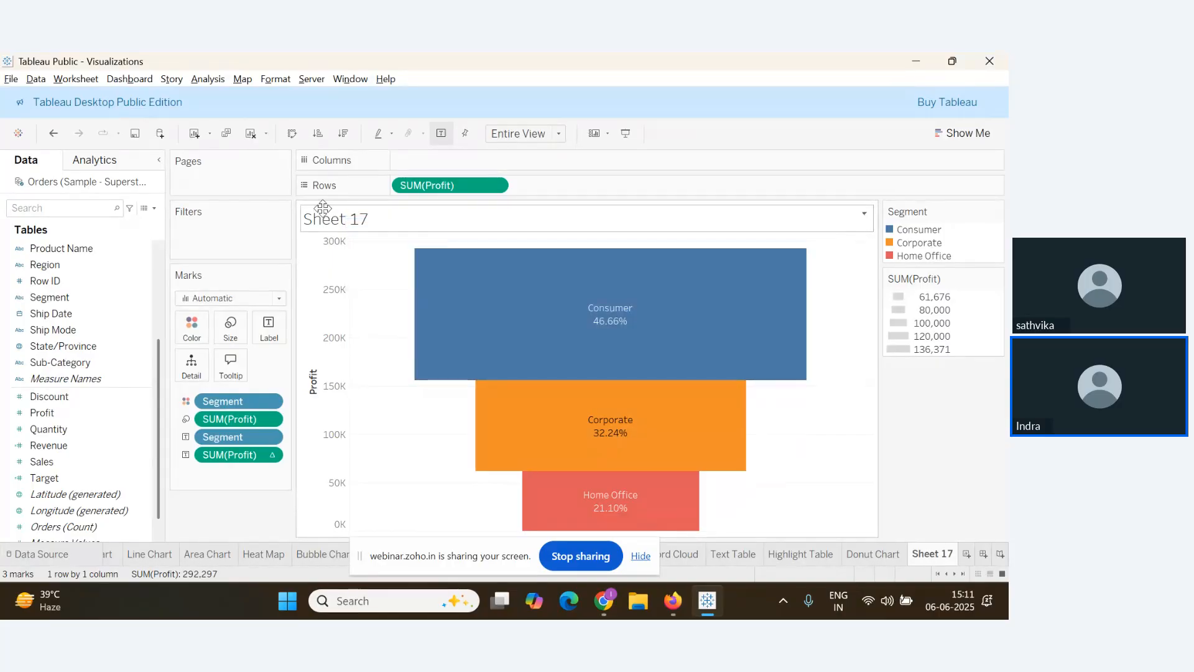
drag(659, 404, 490, 401)
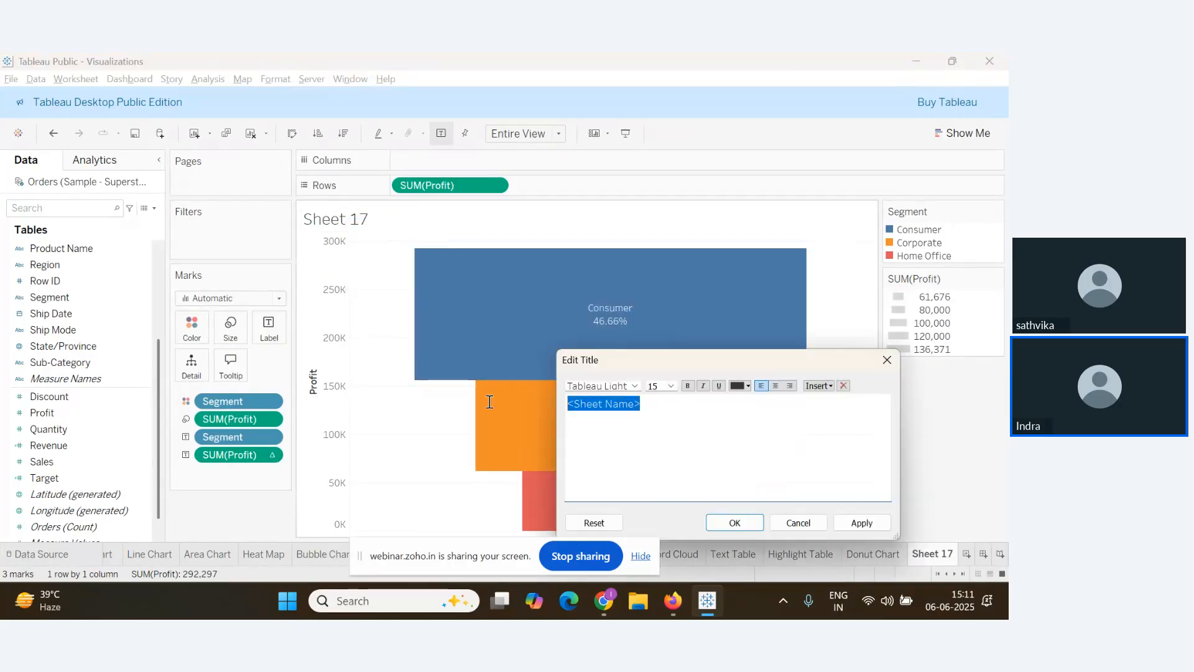
text(Profit )
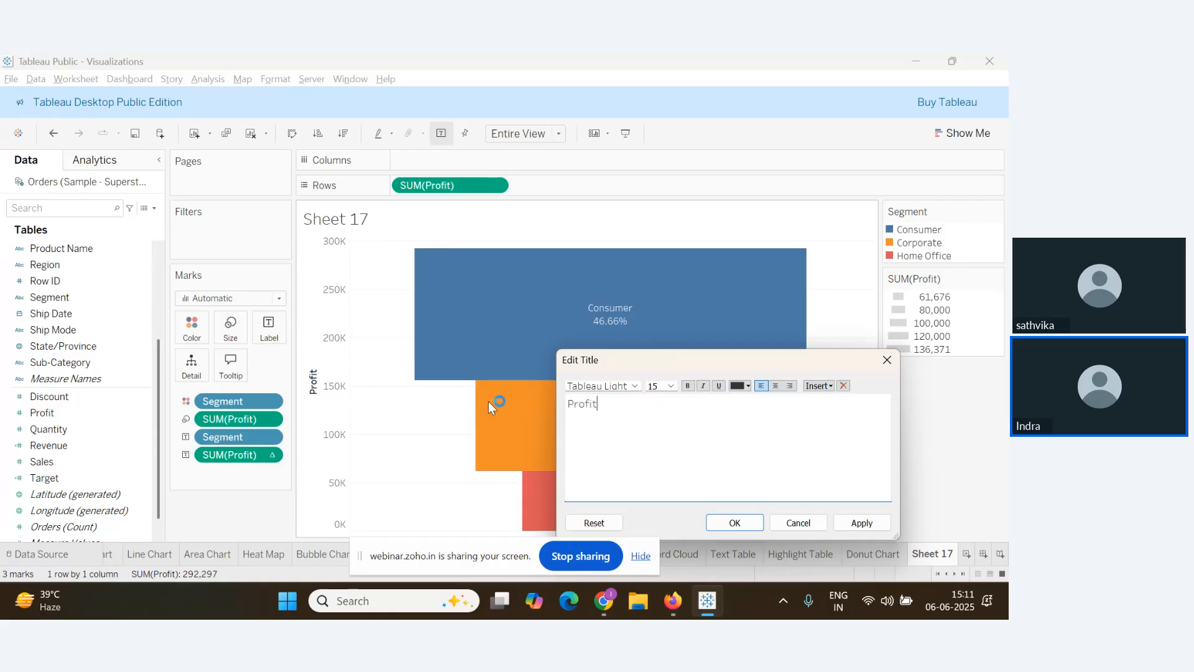
text(By Segment)
key(ctrl+a)
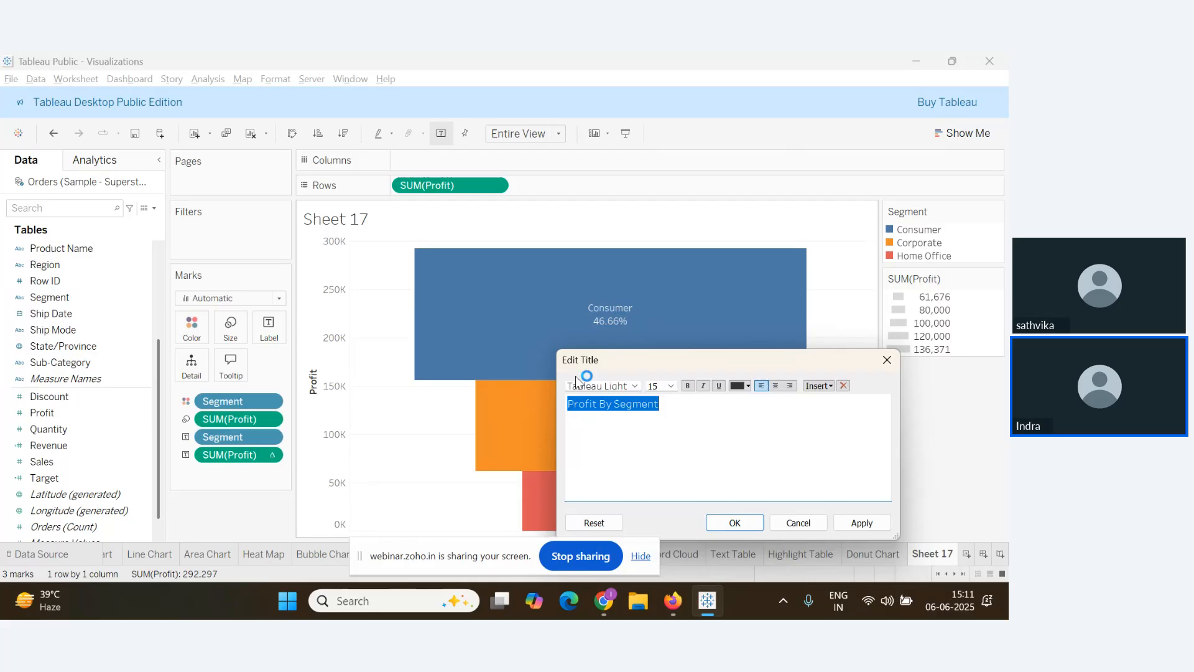
click(688, 386)
click(777, 386)
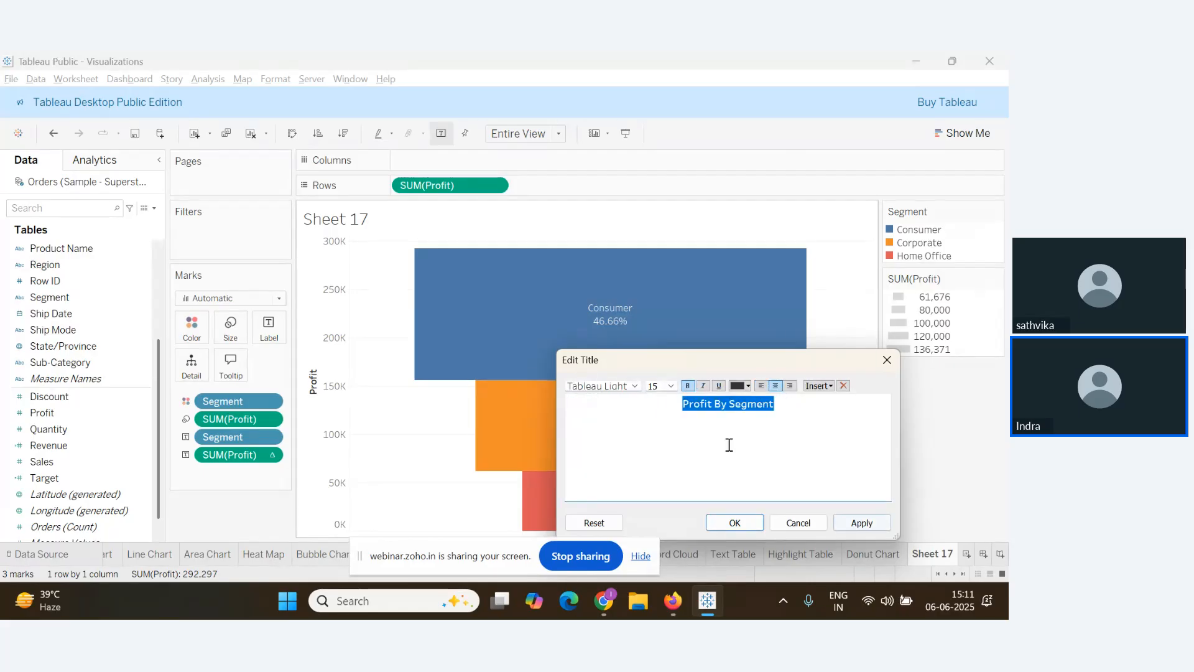
click(738, 386)
click(752, 472)
click(862, 523)
click(734, 523)
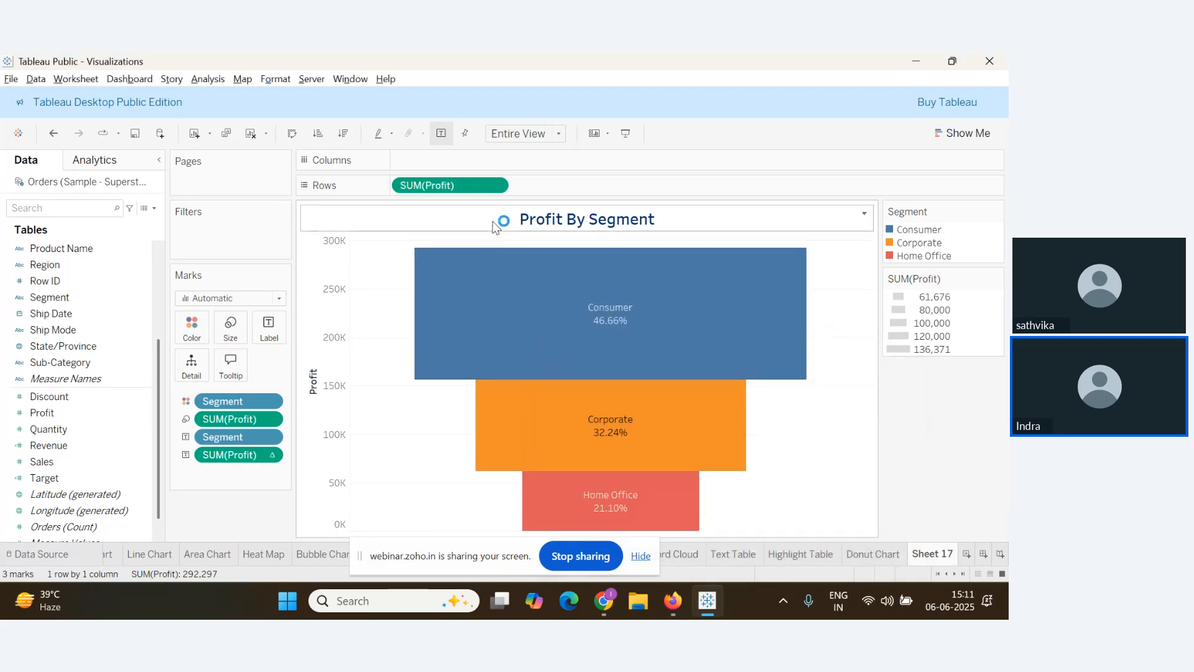
Shade the title light orange and give it a thick solid black border
right_click(500, 222)
click(543, 282)
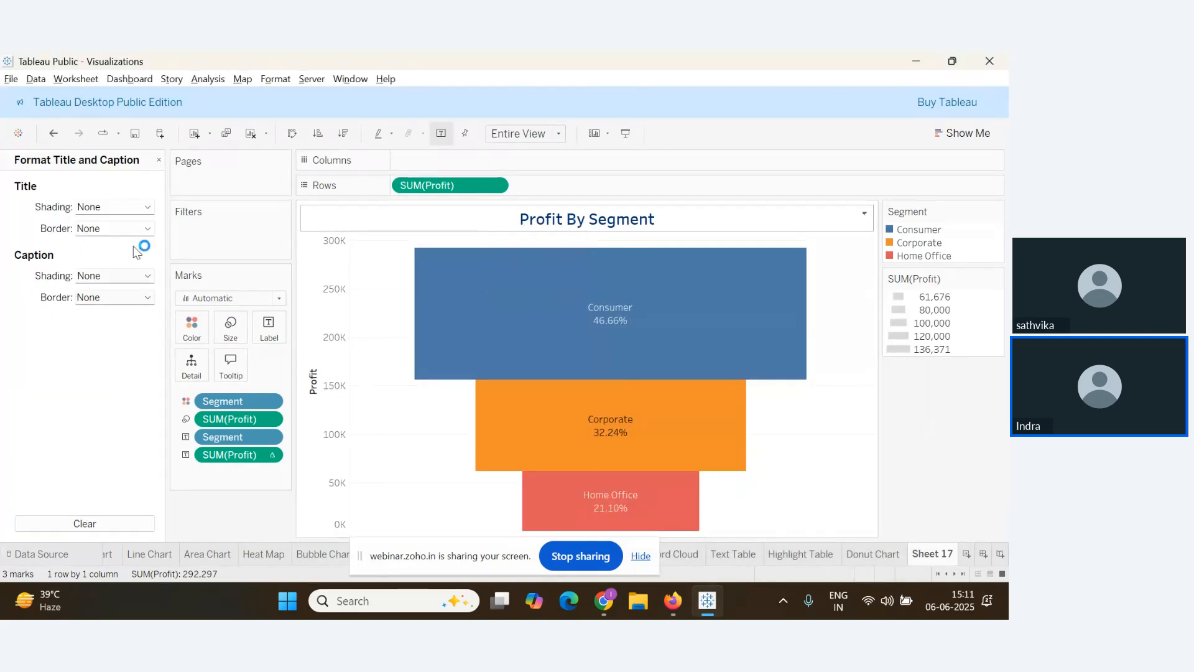
click(143, 210)
click(115, 320)
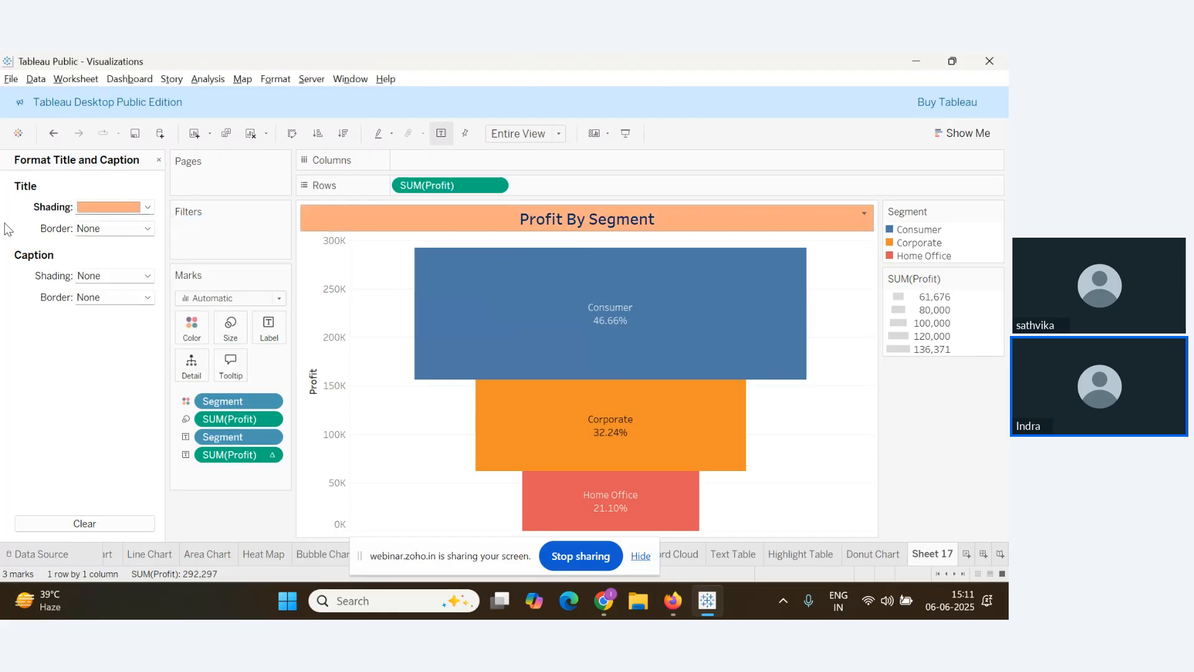
click(122, 229)
click(168, 268)
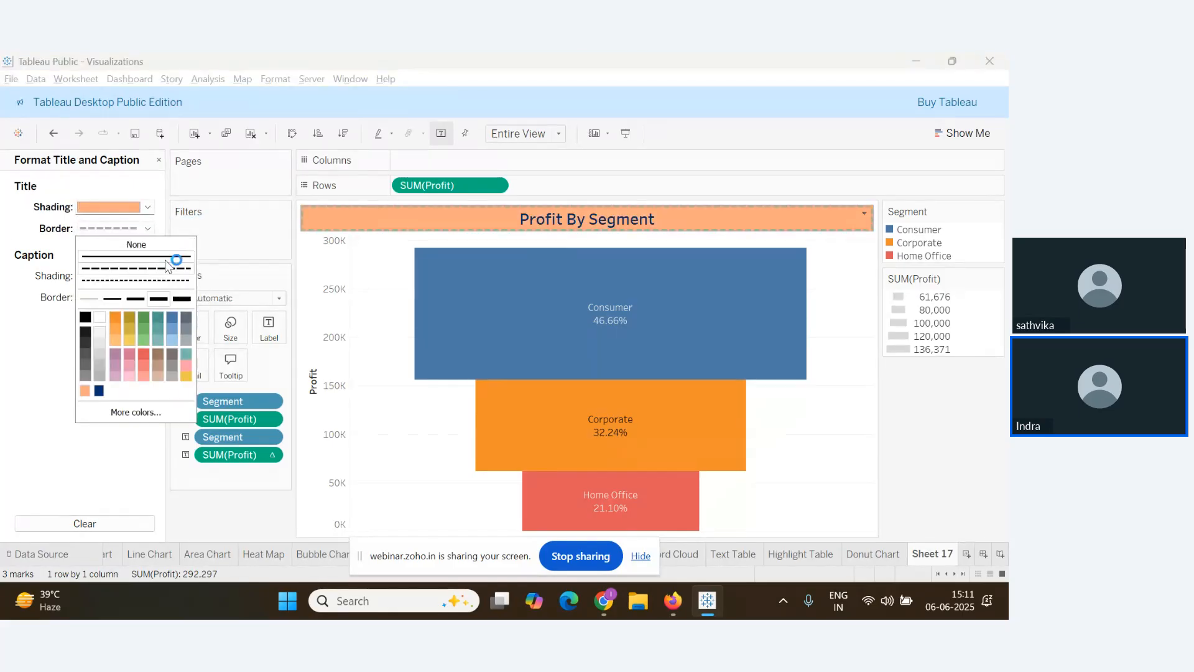
click(151, 301)
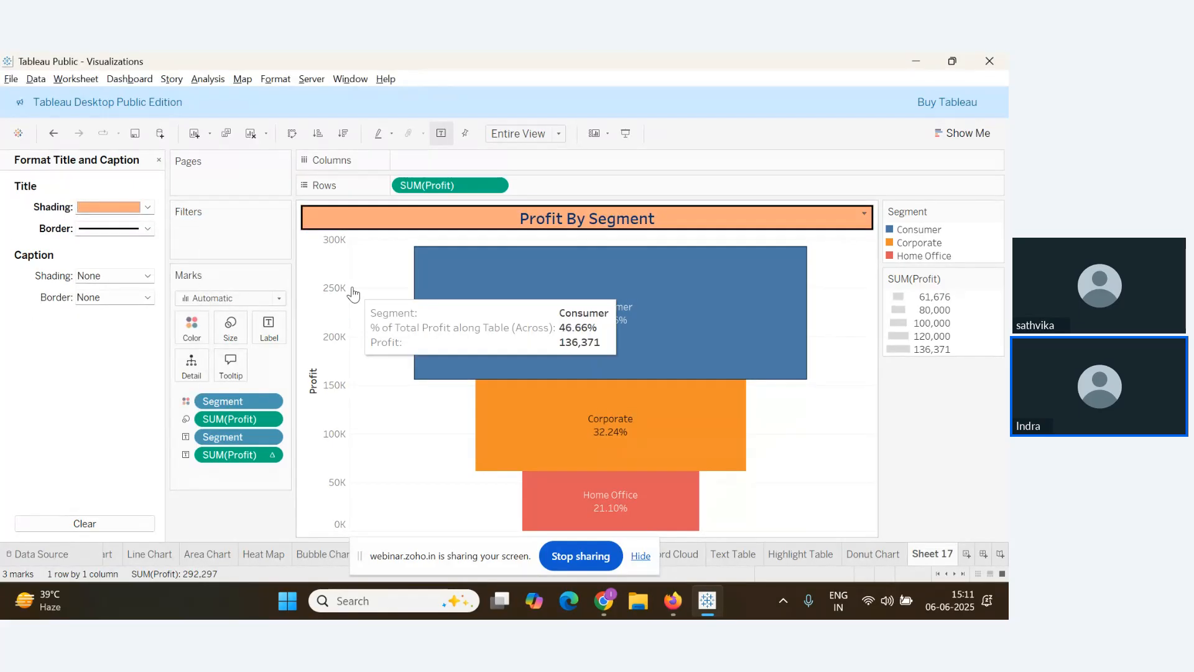
Hide the Profit axis header and keep the grid lines off
right_click(319, 296)
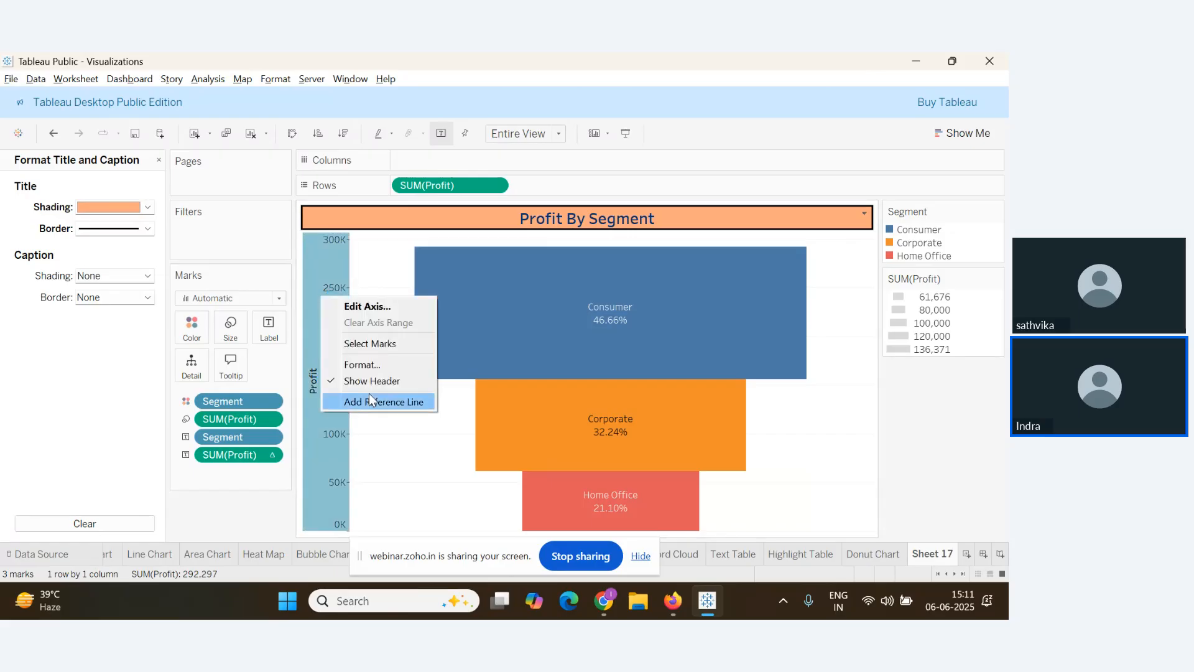
click(373, 381)
right_click(343, 338)
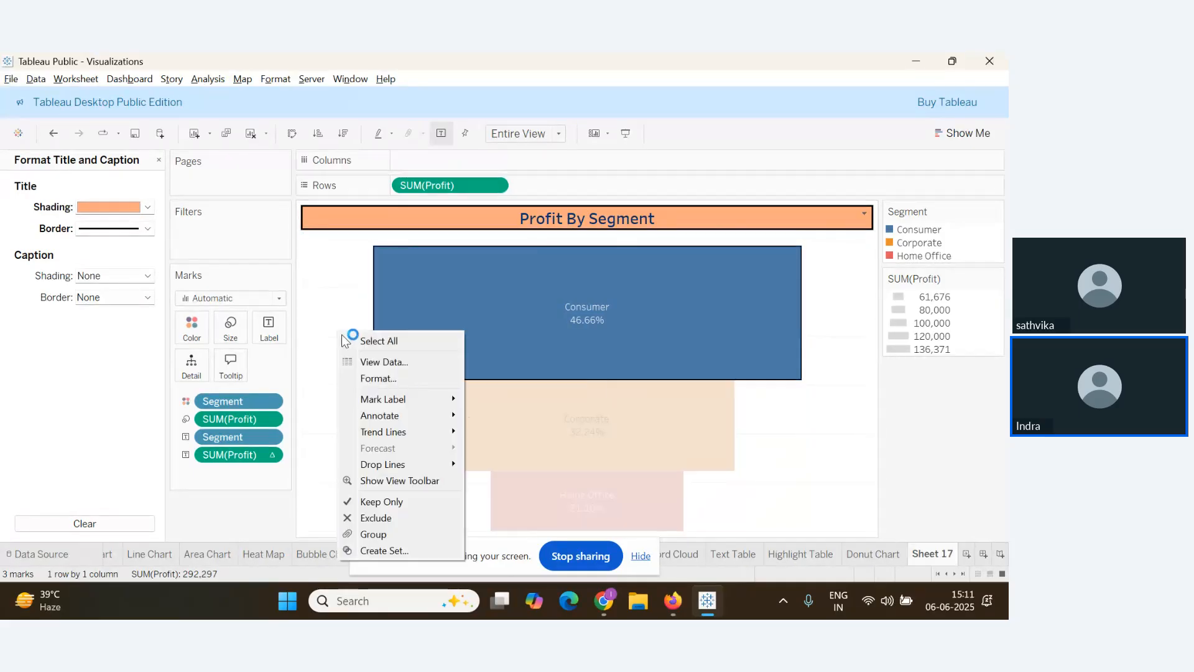
click(383, 378)
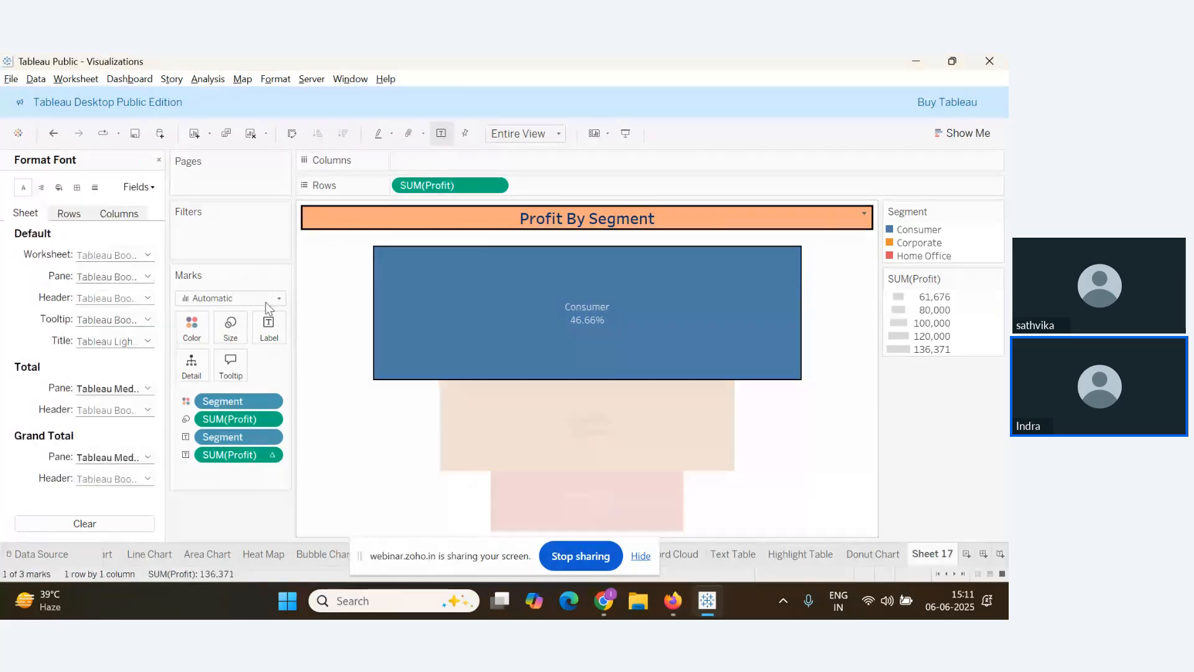
click(94, 186)
click(147, 253)
click(251, 352)
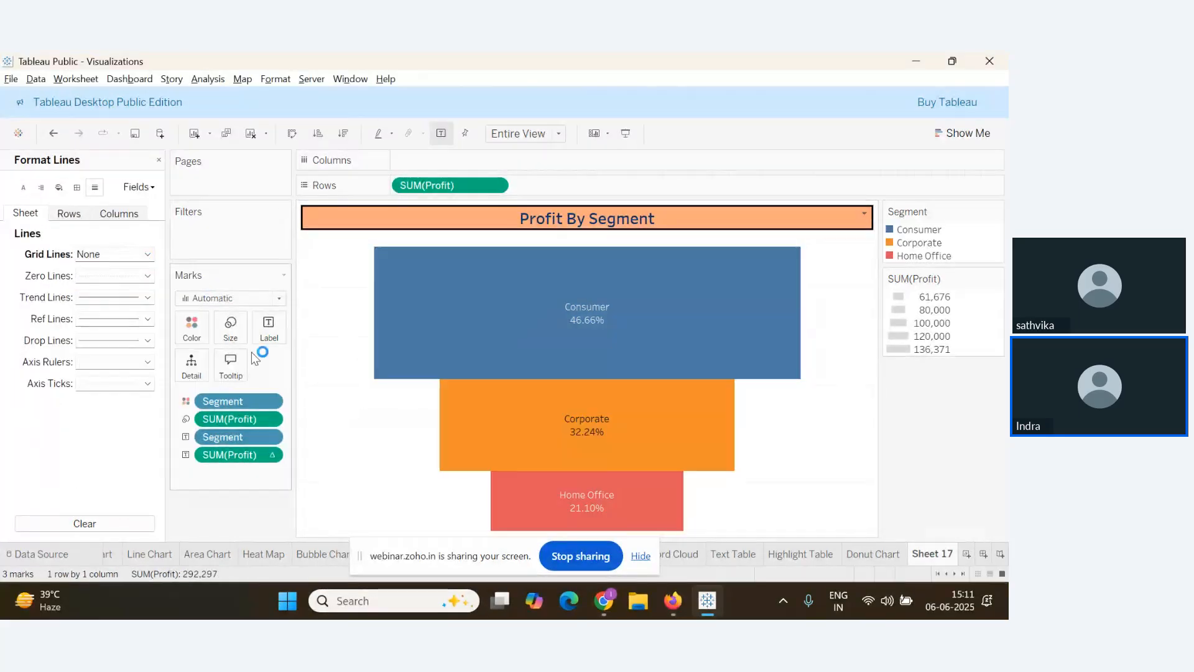
Put a thick solid black border around the chart pane
click(77, 188)
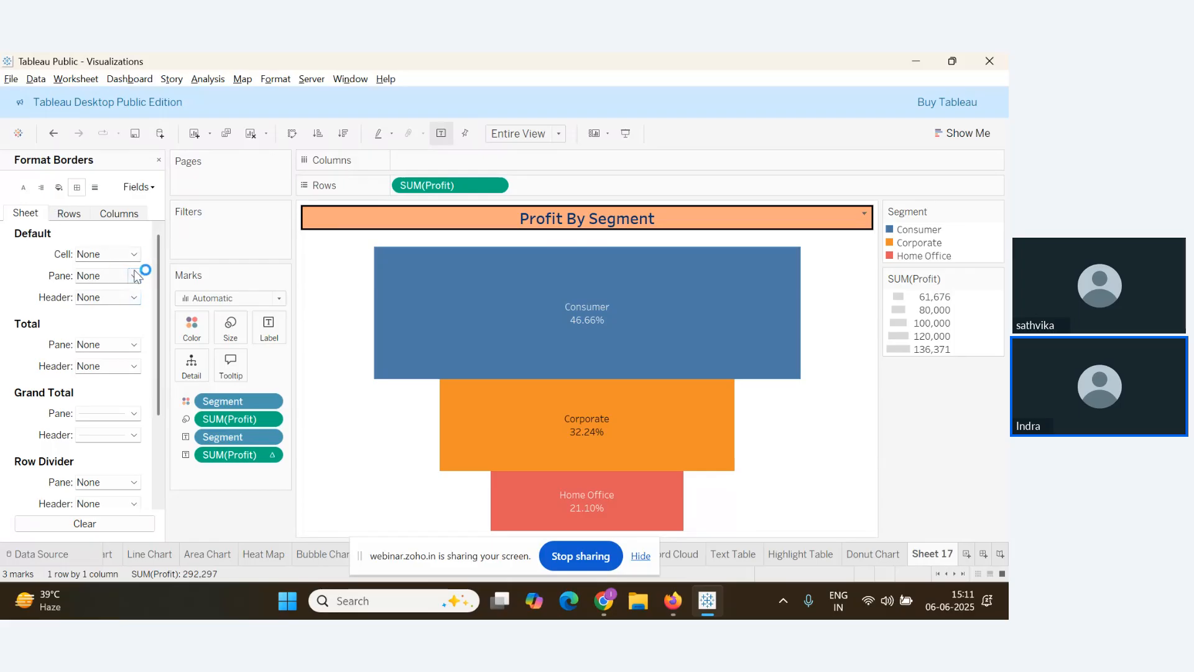
click(135, 274)
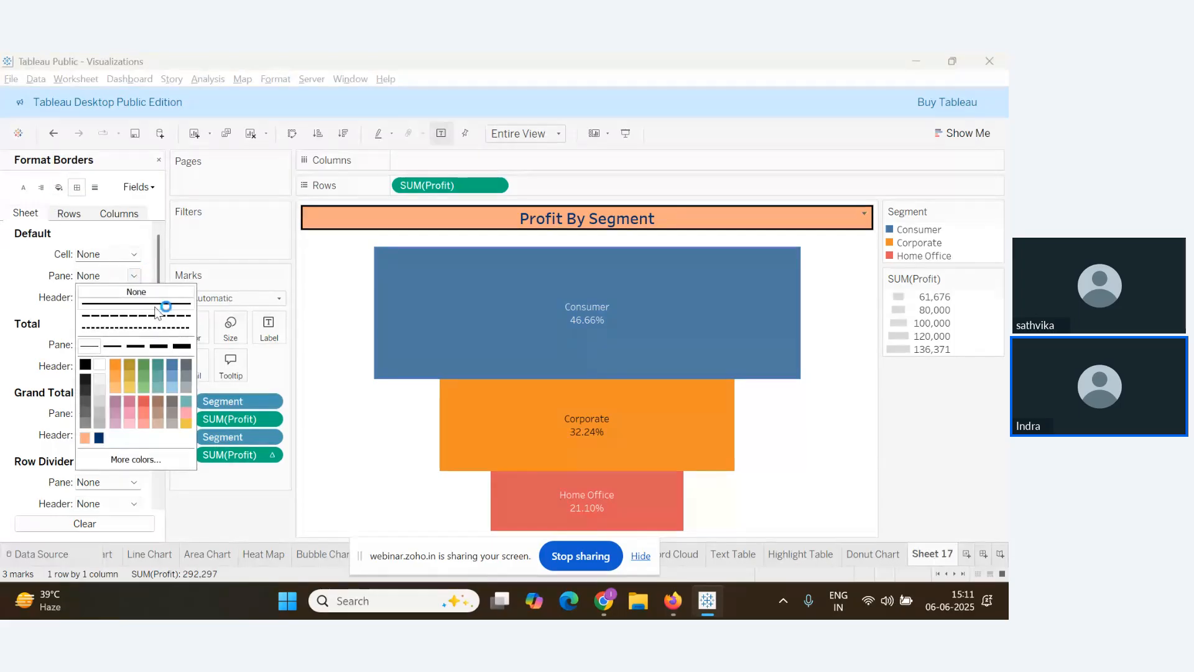
click(157, 346)
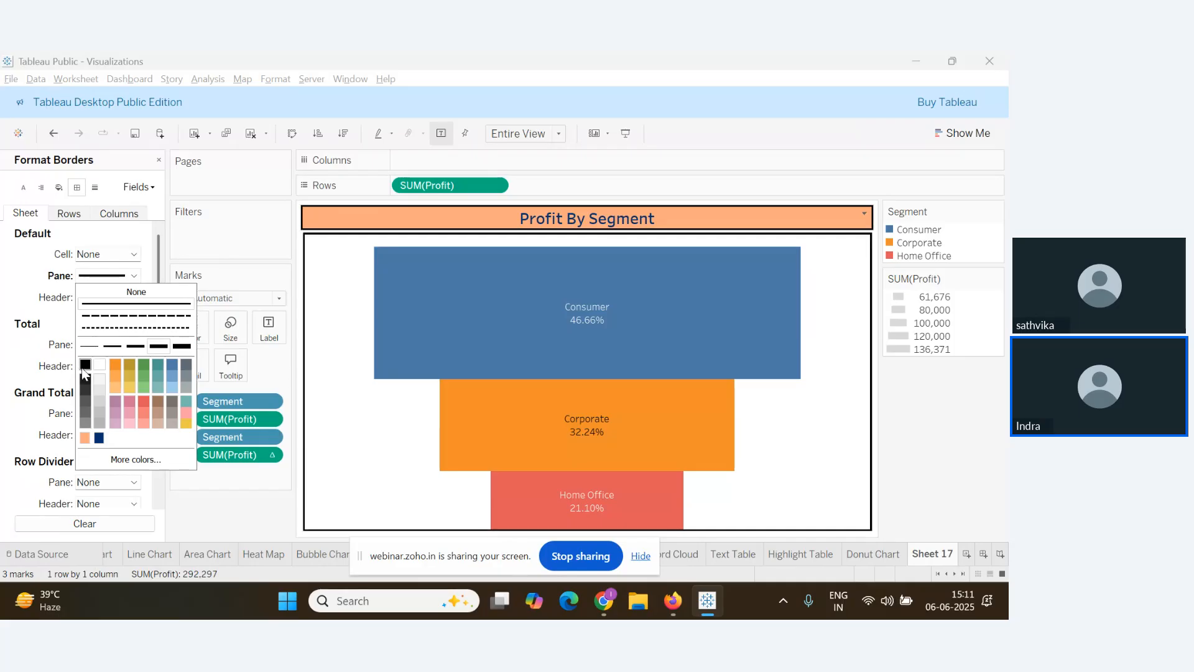
click(357, 404)
key(alt+Tab)
Scroll through the newest Q&A questions, then return to Tableau Public
scroll(200, 458, down, 5)
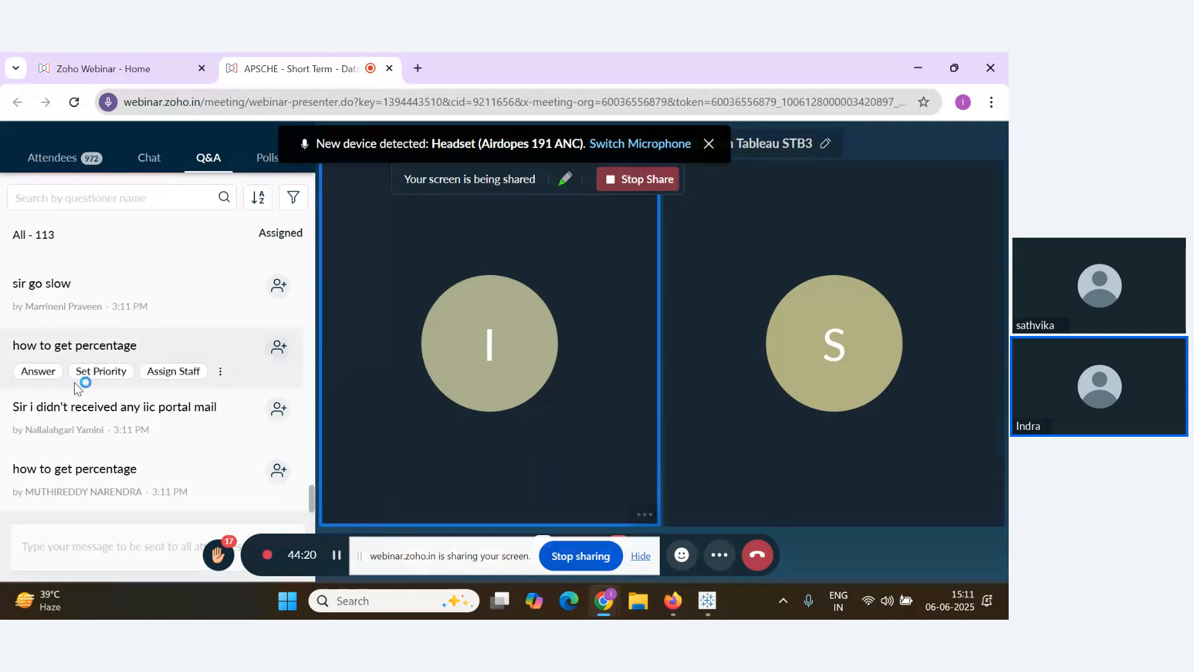
scroll(194, 449, up, 2)
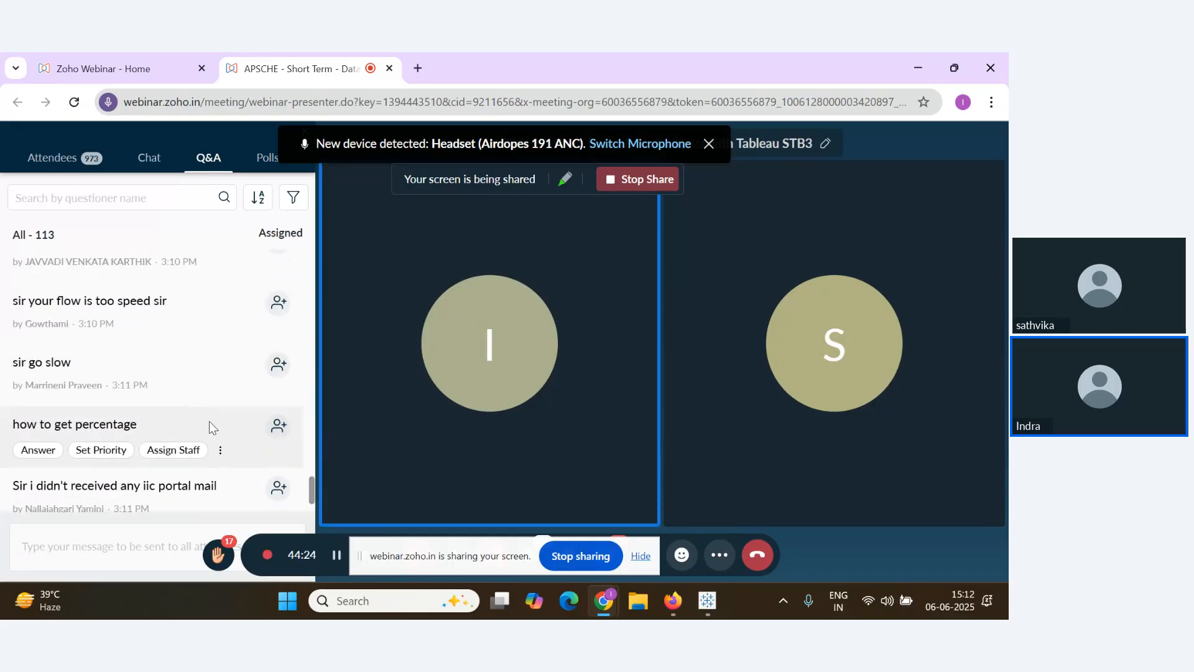
scroll(217, 426, up, 1)
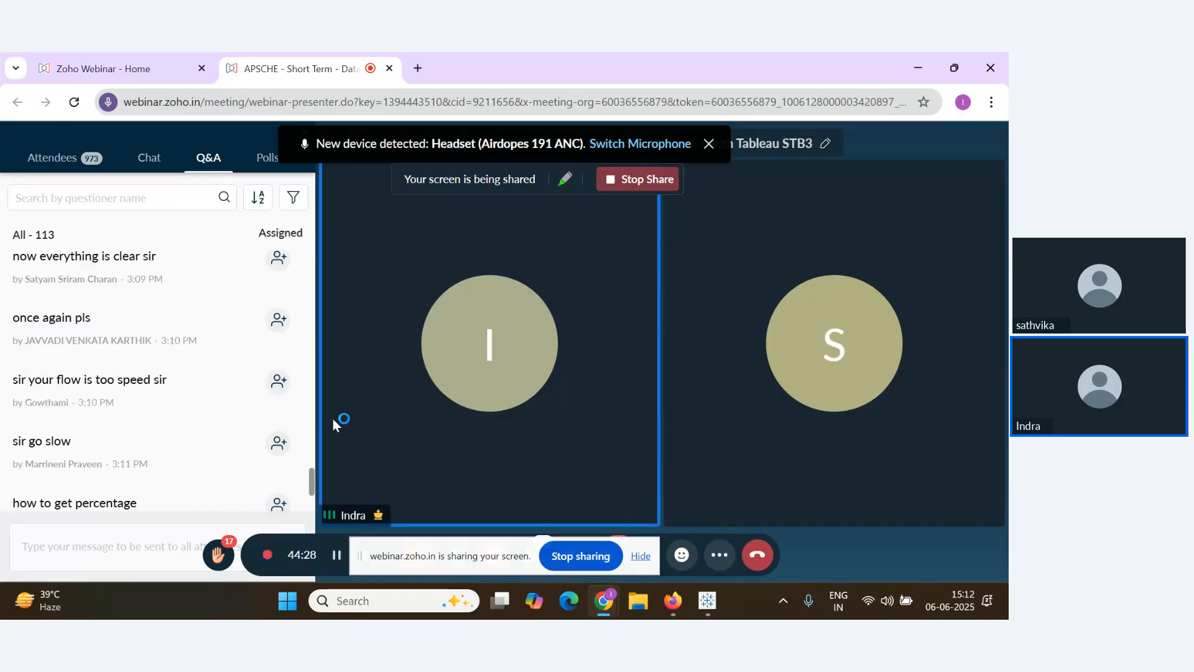
key(alt+Tab)
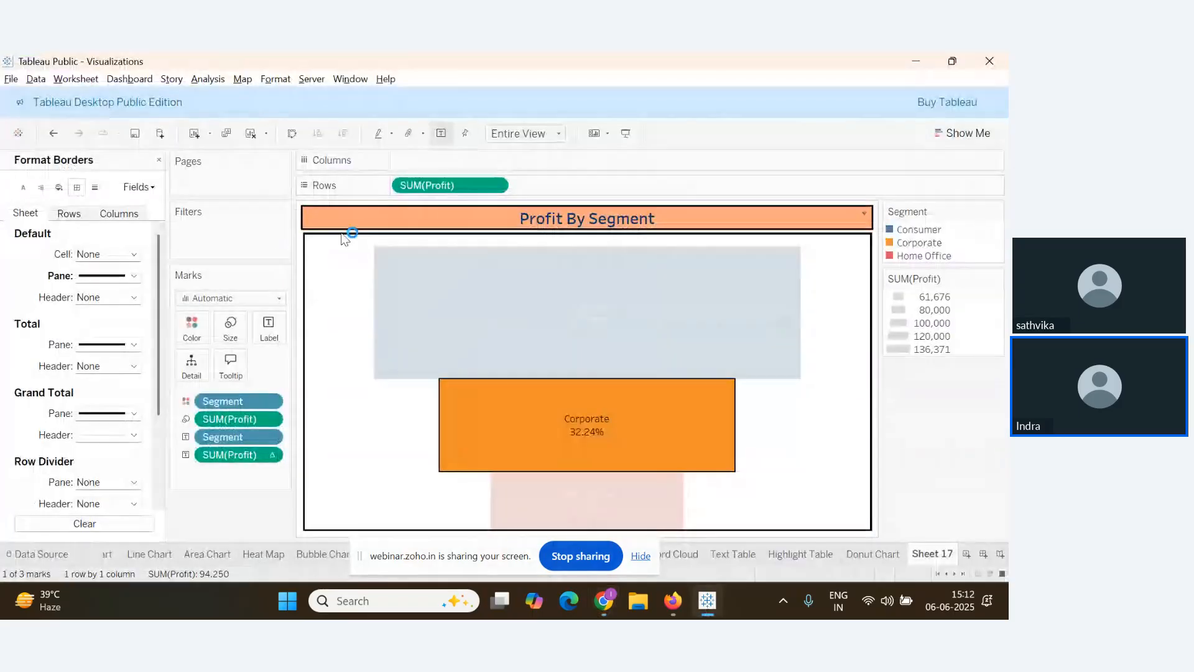
Close the border settings and clear Sheet 17
click(159, 160)
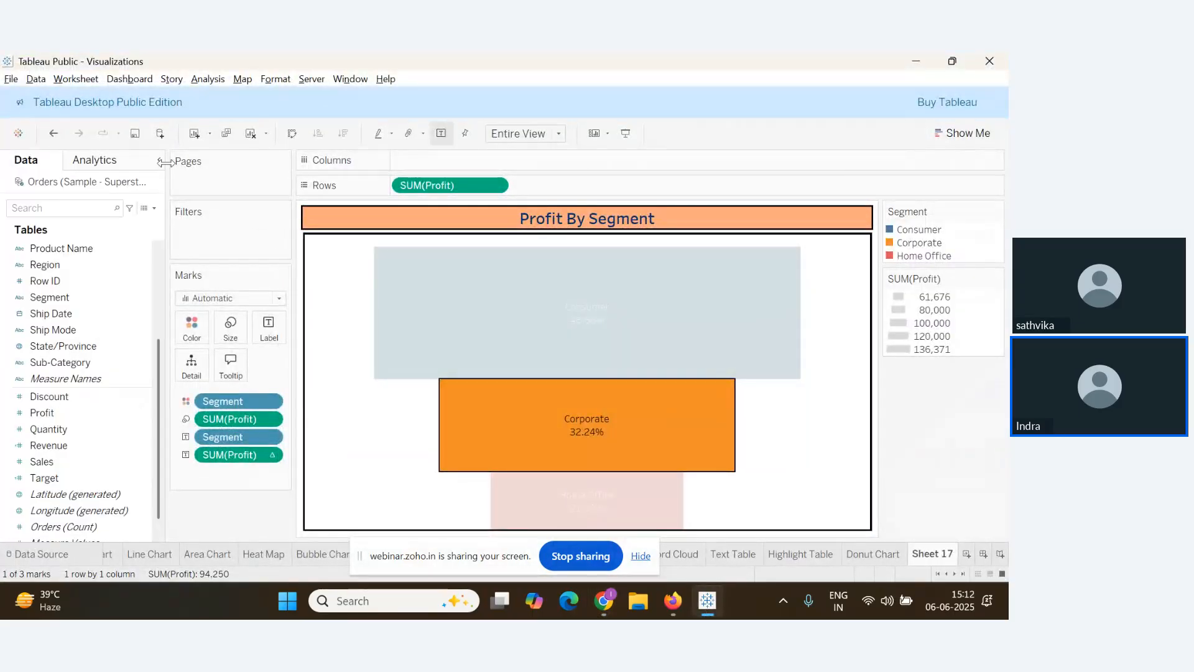
click(256, 137)
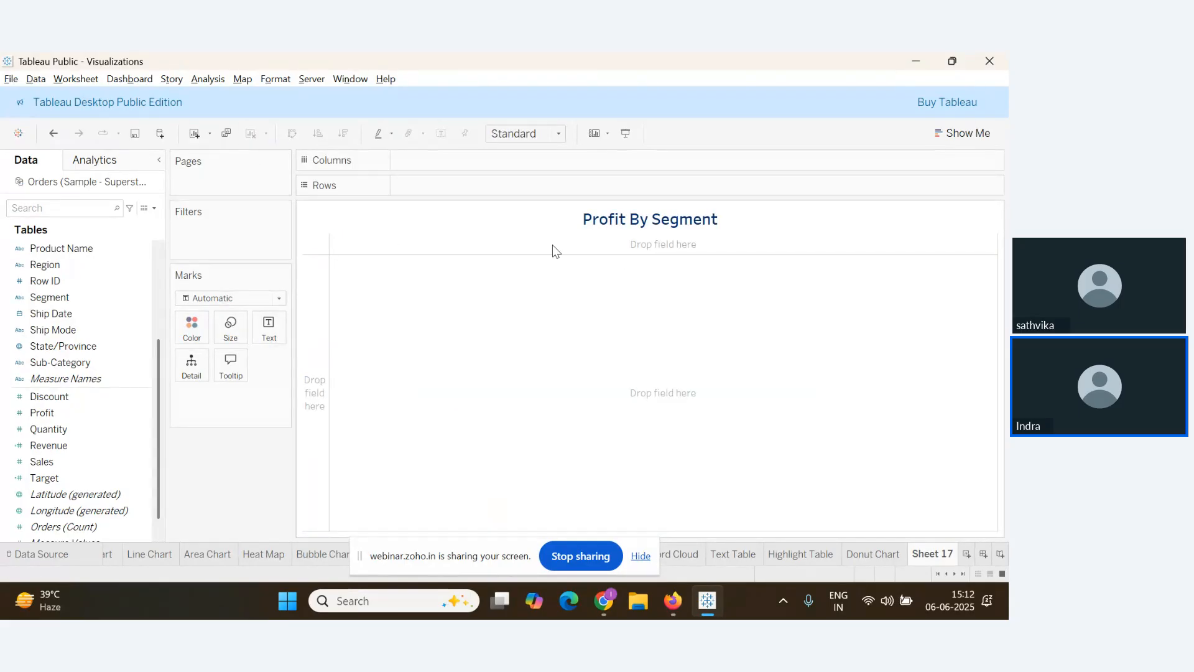
right_click(548, 218)
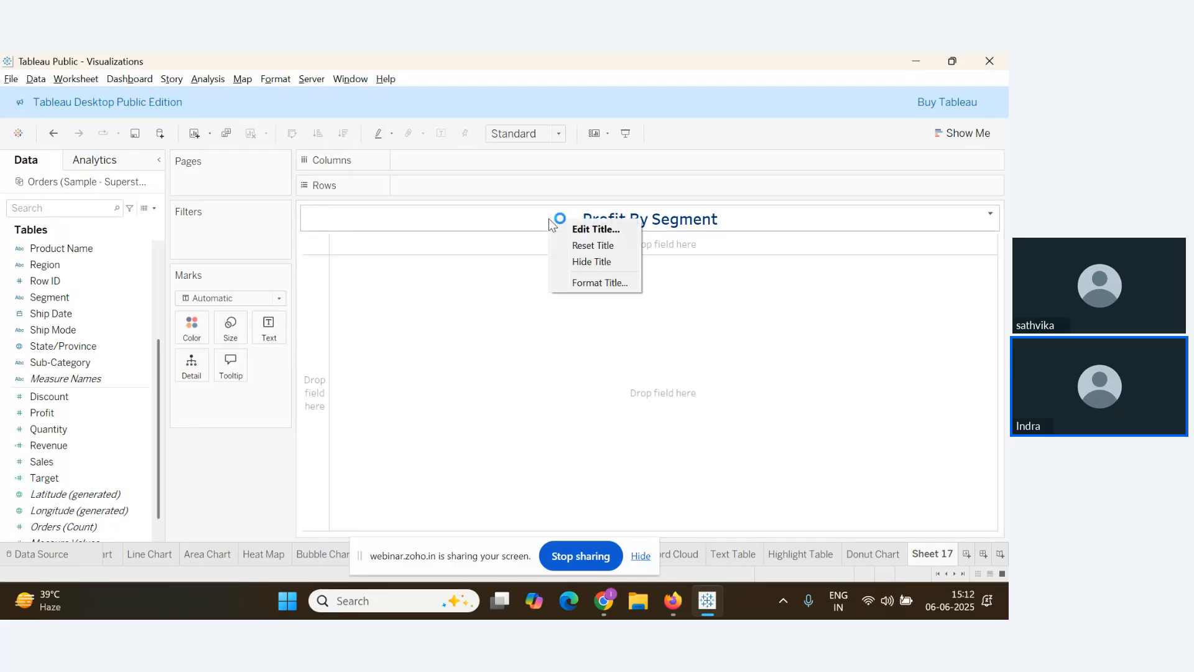
click(513, 331)
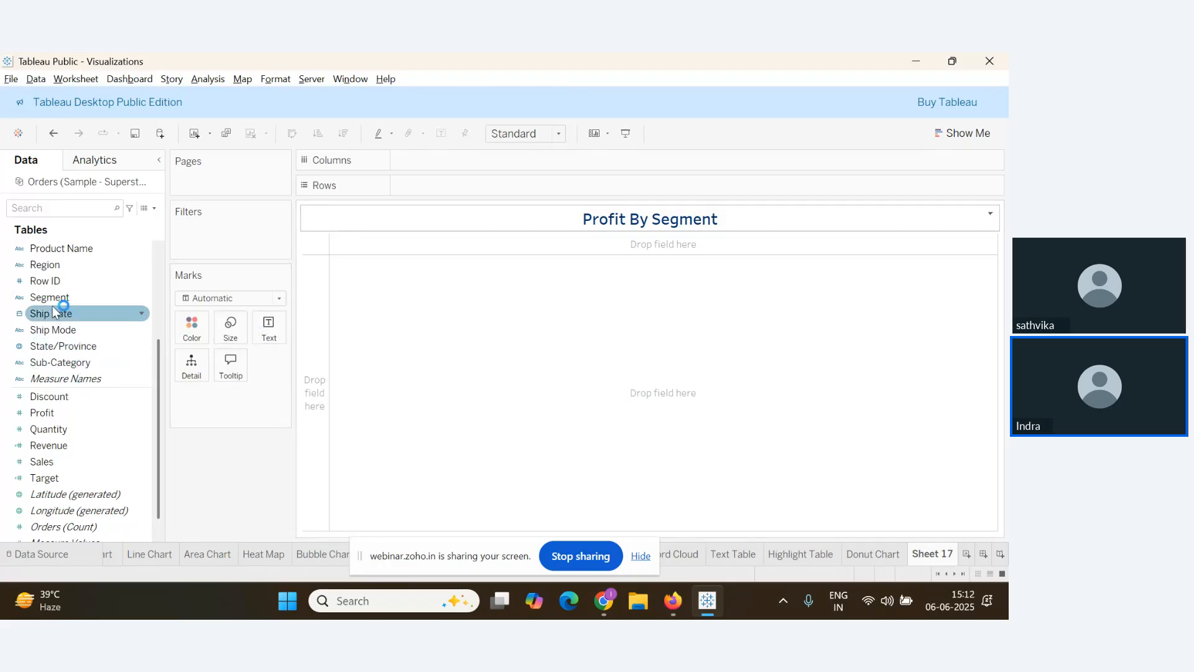
Build a single stacked SUM(Sales) bar split by Segment
drag(50, 297, 443, 161)
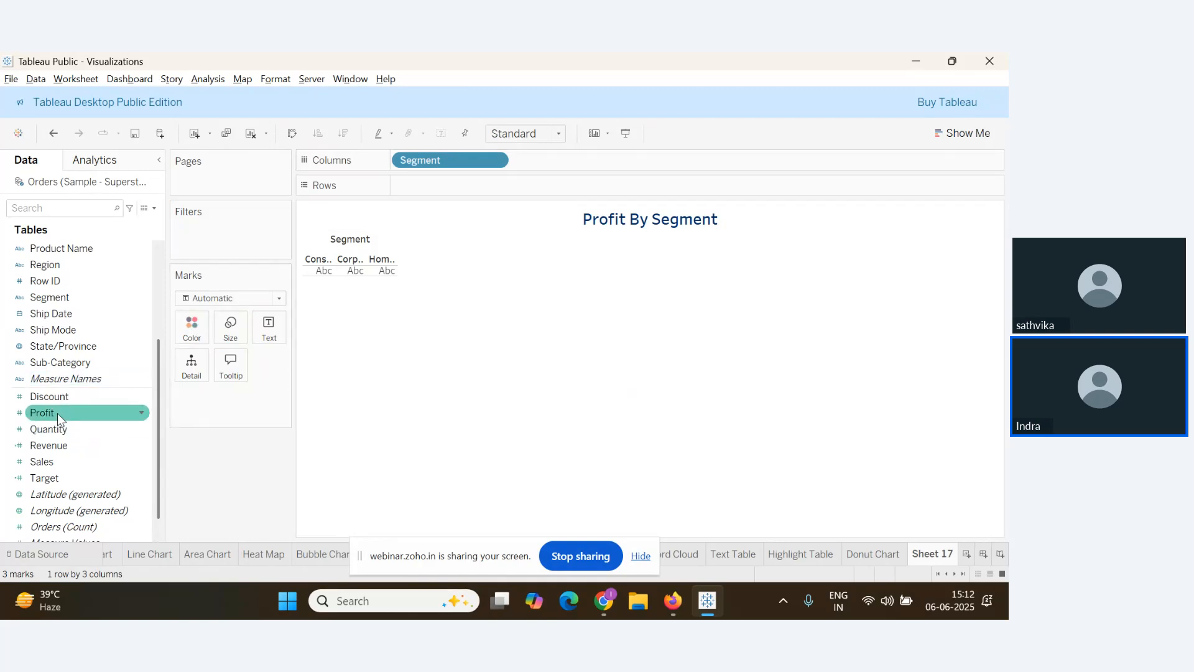
drag(56, 463, 487, 187)
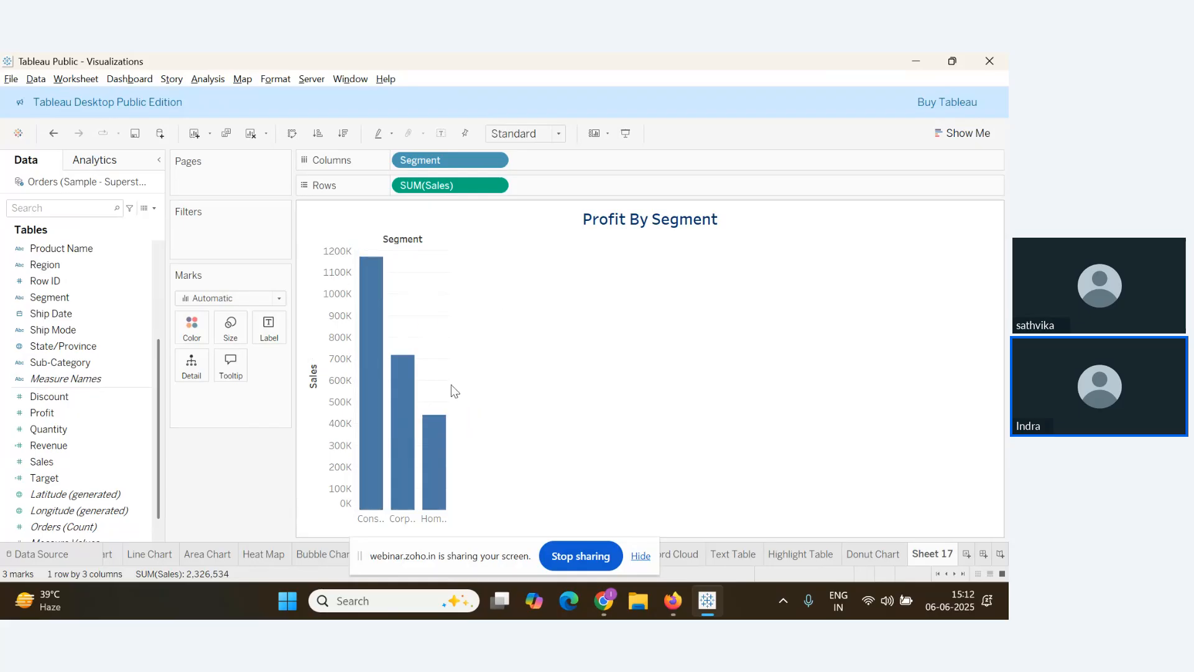
click(965, 131)
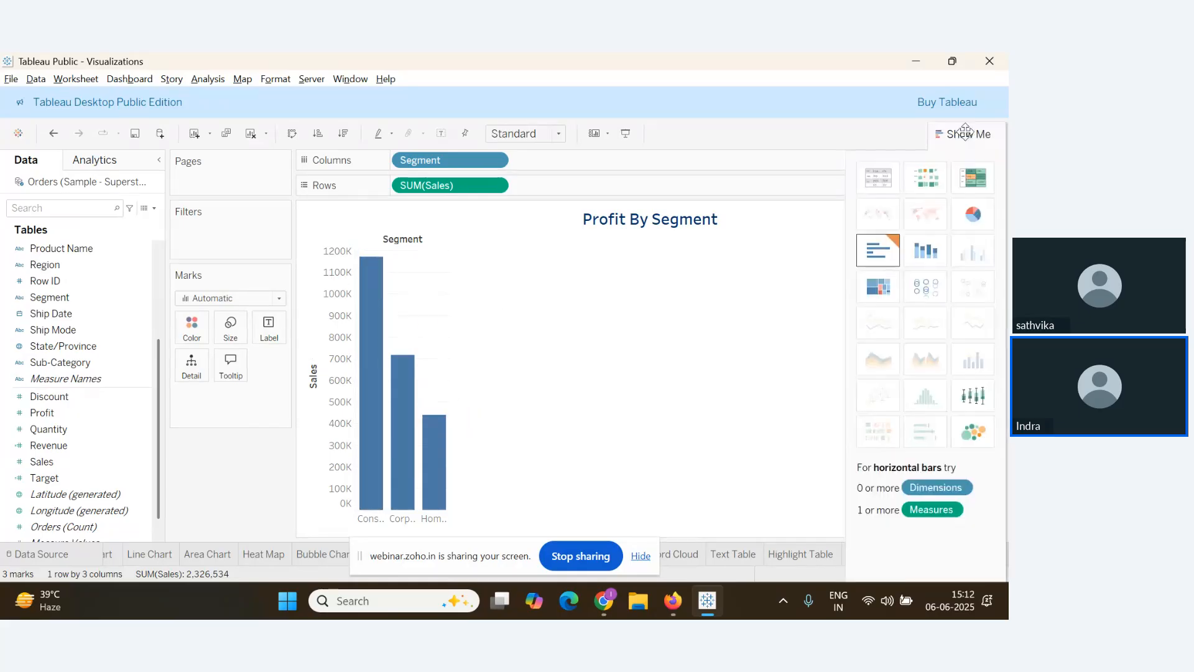
click(930, 260)
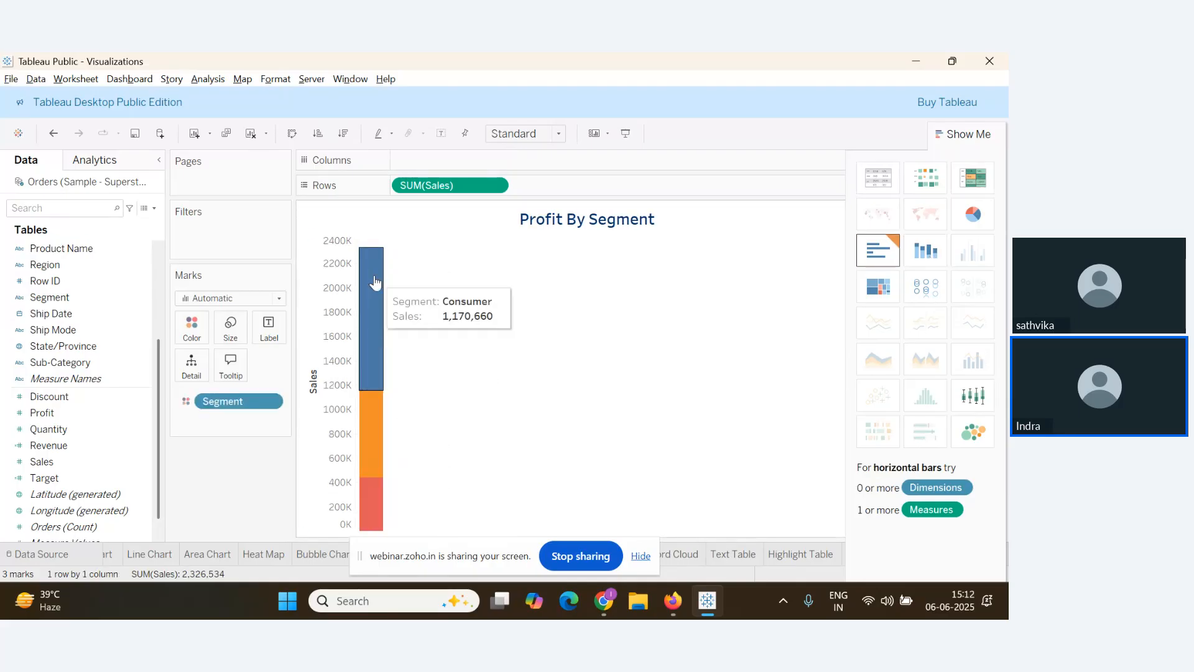
Check the newest Zoho Webinar Q&A questions, then return to the Tableau workbook
key(alt+Tab)
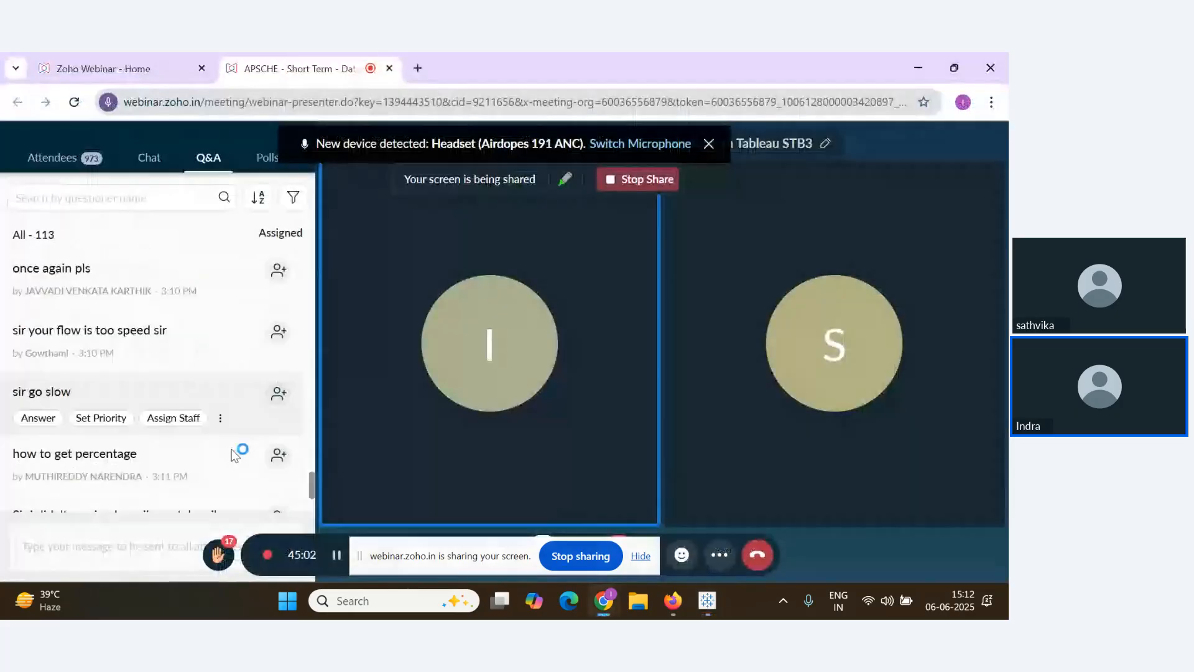
scroll(236, 454, down, 2)
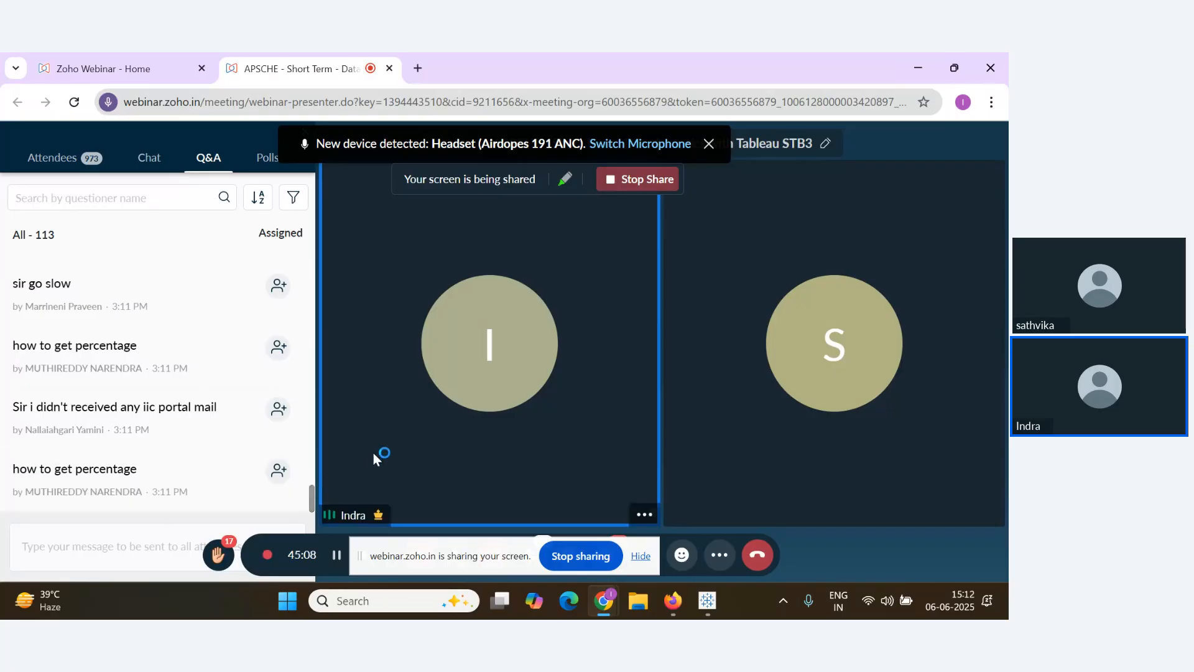
key(alt+Tab)
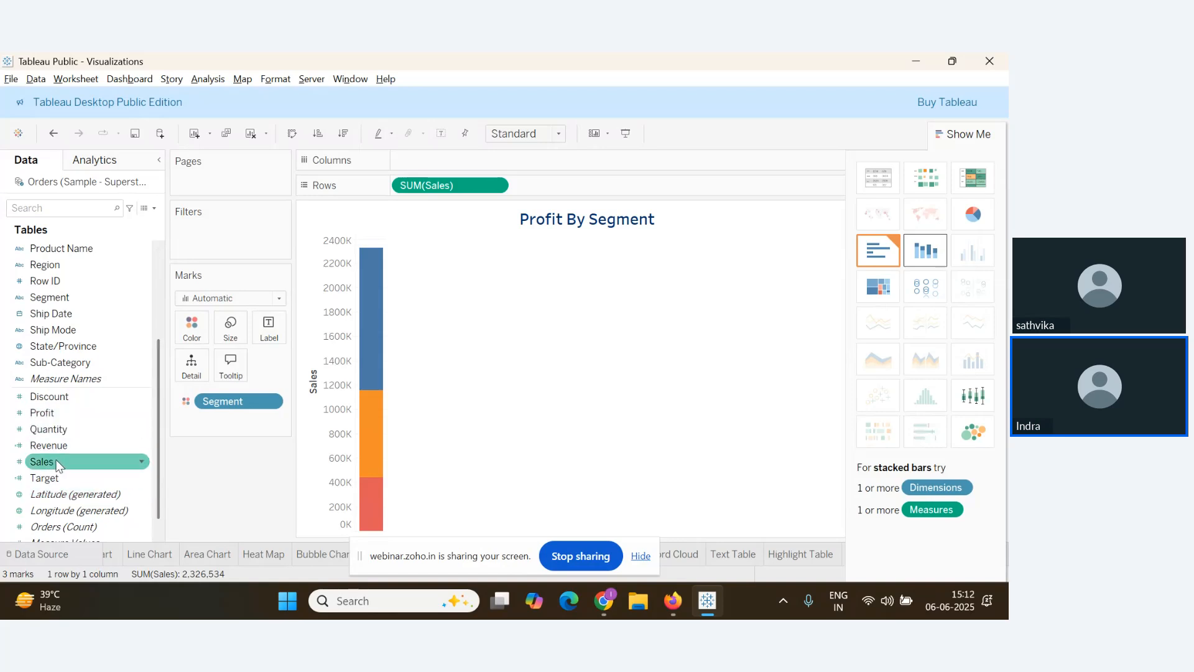
Size the segment bars by Sales, fit the chart to Entire View, and close Show Me
drag(56, 463, 231, 326)
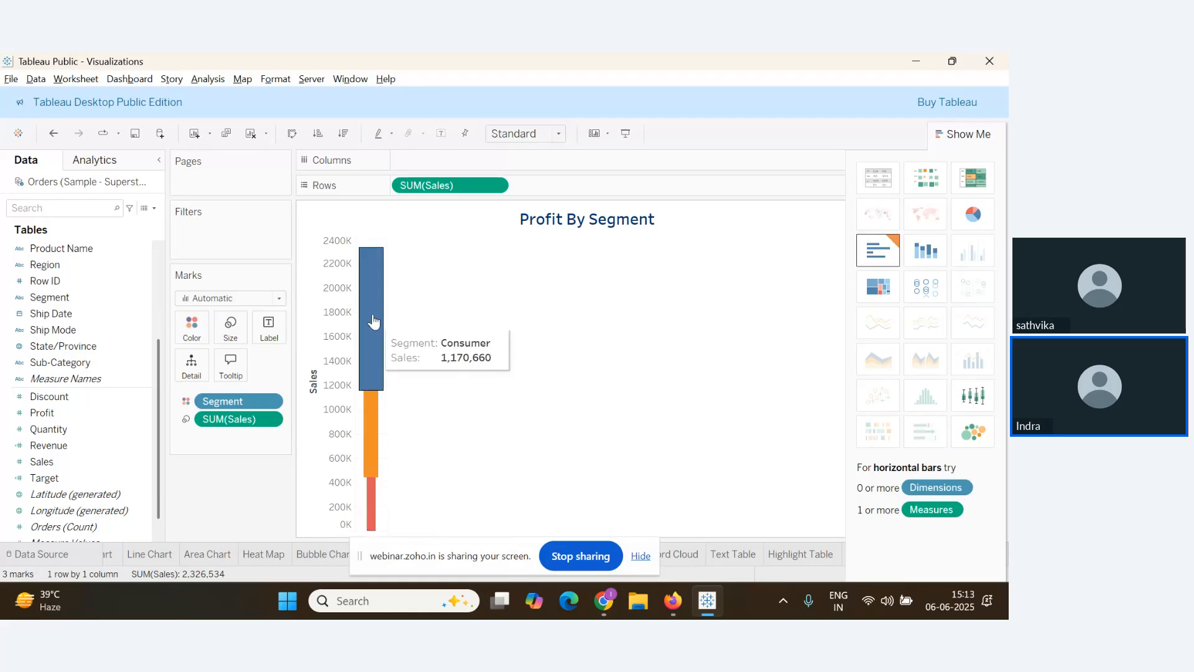
click(559, 134)
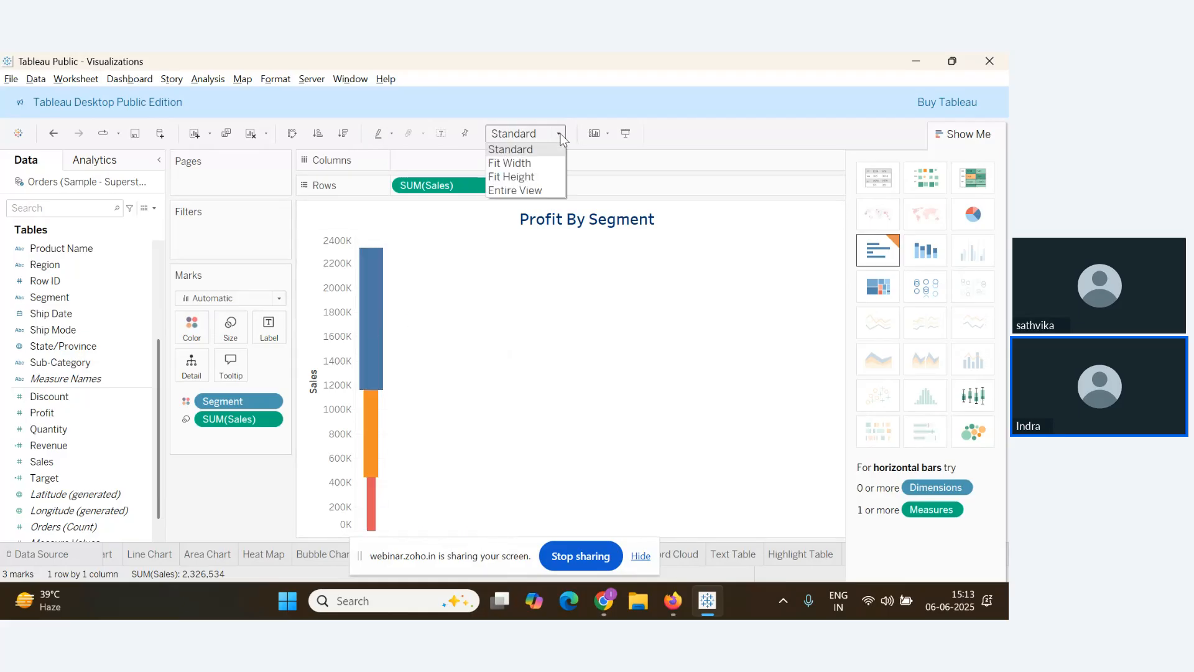
click(554, 195)
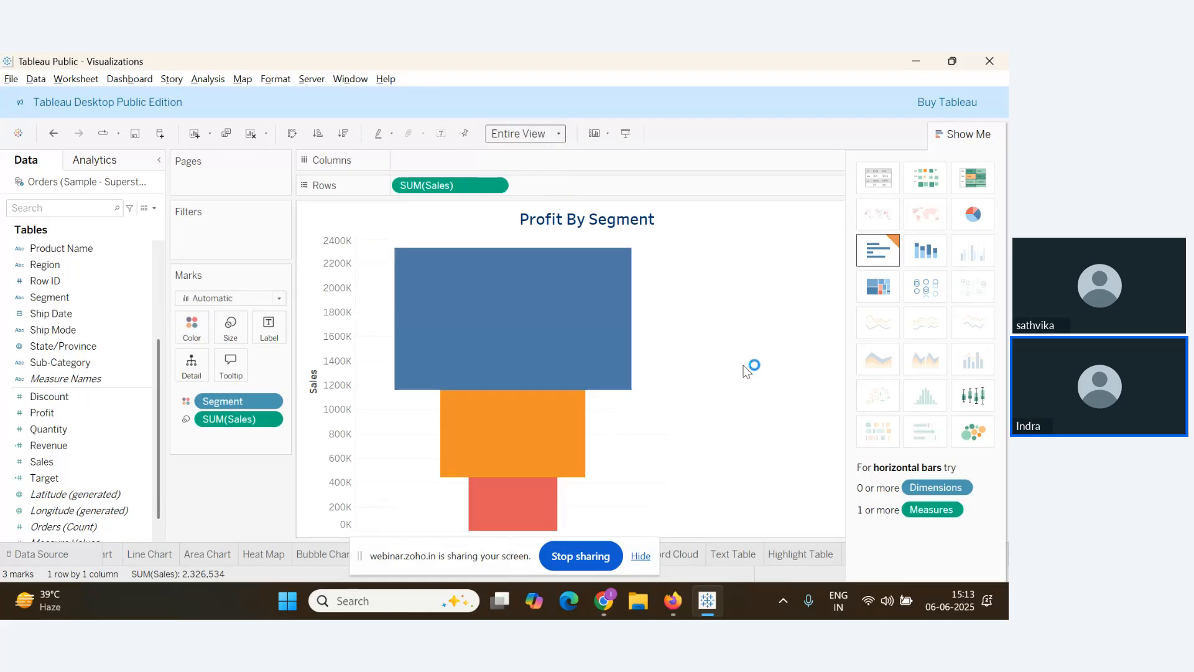
click(965, 133)
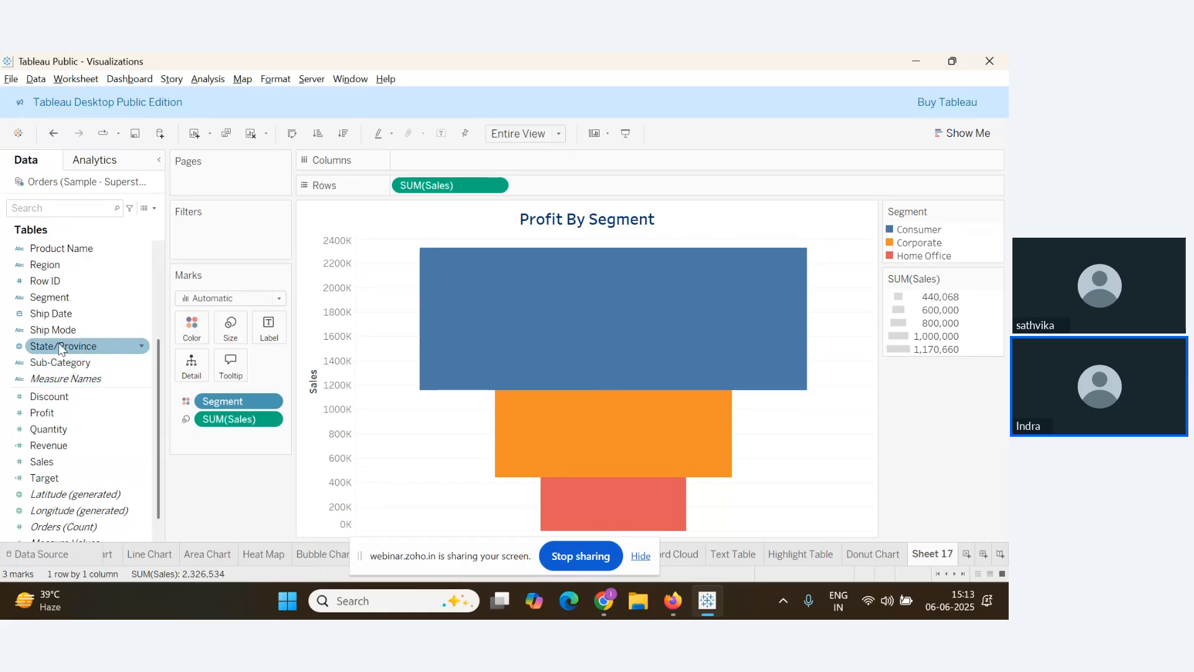
Label the funnel with Segment and Sales shown as Percent of Total (50.32%, 30.77%, 18.92%)
scroll(65, 316, up, 3)
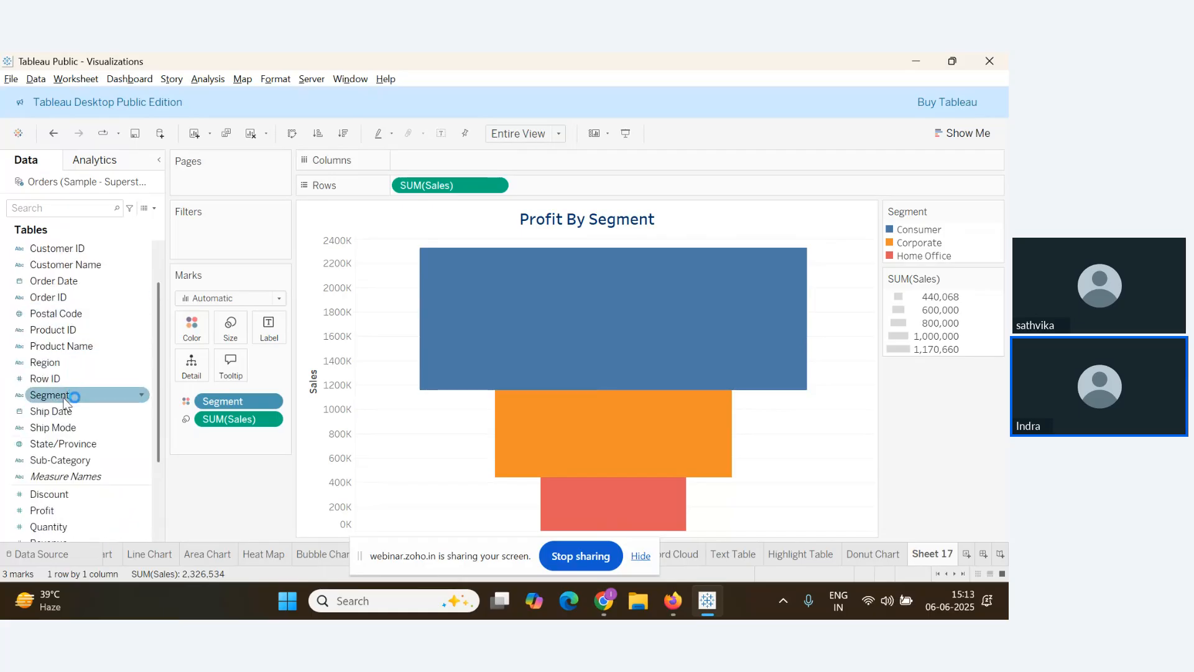
drag(68, 395, 274, 340)
scroll(87, 373, down, 3)
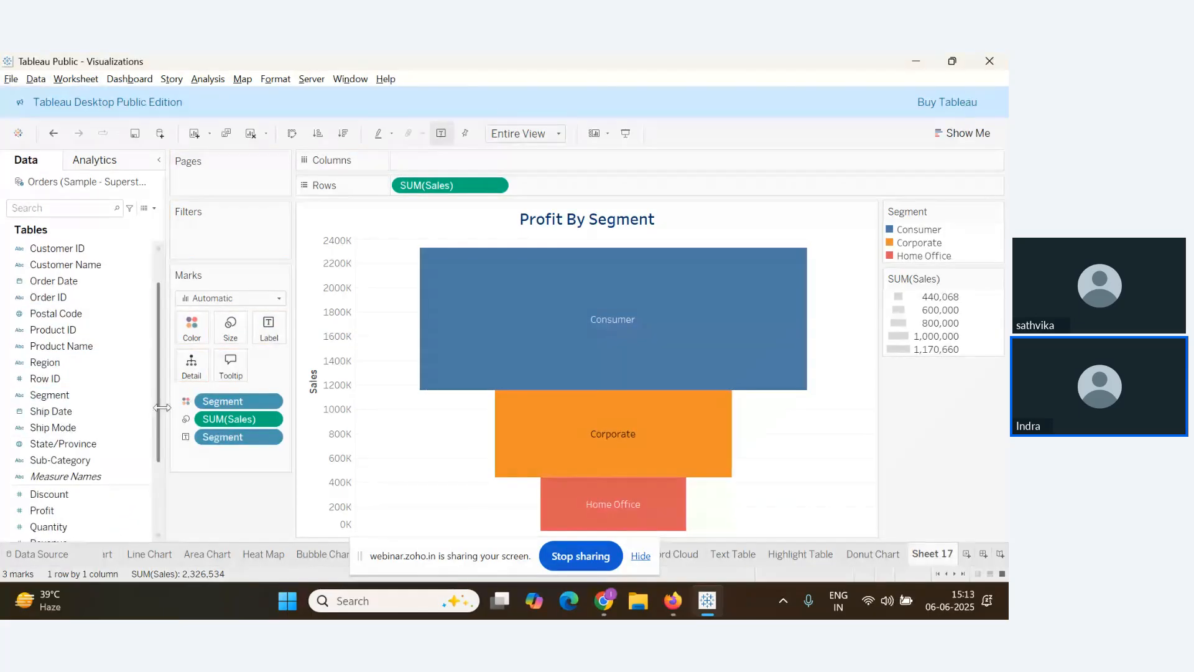
click(88, 467)
drag(88, 467, 274, 340)
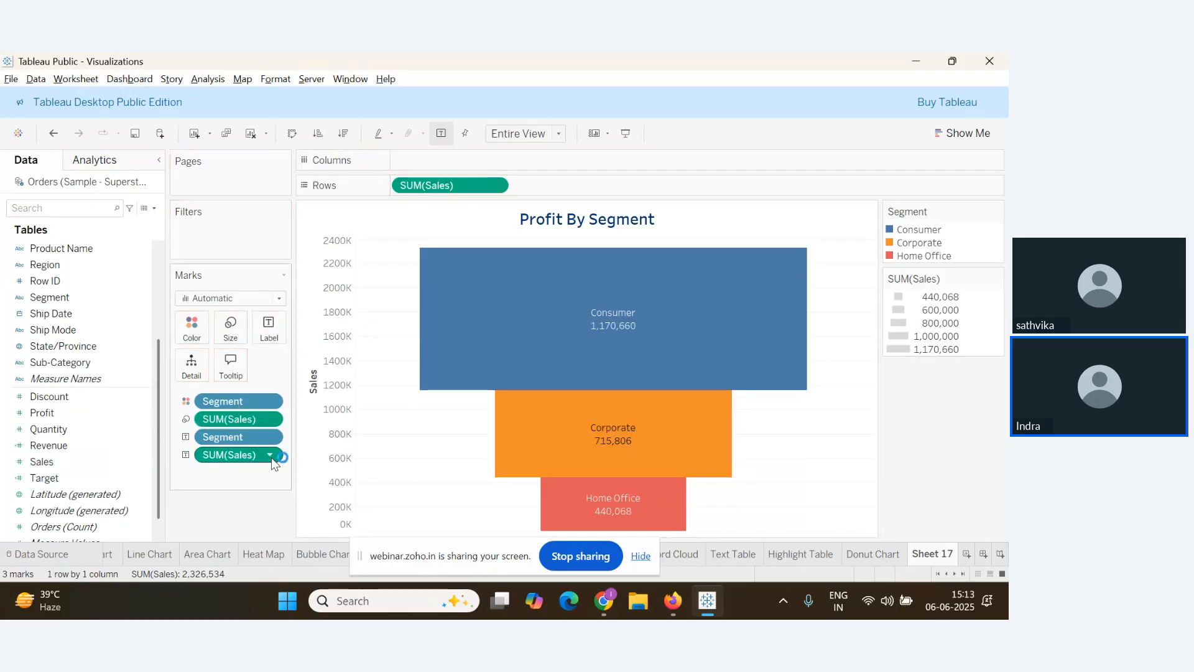
mouse_move(606, 366)
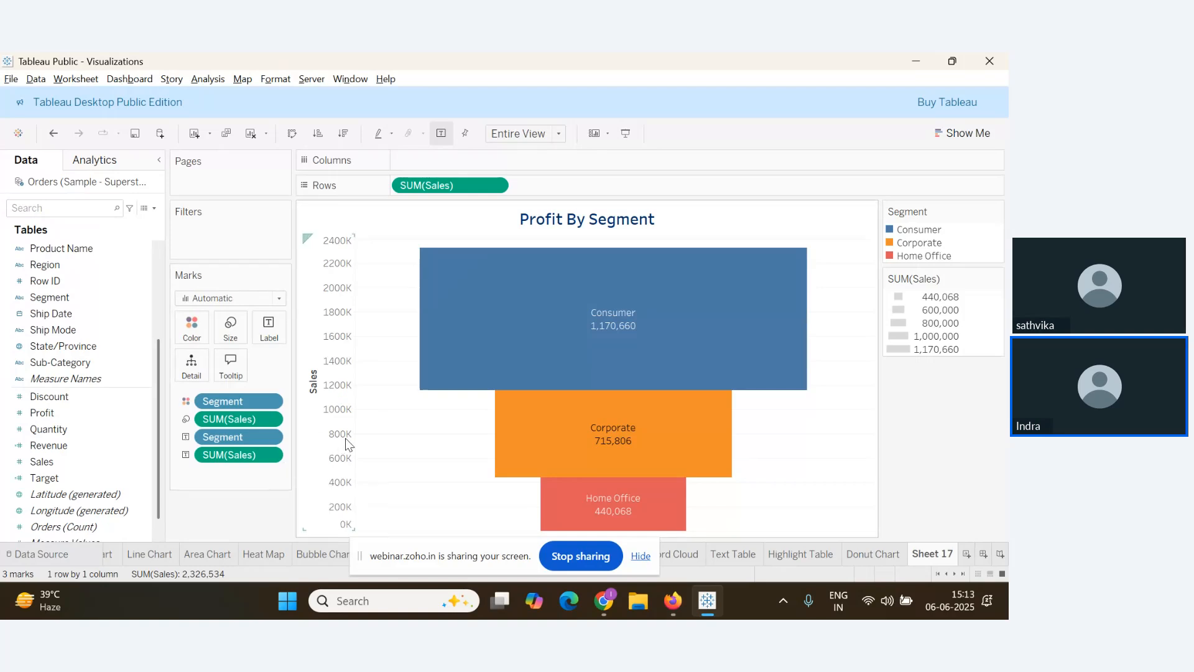
click(269, 459)
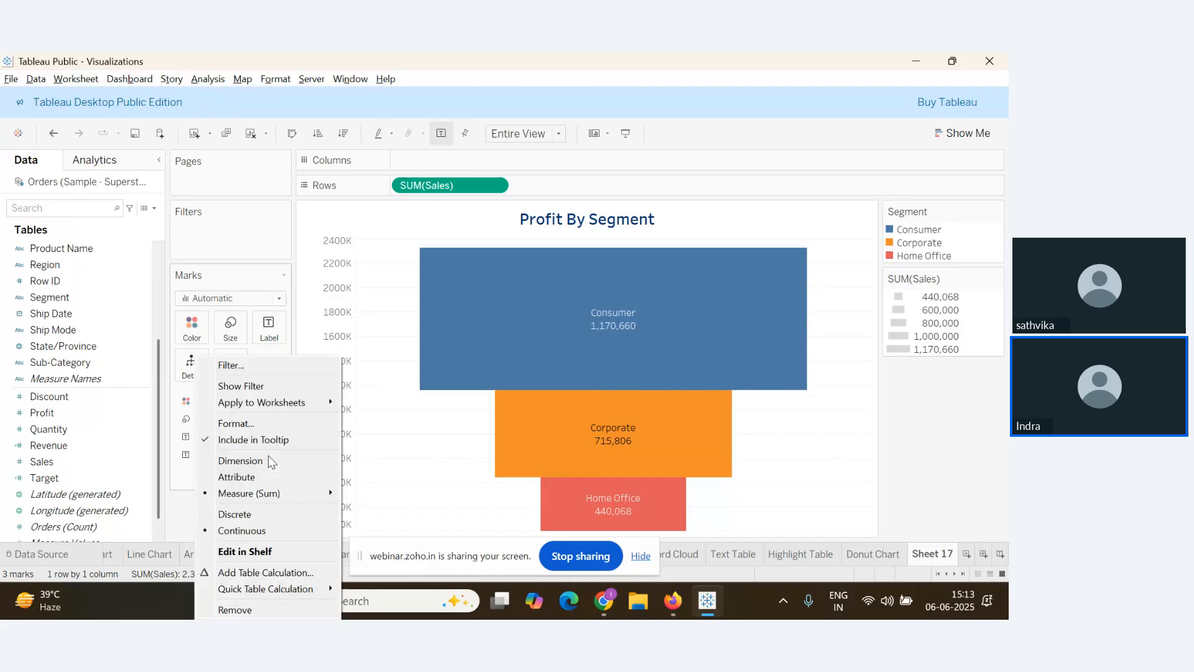
mouse_move(281, 589)
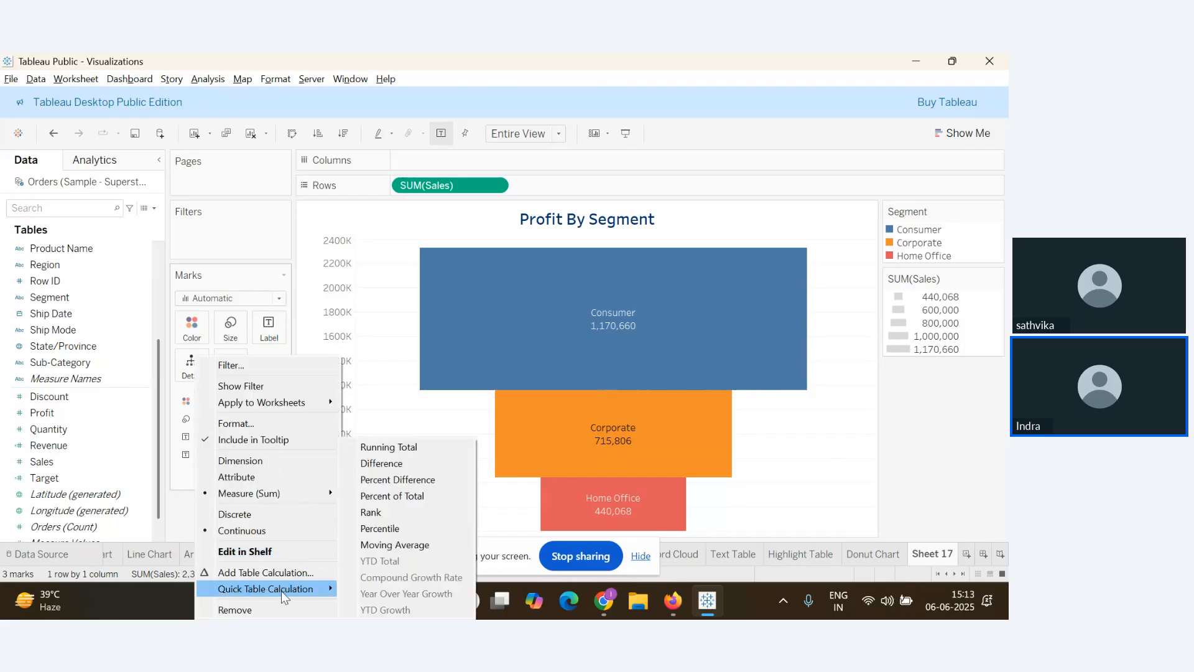
click(401, 496)
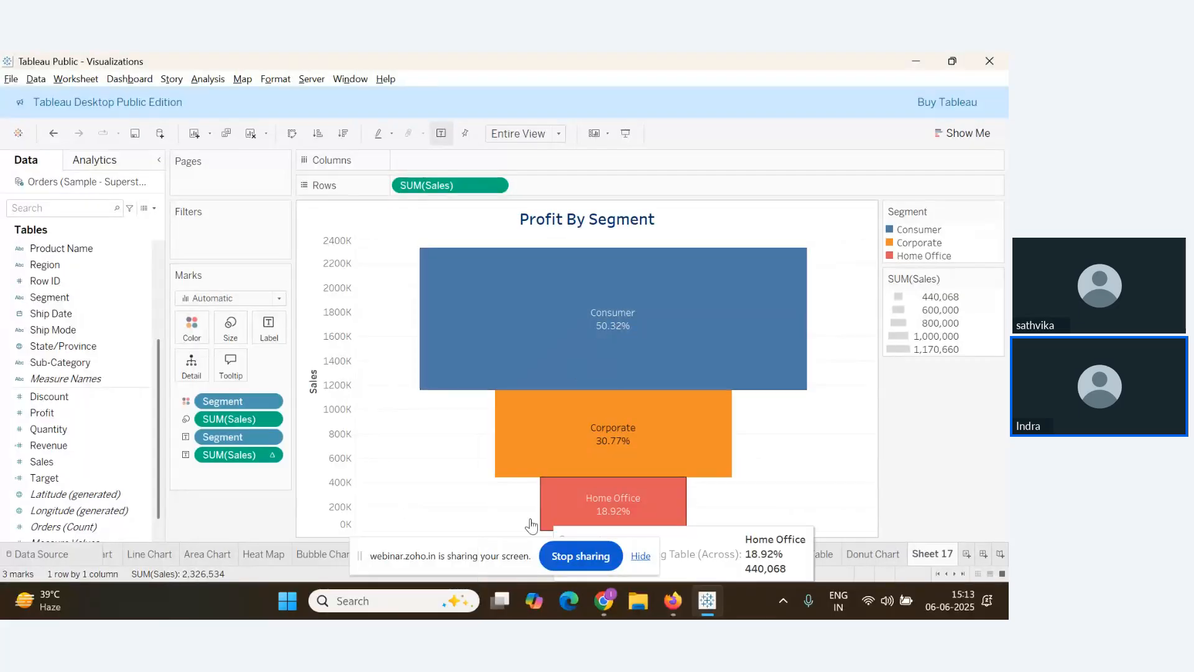
key(alt+Tab)
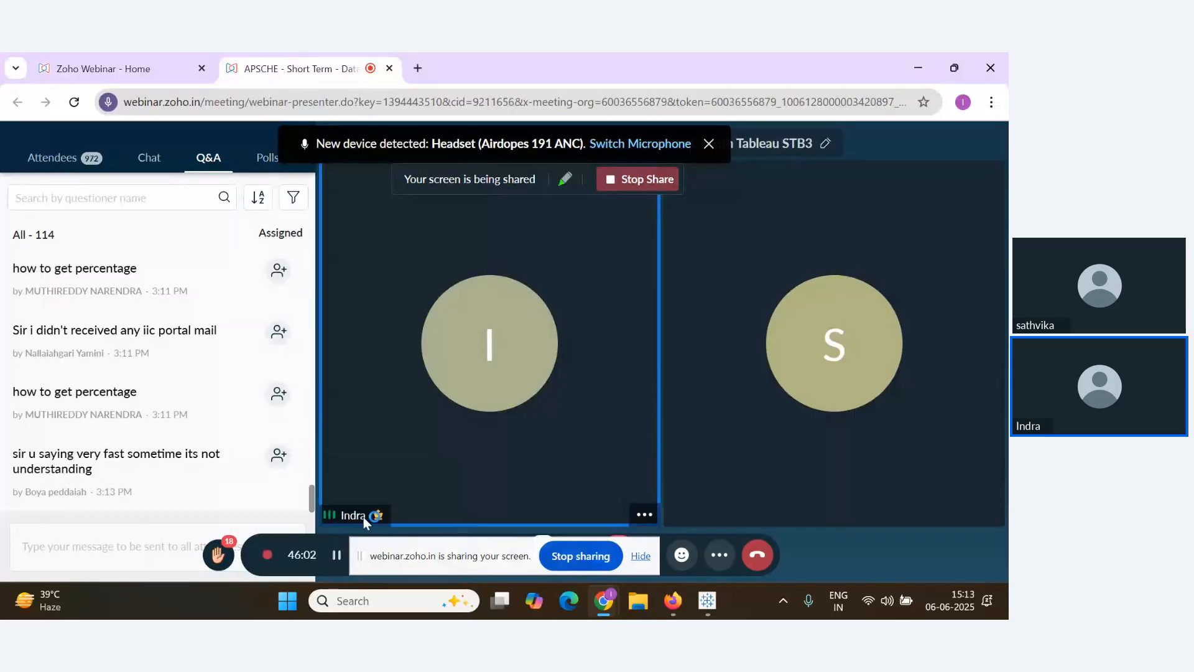
Read the latest Q&A replies at the bottom of the Zoho Webinar panel, then return to Tableau
mouse_move(162, 498)
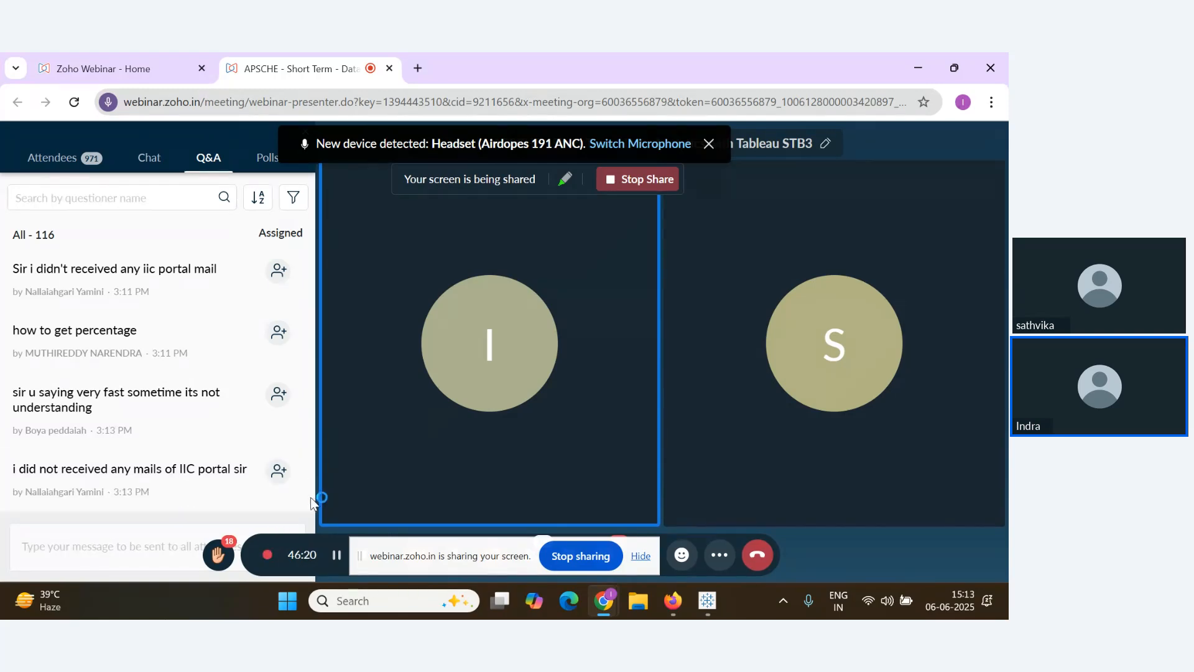
mouse_move(276, 502)
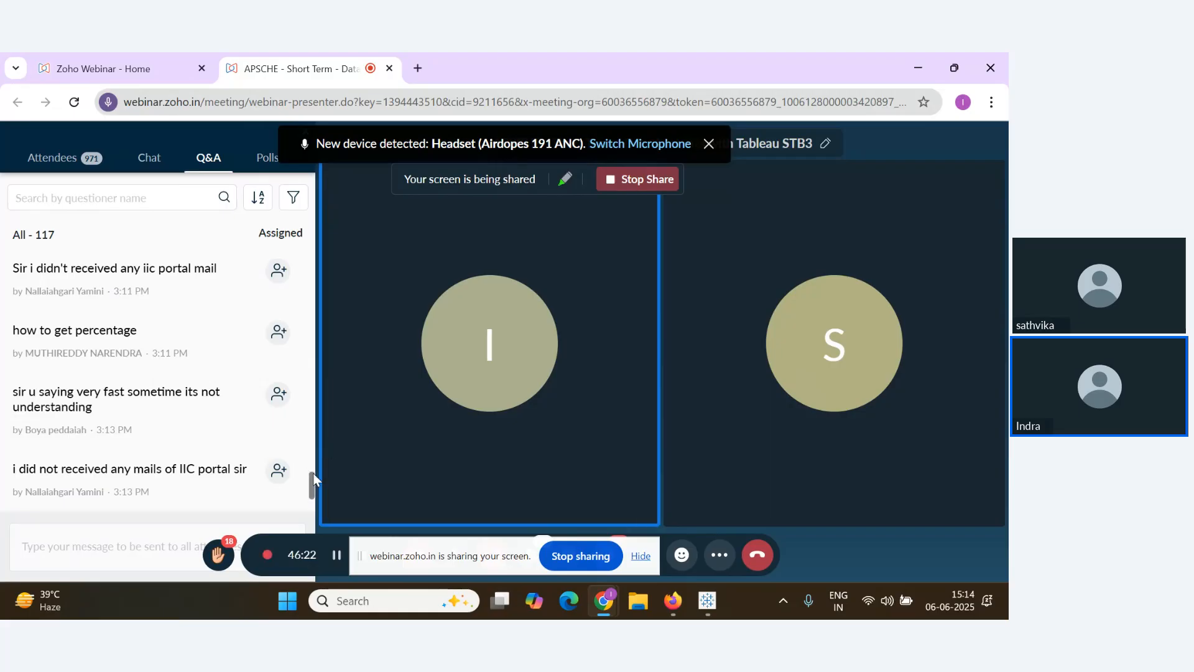
drag(312, 476, 313, 492)
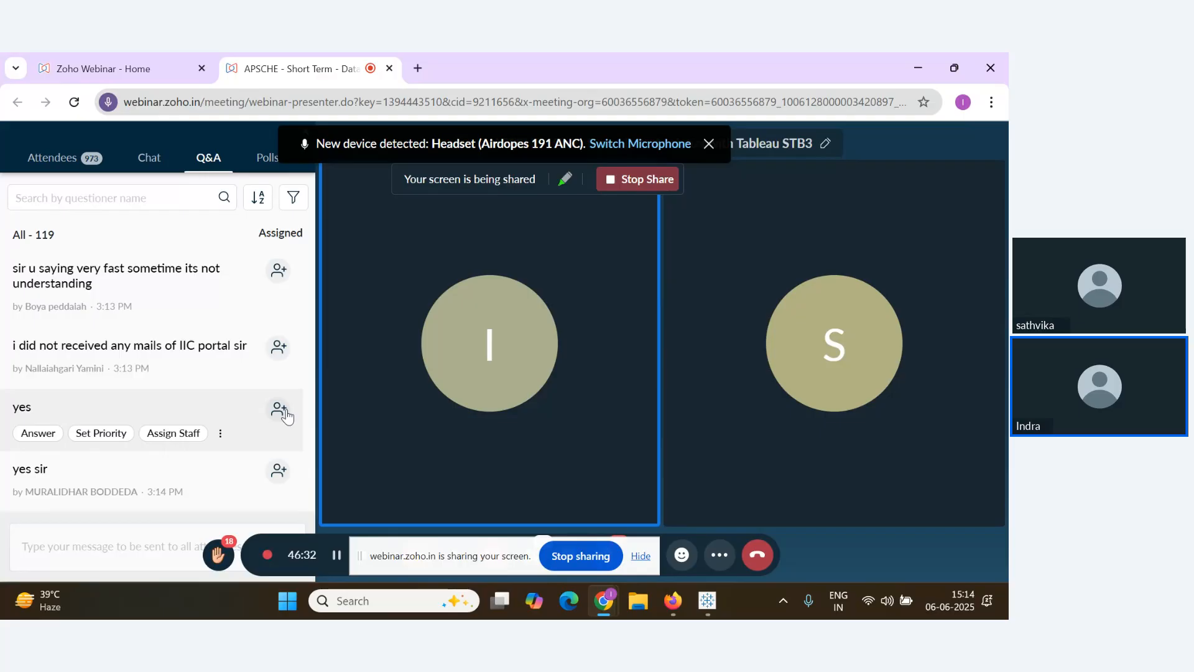
scroll(208, 453, up, 1)
scroll(213, 462, down, 3)
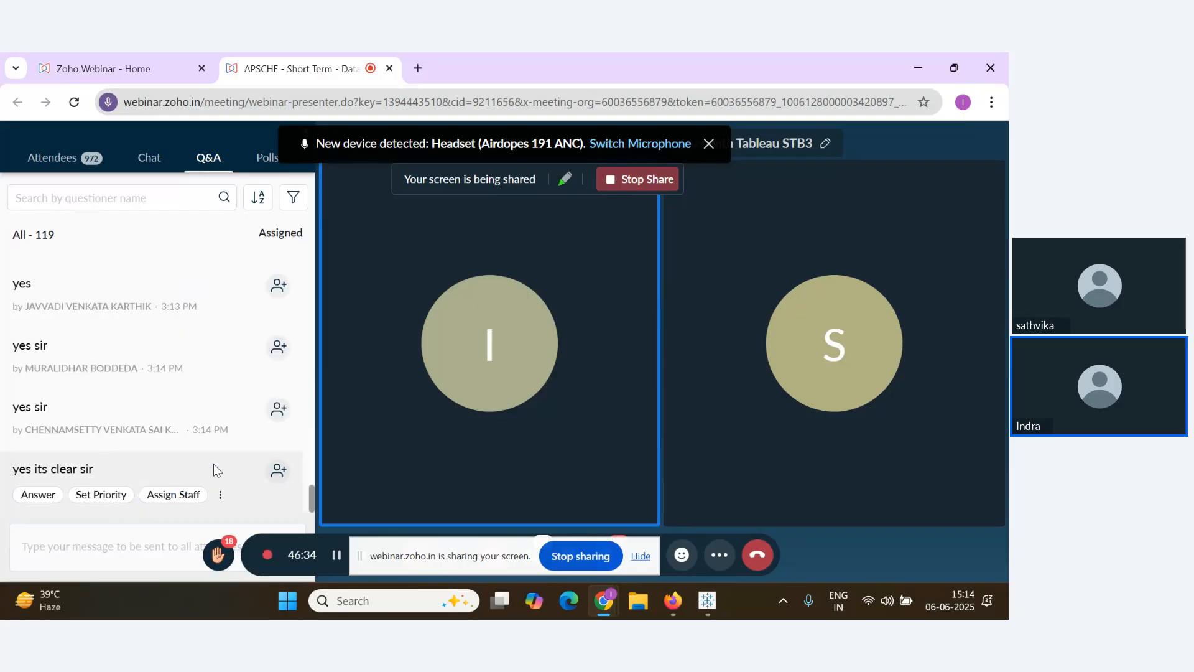
key(alt+Tab)
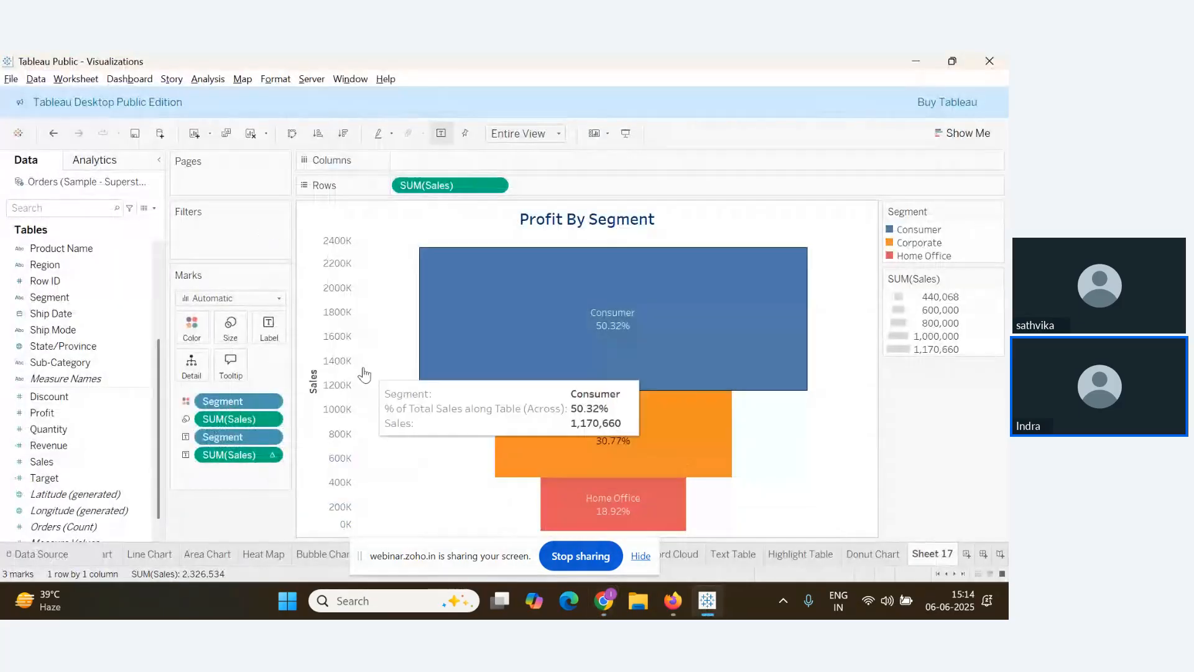
Hide the Sales axis and give the title orange shading with a solid black border
right_click(337, 349)
click(395, 436)
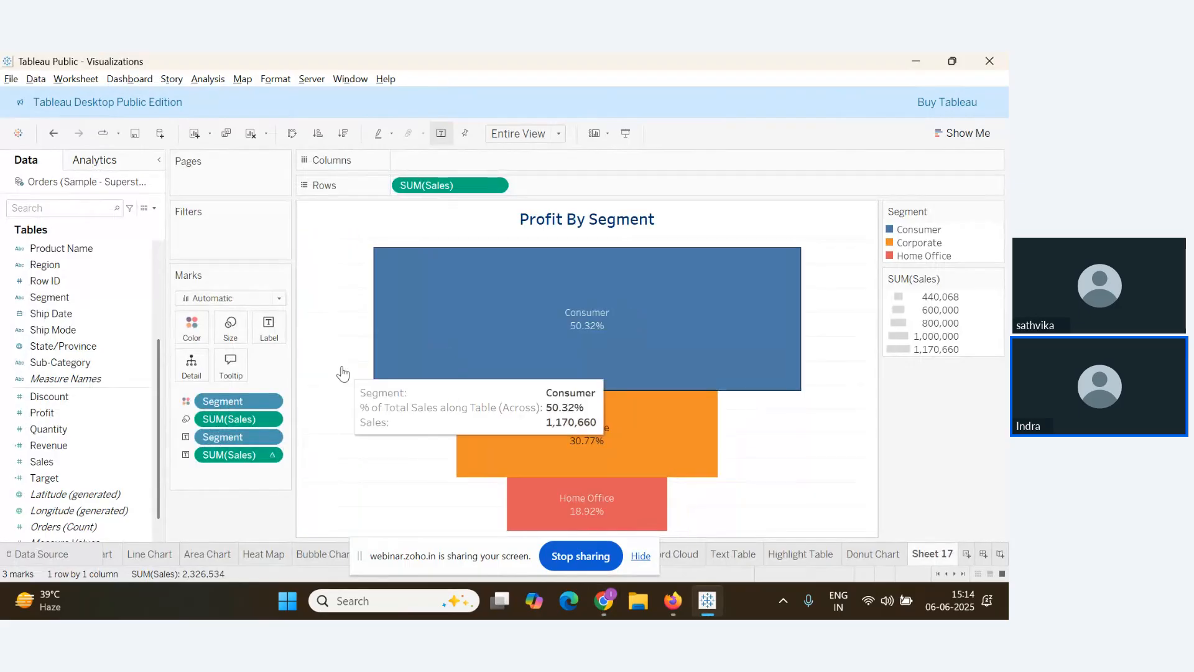
right_click(457, 223)
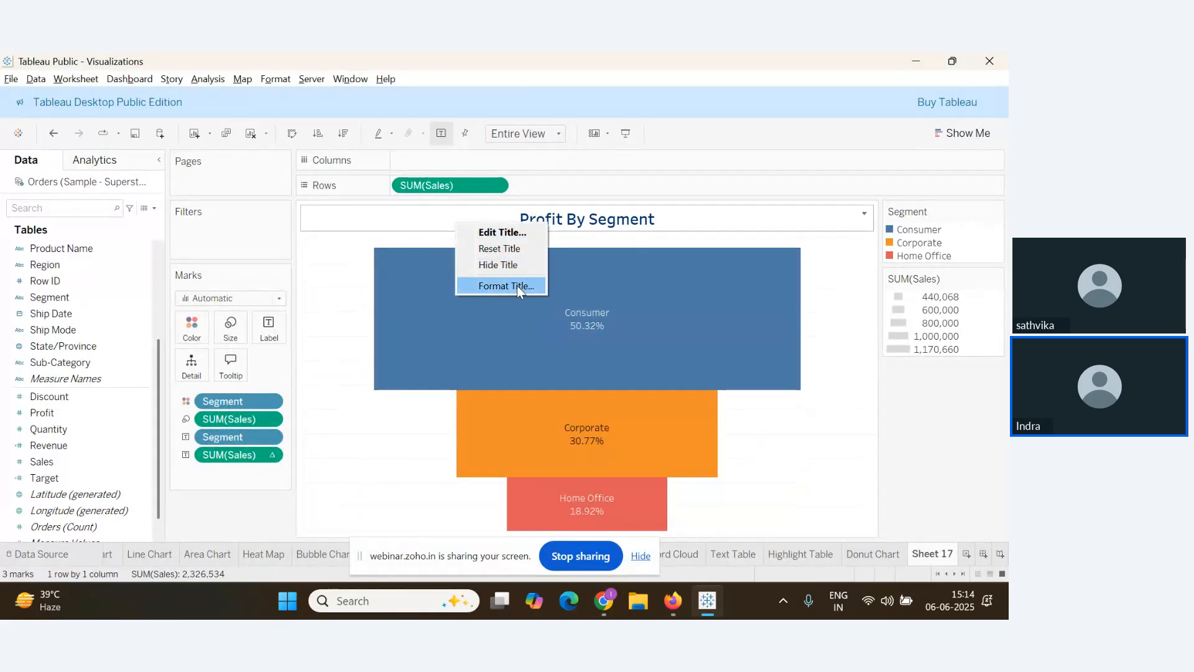
click(517, 285)
click(148, 206)
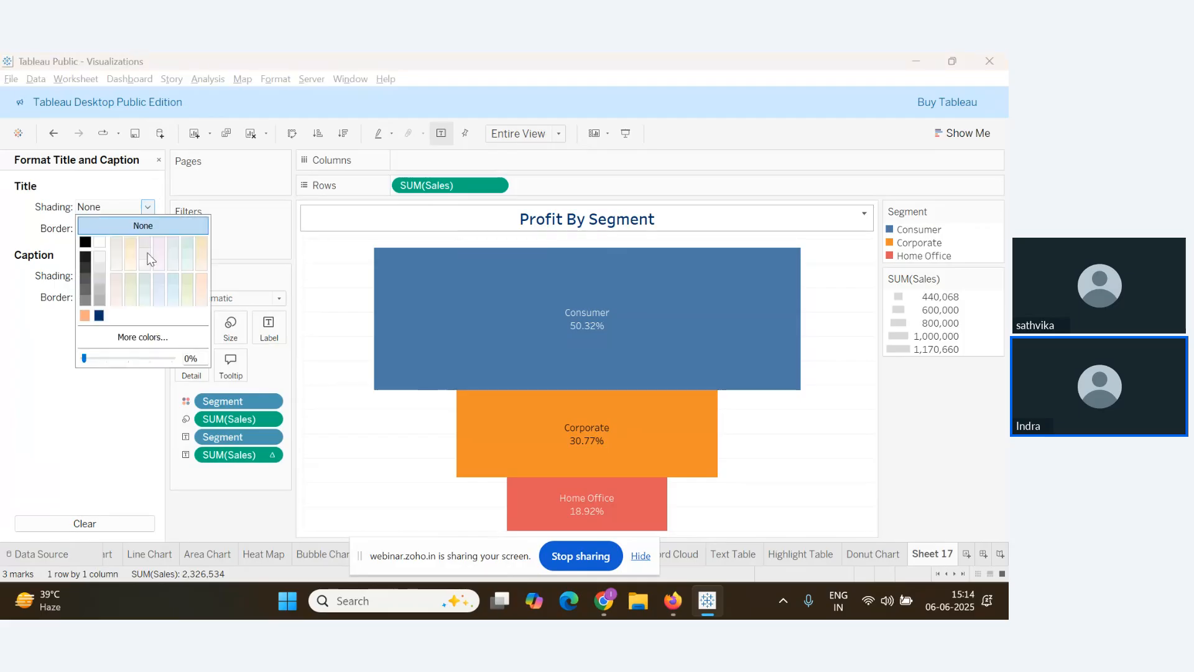
click(85, 315)
click(147, 234)
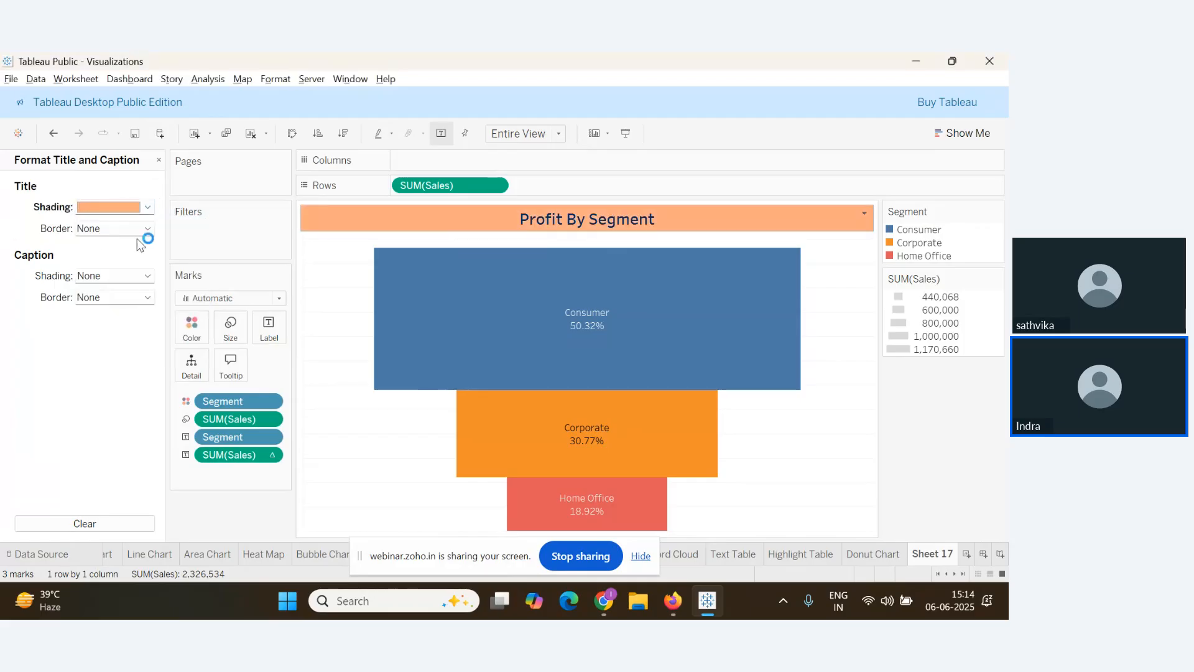
click(147, 228)
click(153, 261)
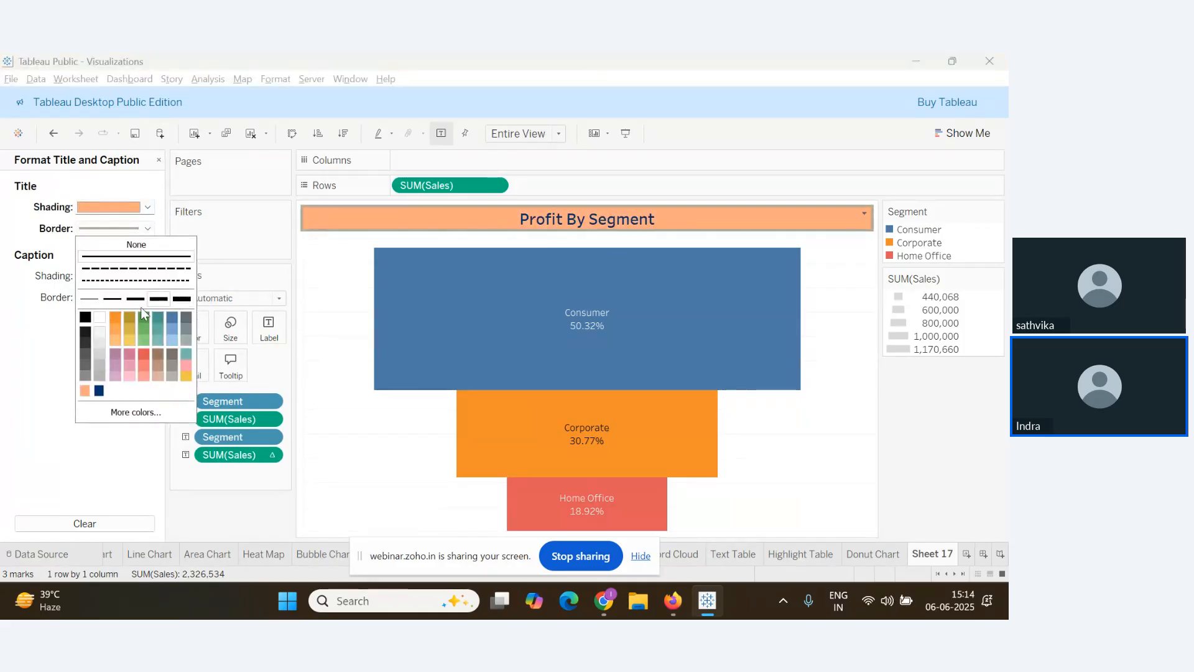
click(85, 316)
Remove the chart's grid lines and frame the pane with a solid black border
right_click(321, 345)
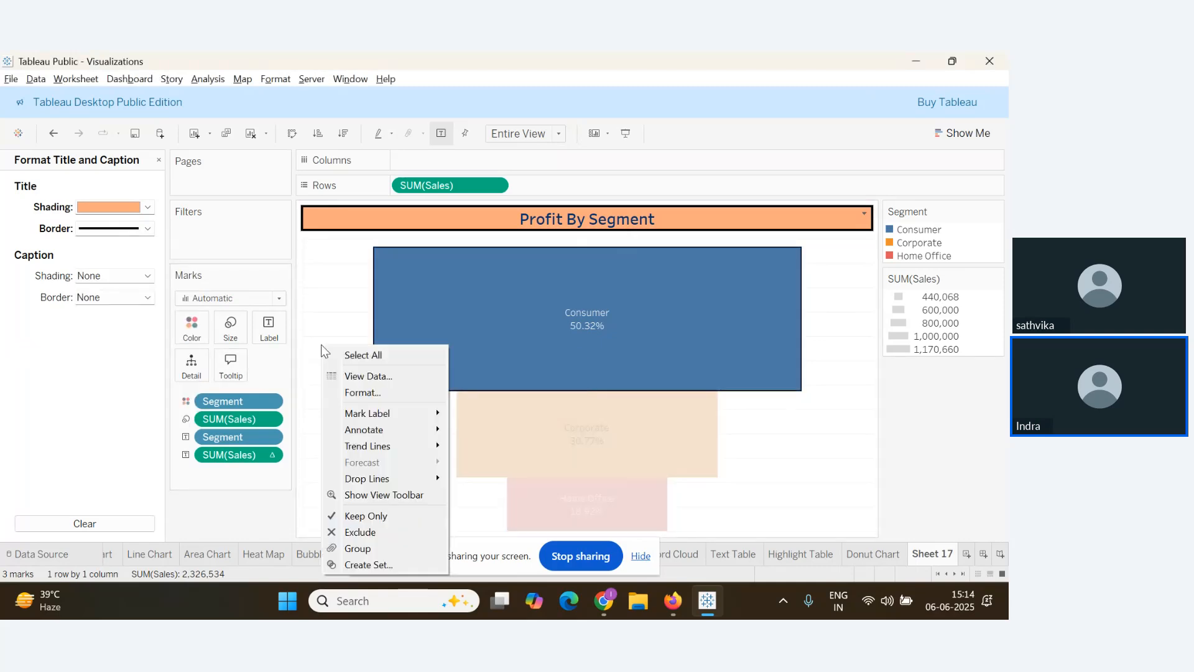
click(375, 393)
click(95, 188)
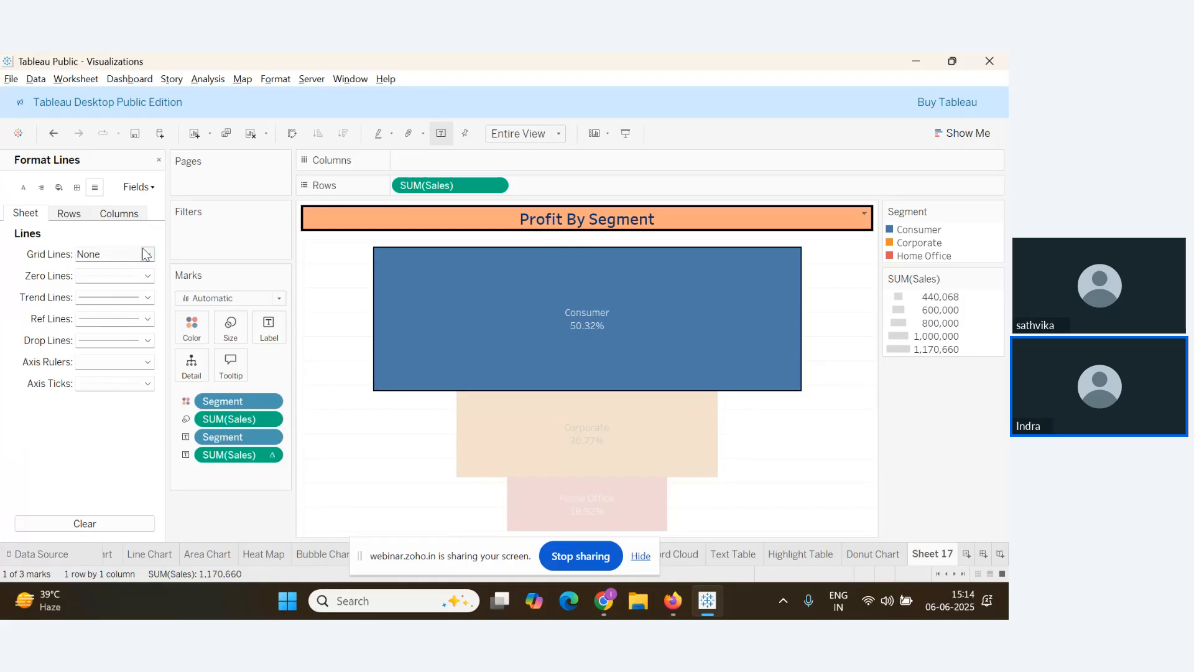
click(144, 252)
click(150, 269)
click(10, 323)
click(76, 187)
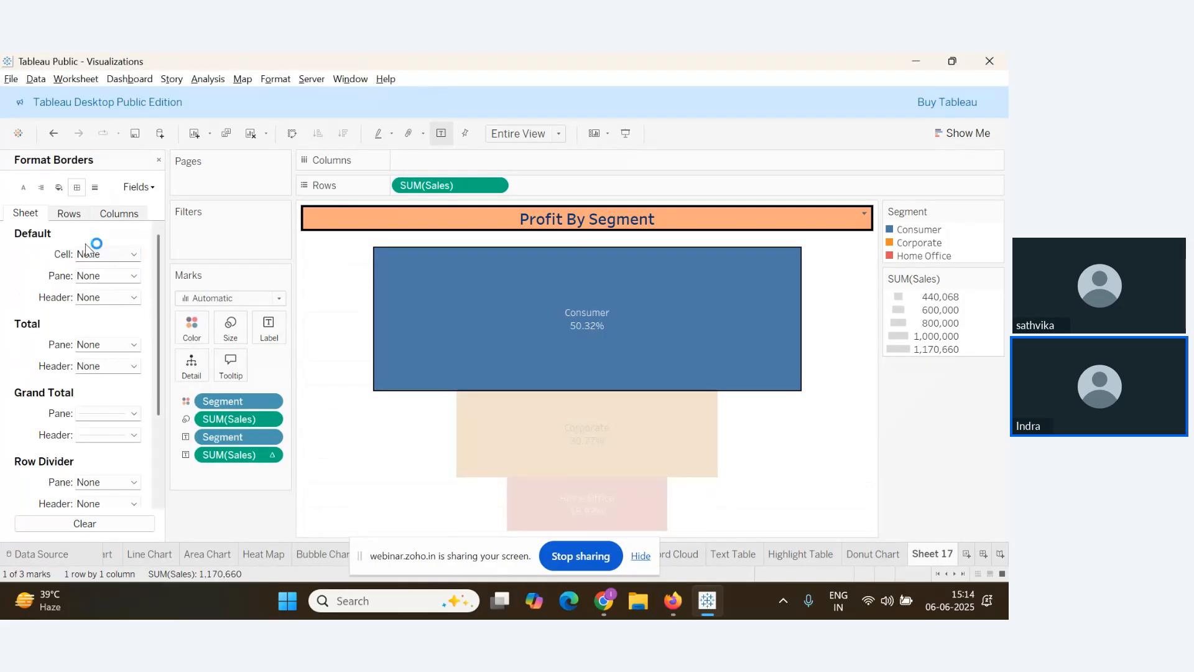
click(134, 253)
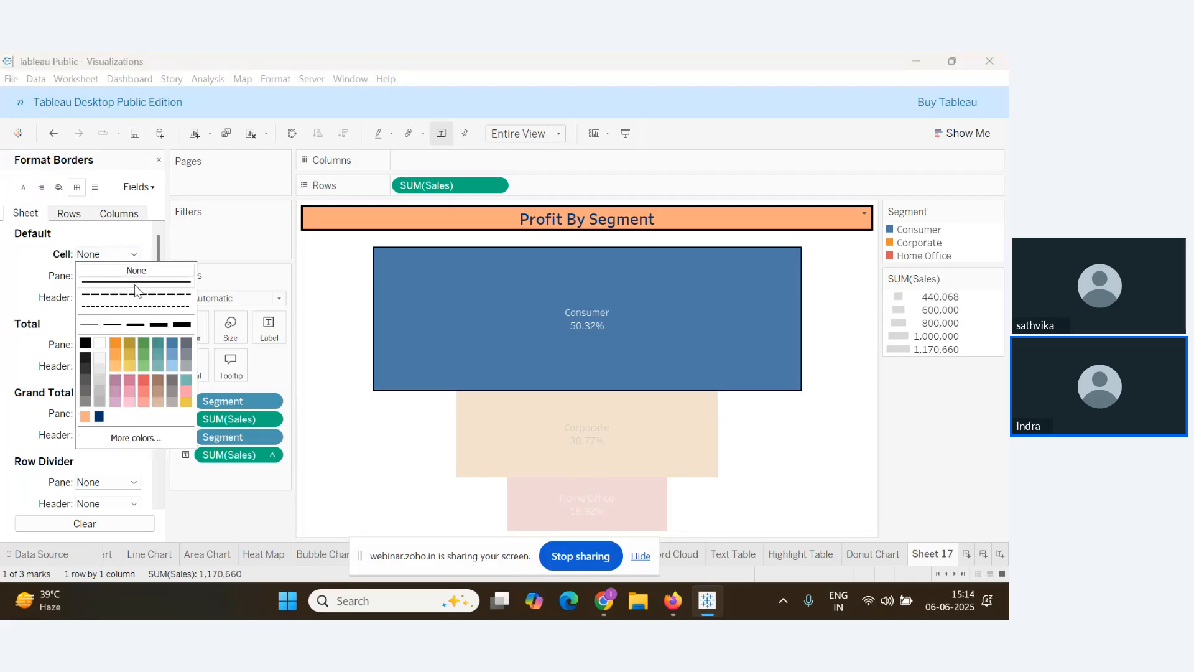
click(86, 342)
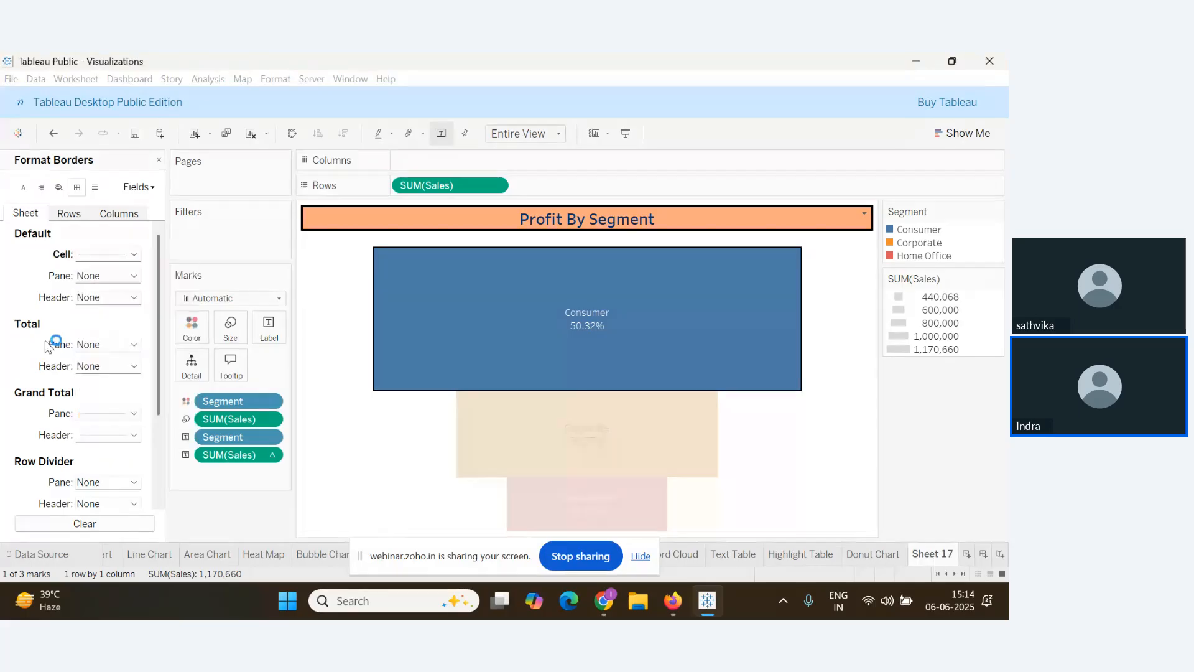
click(133, 277)
click(136, 303)
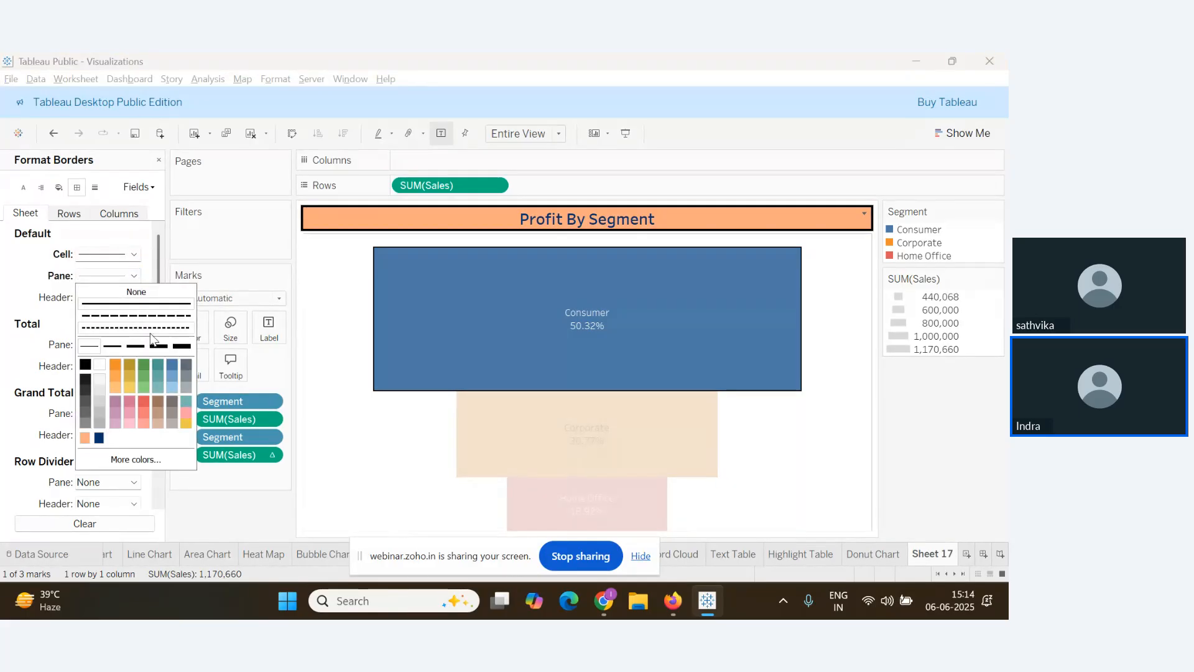
click(85, 364)
click(587, 435)
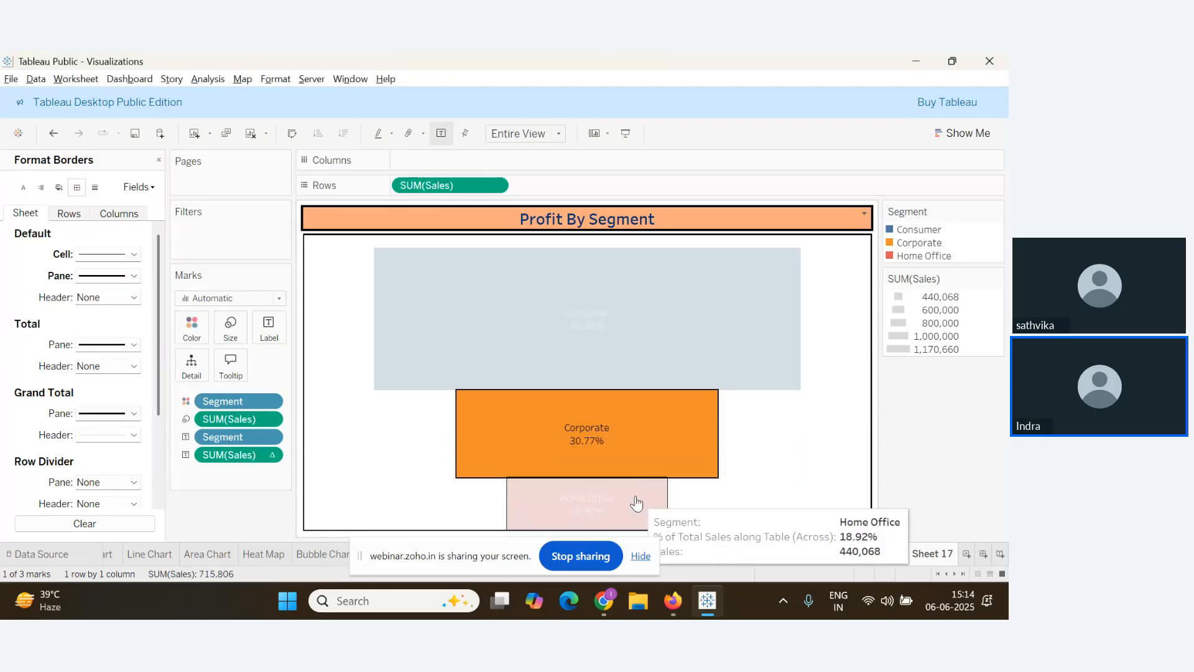
click(741, 453)
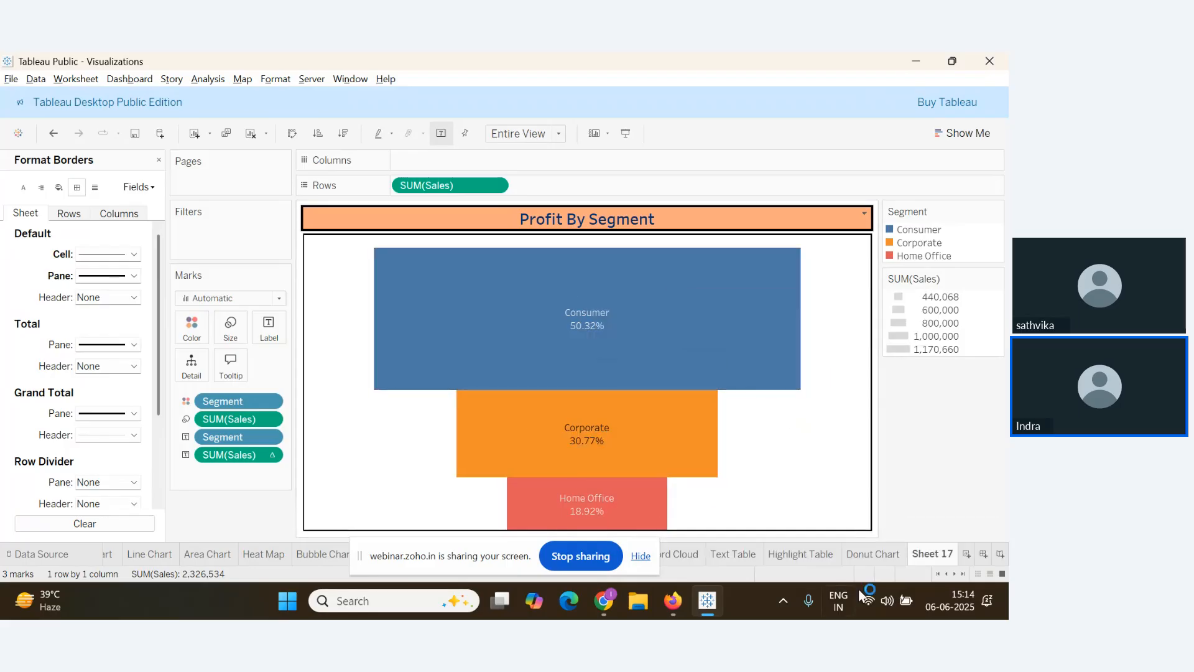
Rename Sheet 17 to 'Funnel Chart'
right_click(926, 570)
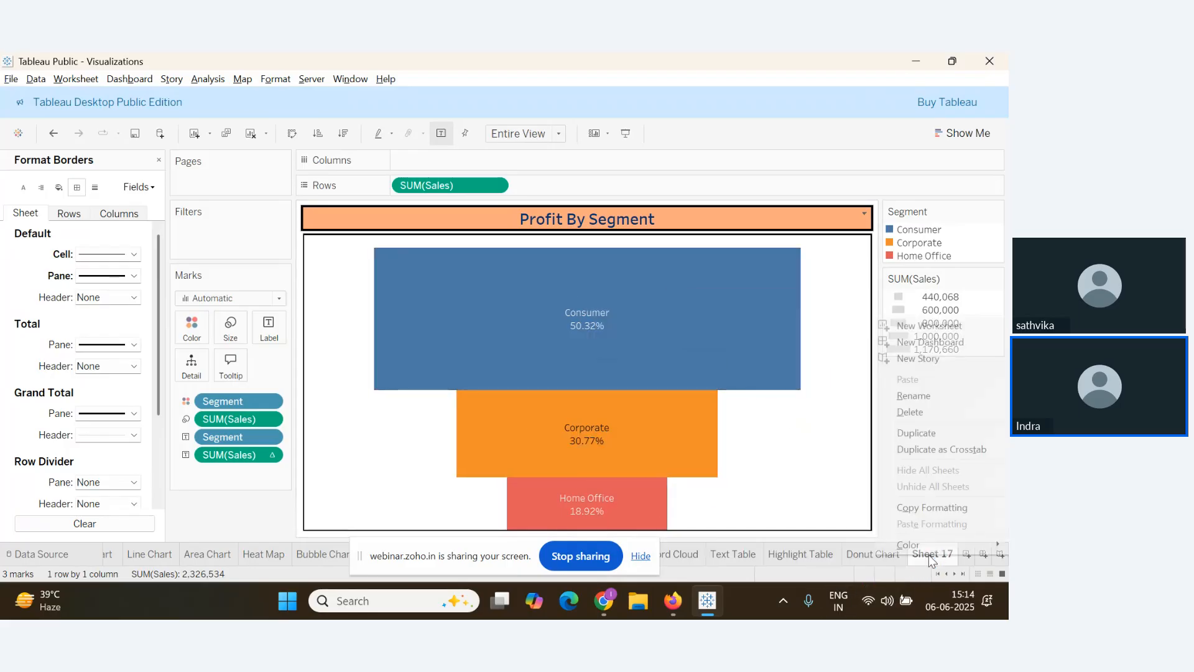
click(927, 408)
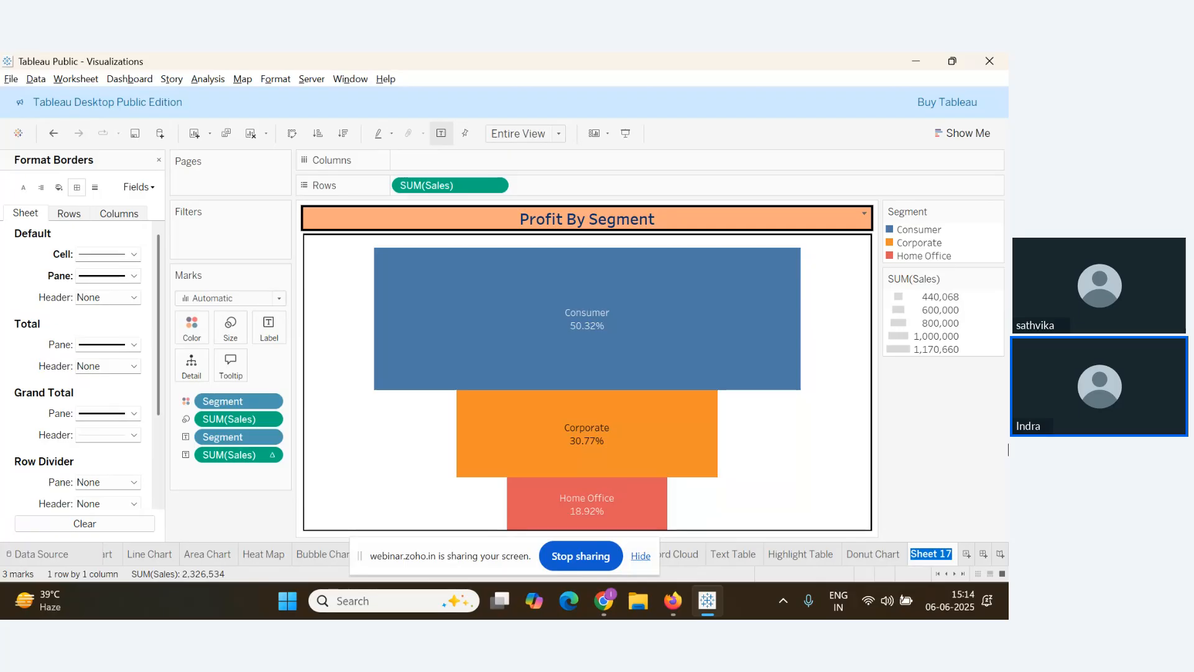
text(Funnel Cha)
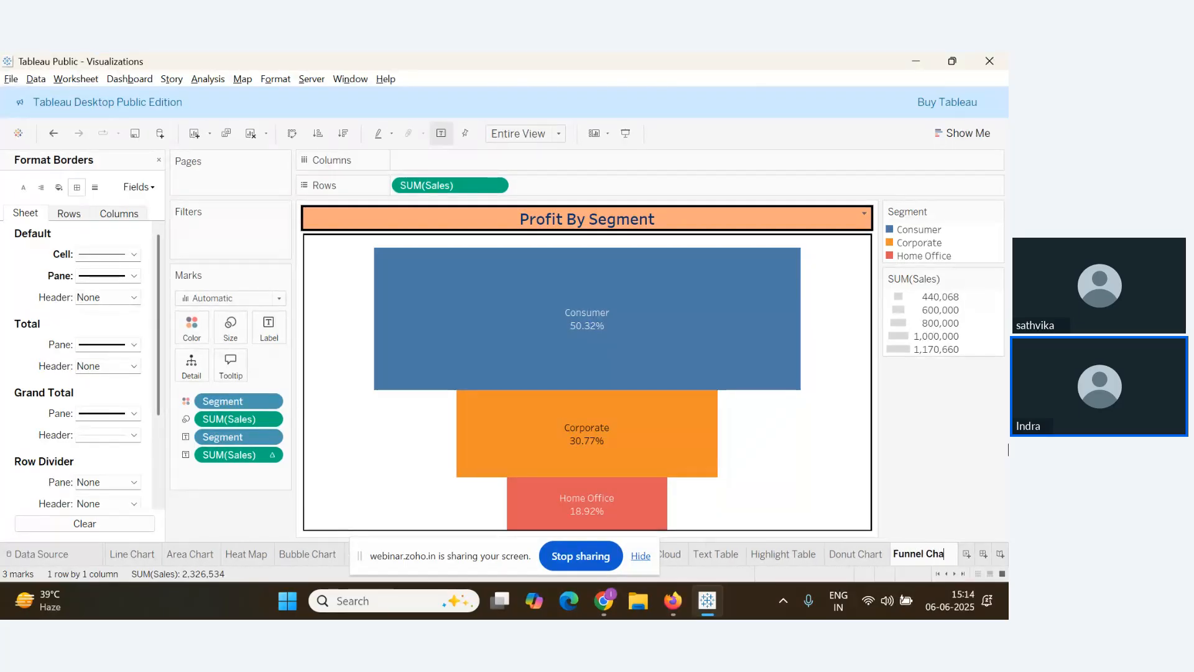
text(rt)
key(Return)
key(alt+Tab)
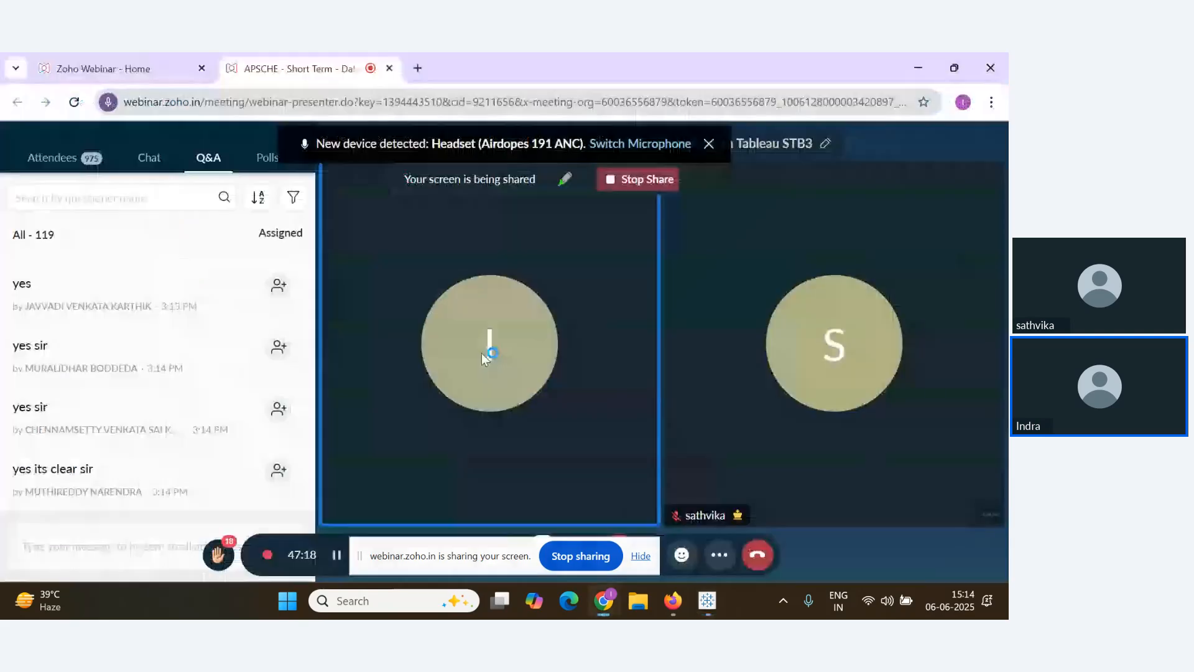
scroll(189, 470, up, 2)
scroll(189, 468, down, 2)
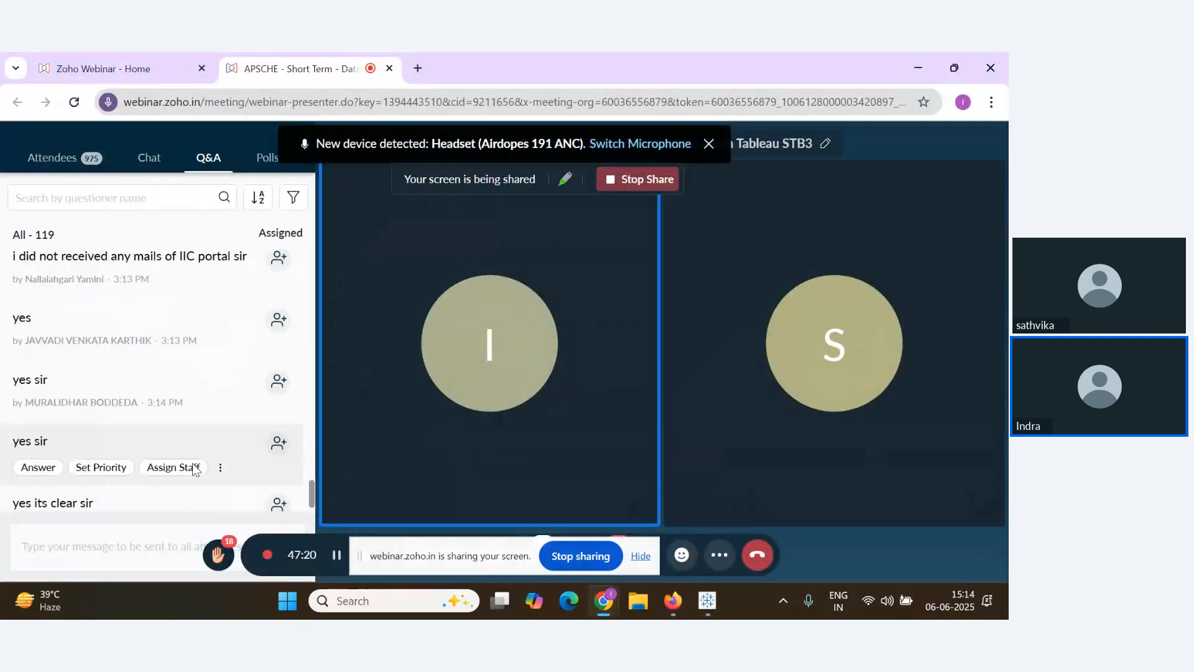
scroll(124, 392, up, 3)
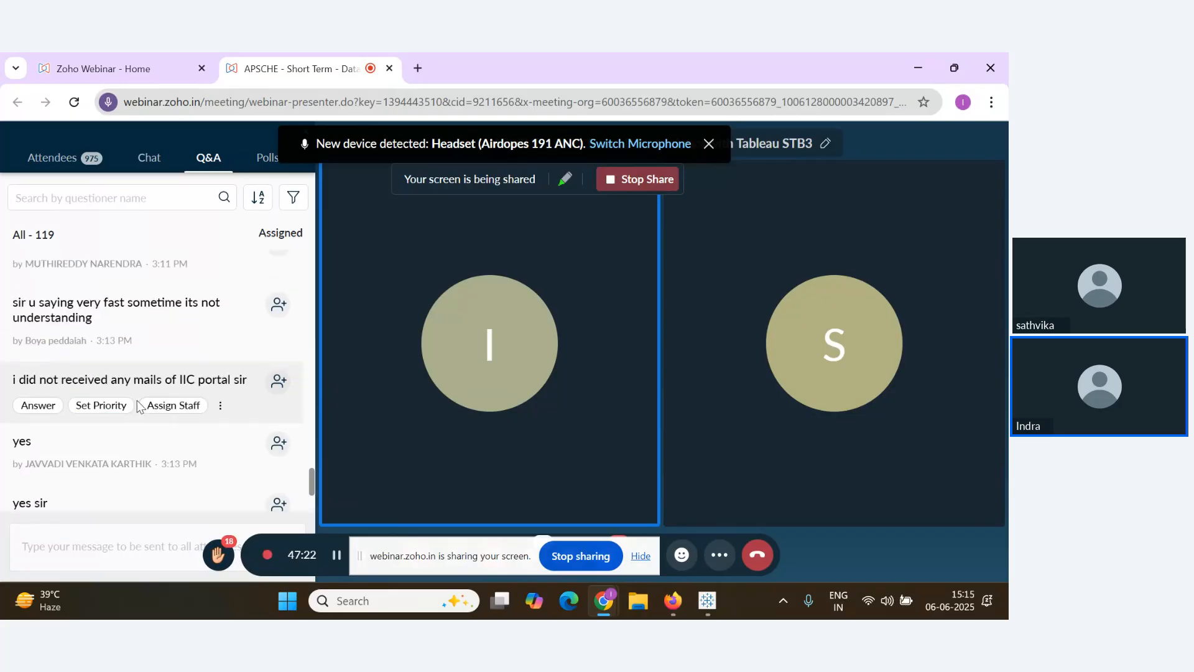
scroll(192, 428, up, 3)
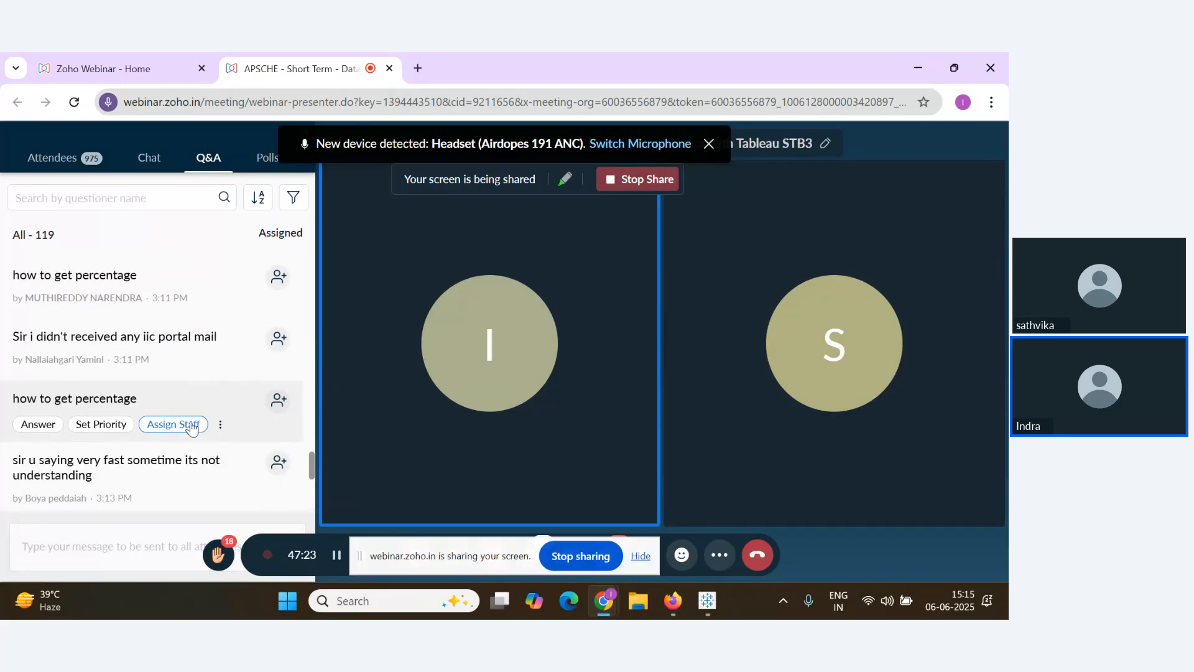
scroll(268, 432, down, 5)
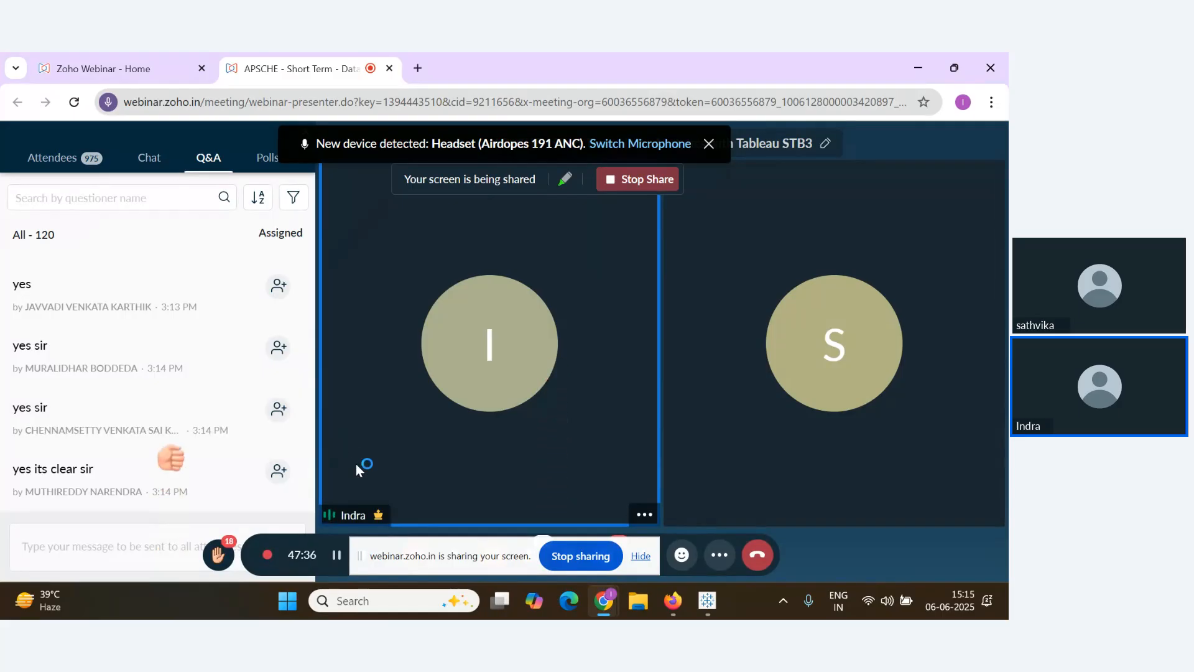
scroll(160, 449, down, 1)
Add a new blank Sheet 18 after Funnel Chart, then go back to the webinar window
click(707, 601)
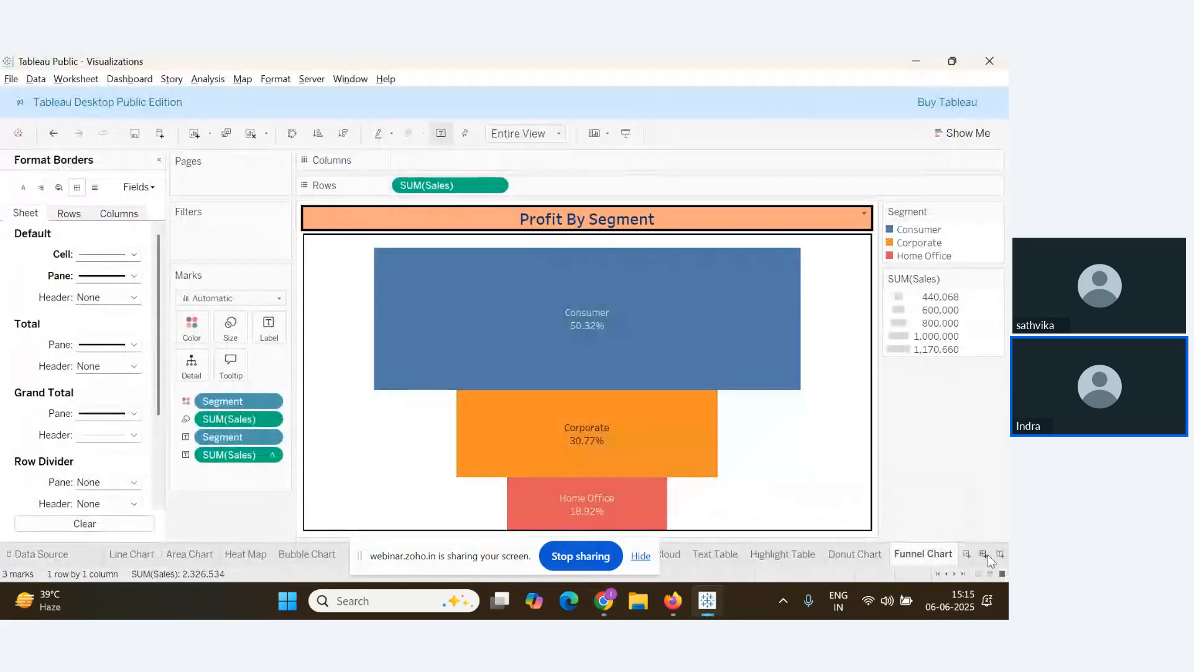
click(965, 552)
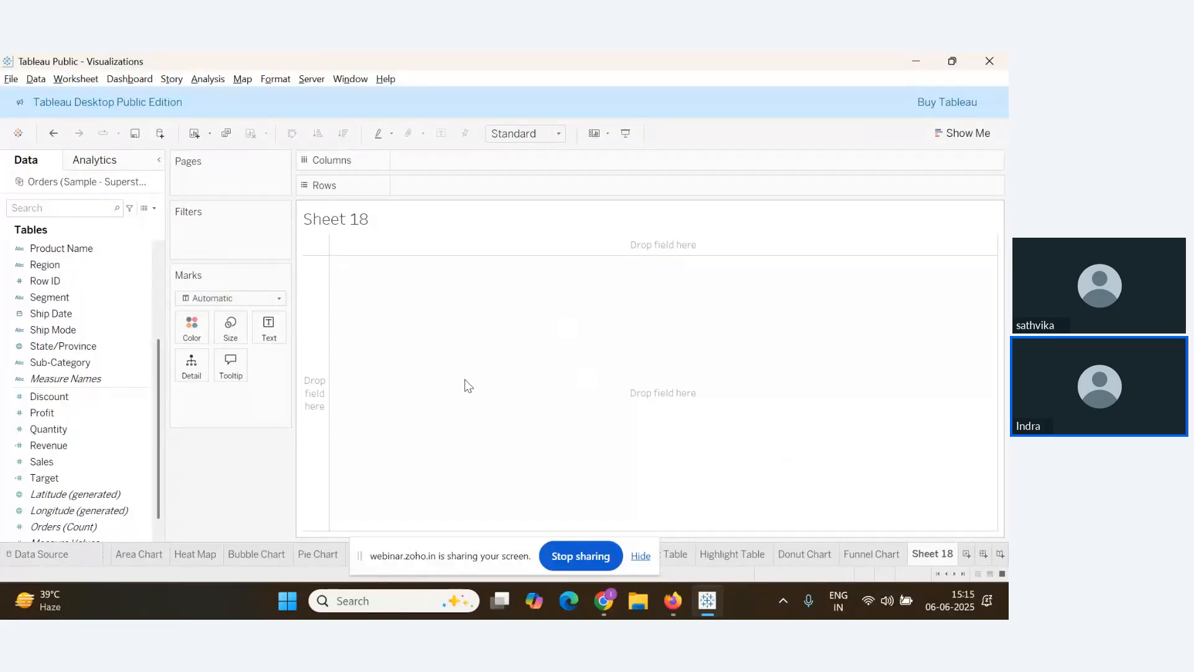
key(alt+Tab)
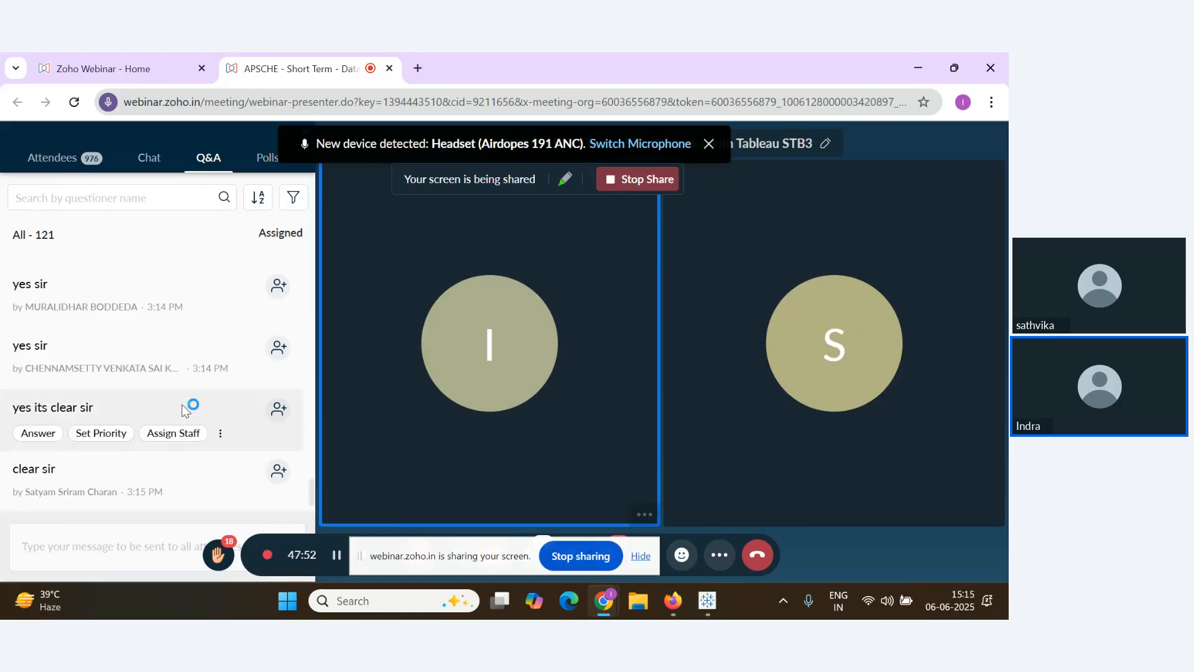
Scroll the Zoho Webinar Q&A panel, then return to the empty Sheet 18
scroll(176, 408, down, 1)
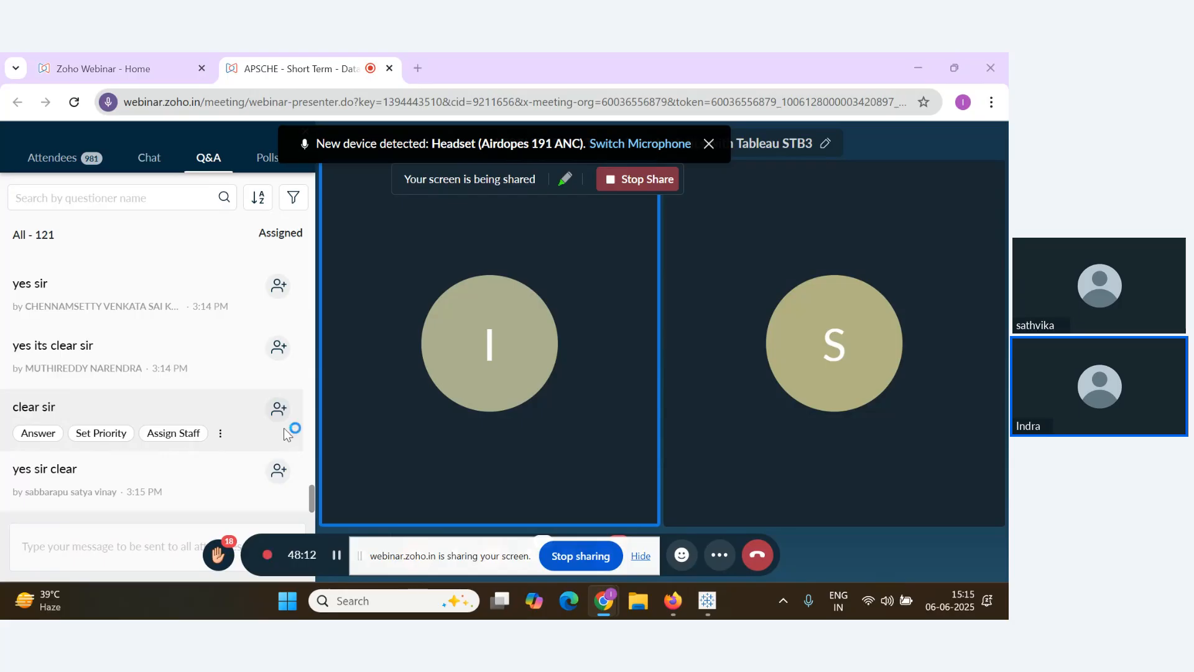
key(alt+Tab)
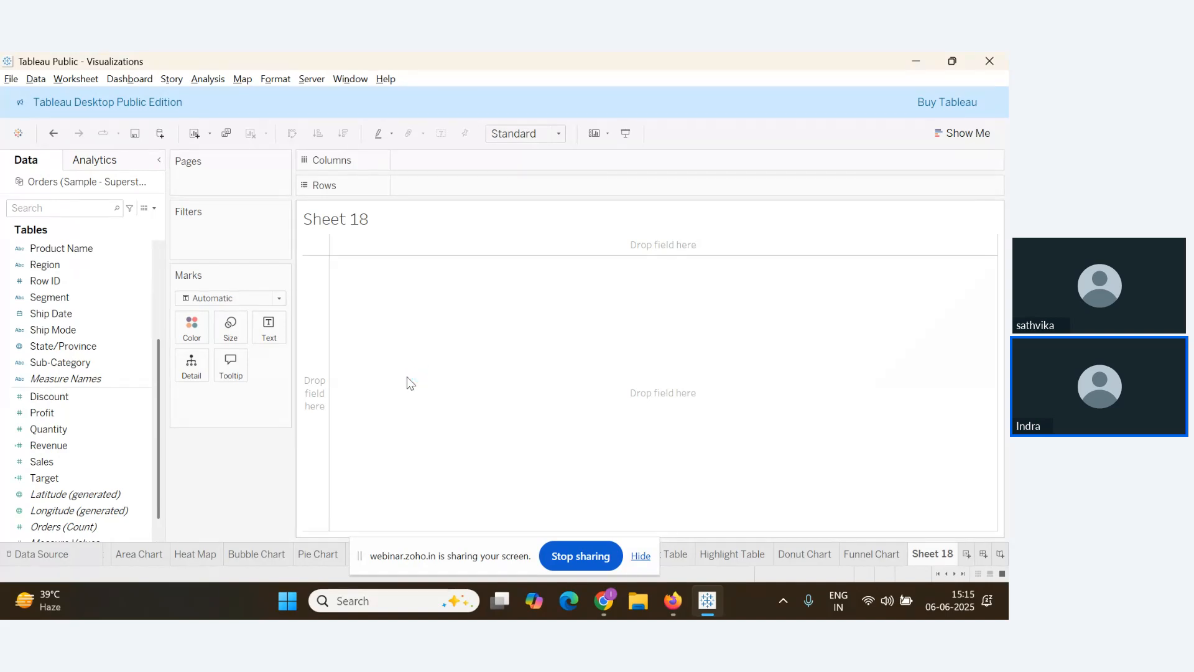
Put Sub-Category on Columns and SUM(Sales) on Rows, giving 17 bars totalling 2,326,534
click(72, 444)
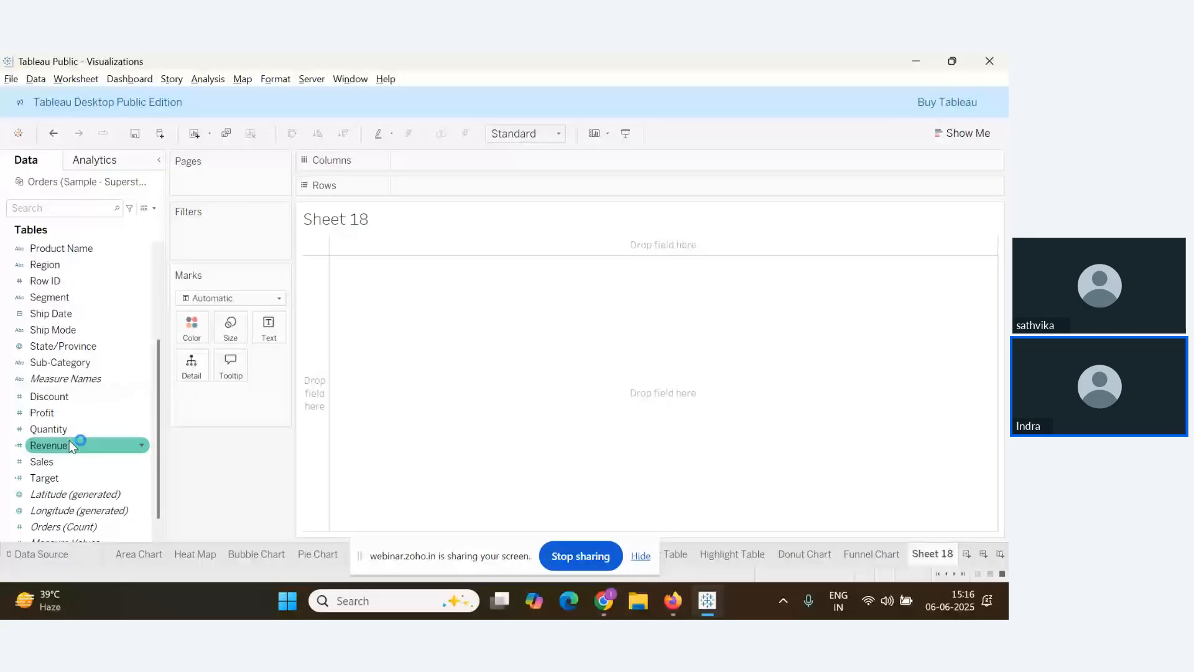
drag(73, 444, 449, 160)
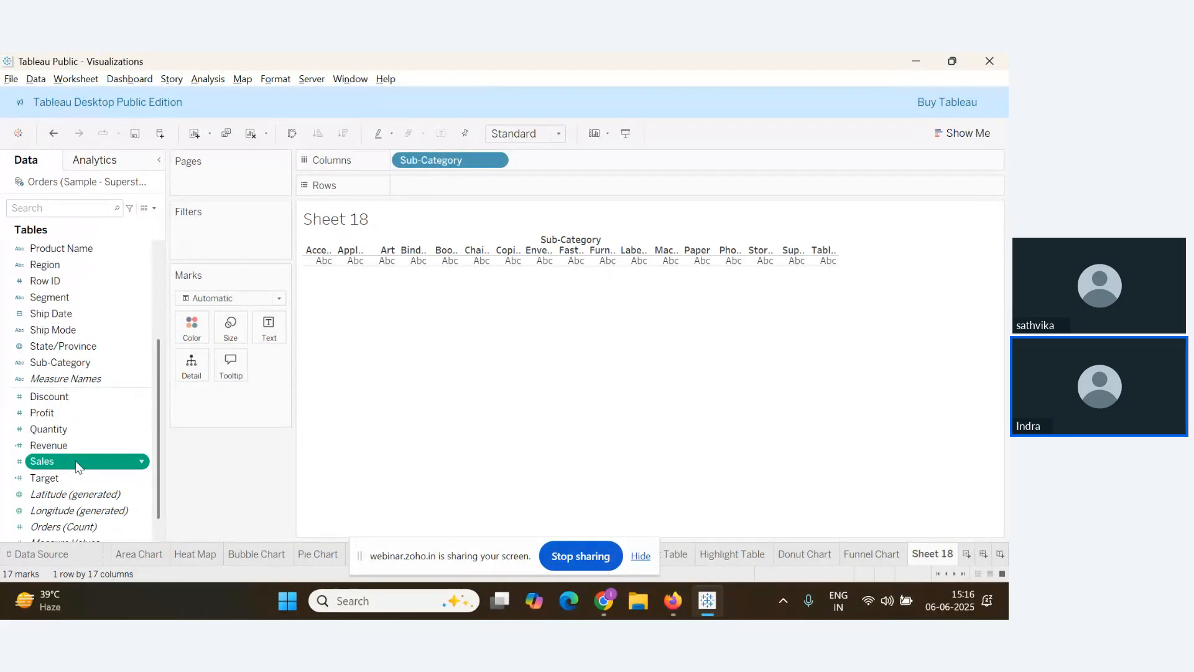
drag(42, 461, 436, 182)
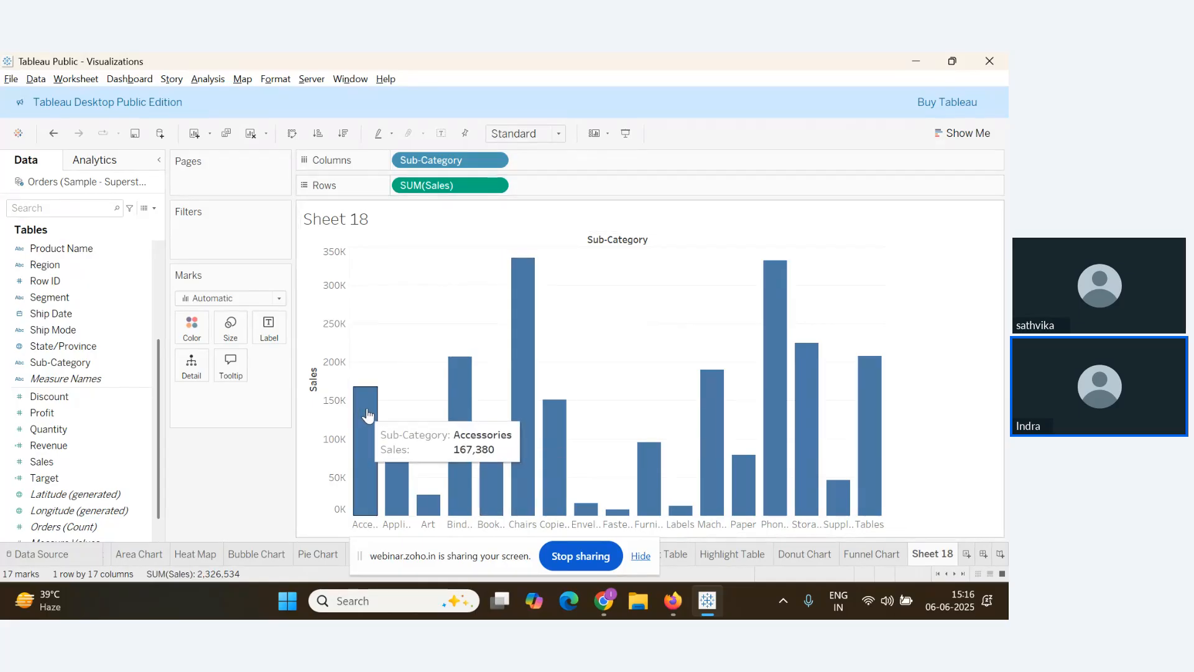
key(alt+Tab)
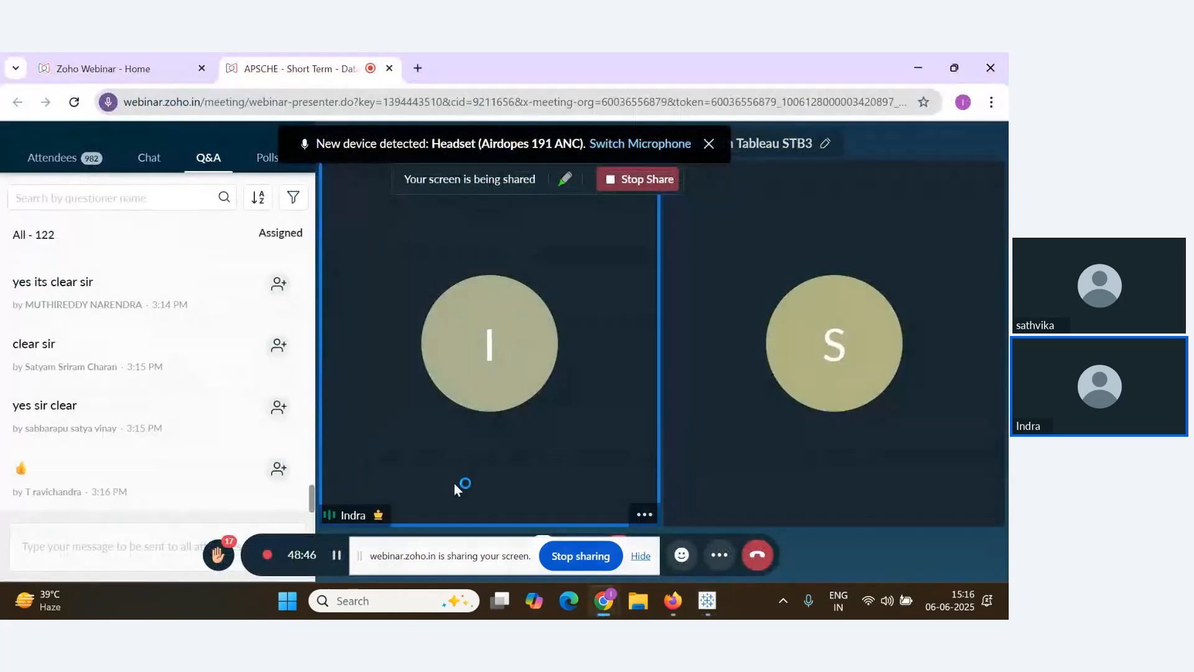
key(alt+Tab)
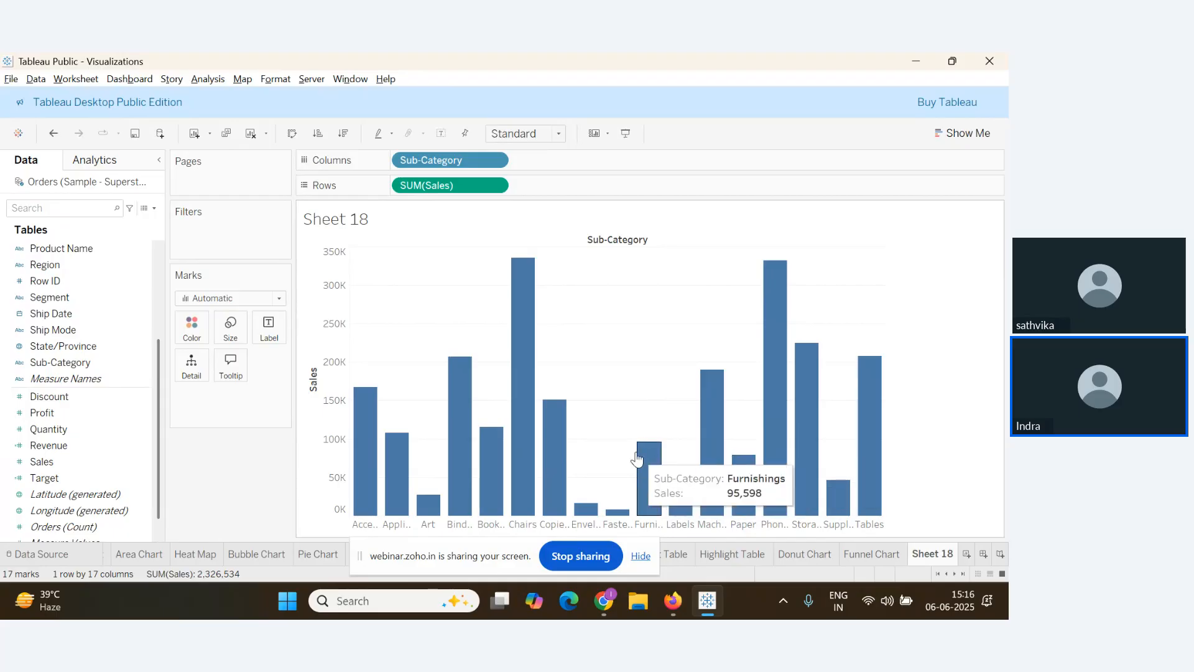
mouse_move(747, 493)
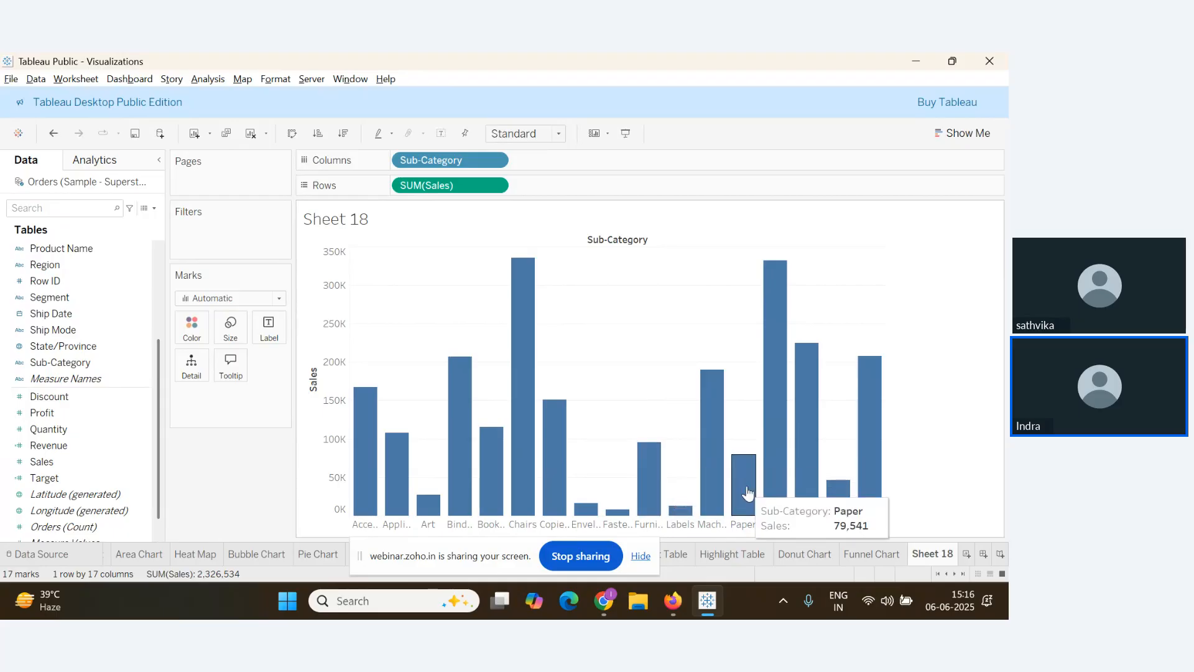
Sort the Sheet 18 bars by Sales descending, from Chairs and Phones down to Fasteners
click(347, 139)
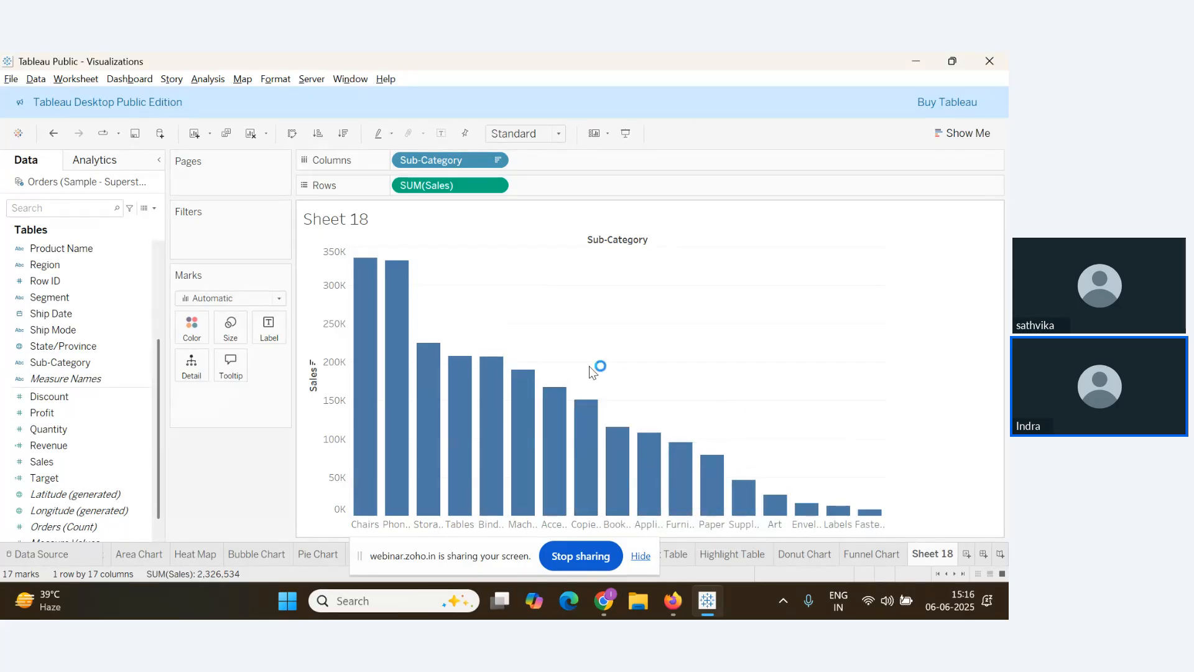
key(alt+Tab)
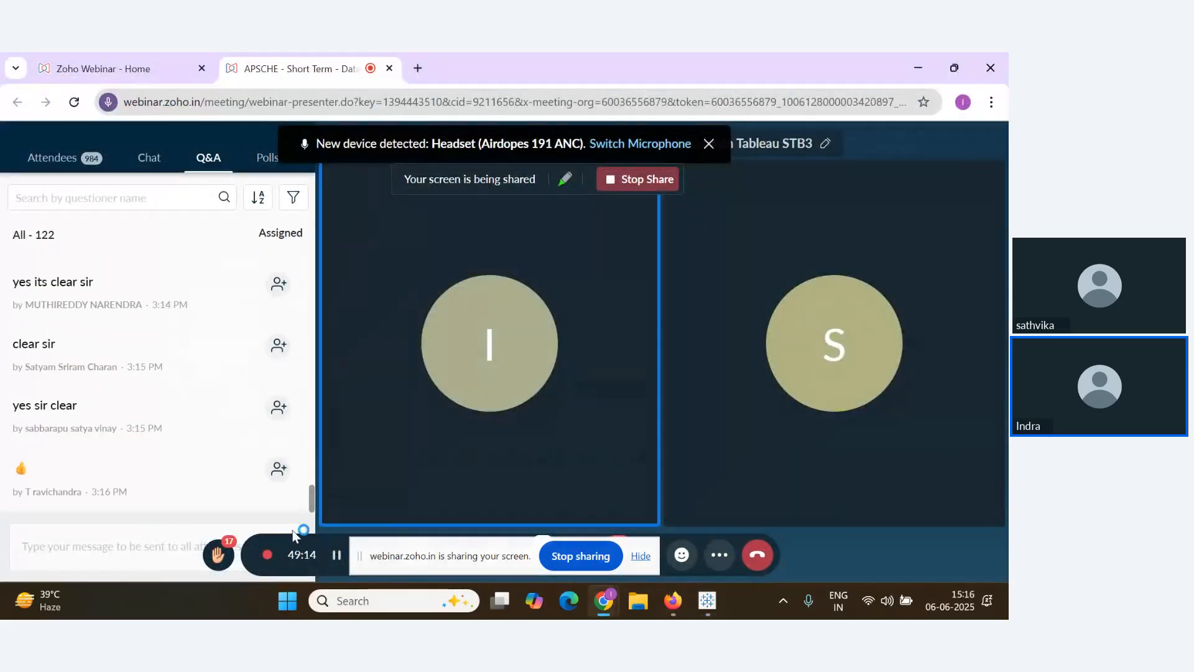
key(alt+Tab)
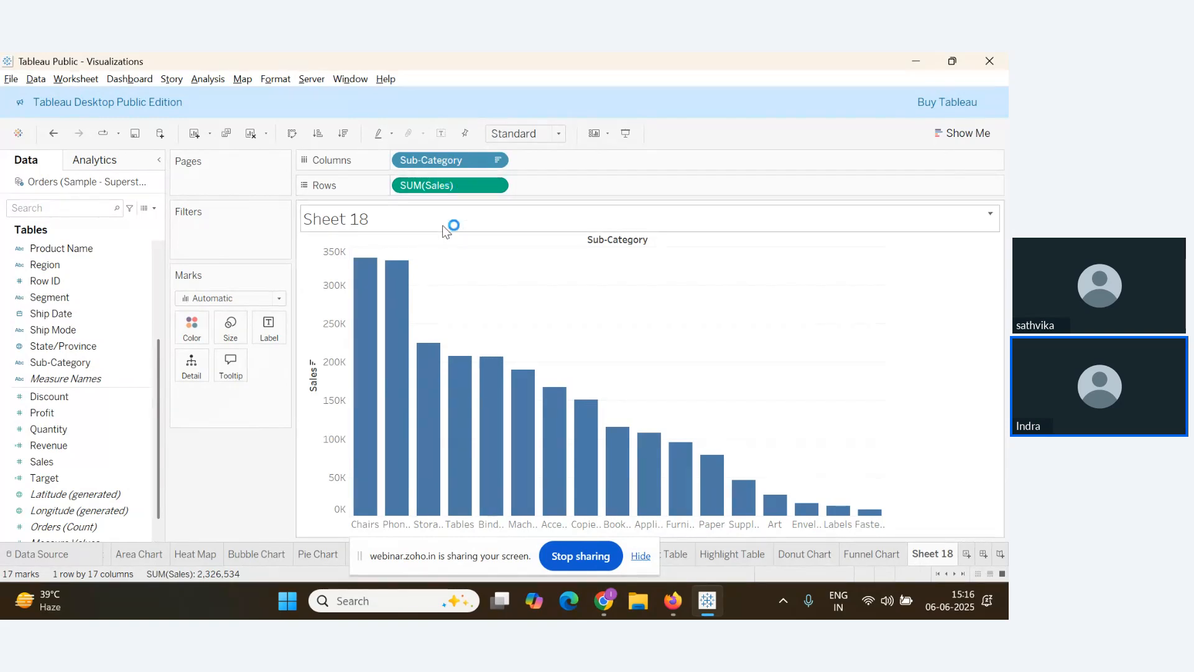
Duplicate the SUM(Sales) pill on Rows to stack two identical sorted Sales bar charts
drag(444, 185, 541, 187)
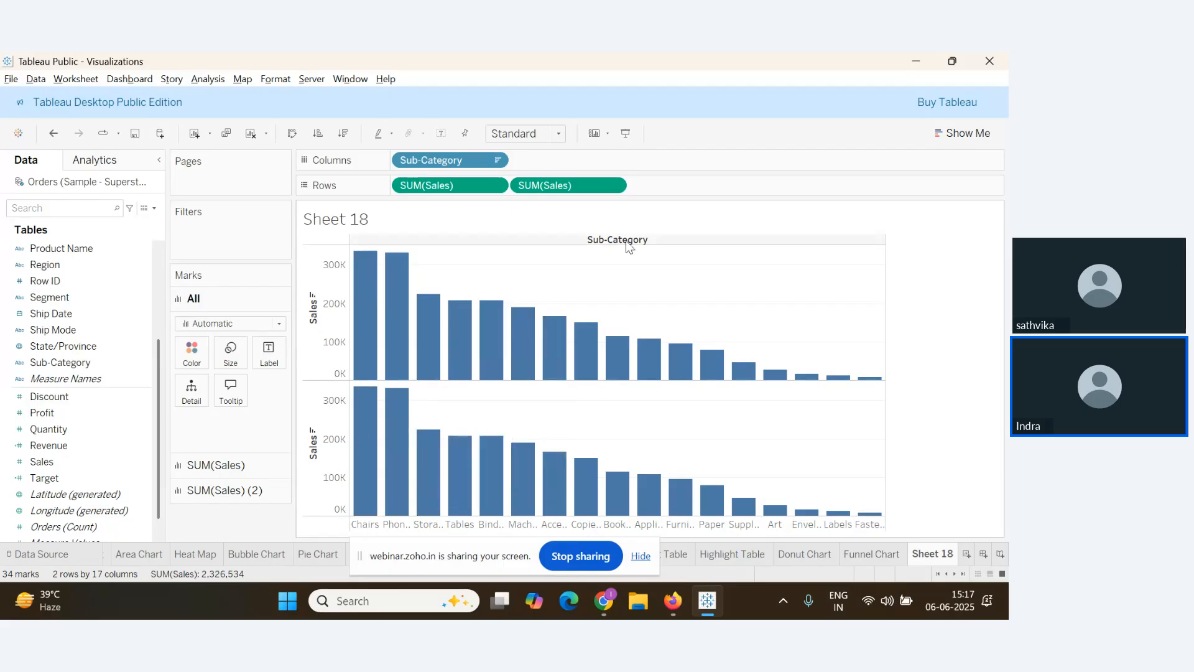
click(604, 600)
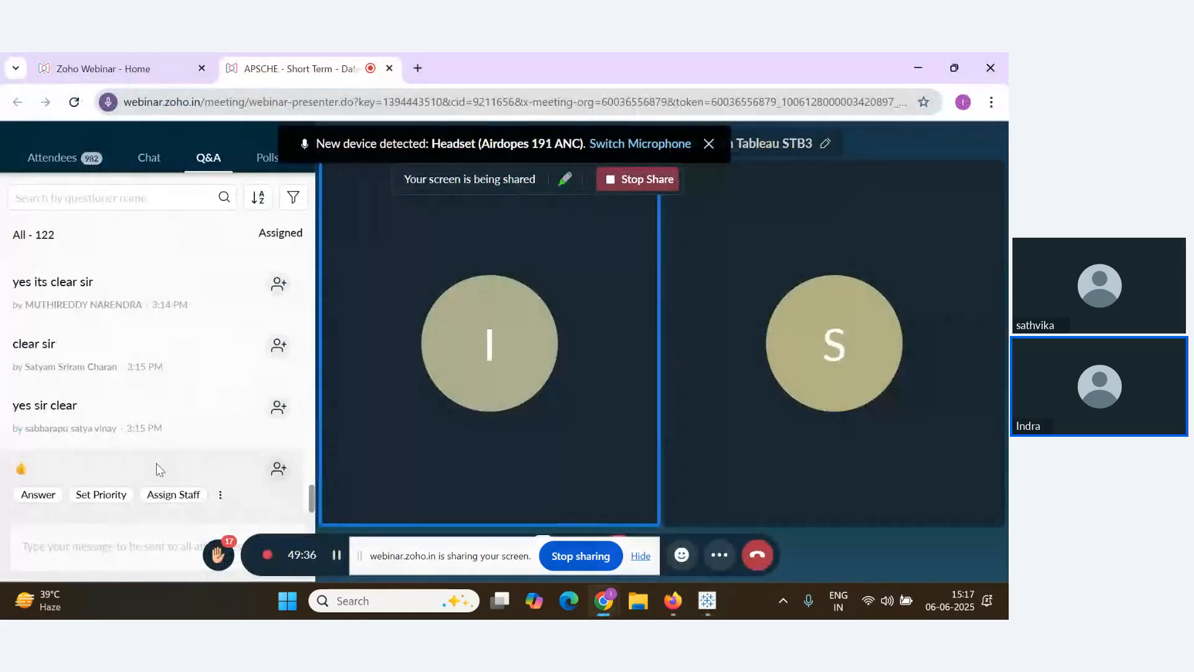
scroll(157, 464, up, 2)
scroll(157, 467, down, 2)
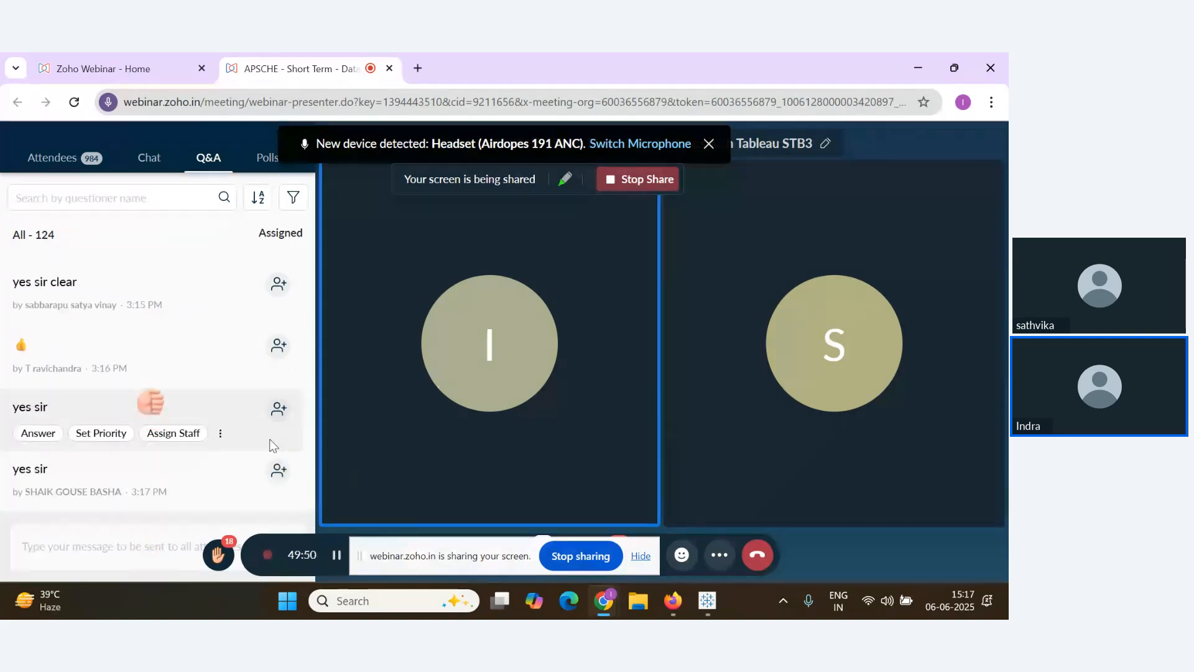
click(706, 601)
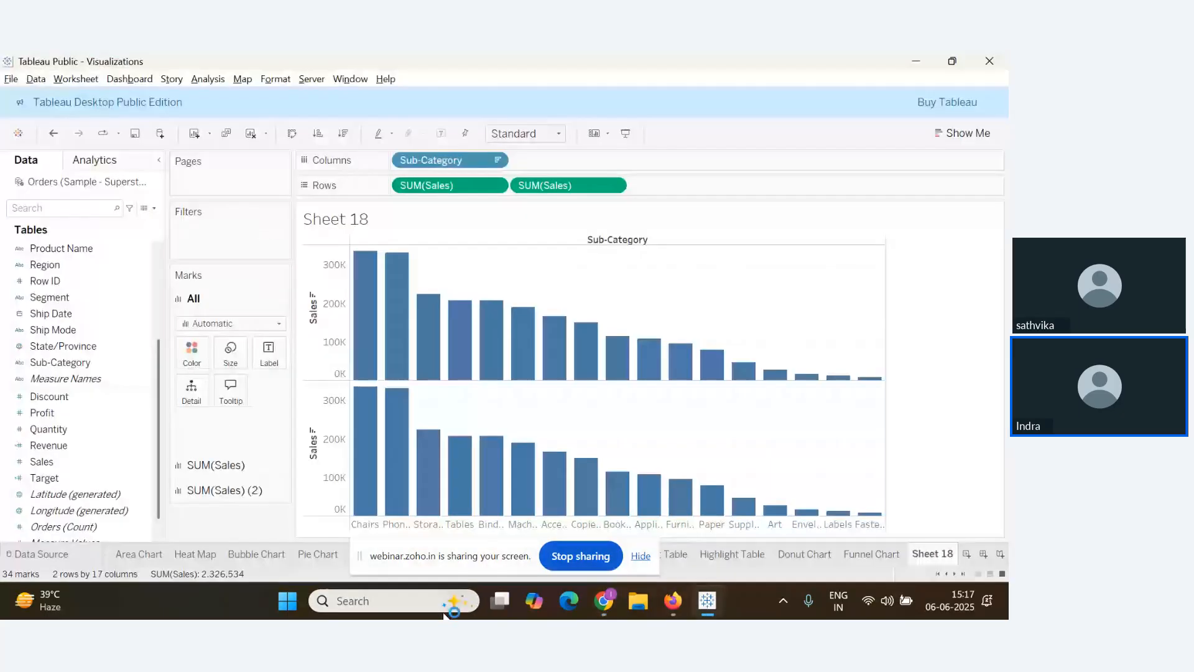
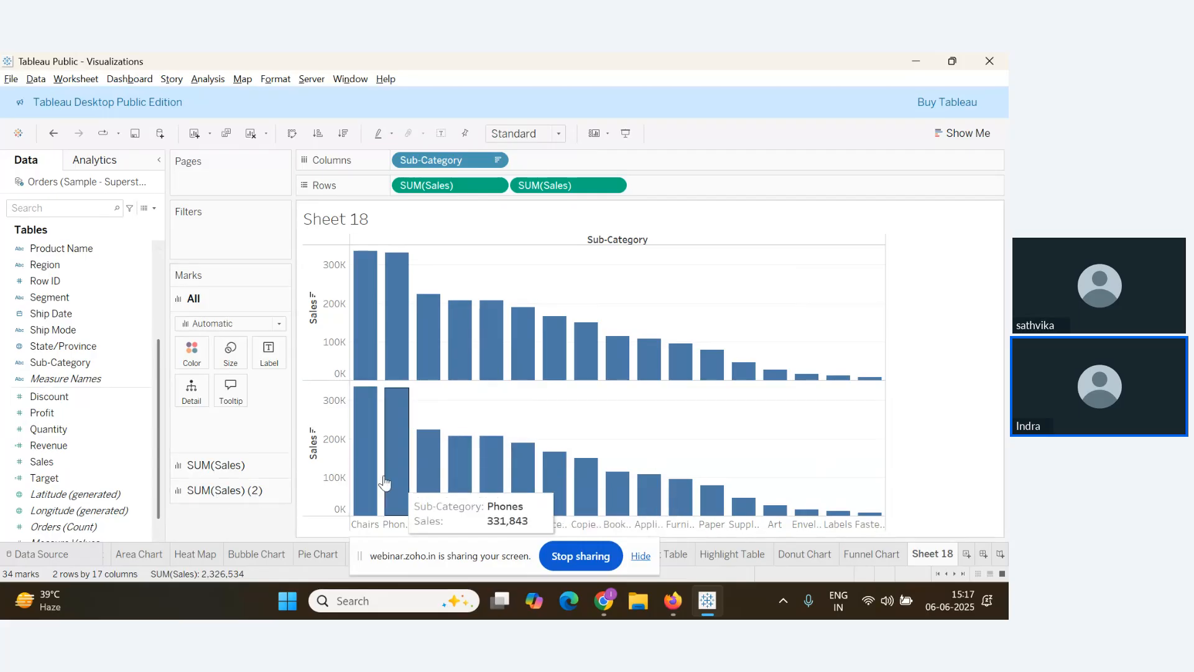
Bring the Zoho Webinar Q&A page to the front, leaving Tableau's Sheet 18
key(alt+Tab)
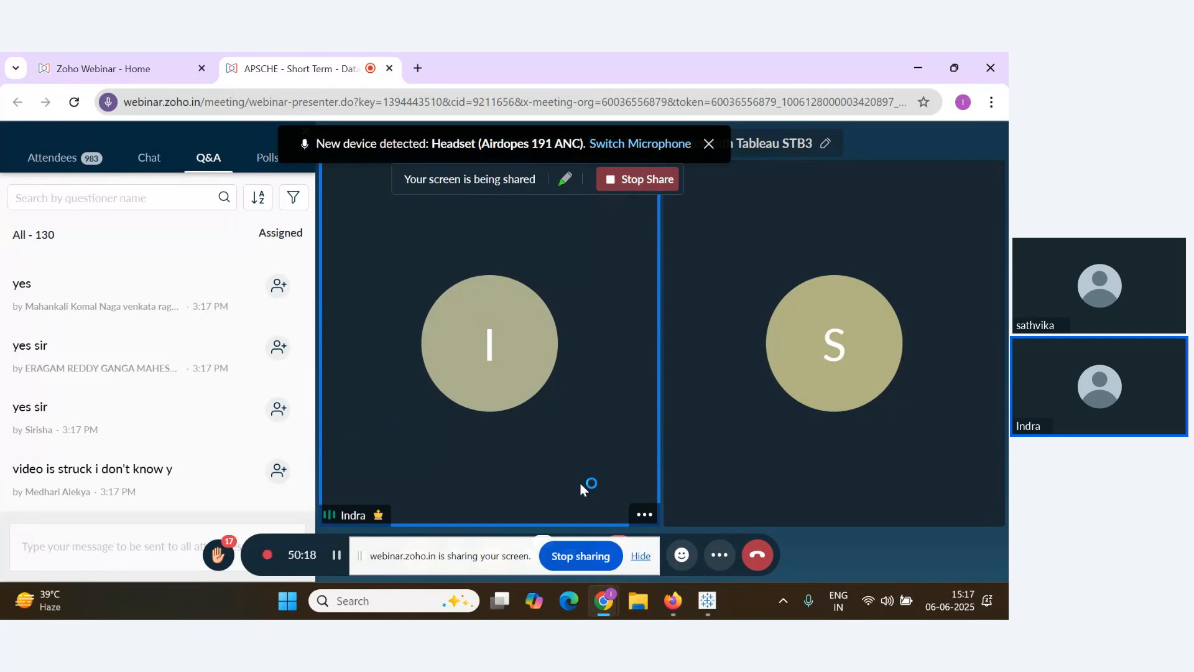
Hide the screen-sharing notice and return to the Sheet 18 pair of Sales bar charts
mouse_move(192, 455)
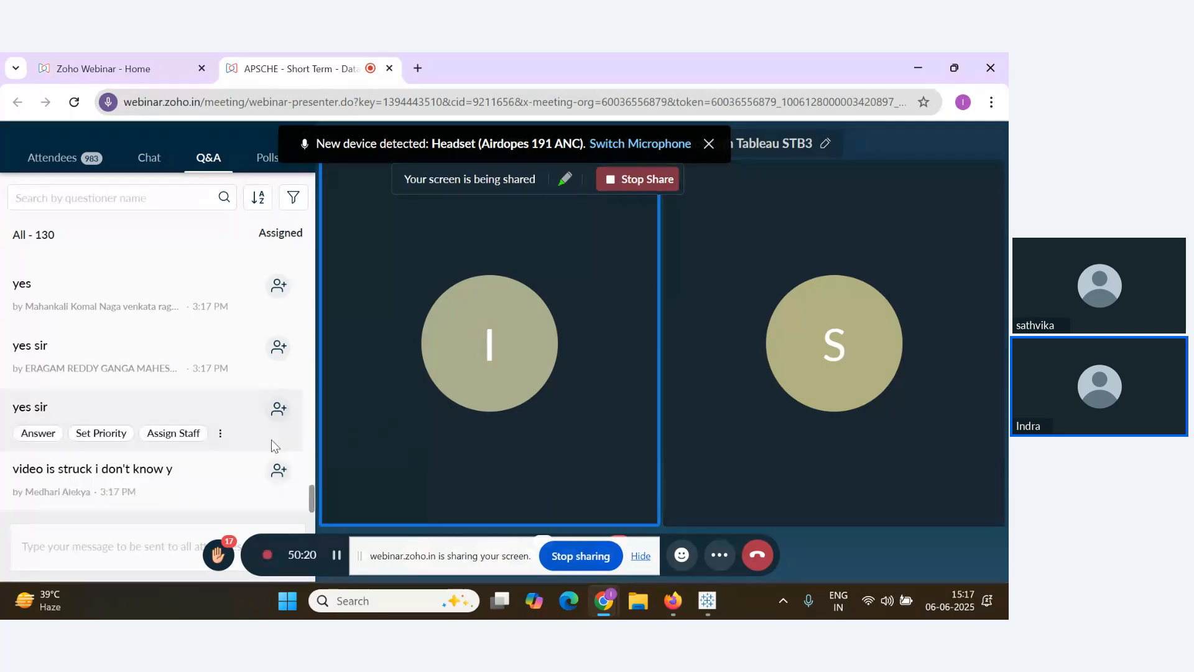
click(641, 555)
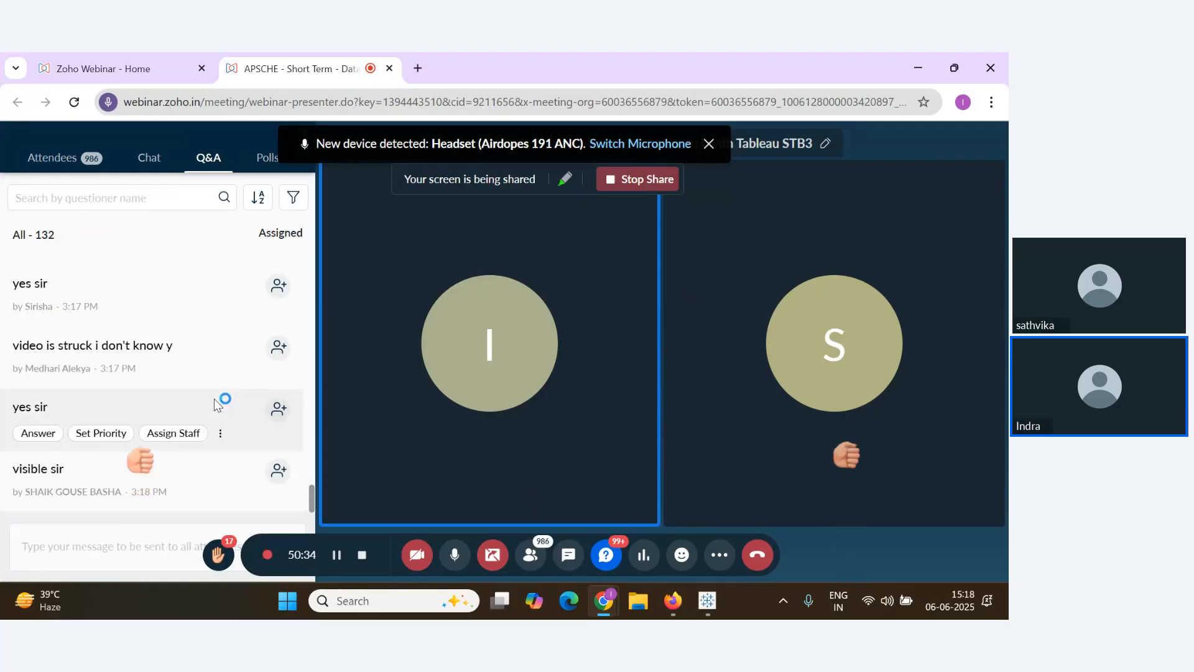
key(alt+Tab)
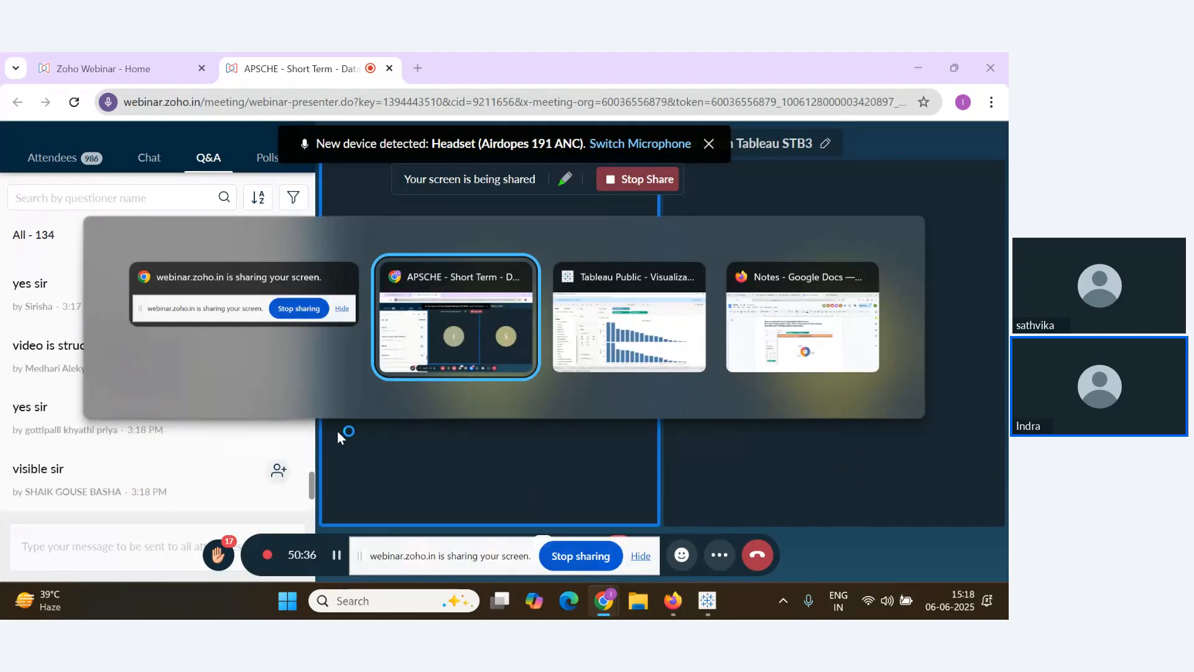
key(Tab)
mouse_move(433, 301)
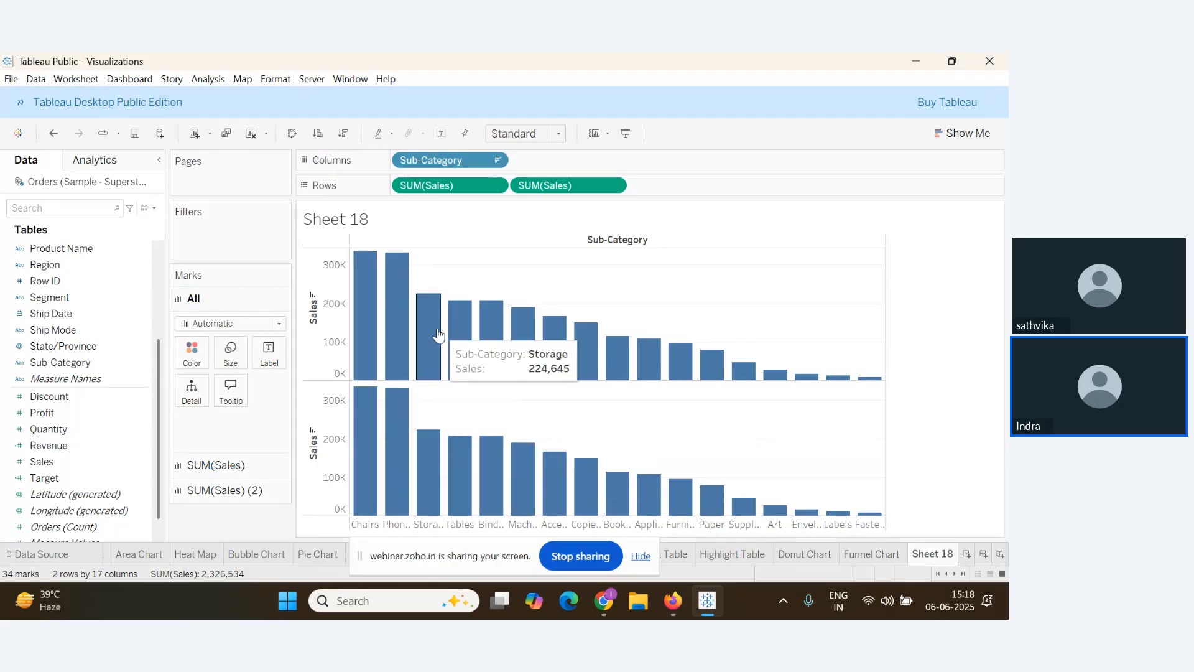
Keep the upper SUM(Sales) bars blue and color the lower chart's bars orange
click(221, 490)
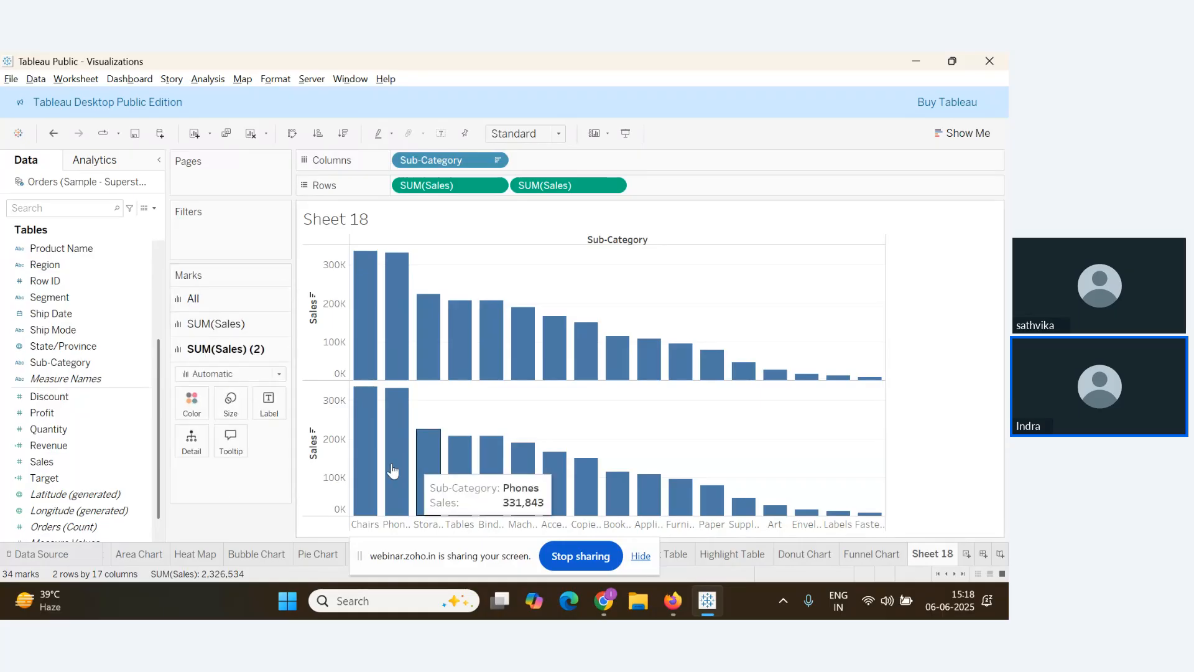
click(231, 328)
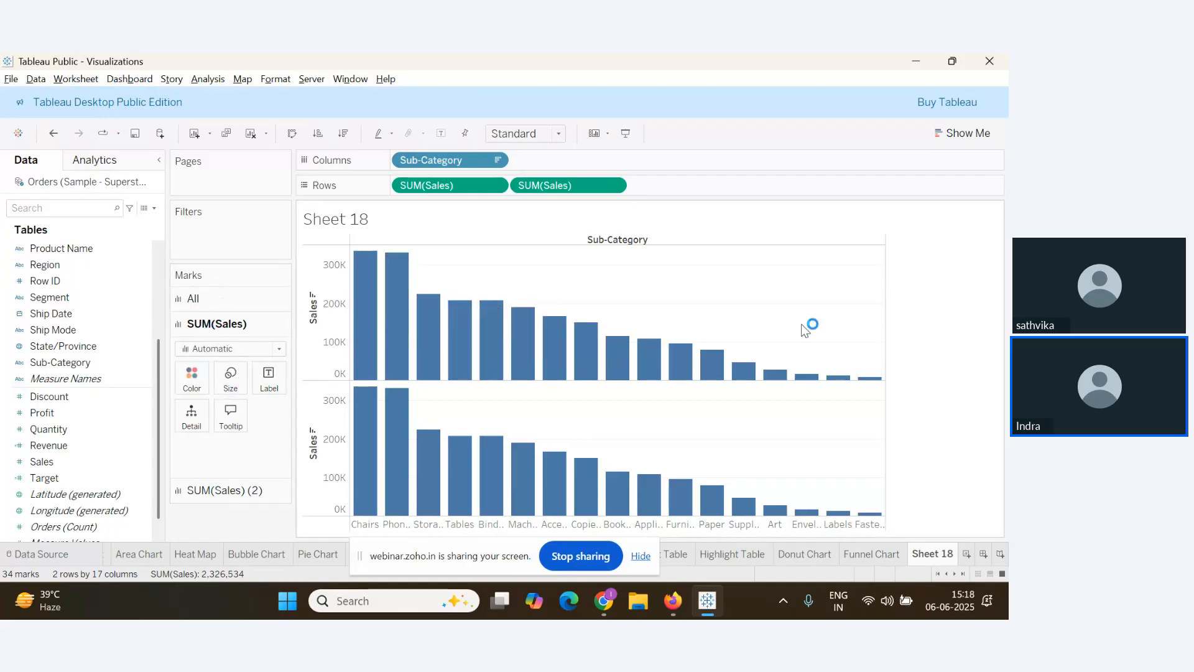
click(192, 378)
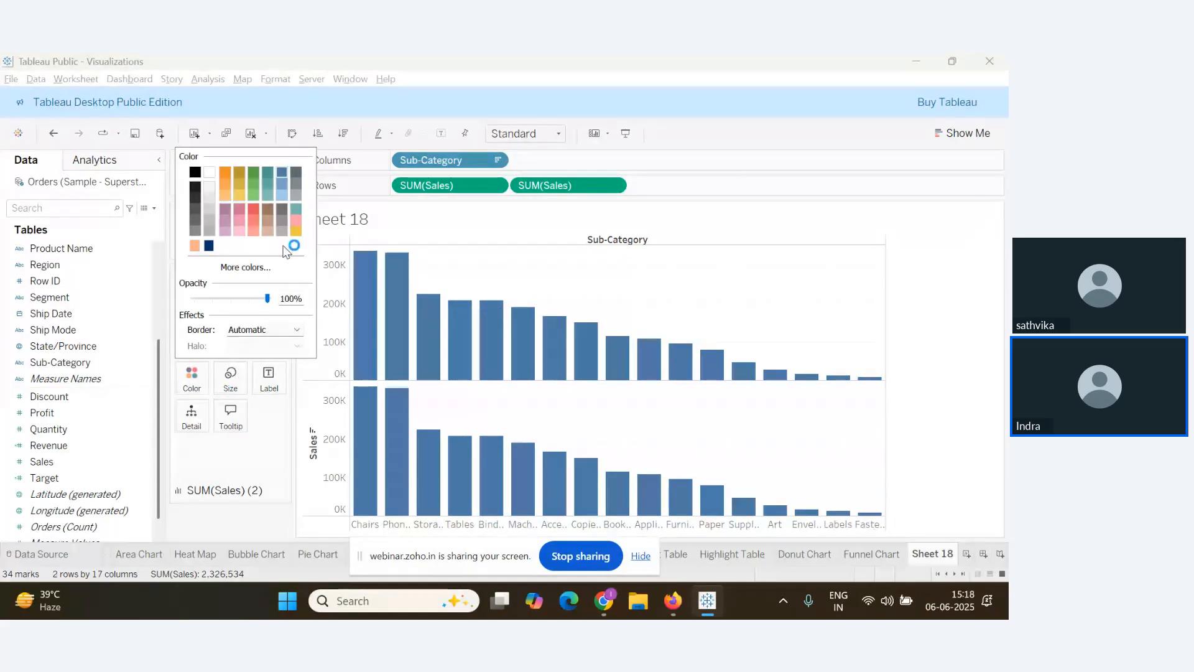
click(297, 172)
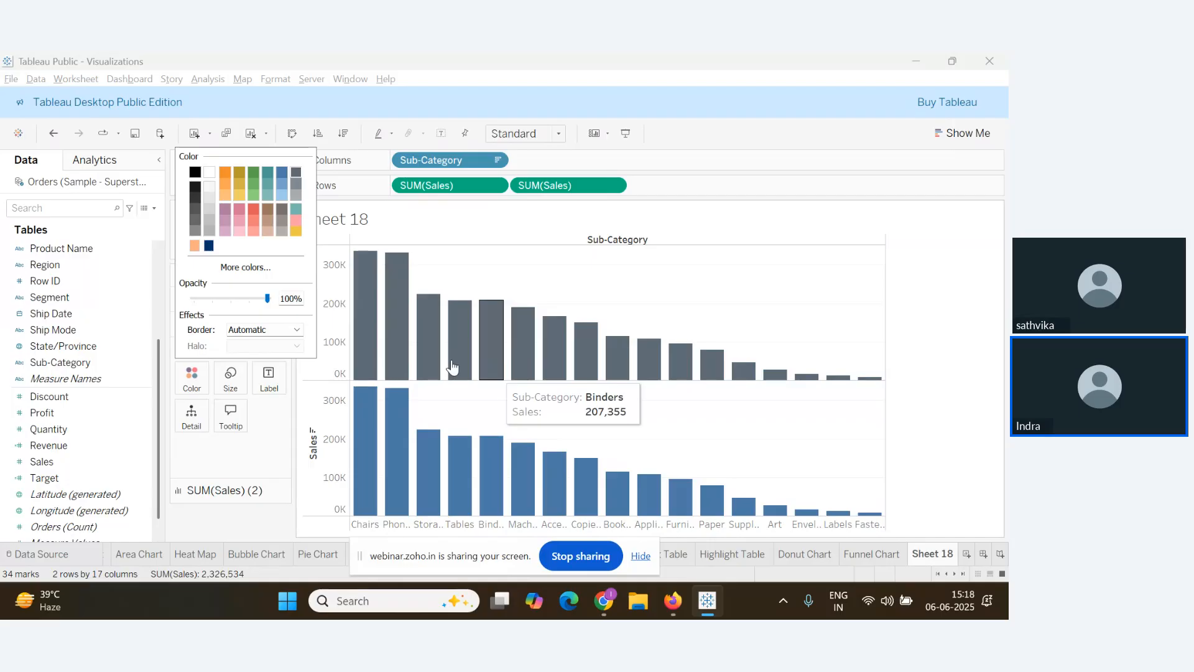
click(283, 178)
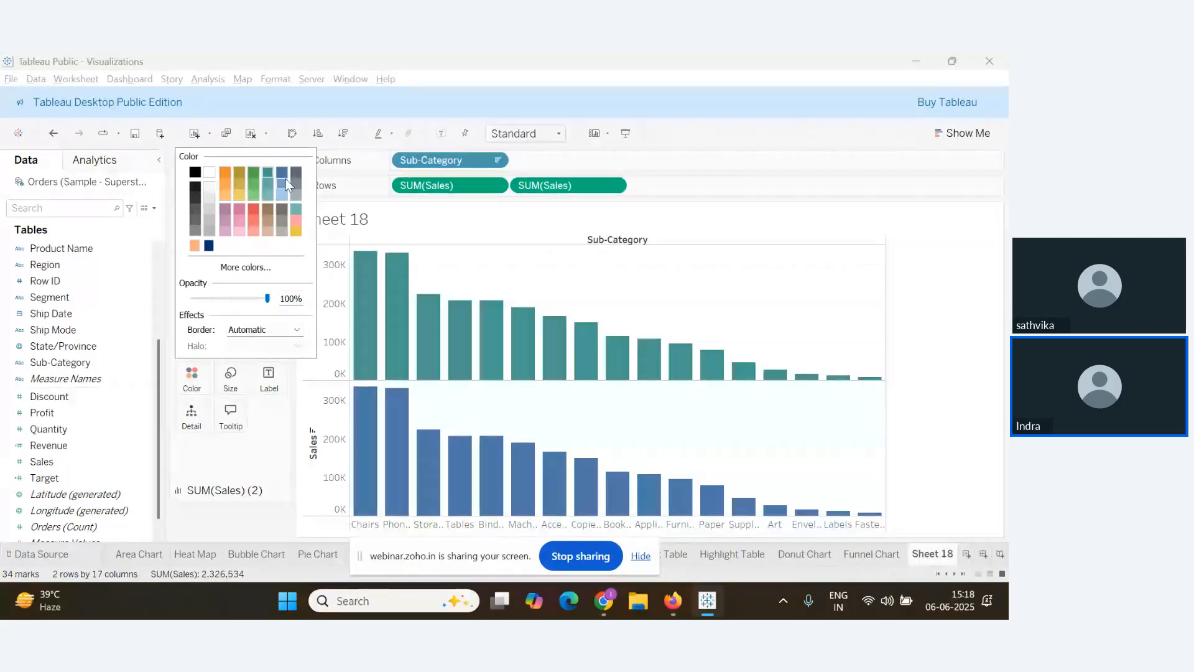
click(250, 504)
click(251, 491)
click(191, 401)
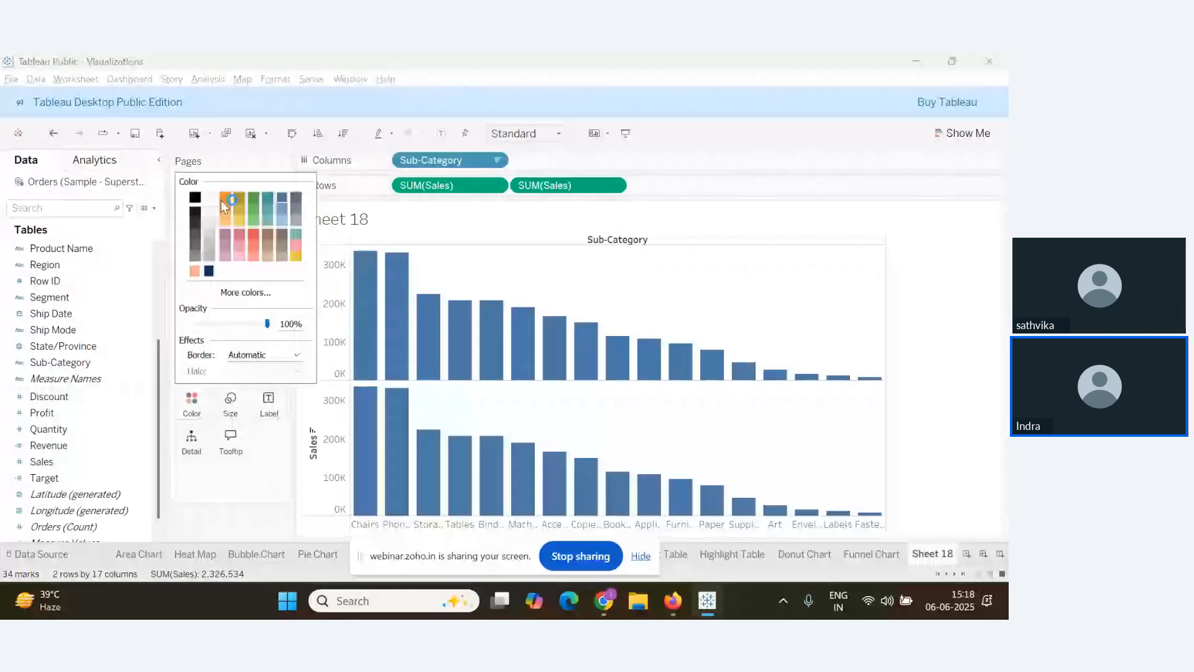
click(224, 199)
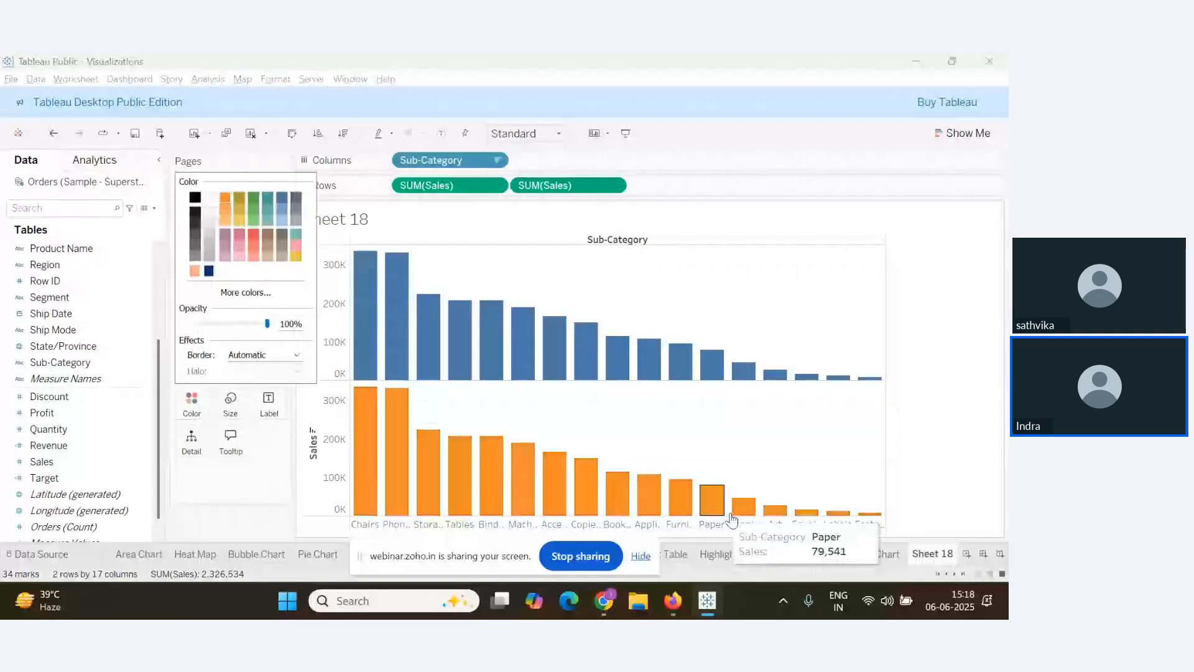
Change the lower orange chart's mark type to Line, then go to the webinar window
key(alt+Tab)
key(alt+Tab)
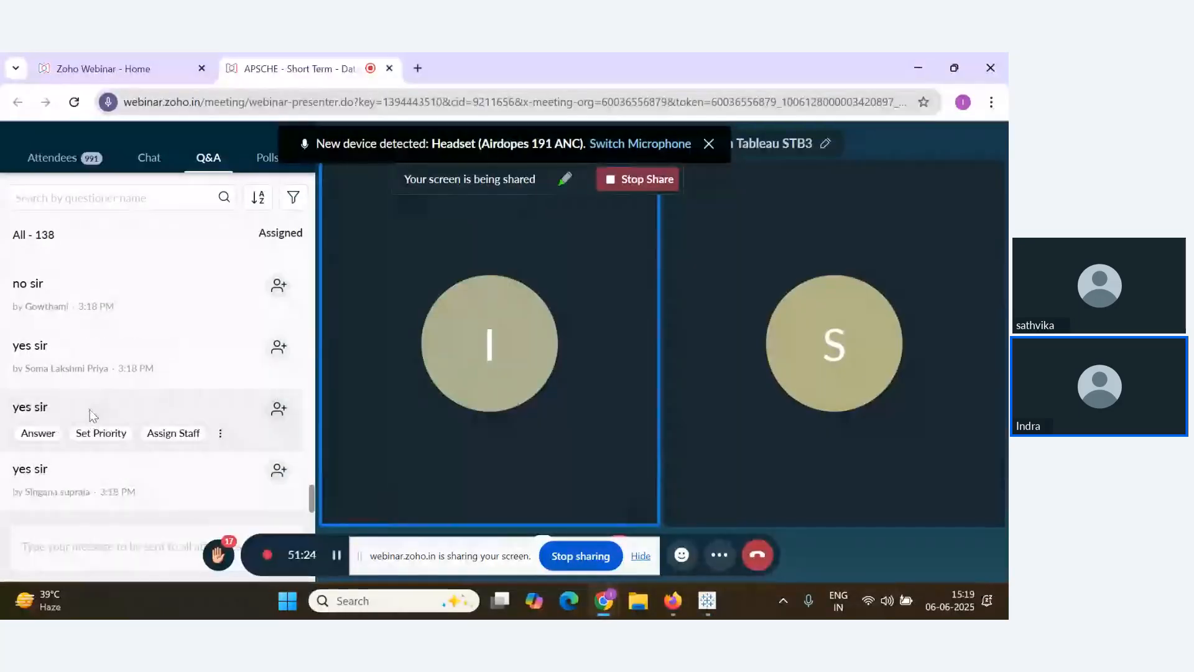
key(alt+Tab)
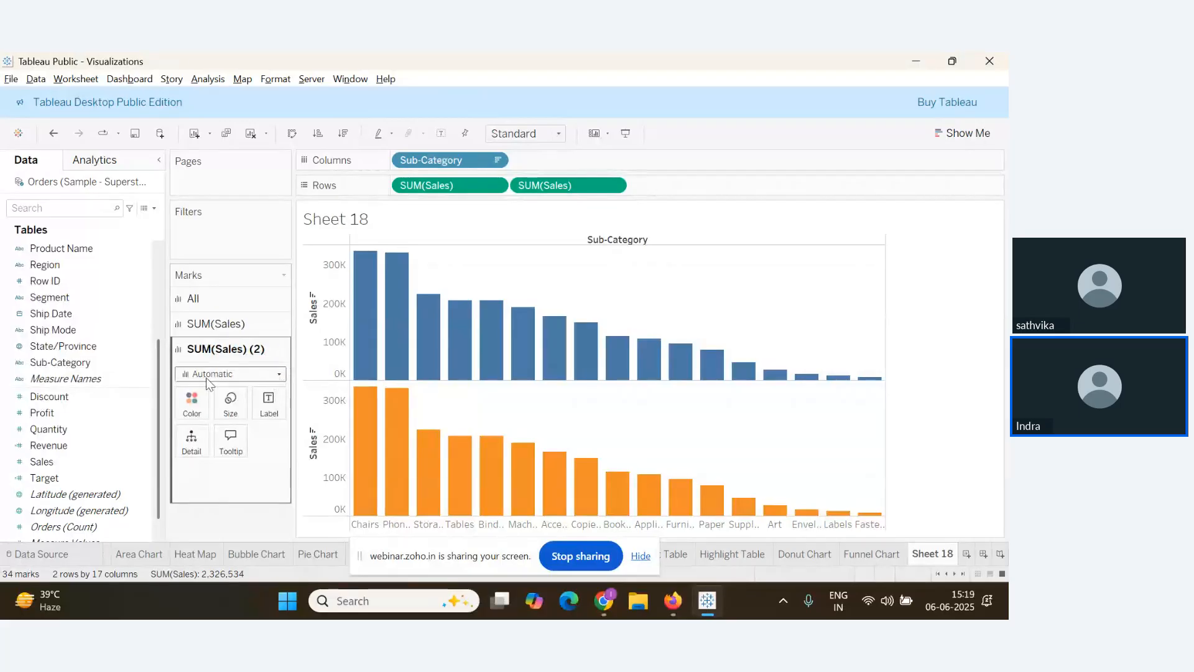
click(278, 375)
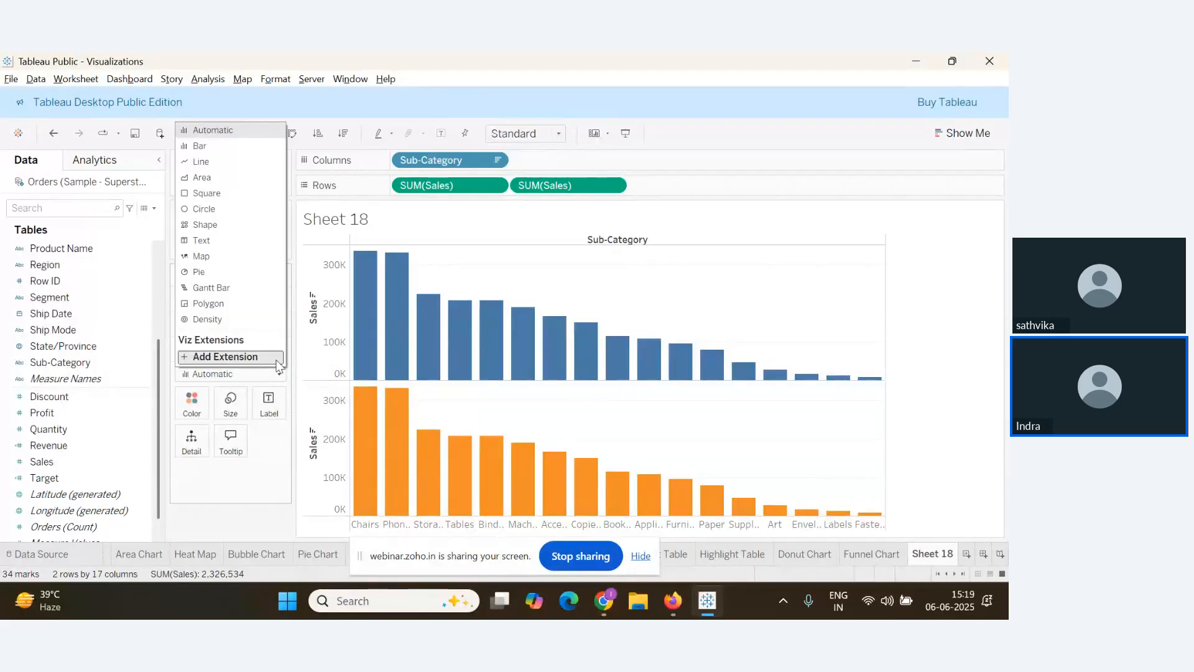
click(201, 162)
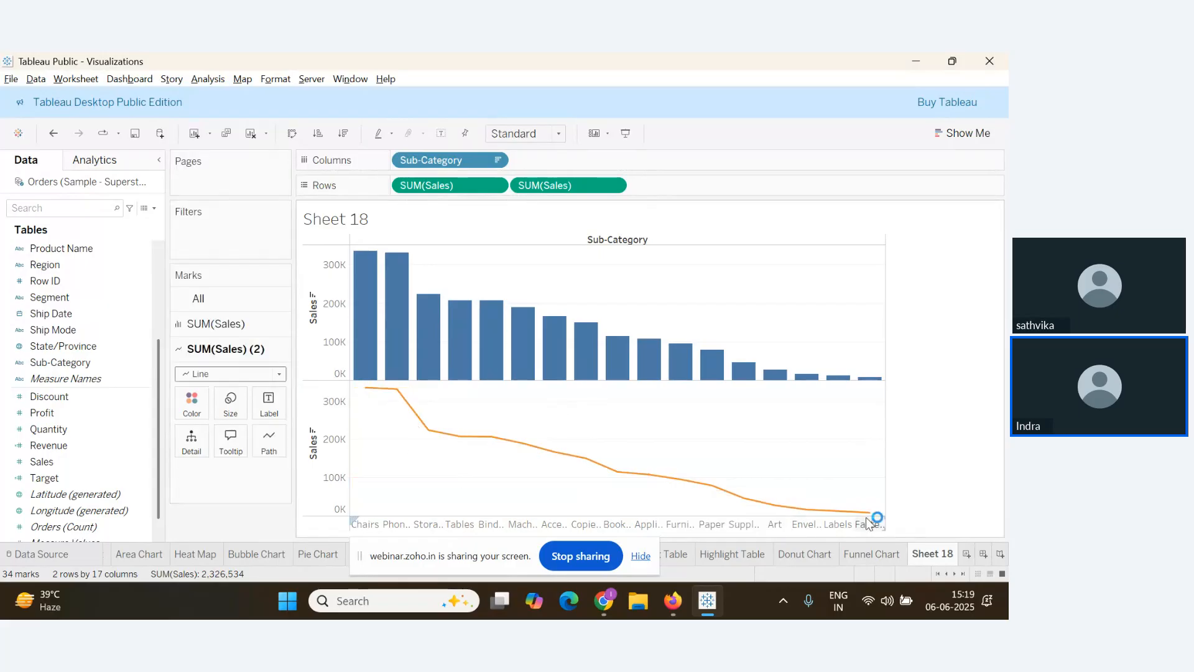
key(alt+Tab)
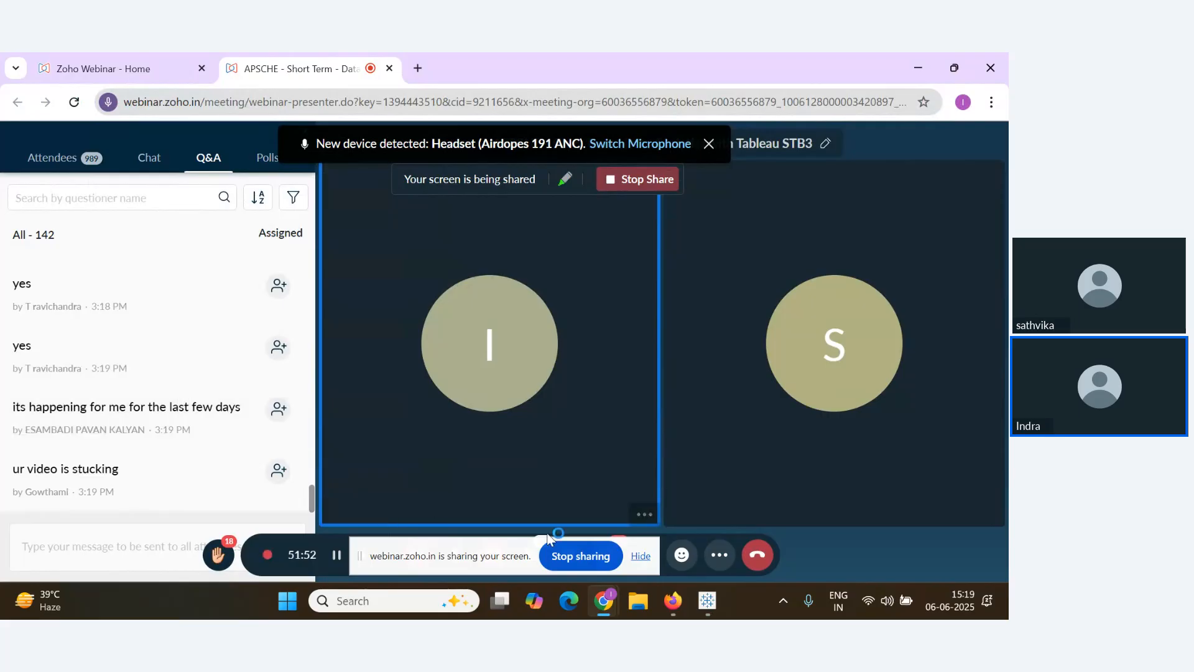
Hide the sharing notice and check Network Performance in the meeting settings
click(640, 556)
scroll(187, 429, up, 4)
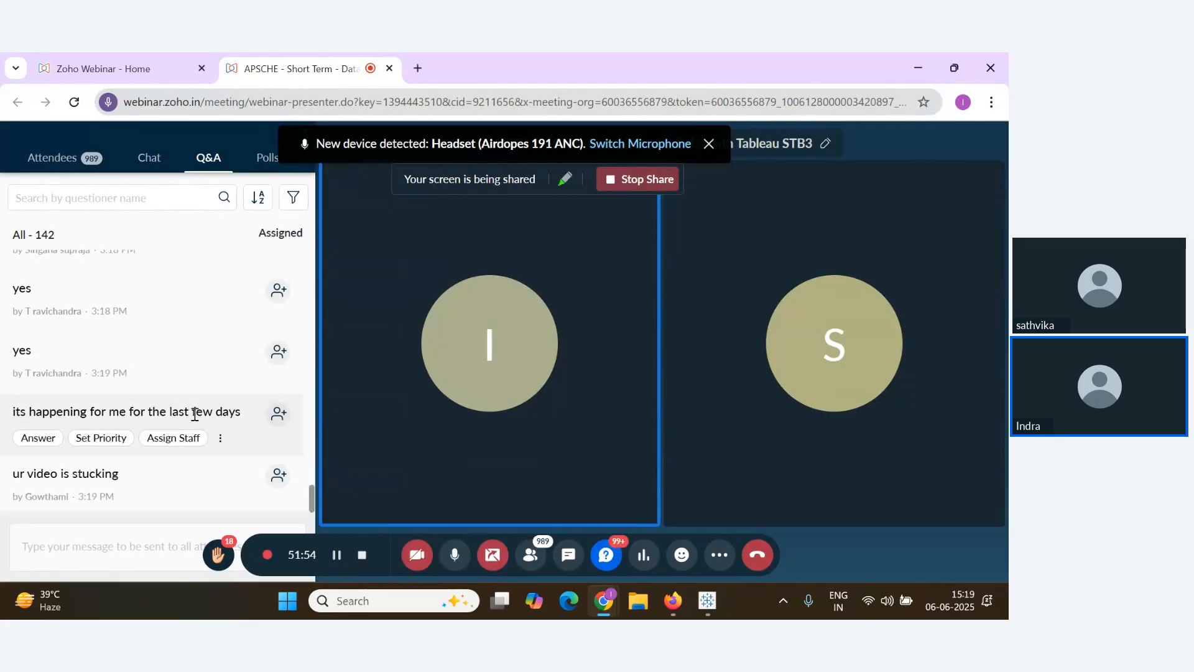
scroll(194, 420, down, 4)
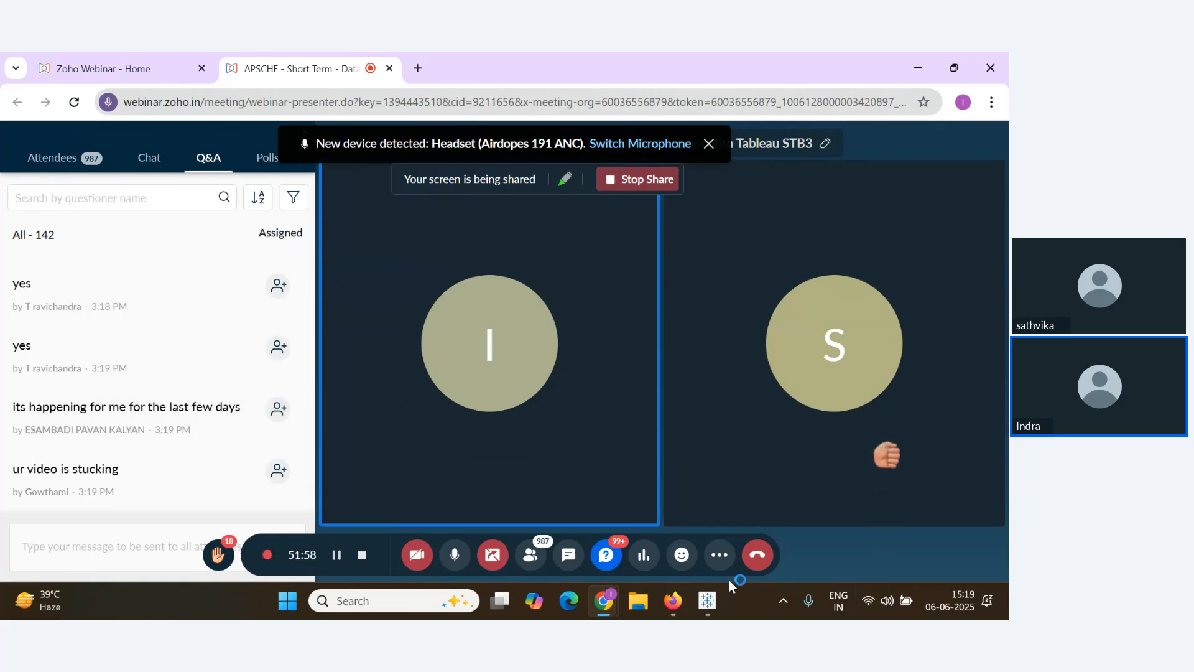
click(721, 555)
click(770, 512)
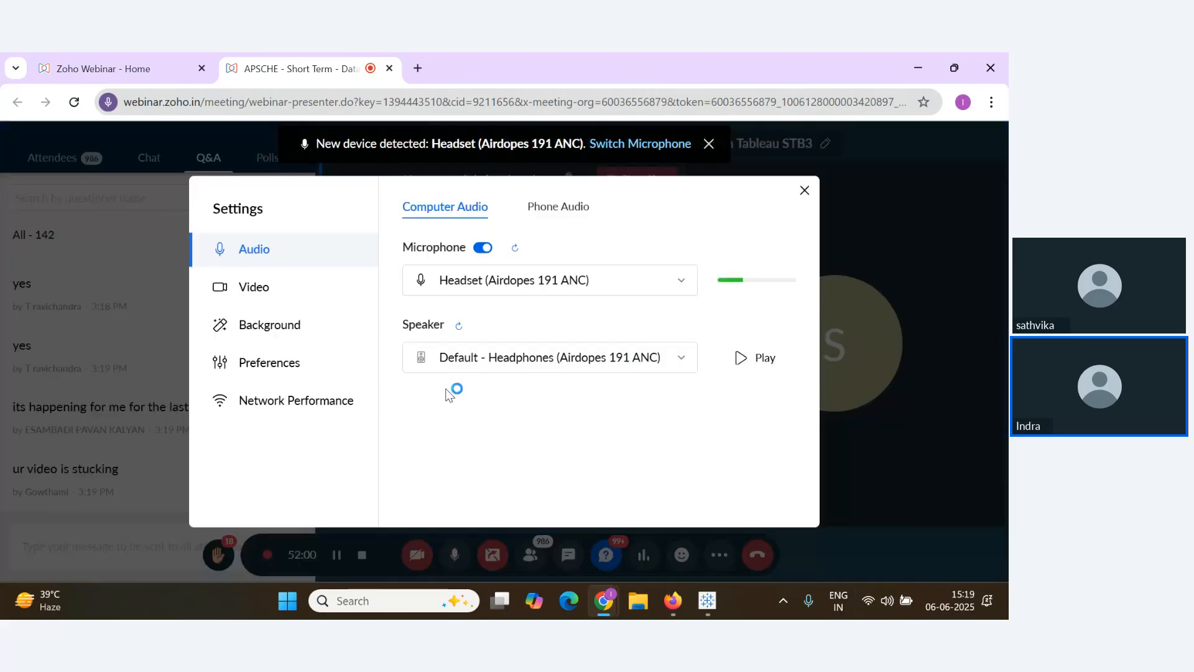
click(305, 403)
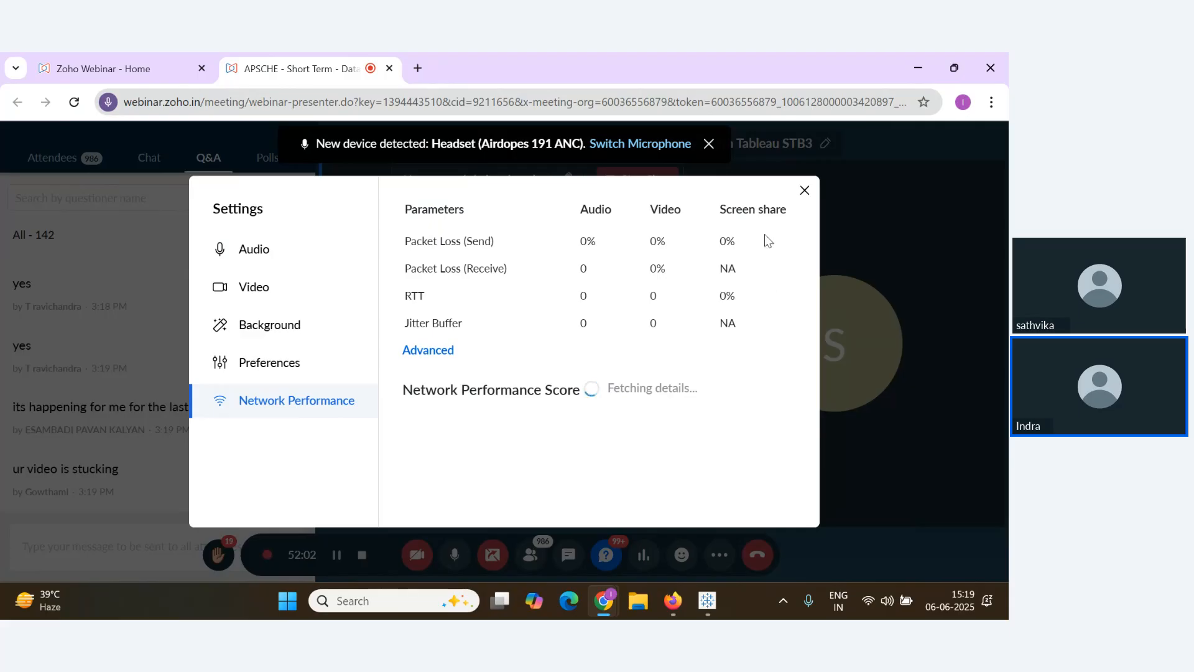
click(804, 191)
Return to Tableau's Sheet 18 with blue Sales bars and the orange Sales line
scroll(117, 460, up, 1)
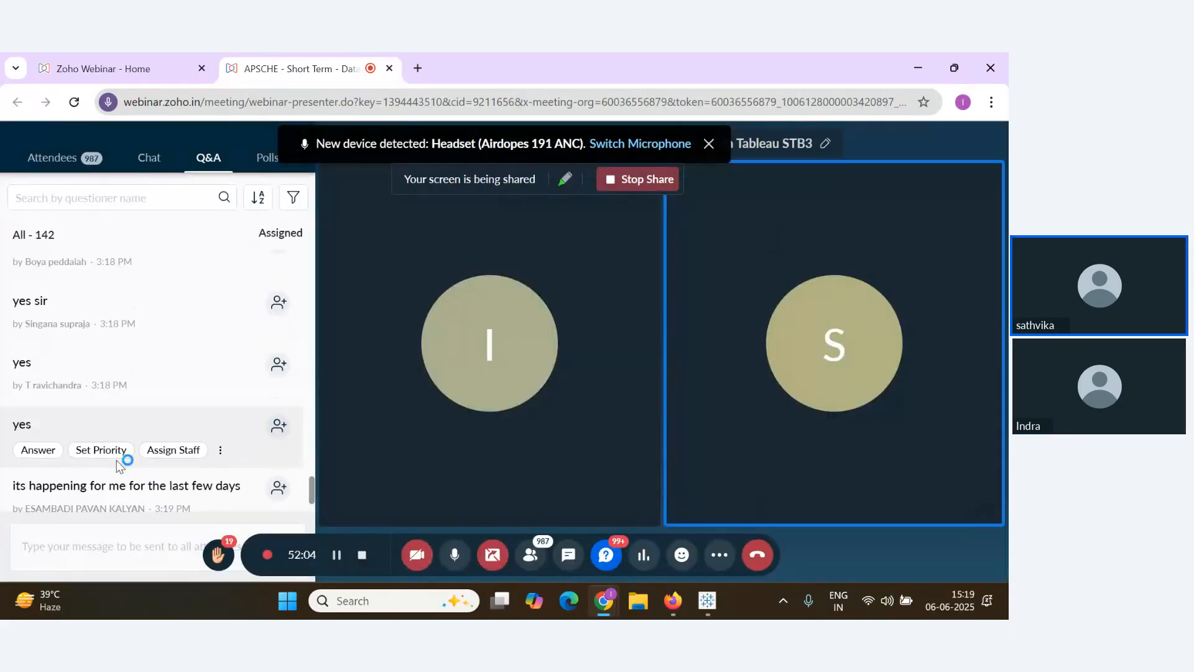
scroll(123, 466, down, 1)
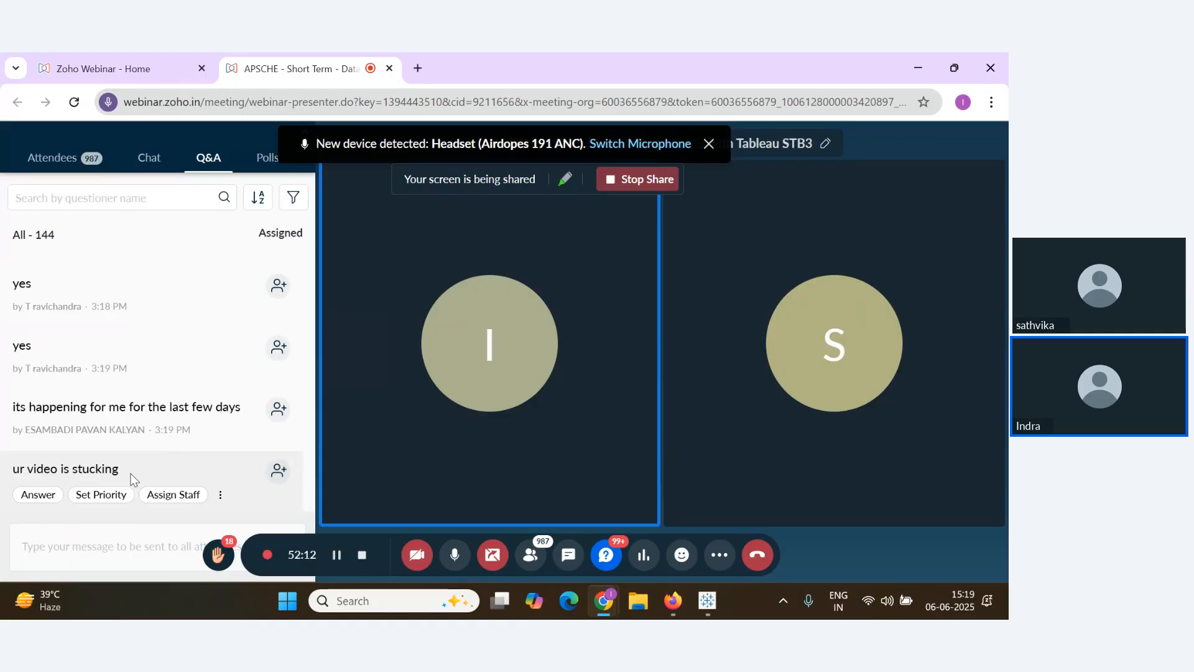
scroll(195, 491, down, 2)
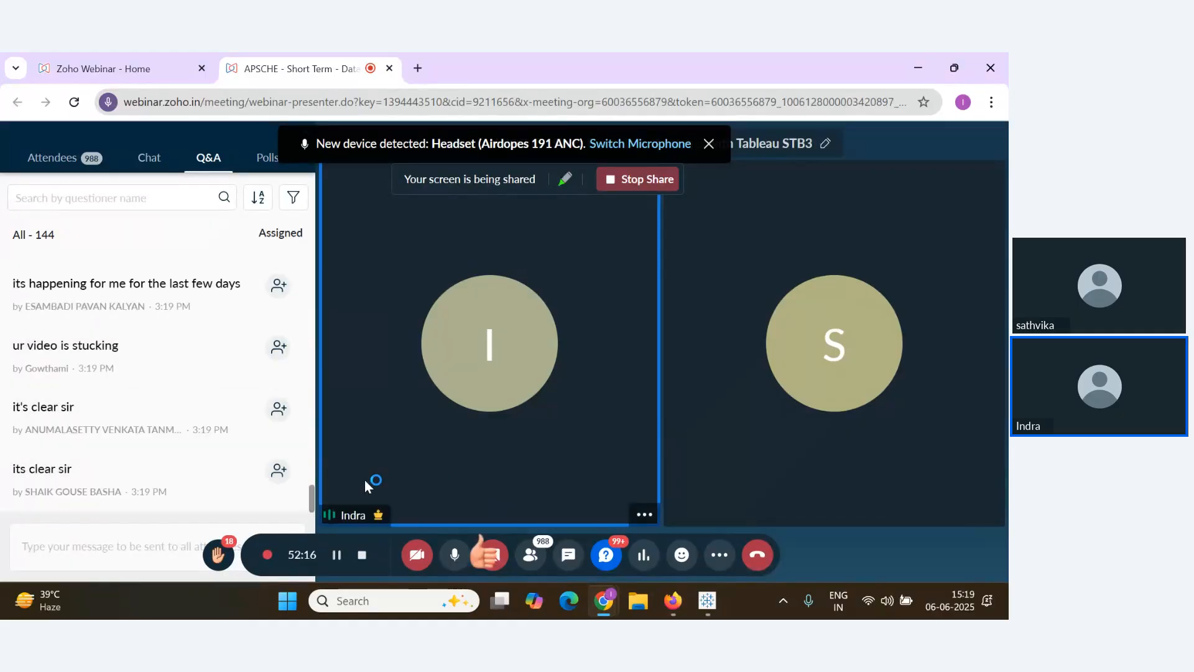
scroll(192, 454, up, 1)
scroll(193, 457, up, 1)
scroll(193, 459, down, 2)
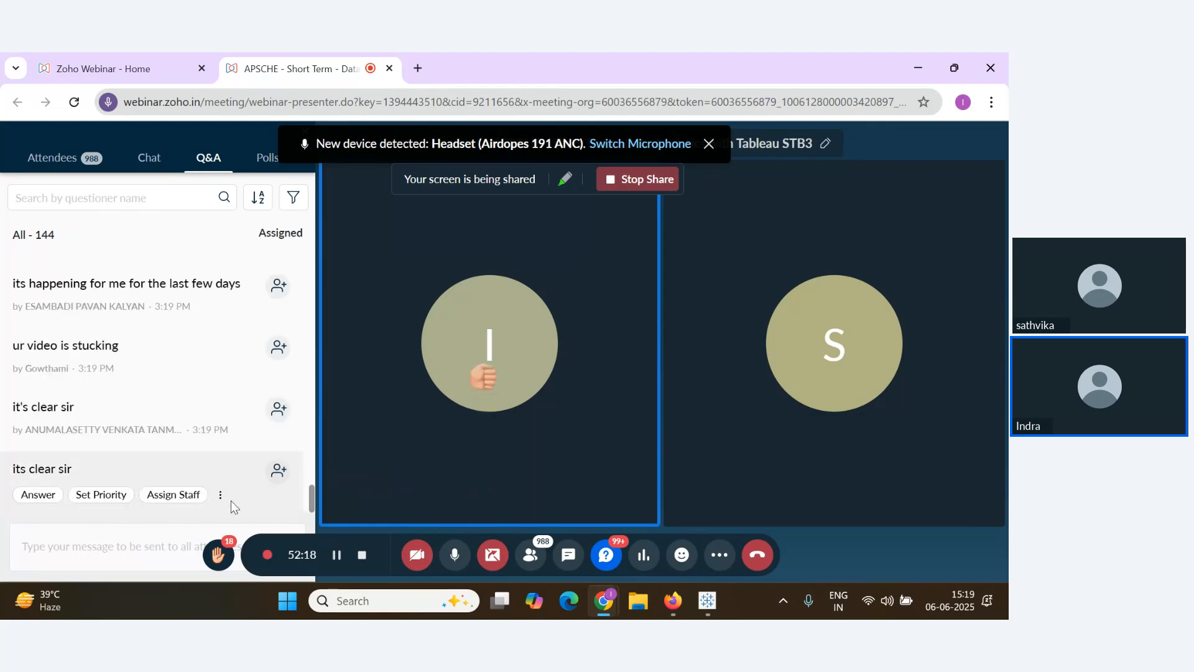
key(alt+Tab)
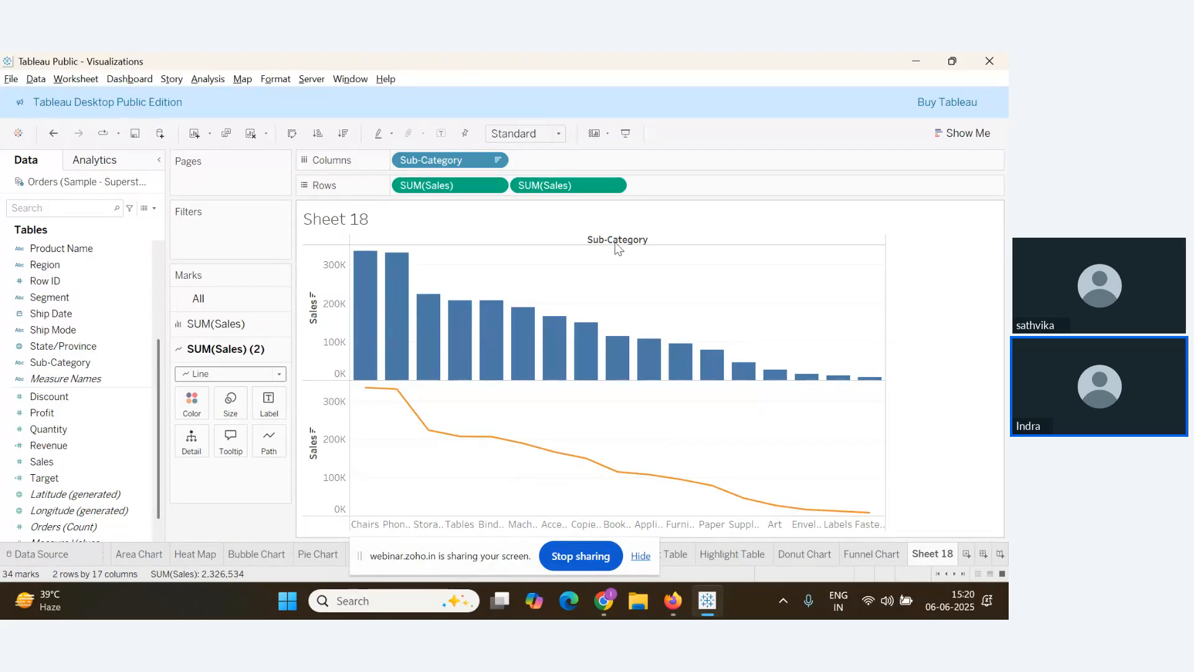
Put the second SUM(Sales) on a dual axis, overlaying the line on the bars
click(614, 186)
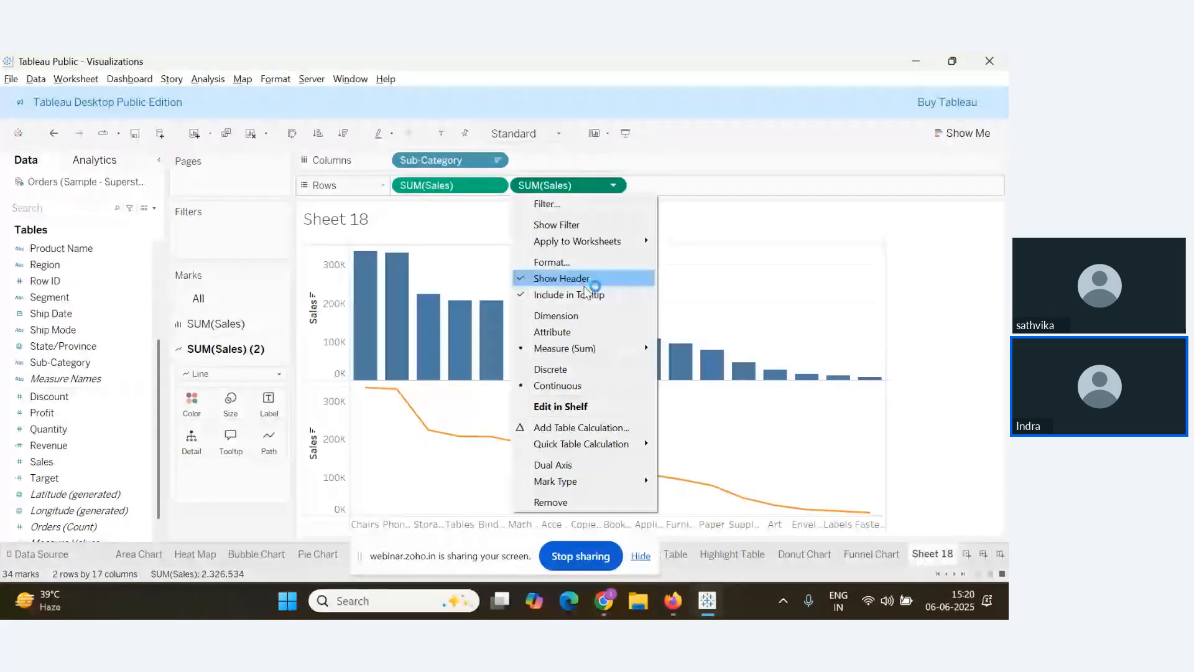
click(559, 467)
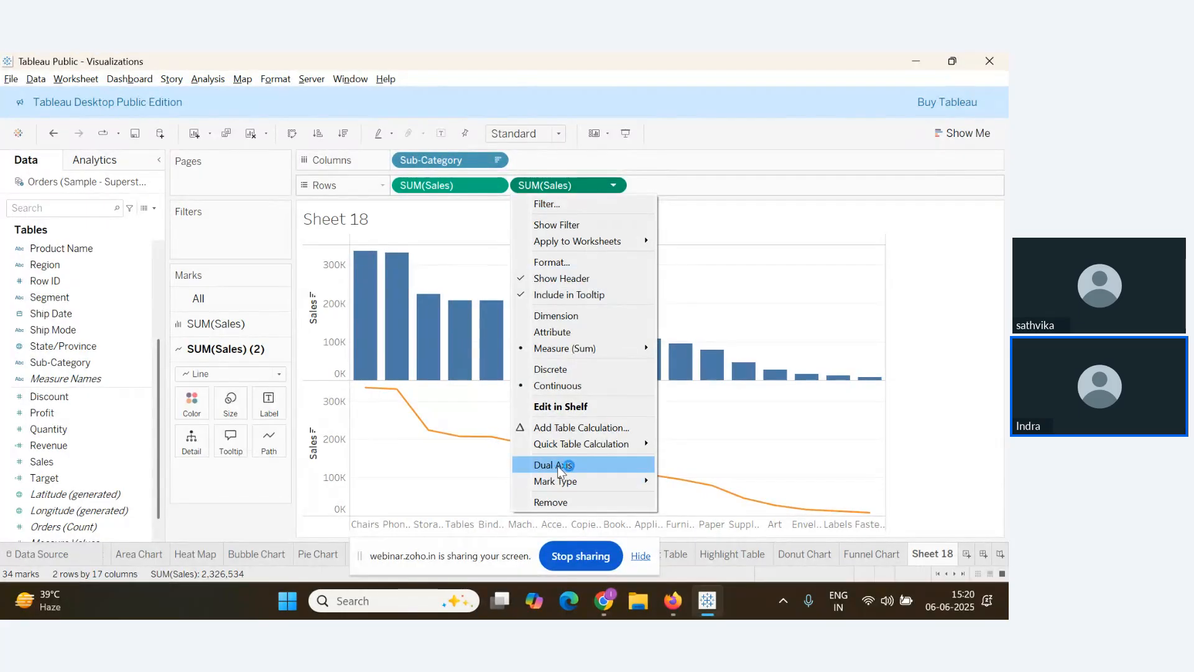
click(727, 274)
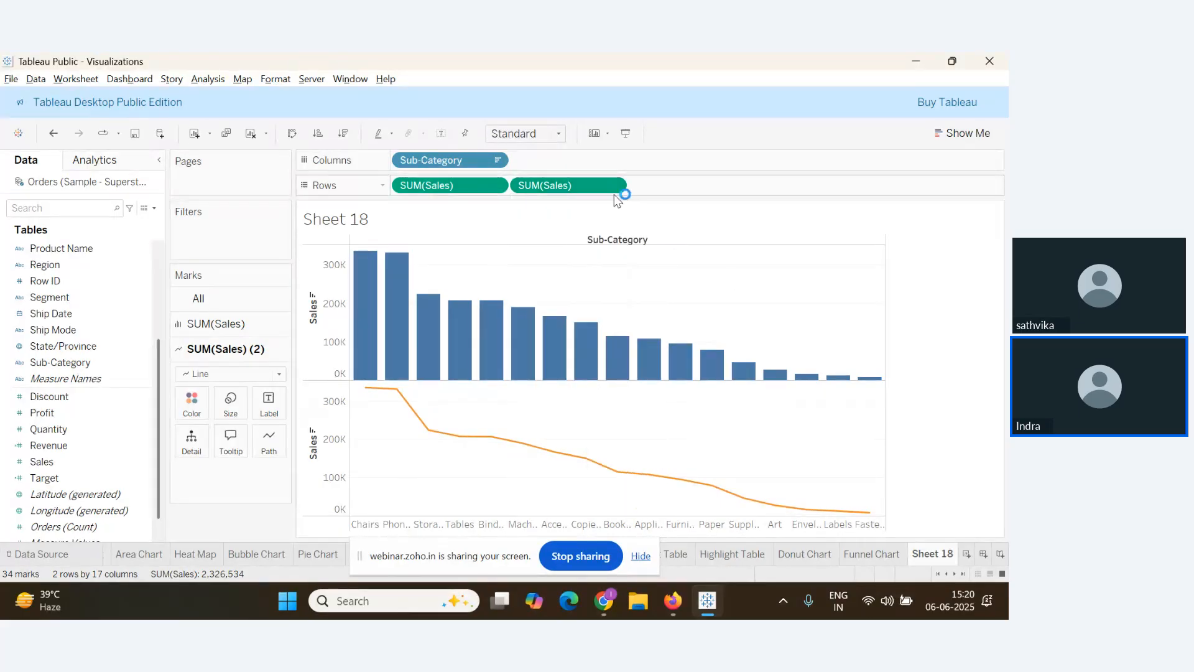
click(547, 186)
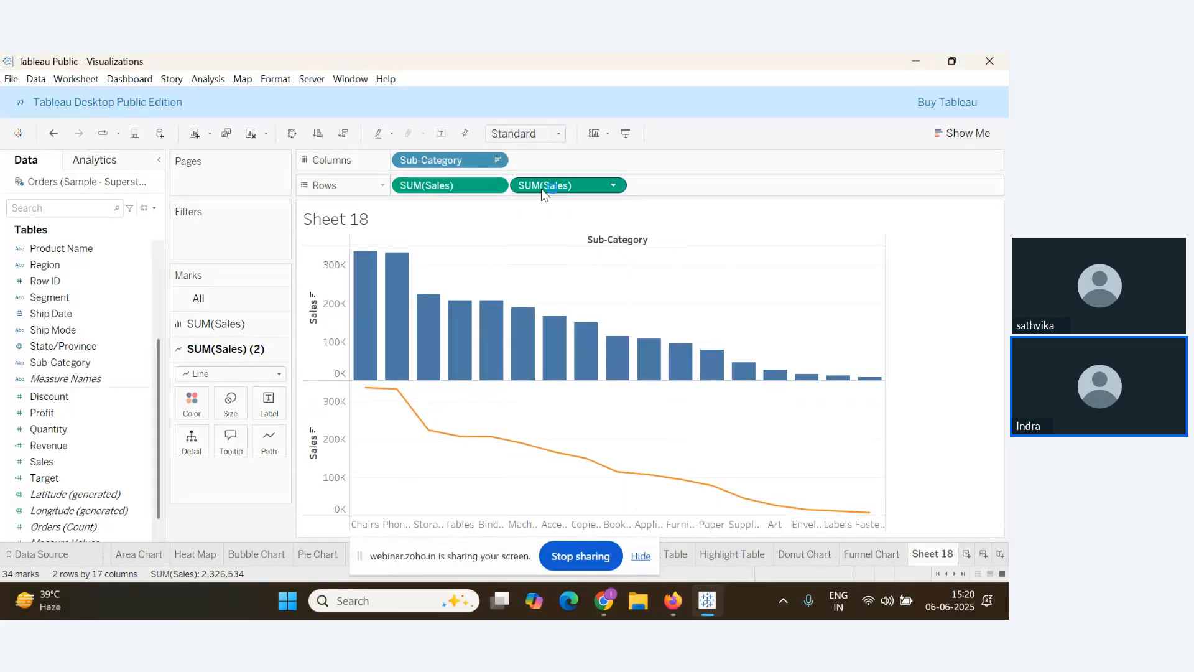
click(614, 187)
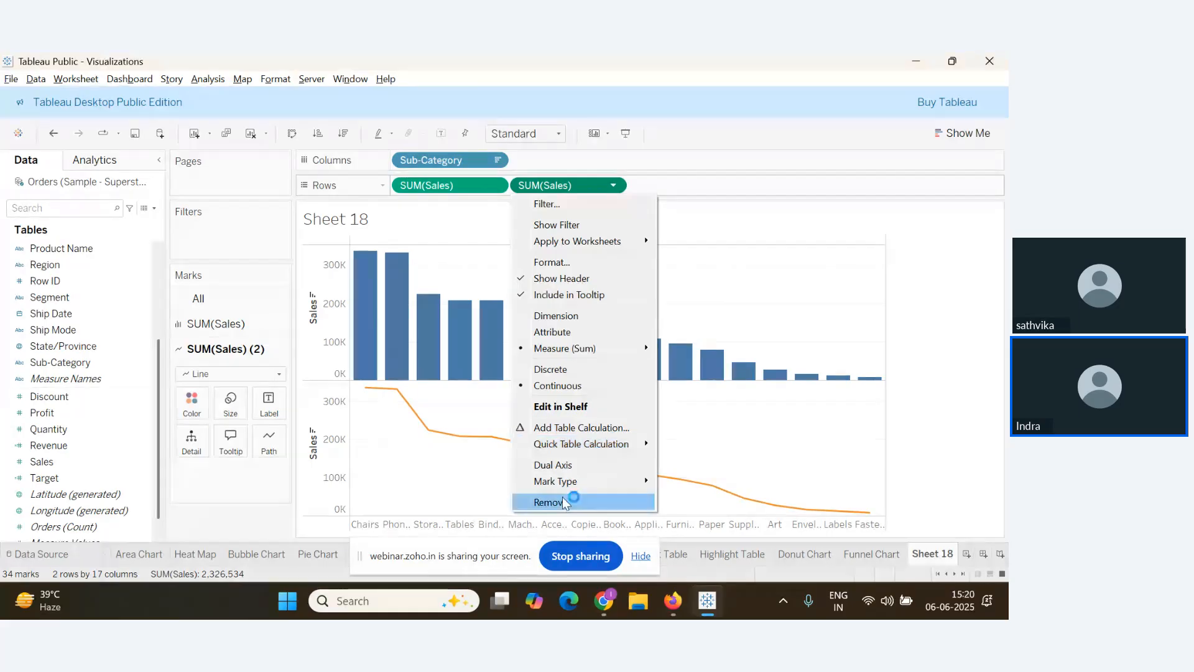
click(558, 468)
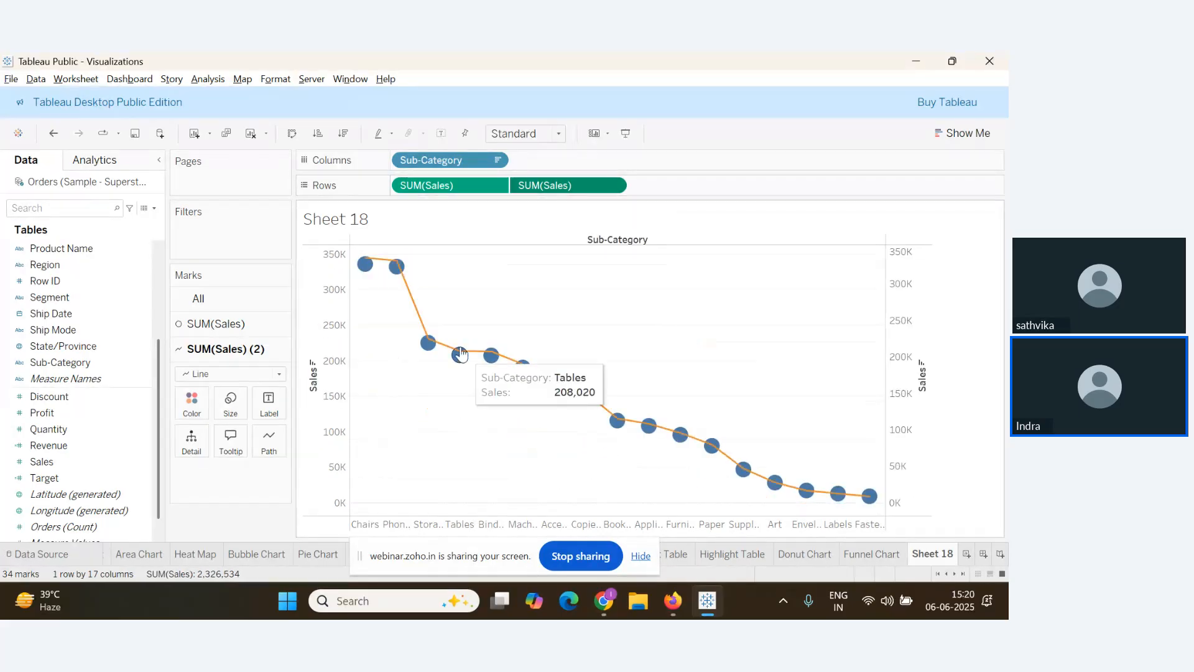
click(176, 390)
key(alt+Tab)
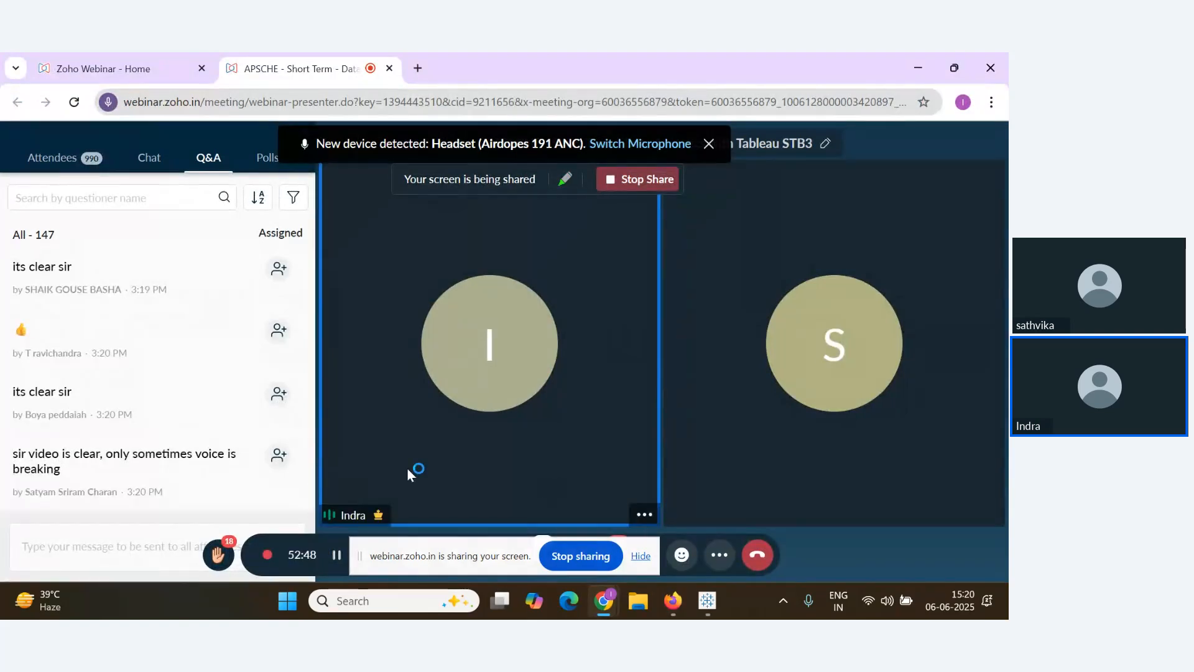
click(214, 433)
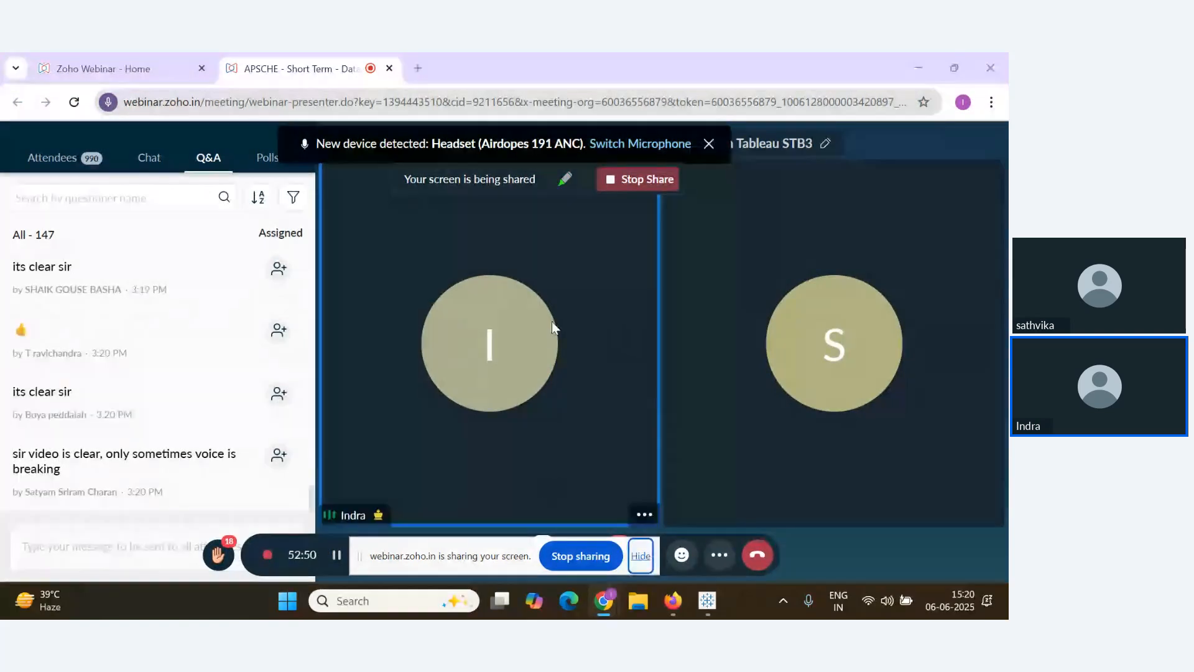
key(alt+Tab)
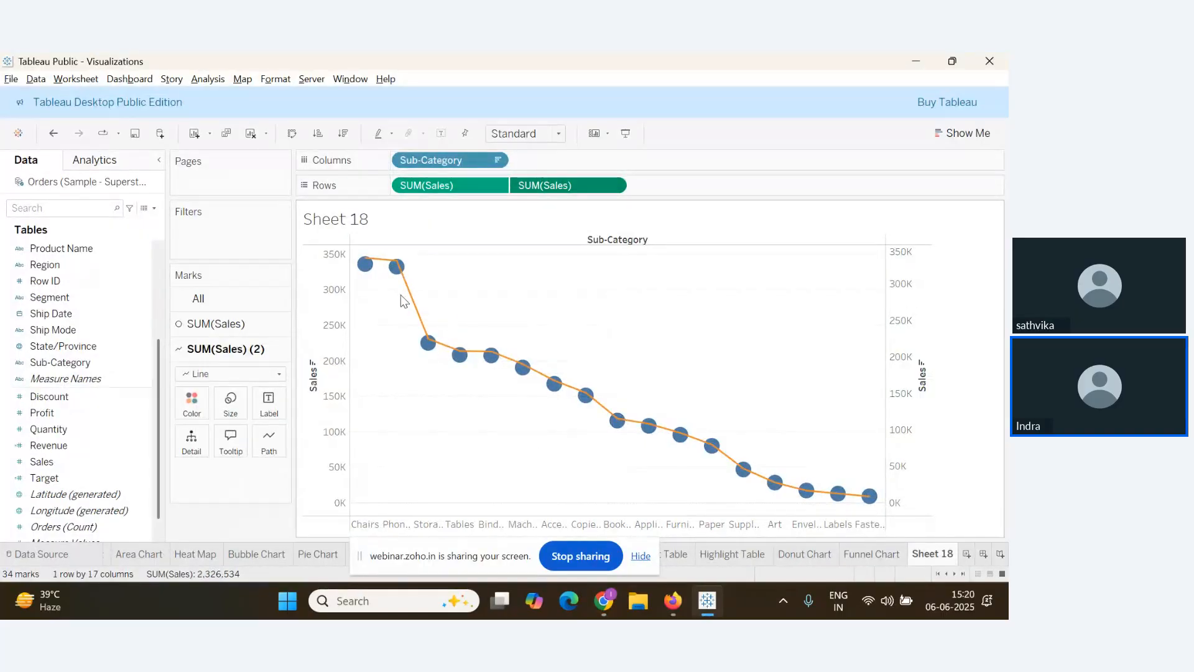
Set the first SUM(Sales) layer's mark type to Bar
mouse_move(370, 272)
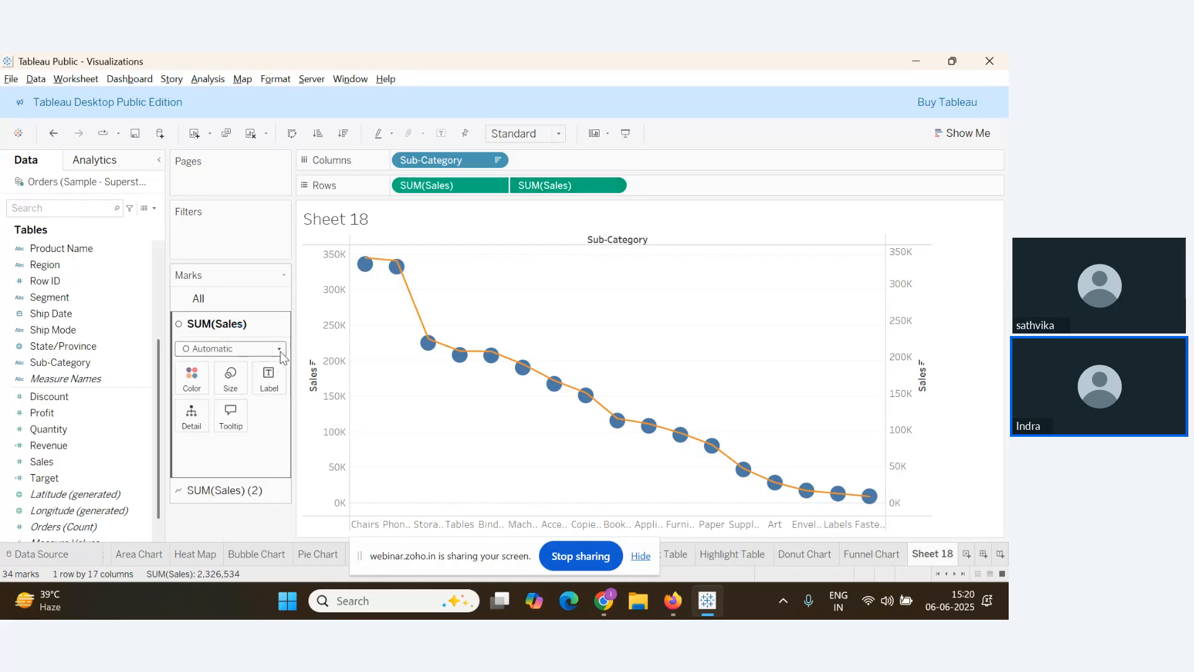
click(280, 349)
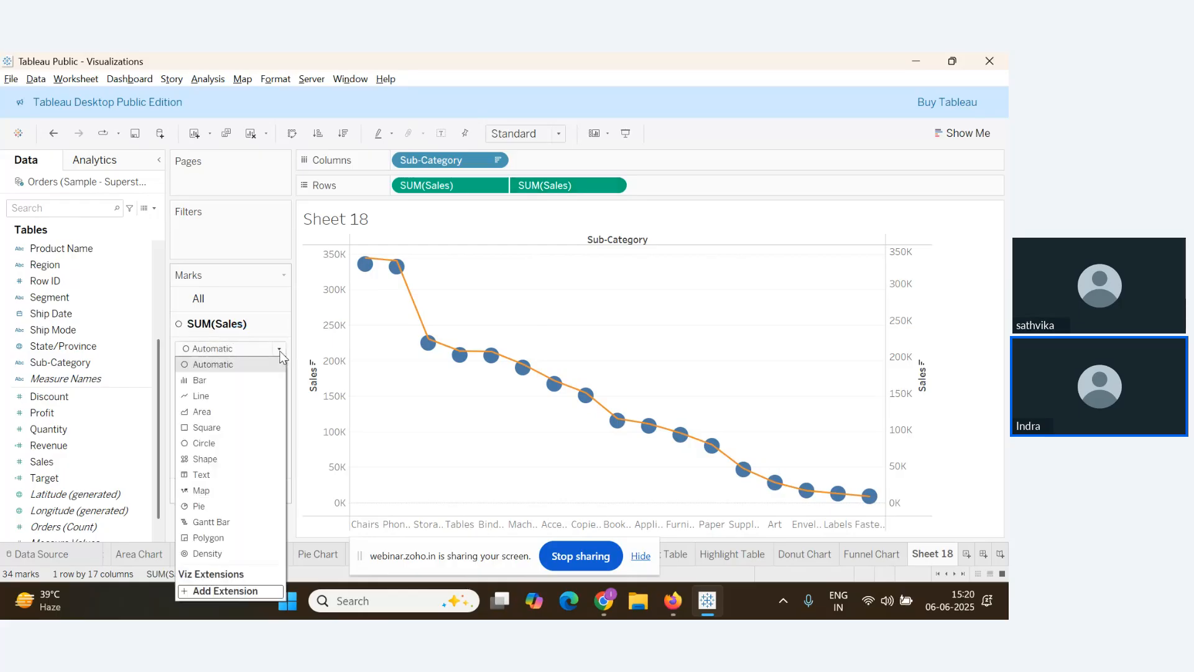
click(224, 383)
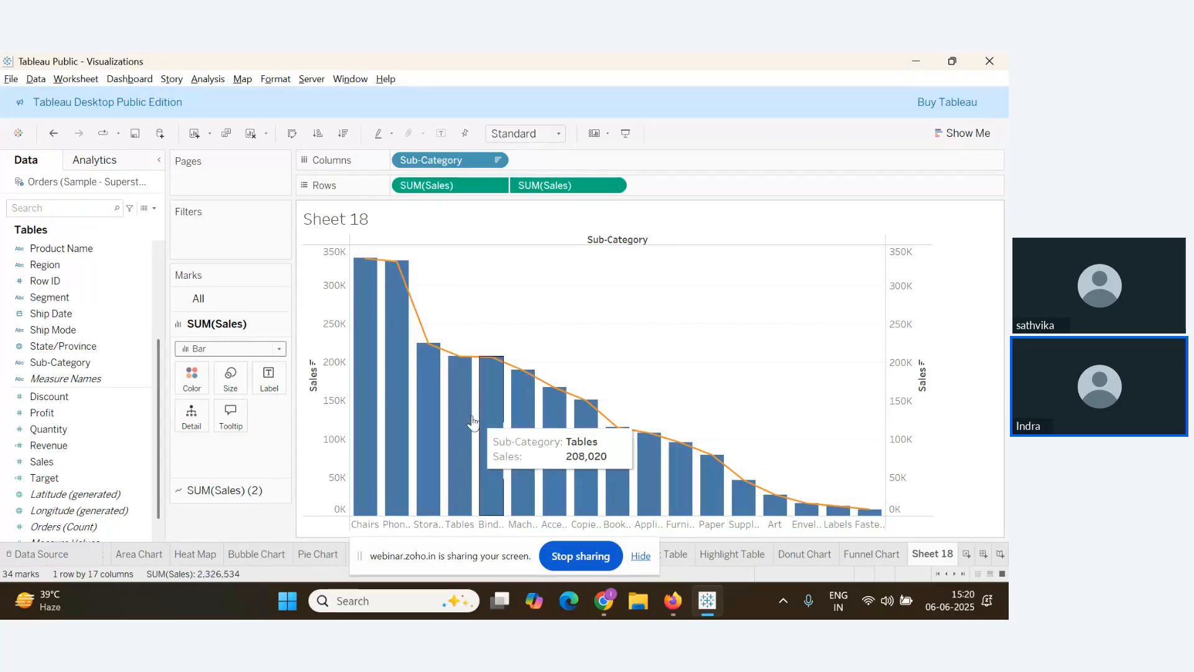
click(110, 434)
scroll(110, 437, down, 1)
key(alt+Tab)
key(alt+Tab)
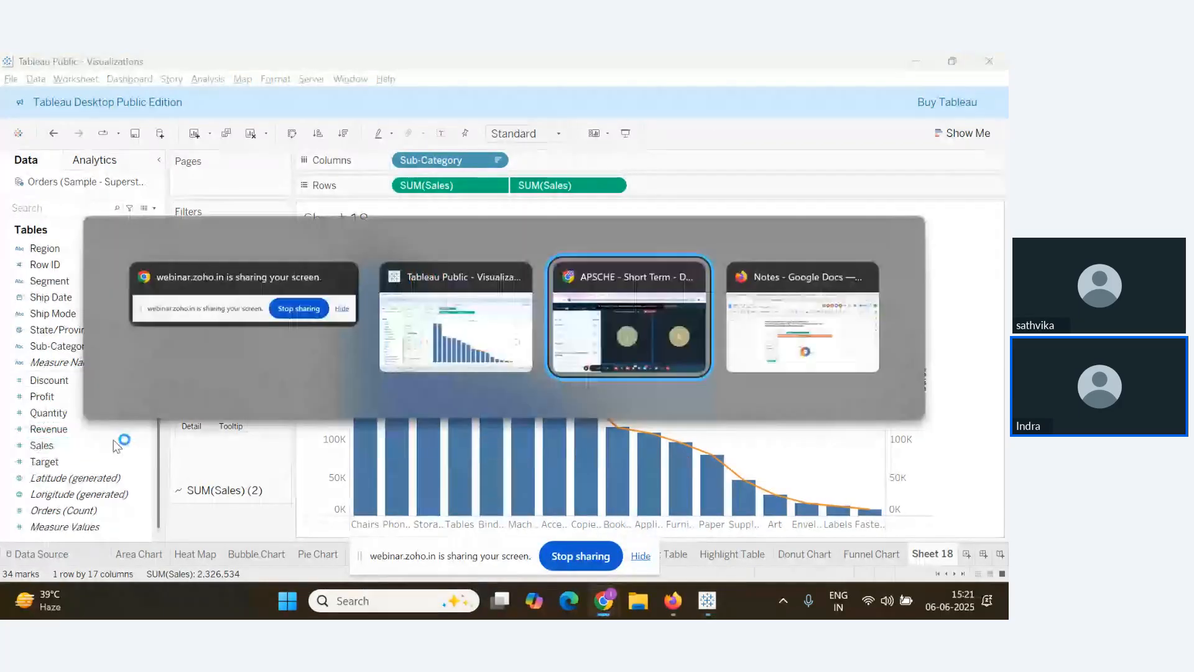
scroll(215, 450, up, 1)
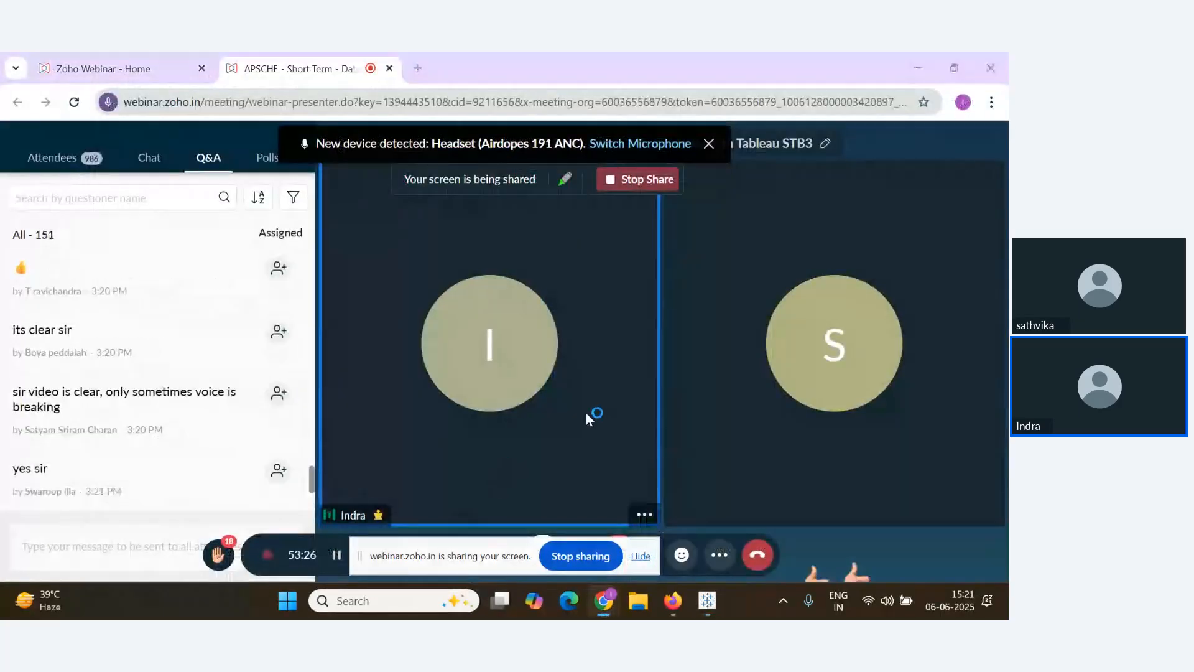
key(alt+Tab)
key(alt+Tab)
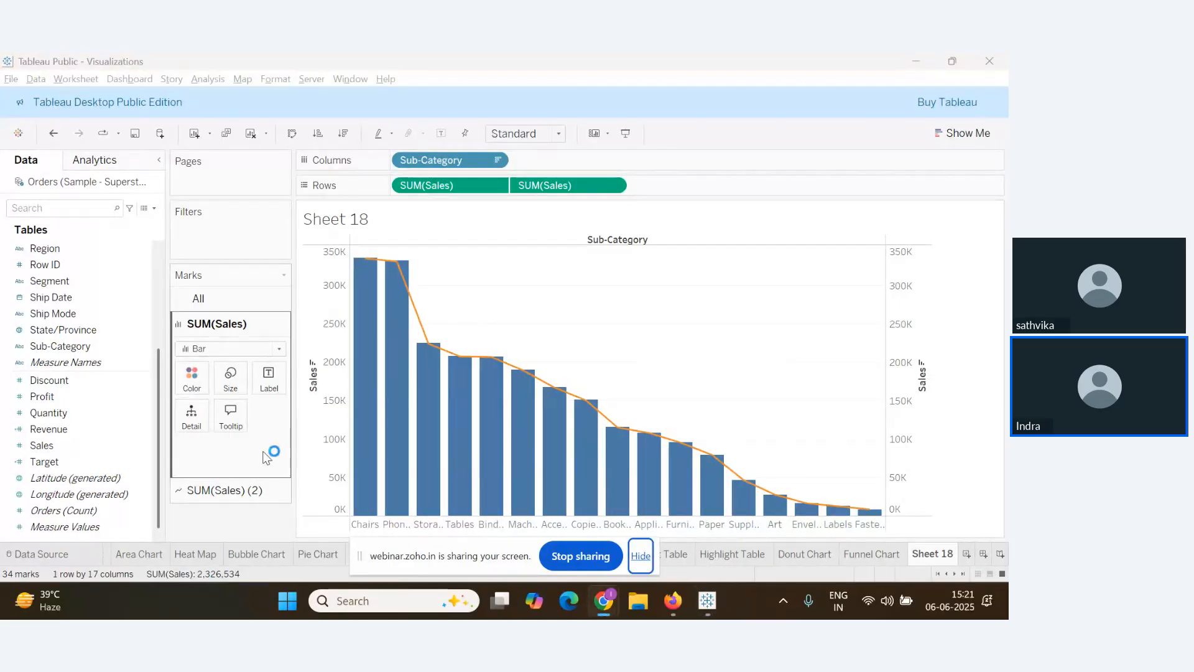
key(alt+Tab)
scroll(206, 458, down, 5)
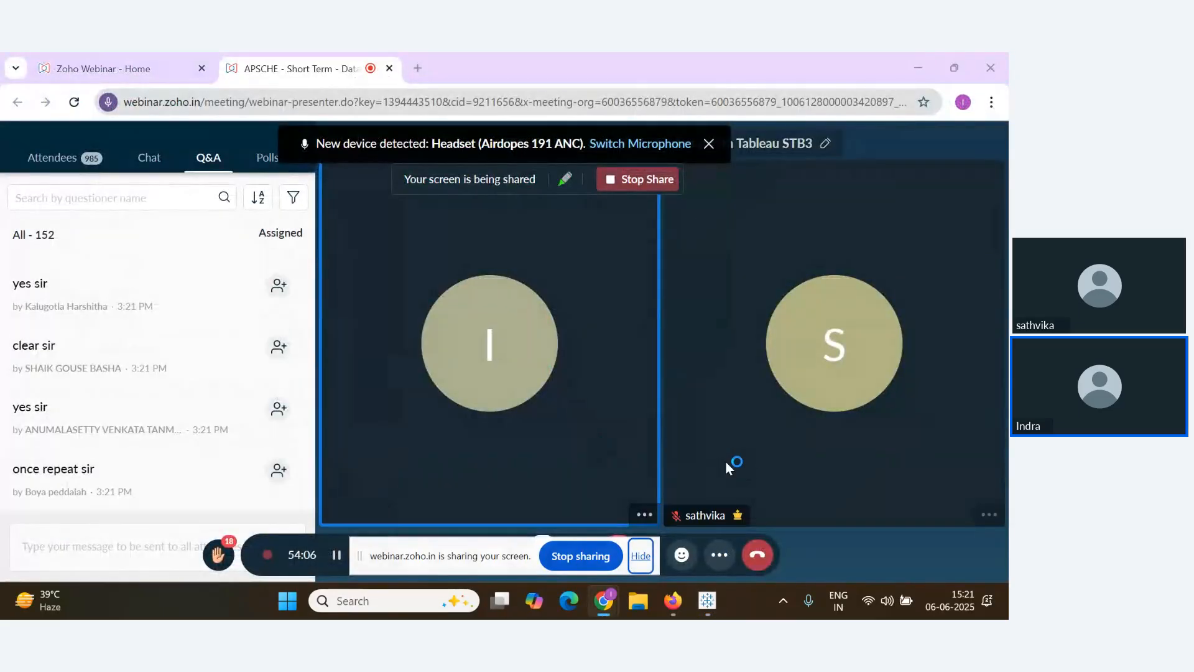
key(alt+Tab)
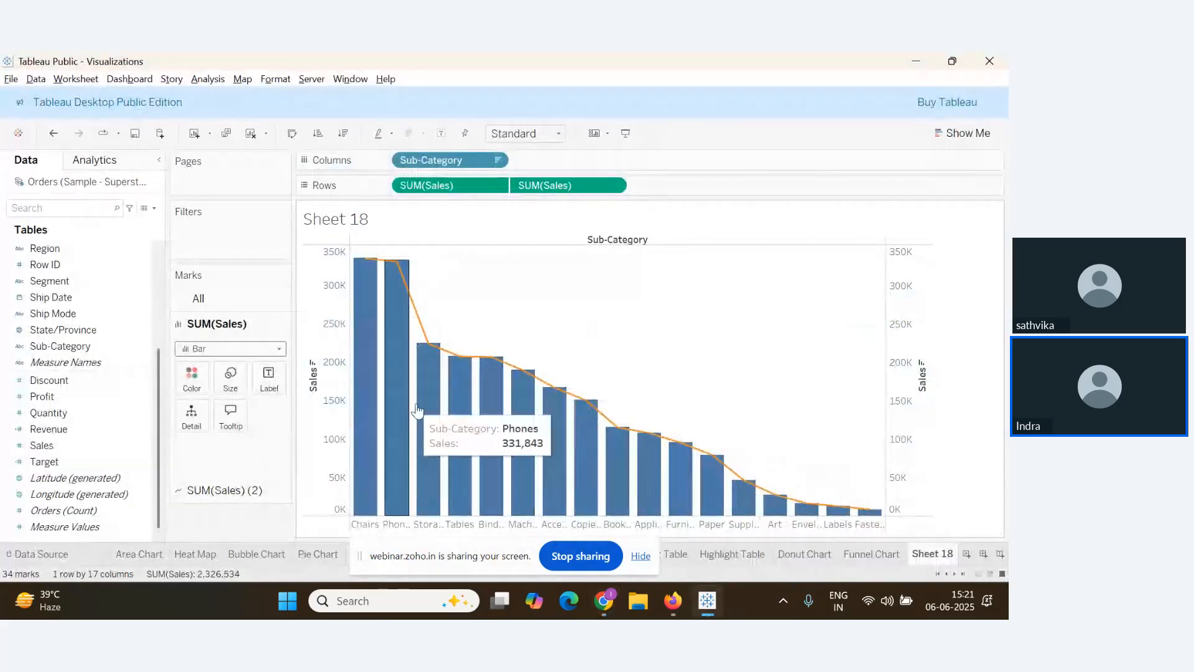
click(613, 186)
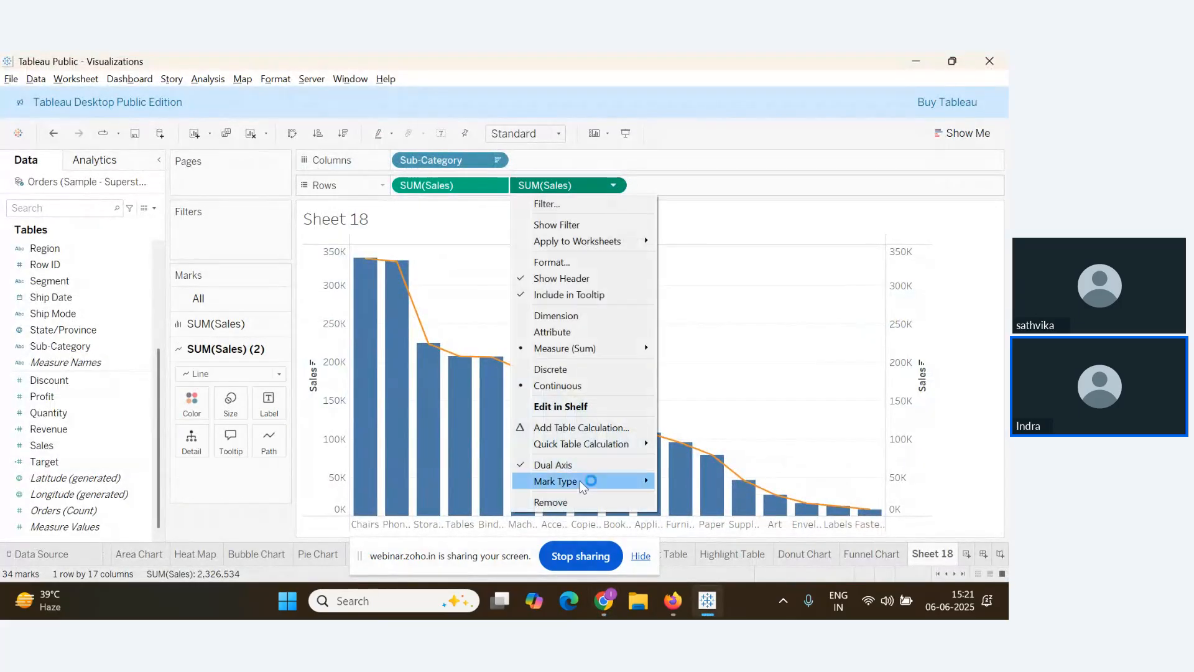
Check the bar layer's marks and reopen the second SUM(Sales) pill's dropdown menu
click(435, 318)
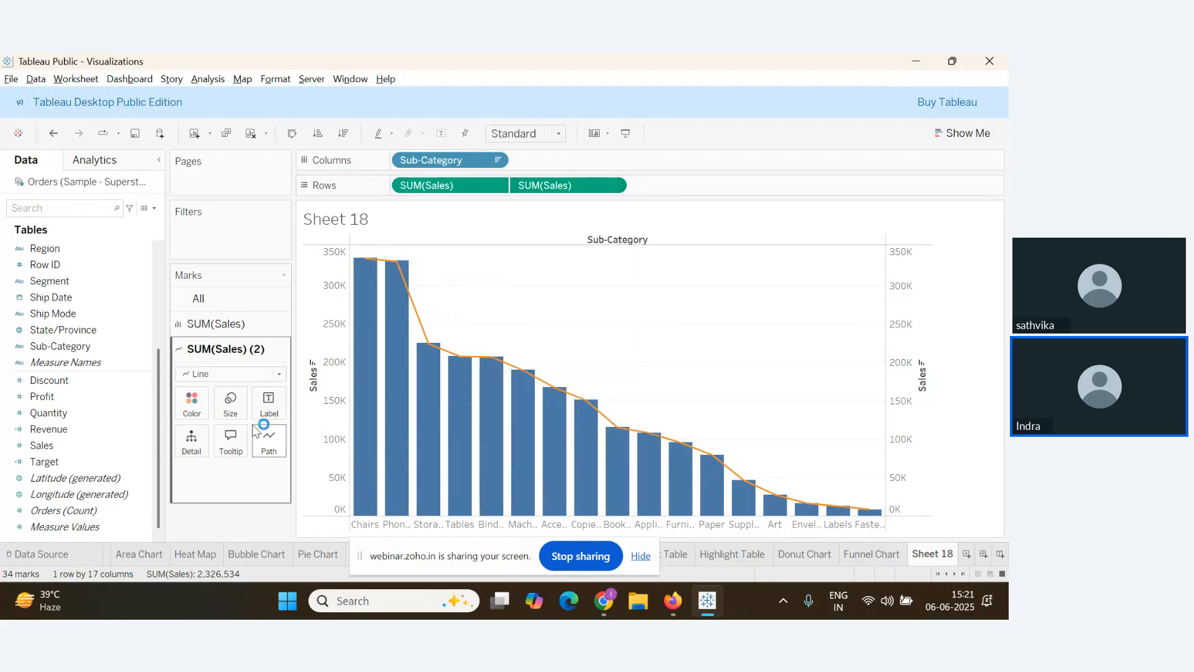
click(223, 334)
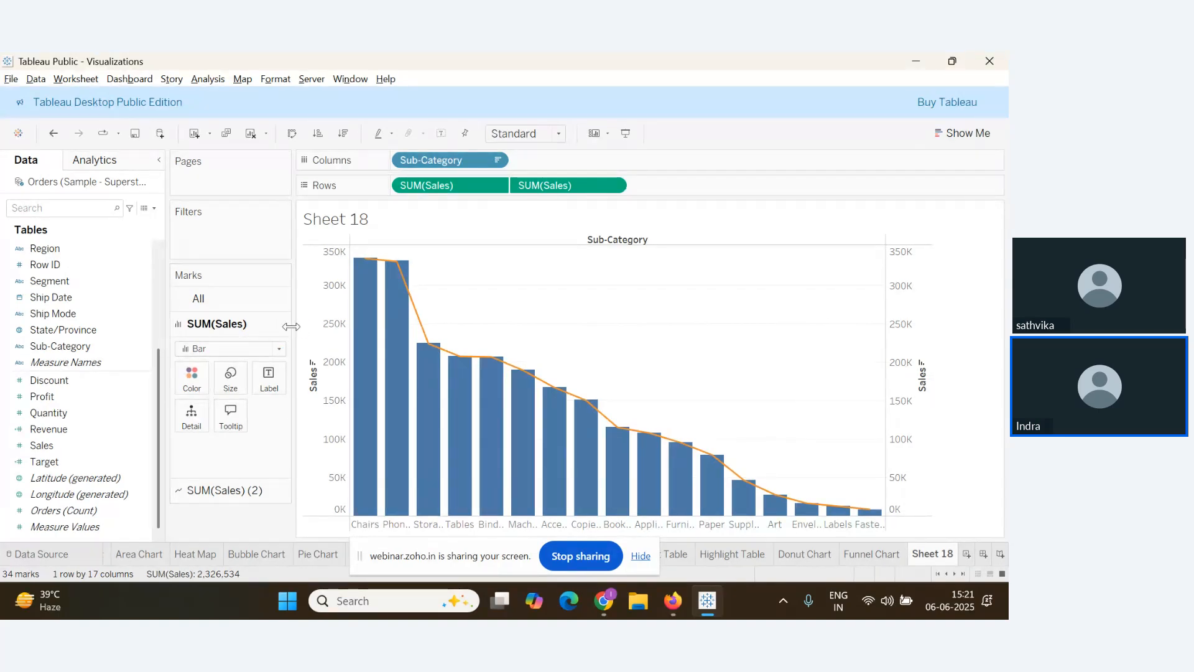
click(613, 186)
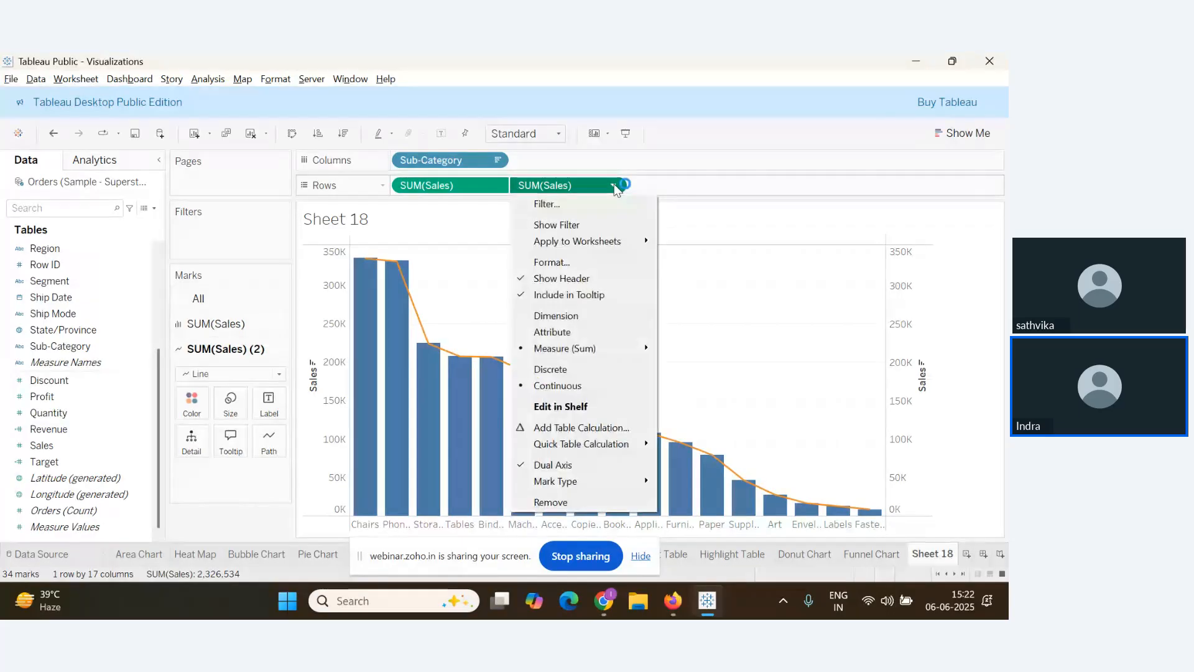
Add a table calculation to the second SUM(Sales) and make it a Running Total
click(578, 429)
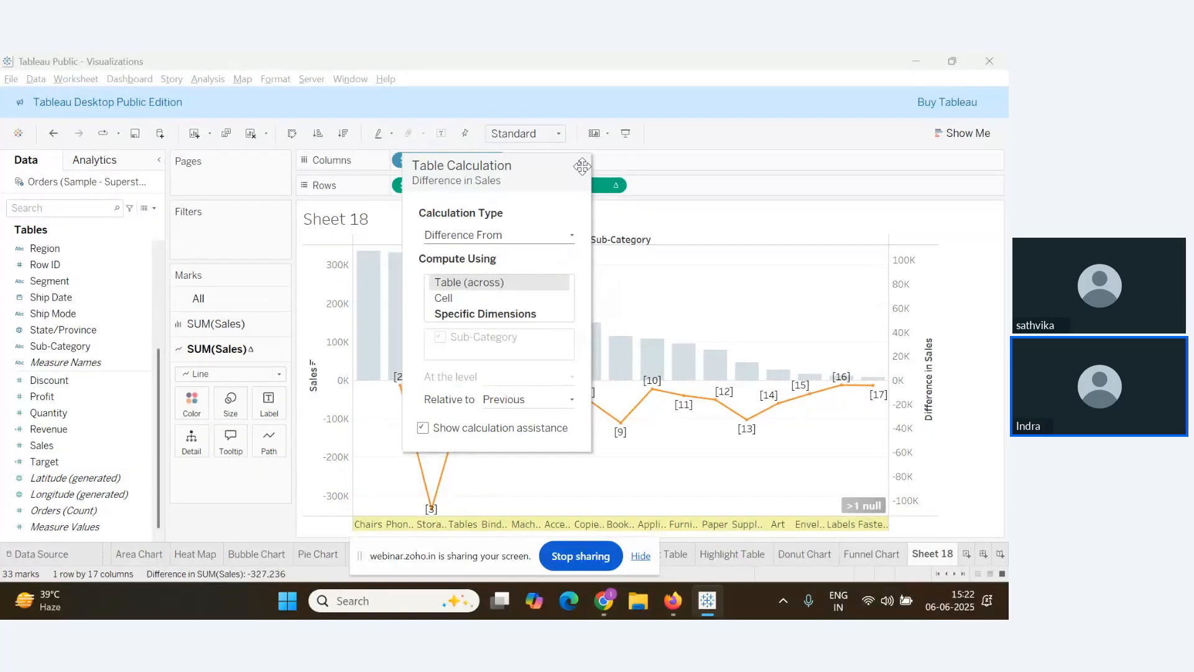
click(626, 187)
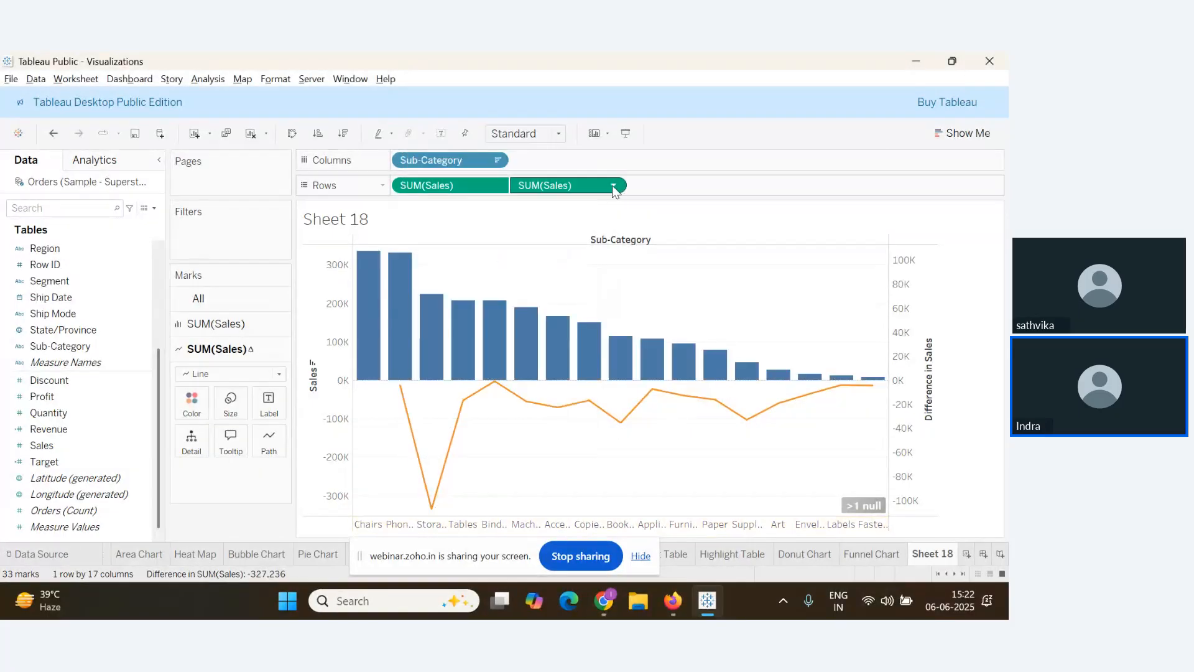
click(613, 186)
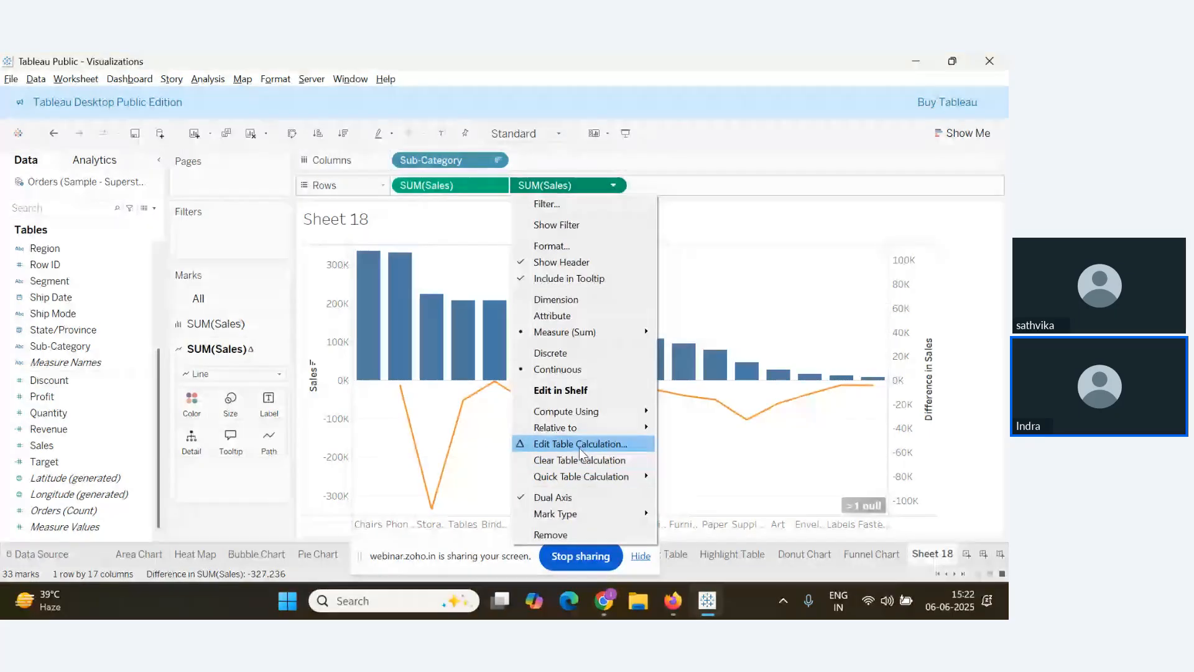
click(580, 444)
click(497, 235)
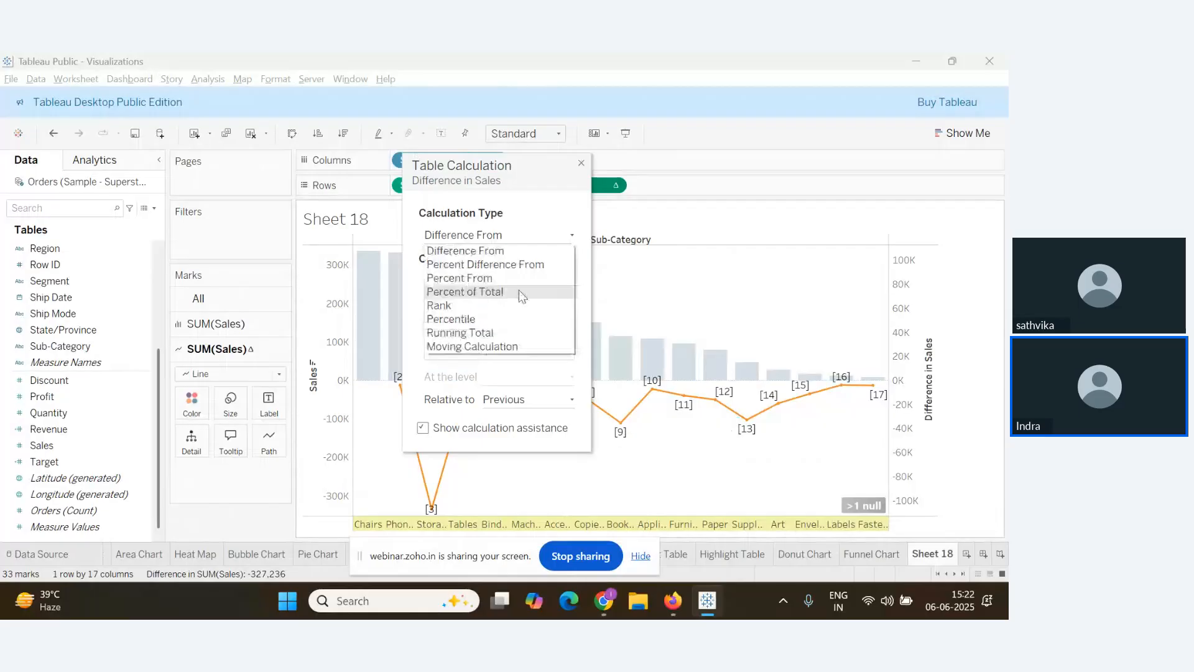
click(487, 332)
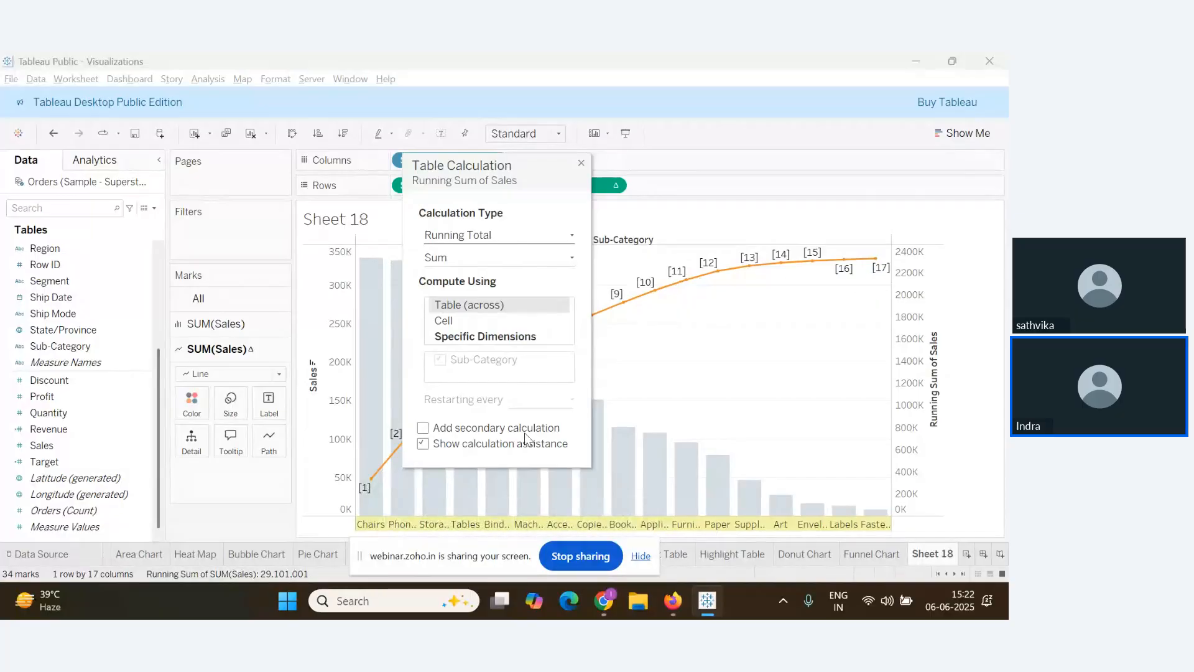
Add a secondary Difference From calculation to the running total
click(423, 443)
click(423, 428)
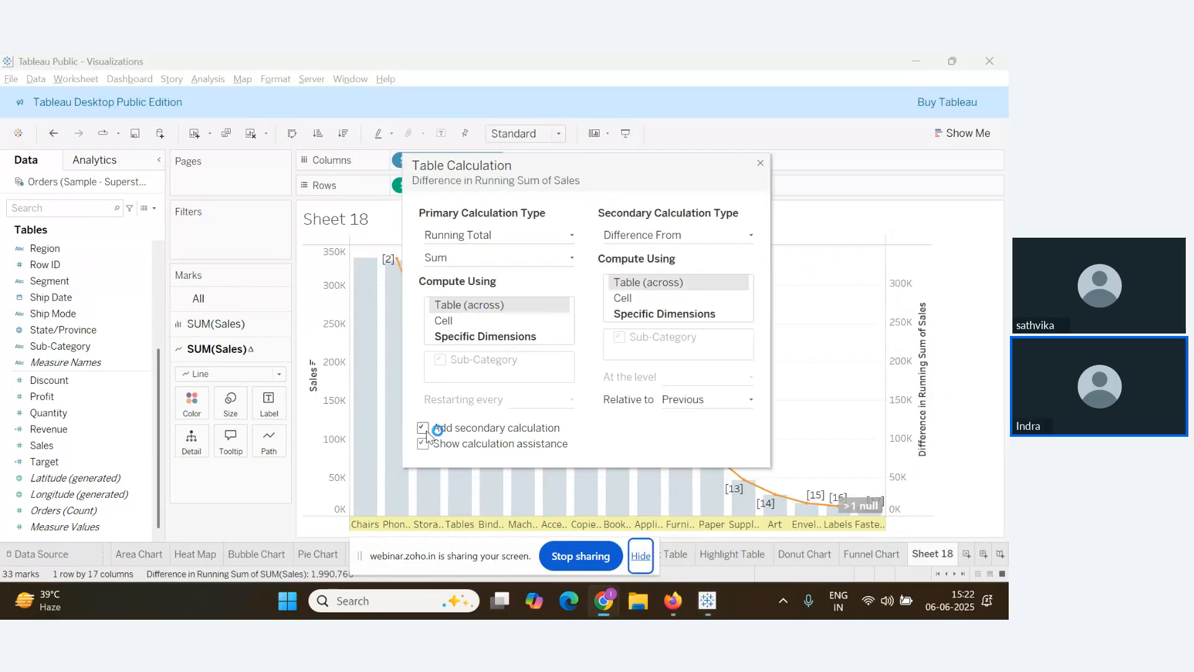
key(alt+Tab)
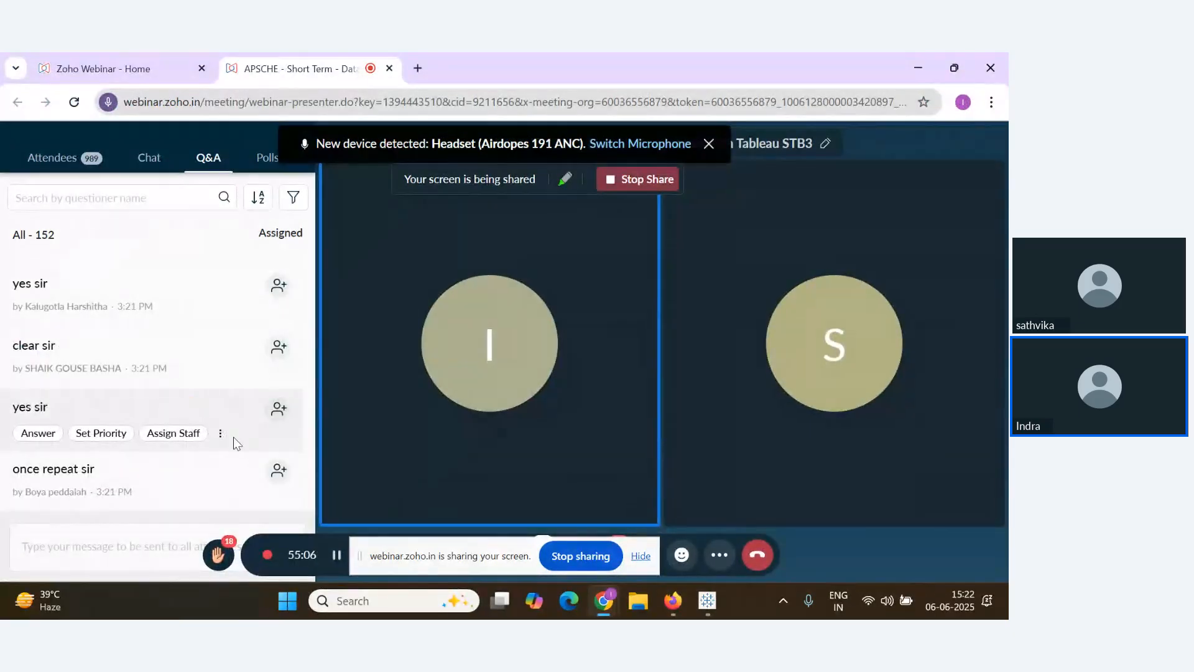
scroll(214, 471, up, 1)
scroll(215, 472, down, 1)
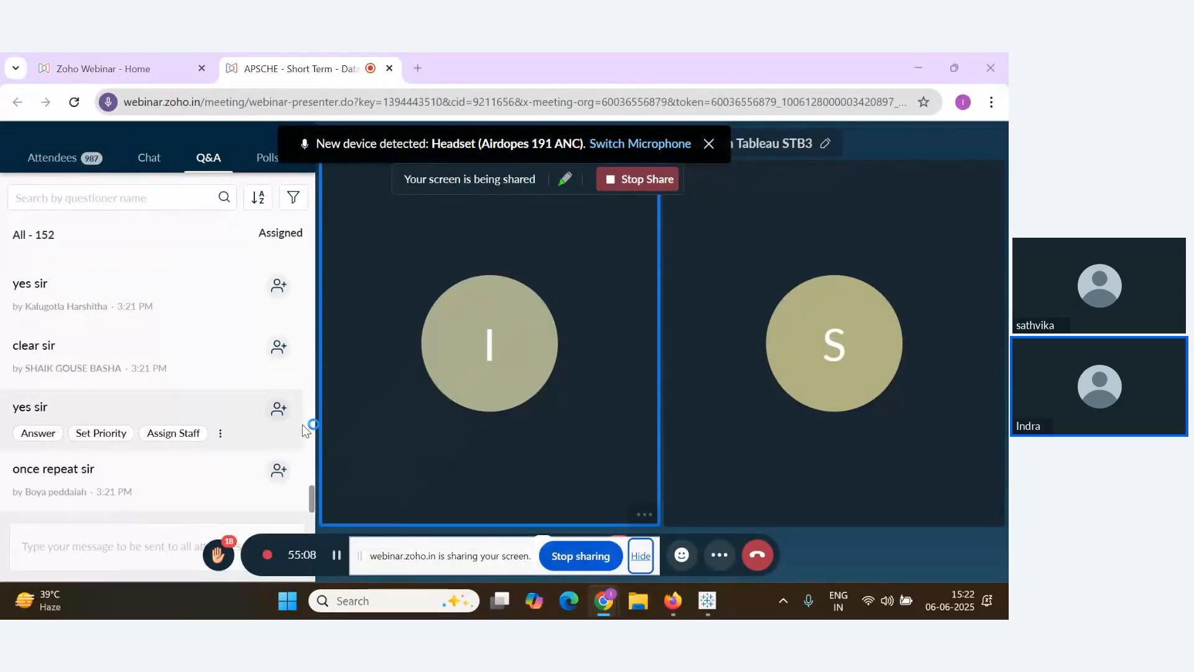
key(alt+Tab)
key(alt+Tab)
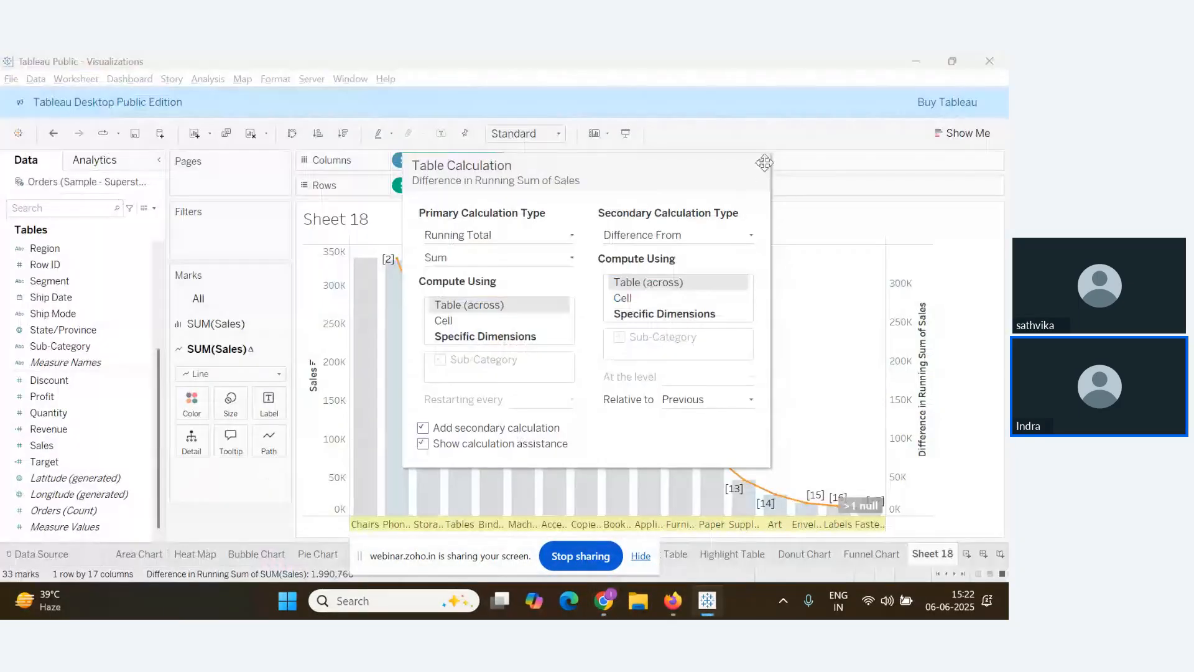
Set the running total's secondary calculation to Percent of Total, reaching 100%
click(760, 164)
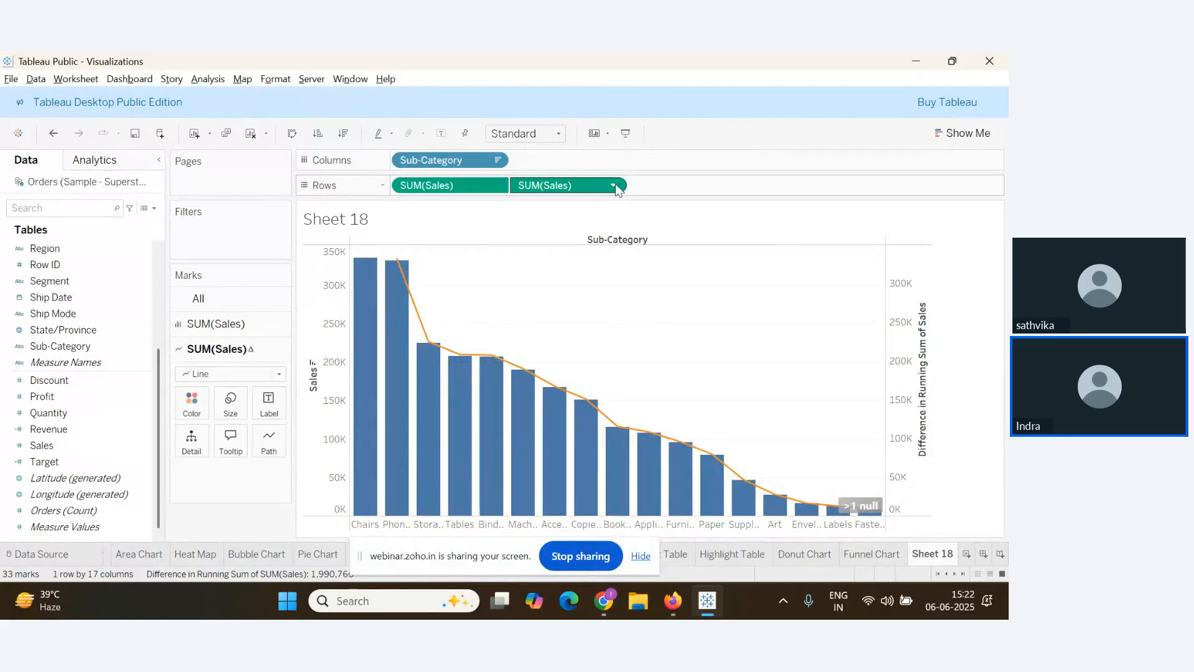
click(613, 186)
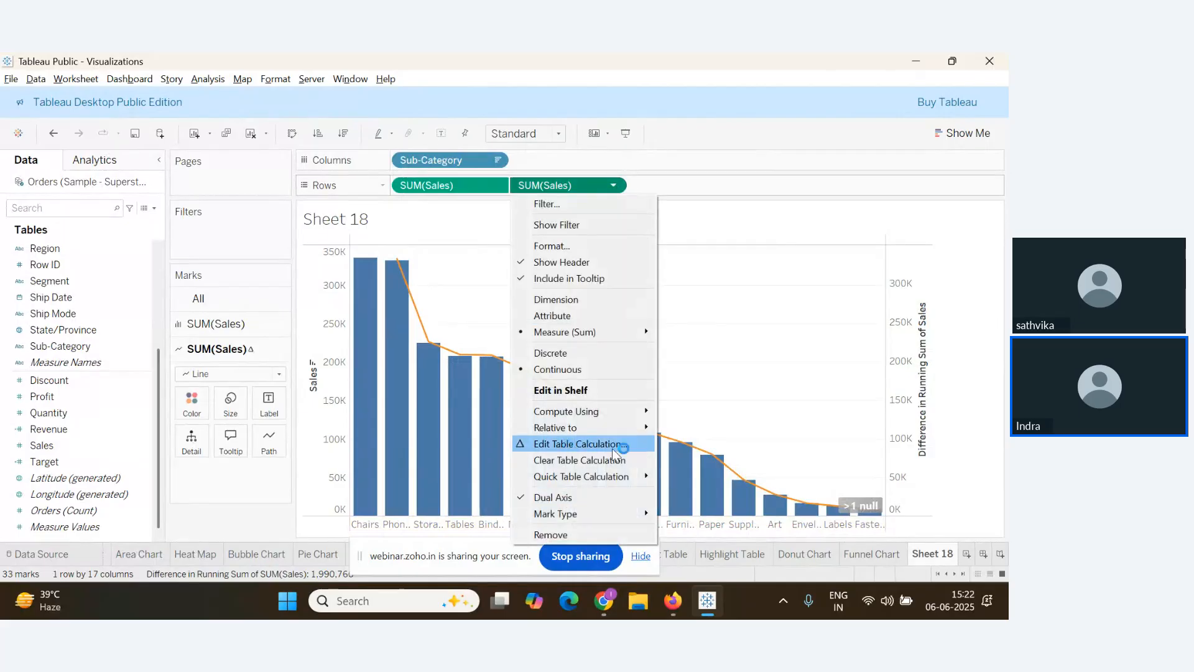
click(550, 445)
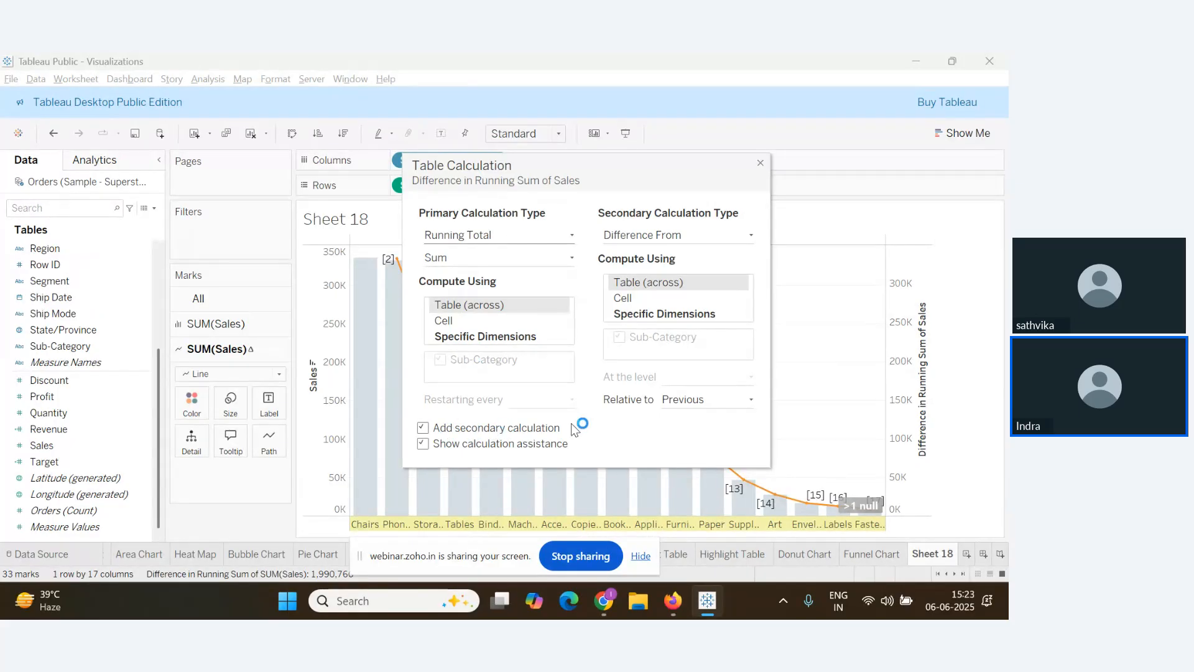
click(737, 237)
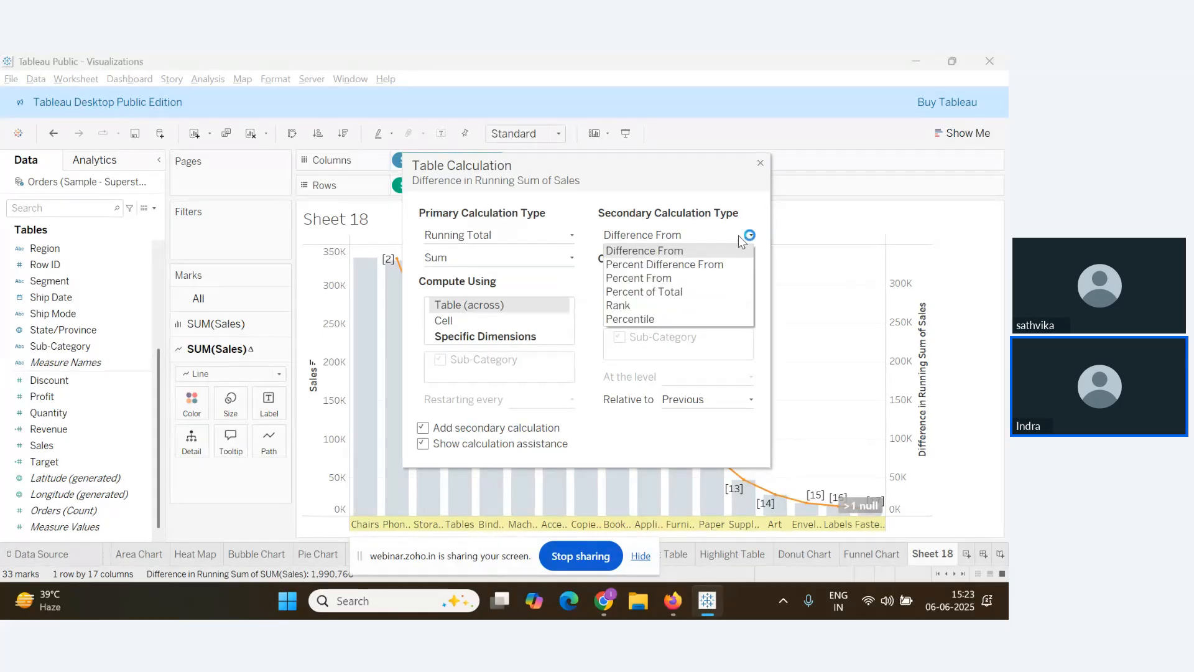
click(670, 292)
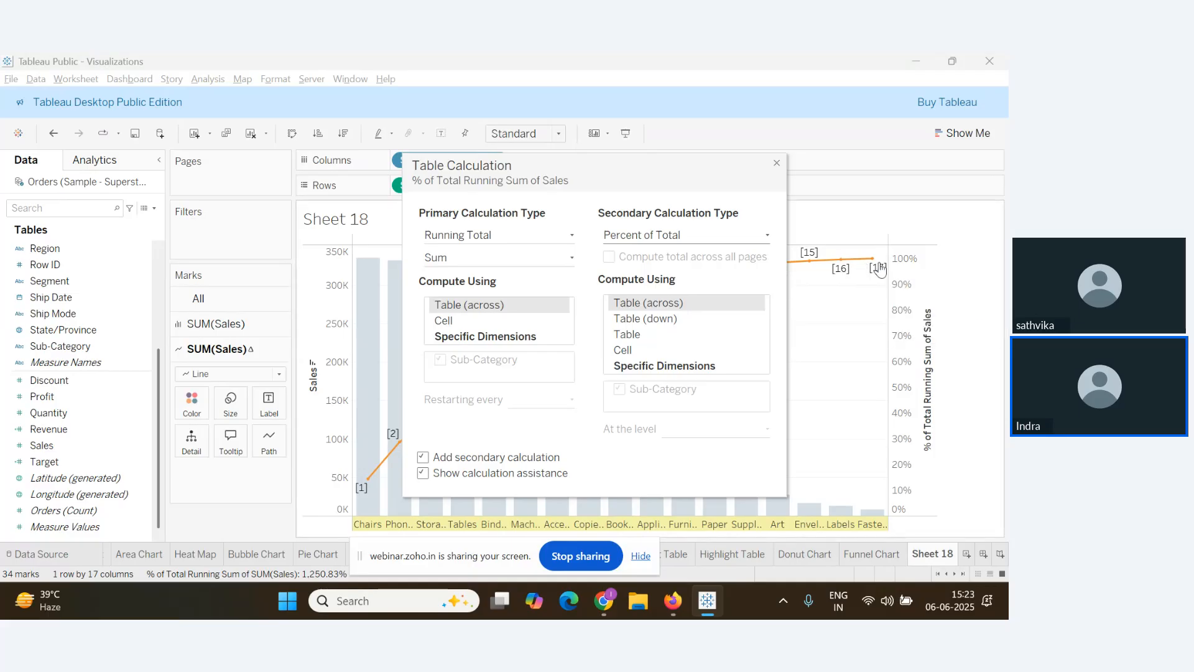
mouse_move(872, 272)
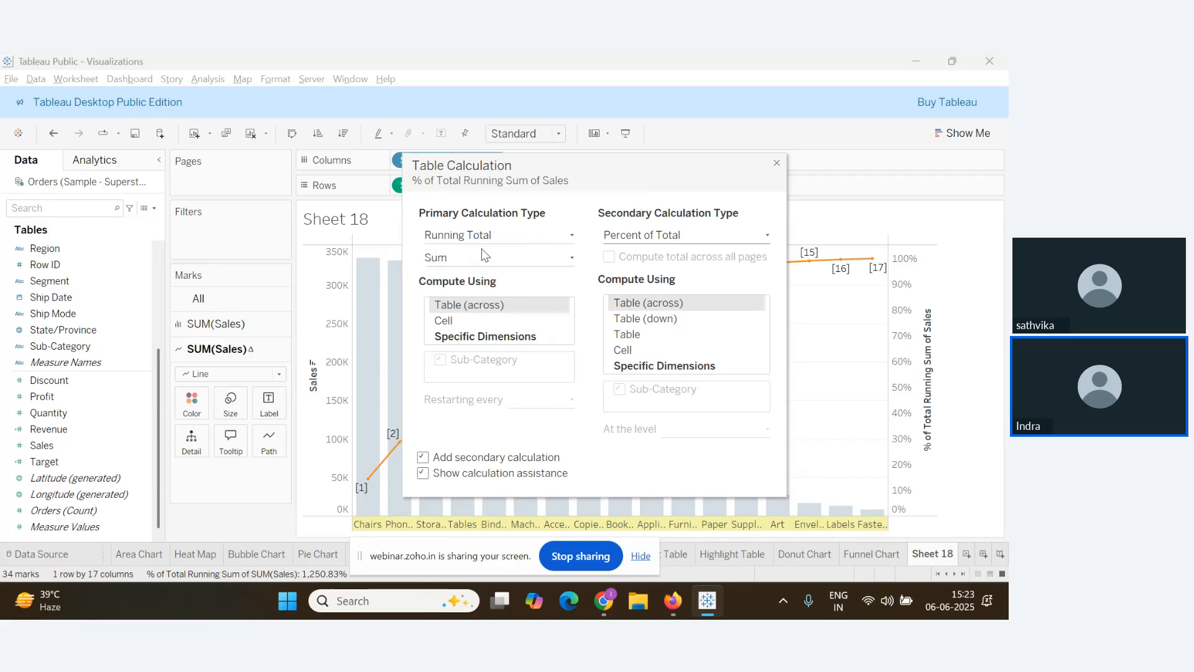
Snip the Table Calculation dialog and switch to the Notes Google Doc
key(super+shift+s)
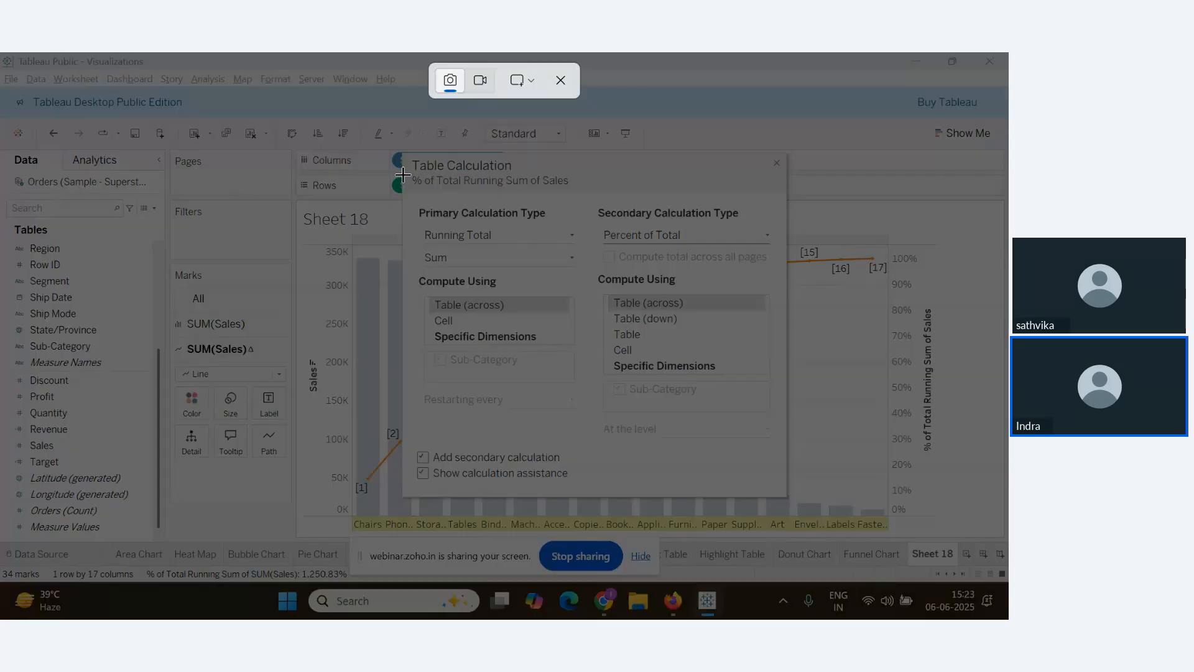
drag(403, 151, 786, 490)
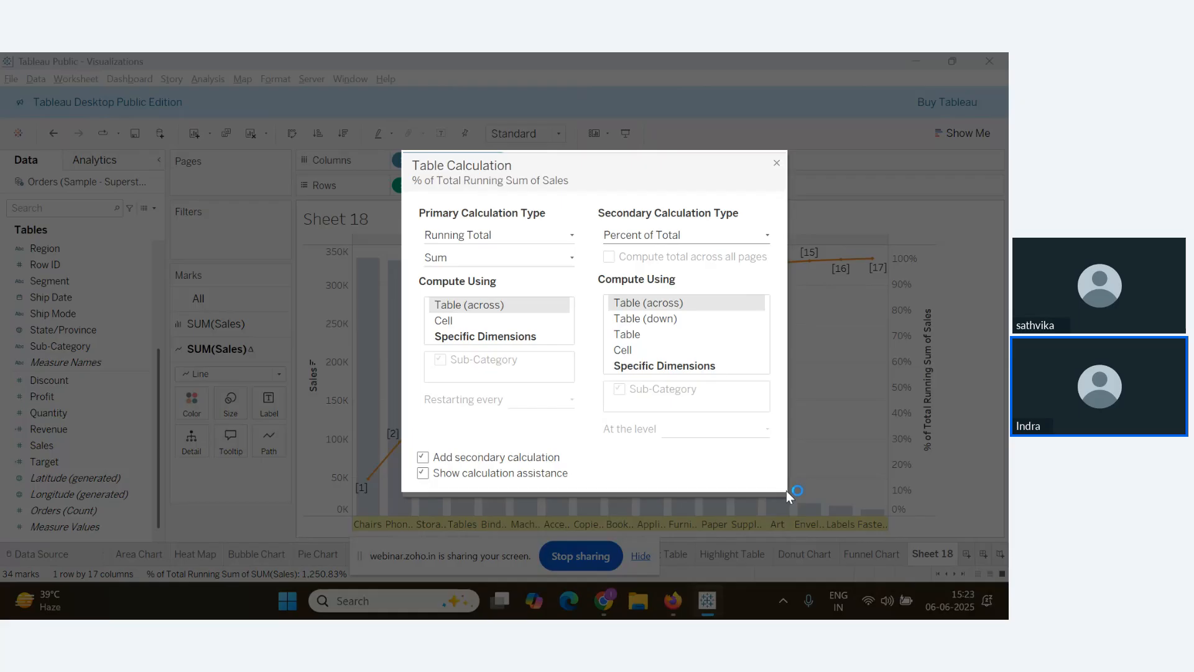
key(alt+Tab)
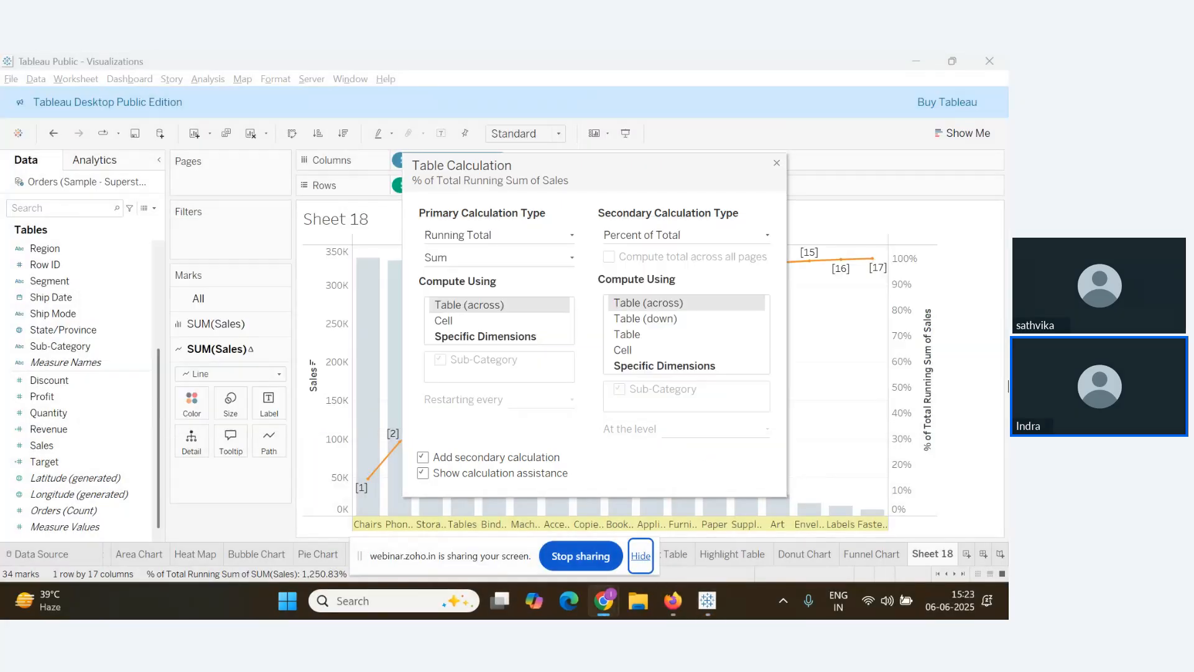
key(super+shift+s)
drag(402, 150, 790, 490)
key(alt+Tab)
key(Tab)
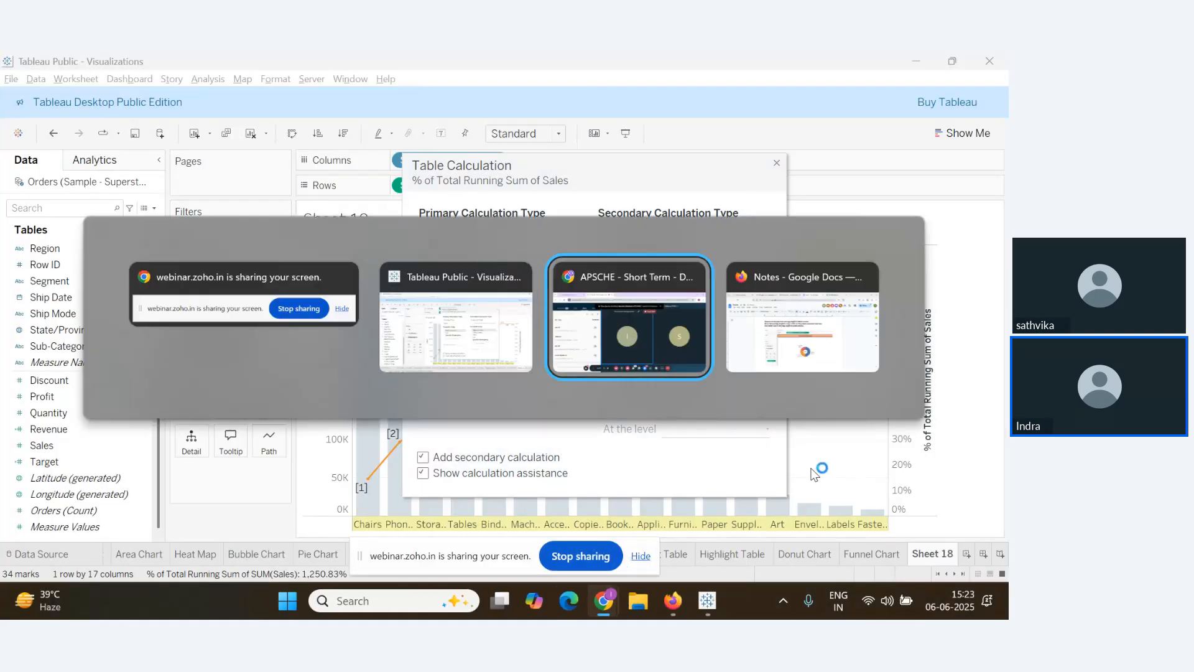
key(Tab)
scroll(501, 464, down, 3)
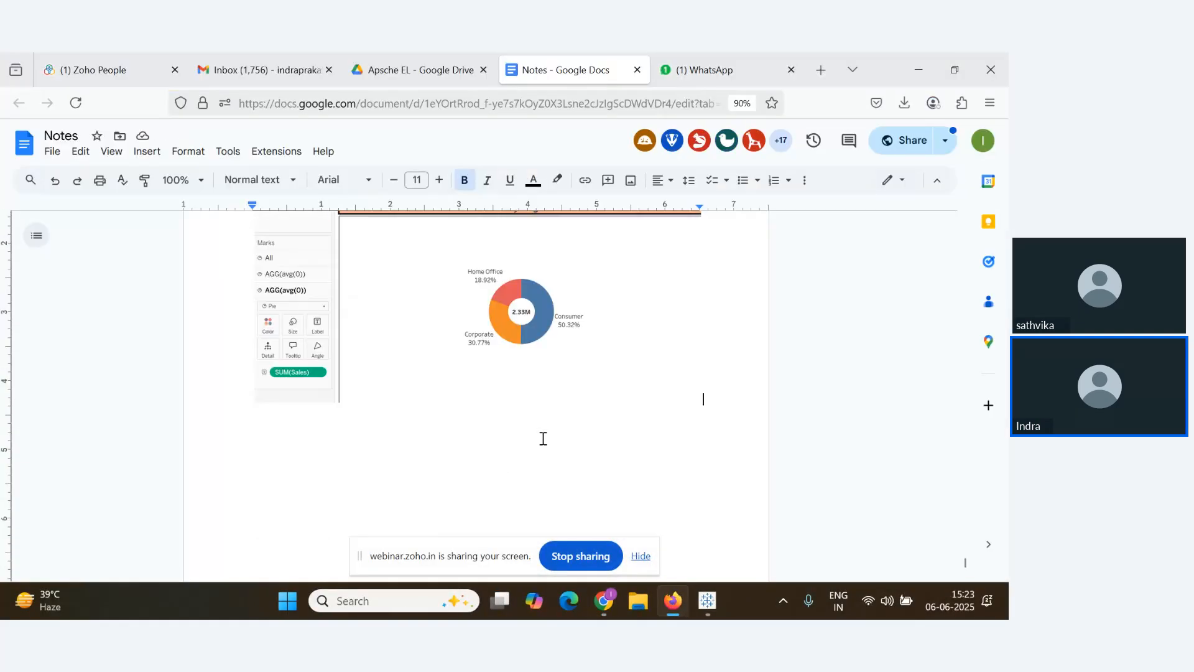
Paste a fresh Table Calculation snip below the pie chart in Notes and shrink it
key(Return)
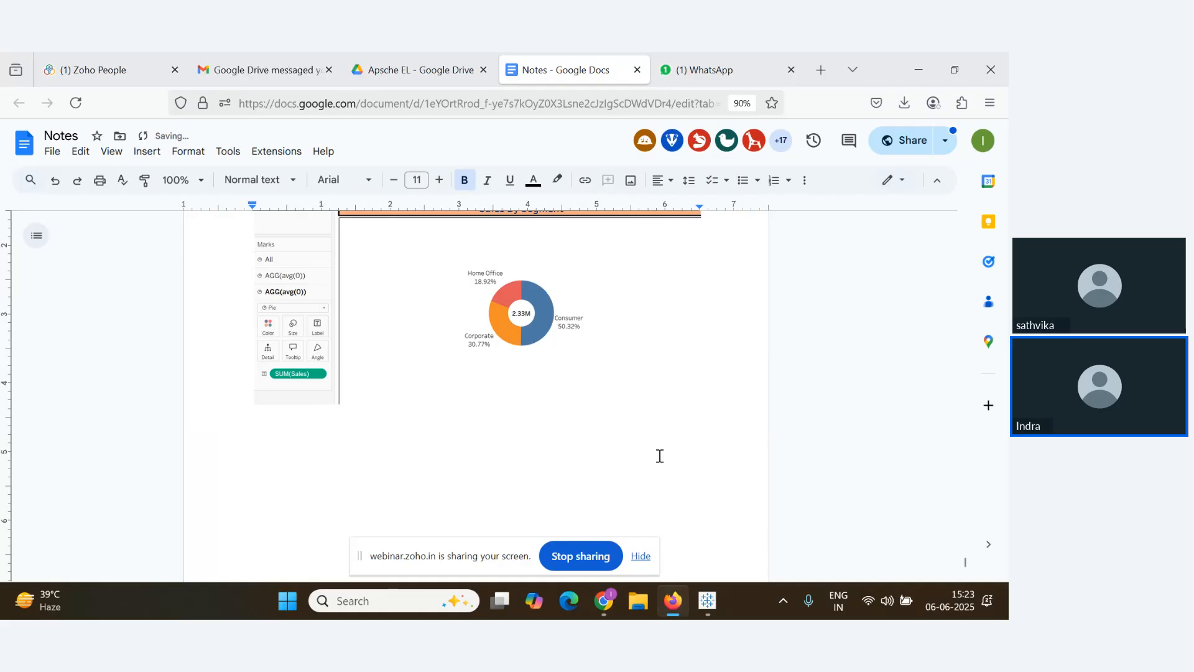
key(alt+Tab)
key(Tab)
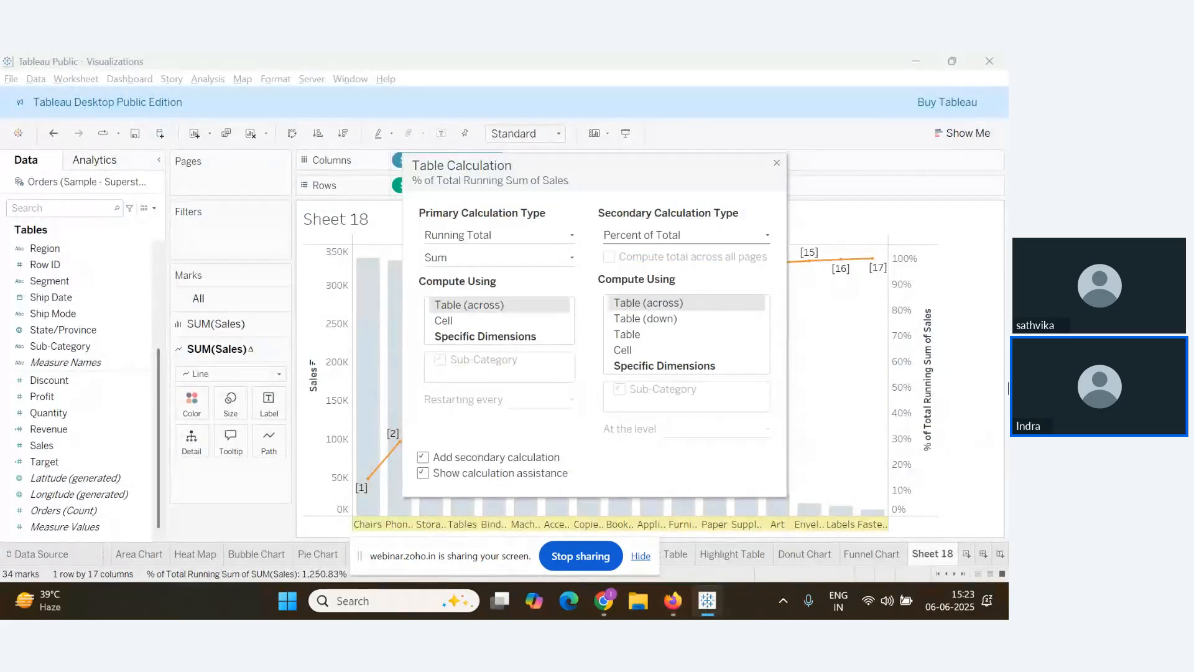
key(super+shift+s)
drag(401, 153, 786, 492)
key(alt+Tab)
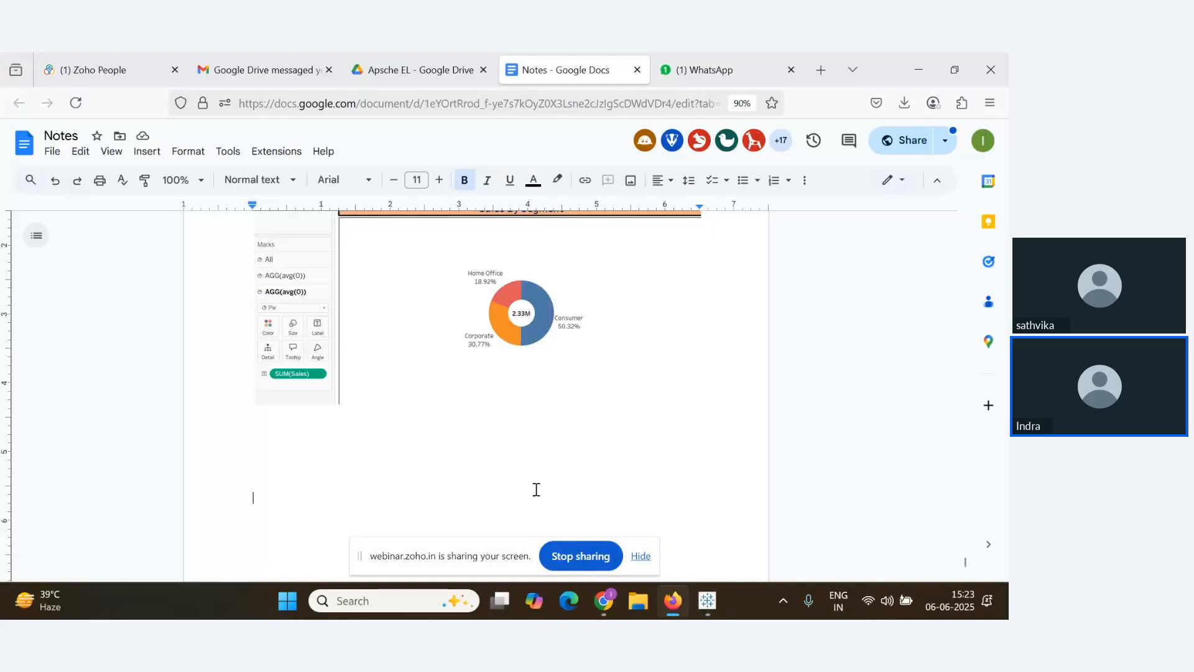
key(ctrl+v)
click(695, 347)
scroll(686, 323, up, 3)
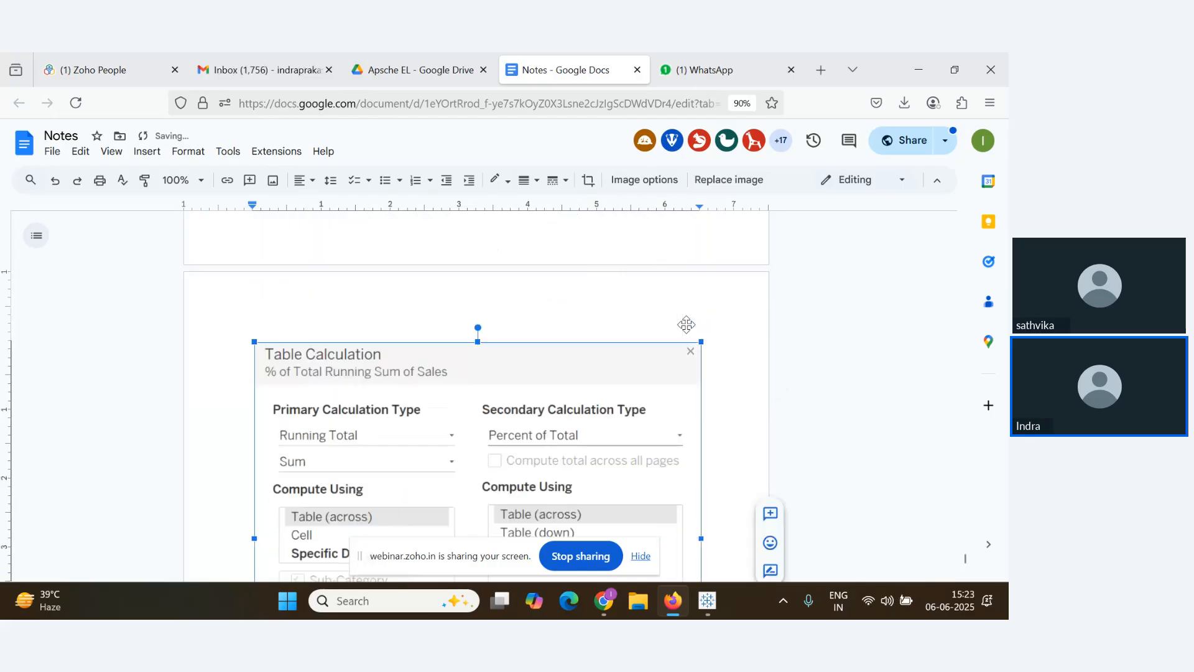
drag(702, 339, 485, 227)
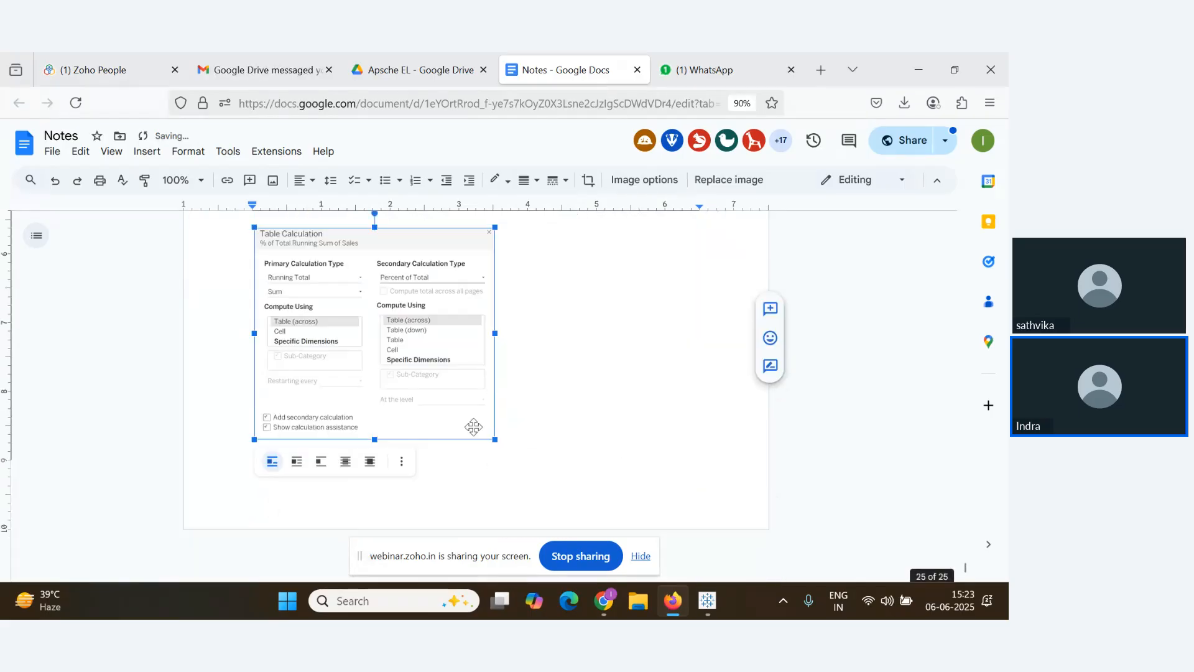
key(alt+Tab)
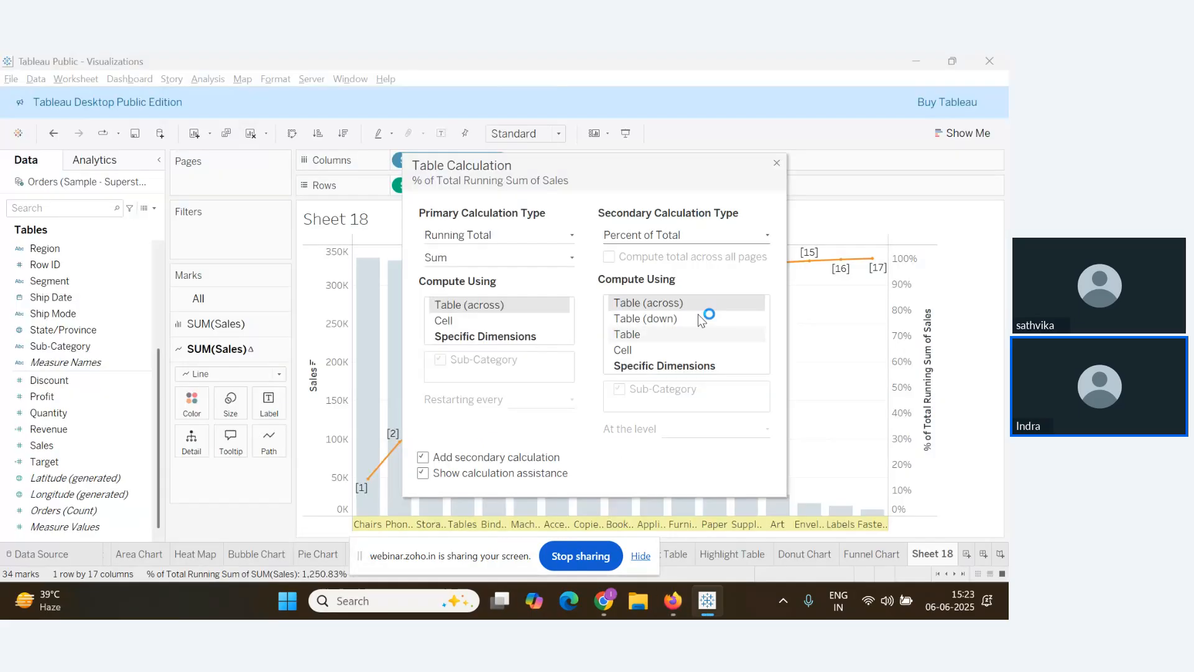
Label each point of the running-total line with its percentage, from 14.43% to 100.00%
click(777, 163)
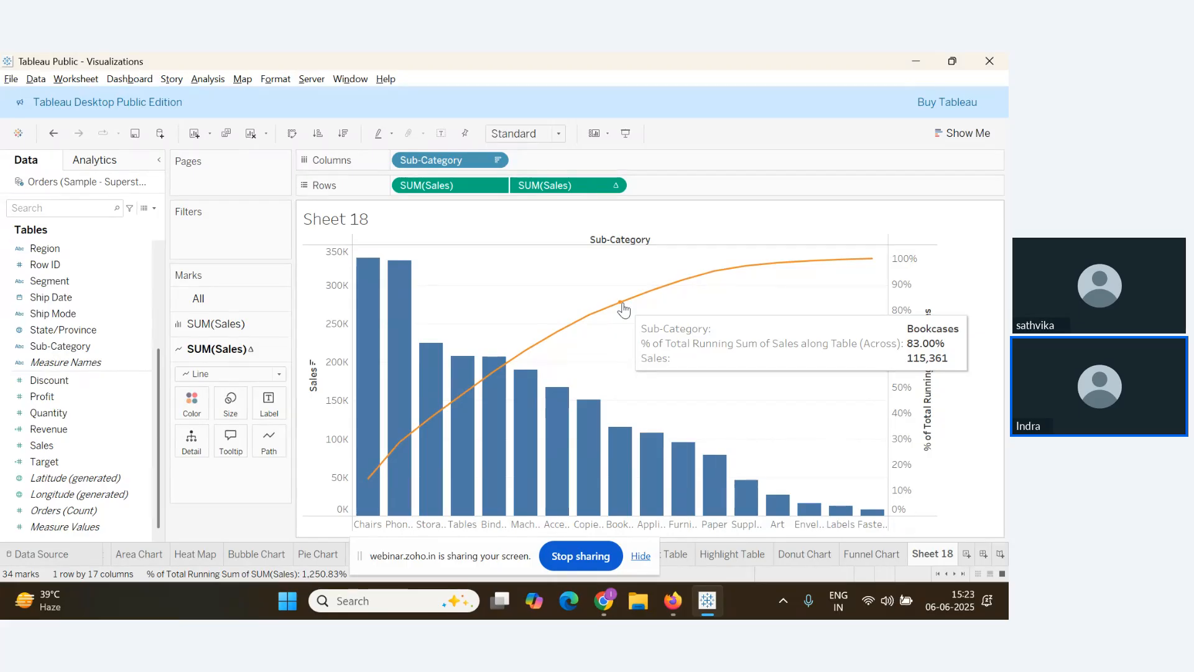
click(268, 403)
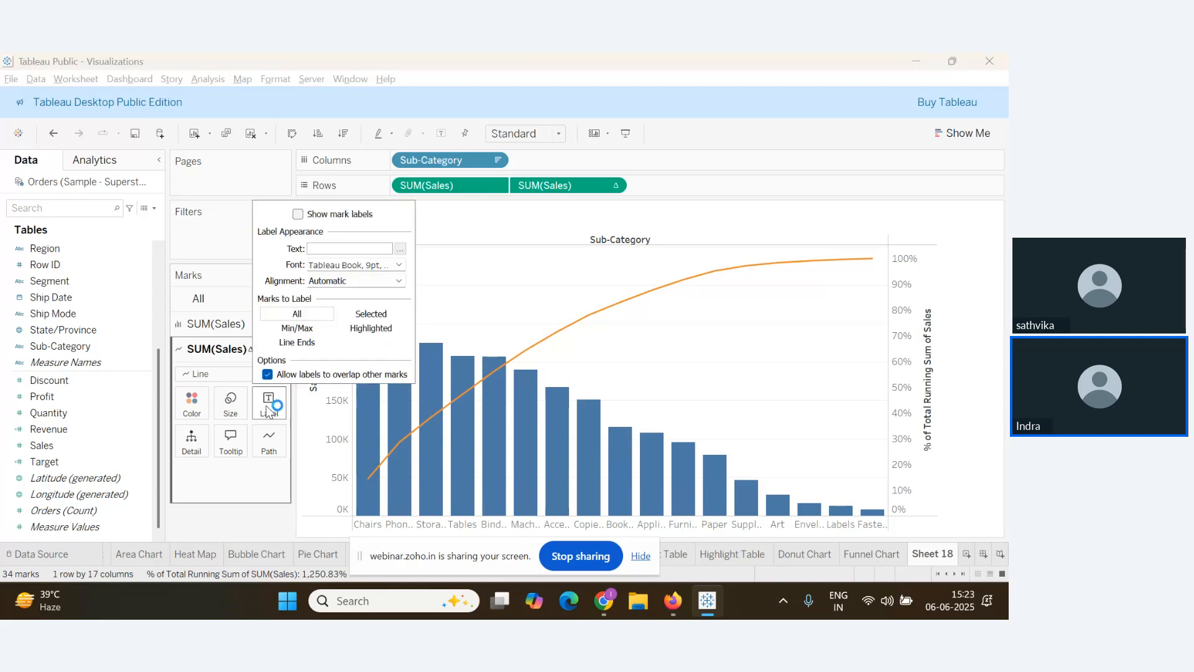
click(298, 215)
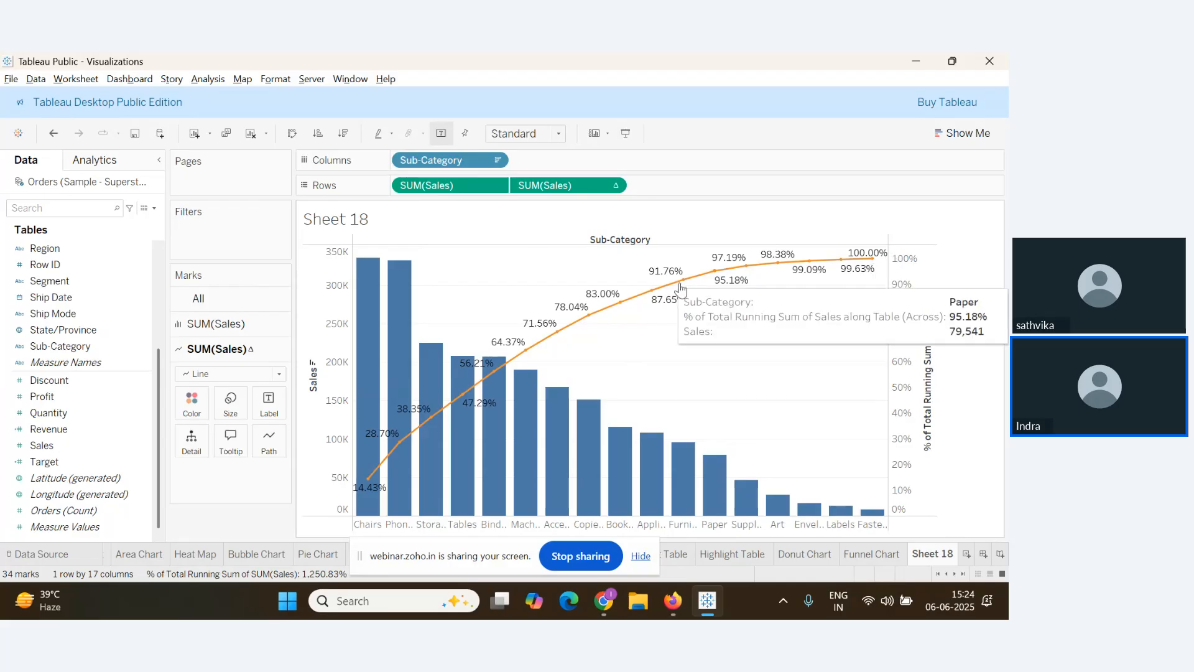
mouse_move(677, 333)
key(alt+Tab)
key(alt+Tab)
key(alt+Tab)
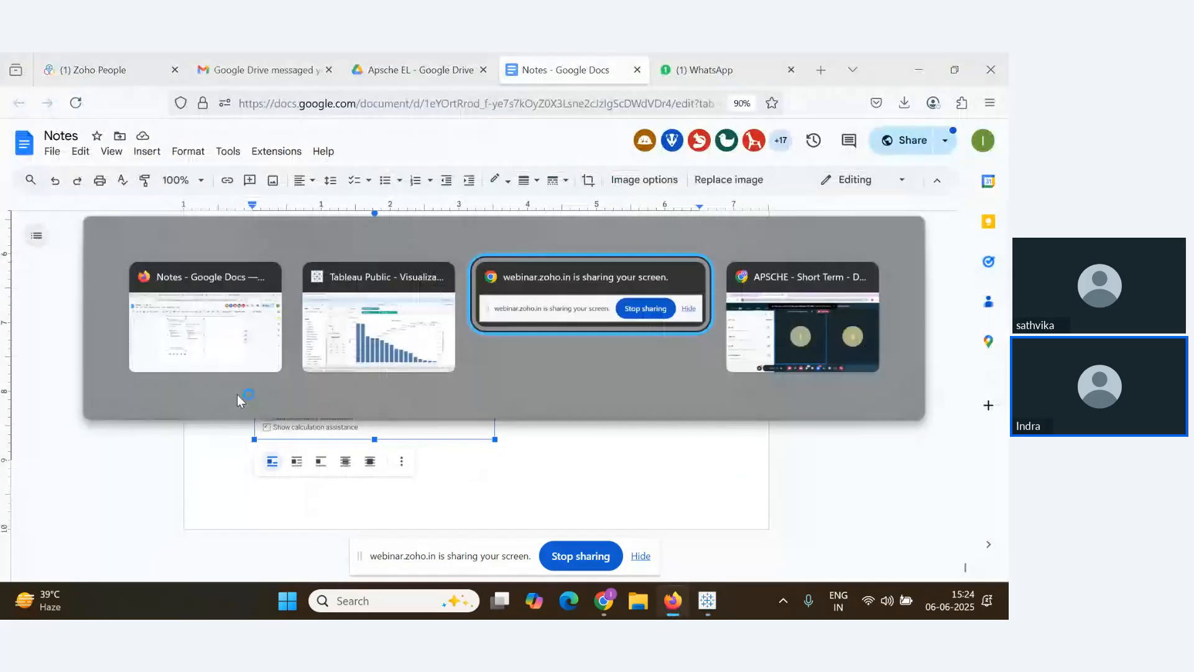
key(alt+Tab)
key(alt+Tab)
key(alt+Tab)
scroll(189, 446, down, 1)
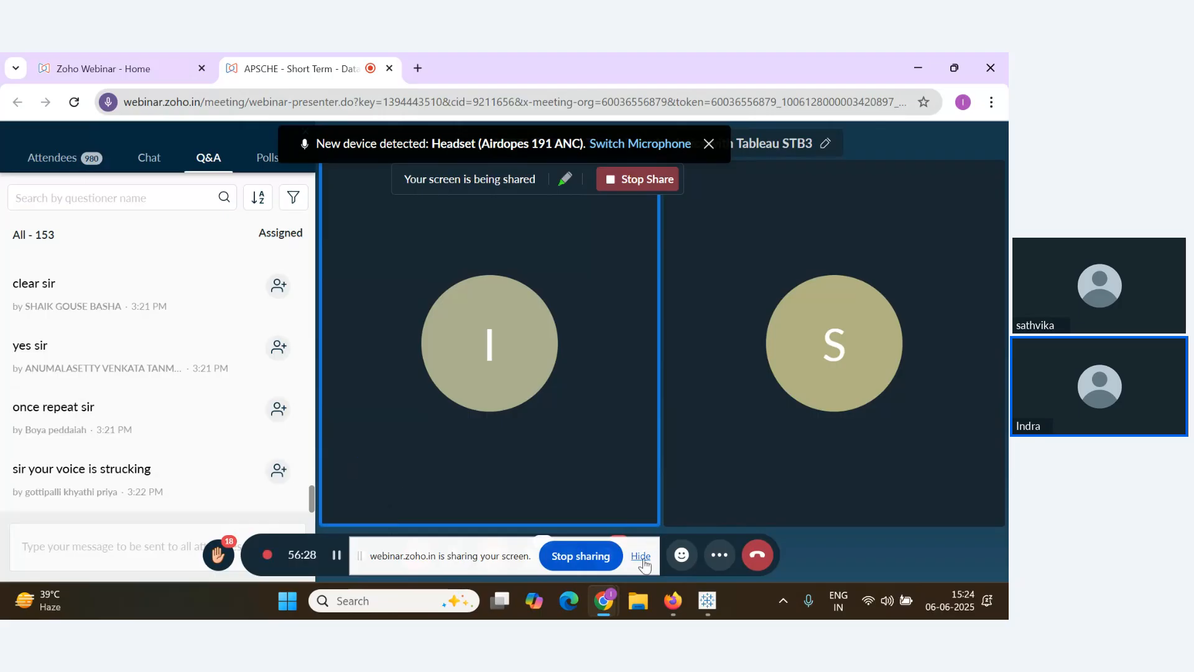
scroll(247, 429, up, 3)
scroll(247, 432, down, 3)
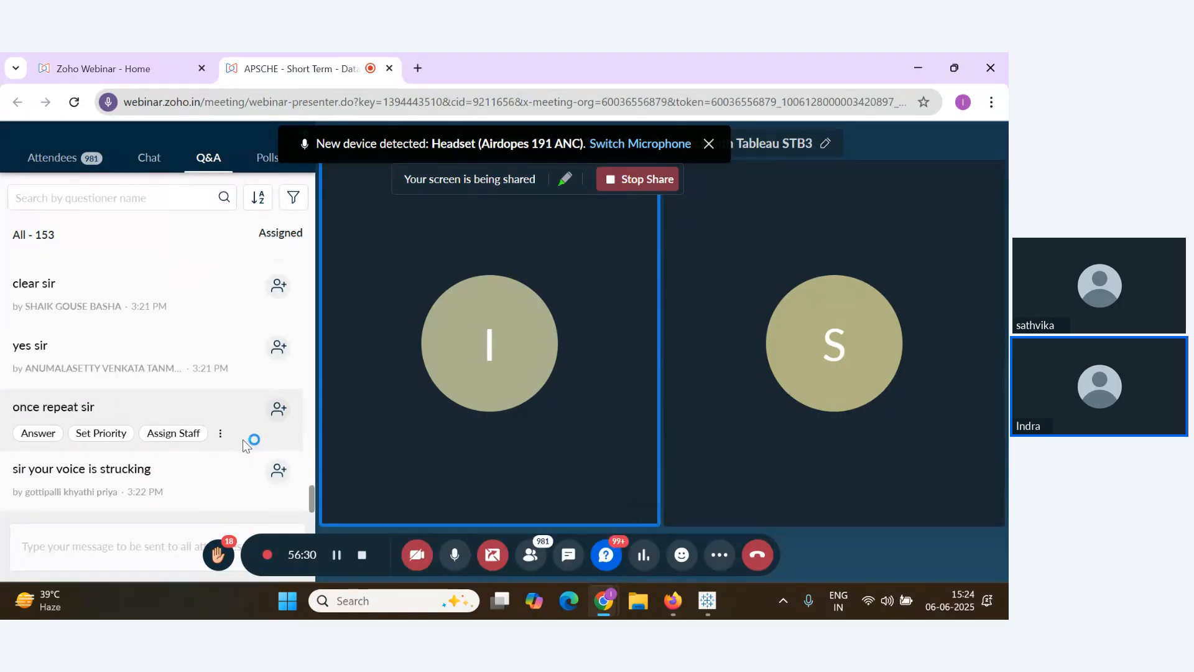
scroll(120, 417, up, 2)
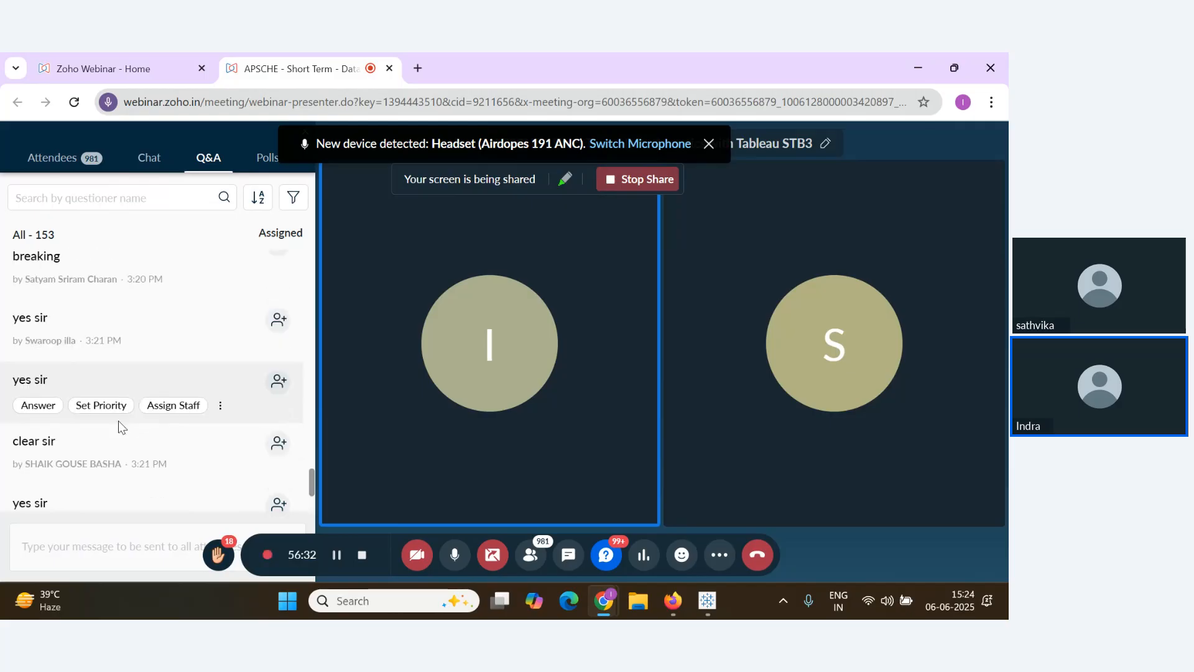
scroll(118, 421, down, 2)
key(alt+Tab)
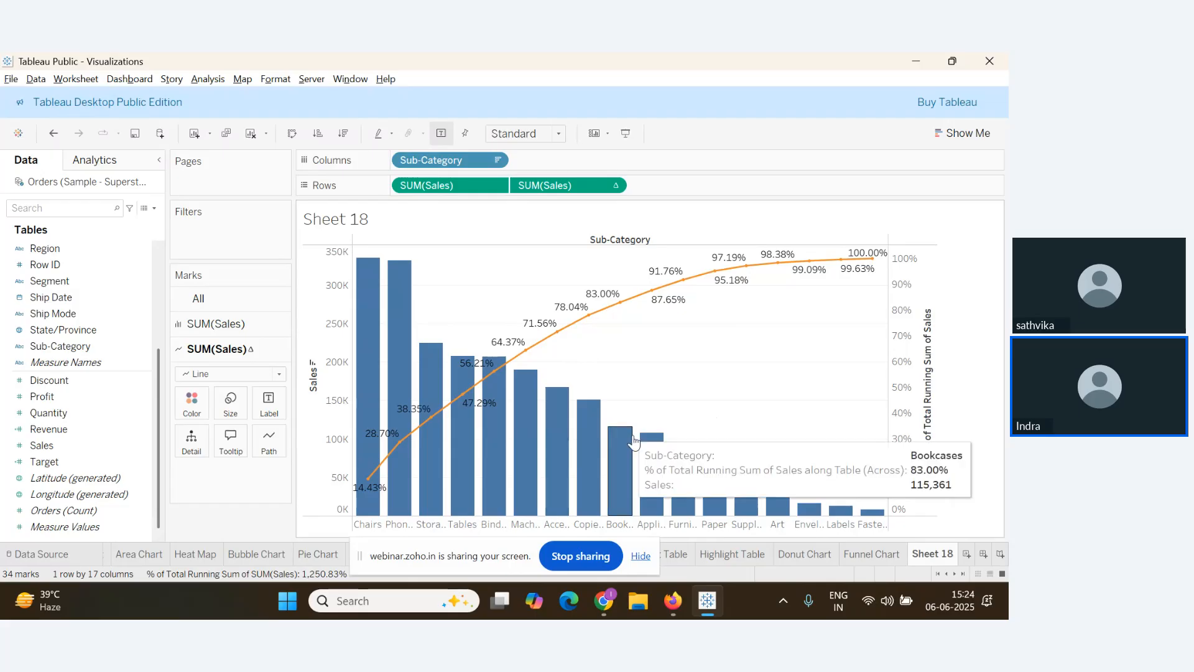
key(alt+Tab)
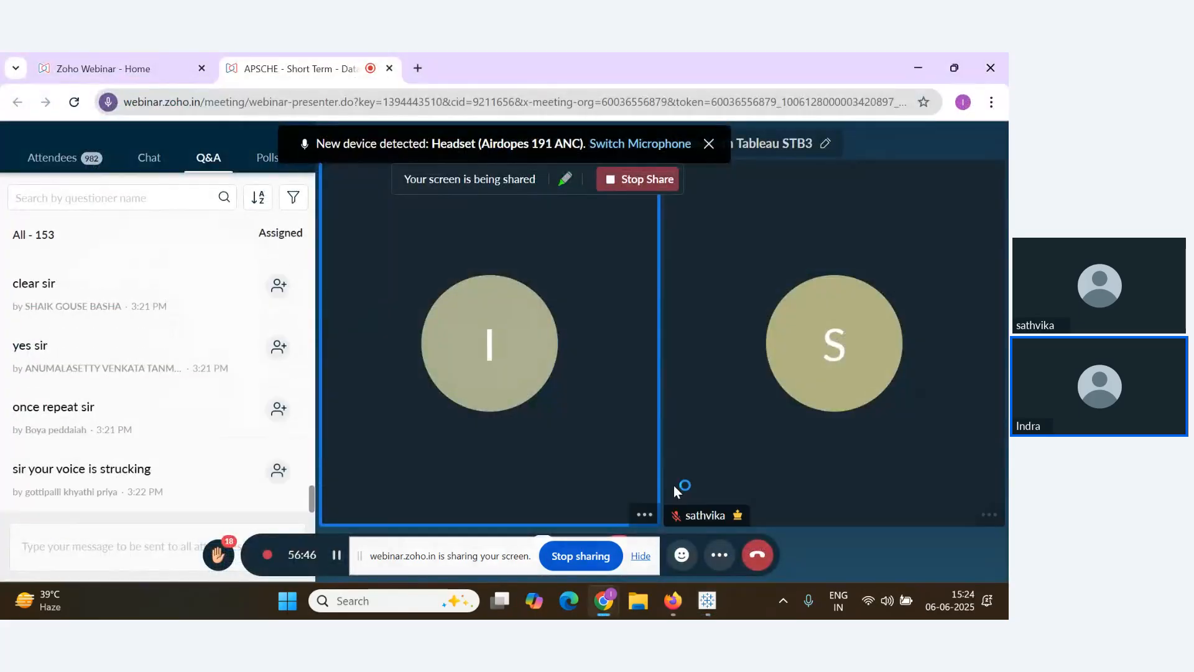
key(alt+Tab)
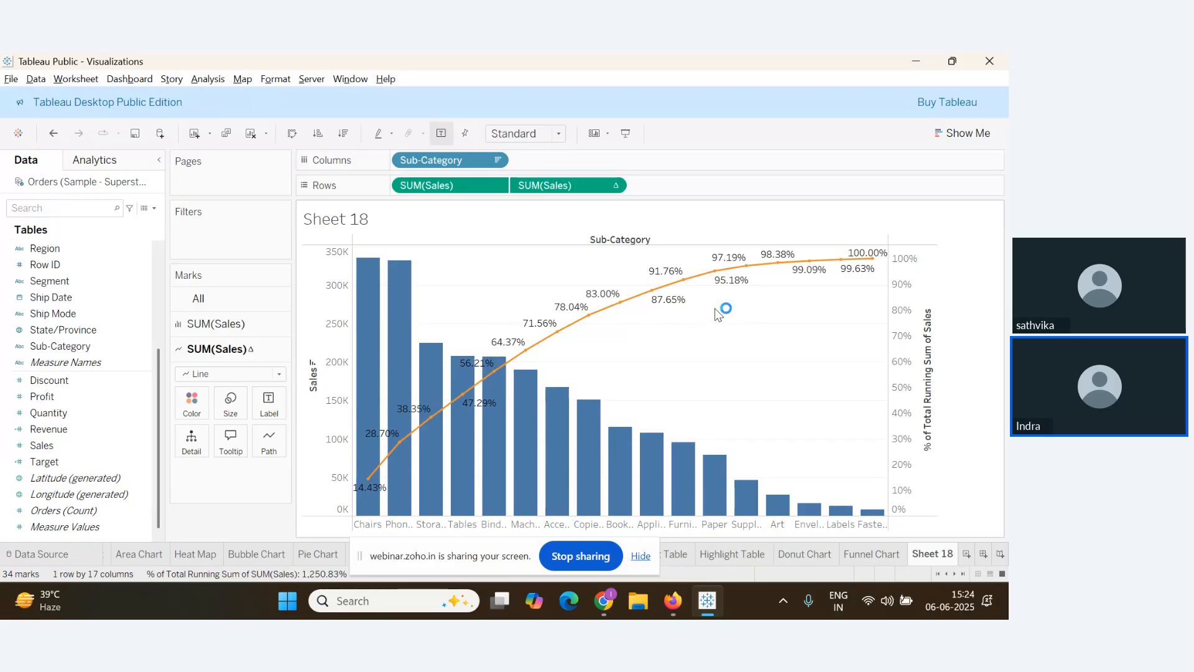
mouse_move(857, 269)
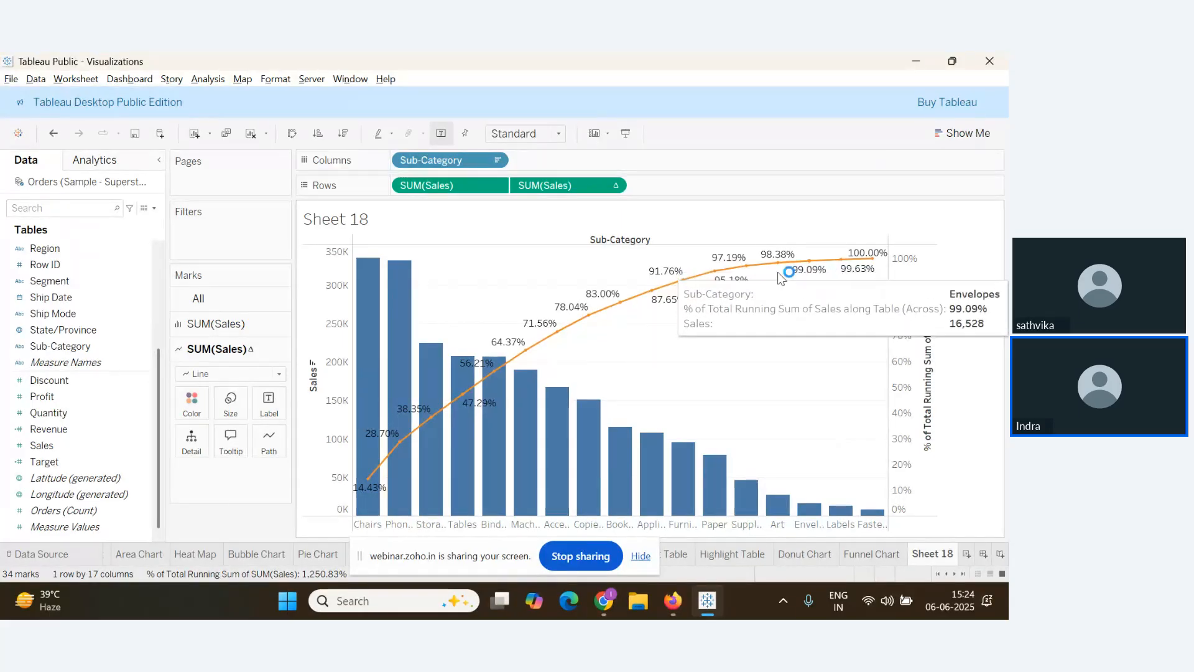
mouse_move(622, 307)
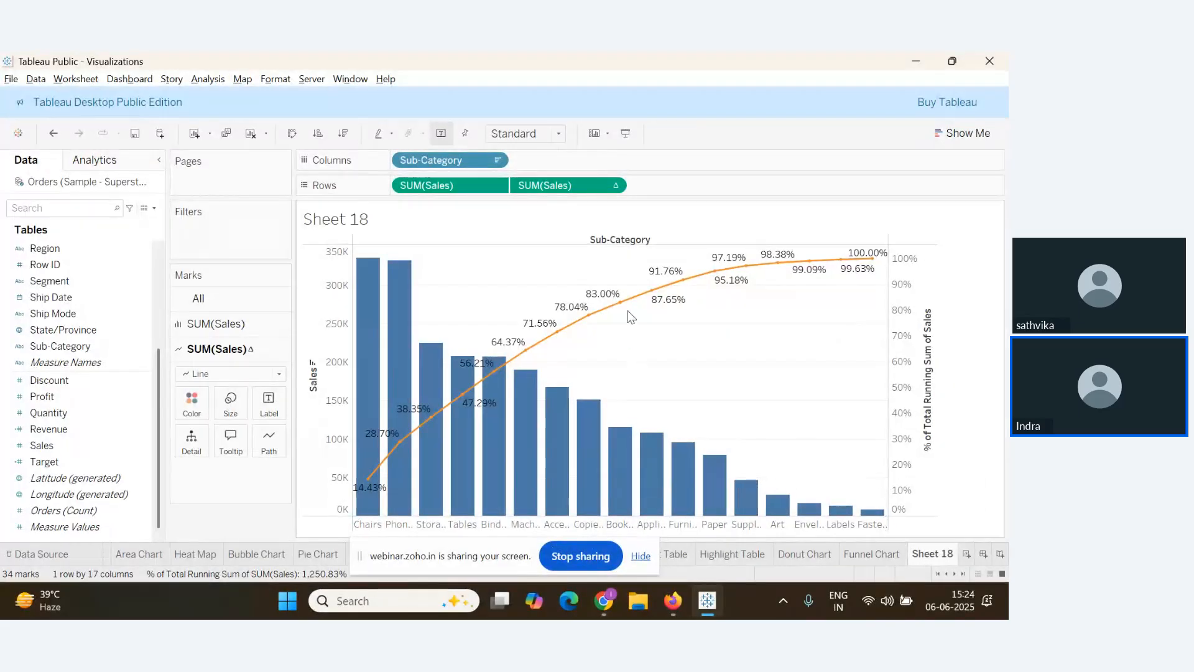
mouse_move(619, 508)
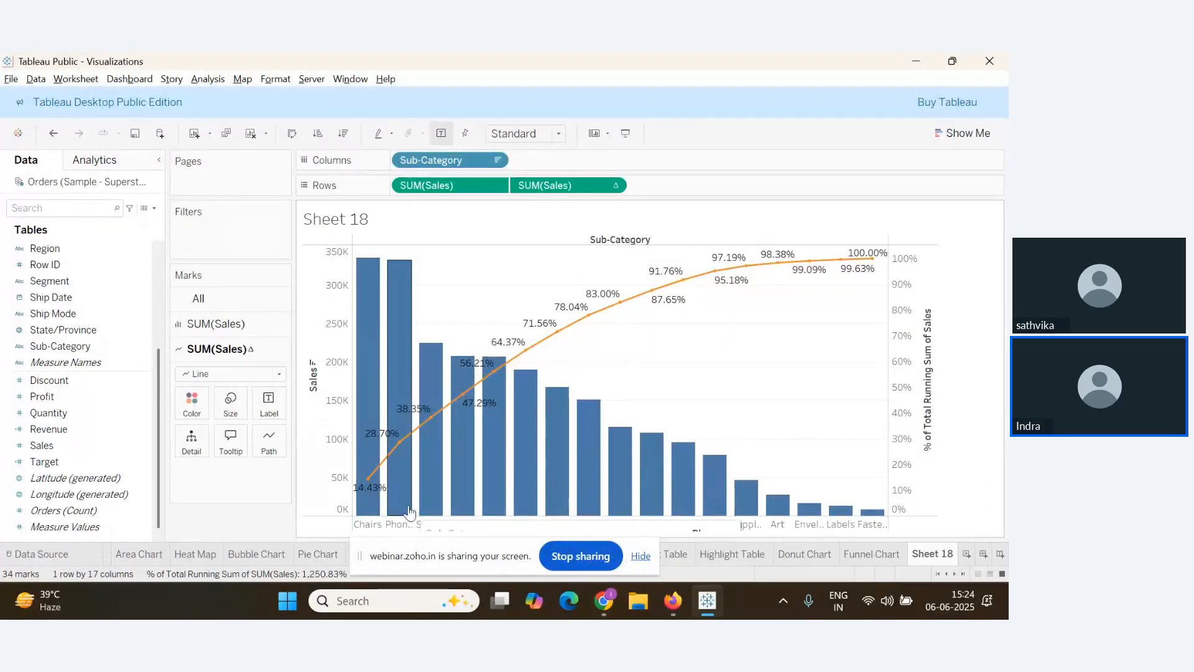
mouse_move(500, 504)
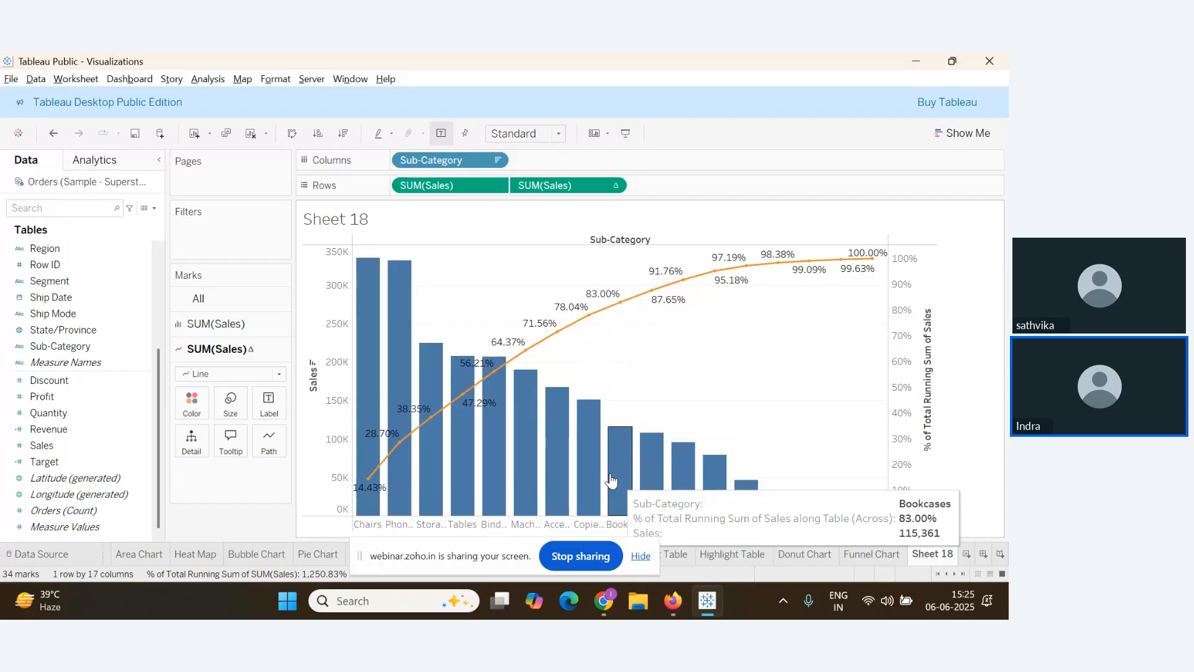
key(alt+Tab)
key(alt+Tab)
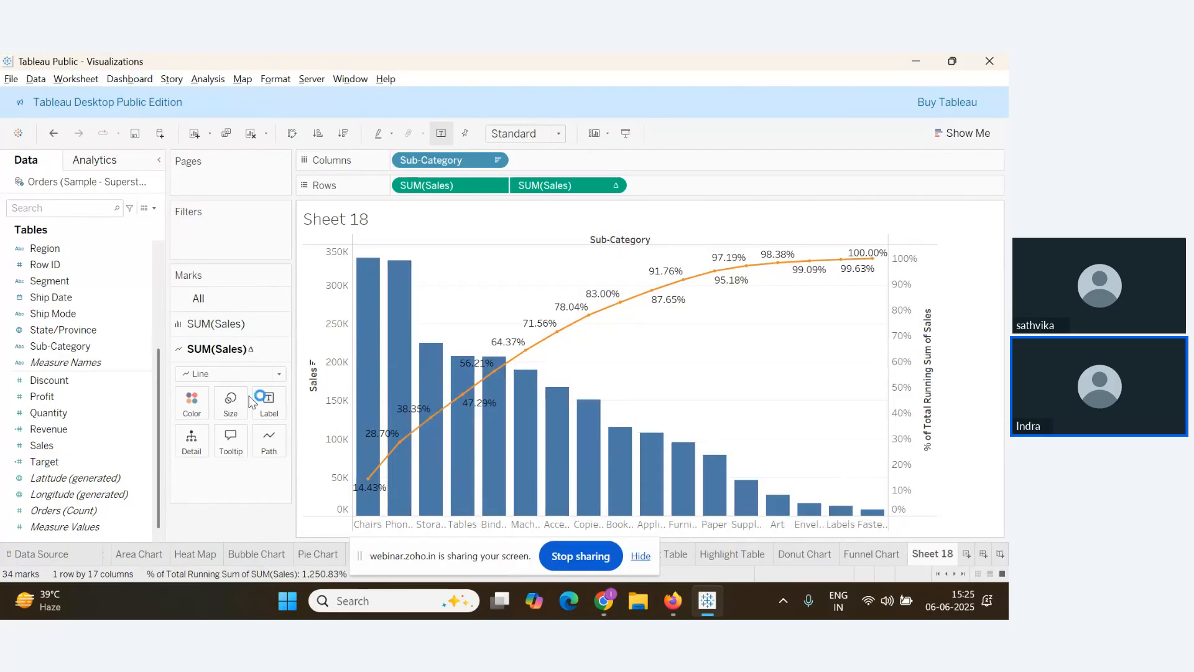
key(alt+Tab)
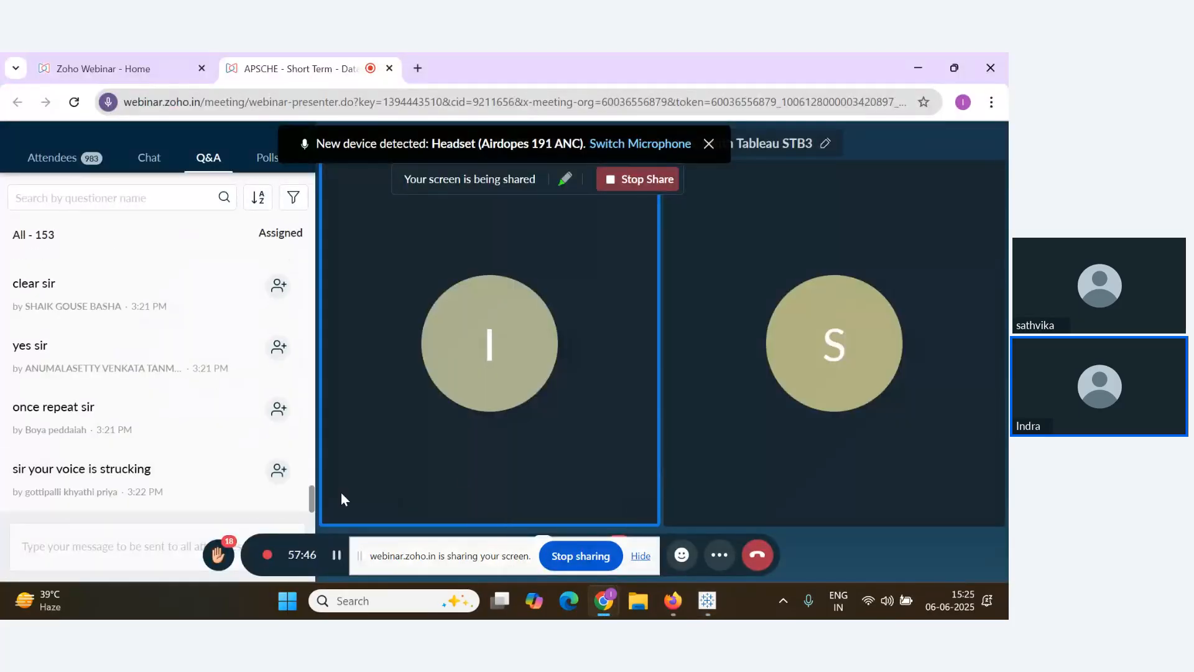
key(alt+Tab)
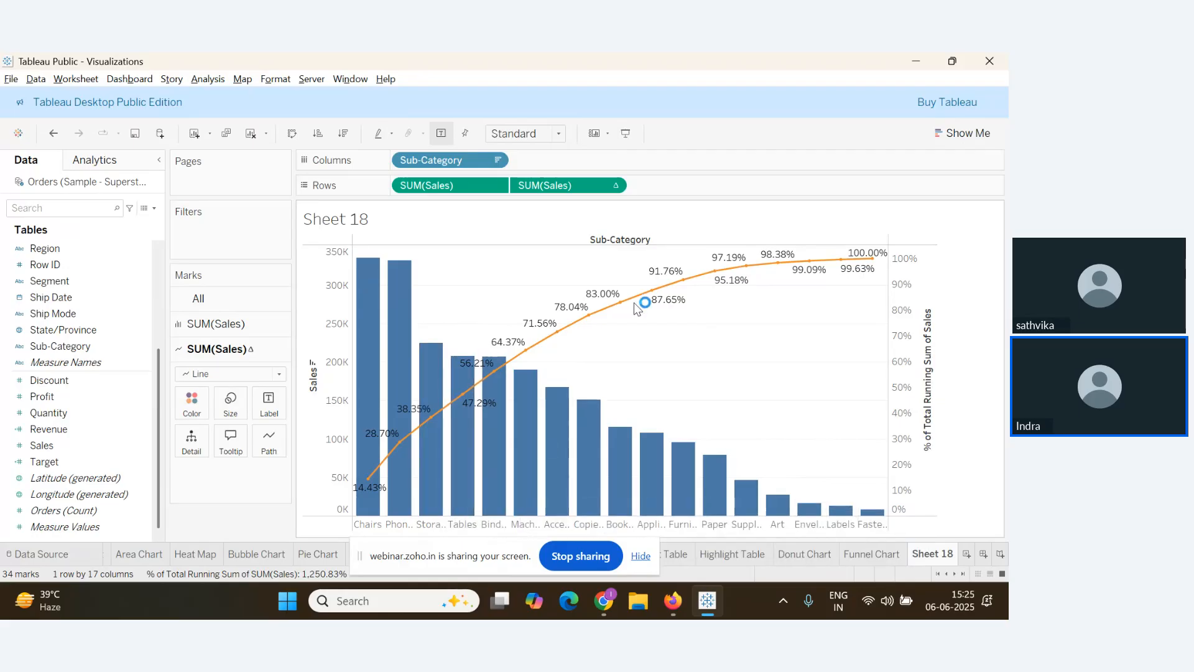
key(alt+Tab)
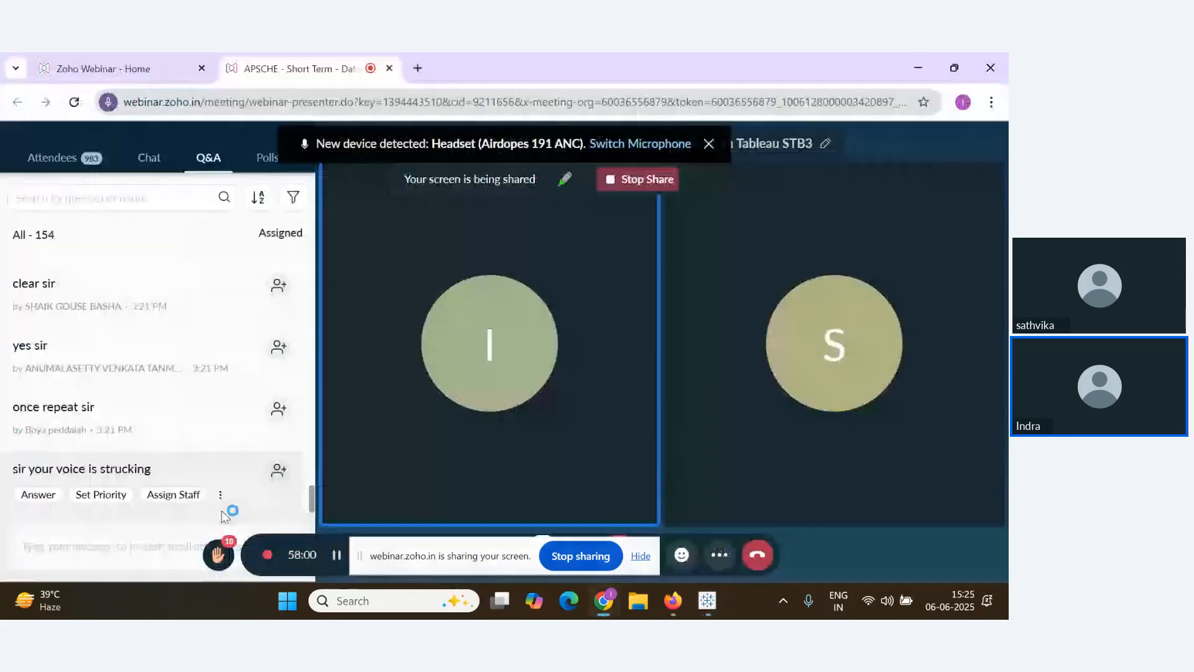
scroll(244, 475, down, 1)
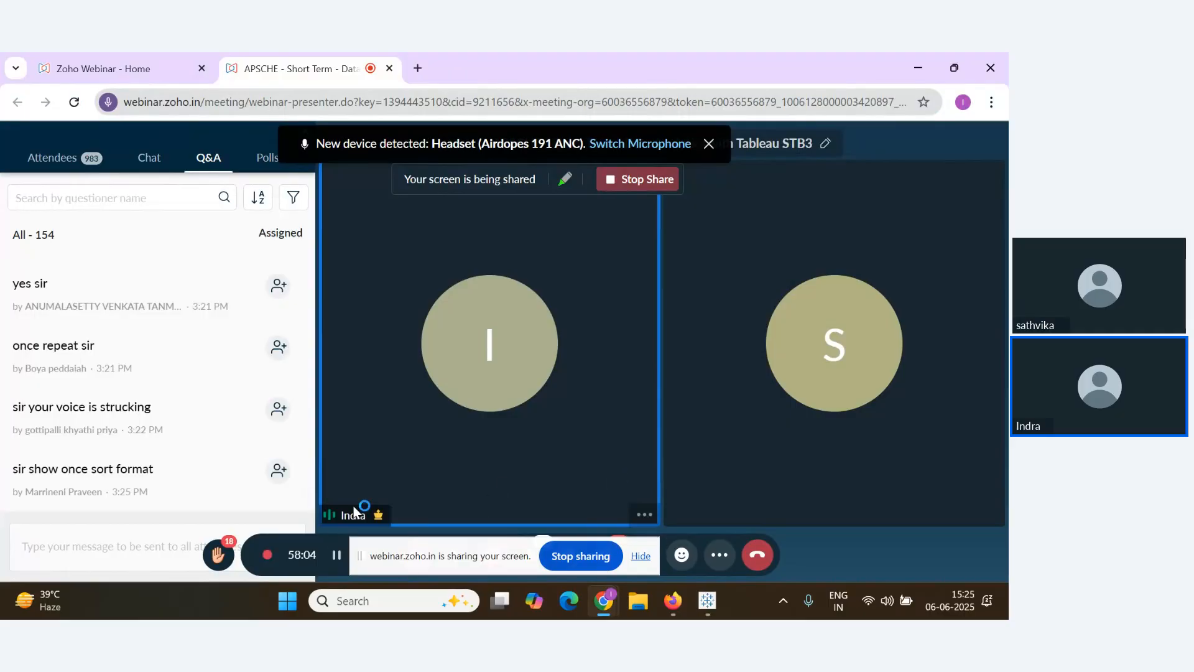
key(alt+Tab)
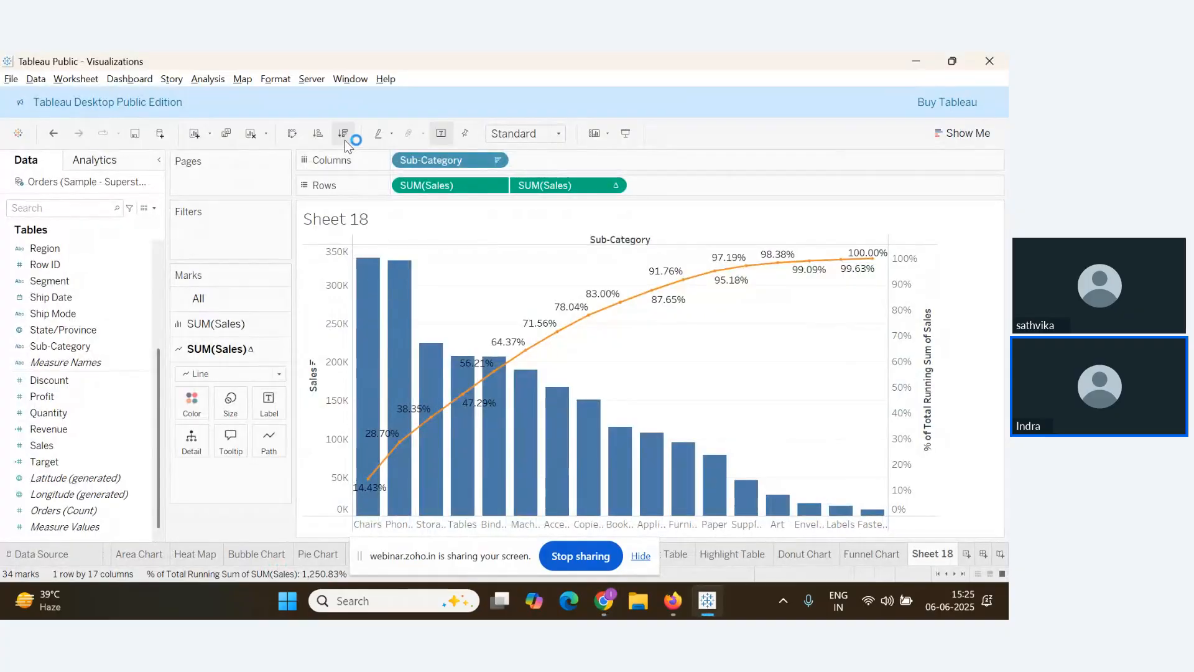
click(317, 135)
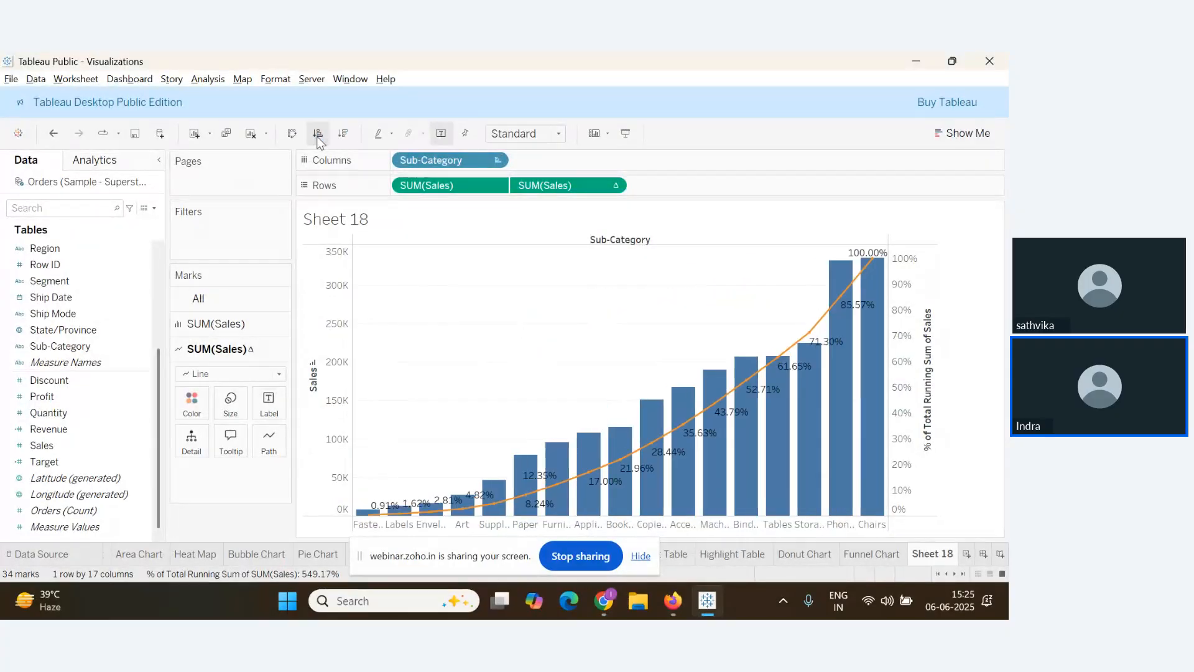
click(343, 133)
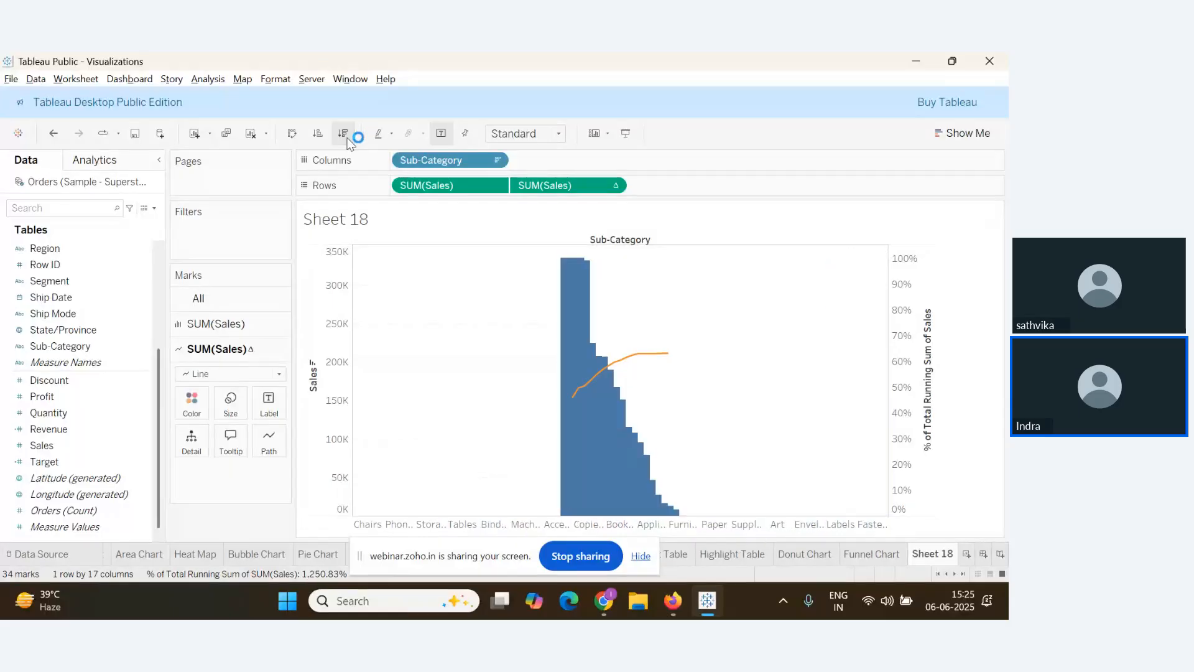
key(alt+Tab)
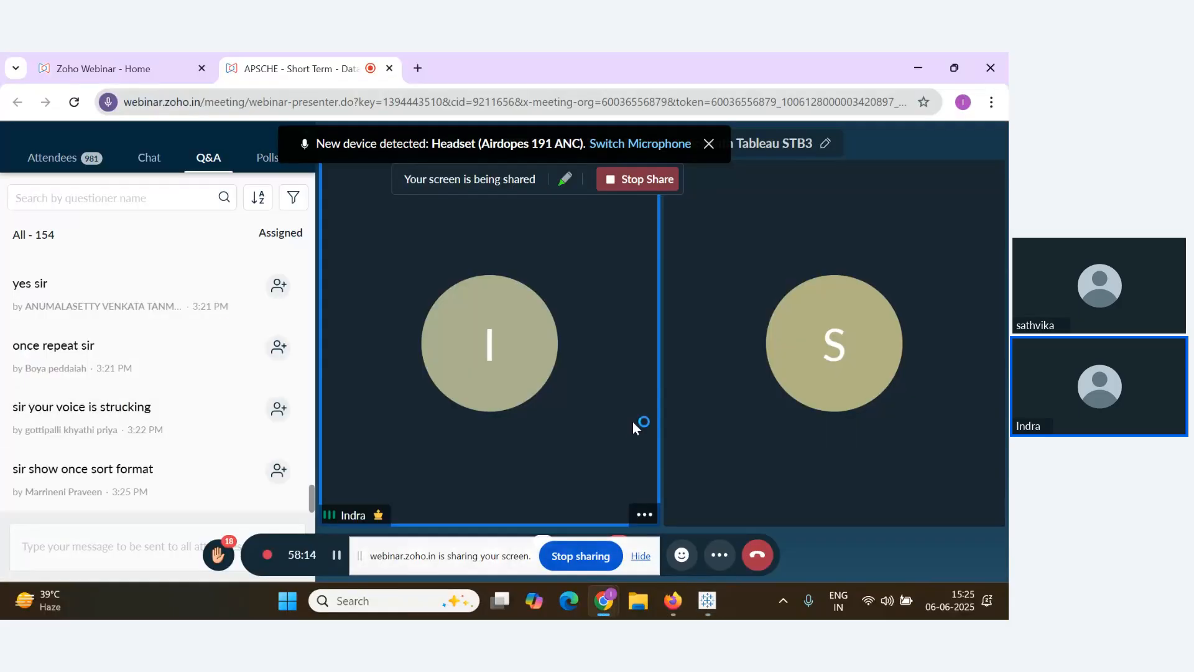
key(alt+Tab)
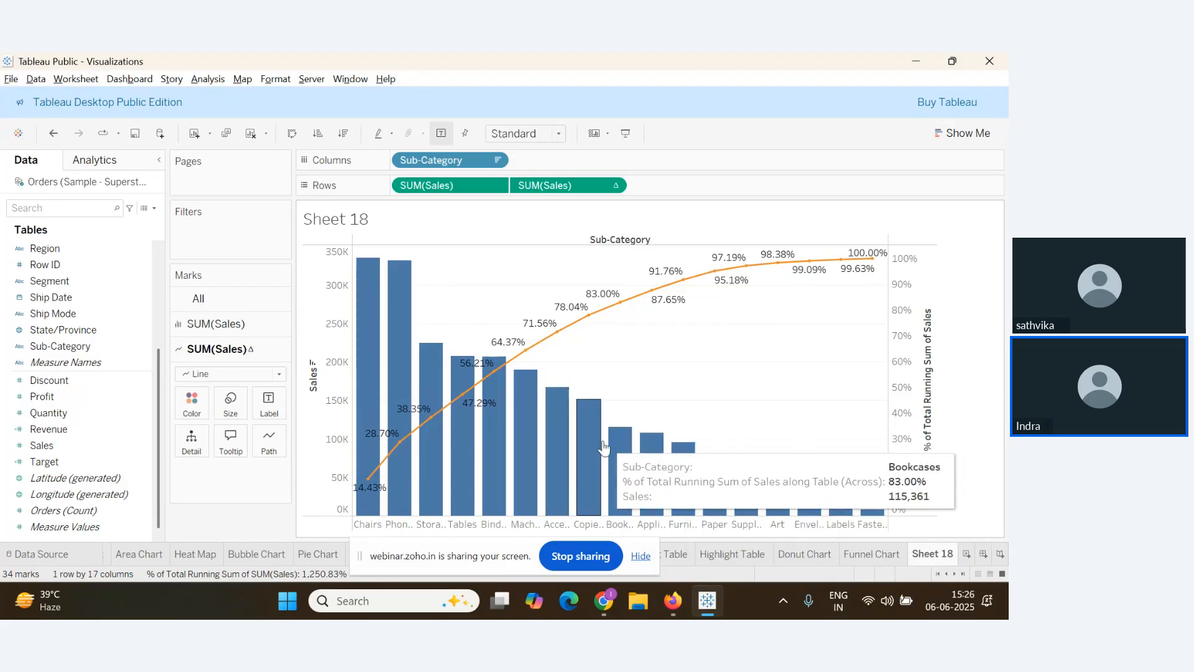
Rename the sheet title from Sheet 18 to 'Sales By Sub Category'
double_click(364, 220)
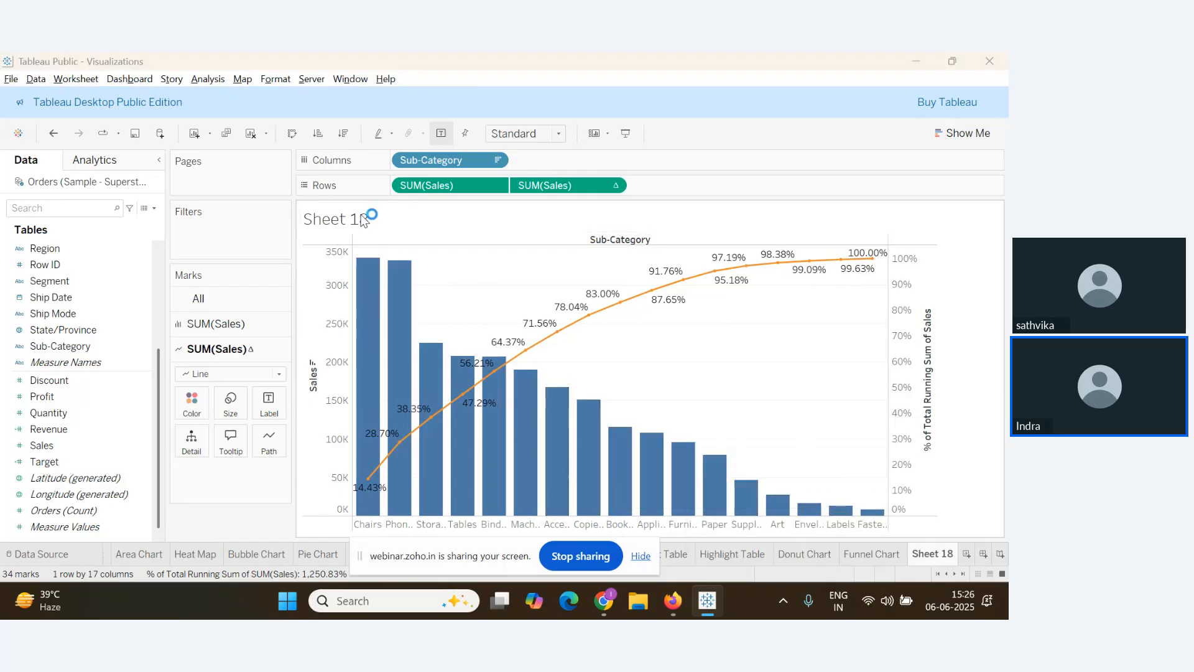
key(ctrl+a)
text(Sa)
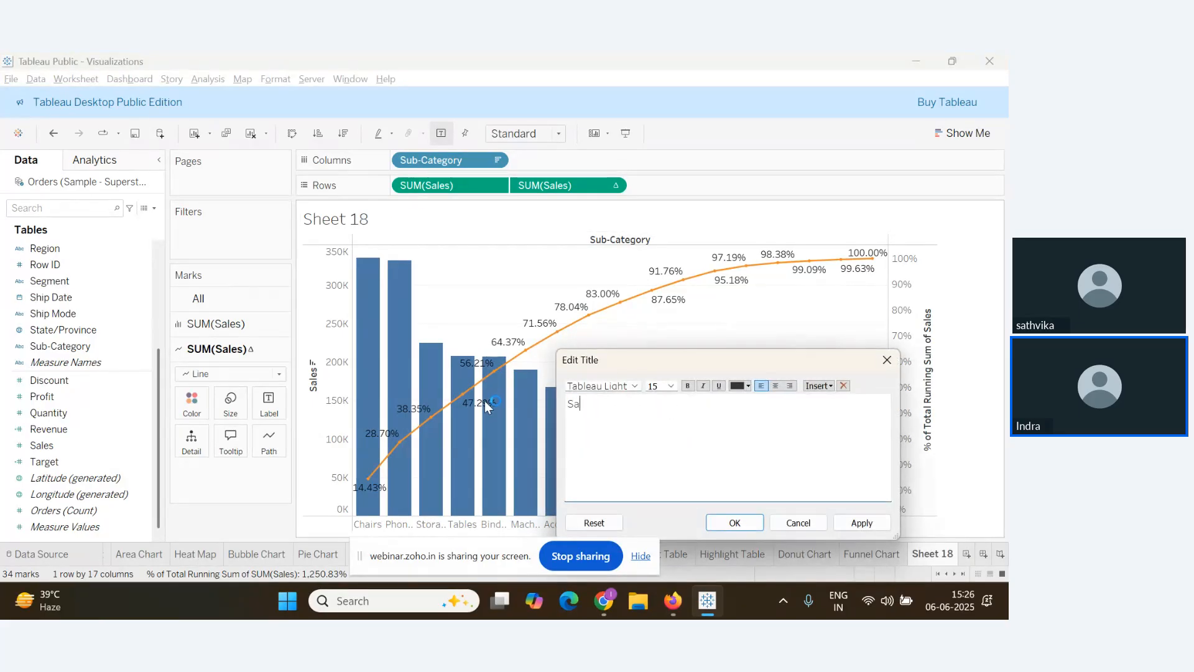
text(les By)
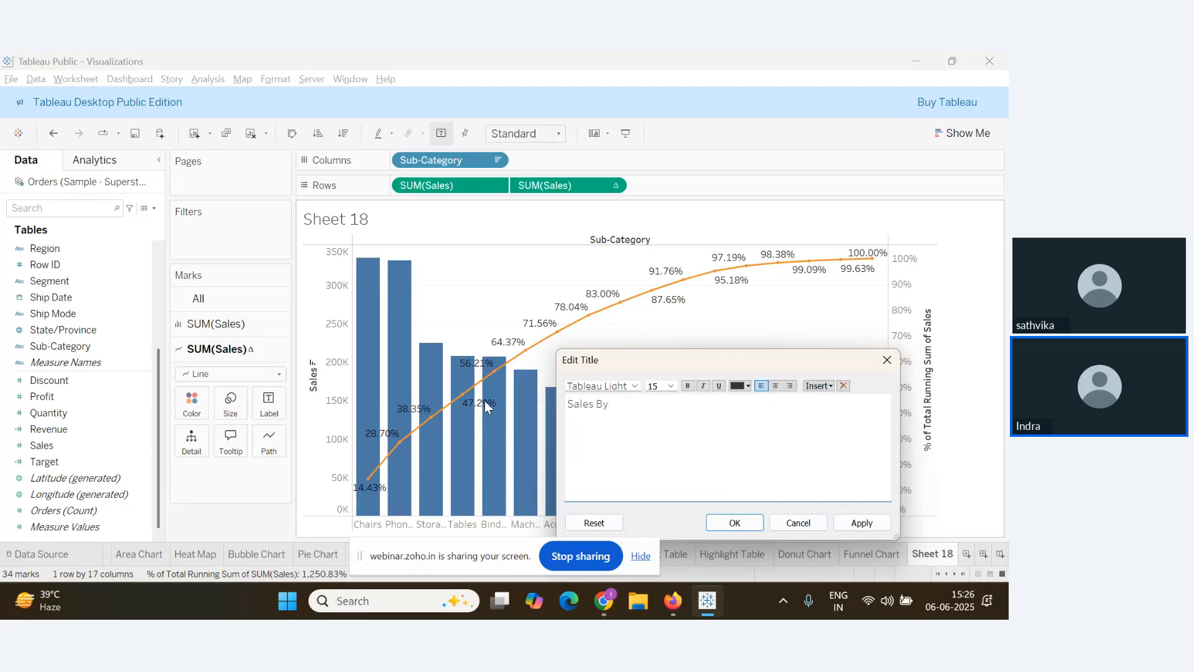
text( Sub Catgei)
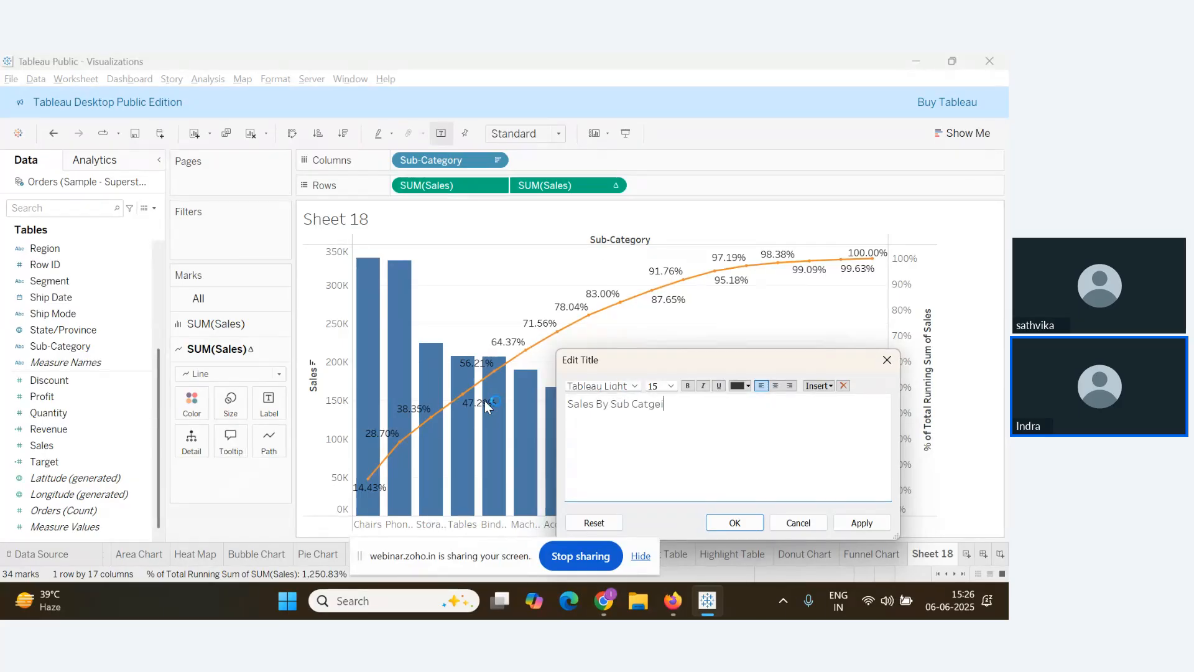
key(BackSpace)
key(BackSpace)
key(BackSpace)
text(egory)
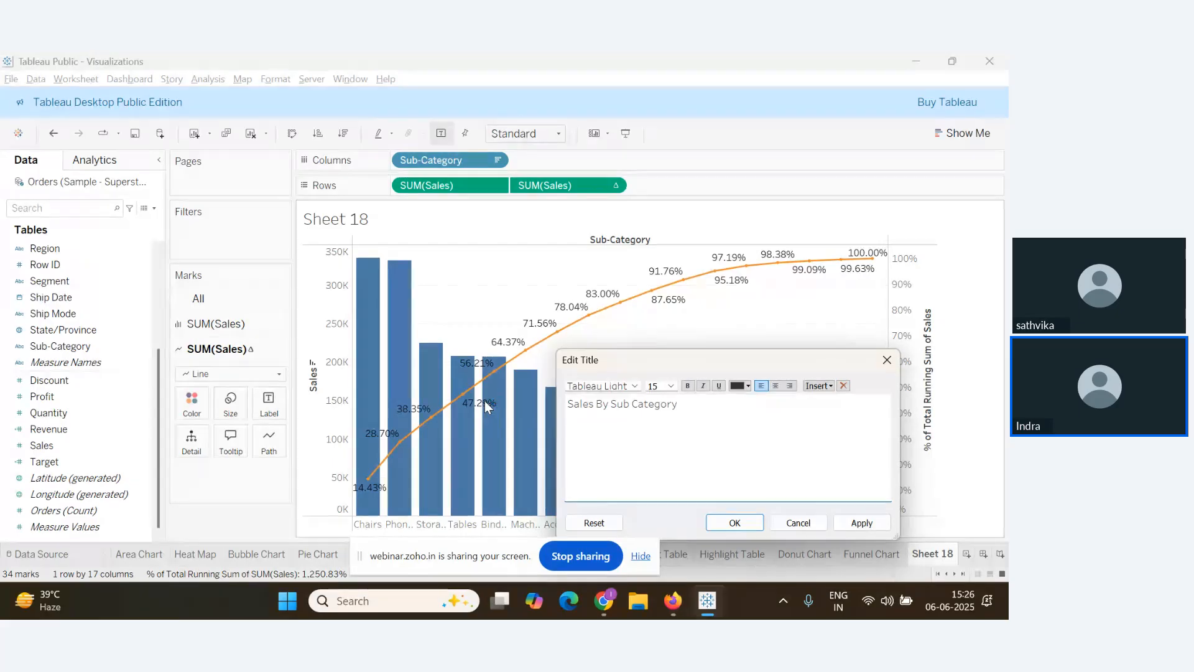
Make the title text dark blue, bold and centred
key(ctrl+a)
click(740, 386)
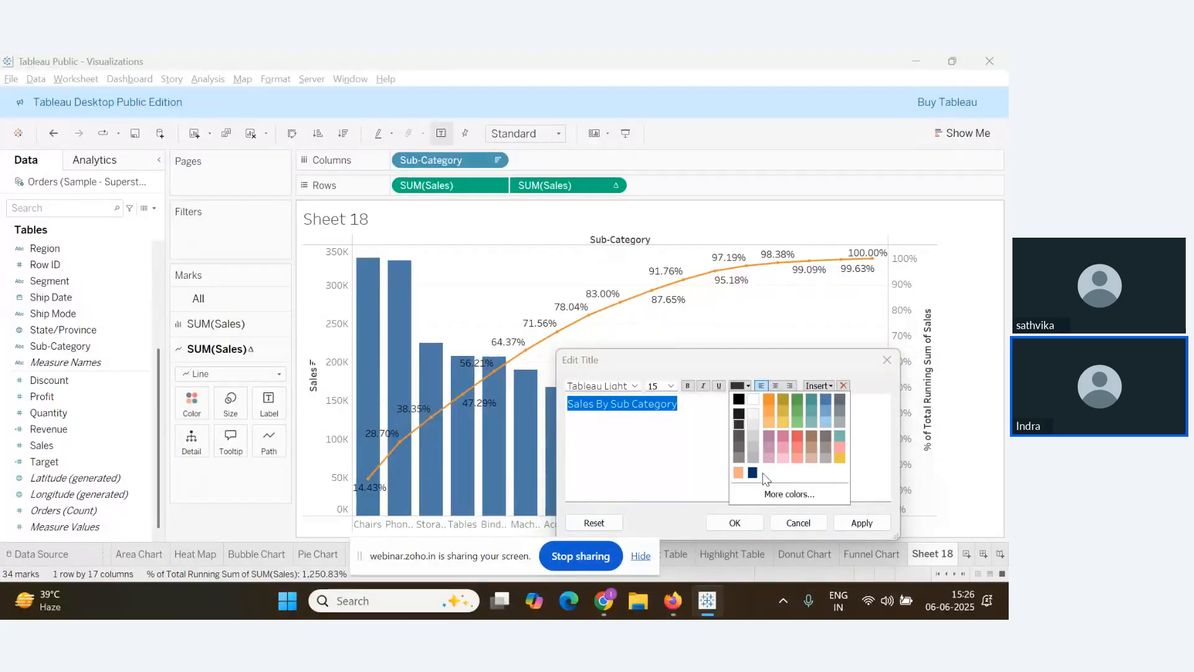
click(755, 473)
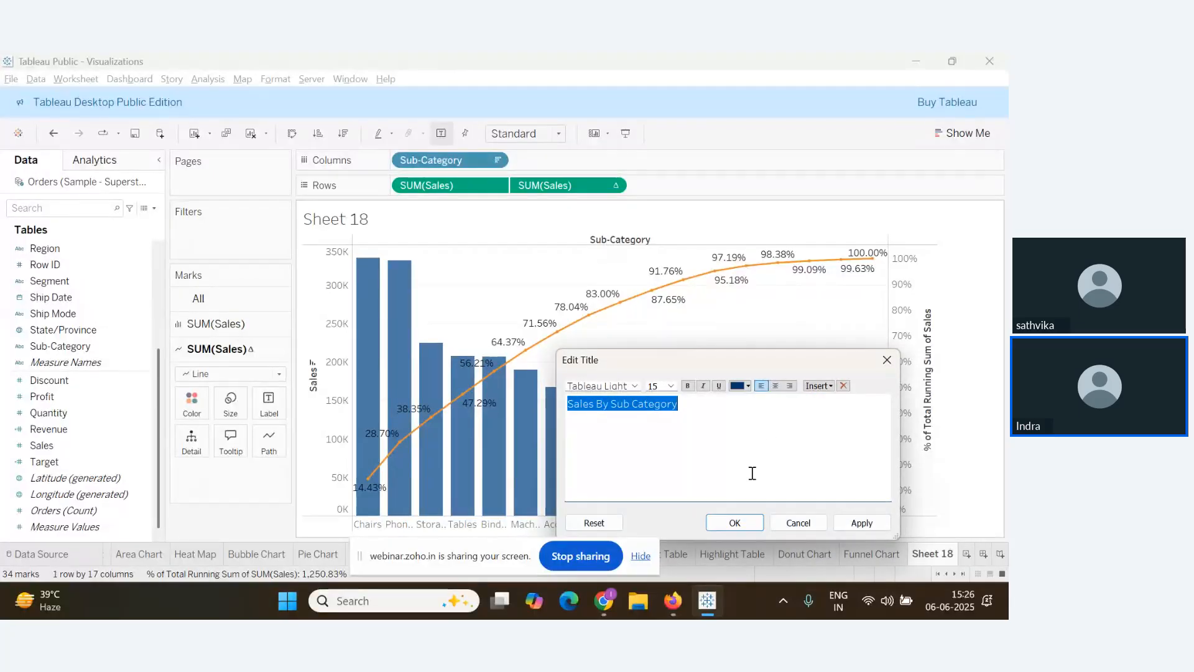
click(688, 385)
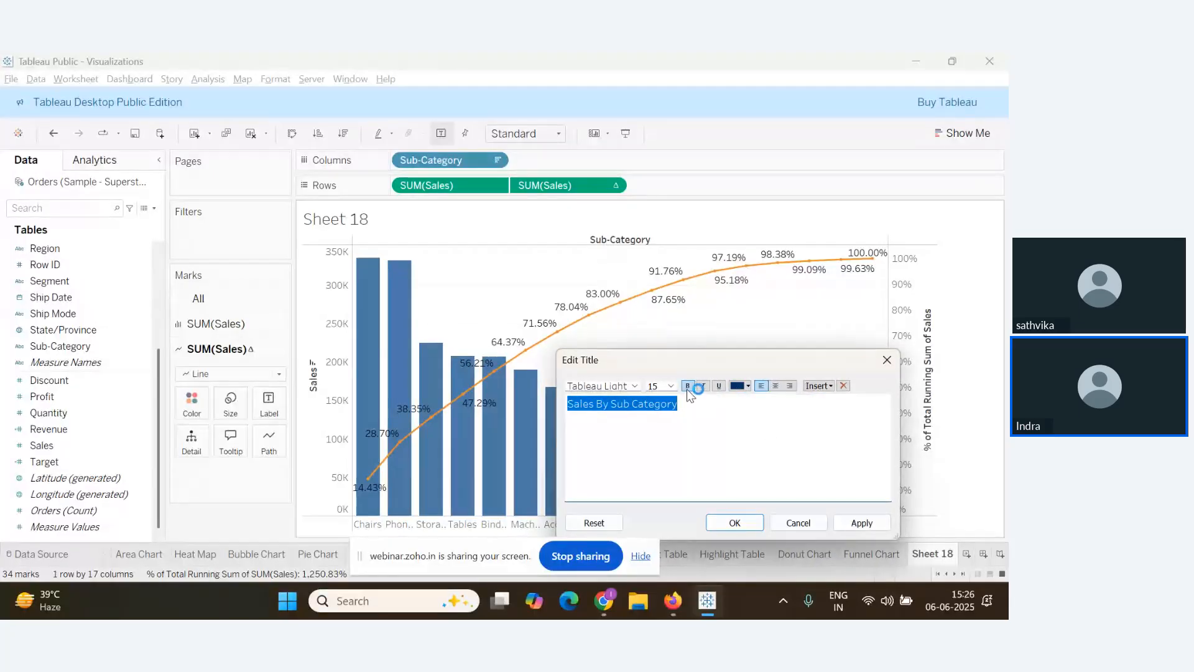
click(776, 387)
click(734, 522)
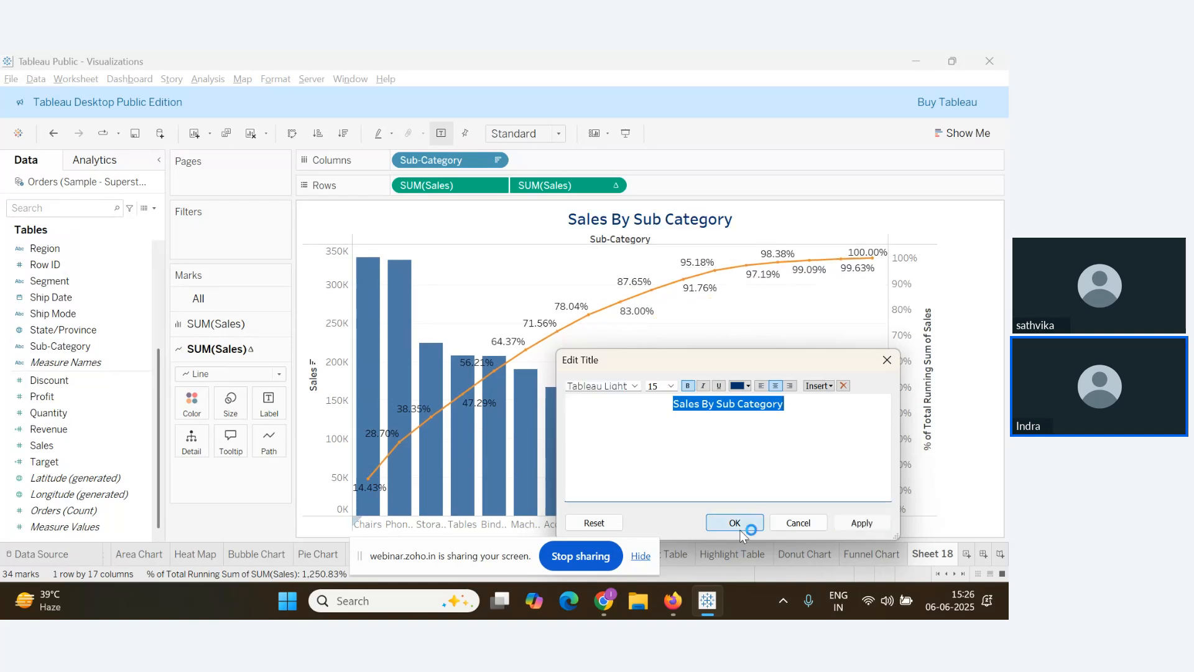
right_click(667, 227)
Shade the title background orange and give it a solid black border
click(718, 287)
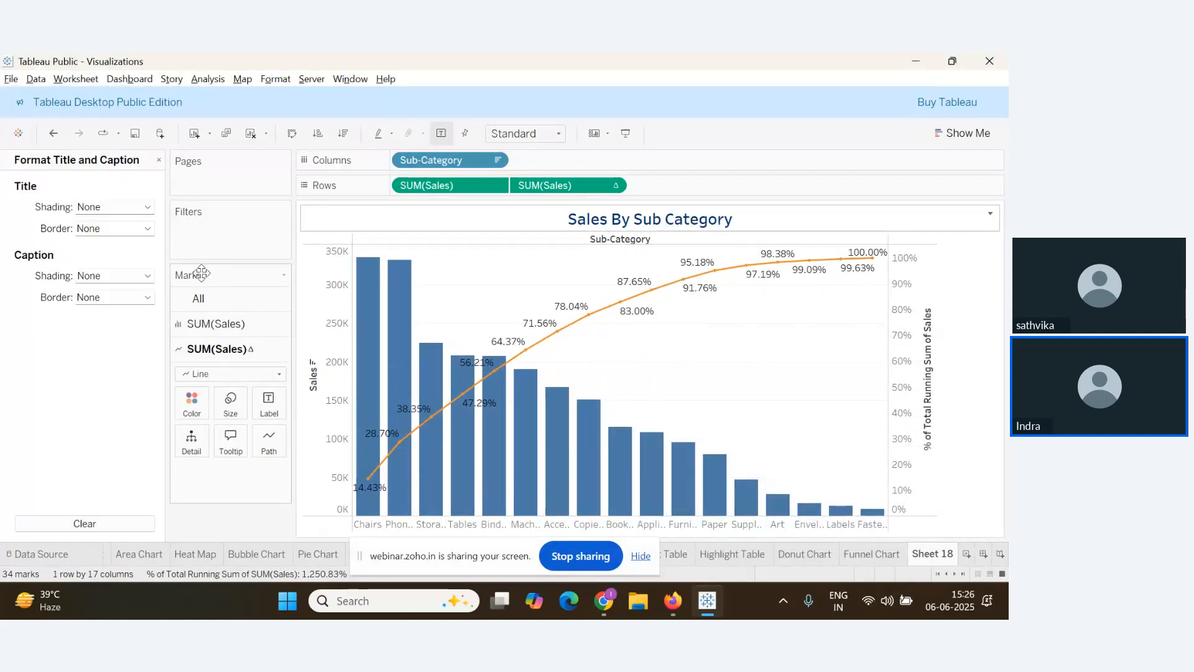
click(145, 208)
click(84, 316)
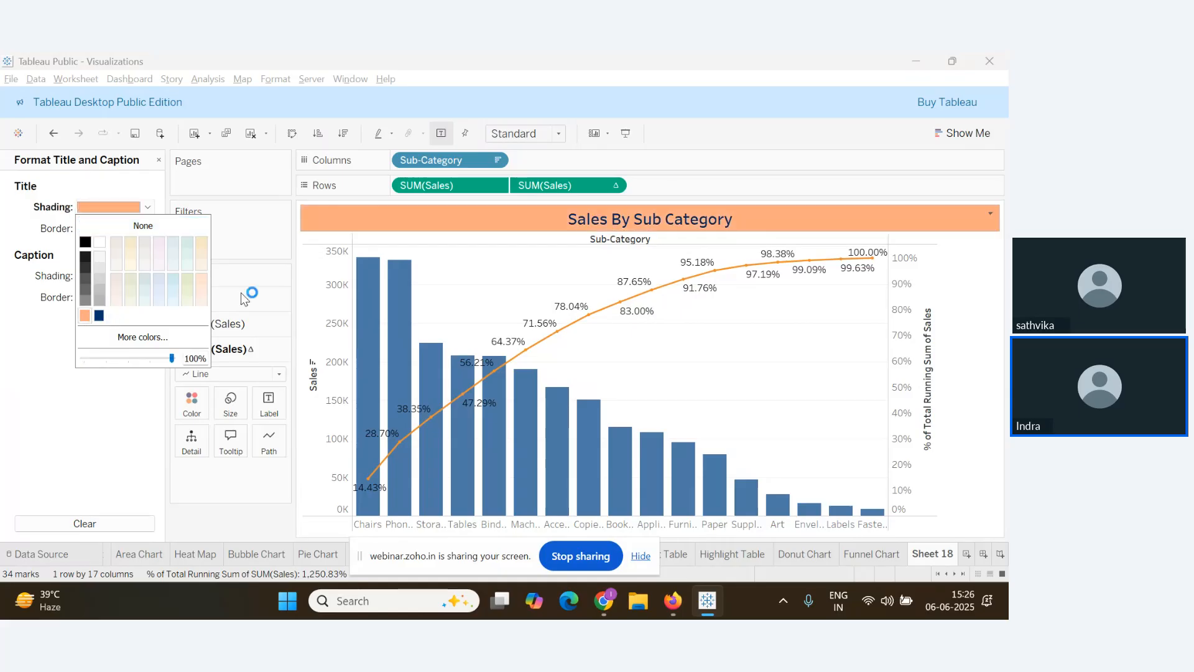
click(23, 234)
click(124, 228)
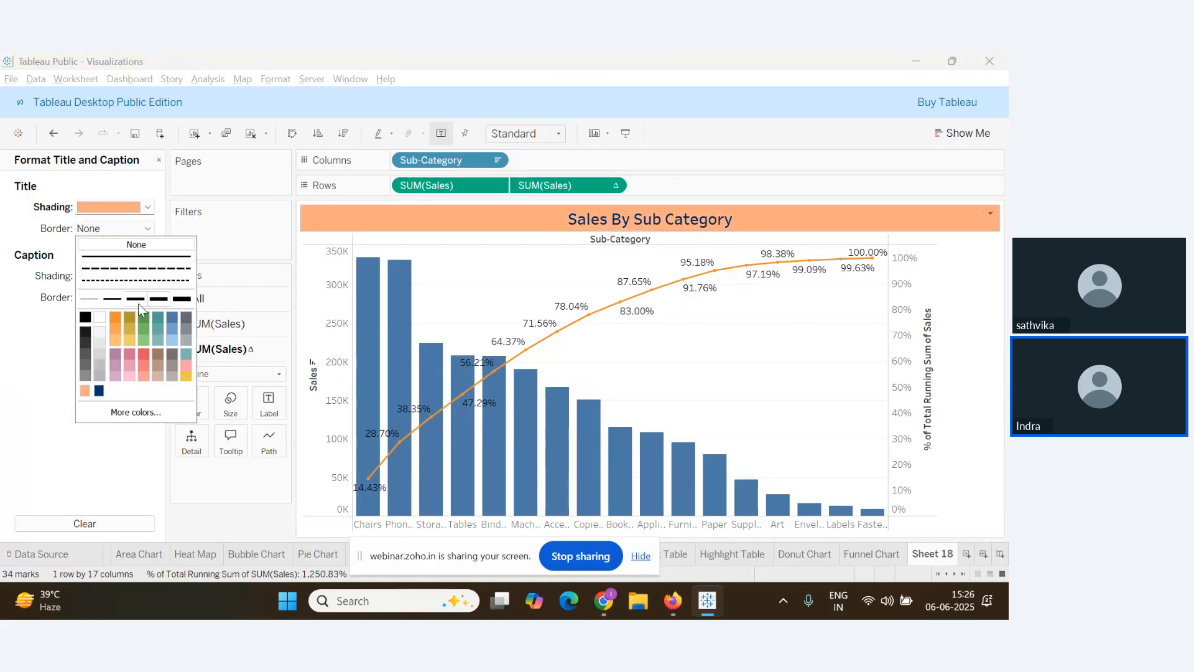
click(174, 267)
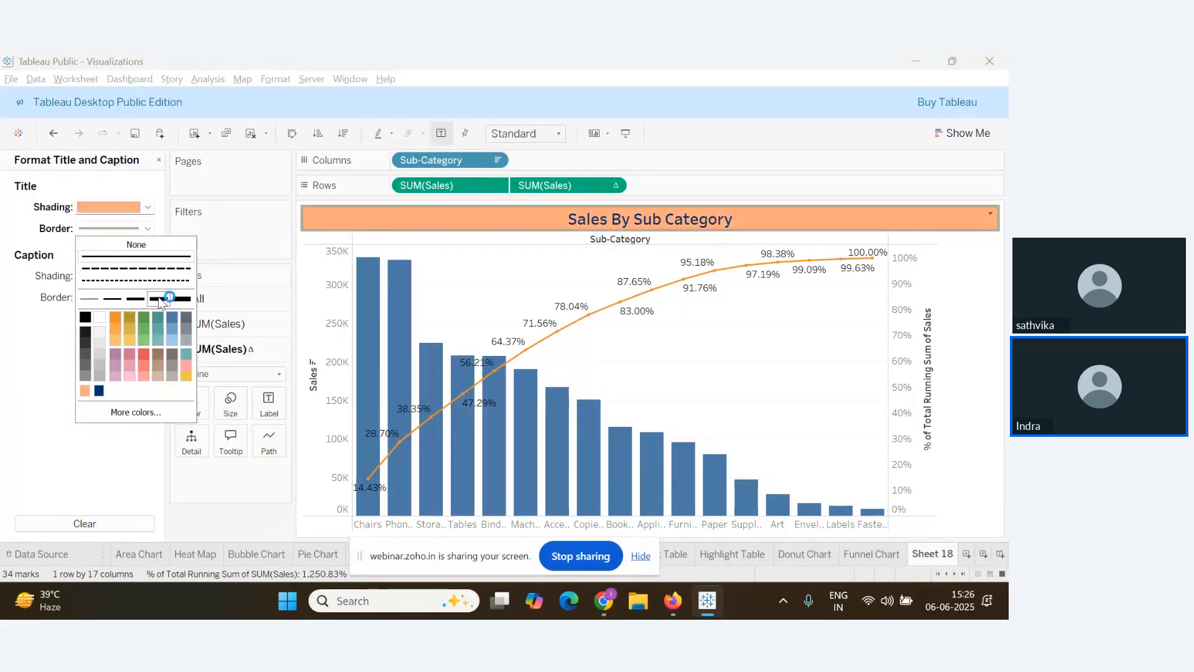
click(99, 322)
click(86, 317)
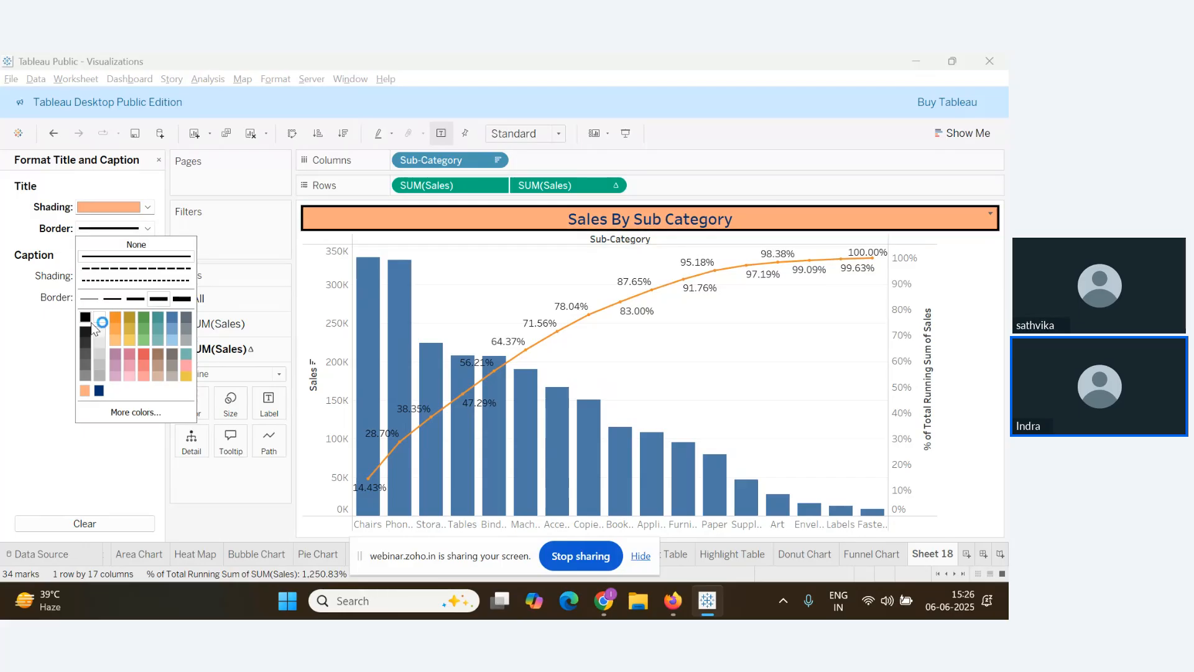
click(9, 328)
Hide the axis headers and Sub-Category field label, and fit the chart to the entire view
right_click(334, 275)
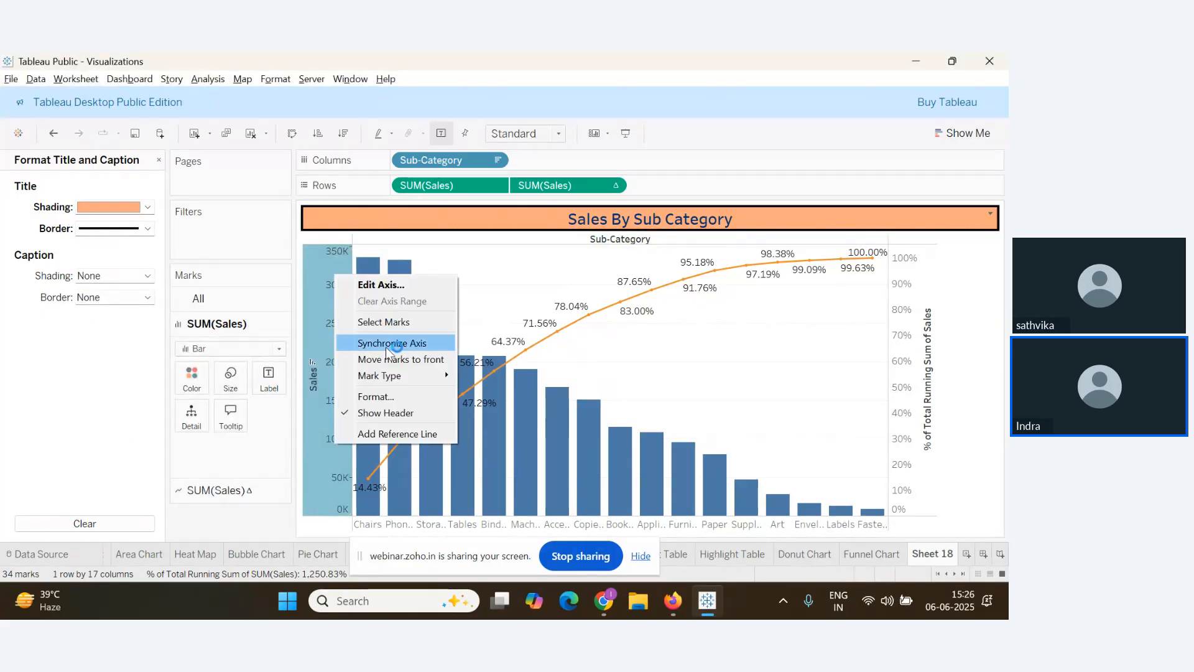
click(383, 412)
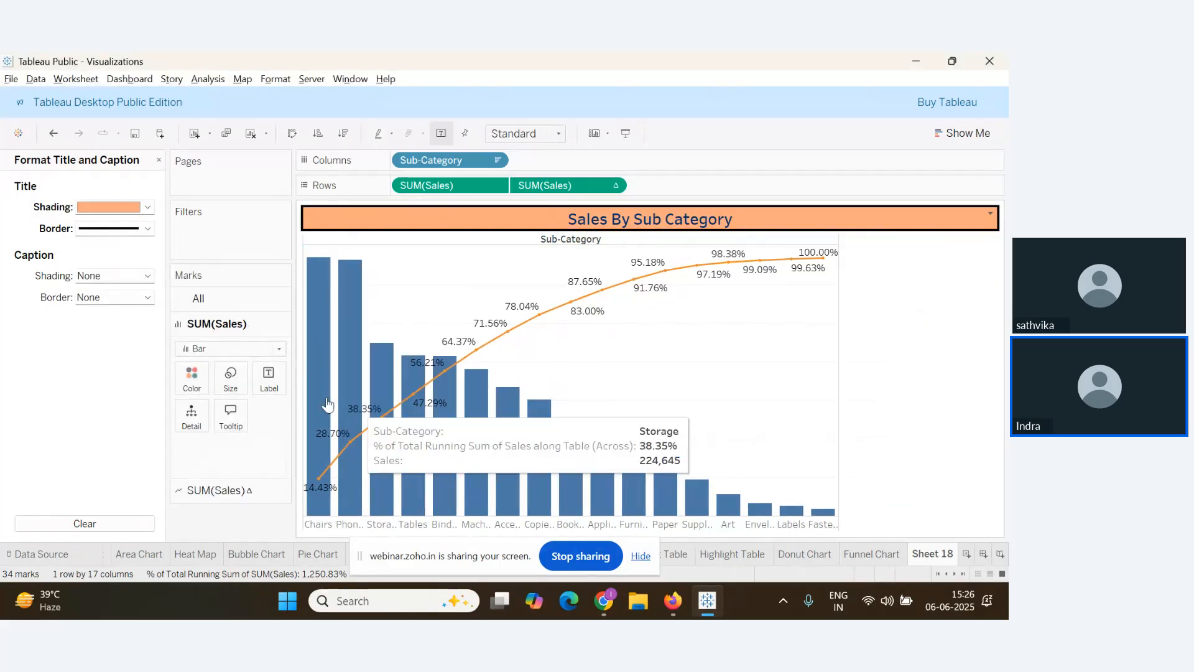
right_click(592, 244)
click(669, 304)
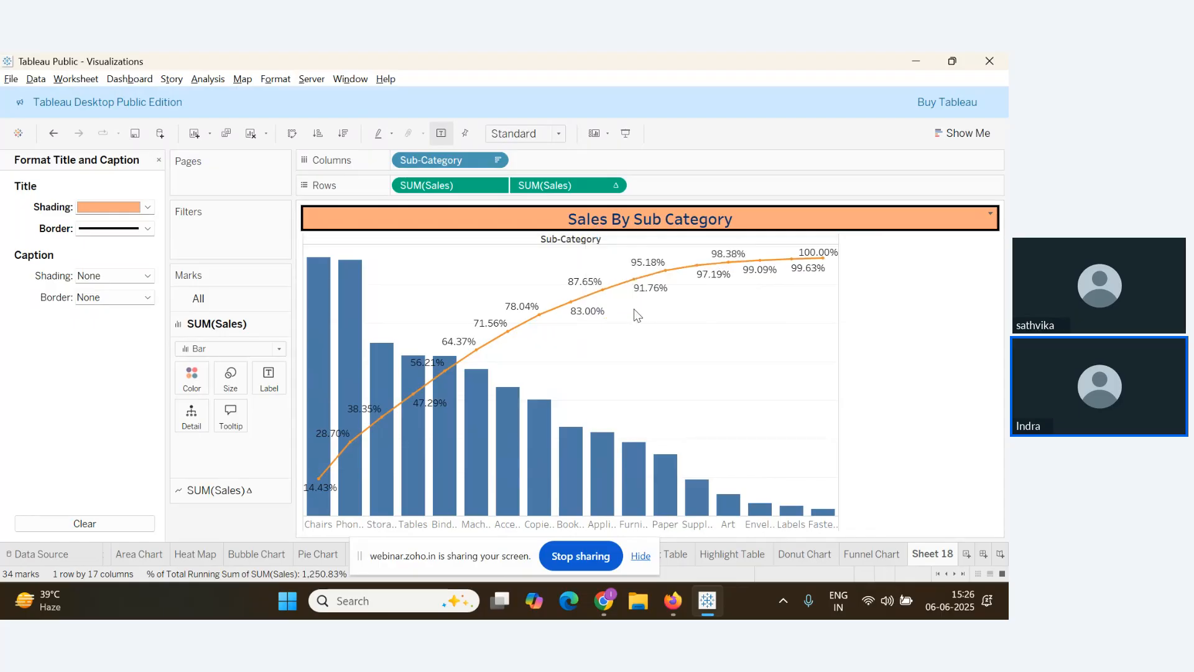
click(558, 135)
click(532, 187)
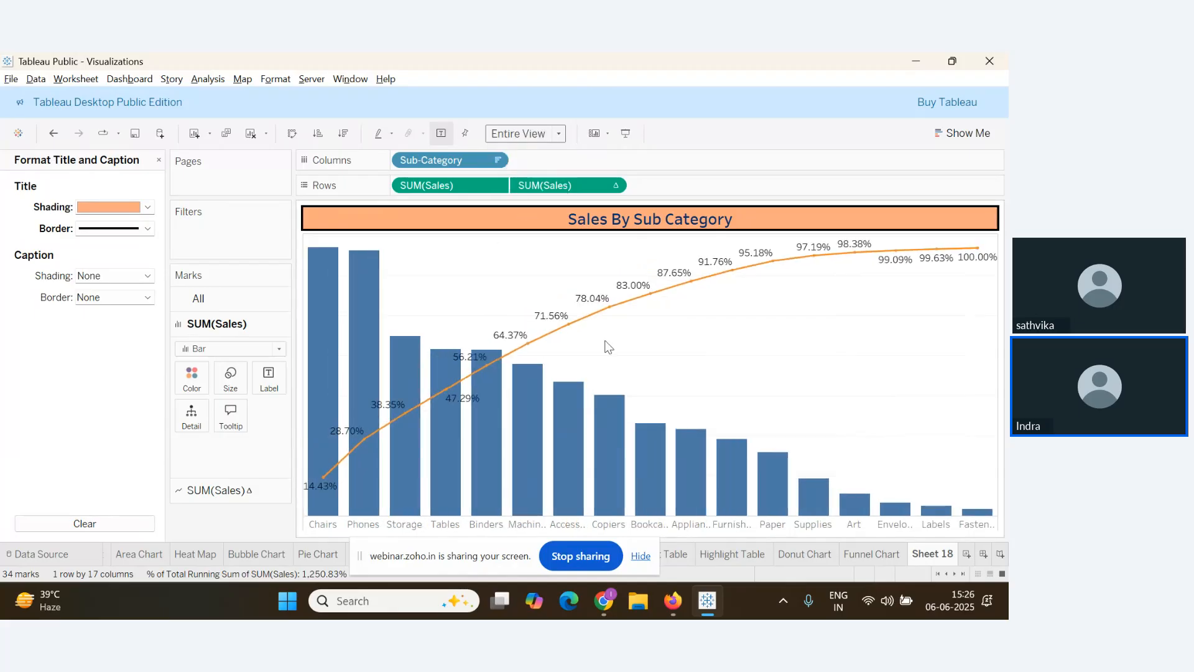
Glance at the webinar Q&A, then close the title formatting pane
key(alt+Tab)
scroll(155, 459, up, 1)
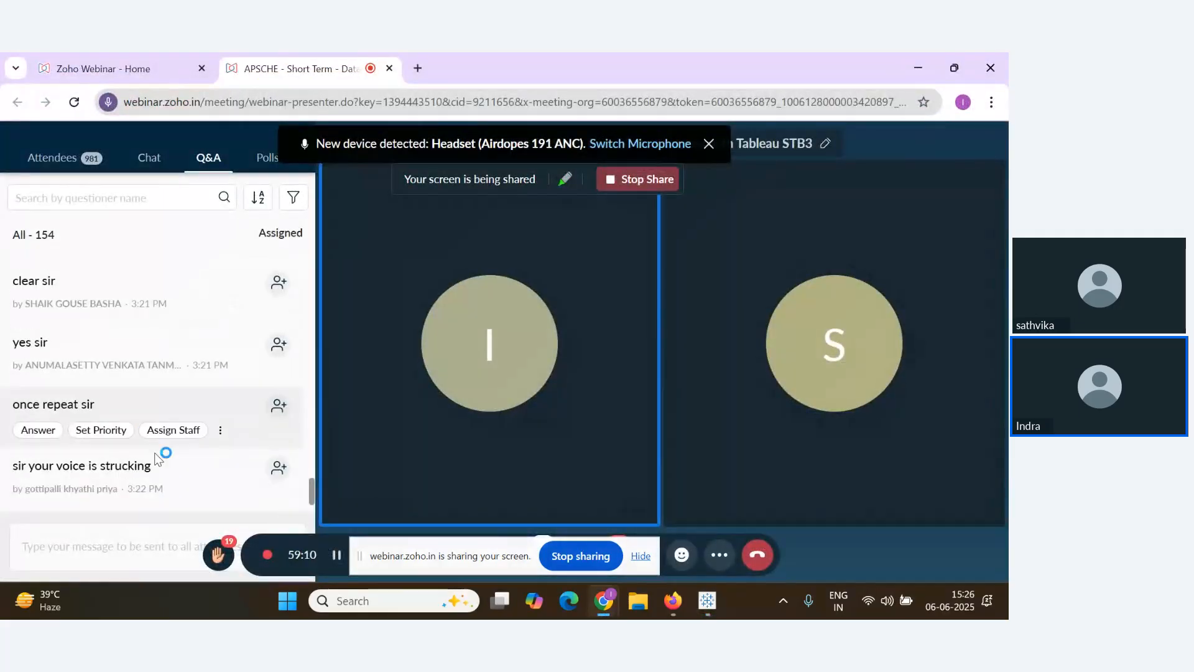
scroll(155, 459, down, 1)
key(alt+Tab)
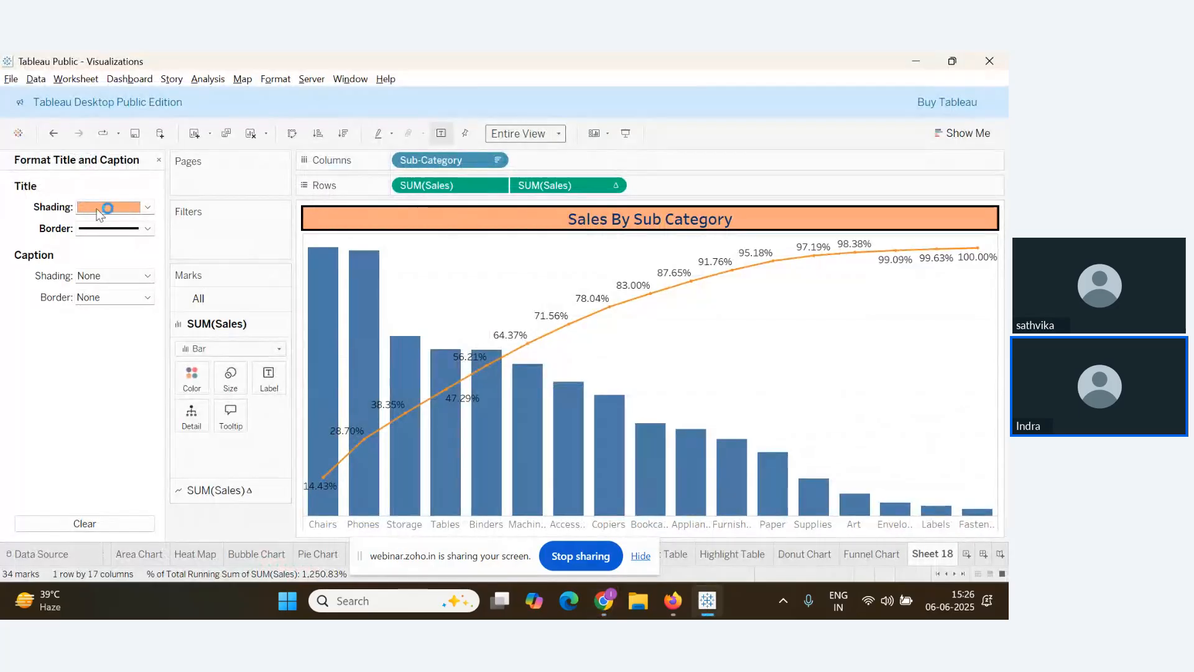
click(159, 160)
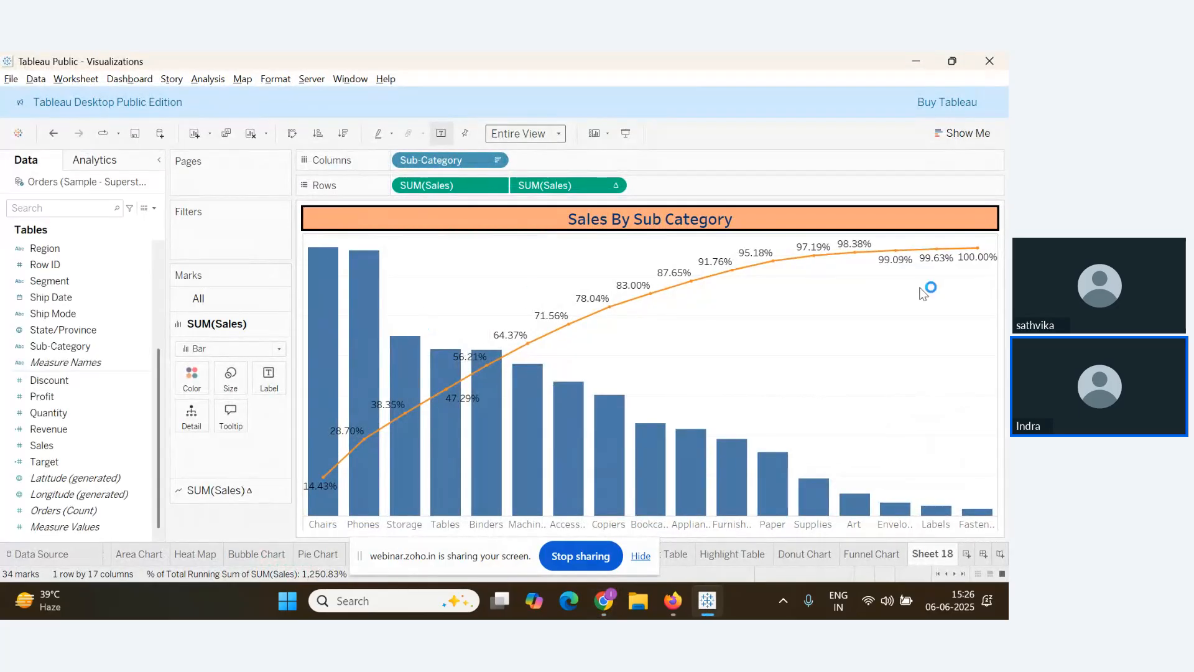
Screenshot the chart area including its title and switch to the Notes document
key(super+shift+s)
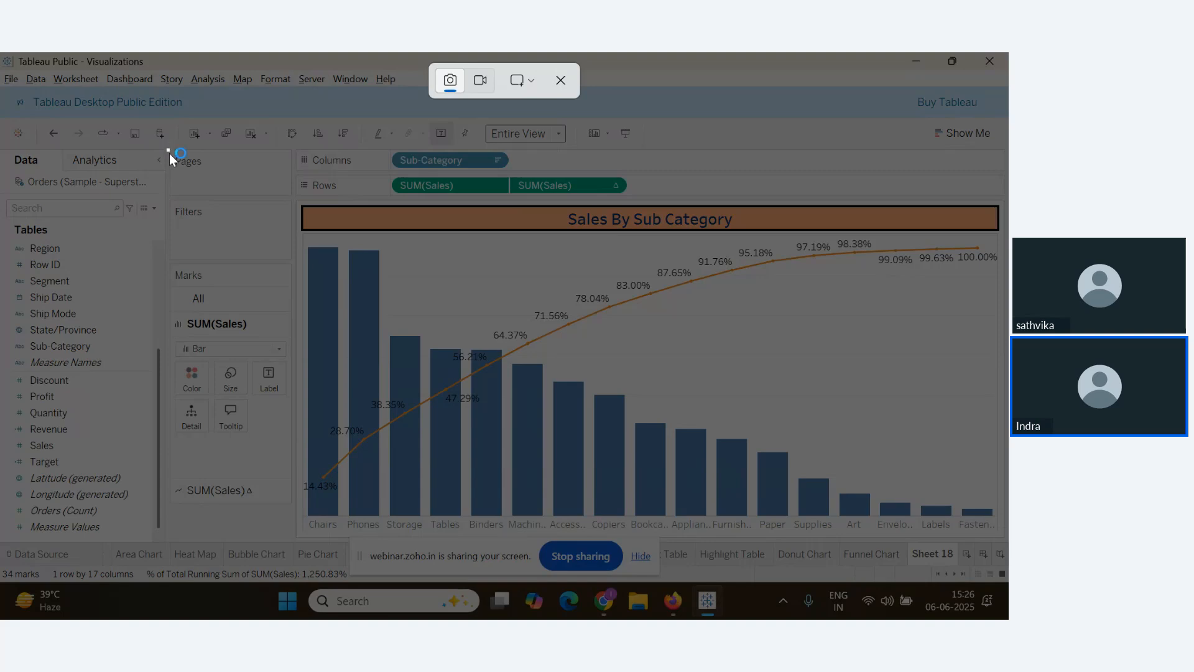
drag(169, 155, 1007, 540)
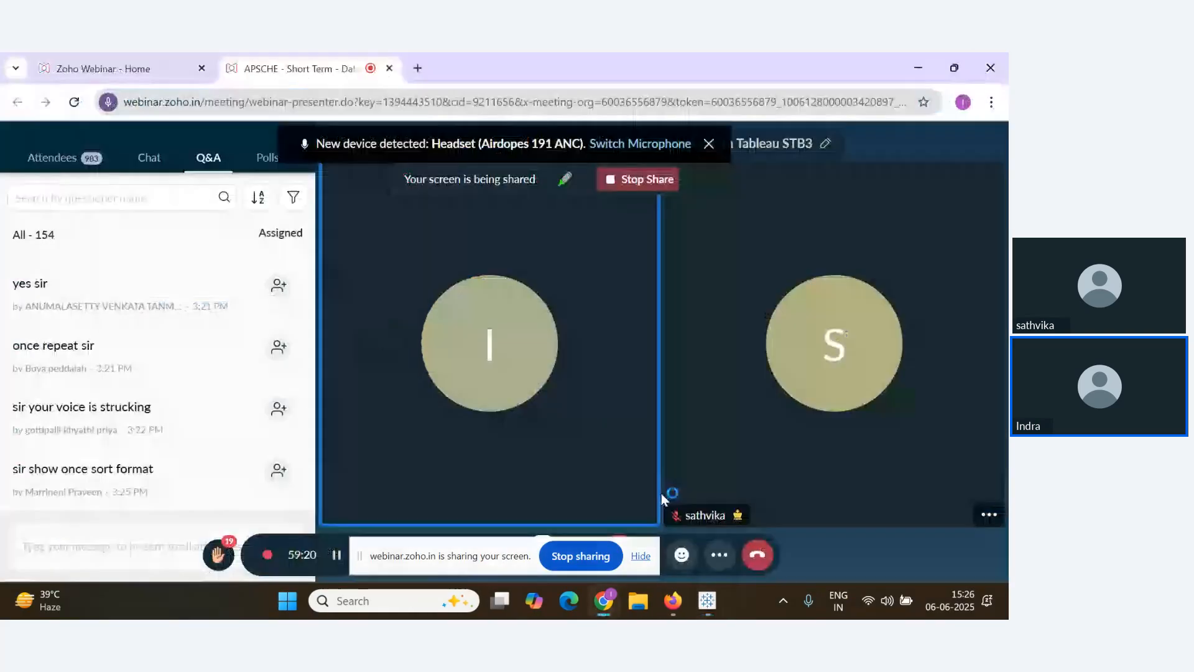
key(super+shift+s)
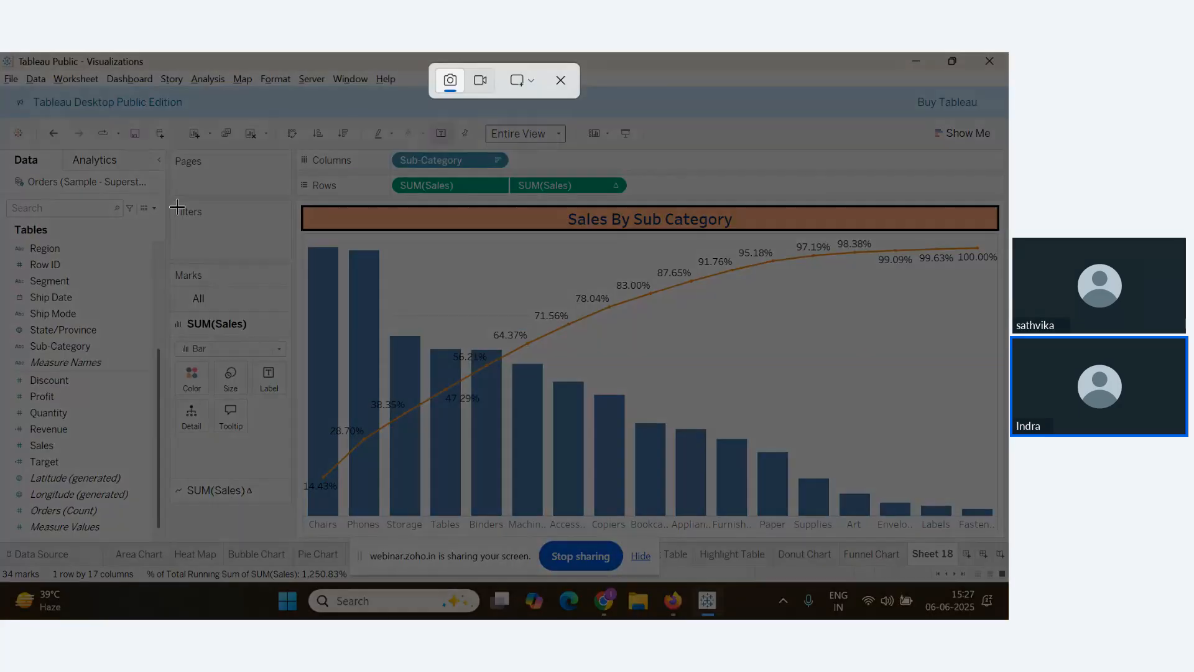
drag(170, 144, 1008, 541)
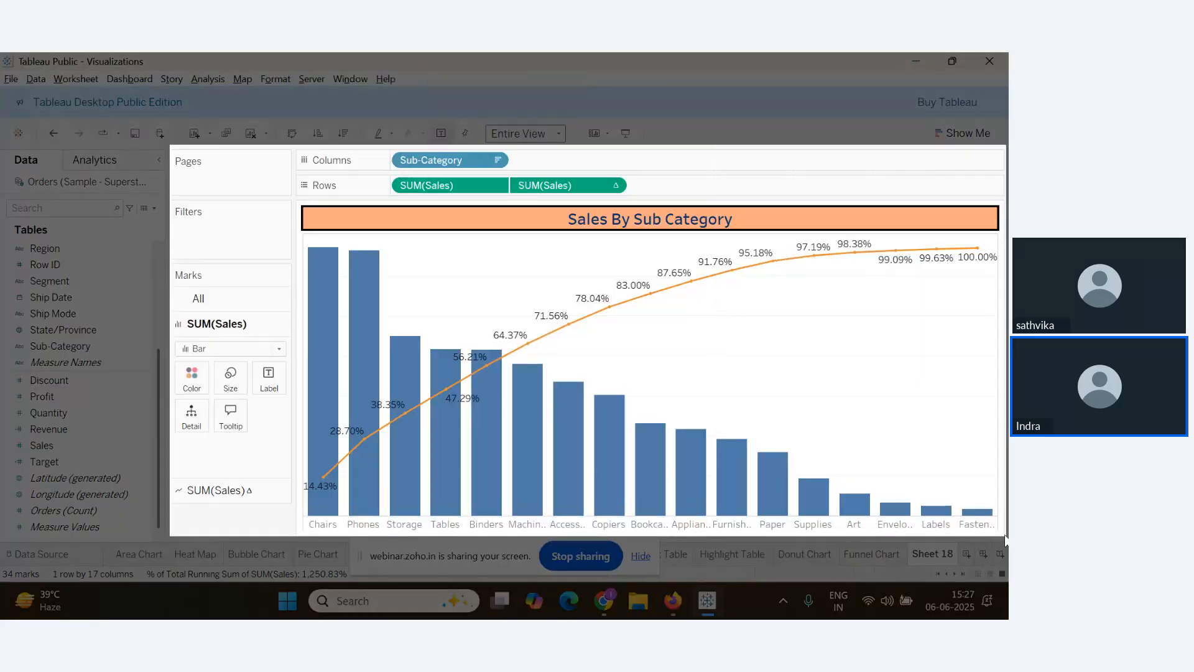
key(alt+Tab)
key(Tab)
key(Tab)
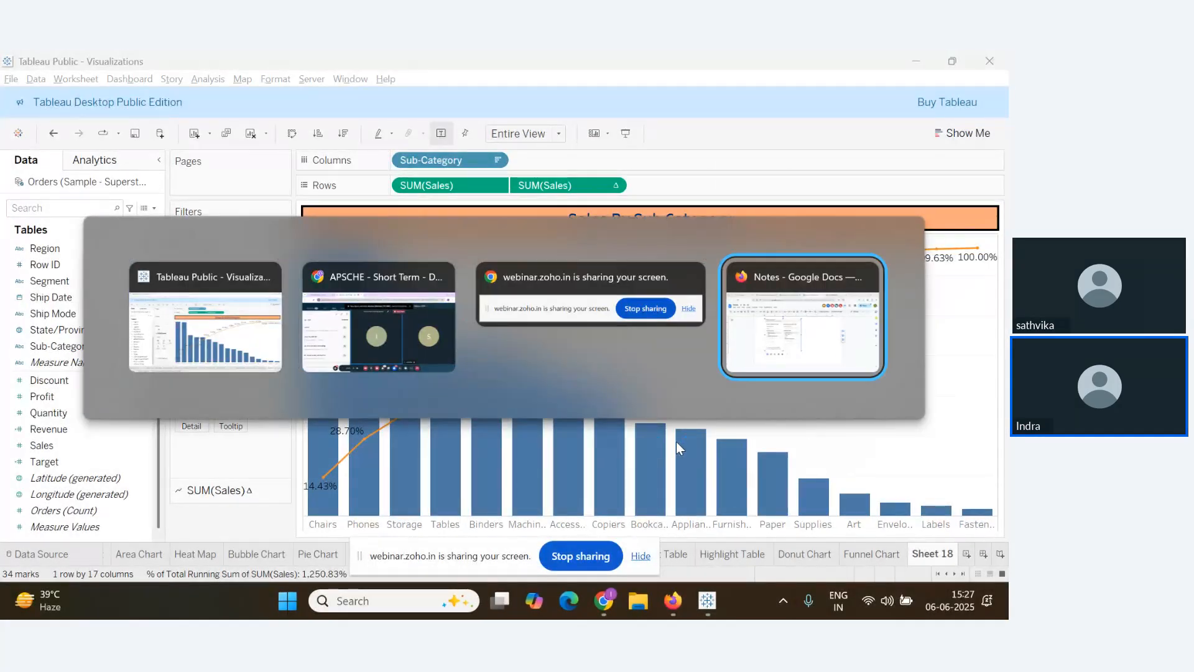
Paste the Pareto chart screenshot below the pie chart and begin a Pareto Chart heading
click(372, 324)
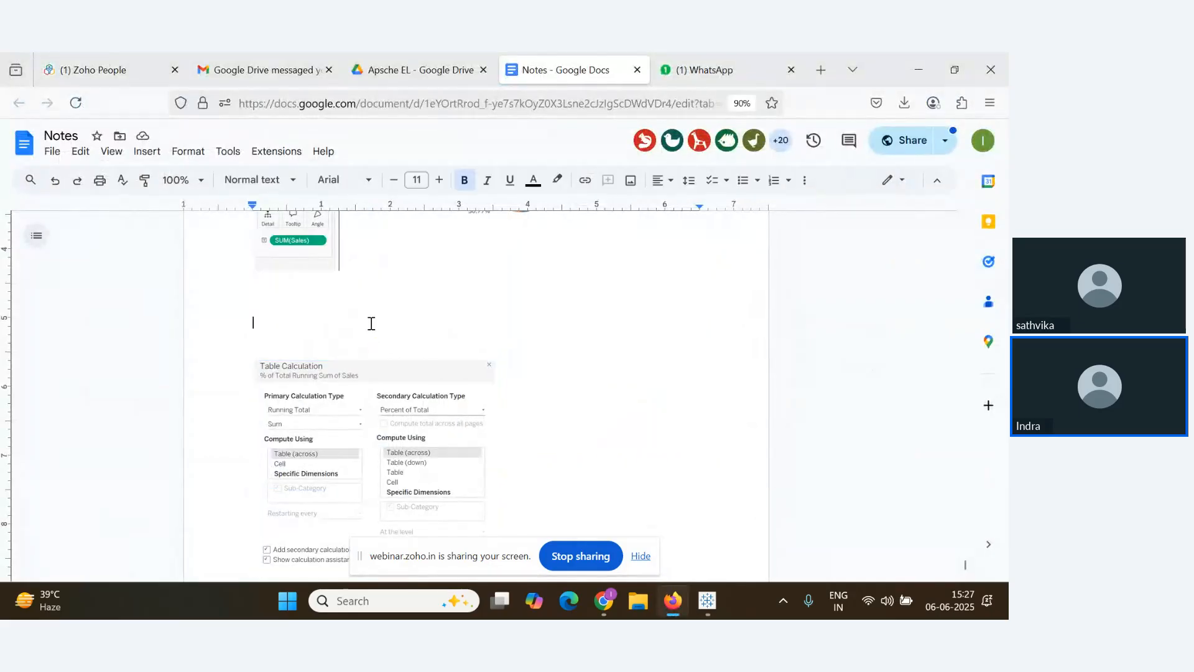
key(ctrl+v)
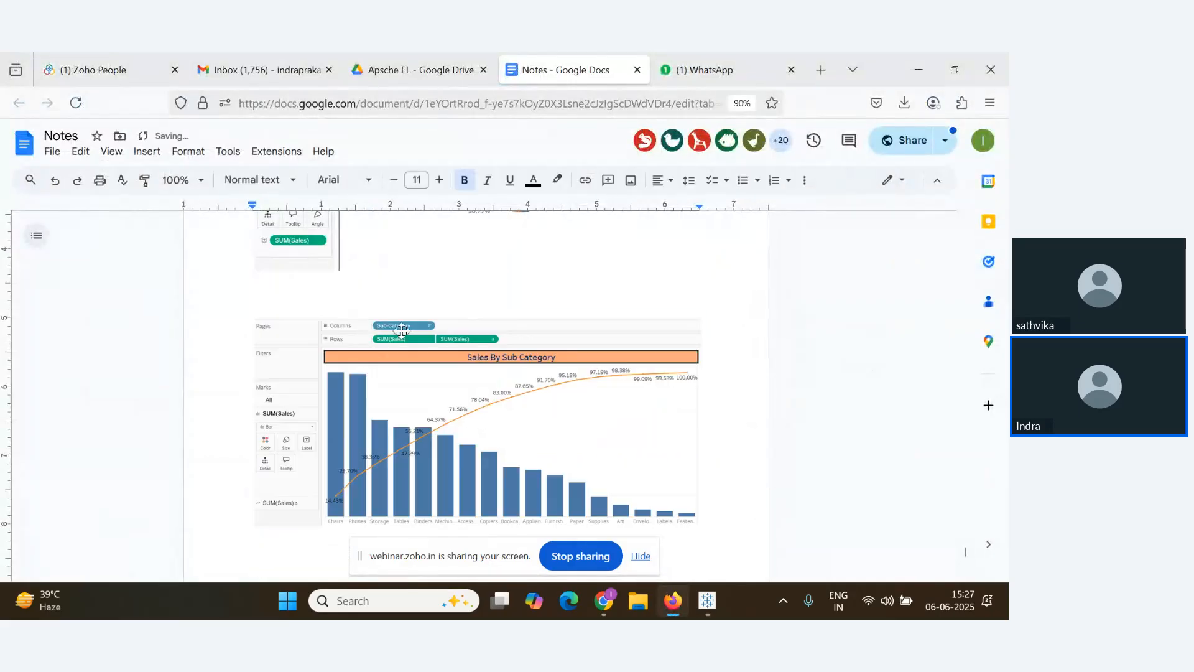
scroll(396, 416, up, 3)
key(Return)
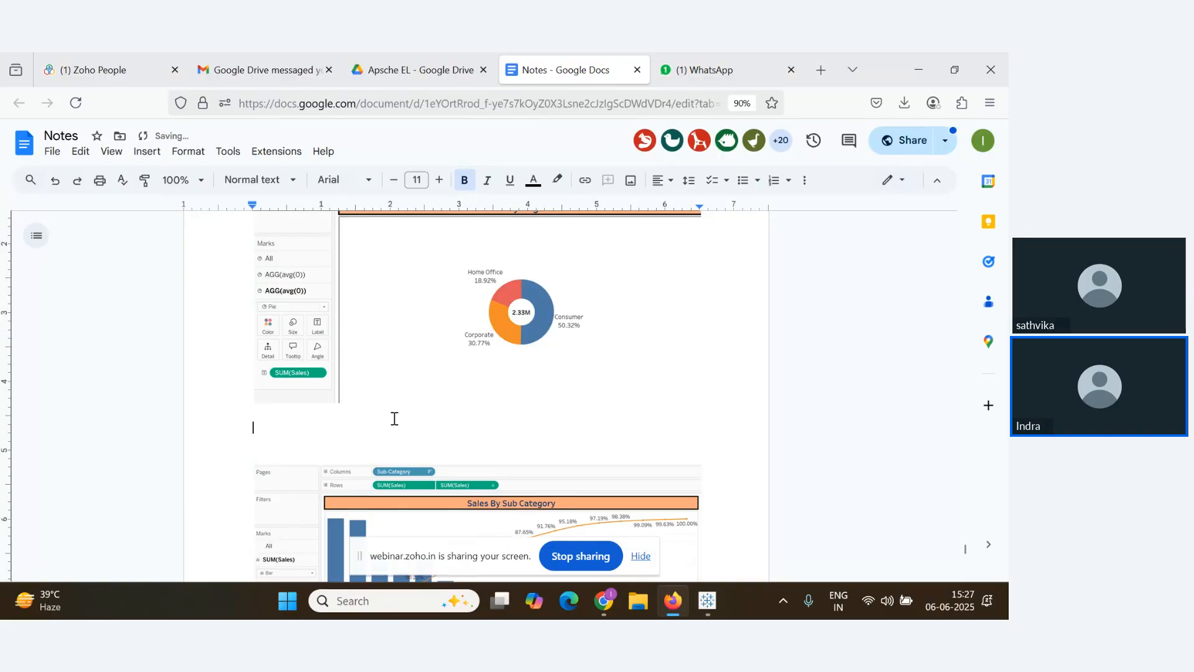
text(Paet)
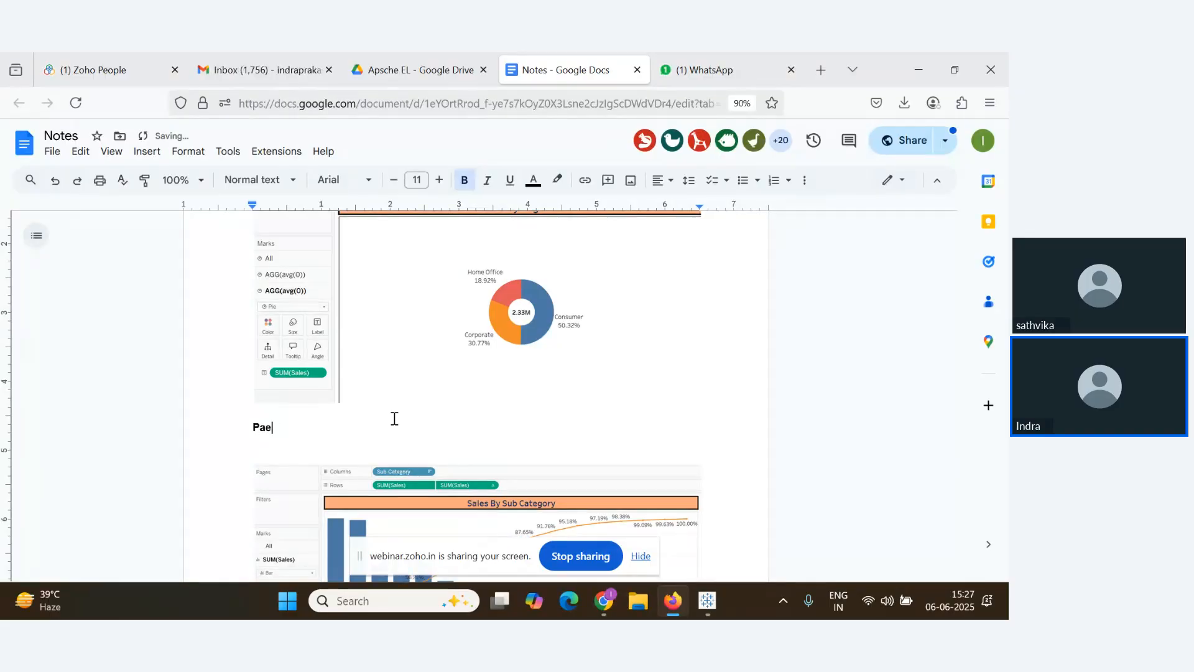
key(BackSpace)
text(r)
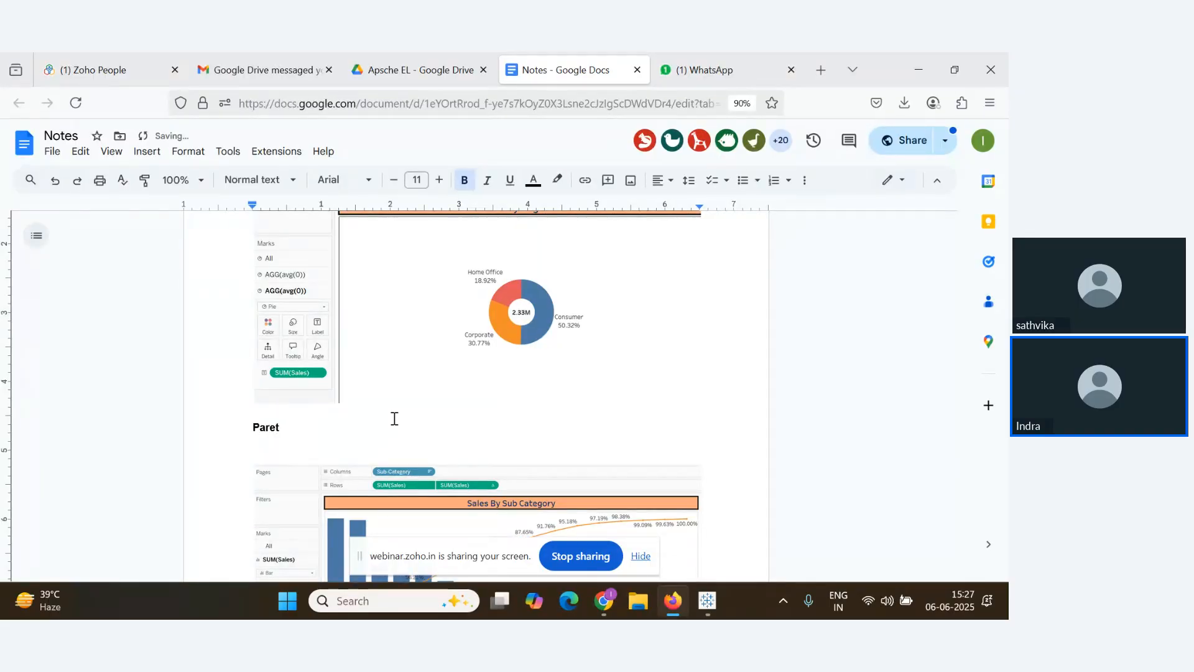
text(et)
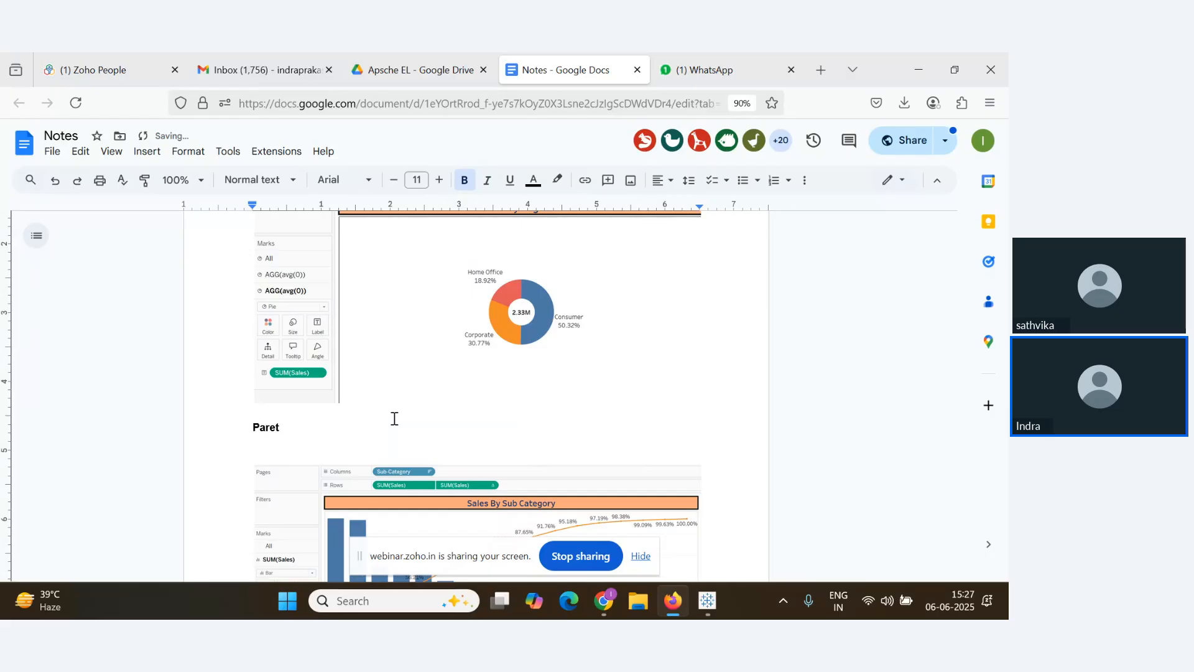
text(p C)
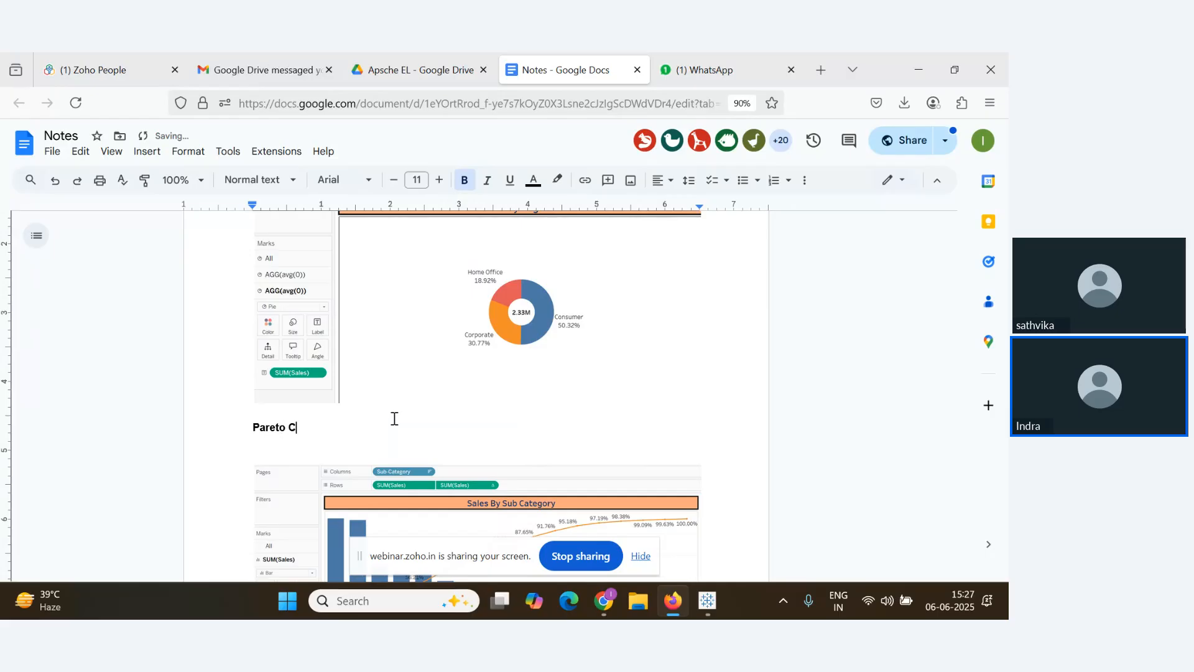
text(har)
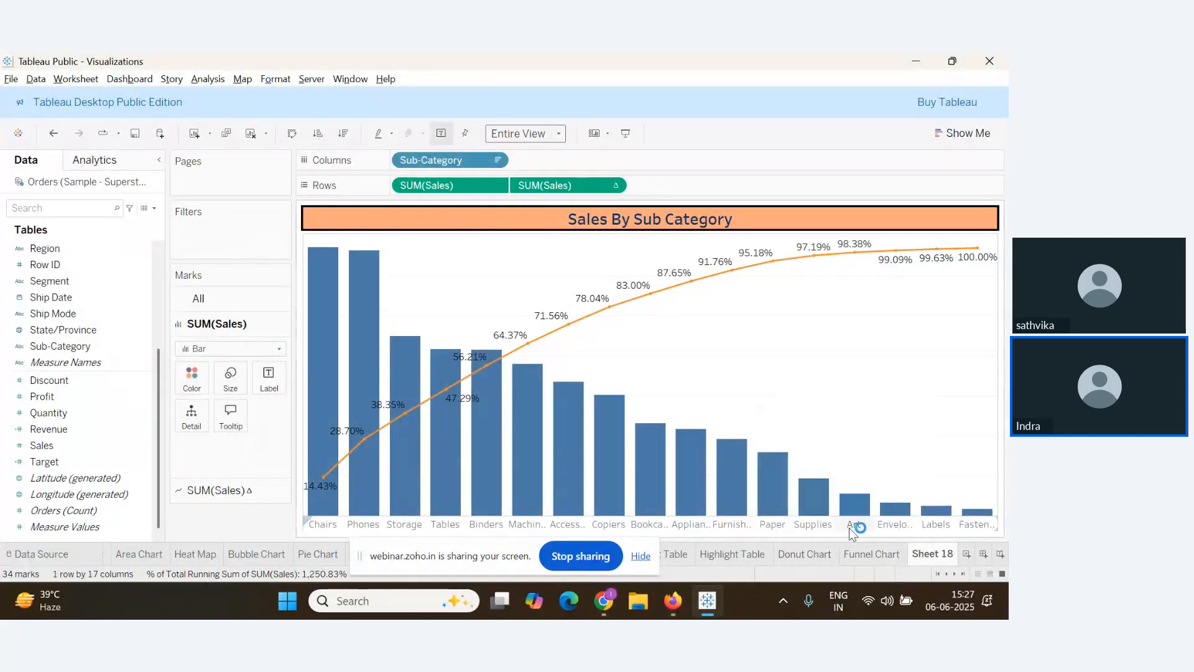
Give the chart's default cell borders a solid black line in the Format Borders settings
right_click(459, 286)
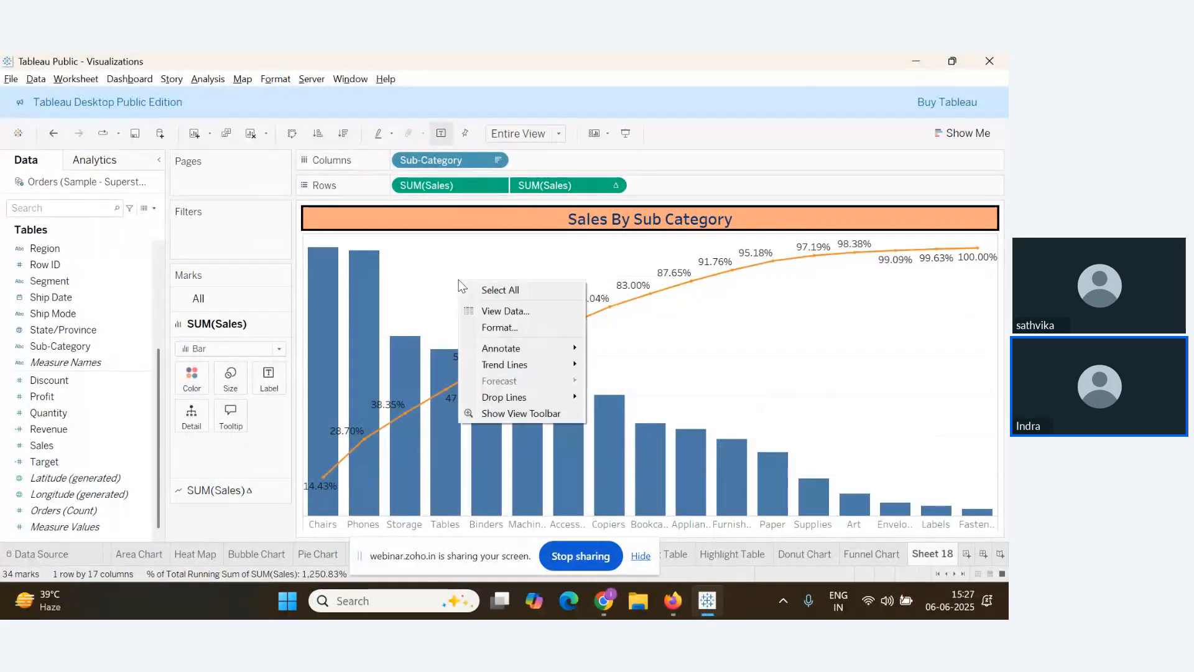
click(508, 328)
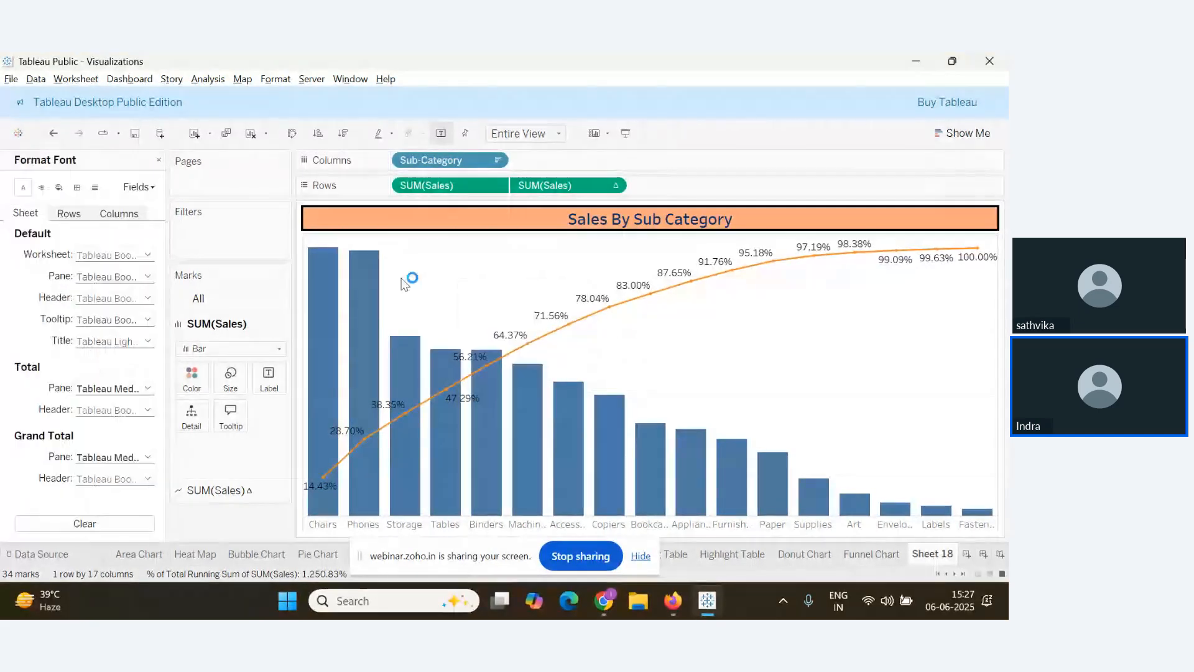
click(77, 187)
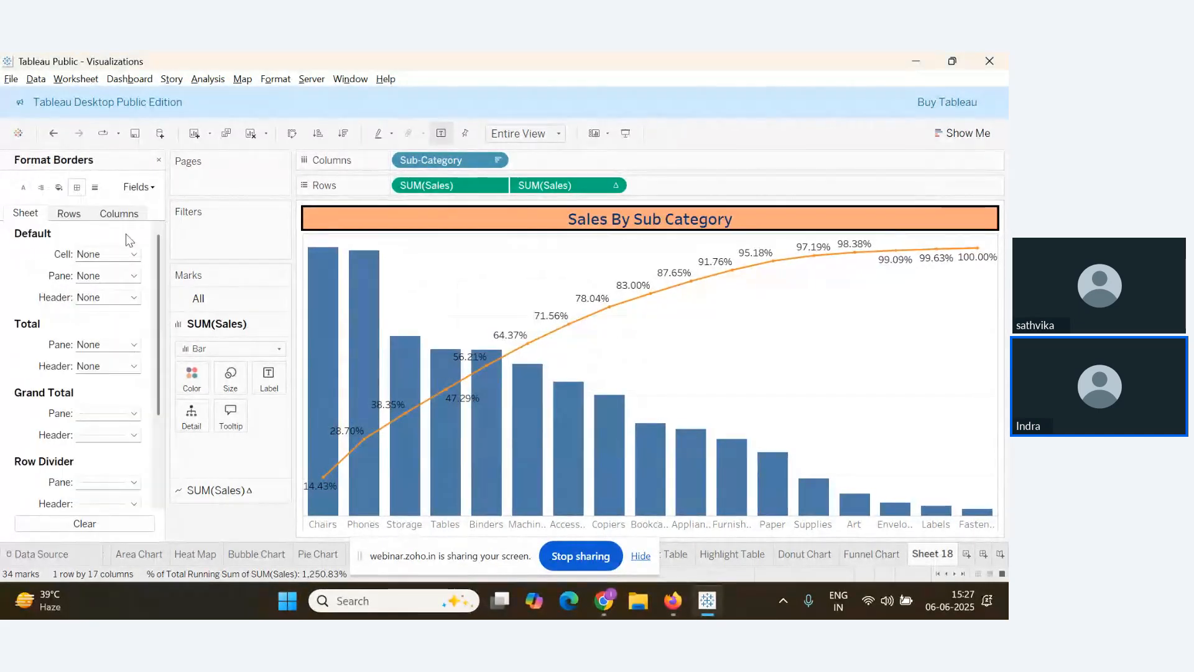
click(131, 253)
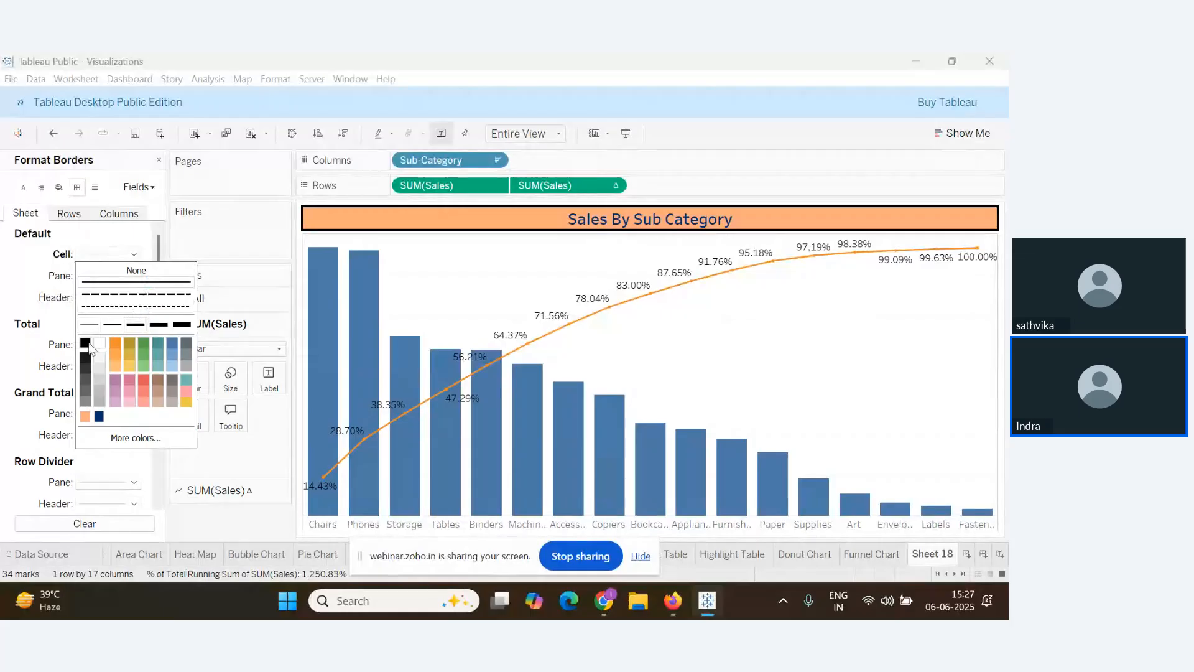
click(85, 342)
click(137, 281)
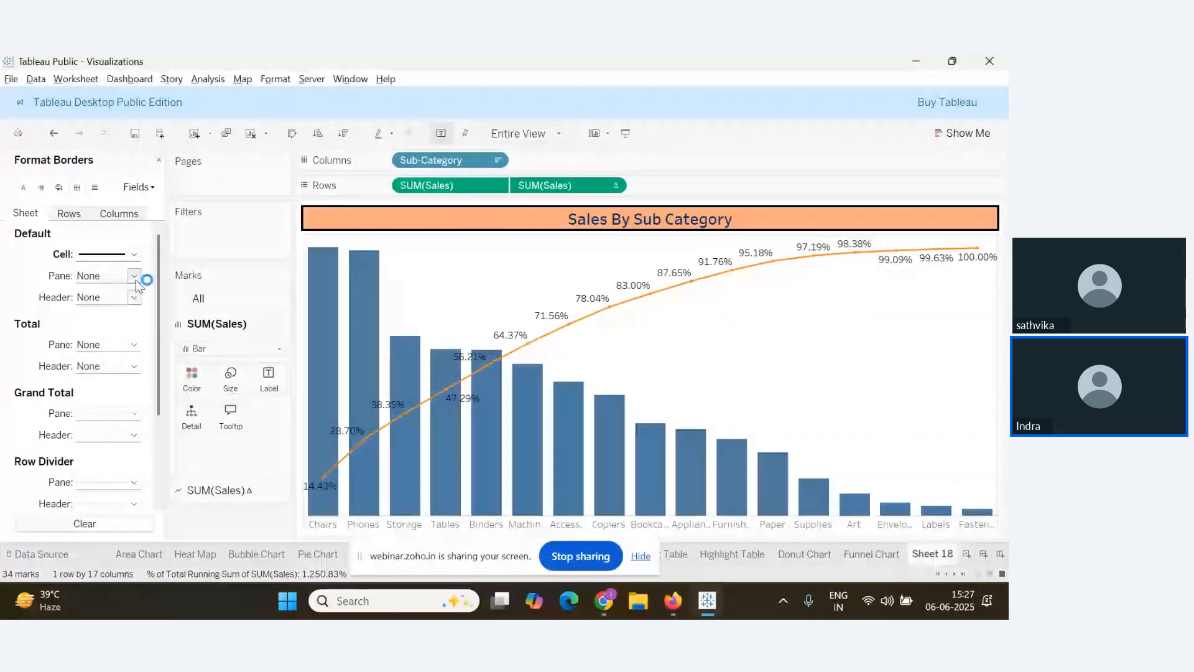
Give the pane a thicker solid border and the headers a black border line
click(134, 277)
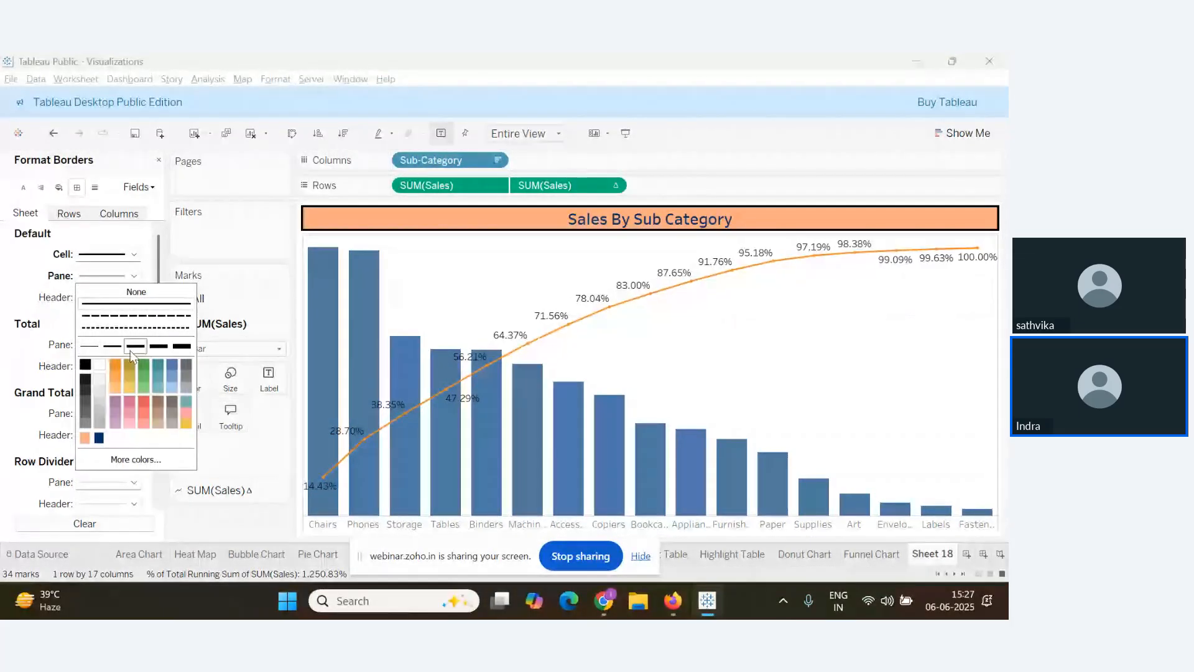
click(134, 347)
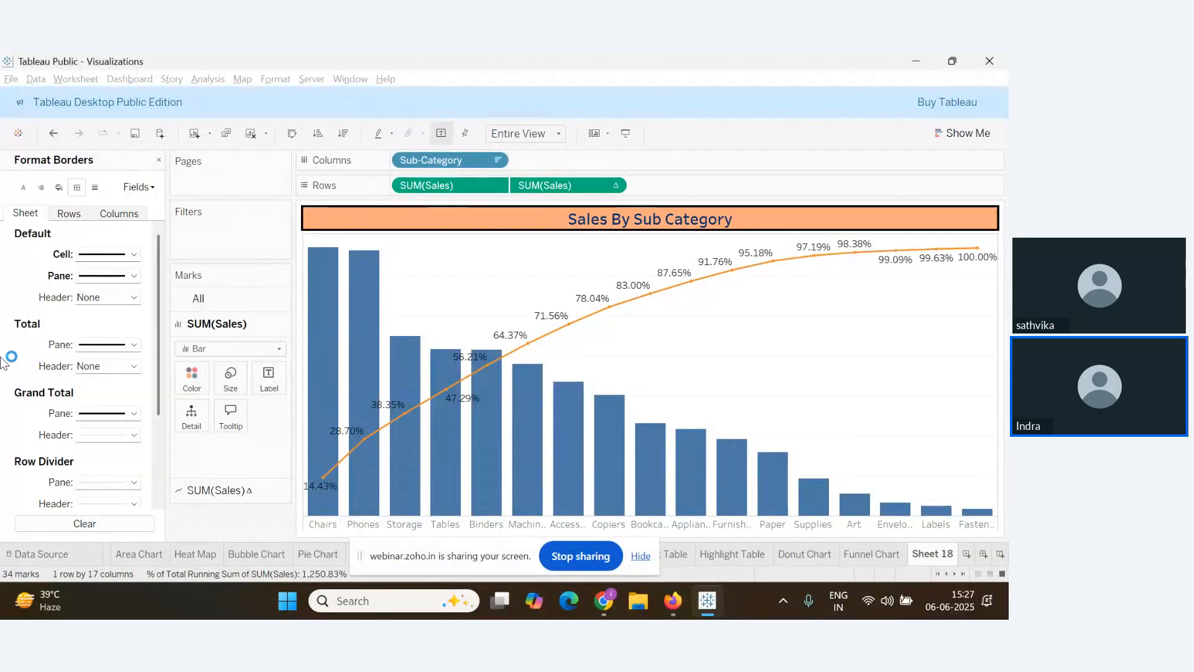
click(134, 298)
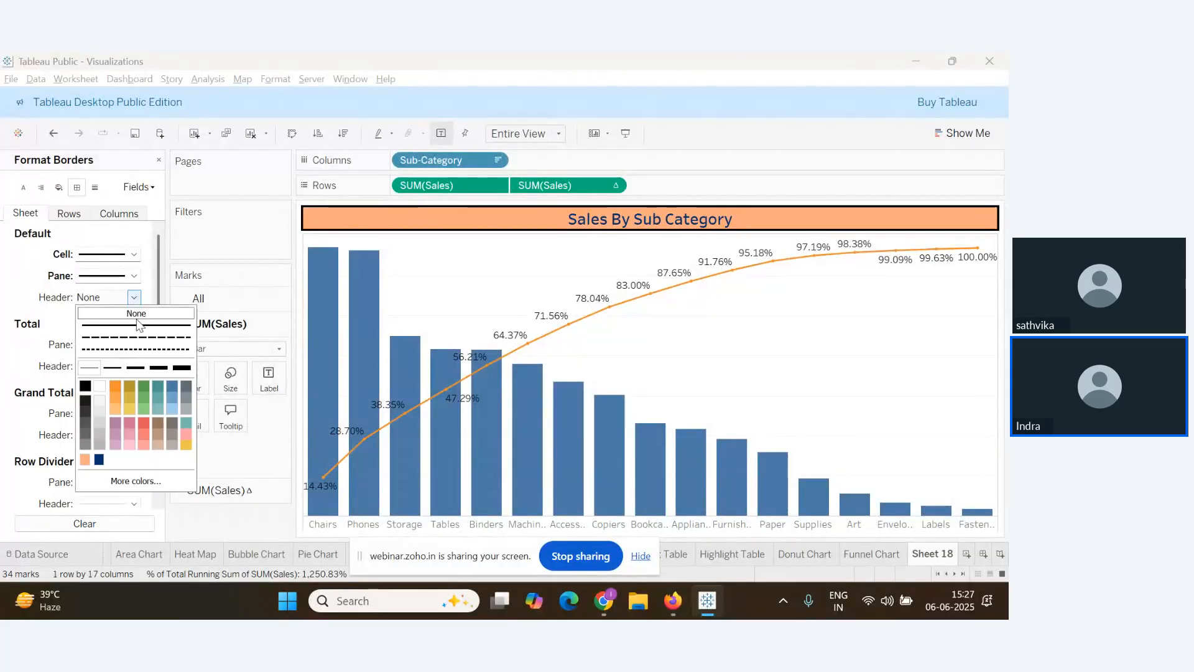
click(113, 368)
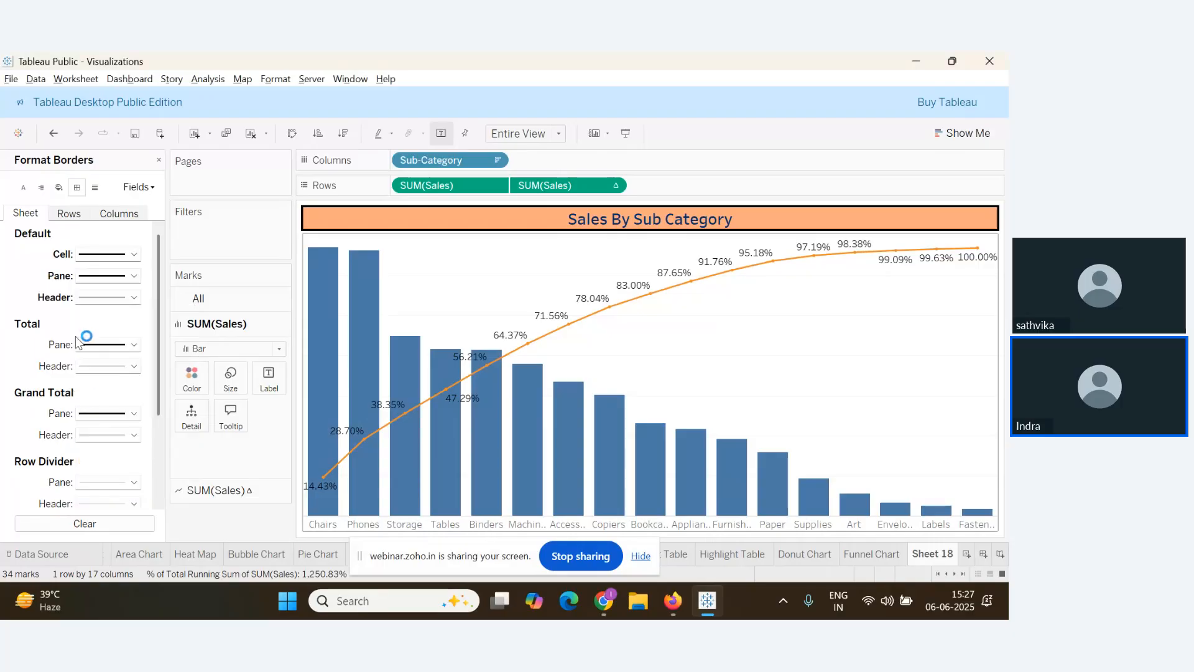
click(133, 297)
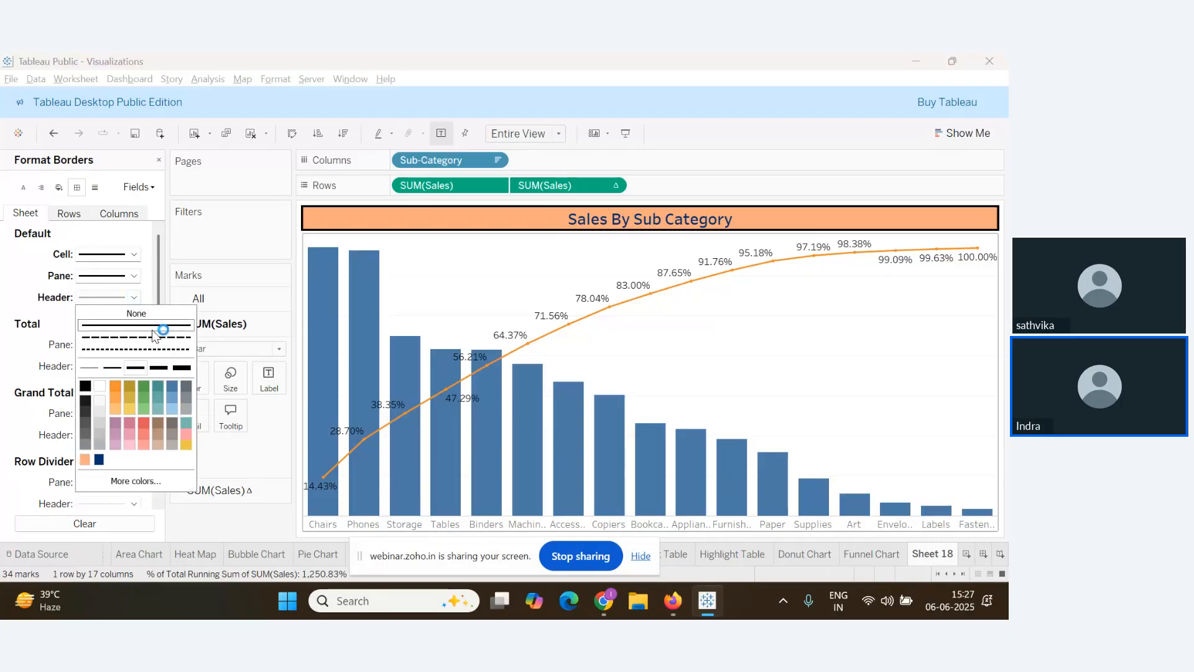
click(85, 386)
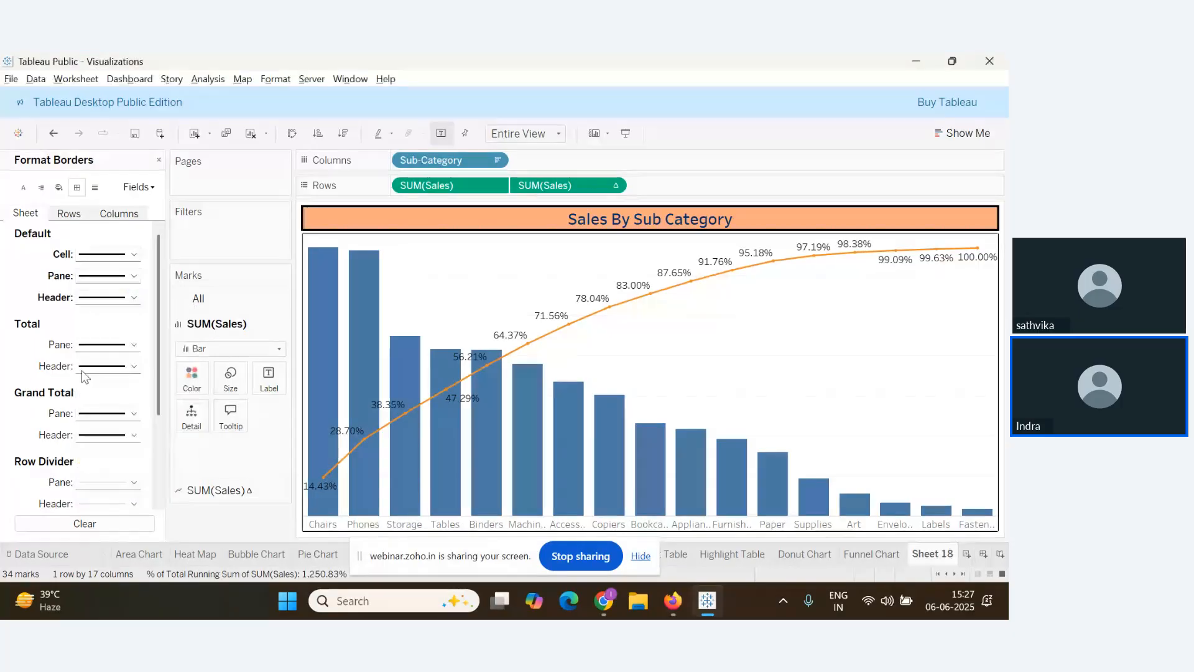
Delete the extra Sheet 19 and add a fresh blank Sheet 19 after Sheet 18
right_click(938, 555)
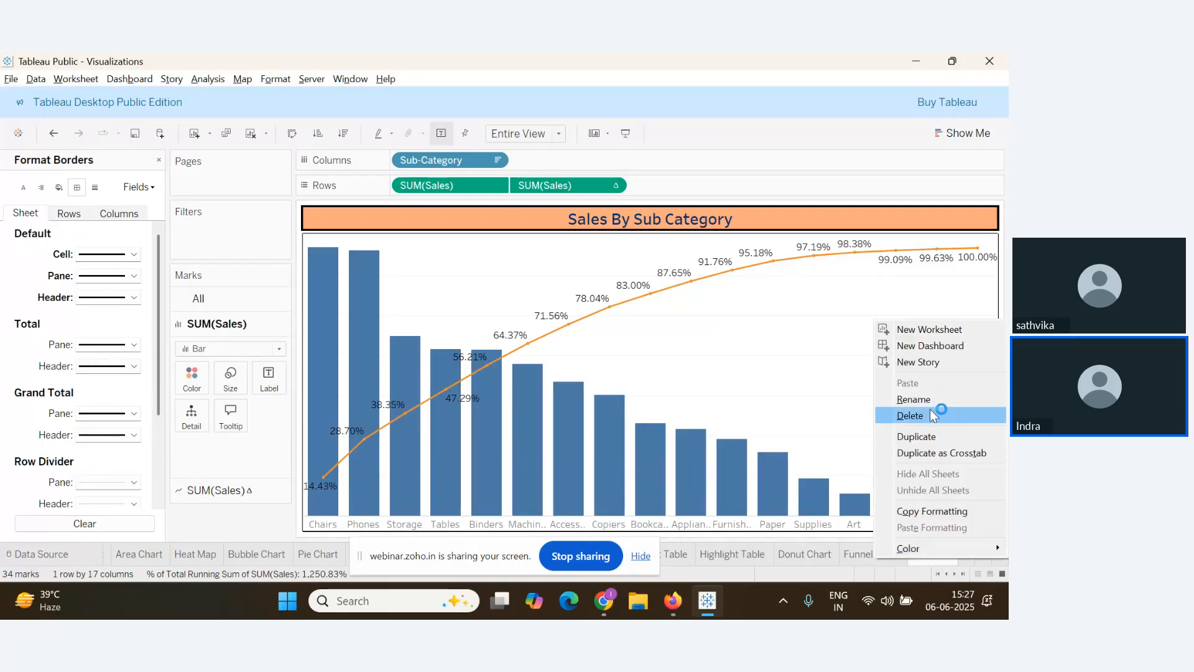
click(857, 557)
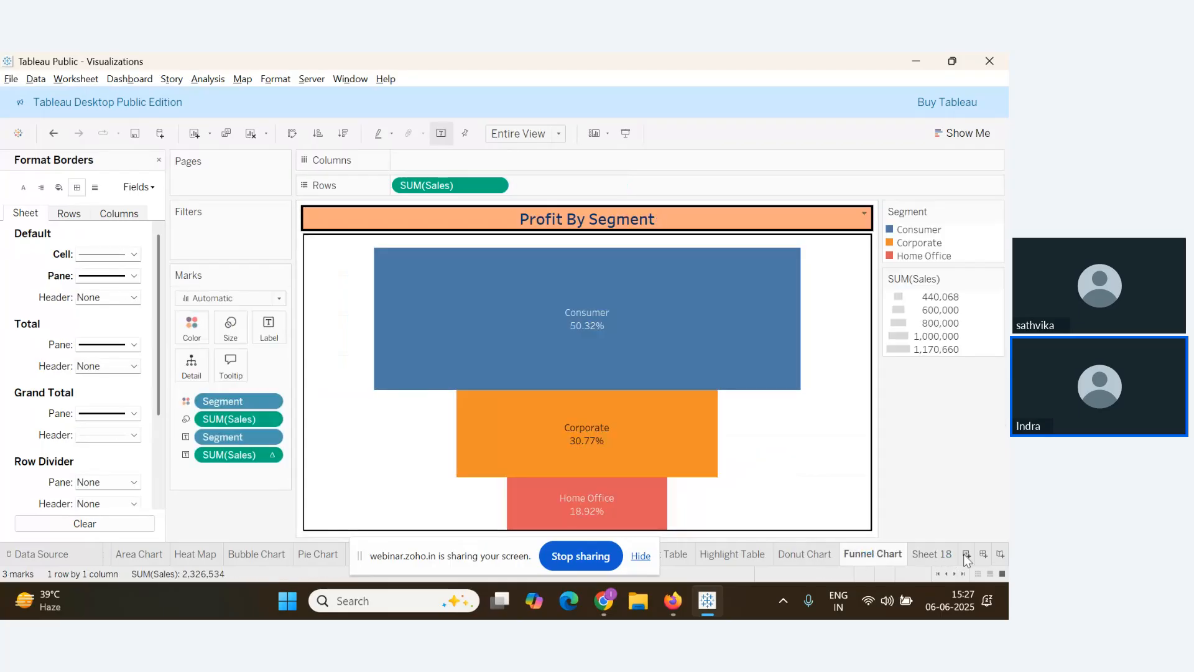
click(965, 554)
key(alt+Tab)
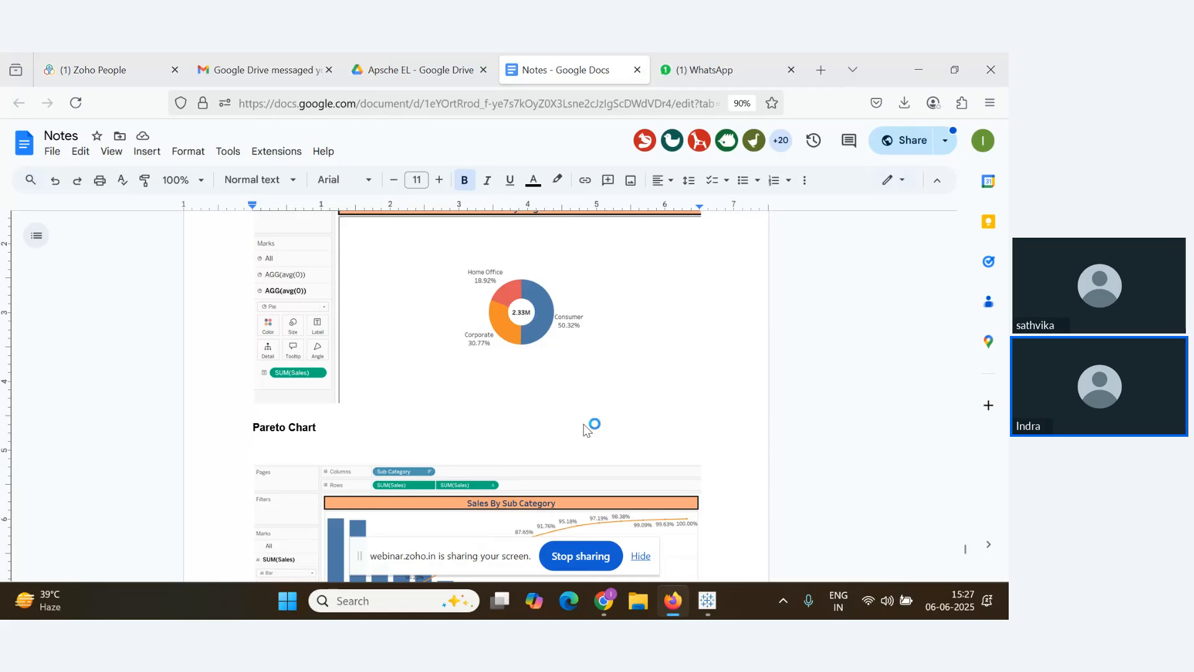
key(alt+Tab)
right_click(929, 554)
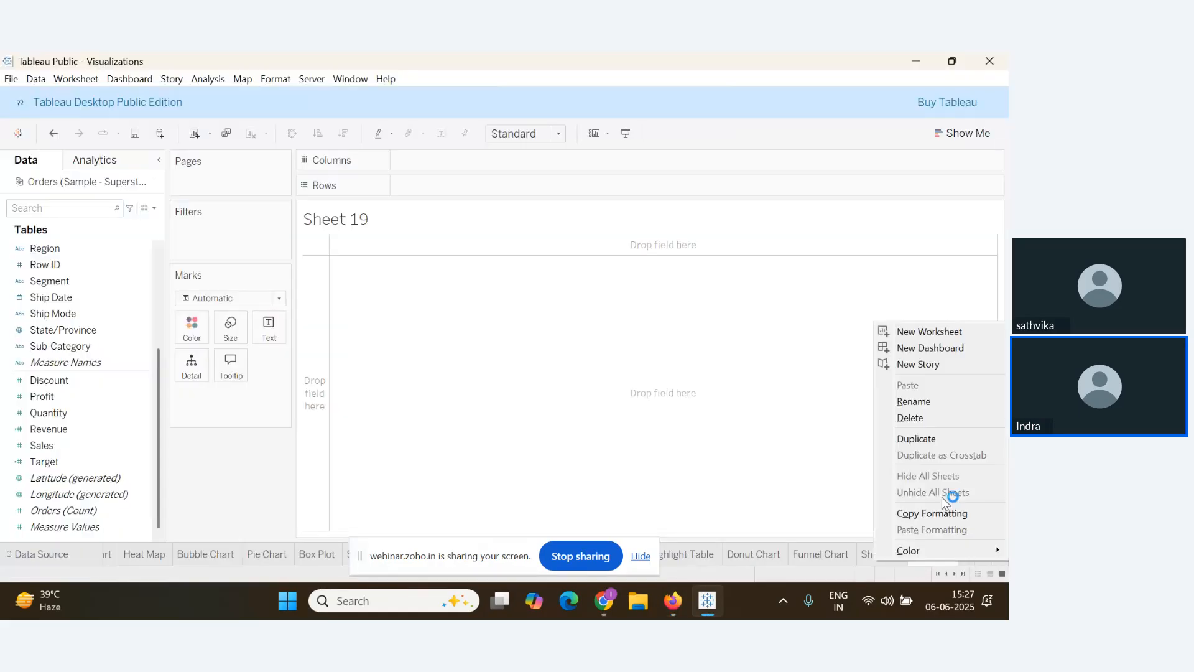
click(917, 419)
click(965, 555)
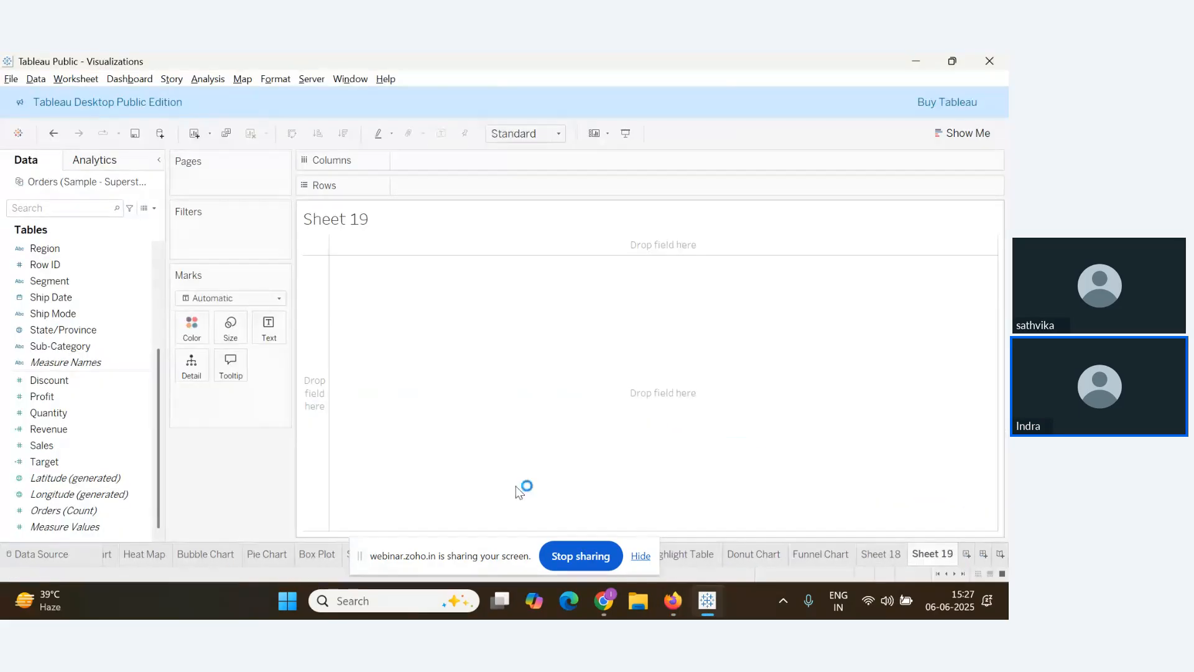
key(alt+Tab)
key(alt+Tab)
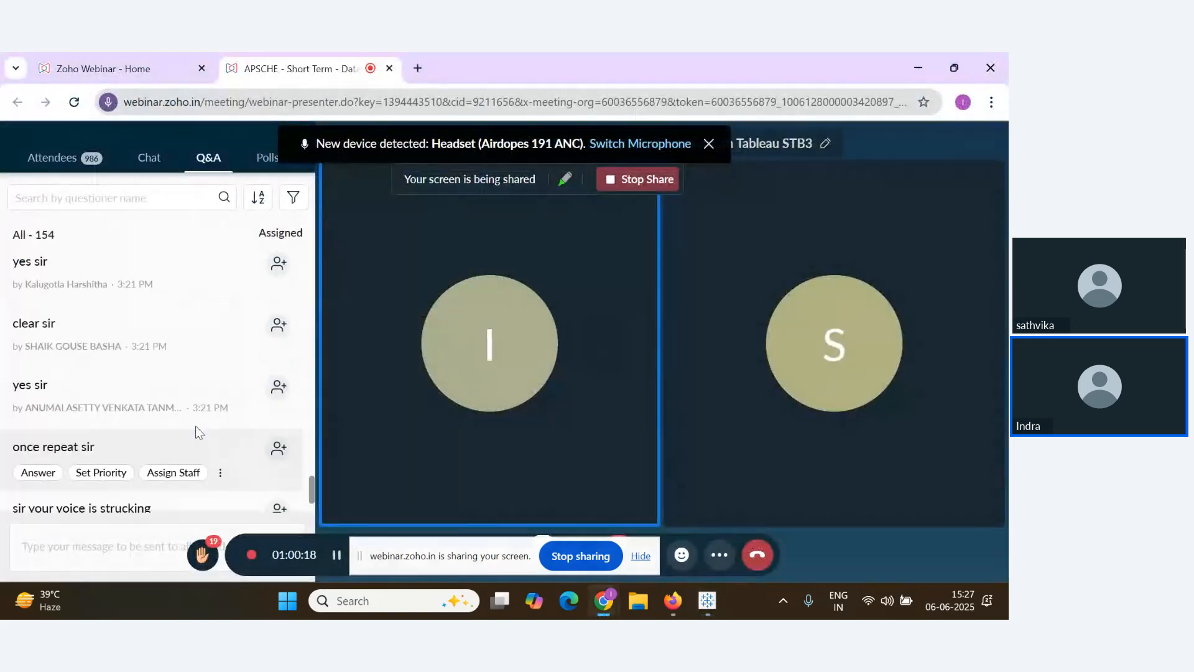
Read the attendee questions in the Zoho Webinar Q&A, then return to Tableau's blank Sheet 19
scroll(198, 430, down, 2)
key(alt+Tab)
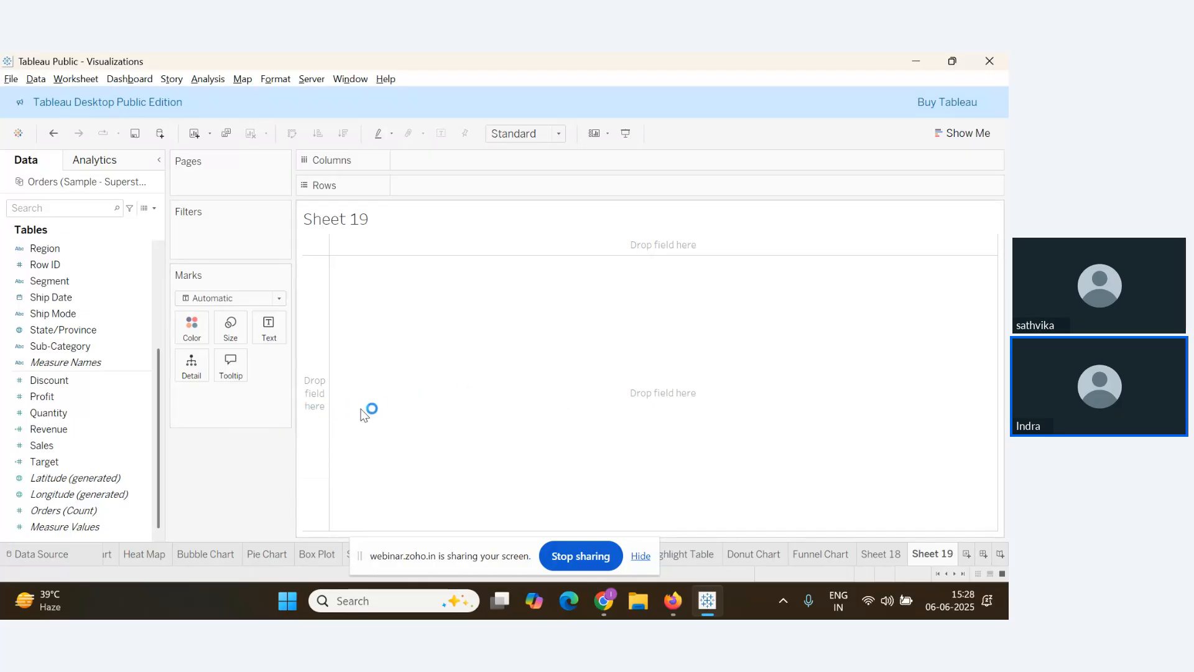
key(alt+Tab)
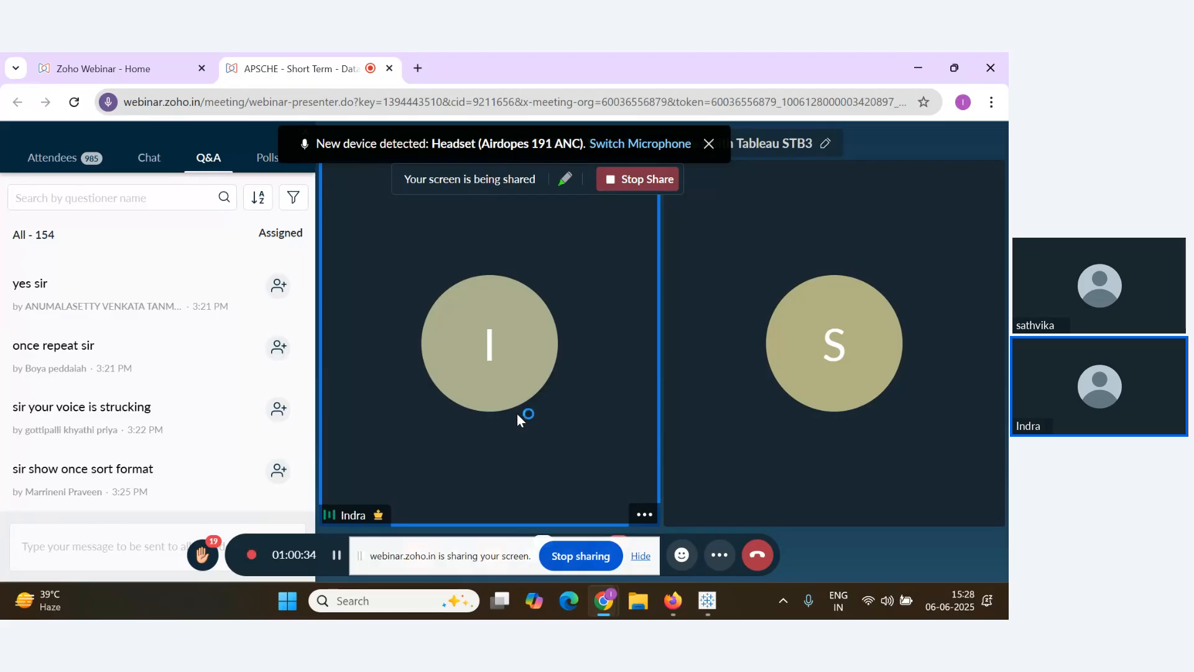
mouse_move(255, 404)
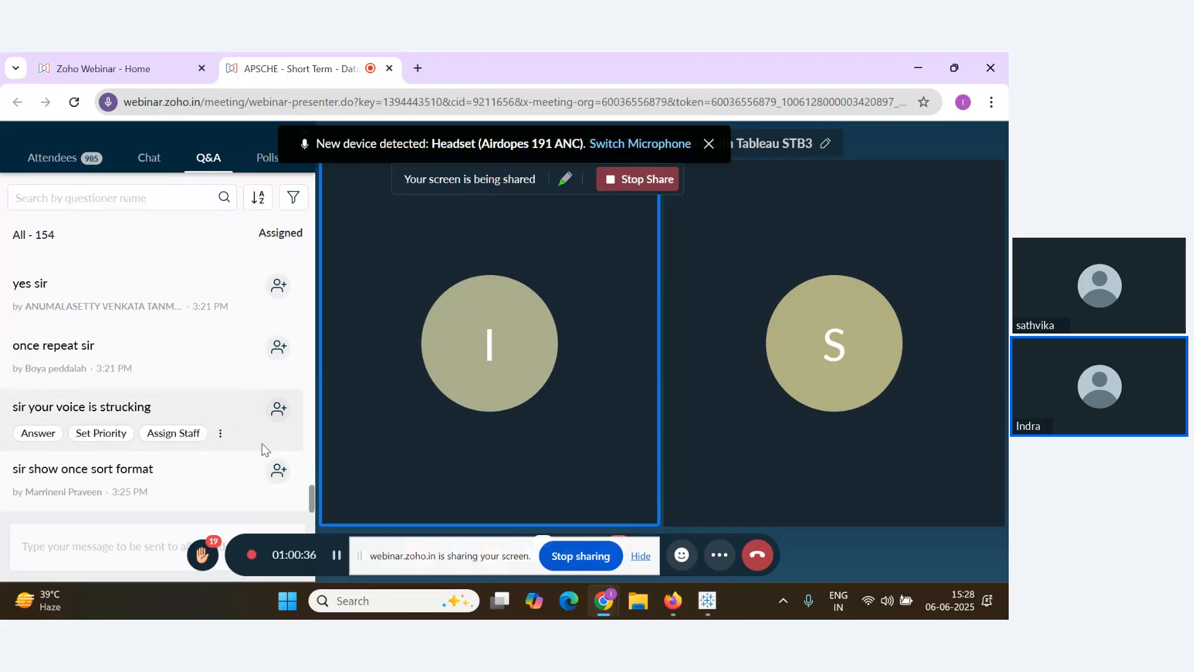
key(alt+Tab)
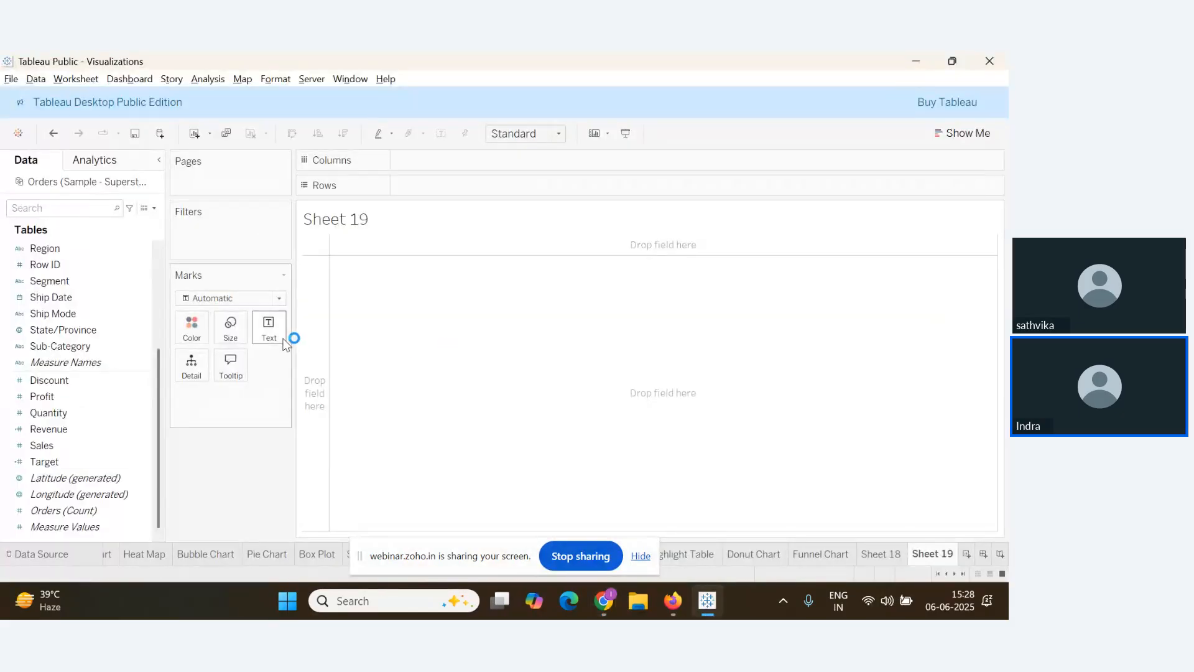
Chart Sales on Rows against Product Name on Columns, including all 1849 products
click(113, 384)
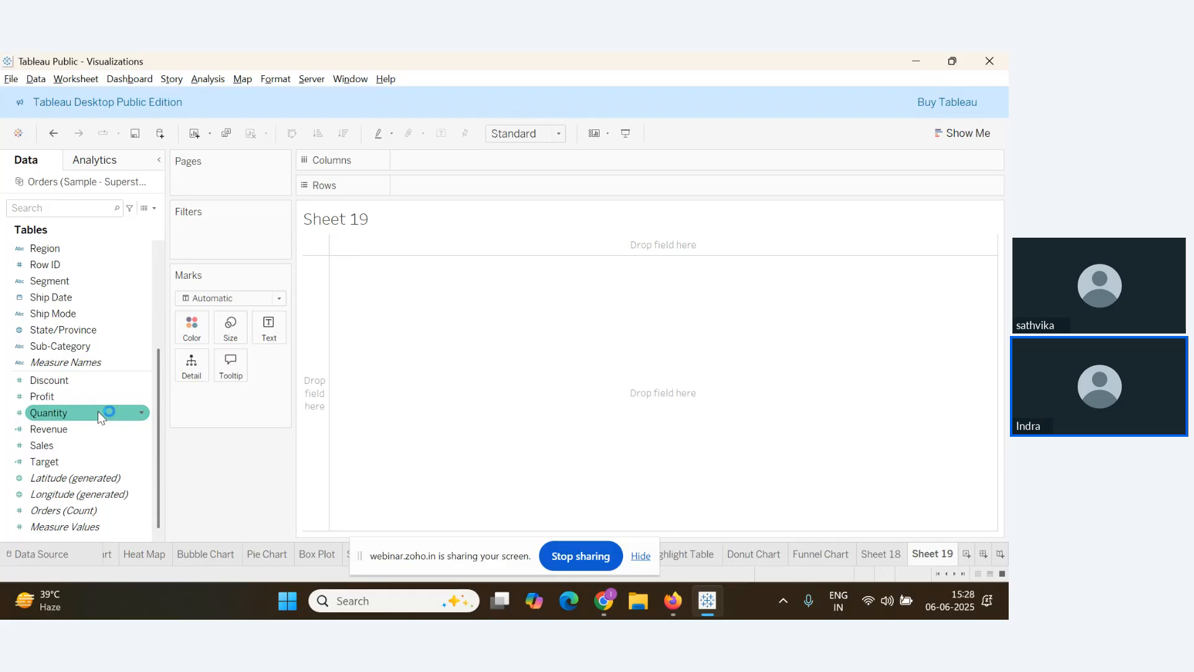
drag(59, 446, 439, 194)
mouse_move(381, 339)
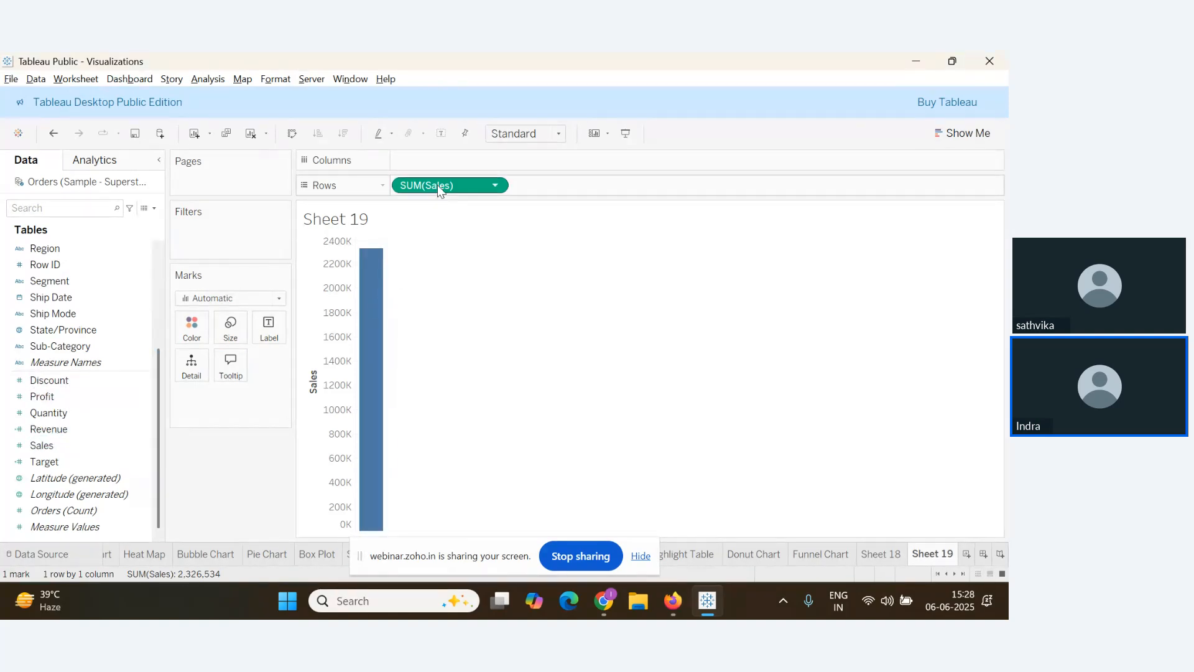
scroll(71, 397, up, 1)
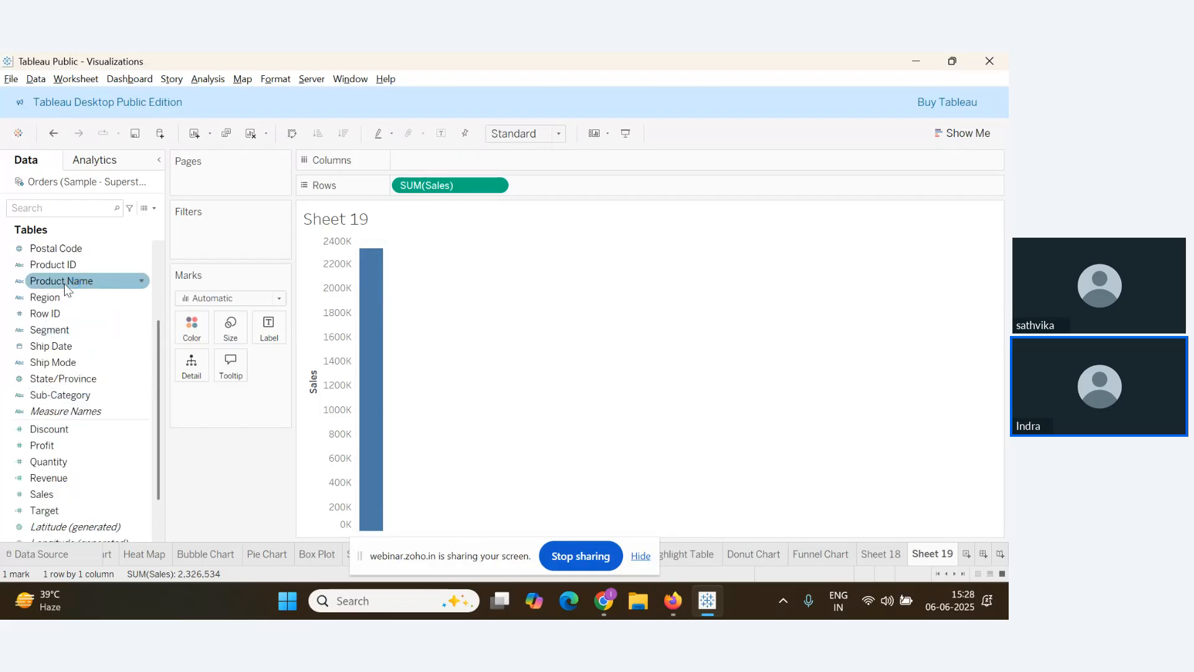
drag(64, 289, 439, 167)
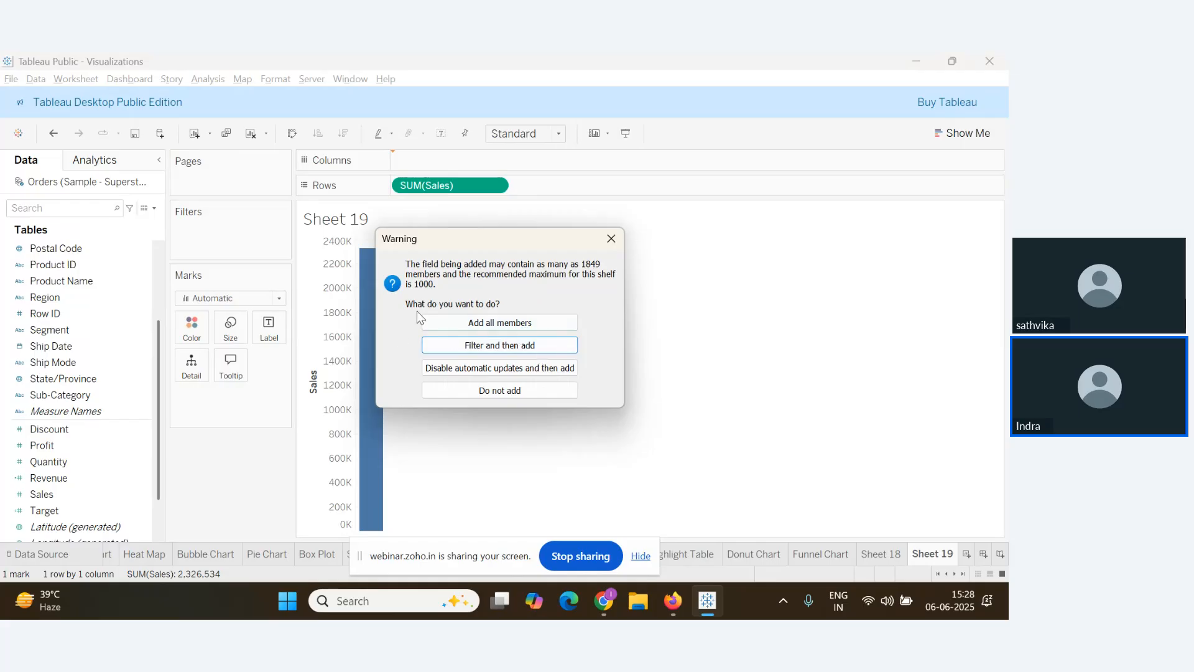
click(502, 324)
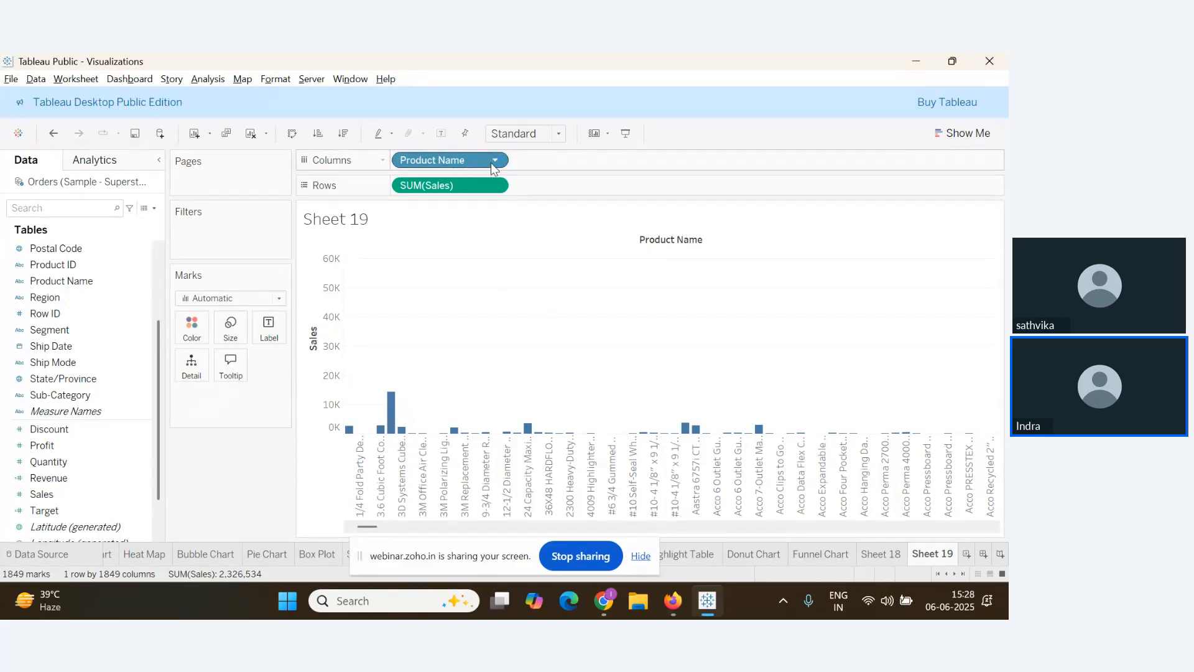
key(alt+Tab)
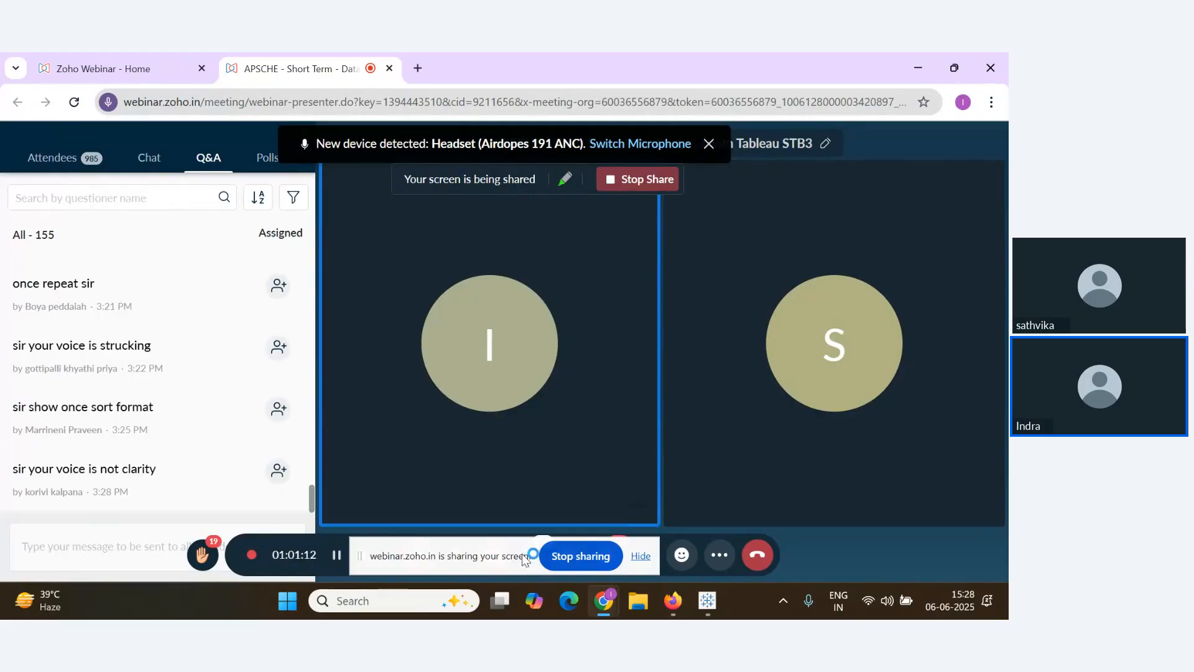
Hide the screen-sharing notice so the full Zoho Webinar meeting toolbar shows
click(641, 555)
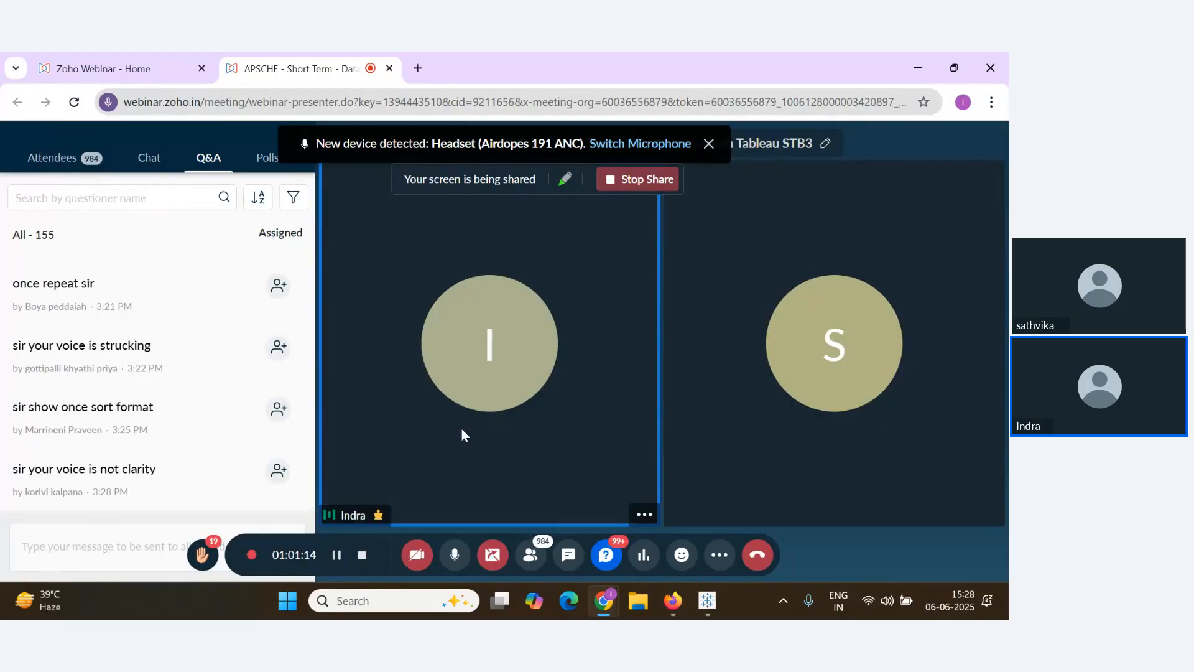
scroll(258, 466, up, 3)
scroll(258, 467, down, 2)
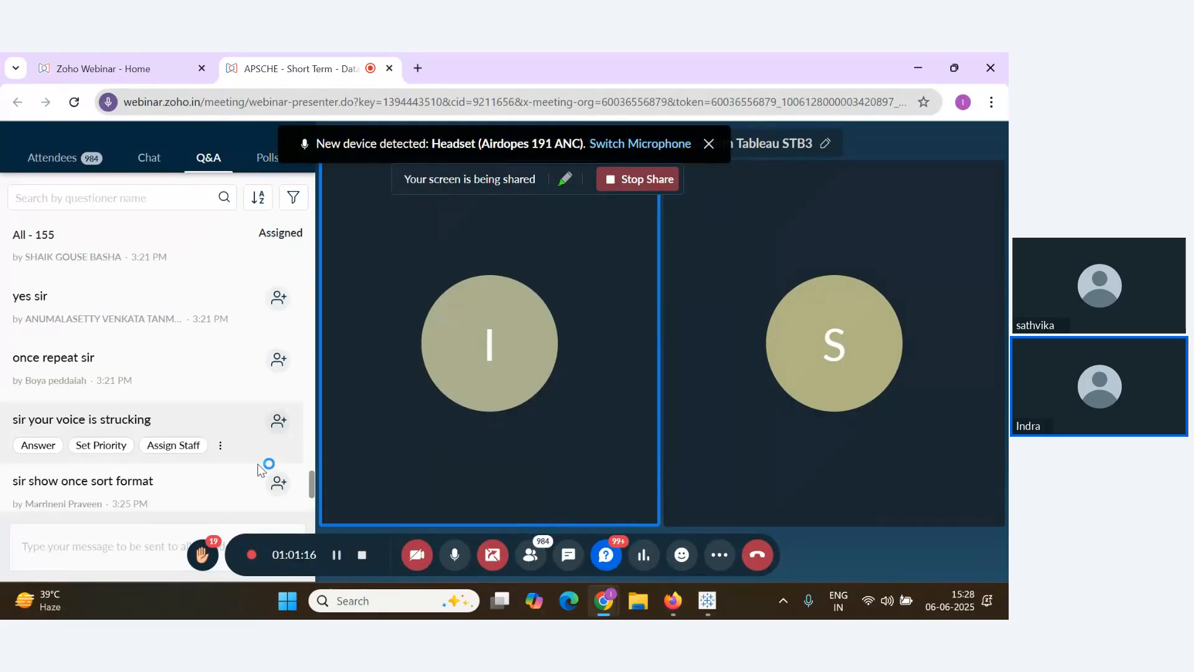
scroll(258, 467, down, 1)
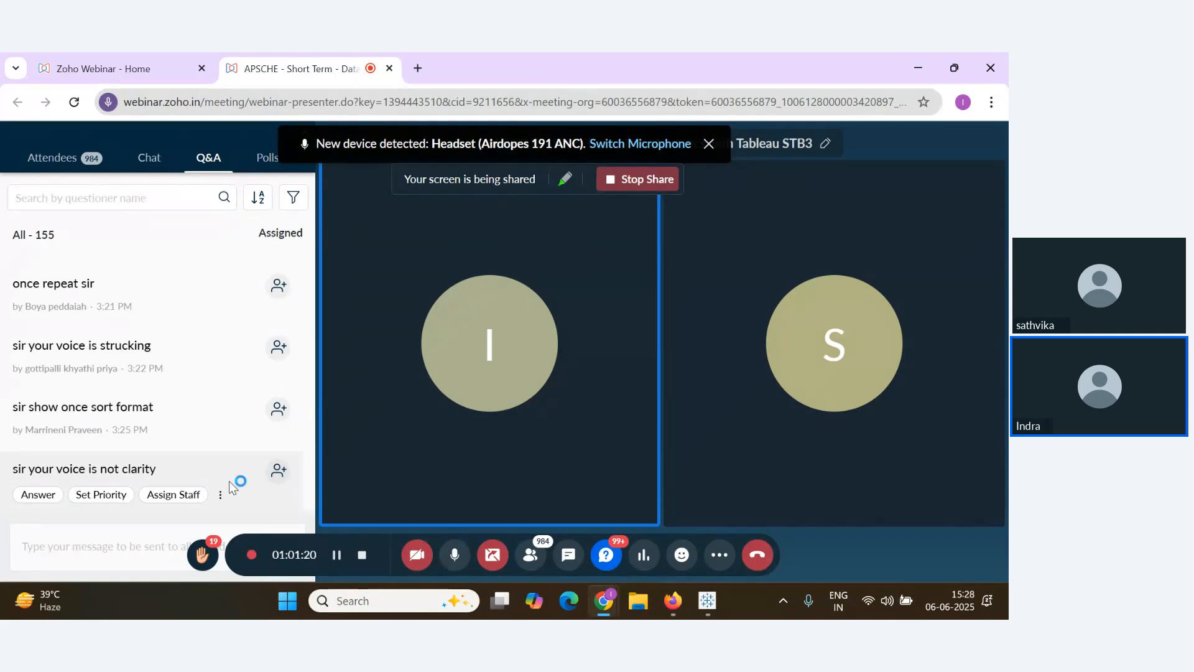
scroll(255, 429, up, 1)
scroll(248, 476, down, 1)
scroll(234, 472, up, 2)
scroll(249, 479, down, 2)
mouse_move(255, 470)
scroll(226, 472, up, 2)
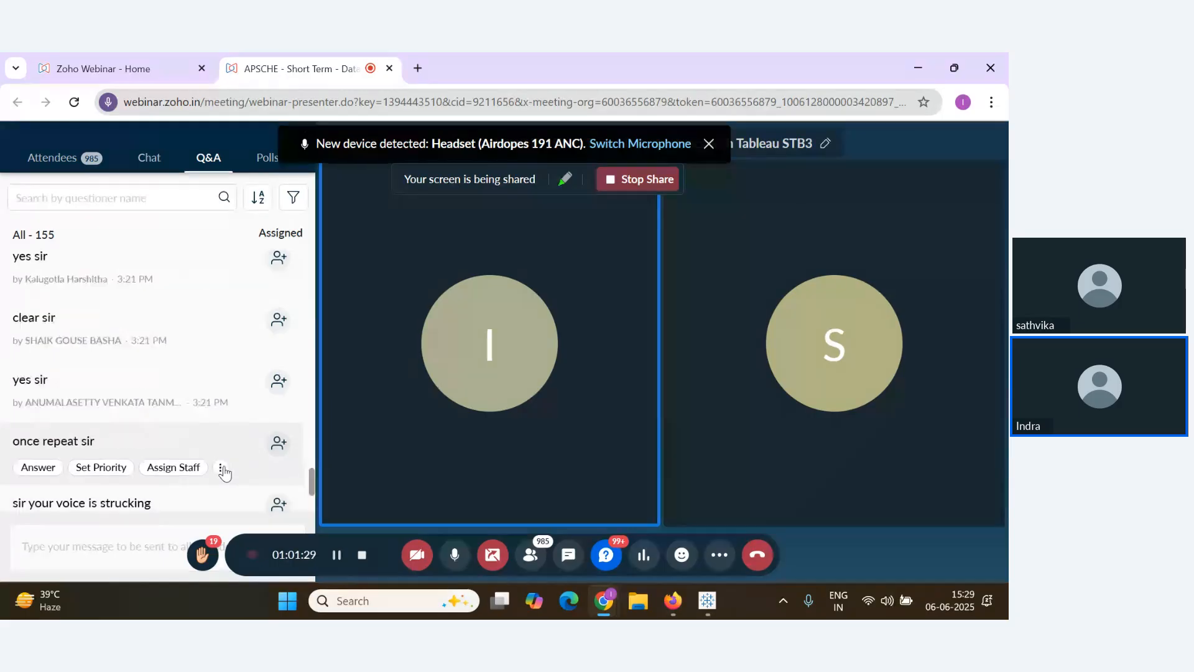
scroll(225, 473, down, 2)
Check Network Performance under More > Settings, then close the settings
click(719, 555)
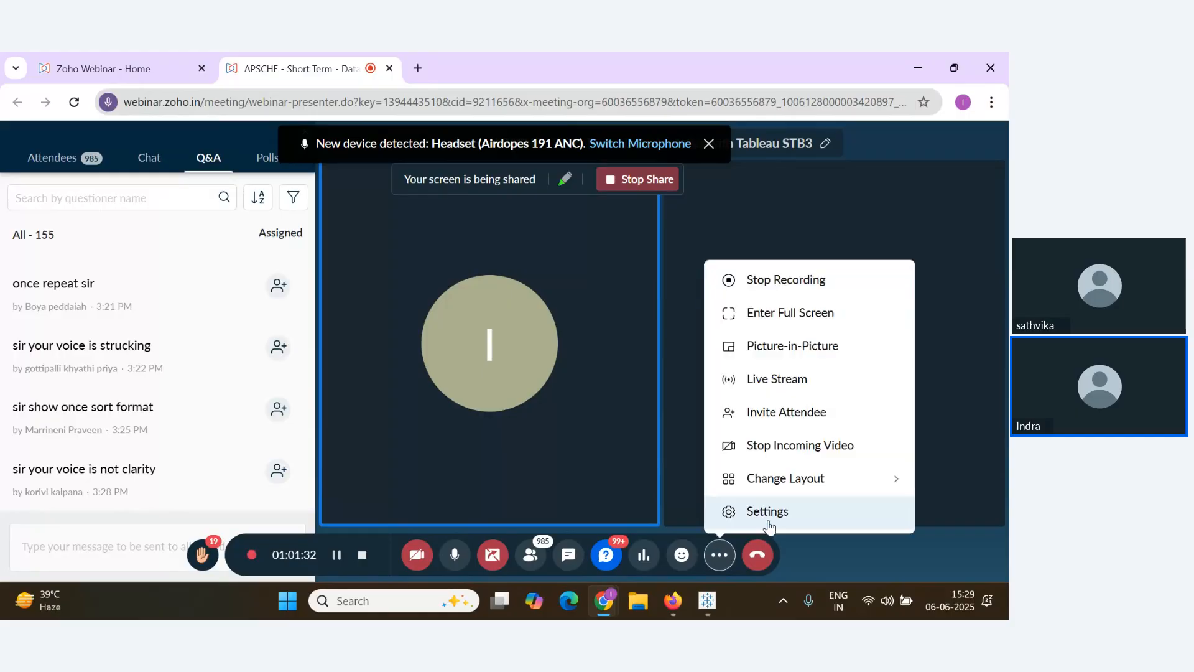
click(769, 512)
click(307, 413)
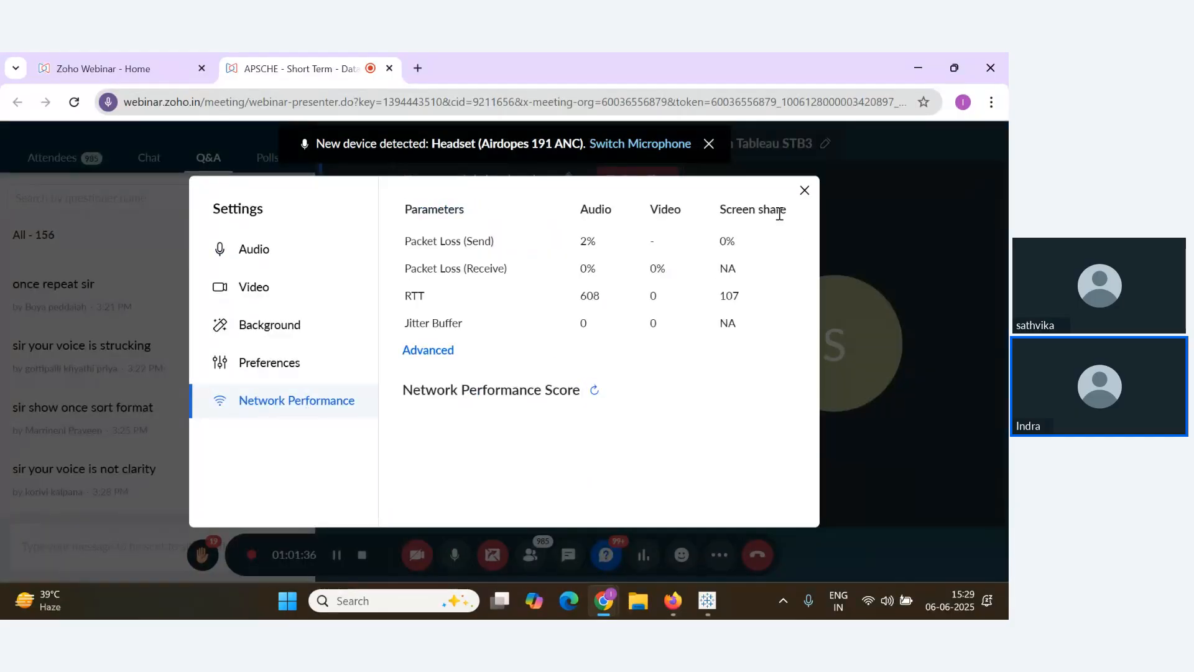
click(804, 190)
scroll(204, 398, down, 1)
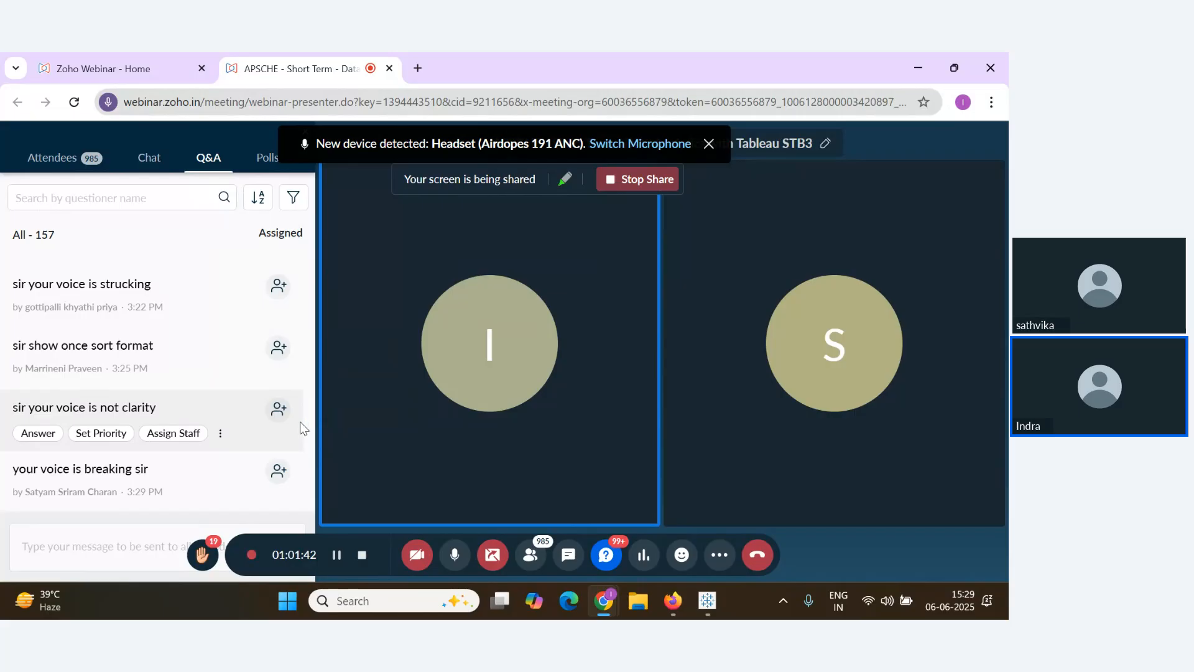
Check the connected Wi-Fi network from the taskbar quick settings
click(869, 611)
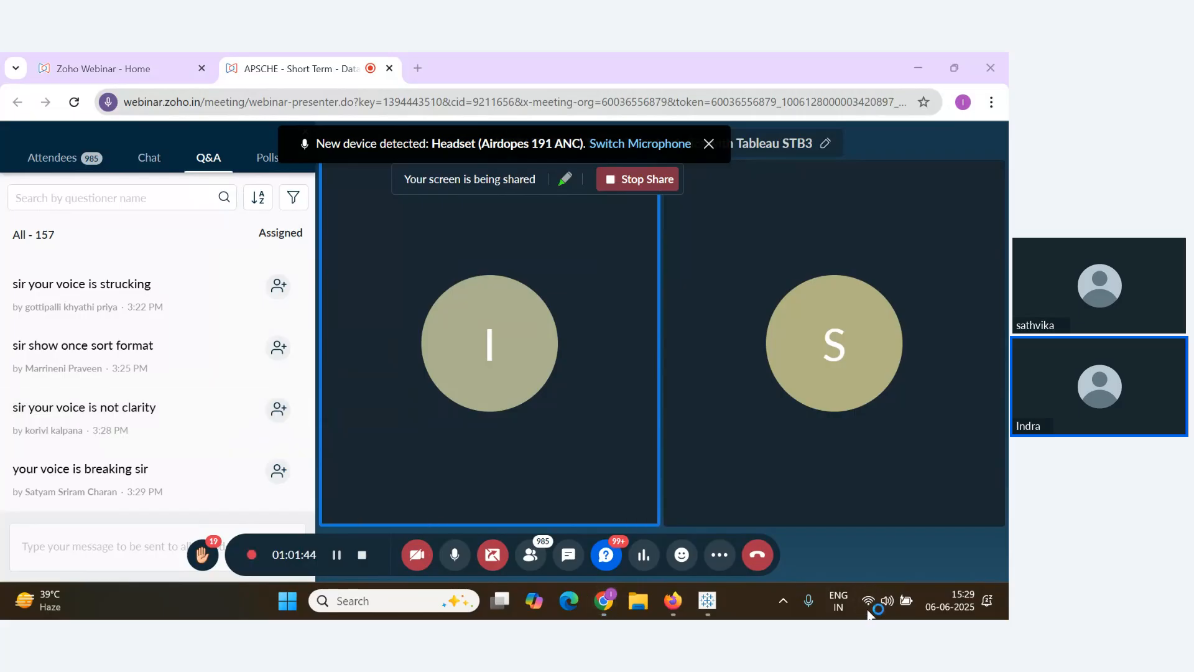
click(793, 317)
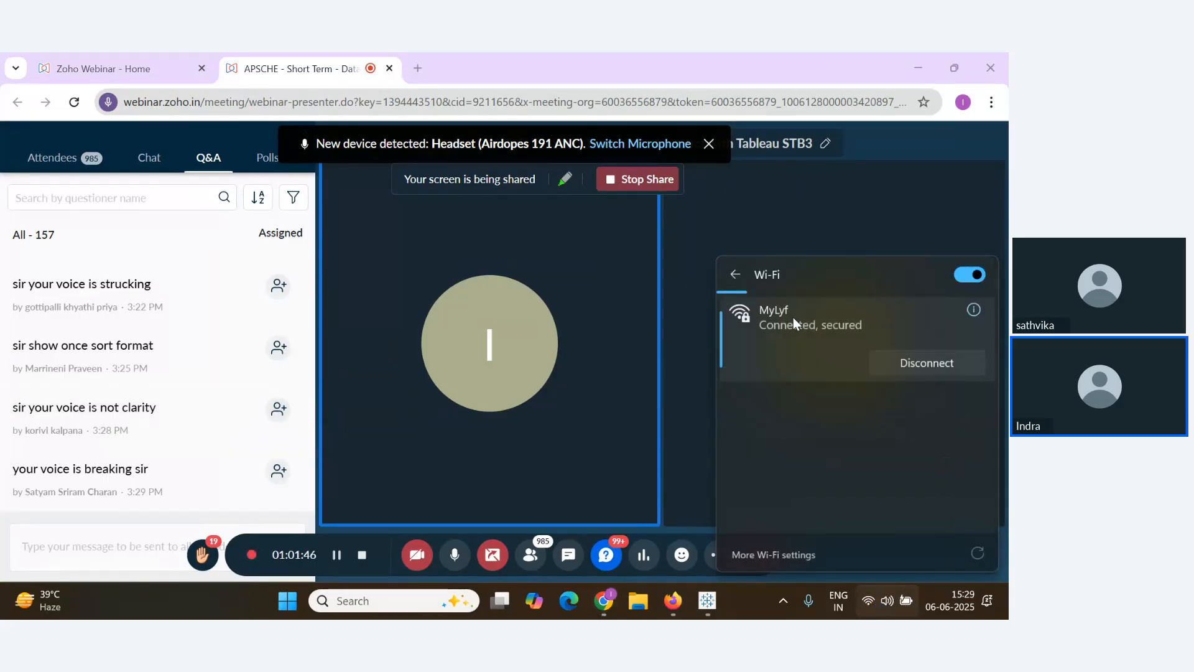
click(672, 413)
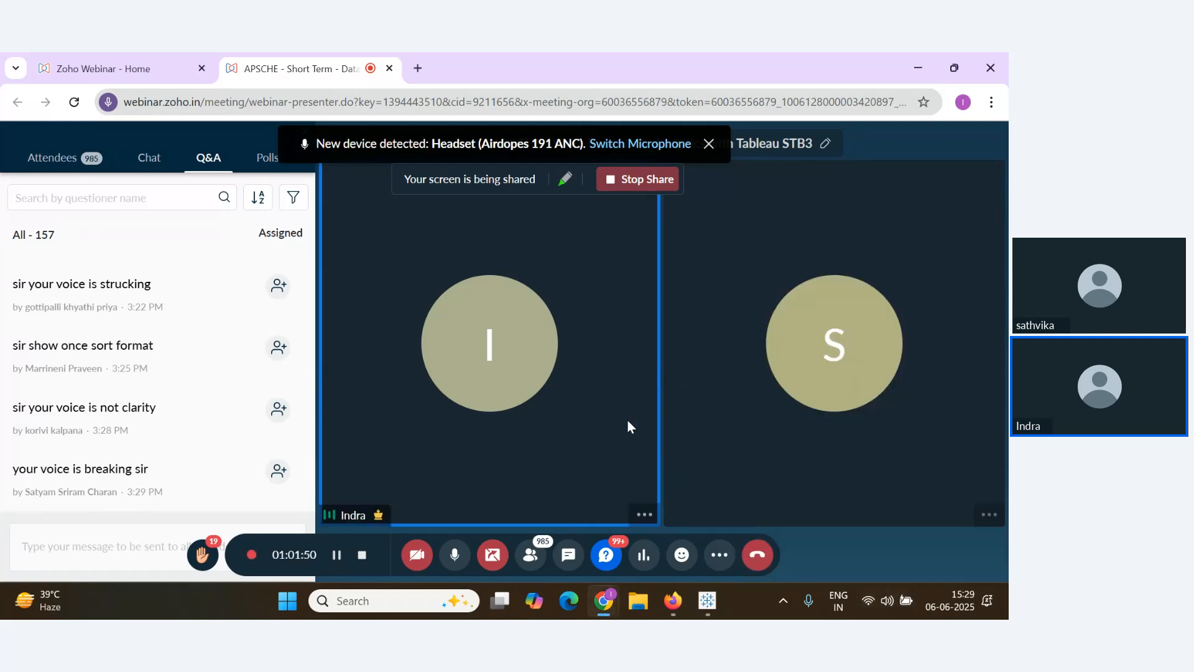
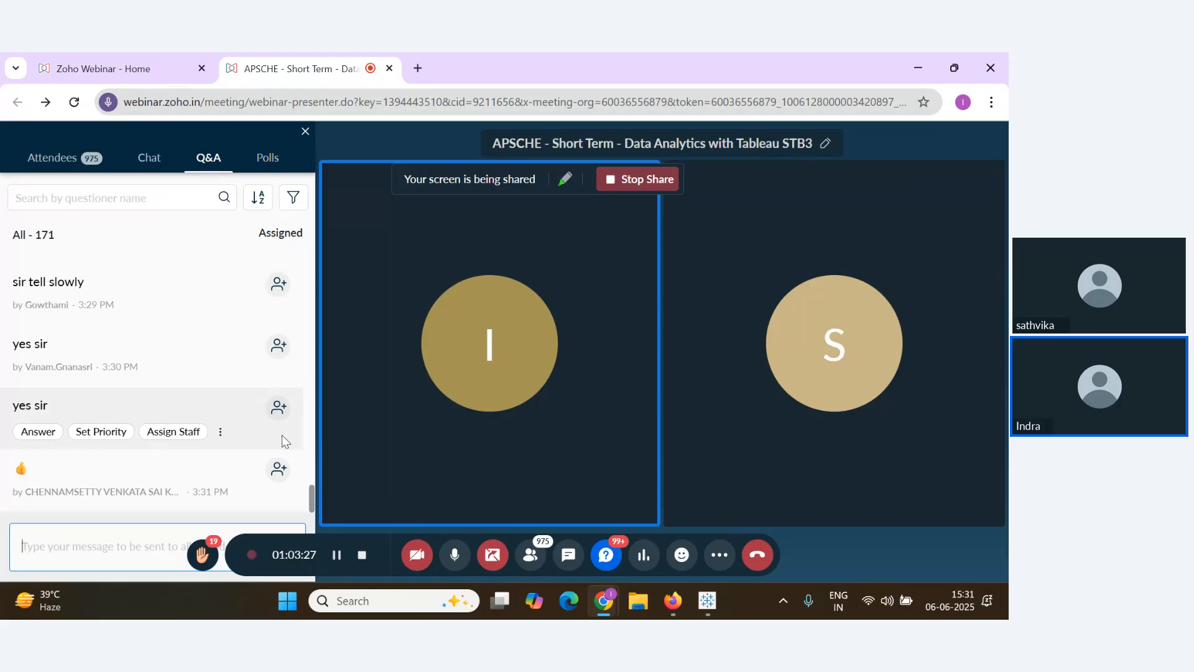
Switch between the webinar and Tableau, ending on Sheet 19's Sales by Product Name bar chart
key(alt+Tab)
key(alt+Tab)
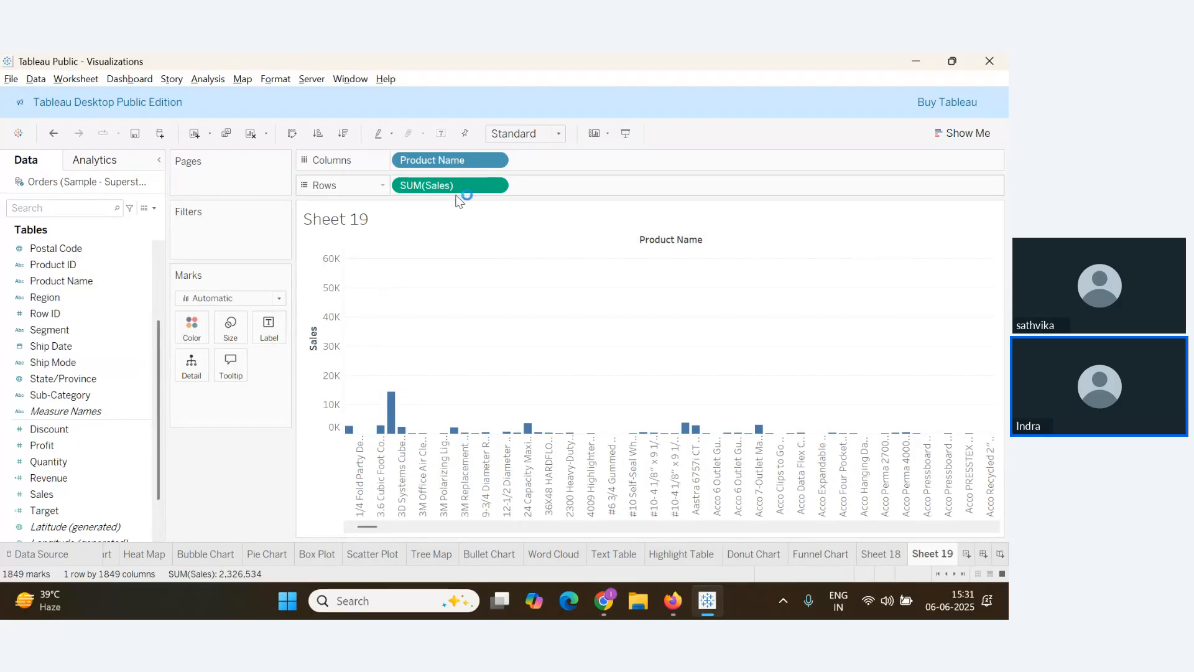
key(alt+Tab)
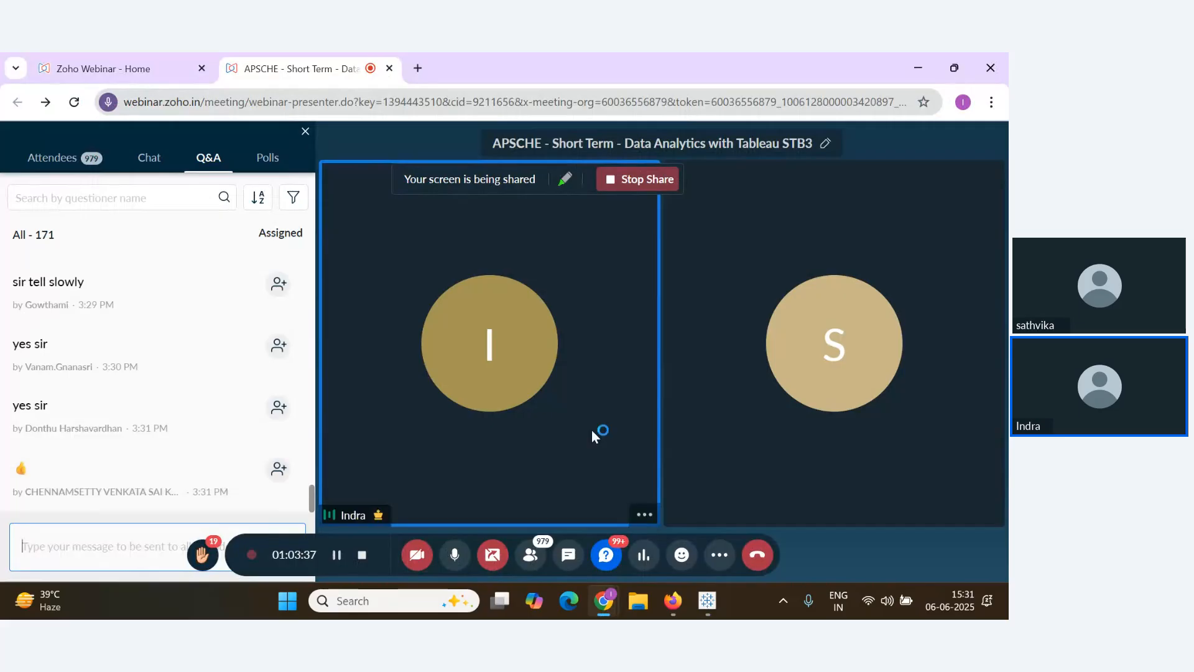
key(alt+Tab)
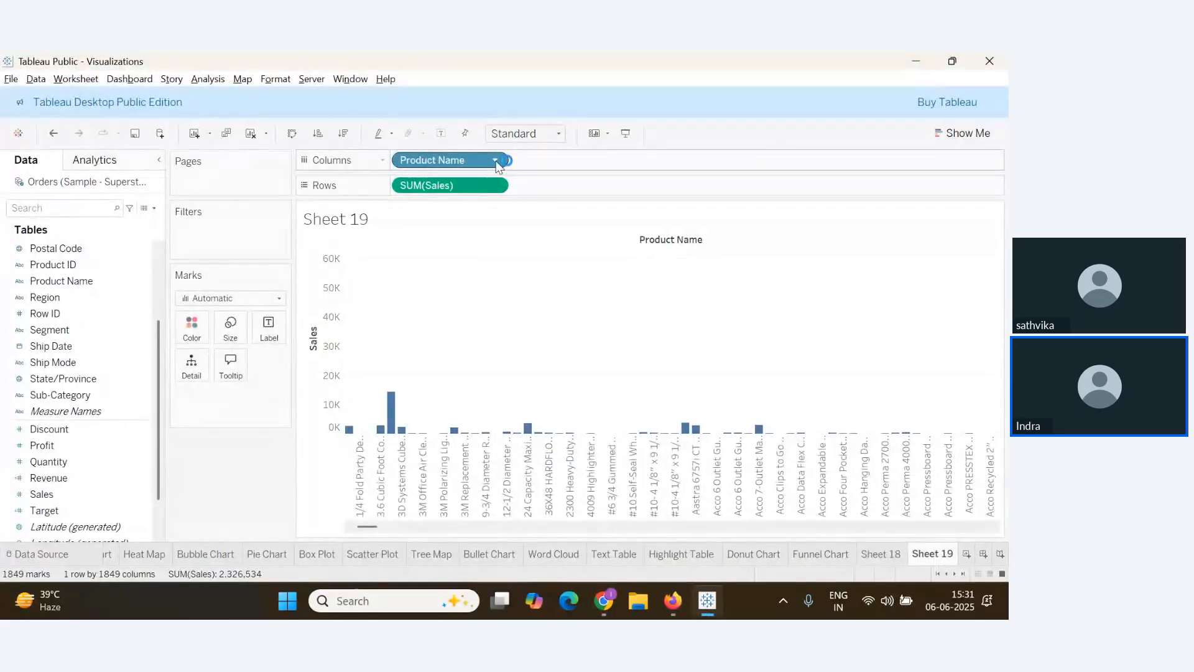
Change the Product Name pill to Measure > Count (Distinct), collapsing Sheet 19 to one mark, then return to the webinar
click(496, 160)
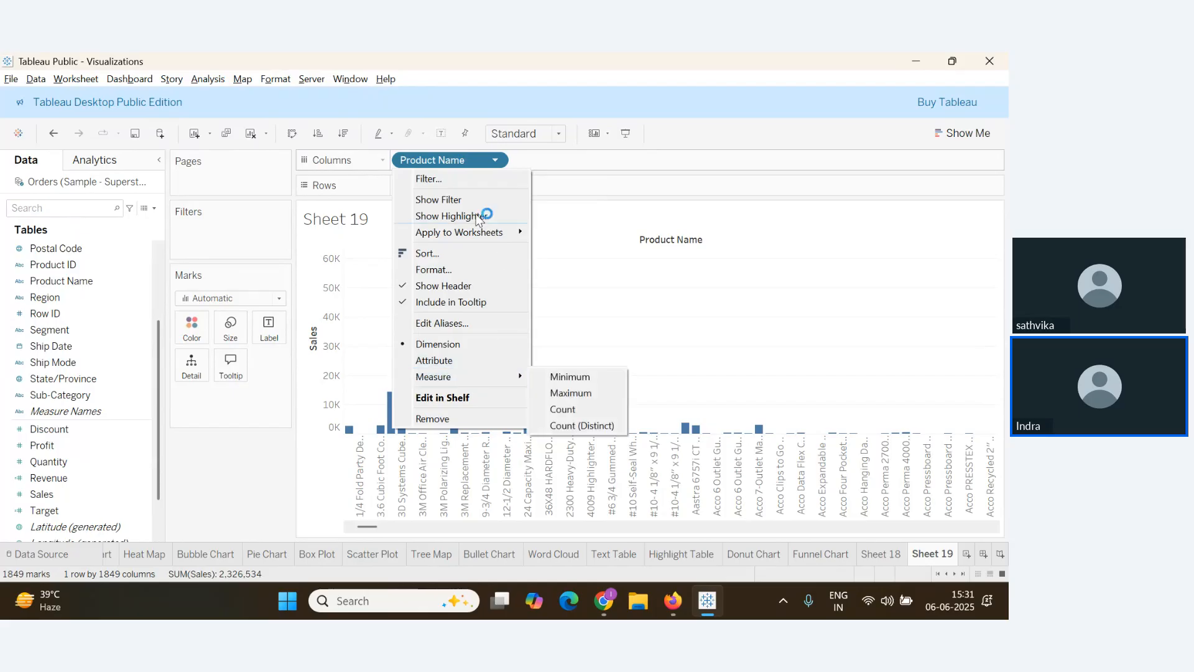
click(599, 164)
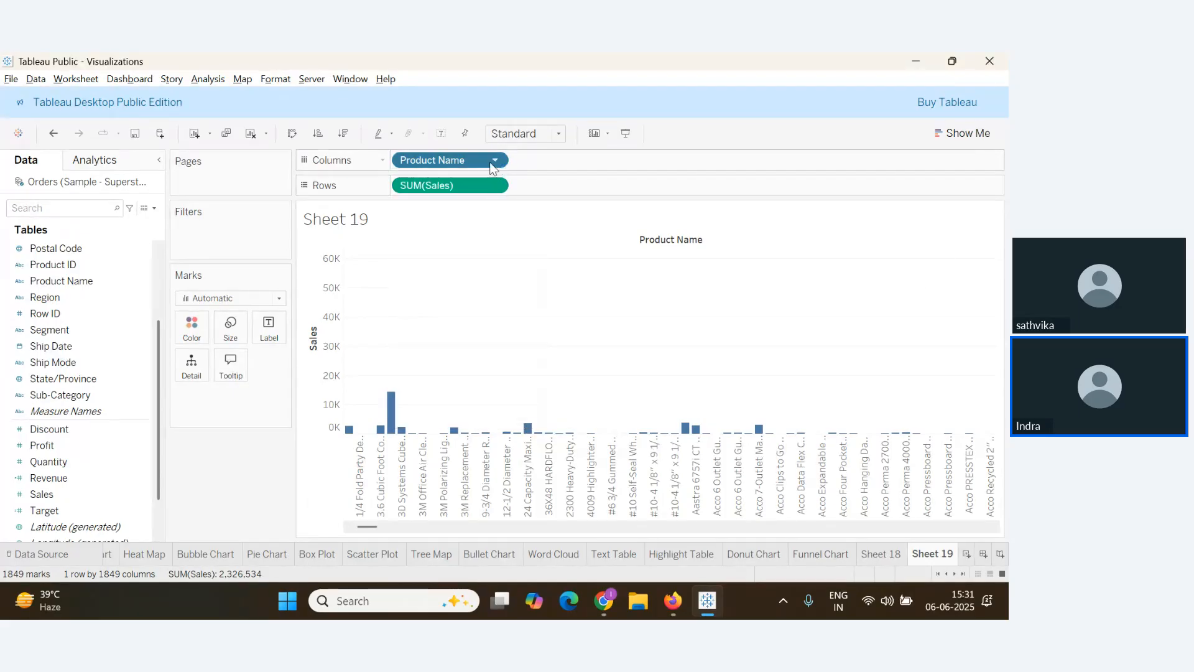
click(494, 161)
mouse_move(447, 375)
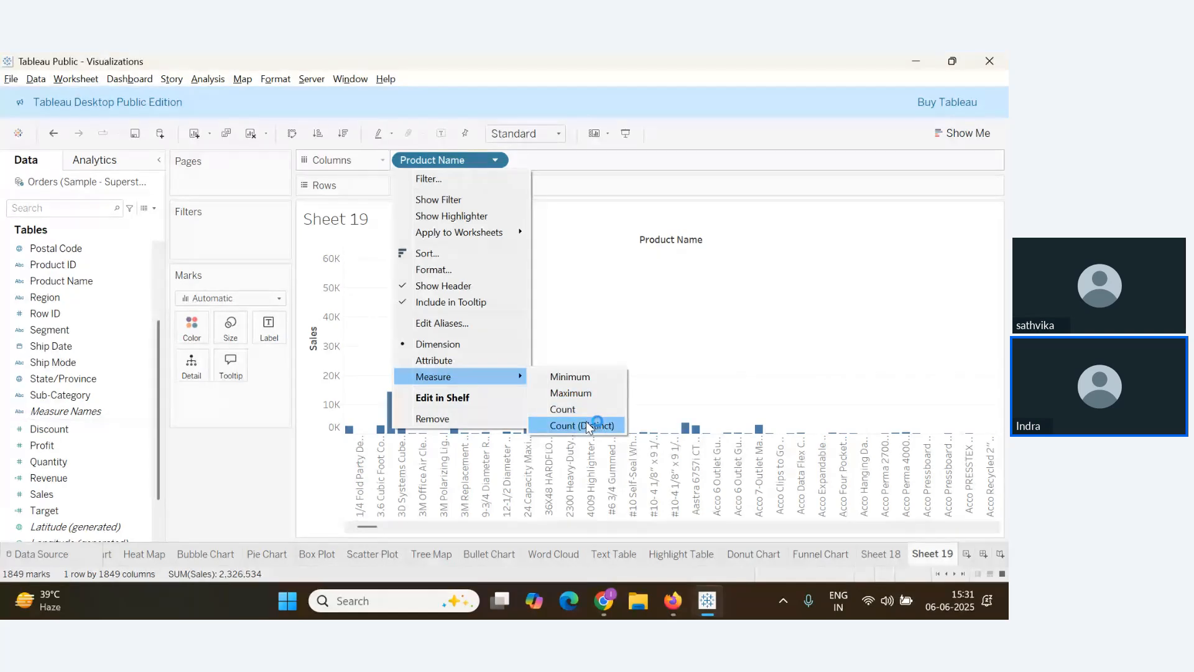
click(586, 421)
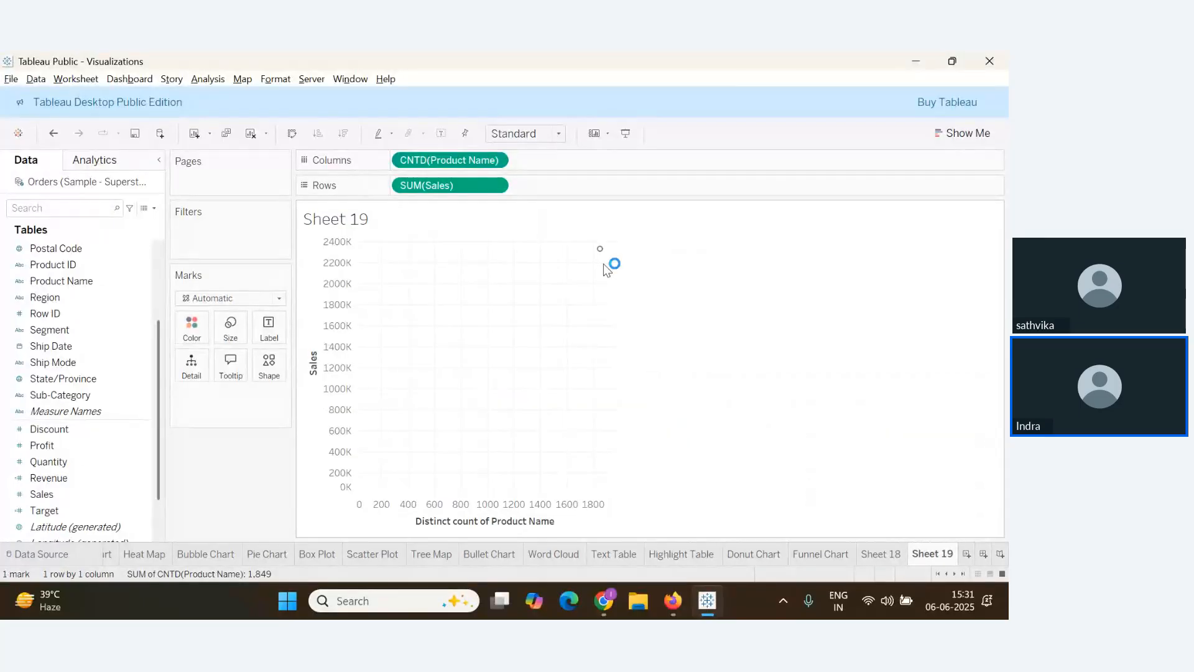
mouse_move(600, 252)
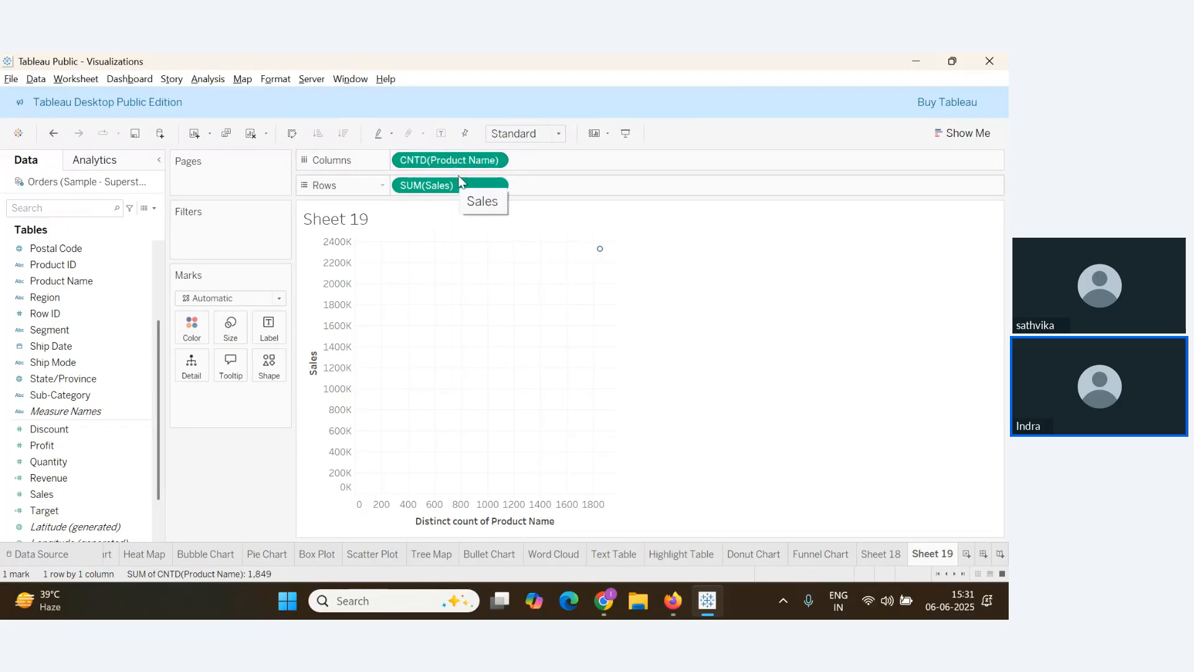
key(alt+Tab)
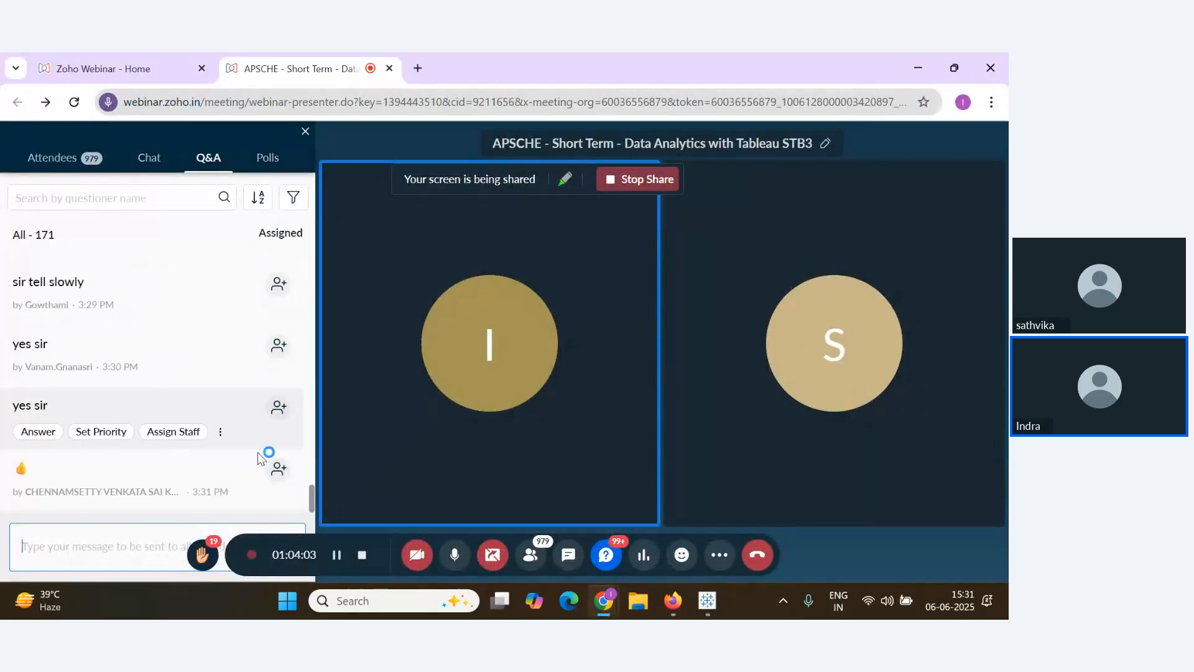
Scroll through the webinar Q&A questions, then return to Tableau's Sheet 19
scroll(260, 472, up, 1)
scroll(259, 475, down, 1)
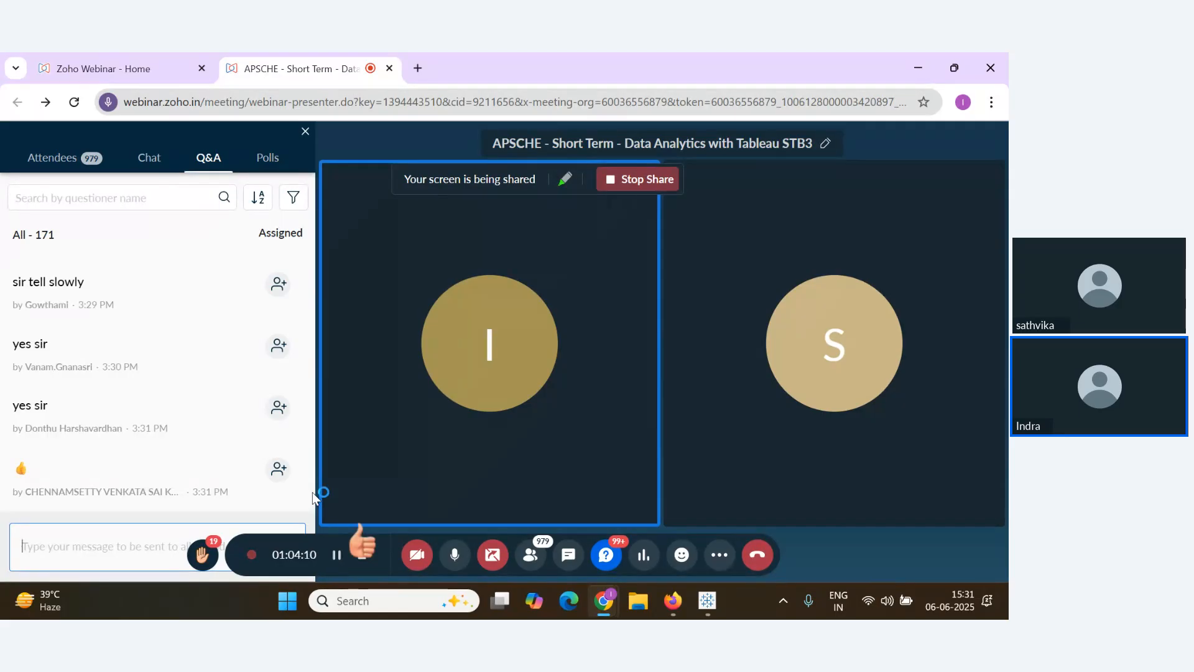
mouse_move(244, 423)
scroll(245, 436, up, 1)
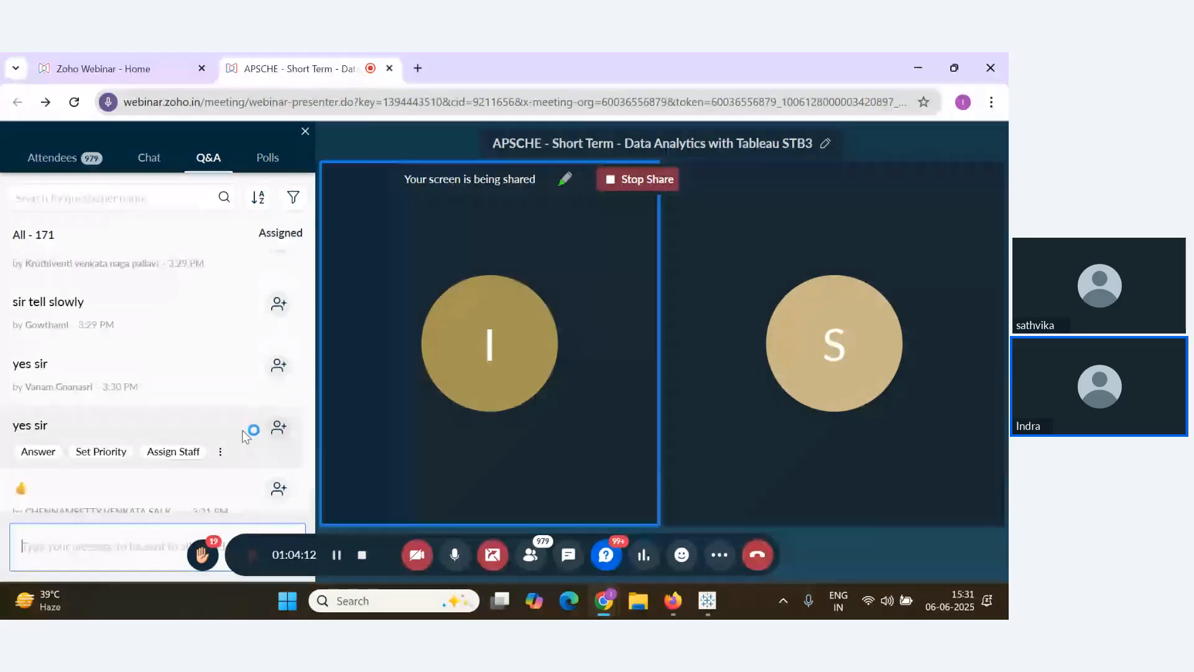
key(alt+Tab)
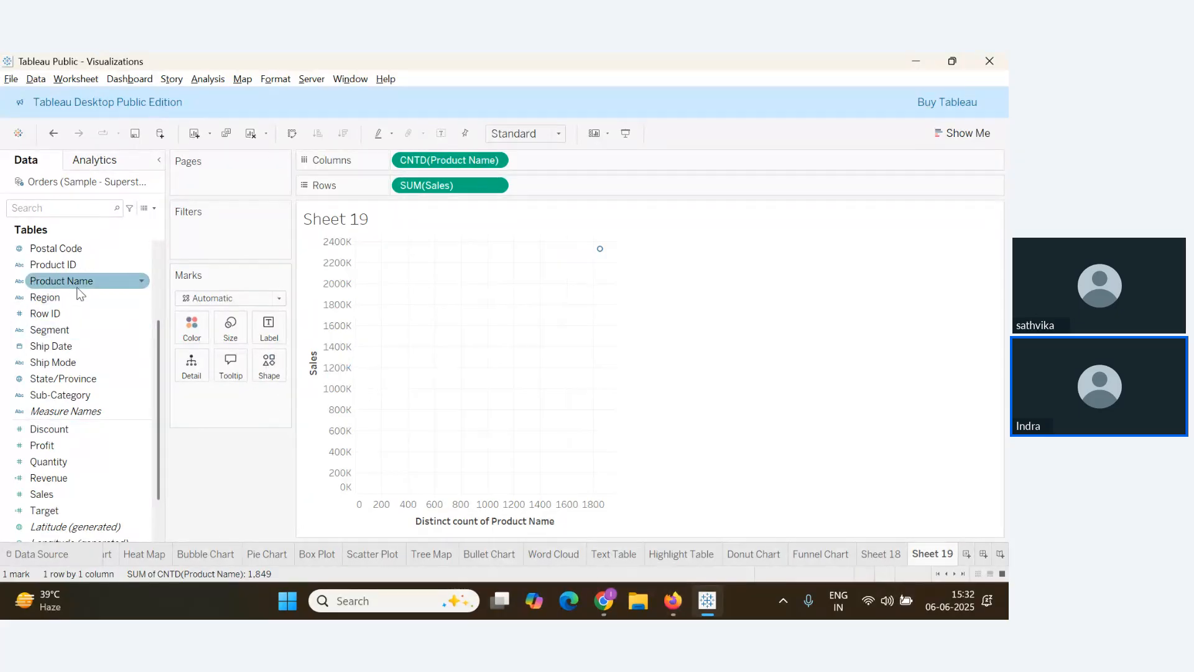
Add Product Name to Detail to split Sheet 19 into 1849 marks, then return to the webinar
drag(62, 280, 196, 371)
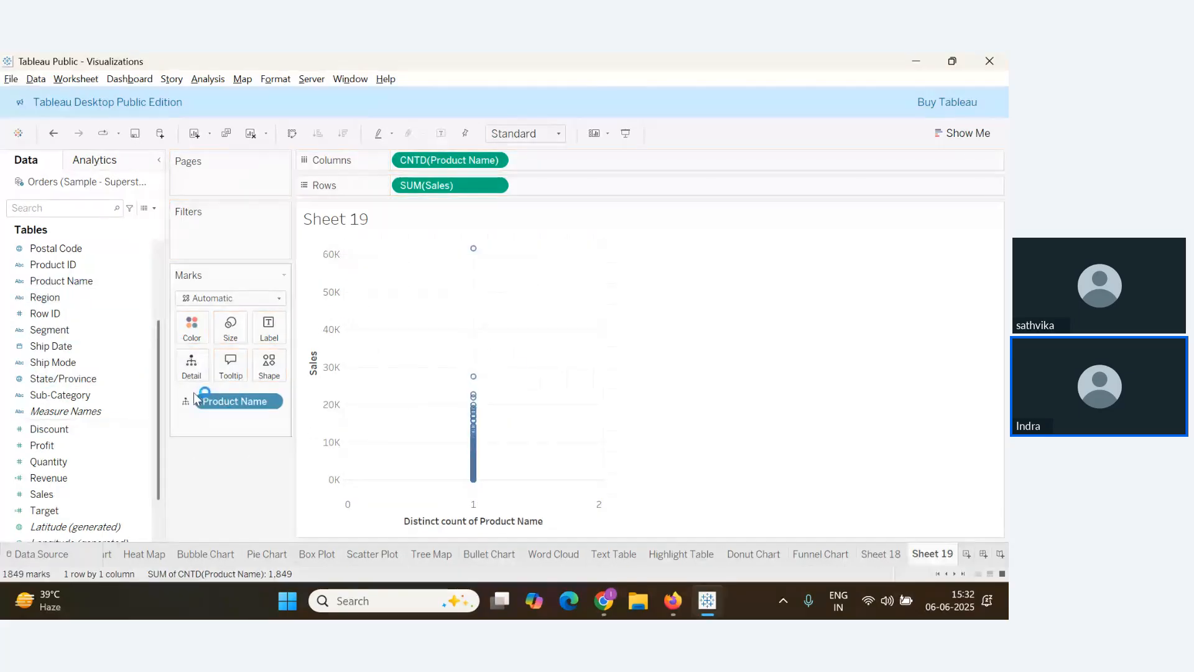
key(alt+Tab)
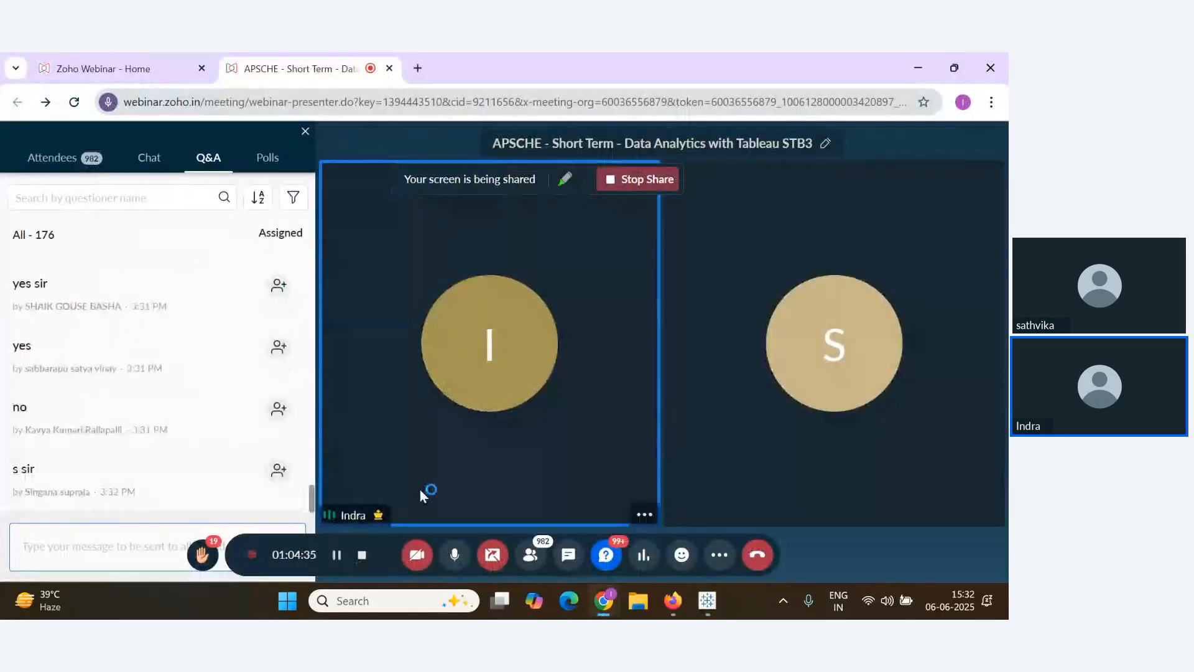
key(alt+Tab)
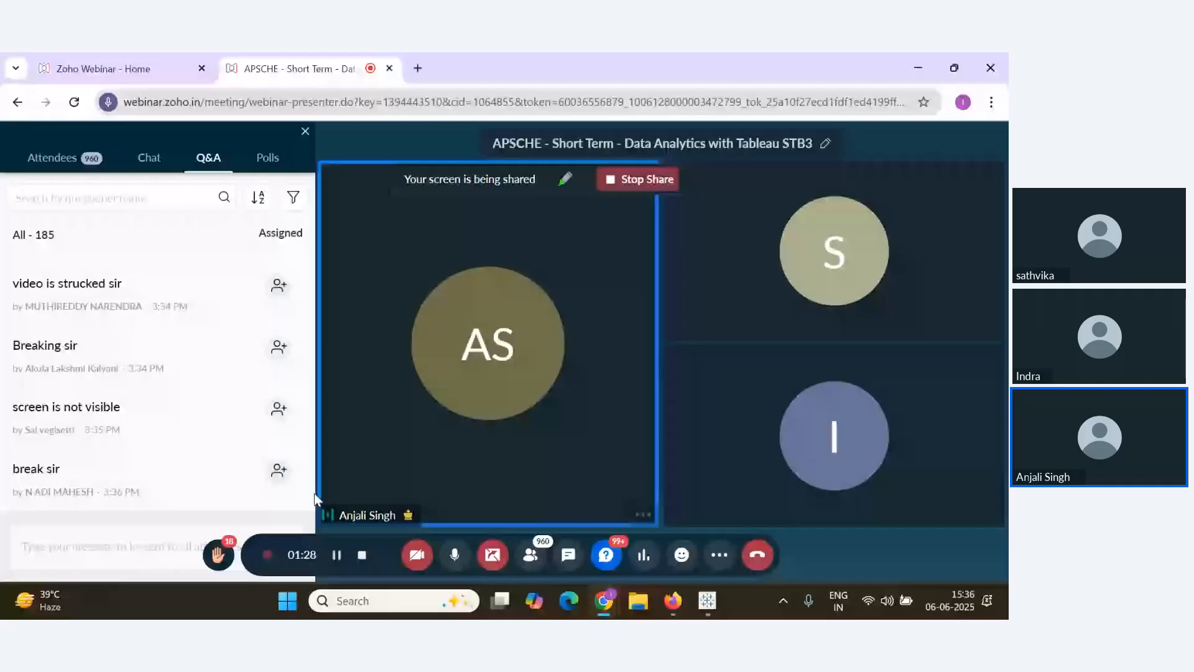
mouse_move(233, 440)
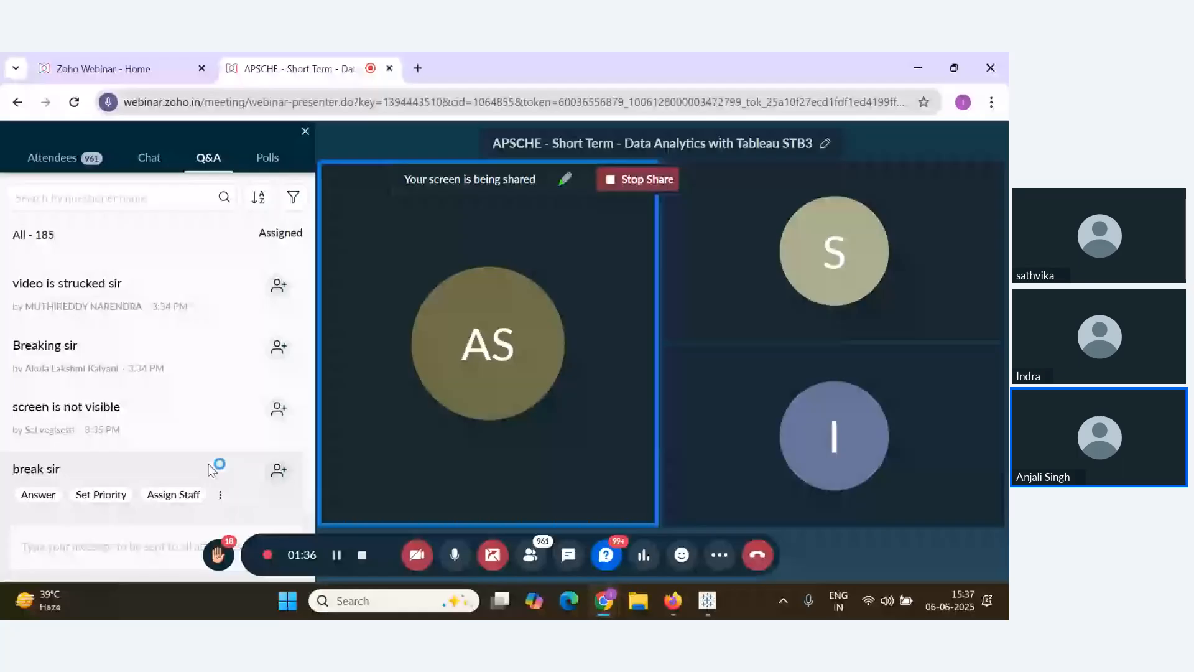
scroll(183, 482, up, 2)
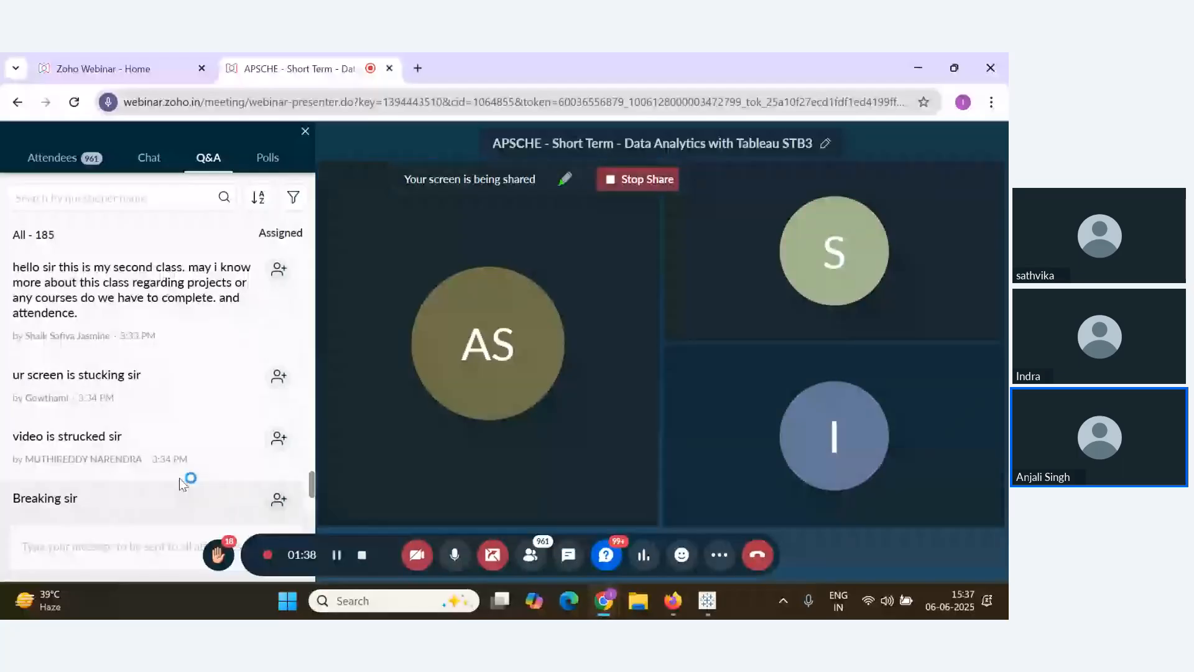
scroll(179, 478, down, 2)
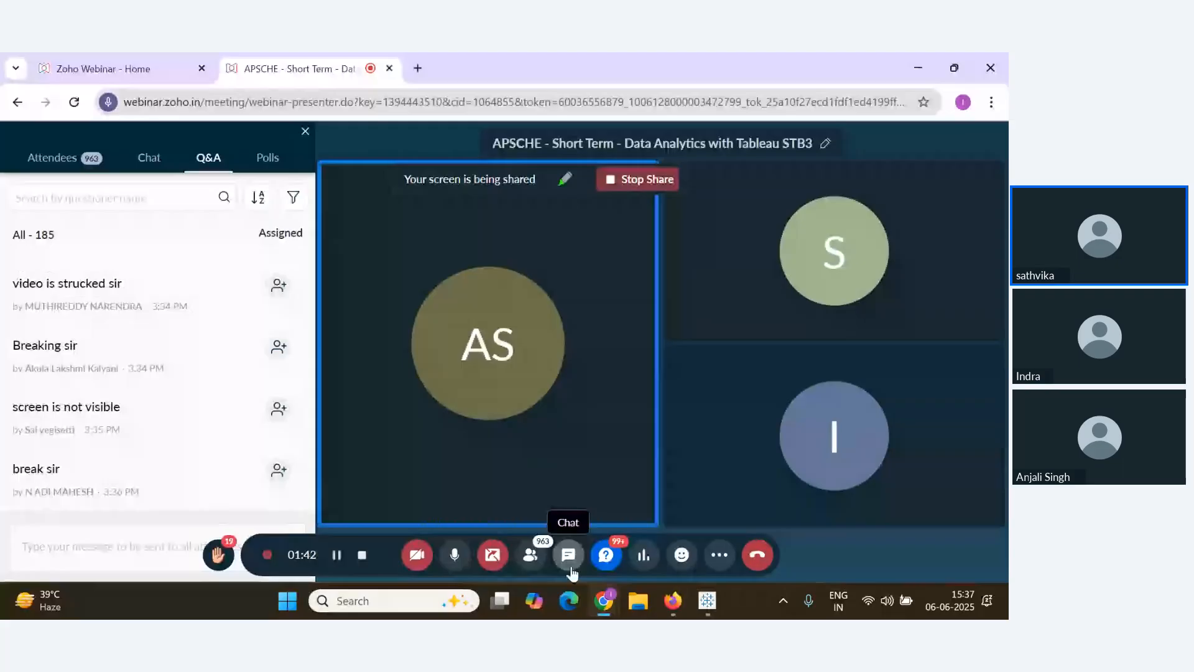
click(887, 600)
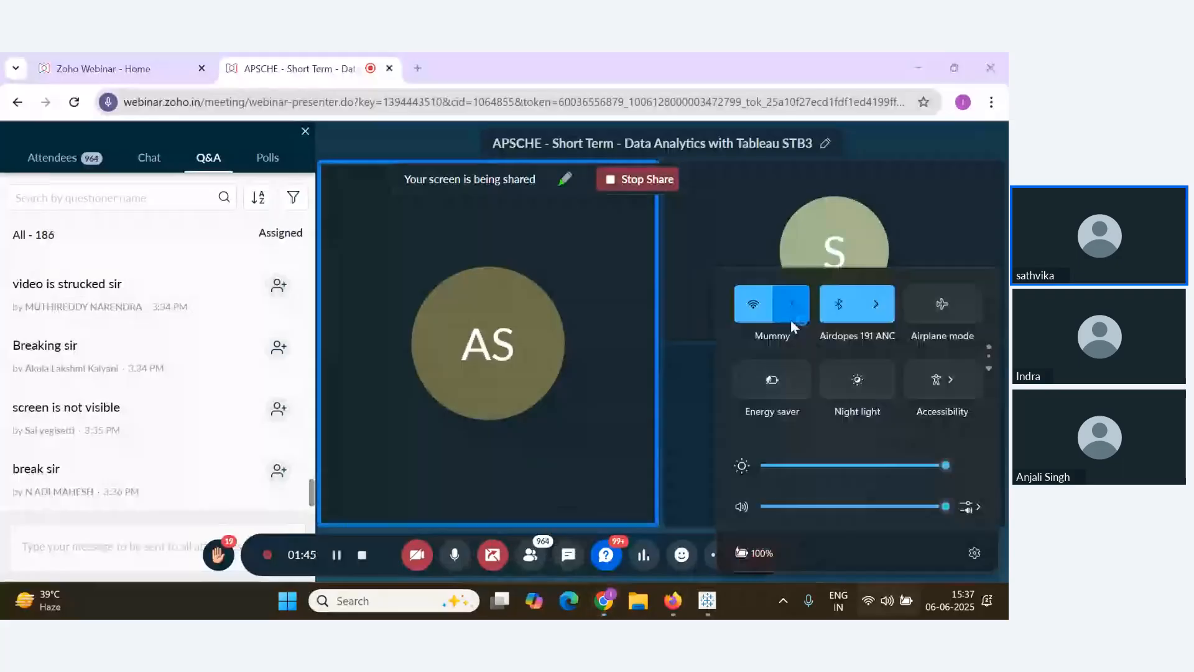
click(790, 318)
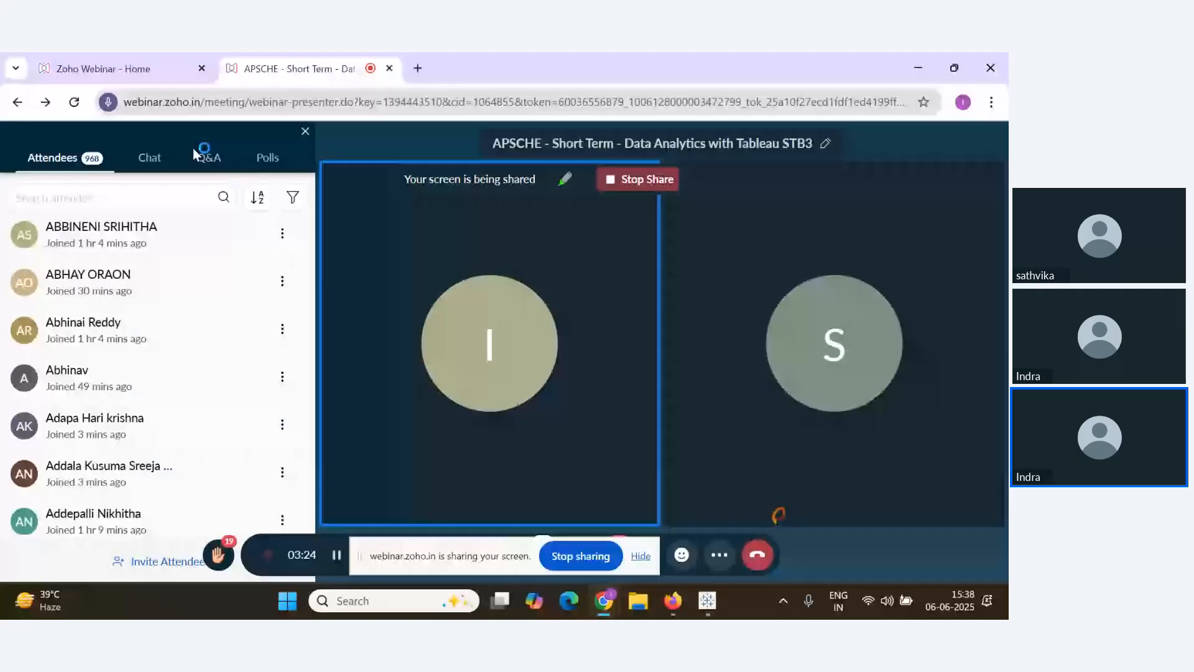
click(208, 157)
scroll(226, 418, down, 1)
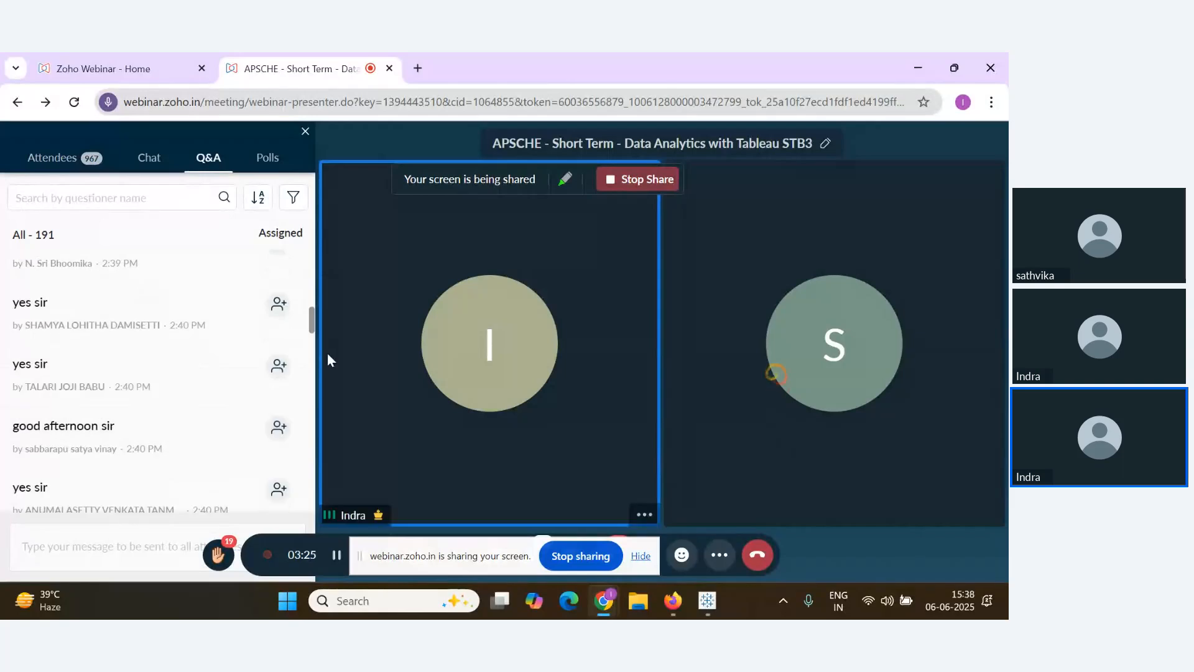
drag(317, 322, 91, 541)
click(91, 541)
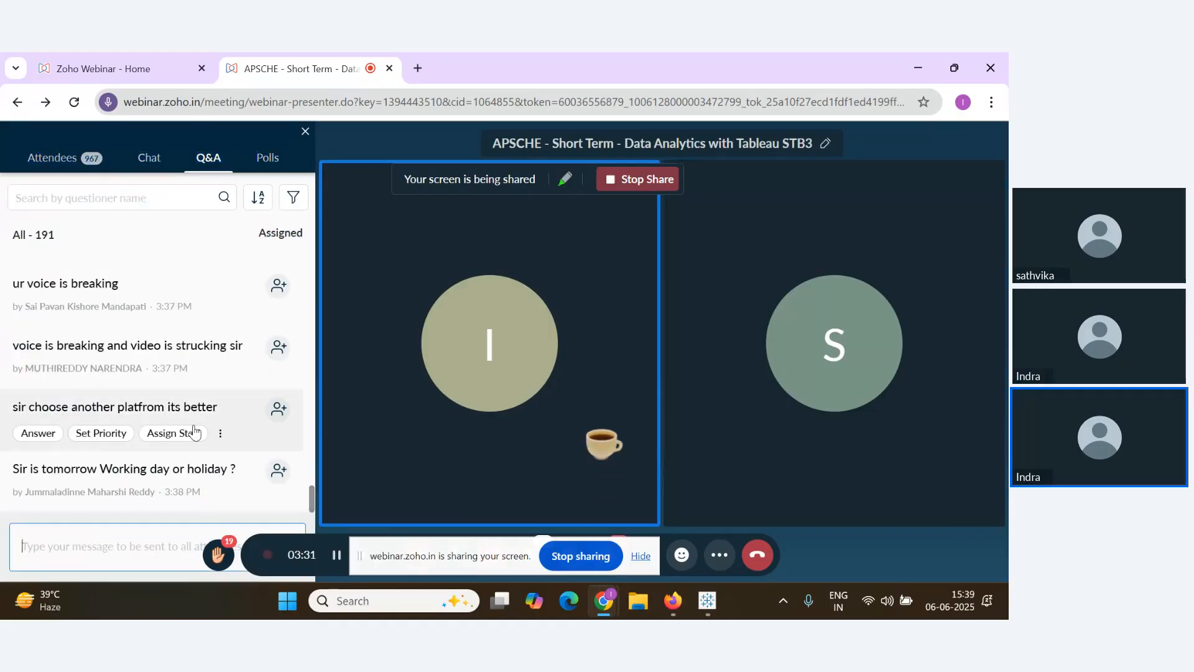
drag(312, 508, 314, 521)
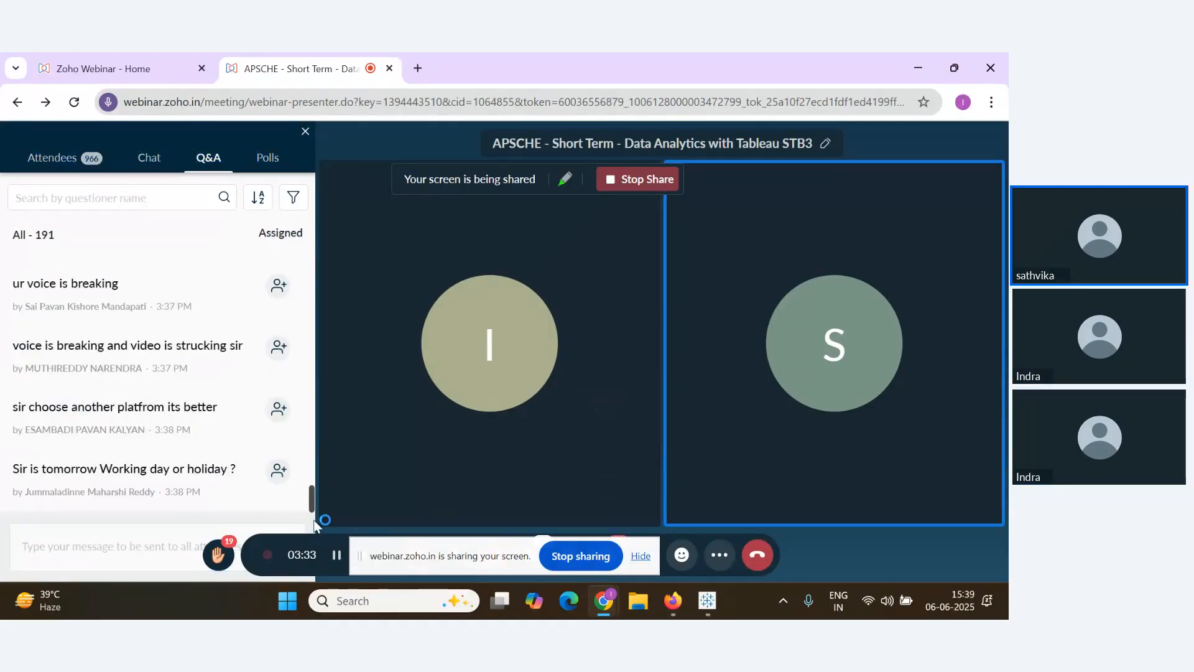
click(152, 535)
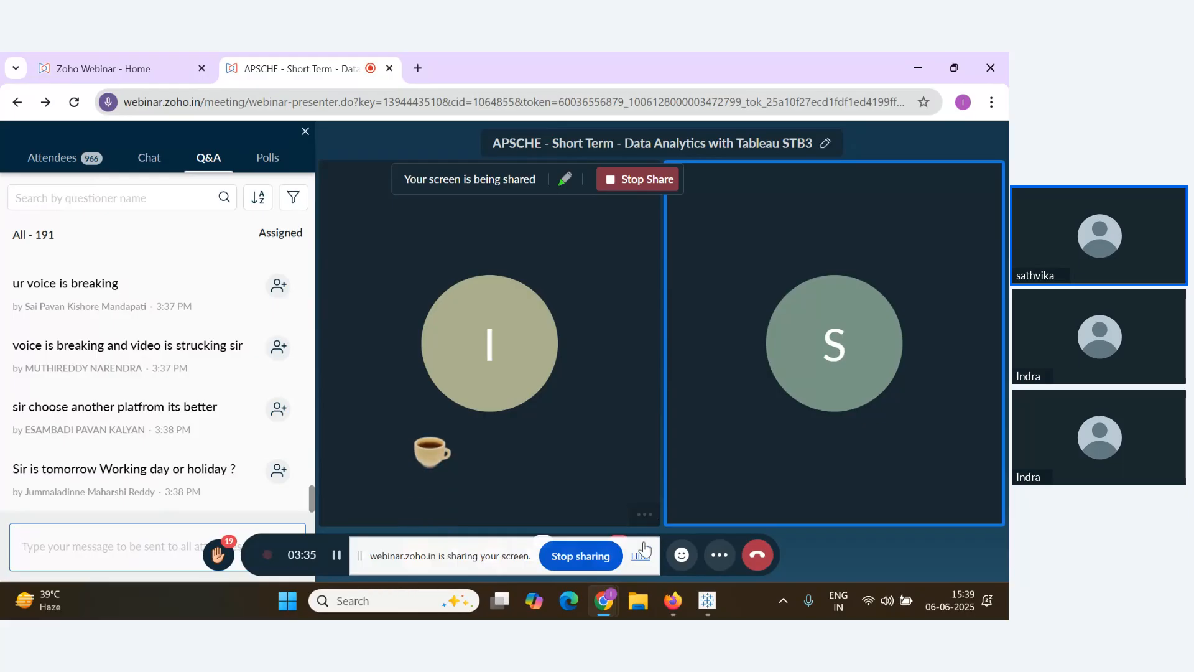
click(642, 550)
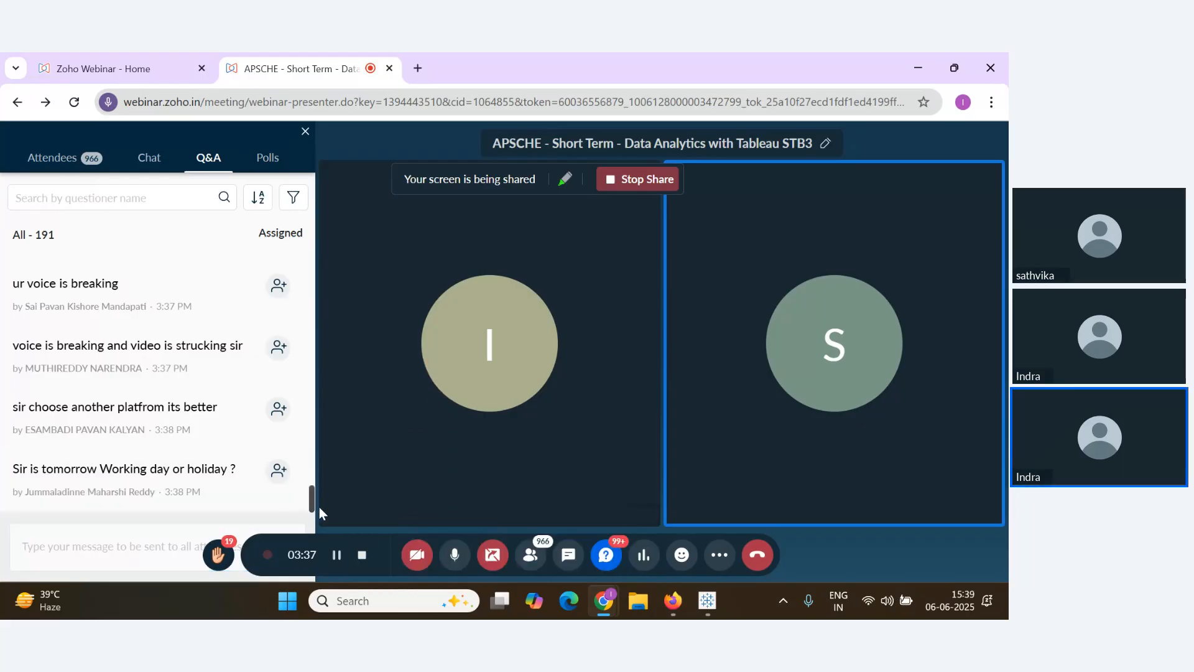
key(alt+Tab)
key(alt+Tab)
key(alt+Tab)
key(alt+Tab)
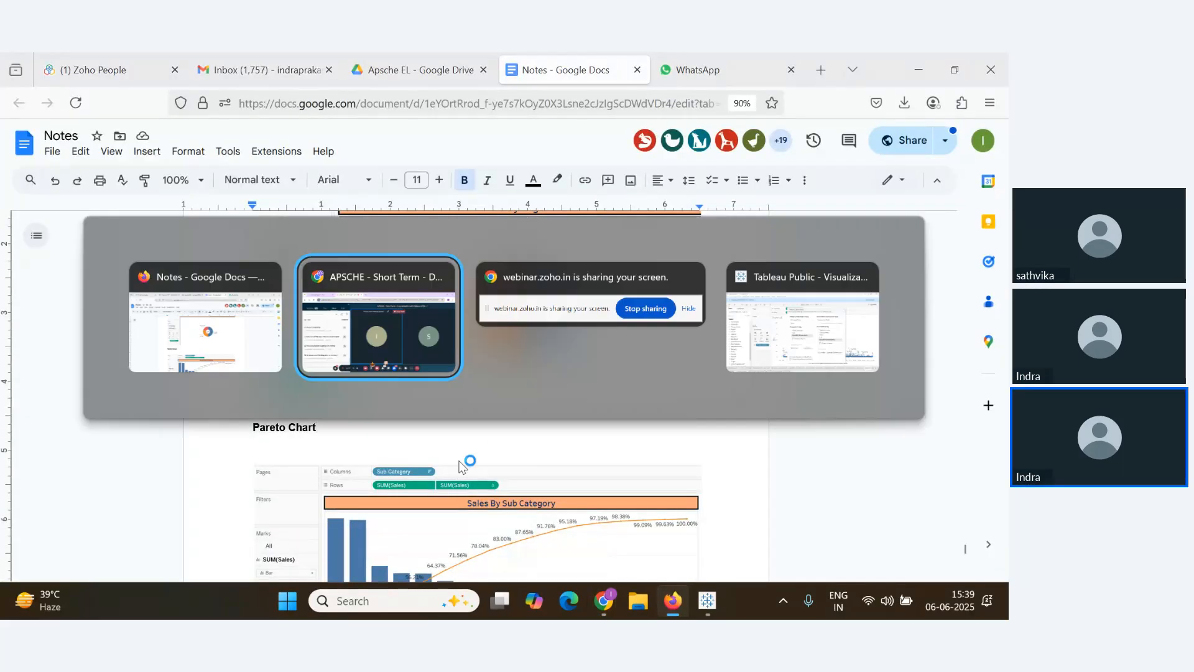
key(alt+Tab)
key(alt+Tab)
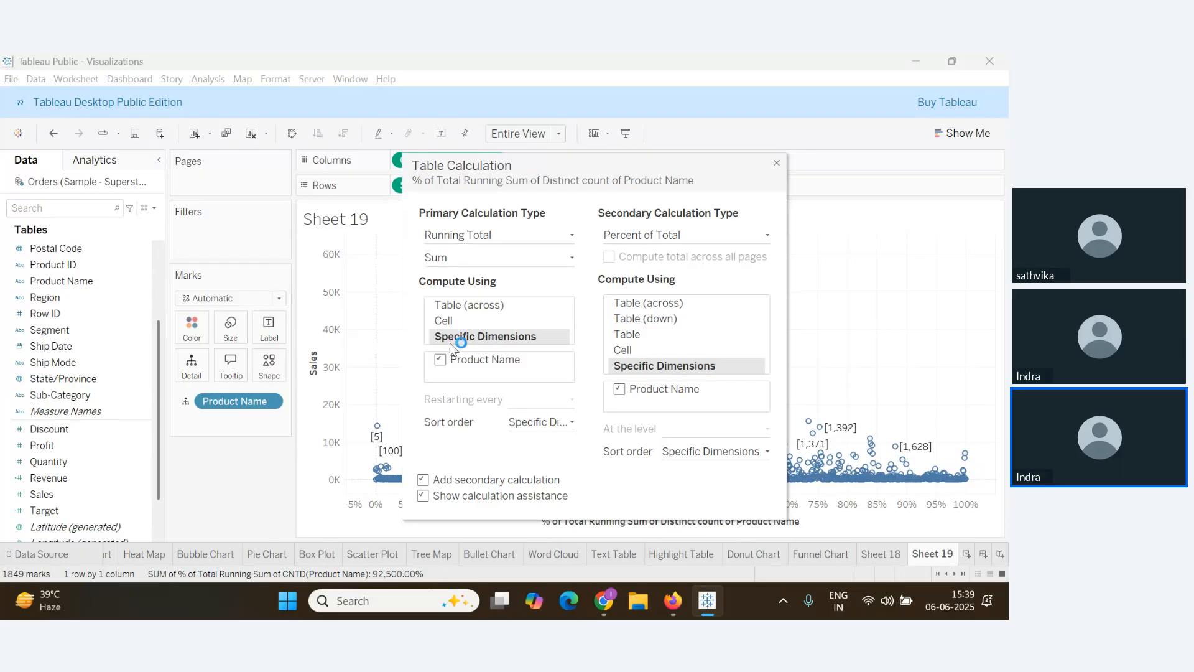
key(alt+Tab)
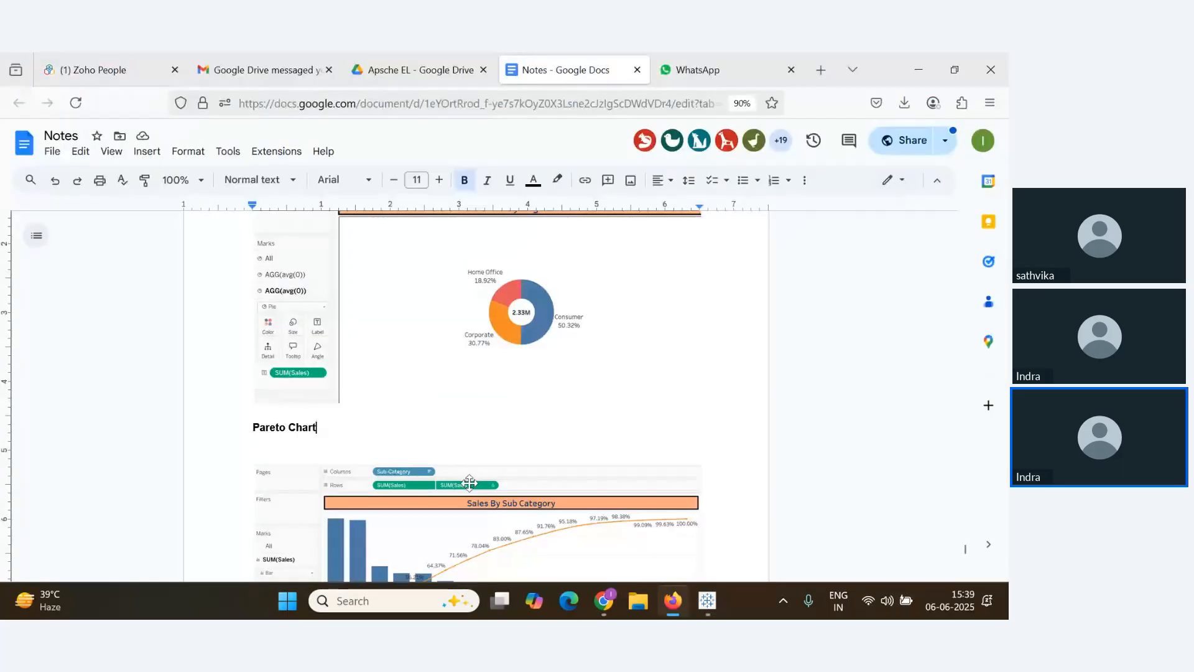
key(alt+Tab)
key(alt+Tab)
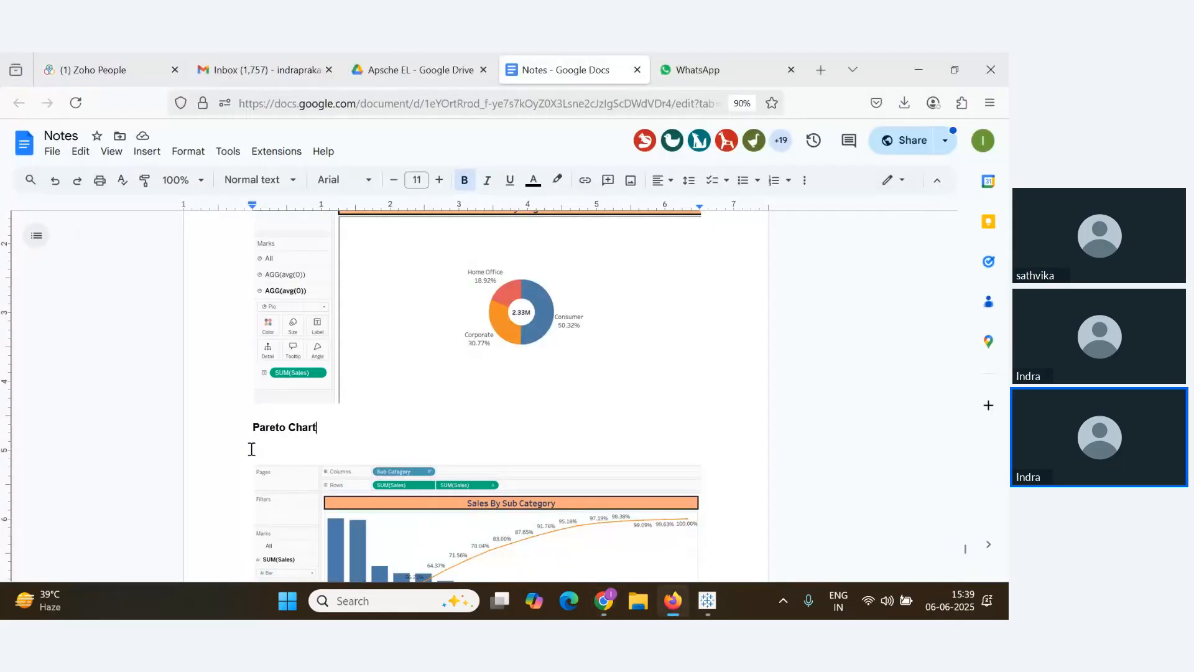
key(alt+Tab)
key(alt+Tab)
key(Tab)
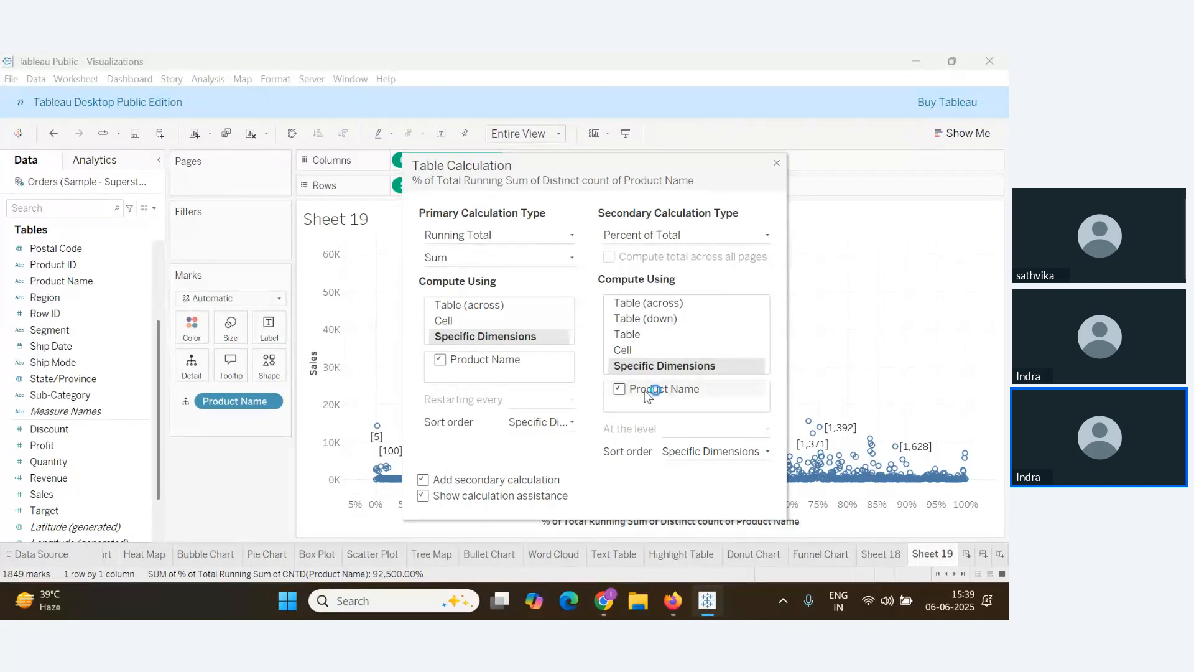
Give SUM(Sales) a Running Total table calculation computed along Product Name
click(776, 163)
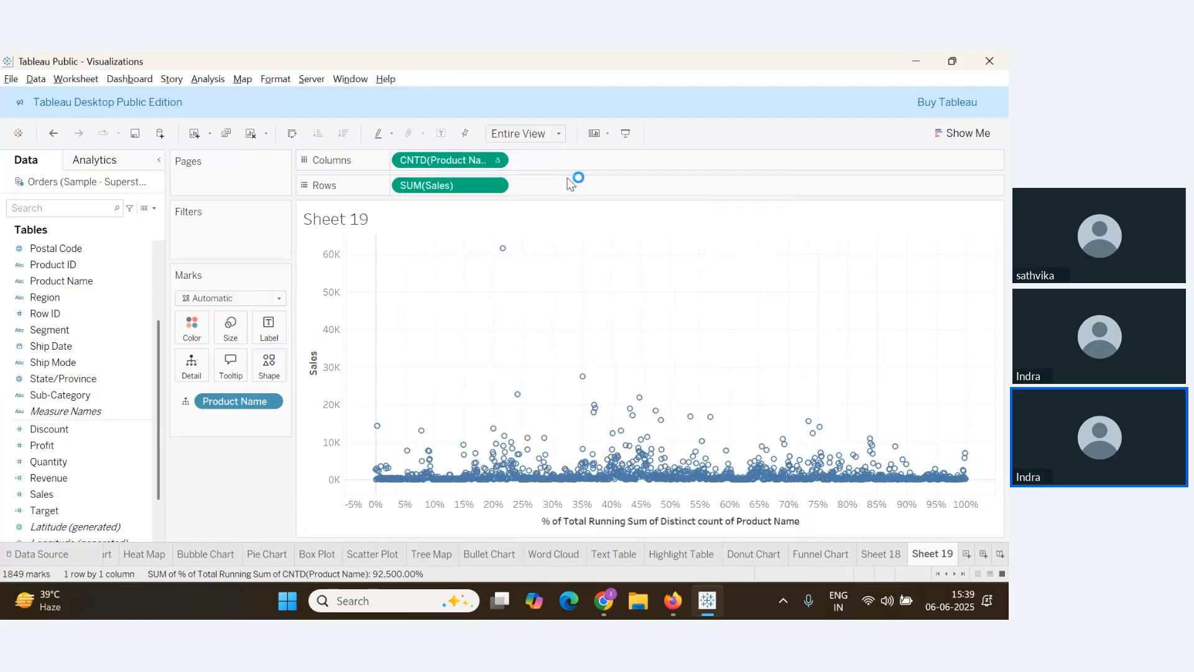
click(495, 185)
click(484, 429)
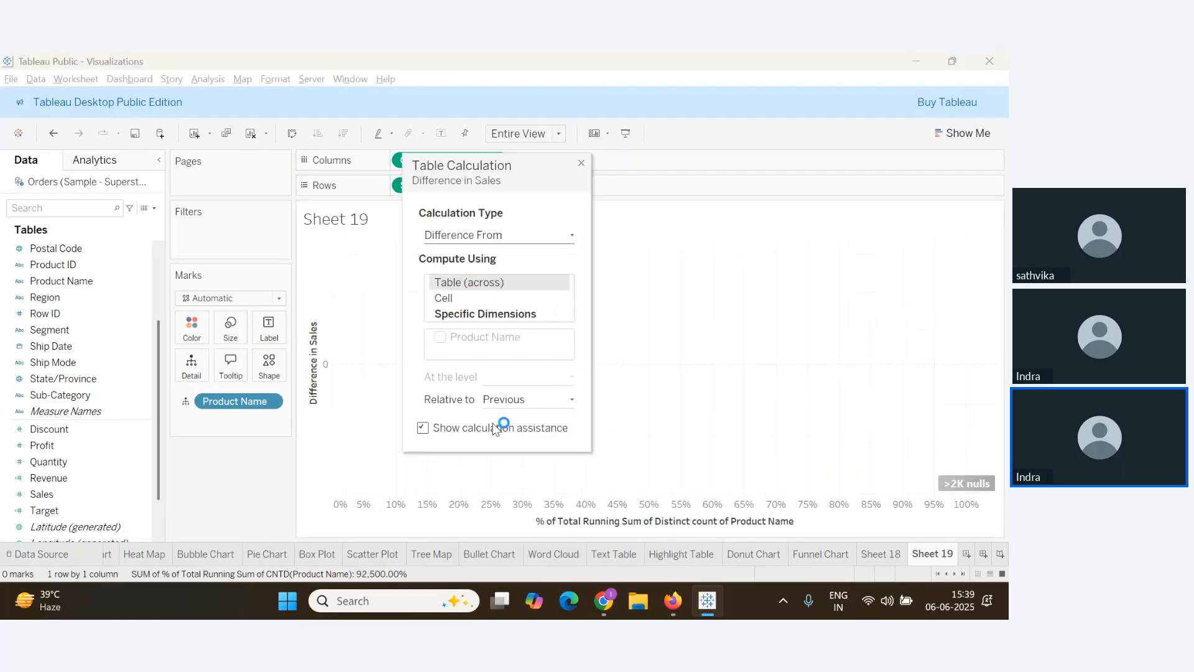
click(549, 237)
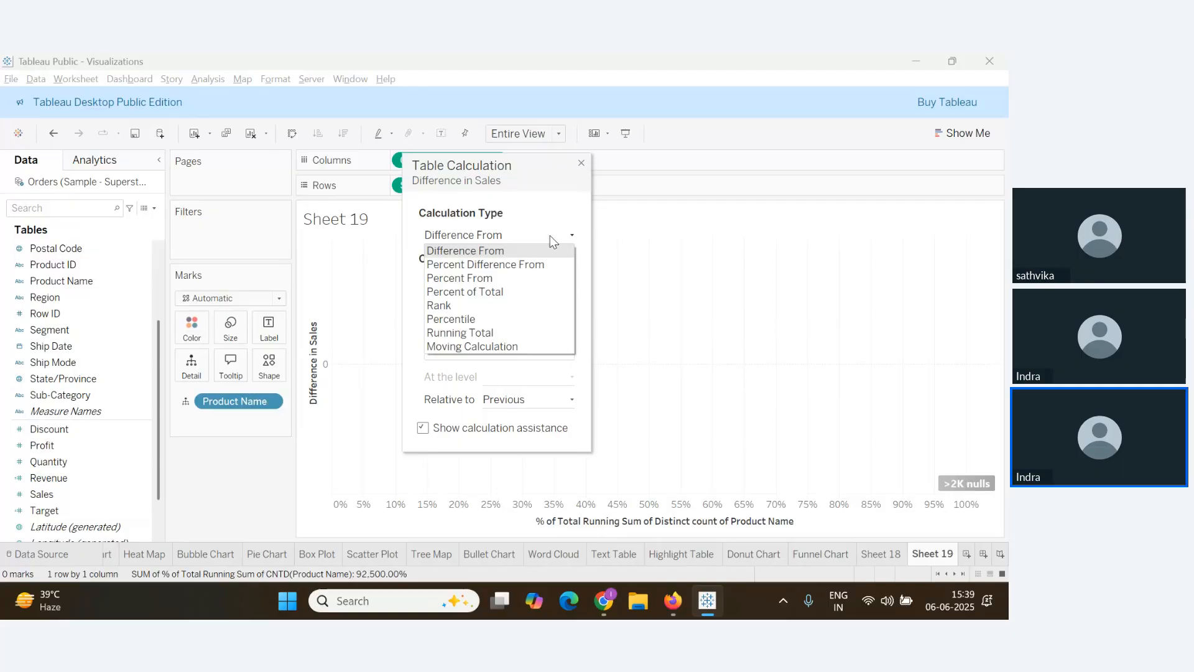
click(494, 333)
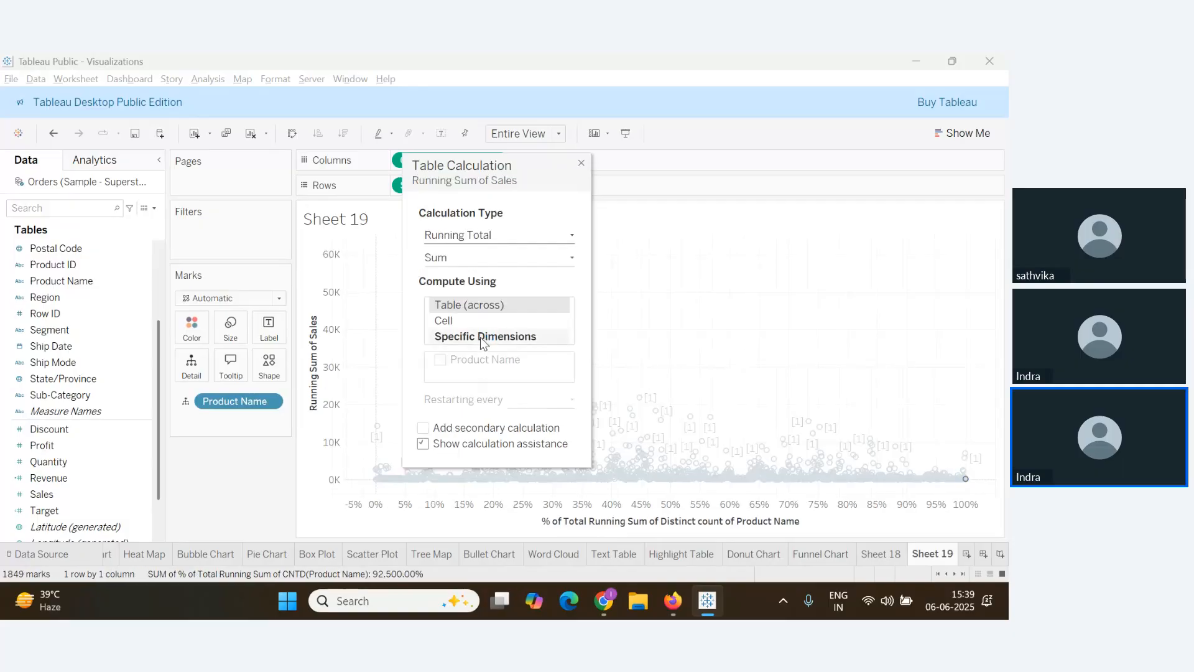
click(485, 338)
click(441, 363)
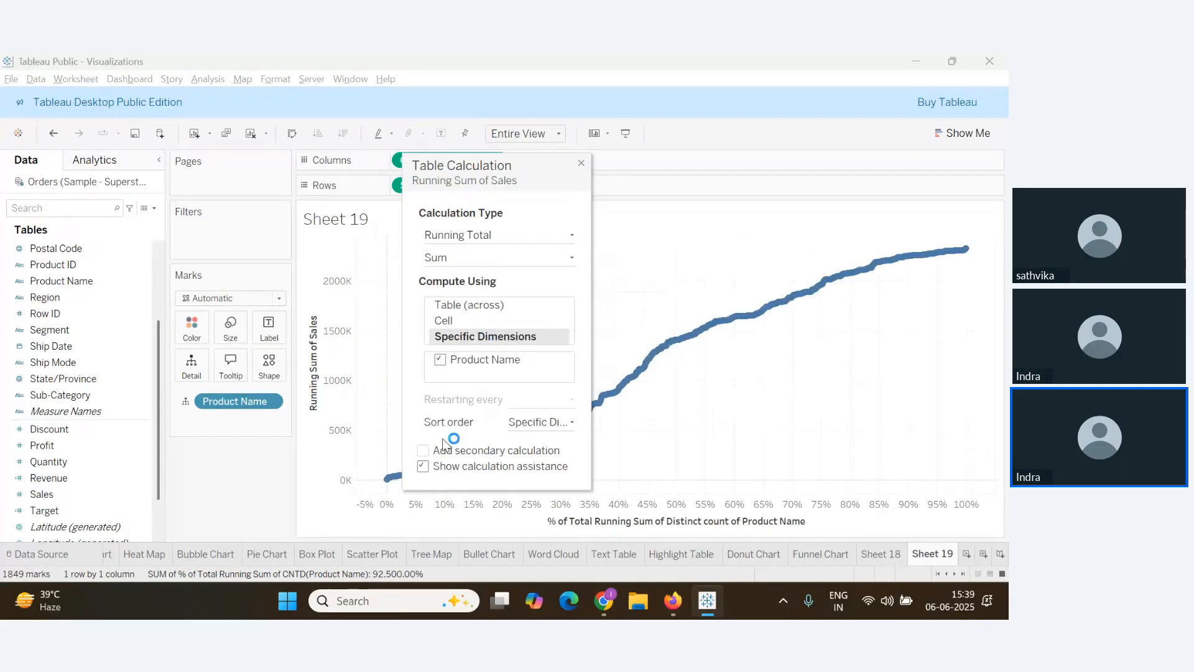
Add a secondary Percent of Total along specific dimensions, then return to the webinar
click(423, 451)
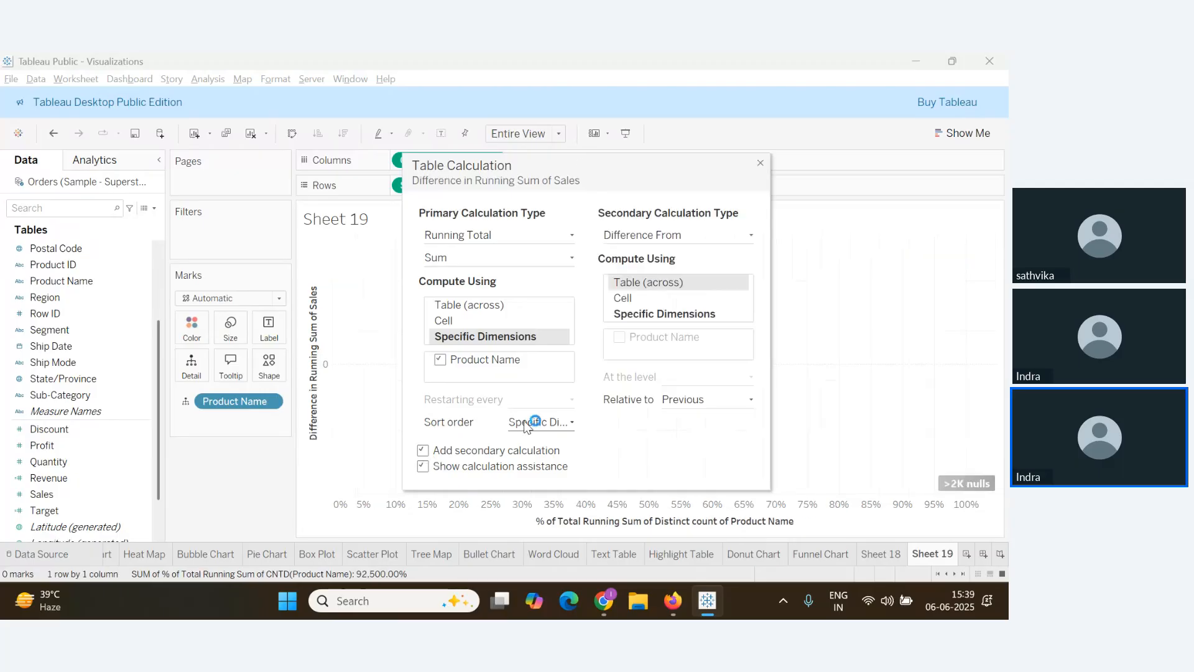
click(726, 236)
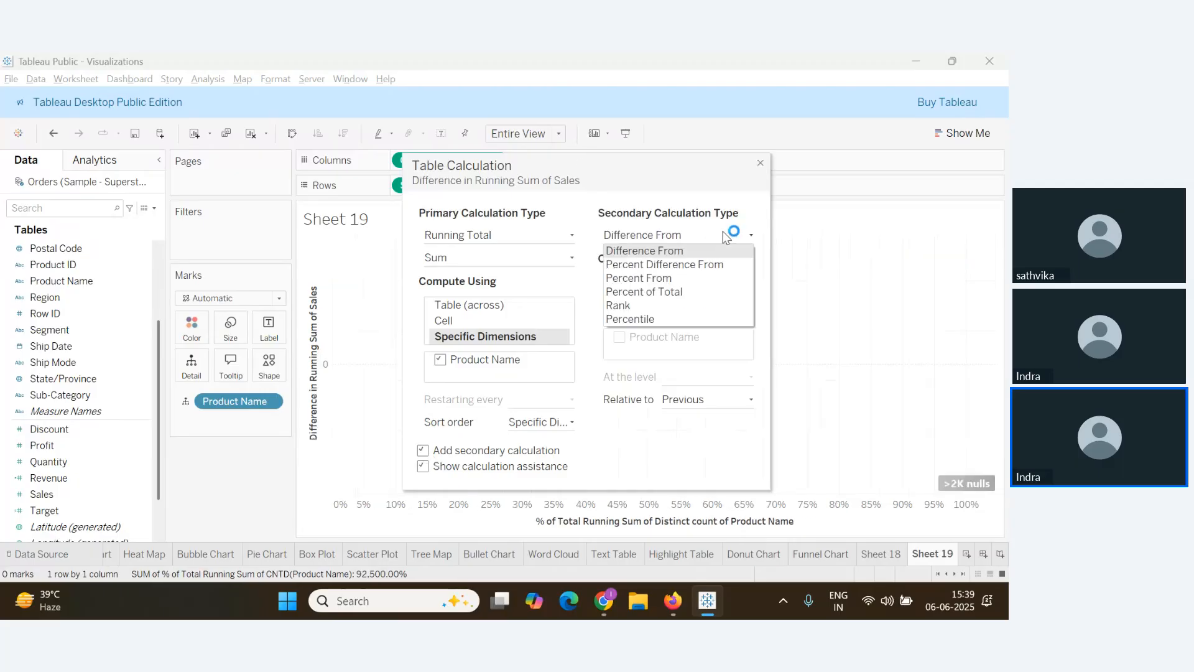
click(699, 292)
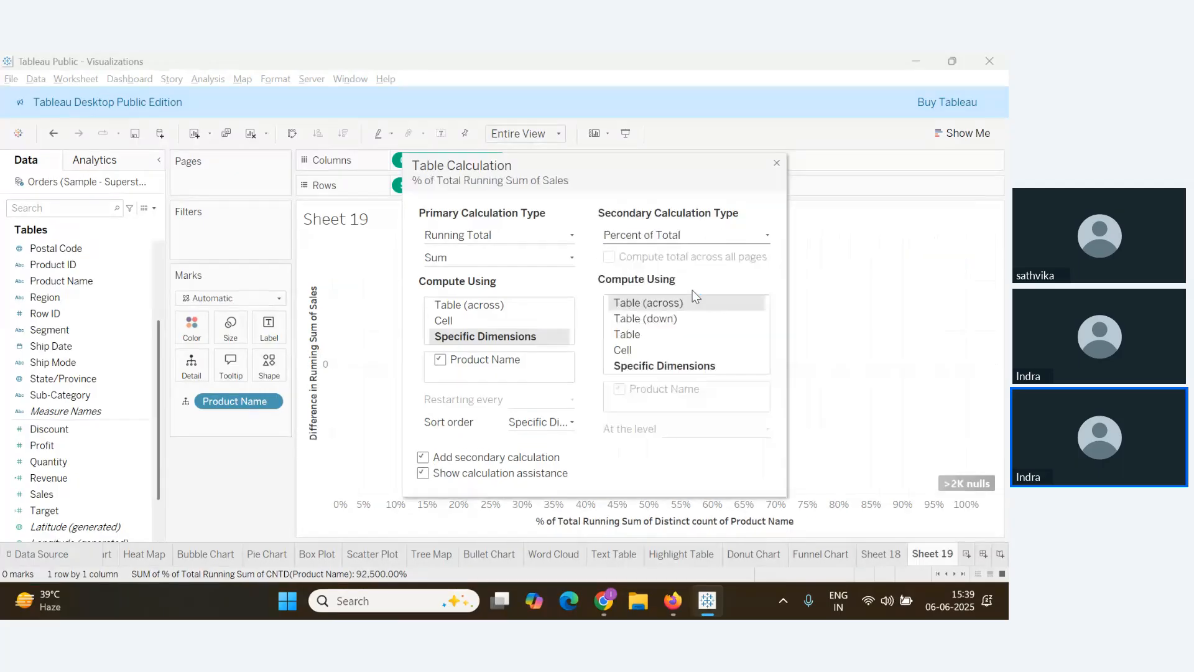
click(649, 366)
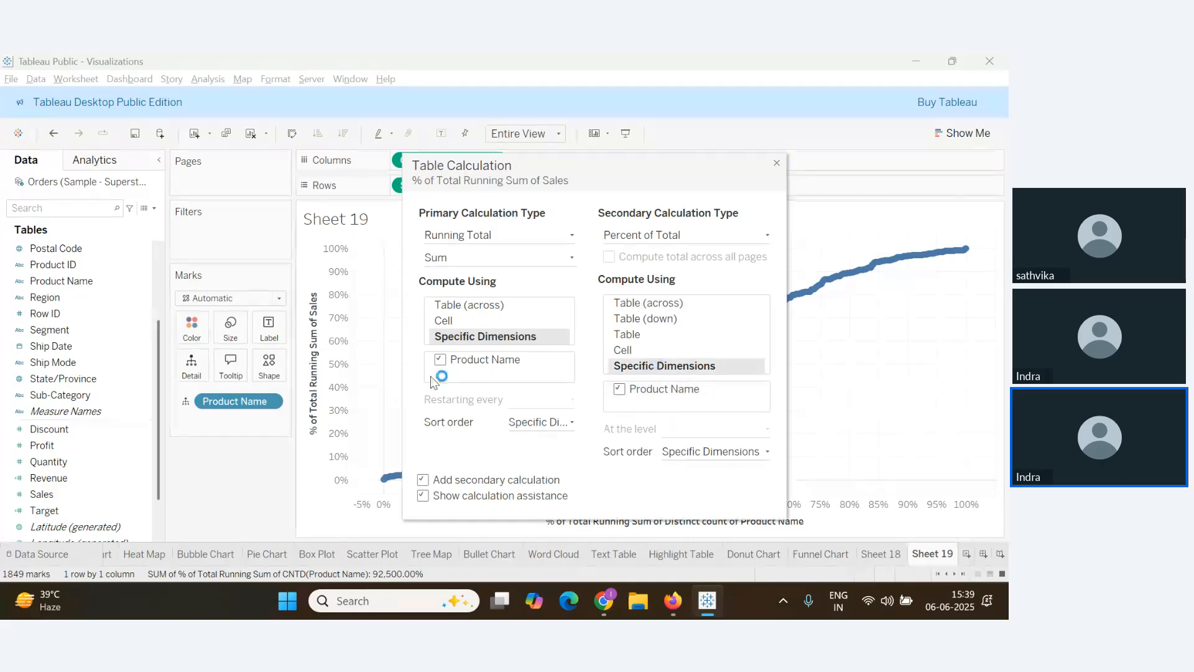
drag(632, 157, 761, 166)
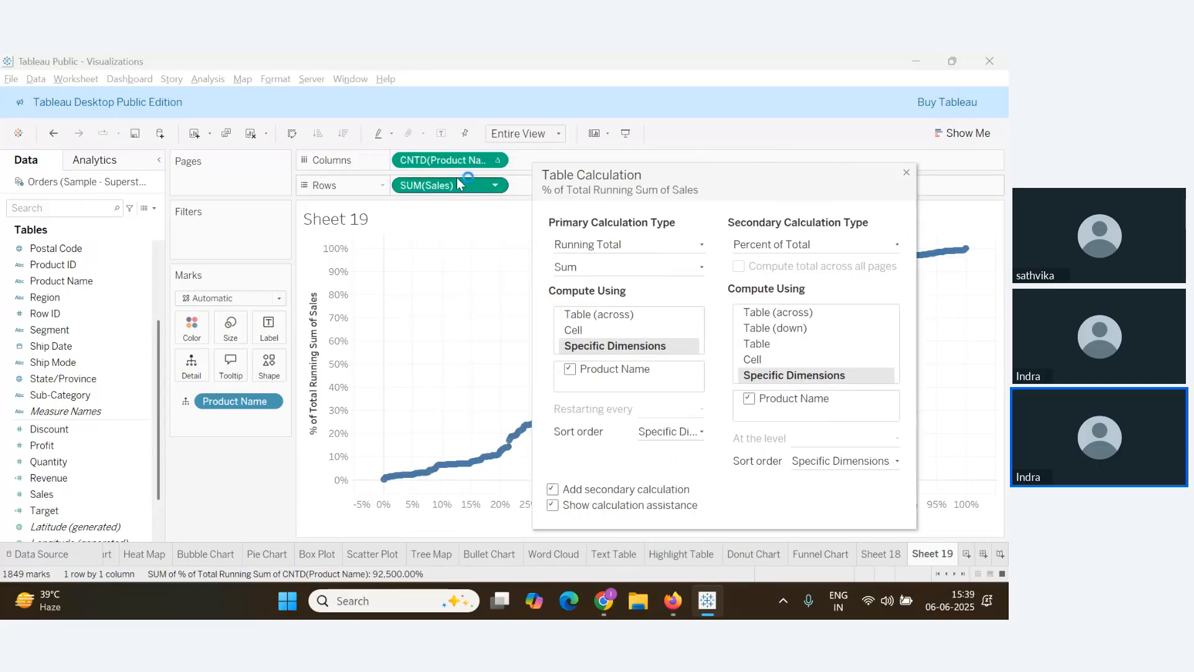
click(905, 174)
key(alt+Tab)
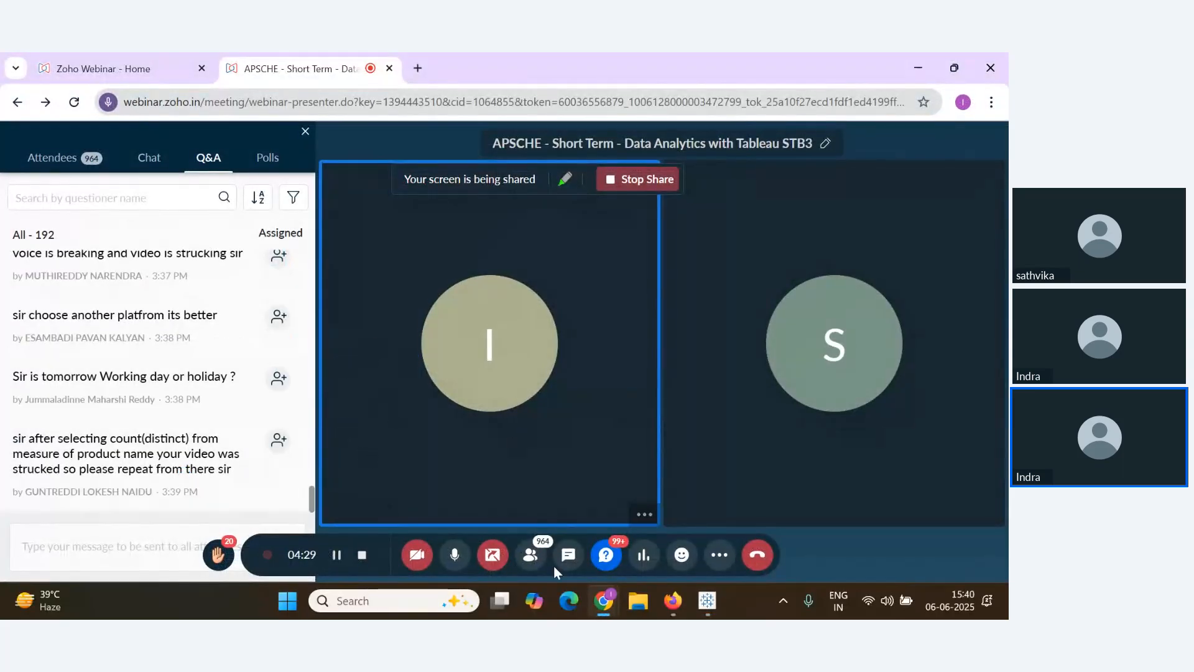
Read the webinar Q&A questions, then return to Tableau's Sheet 19 Pareto curve
key(alt+Tab)
key(alt+Tab)
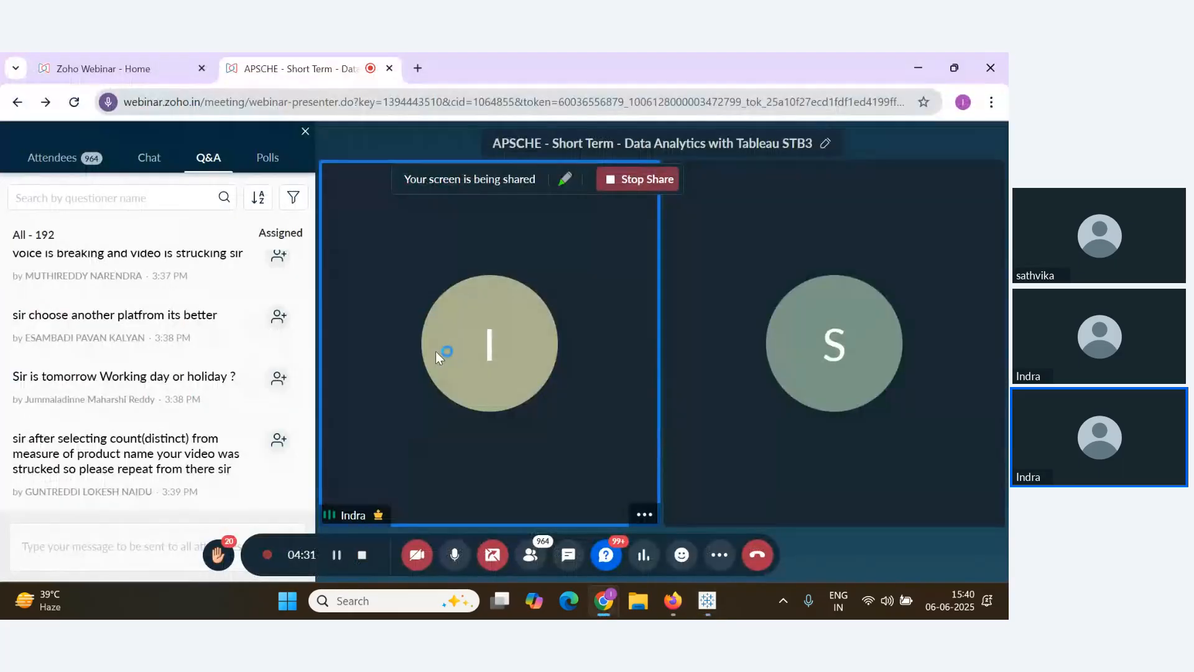
key(alt+Tab)
key(alt+Tab)
mouse_move(300, 336)
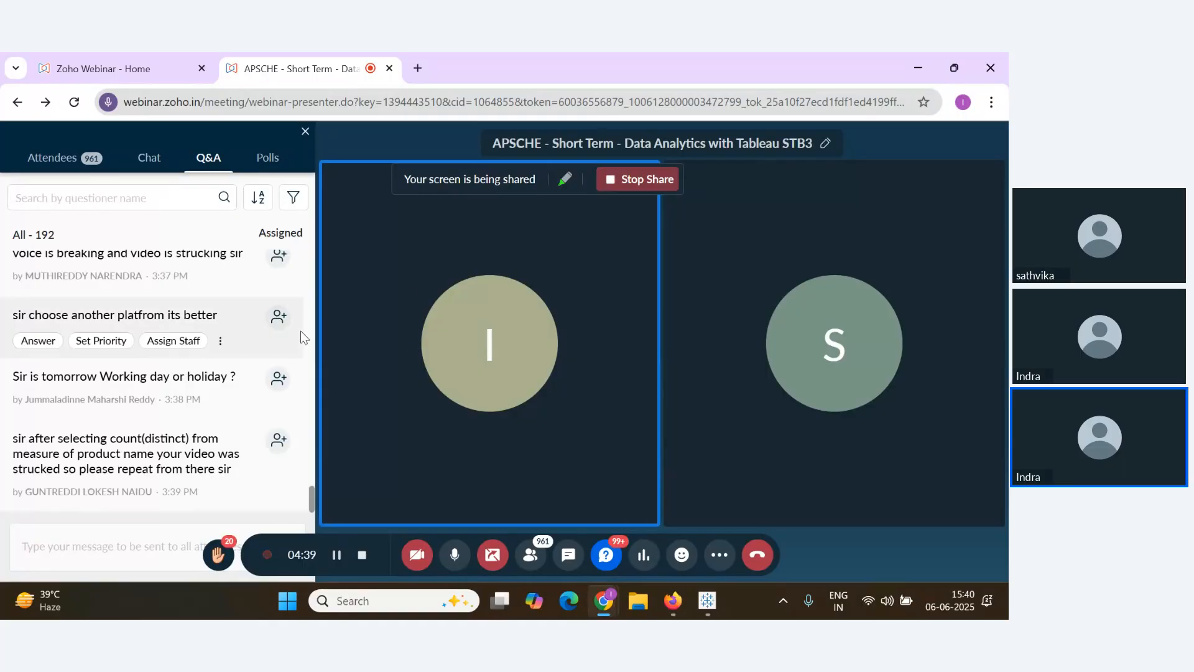
key(alt+Tab)
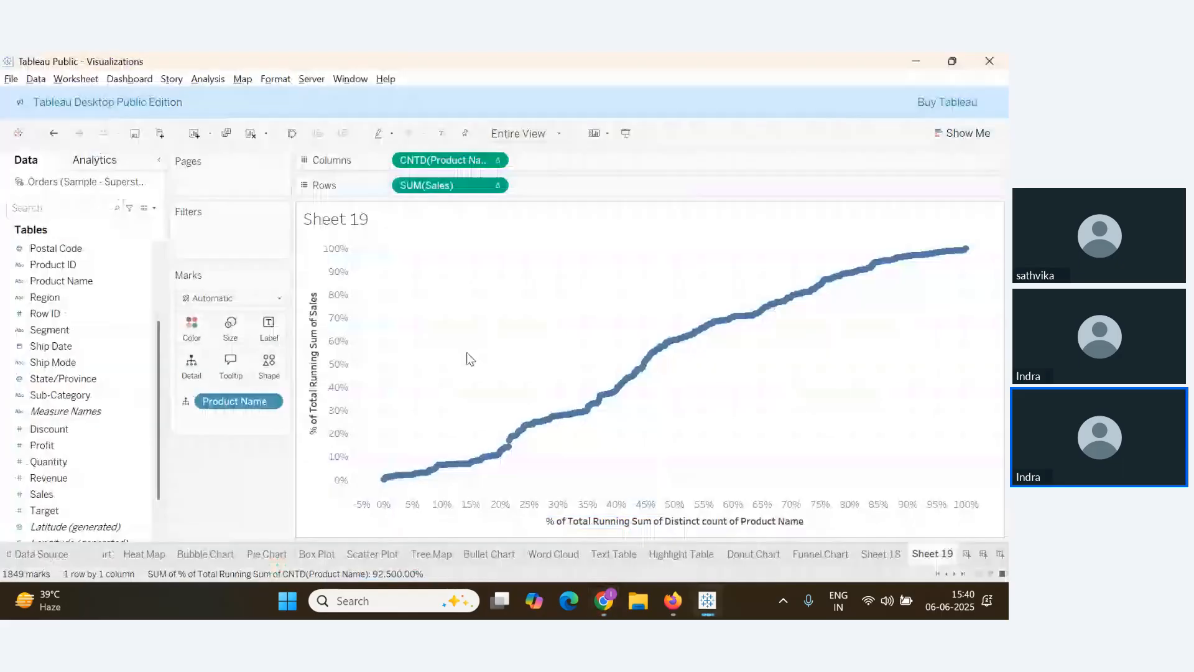
Clear Sheet 19, then put Sales on Rows and Product Name on Columns, keeping all 1849 members
click(252, 135)
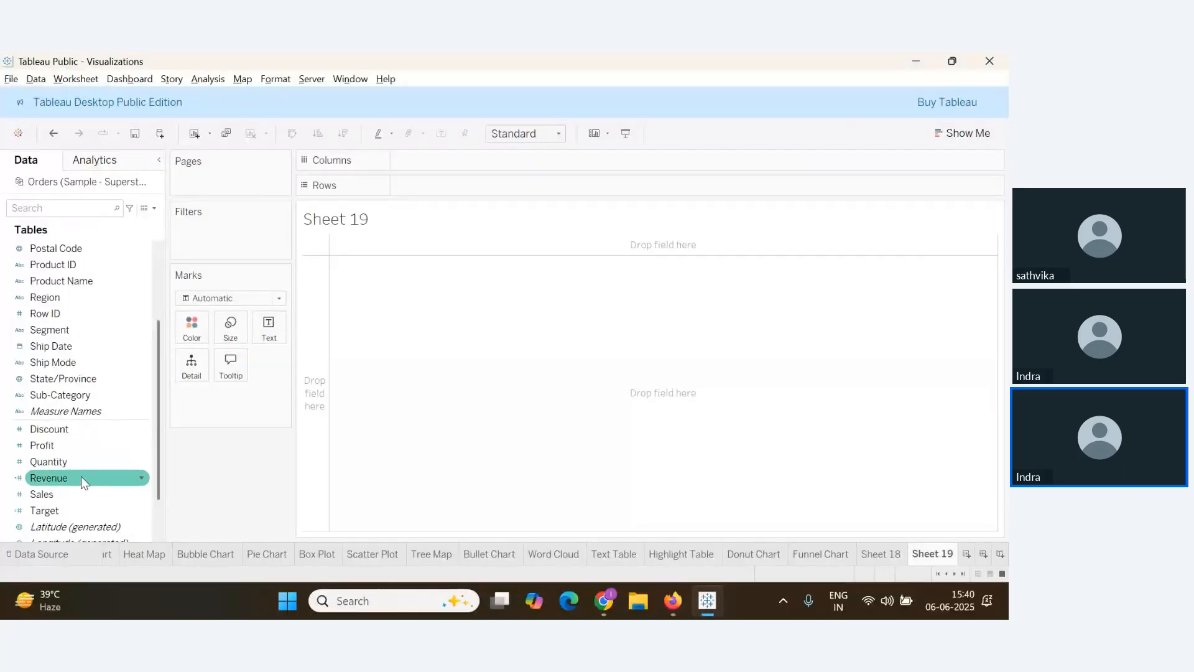
drag(63, 495, 315, 393)
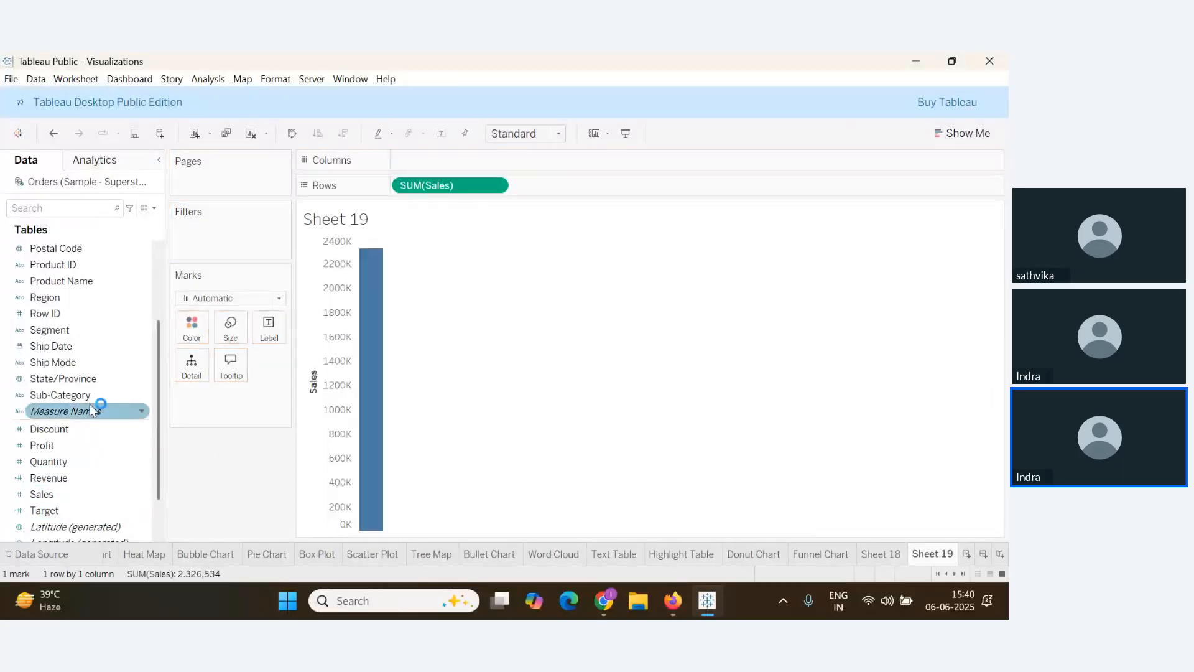
scroll(98, 408, up, 2)
drag(98, 340, 472, 161)
click(553, 322)
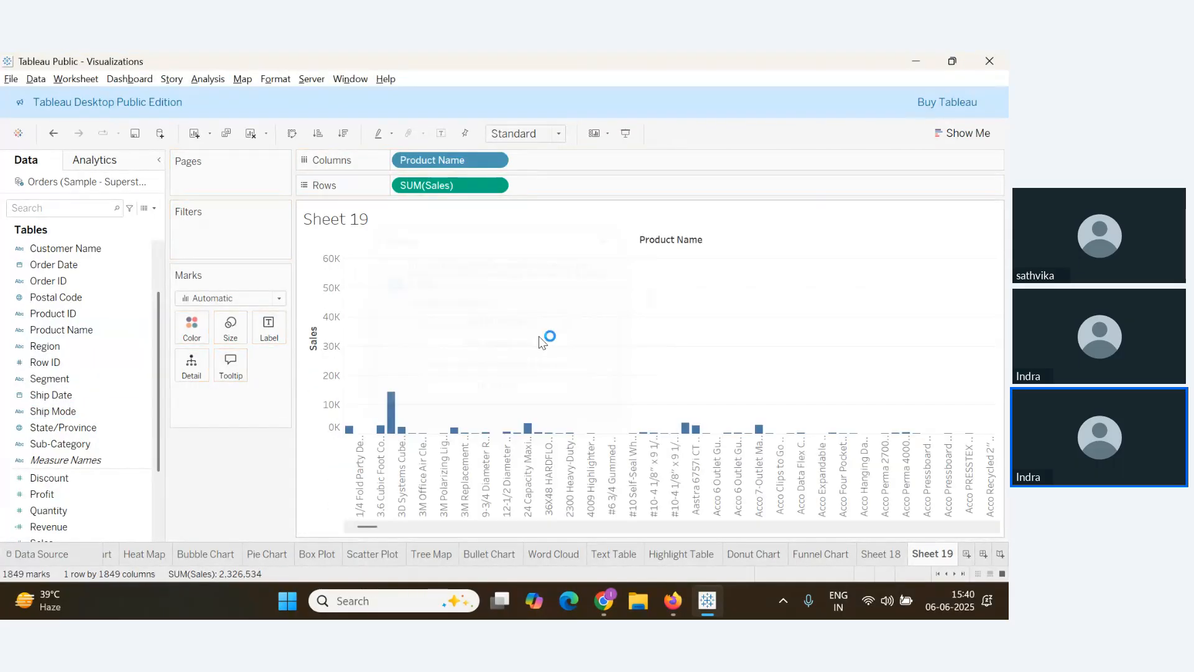
Change Product Name on Columns to Count (Distinct) and add Product Name to Detail
click(497, 162)
mouse_move(504, 382)
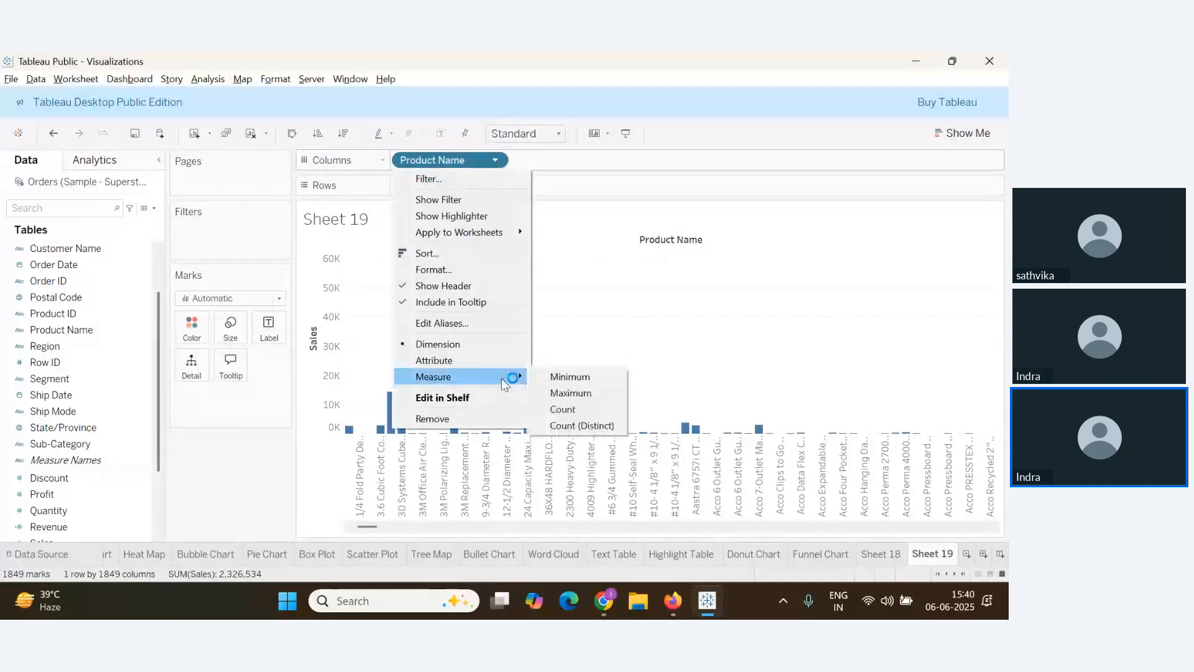
click(608, 428)
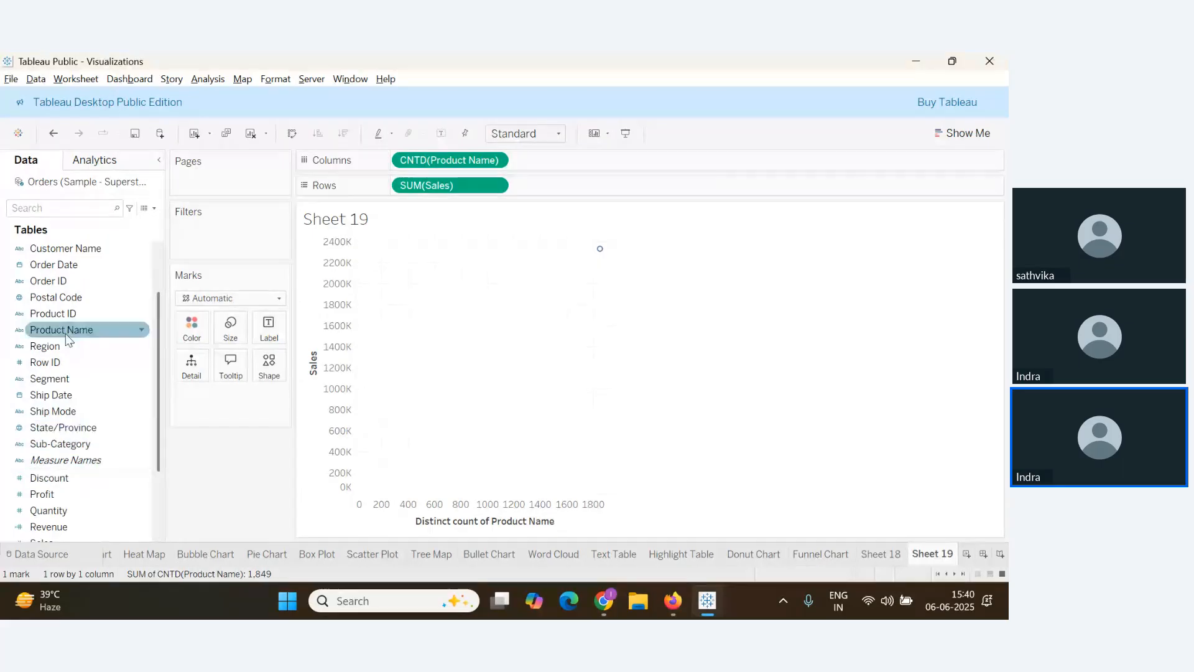
drag(61, 330, 191, 364)
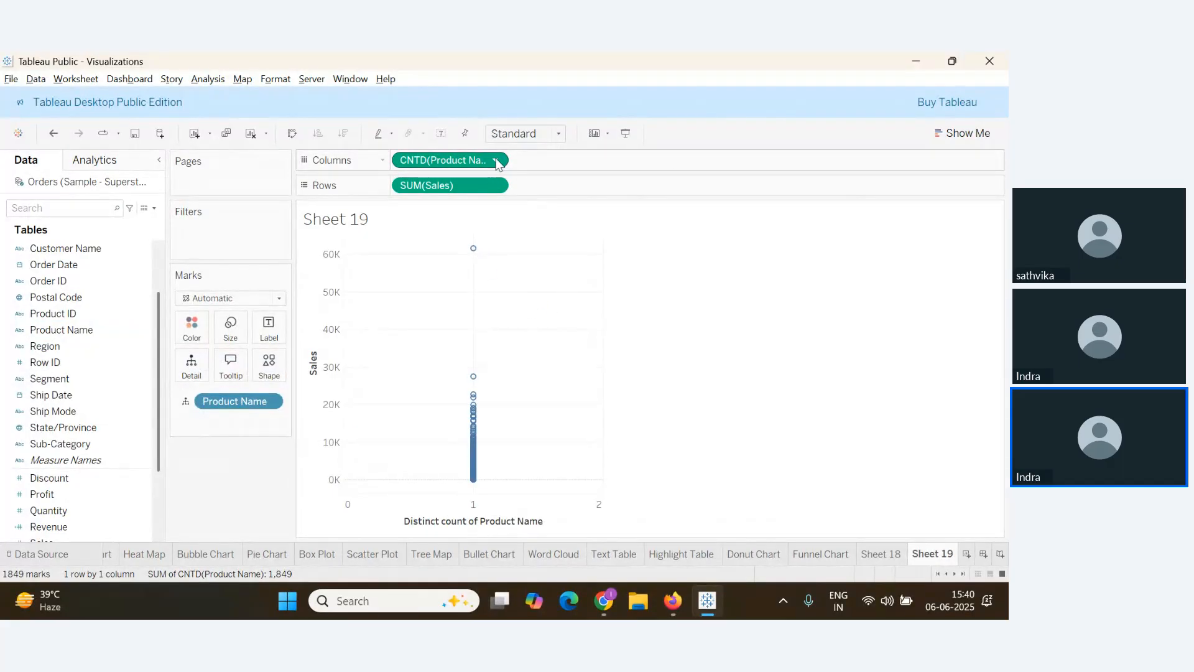
drag(496, 161, 476, 195)
key(alt+Tab)
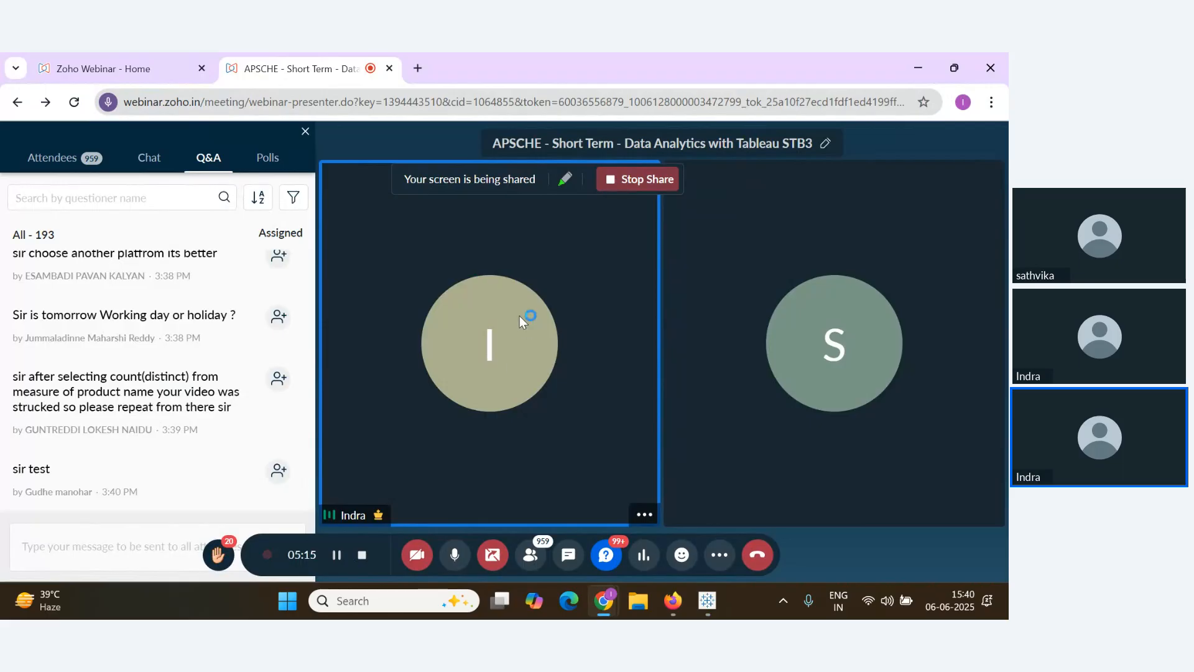
key(alt+Tab)
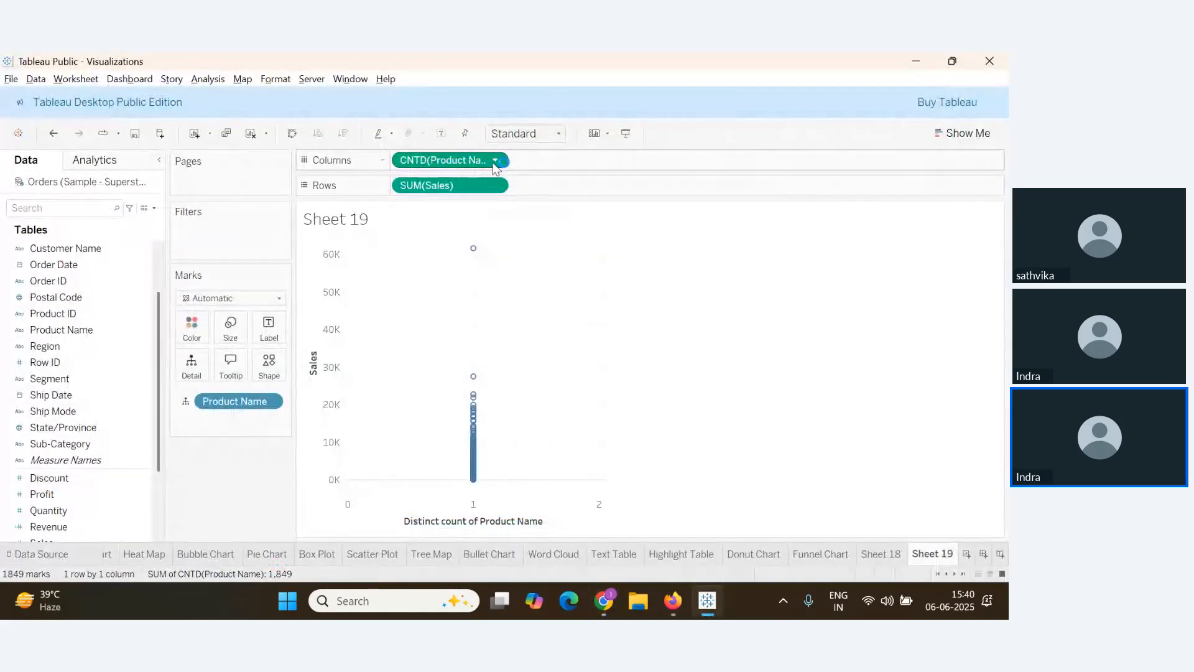
Make CNTD(Product Name) a Running Total along specific dimensions with a secondary Percent of Total
click(494, 161)
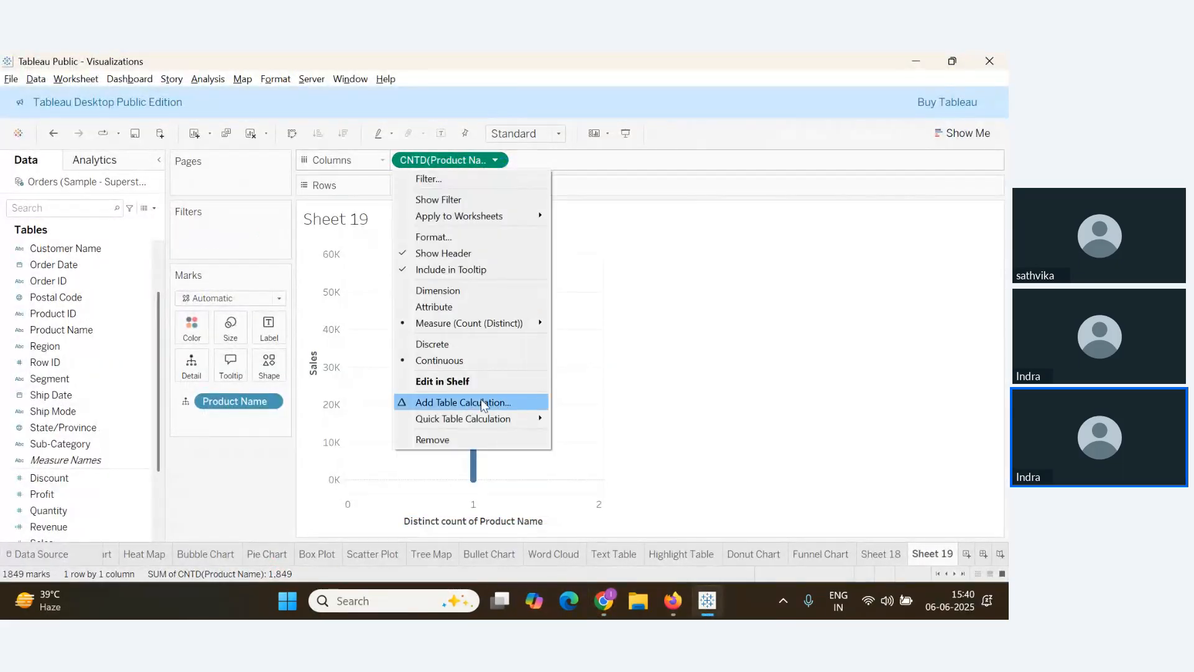
click(481, 402)
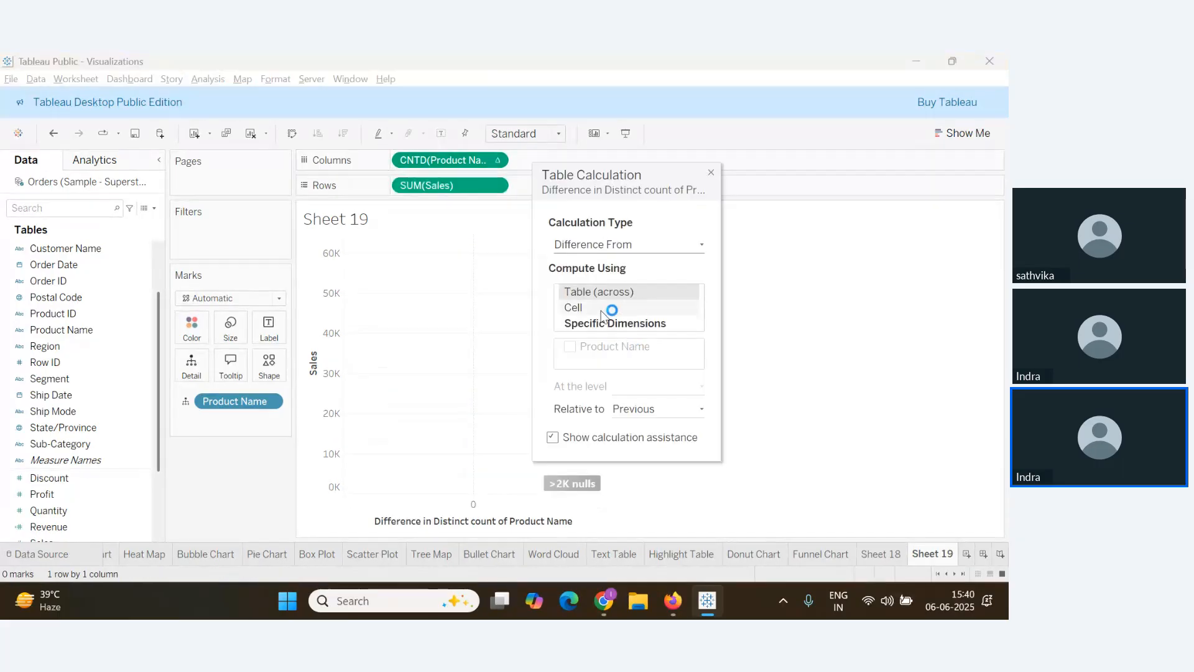
click(637, 246)
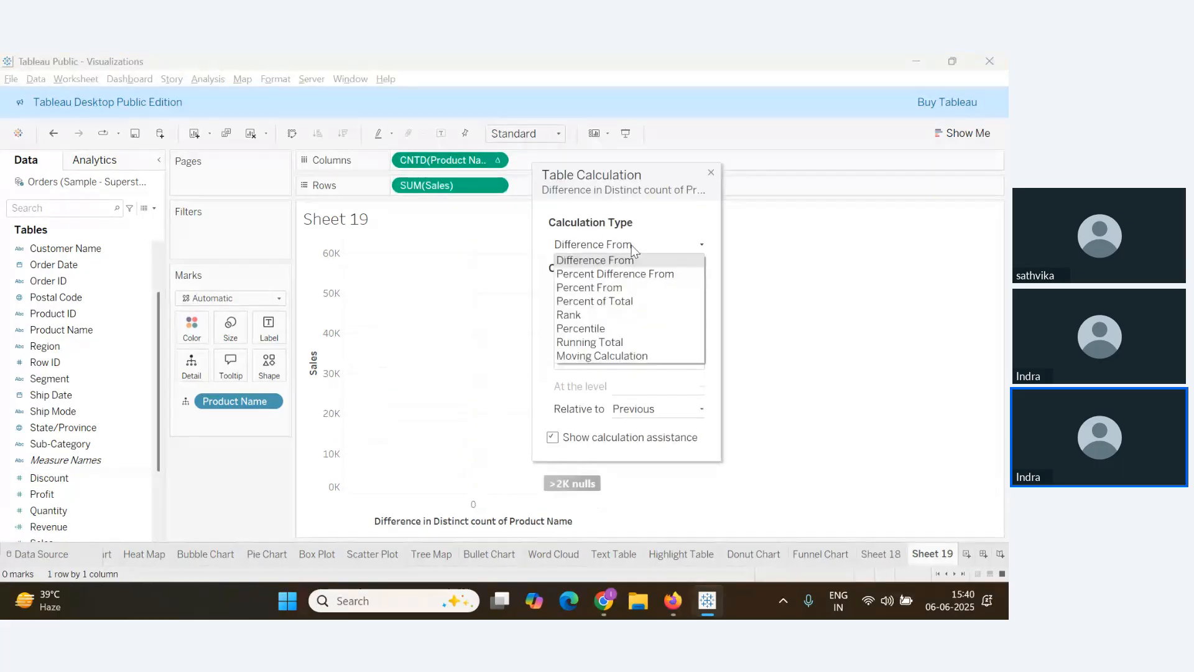
click(615, 343)
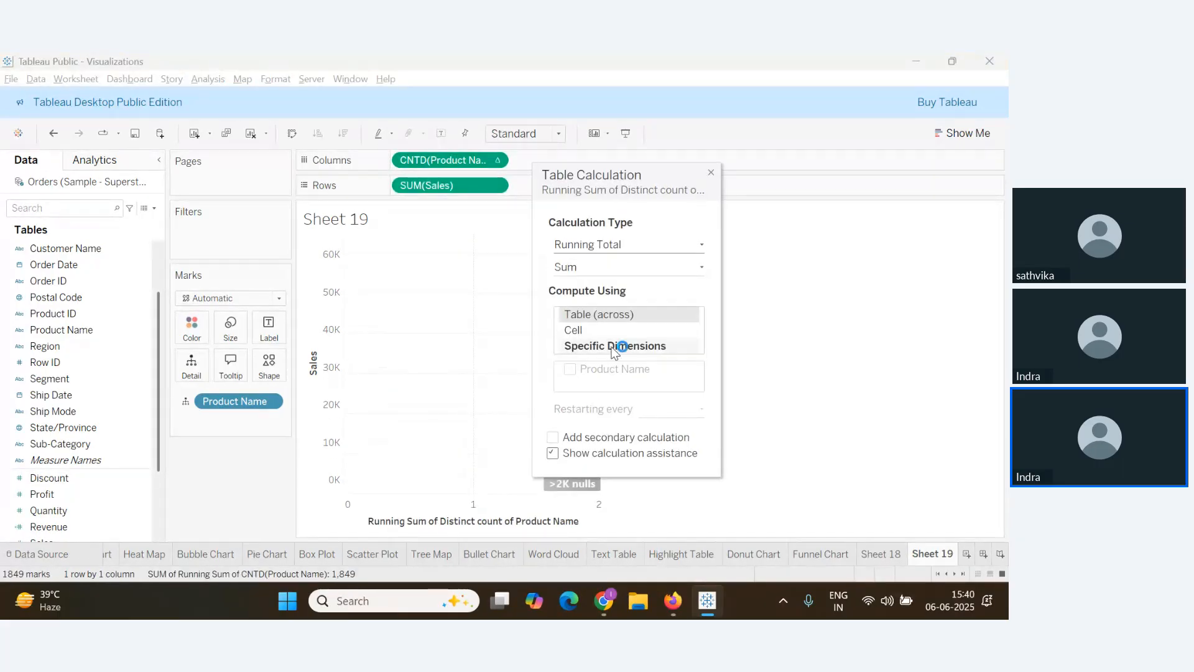
click(552, 437)
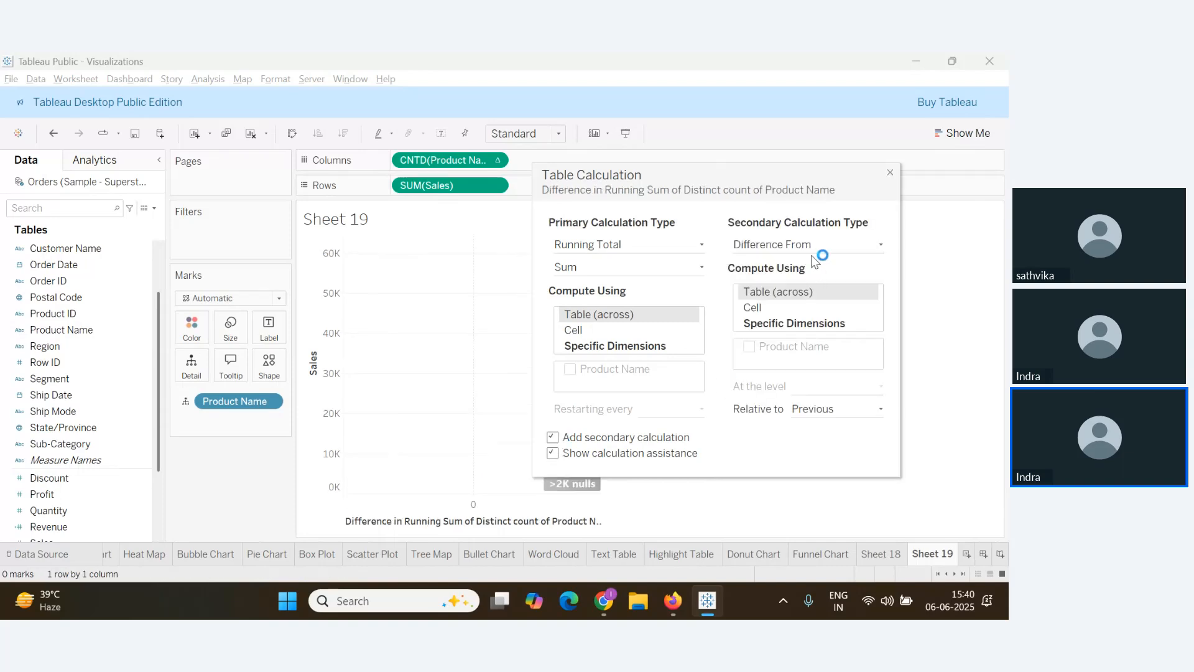
click(606, 345)
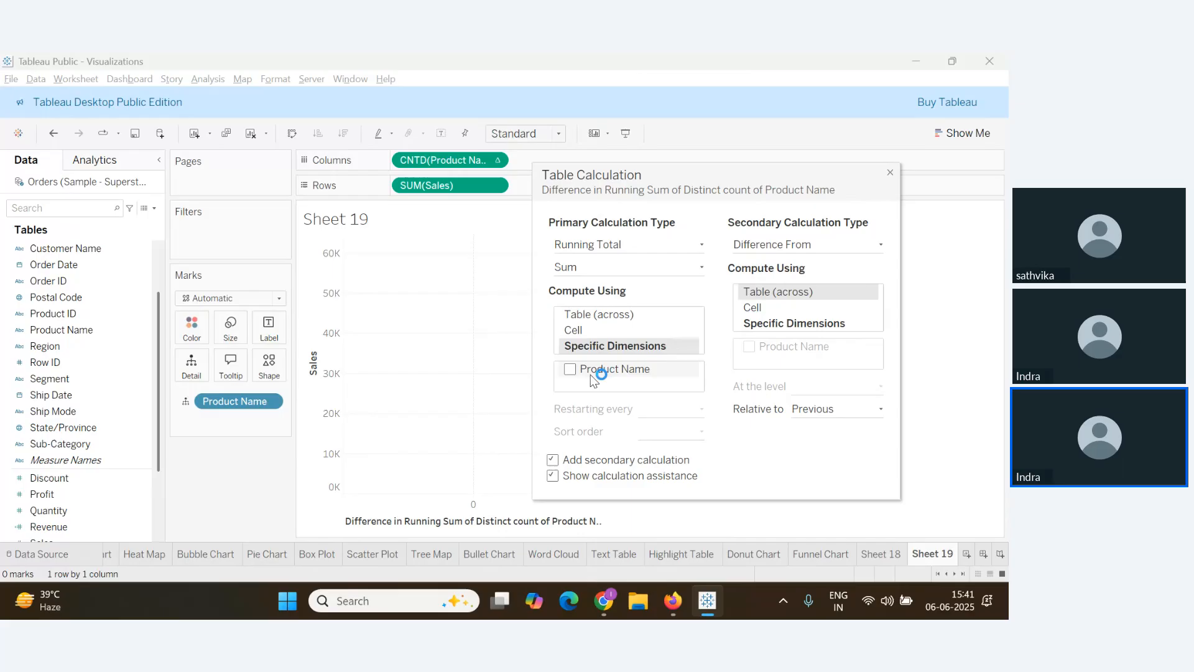
click(843, 244)
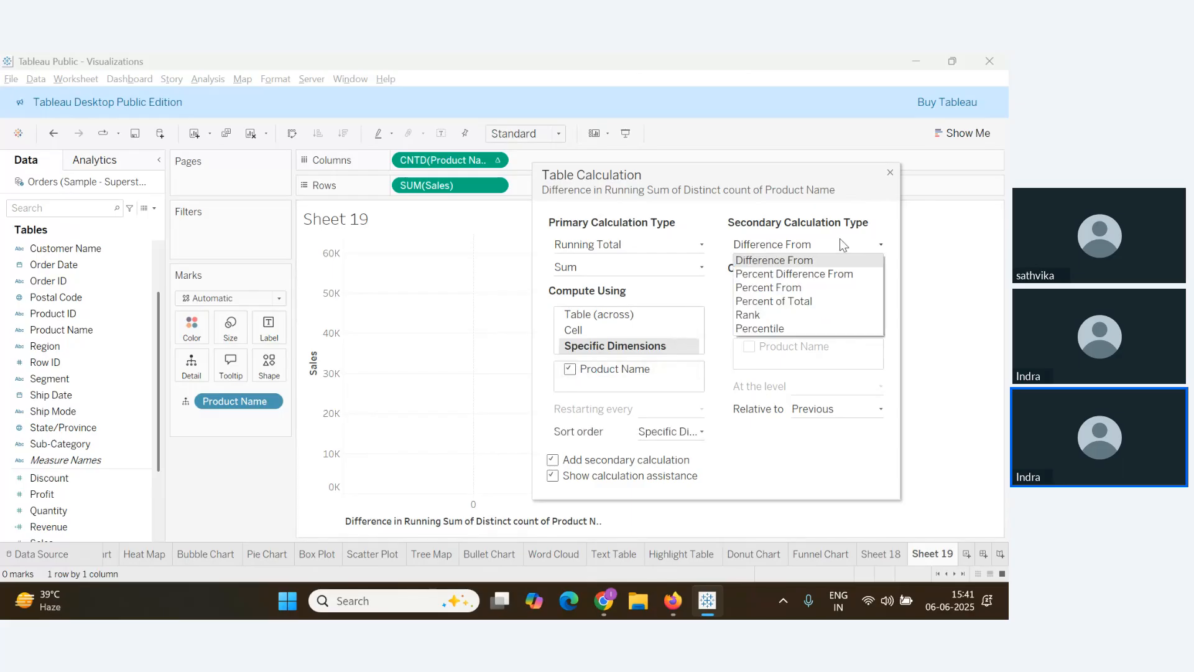
click(789, 302)
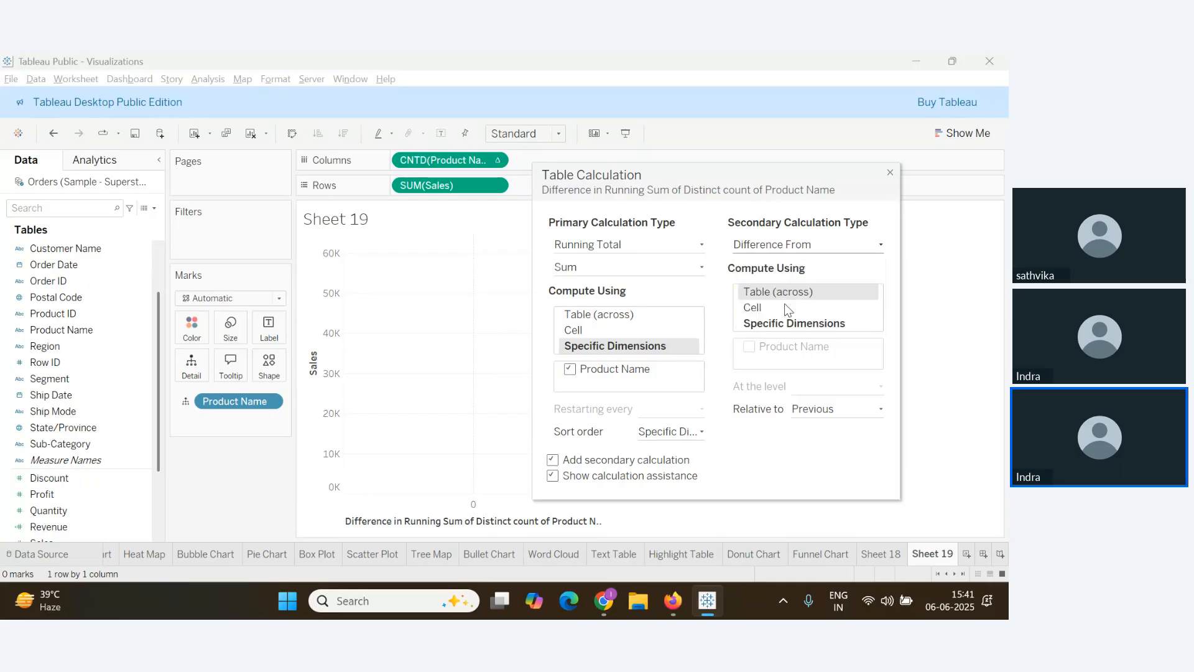
click(791, 375)
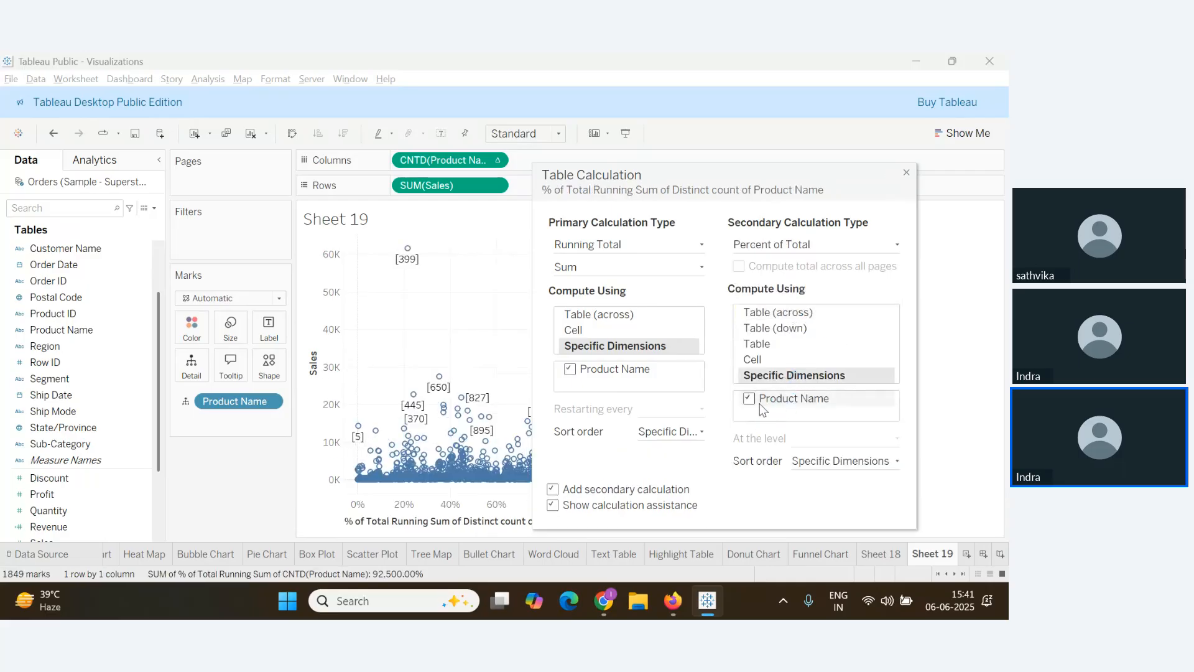
click(908, 175)
click(495, 185)
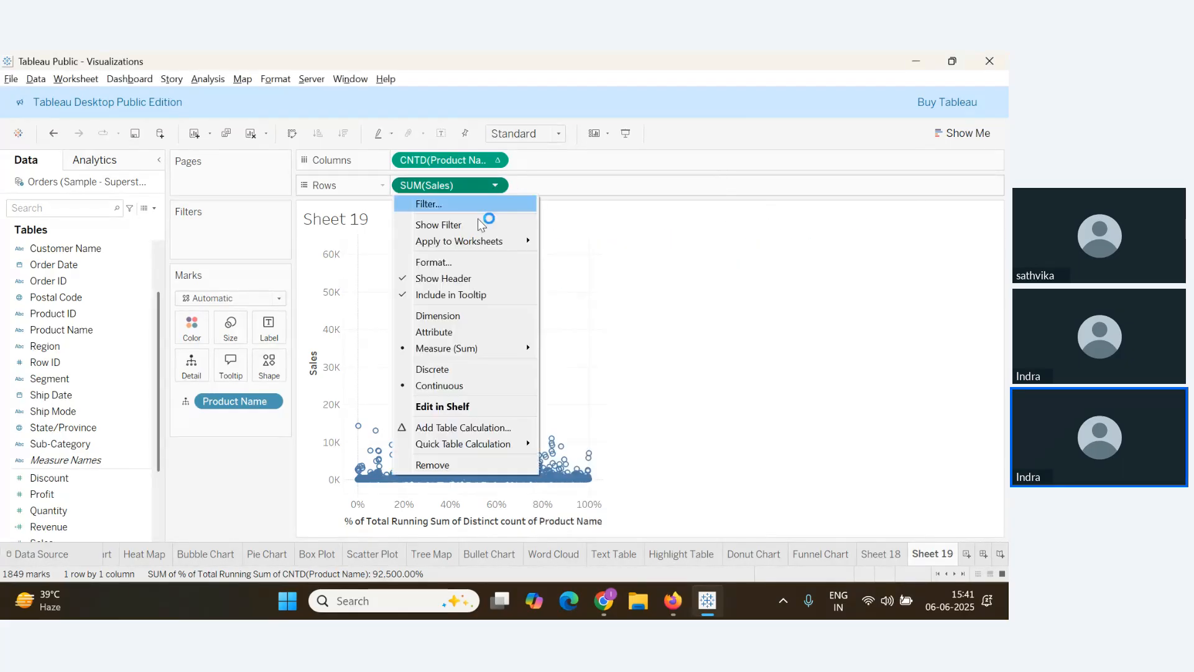
Make SUM(Sales) a Running Total along Product Name with a secondary Percent of Total
click(437, 427)
click(669, 246)
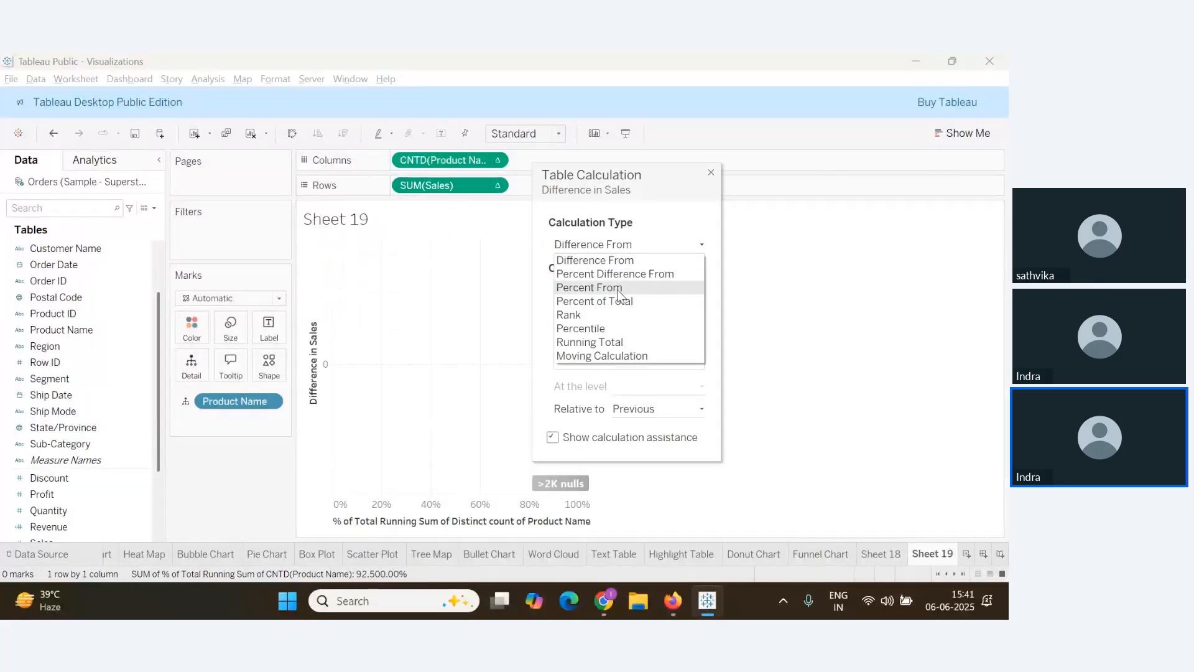
click(600, 342)
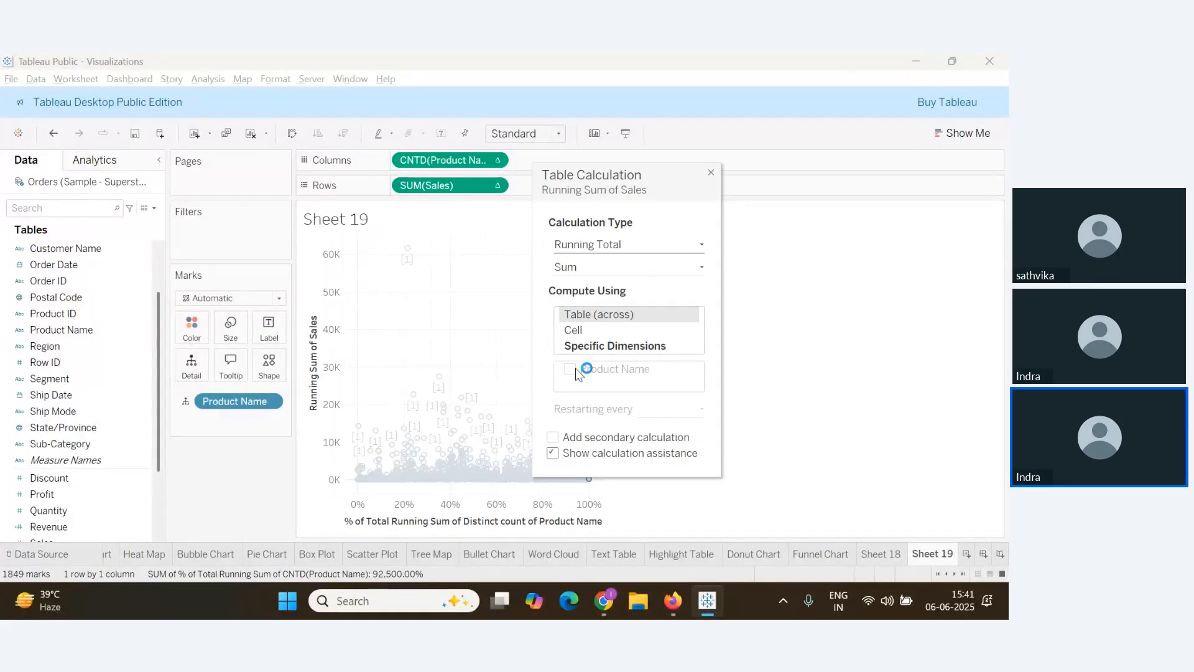
click(587, 348)
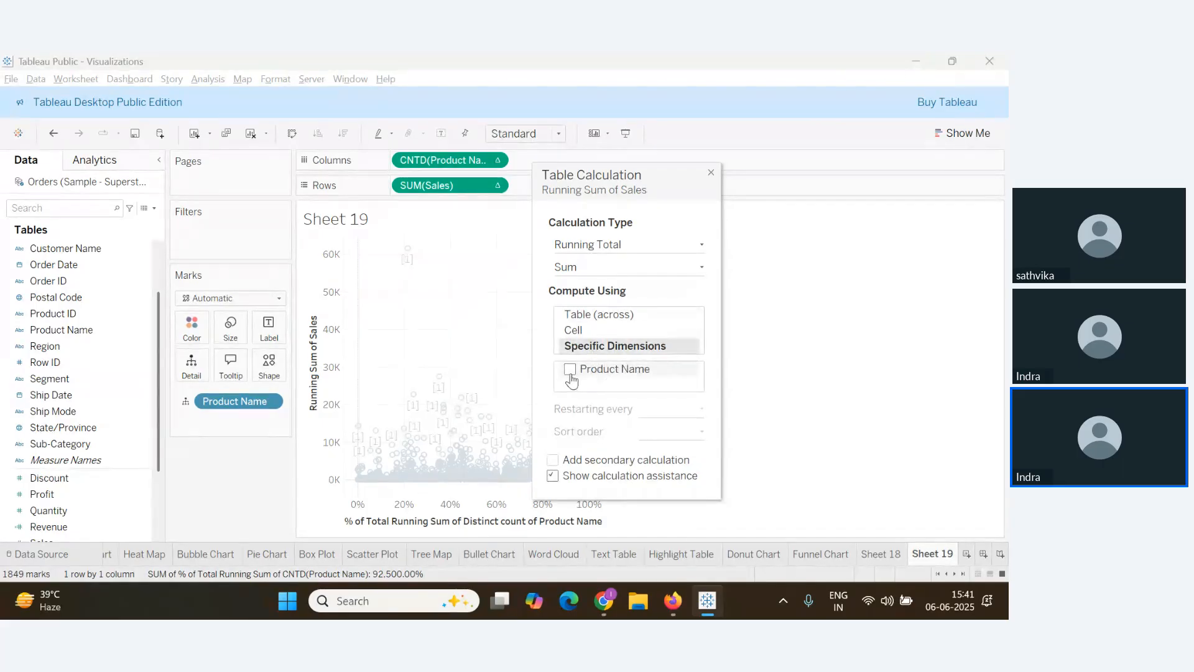
click(570, 371)
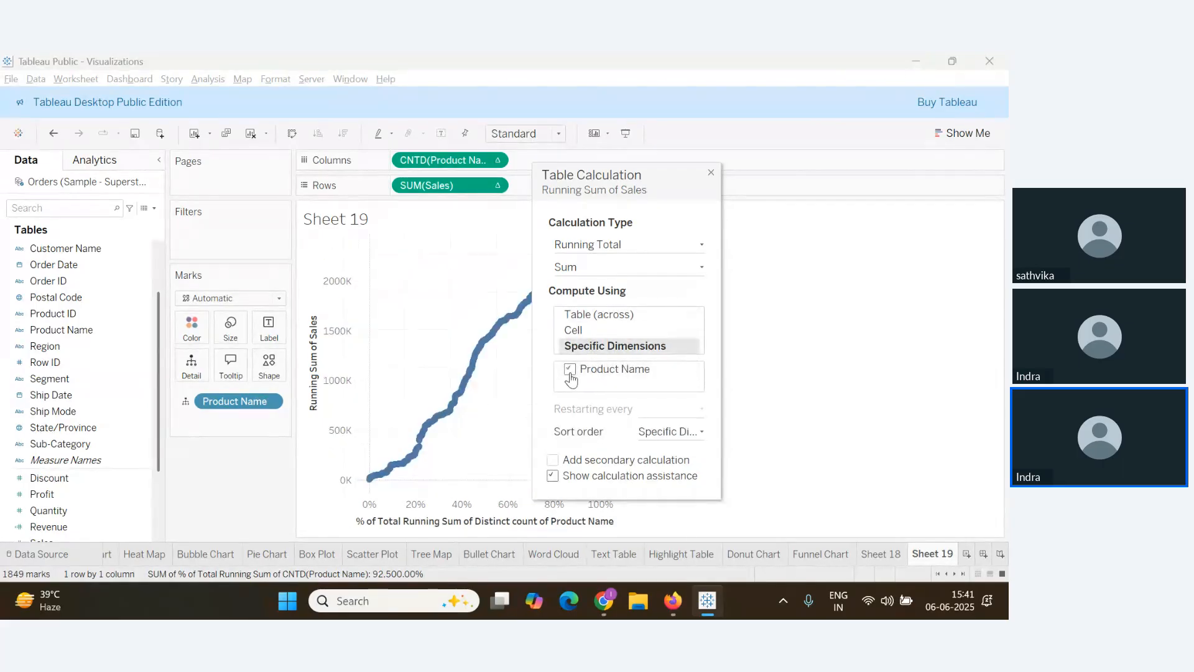
click(552, 461)
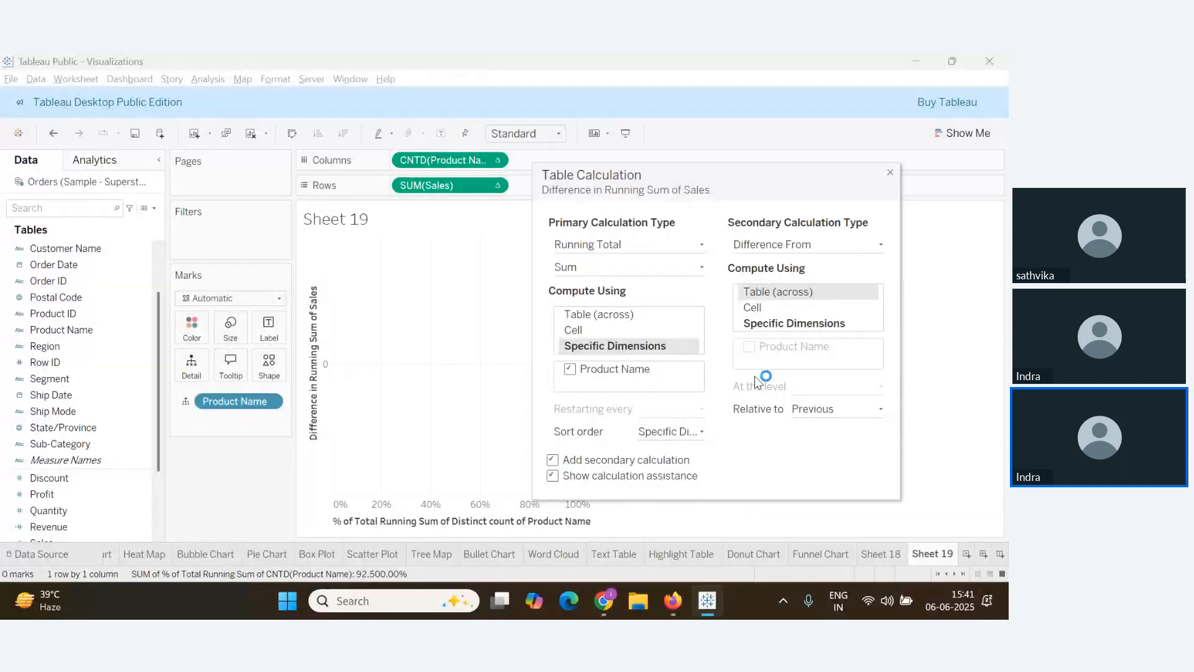
click(793, 249)
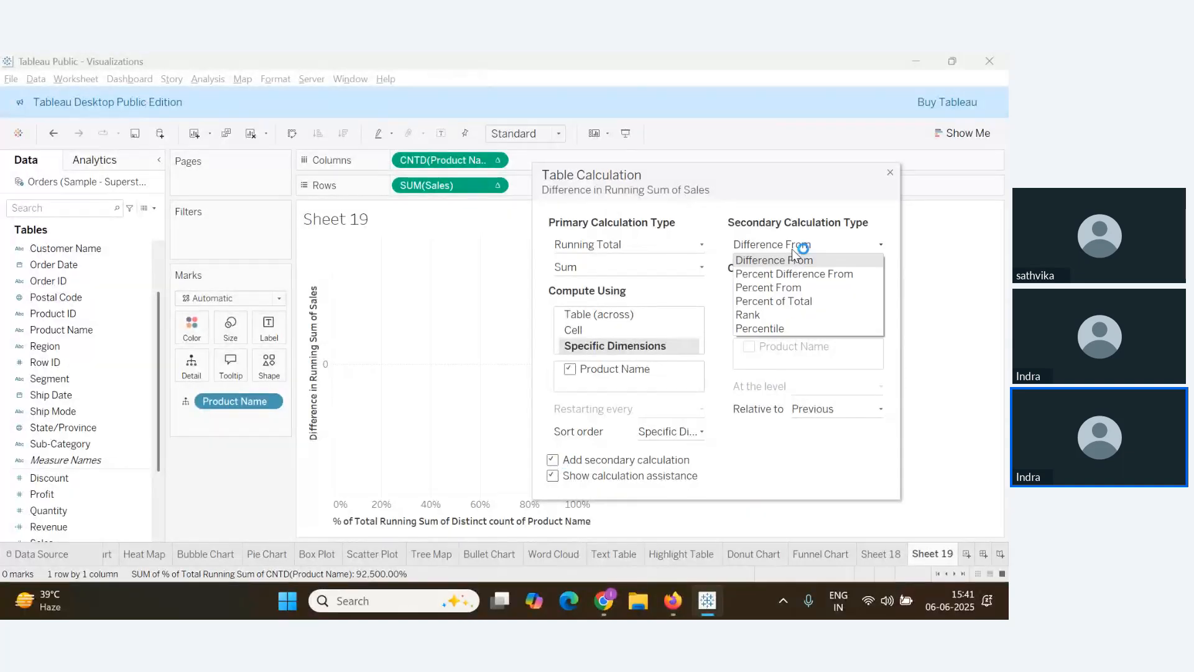
click(780, 302)
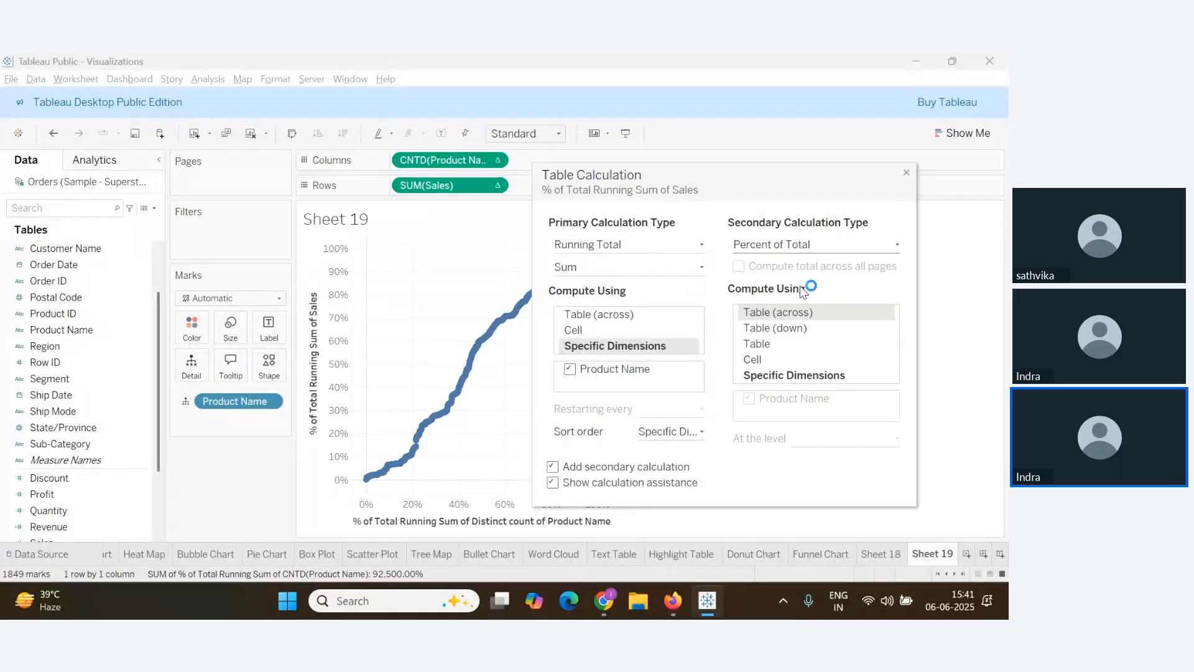
click(907, 173)
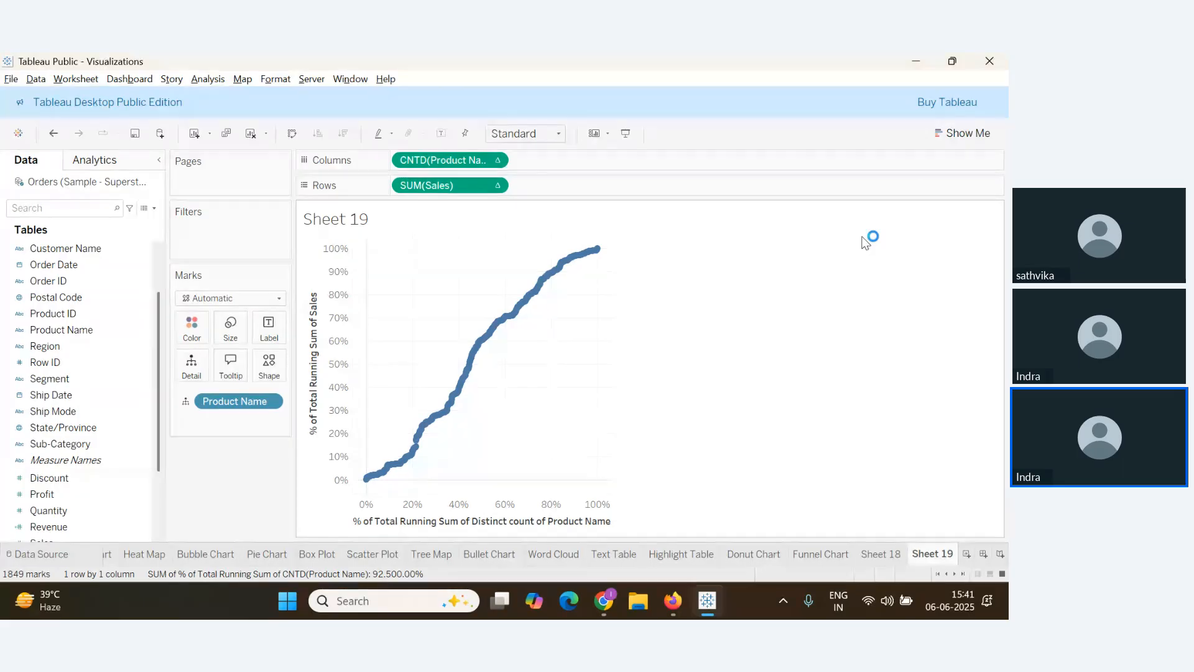
Set the view fit to Entire View so the curve fills the sheet
click(558, 133)
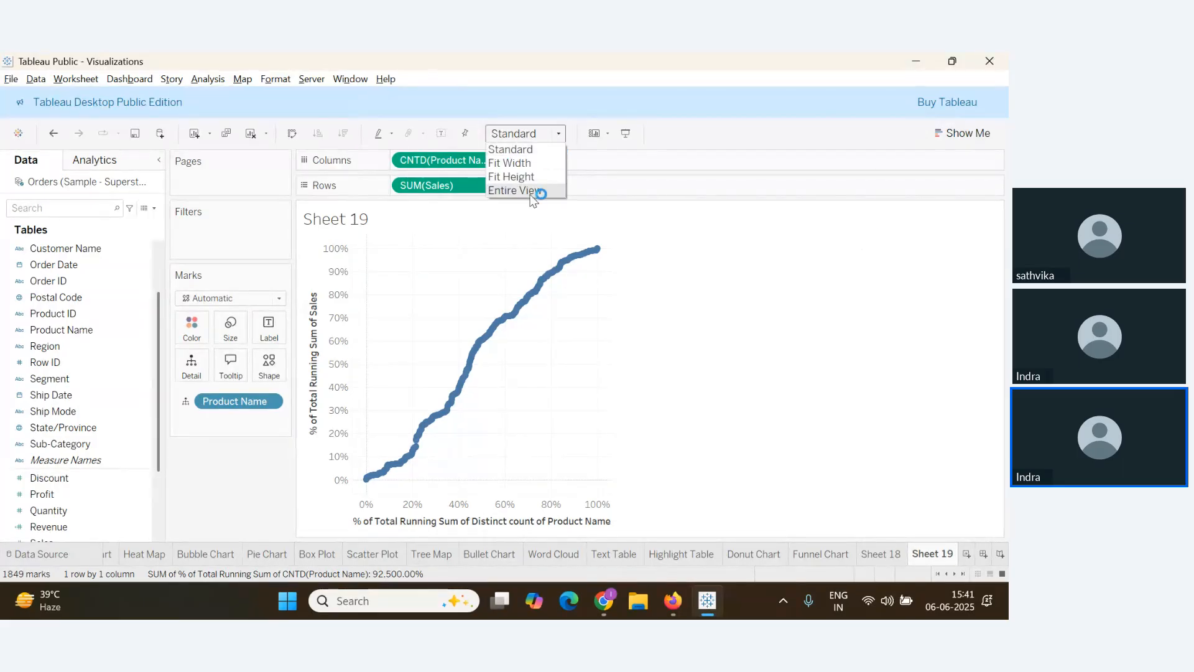
click(531, 190)
key(alt+Tab)
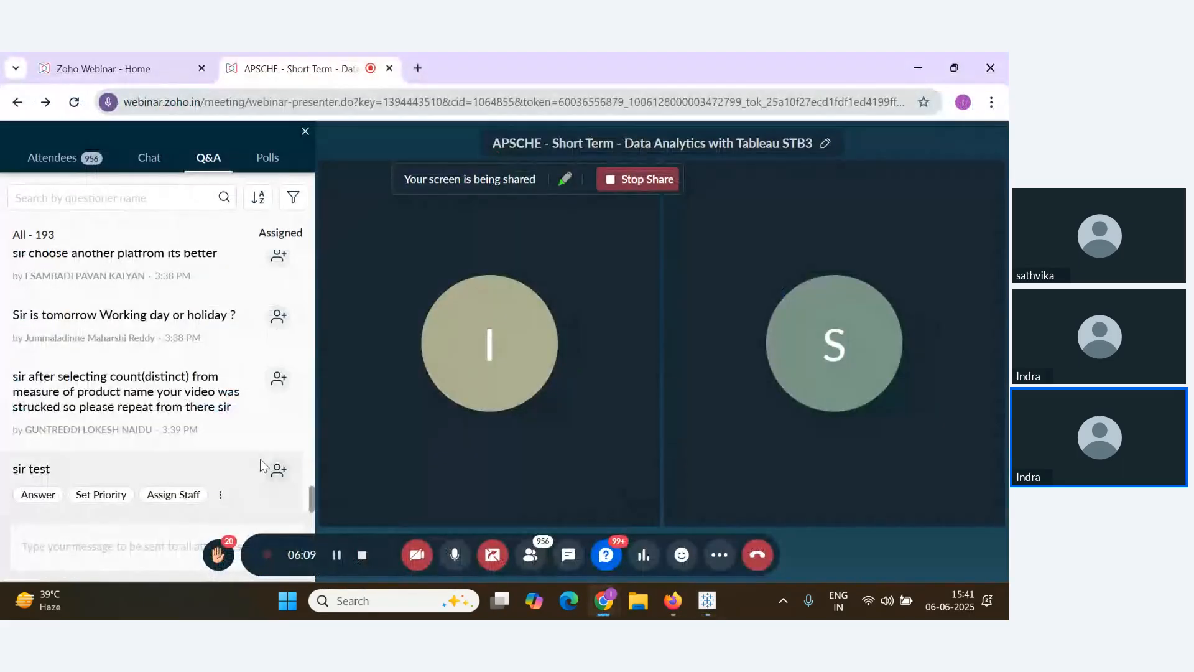
key(alt+Tab)
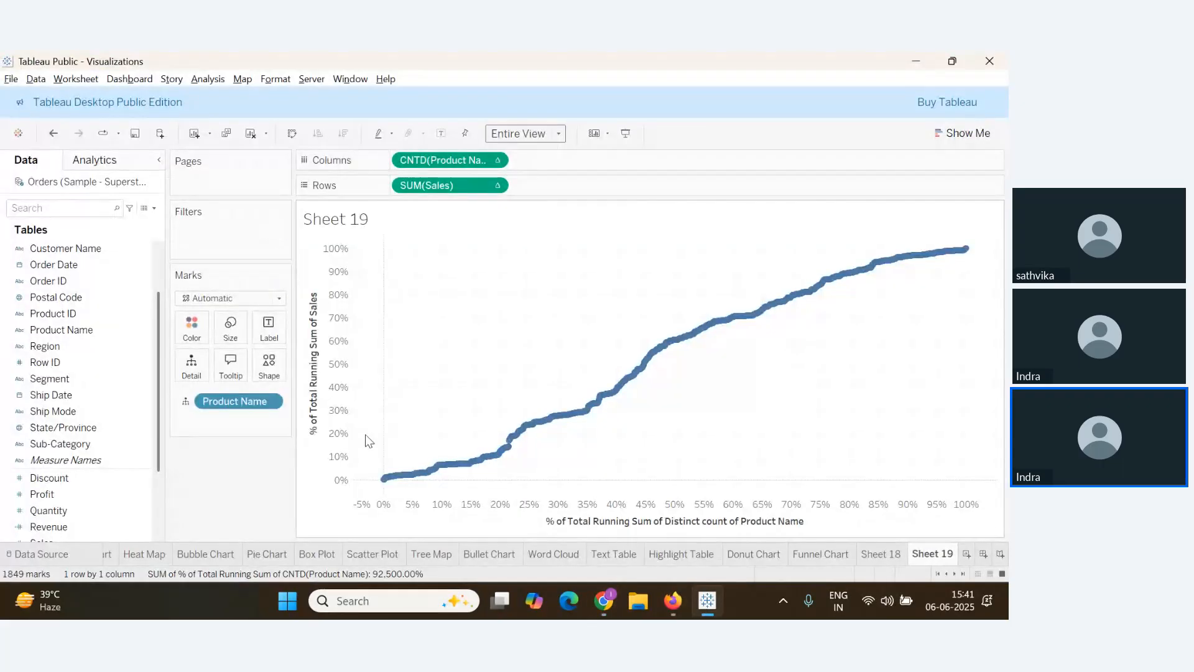
click(270, 402)
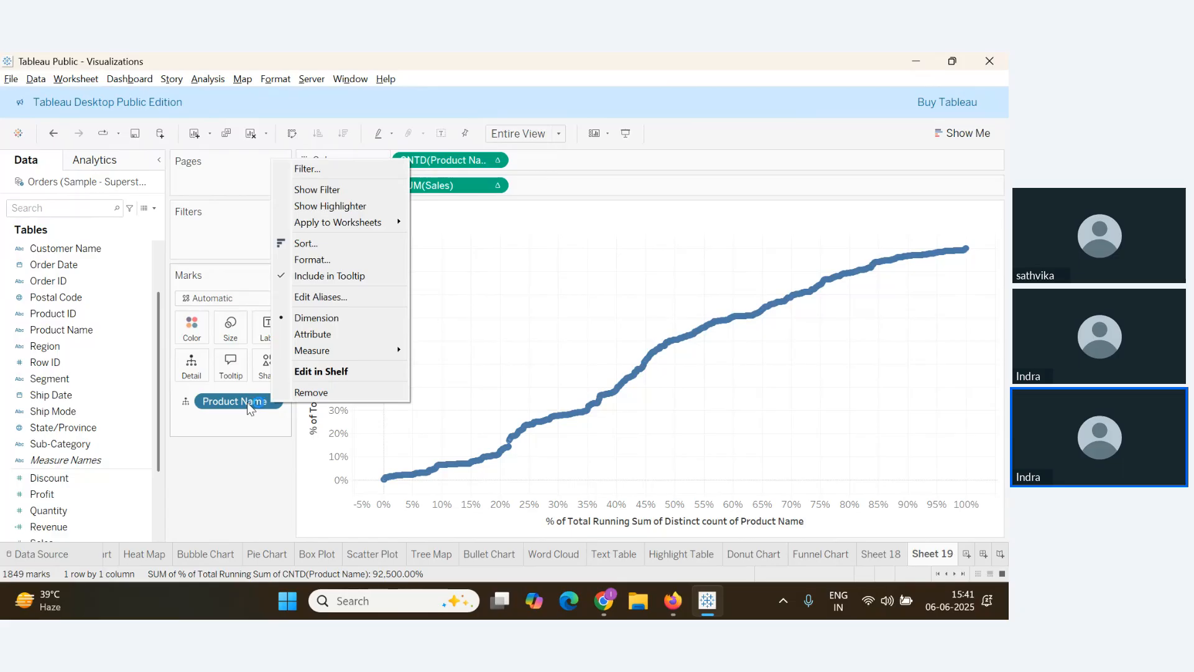
Switch the marks to Line and set Product Name to sort by a field
click(242, 298)
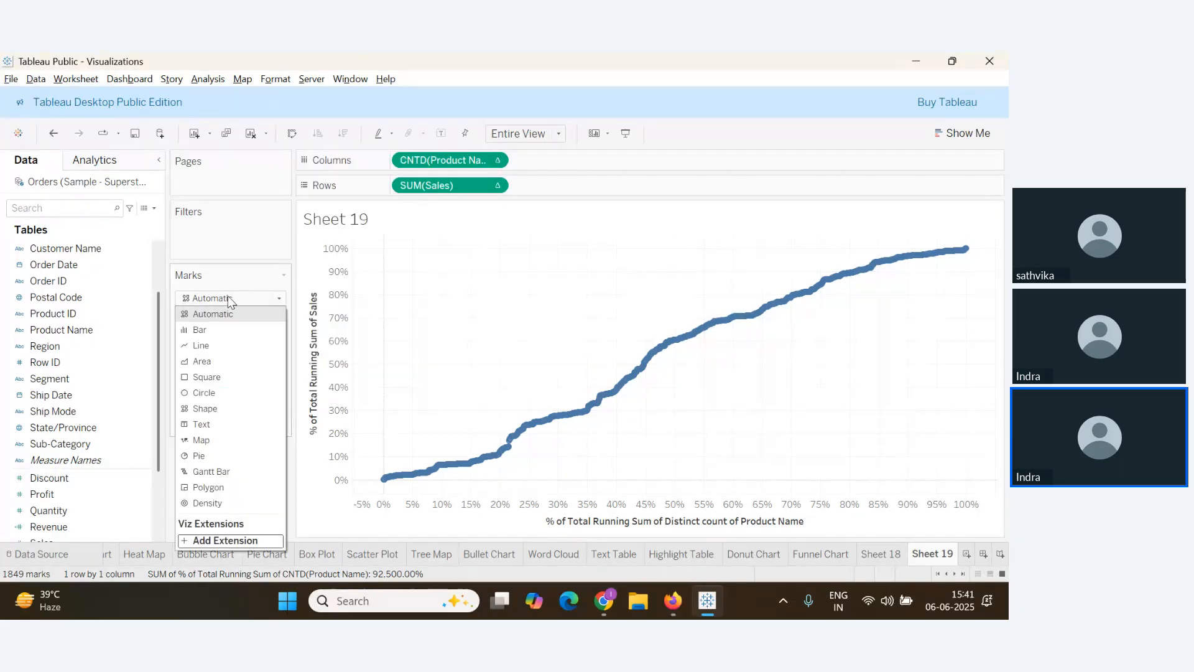
click(225, 346)
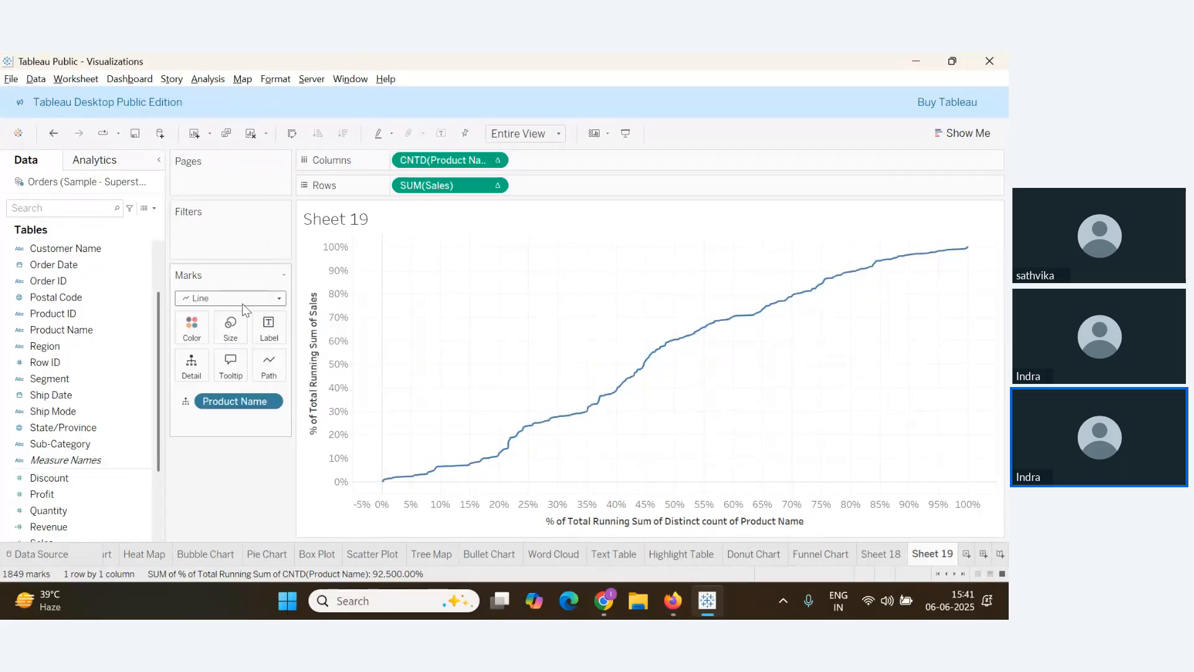
click(271, 402)
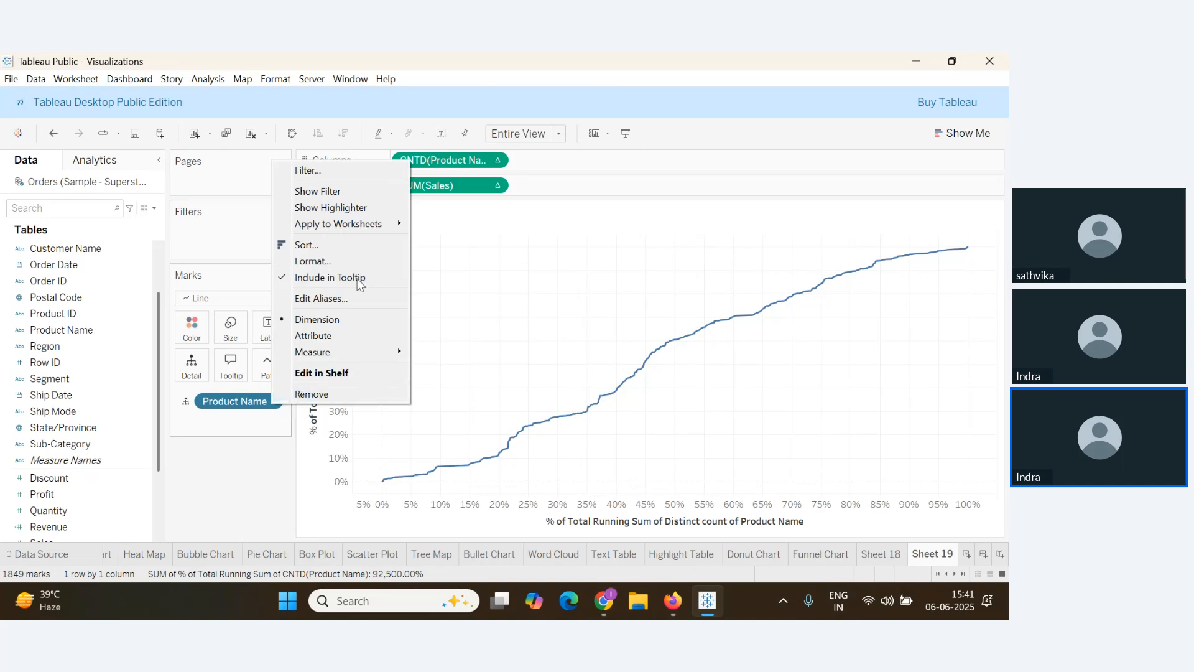
click(317, 245)
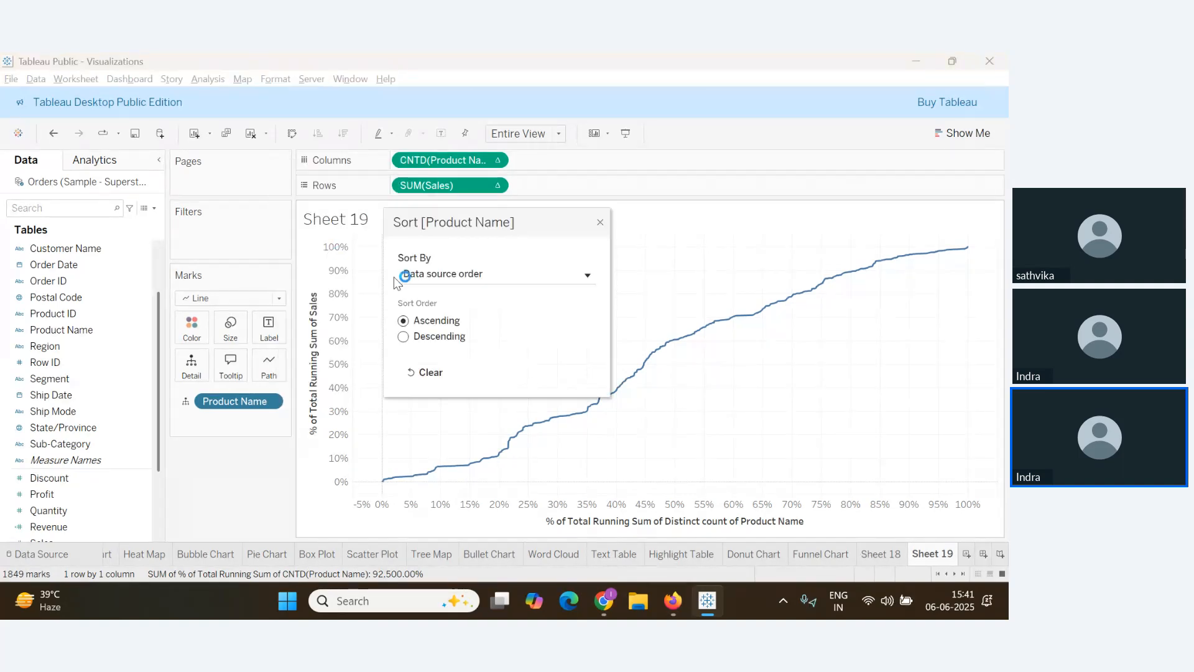
click(575, 277)
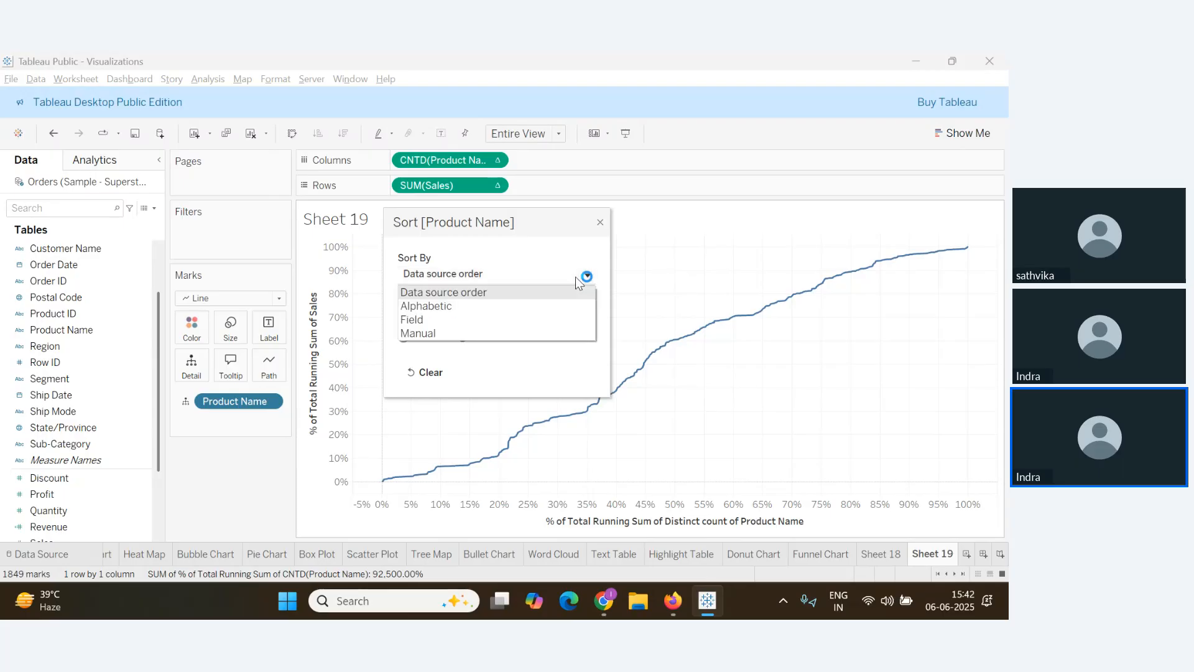
click(475, 321)
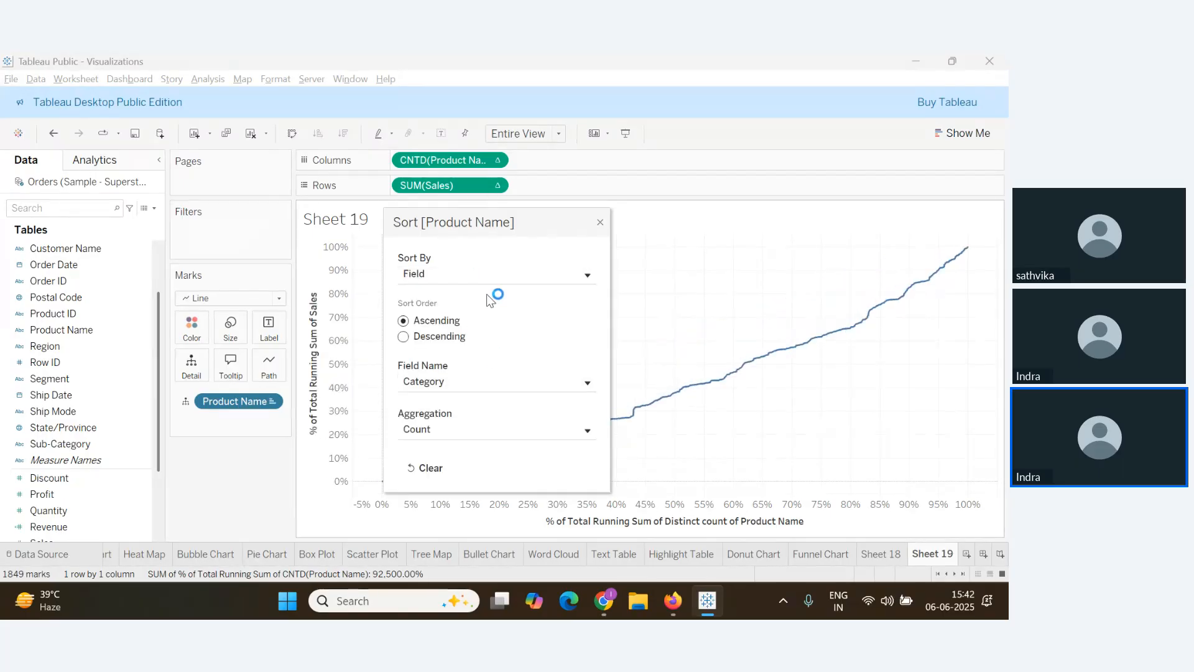
Sort Product Name by Sum of Sales, Descending, then return to the webinar Q&A
click(458, 383)
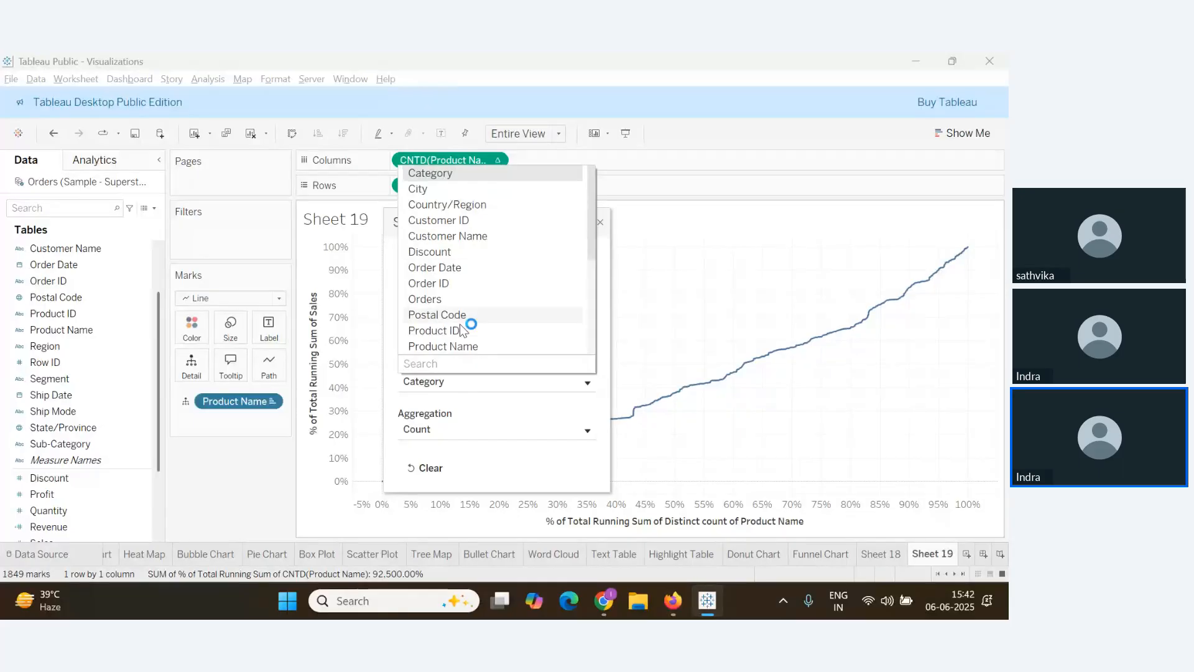
click(442, 367)
text(sa)
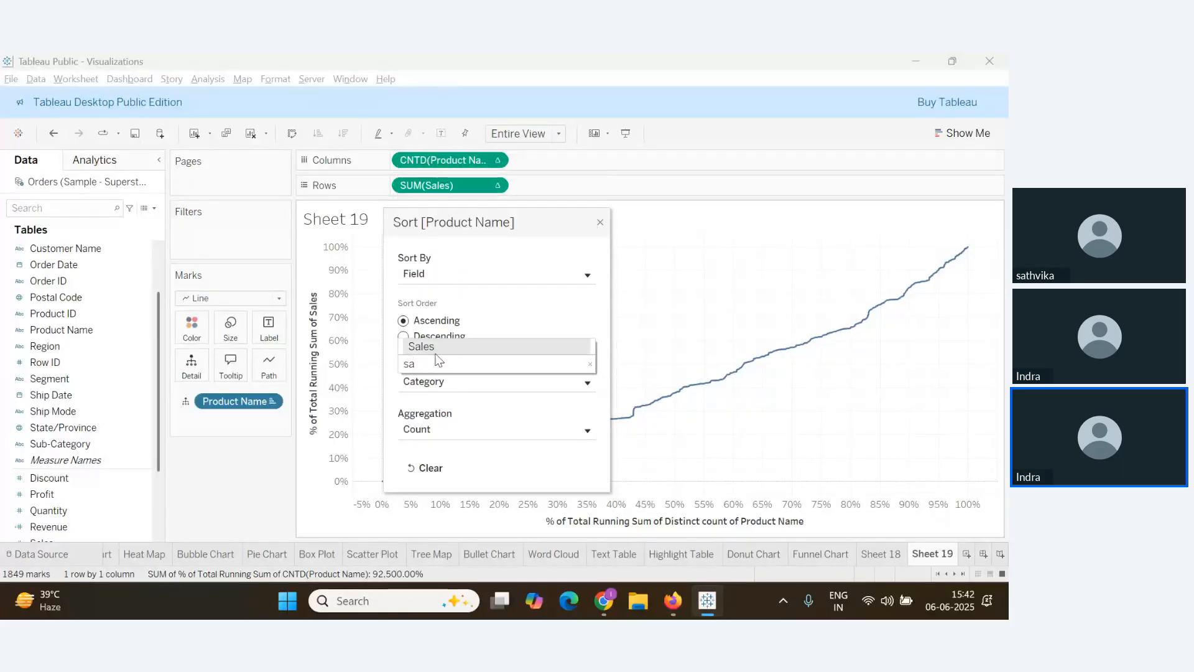
click(431, 346)
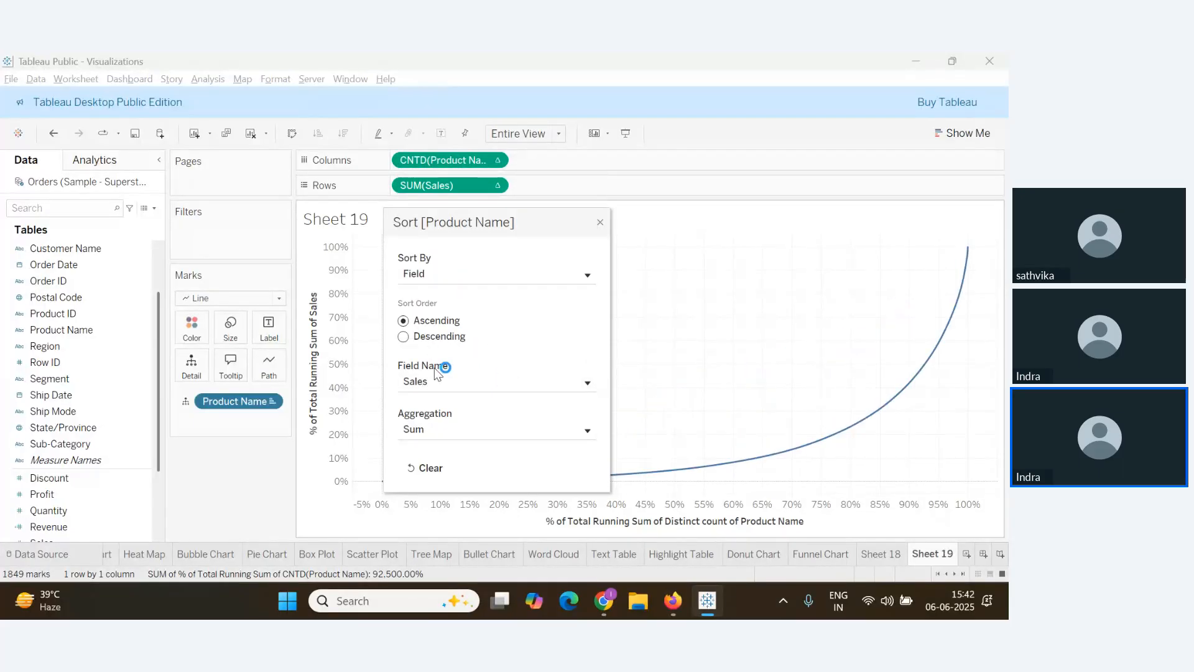
click(404, 339)
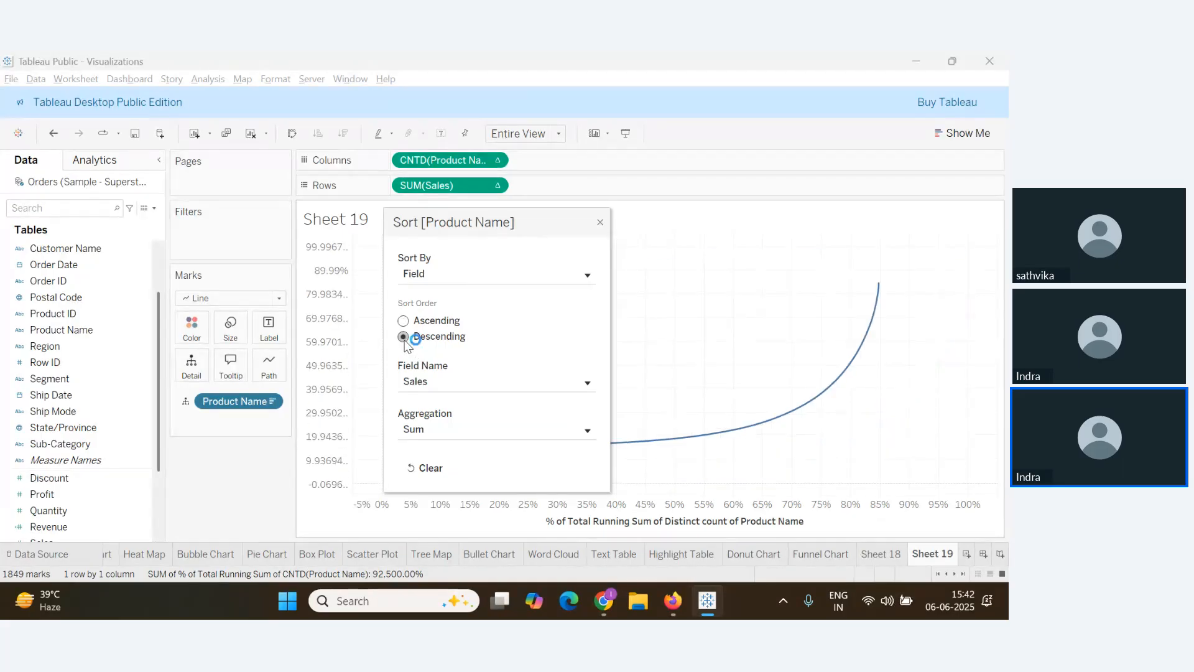
click(601, 222)
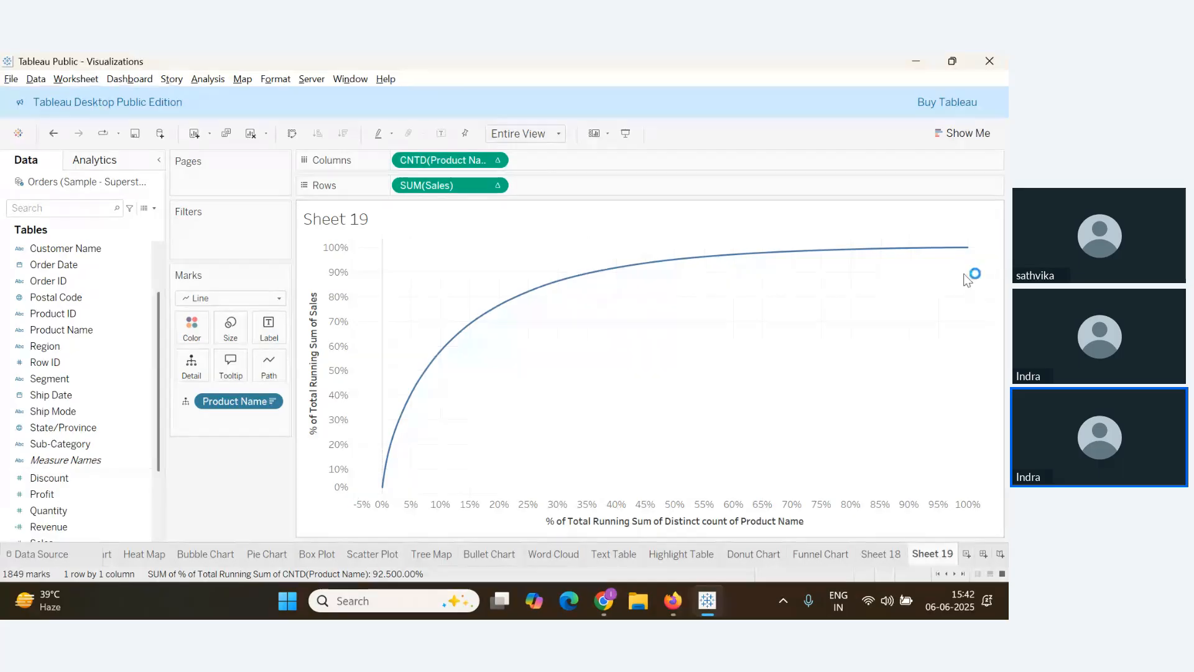
key(alt+Tab)
scroll(181, 463, up, 1)
Scroll through the webinar Q&A questions, then go back to Sheet 19's Pareto chart
scroll(187, 474, down, 1)
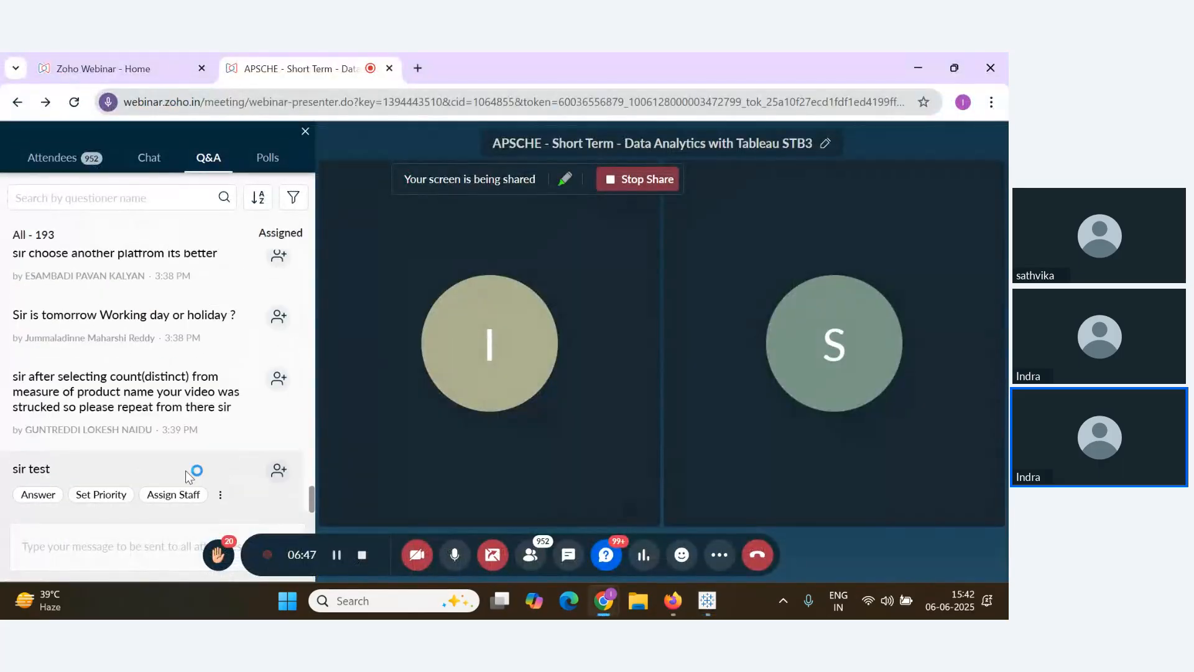
key(alt+Tab)
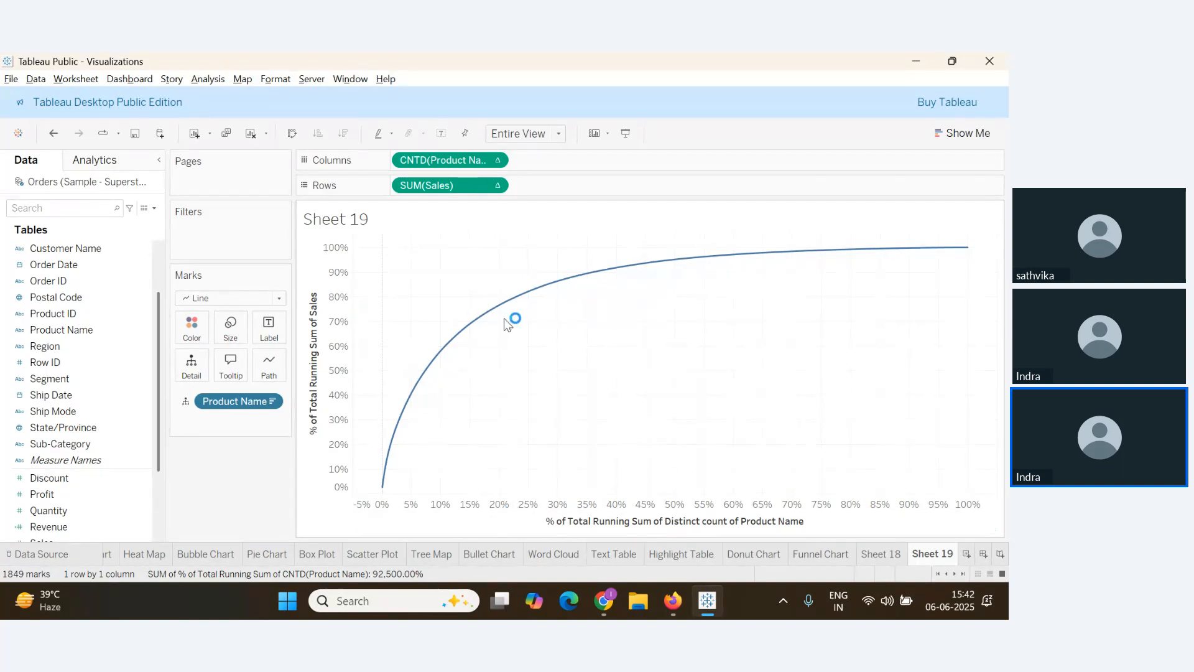
Drop a whole-table reference line from the Analytics pane onto the CNTD(Product Name) axis
mouse_move(511, 306)
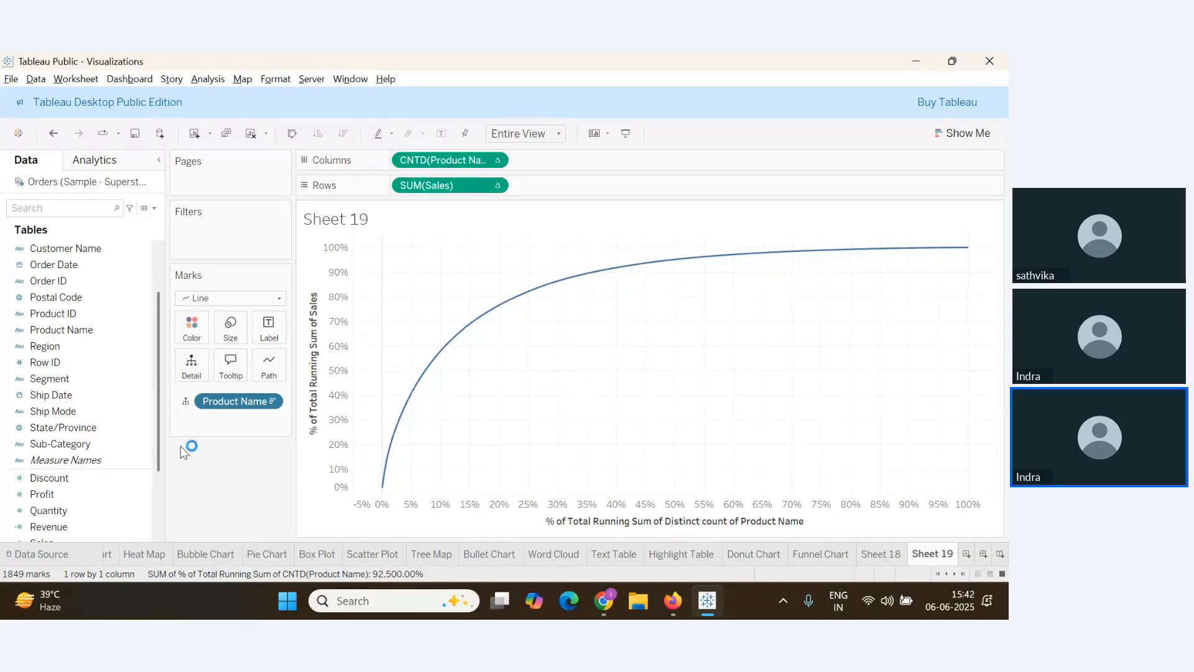
key(alt+Tab)
key(alt+Tab)
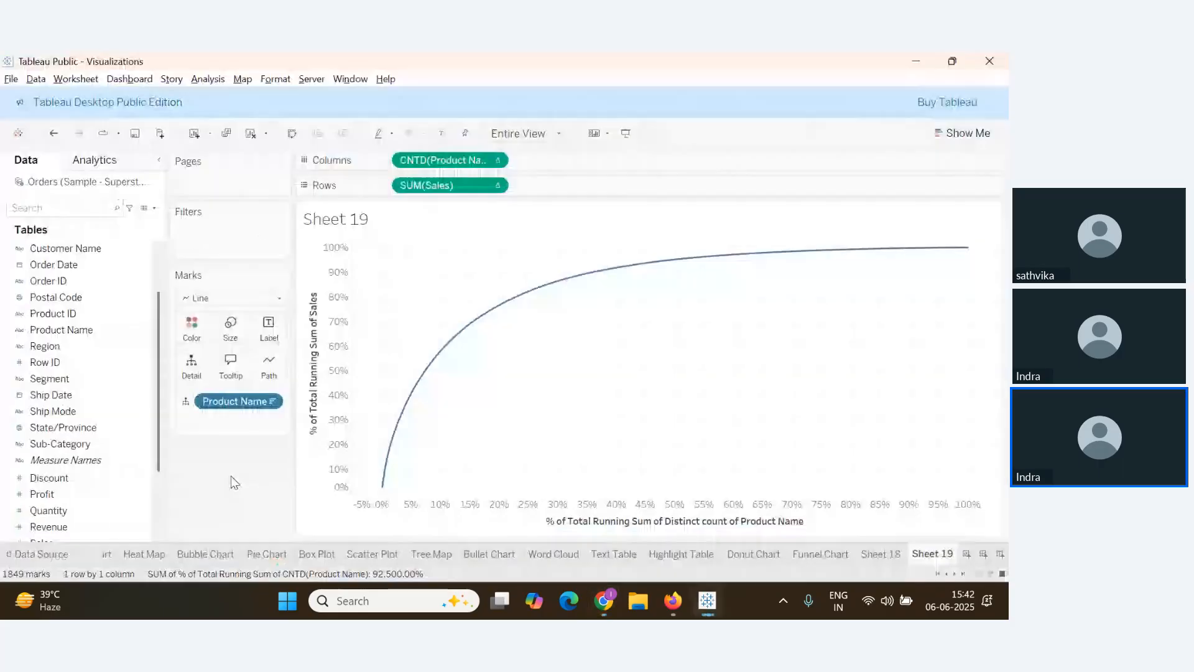
click(103, 160)
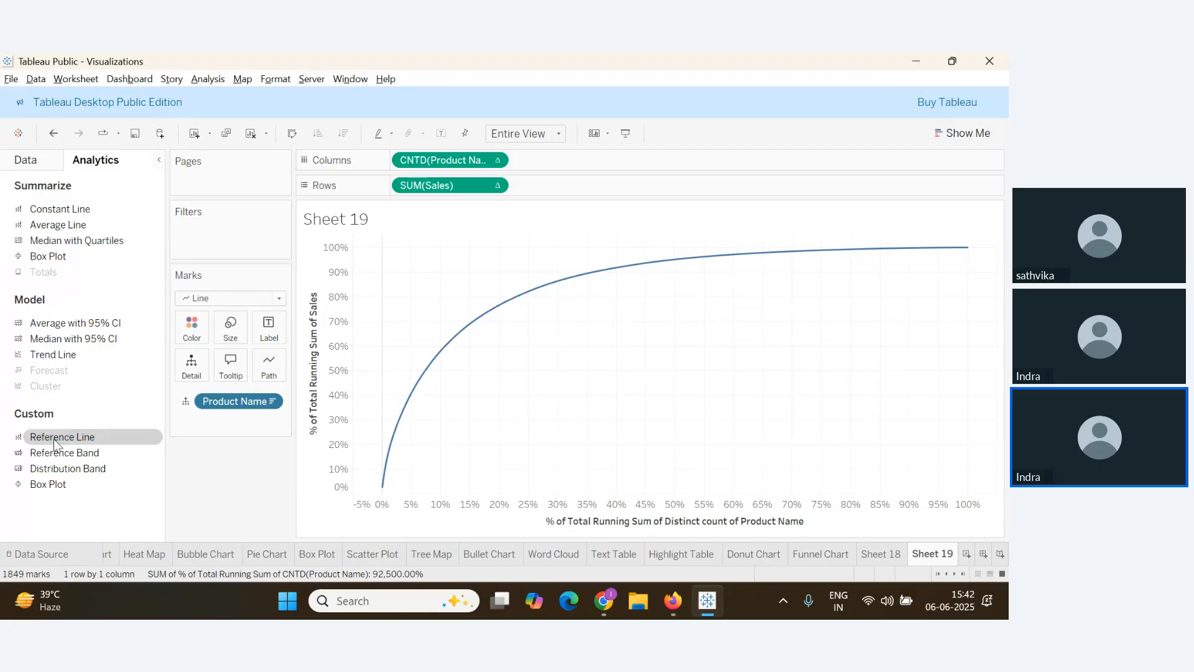
drag(54, 439, 341, 457)
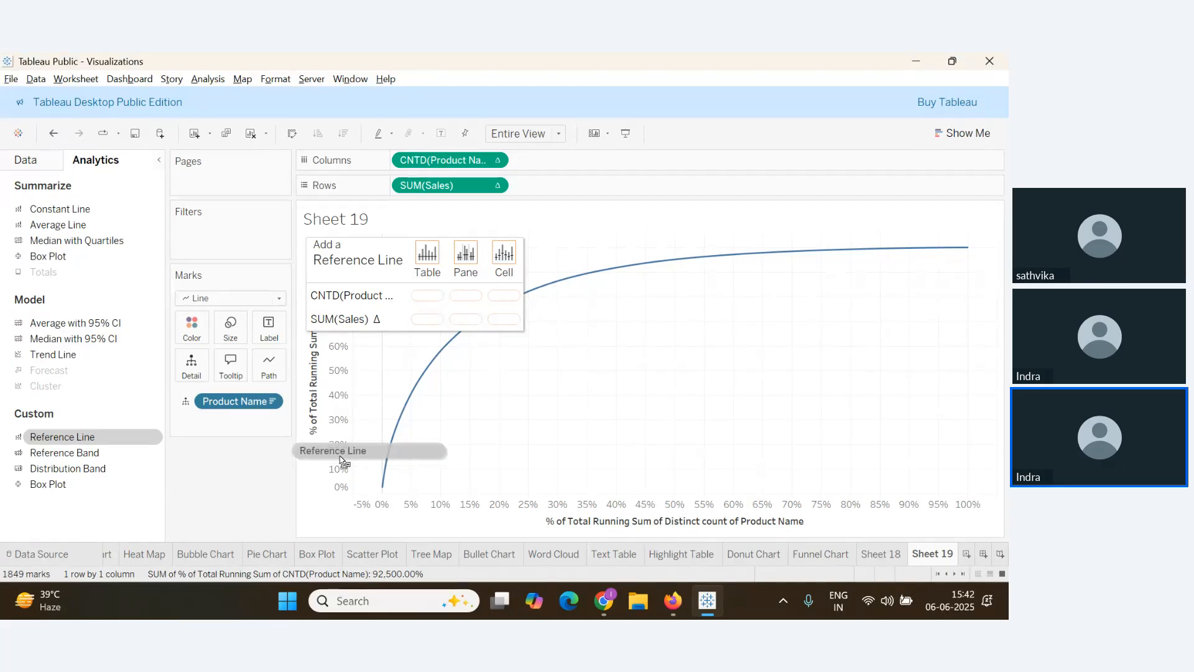
drag(340, 456, 428, 299)
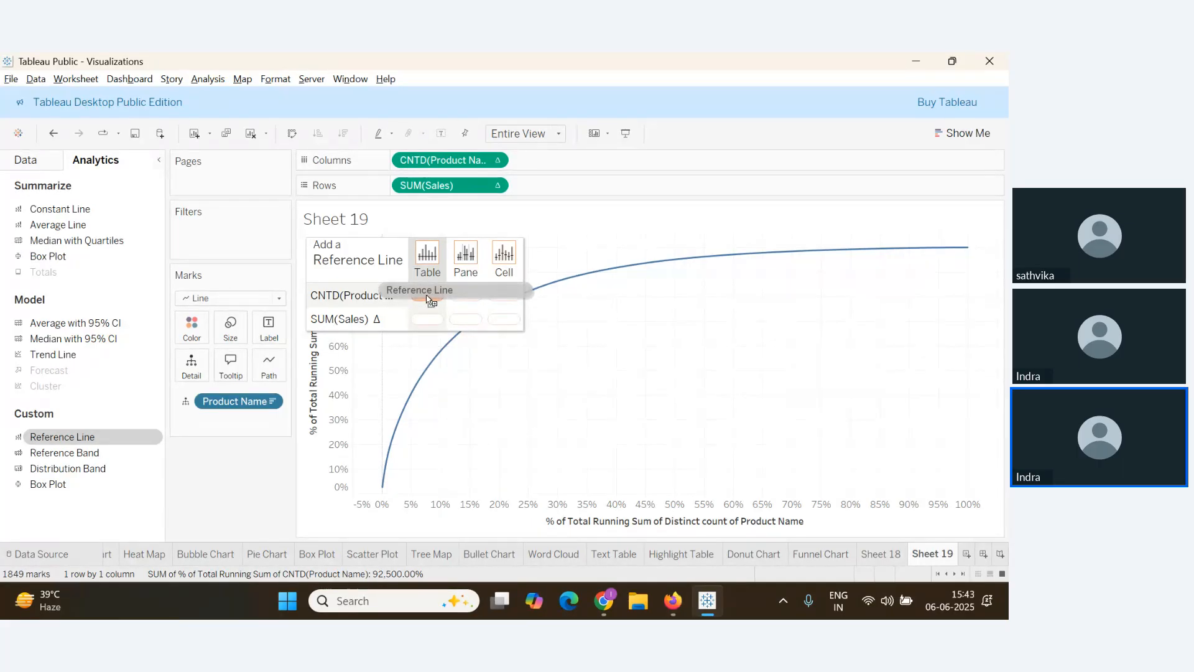
mouse_move(428, 299)
mouse_down()
mouse_move(429, 323)
mouse_move(425, 302)
mouse_up()
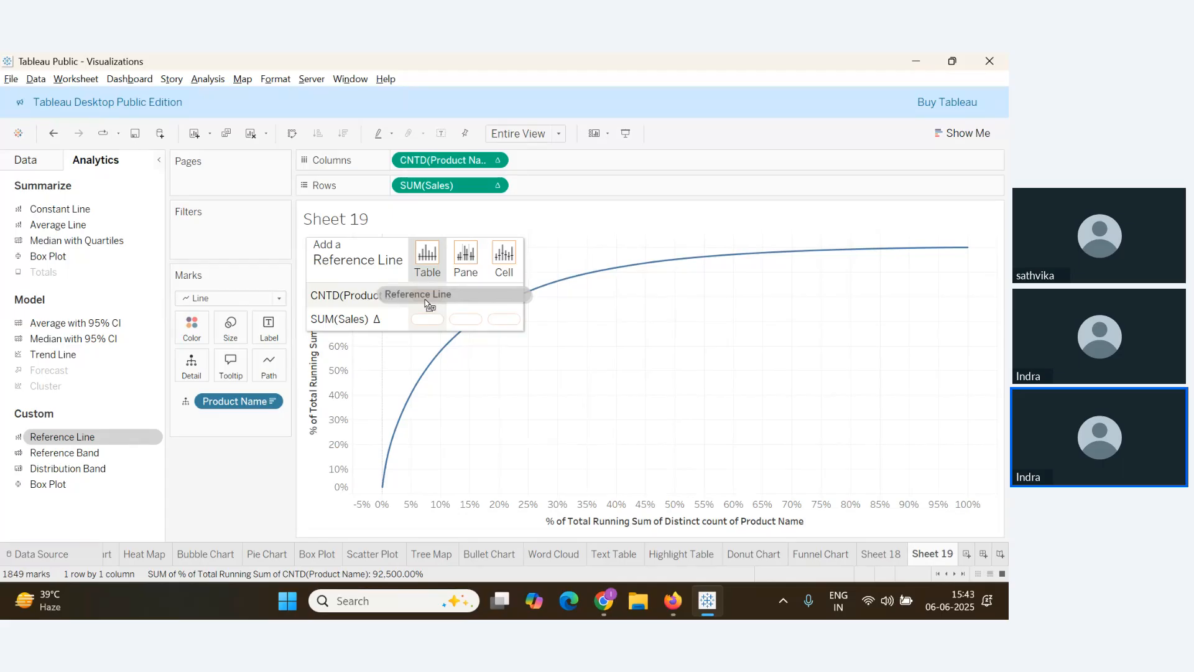
drag(425, 300, 425, 301)
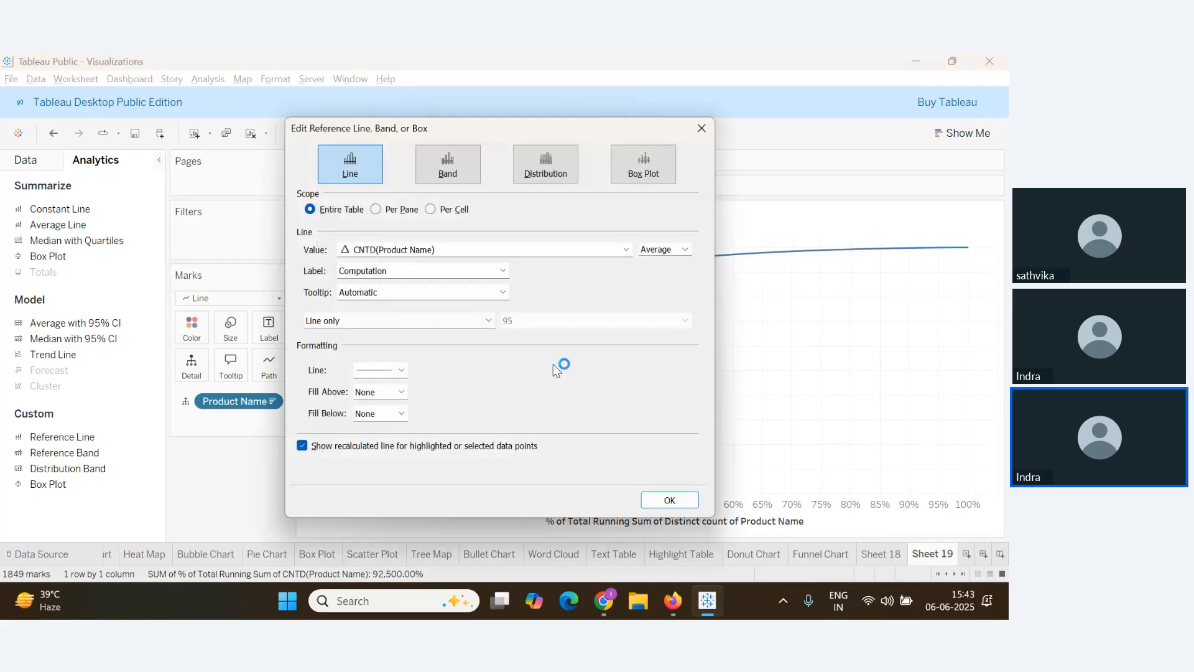
key(alt+Tab)
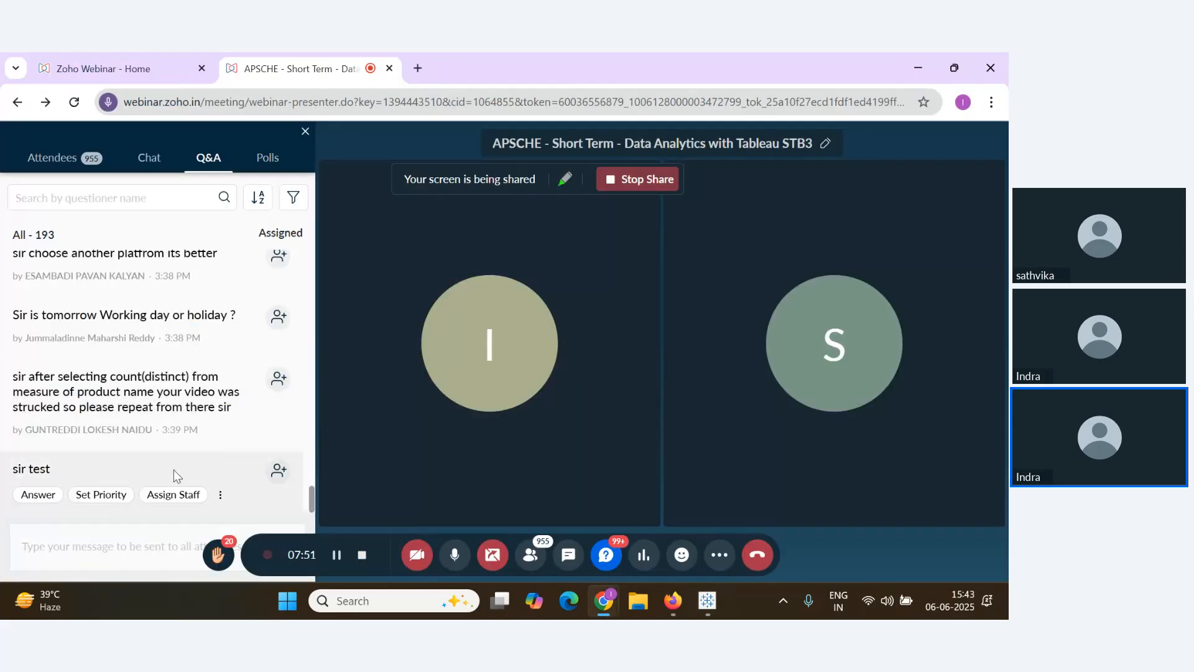
key(alt+Tab)
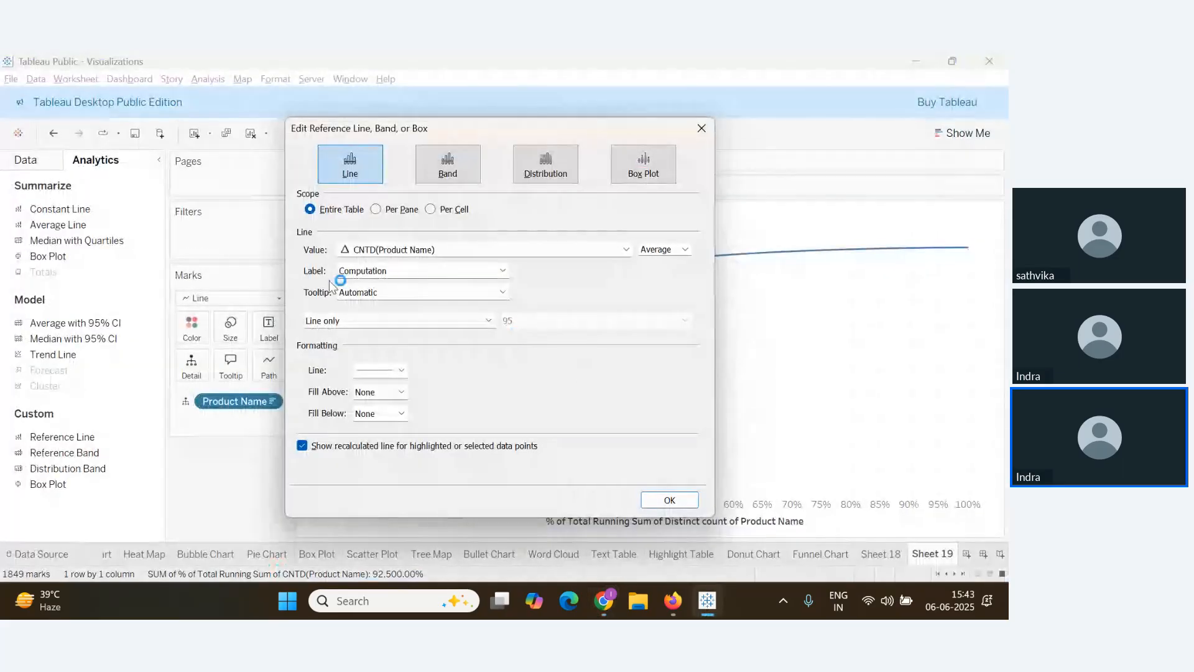
Make the reference line a constant 0.2 drawn as a thick dashed line
click(686, 249)
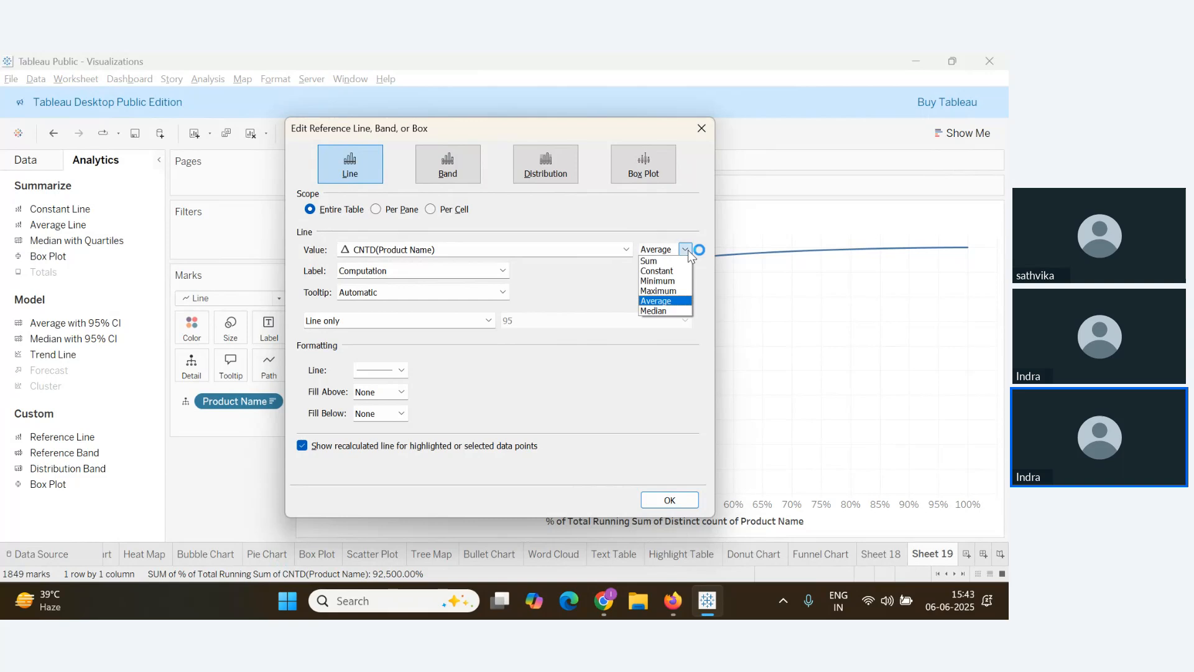
click(675, 272)
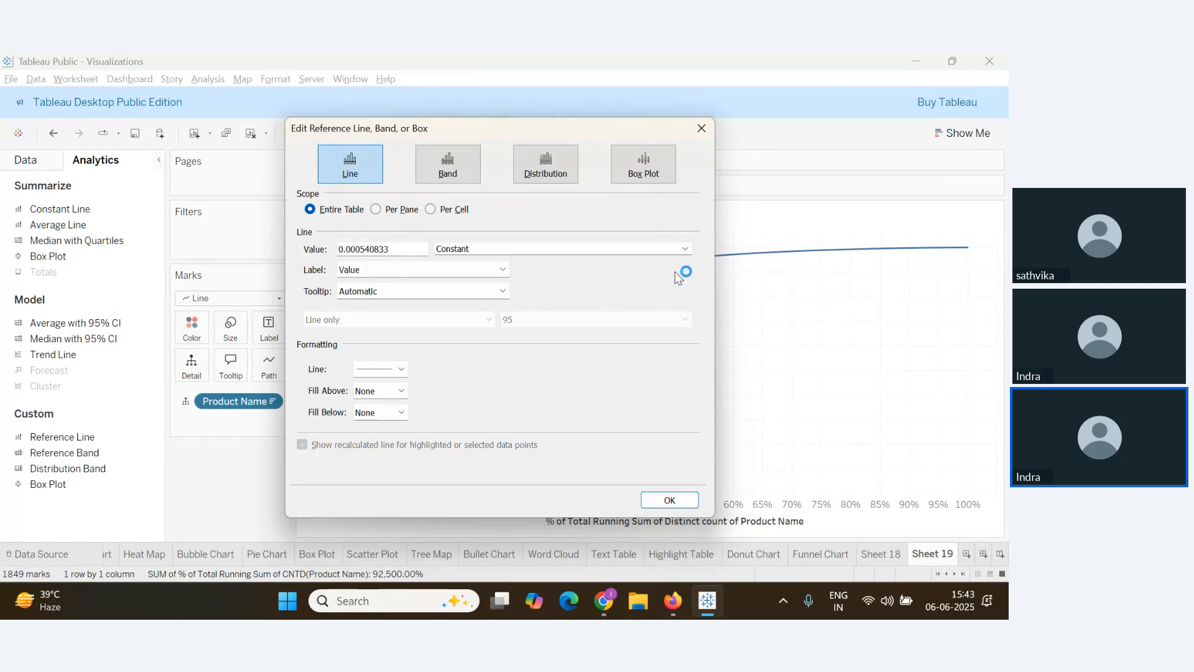
drag(416, 249, 341, 251)
text(2)
click(401, 369)
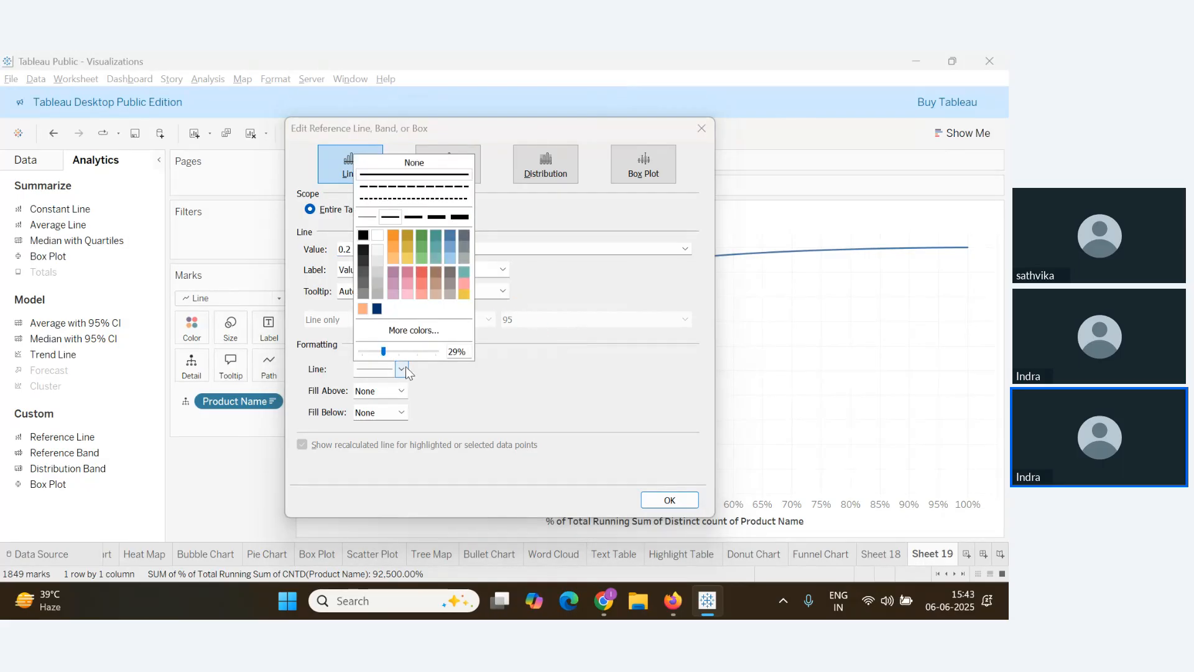
click(438, 186)
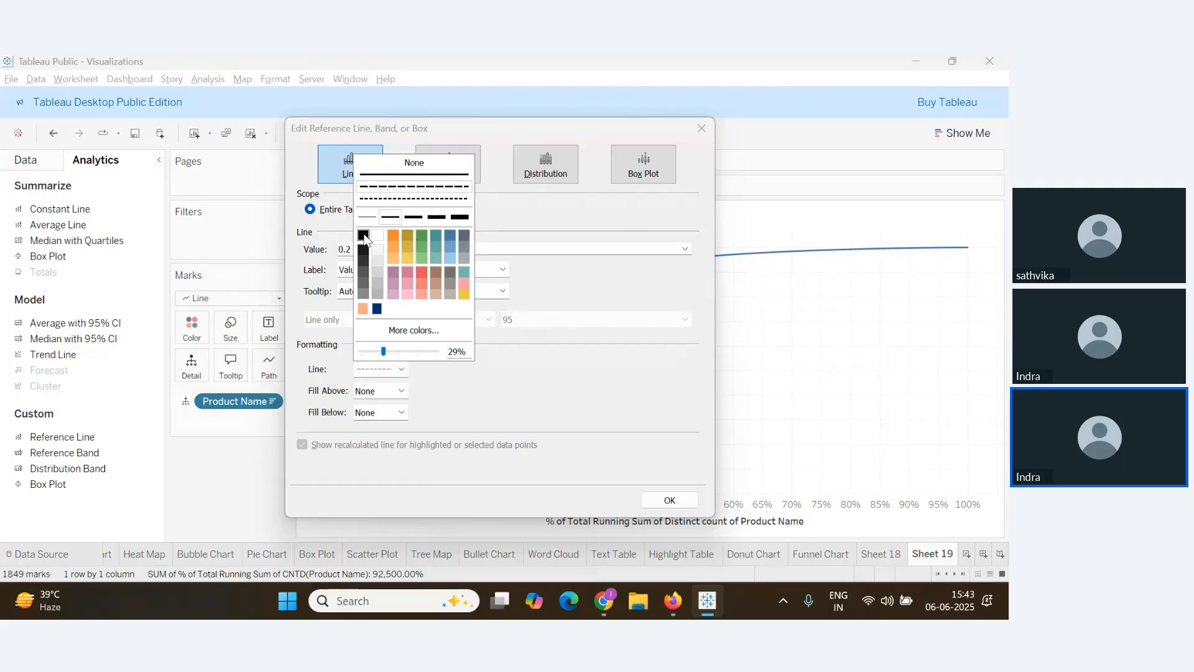
click(414, 217)
click(662, 514)
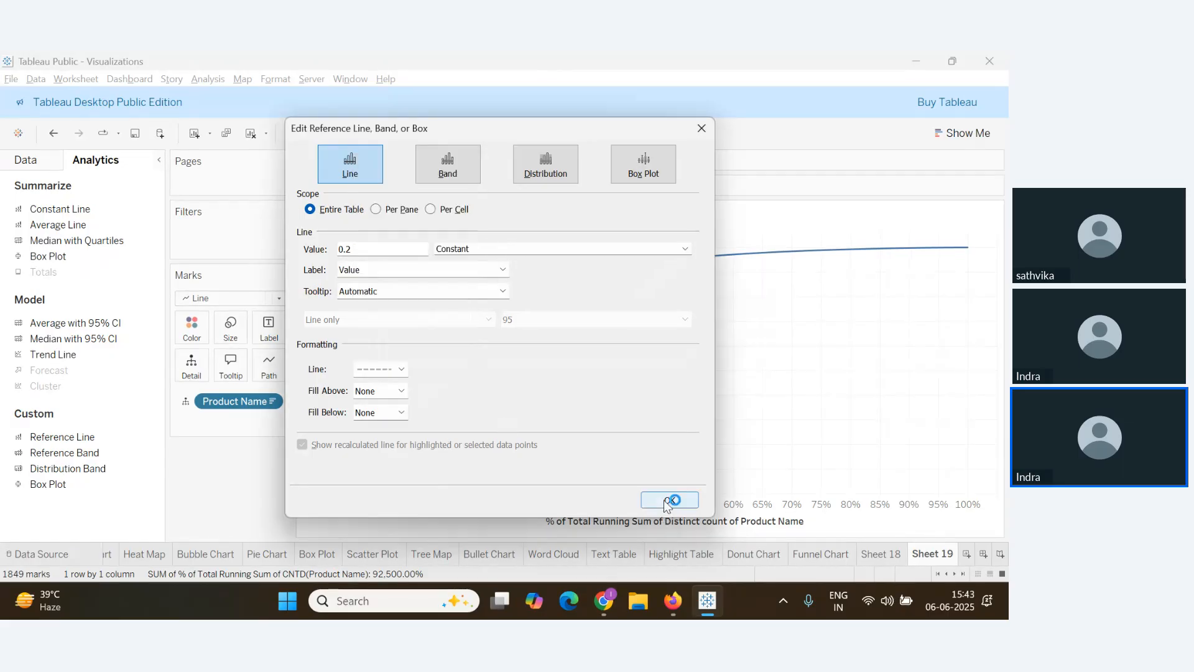
click(663, 500)
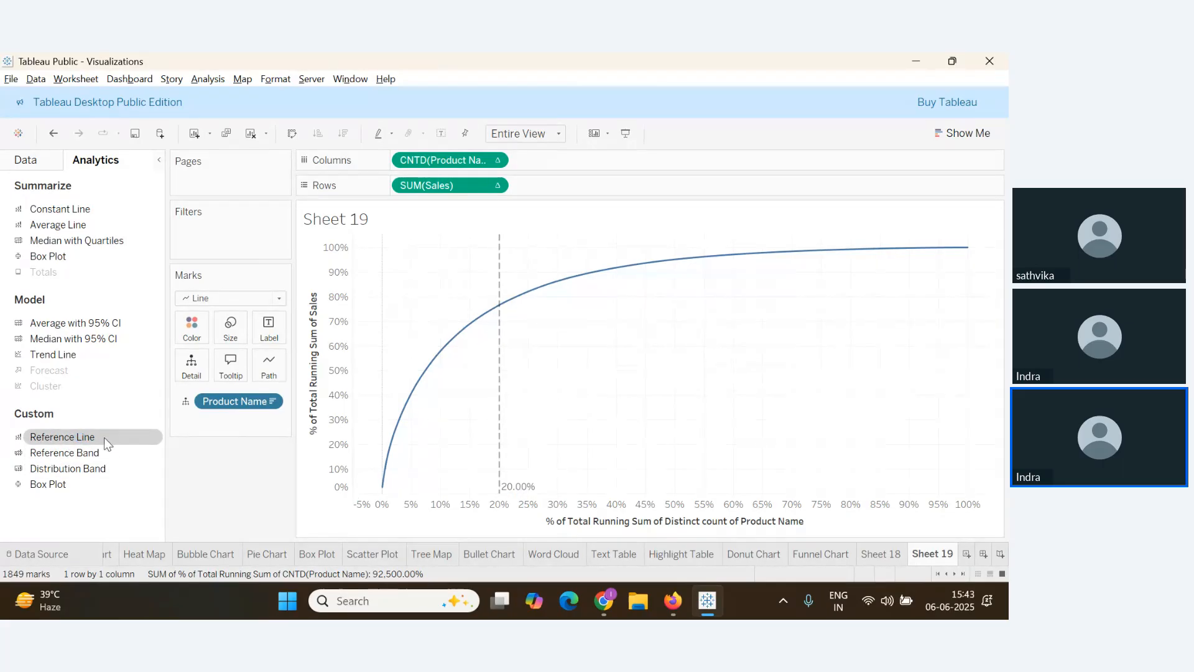
Drop a second whole-table reference line onto the SUM(Sales) axis
drag(104, 437, 427, 322)
drag(58, 440, 425, 320)
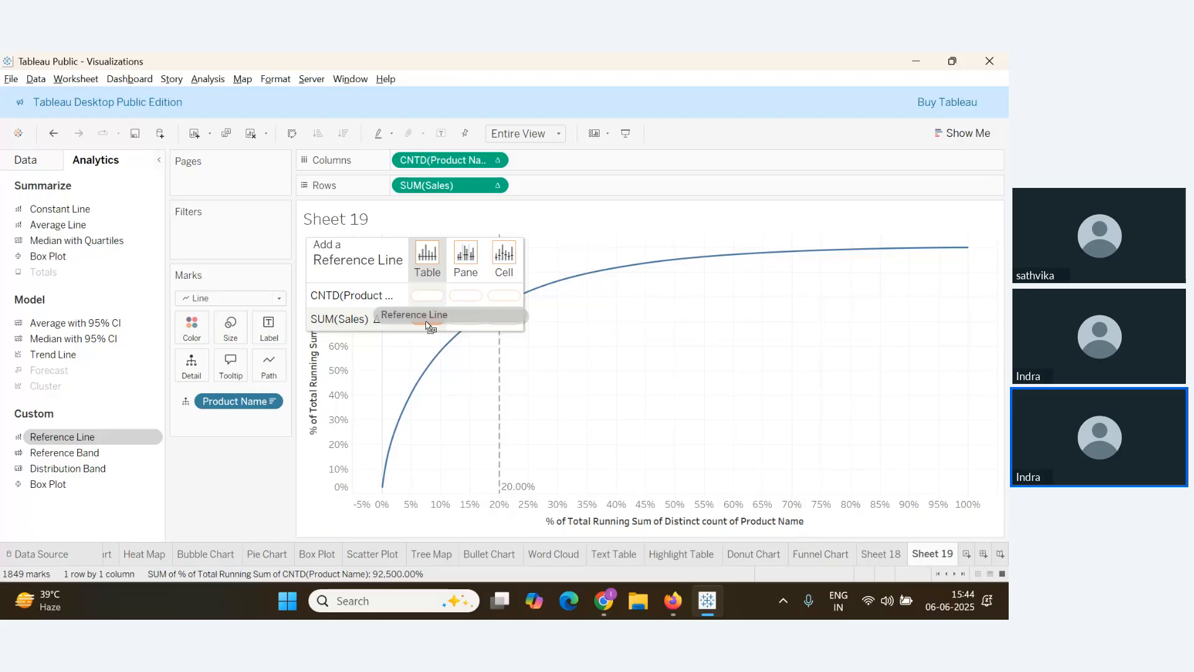
mouse_move(428, 326)
mouse_down()
mouse_move(417, 304)
mouse_move(433, 326)
mouse_up()
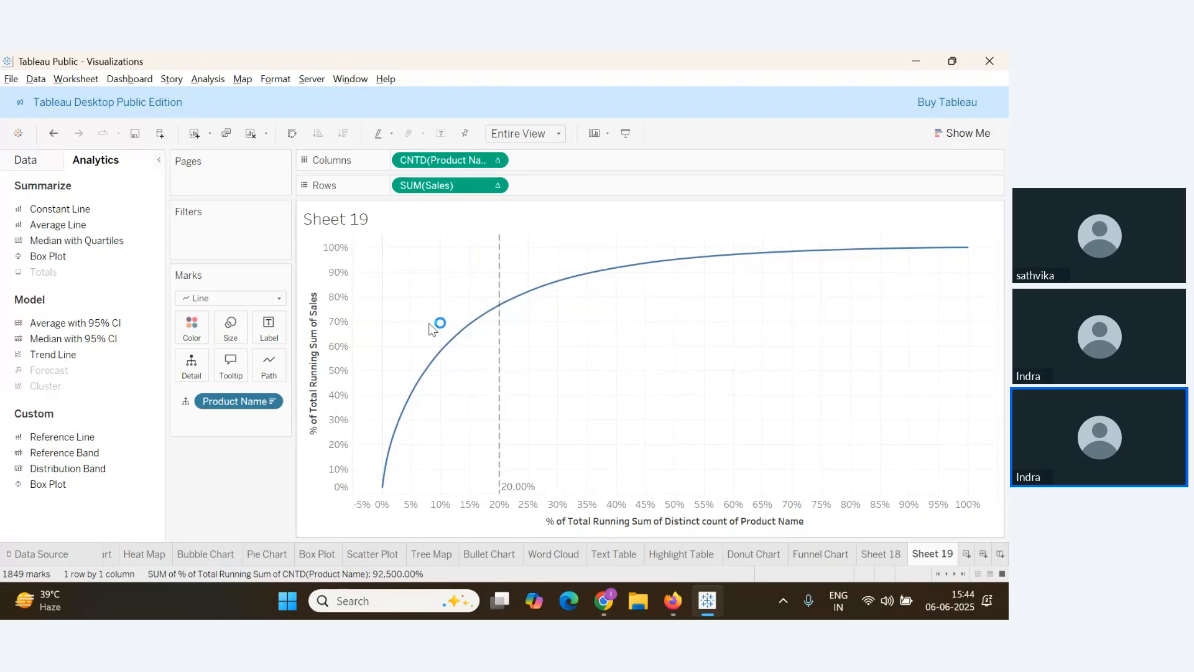
Set the sales reference line to a constant 0.8 with a dashed line style
click(664, 249)
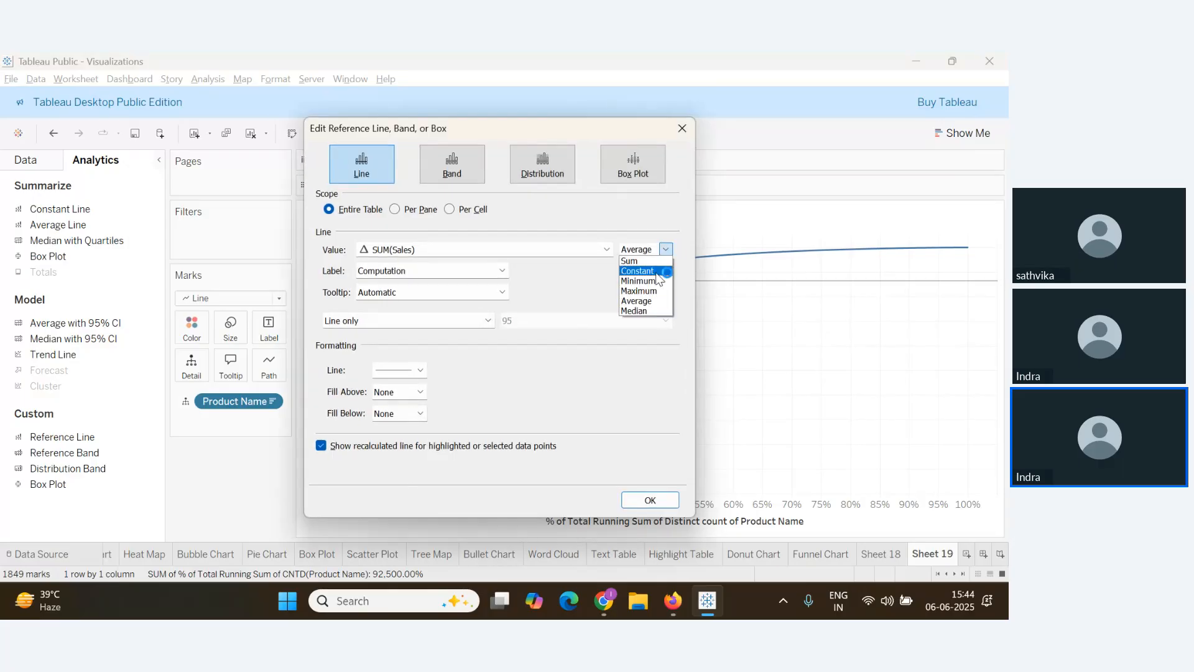
click(637, 271)
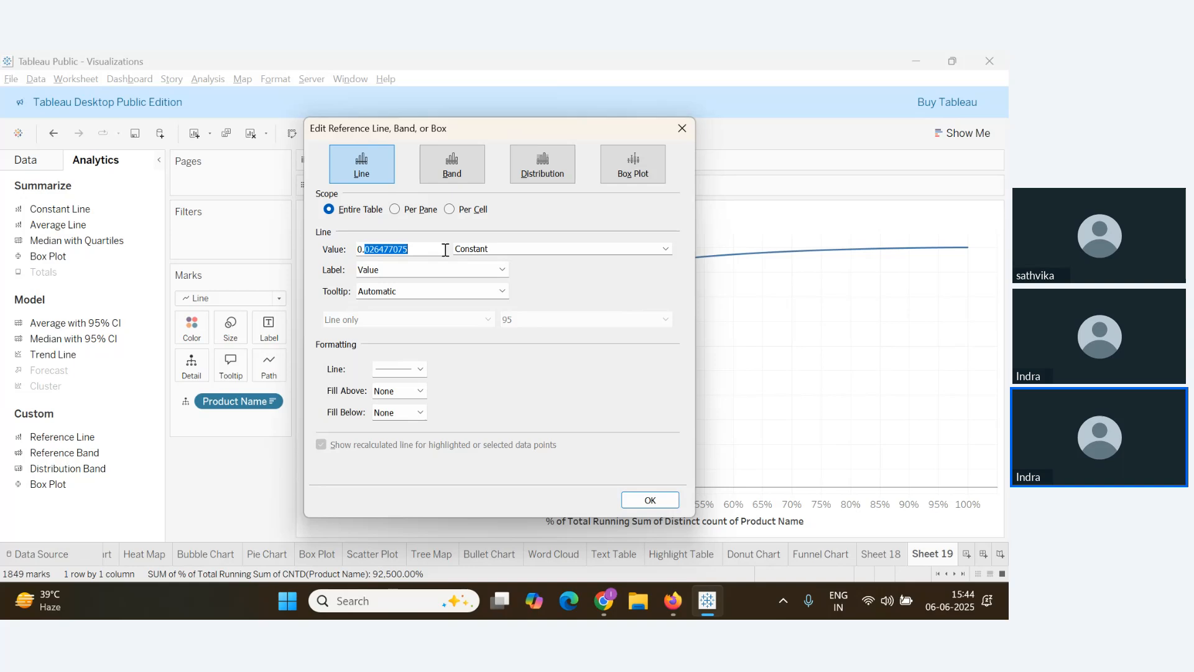
text(7)
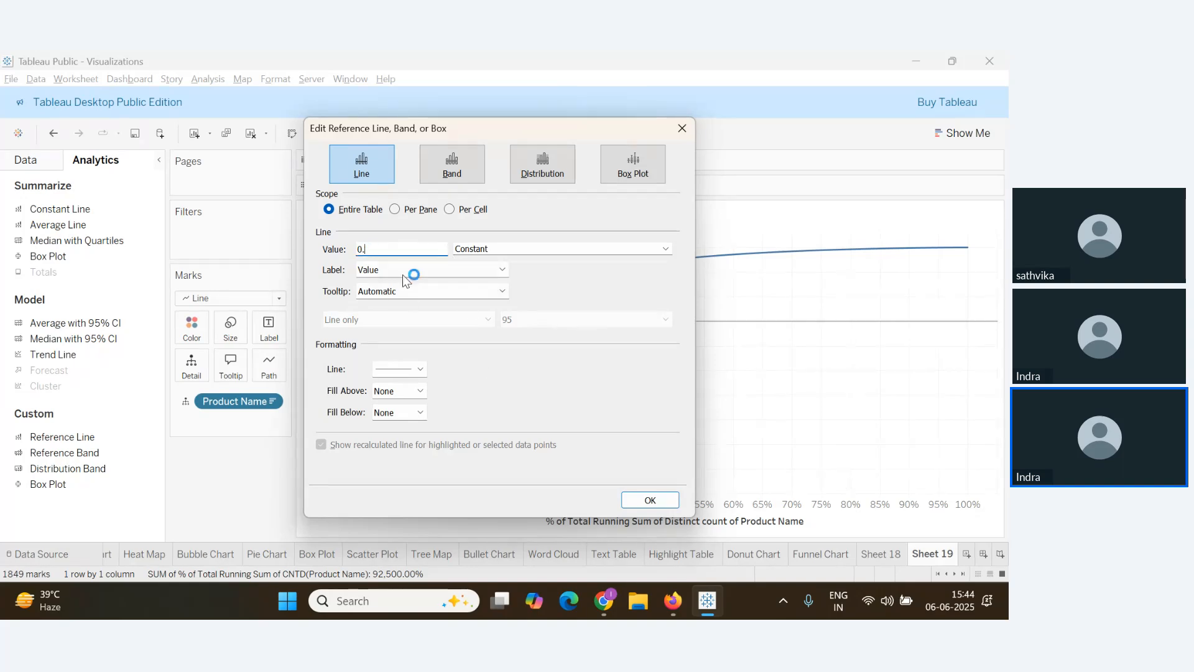
key(BackSpace)
text(8)
click(421, 368)
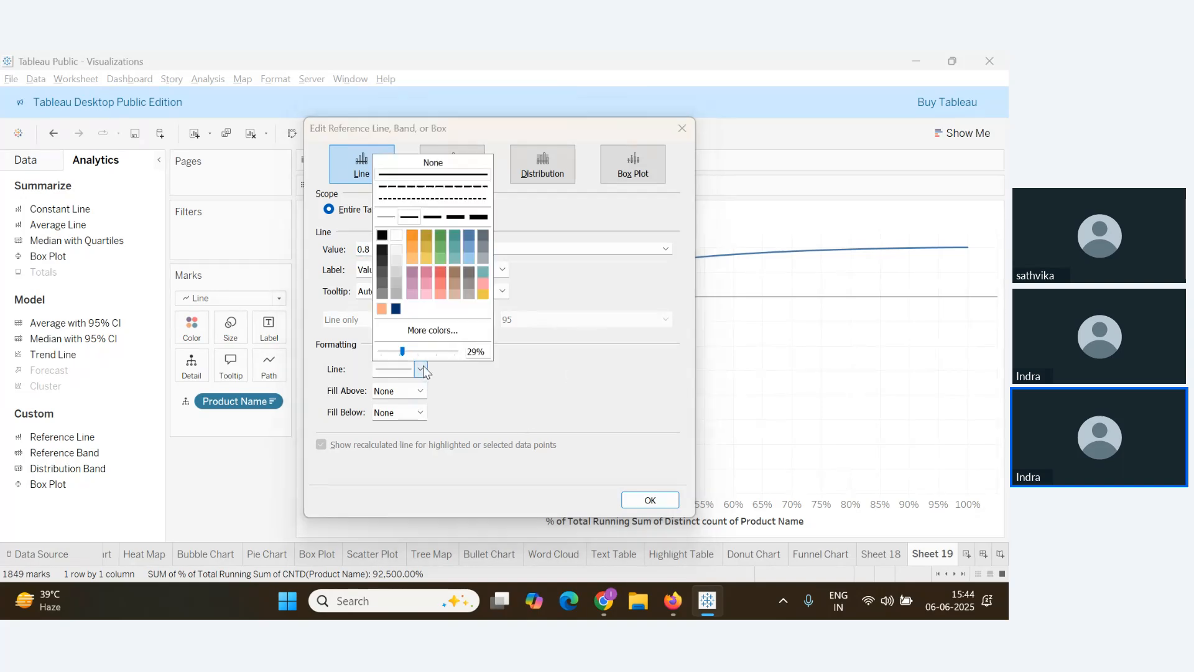
click(415, 186)
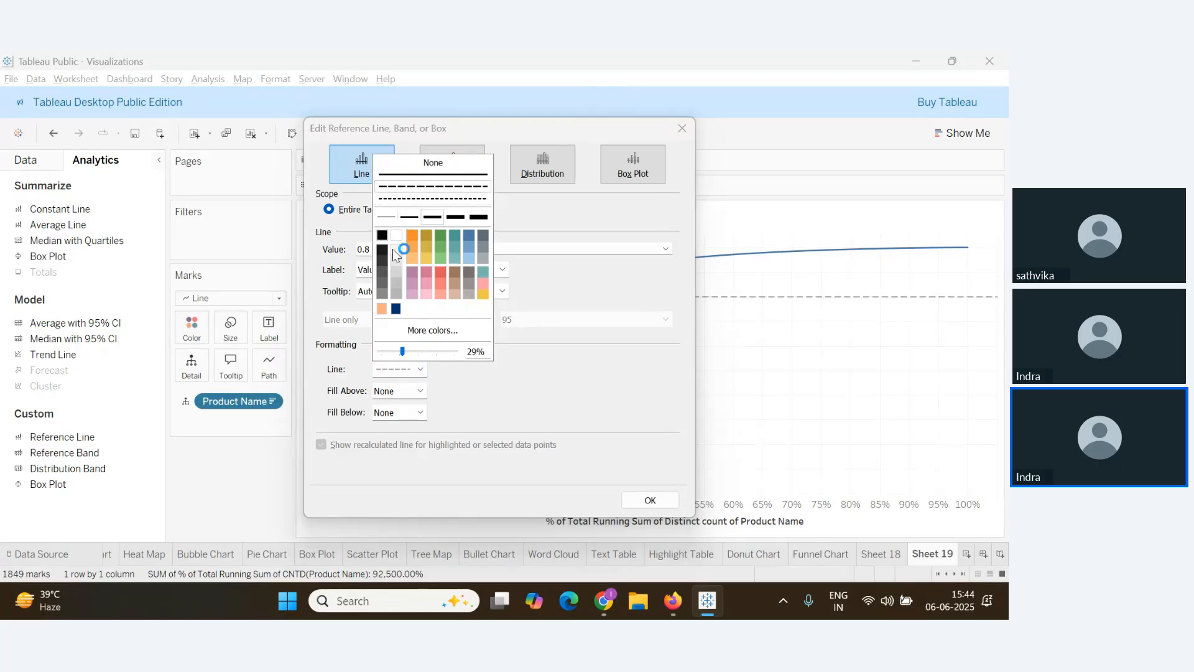
click(650, 500)
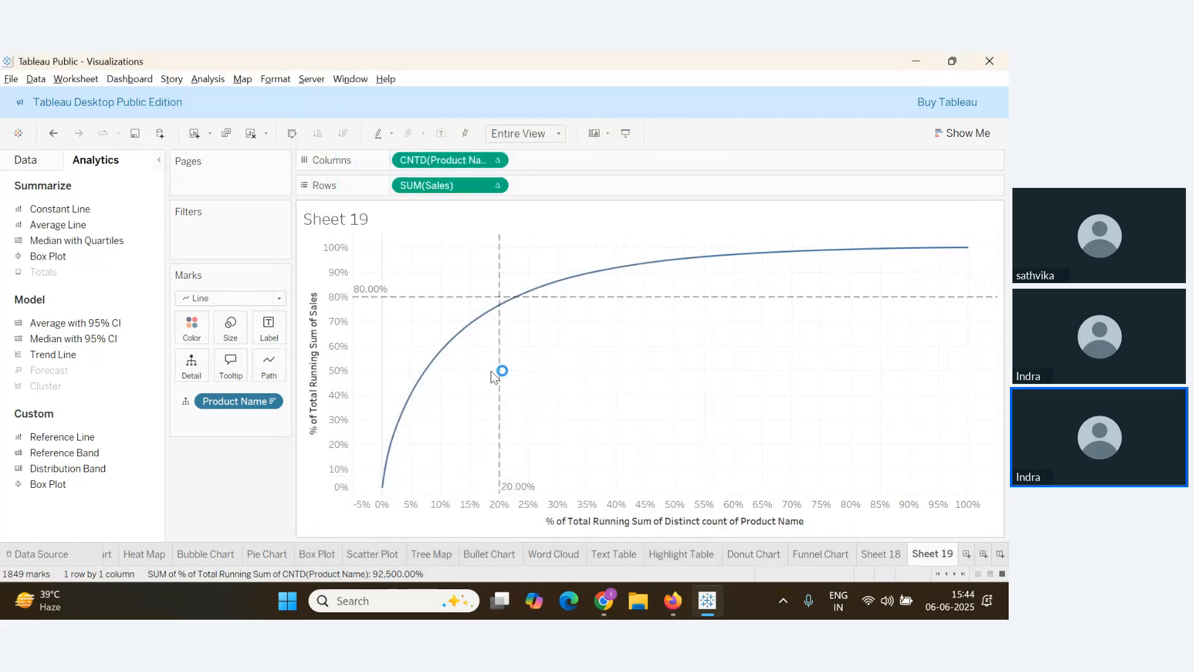
mouse_move(499, 365)
mouse_move(519, 297)
key(alt+Tab)
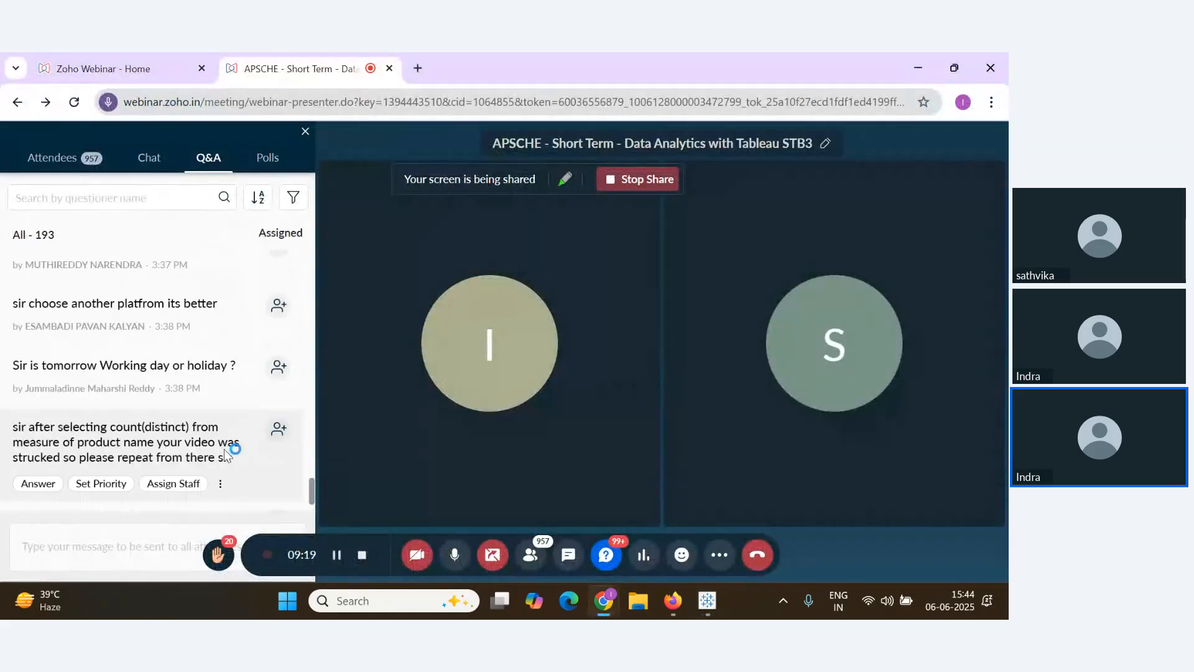
key(alt+Tab)
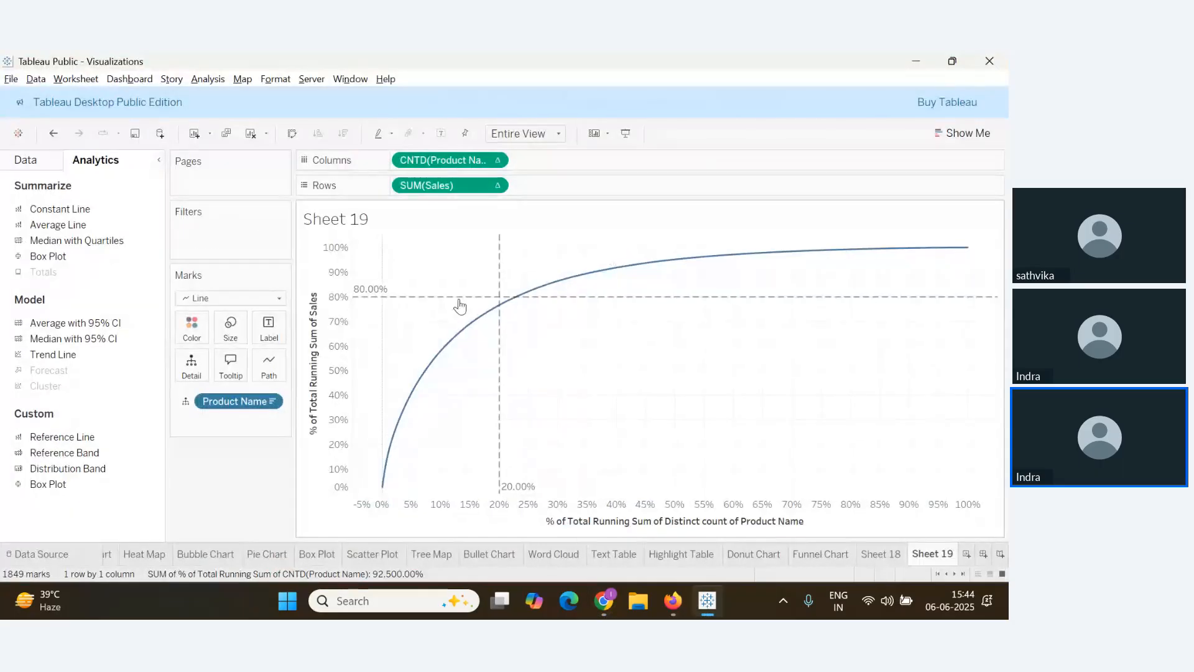
Replace the Sheet 19 title text with 'Sales by Product'
double_click(362, 221)
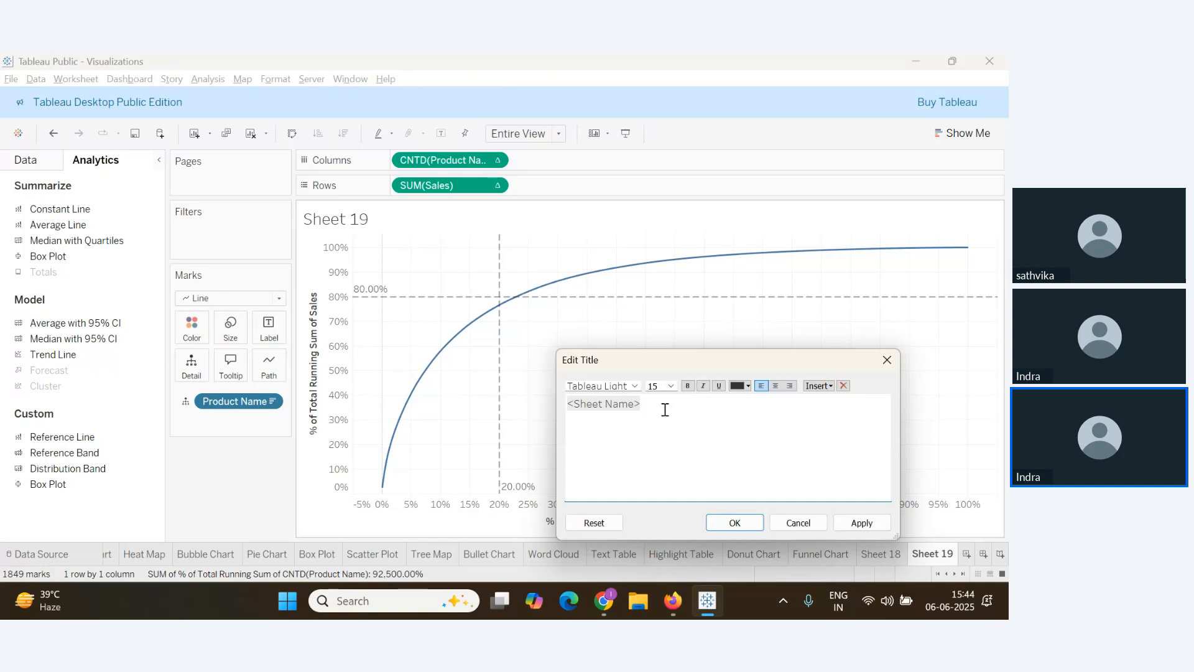
drag(665, 410, 469, 407)
text(Sales by Product)
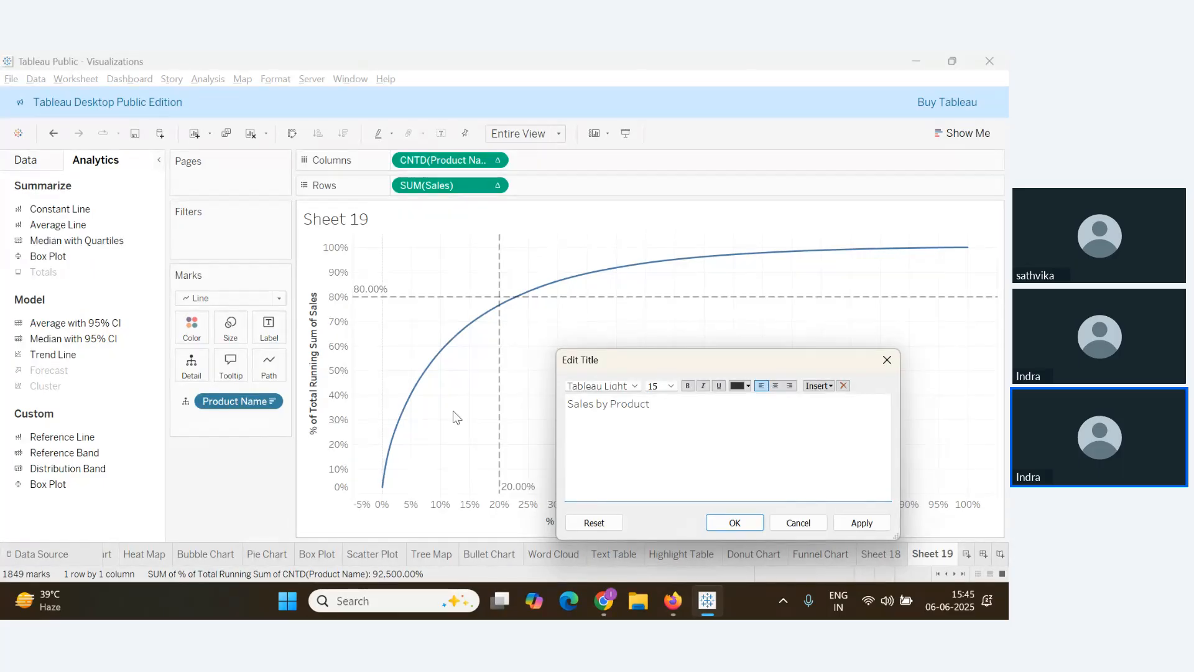
Format the title bold, navy and centred, and bring up its formatting settings
drag(650, 403, 536, 399)
click(688, 386)
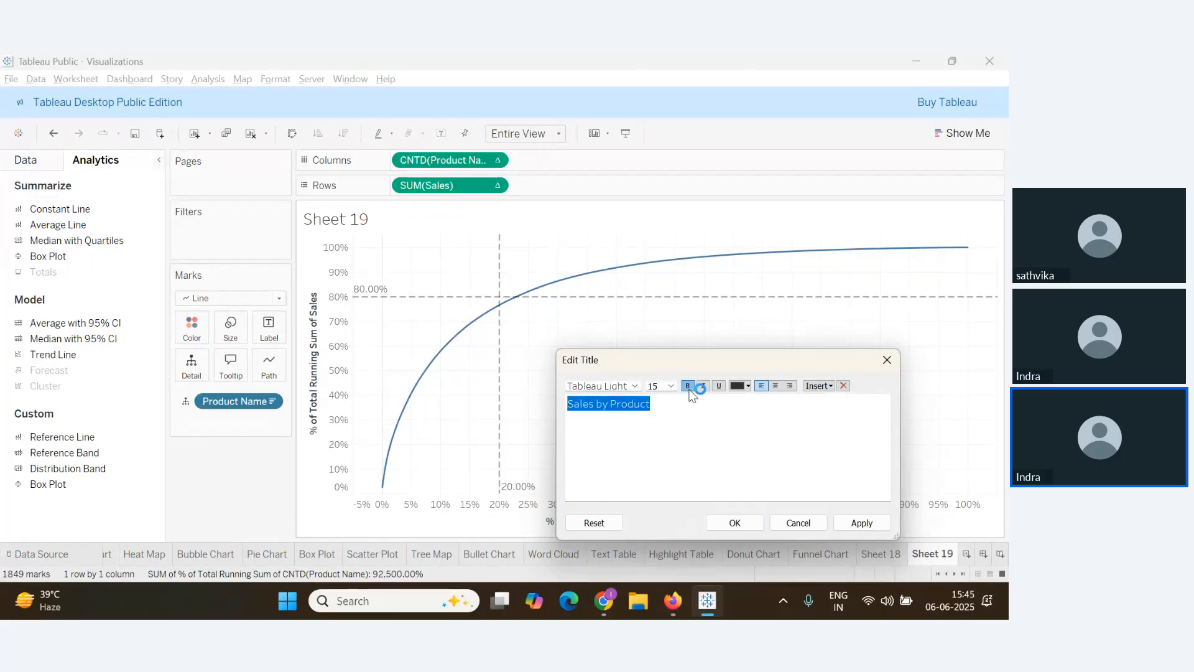
click(748, 386)
click(753, 473)
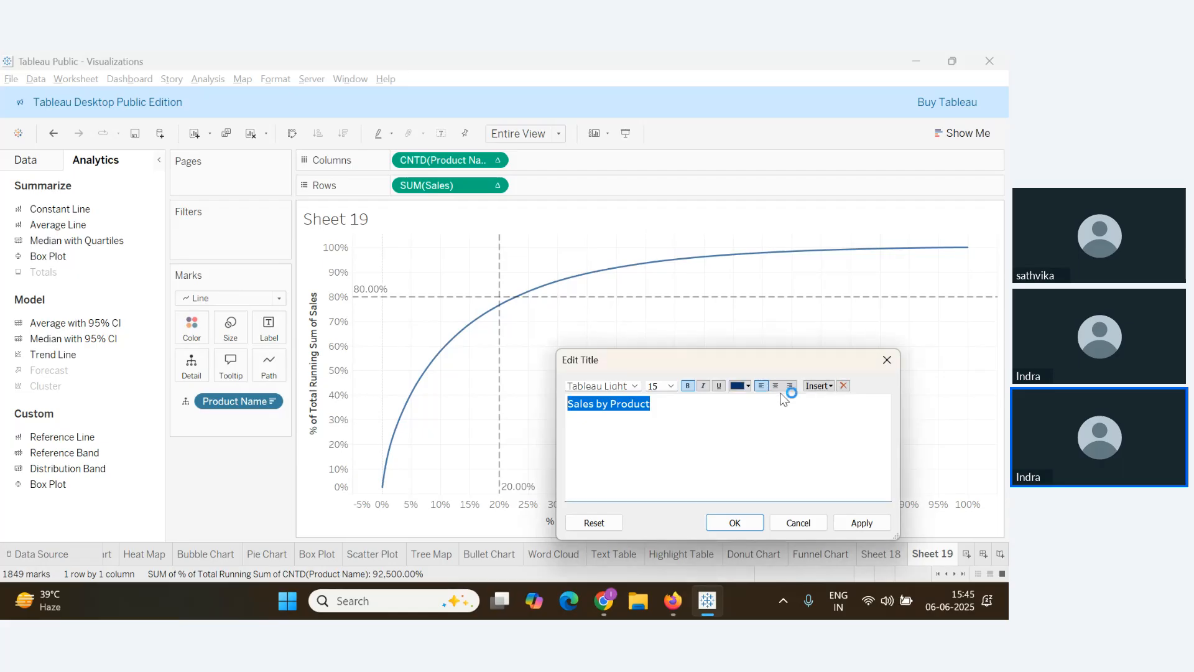
click(774, 386)
click(862, 522)
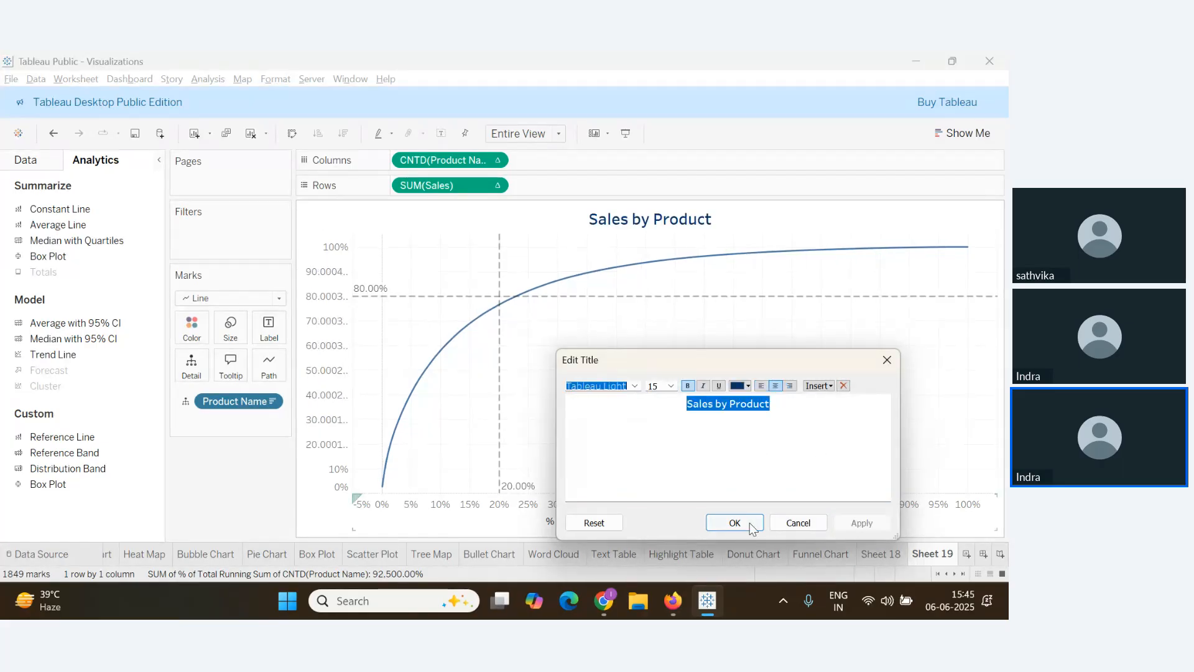
click(734, 523)
right_click(608, 220)
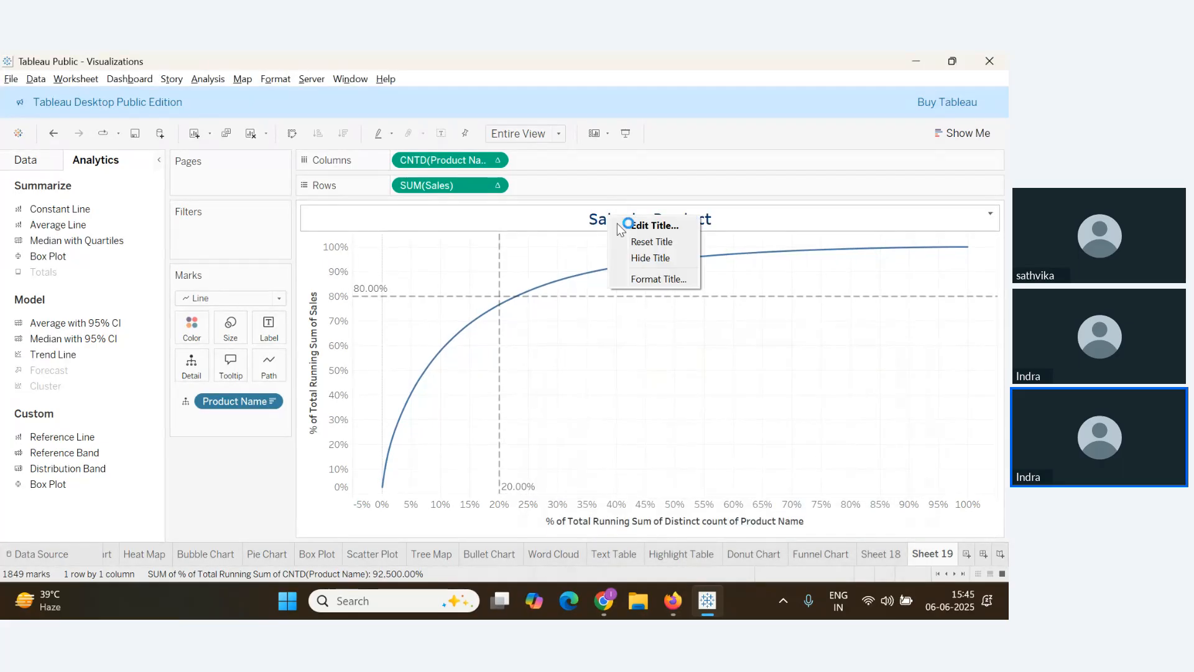
click(590, 283)
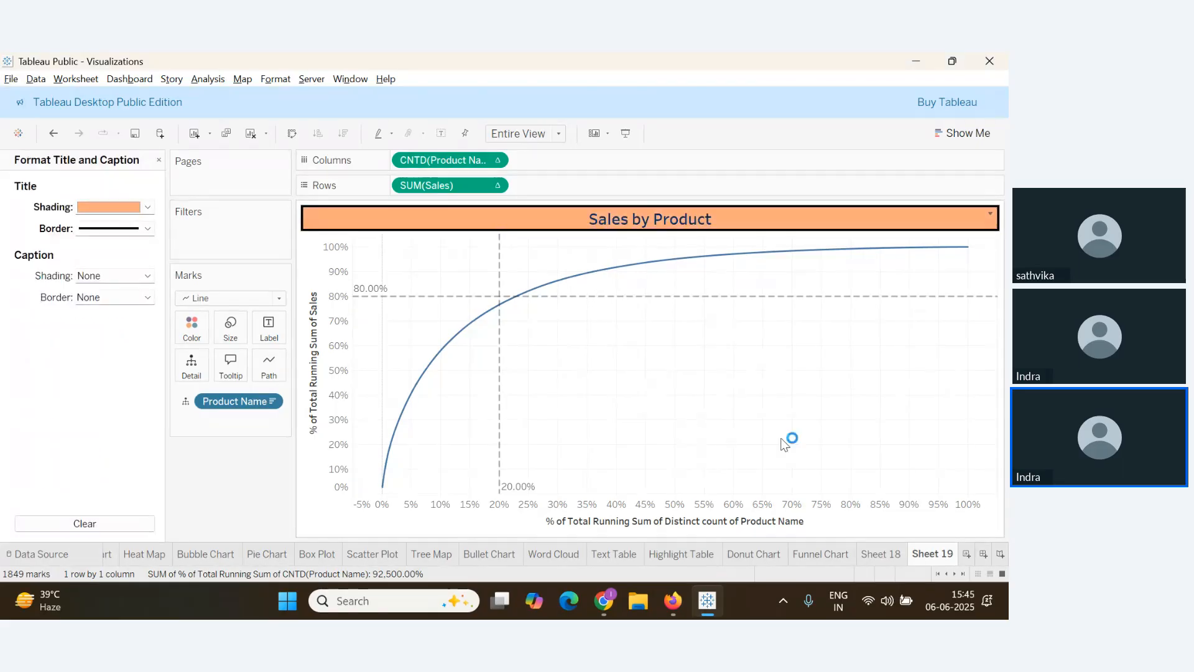
Rename the Sheet 18 tab to 'Pareto Chart'
right_click(937, 558)
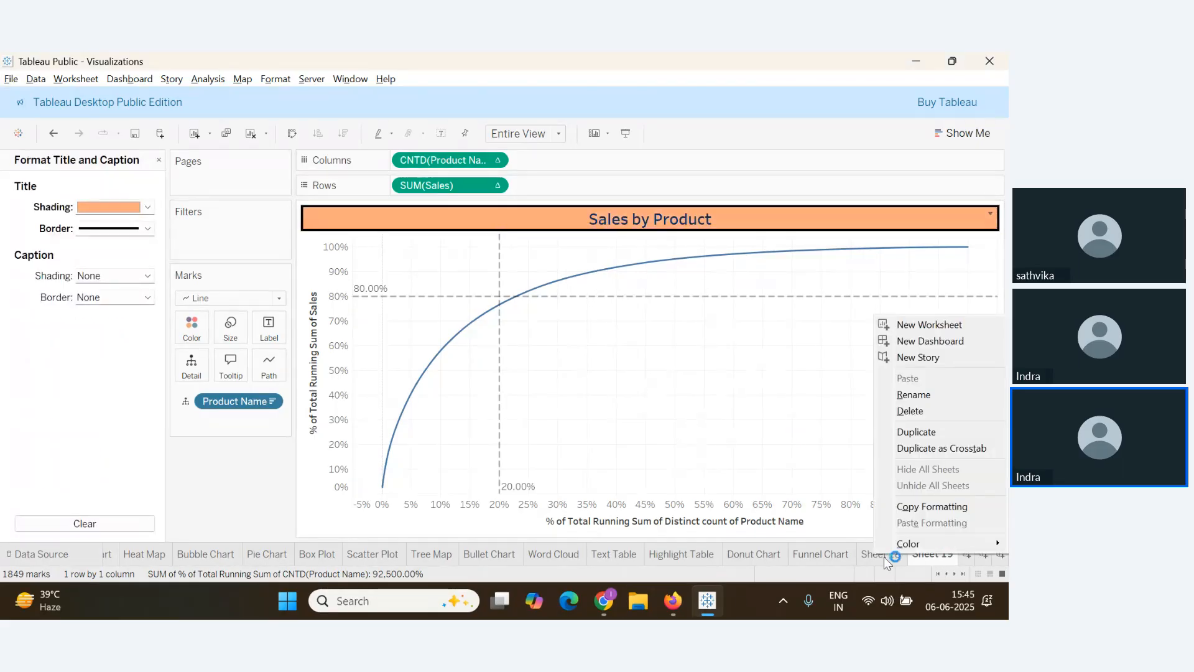
click(876, 554)
right_click(877, 554)
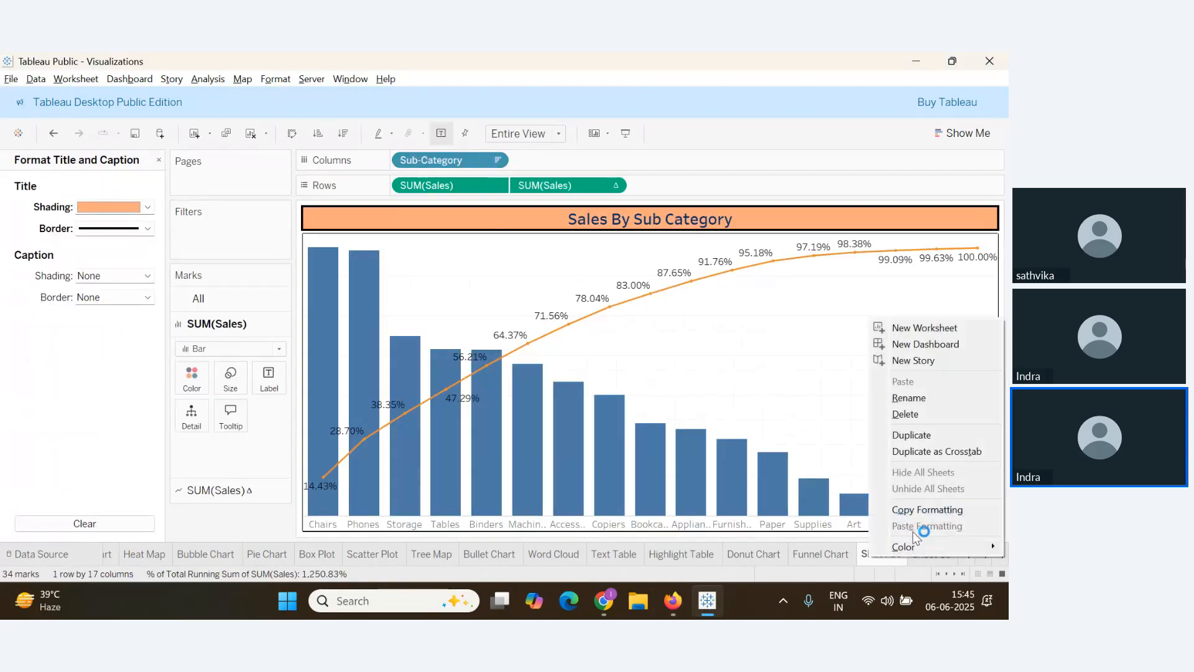
click(909, 397)
text(Paret)
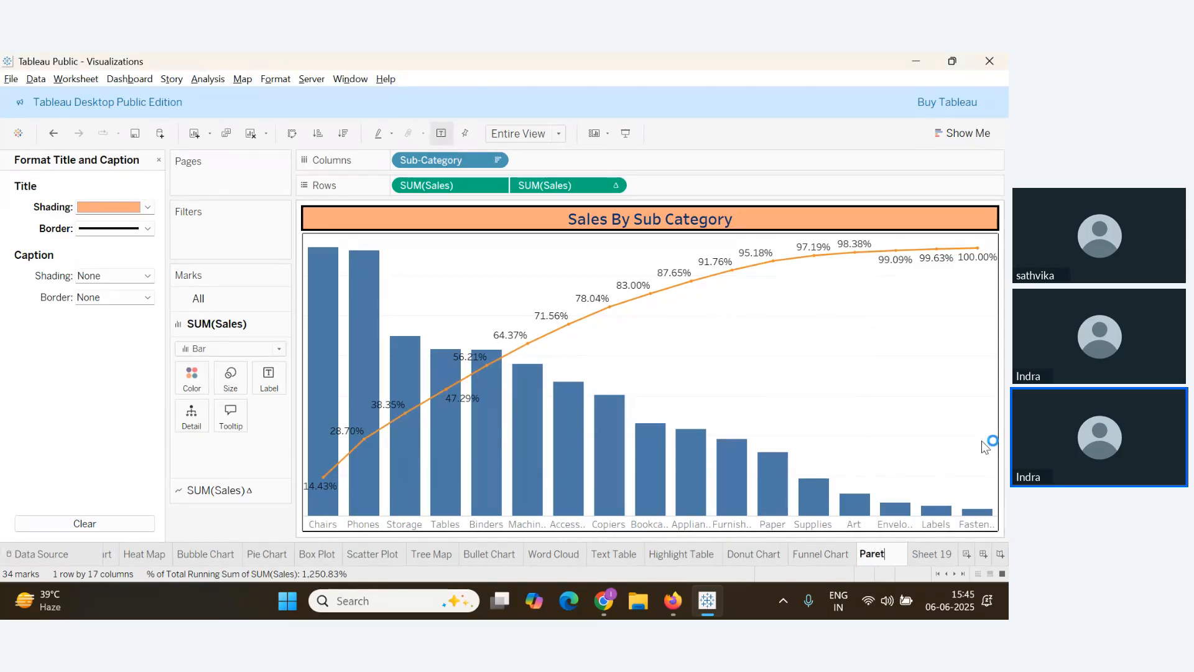
text(o Chart)
key(Return)
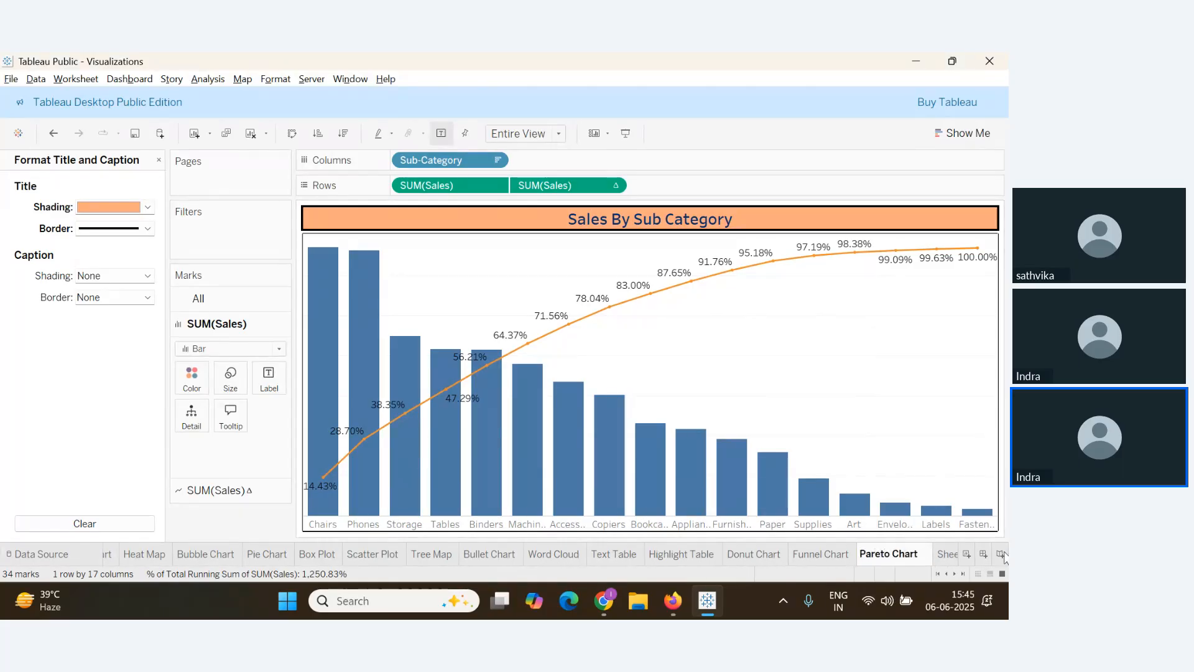
Rename the Sheet 19 tab to 'Advanced Pareto Chart'
click(948, 554)
right_click(919, 554)
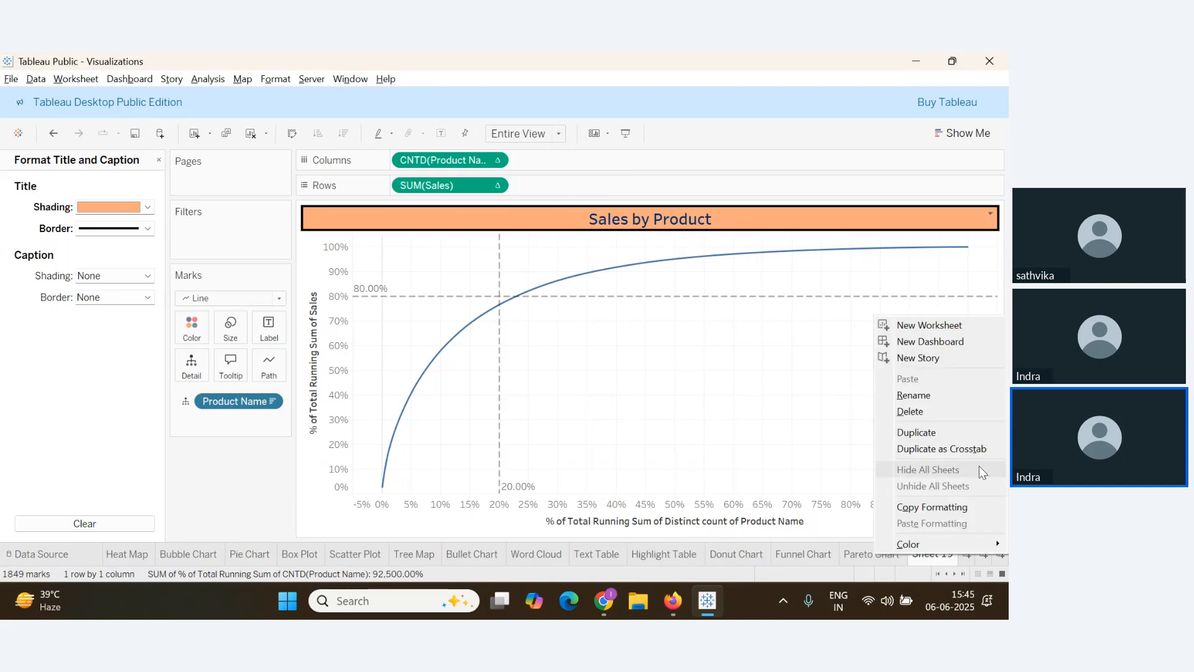
click(913, 397)
text(A)
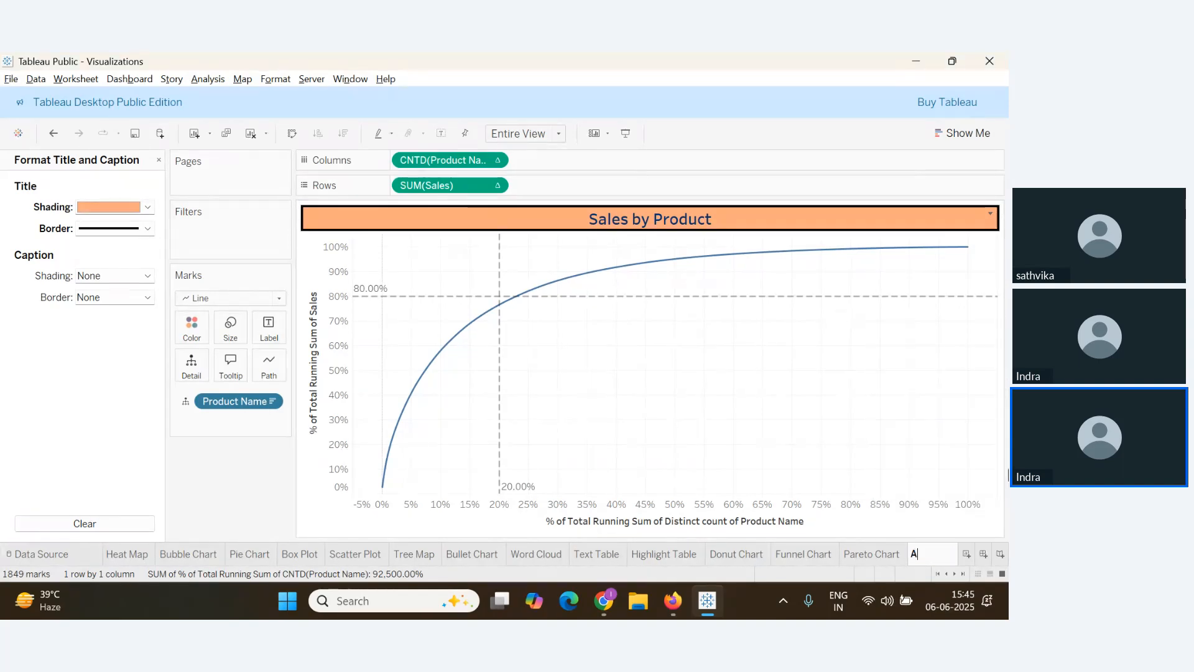
text(dvanced)
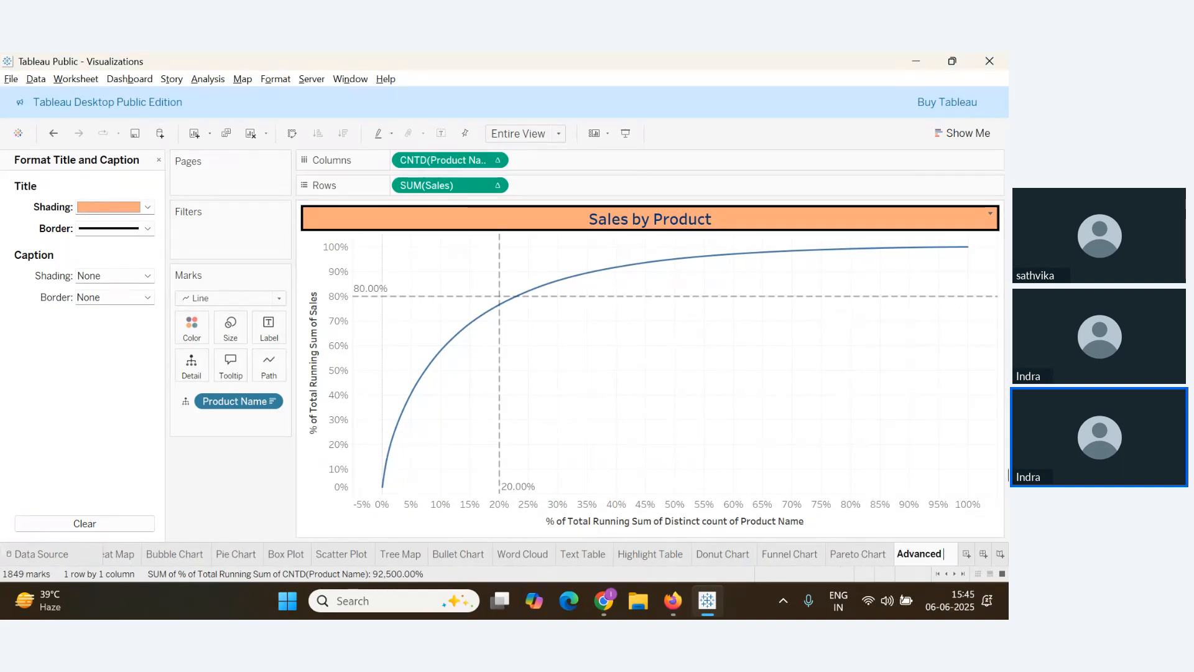
text( Paret)
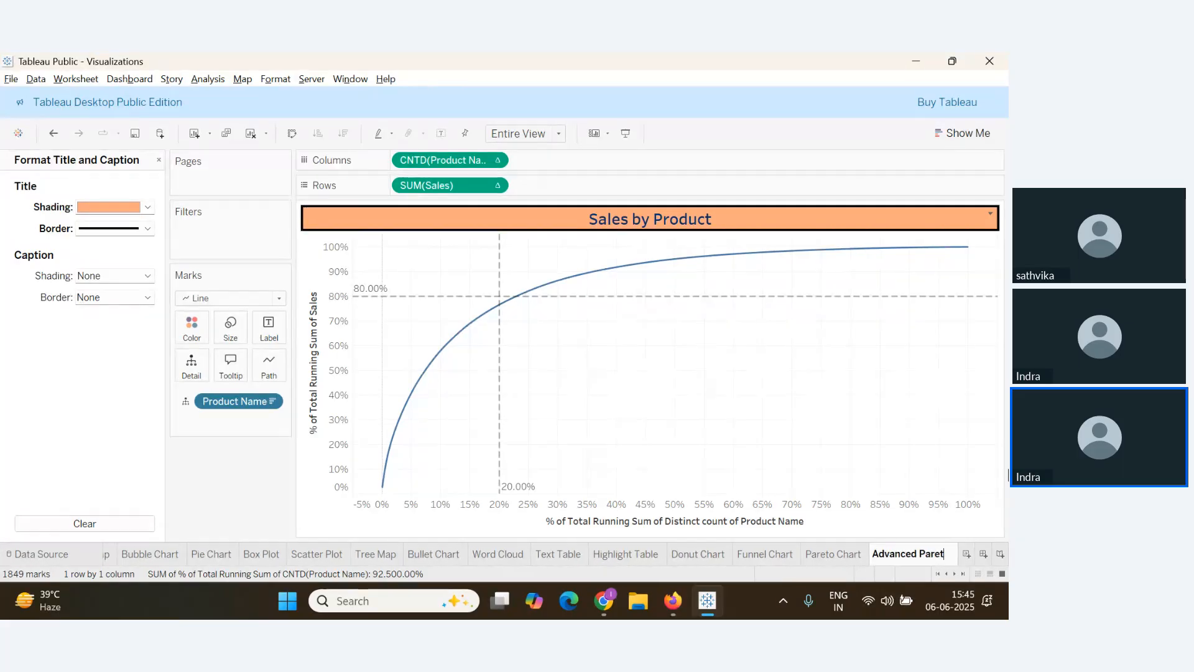
text(o Chart)
key(Return)
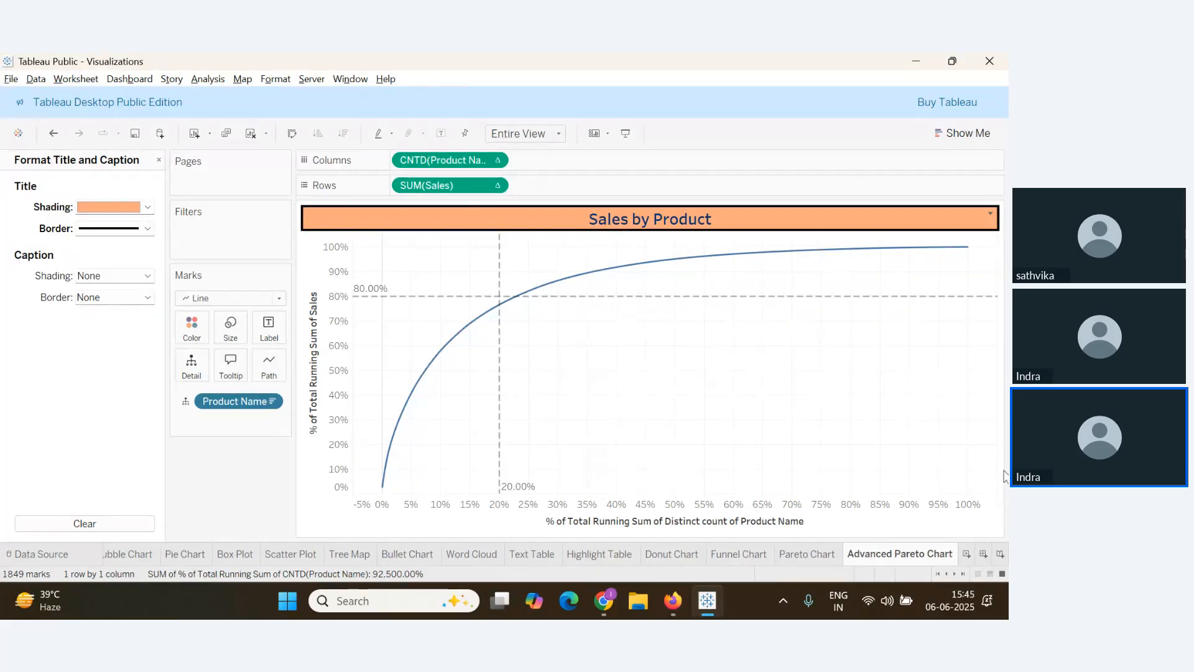
key(alt+Tab)
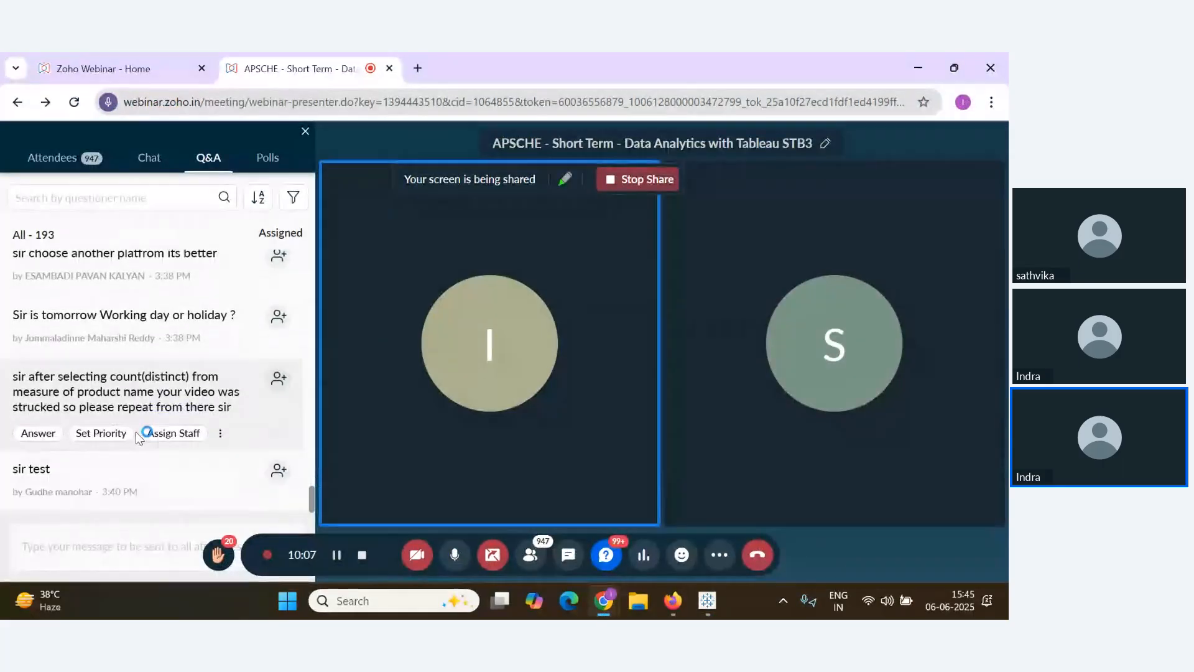
key(alt+Tab)
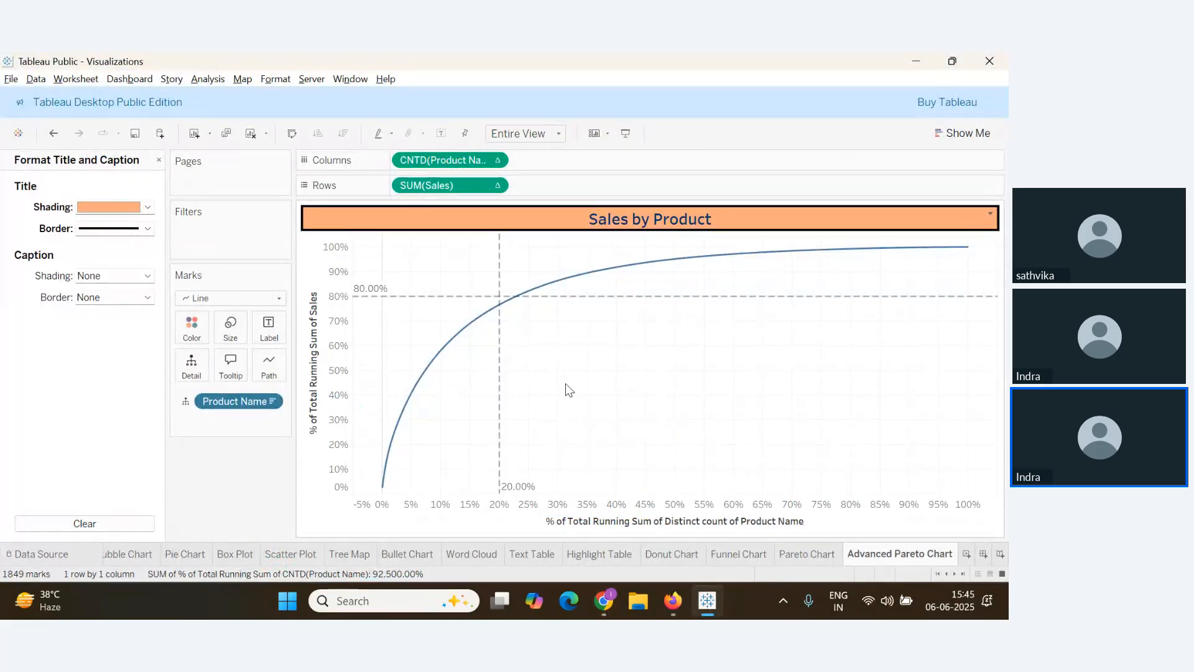
key(alt+Tab)
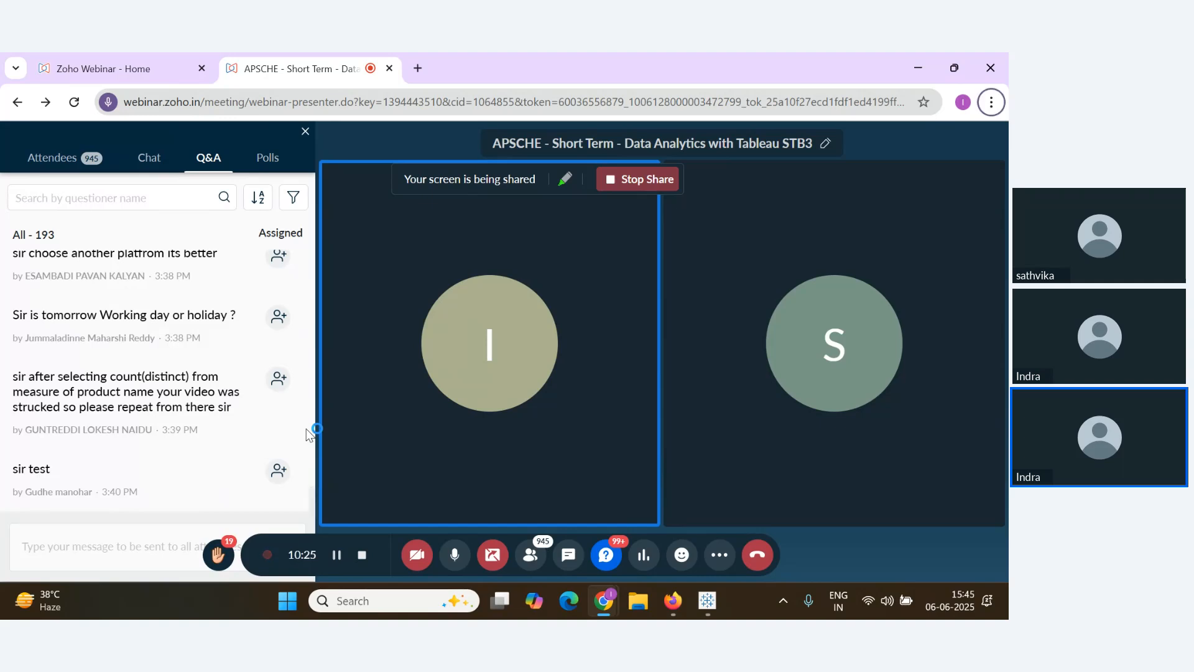
key(alt+Tab)
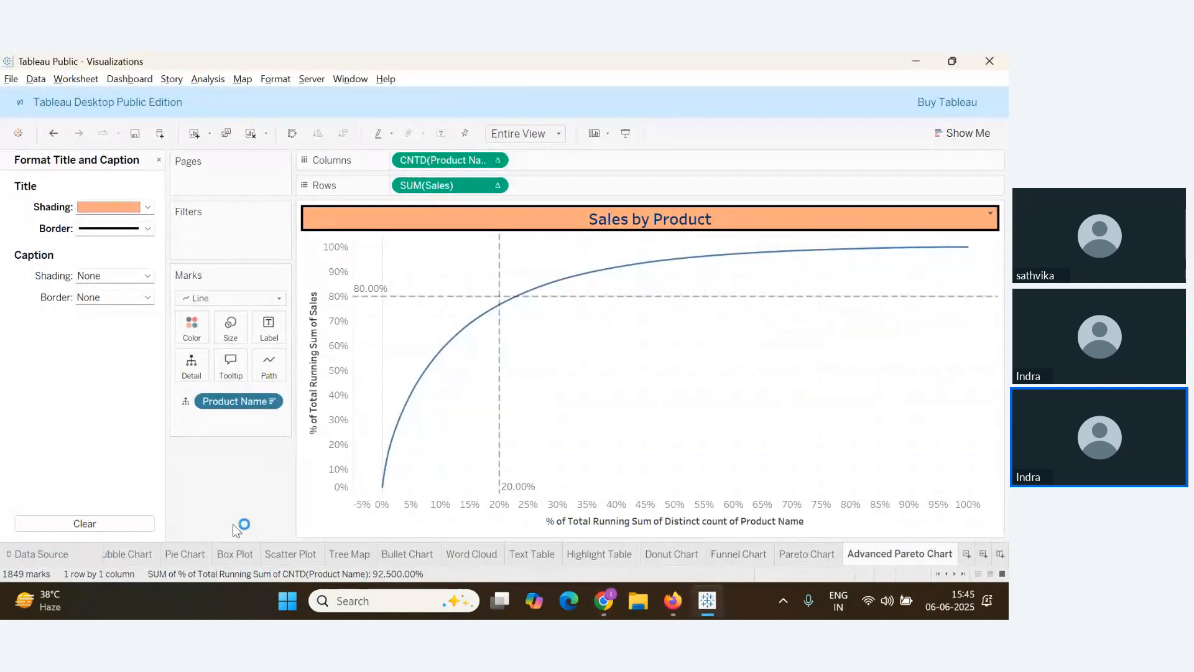
key(alt+Tab)
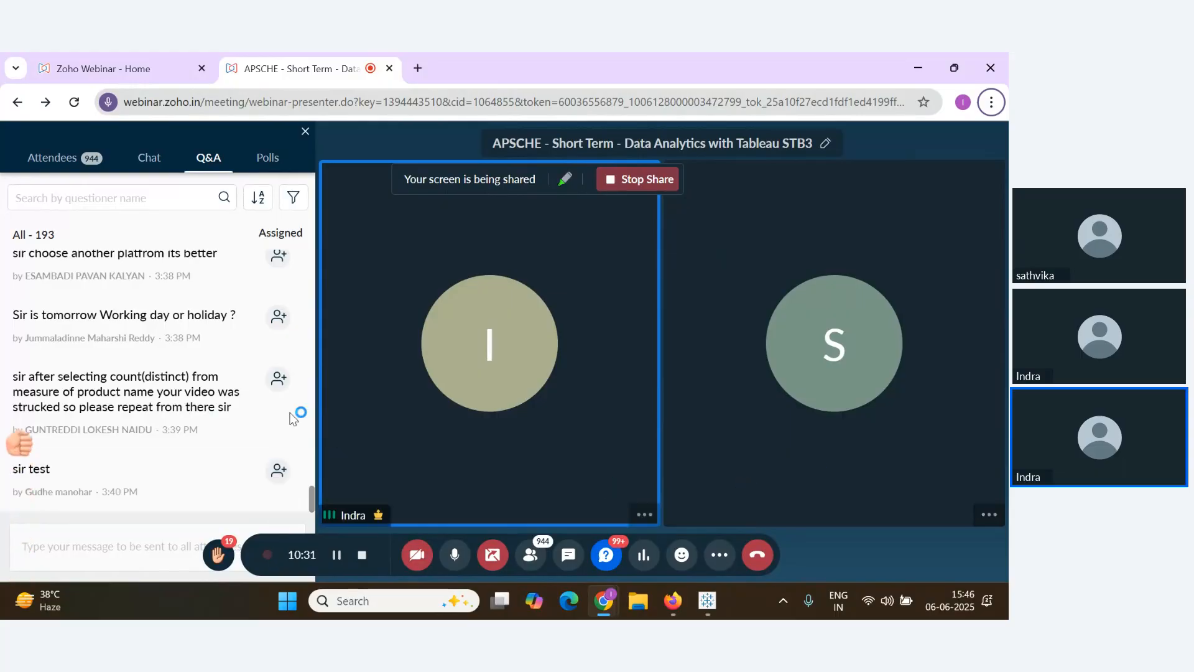
mouse_move(241, 406)
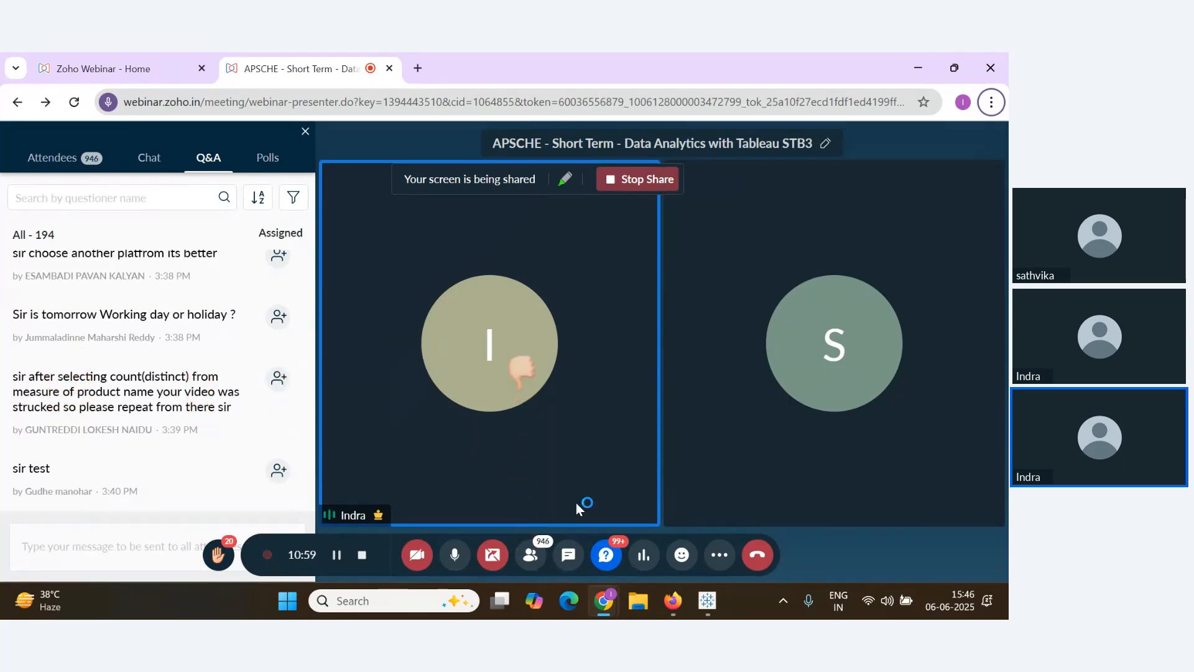
Create blank Sheet 20 after the Advanced Pareto Chart sheet, briefly checking webinar questions
key(alt+Tab)
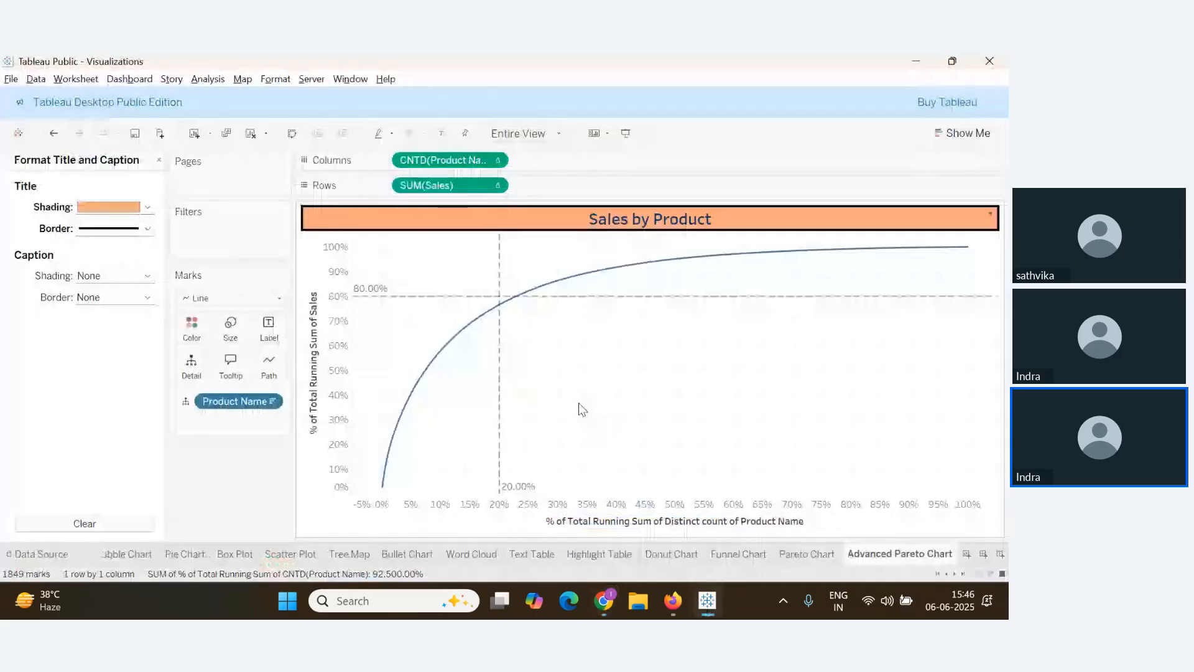
click(964, 555)
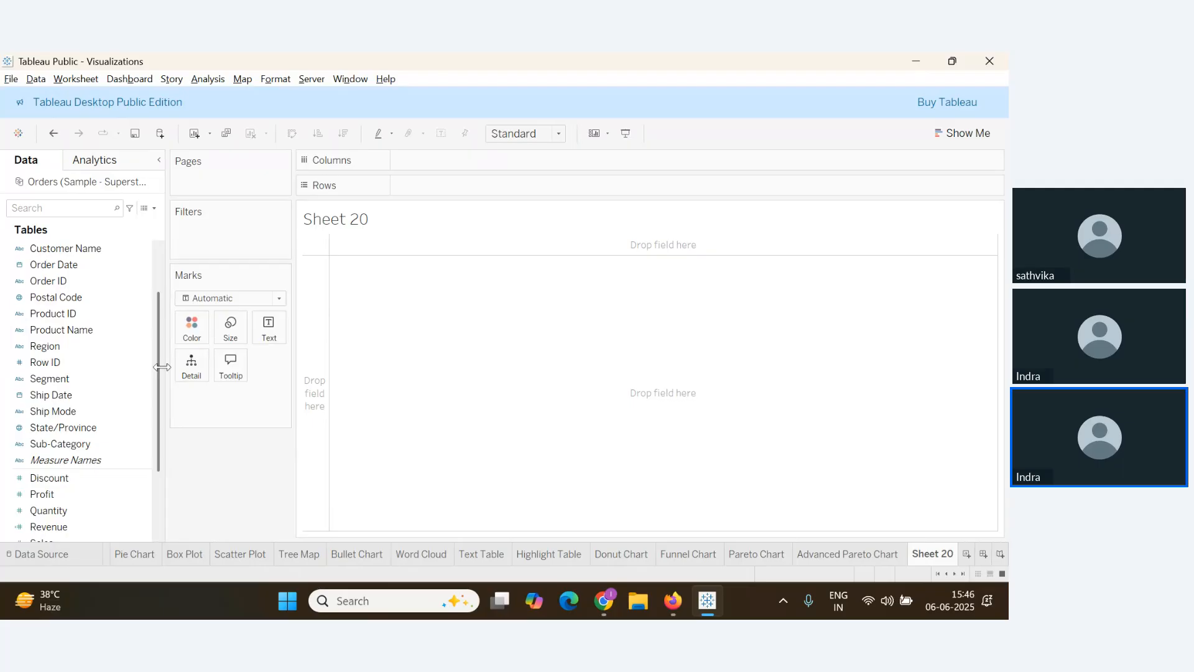
key(alt+Tab)
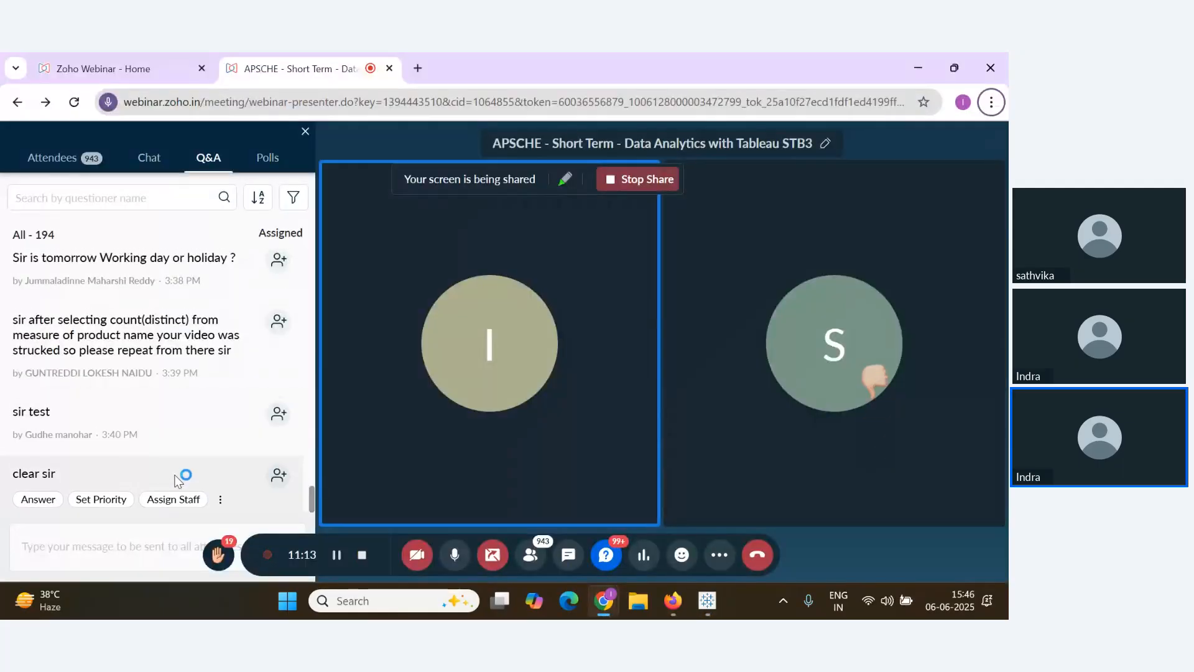
scroll(176, 480, up, 2)
scroll(176, 480, down, 2)
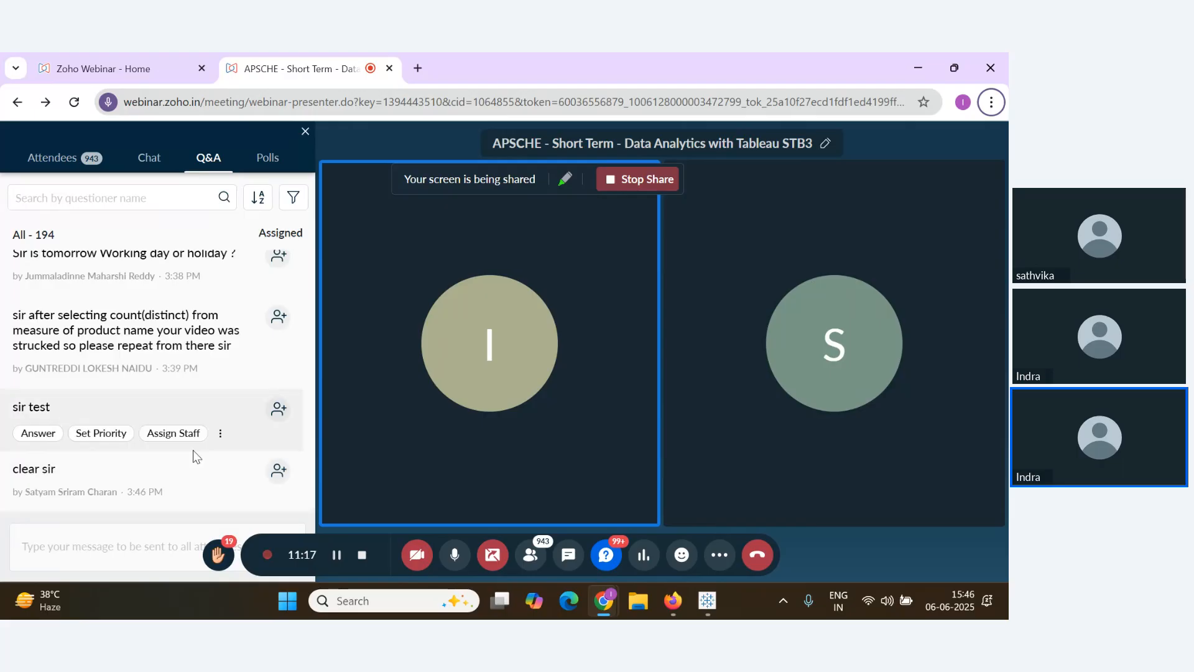
key(alt+Tab)
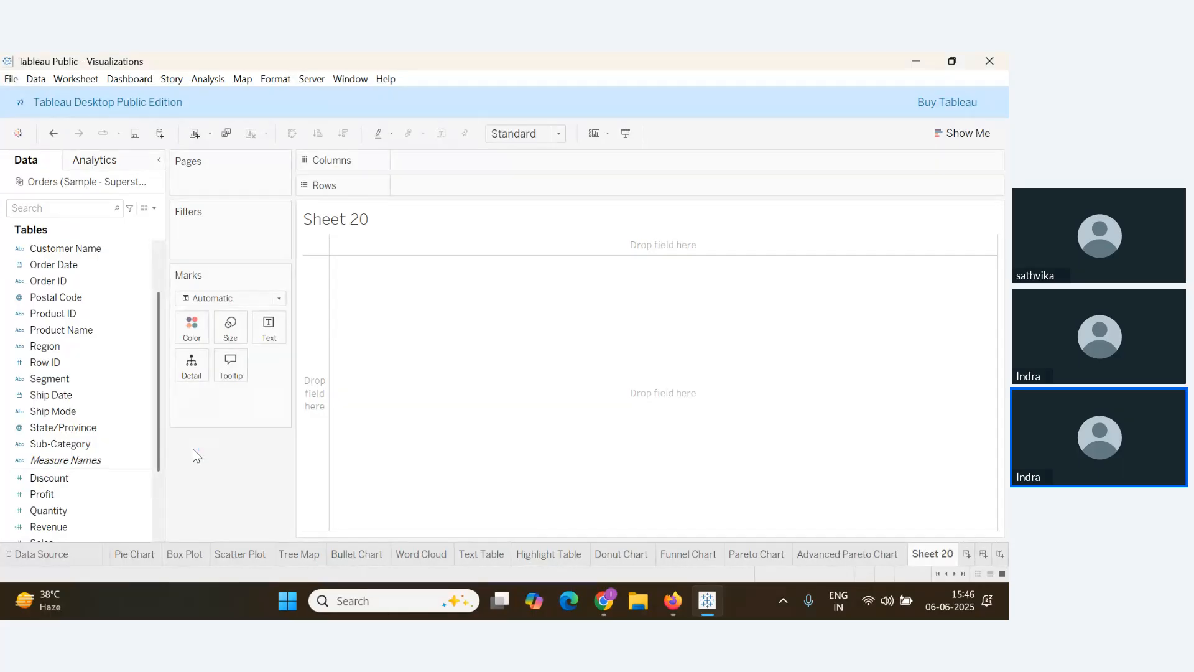
Put Sub-Category on Columns and Profit on Rows, giving 17 SUM(Profit) bars
click(77, 457)
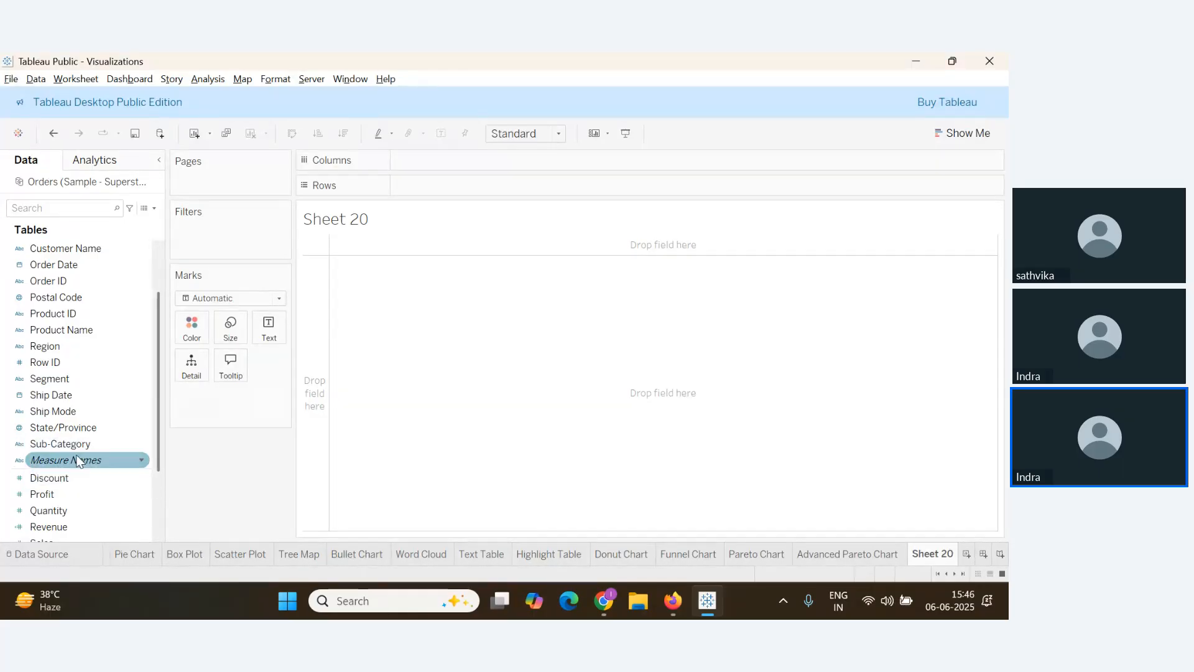
click(65, 446)
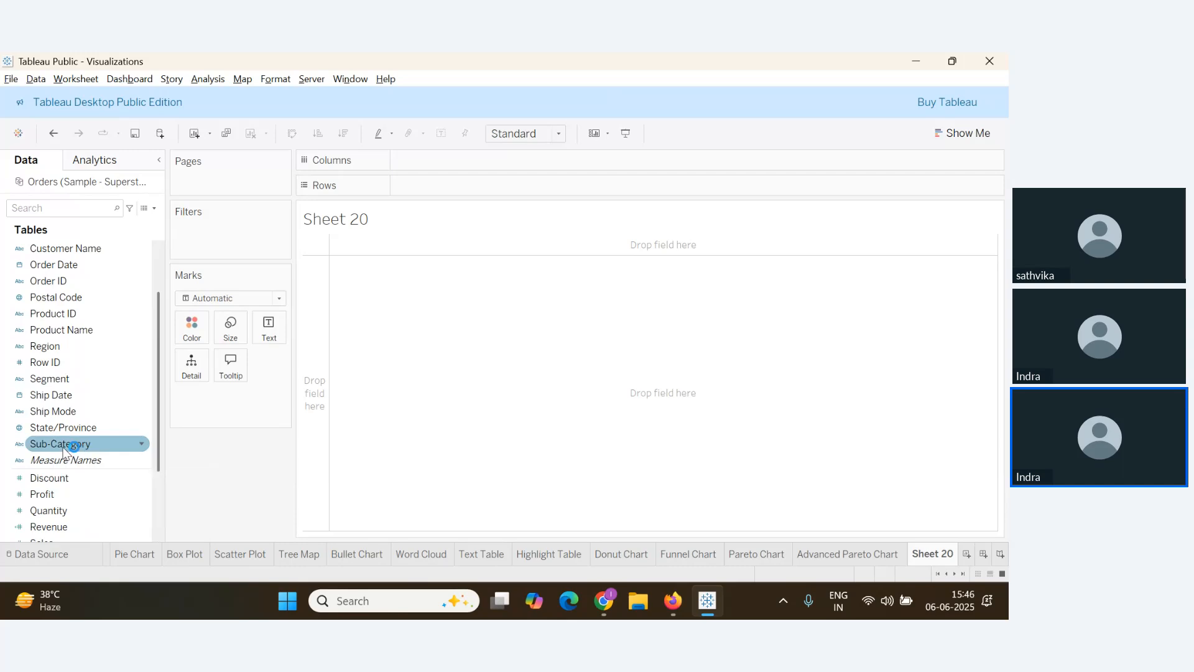
drag(64, 447, 439, 163)
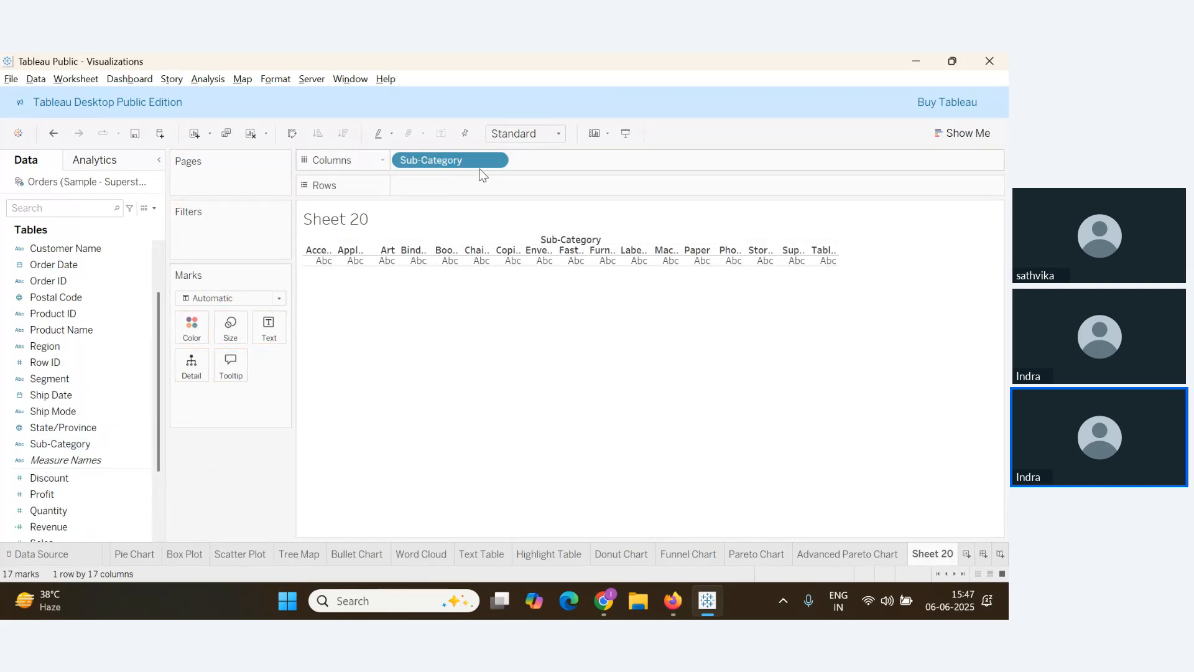
click(74, 498)
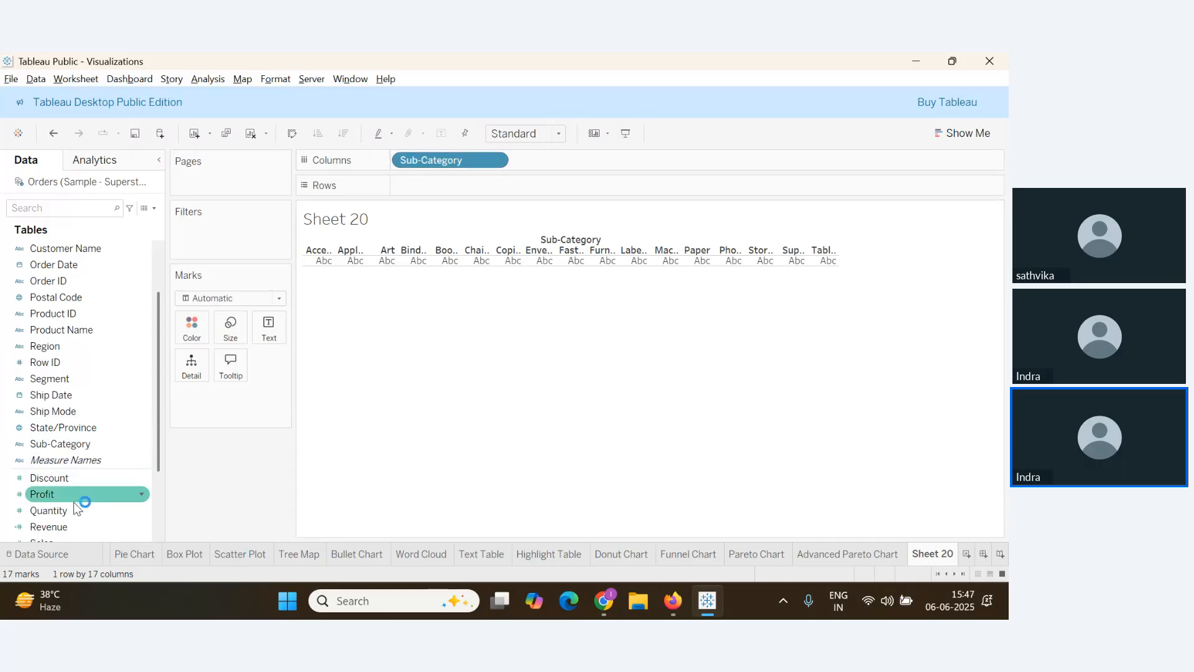
drag(75, 507, 334, 407)
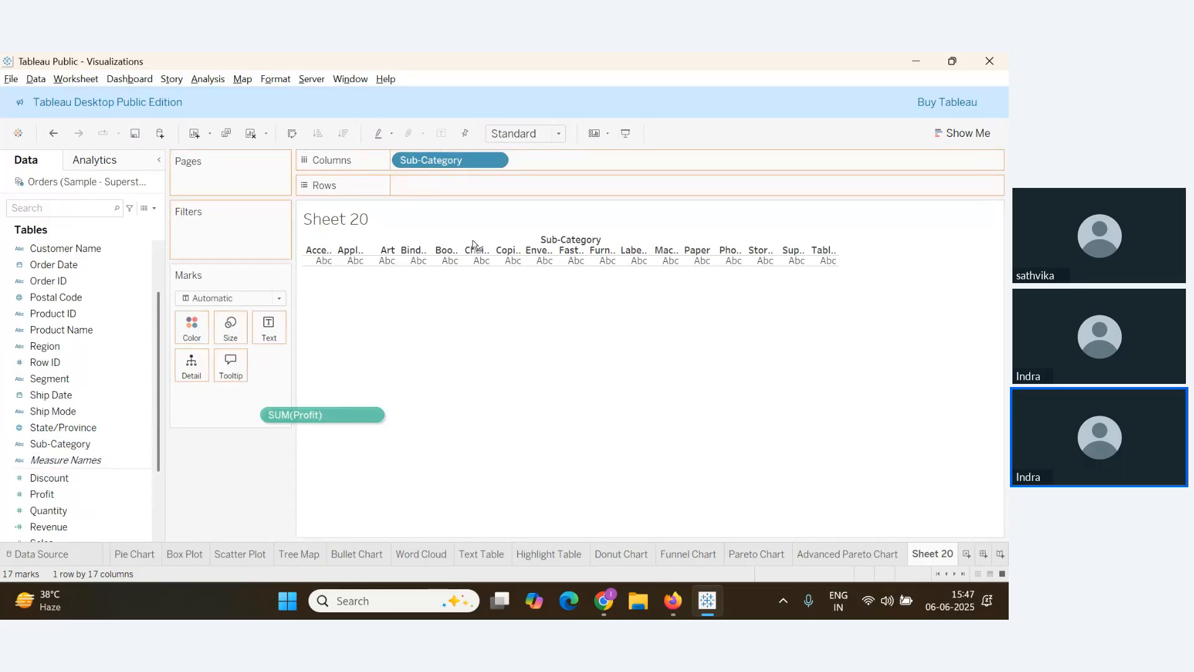
drag(473, 245, 454, 187)
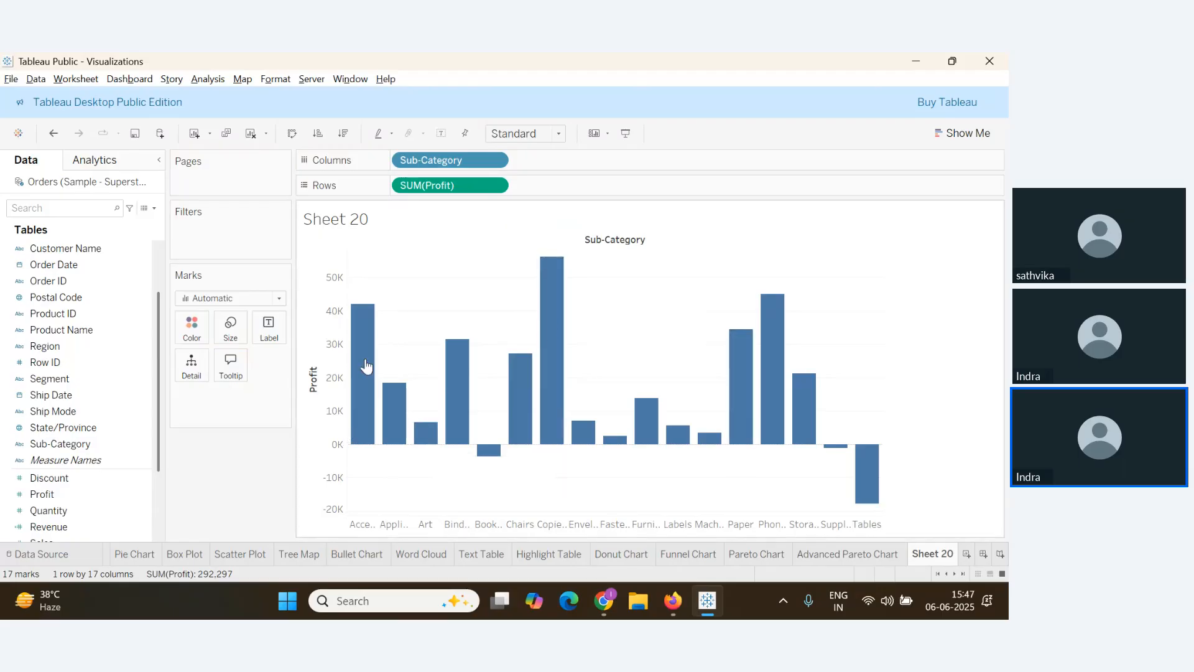
click(125, 477)
key(alt+Tab)
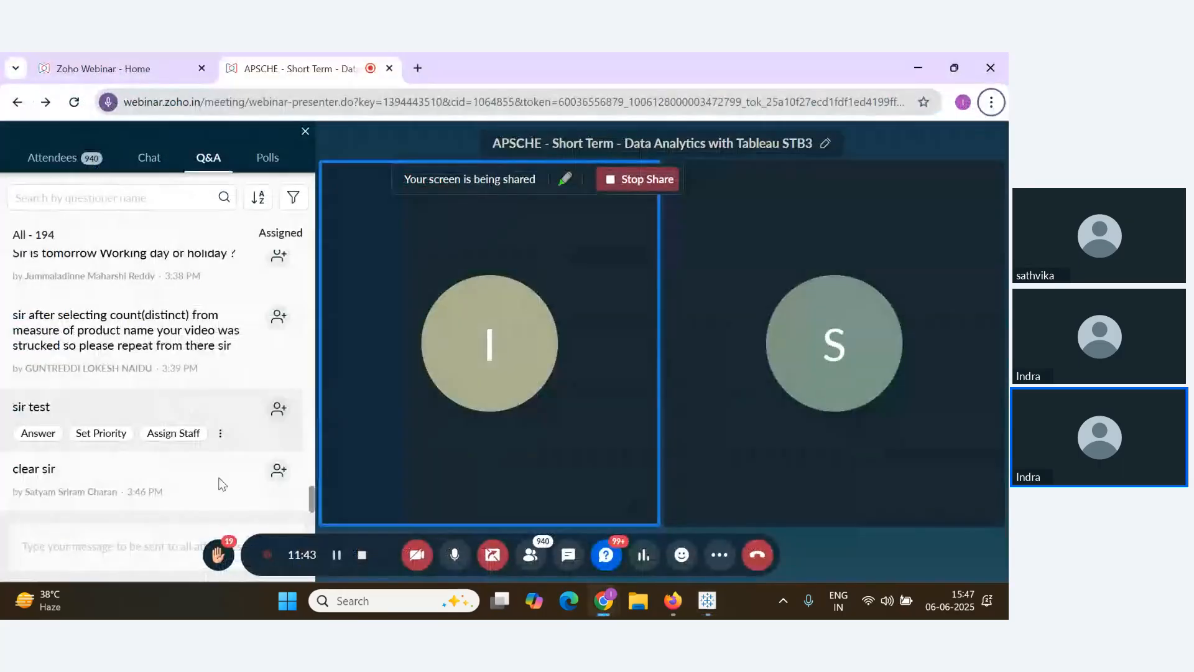
key(alt+Tab)
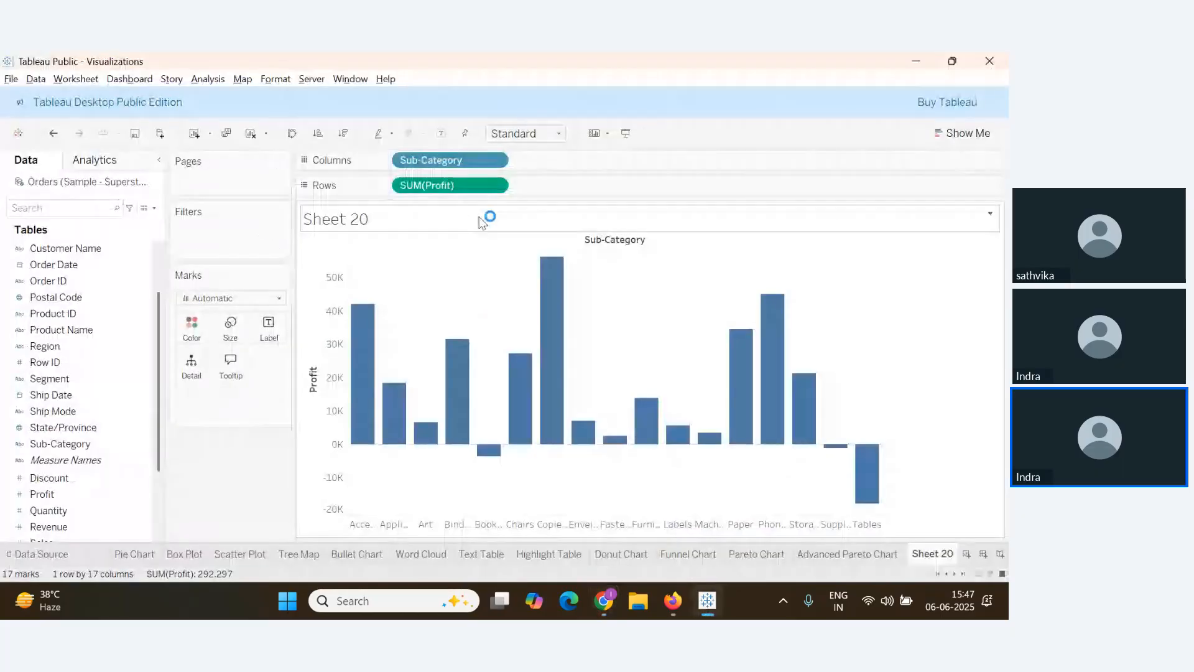
drag(388, 185, 140, 445)
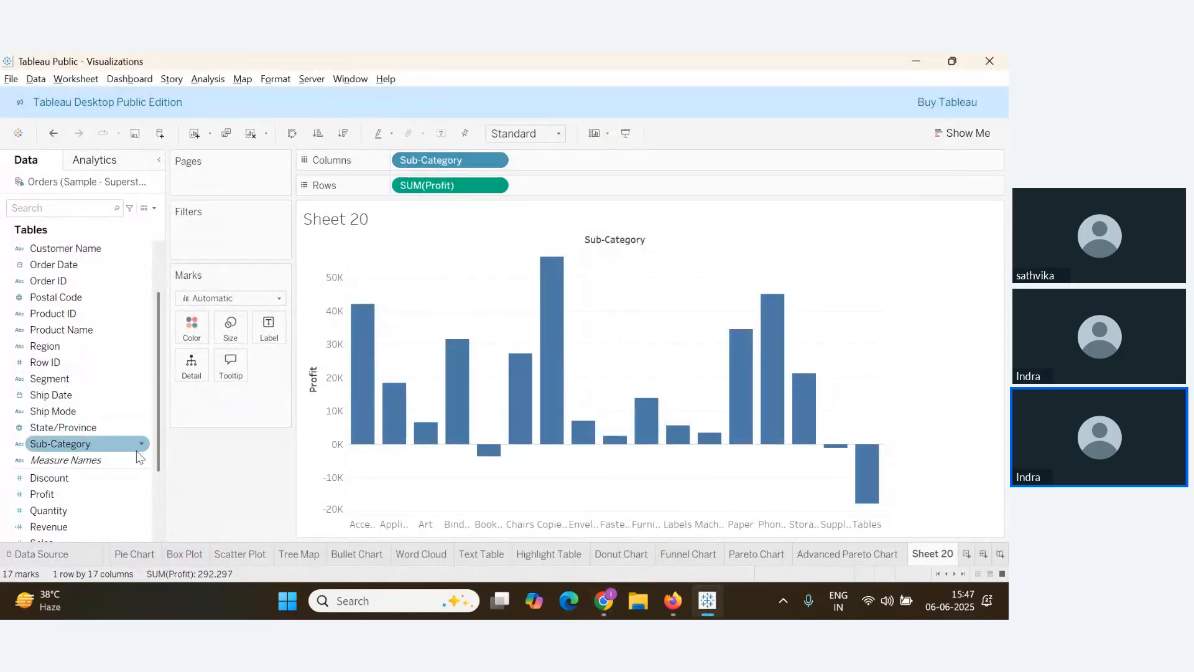
click(146, 435)
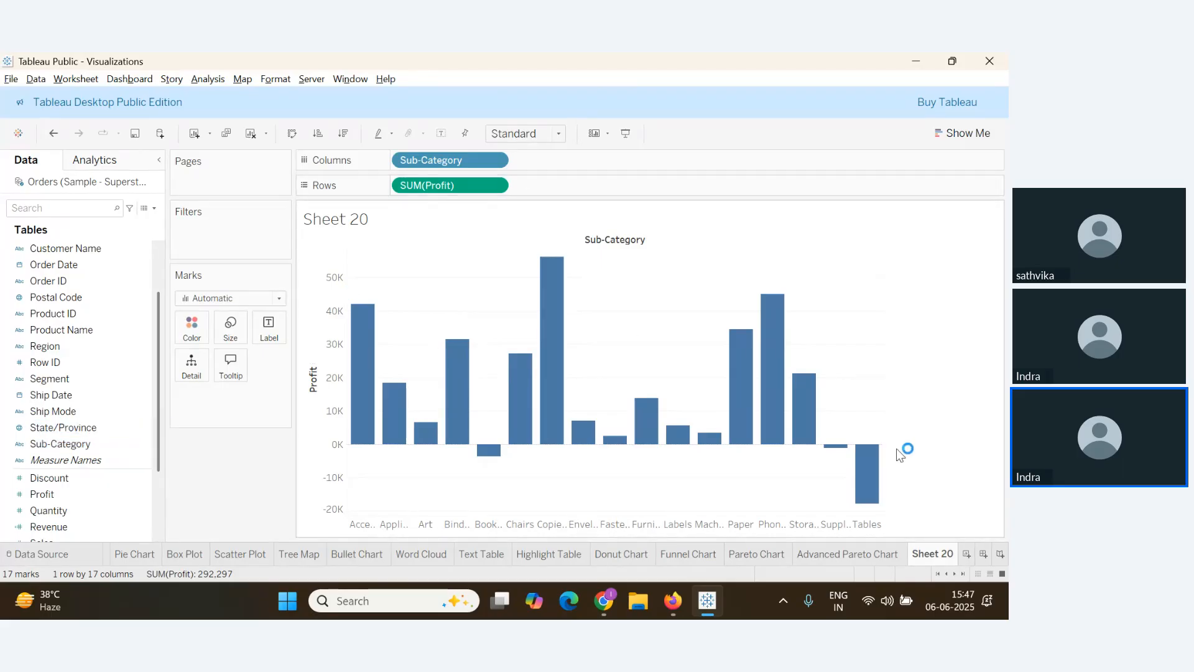
click(337, 136)
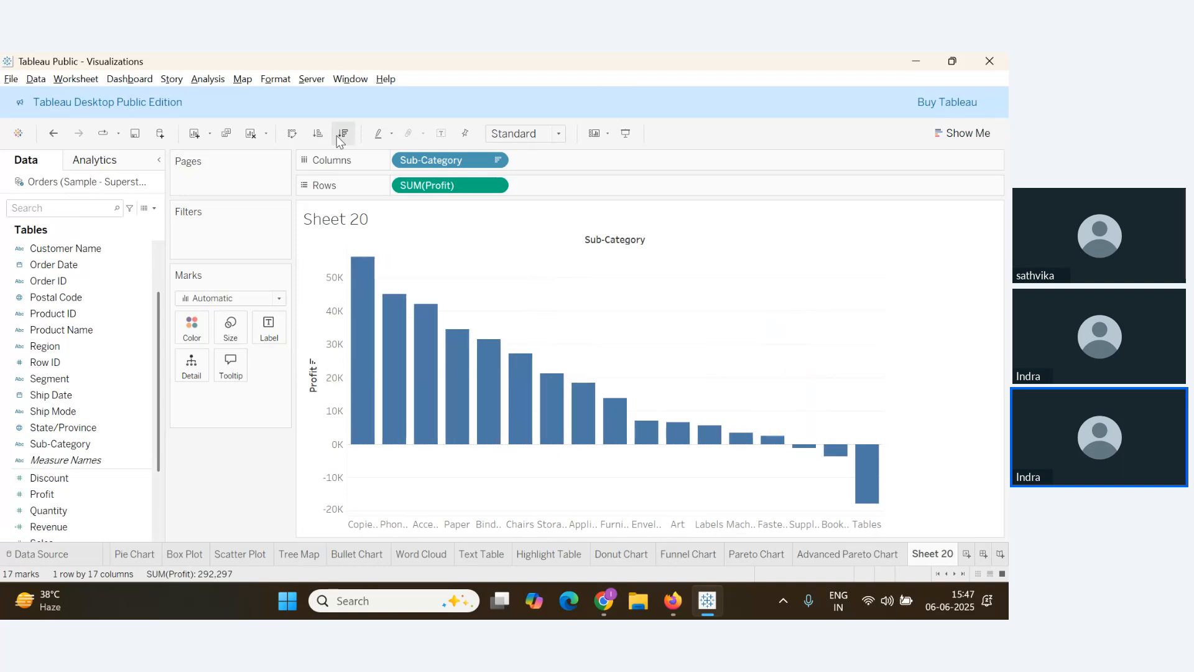
click(338, 135)
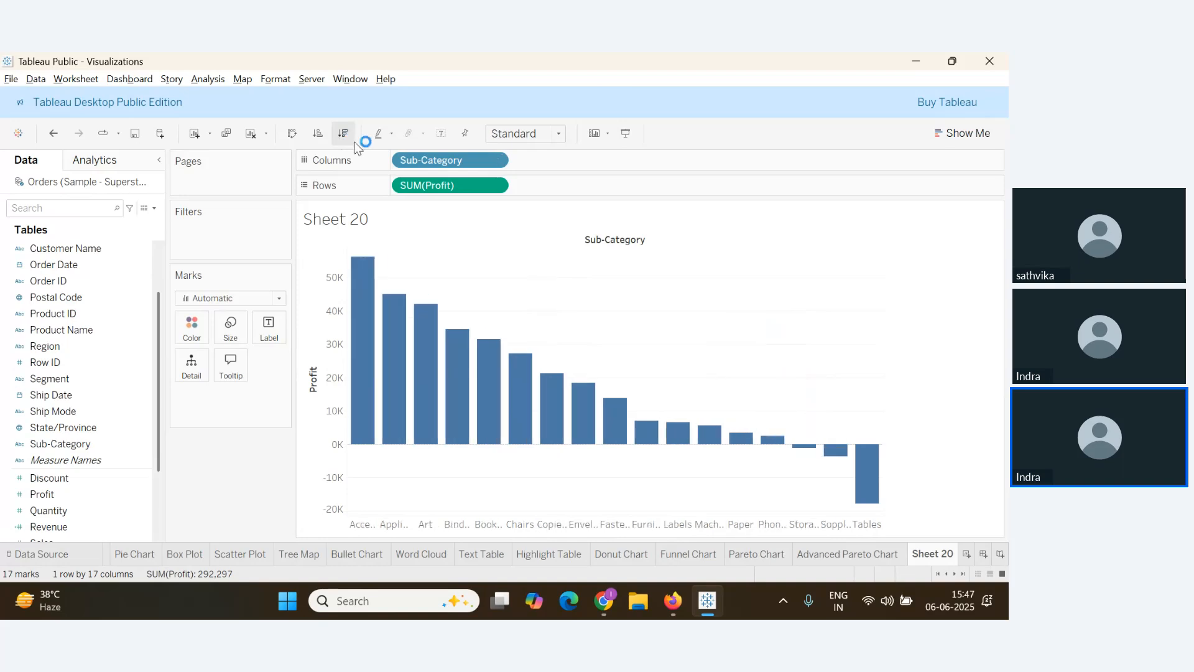
click(495, 186)
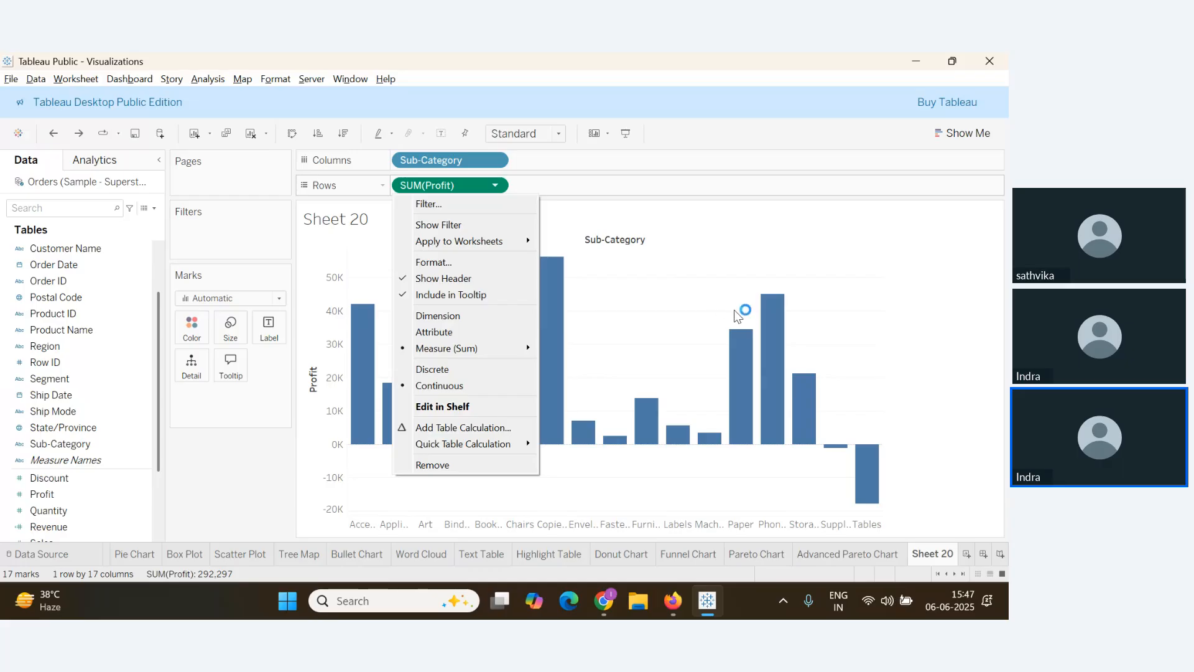
click(671, 303)
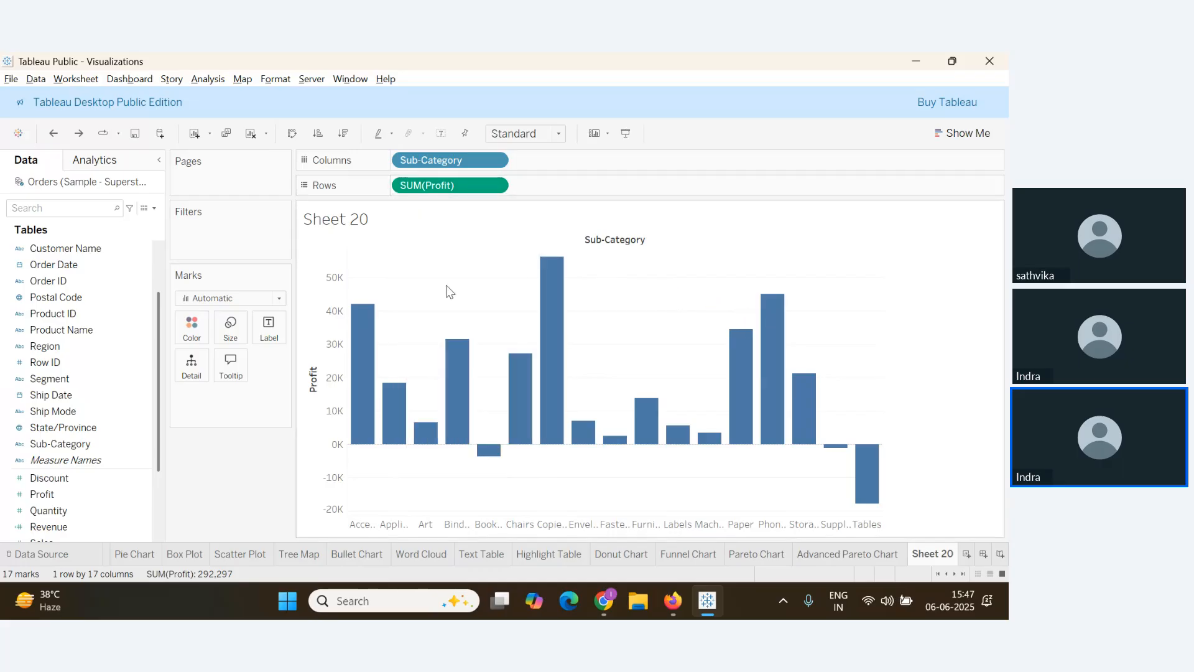
click(343, 134)
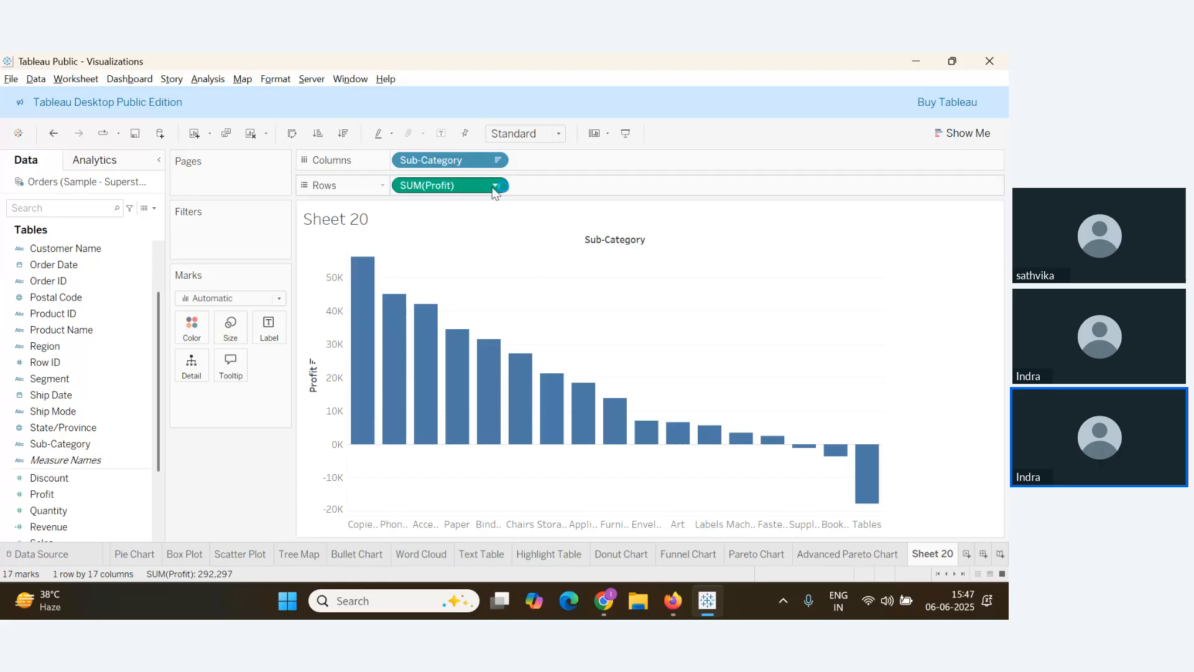
key(ctrl+z)
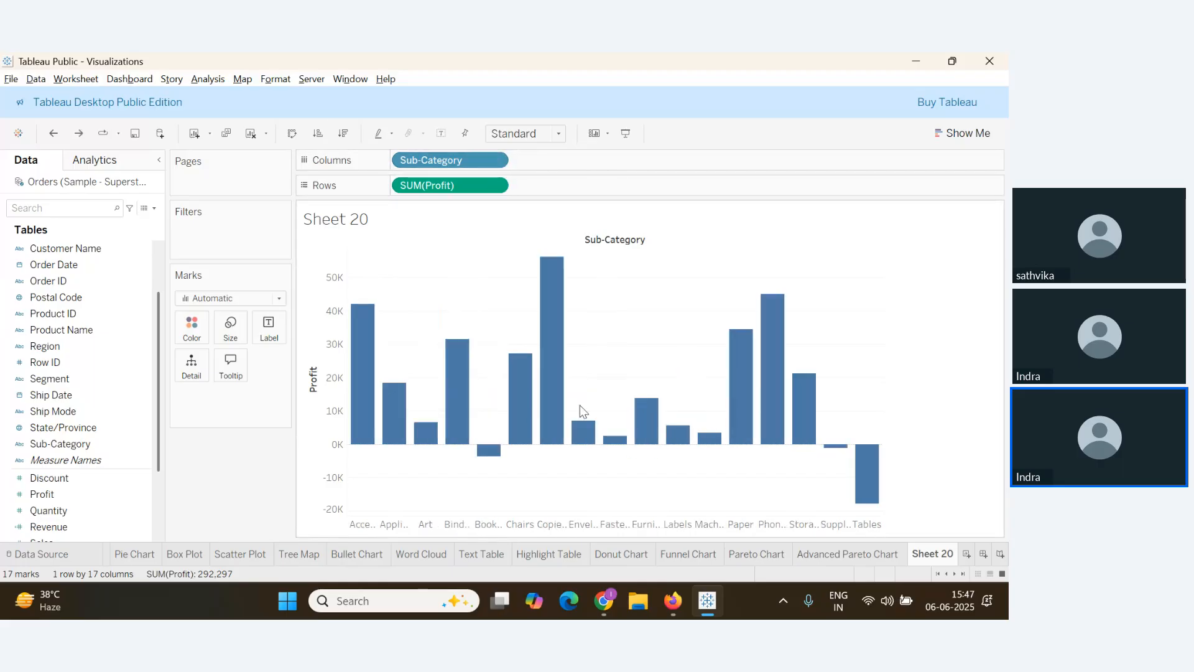
mouse_move(508, 377)
key(alt+Tab)
key(alt+Tab)
mouse_move(457, 351)
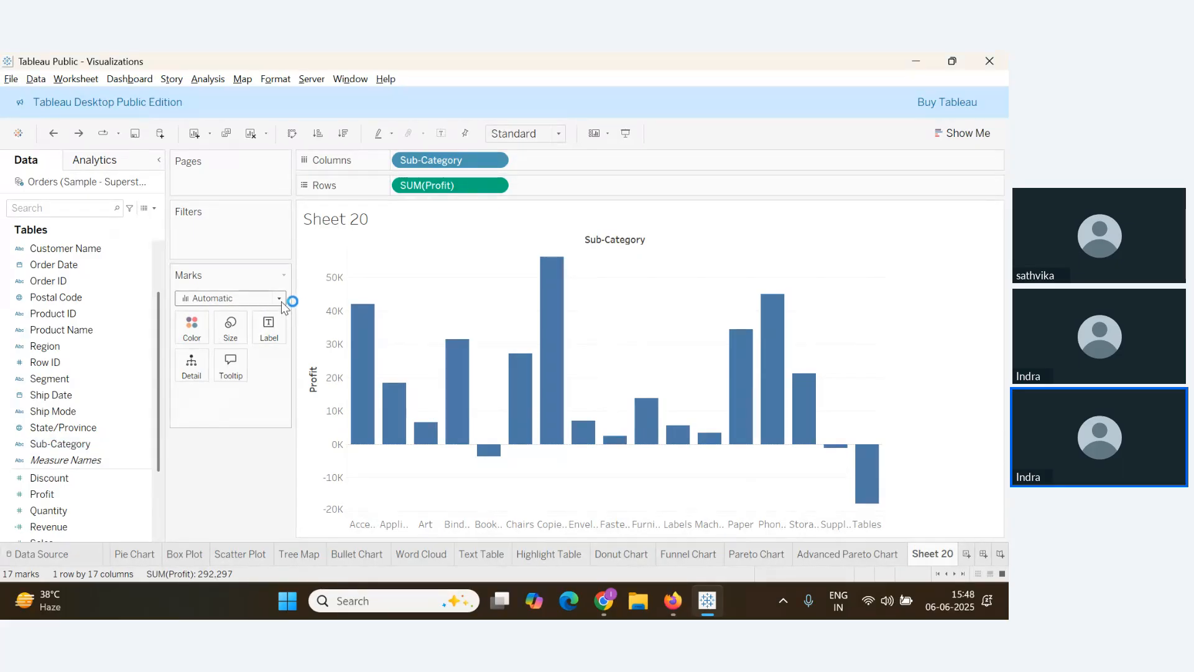
Apply a Running Total table calculation to SUM(Profit)
click(496, 186)
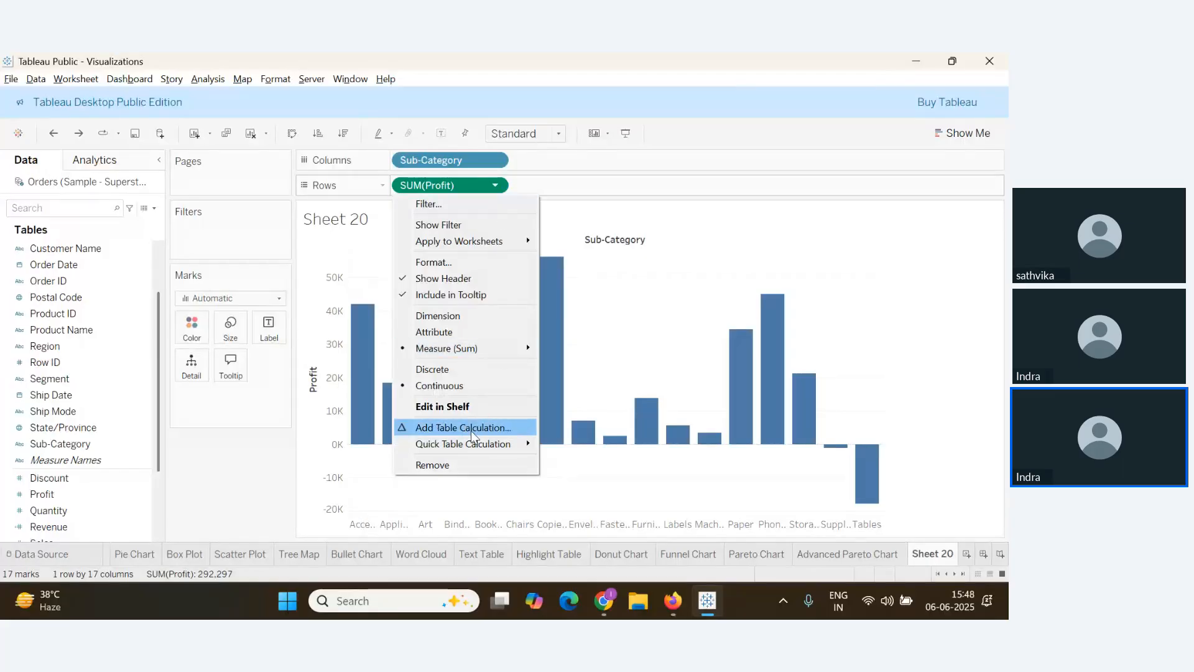
mouse_move(475, 448)
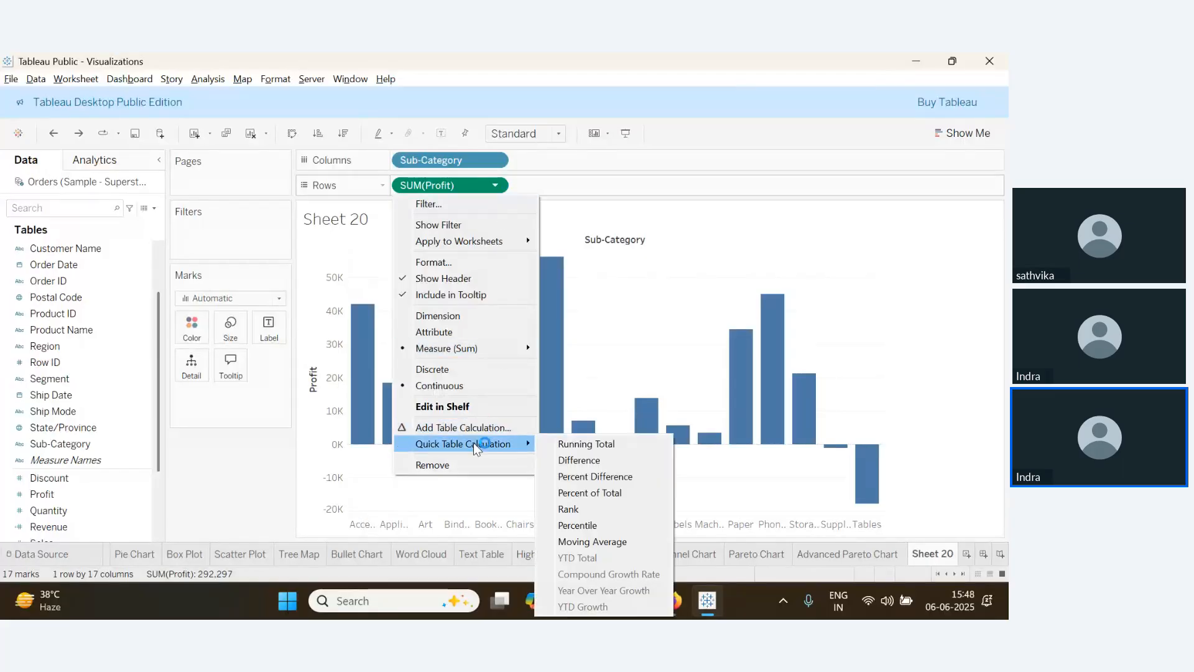
click(469, 430)
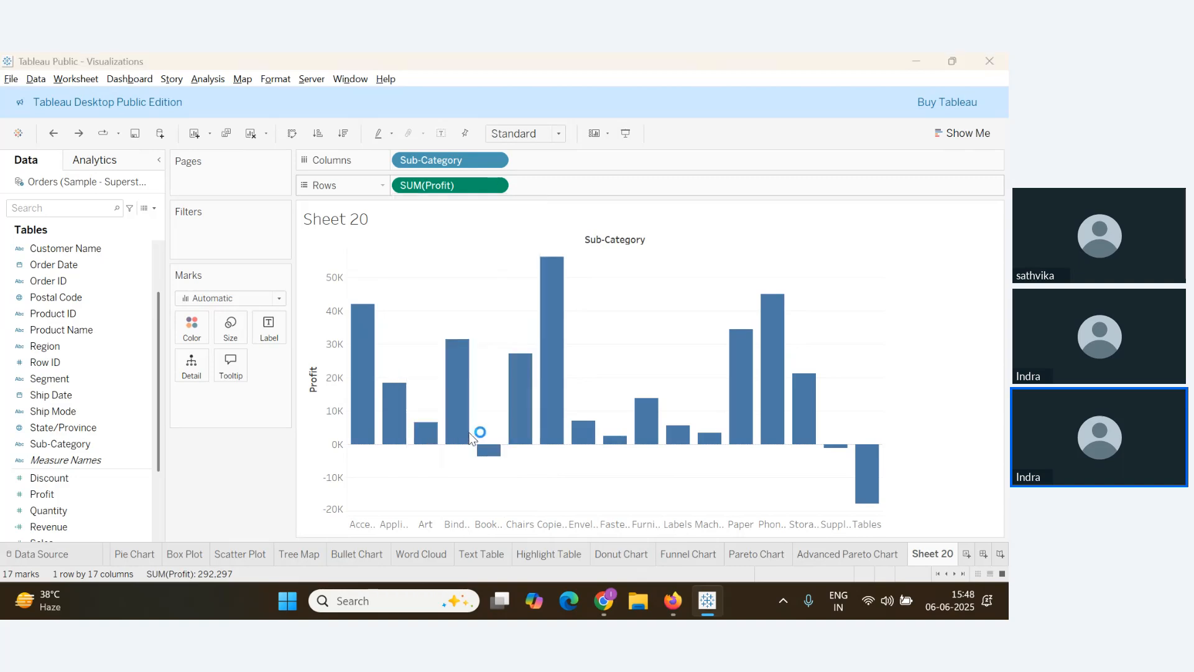
click(670, 248)
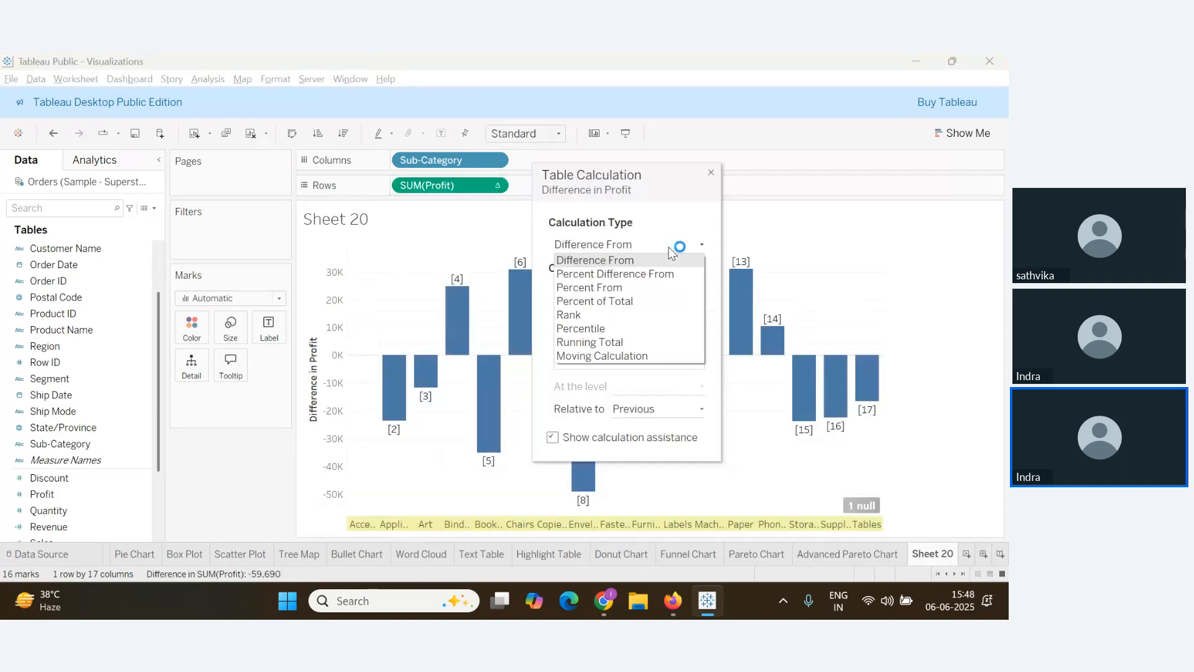
click(598, 342)
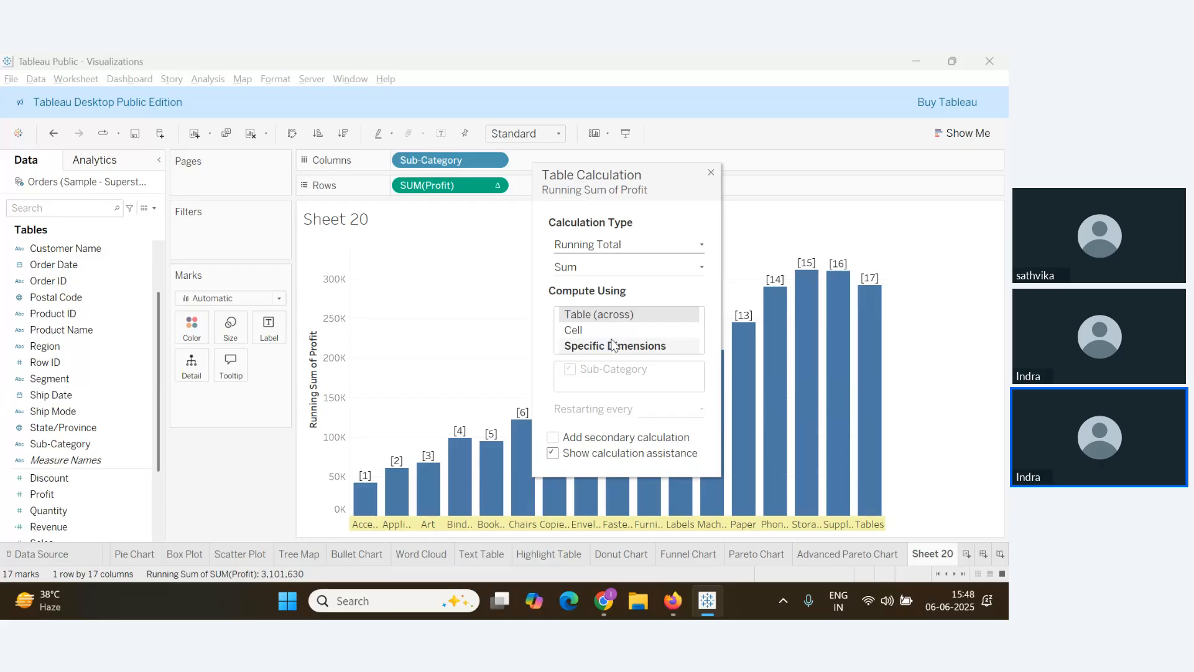
click(712, 174)
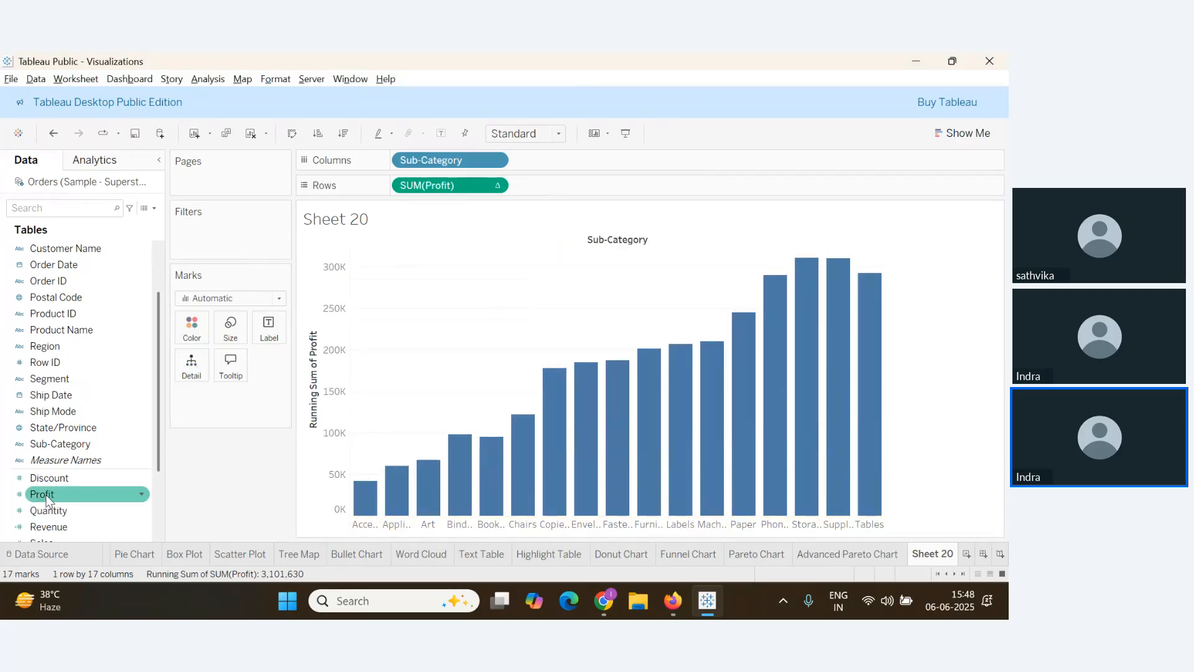
Try sizing the bars by Profit, then remove it again
drag(47, 497, 223, 326)
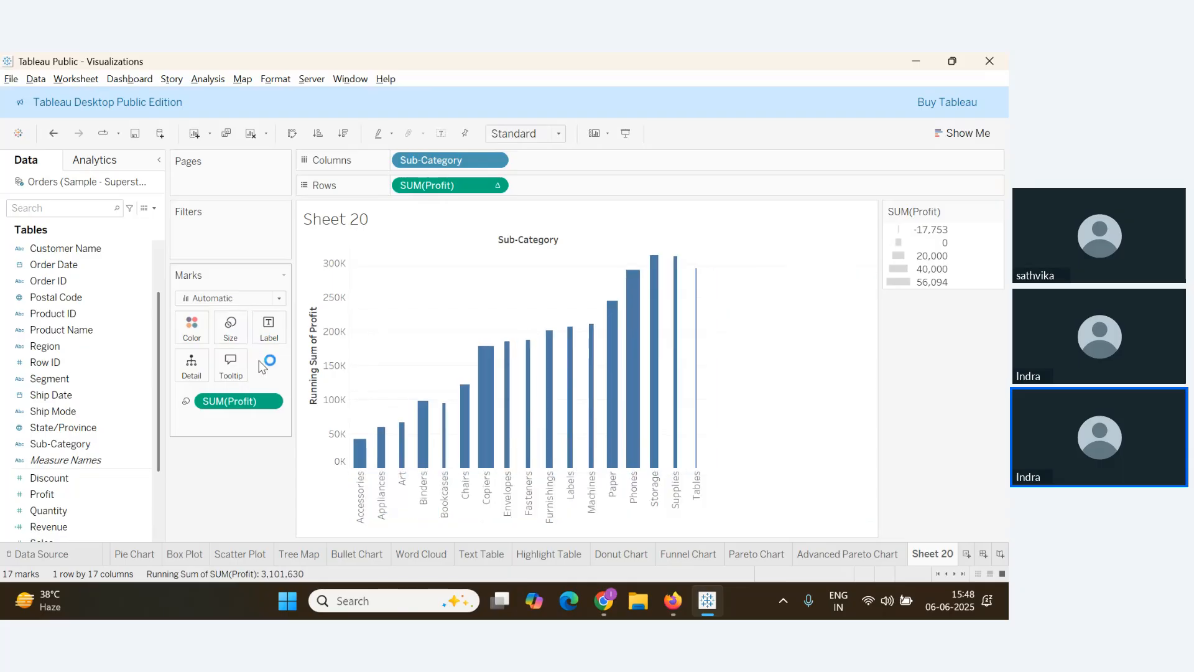
drag(236, 400, 68, 461)
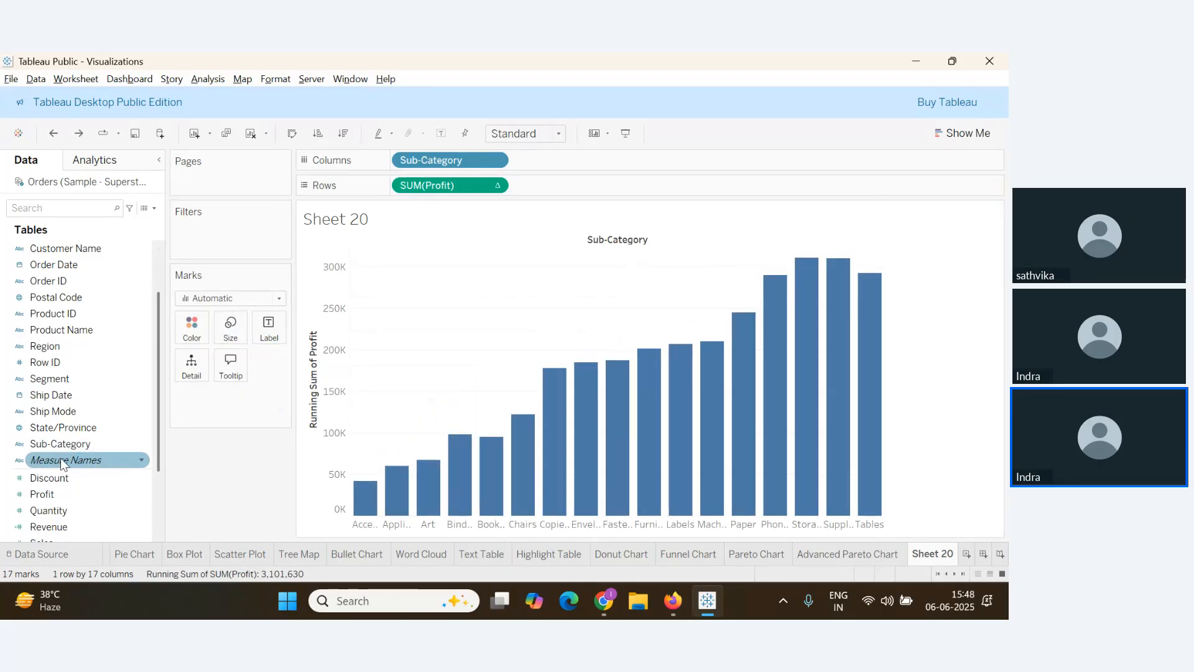
click(496, 191)
Undo back to plain Profit bars, then try a descending sort and undo it
click(578, 466)
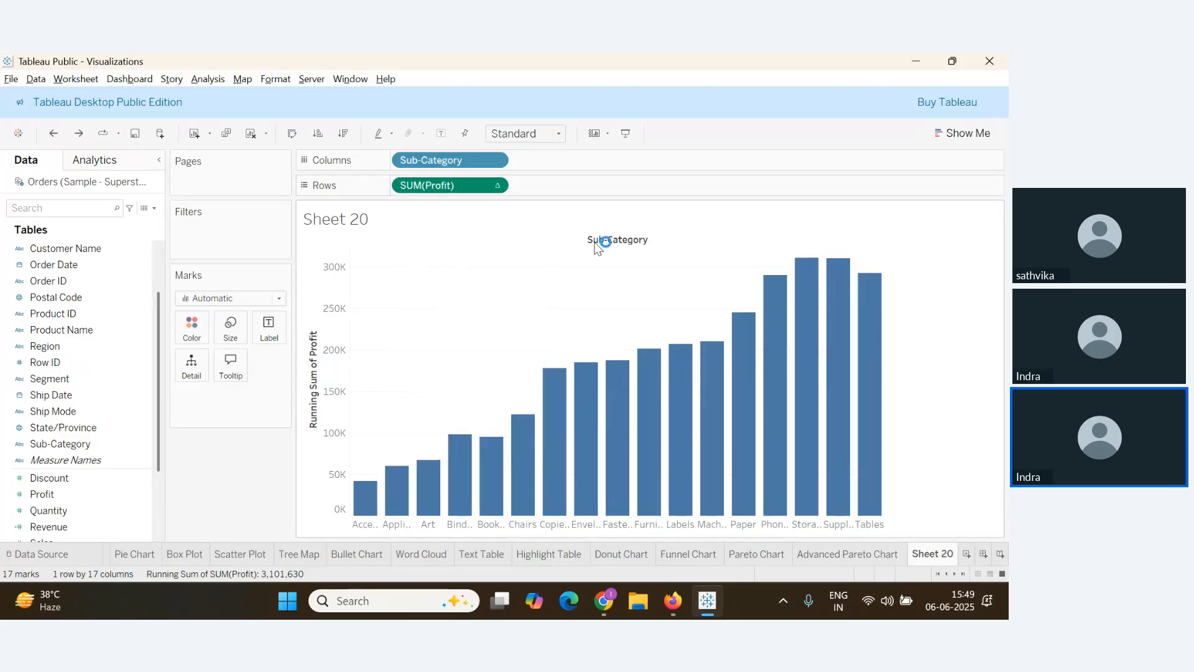
key(ctrl+z)
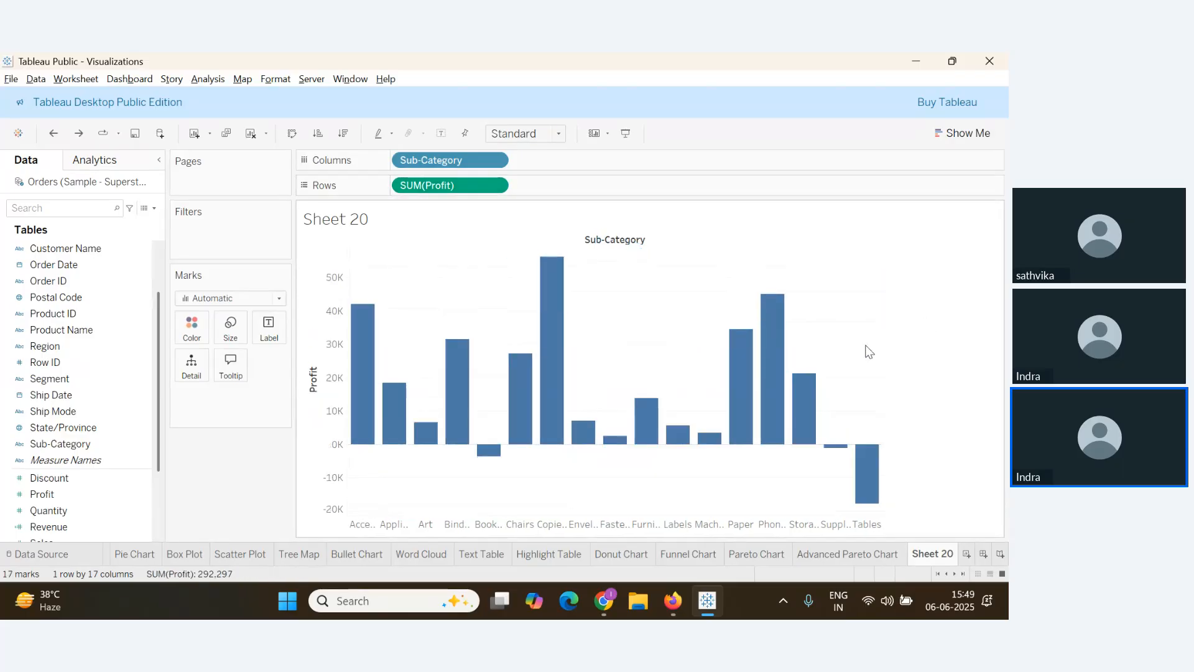
click(279, 300)
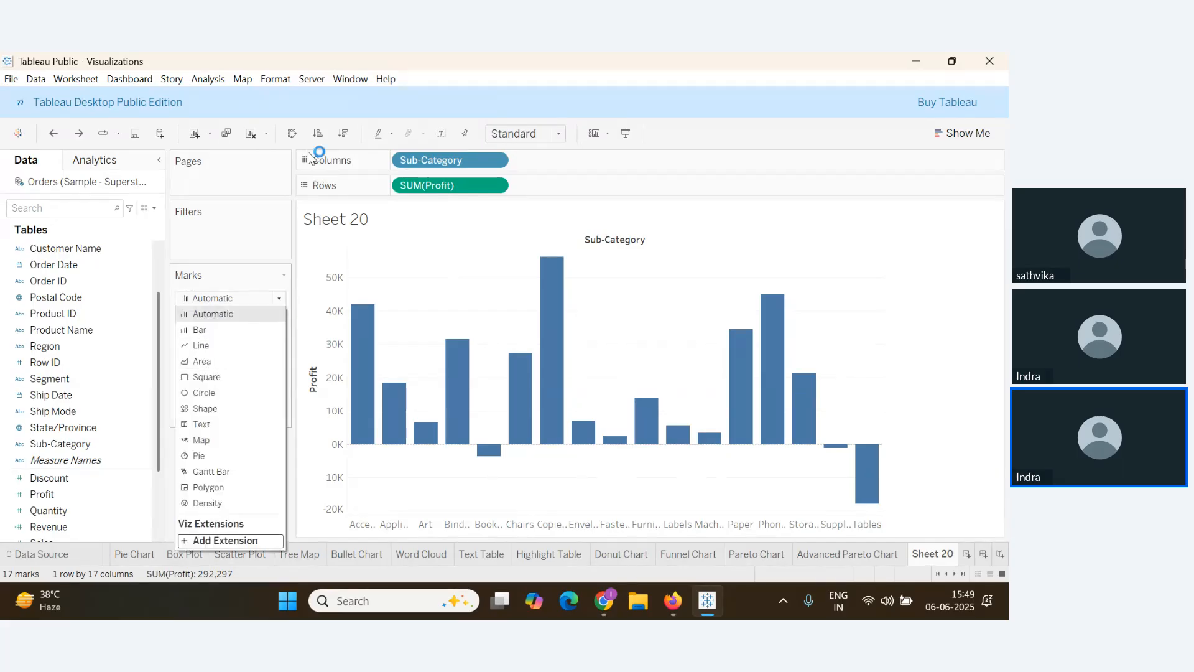
click(343, 134)
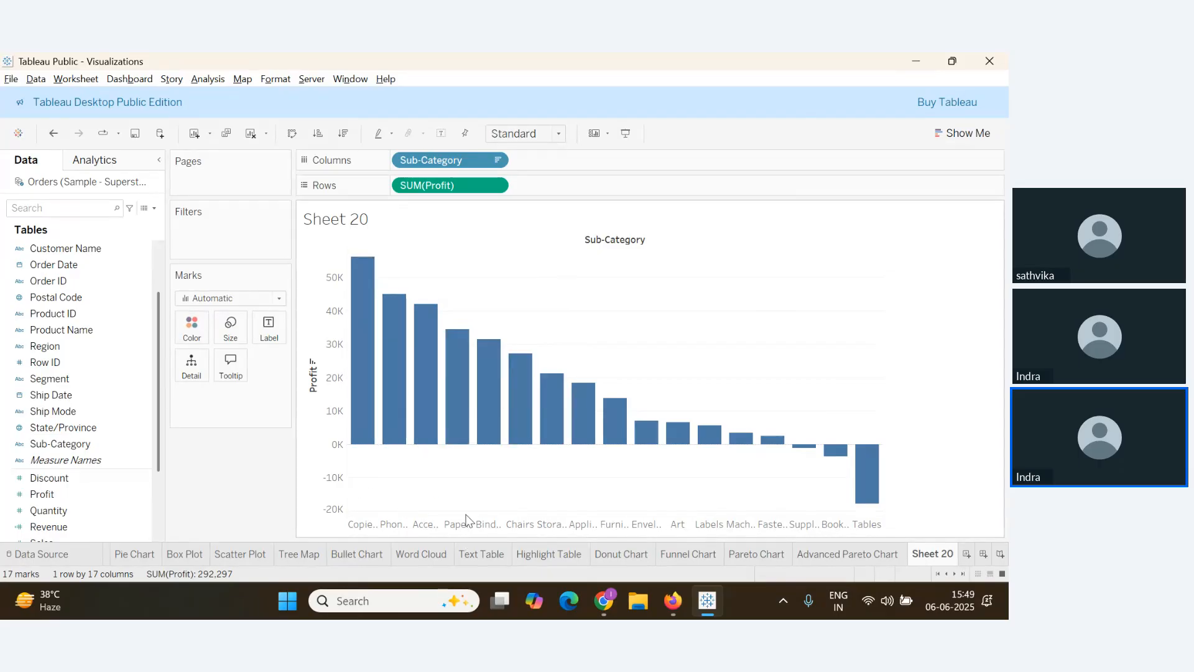
key(ctrl+z)
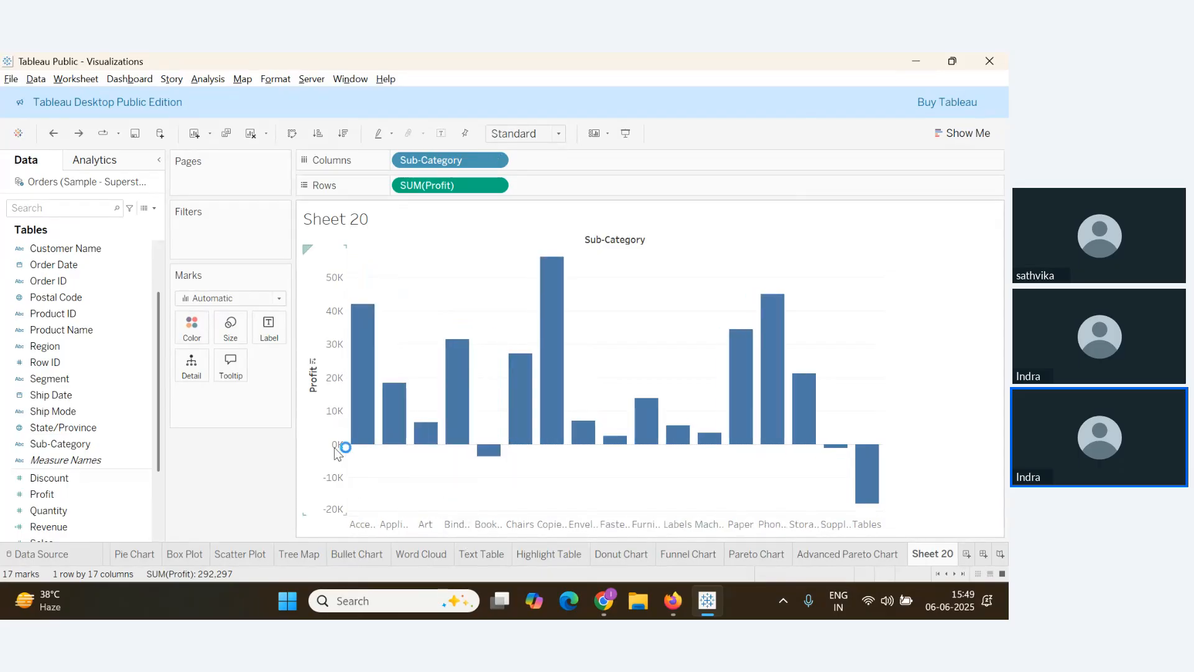
Try descending and ascending sorts, undo to alphabetical, then add and remove Profit on Size
click(491, 187)
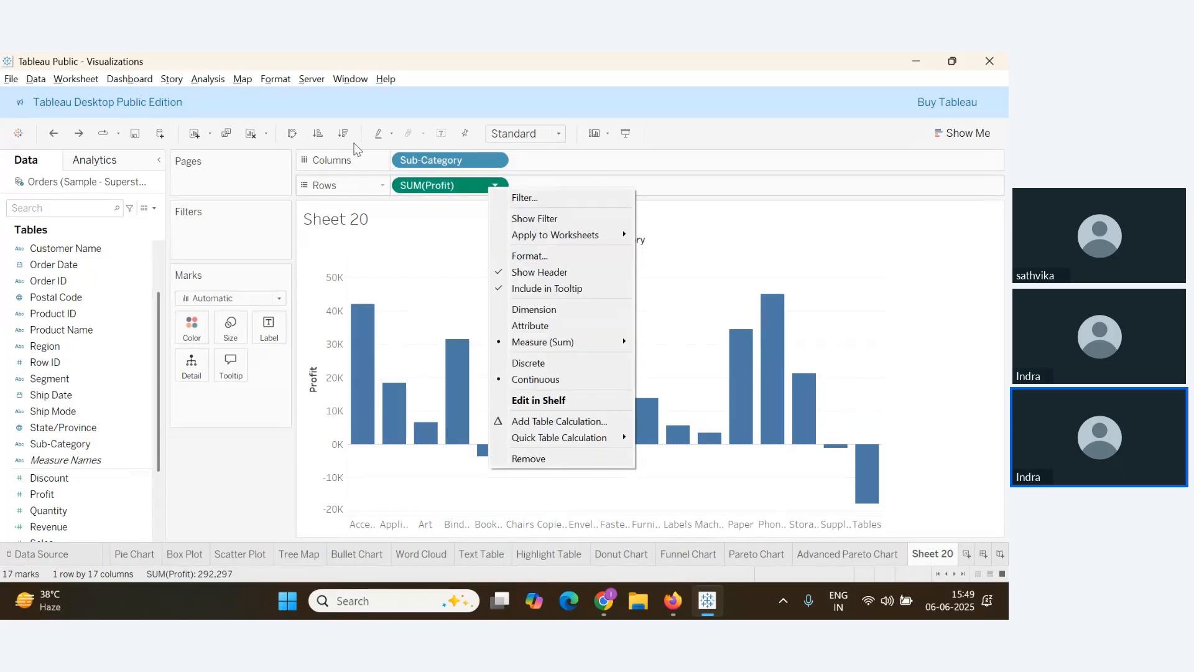
click(343, 134)
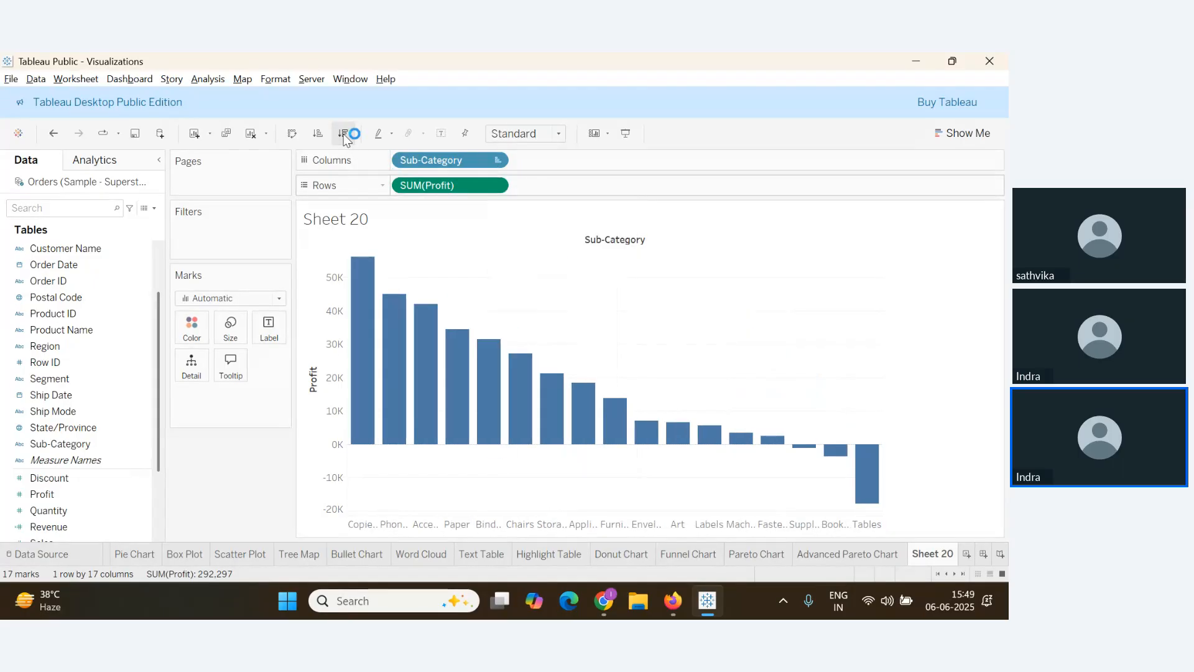
click(319, 133)
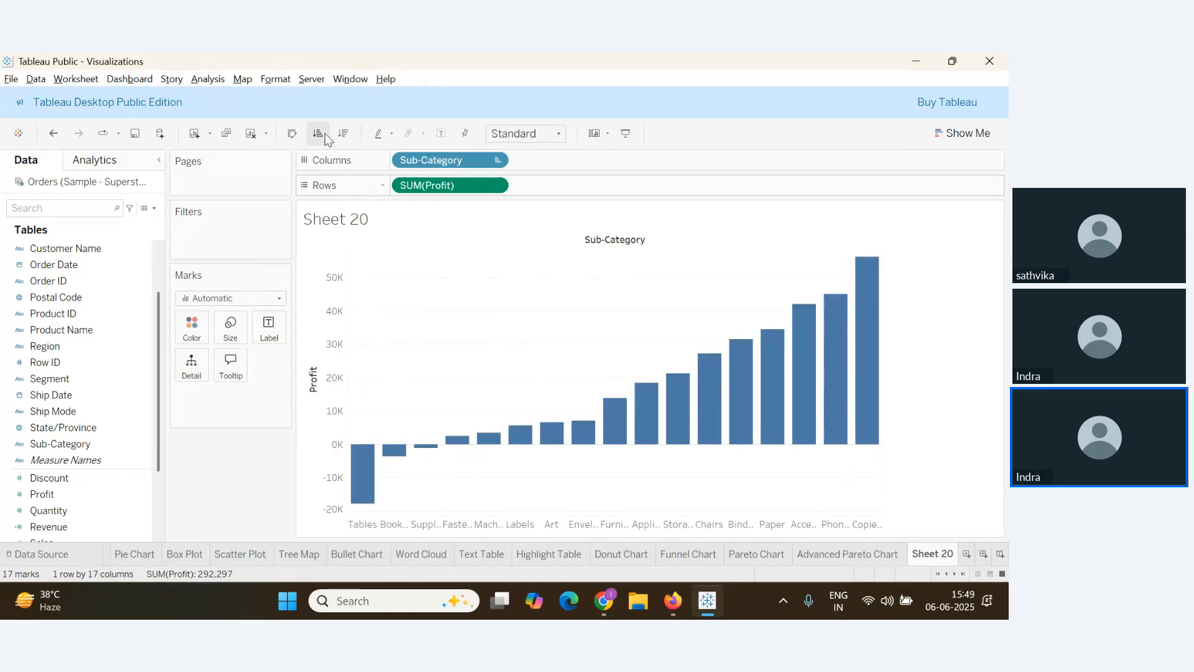
click(343, 133)
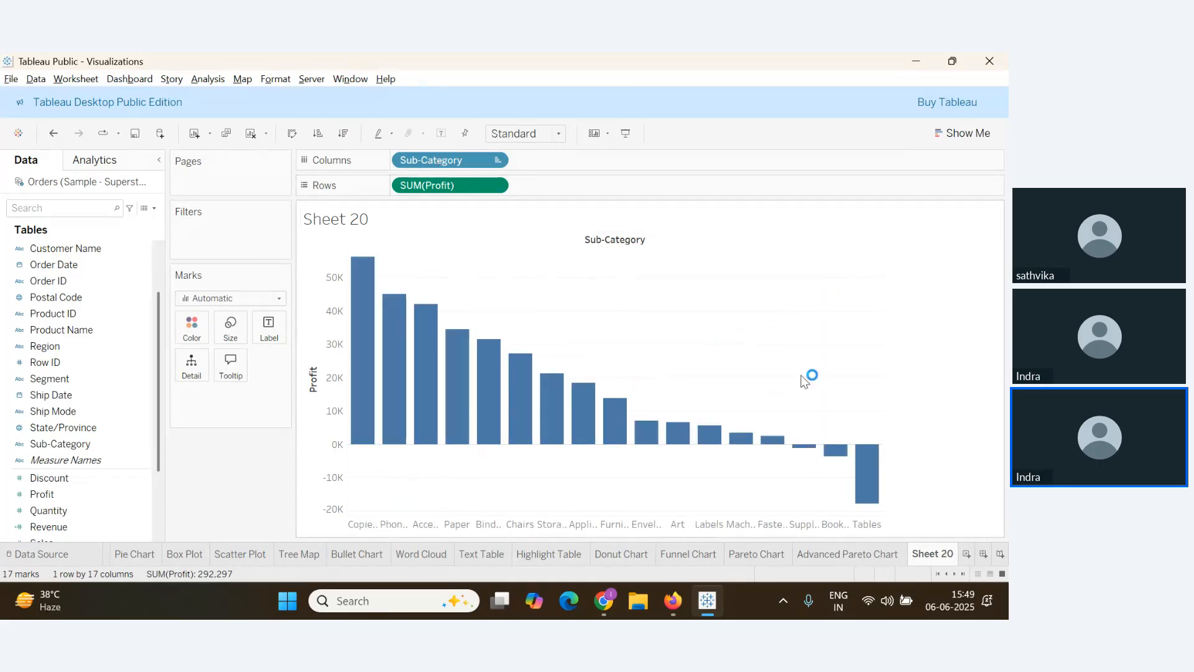
key(ctrl+z)
key(ctrl+z)
key(ctrl+z)
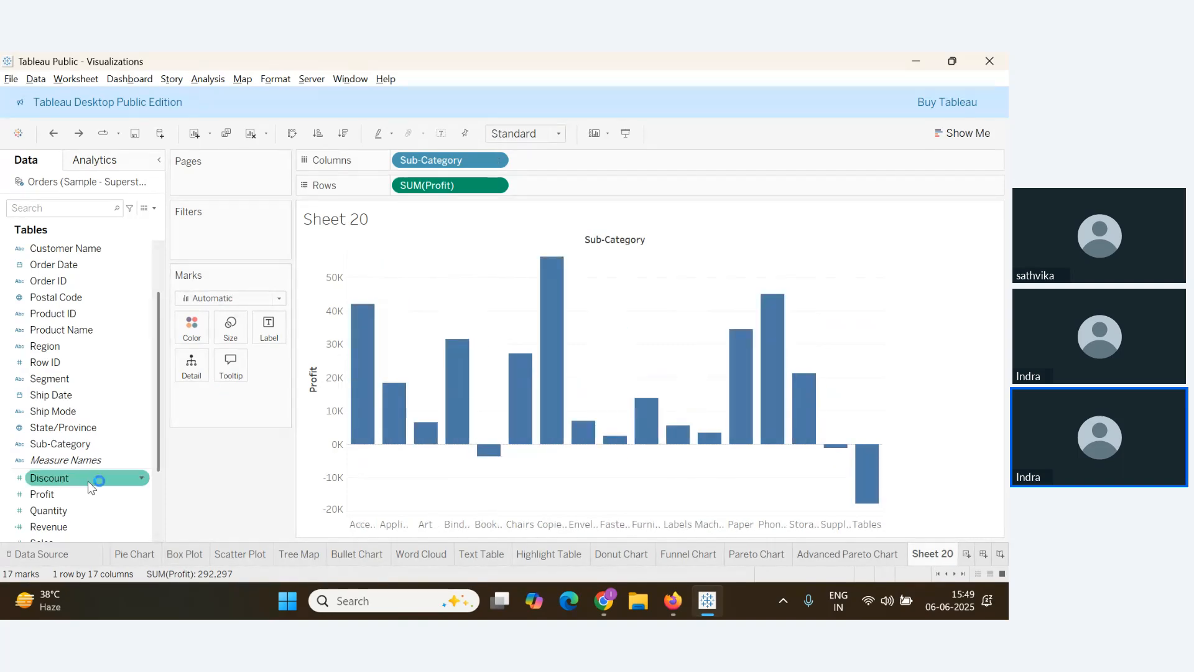
drag(50, 502, 229, 326)
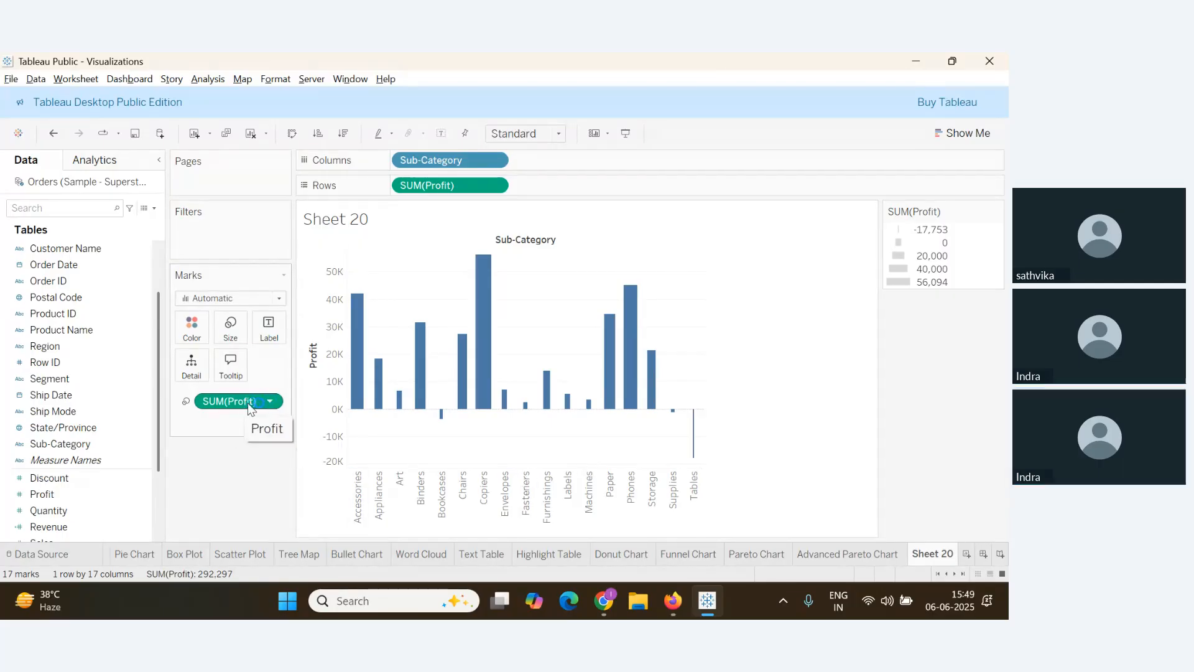
drag(246, 399, 362, 418)
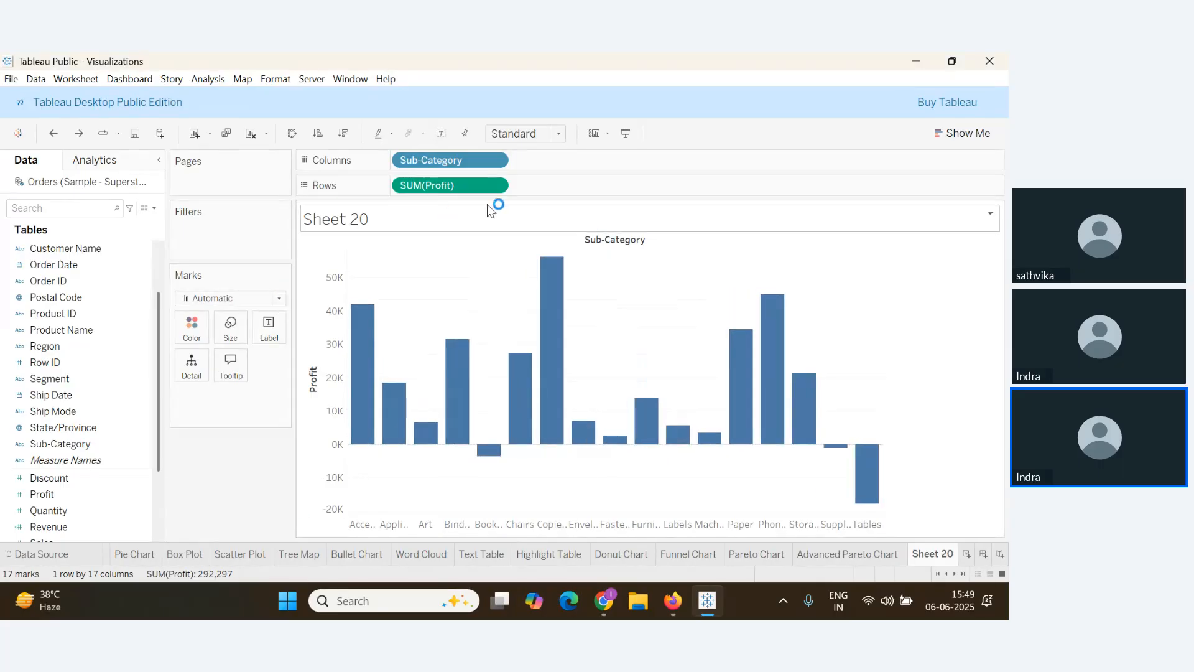
Turn SUM(Profit) into a Running Total table calculation
click(495, 185)
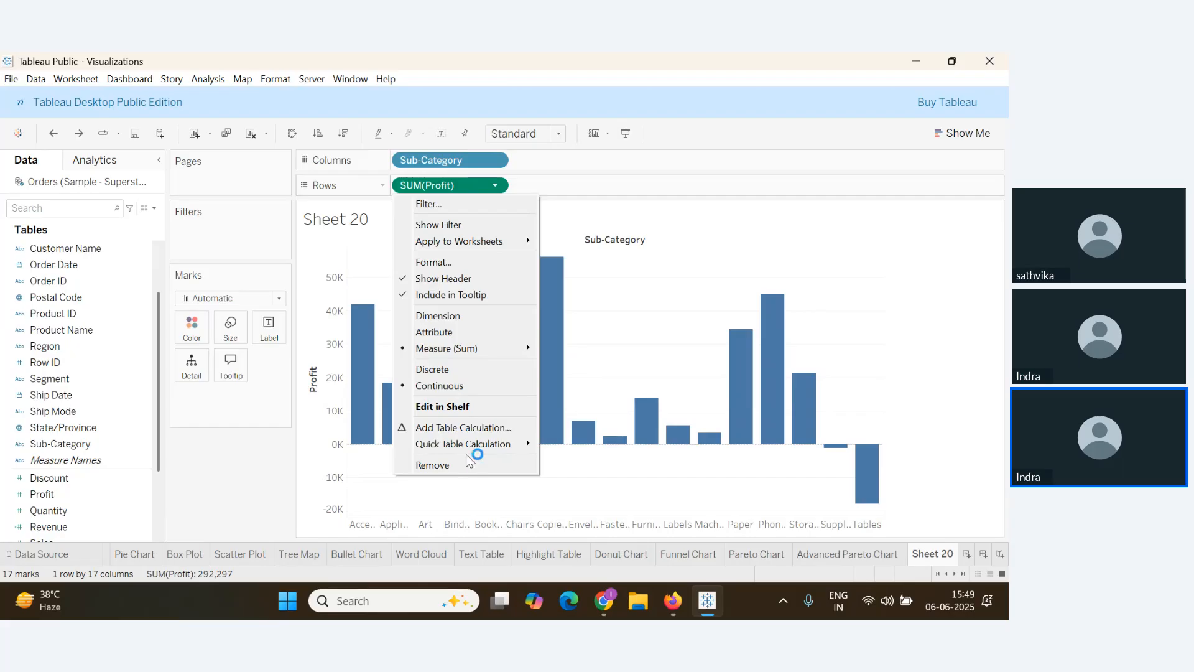
click(465, 428)
click(551, 435)
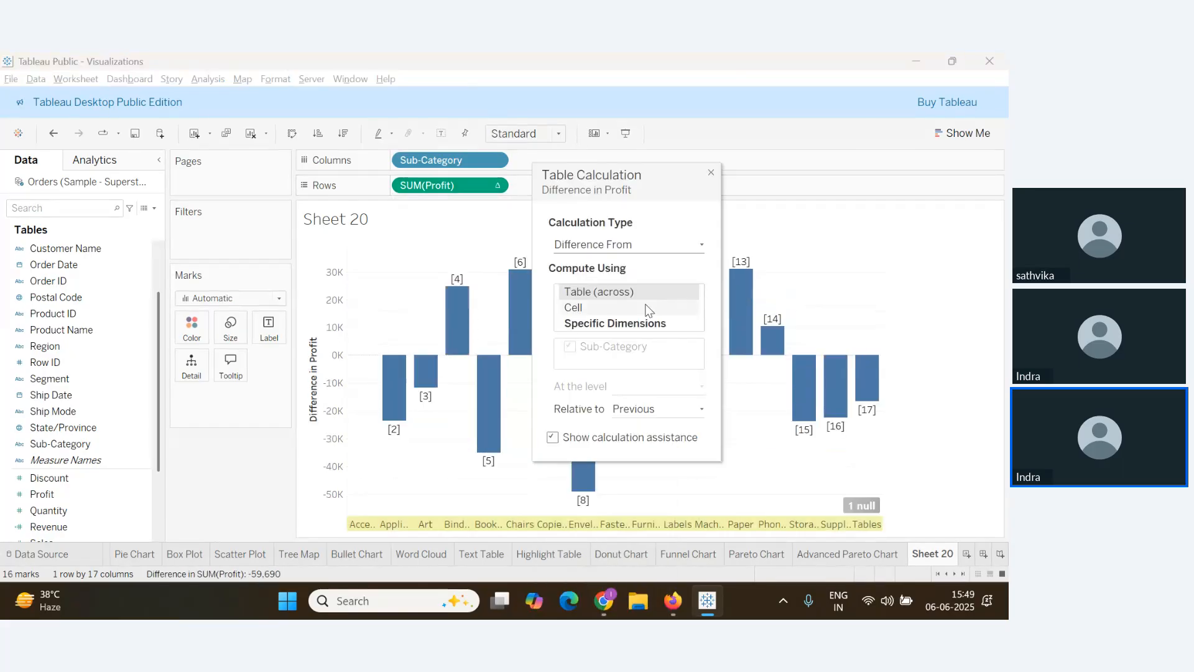
click(649, 245)
click(622, 343)
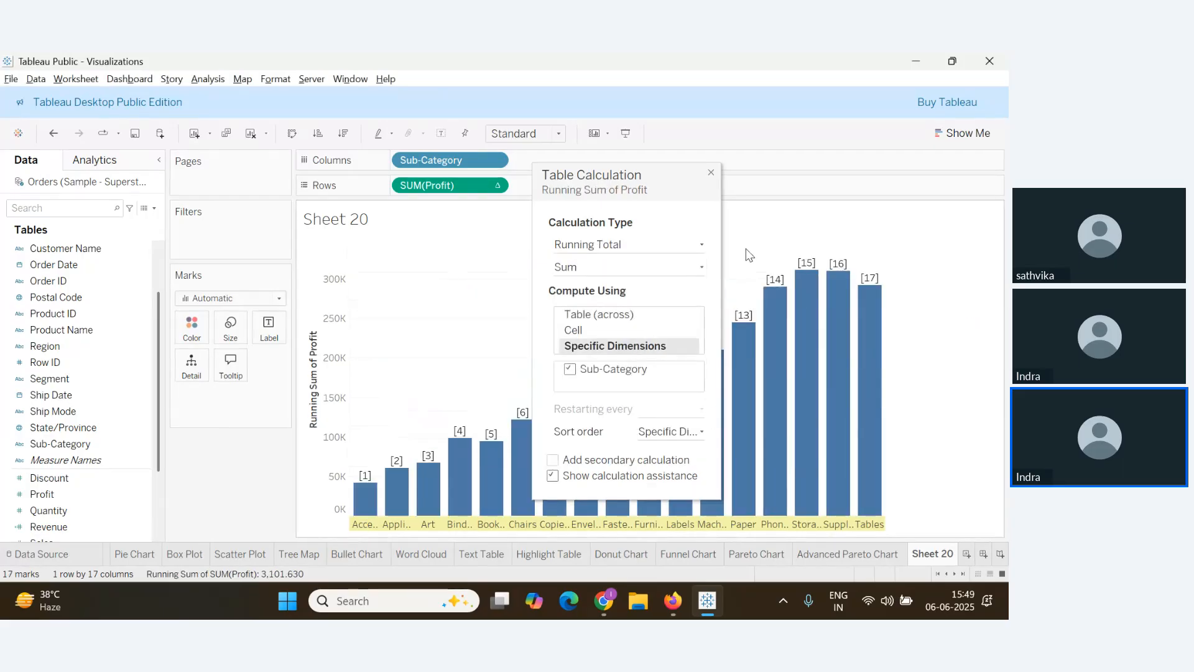
click(711, 172)
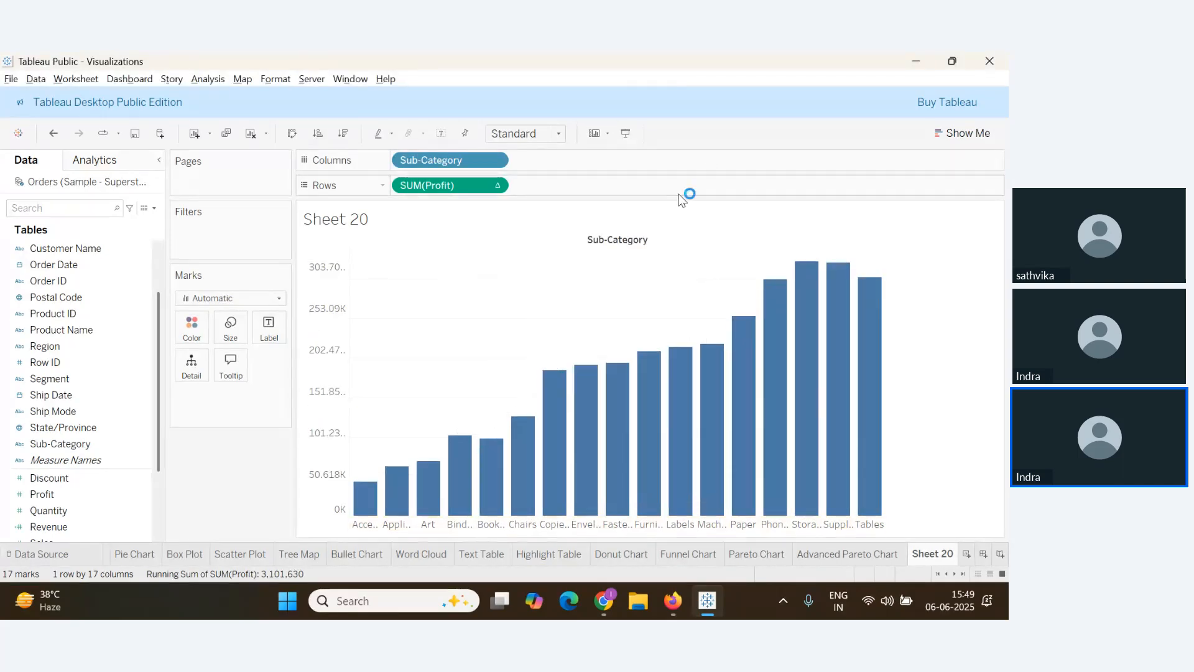
Switch the marks to Gantt Bar and size them by a negated Profit
click(264, 299)
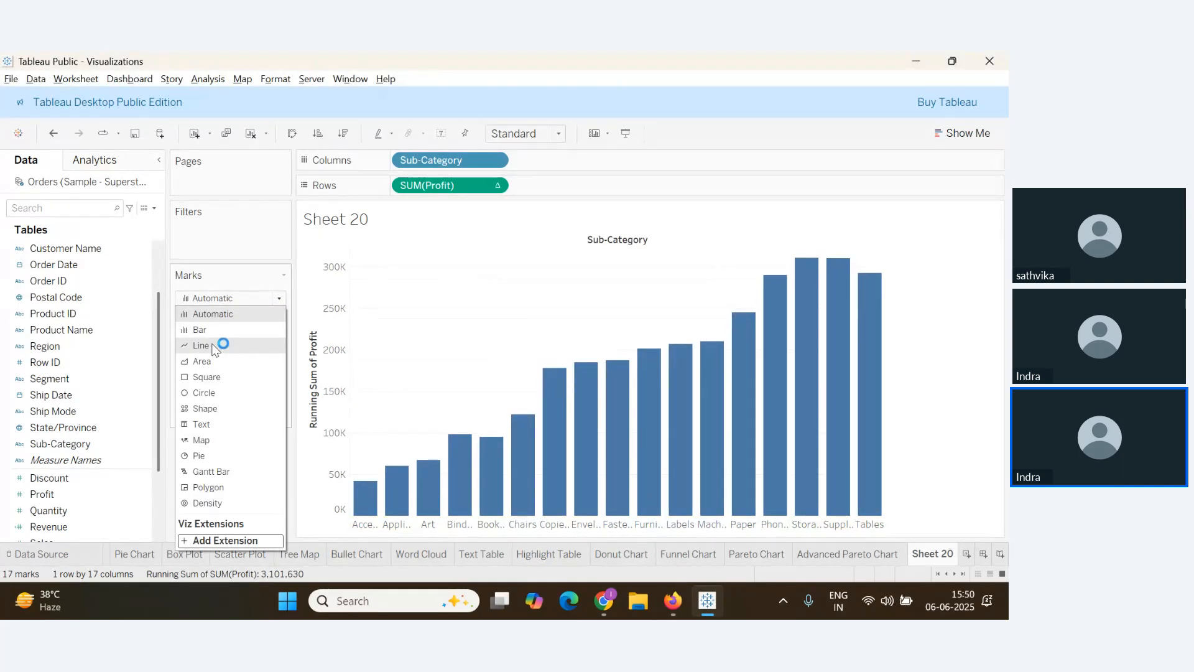
click(210, 472)
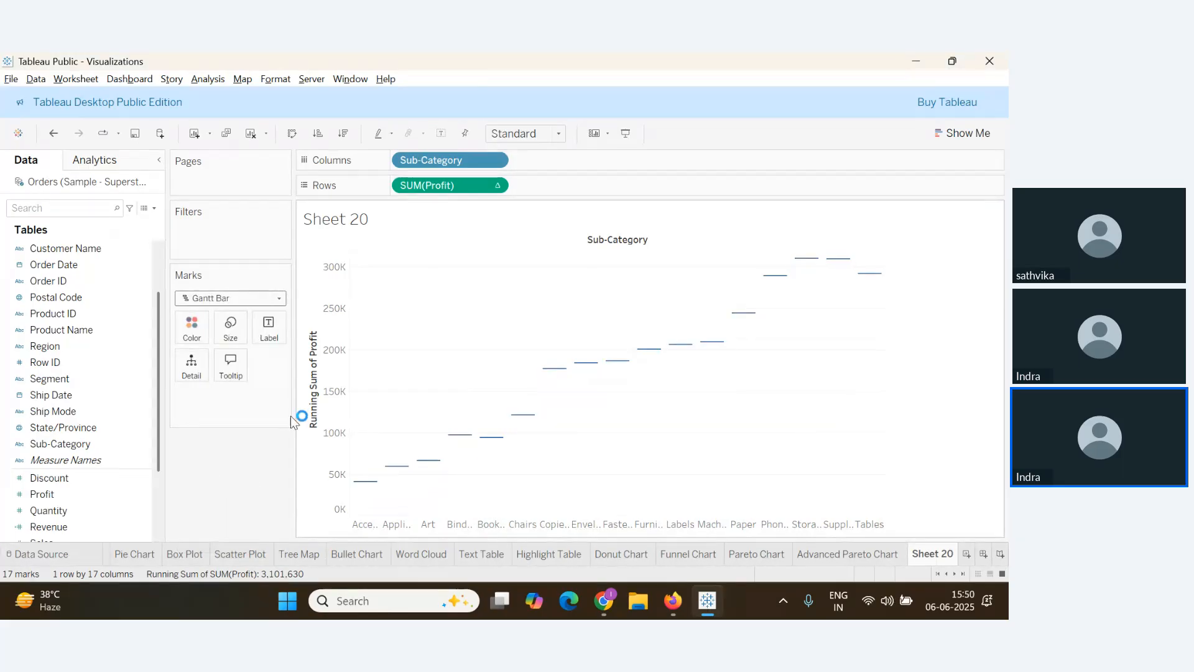
click(55, 499)
drag(55, 499, 236, 334)
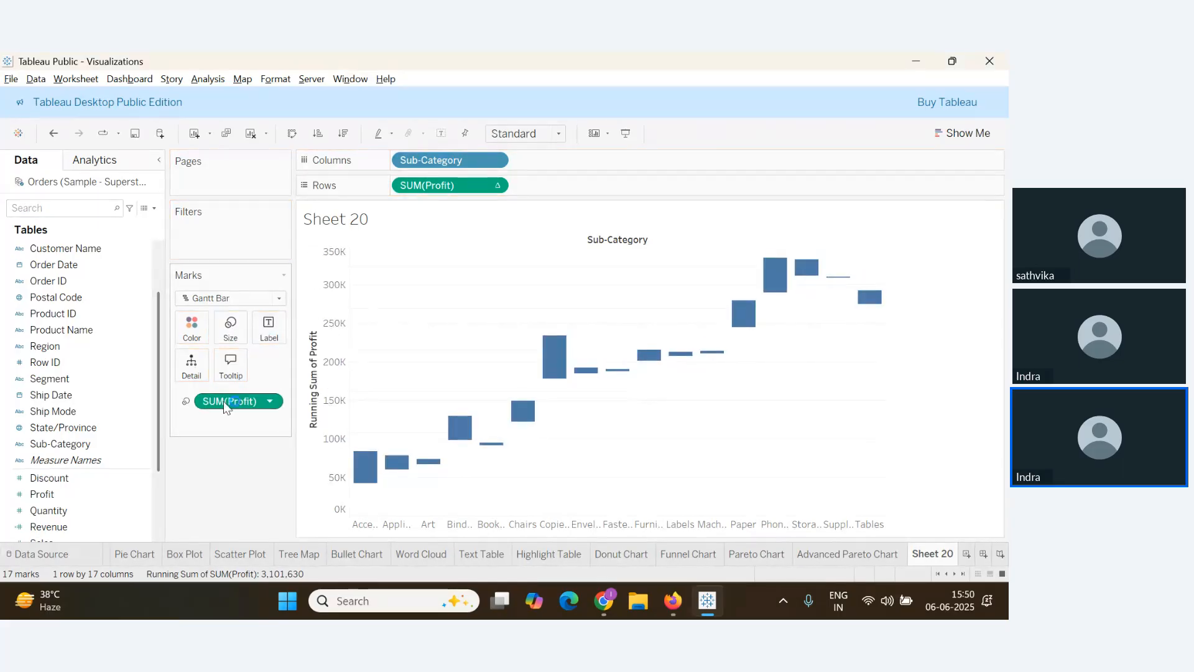
double_click(258, 402)
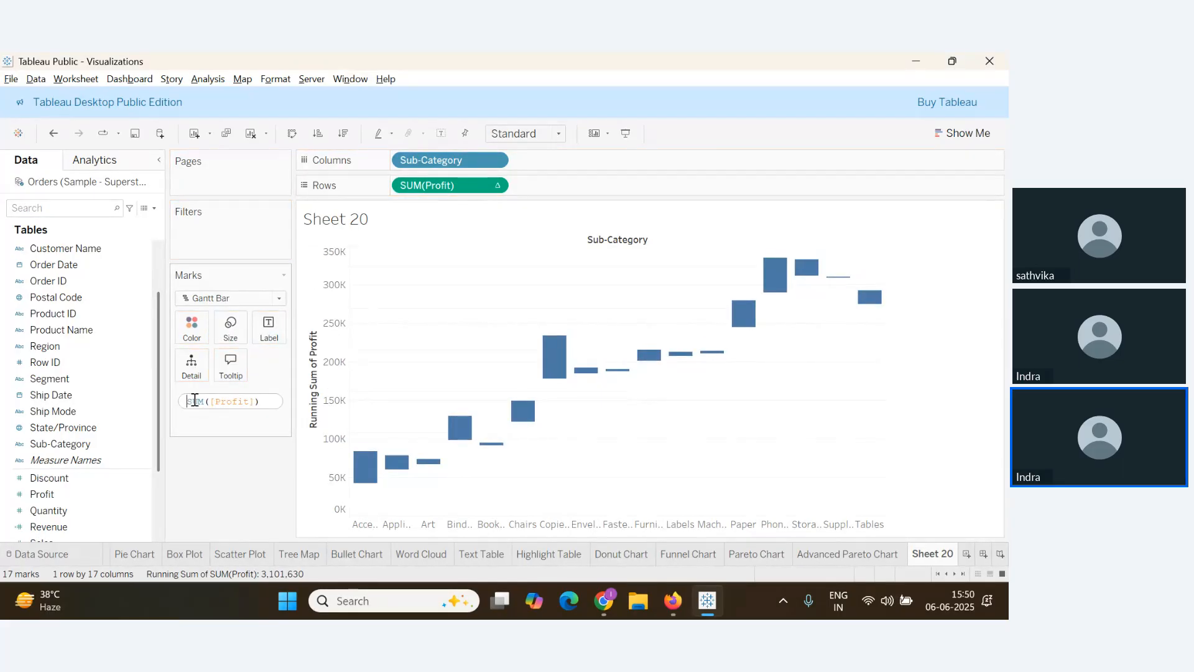
key(Return)
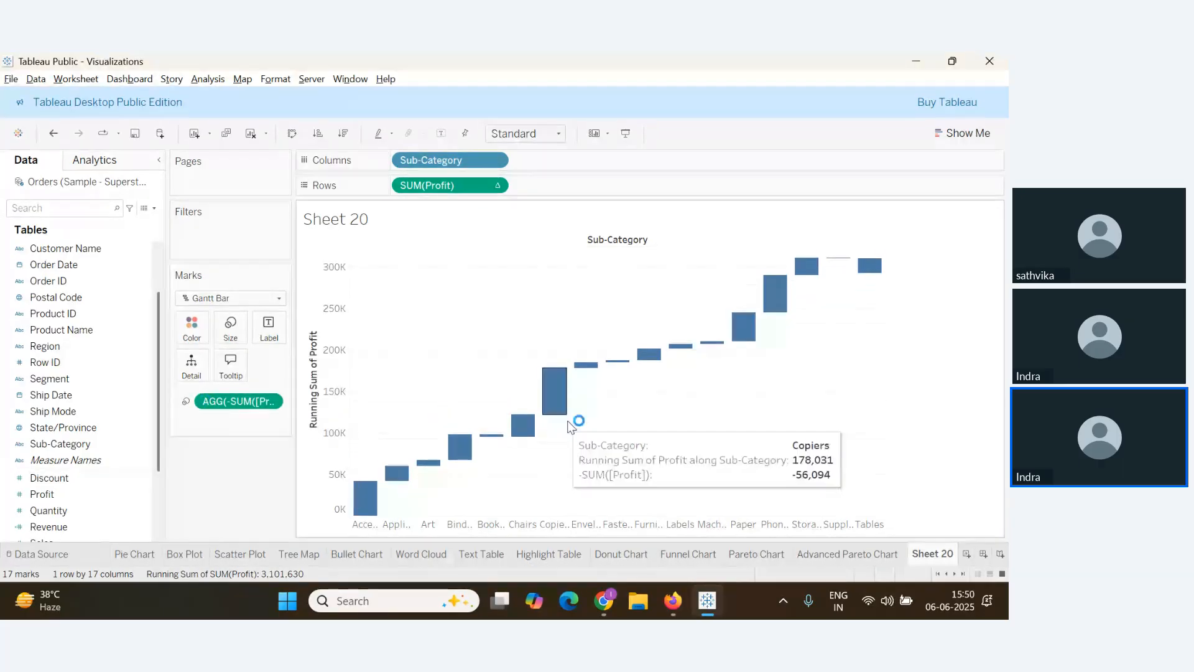
Undo the Gantt sizing changes and clear Sheet 20 completely
key(ctrl+z)
key(ctrl+z)
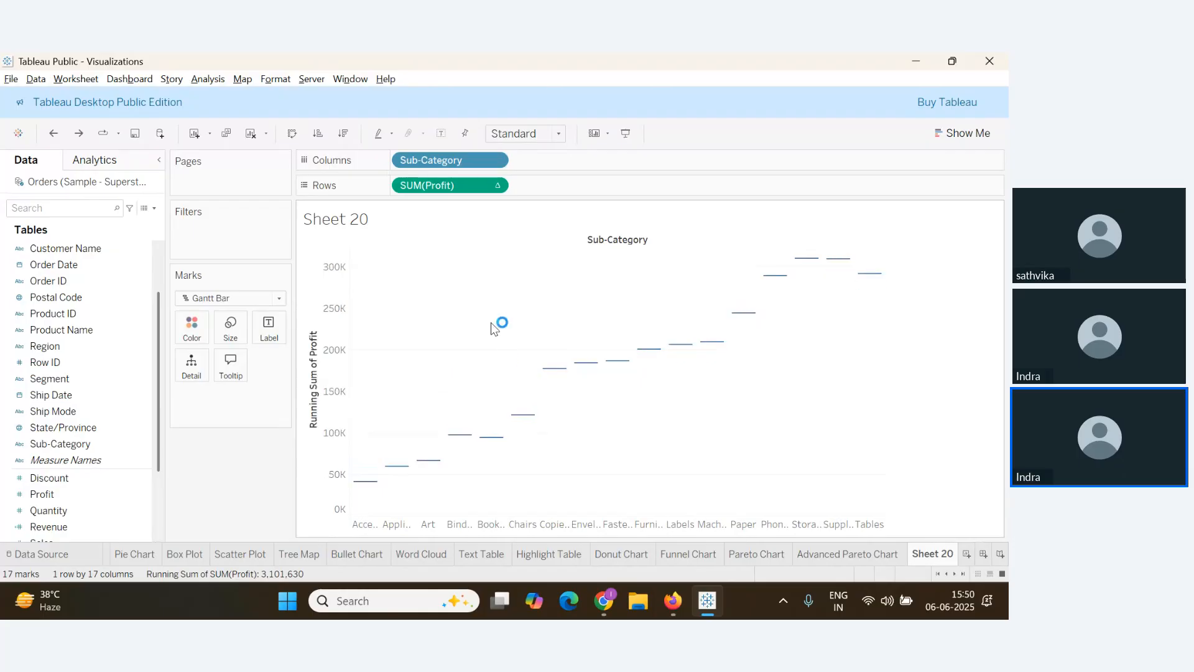
key(ctrl+z)
click(250, 133)
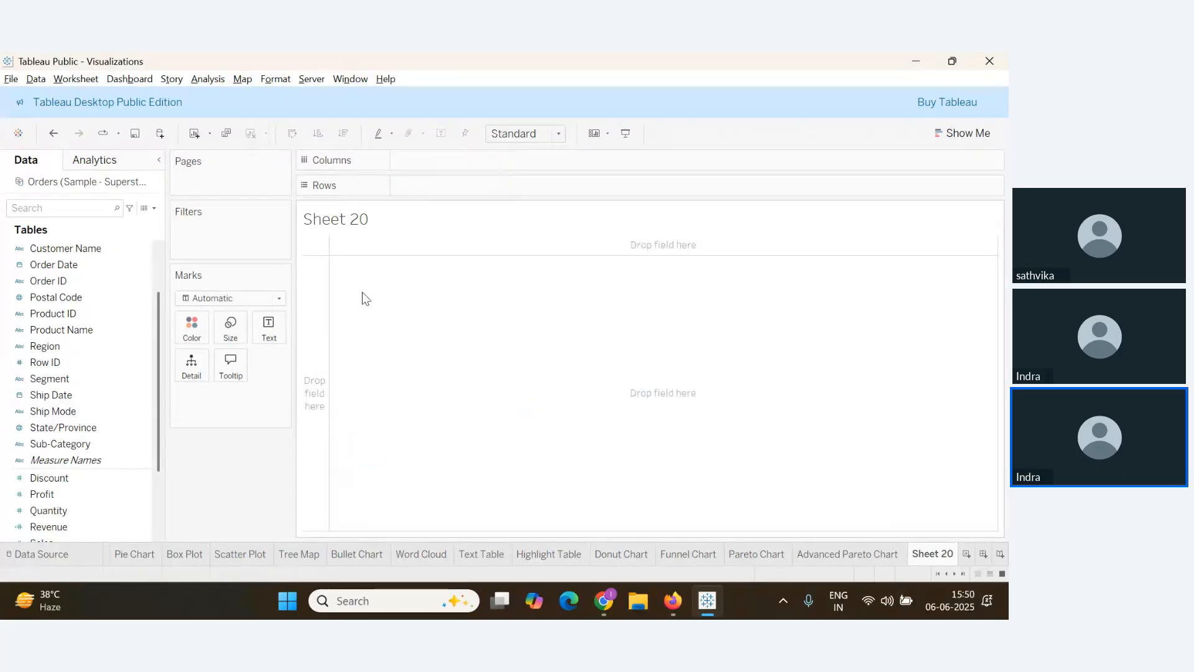
key(alt+Tab)
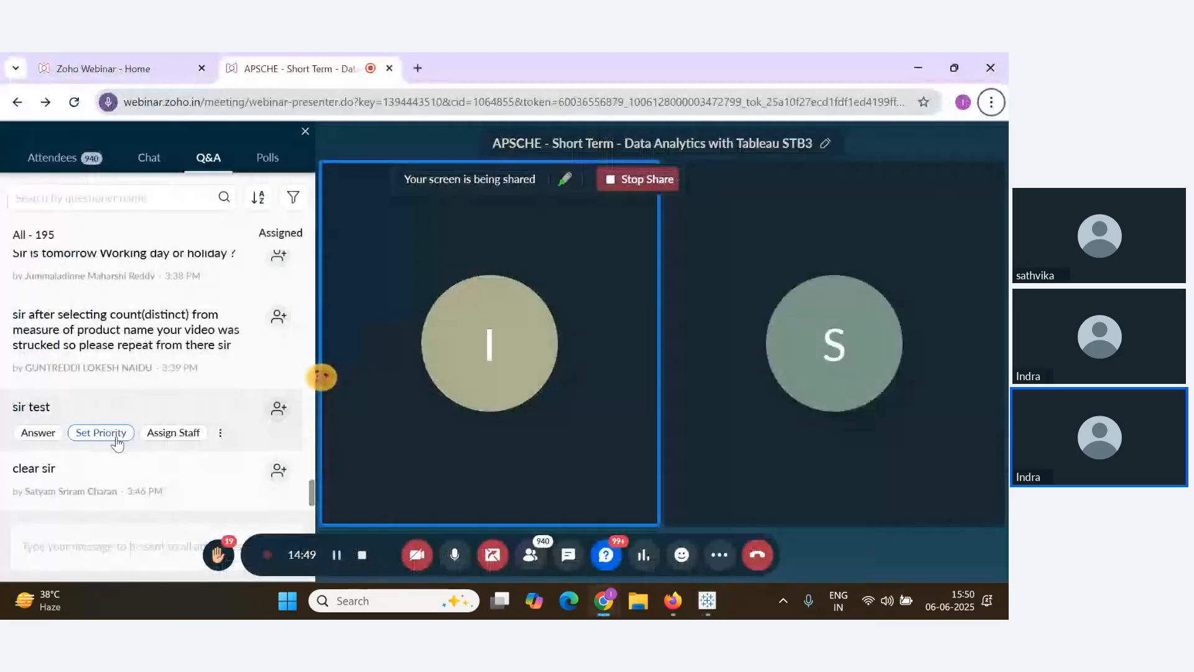
Scroll through the attendee Q&A list in Zoho Webinar, then return to Tableau
scroll(227, 458, down, 1)
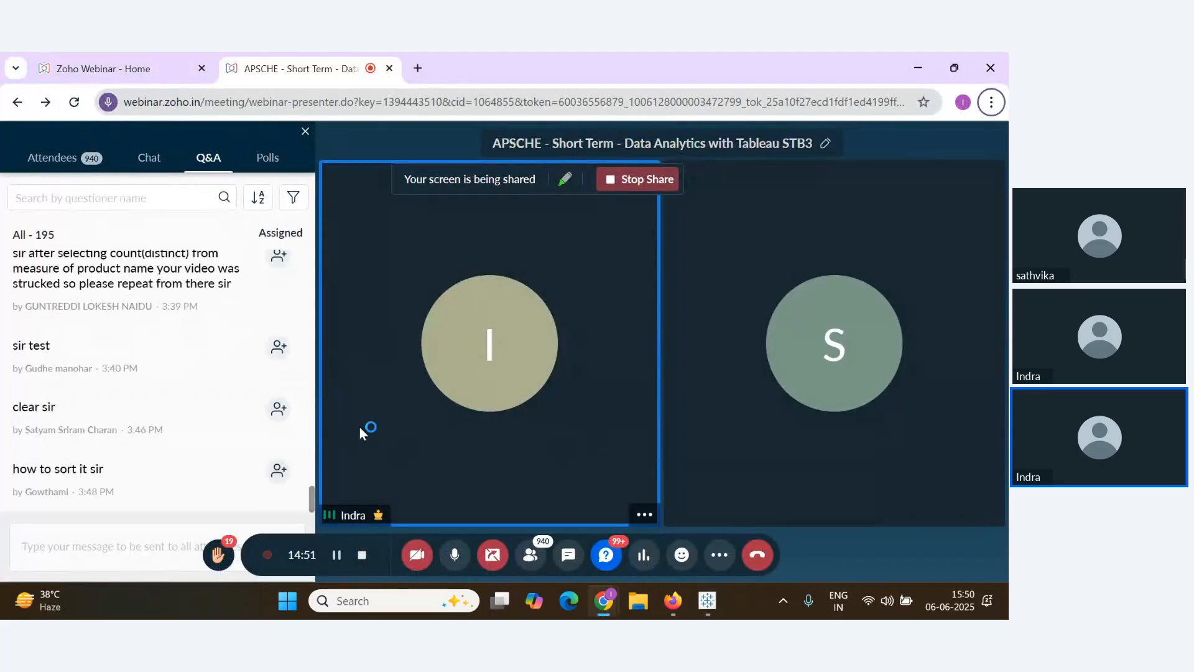
key(alt+Tab)
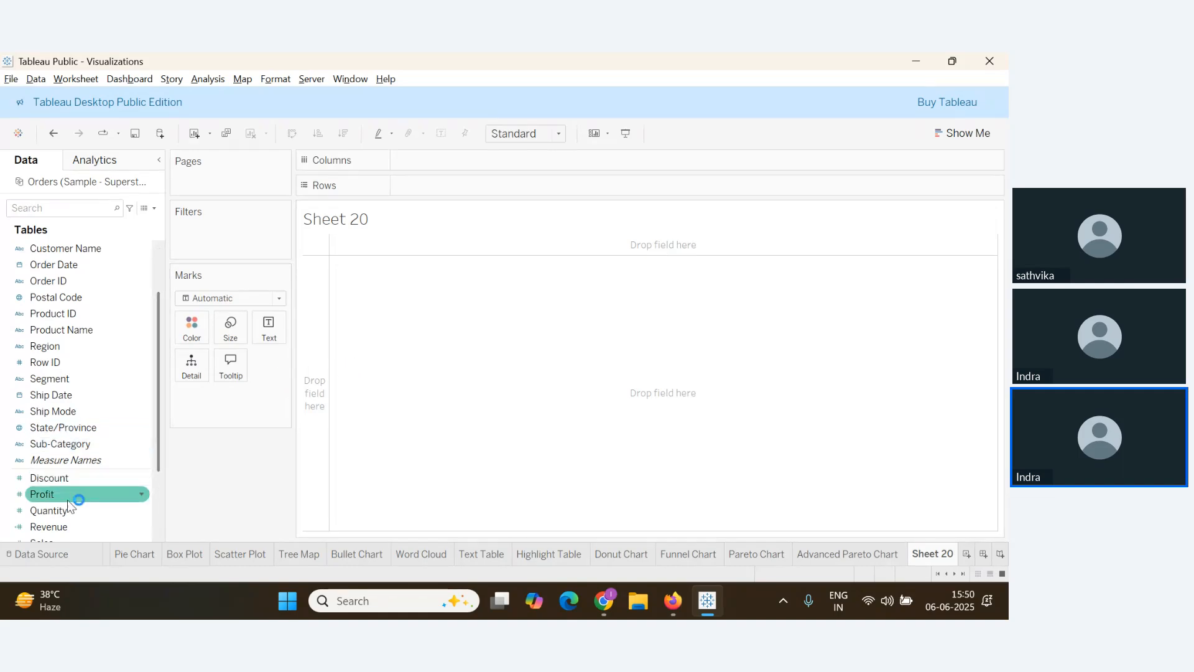
Put Sub-Category on Columns and Profit on Rows to plot 17 SUM(Profit) bars
scroll(73, 413, up, 1)
scroll(75, 415, down, 1)
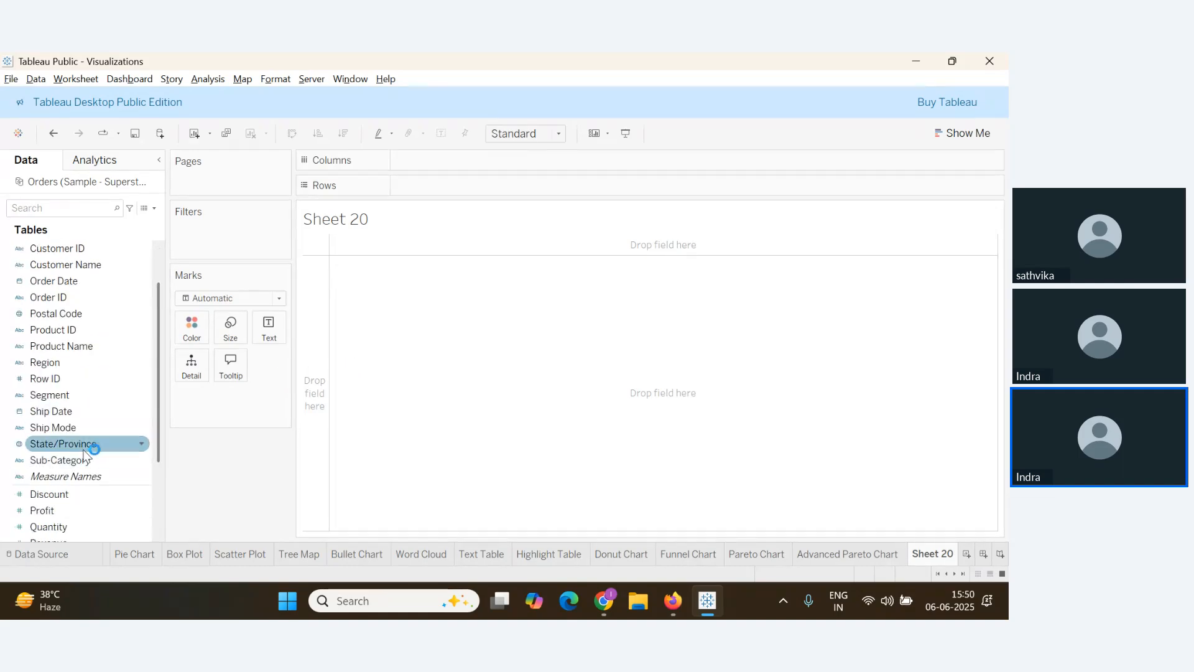
drag(79, 461, 428, 160)
scroll(78, 472, down, 3)
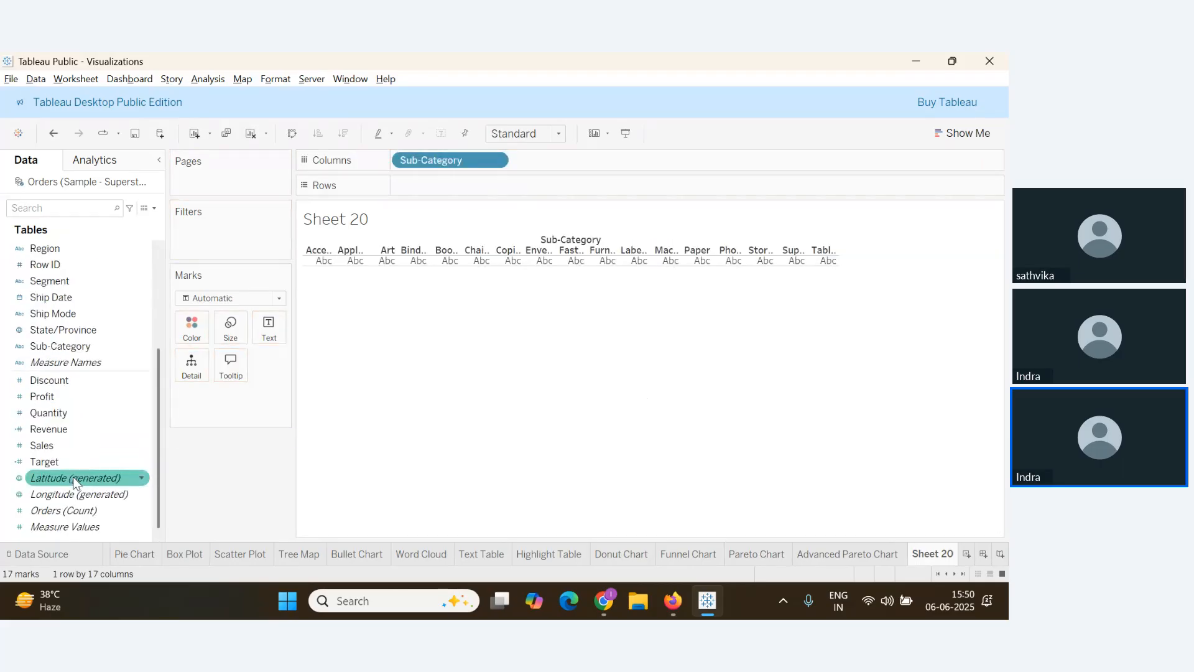
drag(42, 396, 441, 184)
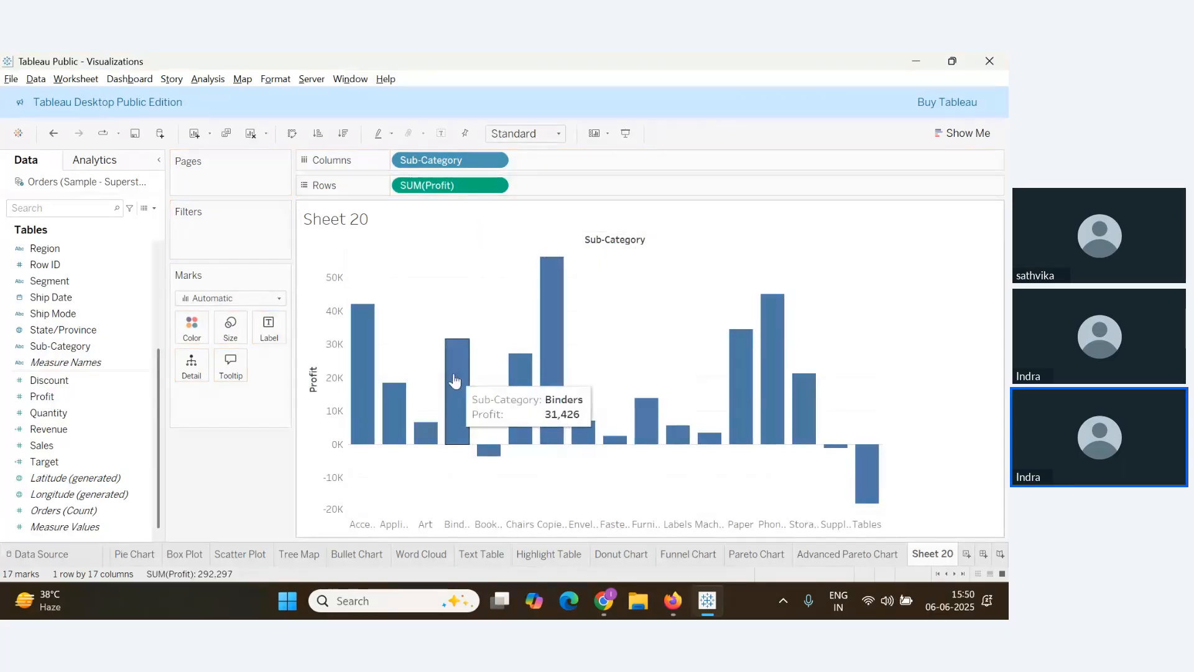
mouse_move(506, 377)
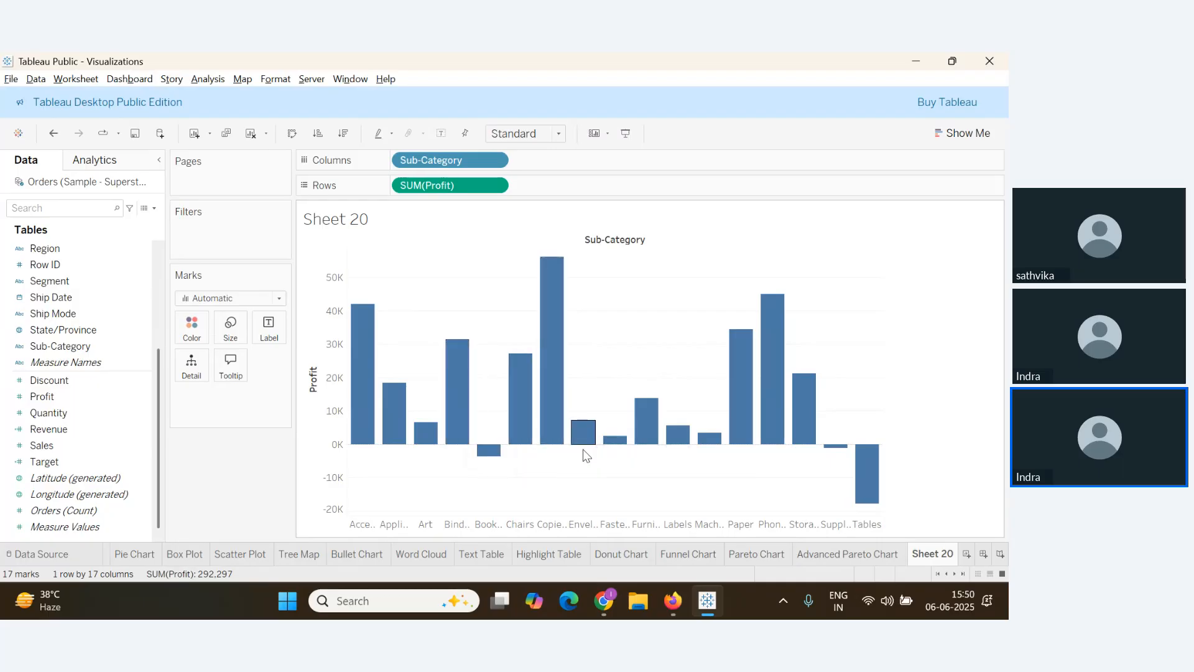
mouse_move(508, 405)
mouse_move(576, 430)
Try descending and ascending Profit sorts, then clear the sort to restore alphabetical Sub-Category order
click(341, 138)
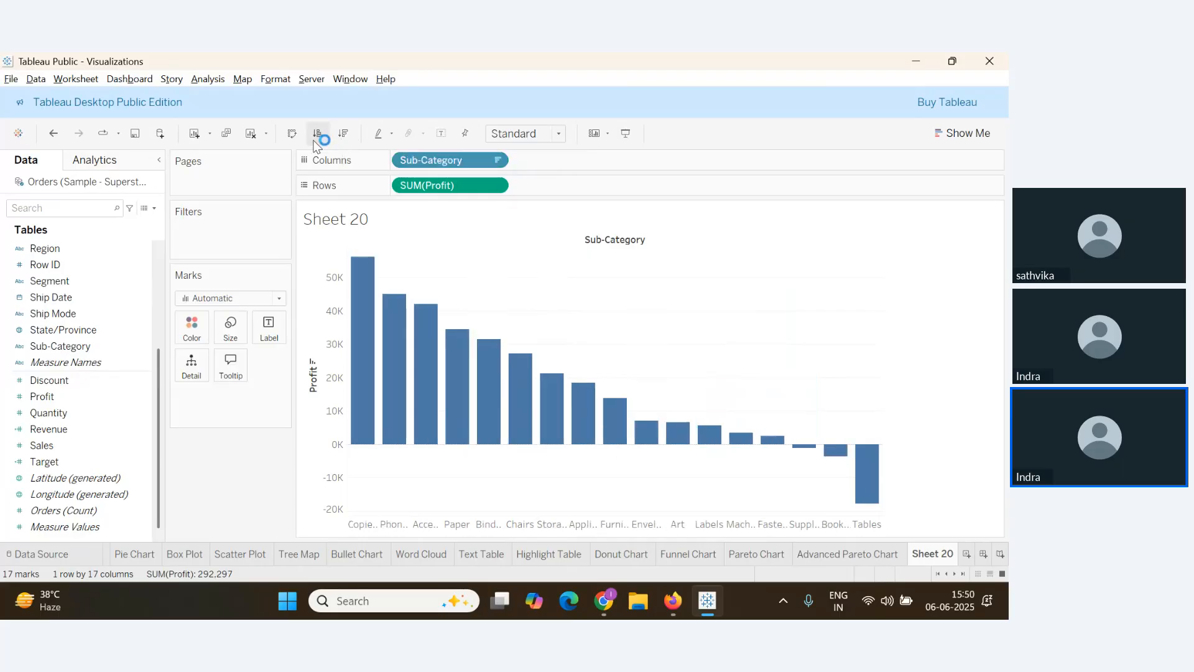
click(315, 141)
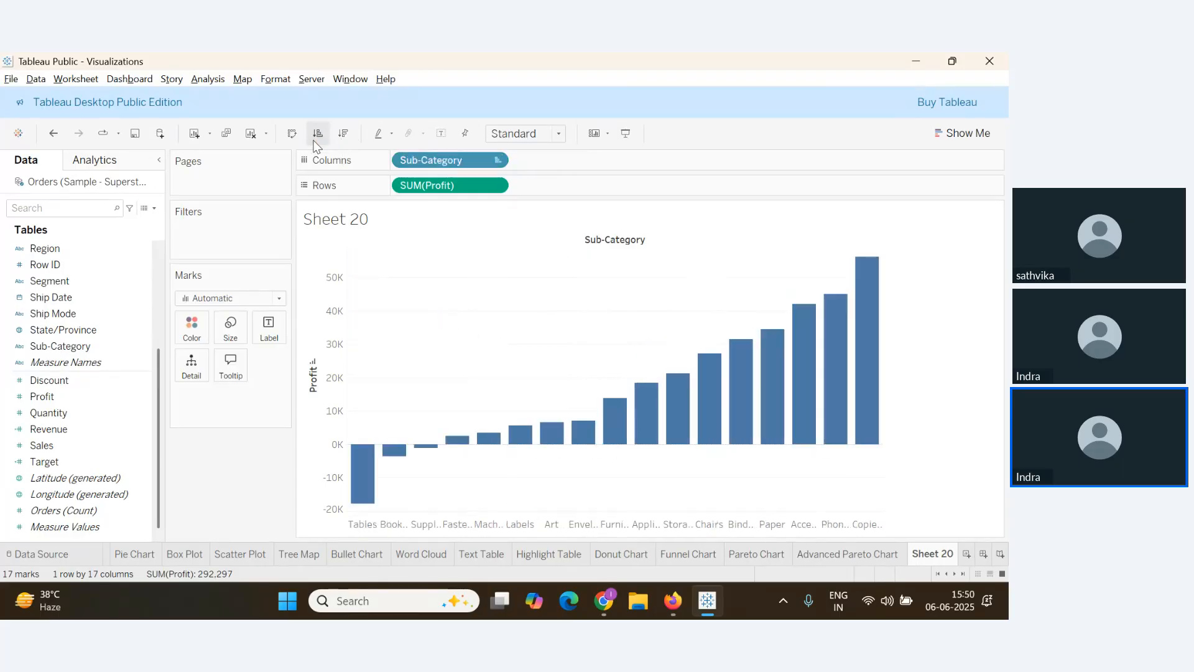
click(316, 146)
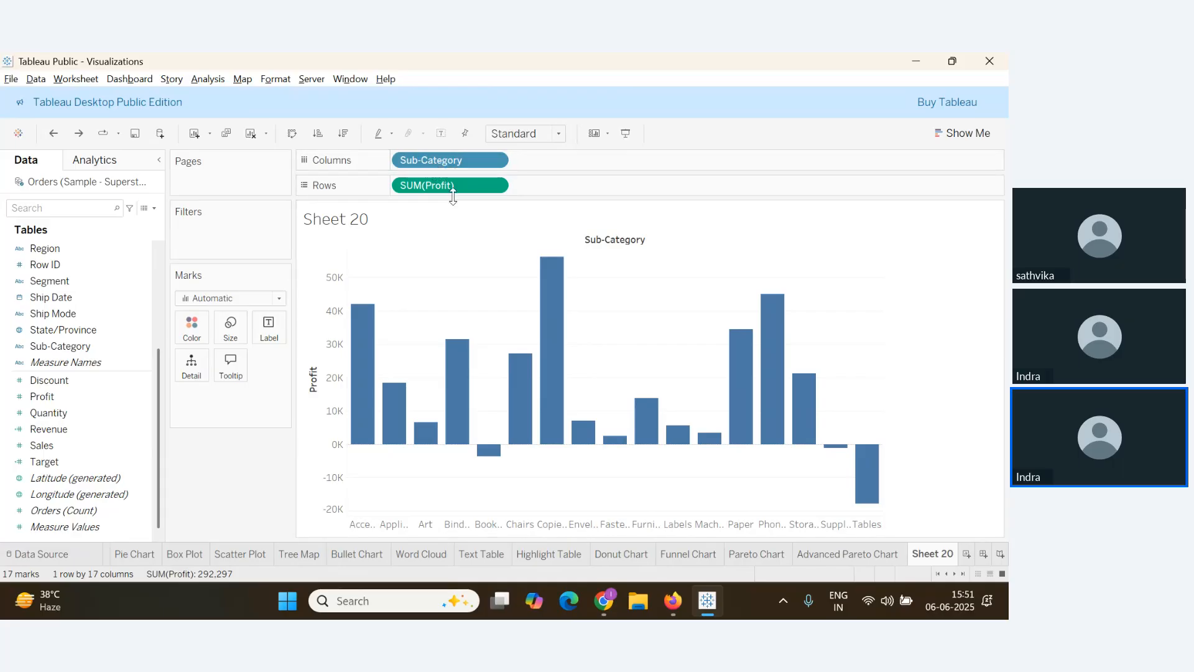
Apply a Running Total quick table calculation to SUM(Profit) on Rows
click(494, 186)
mouse_move(476, 447)
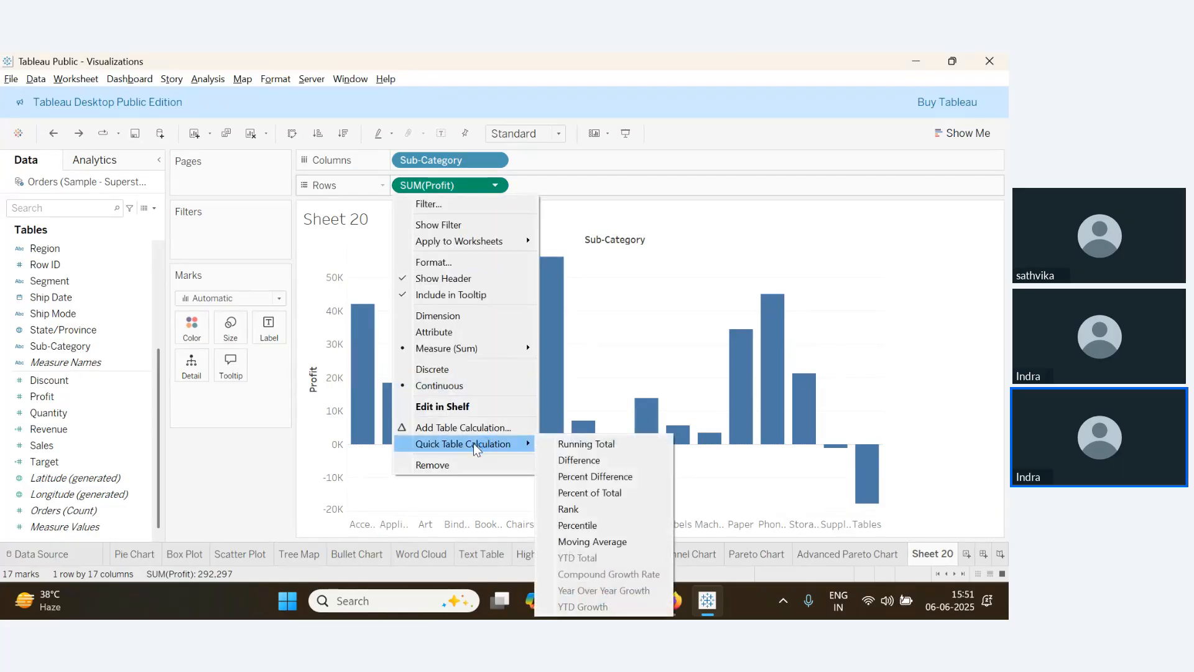
click(563, 445)
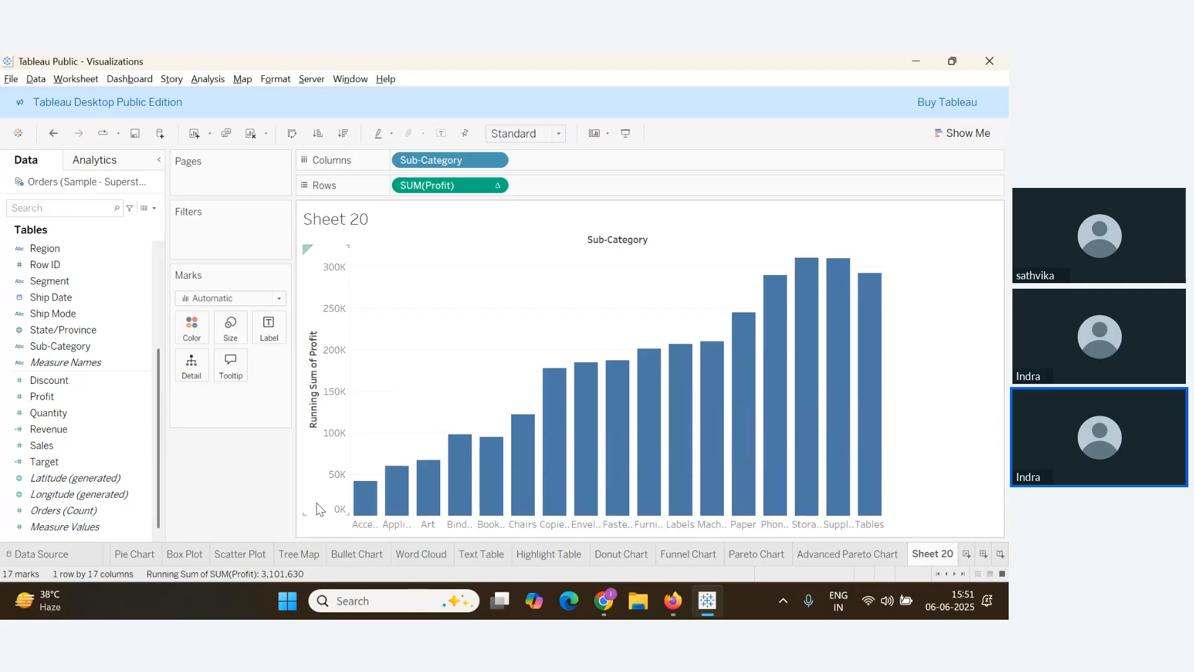
After a quick look at the webinar, change the Marks type to Gantt Bar
key(alt+Tab)
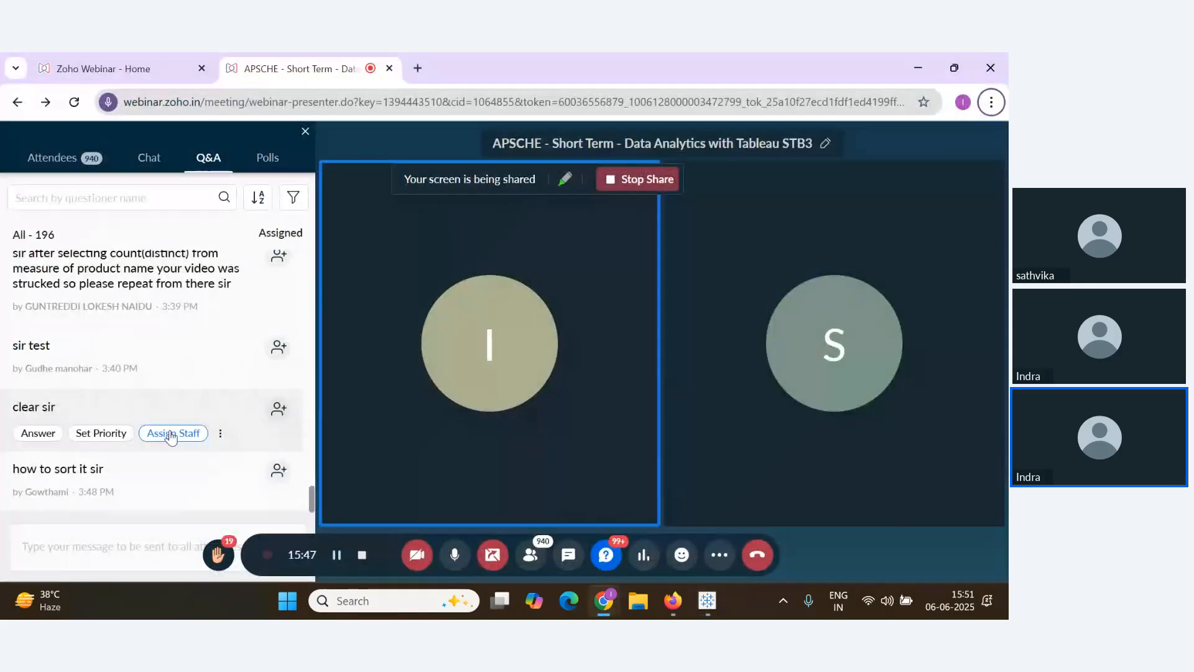
key(alt+Tab)
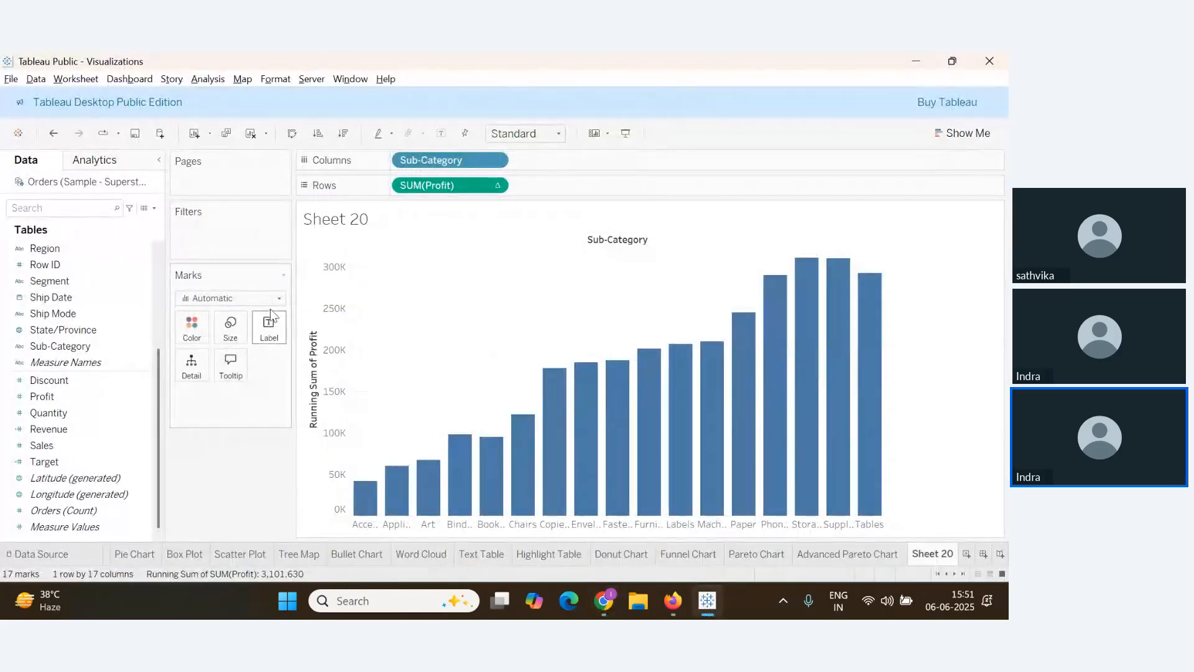
click(249, 298)
click(233, 476)
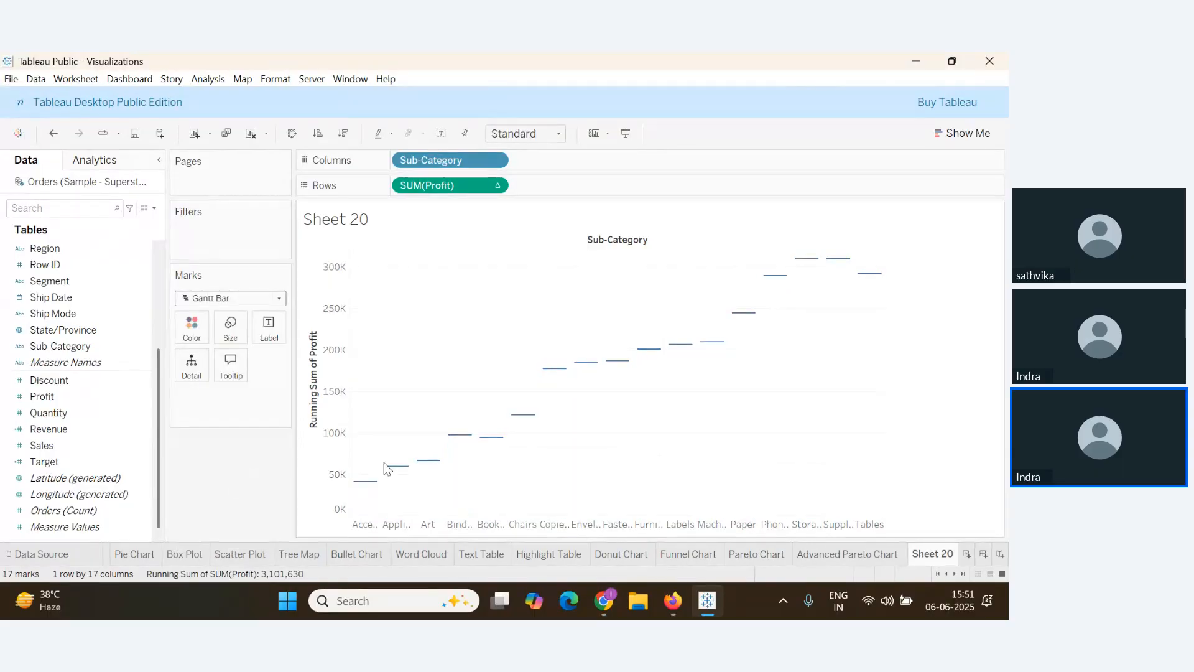
Check the Zoho Webinar window, then come back to the Tableau chart
key(alt+Tab)
key(alt+Tab)
key(alt+Tab)
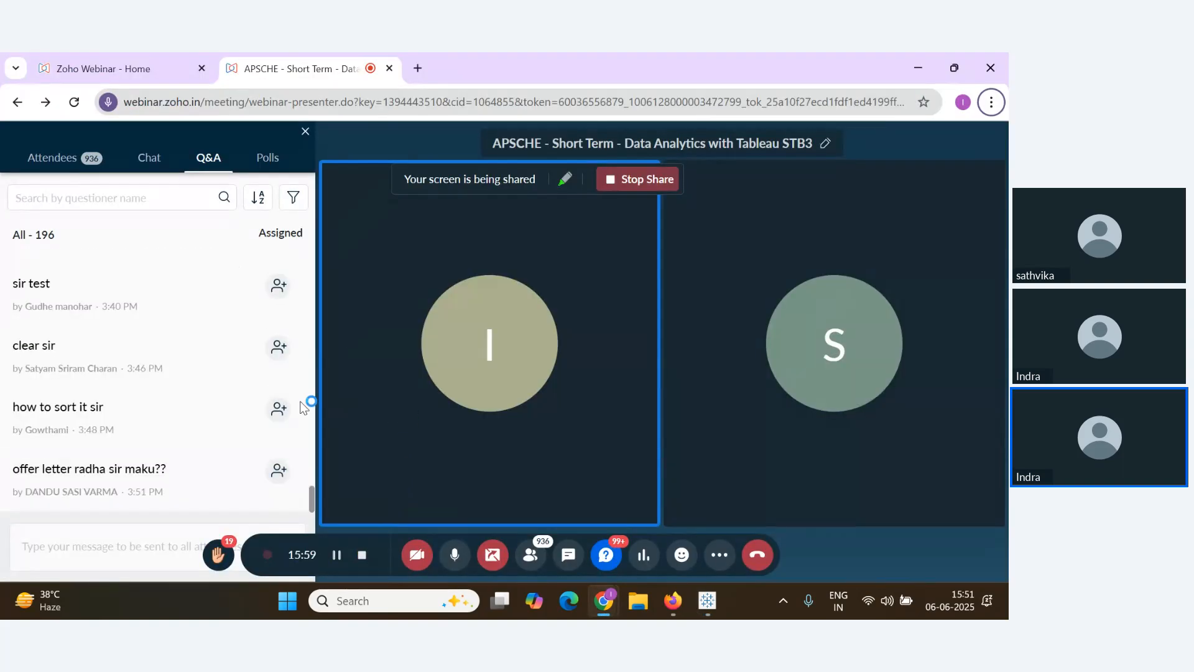
mouse_move(269, 408)
key(alt+Tab)
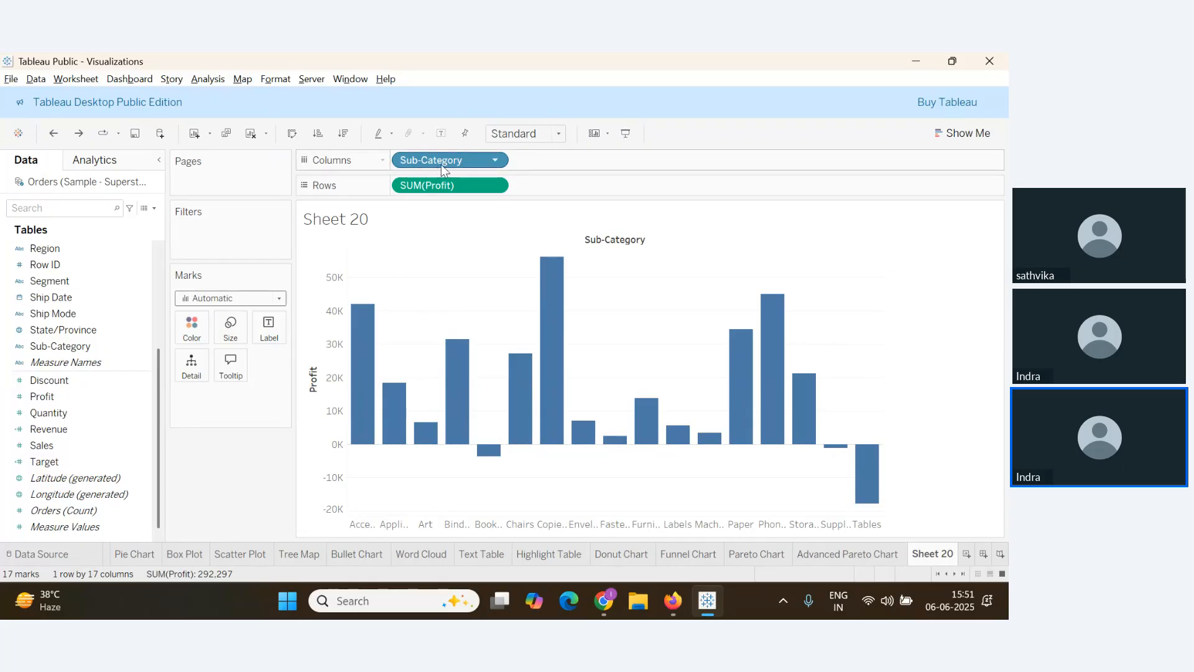
Reapply the Running Total quick table calculation to SUM(Profit) across Sub-Category
drag(442, 164, 468, 209)
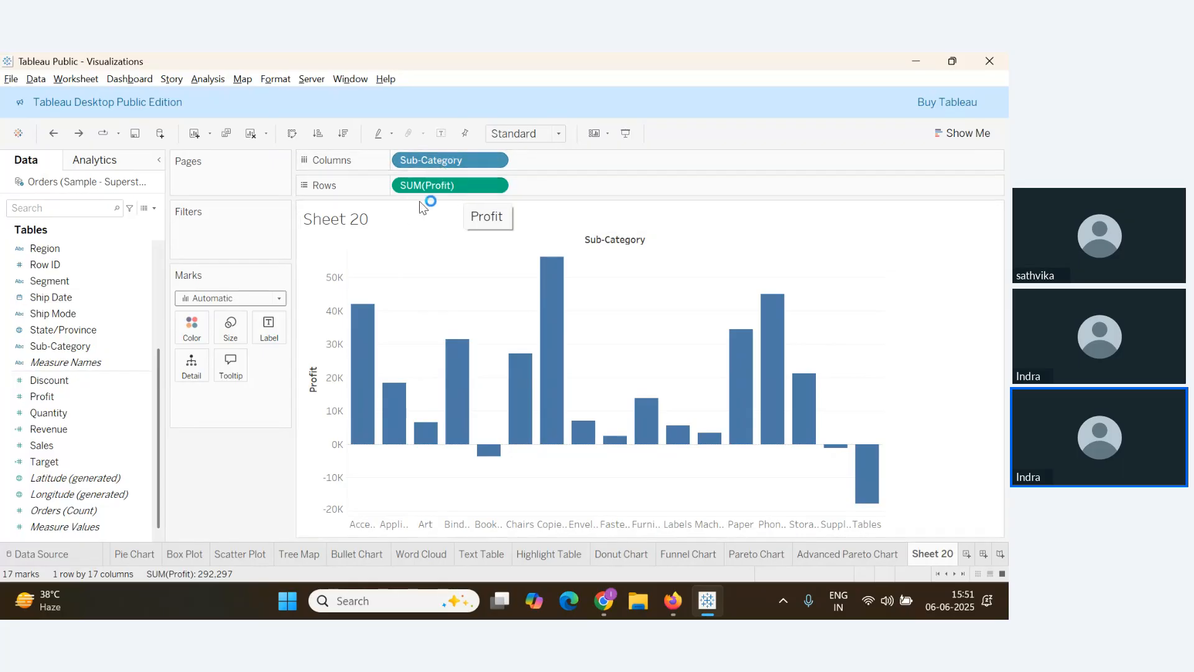
click(494, 187)
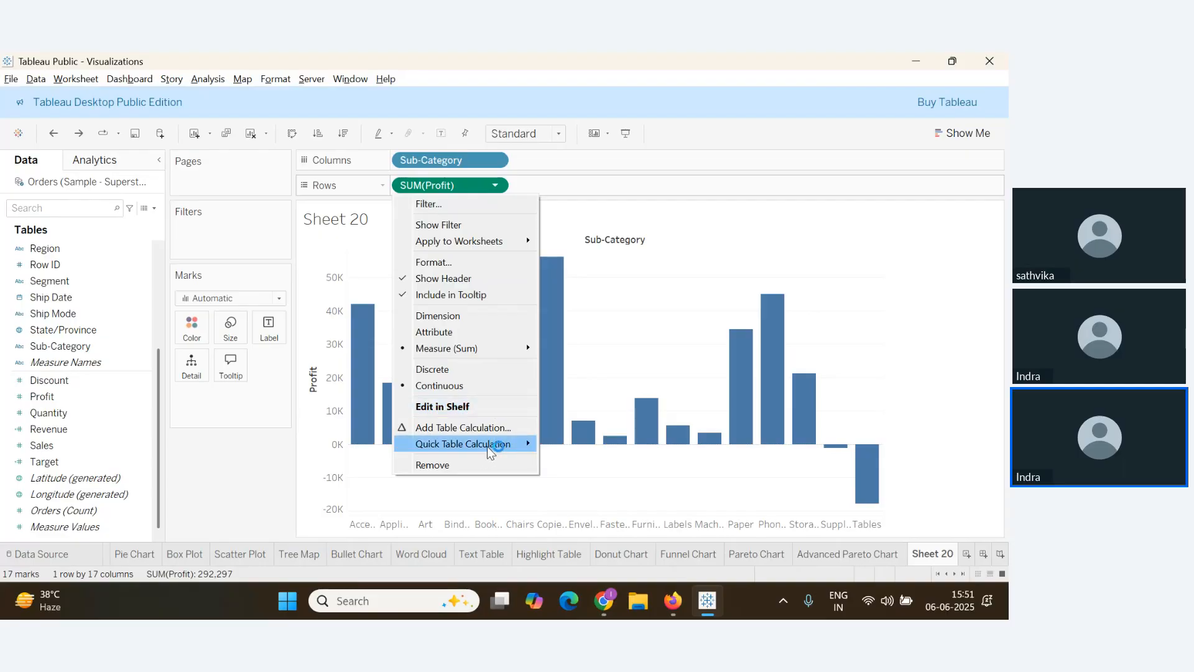
mouse_move(488, 446)
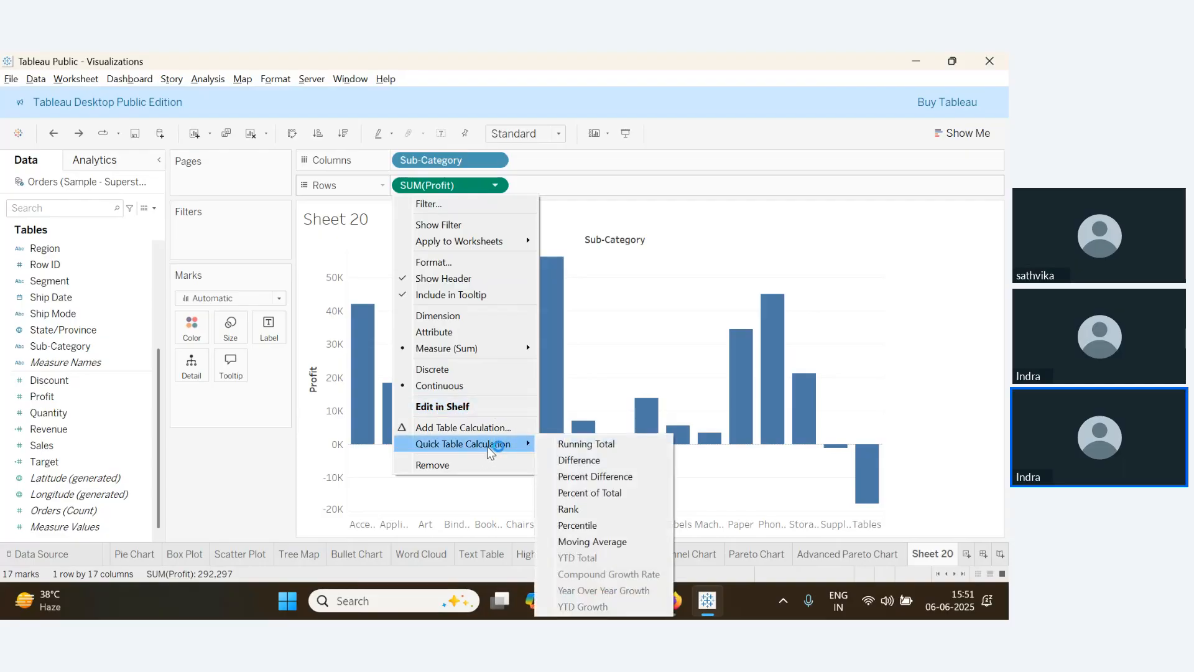
click(583, 451)
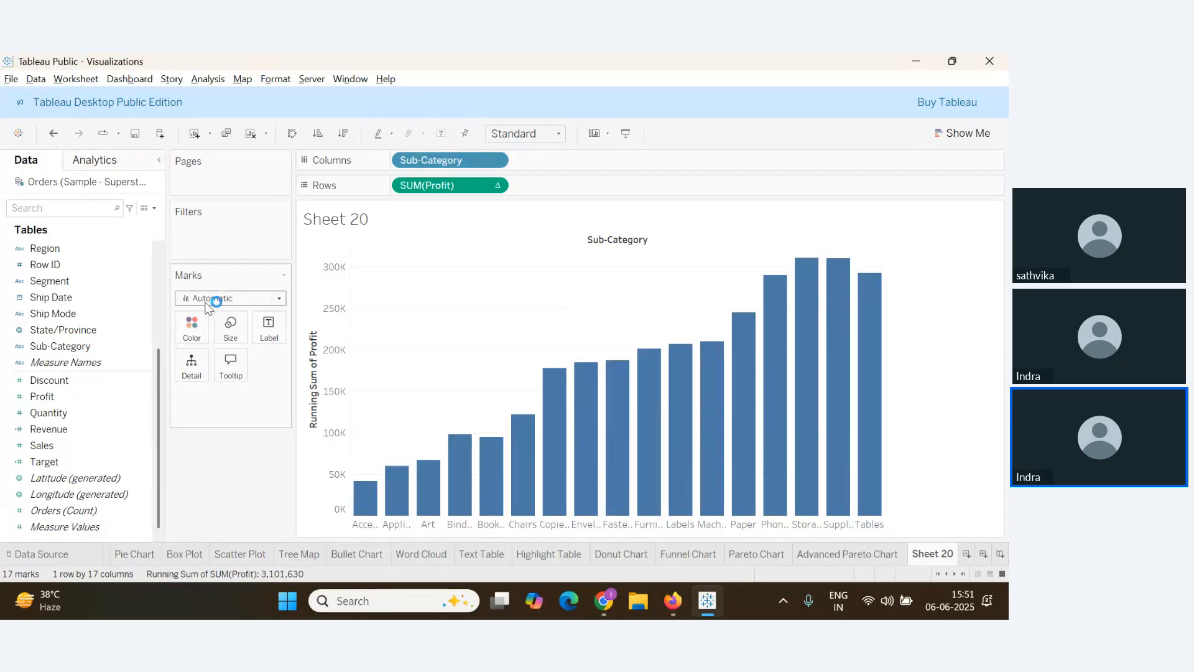
Switch the Marks type to Gantt Bar so running Profit totals draw as Gantt marks
click(274, 303)
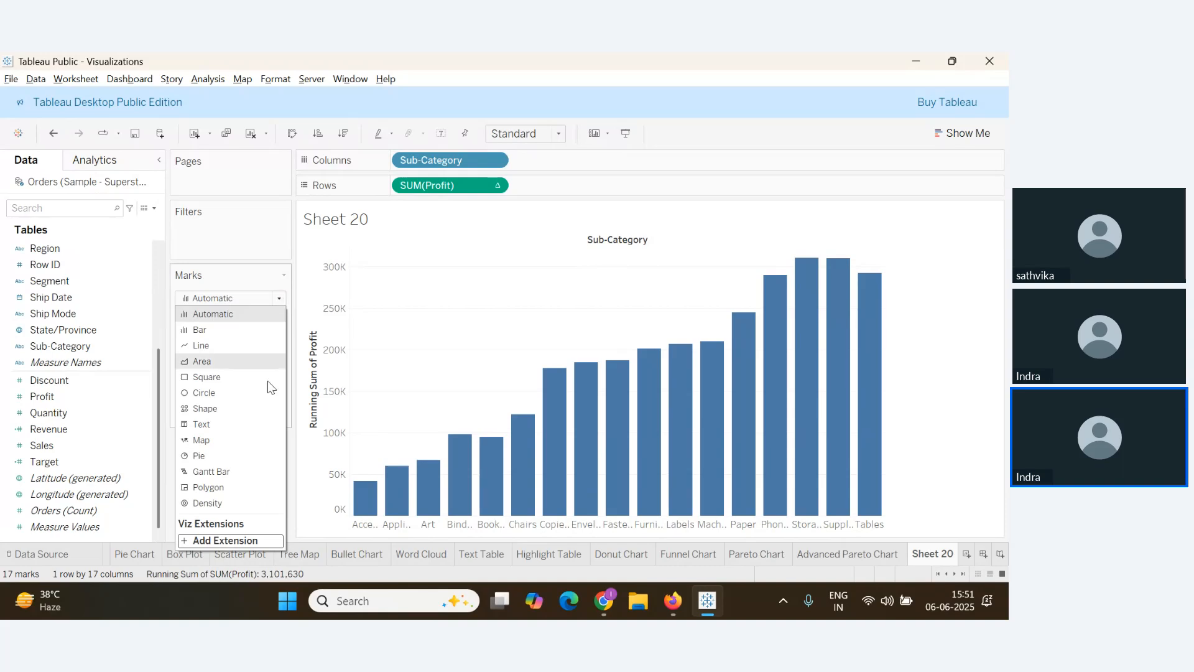
click(226, 473)
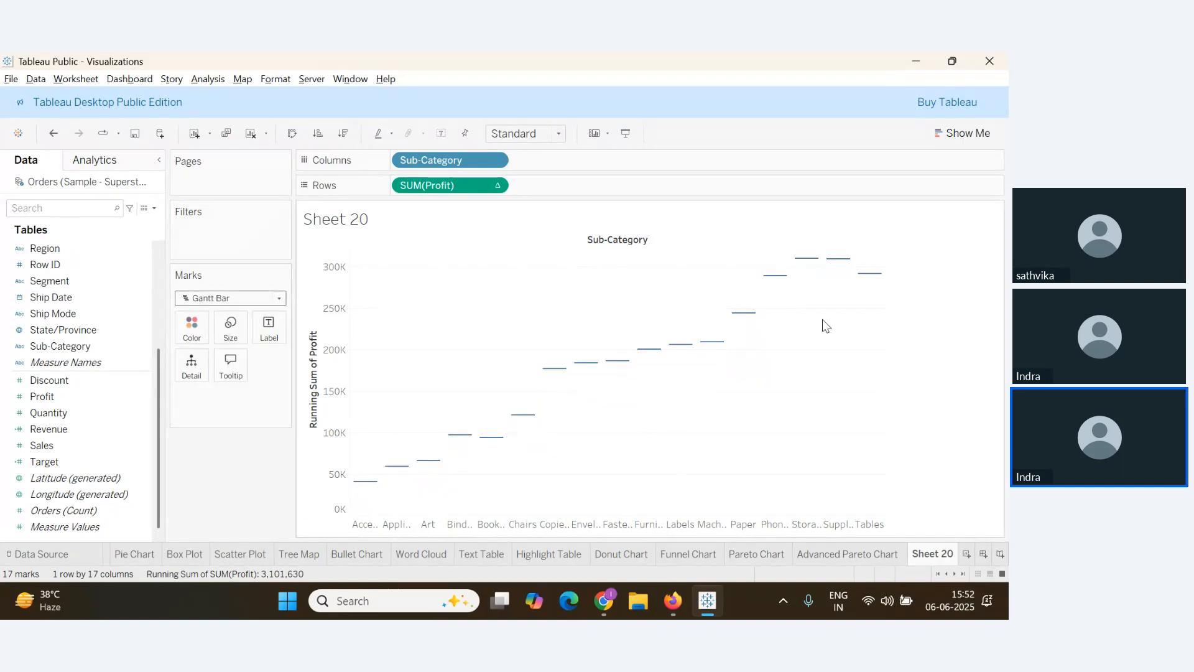
mouse_move(363, 493)
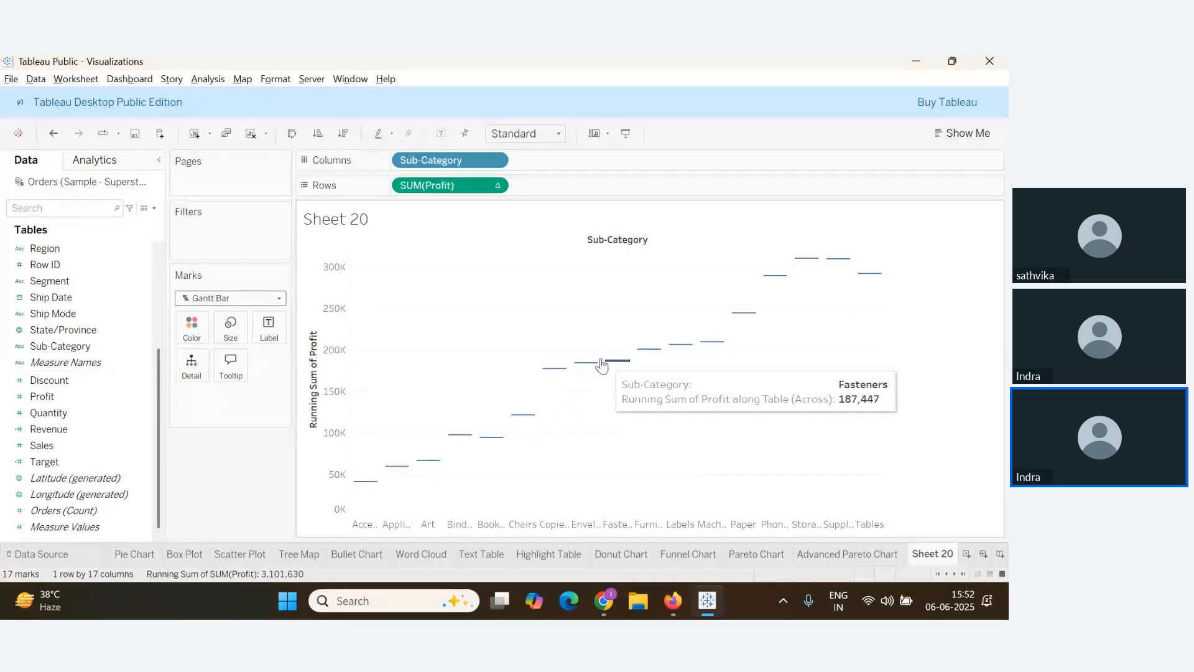
mouse_move(618, 369)
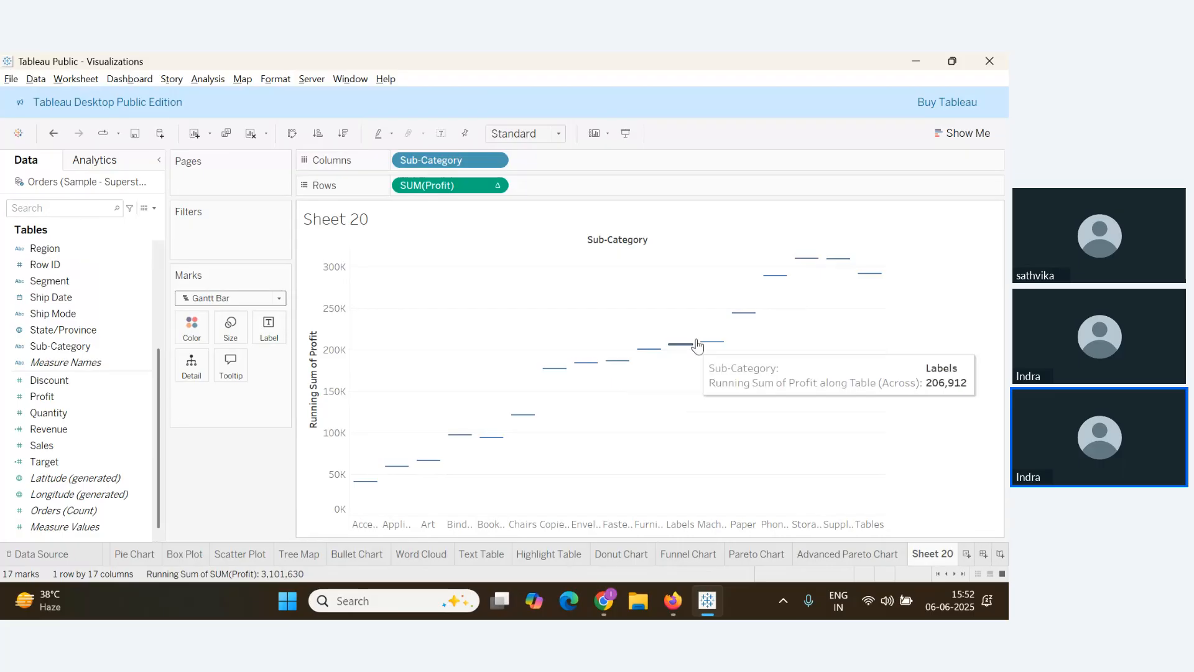
click(118, 418)
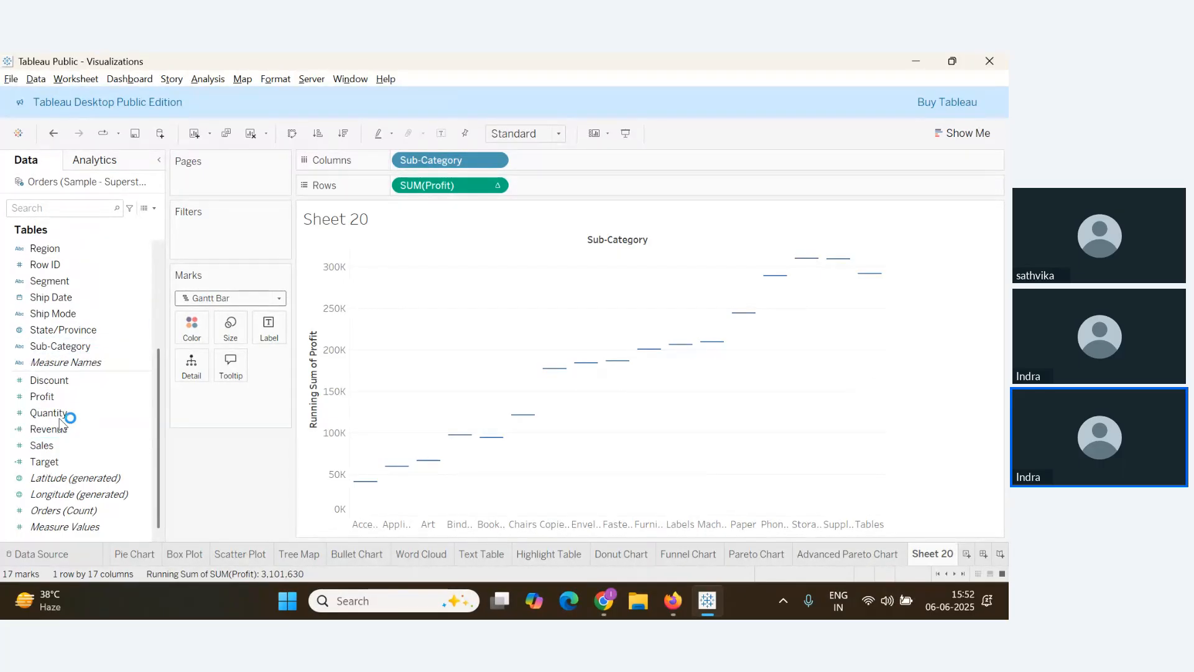
Drop Profit onto Size to size each Gantt bar by Profit, then switch to the webinar
drag(55, 397, 232, 329)
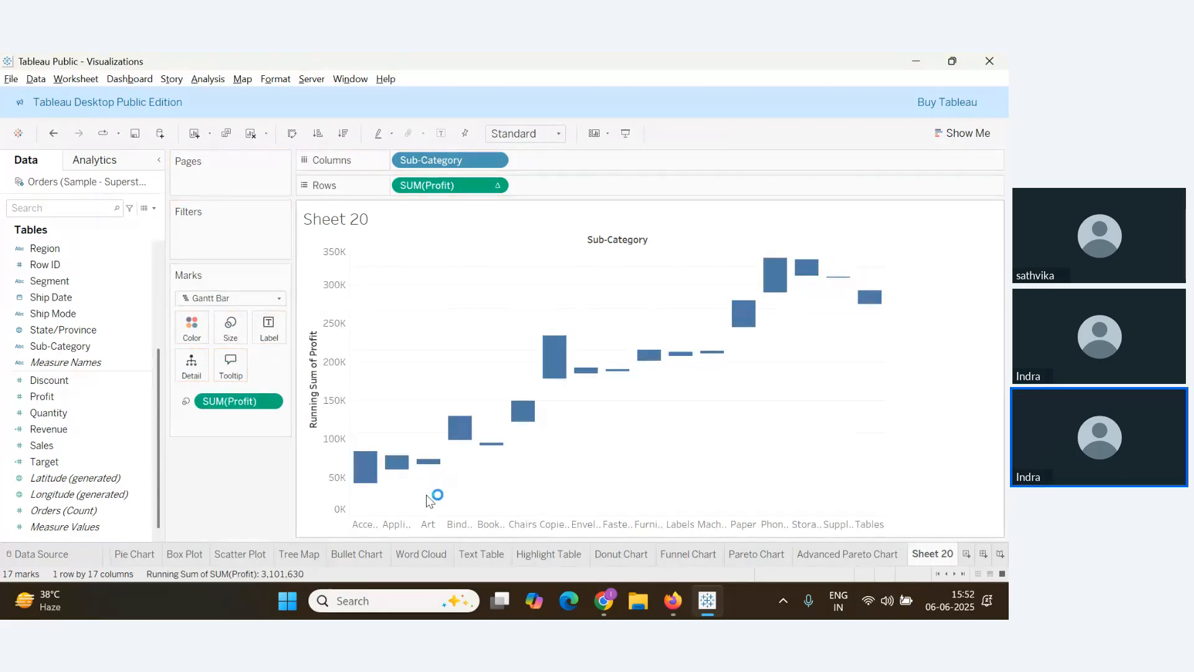
key(alt+Tab)
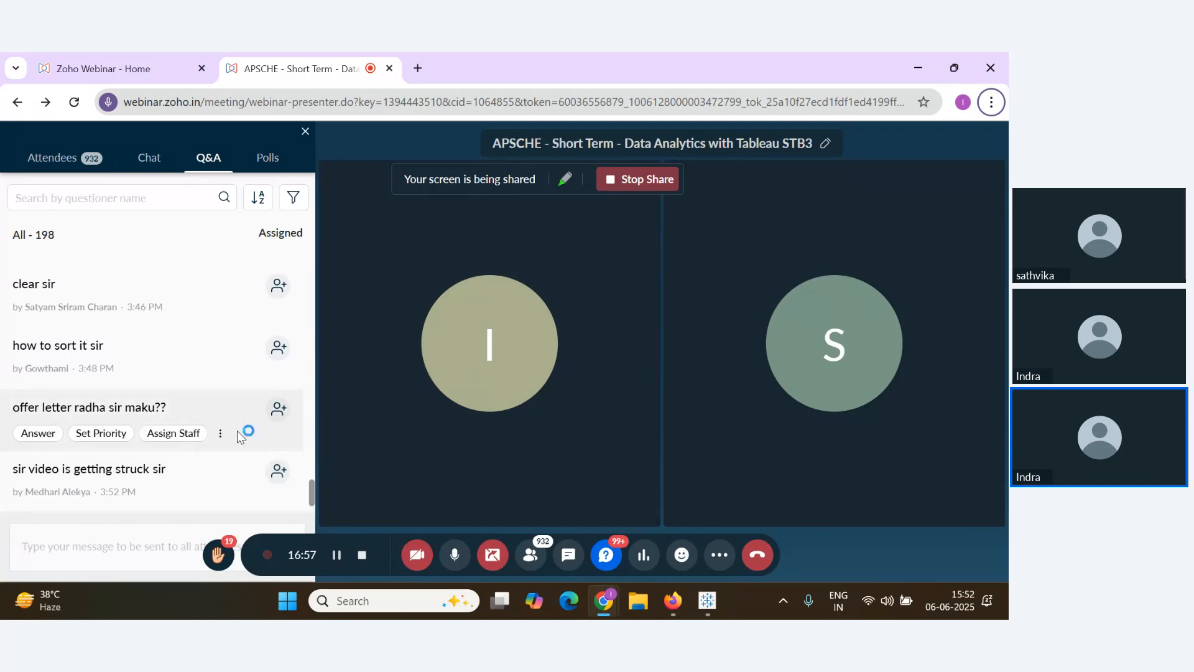
Scroll the newest webinar questions, then return to the Sheet 20 waterfall in Tableau
scroll(205, 460, down, 1)
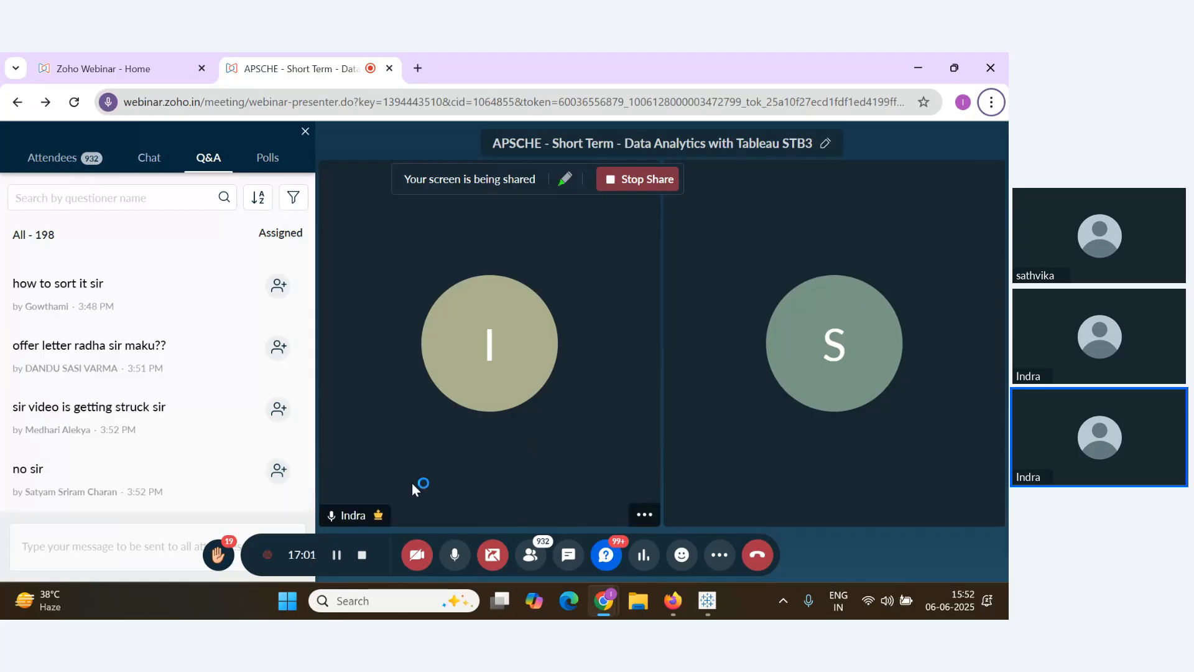
key(alt+Tab)
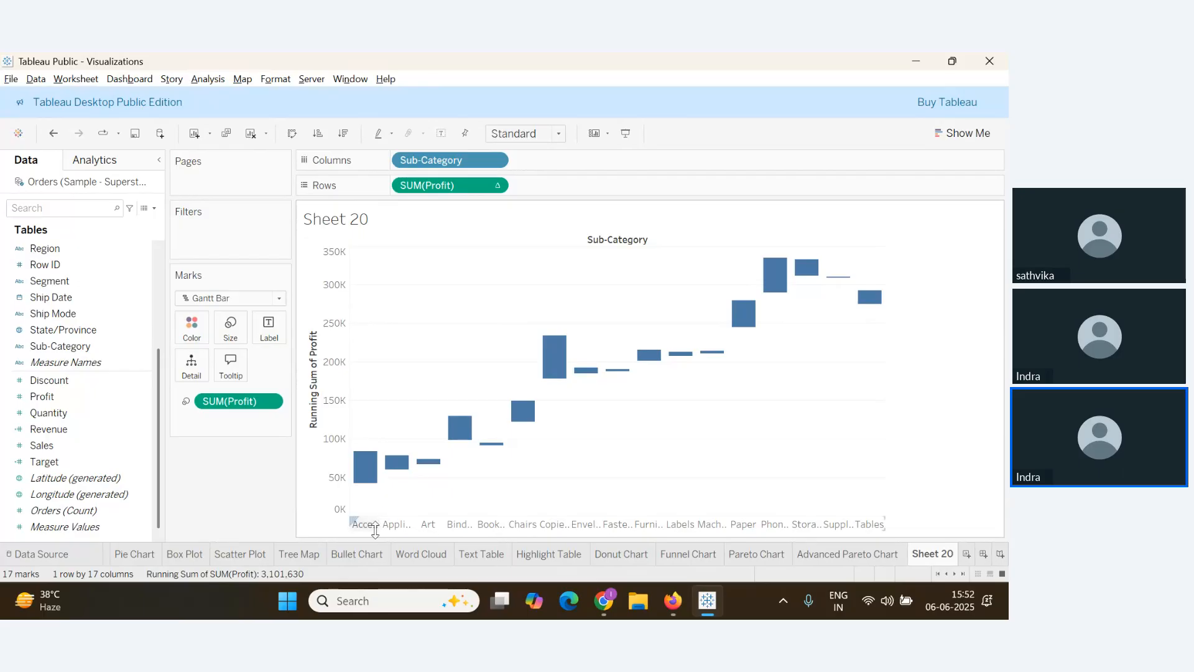
mouse_move(404, 463)
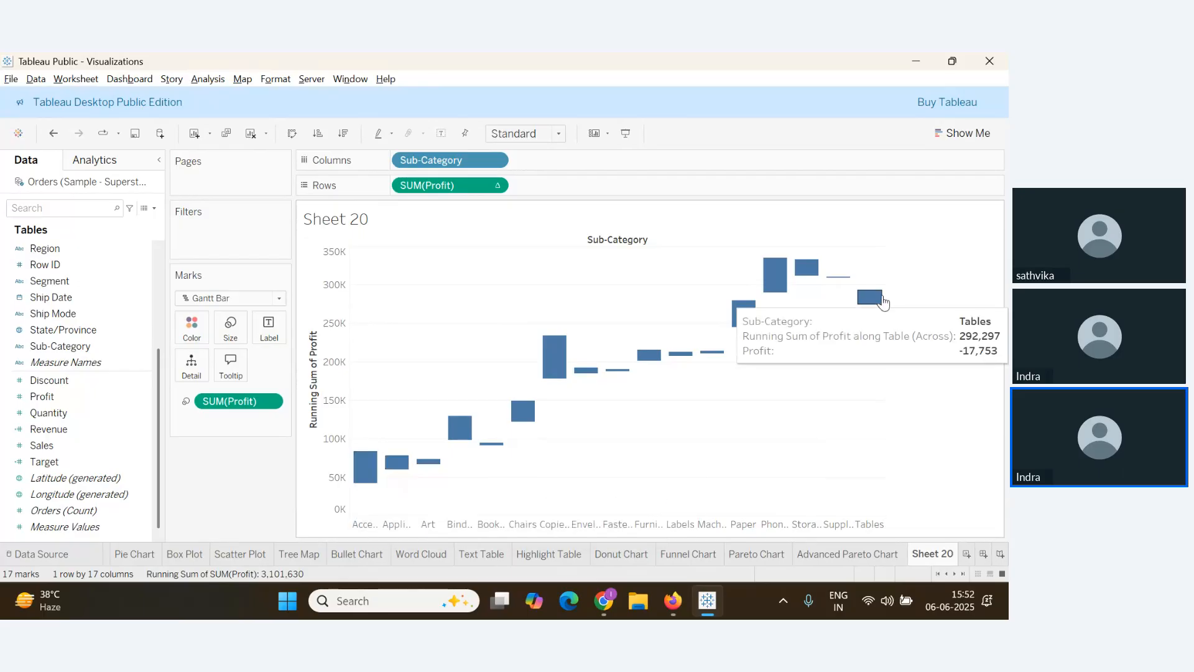
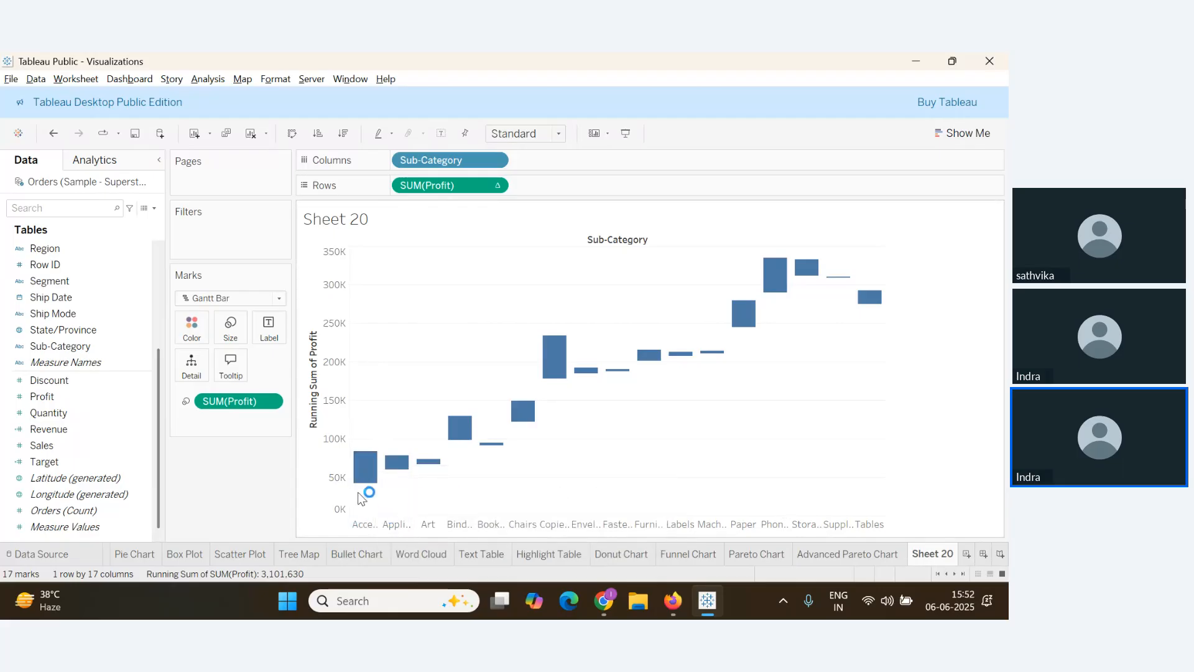
Negate the Profit size field to -SUM(Profit), then switch to the webinar window
double_click(200, 401)
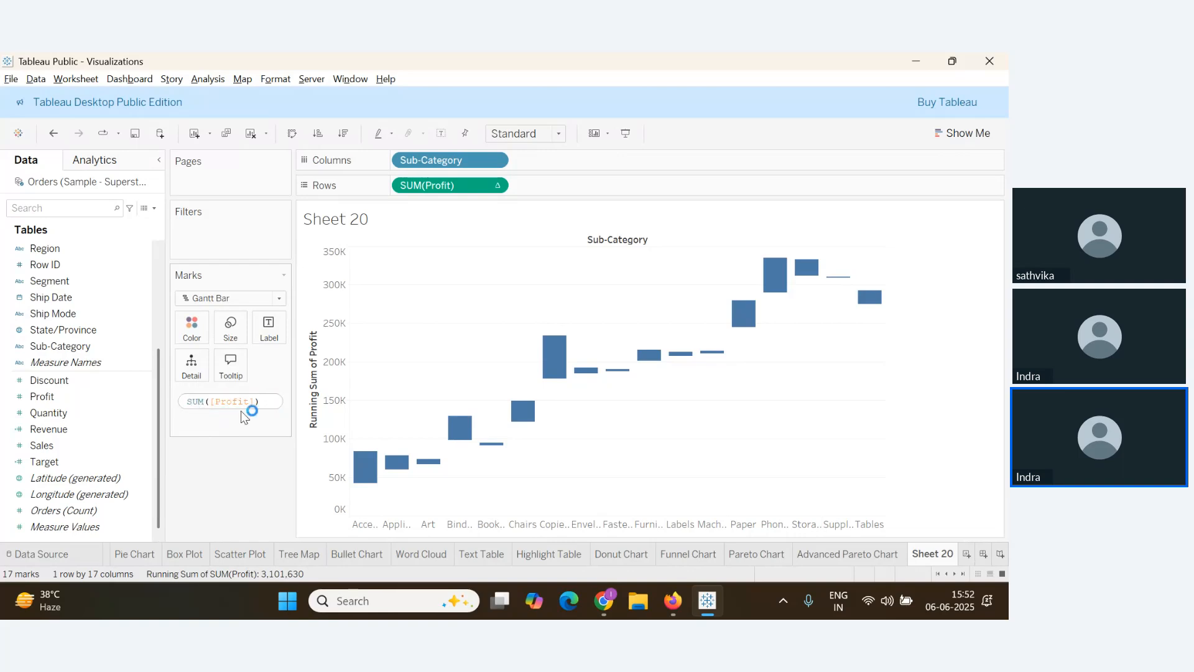
text(-)
key(Return)
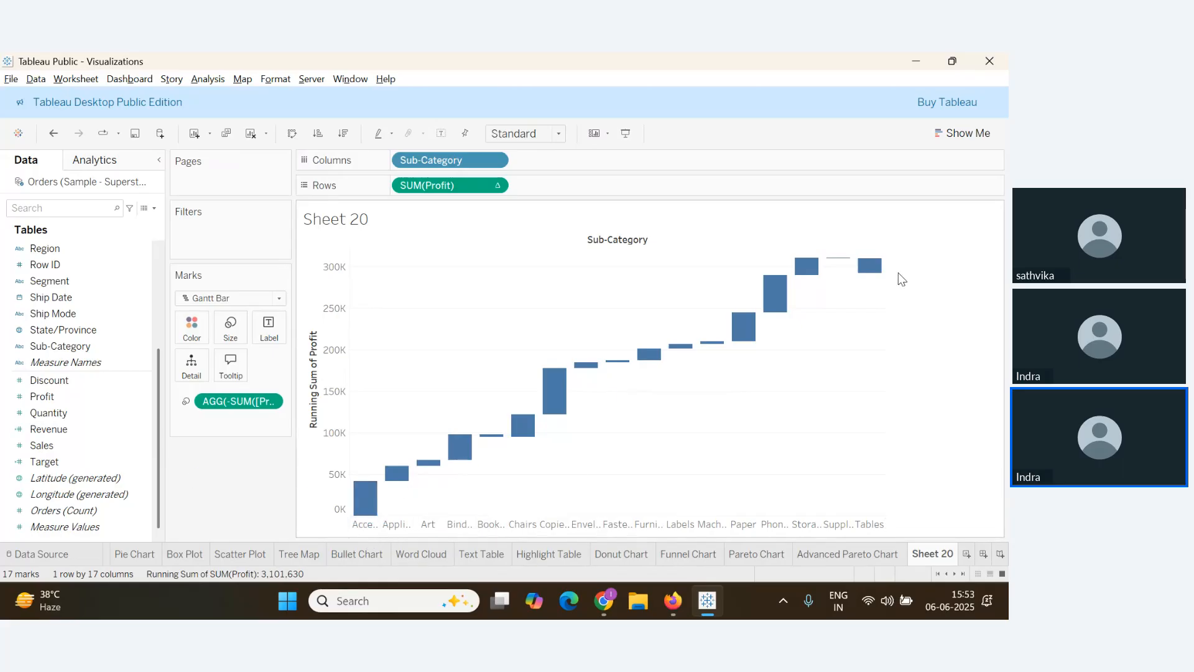
mouse_move(361, 502)
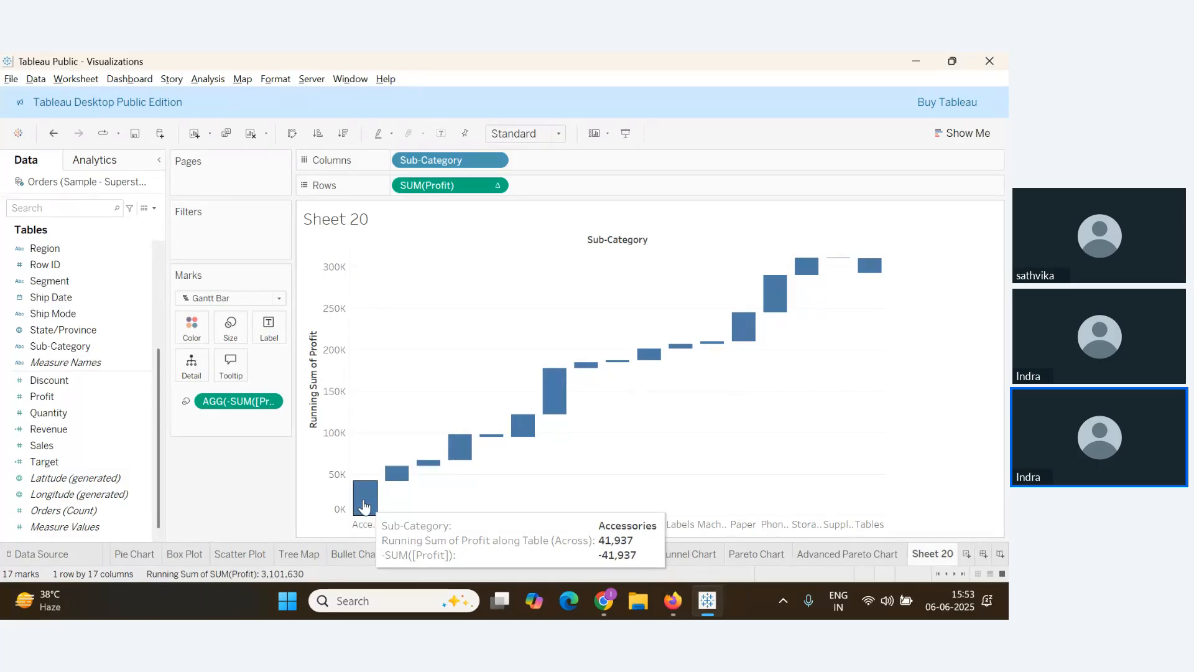
mouse_move(391, 489)
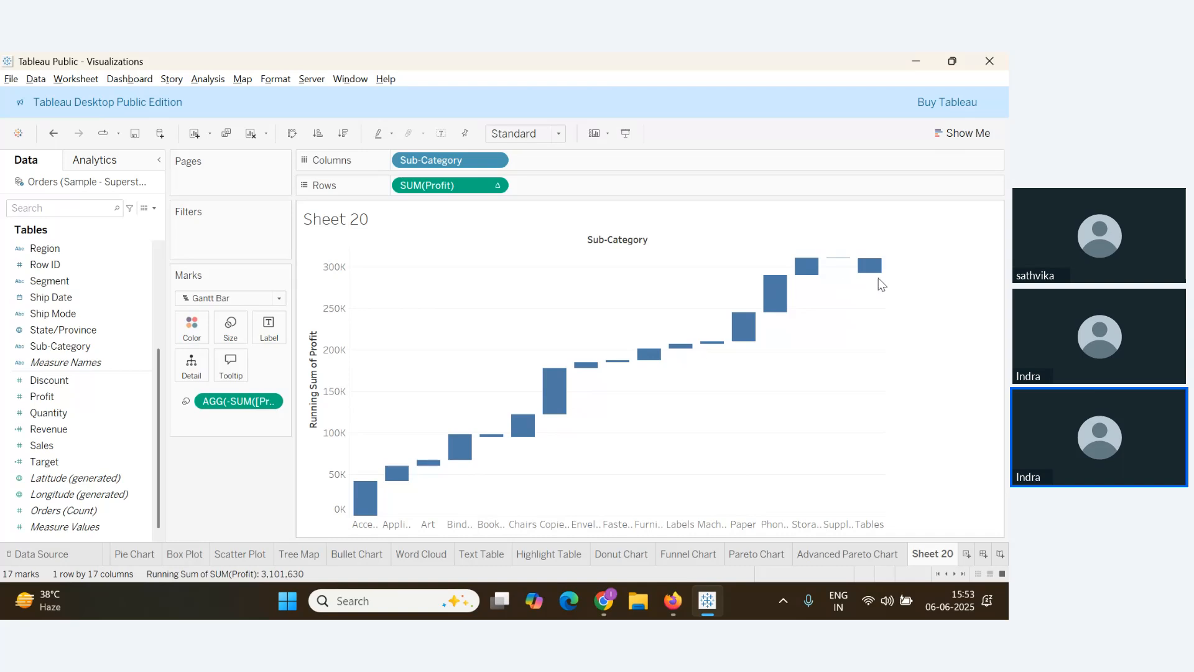
key(alt+Tab)
scroll(150, 473, down, 3)
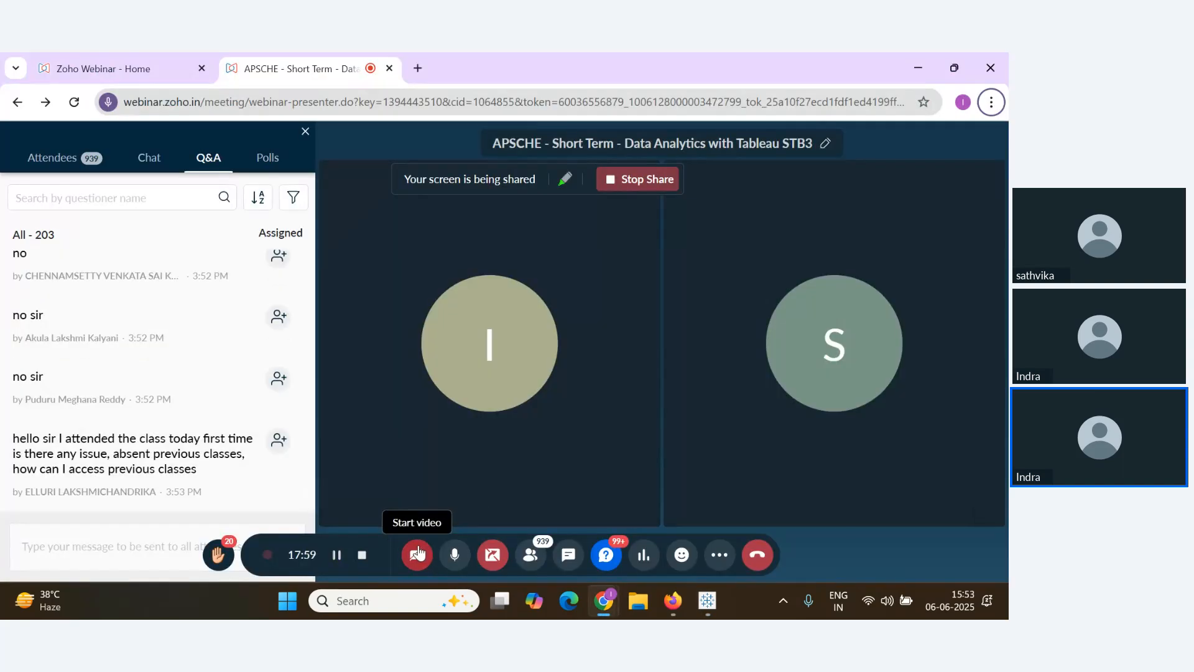
Scroll up through the webinar Q&A, then return to the Tableau waterfall
scroll(188, 420, up, 5)
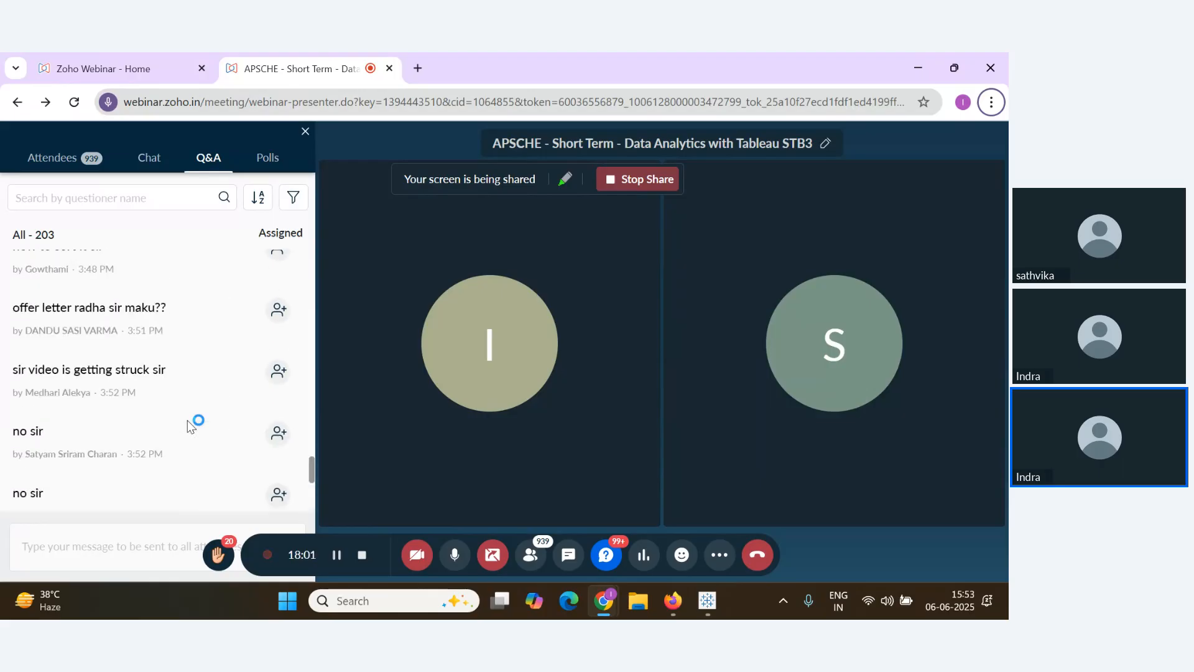
key(alt+Tab)
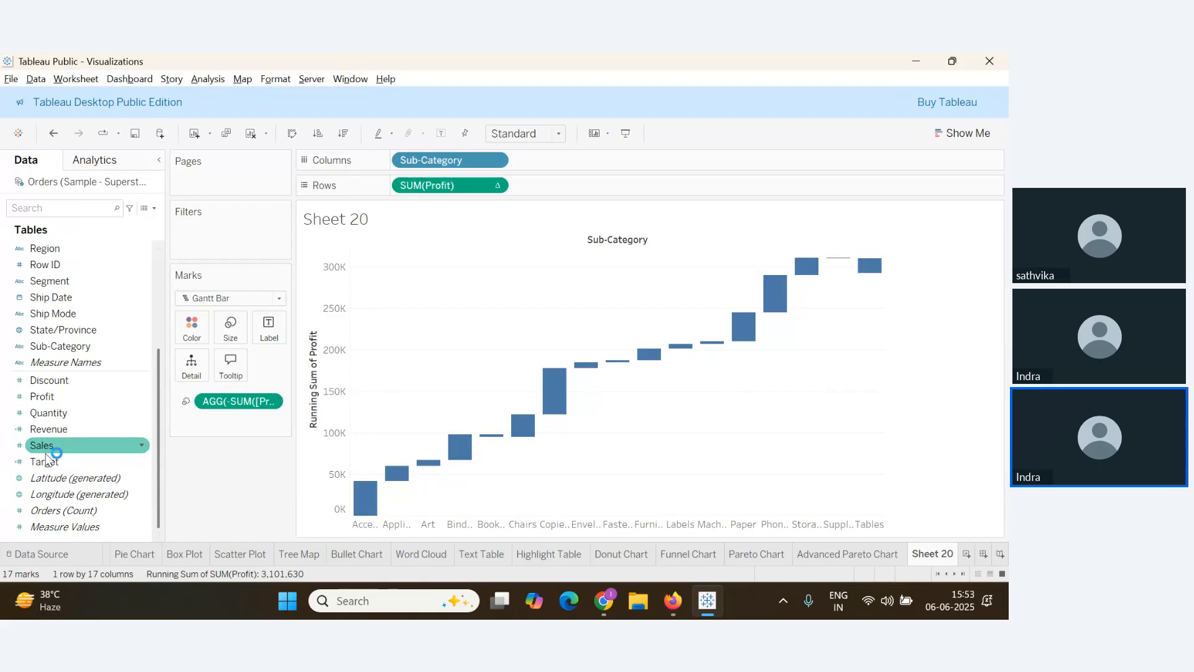
Colour the Gantt bars by Profit and size the chart to Entire View
drag(50, 397, 192, 327)
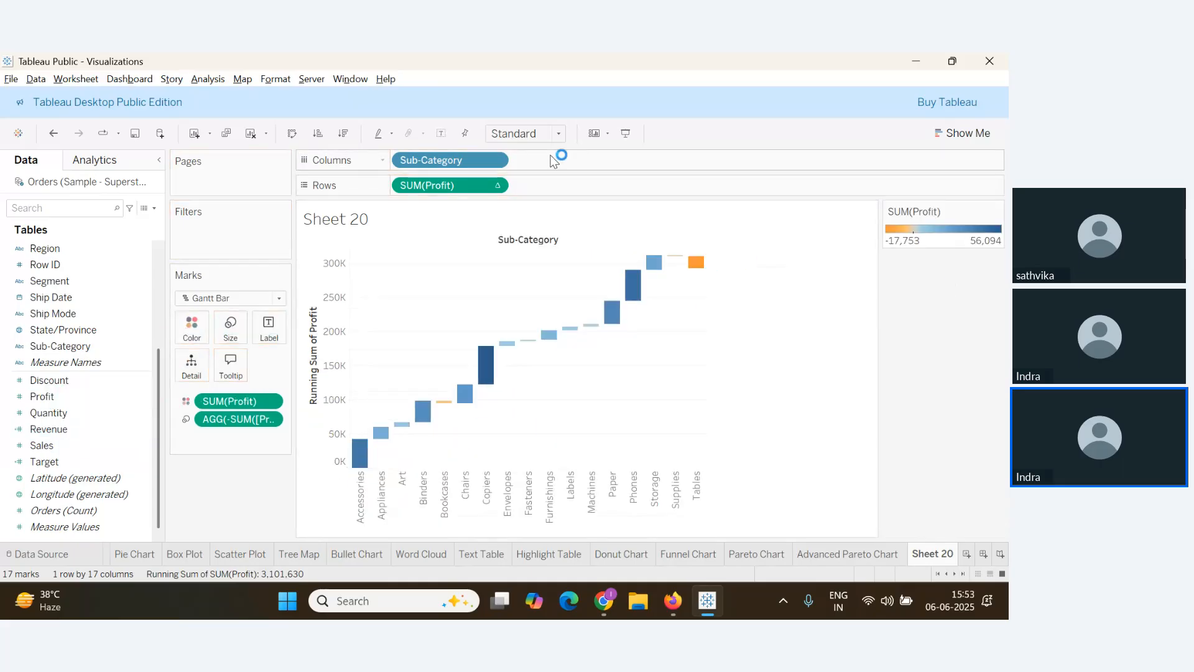
click(558, 133)
click(547, 167)
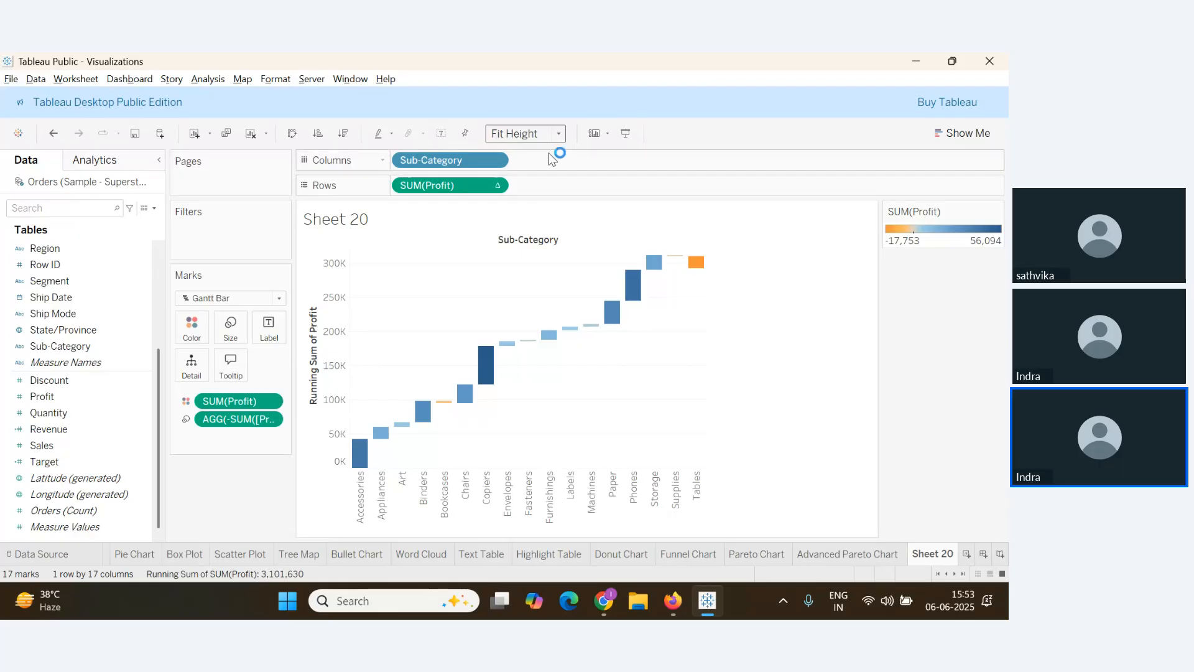
click(559, 133)
click(534, 189)
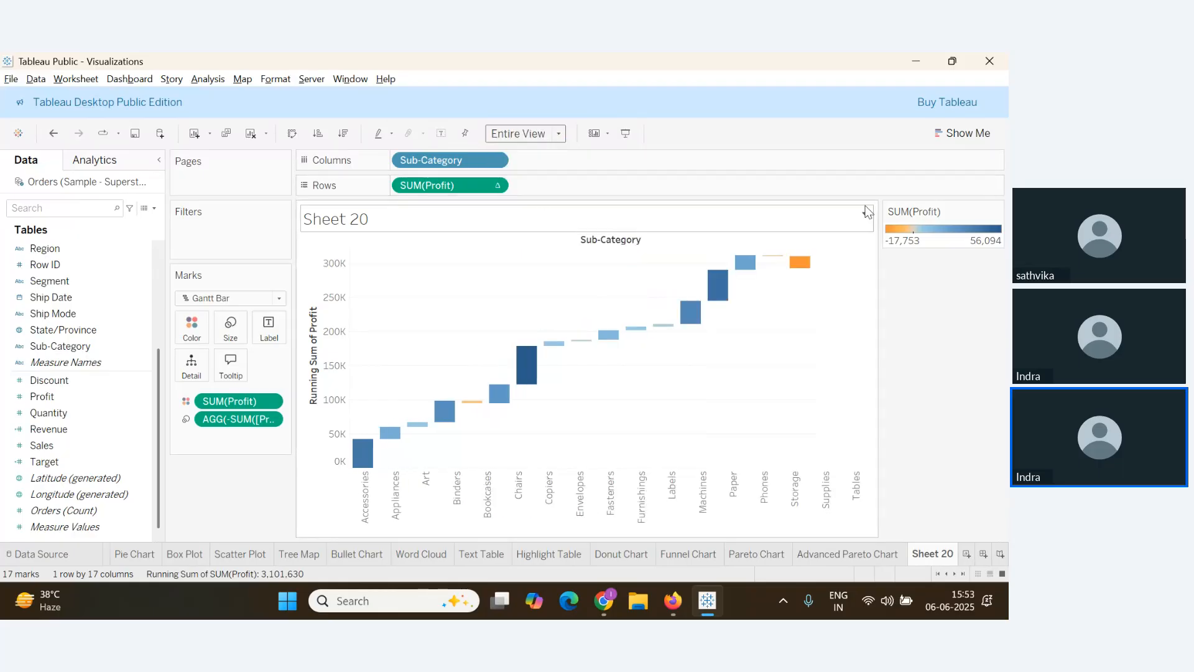
click(974, 136)
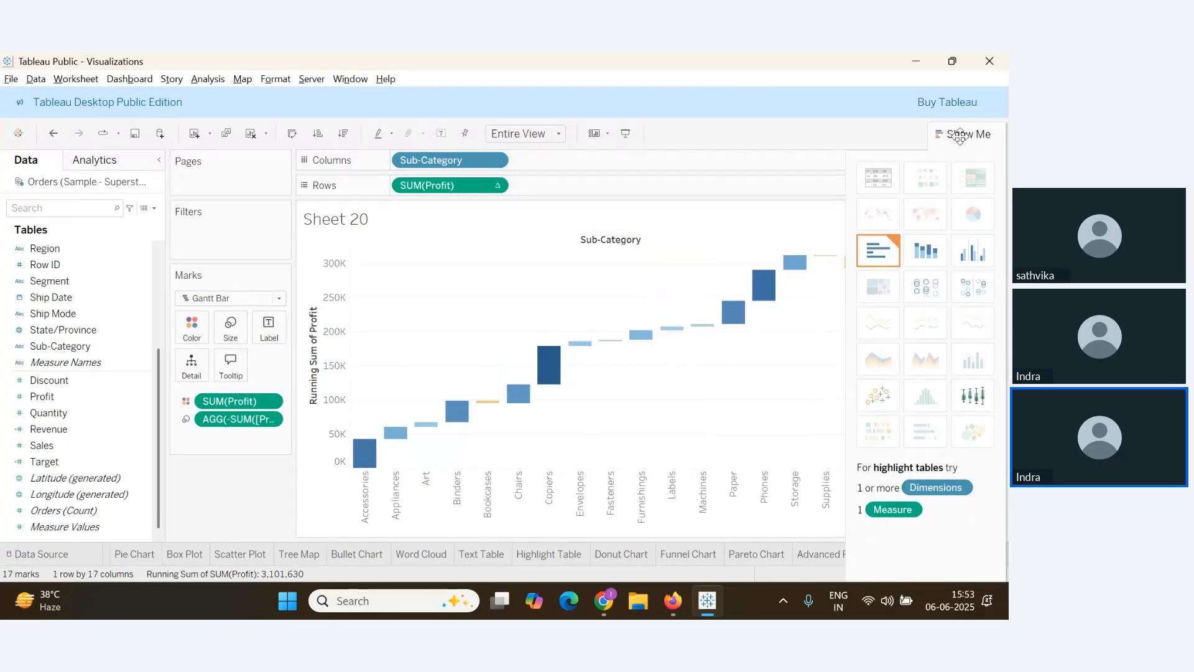
click(965, 133)
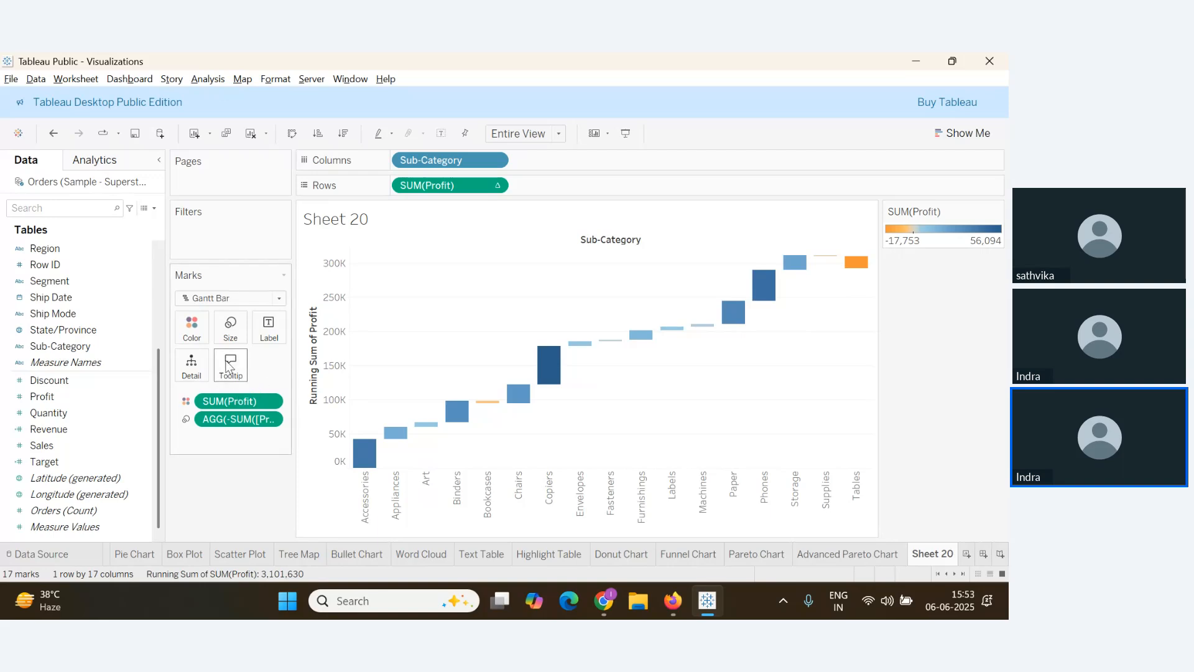
click(282, 298)
click(282, 297)
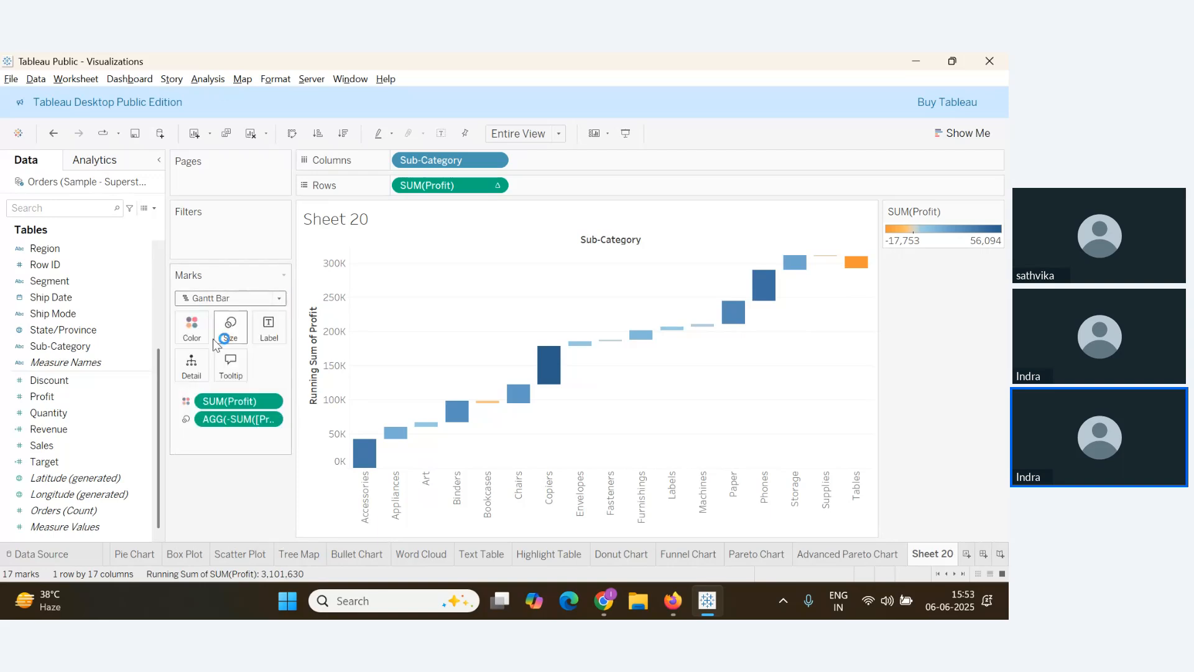
Apply the Red-Green Diverging palette to the Profit colours
click(192, 326)
click(250, 376)
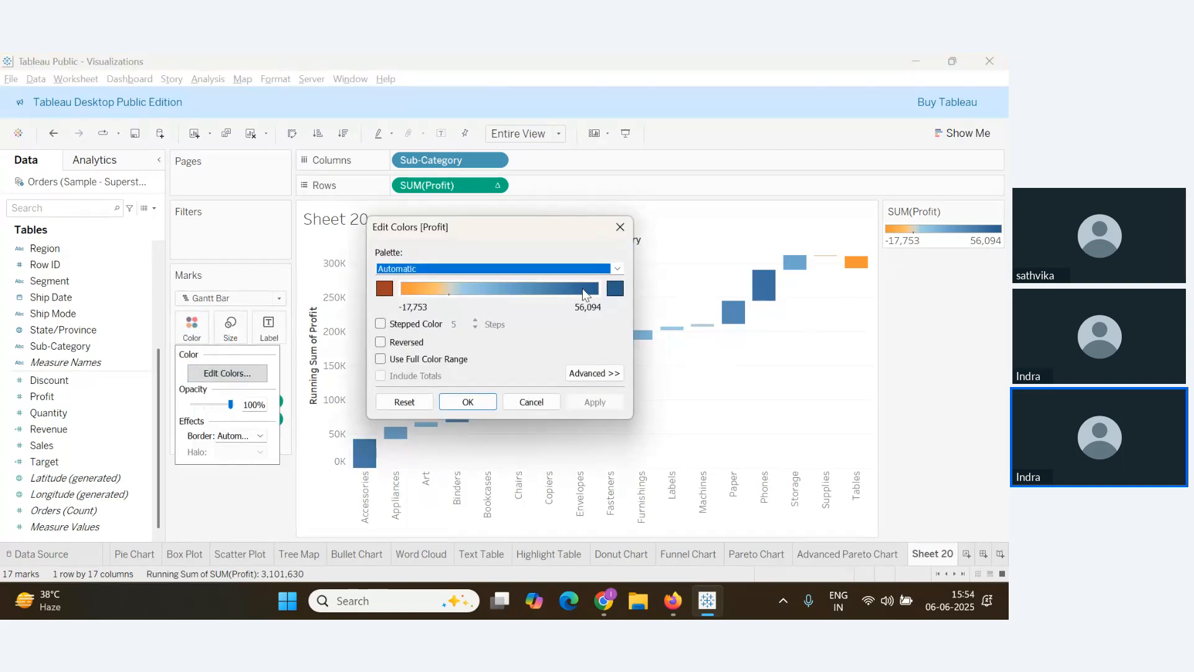
click(617, 268)
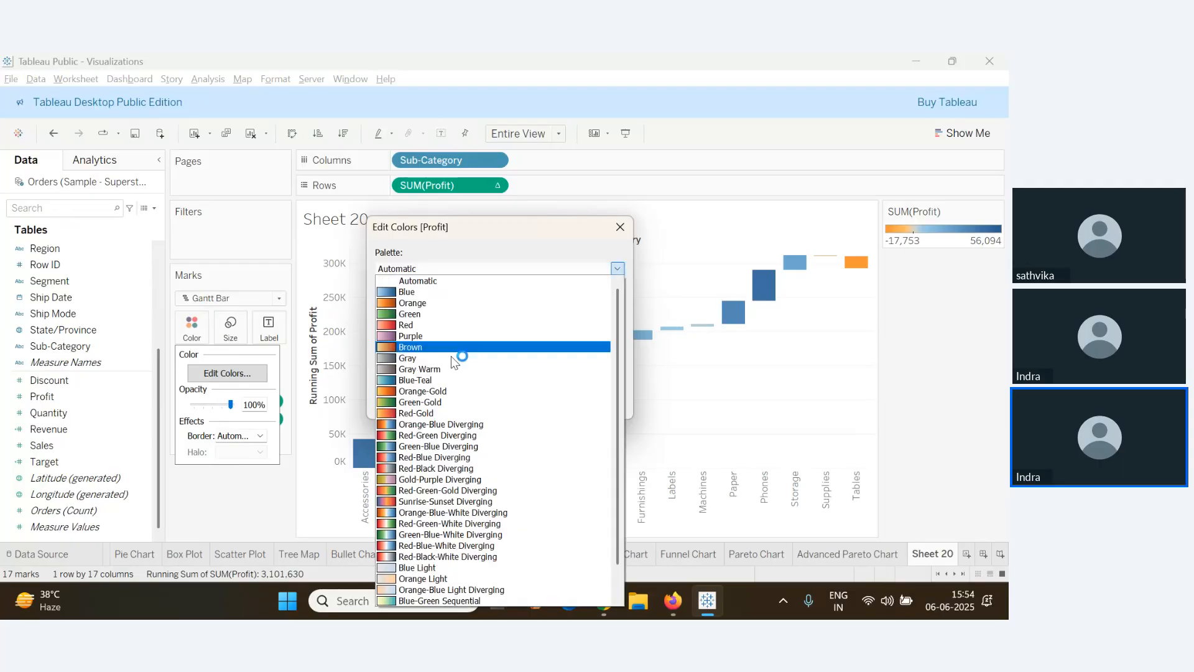
click(426, 435)
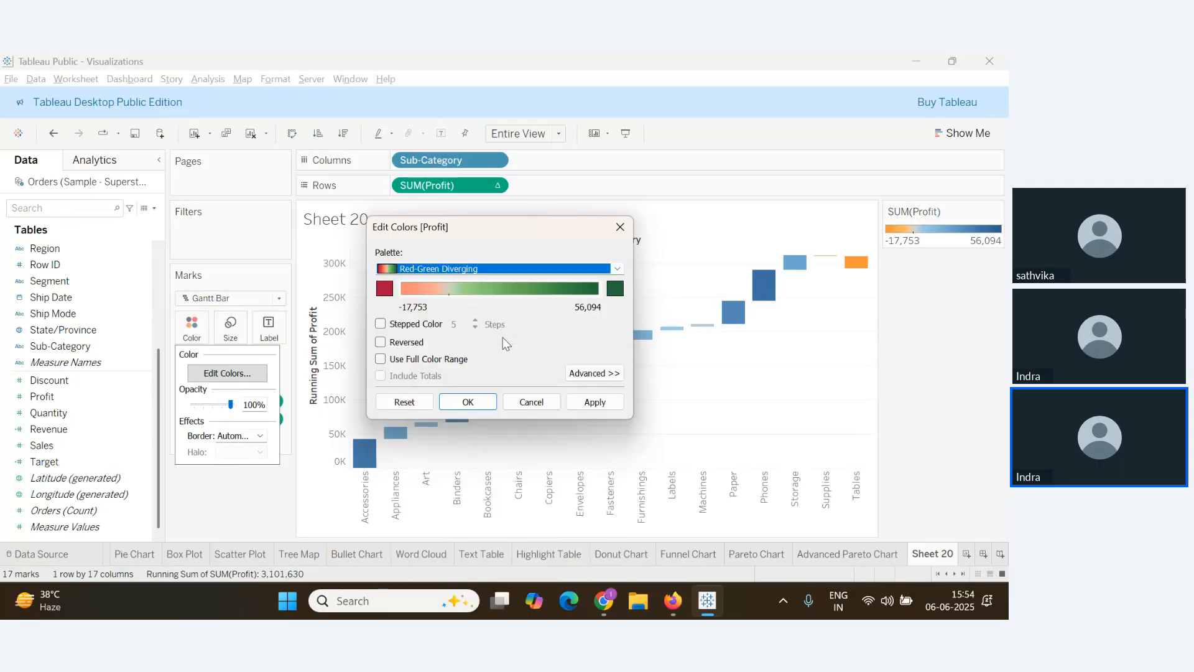
click(606, 376)
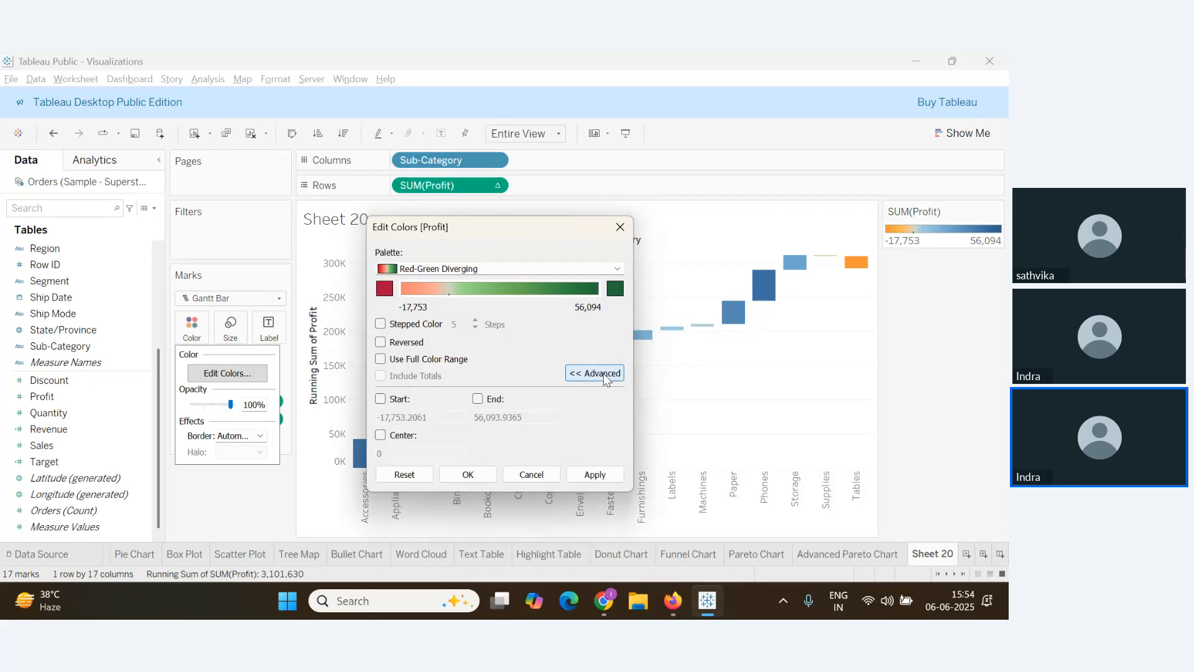
click(605, 374)
click(595, 402)
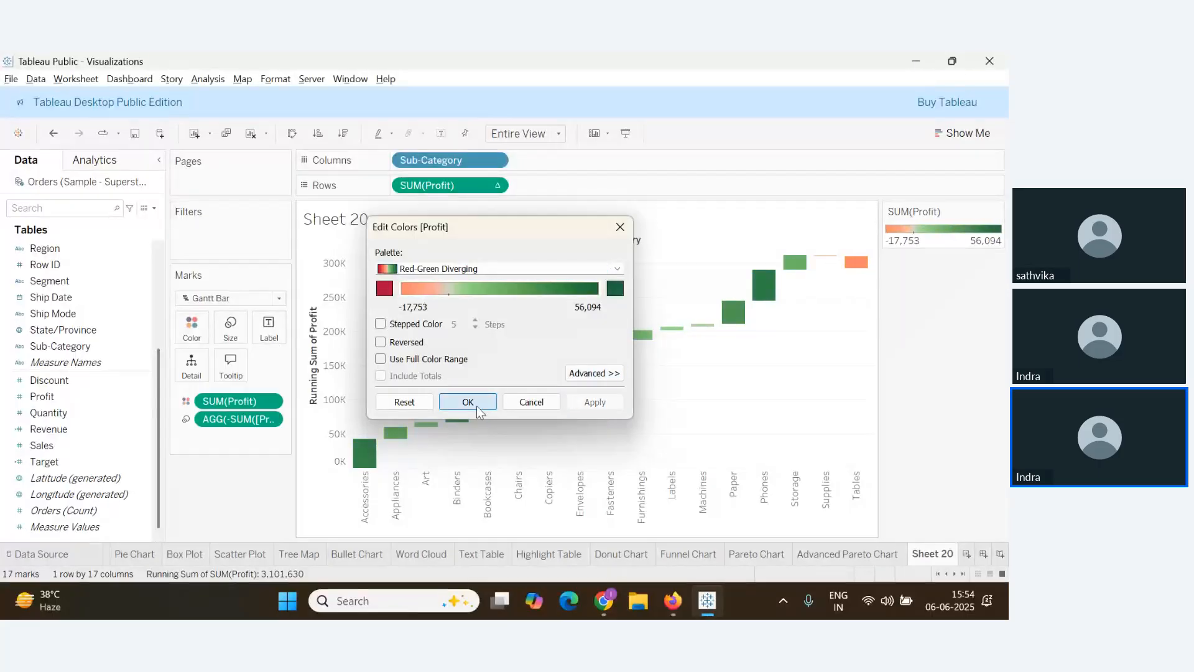
click(477, 408)
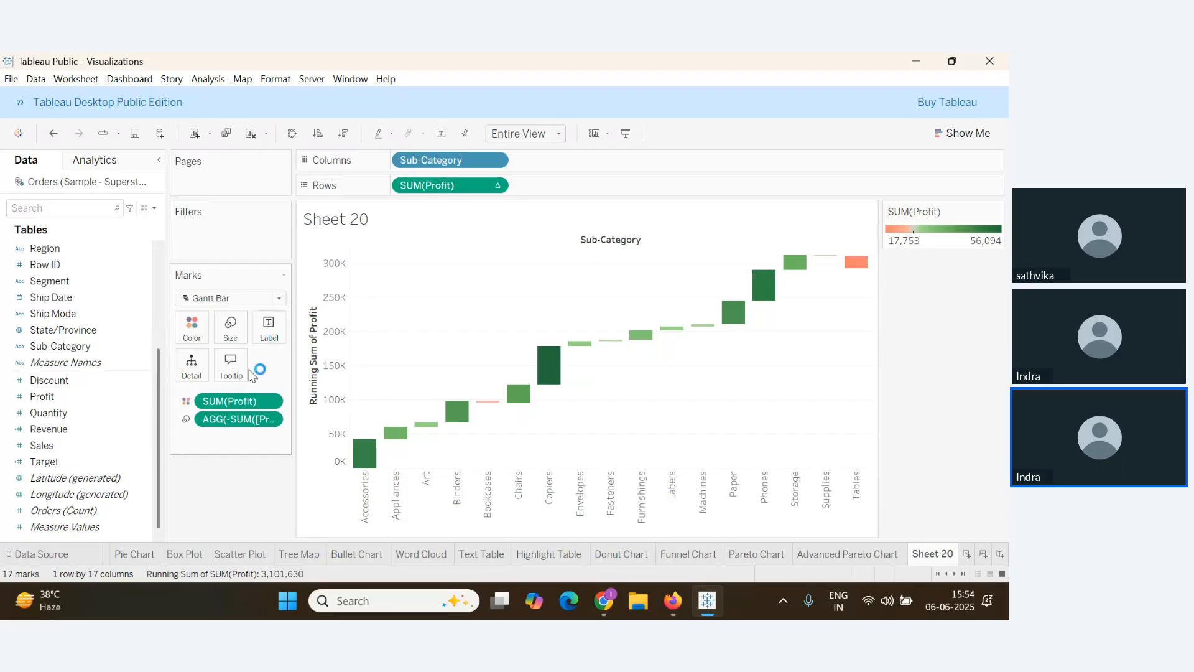
Show Row Grand Totals so a 292,297 Grand Total bar ends the waterfall
click(207, 79)
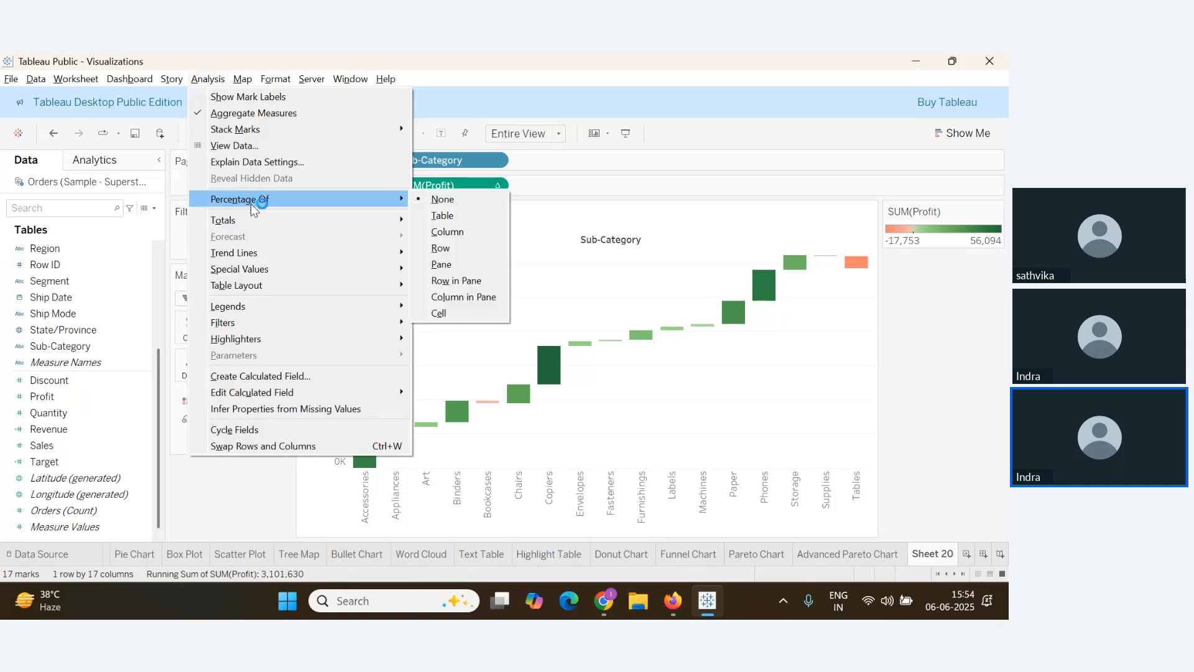
mouse_move(373, 220)
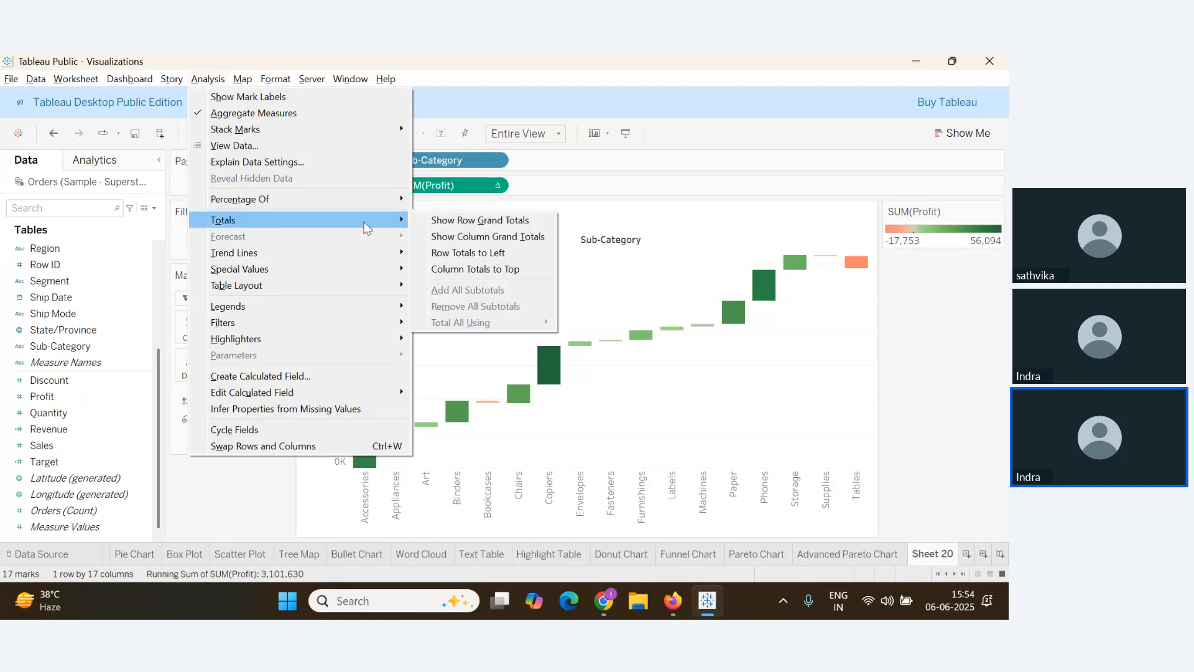
click(461, 223)
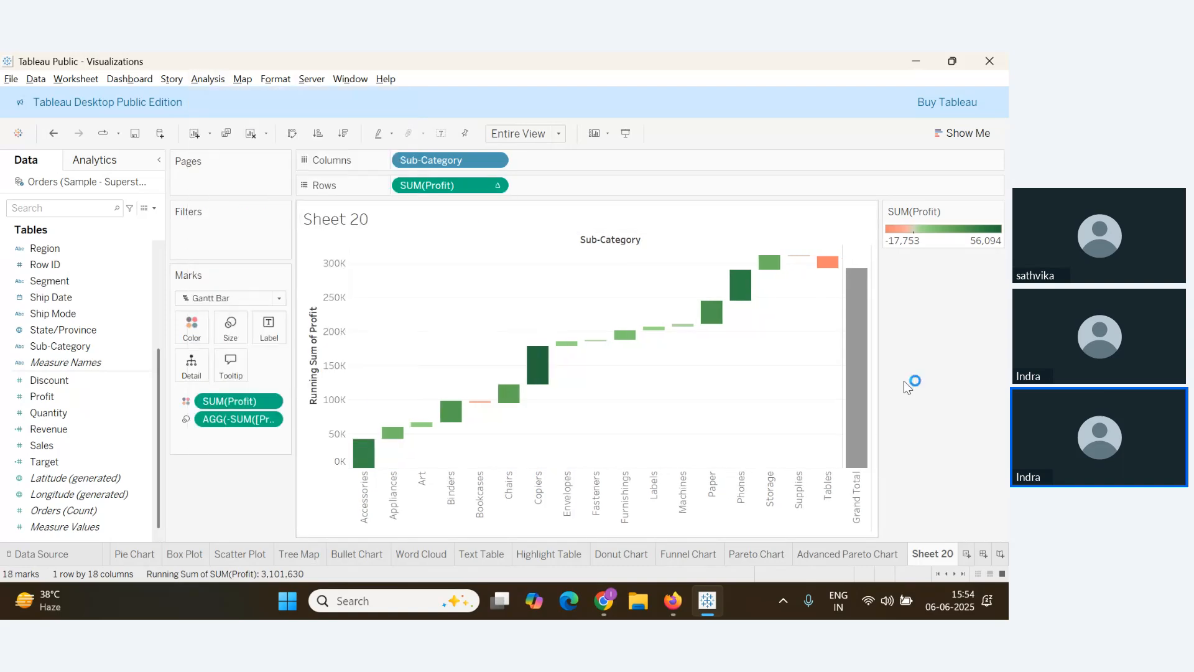
mouse_move(857, 398)
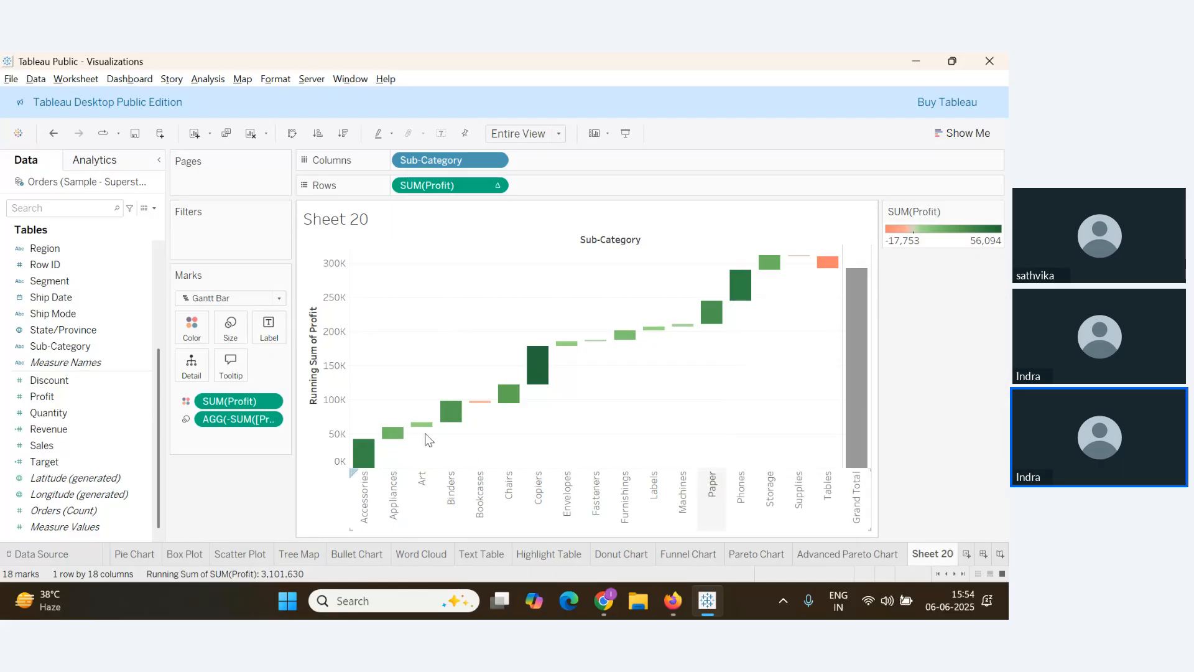
key(alt+Tab)
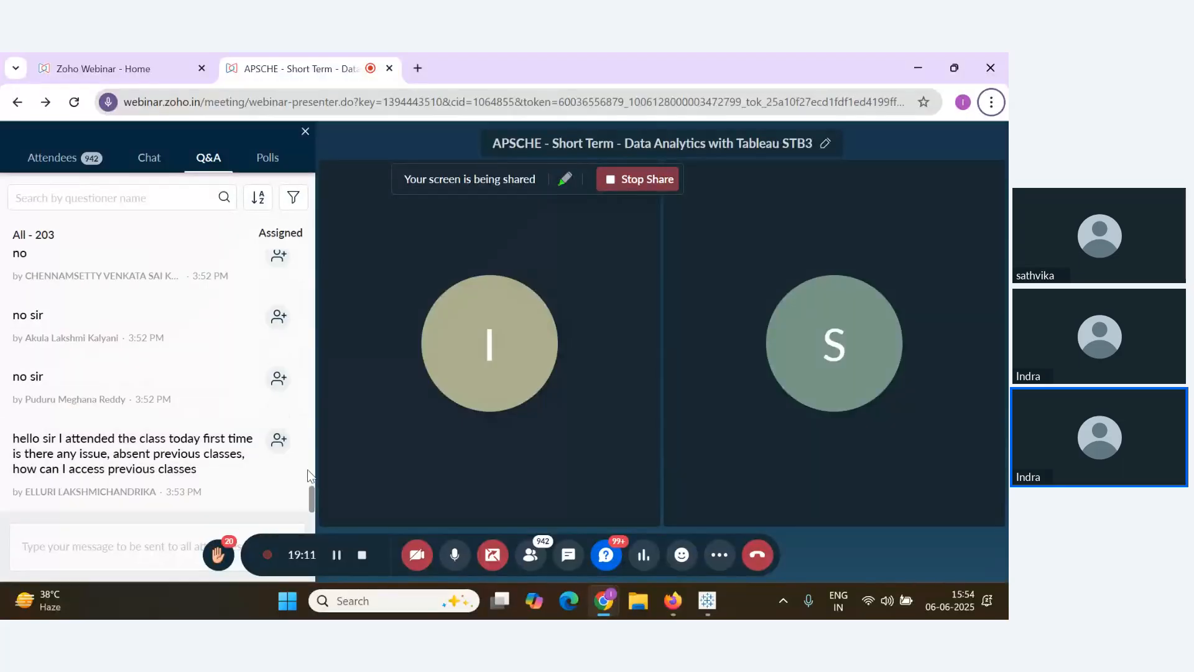
key(alt+Tab)
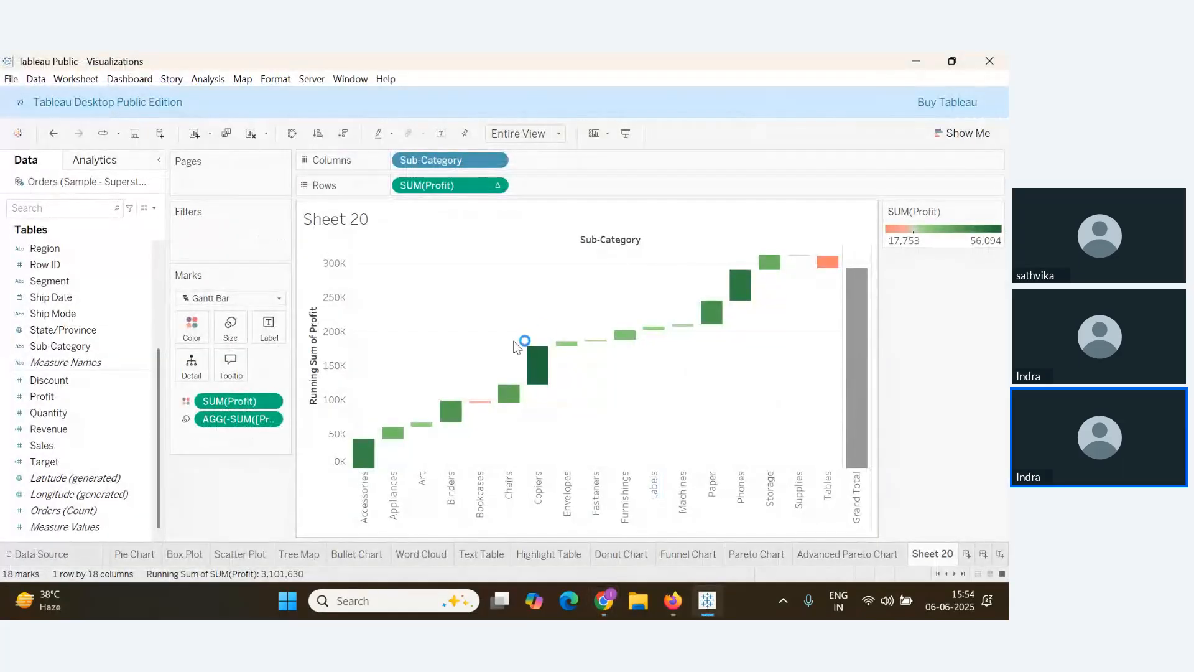
Hide the Sub-Category field label and enter the title 'Profit By Sub- Category'
right_click(612, 242)
click(675, 307)
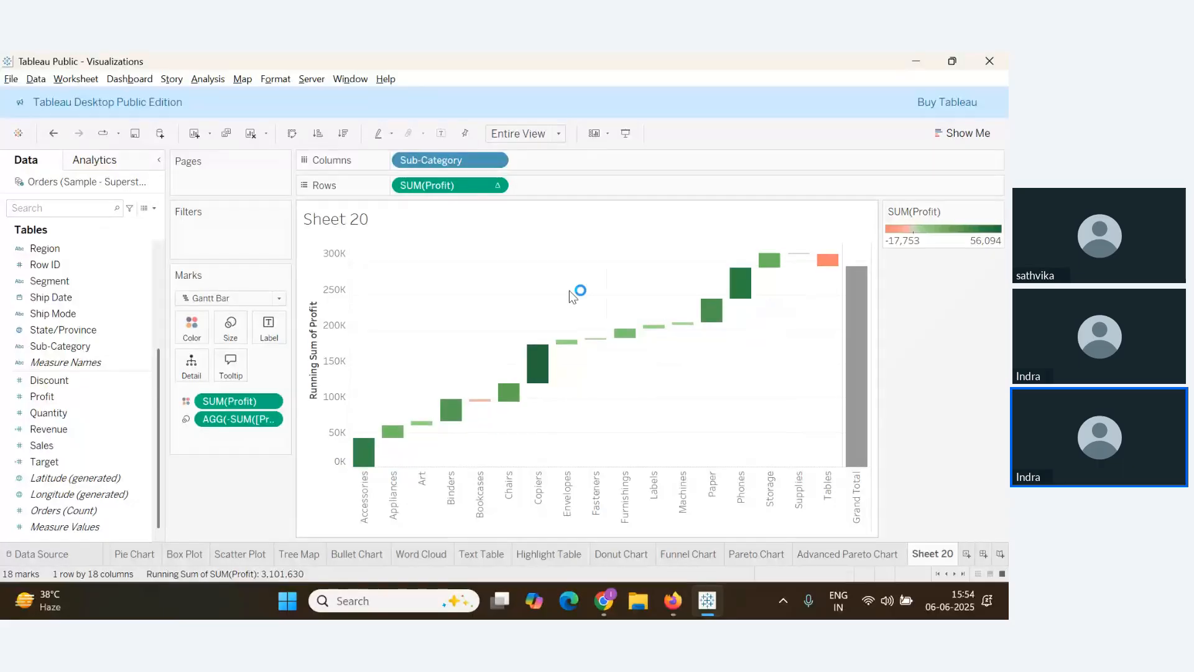
double_click(335, 220)
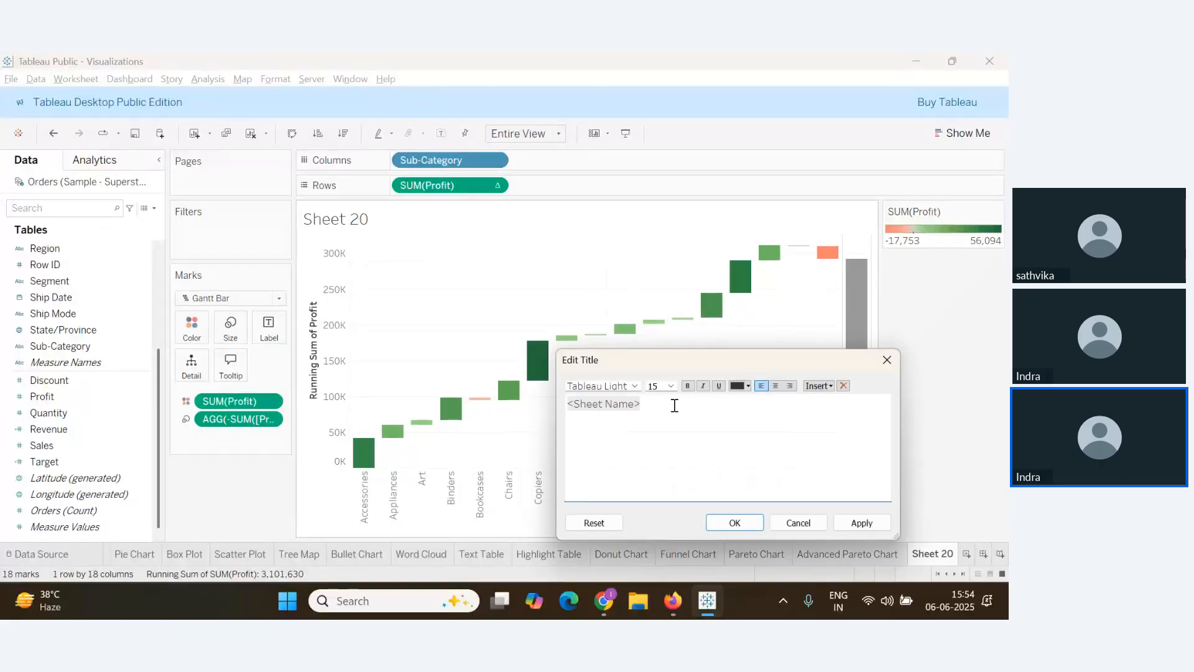
drag(674, 404, 572, 399)
text(P)
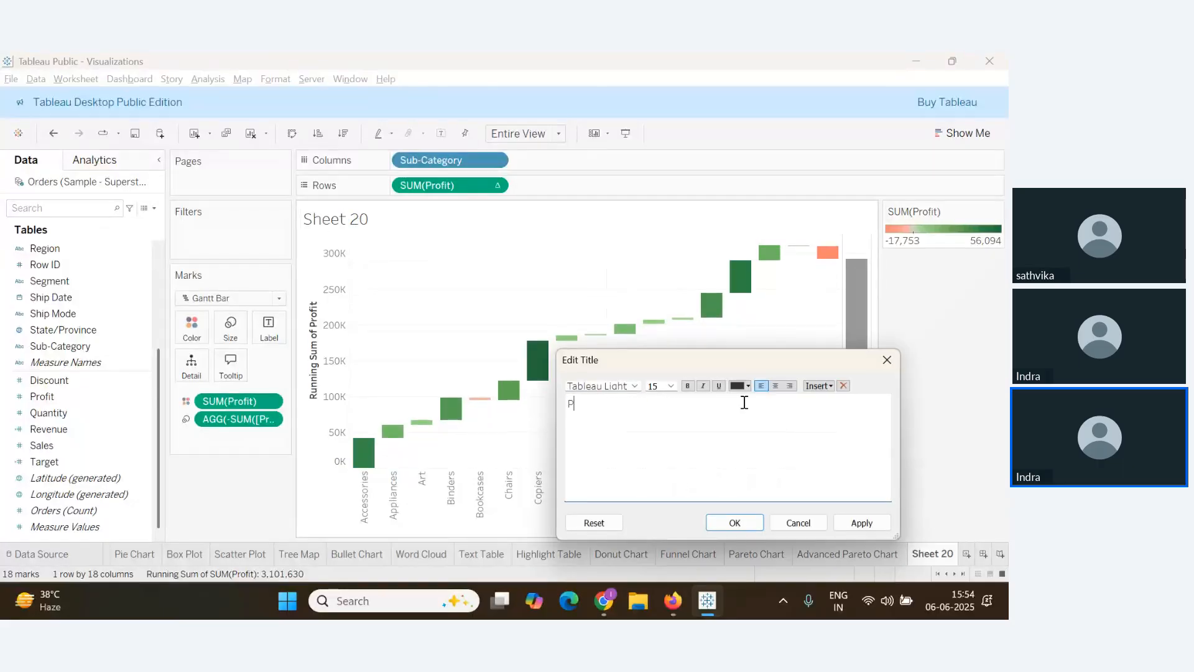
text(rofit By Sub- Category)
Make the title bold, dark navy blue and centred, then apply it
key(ctrl+a)
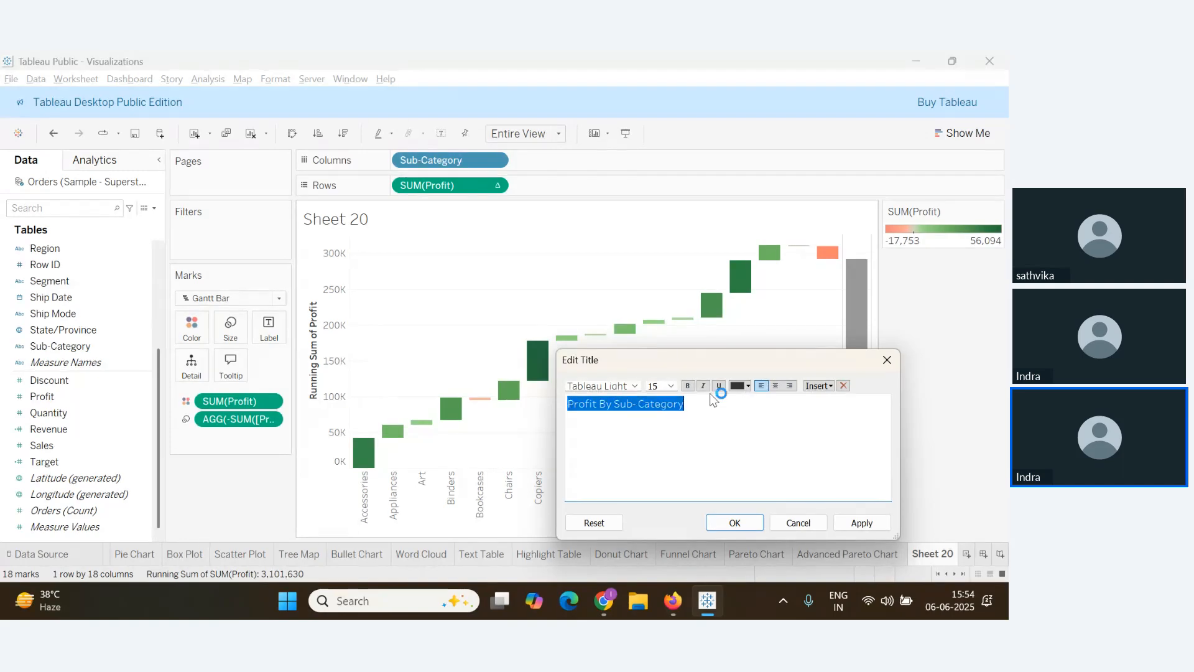
key(ctrl+b)
click(748, 388)
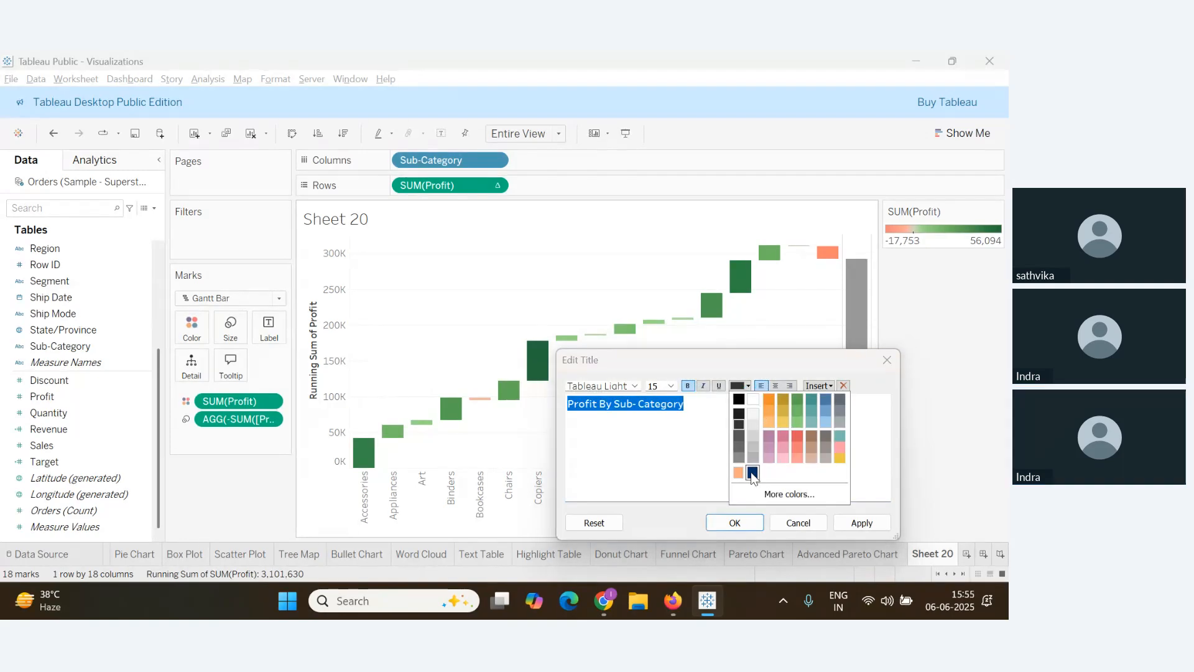
click(750, 467)
click(777, 387)
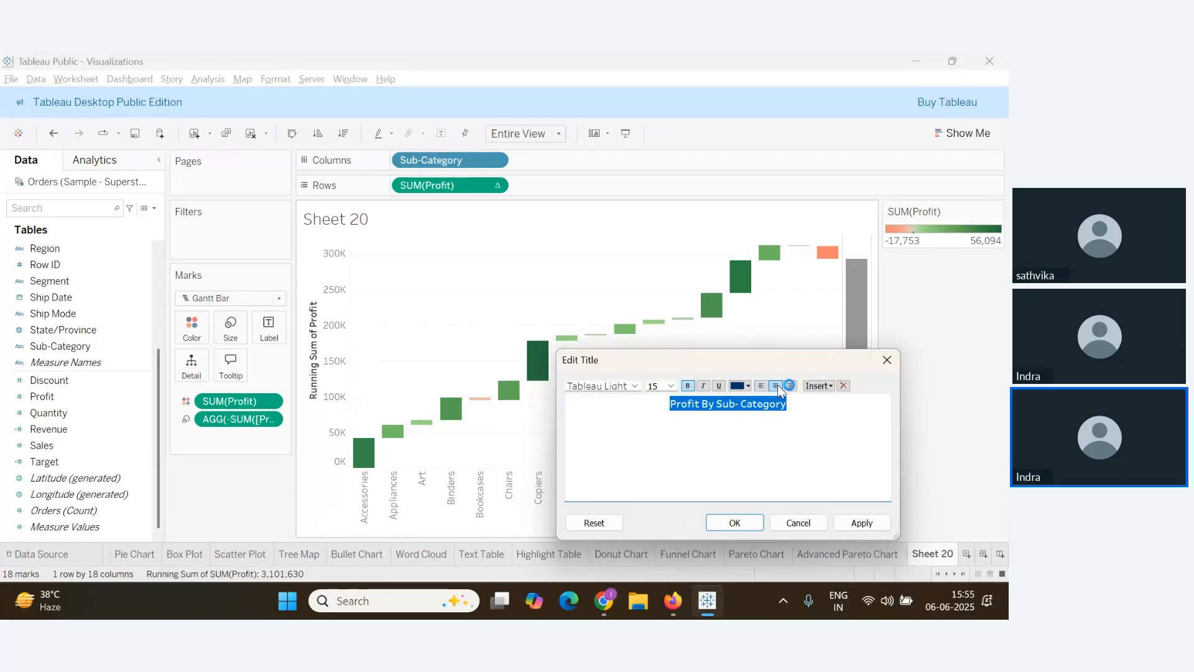
click(861, 523)
click(735, 522)
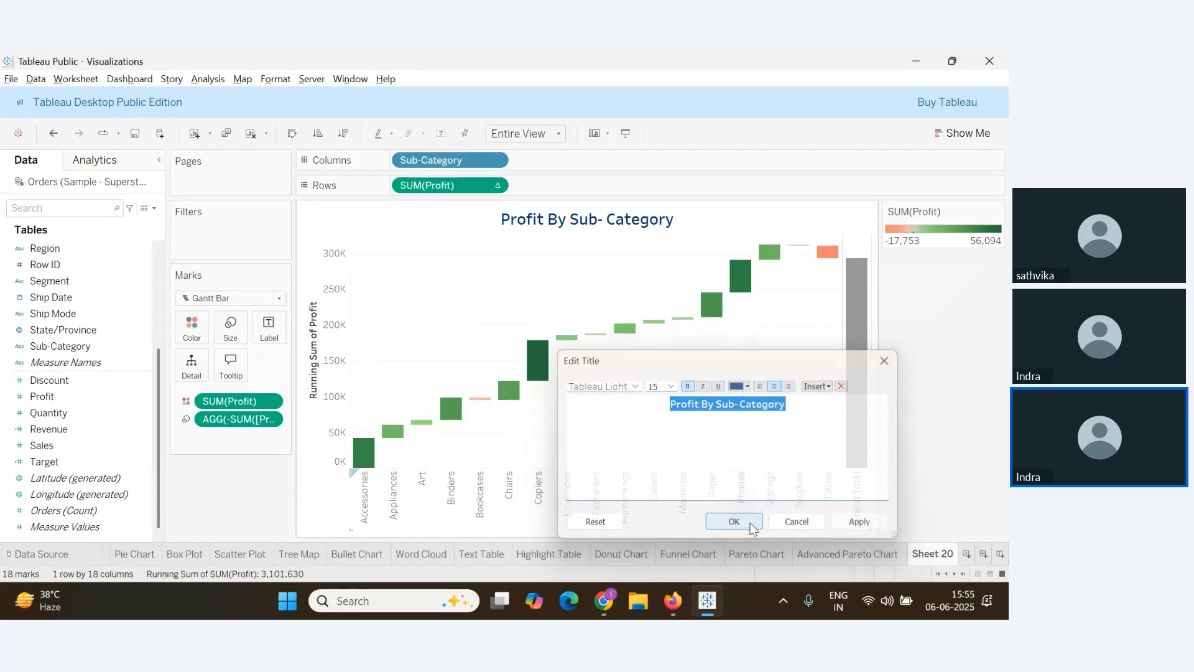
right_click(500, 217)
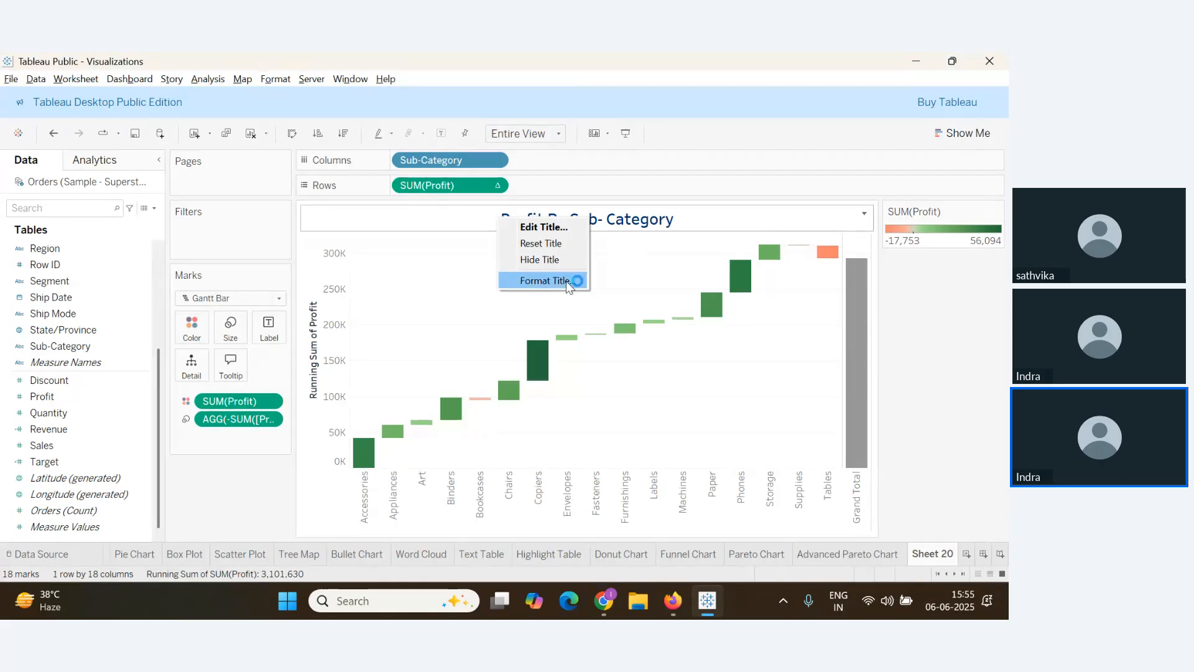
Shade the title orange with a thick black border, and hide the profit axis
click(568, 277)
click(147, 207)
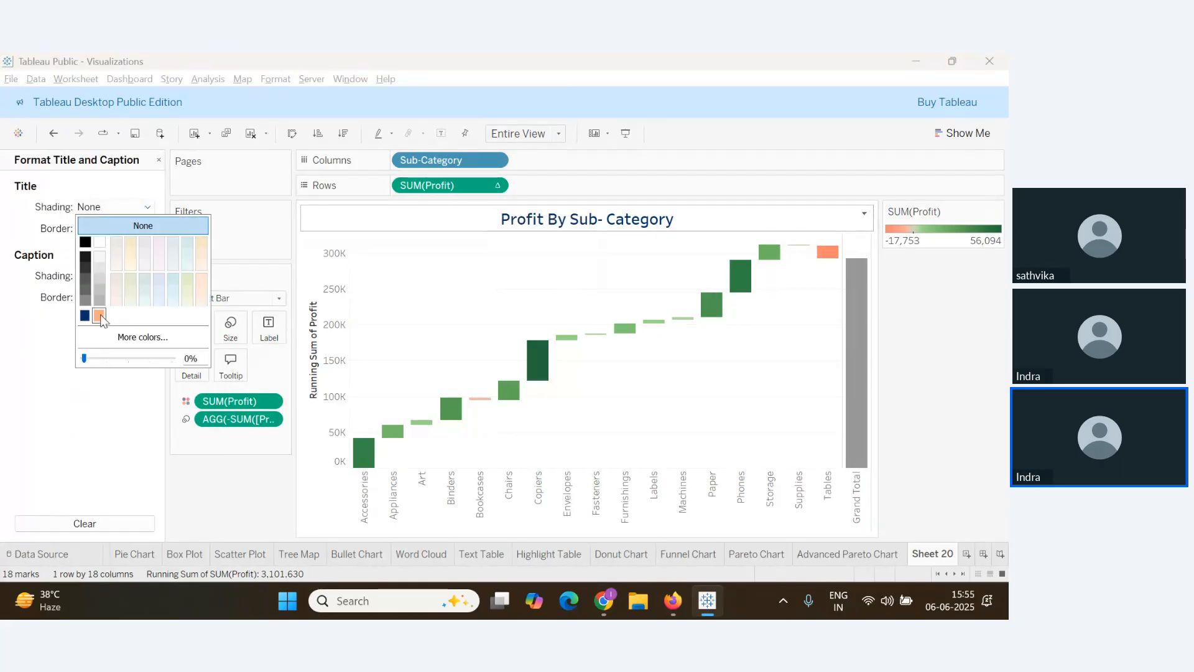
click(85, 315)
click(112, 229)
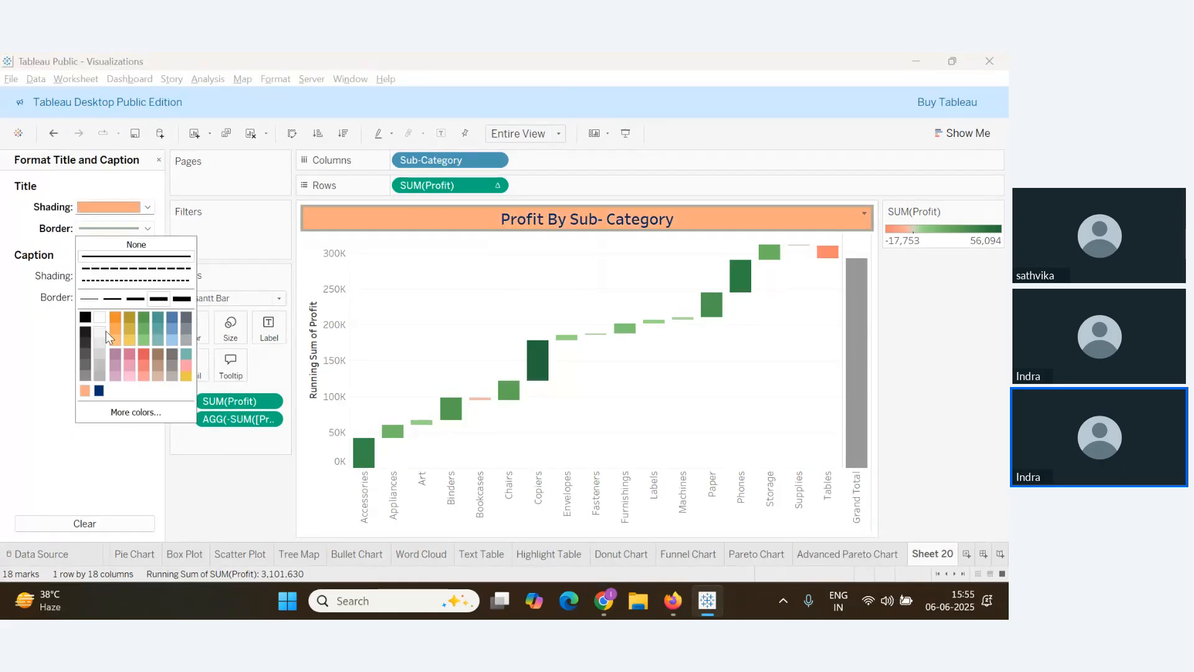
click(135, 298)
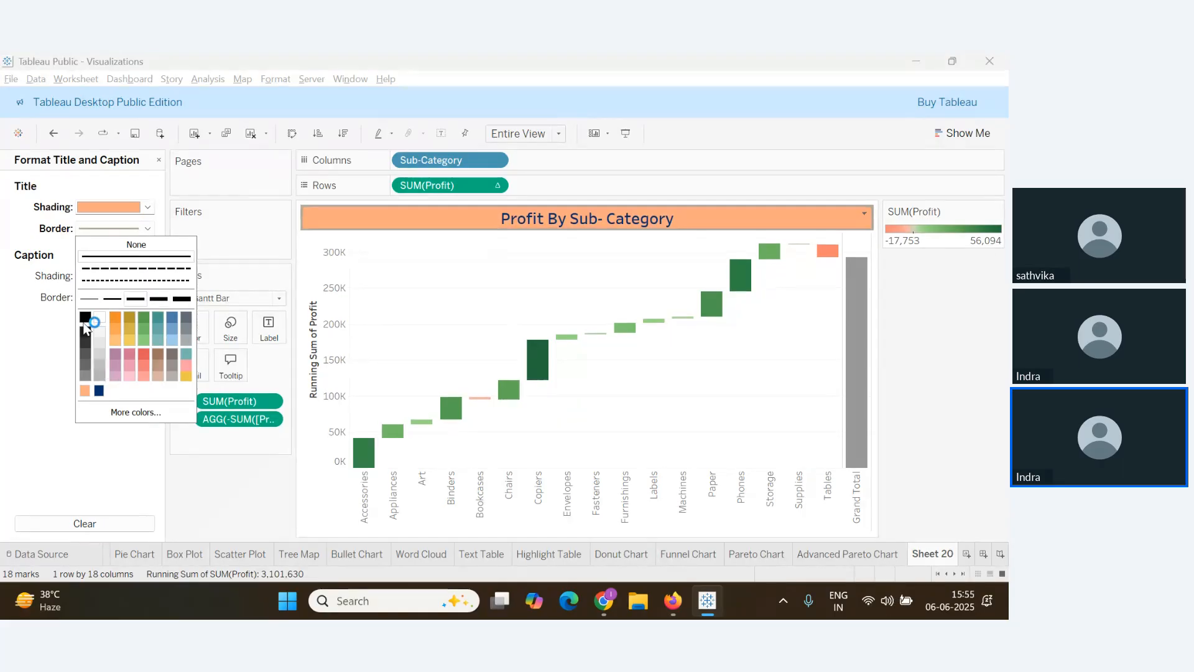
click(85, 317)
click(159, 298)
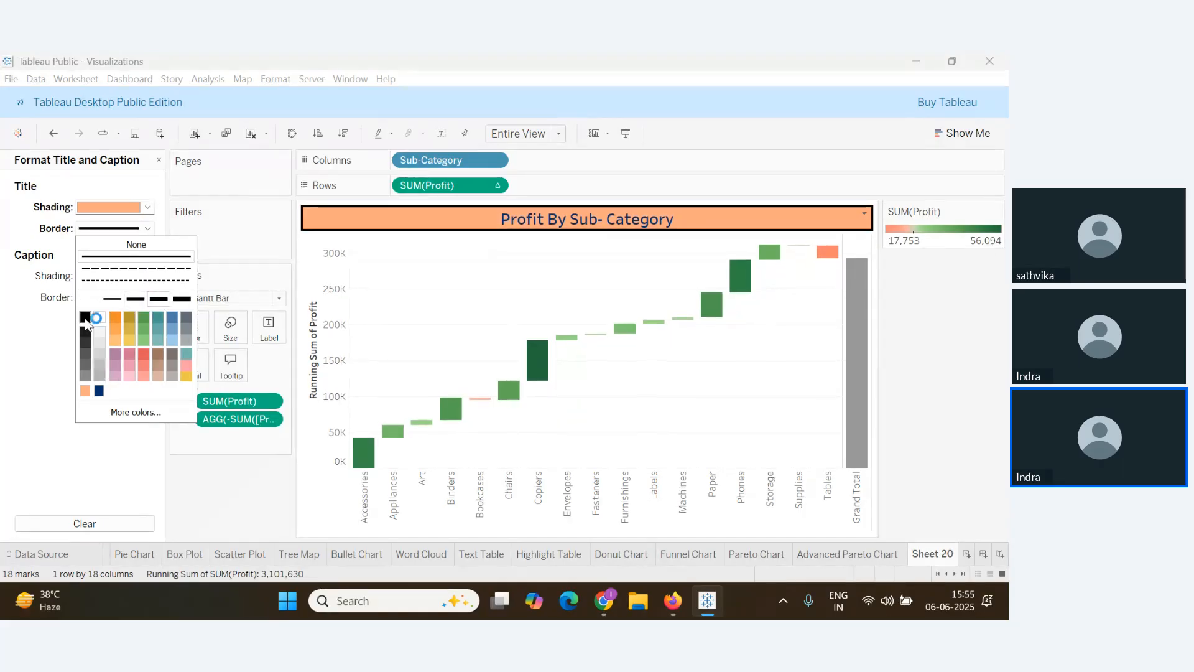
right_click(336, 306)
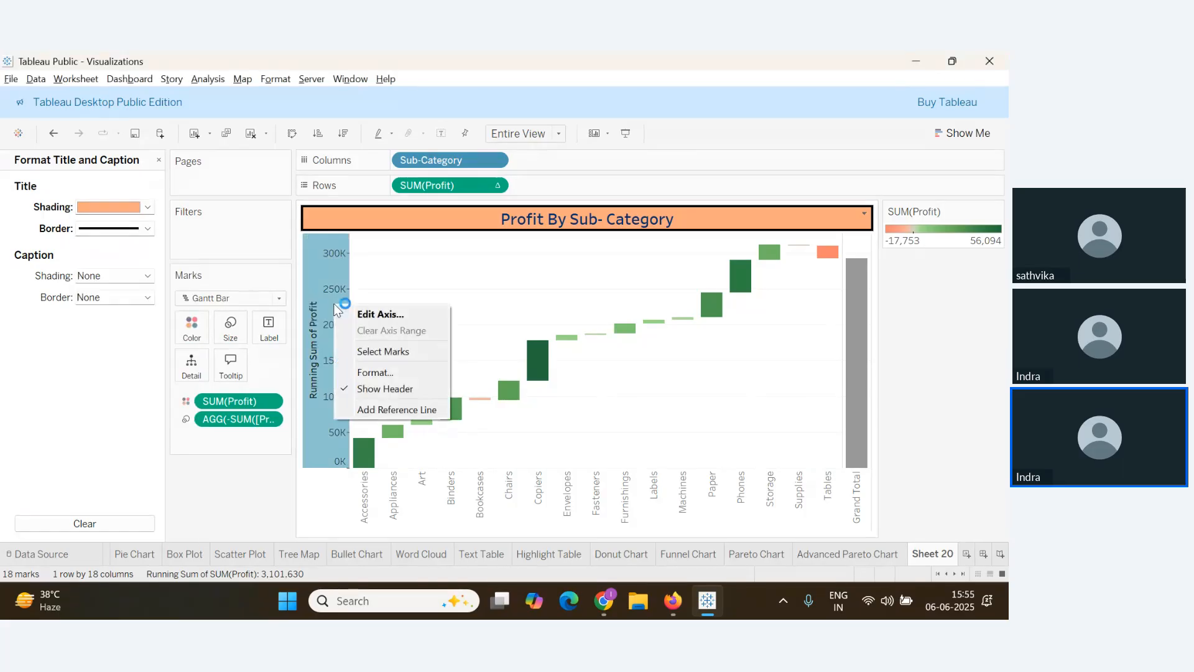
click(387, 392)
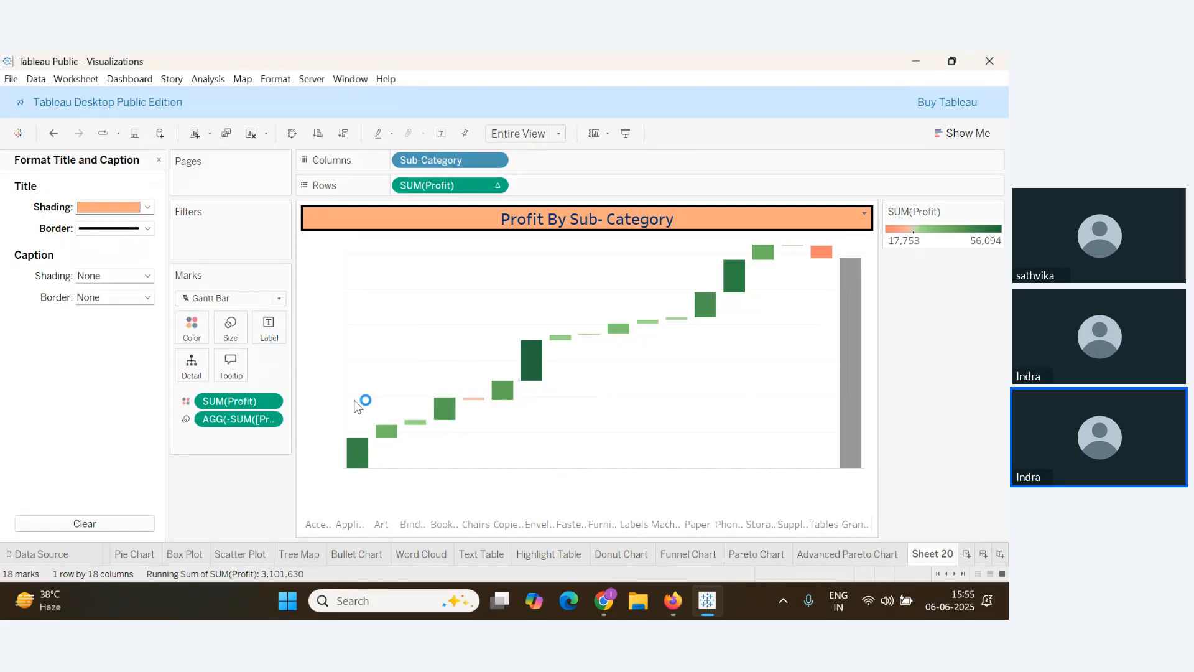
In the sheet's border formatting, give cells a solid border line
right_click(399, 292)
click(471, 337)
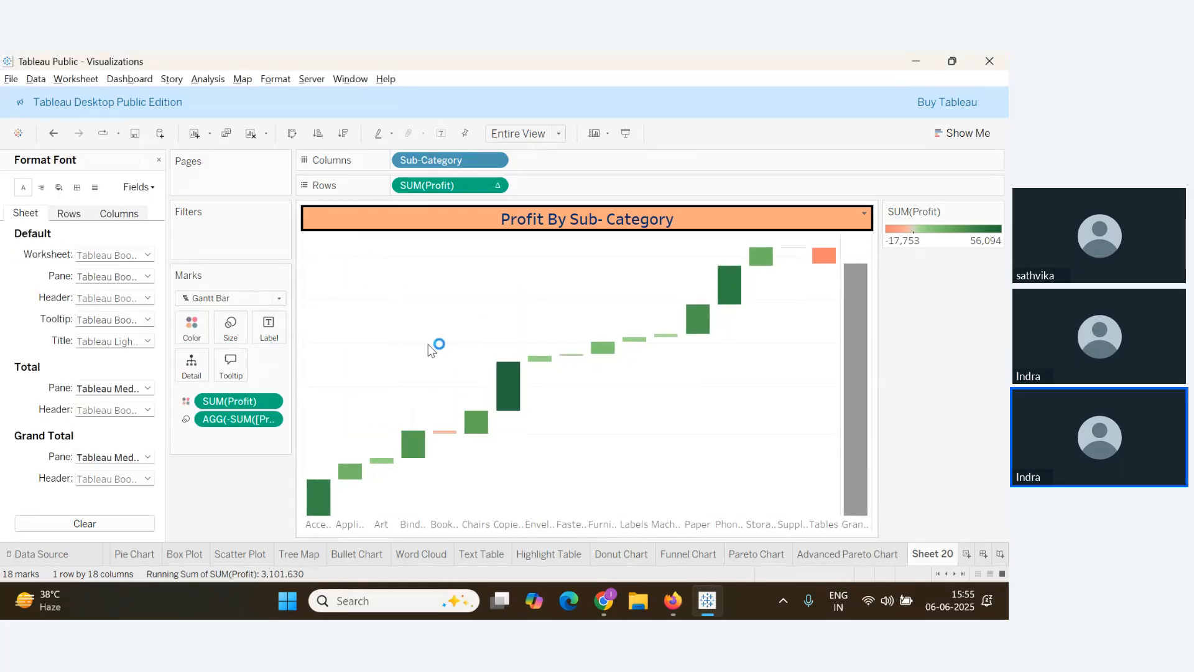
click(77, 187)
click(132, 253)
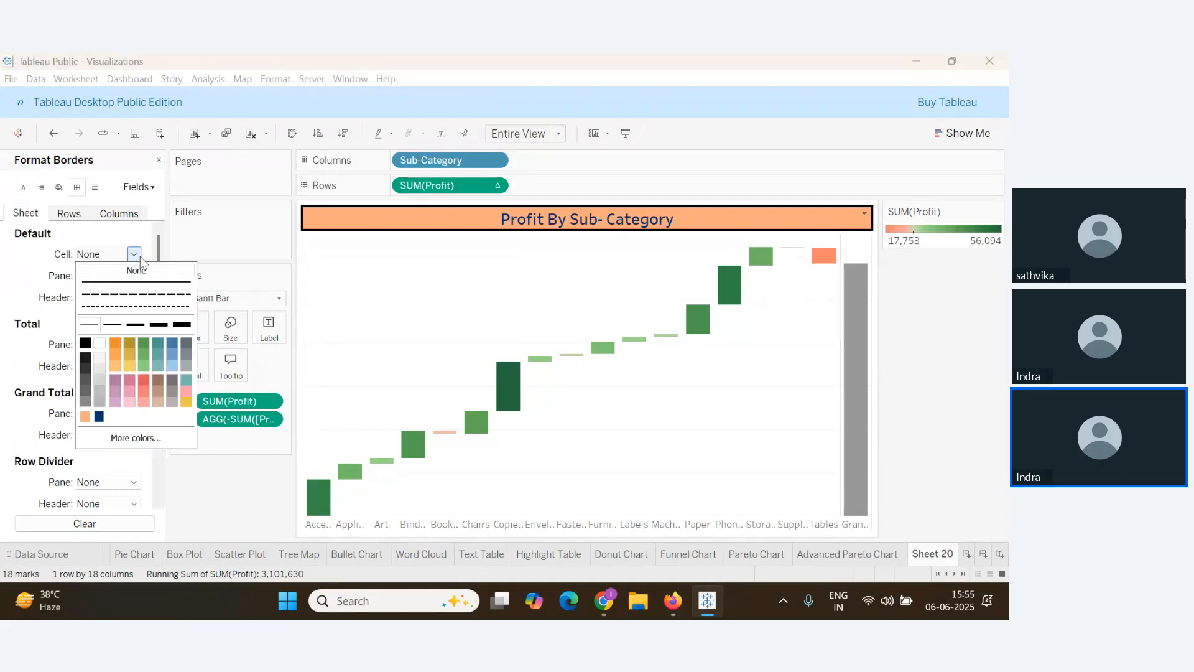
click(141, 283)
Make the cell, header and pane borders solid, thick and black
click(139, 325)
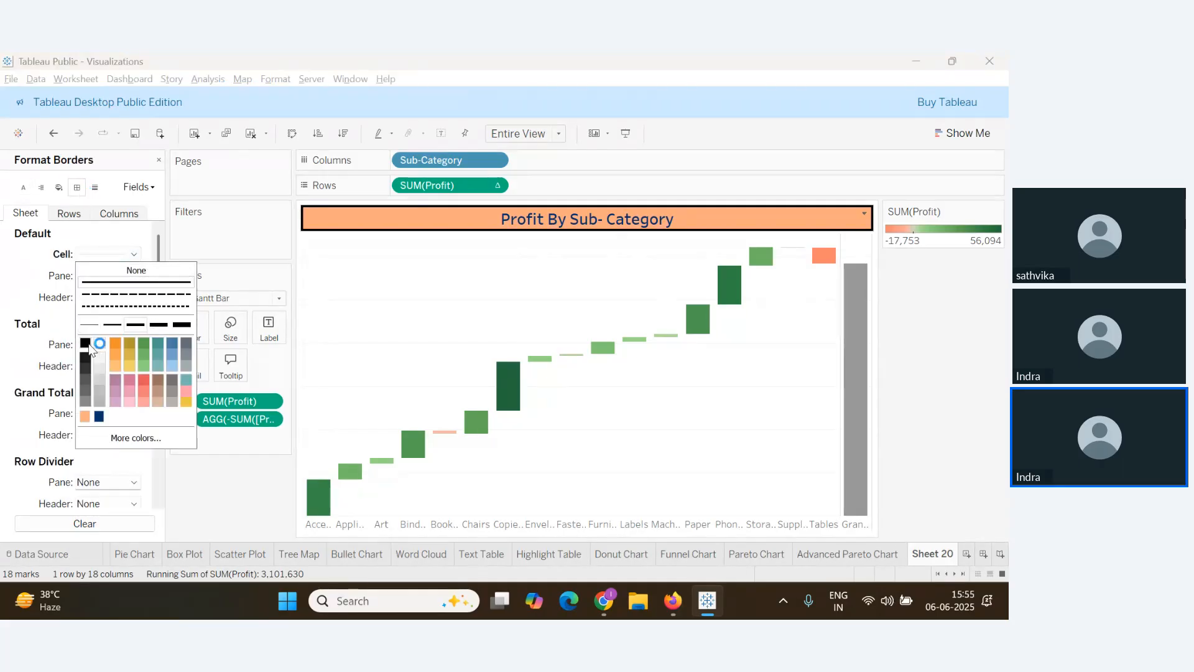
click(87, 342)
click(6, 350)
click(135, 299)
click(136, 325)
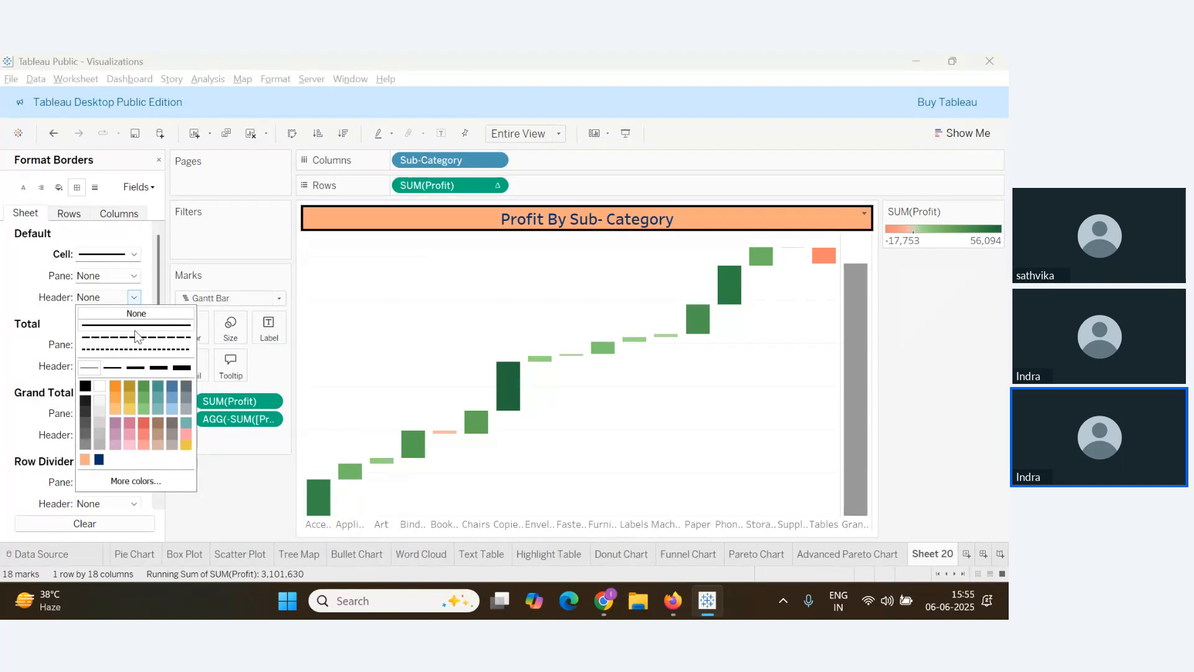
click(132, 366)
click(85, 386)
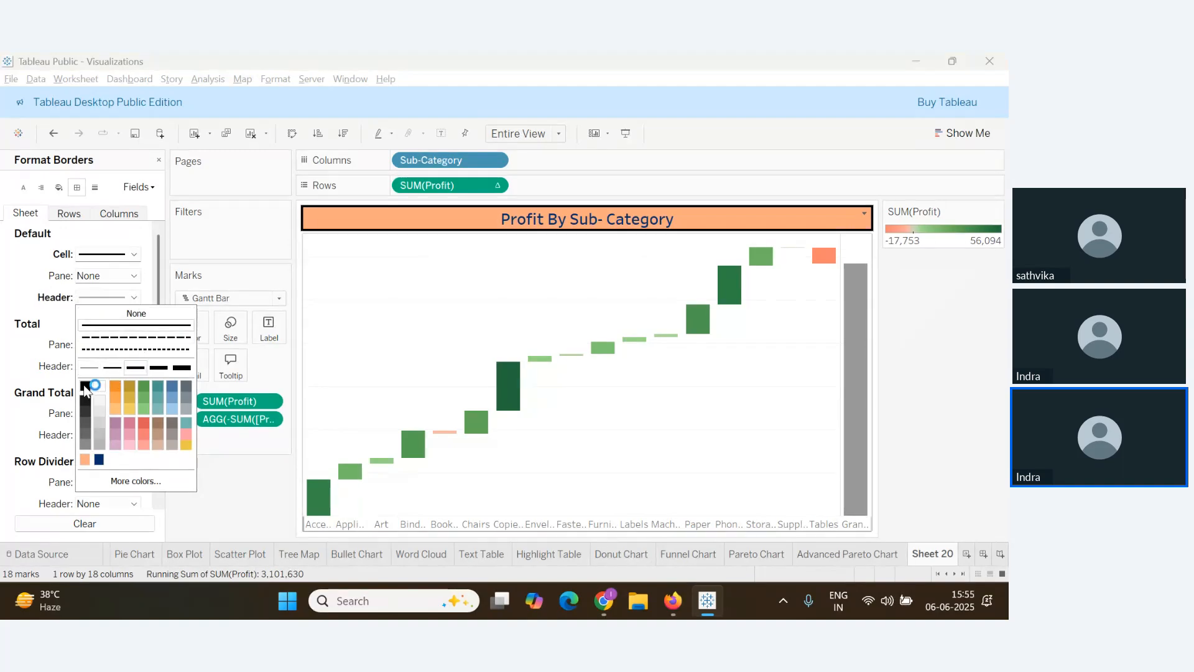
click(27, 361)
click(134, 276)
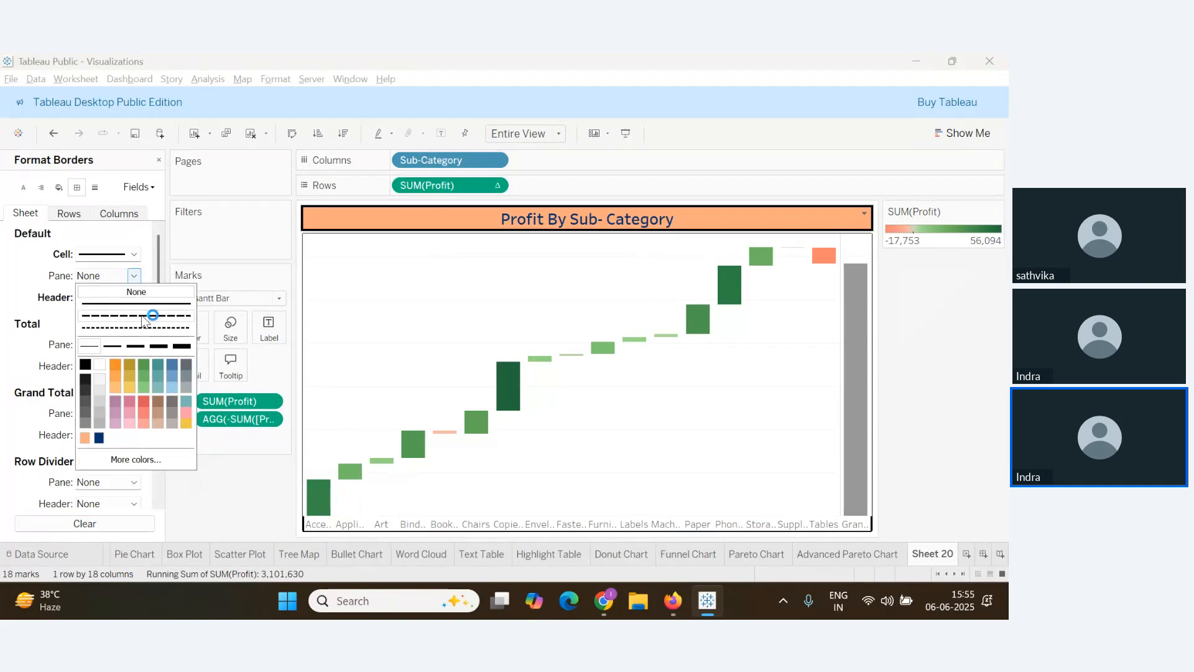
click(136, 303)
click(153, 347)
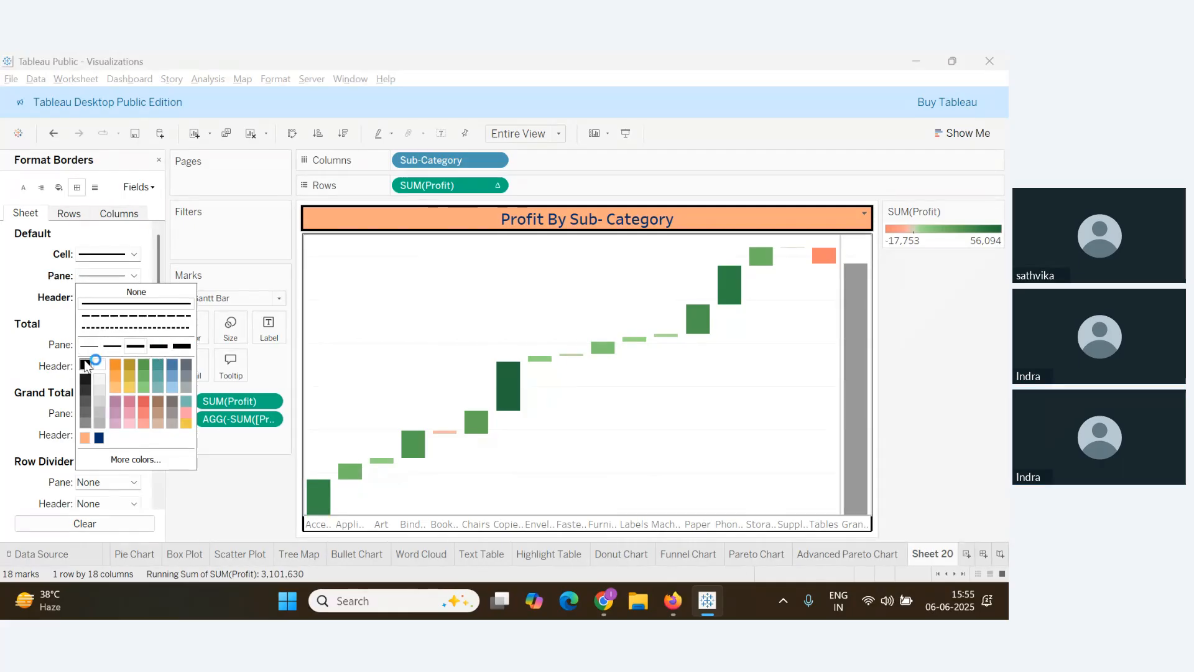
click(85, 383)
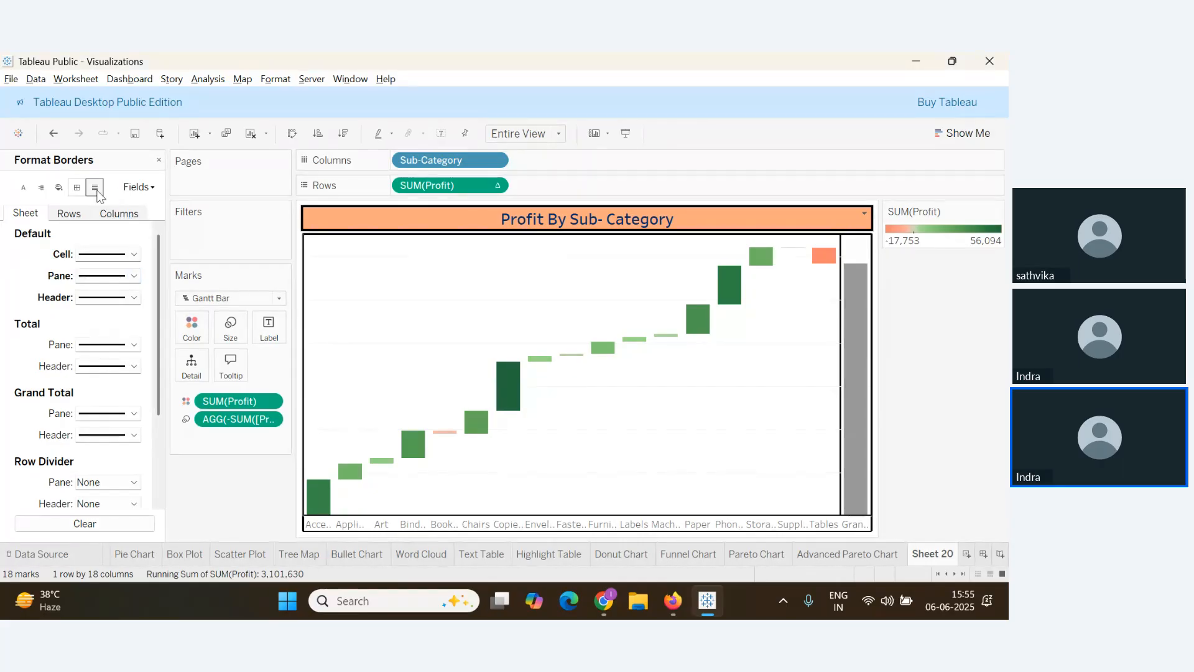
Set the grid lines to None
click(95, 186)
click(147, 254)
click(148, 282)
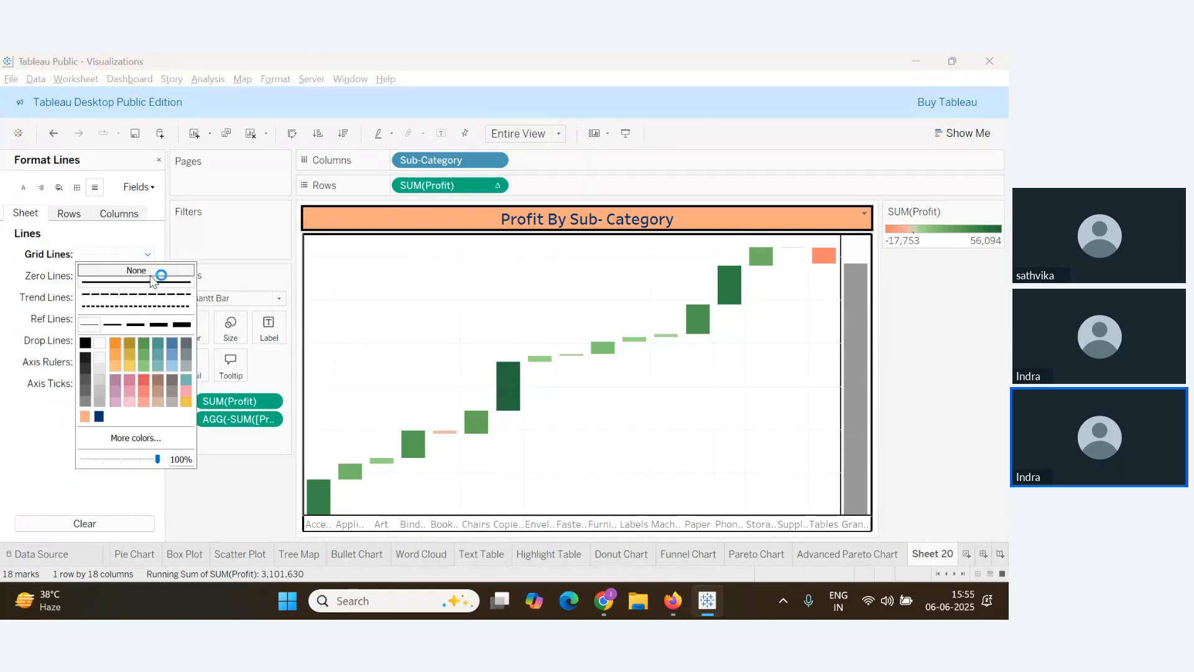
click(149, 273)
click(21, 308)
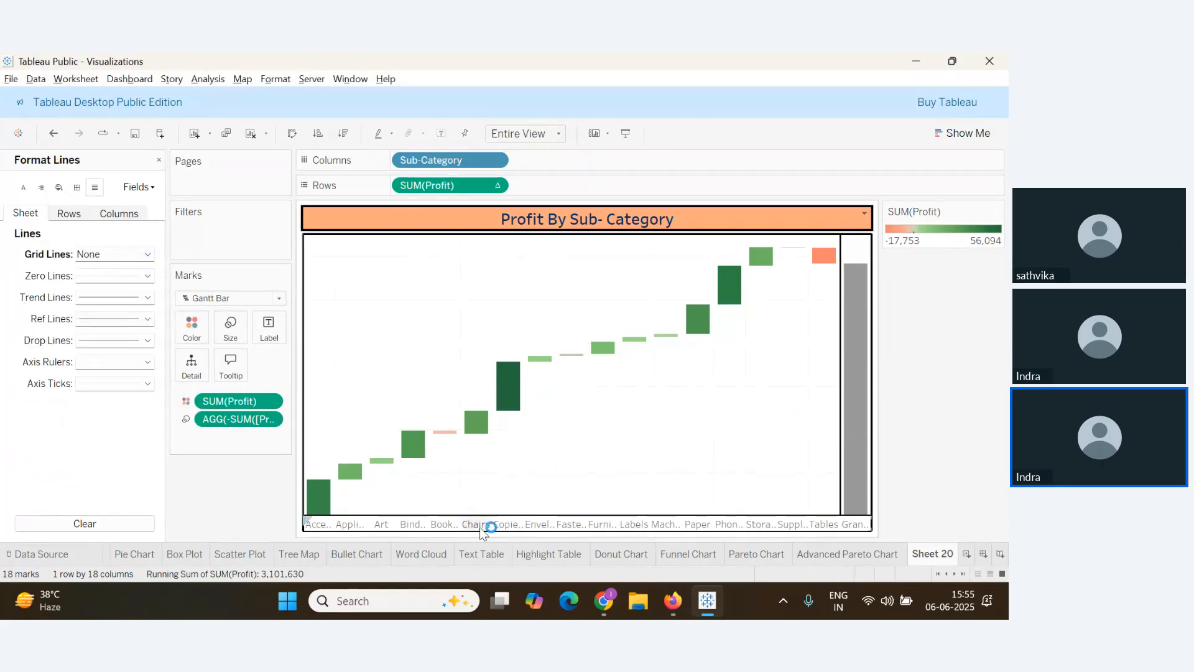
Outline every waterfall bar with a black border
click(189, 330)
click(259, 435)
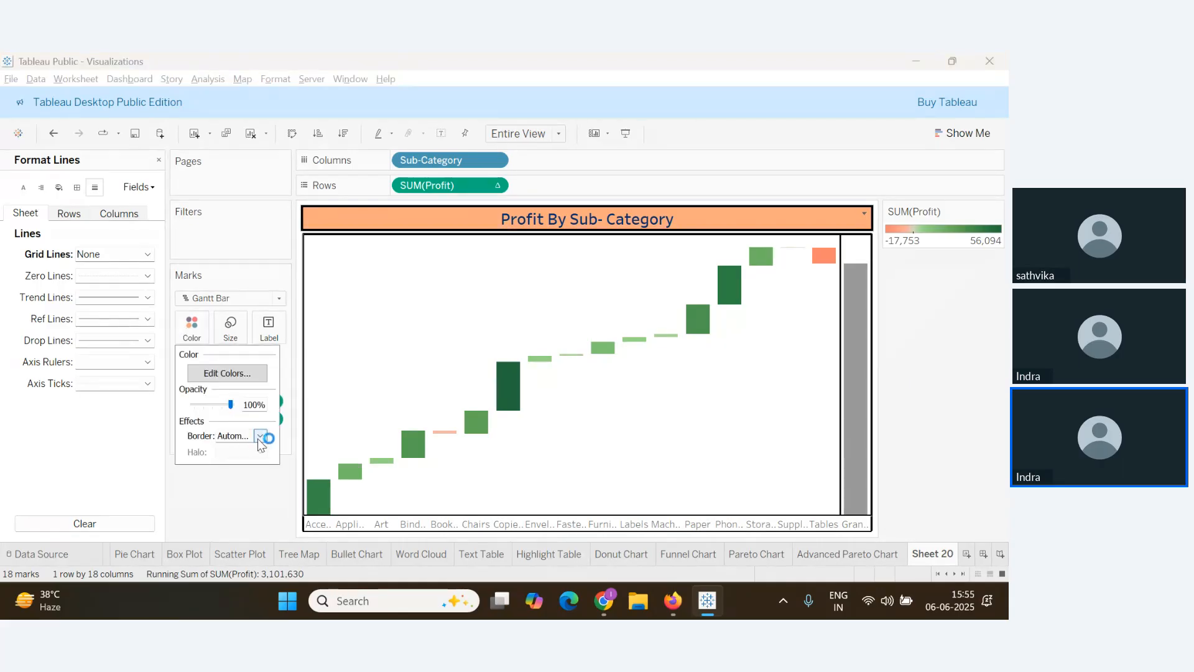
click(233, 436)
click(245, 436)
click(226, 324)
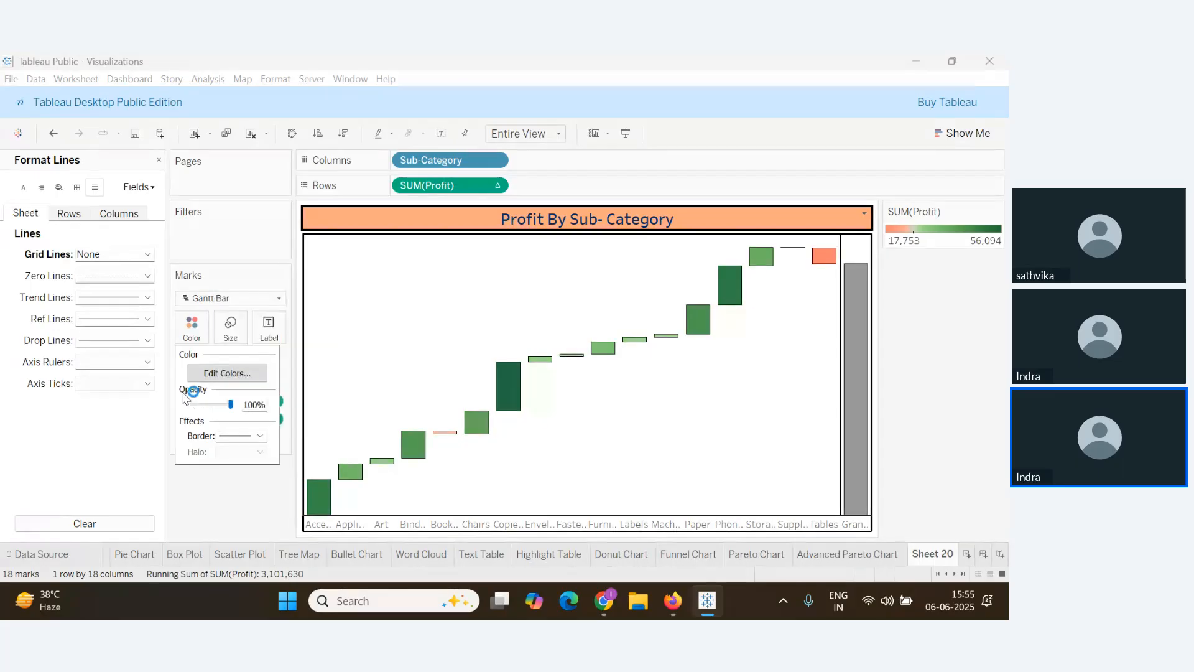
key(alt+Tab)
scroll(202, 471, down, 2)
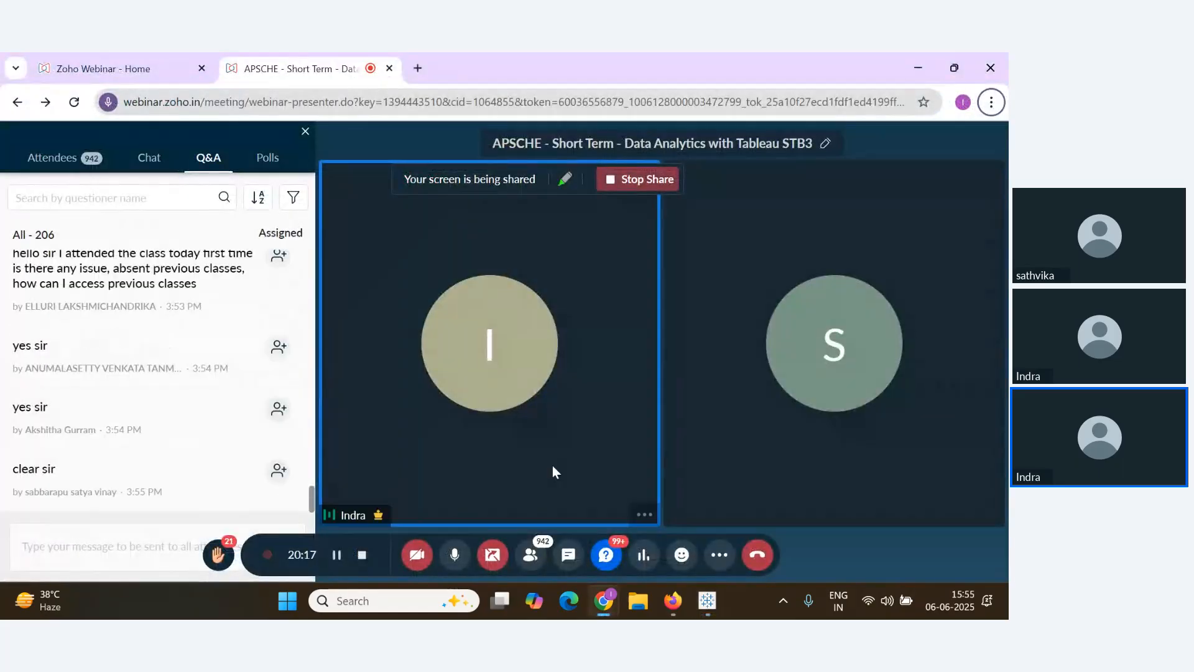
key(alt+Tab)
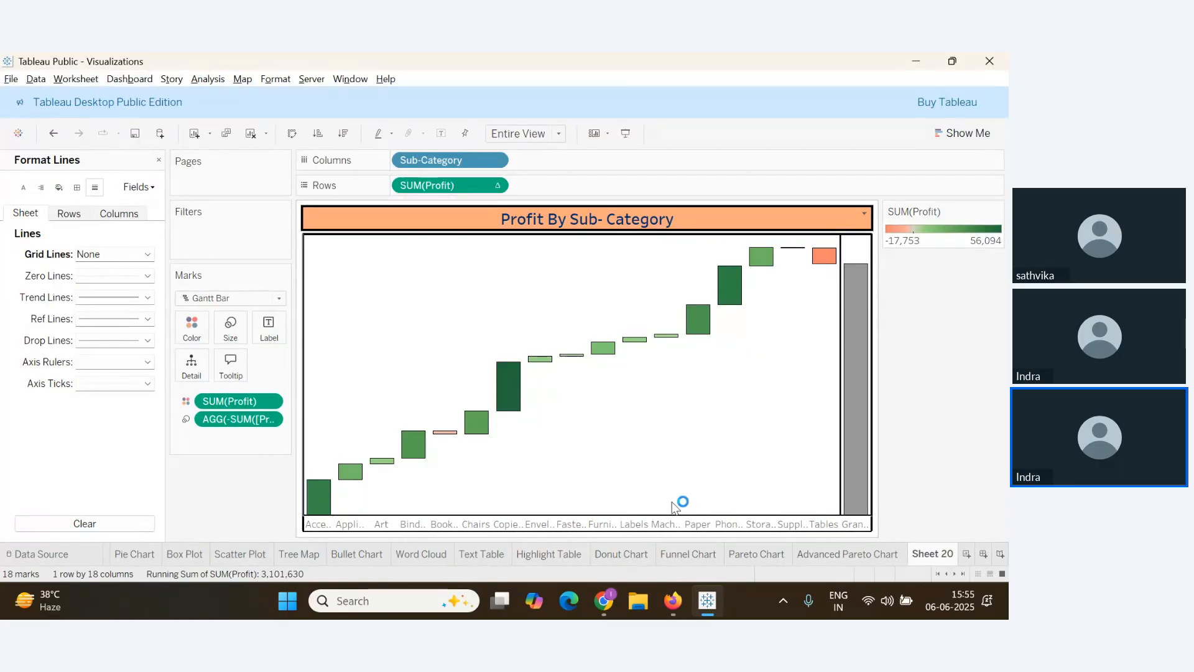
Rename Sheet 20 to 'Water Fall Chart', then switch to the webinar
right_click(933, 554)
click(935, 554)
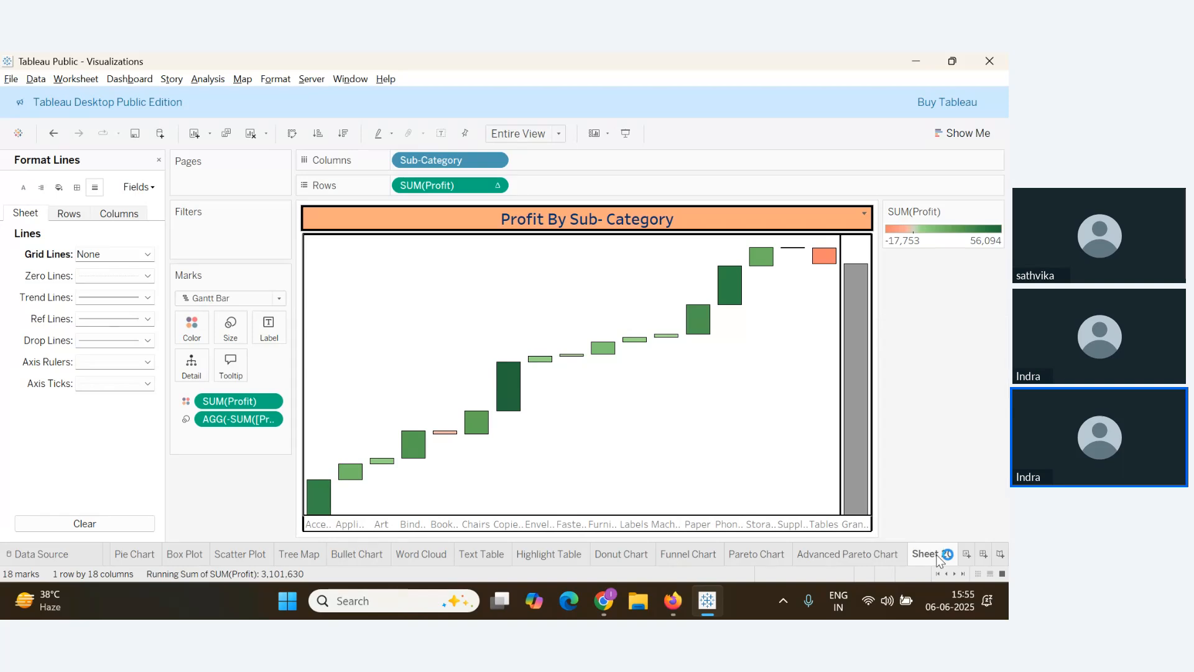
right_click(936, 554)
click(919, 398)
text(Water Fall Chart)
key(Return)
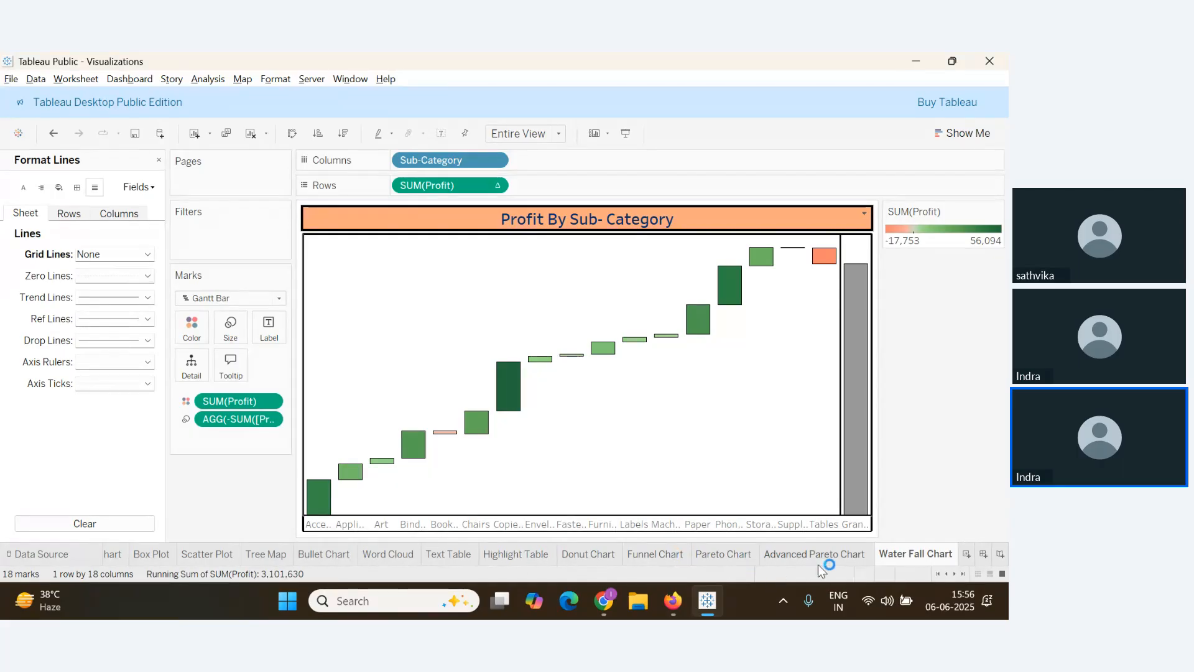
mouse_move(908, 569)
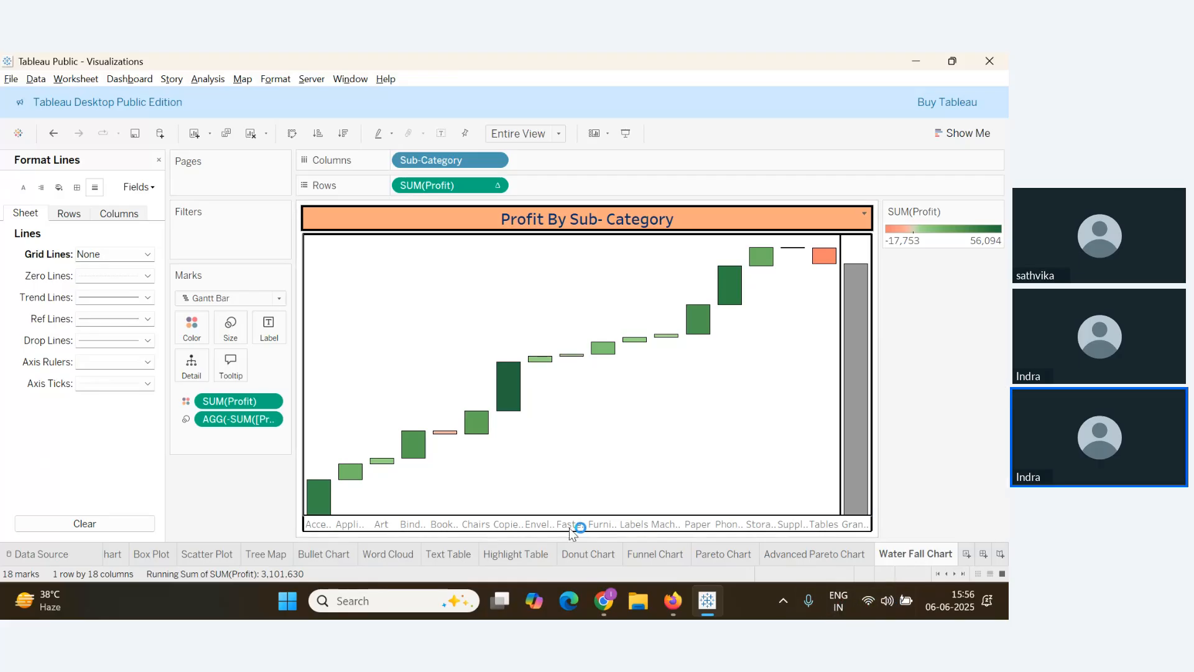
key(alt+Tab)
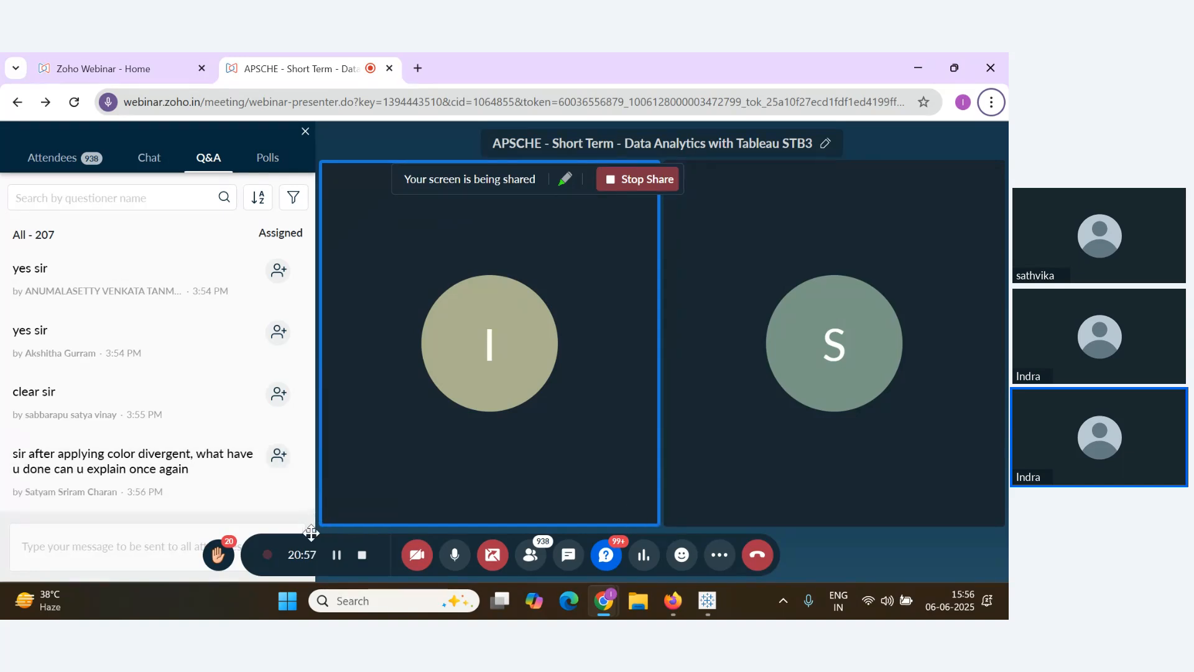
Return from the webinar Q&A to the Tableau workbook
key(alt+Tab)
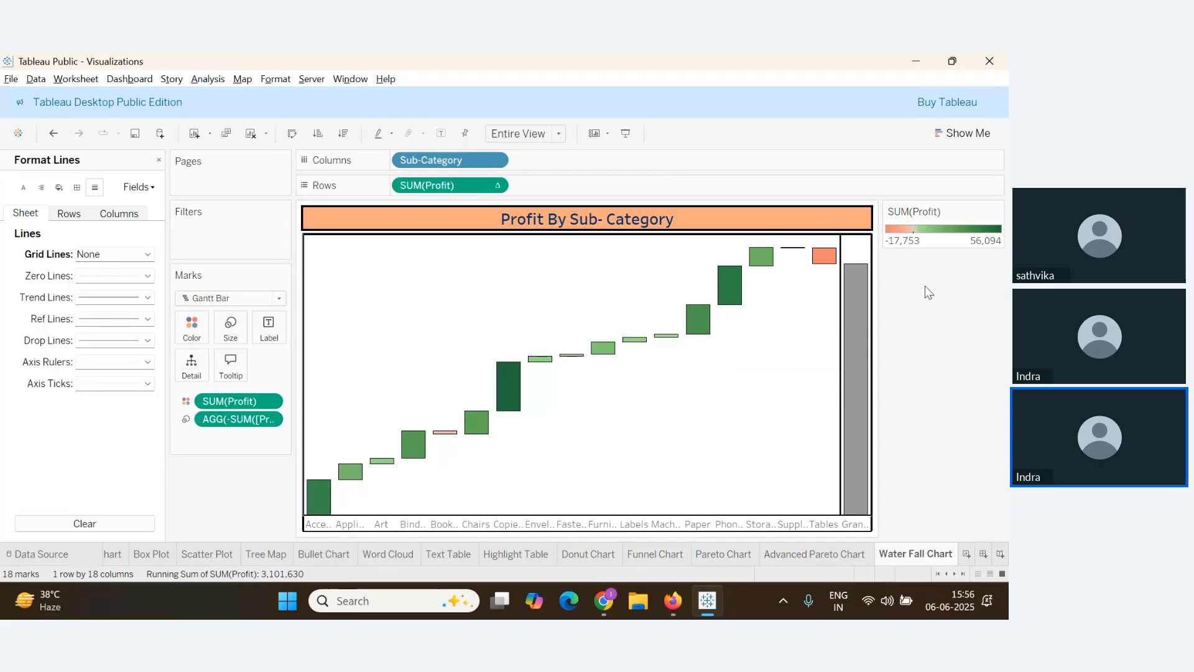
Check the Analysis Totals options and the Grand Total bar's menu without changes
click(210, 80)
mouse_move(246, 220)
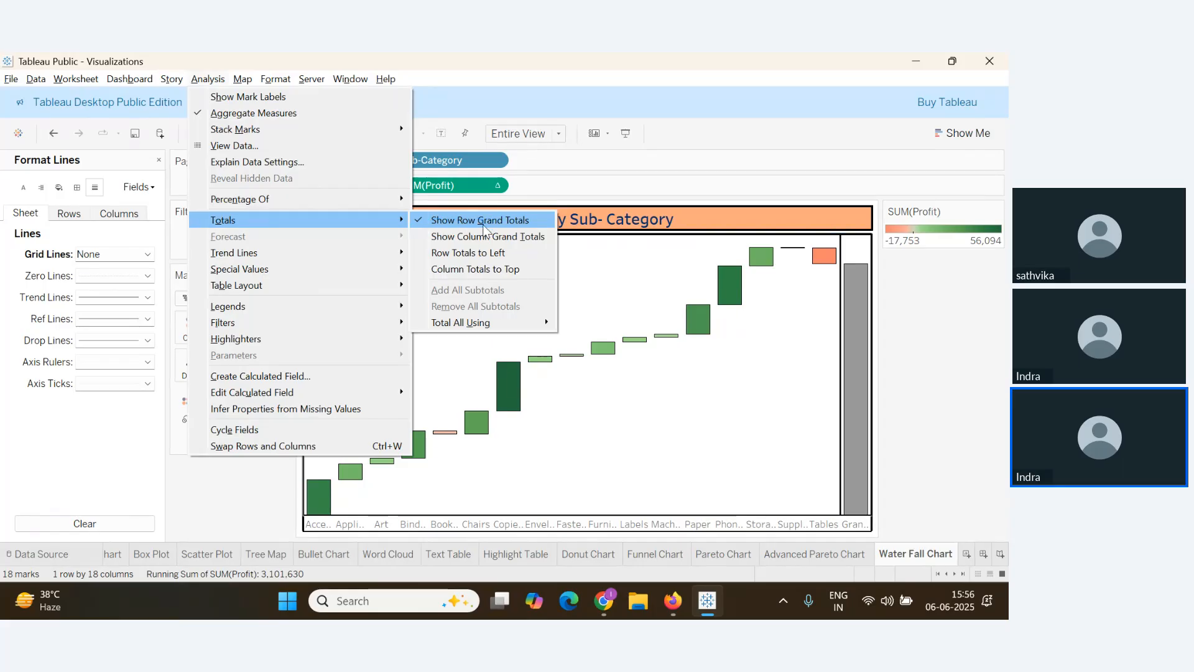
click(864, 438)
right_click(866, 337)
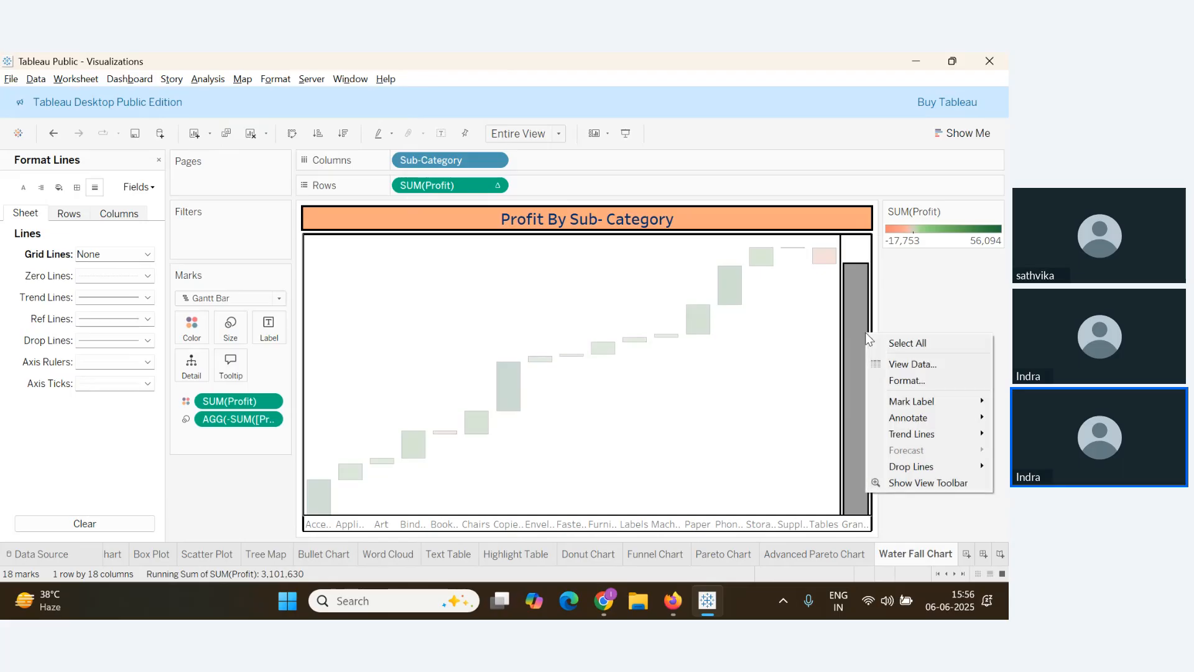
key(Escape)
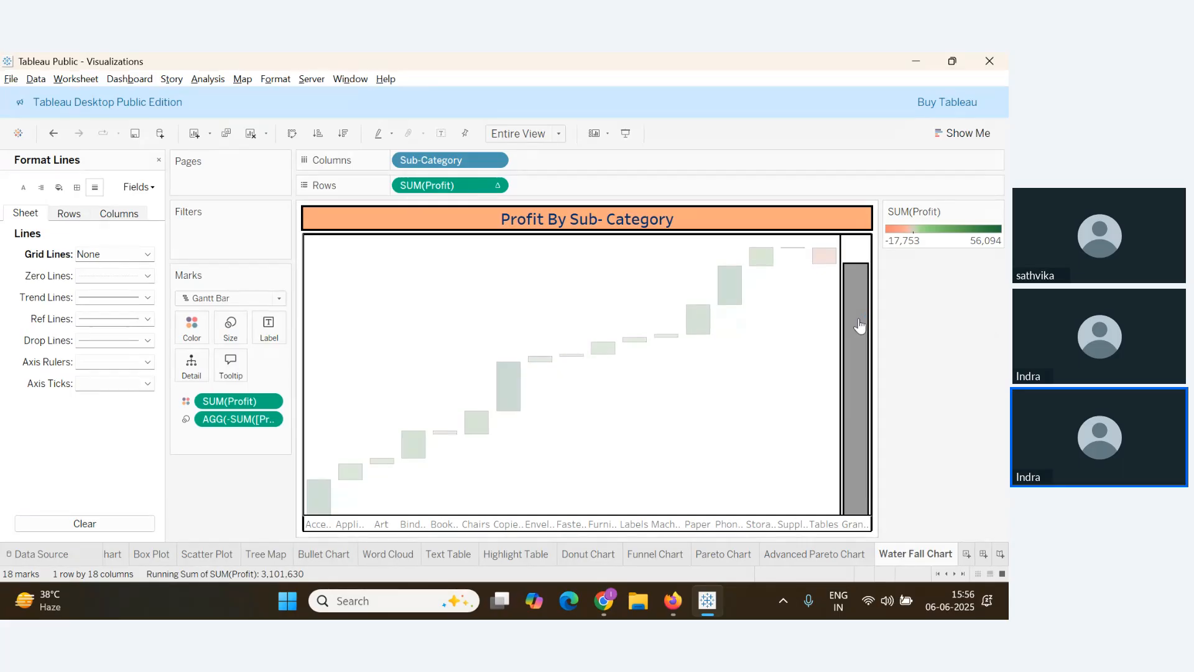
key(Escape)
Review the tooltip's negated profit line, close unchanged, and switch to the webinar
click(230, 364)
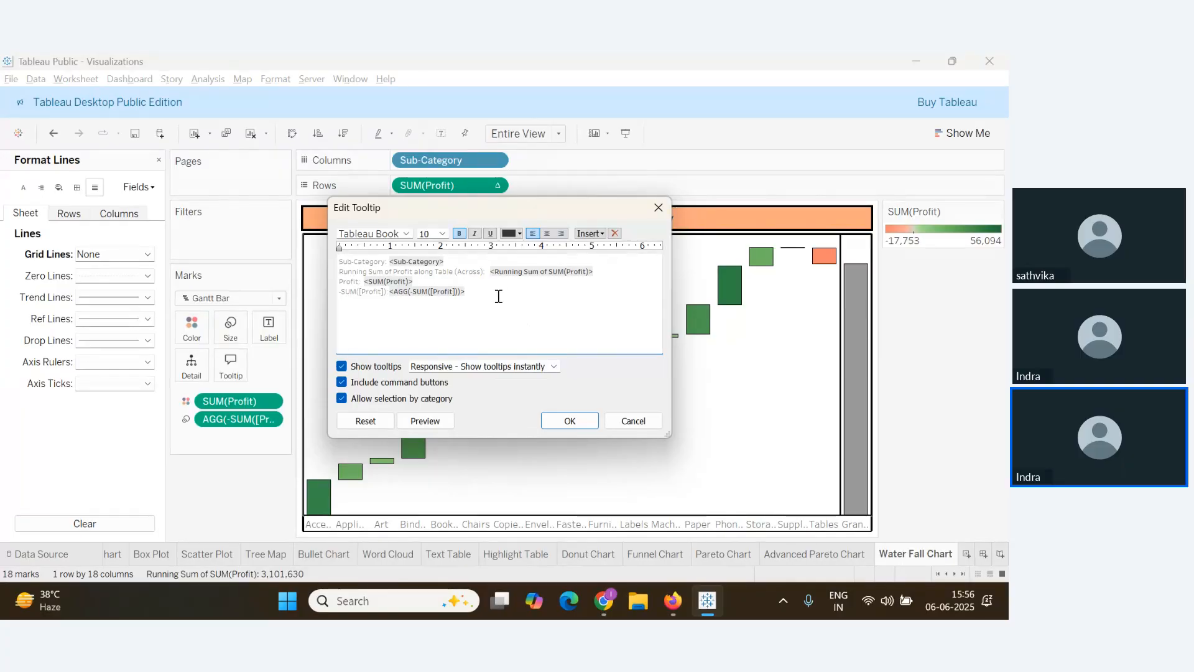
drag(496, 293, 344, 296)
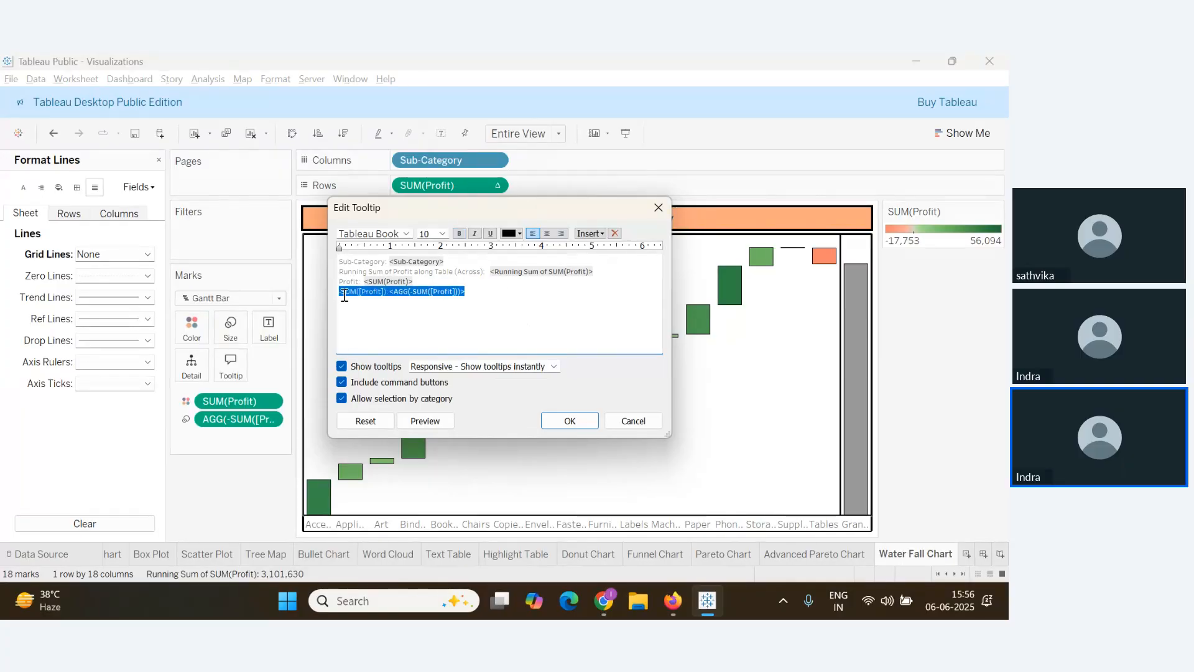
click(658, 208)
key(alt+Tab)
scroll(188, 447, up, 3)
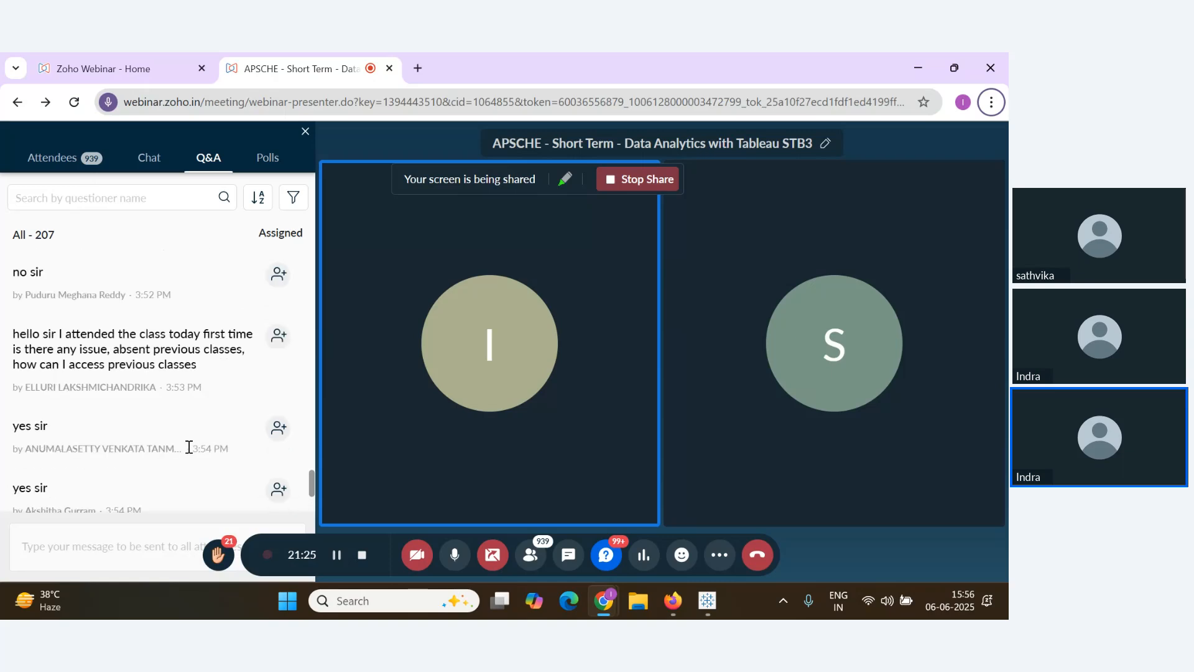
Scroll down to the newest webinar Q&A questions, then switch back to the Tableau waterfall chart
scroll(189, 447, down, 3)
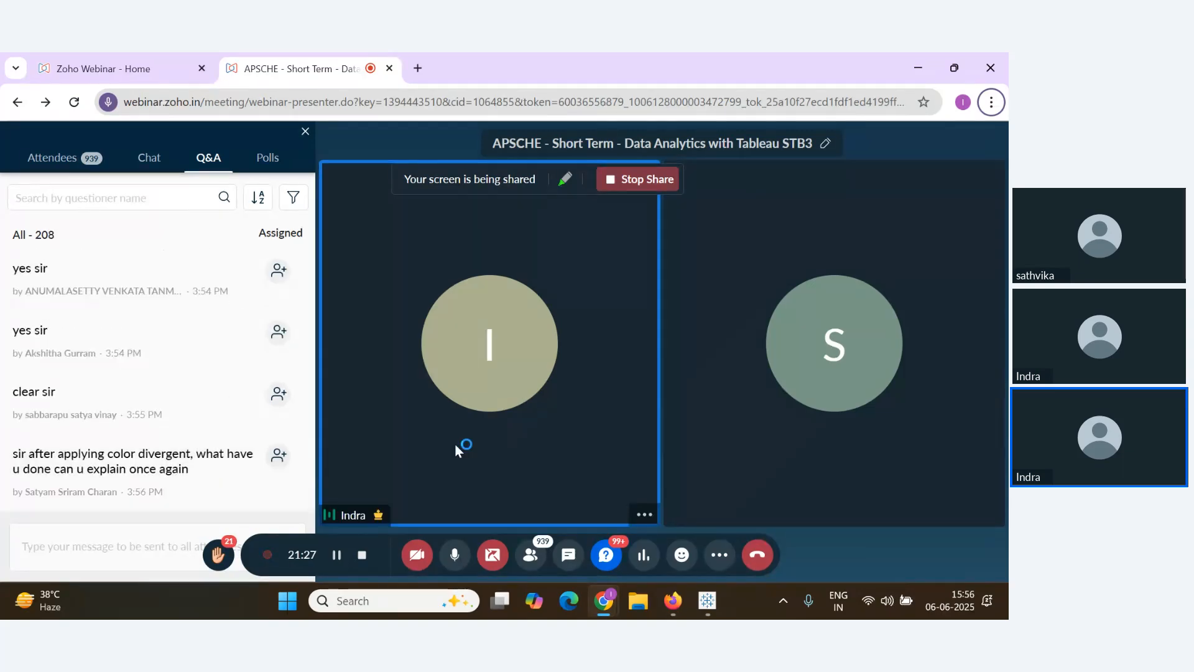
key(alt+Tab)
mouse_move(858, 340)
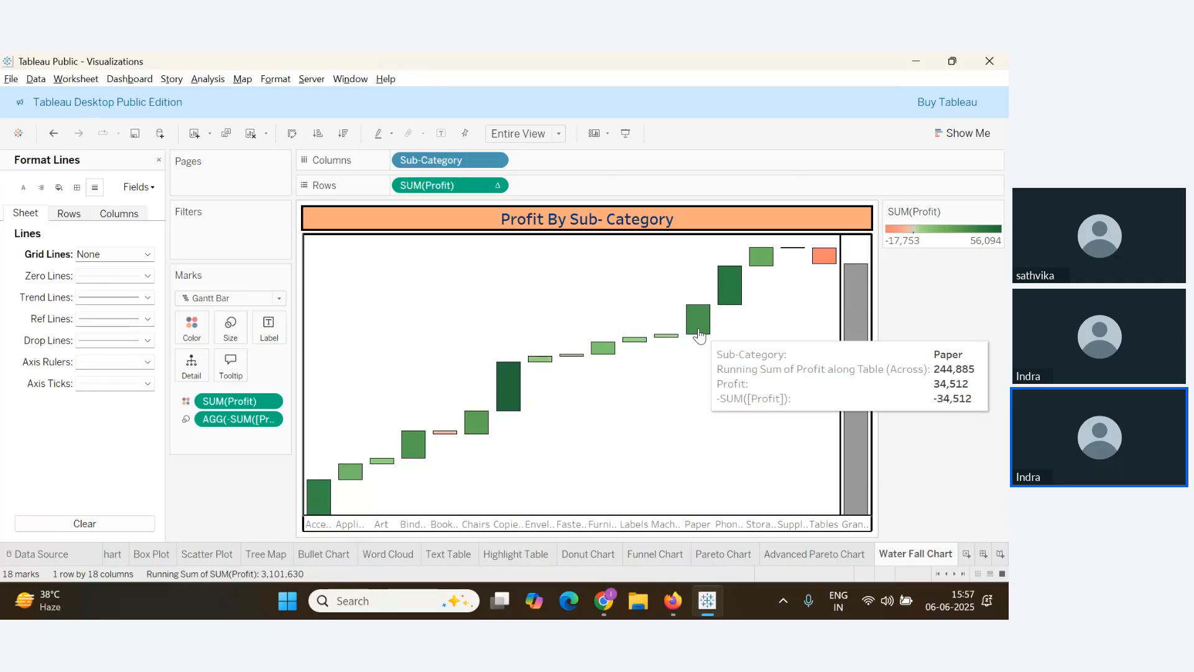
Delete the -SUM([Profit]) line from the waterfall chart's tooltip, then switch to the webinar
click(233, 372)
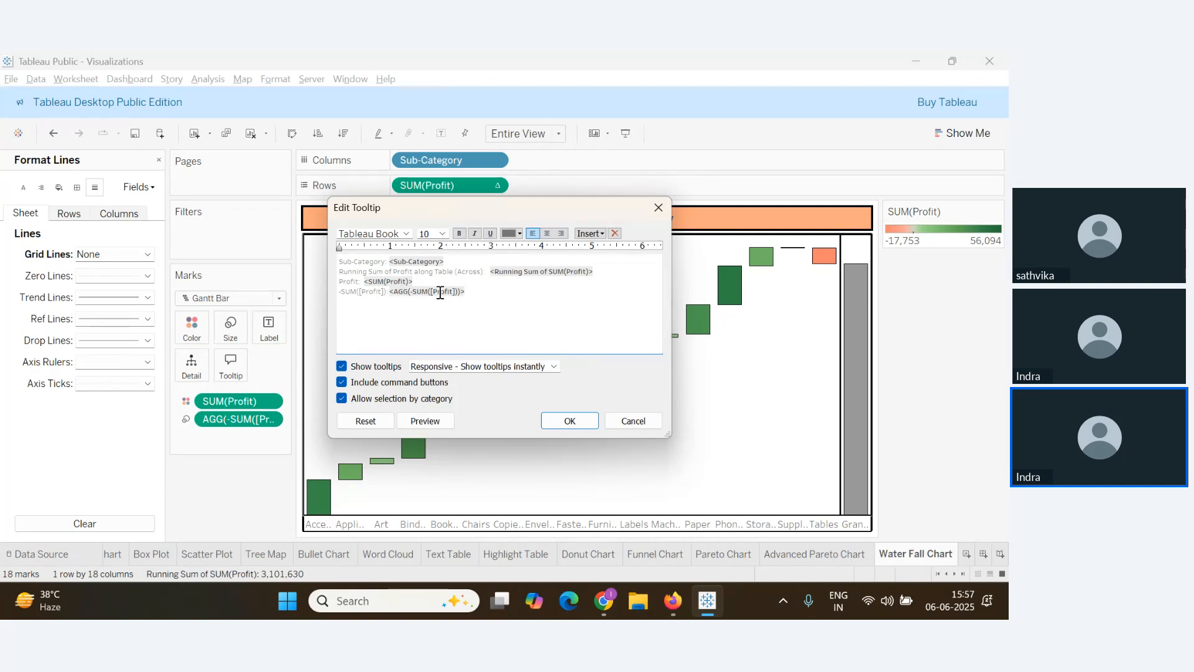
drag(473, 297, 314, 290)
key(BackSpace)
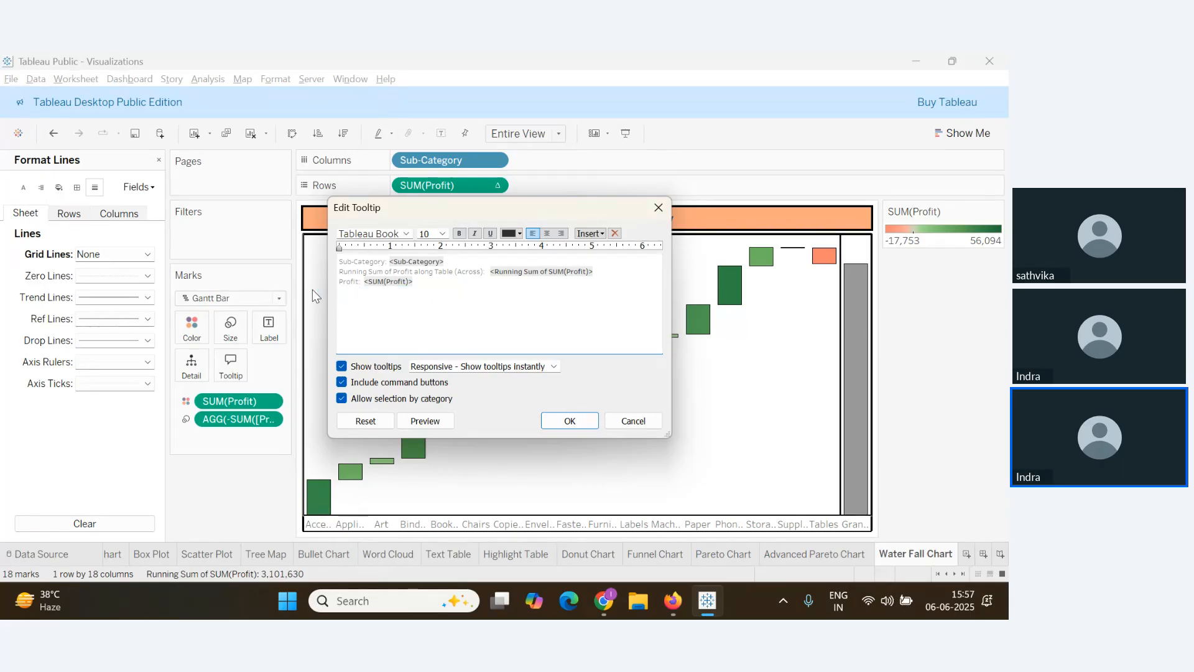
click(568, 420)
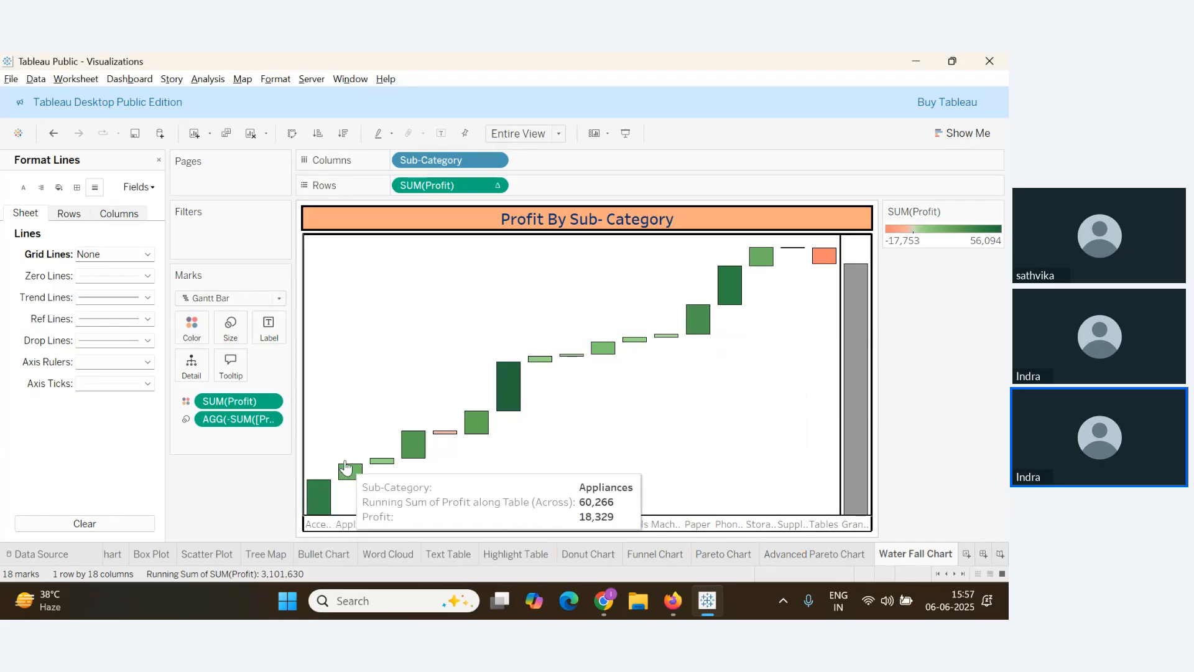
key(alt+Tab)
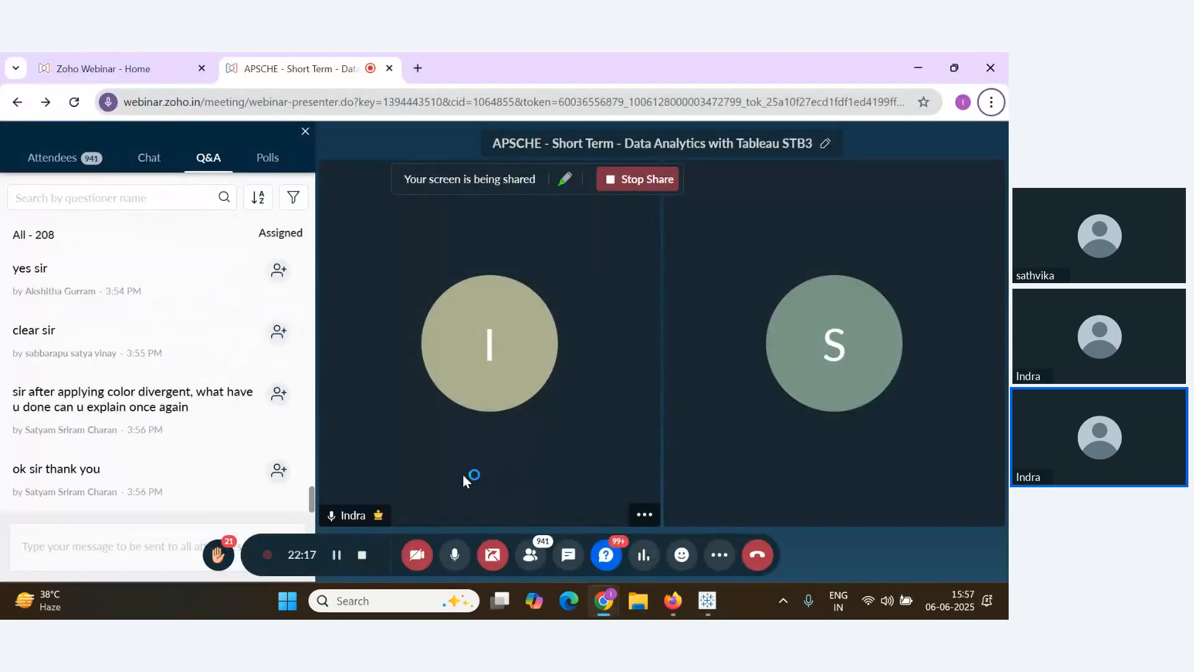
Look over the webinar Q&A question and return to the Tableau waterfall chart
mouse_move(281, 381)
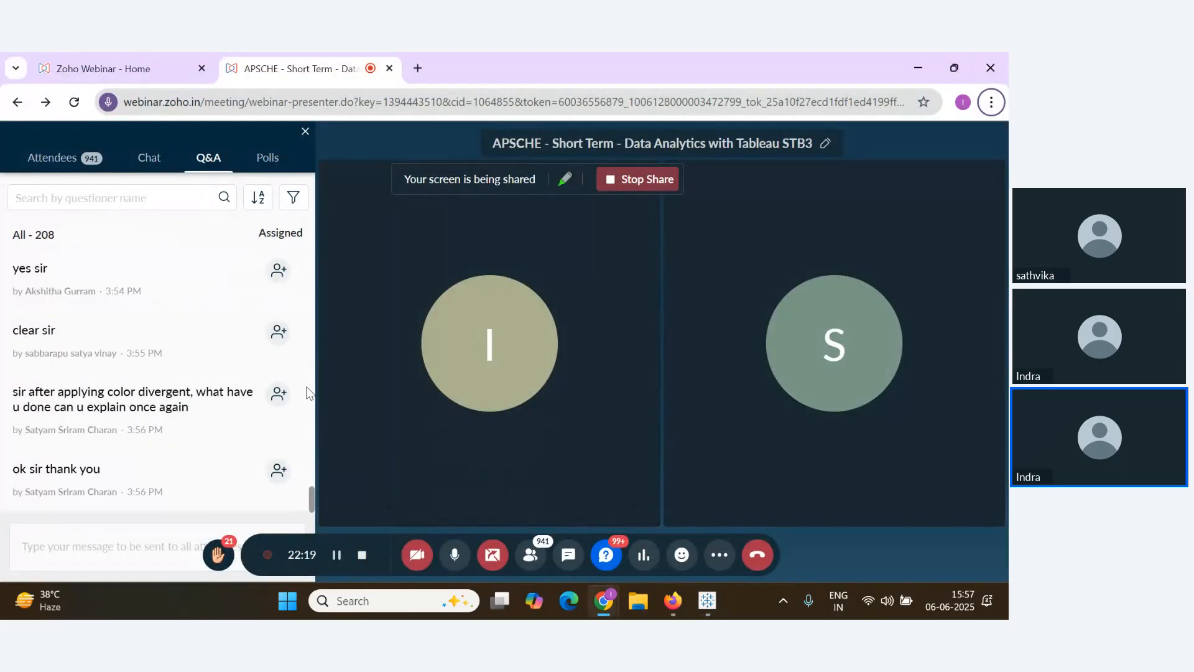
key(alt+Tab)
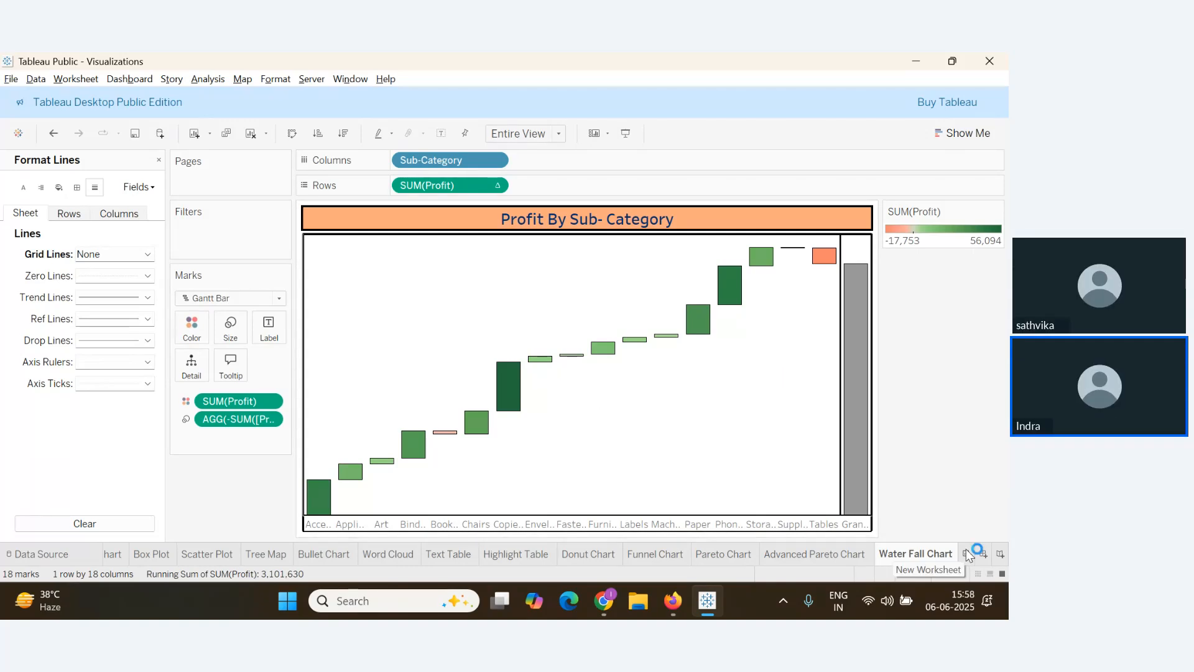
Check the Google Docs Pareto notes and the webinar, then return to blank Sheet 21
key(alt+Tab)
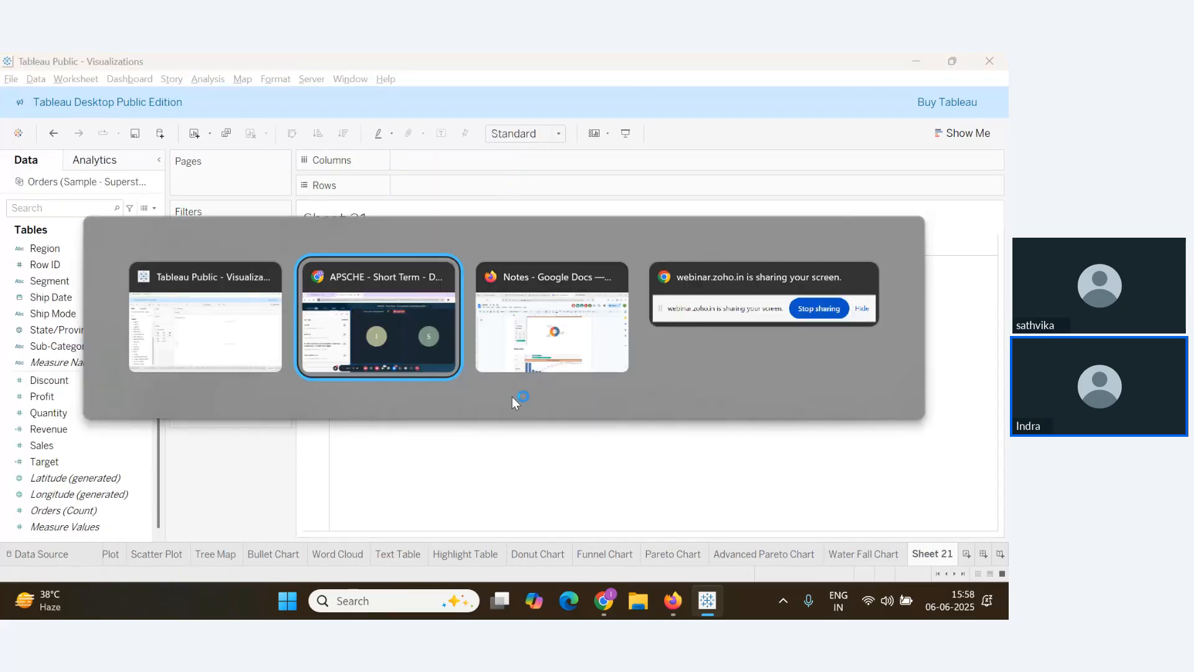
key(Tab)
click(477, 372)
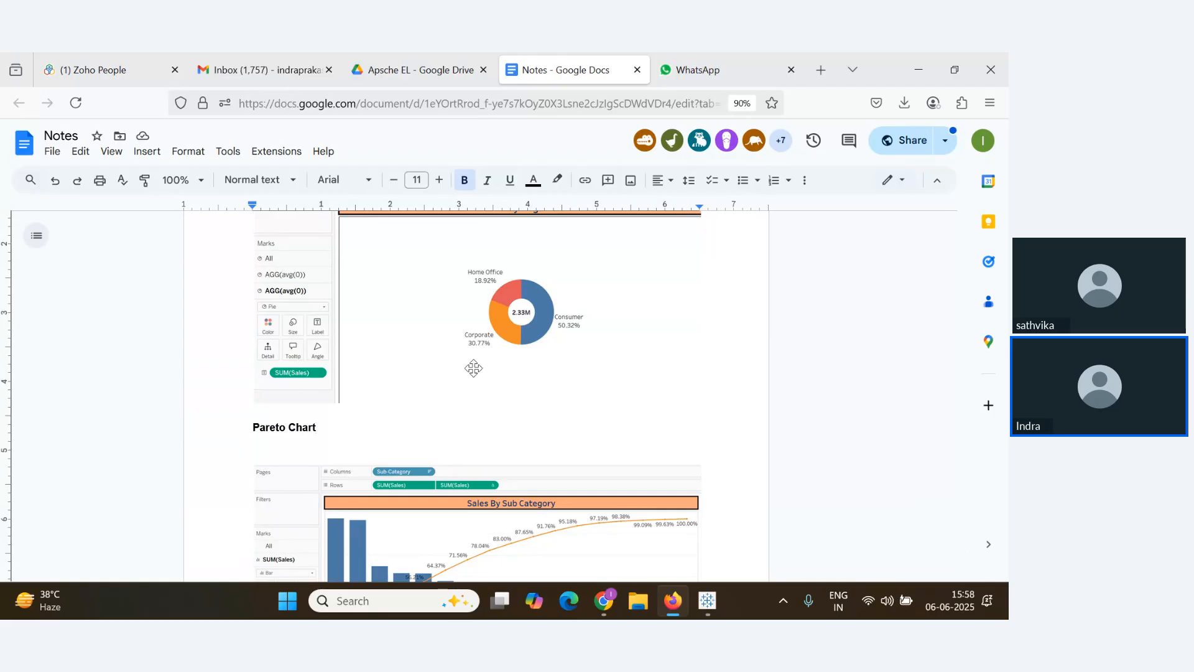
key(alt+Tab)
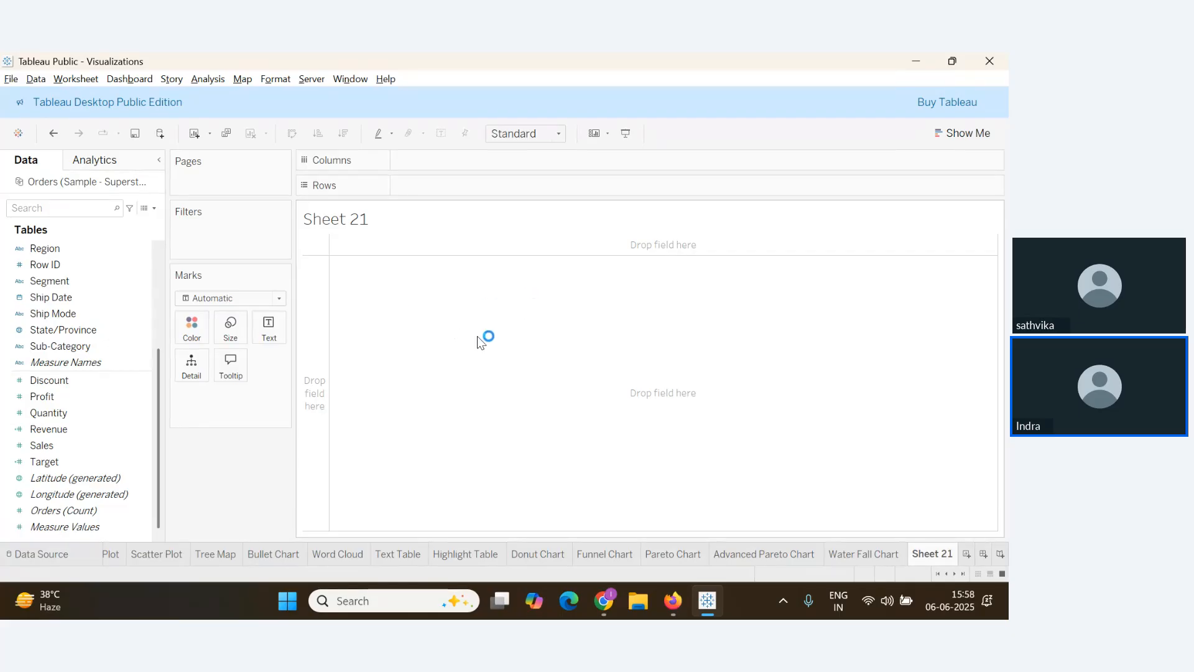
key(alt+Tab)
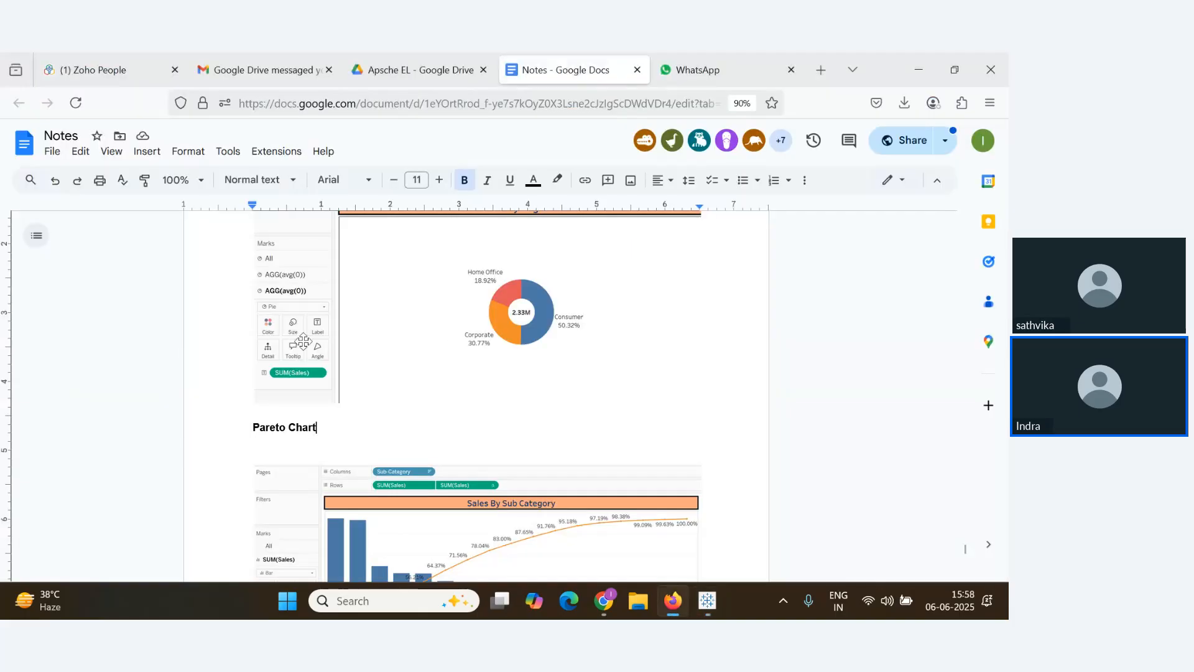
key(alt+Tab)
key(alt+Tab)
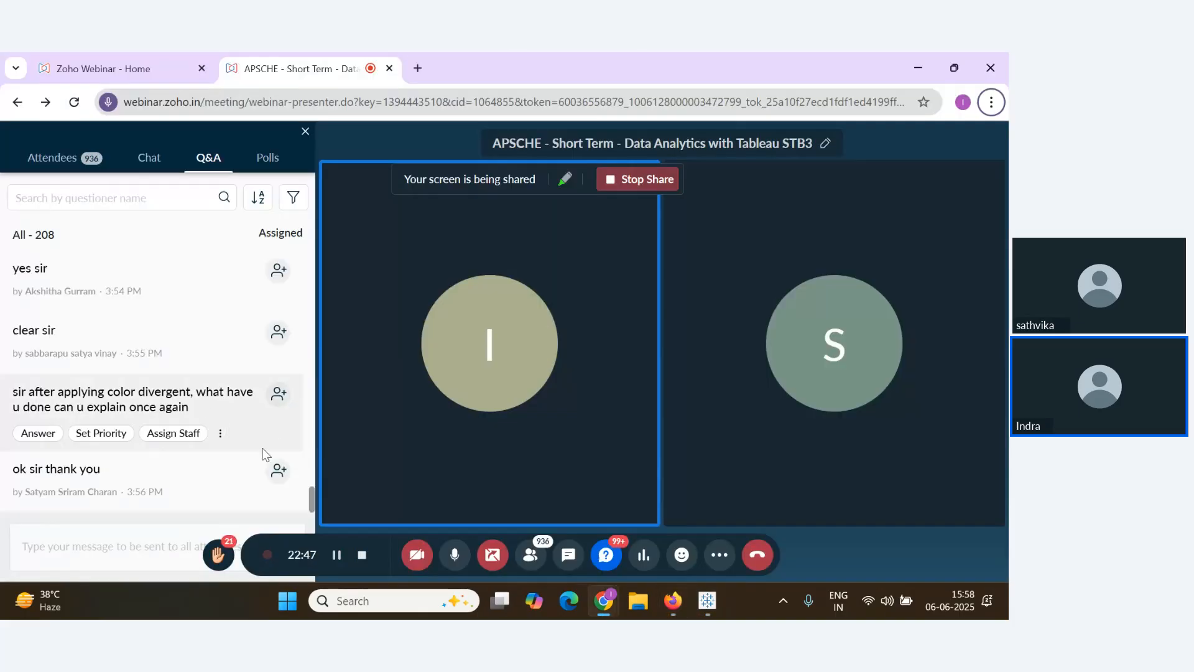
key(alt+Tab)
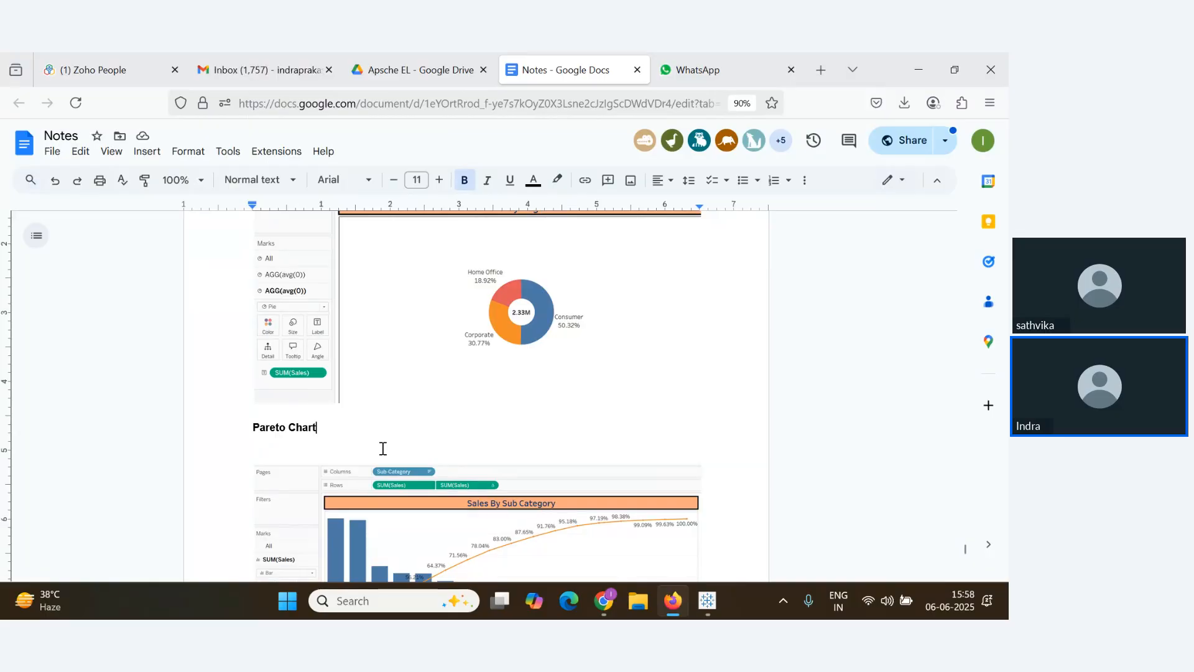
key(alt+Tab)
key(alt+Tab)
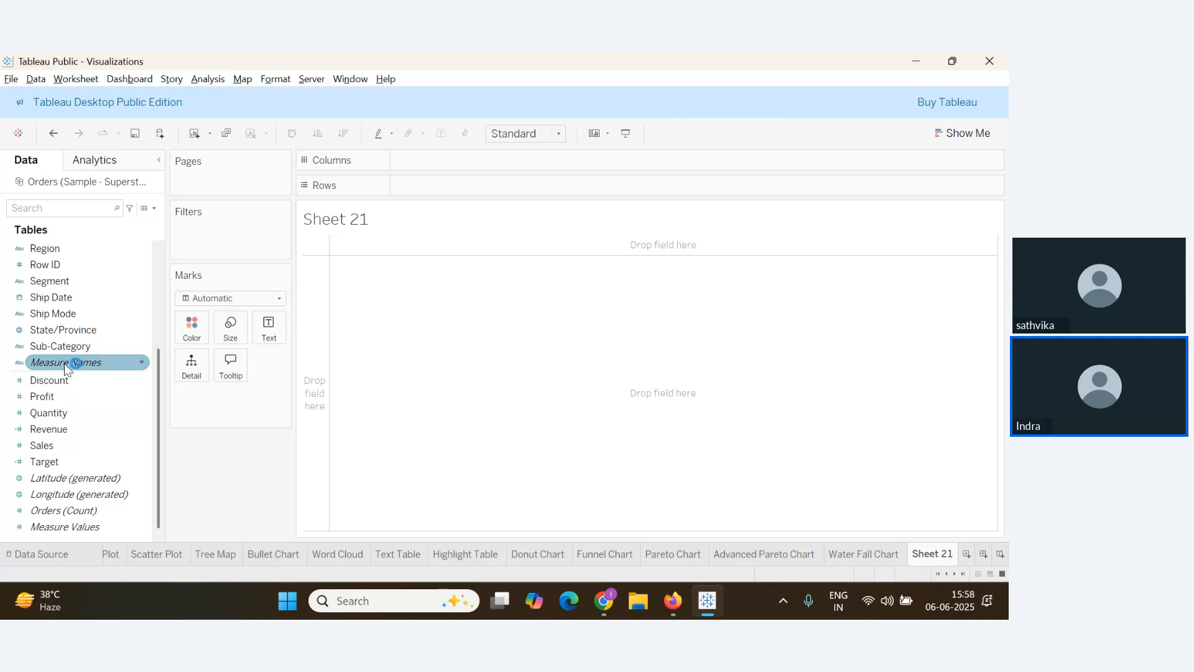
Place Sub-Category on Rows to list all 17 sub-categories, then drag Customer ID onto Columns
drag(68, 345, 435, 185)
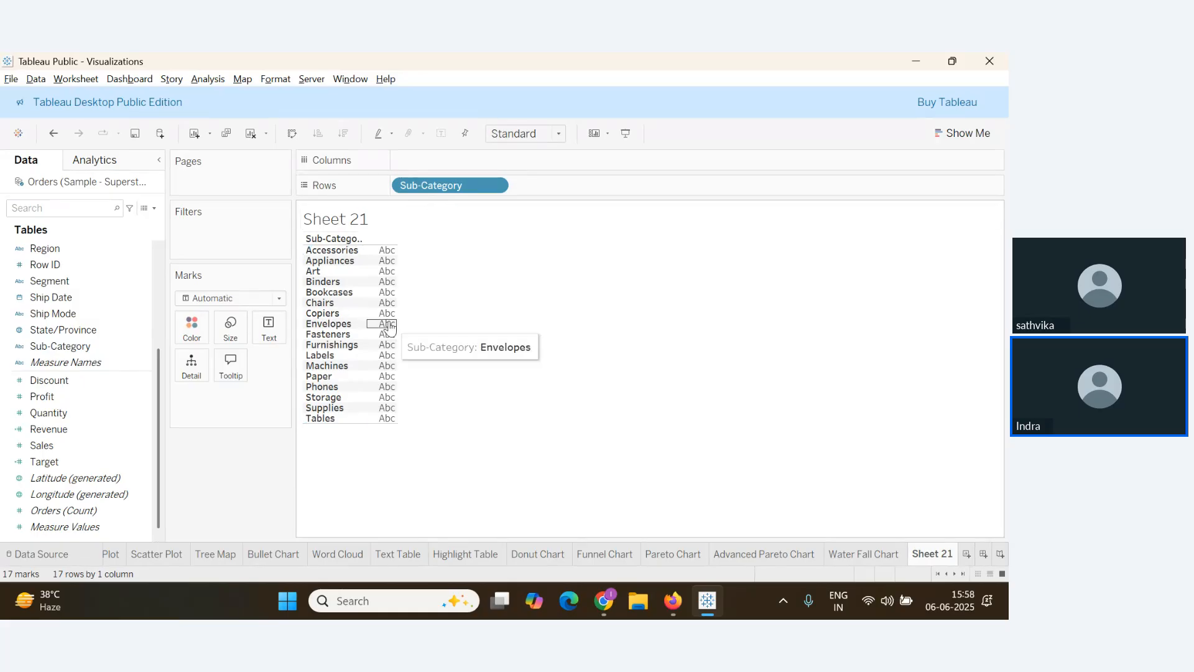
click(76, 510)
click(132, 465)
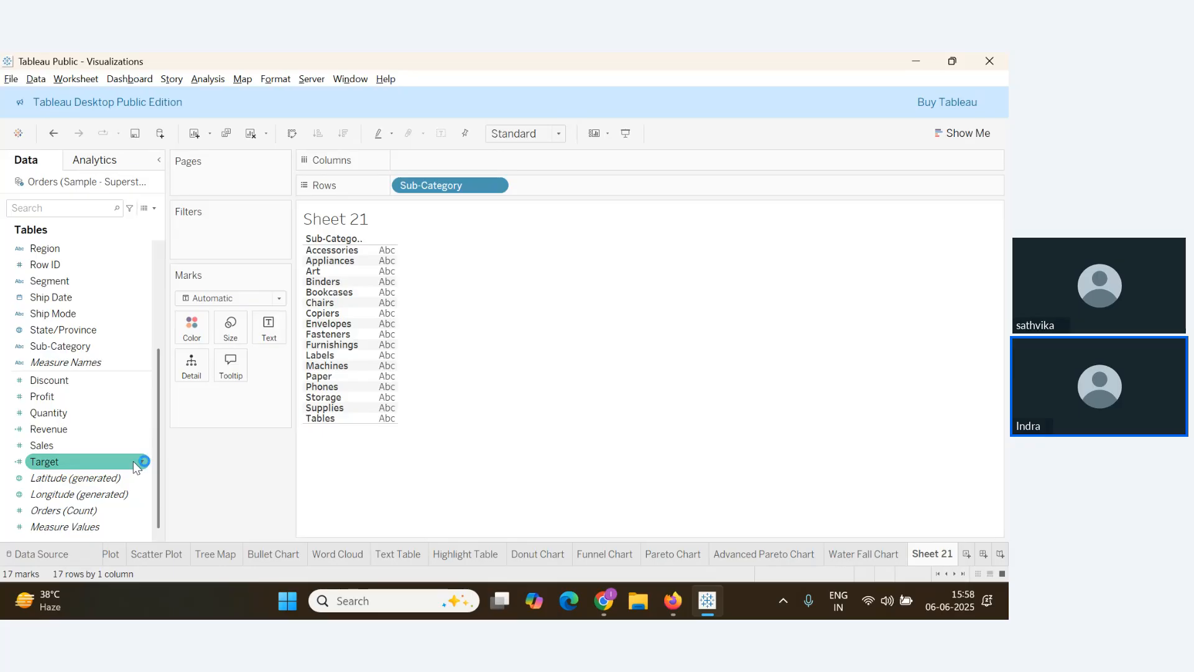
scroll(87, 397, up, 5)
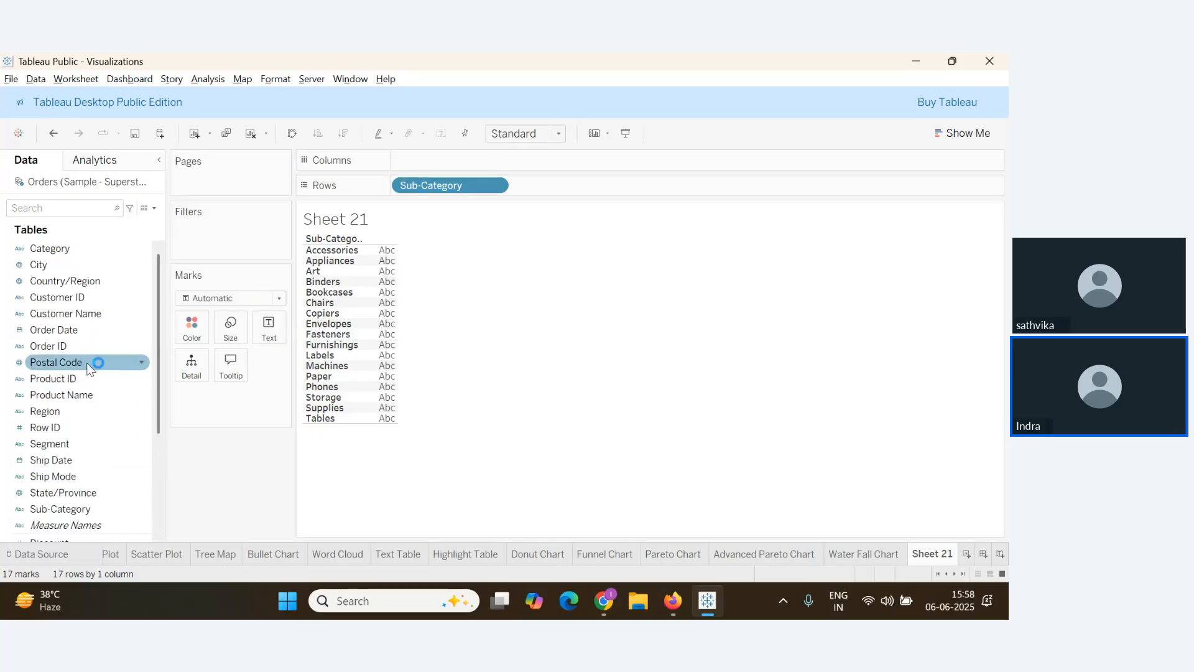
drag(75, 301, 441, 163)
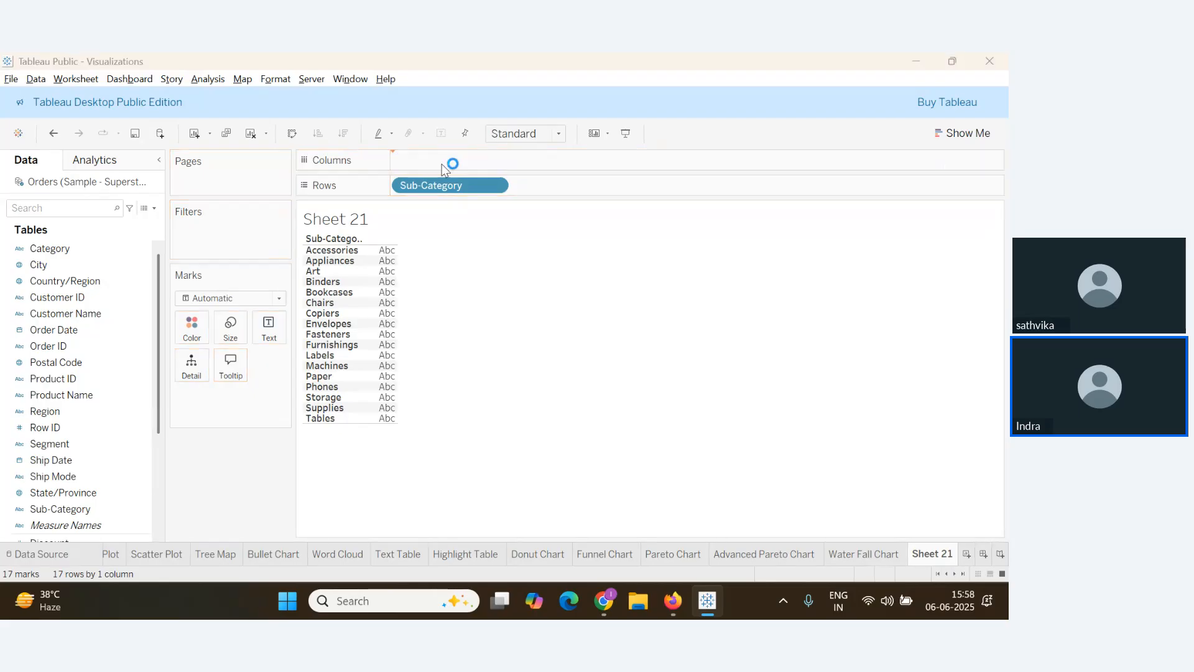
Add all Customer ID members, then convert the pill to Measure > Count for per-sub-category bars
click(501, 324)
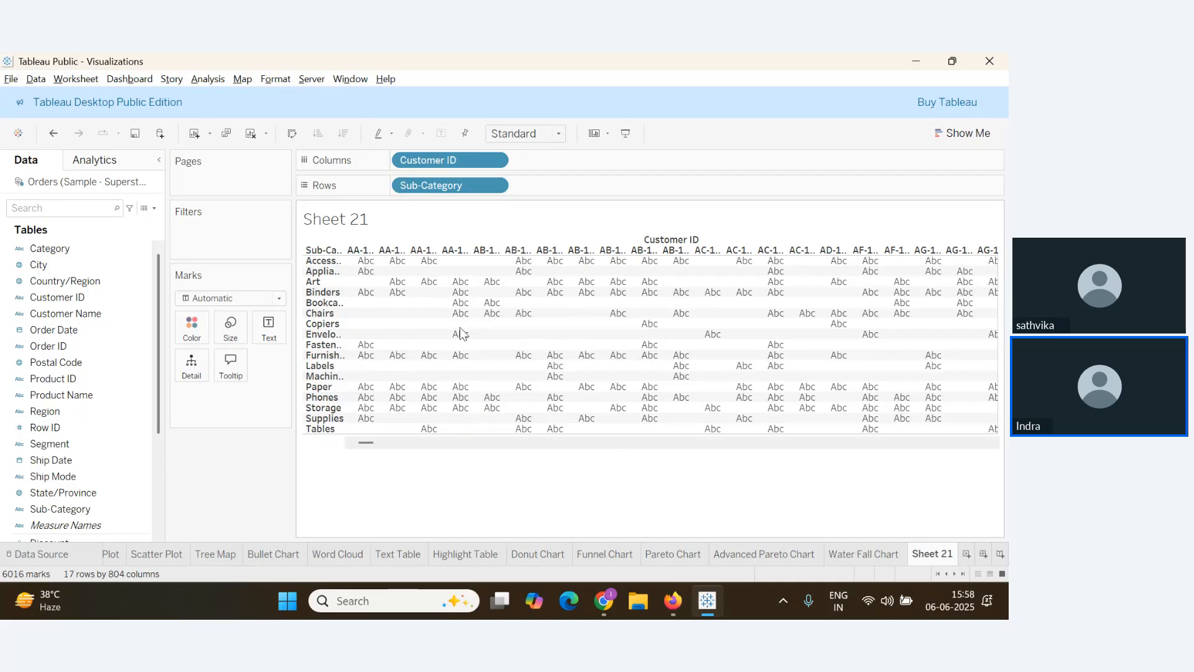
click(495, 161)
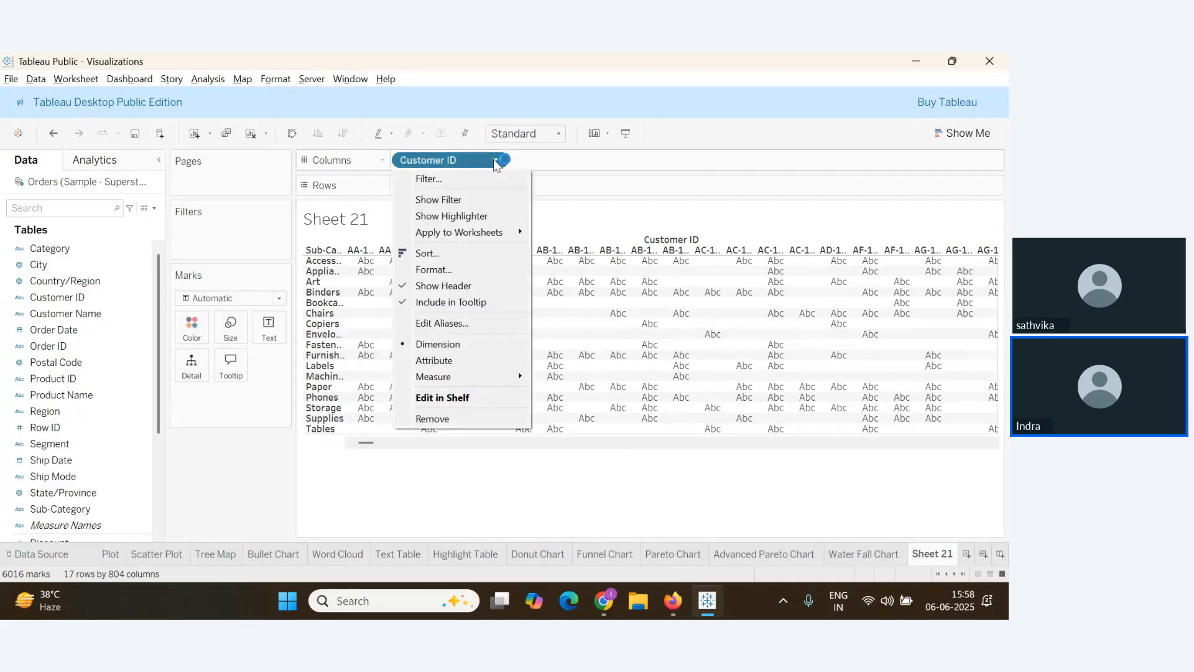
mouse_move(475, 377)
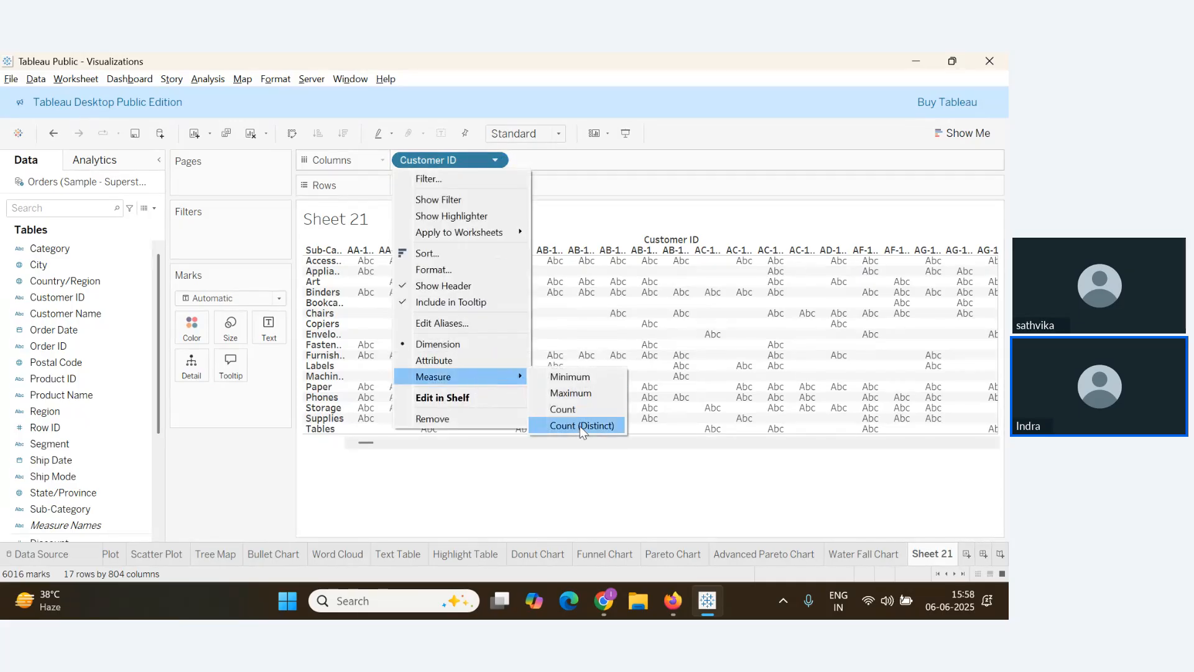
click(563, 409)
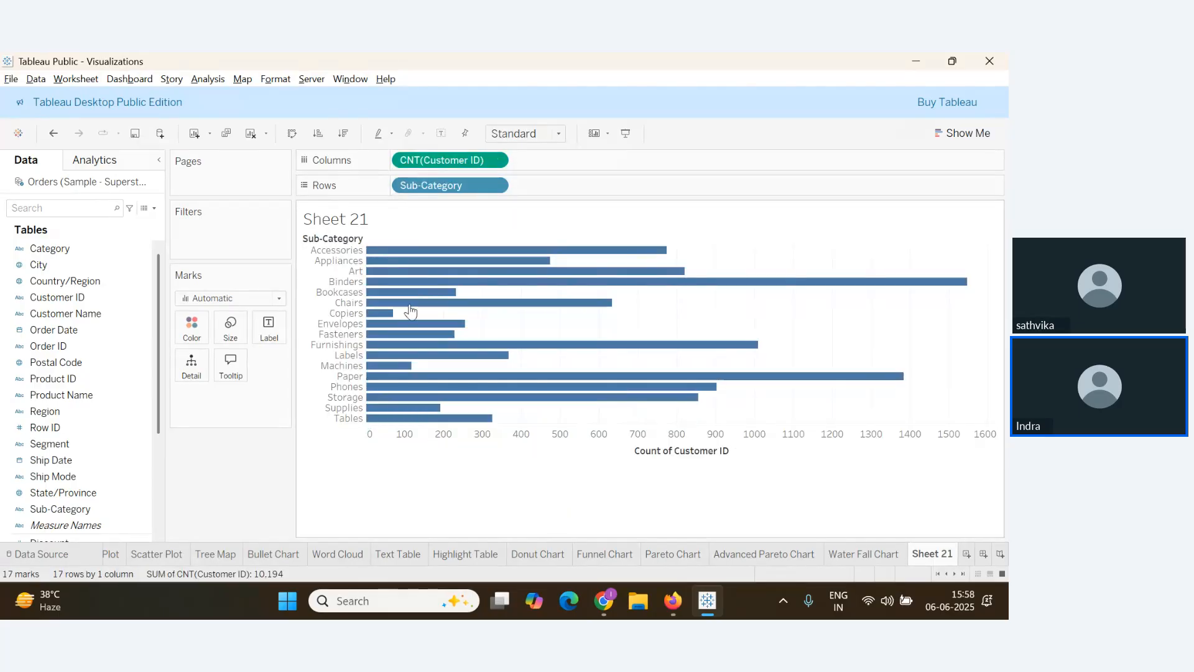
Check the webinar and the Google Docs notes, then return to the Sheet 21 bar chart
key(alt+Tab)
key(alt+Tab)
key(alt+Tab)
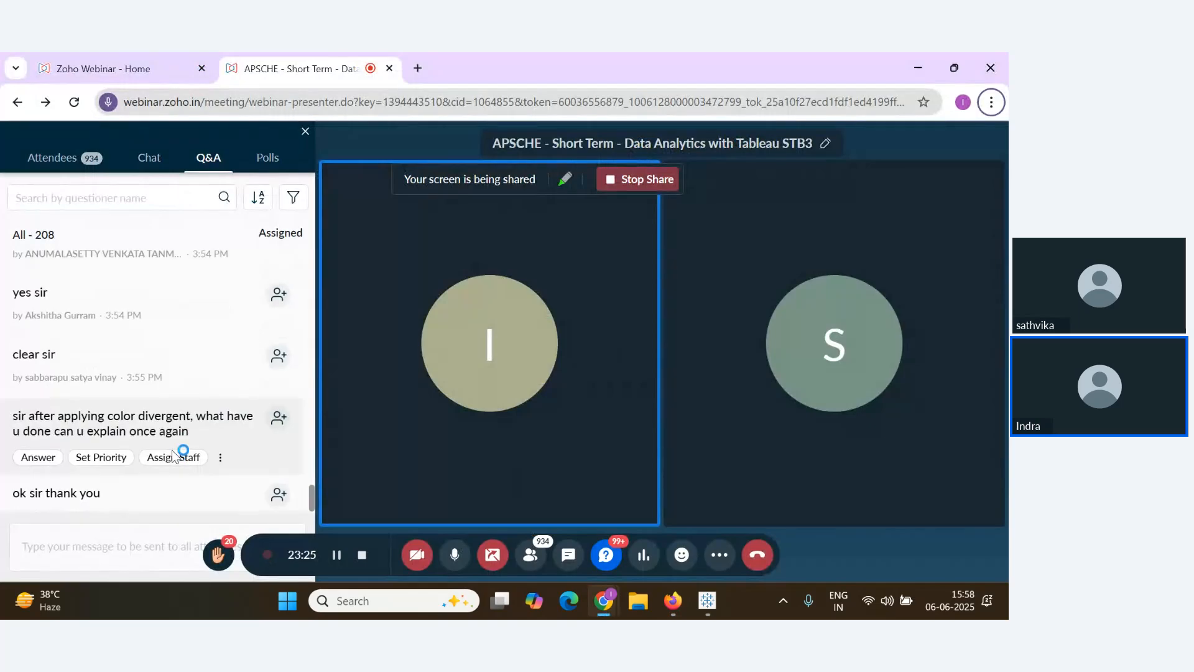
key(alt+Tab)
key(alt+Tab)
scroll(156, 410, down, 3)
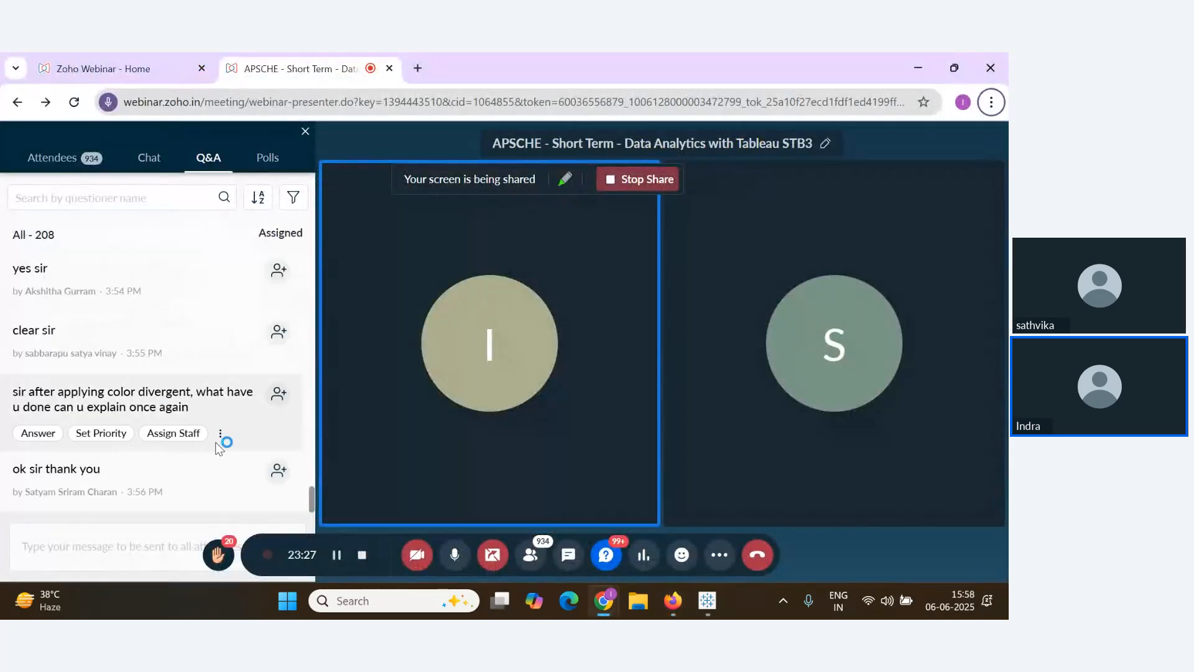
key(alt+Tab)
key(alt+Tab)
key(alt+Tab)
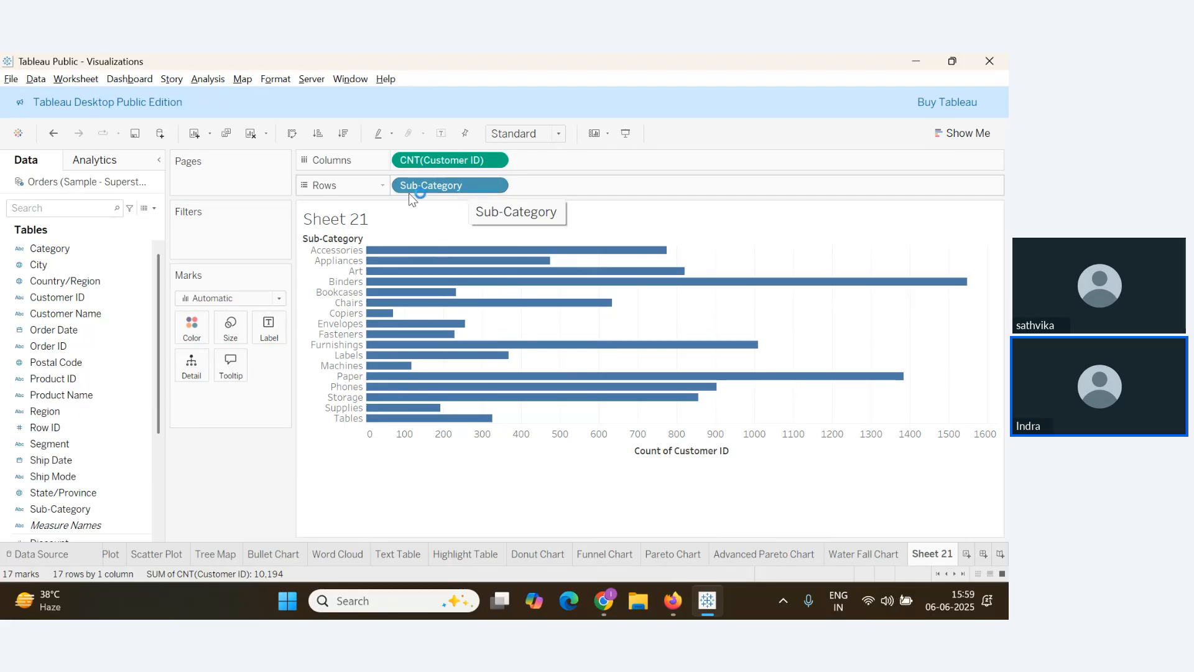
key(alt+Tab)
key(alt+Tab)
key(Tab)
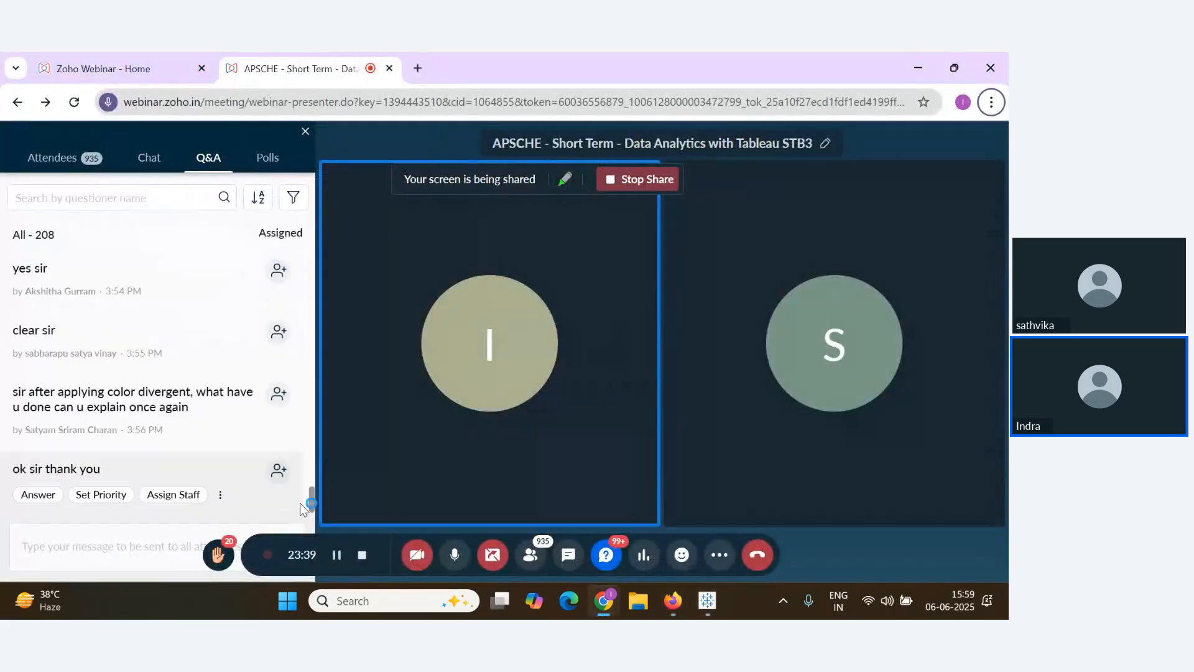
key(alt+Tab)
key(alt+Tab)
key(Tab)
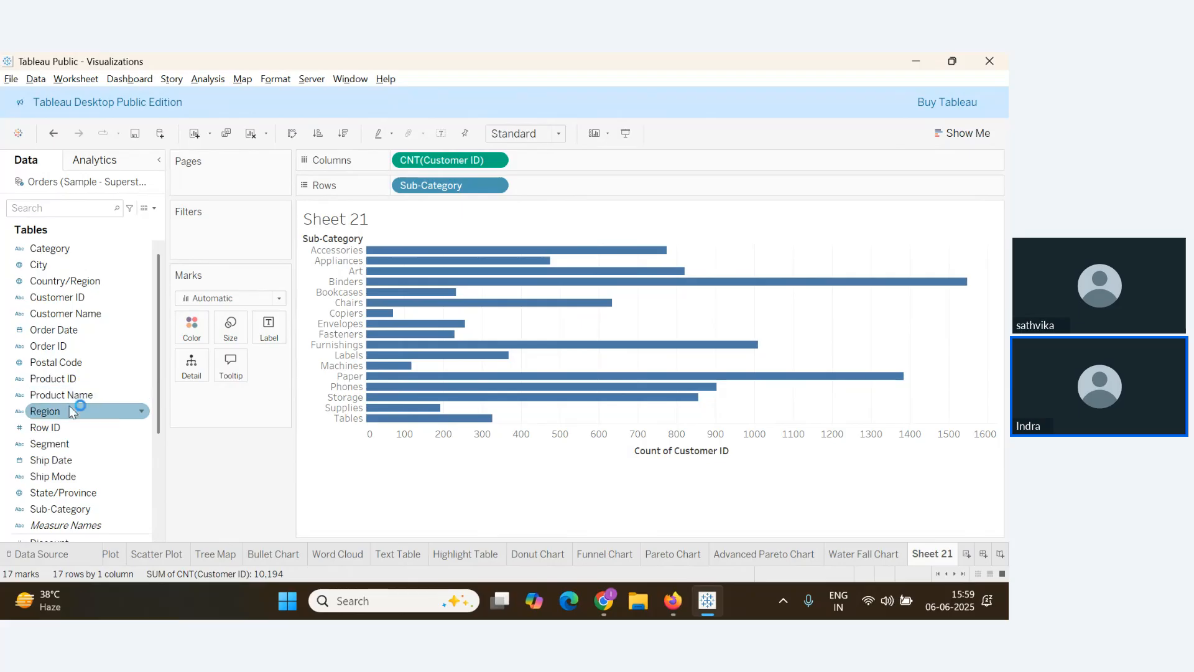
Add Order ID to Columns with all members, measured as Count
drag(63, 352, 598, 162)
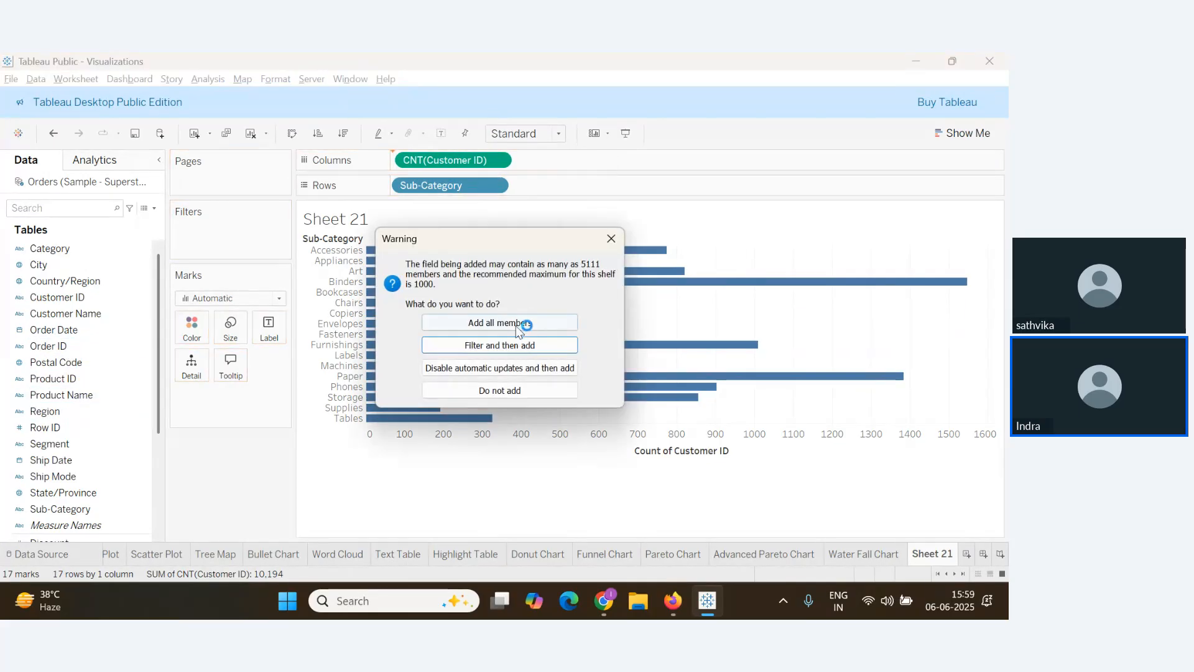
click(518, 320)
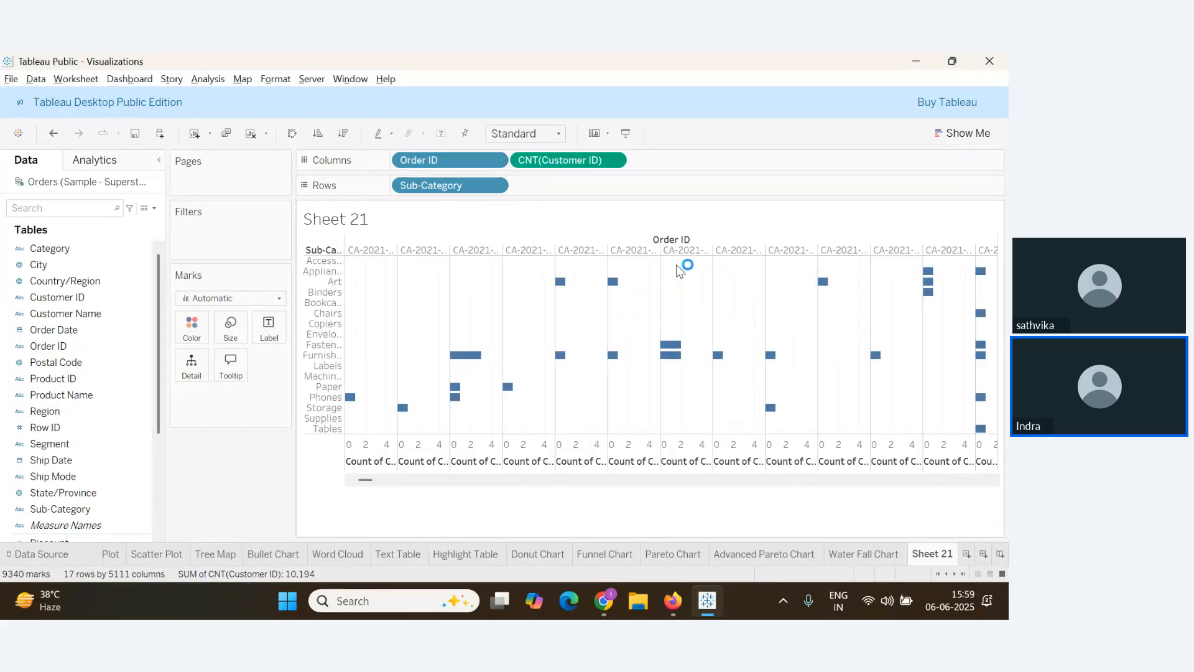
click(496, 160)
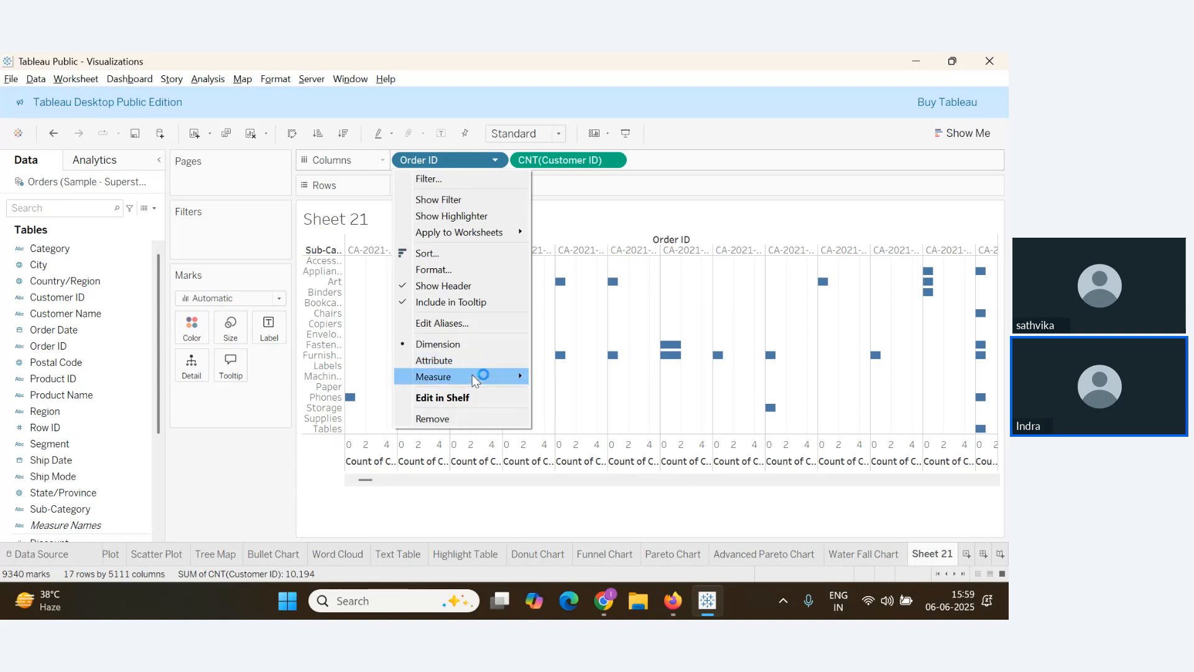
mouse_move(474, 378)
click(576, 404)
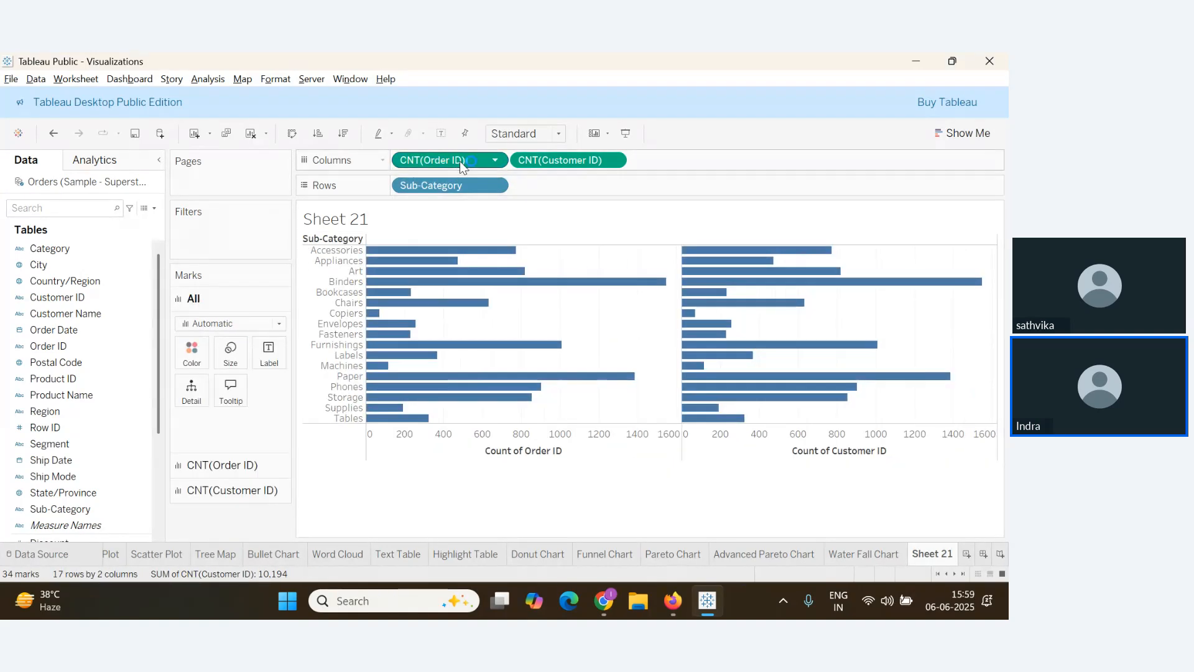
Move the Customer ID measure before CNT(Order ID) and change it to Count (Distinct)
drag(460, 165, 690, 160)
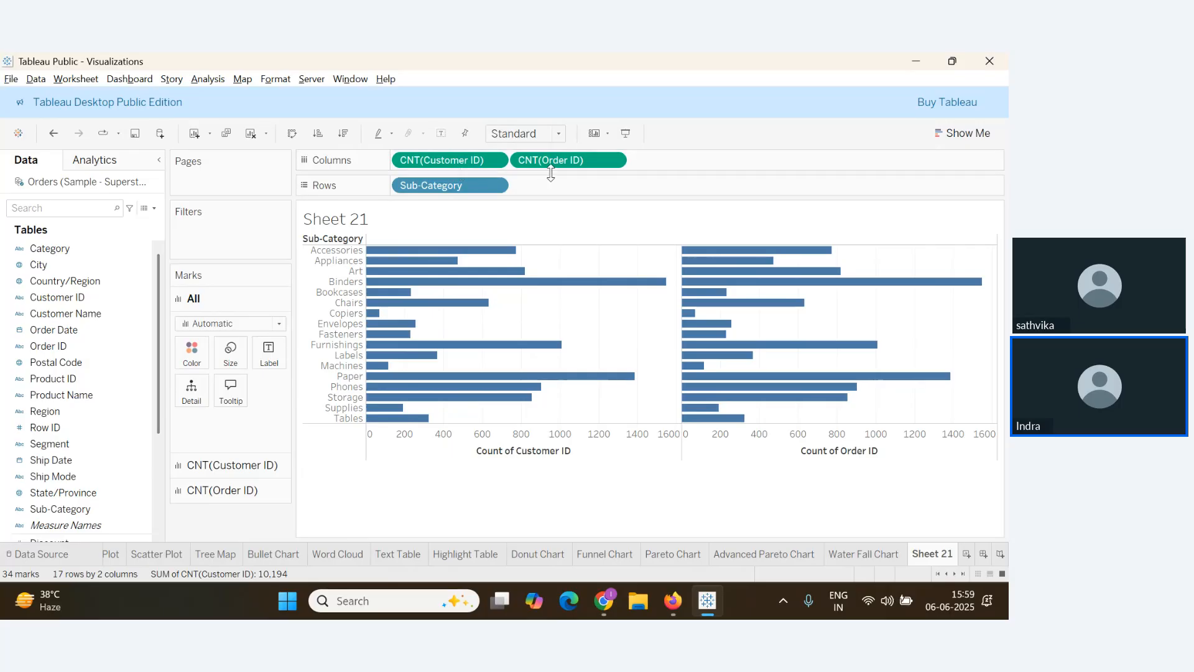
click(495, 161)
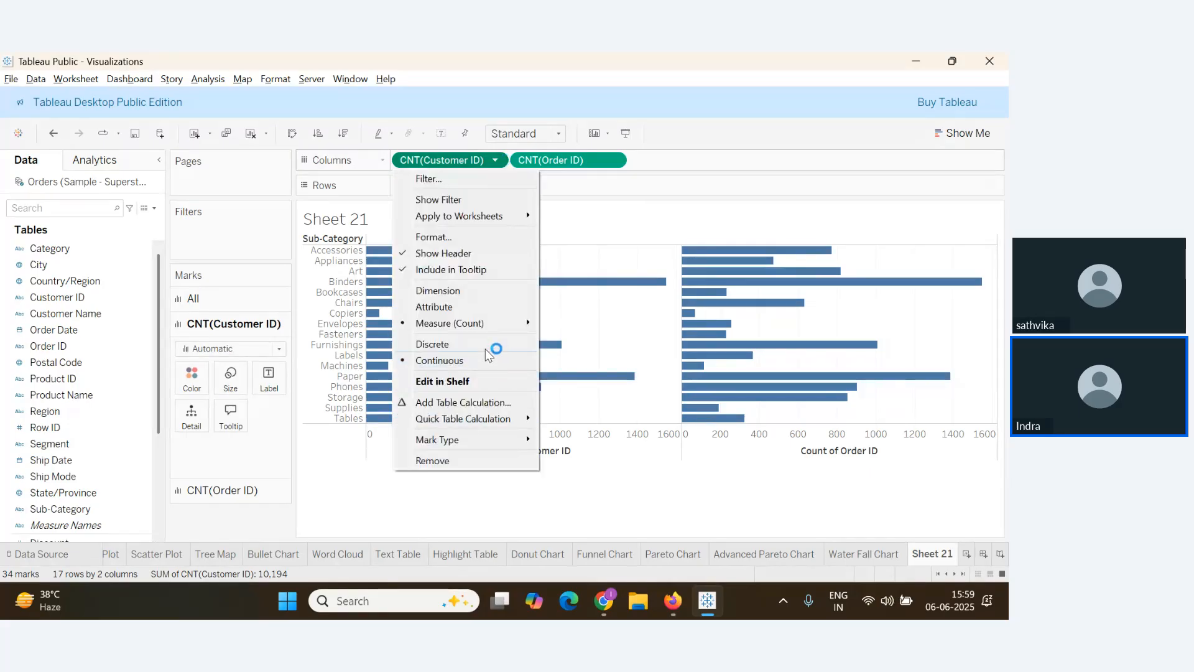
mouse_move(493, 323)
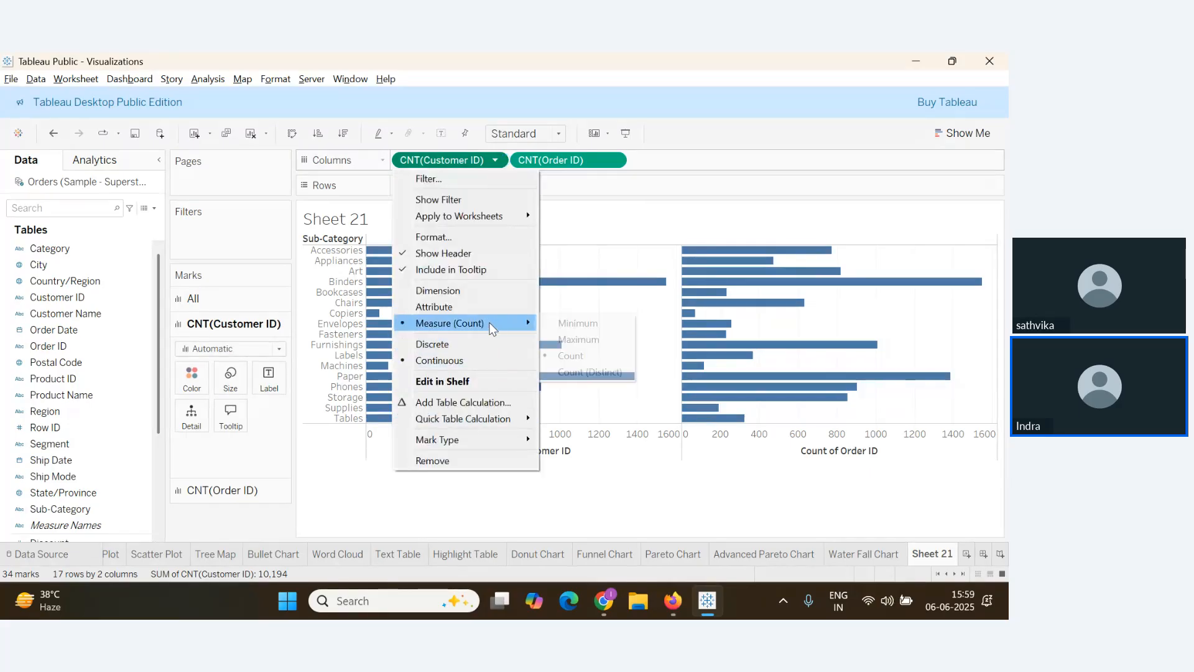
click(590, 372)
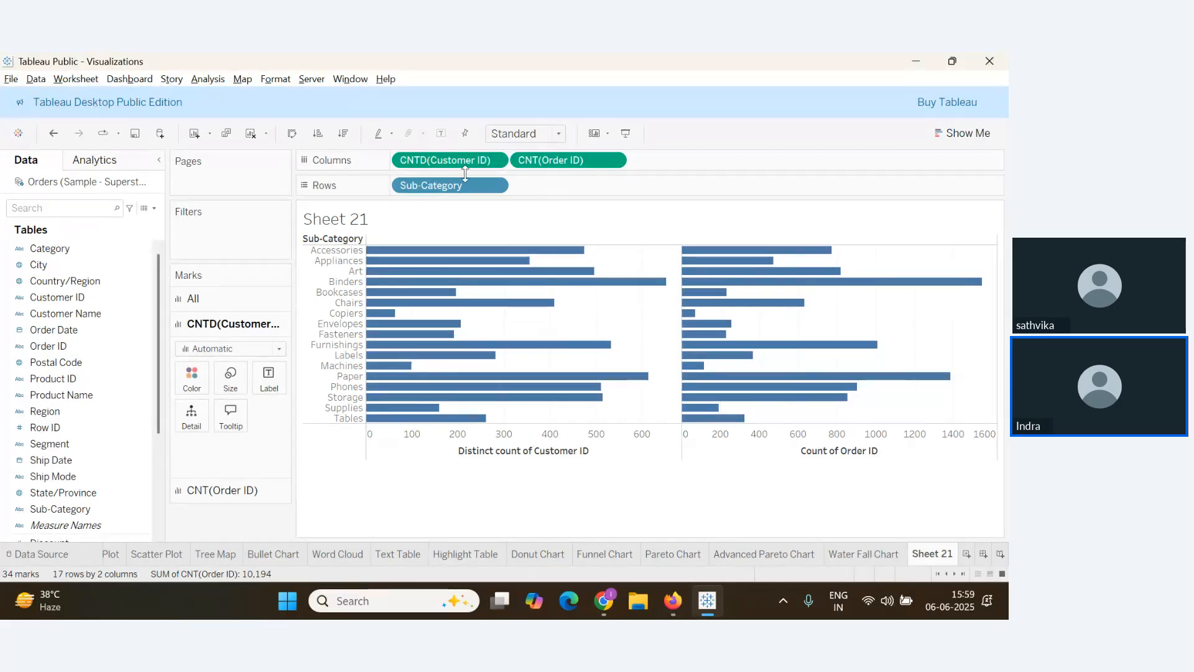
Glance at the notes document and the webinar, then return to the Tableau worksheet
key(alt+Tab)
scroll(178, 365, down, 3)
key(alt+Tab)
key(Tab)
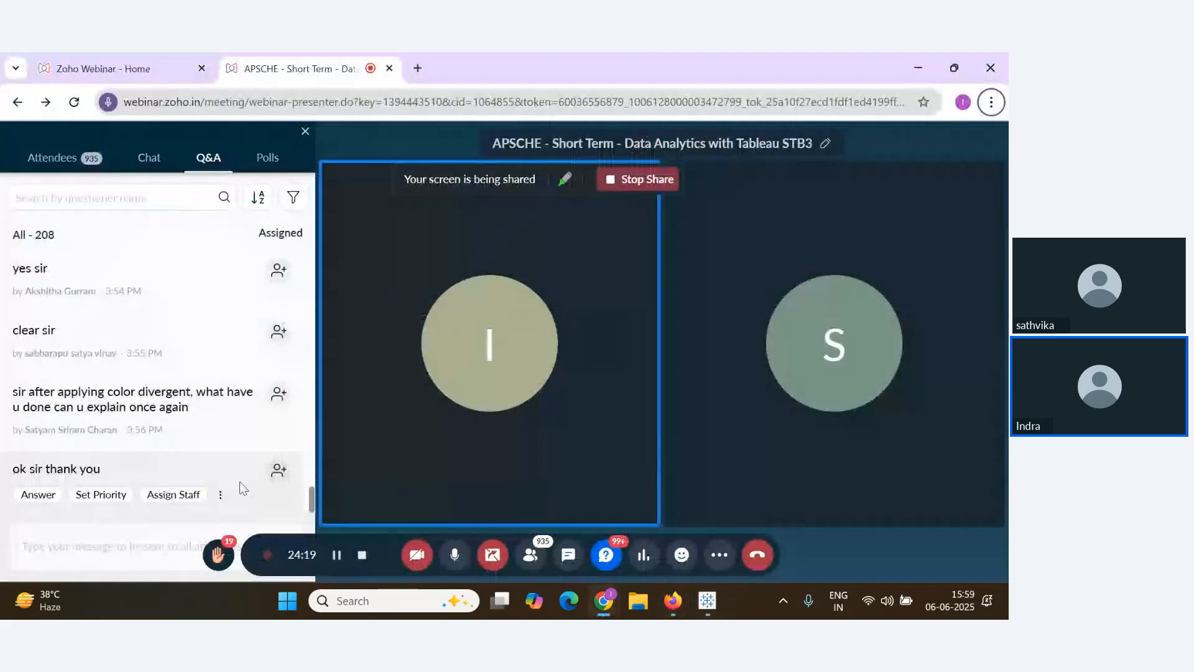
key(alt+Tab)
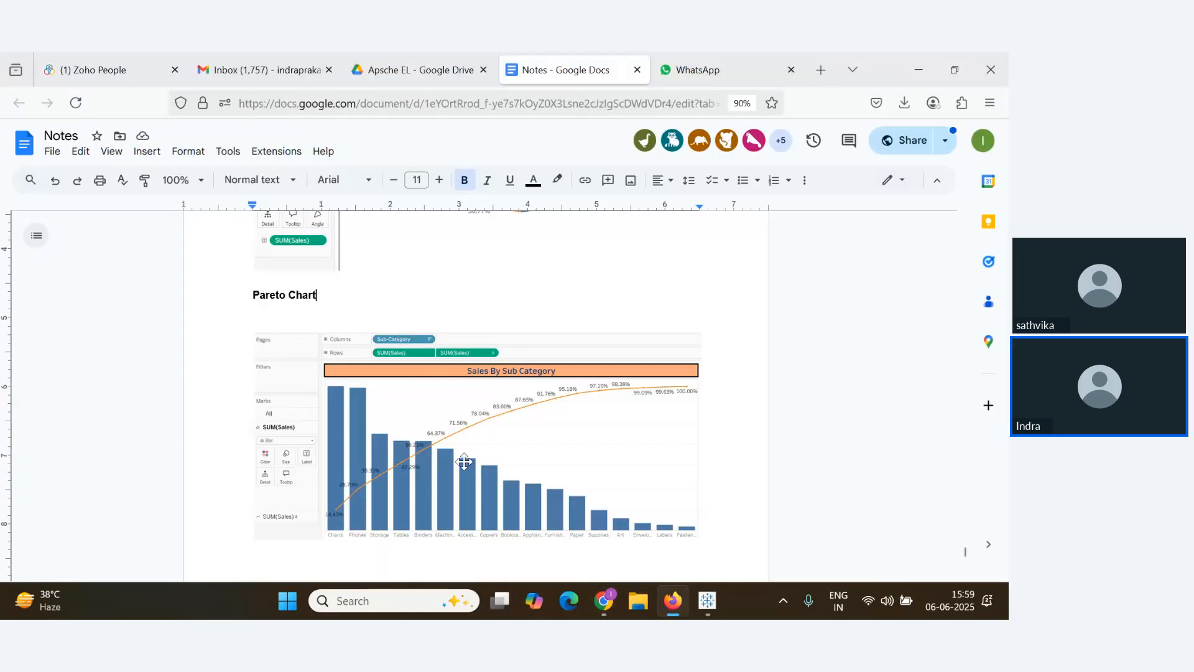
key(alt+Tab)
key(Tab)
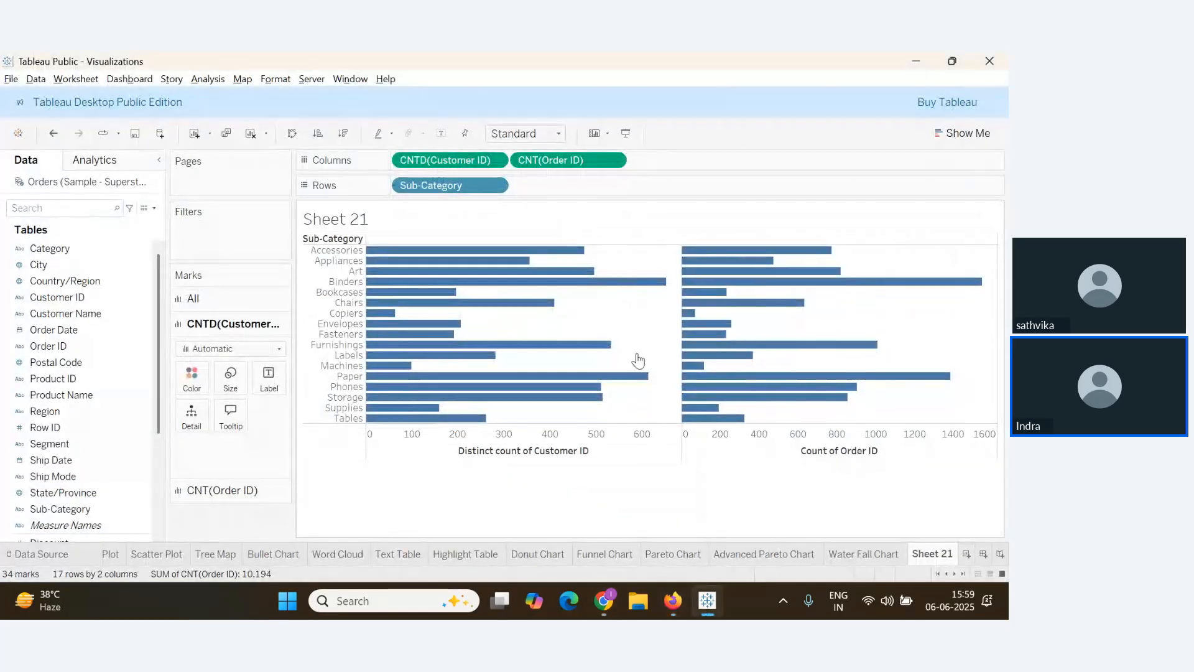
Set the chart fit to Entire View, then check the notes and webinar before returning
click(556, 135)
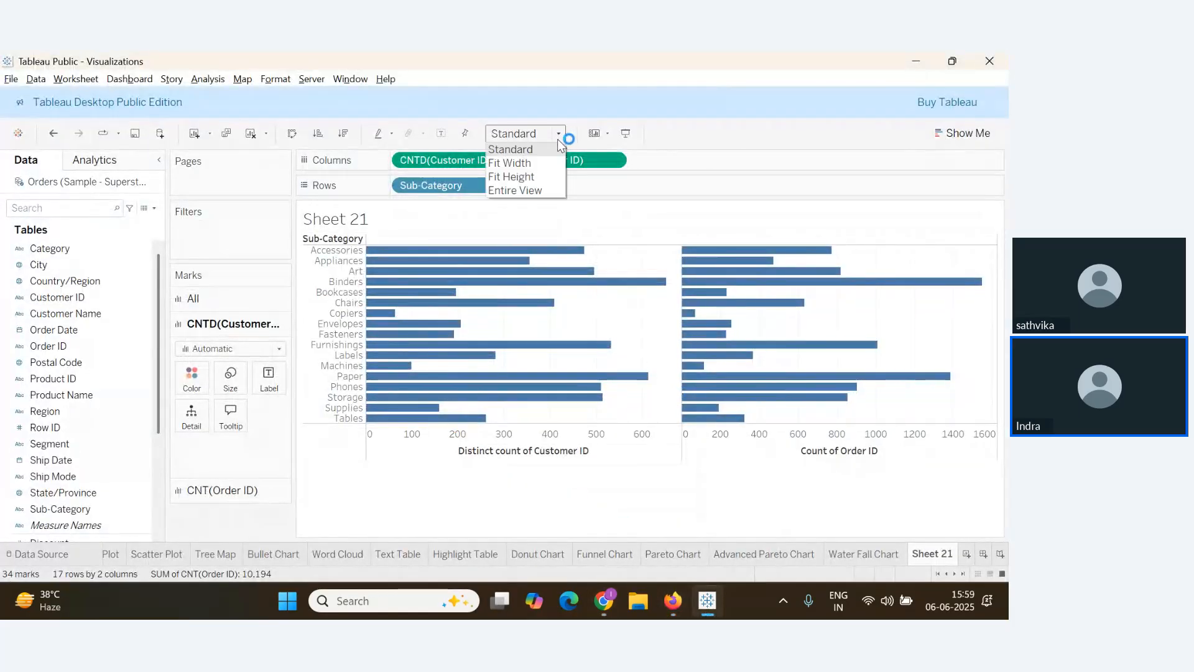
click(535, 192)
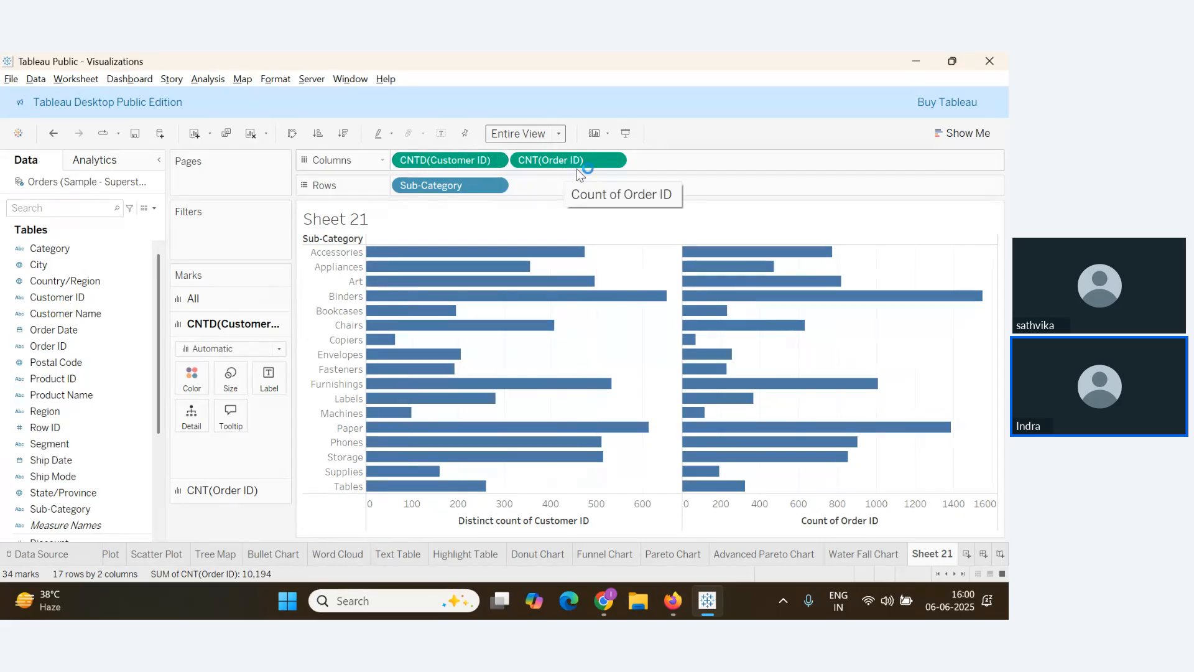
key(alt+Tab)
scroll(160, 444, down, 2)
key(alt+Tab)
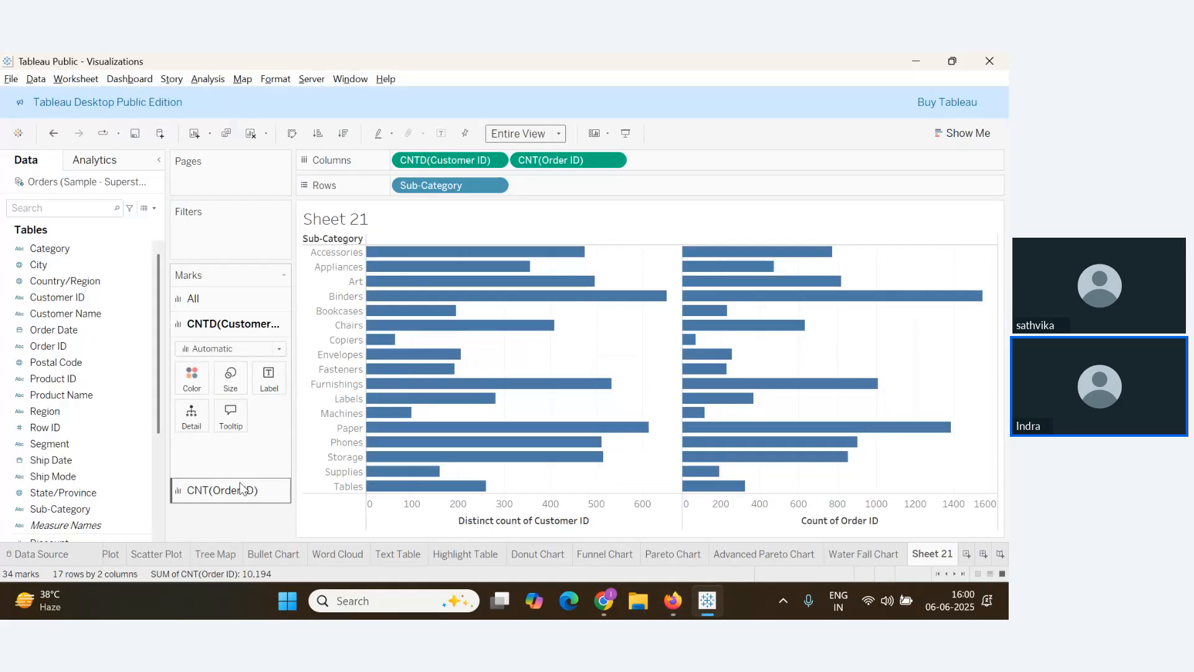
scroll(96, 451, down, 5)
key(alt+Tab)
key(alt+Tab)
key(alt+Tab)
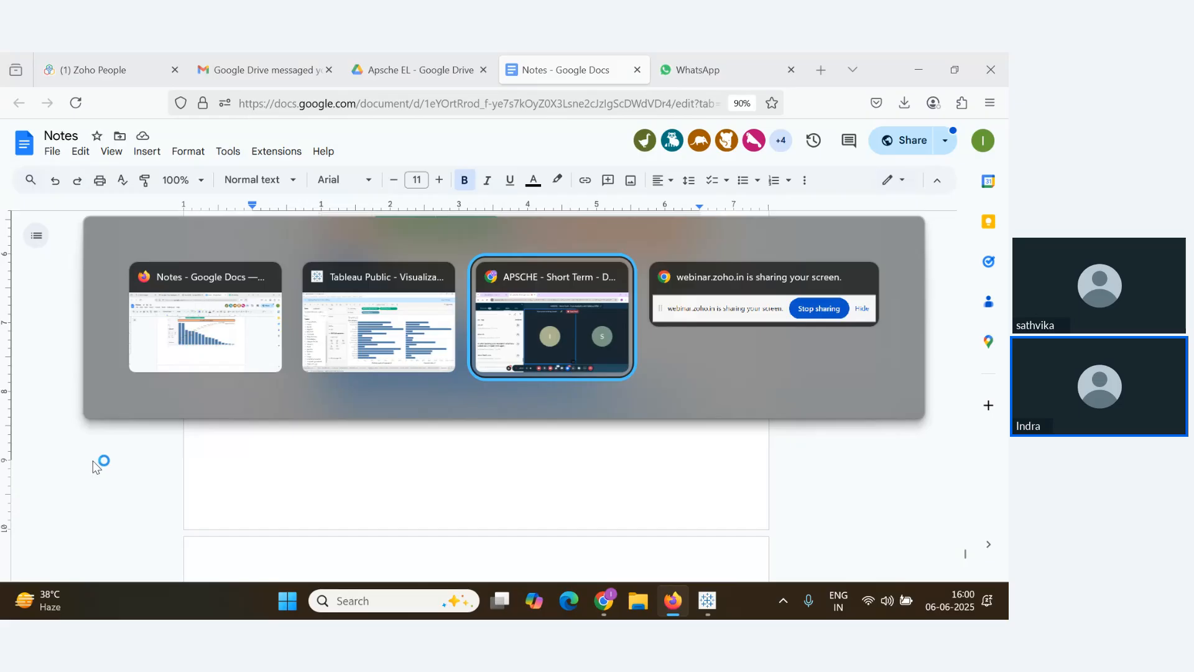
click(389, 346)
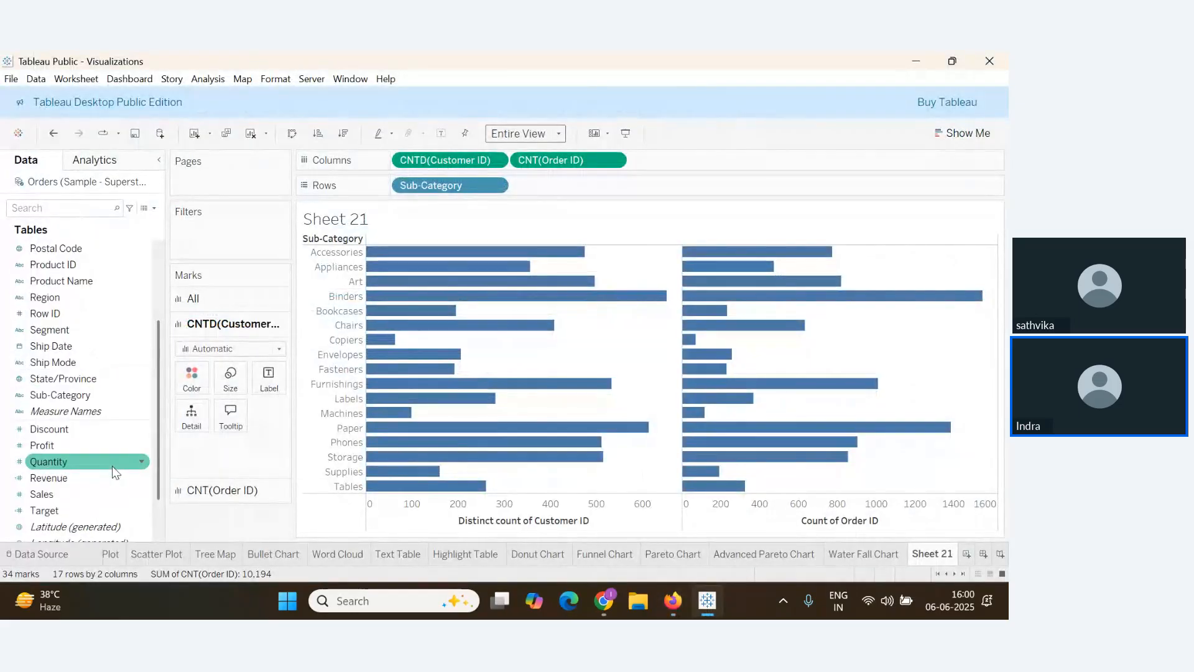
key(alt+Tab)
key(alt+Tab)
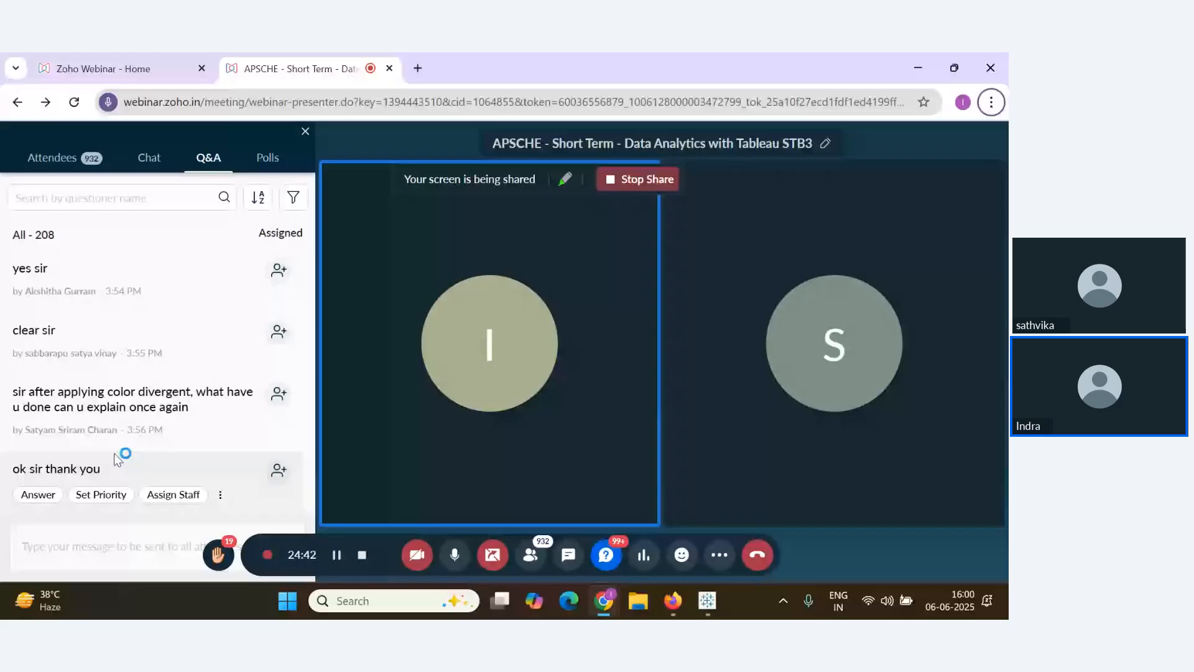
key(alt+Tab)
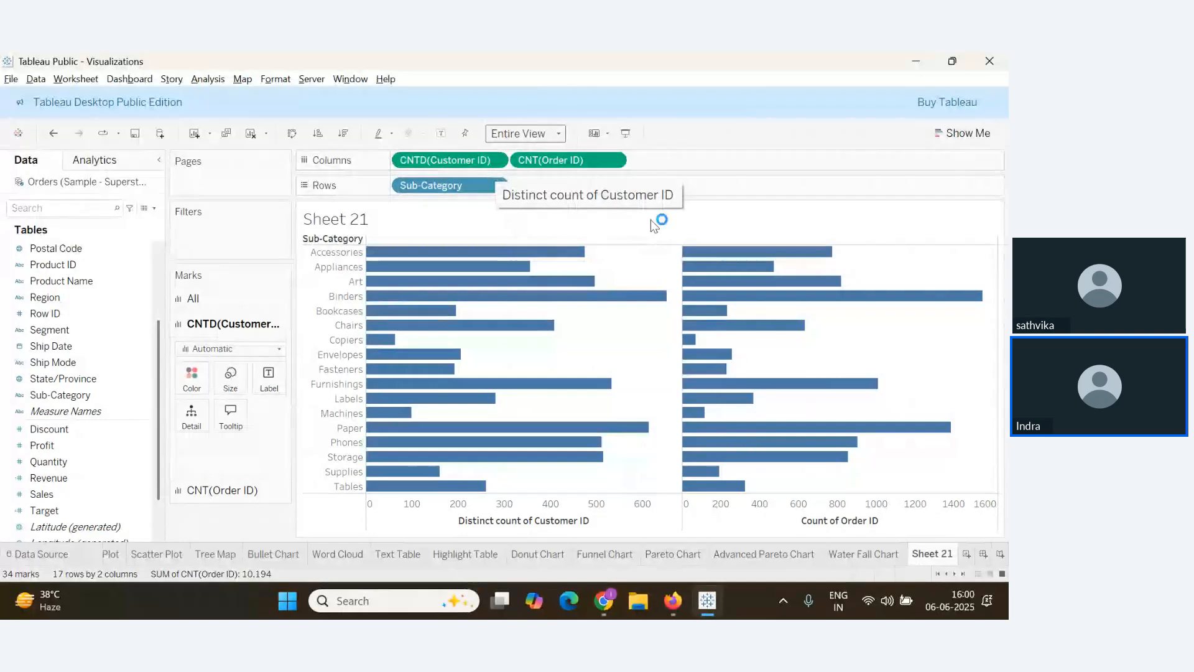
Sort sub-categories descending by distinct customers, Binders down to Copiers, then check webinar questions
double_click(593, 163)
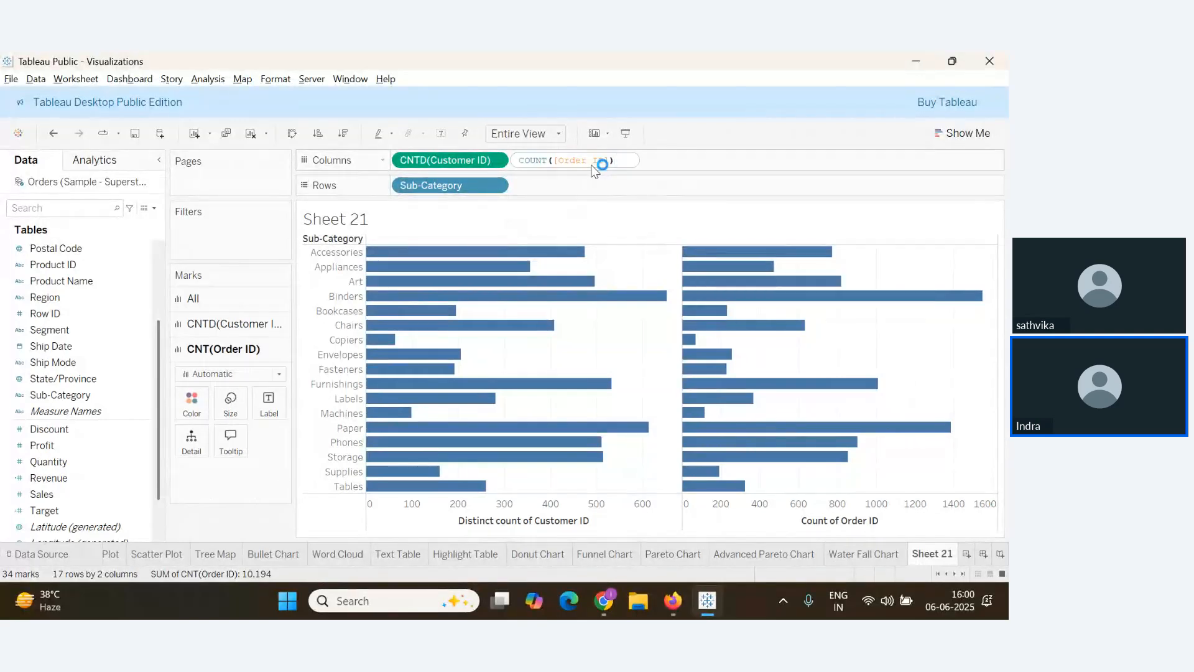
key(Return)
click(343, 134)
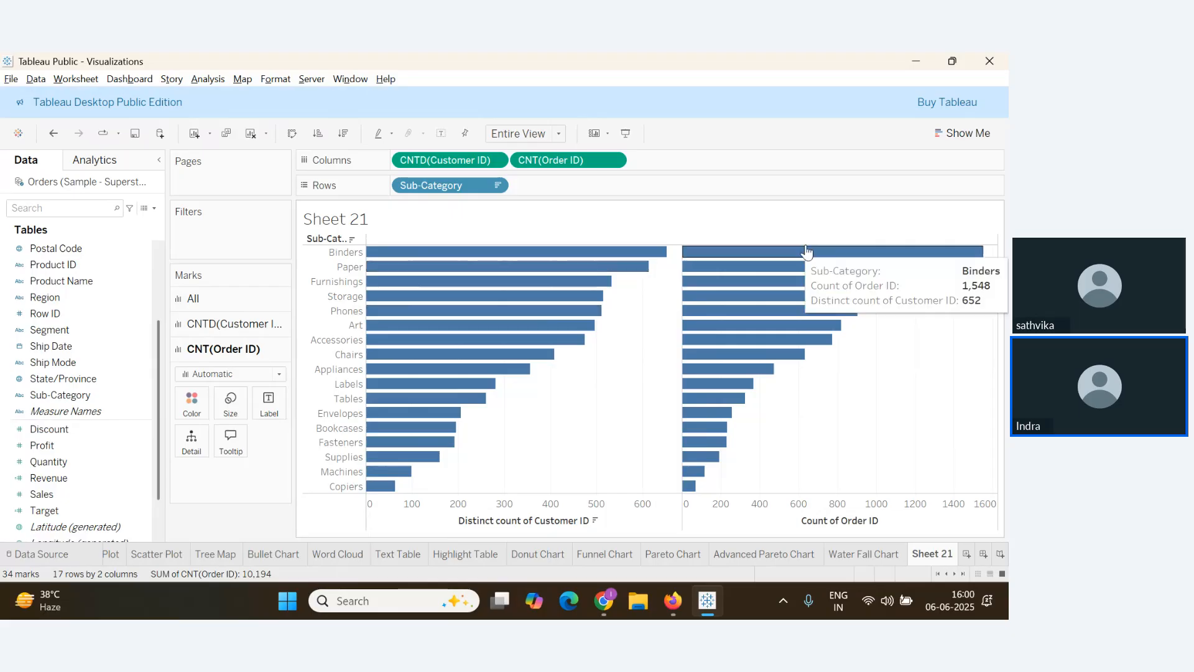
key(alt+Tab)
scroll(208, 409, up, 1)
scroll(207, 409, down, 1)
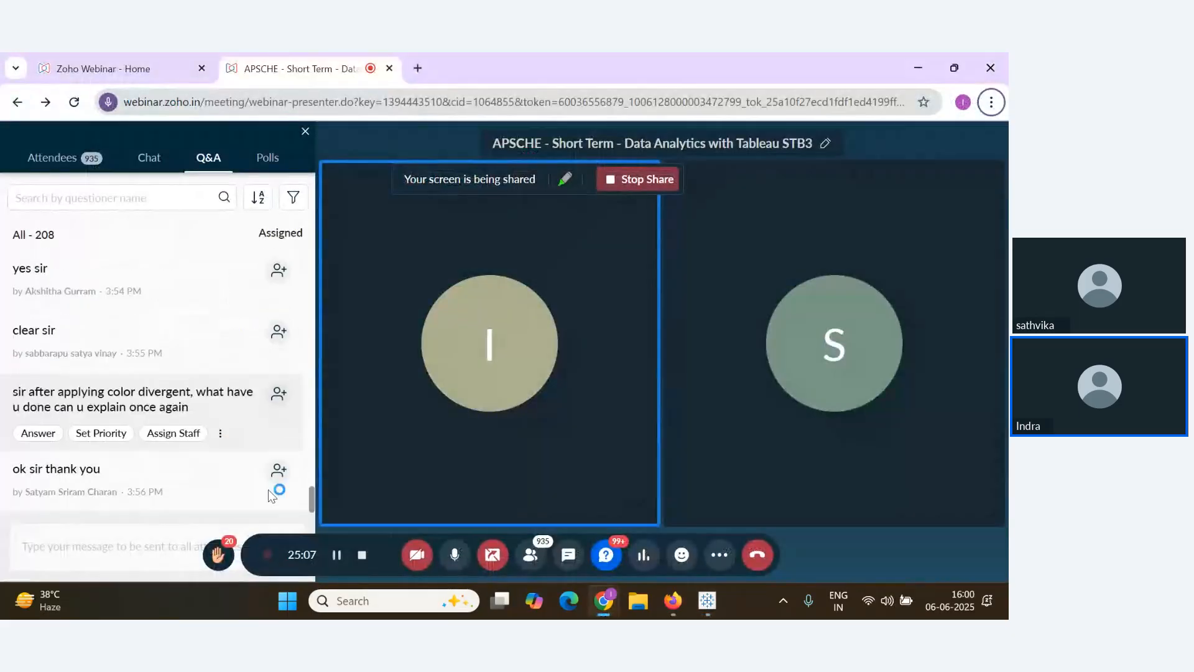
key(alt+Tab)
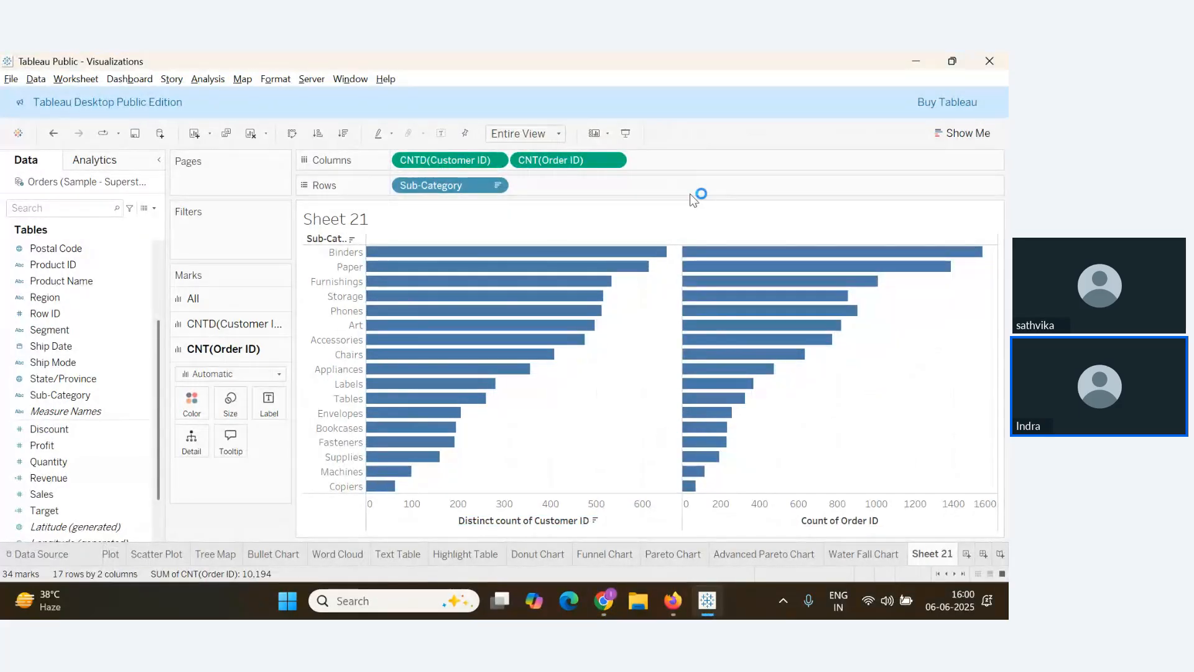
Add an avg(0) column on Columns and move it between CNTD(Customer ID) and CNT(Order ID)
double_click(656, 162)
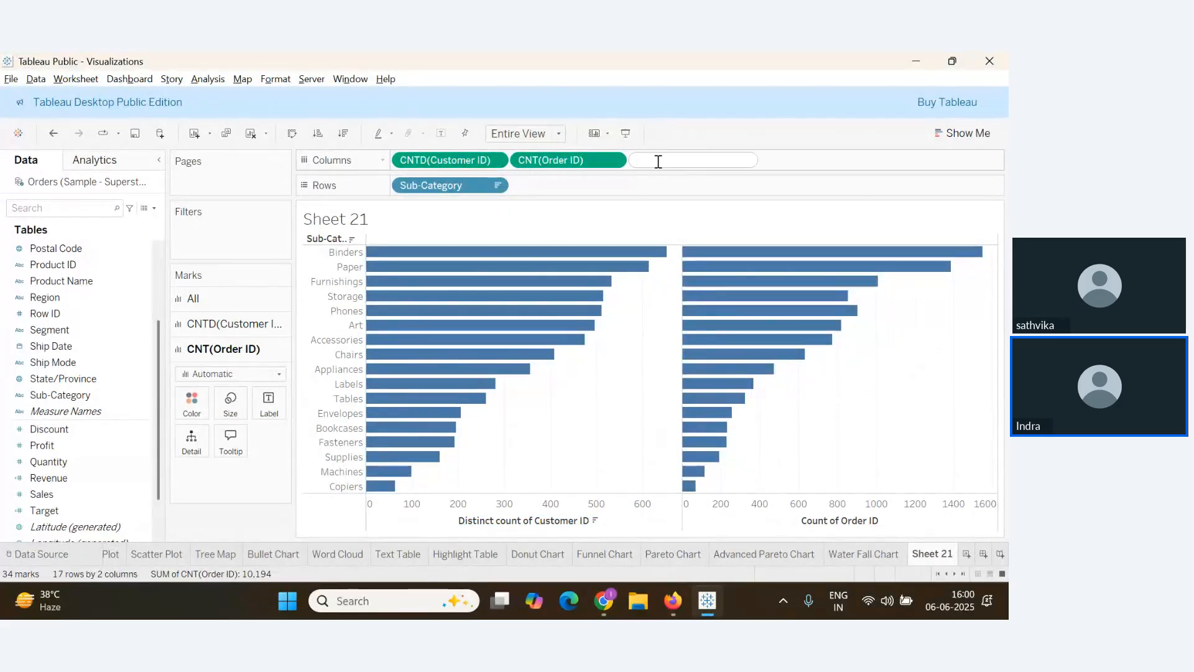
text(avg(0))
key(Return)
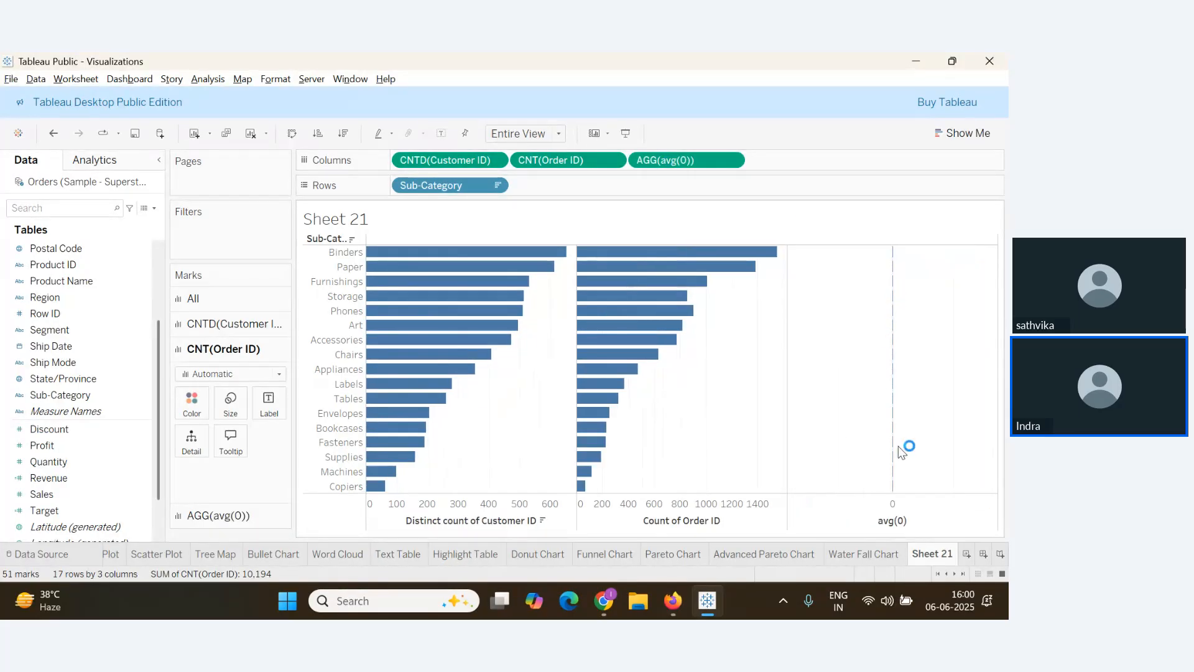
key(alt+Tab)
key(alt+Tab)
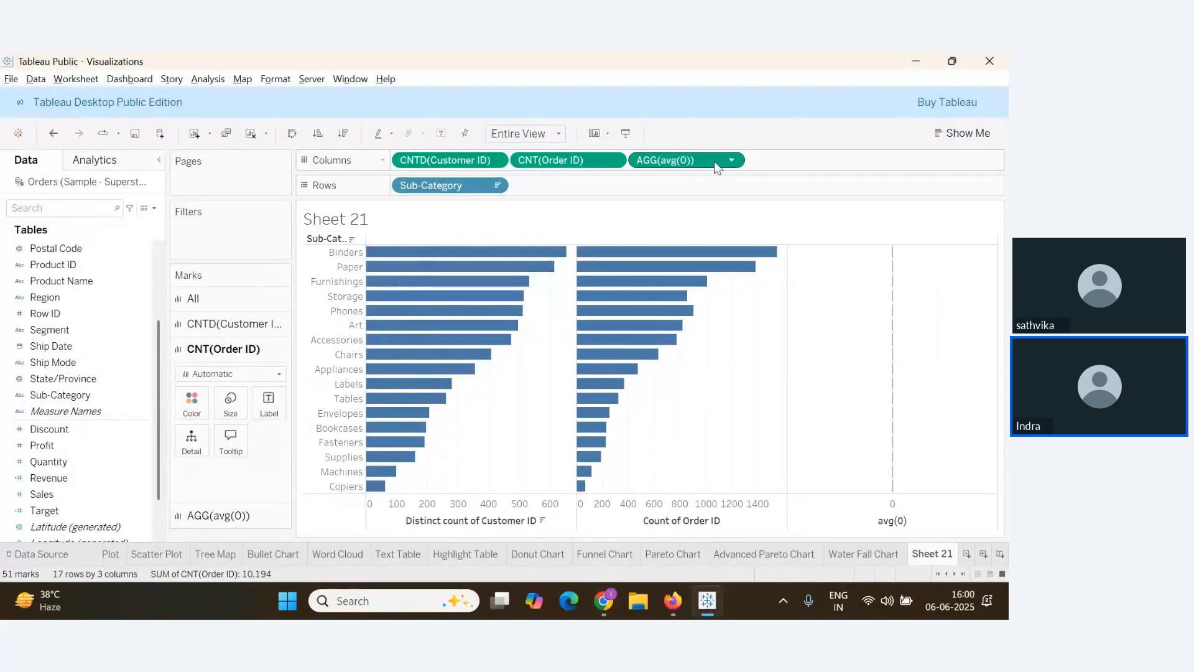
drag(715, 161, 513, 163)
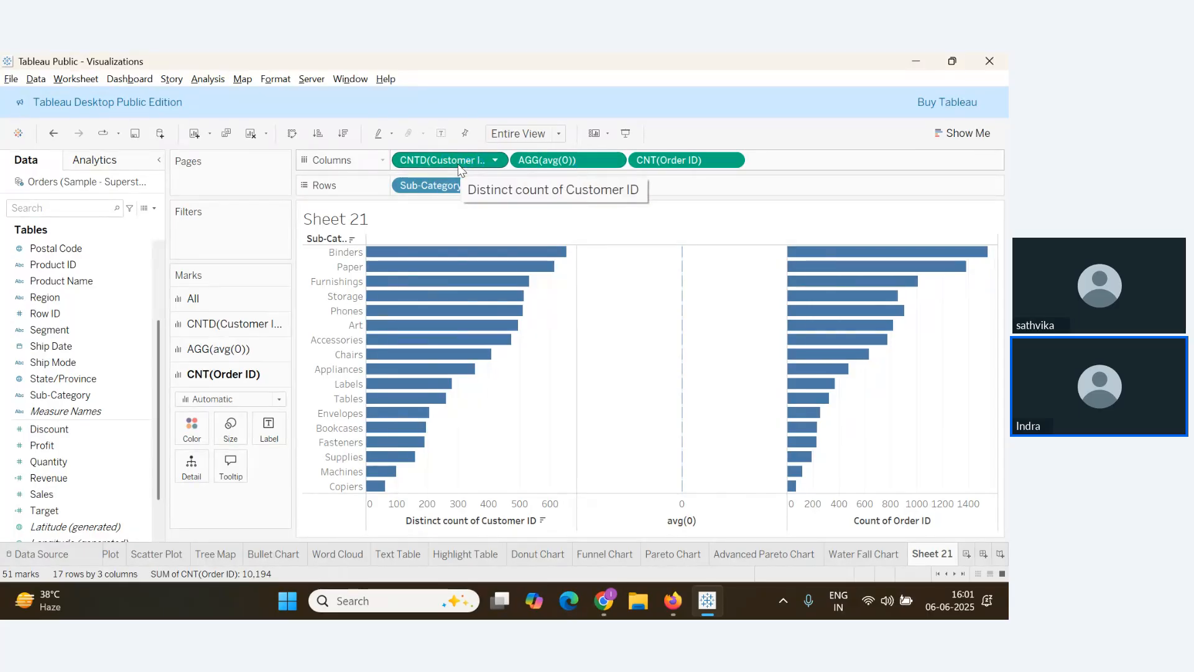
scroll(111, 442, up, 3)
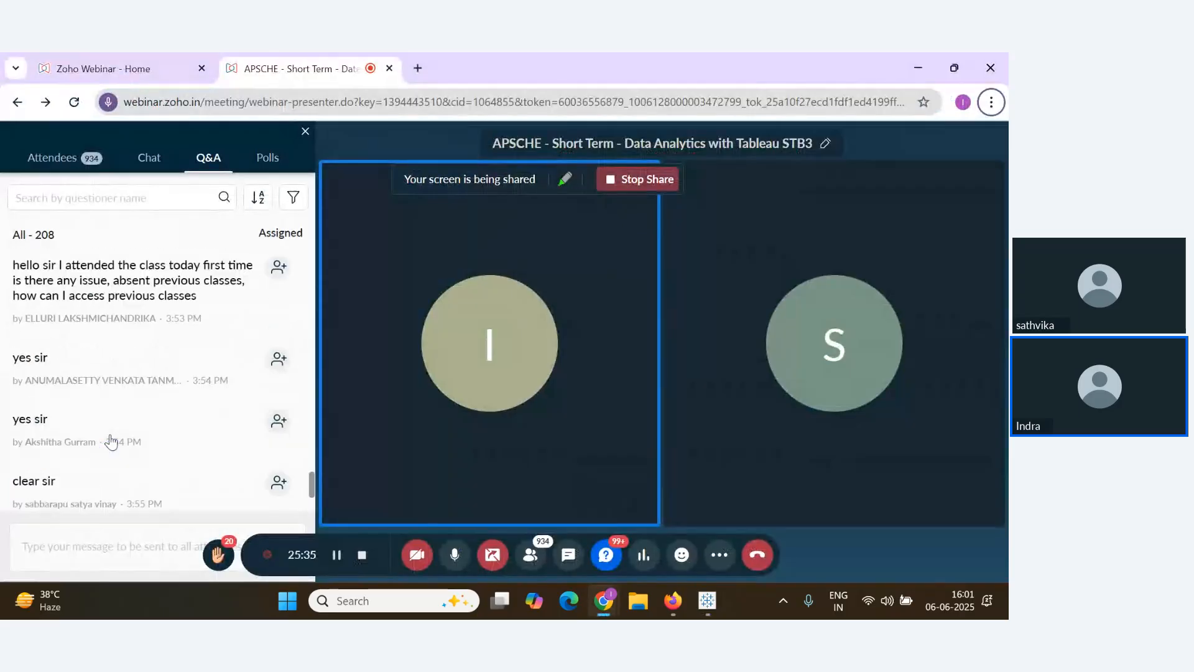
scroll(113, 448, down, 3)
key(alt+Tab)
key(alt+Tab)
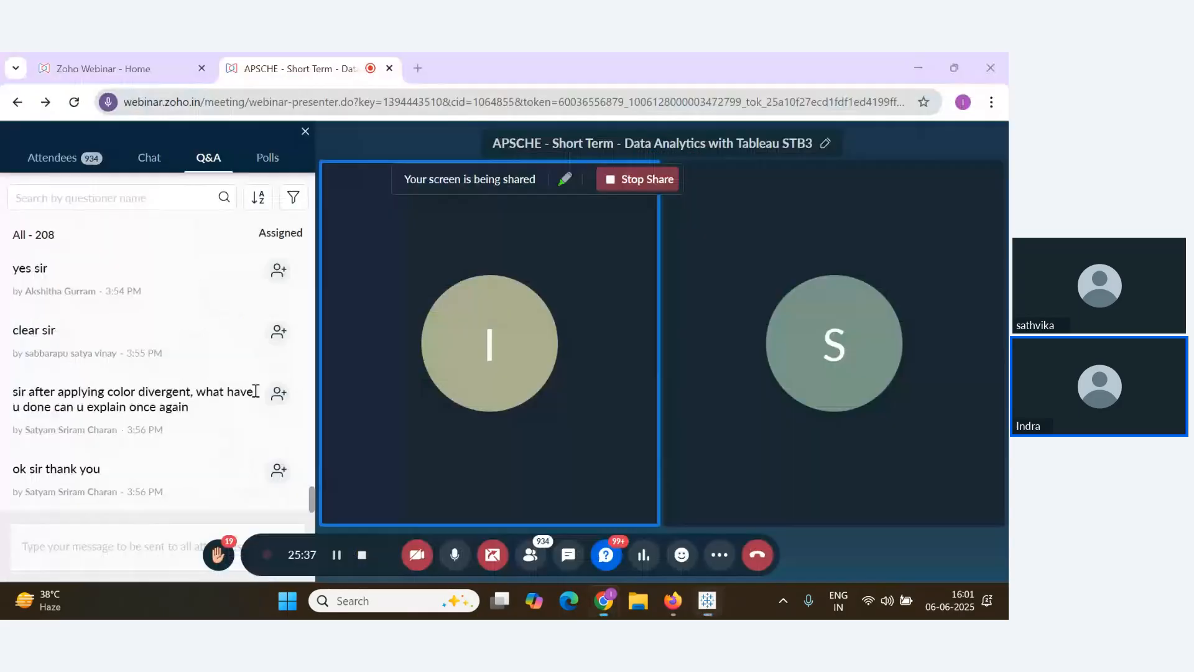
scroll(233, 464, up, 3)
scroll(233, 474, down, 3)
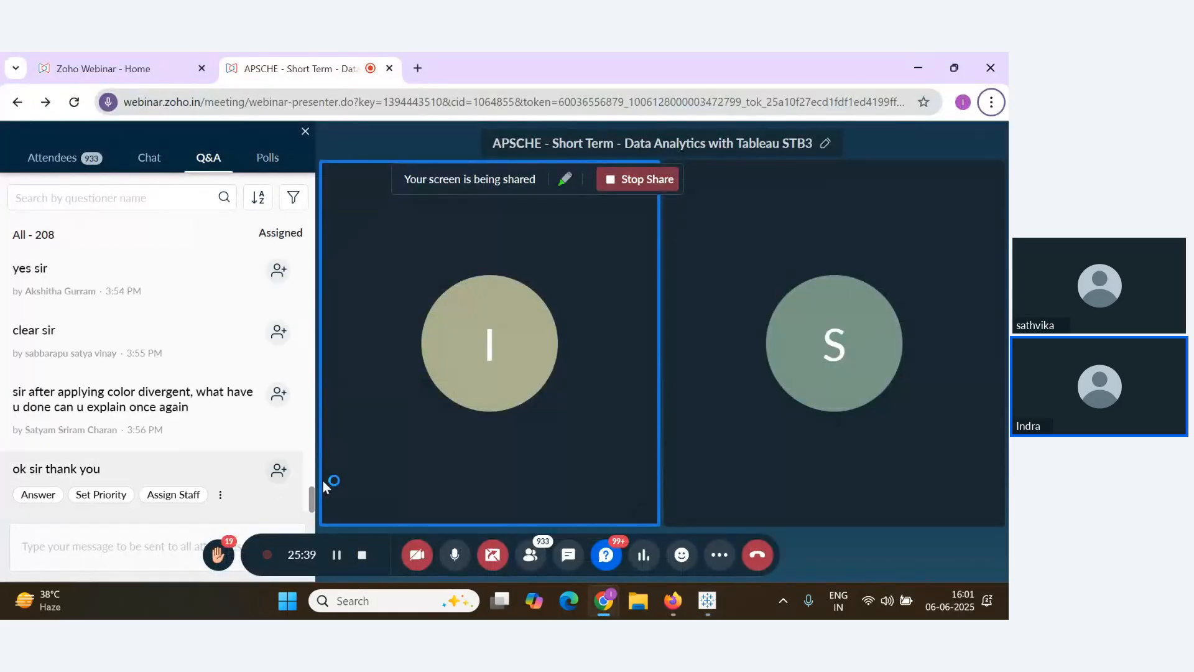
key(alt+Tab)
key(alt+Tab)
key(alt+Tab)
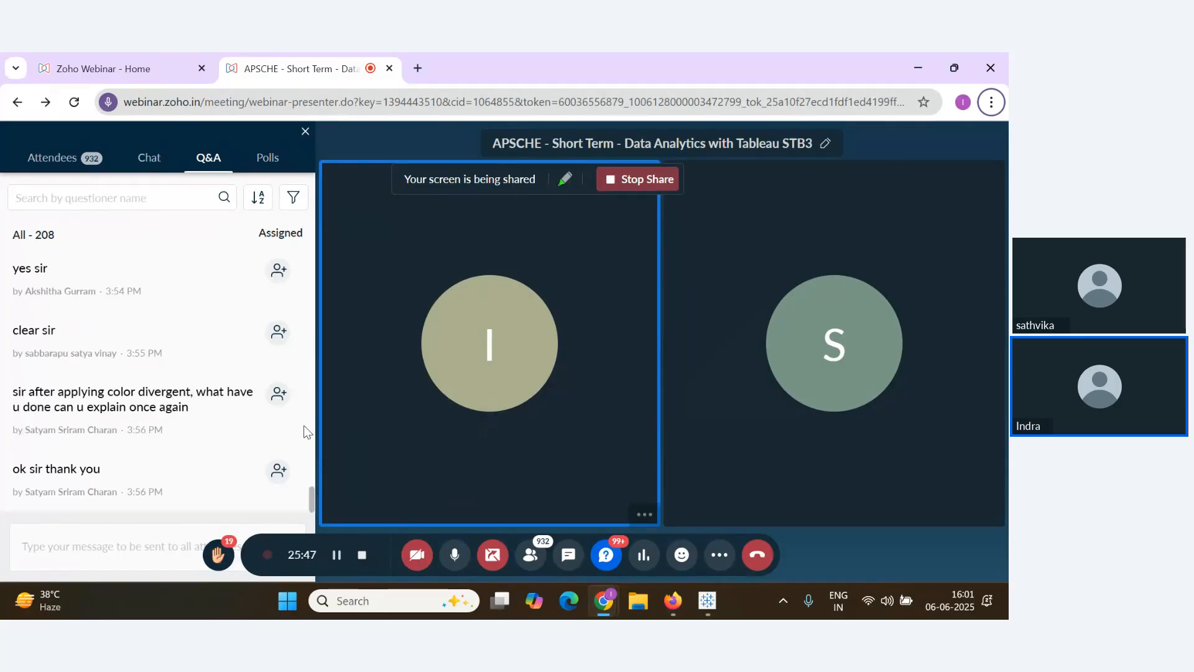
mouse_move(296, 442)
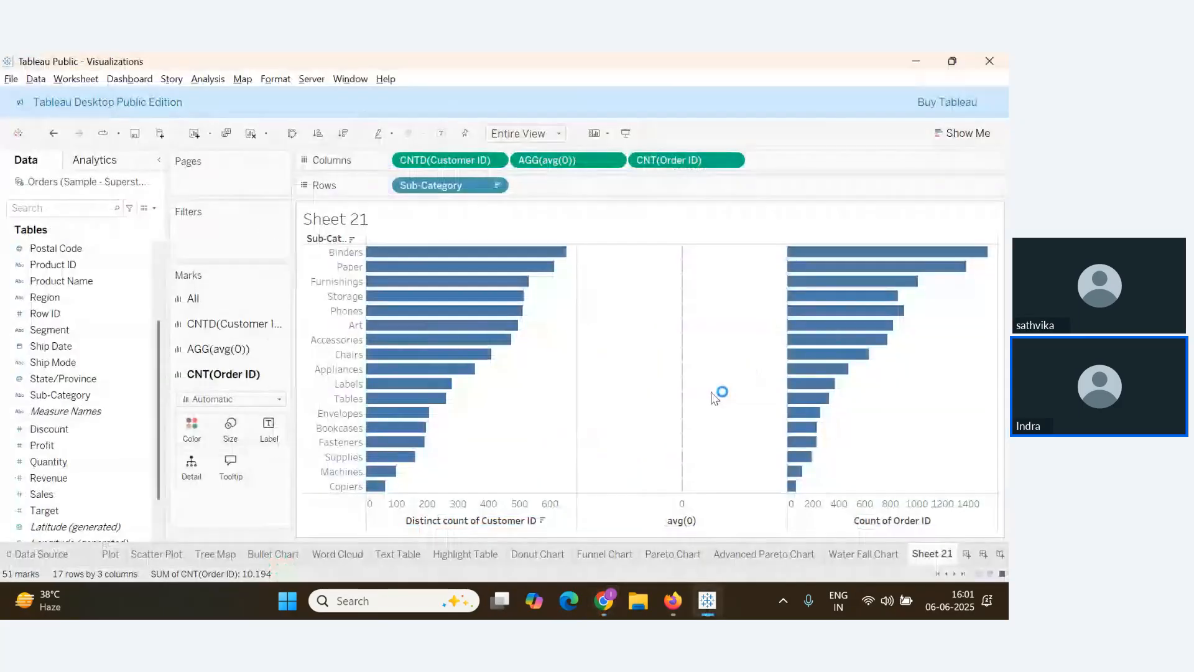
Set the mark type on the AGG(avg(0)) Marks card to Text
key(alt+Tab)
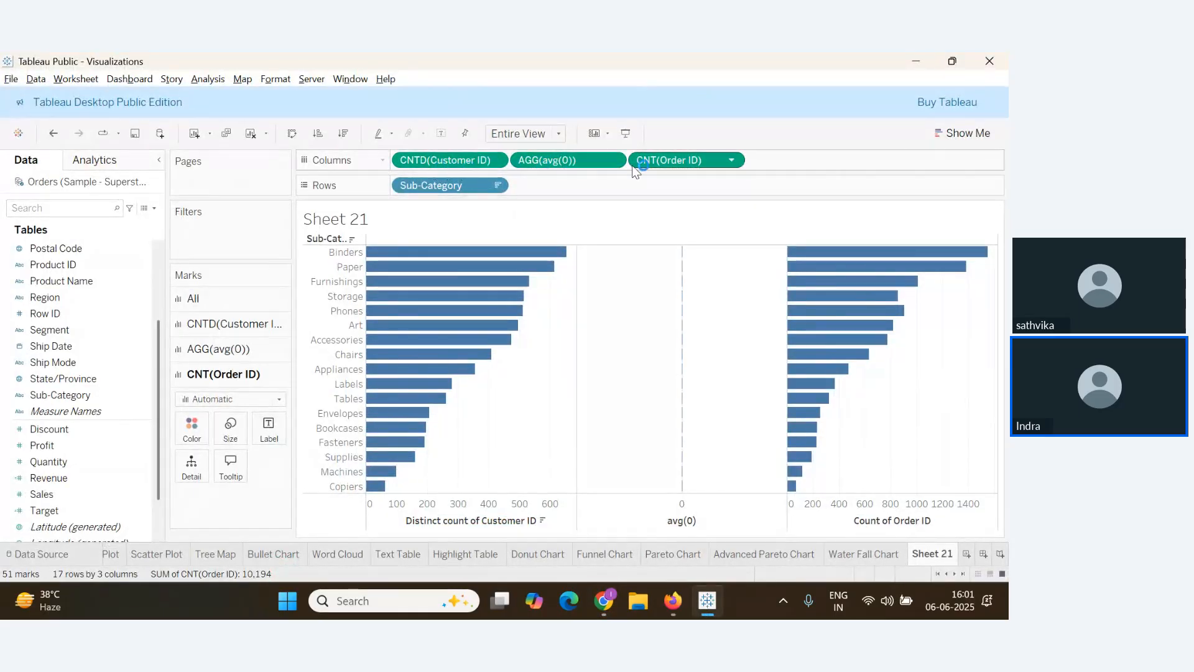
click(235, 375)
click(234, 324)
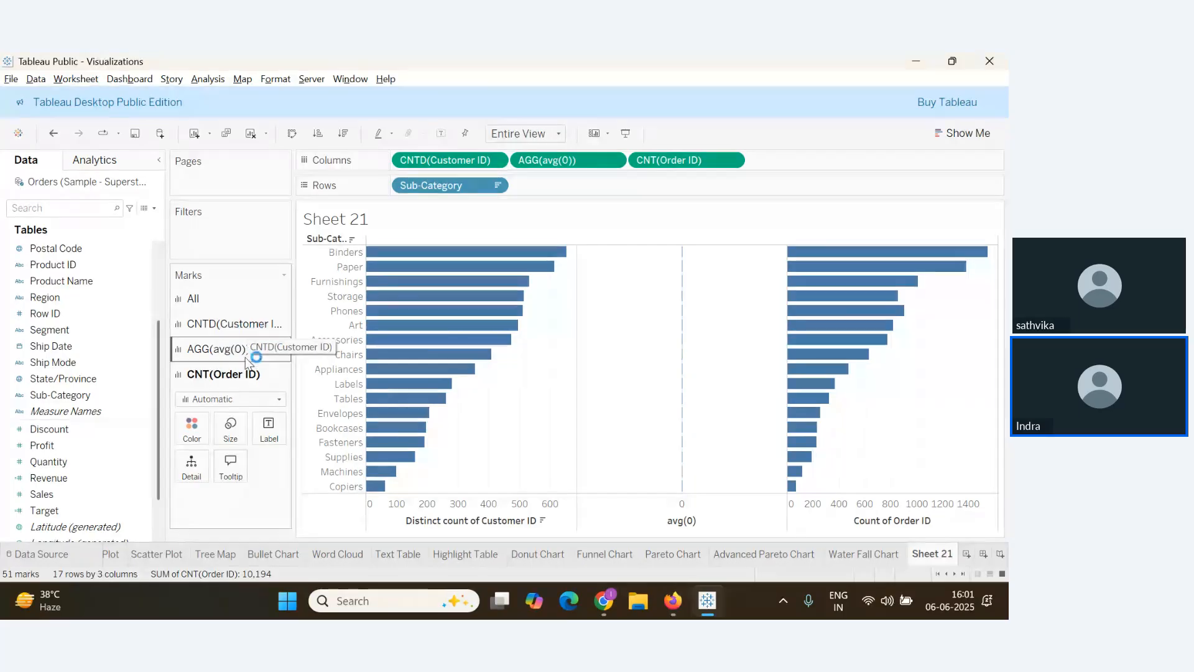
click(225, 376)
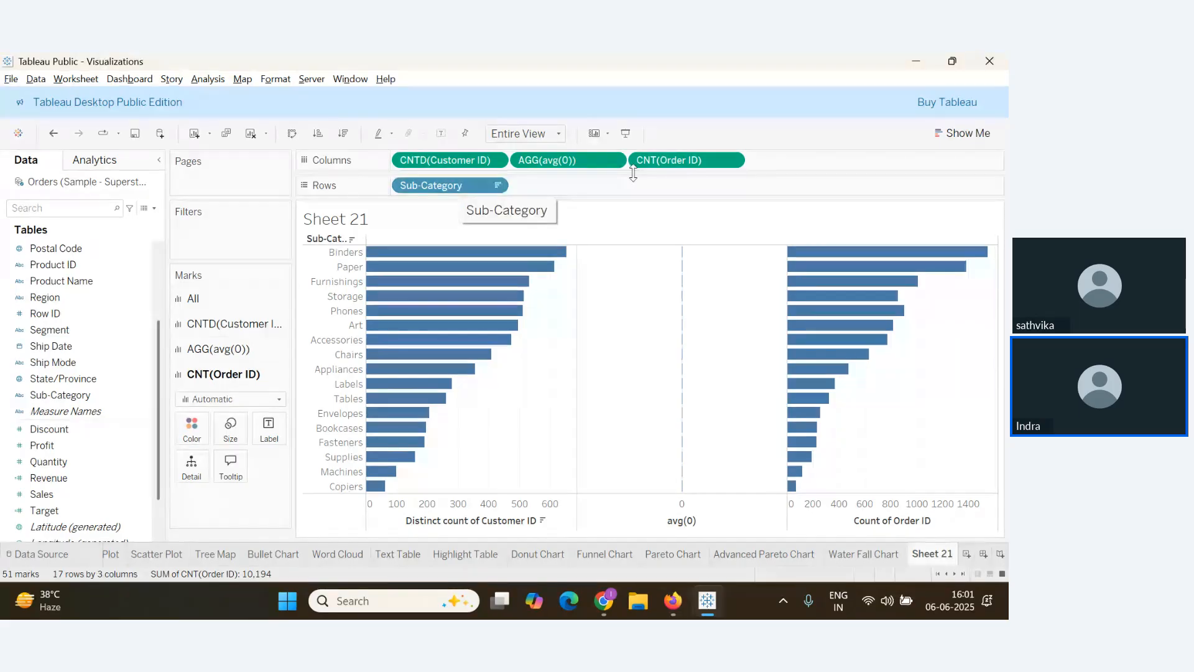
click(237, 353)
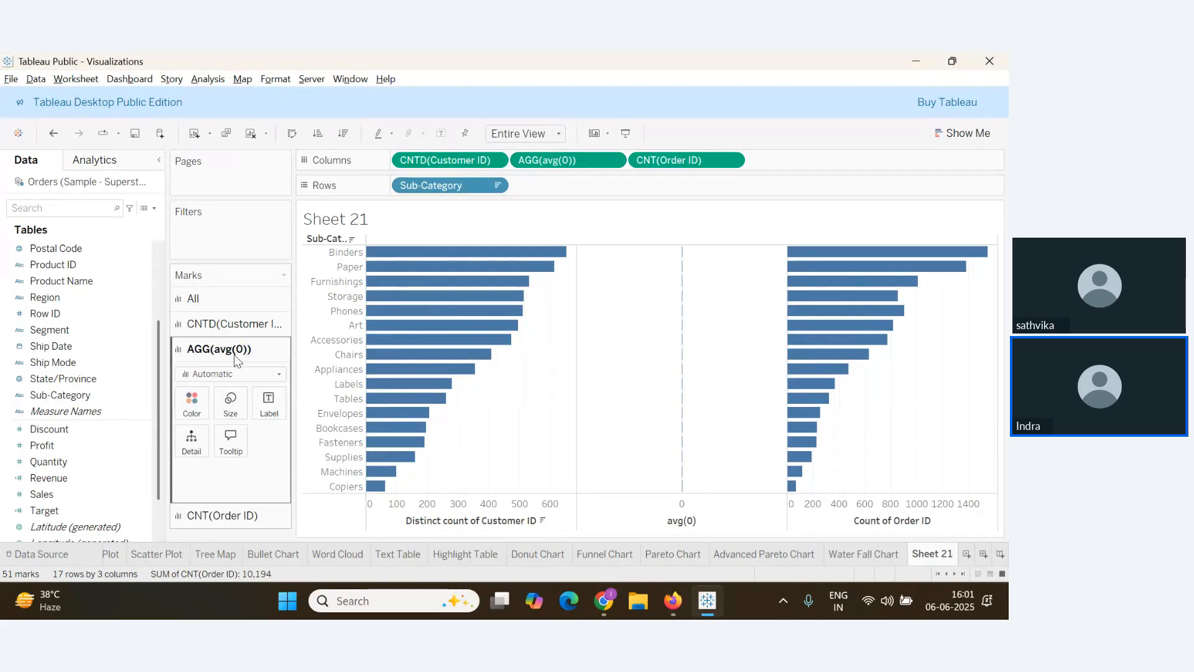
click(278, 374)
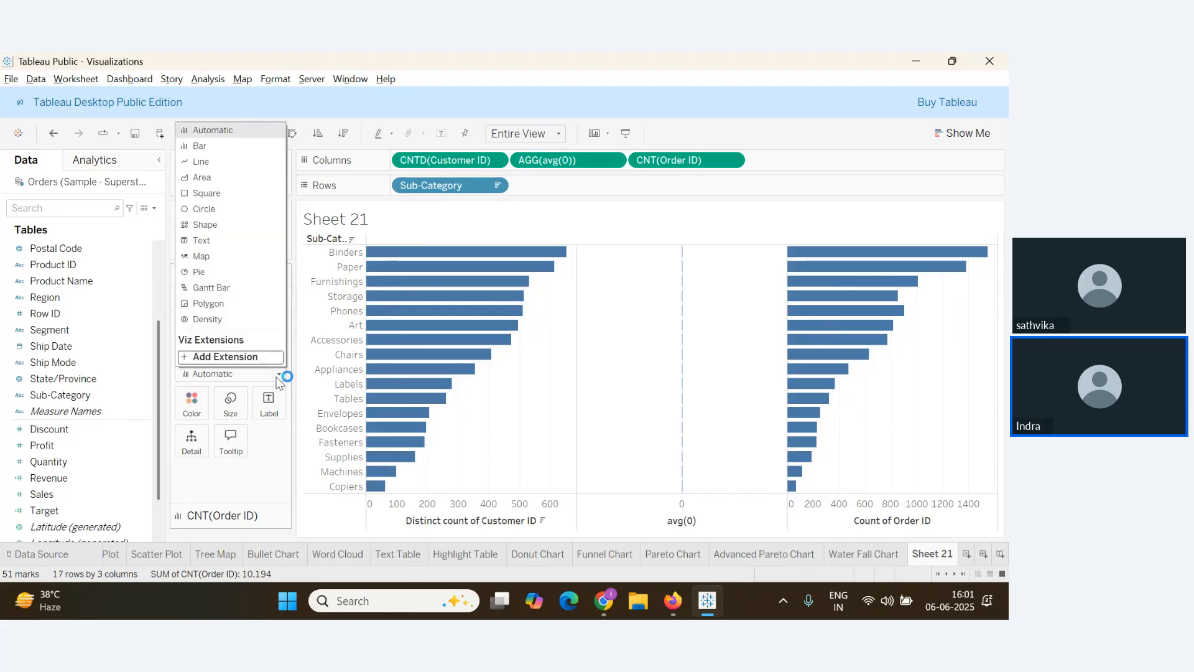
click(230, 241)
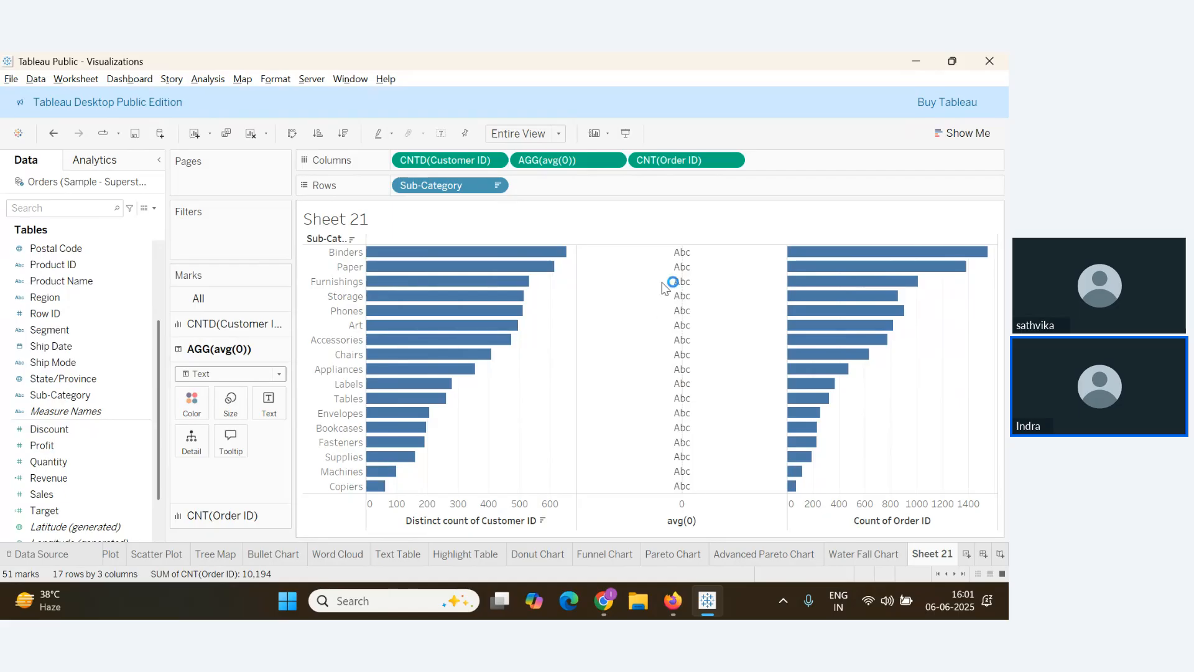
Drop Sub-Category onto Text for the middle column and open its text label settings
key(alt+Tab)
key(alt+Tab)
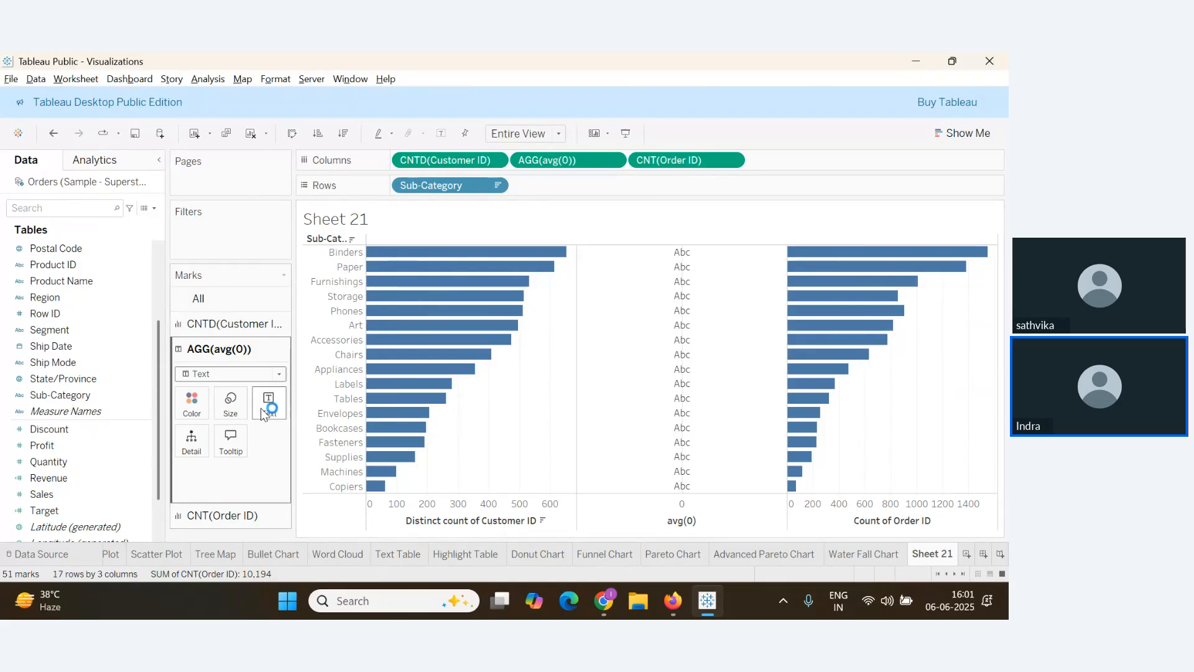
drag(60, 395, 270, 410)
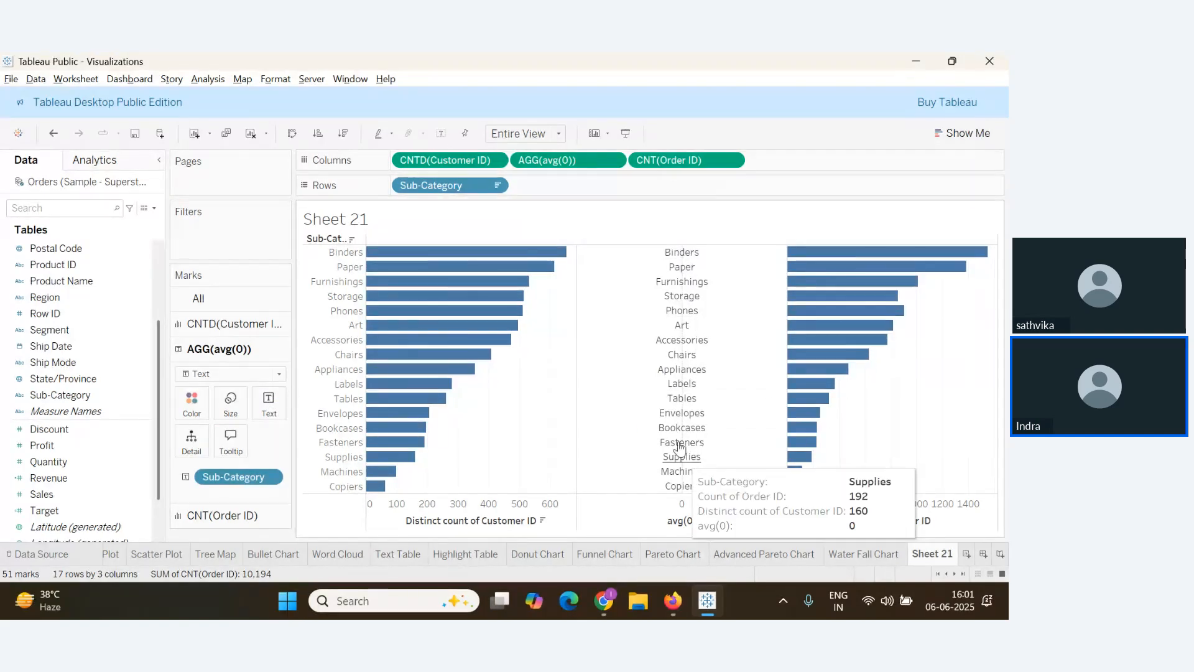
click(267, 412)
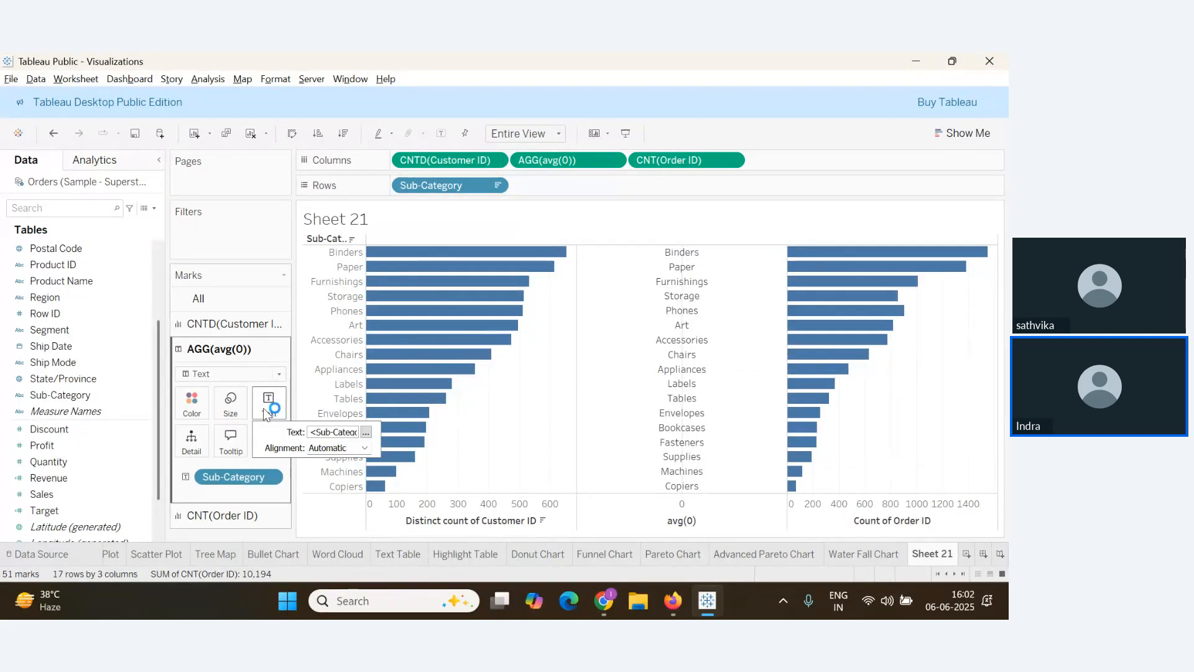
Set the sub-category label font to size 12, then settle on size 10 in Edit Label
click(365, 432)
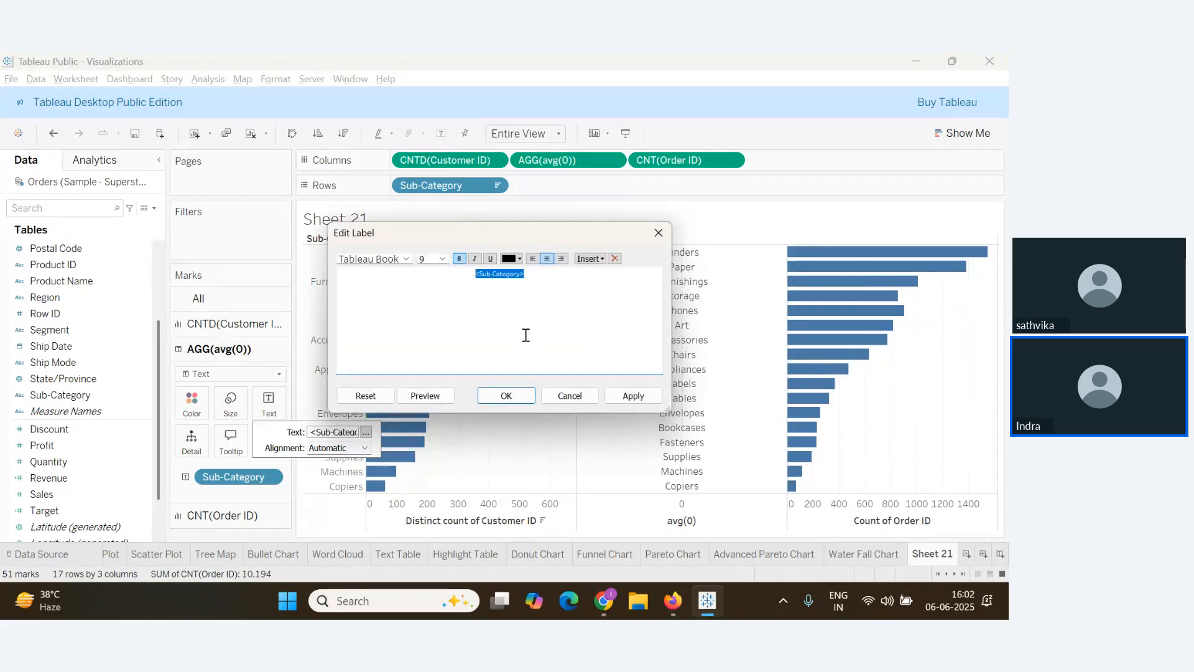
click(635, 397)
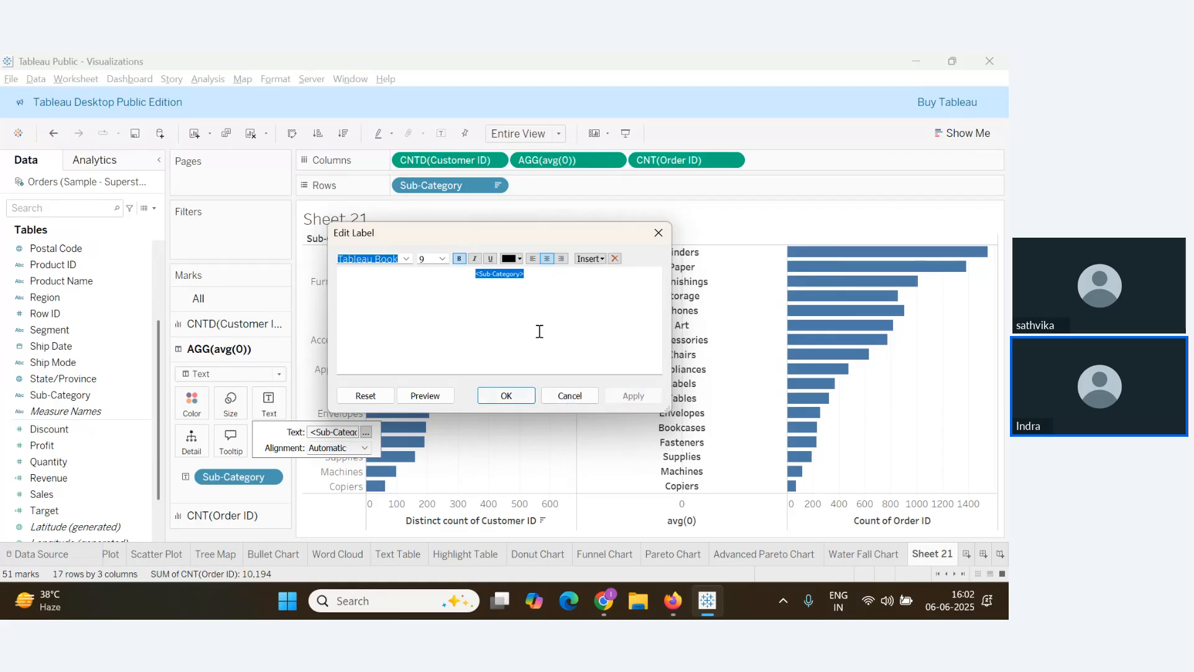
click(442, 260)
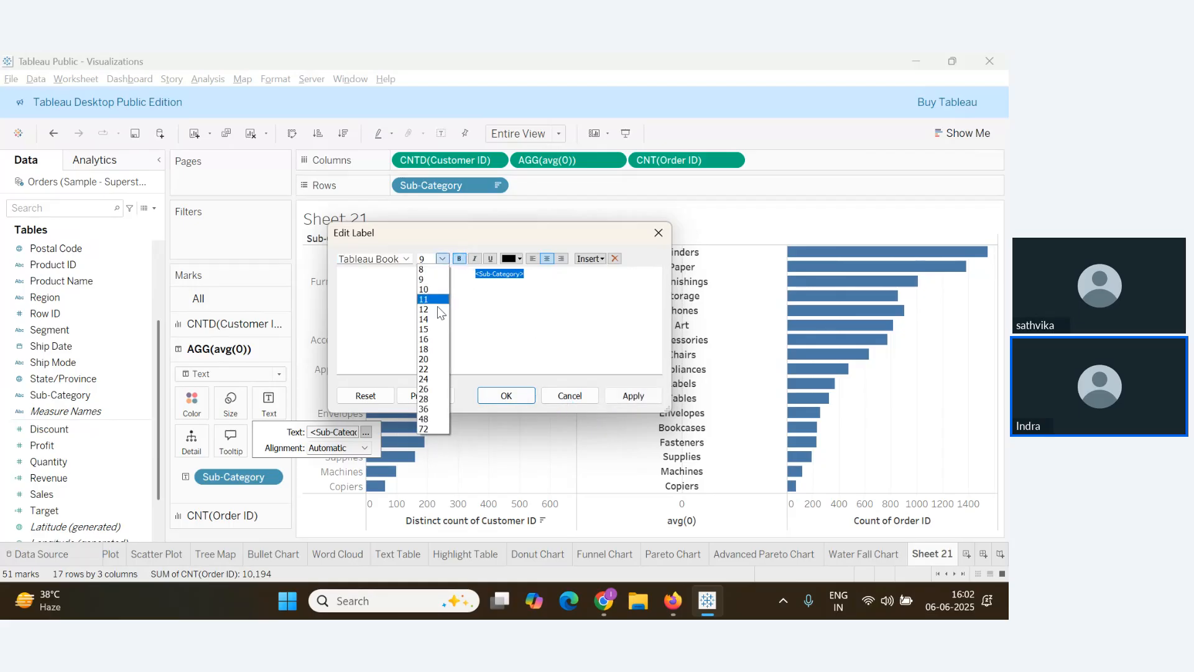
click(434, 308)
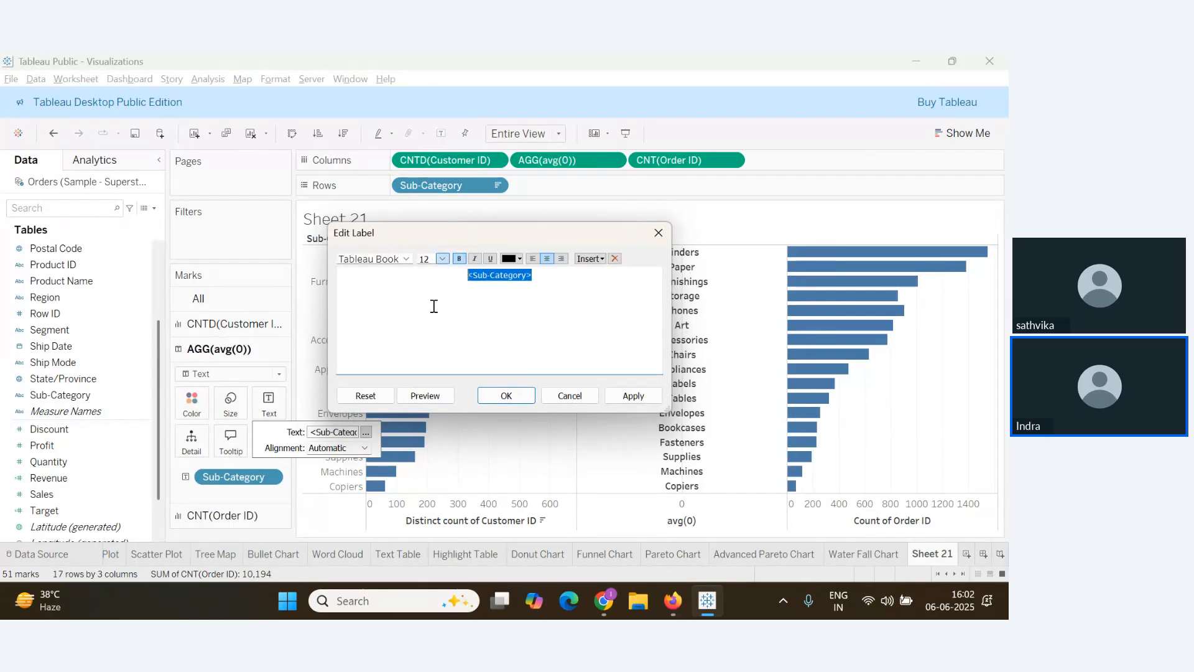
click(633, 396)
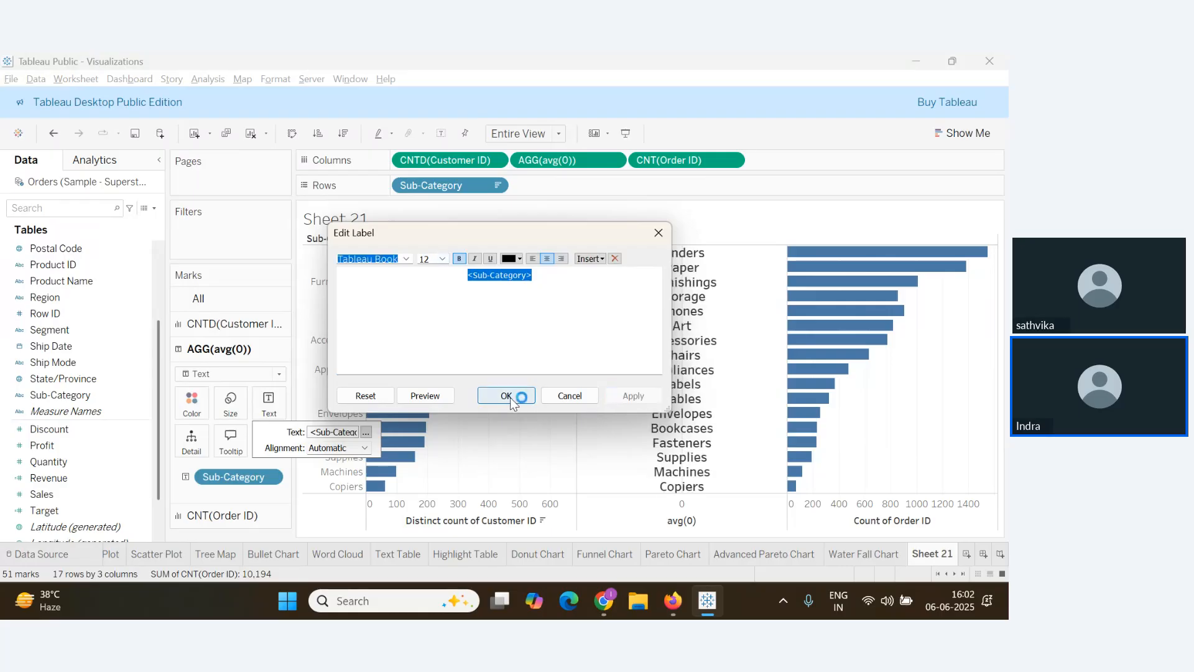
click(442, 259)
click(437, 292)
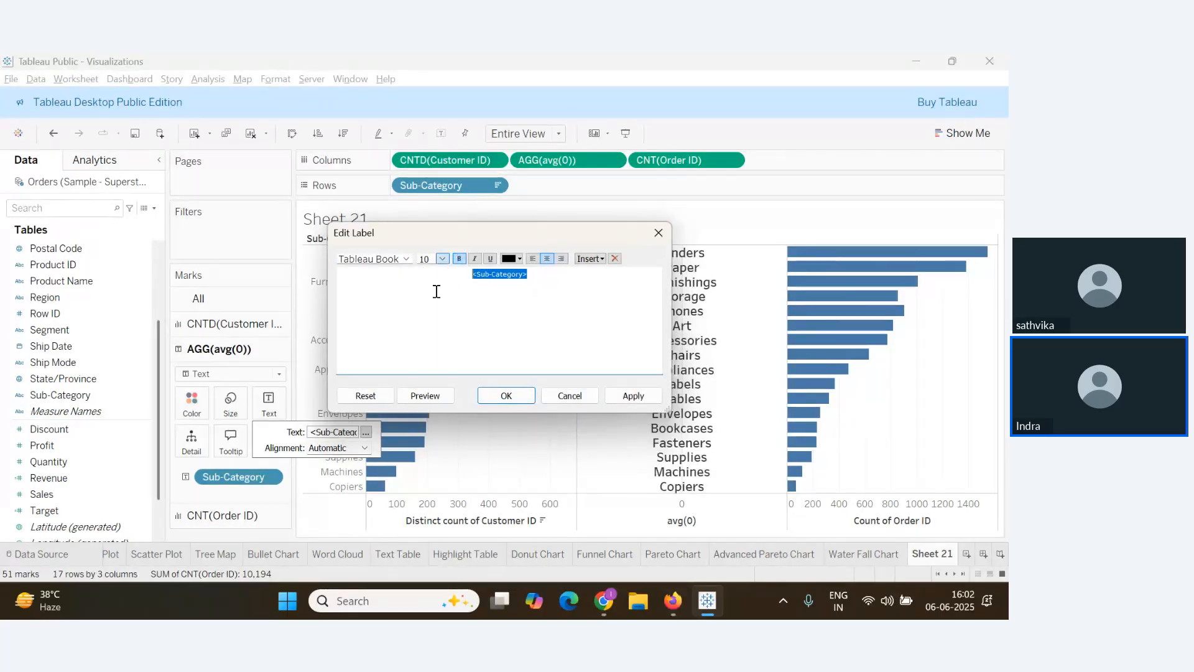
click(633, 395)
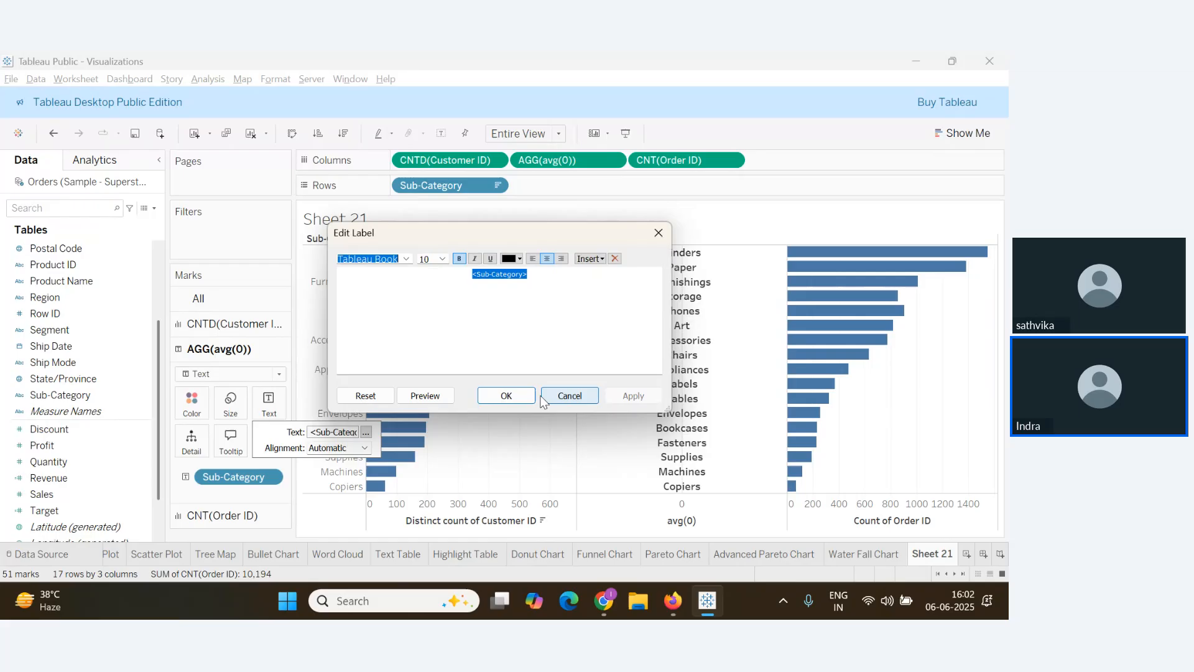
click(506, 396)
Scroll the Zoho Webinar Q&A list, then return to the Tableau butterfly chart
key(alt+Tab)
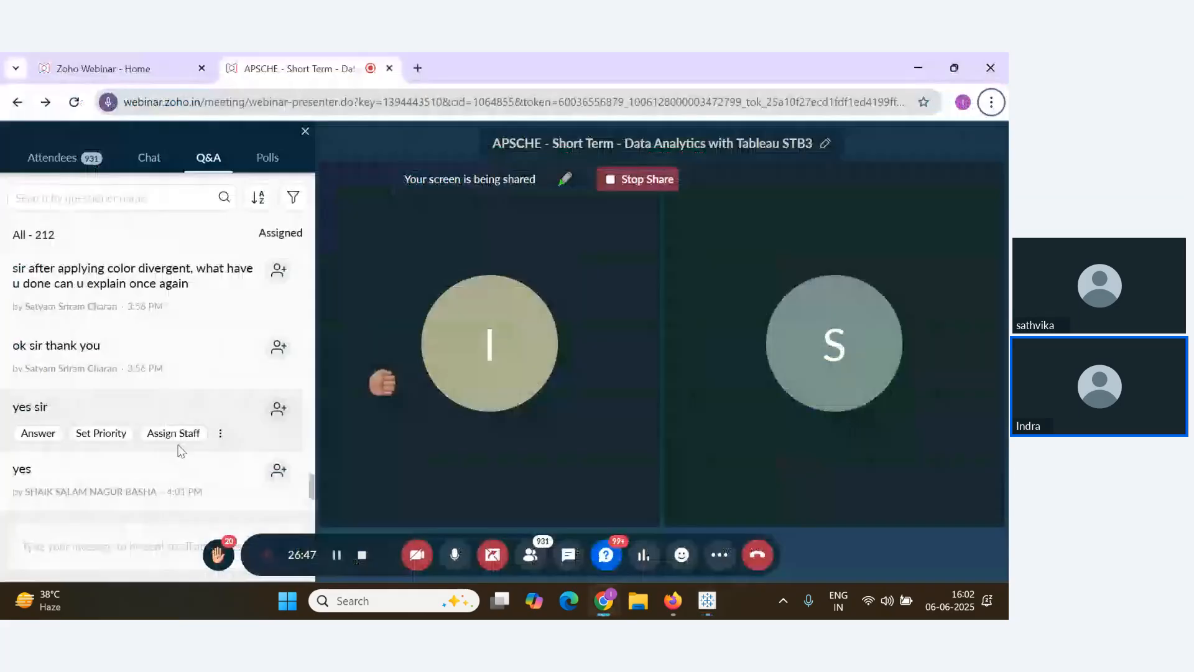
scroll(184, 461, down, 2)
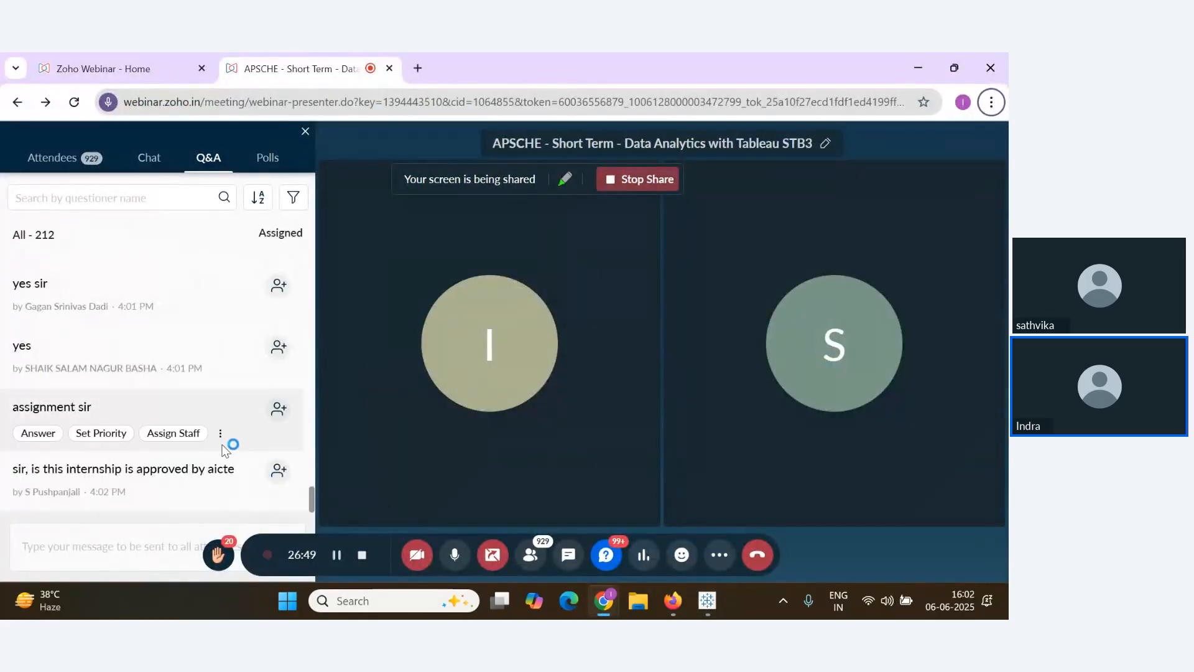
key(alt+Tab)
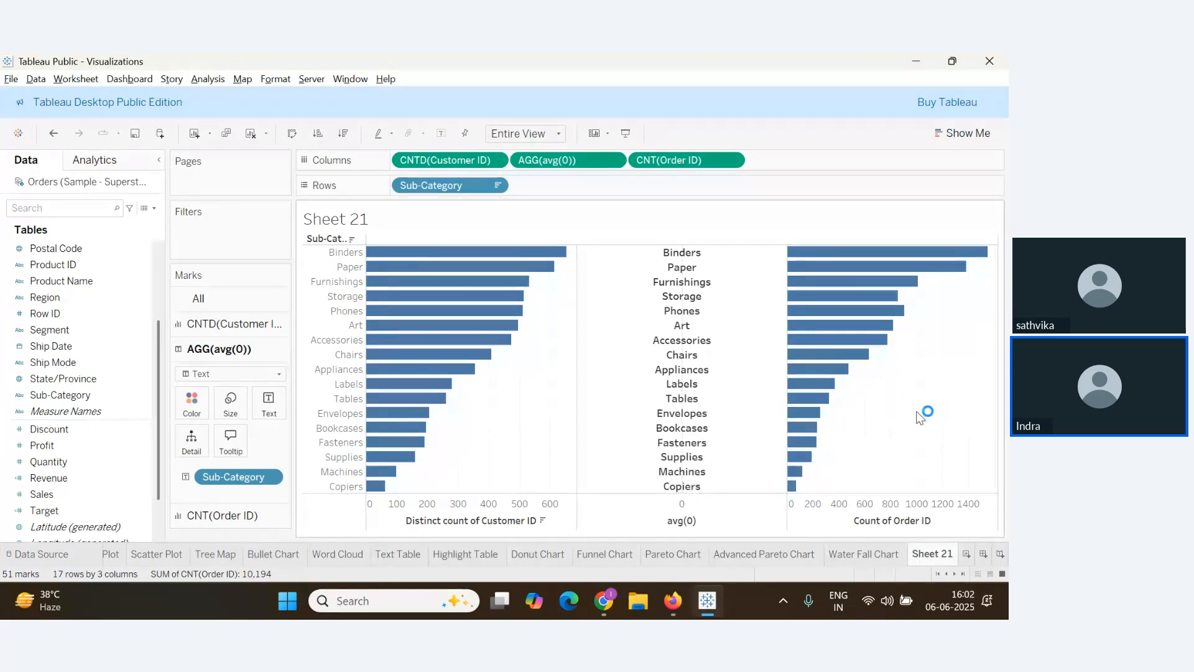
Reverse the Distinct count of Customer ID axis scale so it runs 600 to 0
mouse_move(893, 275)
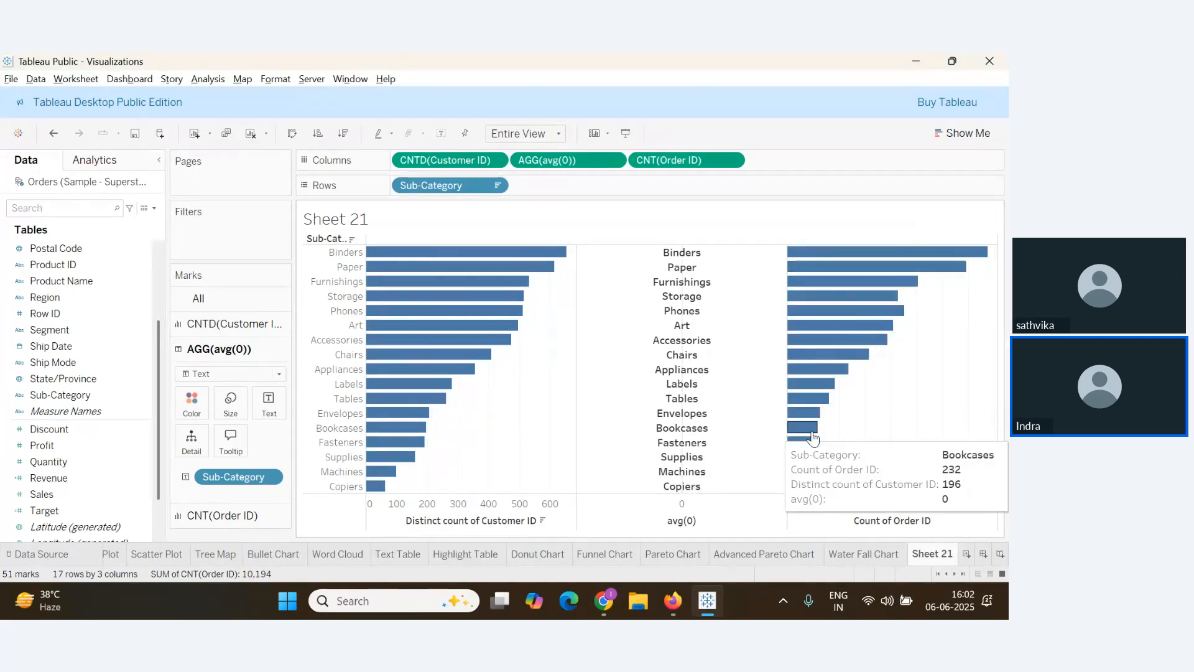
mouse_move(839, 283)
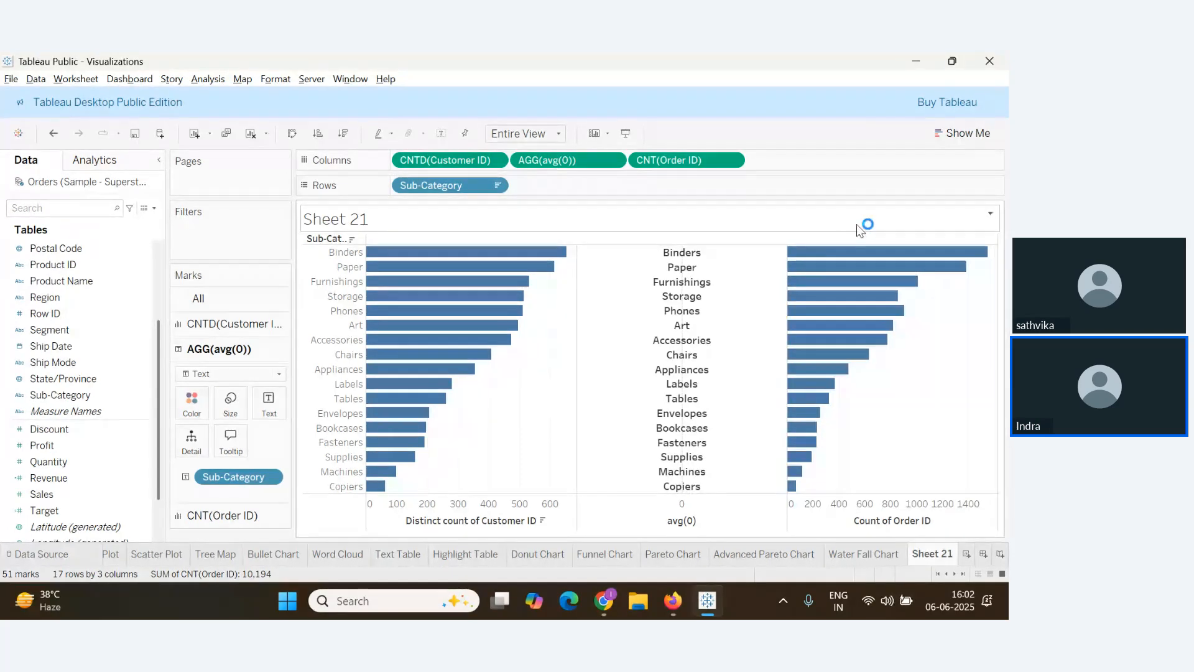
mouse_move(812, 429)
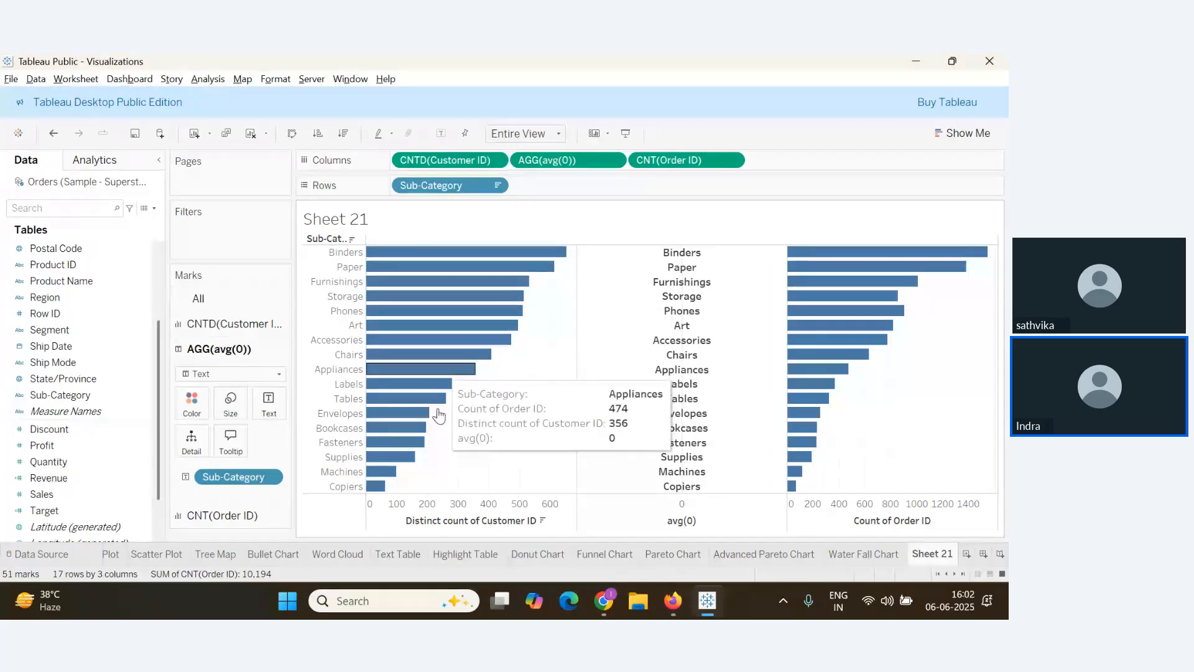
mouse_move(450, 280)
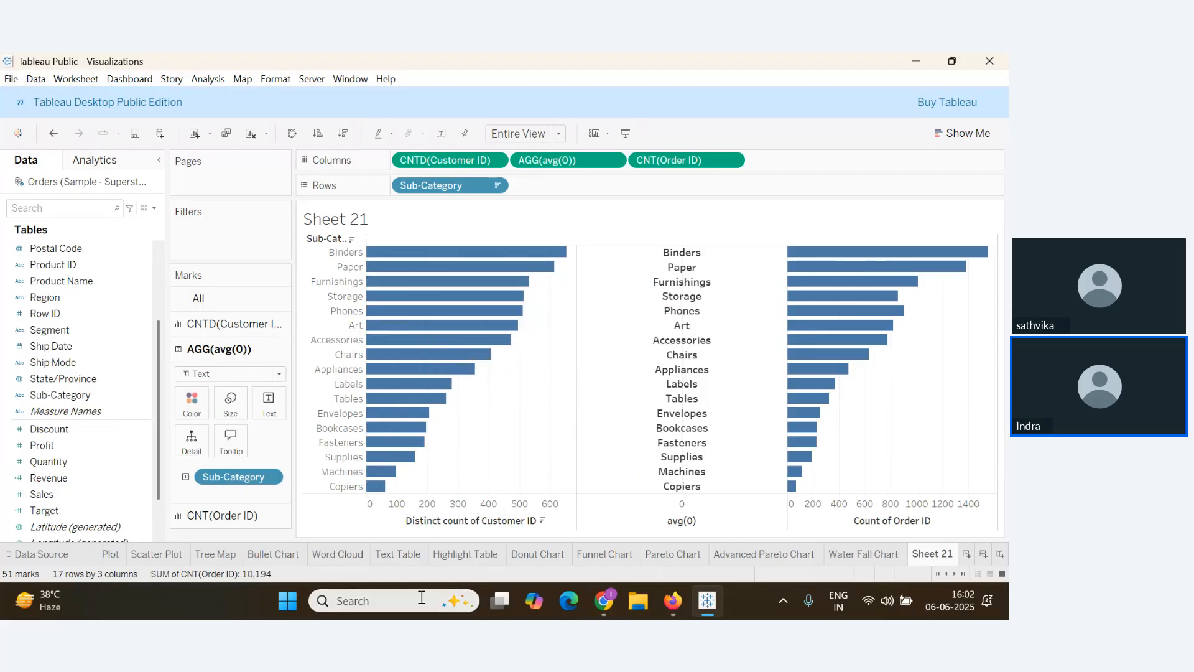
right_click(427, 519)
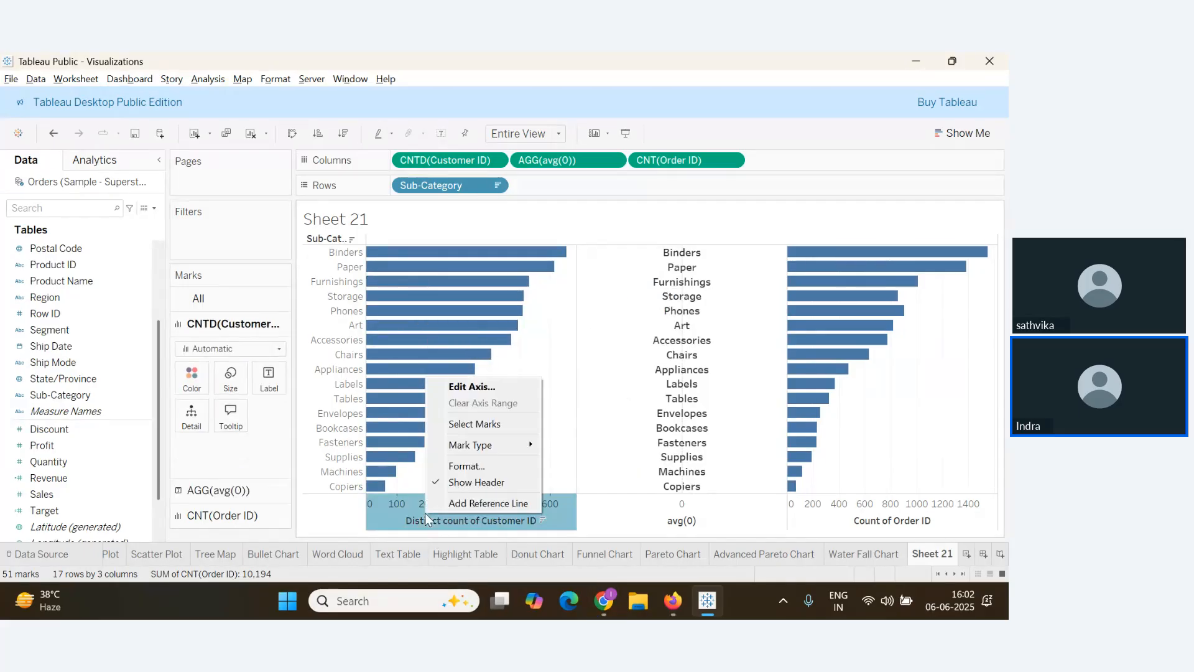
click(471, 387)
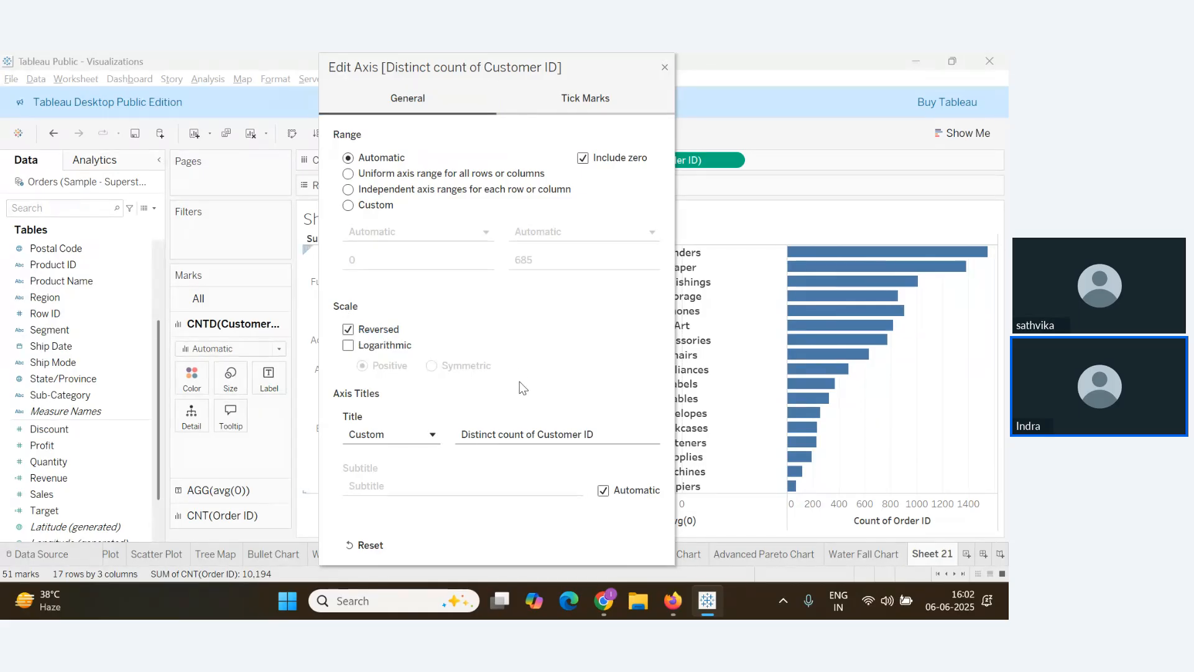
drag(615, 74, 547, 75)
click(596, 68)
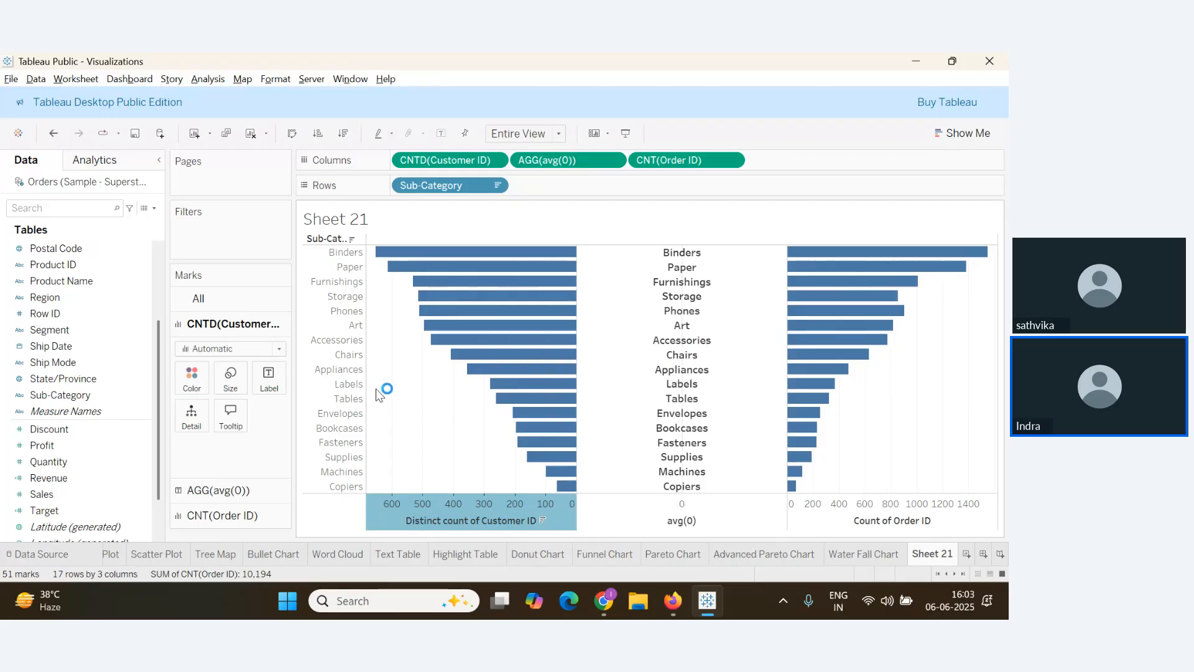
click(437, 463)
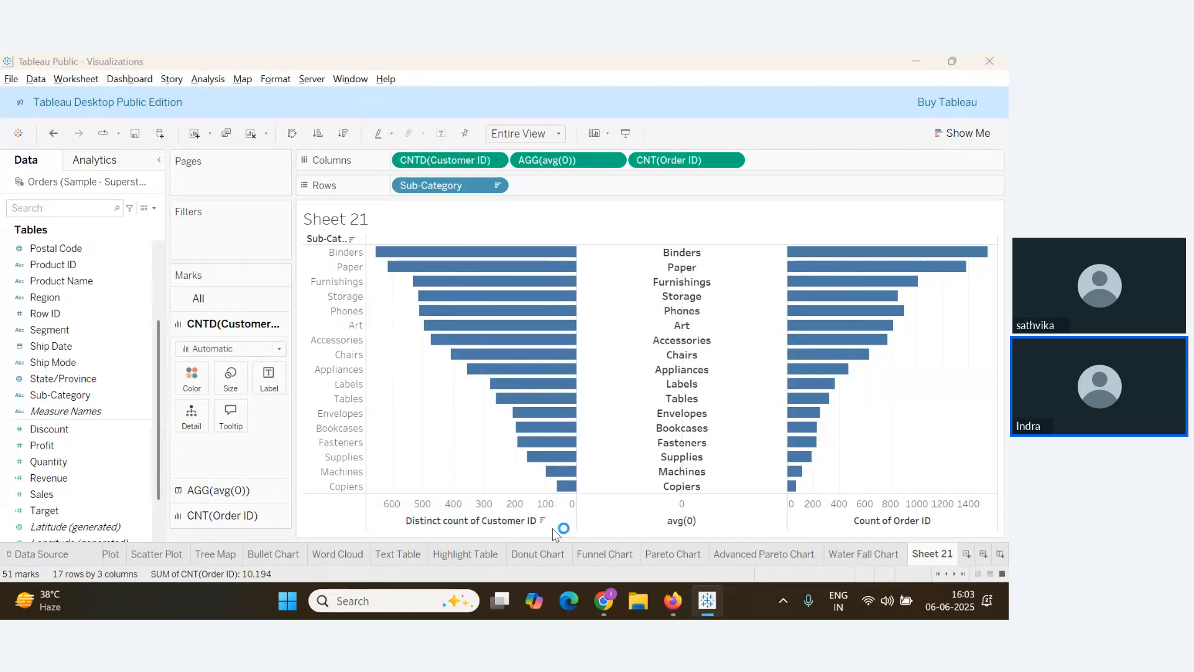
Glance over the Zoho Webinar Q&A panel, then return to Tableau
click(603, 600)
scroll(181, 456, up, 1)
scroll(181, 458, down, 1)
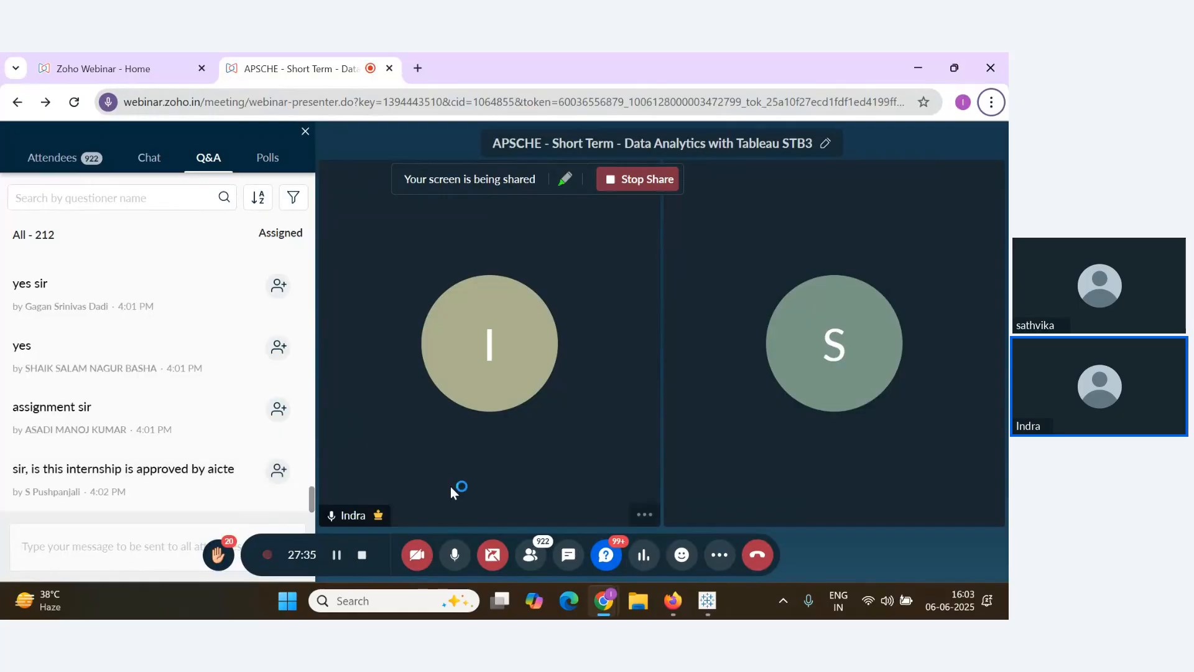
click(707, 600)
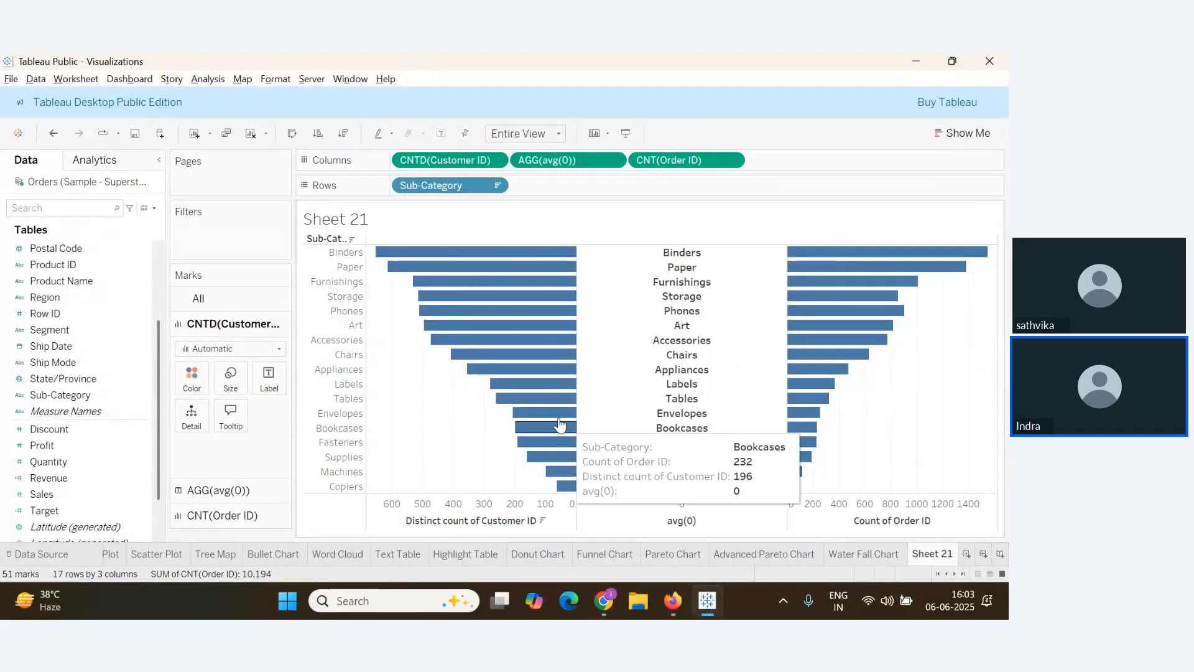
Turn off Show Header for the Sub-Category row headers and the bottom axes
right_click(336, 345)
click(383, 438)
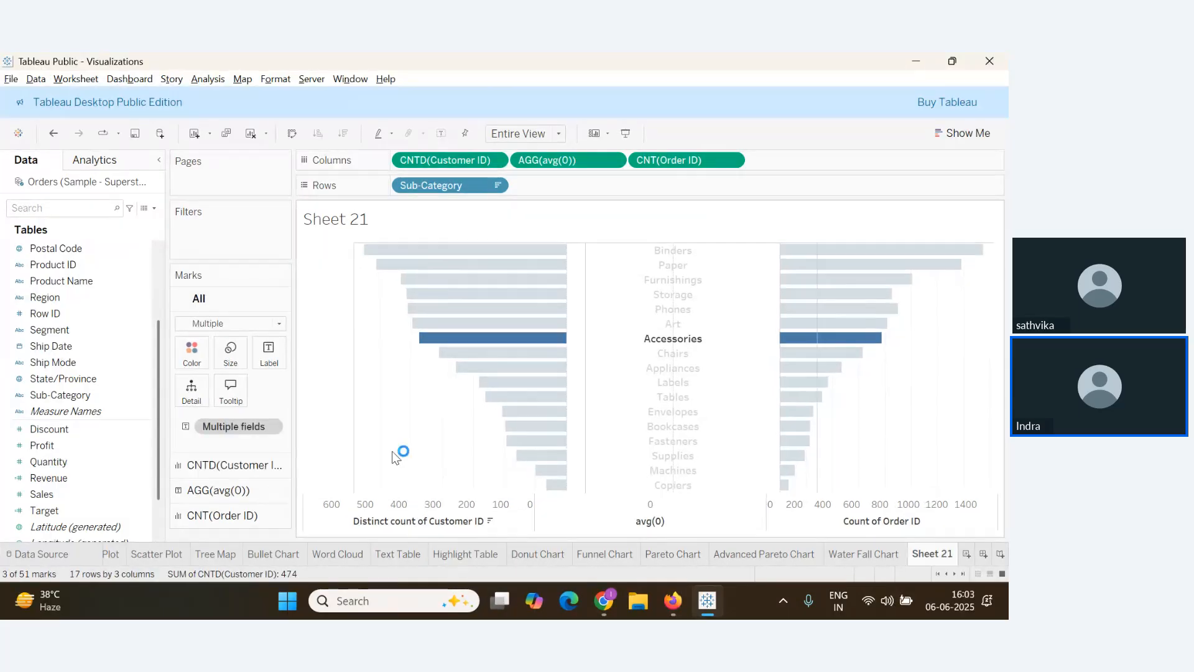
right_click(448, 521)
click(496, 483)
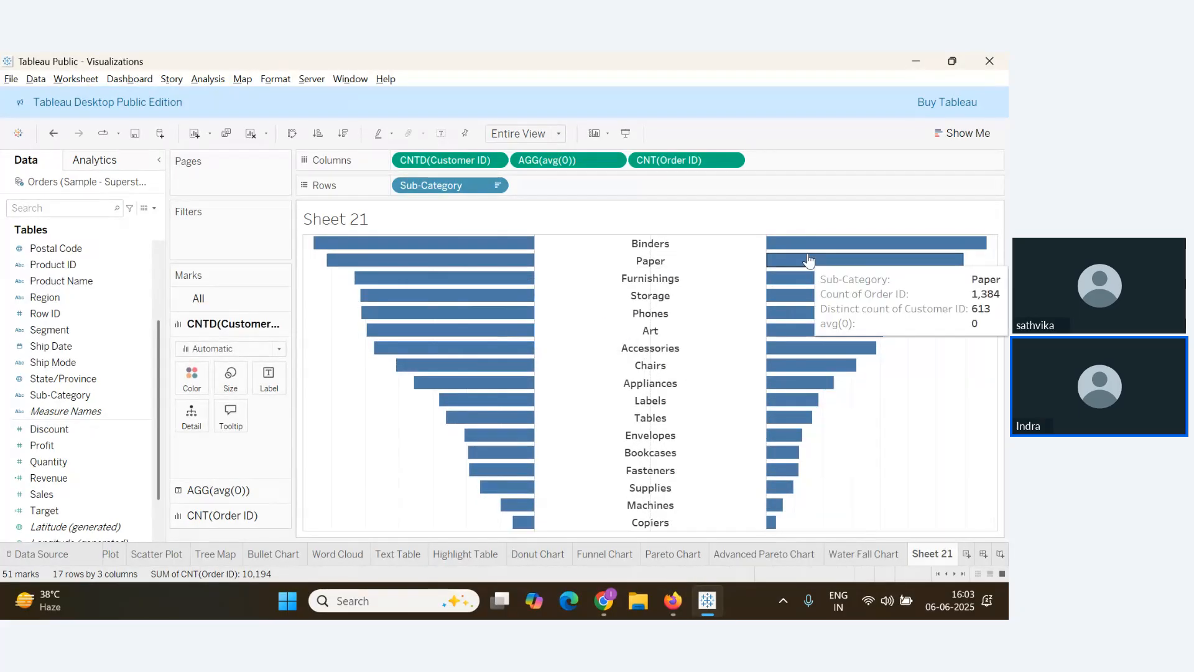
click(604, 600)
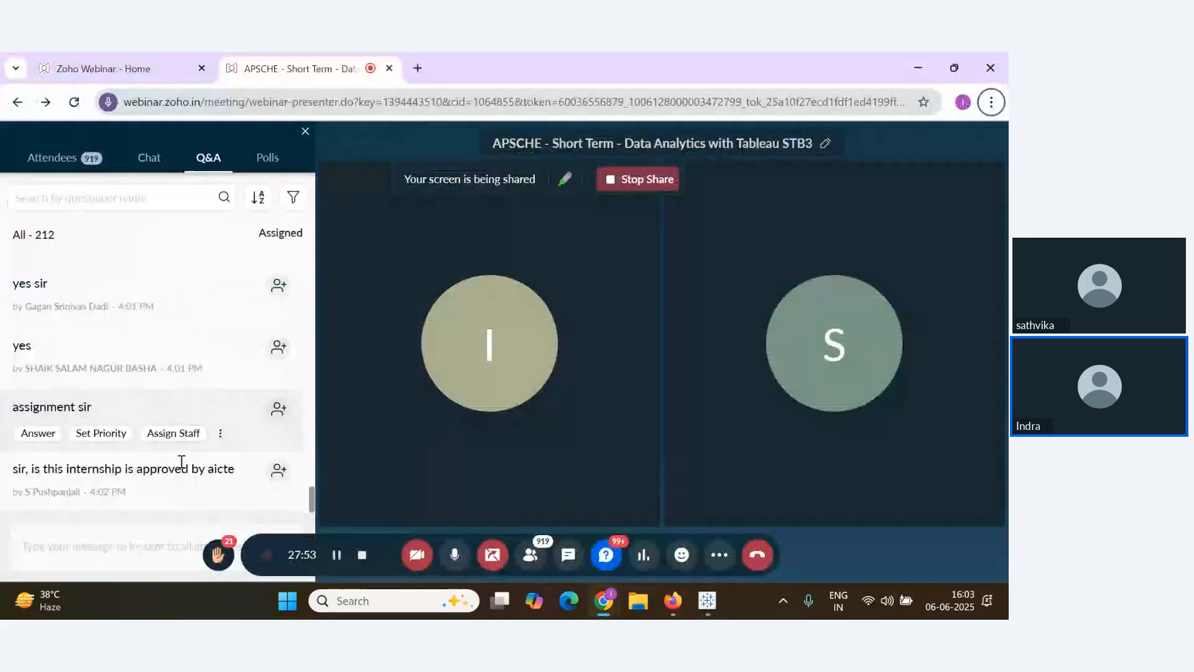
Scroll through the newest Zoho Webinar Q&A questions, then switch back to Tableau
scroll(235, 477, up, 2)
scroll(237, 481, down, 3)
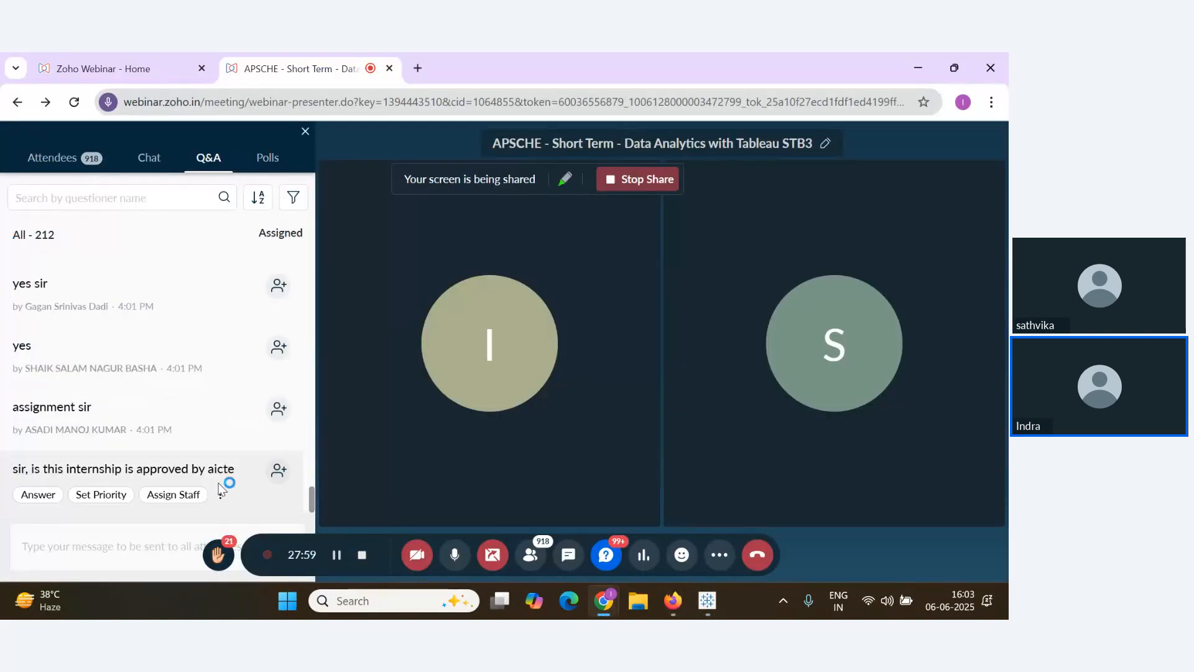
scroll(261, 460, up, 2)
scroll(261, 460, down, 2)
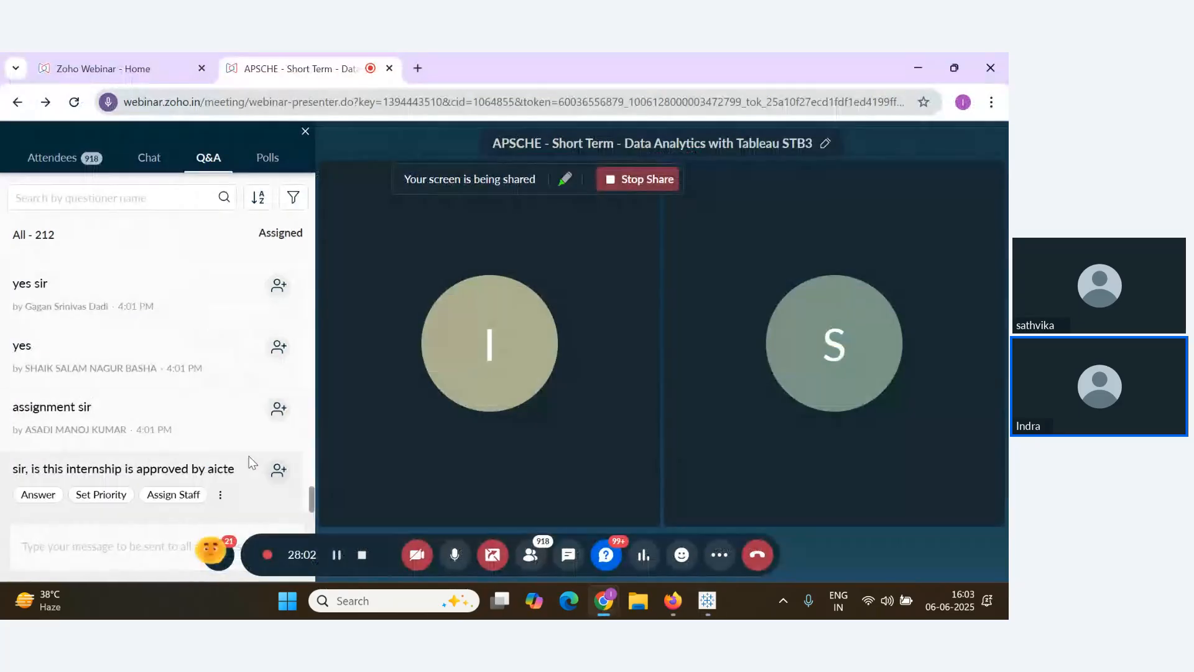
scroll(251, 461, up, 1)
scroll(252, 462, down, 2)
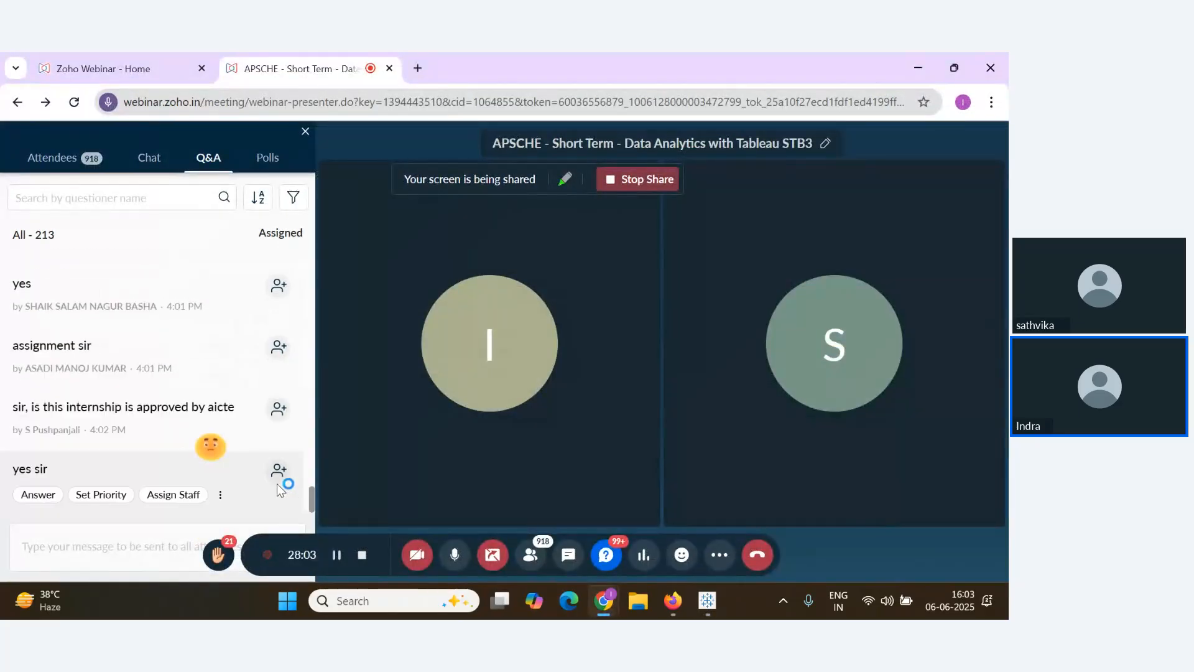
scroll(214, 431, up, 1)
scroll(214, 431, down, 2)
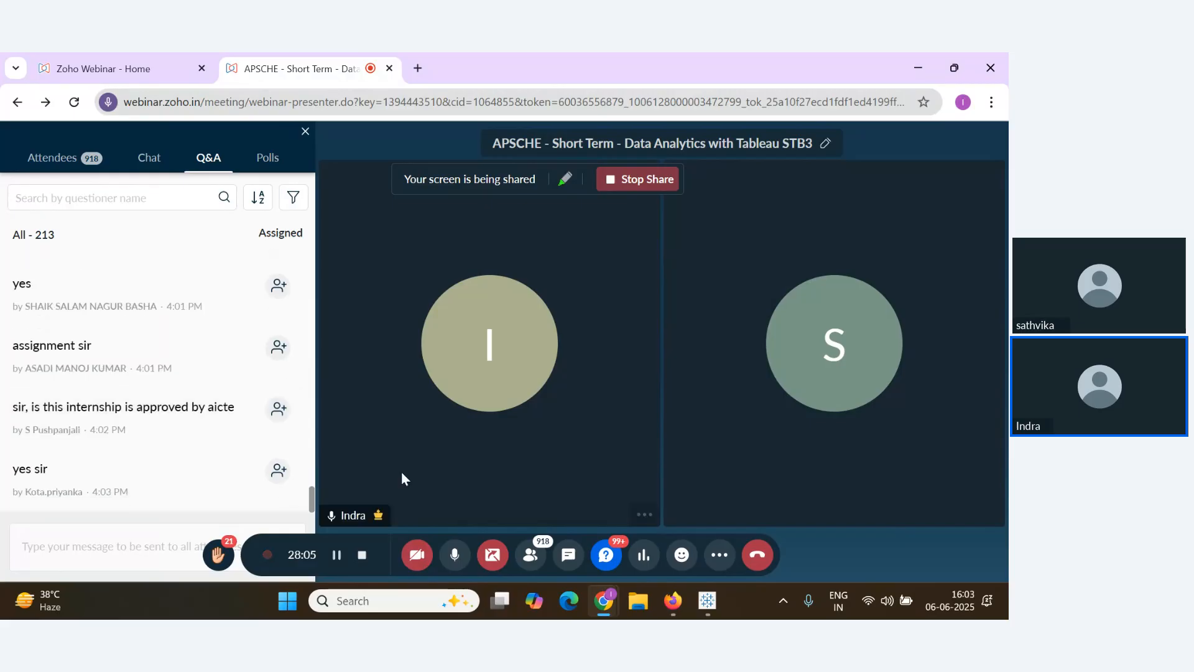
key(alt+Tab)
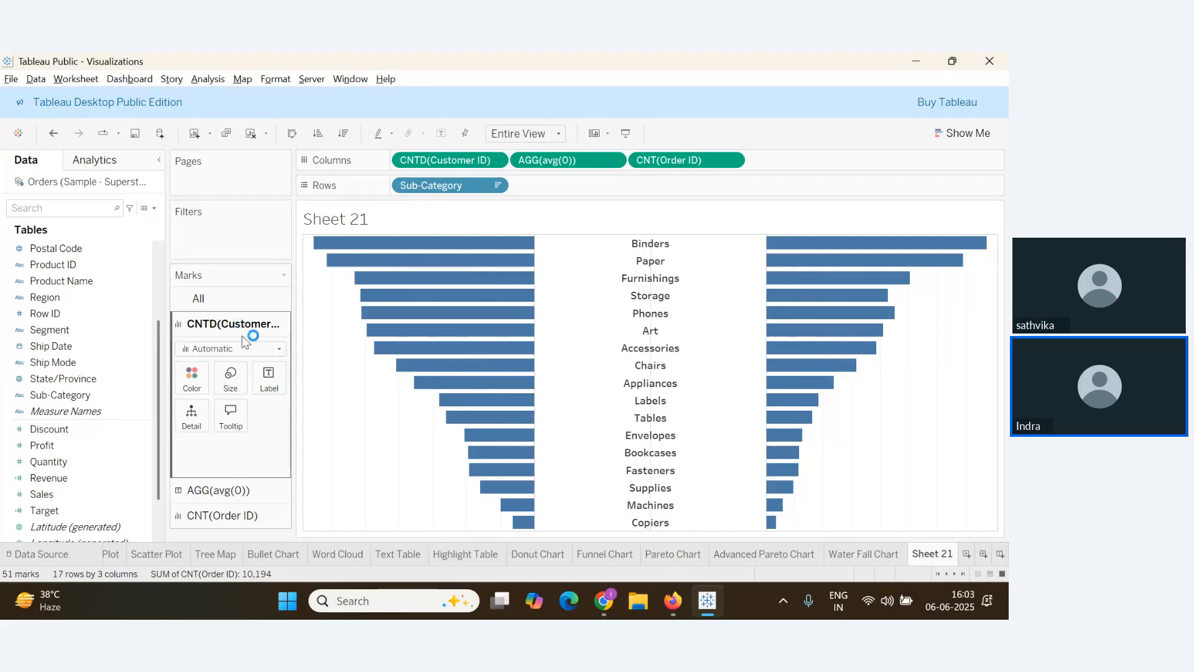
Try the marks Color options and undo a misplaced customer-count field drop
click(193, 385)
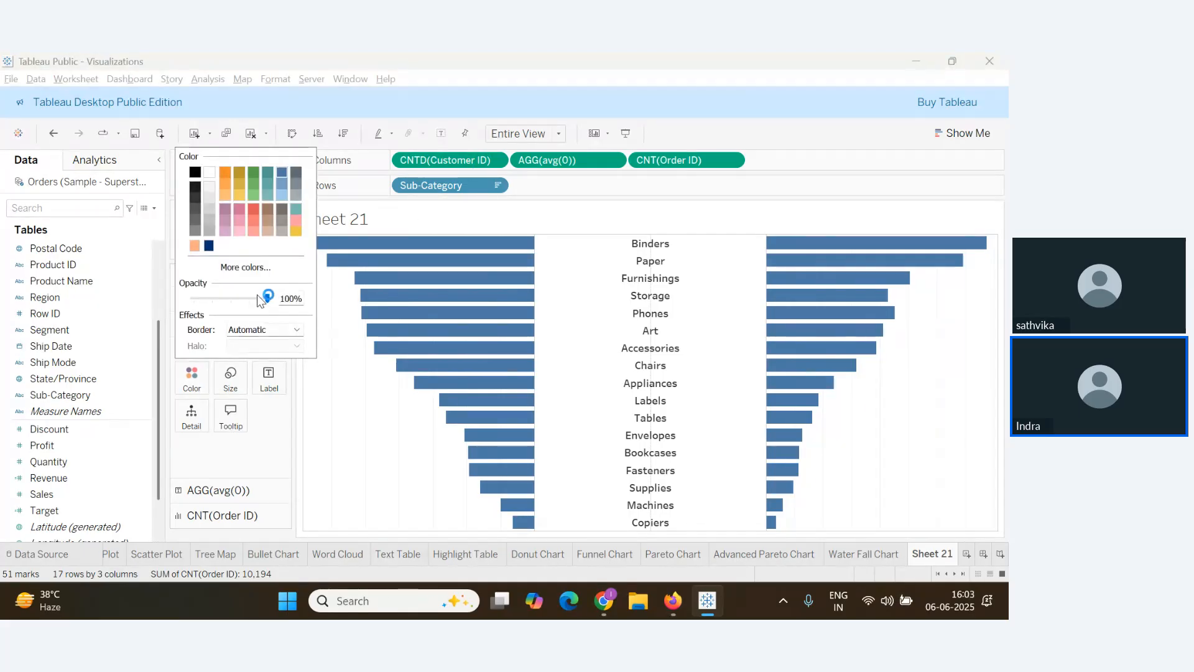
click(260, 274)
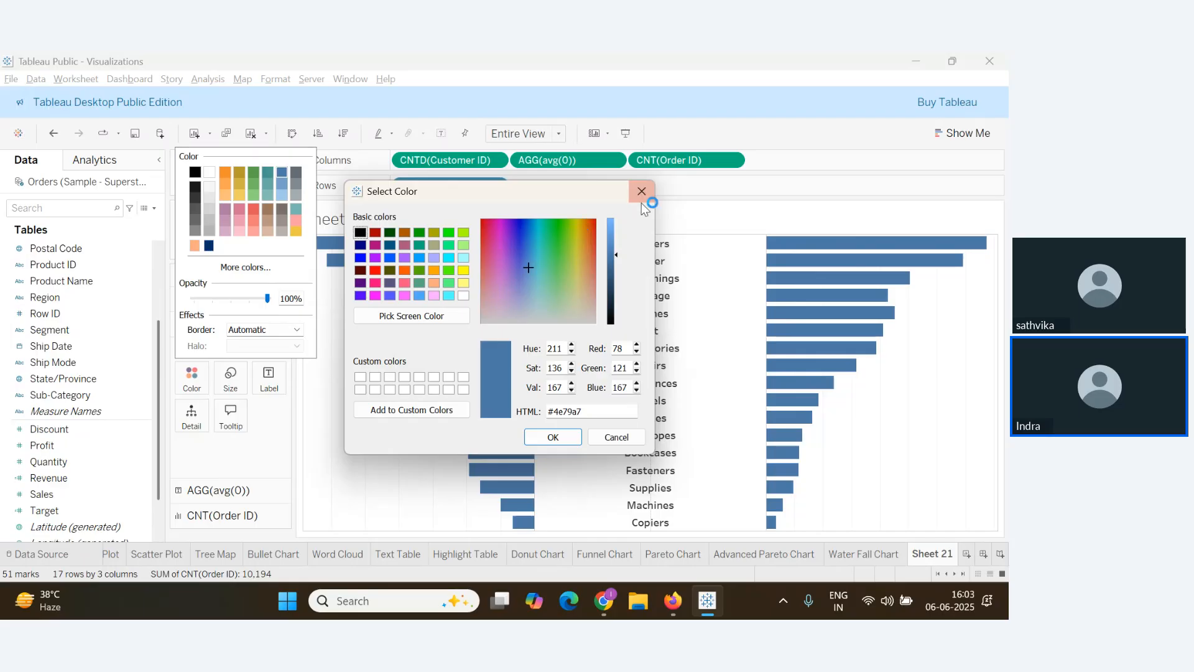
click(642, 190)
click(432, 224)
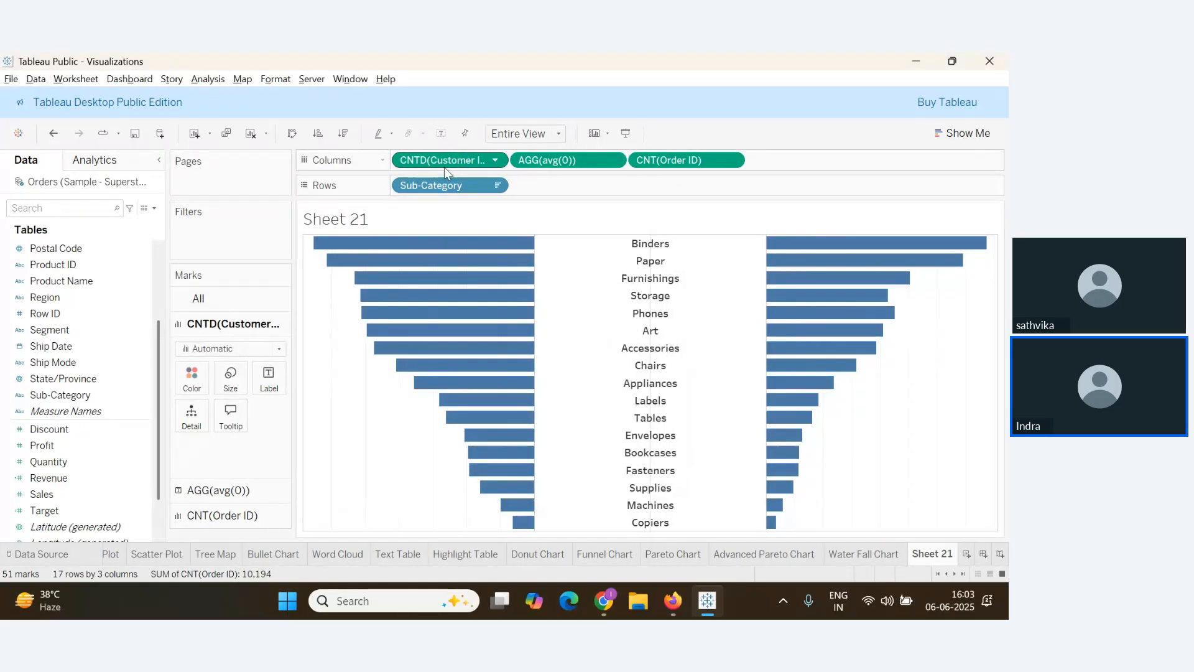
drag(444, 163, 198, 386)
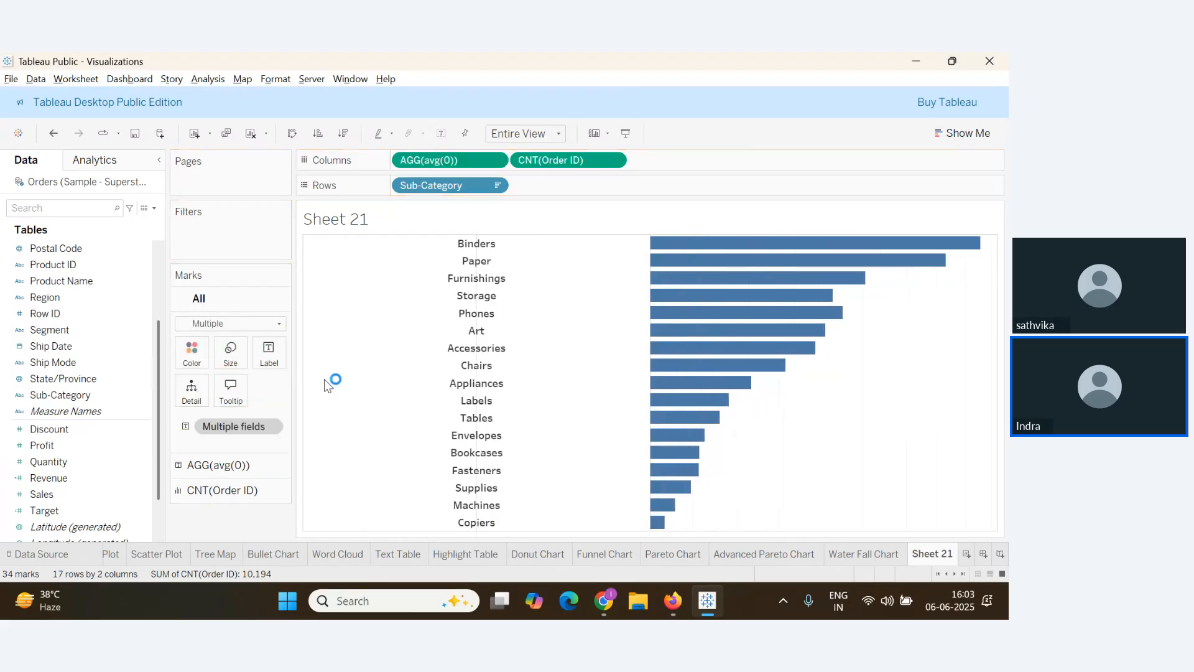
key(ctrl+z)
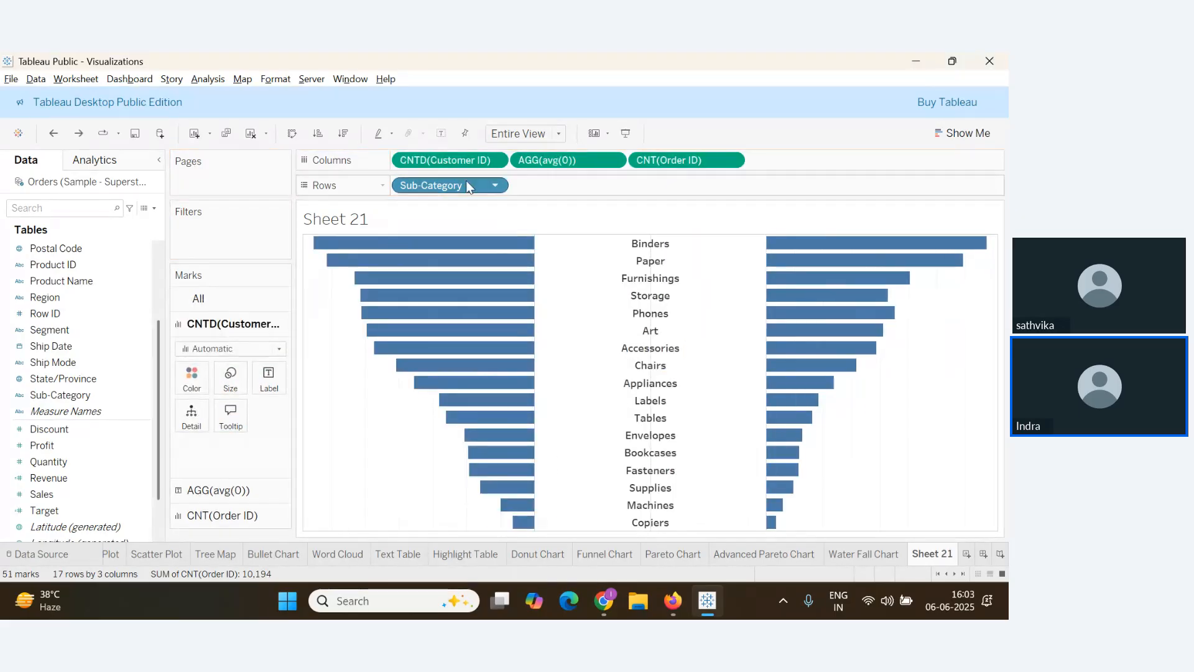
Colour the customer-count bars by CNTD(Customer ID) with the Gold-Purple Diverging palette
mouse_move(461, 163)
mouse_down()
mouse_move(302, 332)
mouse_move(225, 393)
mouse_move(194, 378)
mouse_up()
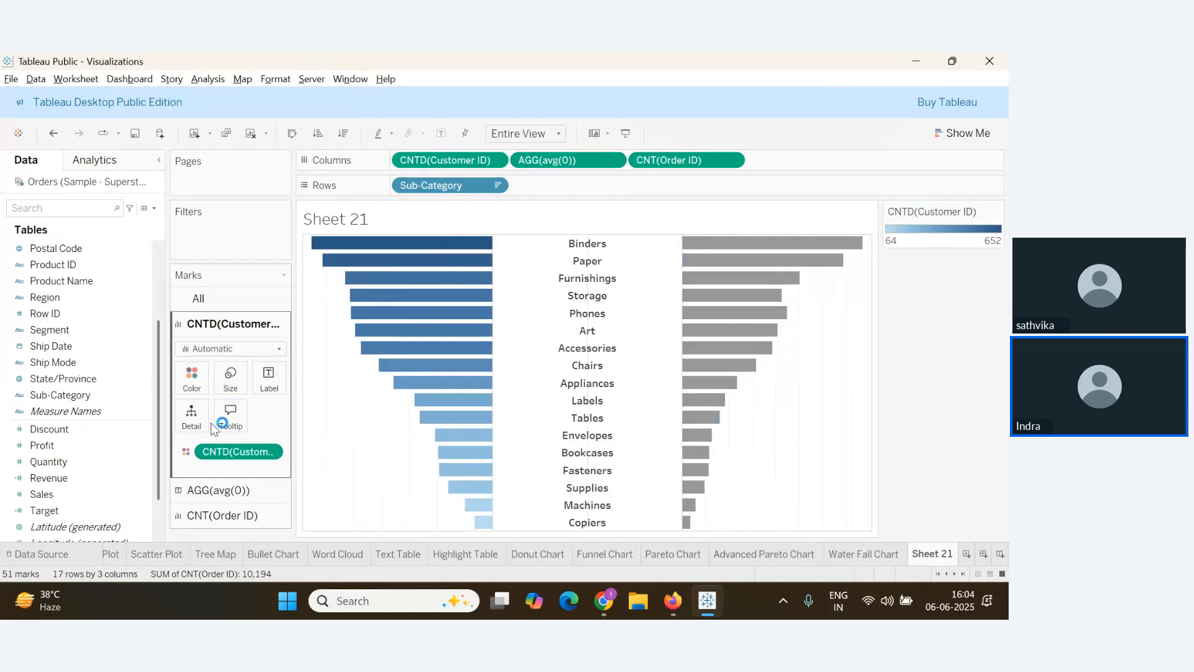
click(192, 379)
click(214, 423)
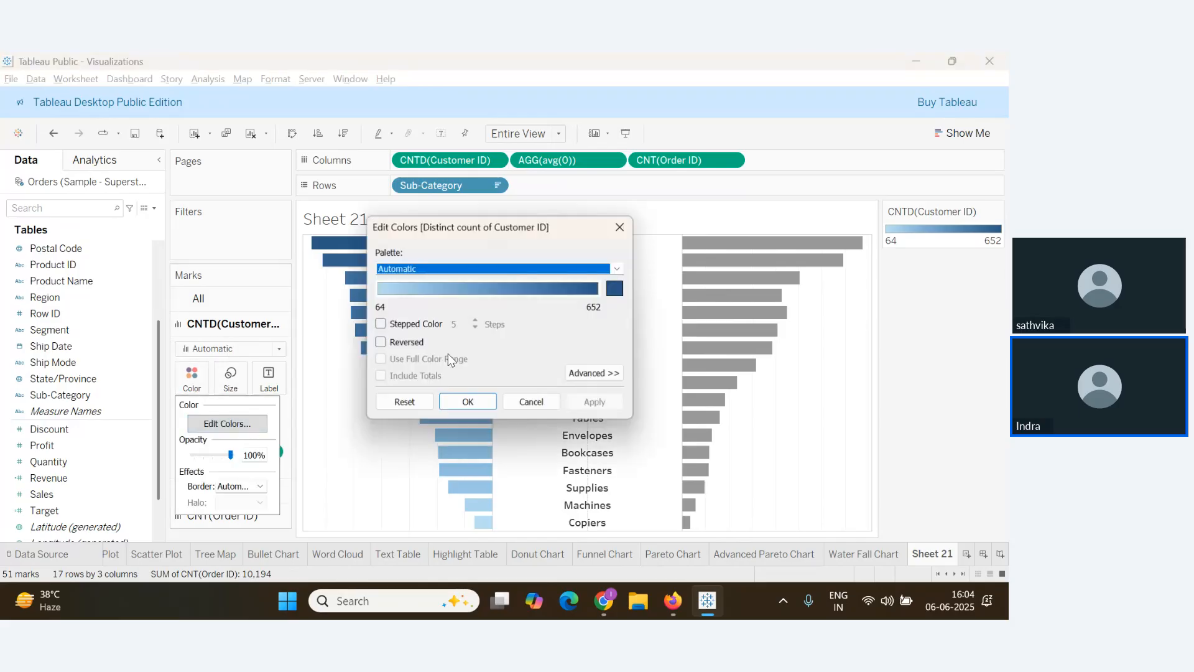
click(609, 270)
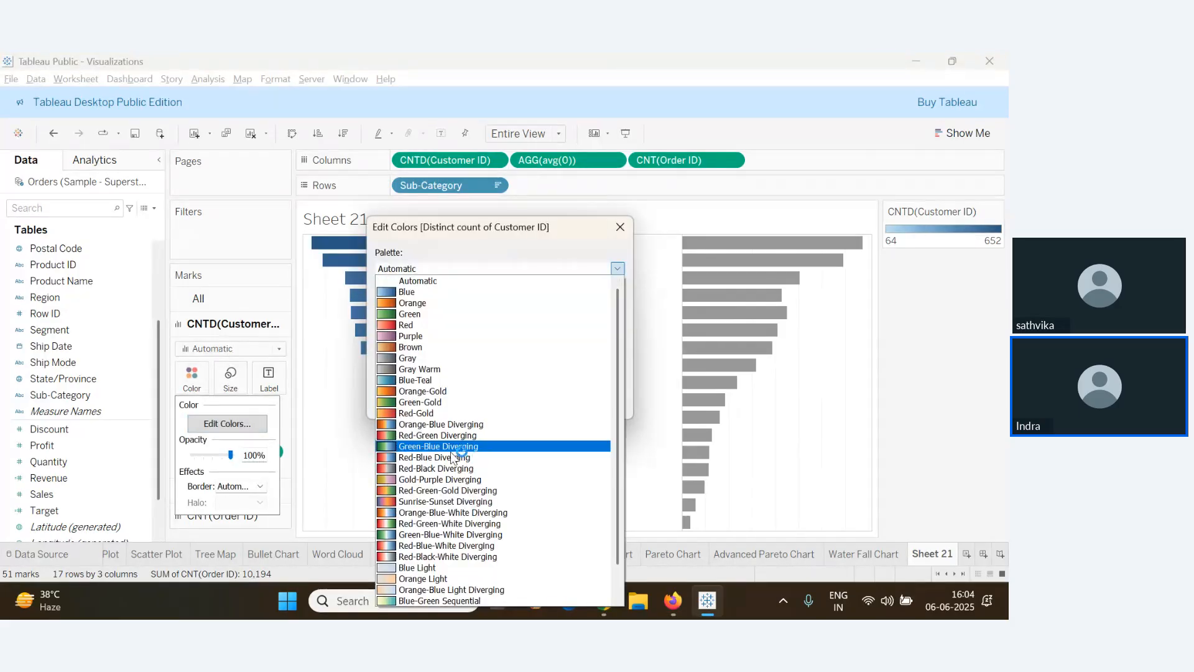
click(426, 479)
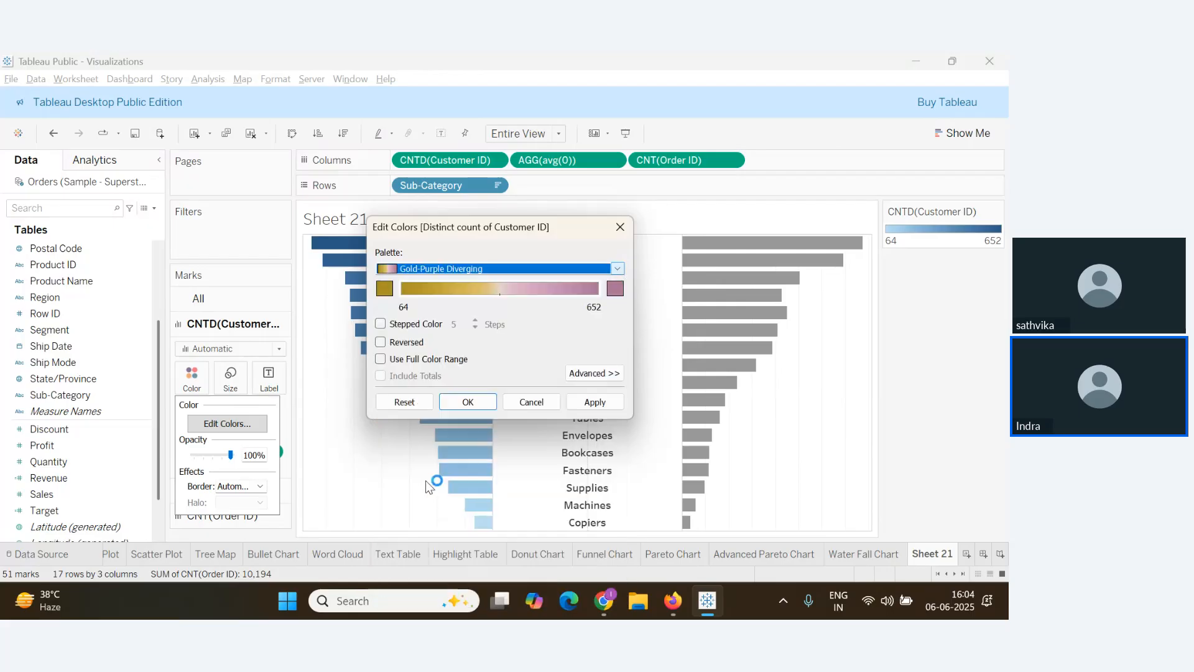
click(594, 403)
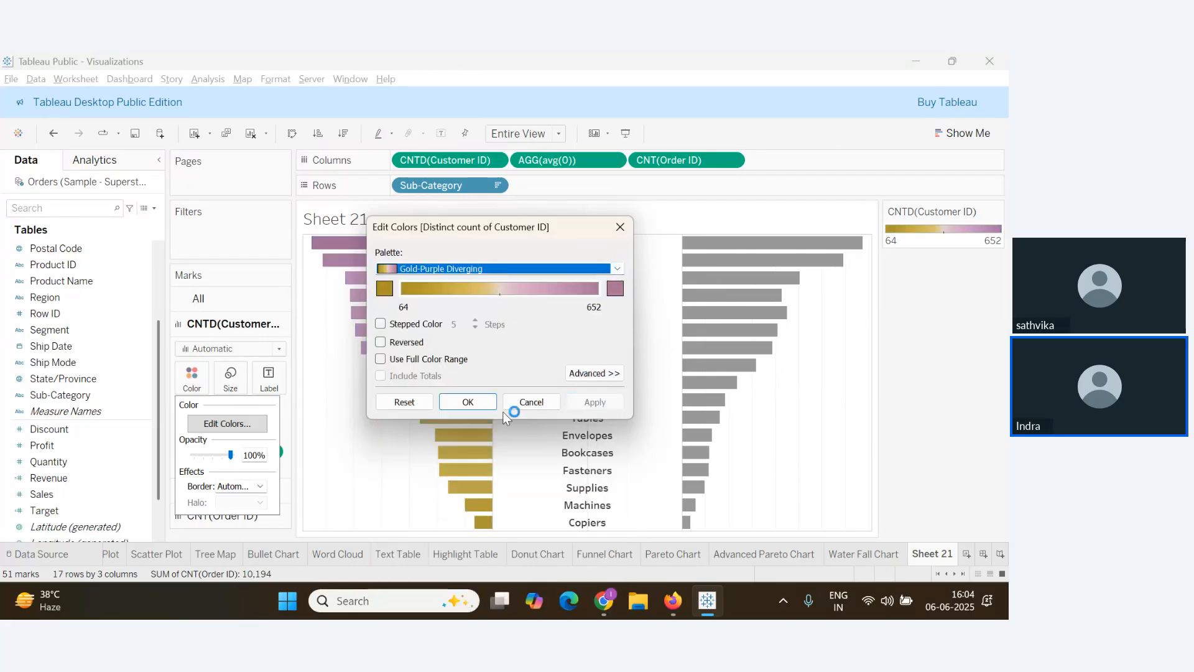
click(468, 403)
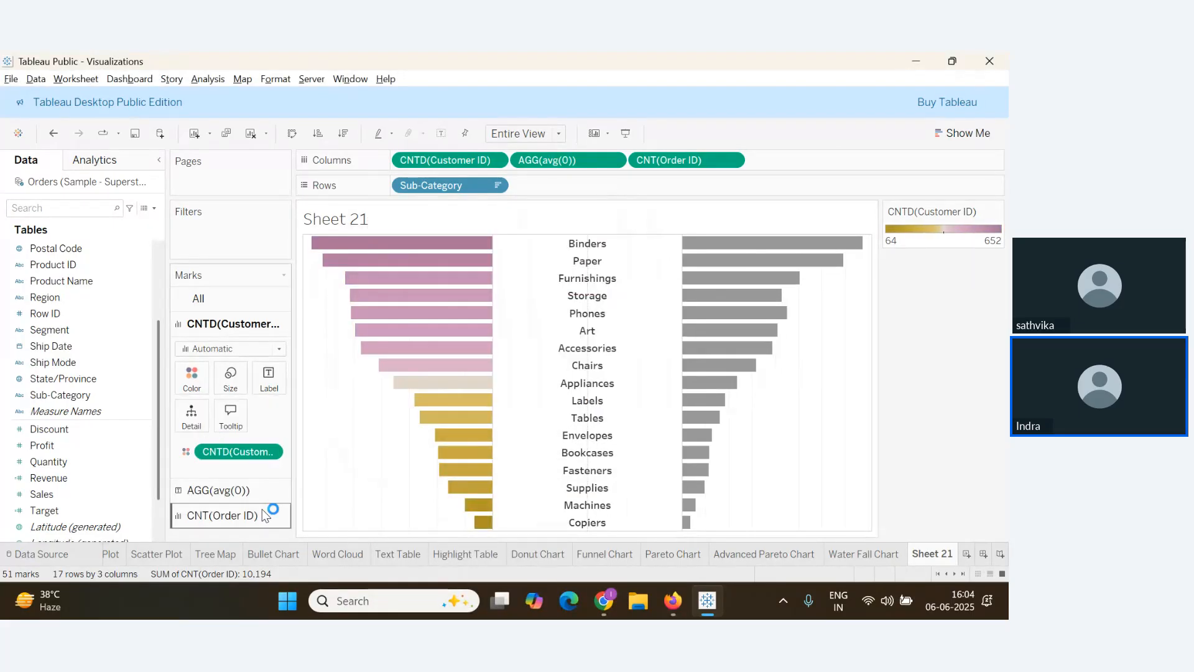
click(229, 523)
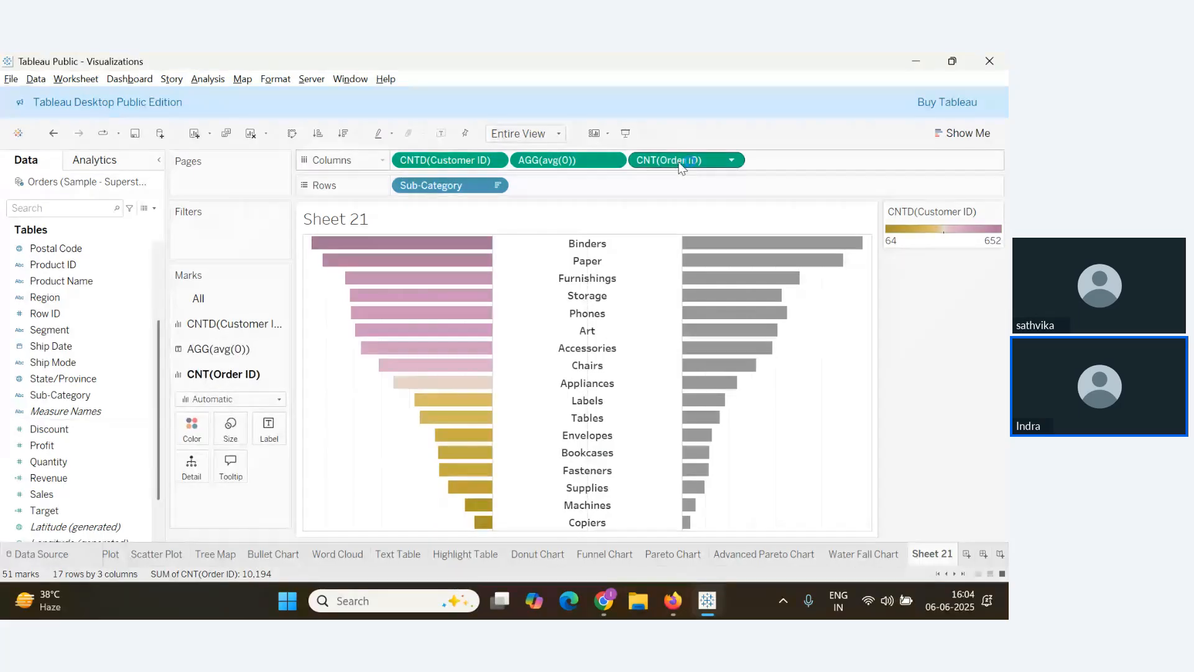
Colour the order-count bars by CNT(Order ID) with the Gold-Purple Diverging palette
drag(681, 163, 192, 429)
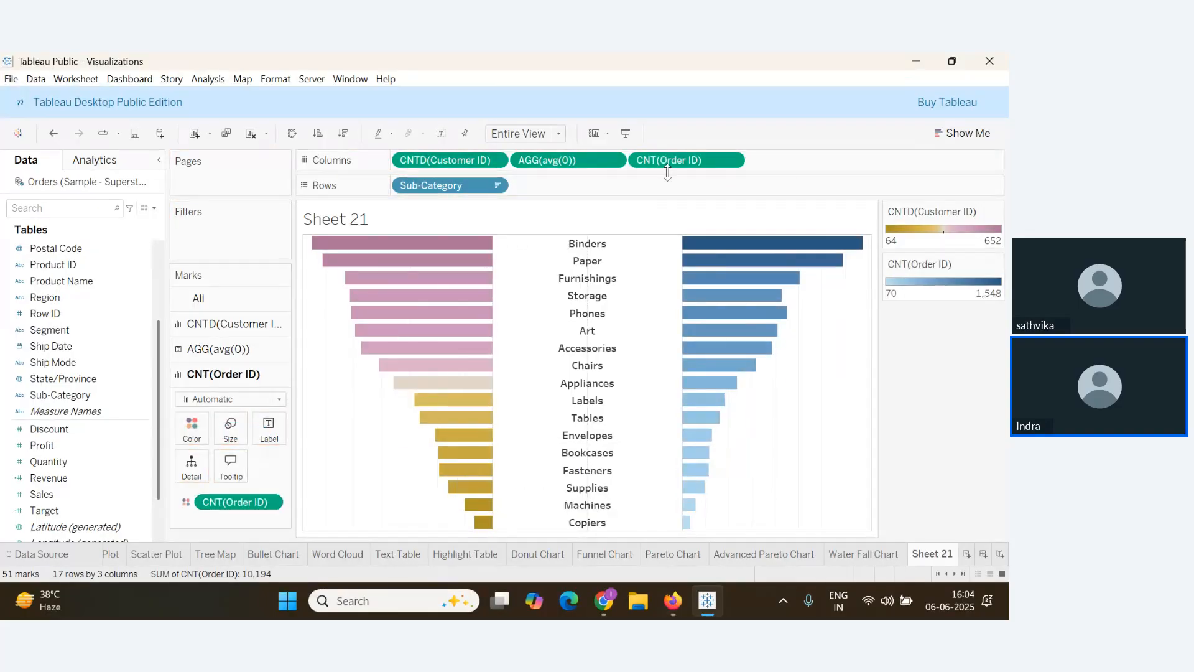
click(192, 428)
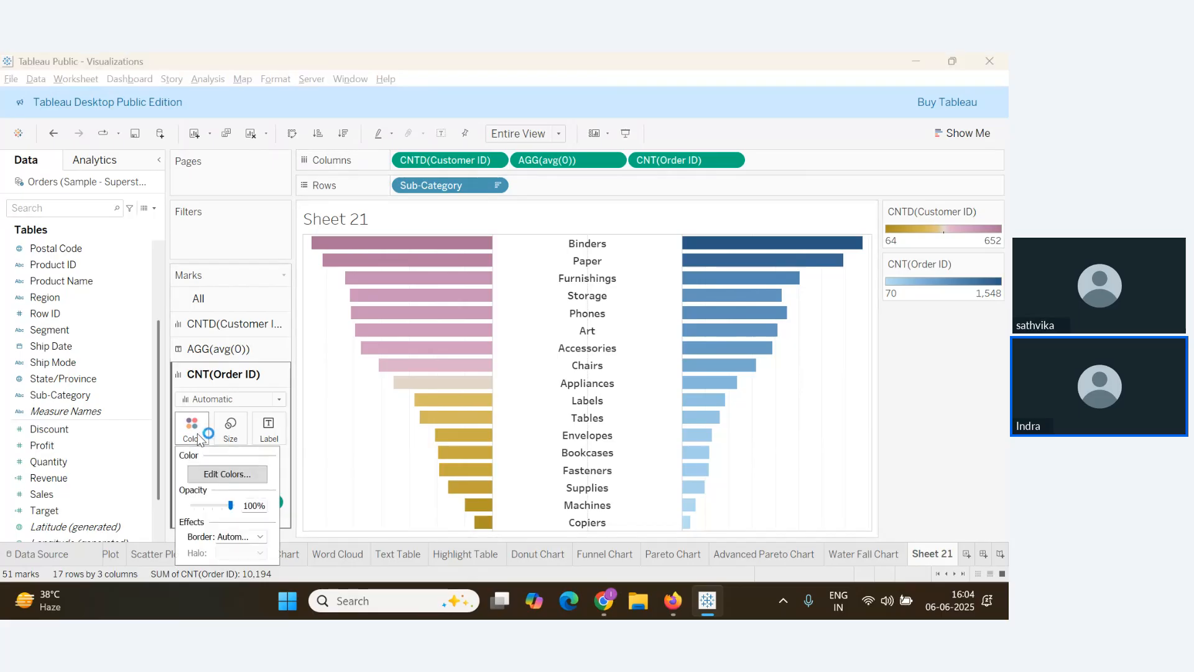
click(246, 477)
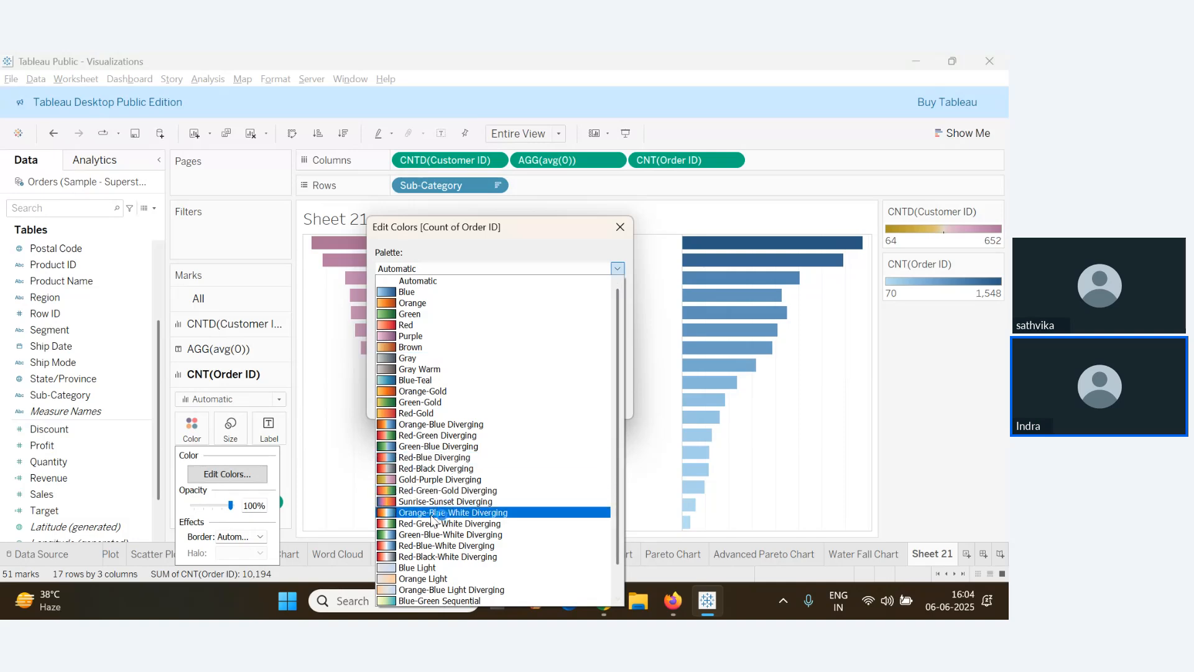
click(432, 480)
click(593, 402)
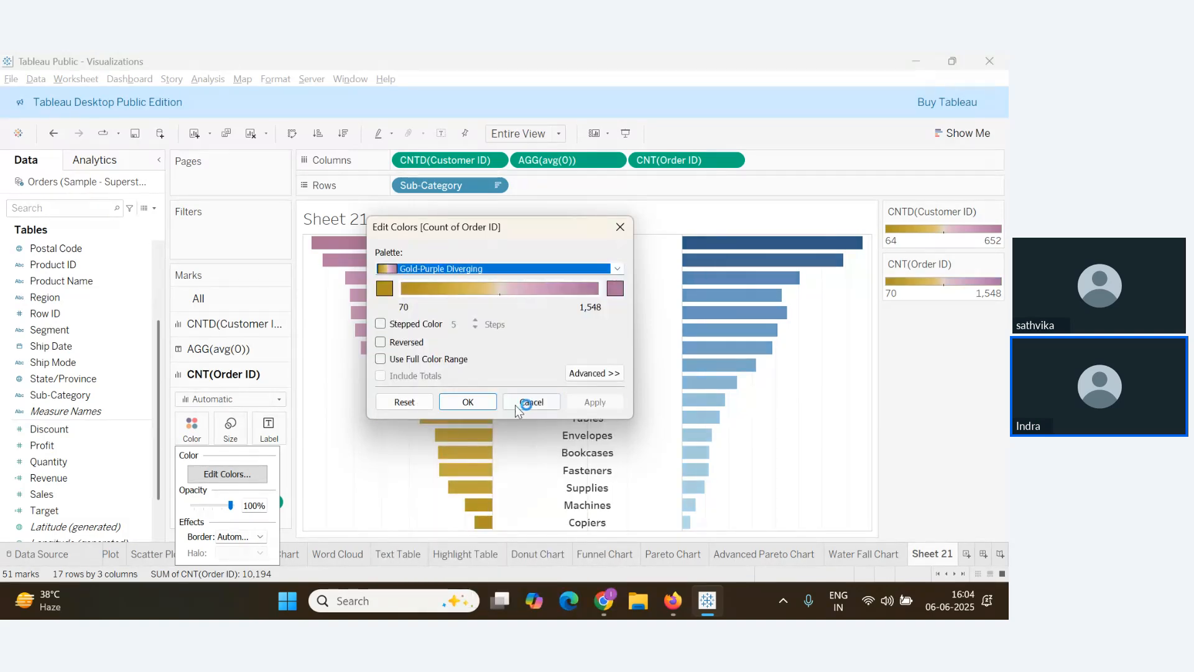
click(476, 403)
Switch between Zoho Webinar and the Tableau workbook twice to check the audience
key(alt+Tab)
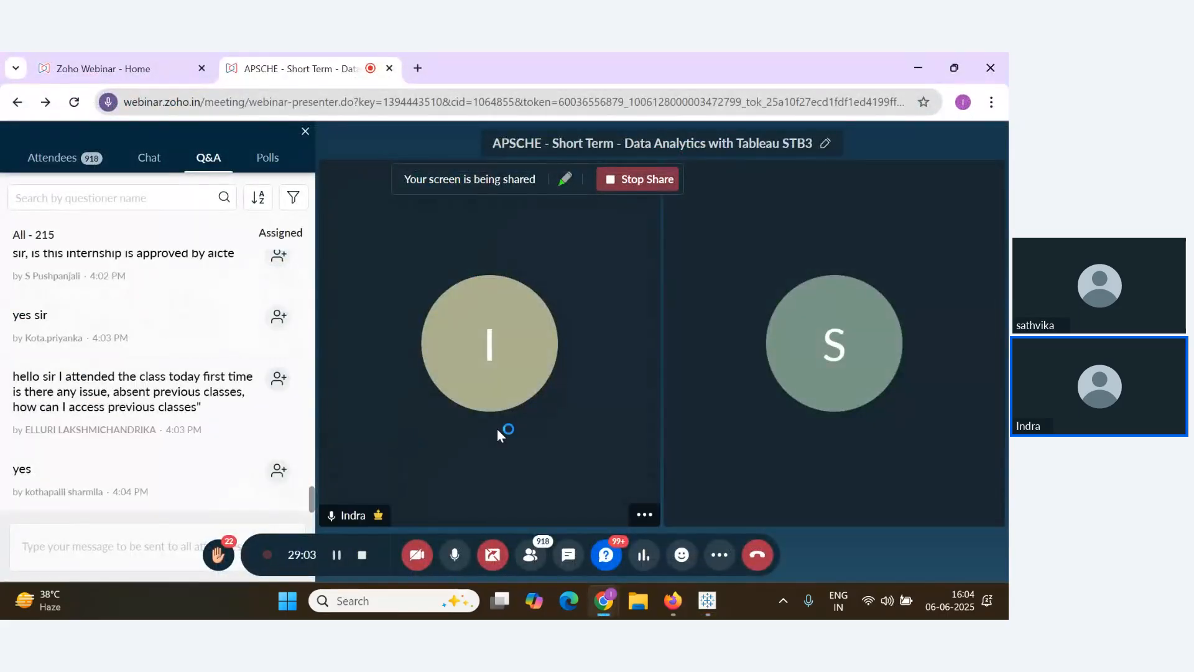
key(alt+Tab)
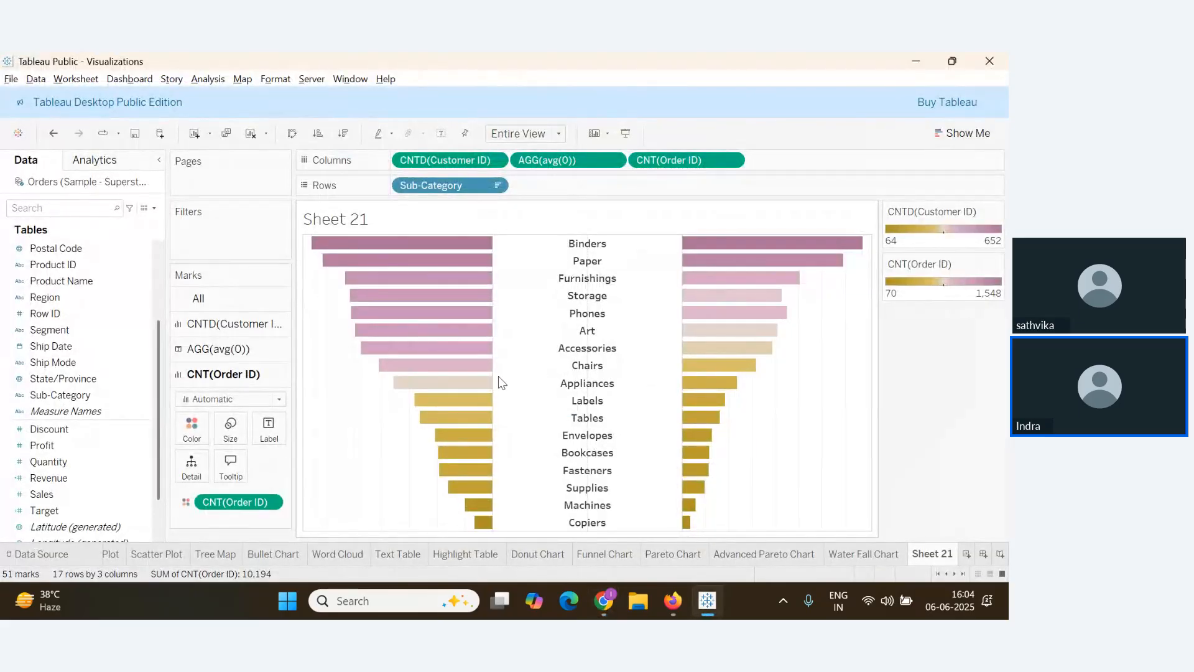
mouse_move(490, 507)
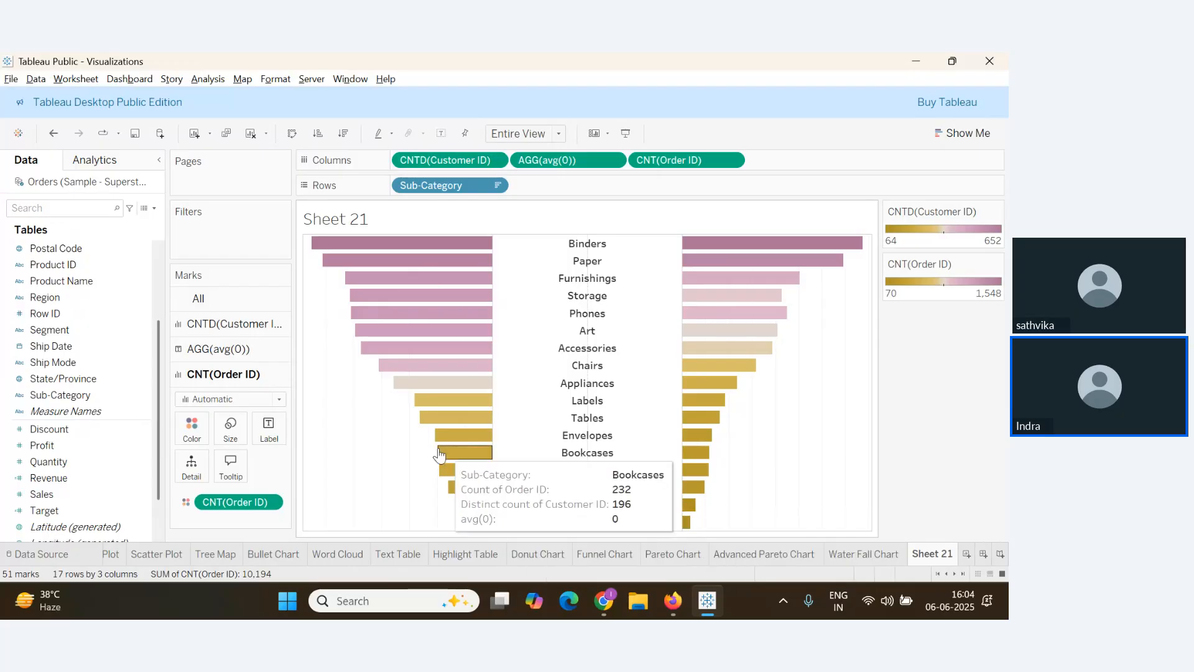
key(alt+Tab)
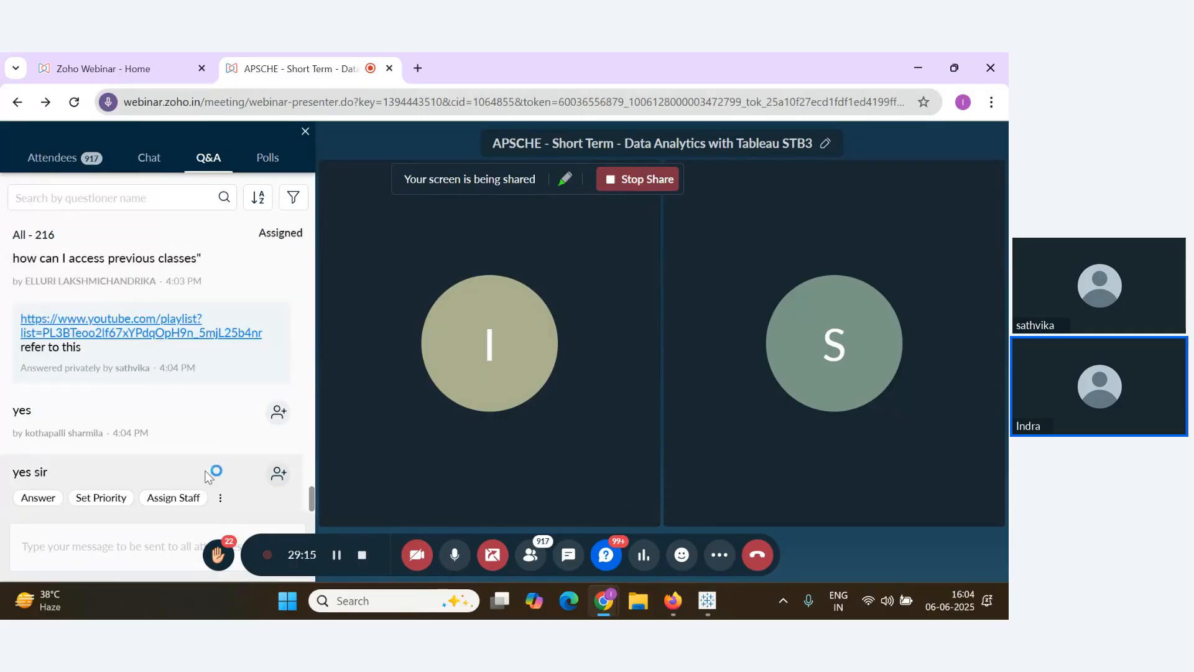
key(alt+Tab)
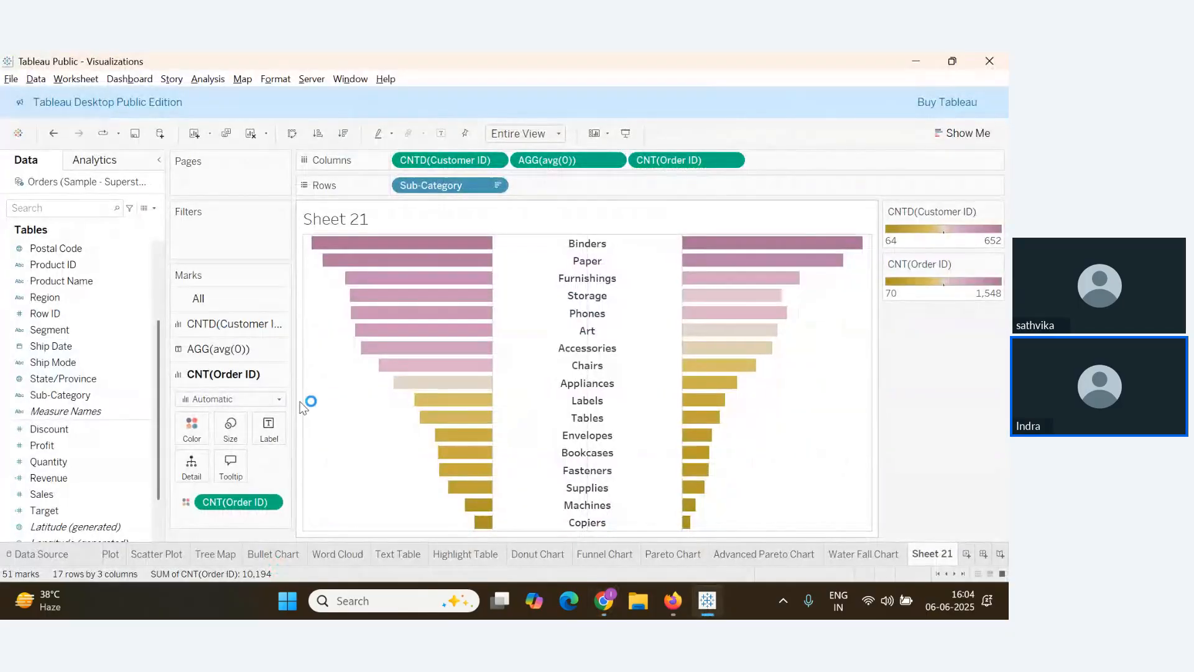
In the sheet's Format Lines settings, set grid, drop and zero lines to None
right_click(350, 438)
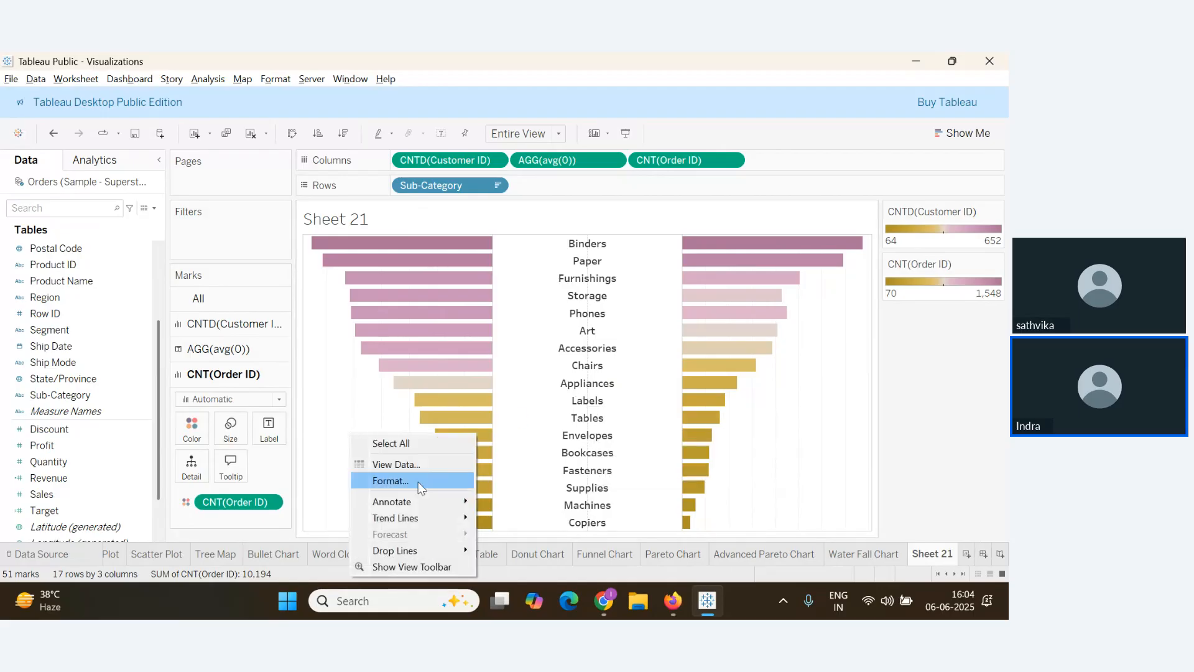
click(413, 486)
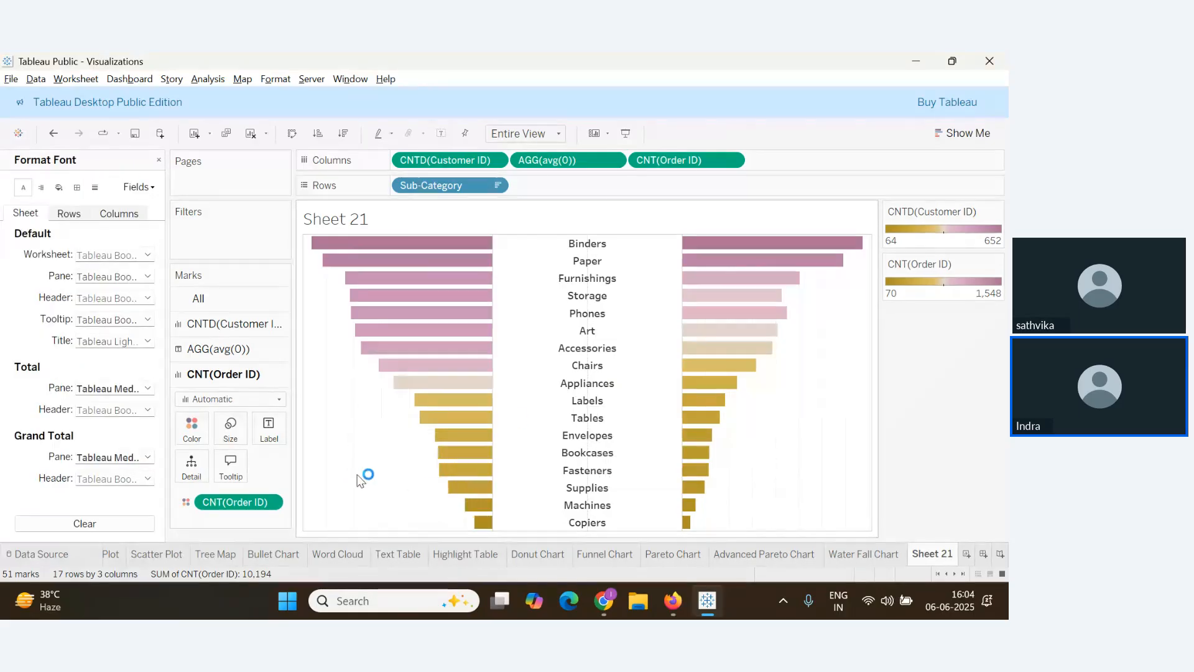
click(95, 188)
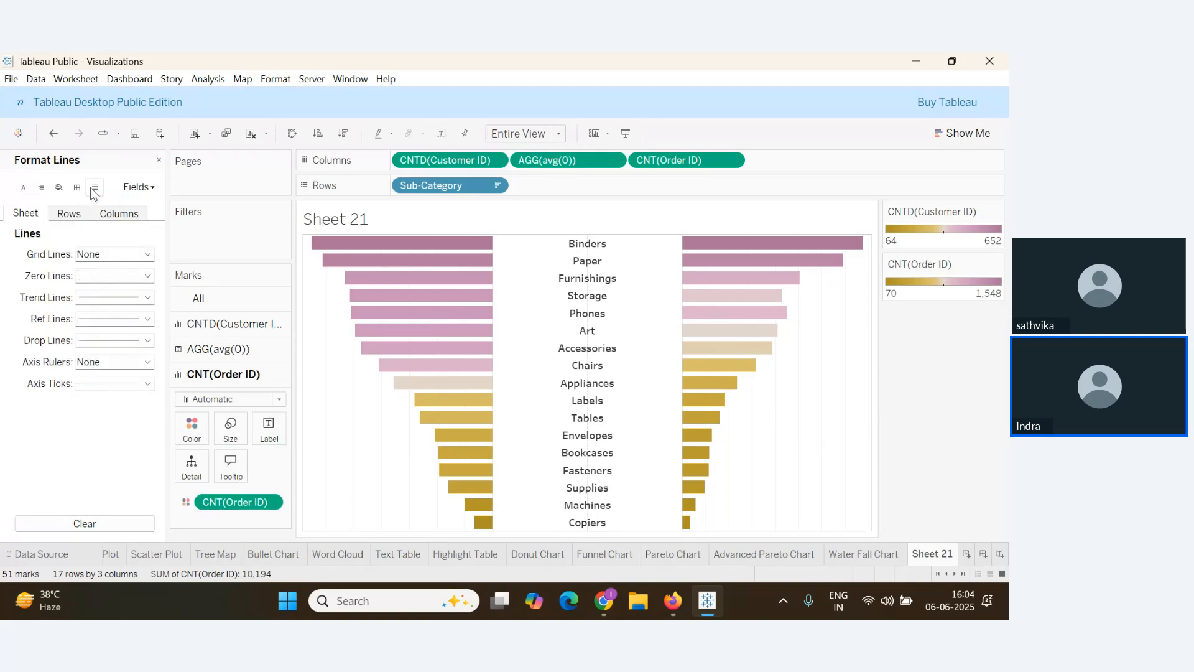
click(148, 254)
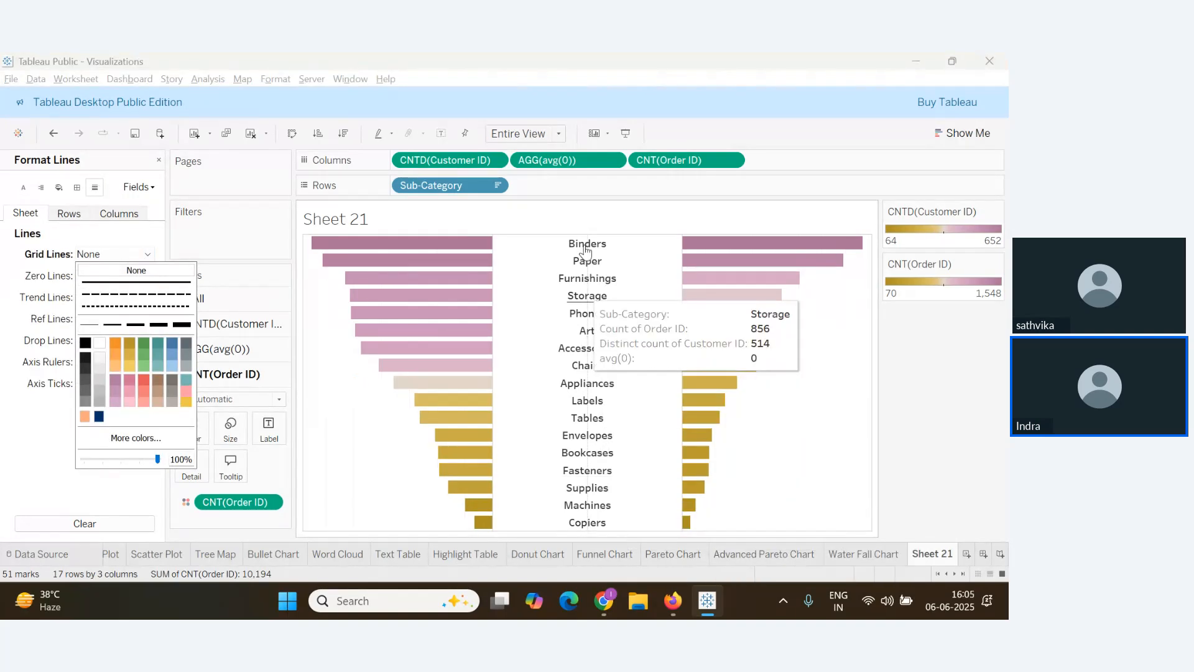
click(28, 383)
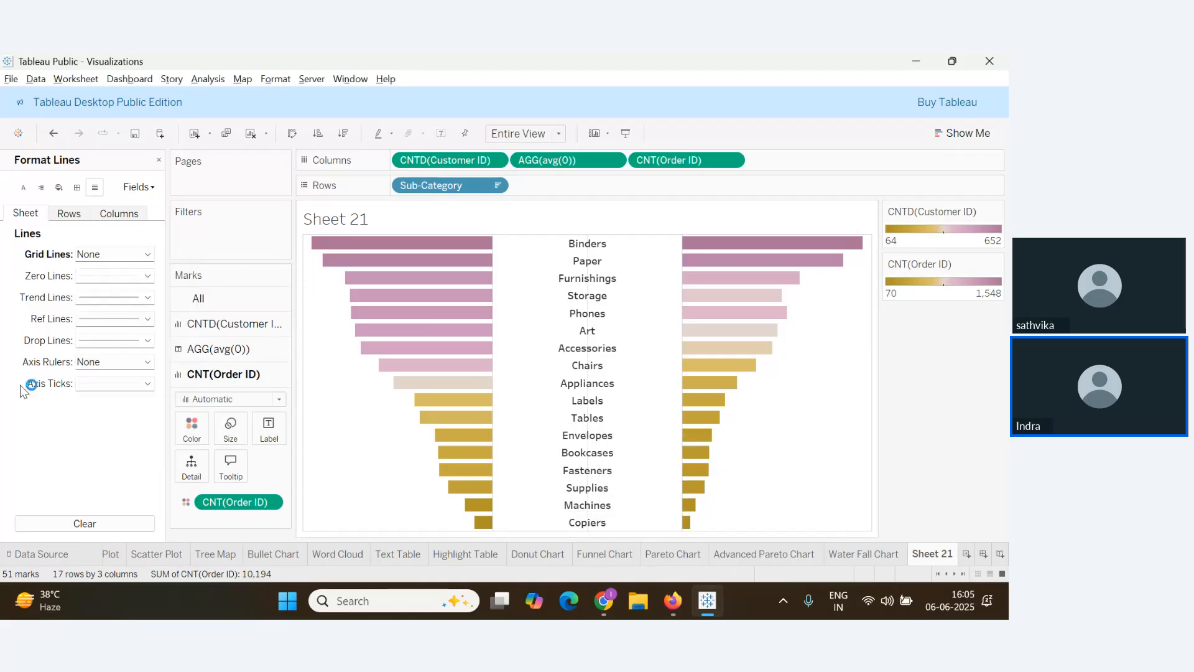
click(147, 341)
click(136, 356)
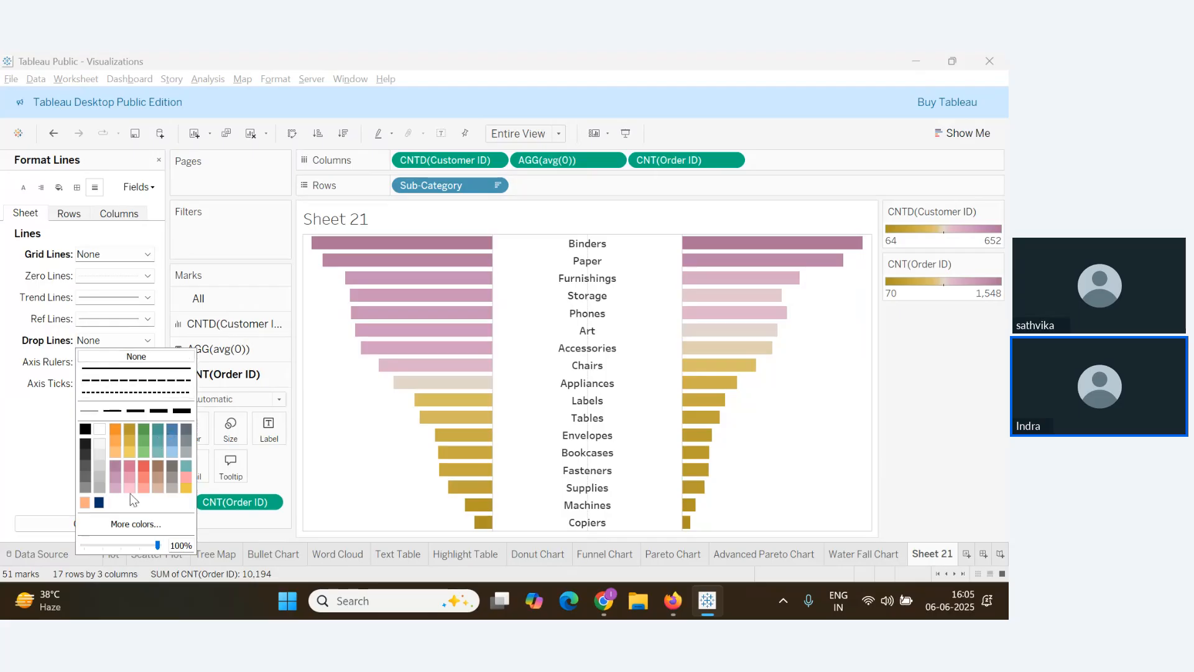
click(39, 442)
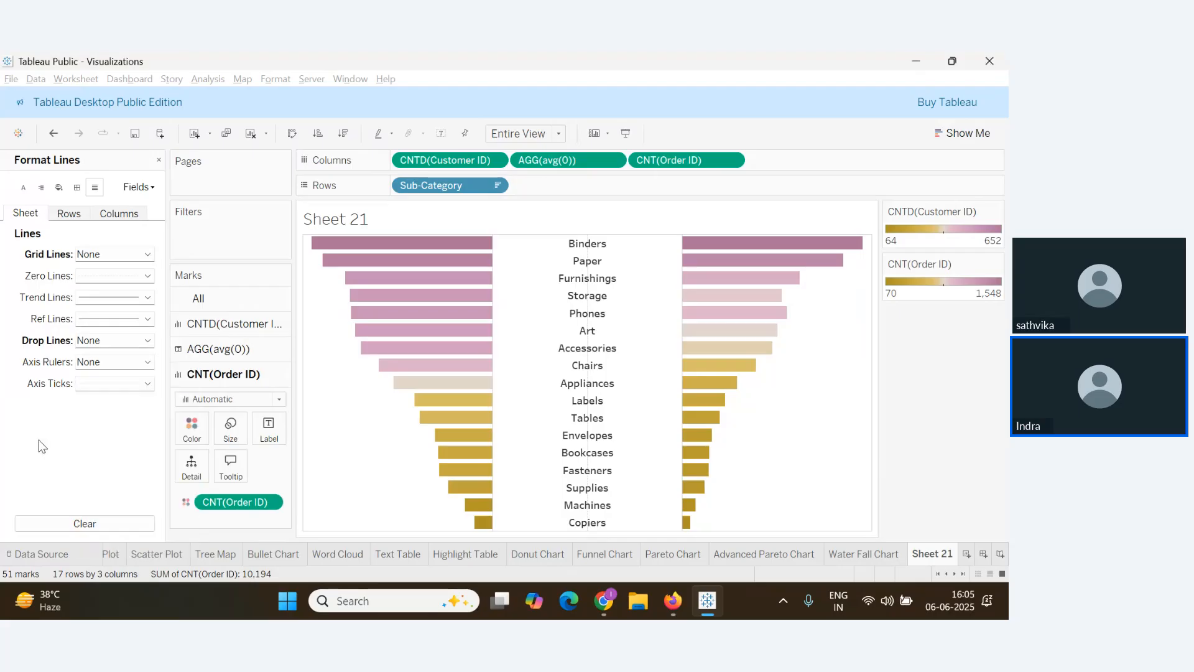
click(148, 277)
click(133, 289)
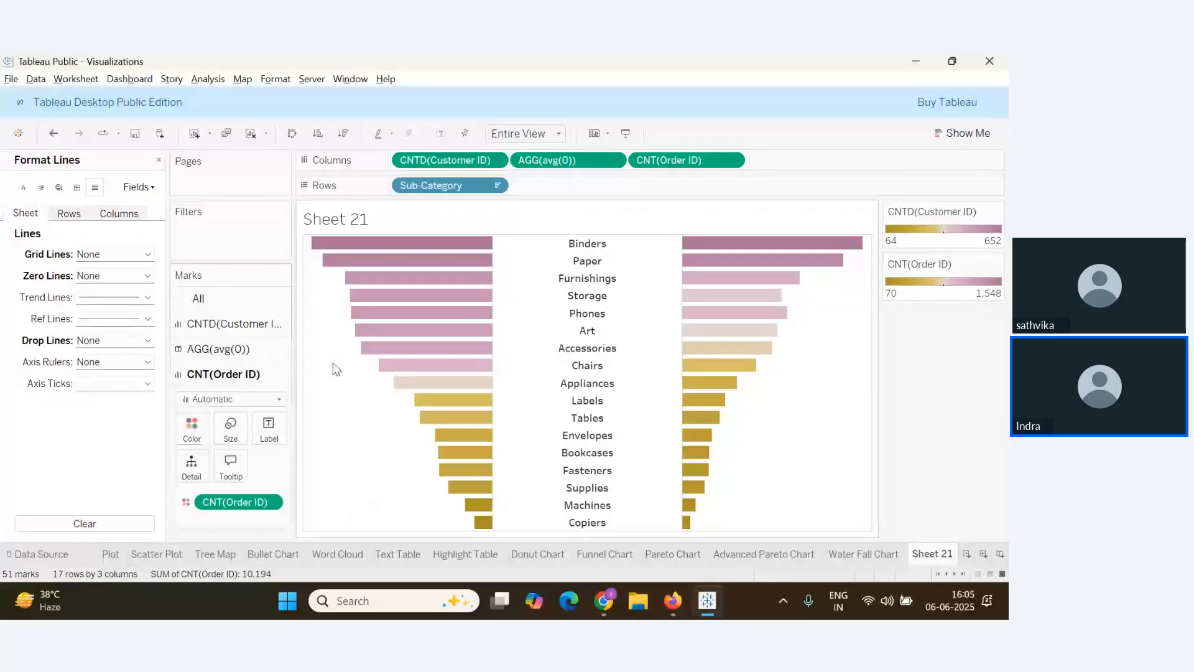
Give the order-count bars a dark border outline
click(198, 440)
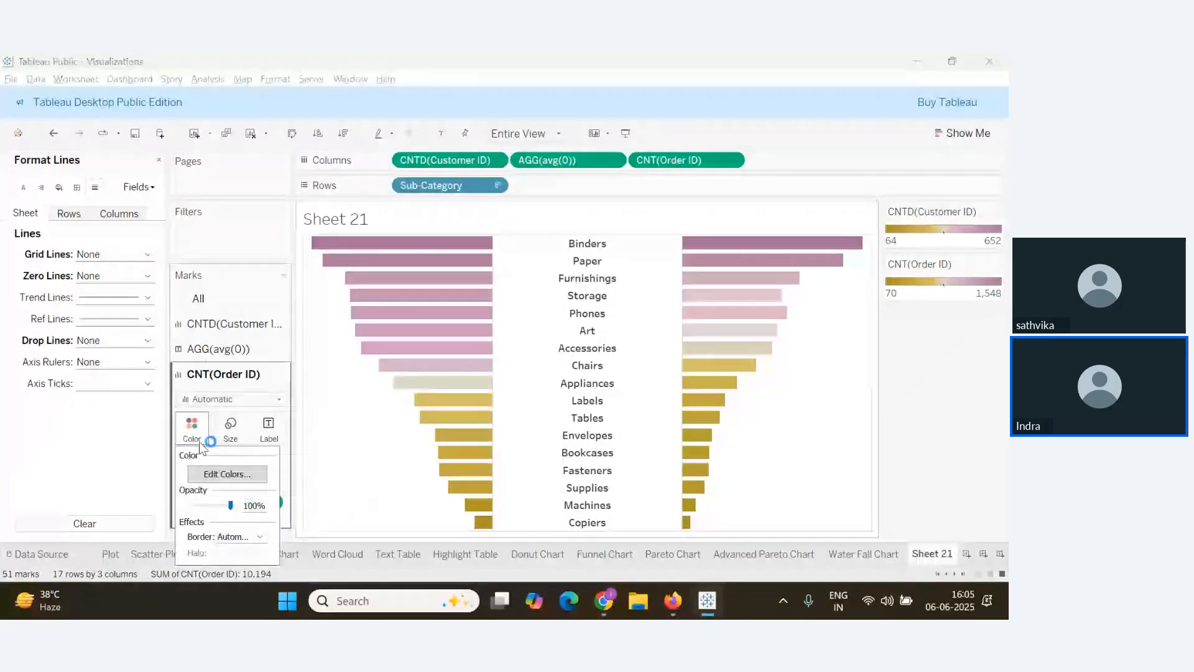
click(252, 536)
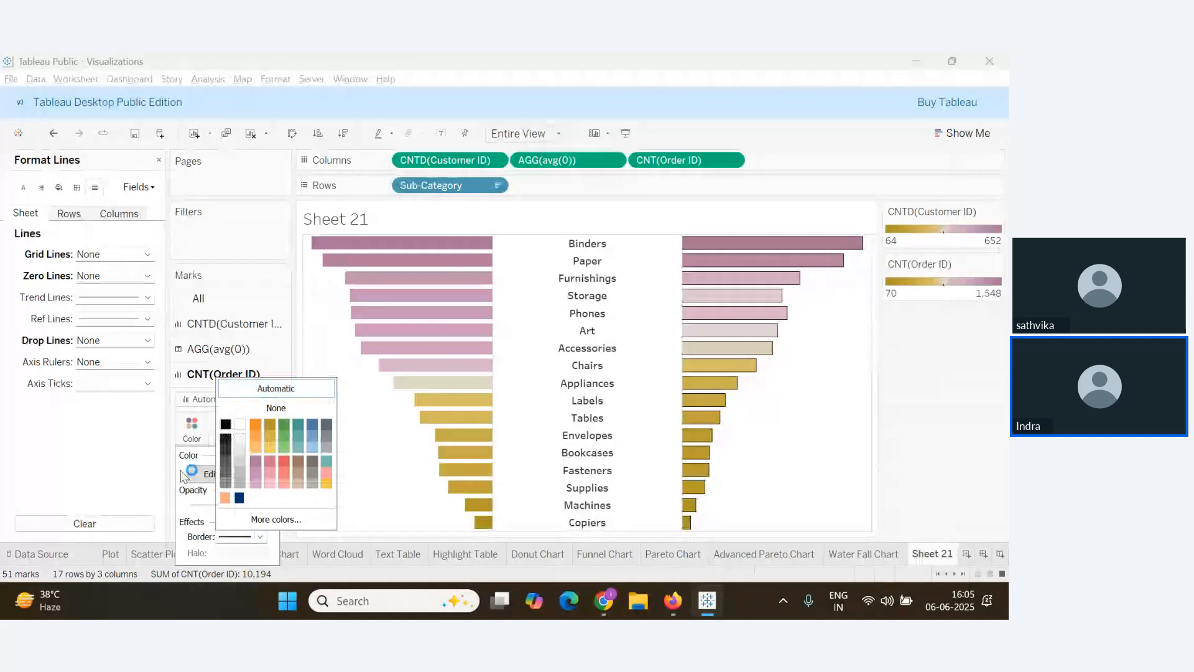
click(364, 500)
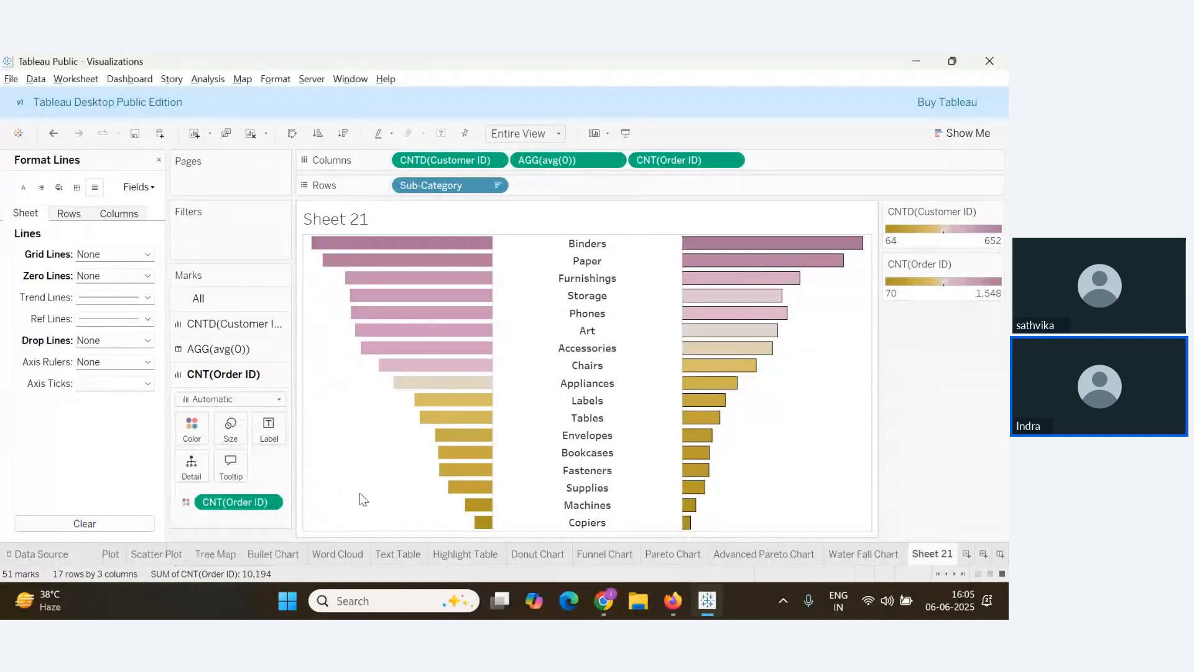
click(159, 160)
Centre the order-count labels horizontally inside the right-hand bars
drag(665, 162, 269, 429)
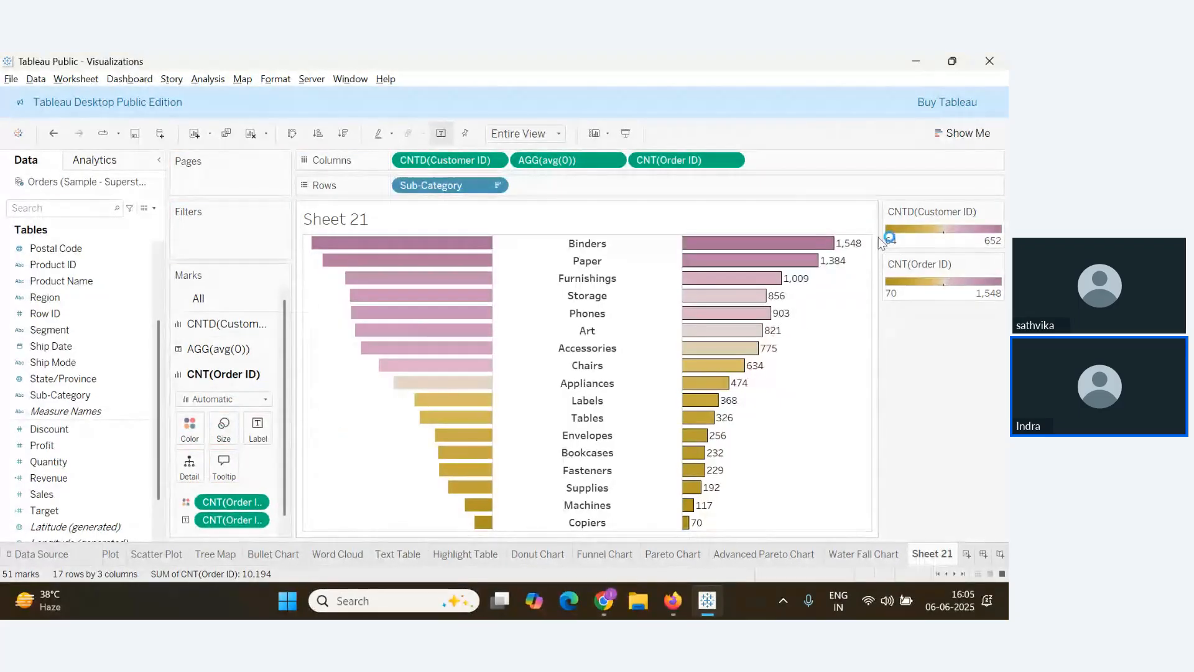
click(259, 436)
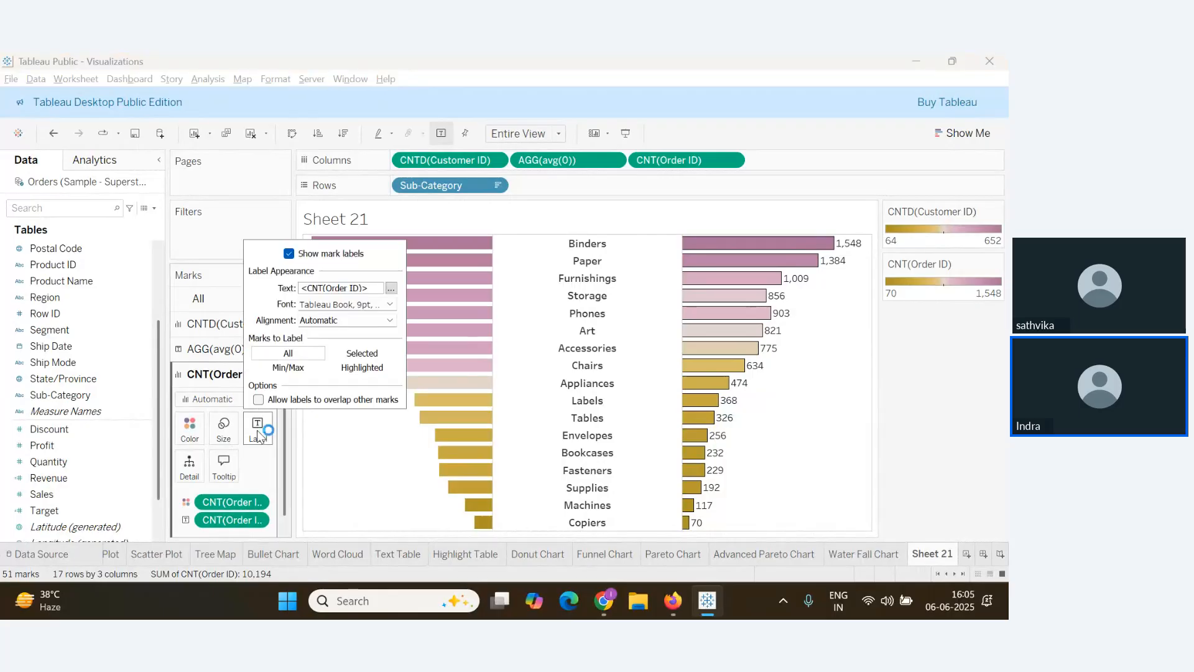
click(389, 319)
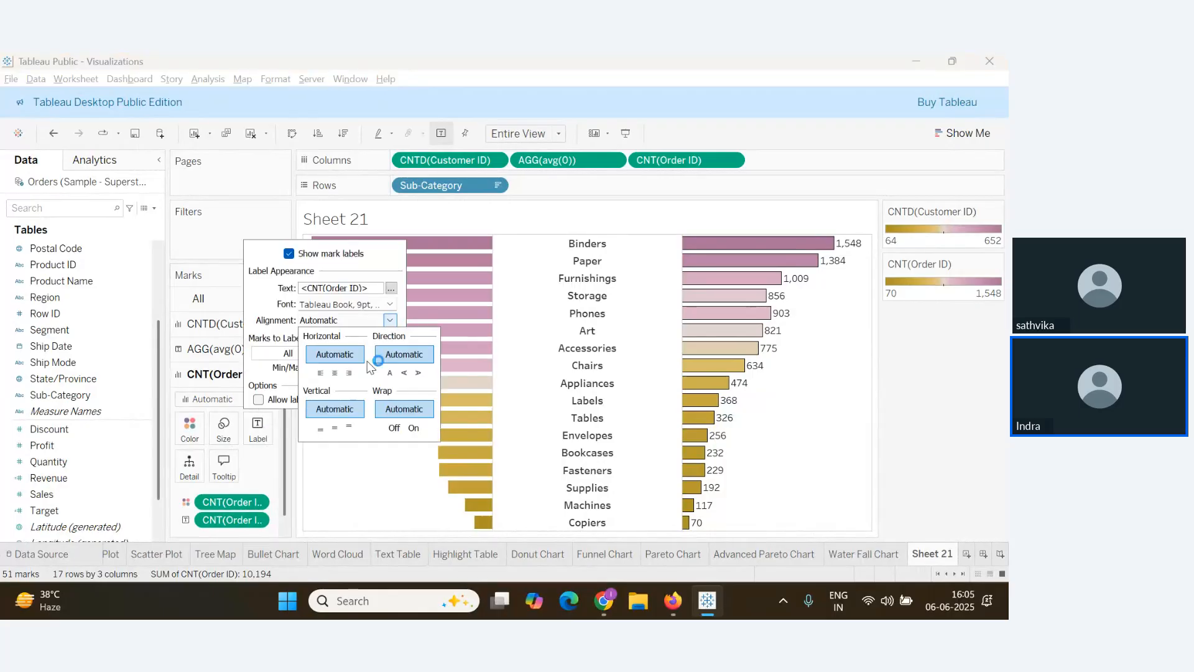
click(337, 372)
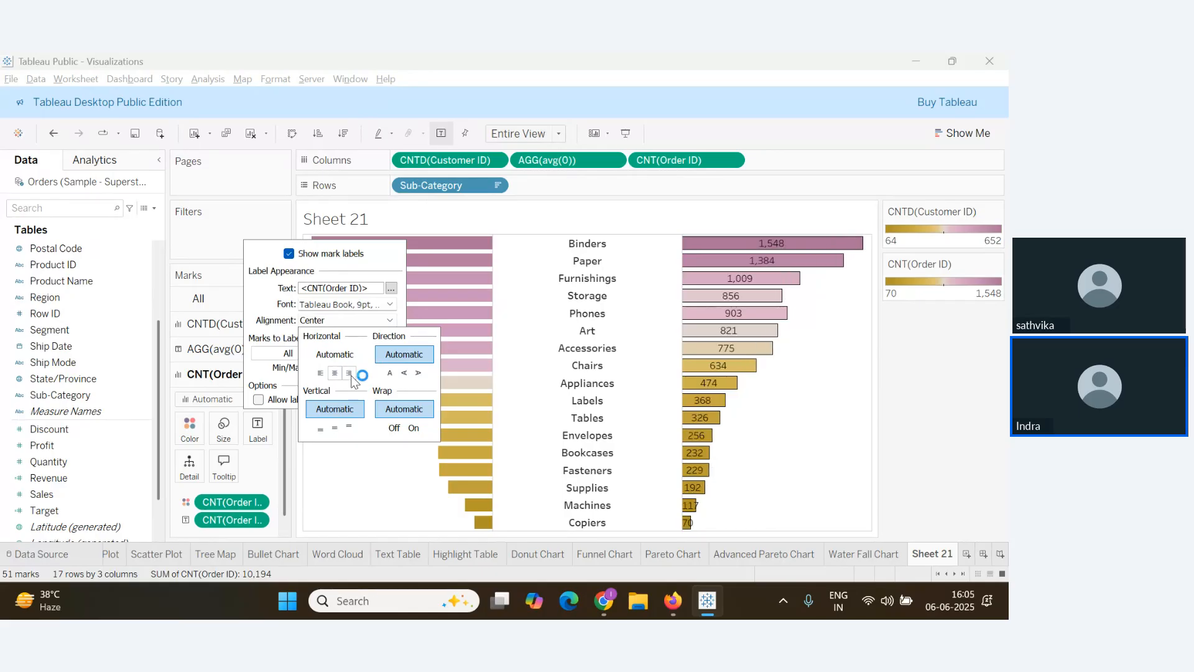
click(377, 517)
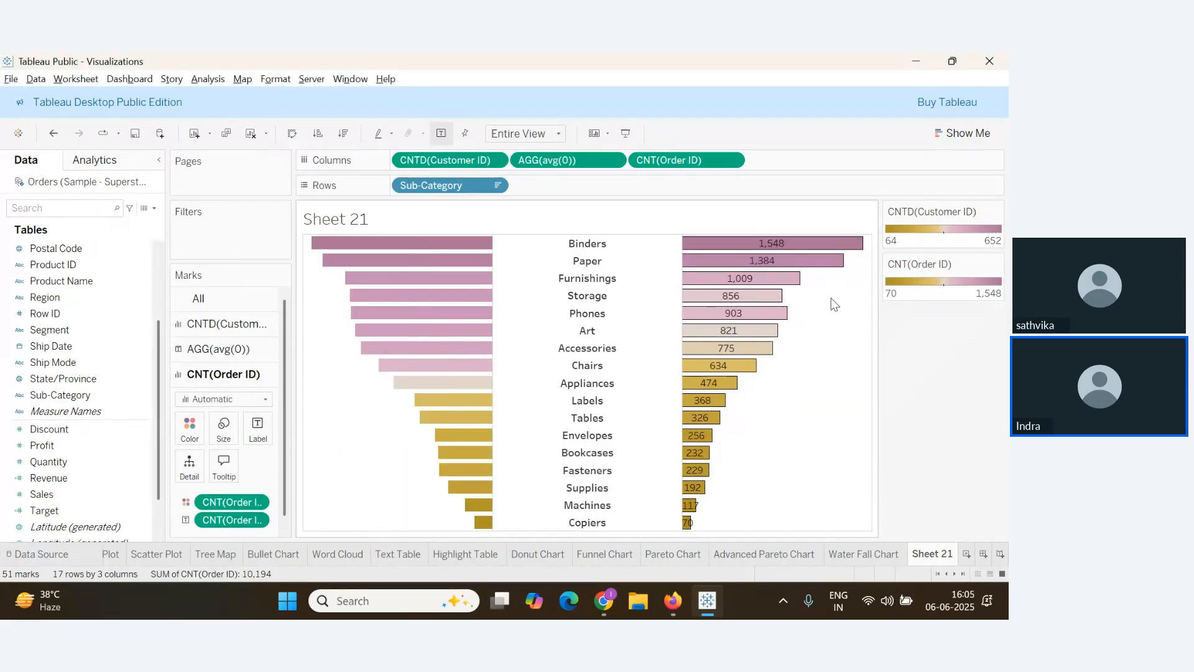
click(238, 325)
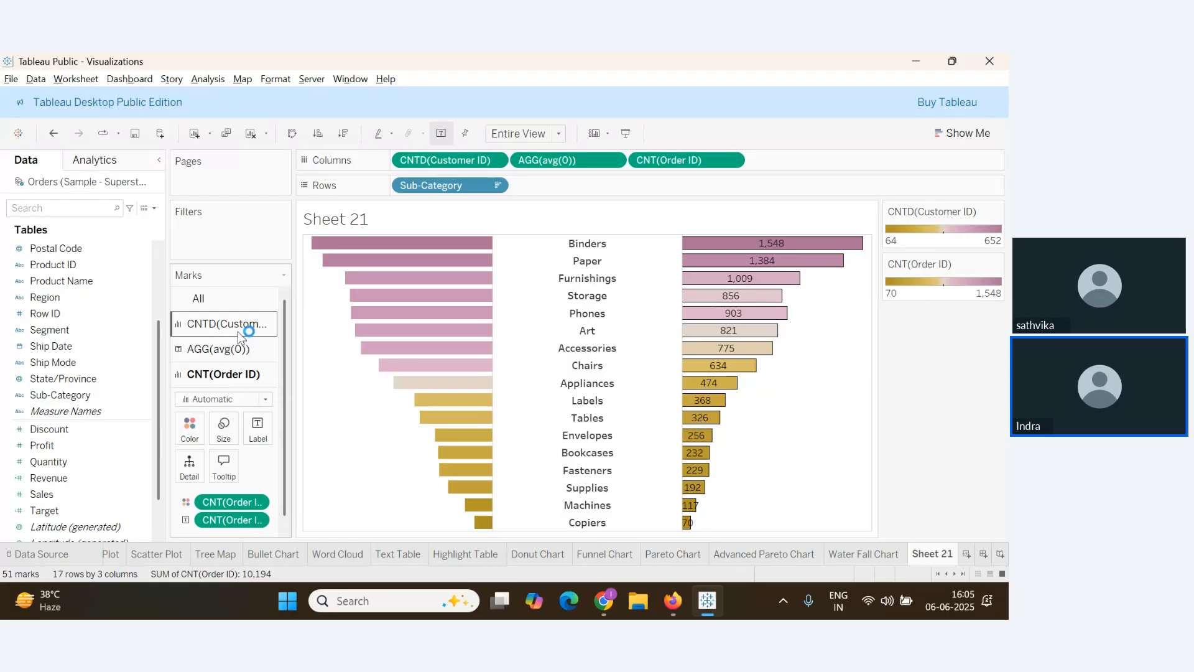
key(alt+Tab)
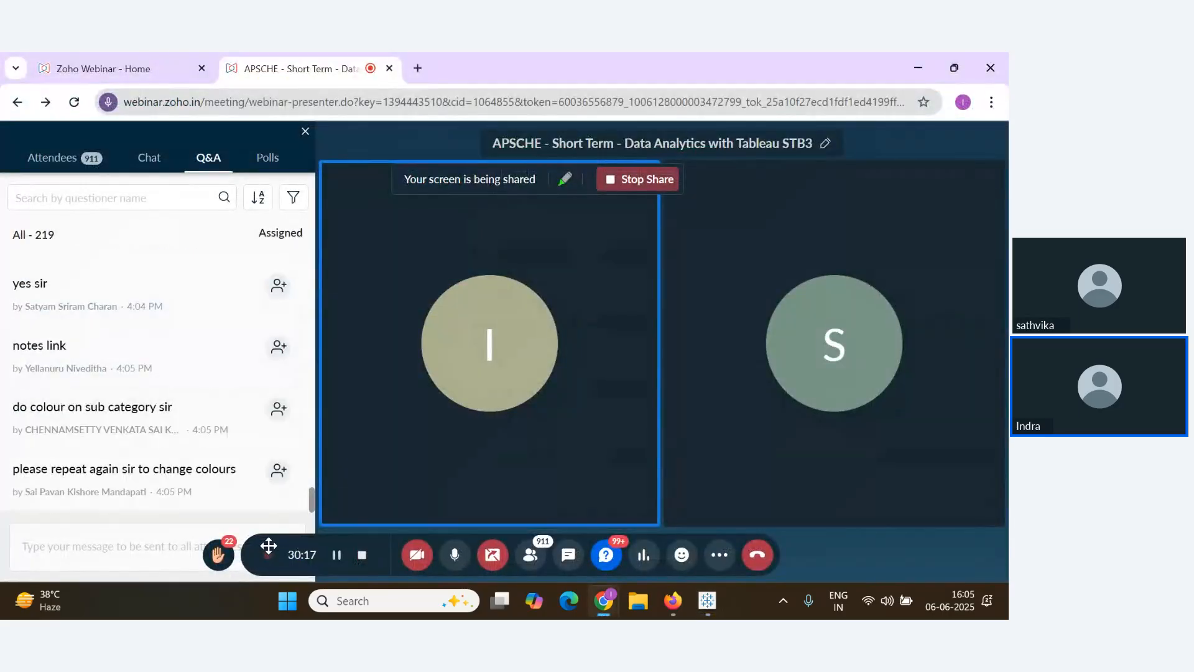
Read the Zoho Webinar audience questions, then return to the Tableau butterfly chart
mouse_move(194, 468)
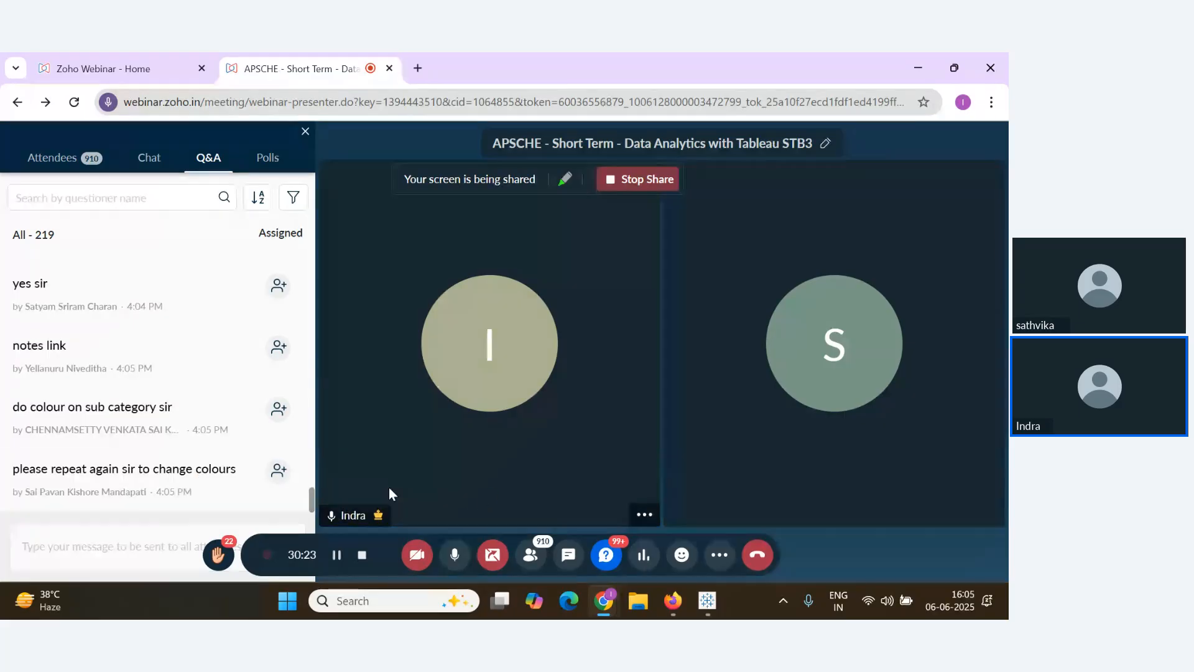
mouse_move(174, 444)
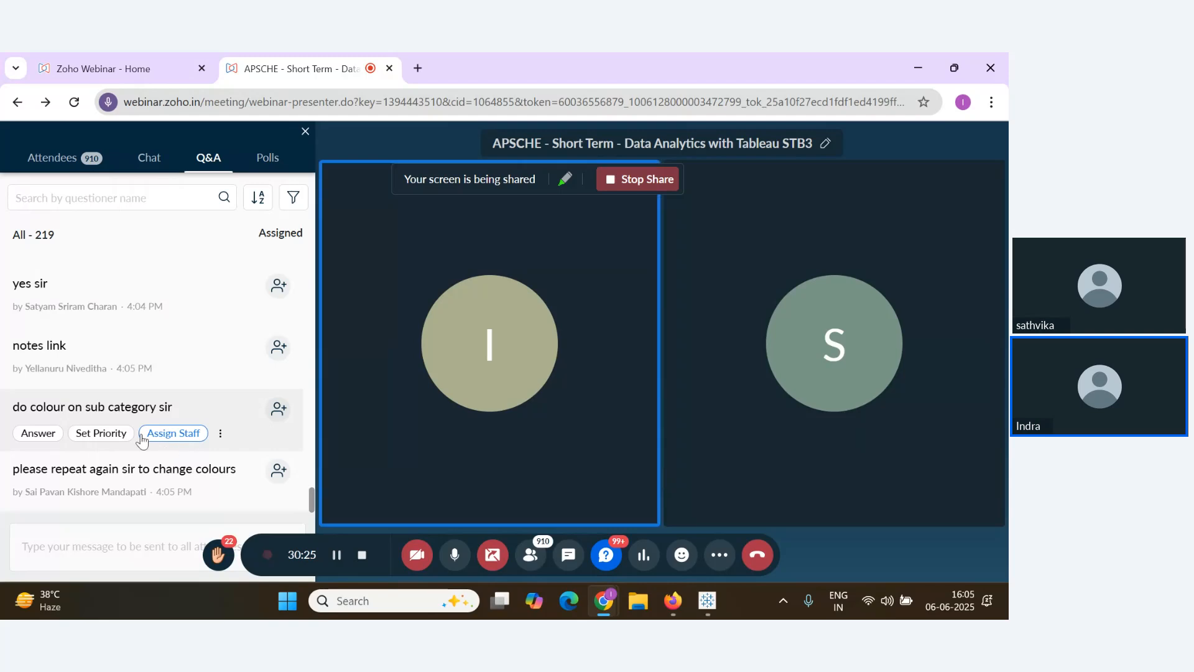
key(alt+Tab)
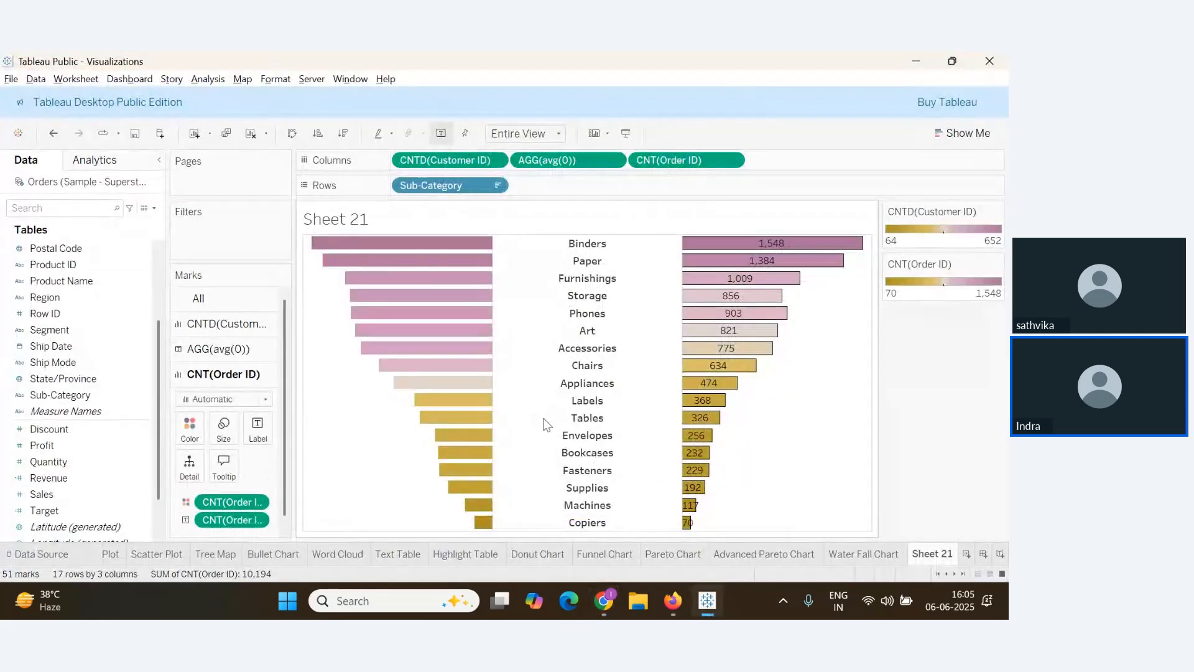
Try colouring the sub-category name labels by Sub-Category, then undo it to leave them uncoloured
mouse_move(601, 271)
click(230, 353)
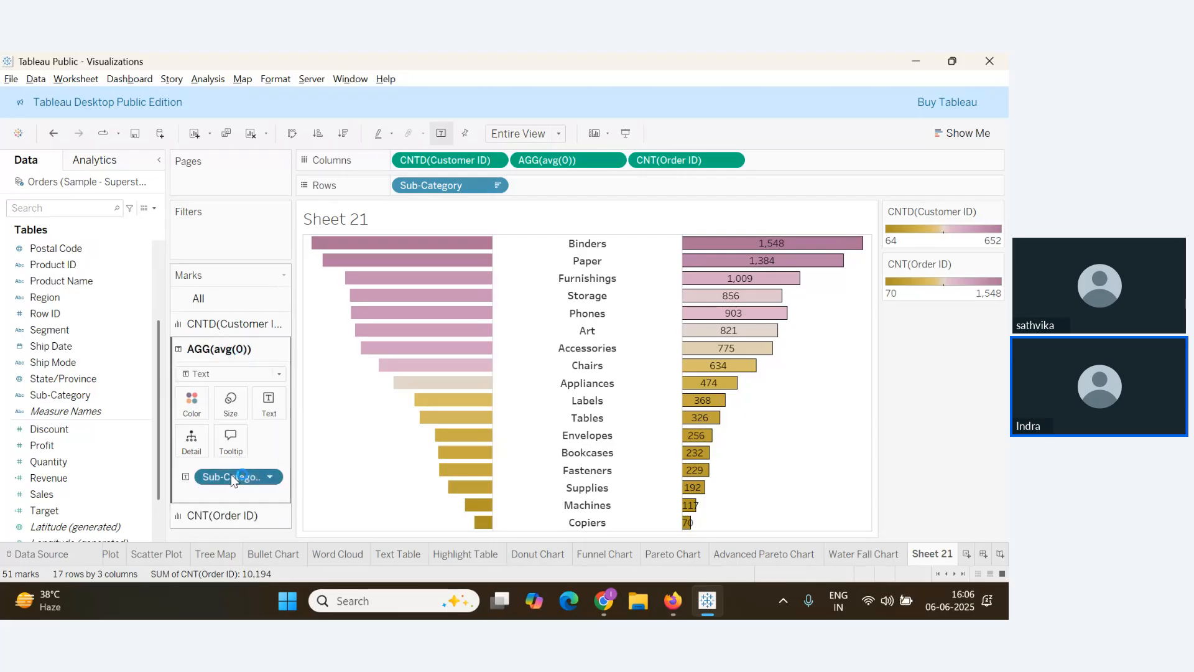
drag(230, 474, 190, 403)
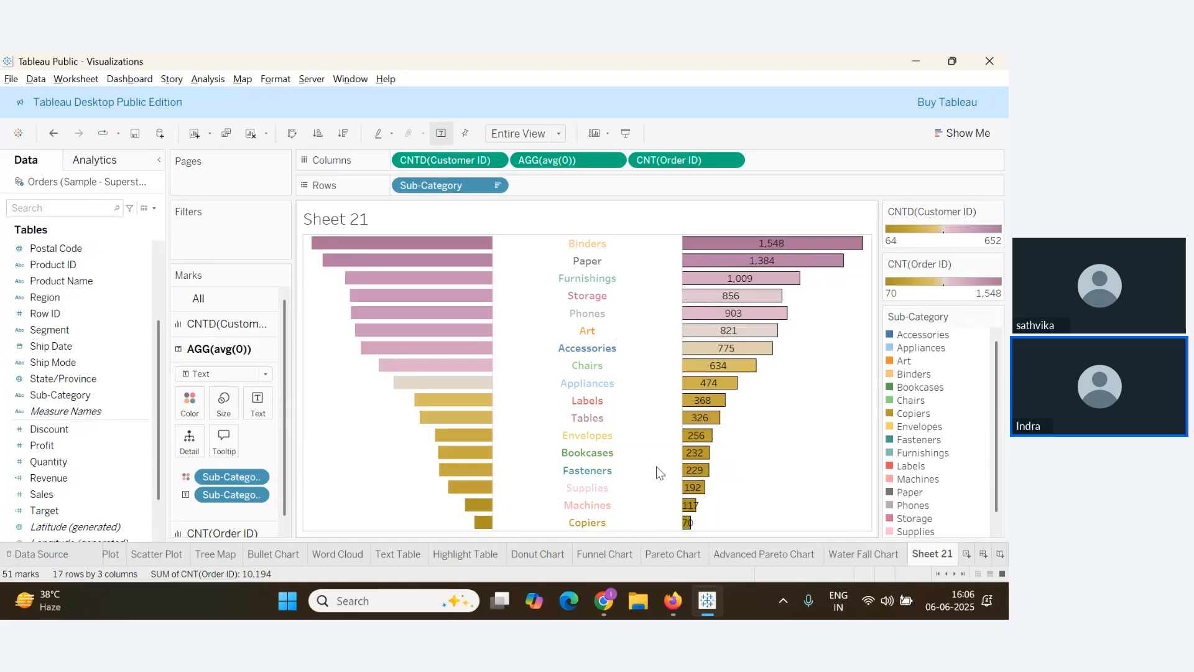
key(ctrl+z)
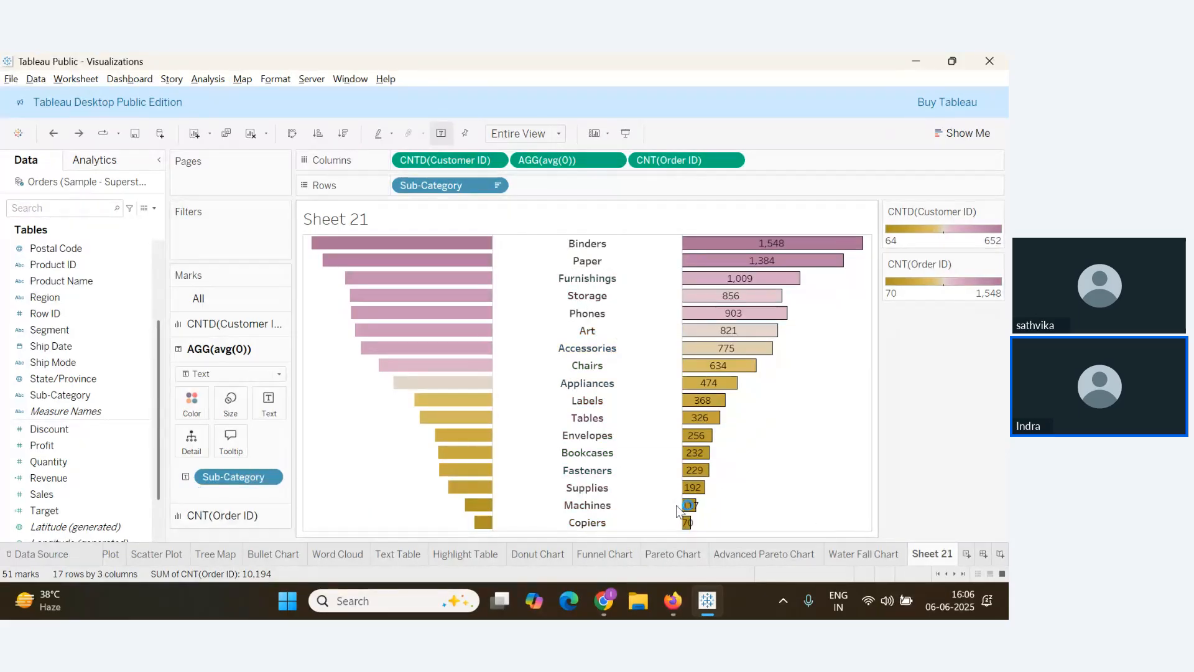
key(alt+Tab)
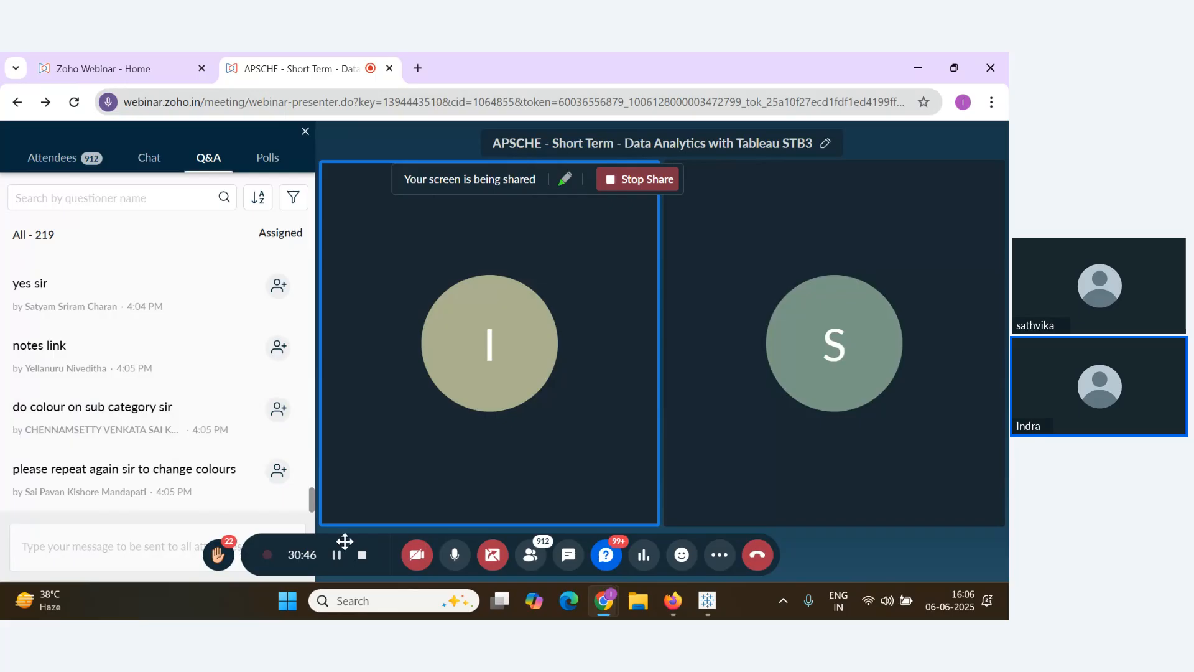
key(alt+Tab)
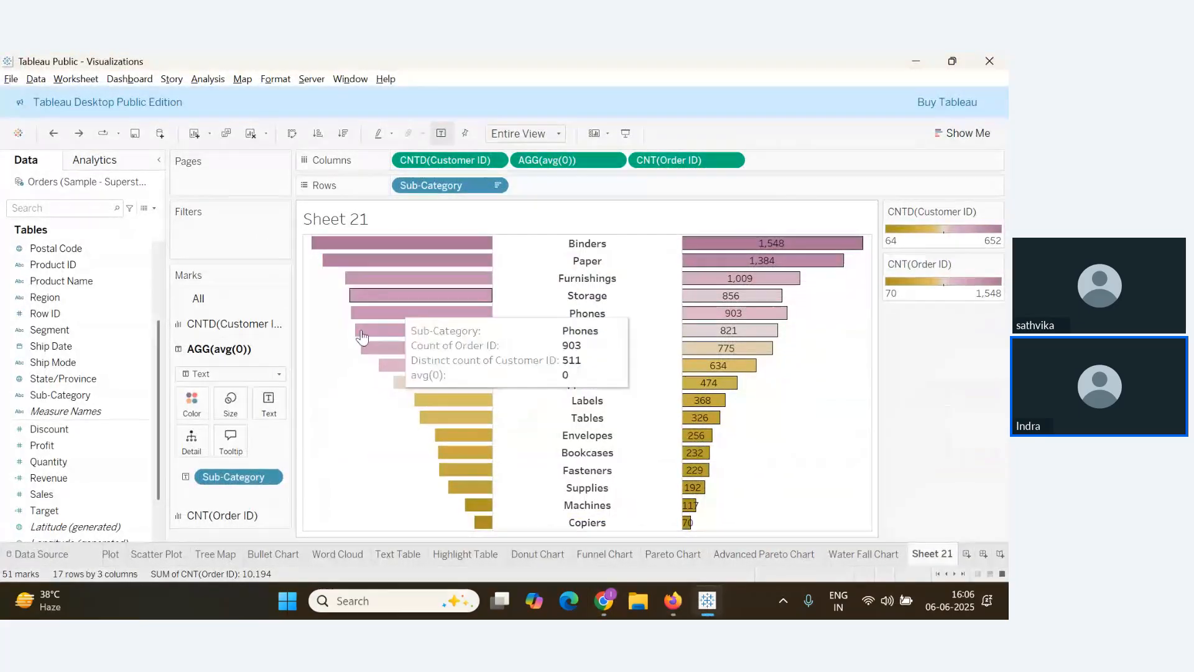
Bring up the Color options on the CNTD(Customer ID) marks card for the left bars
mouse_move(401, 250)
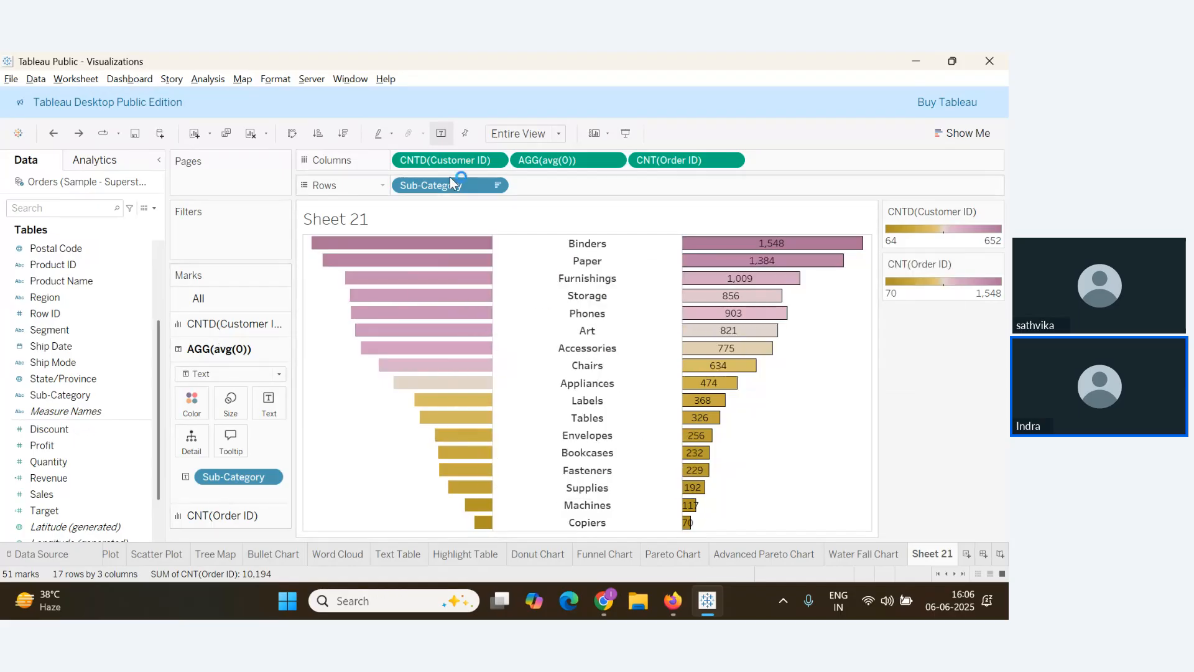
click(230, 324)
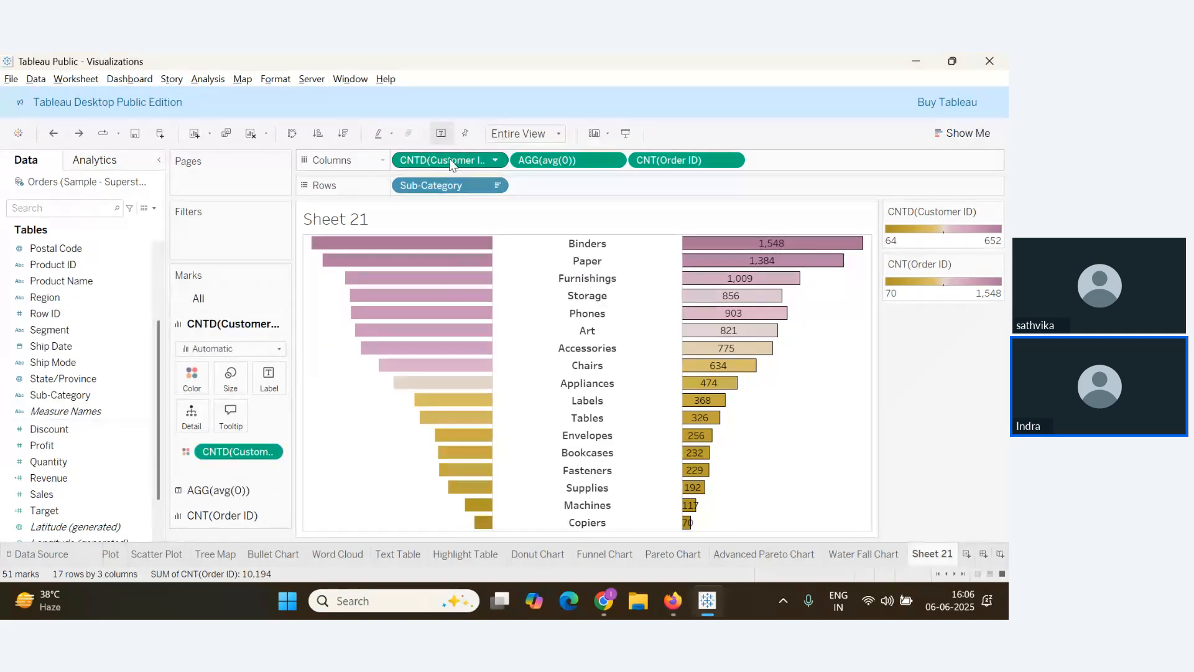
drag(449, 158, 227, 388)
mouse_move(346, 335)
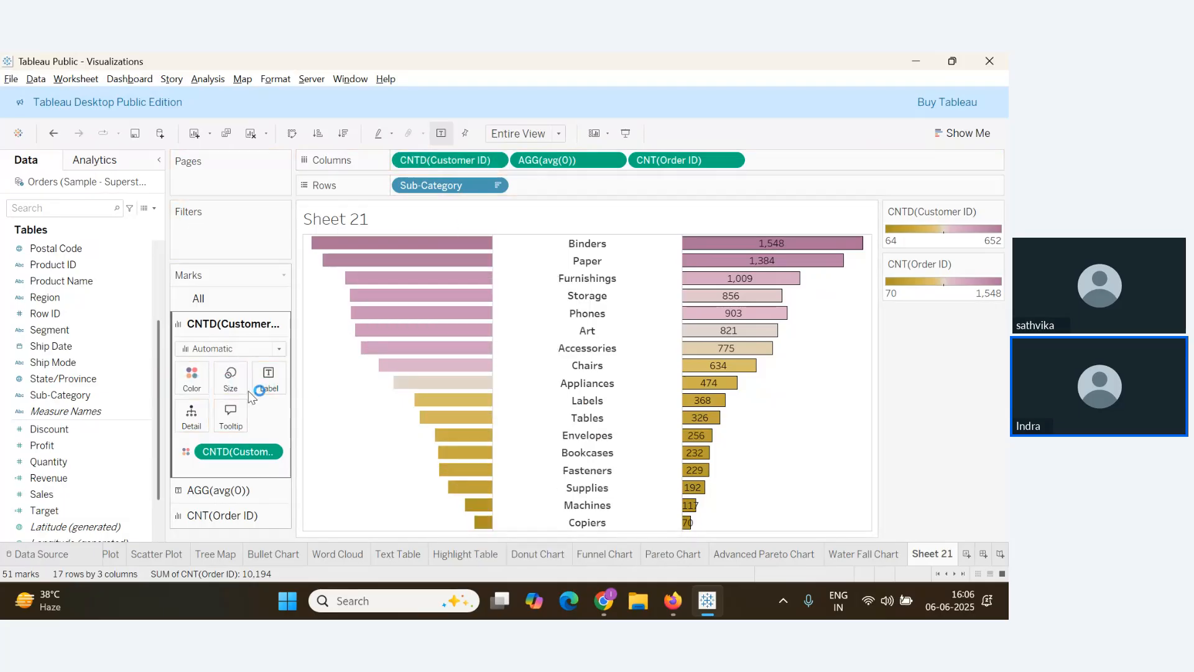
click(192, 376)
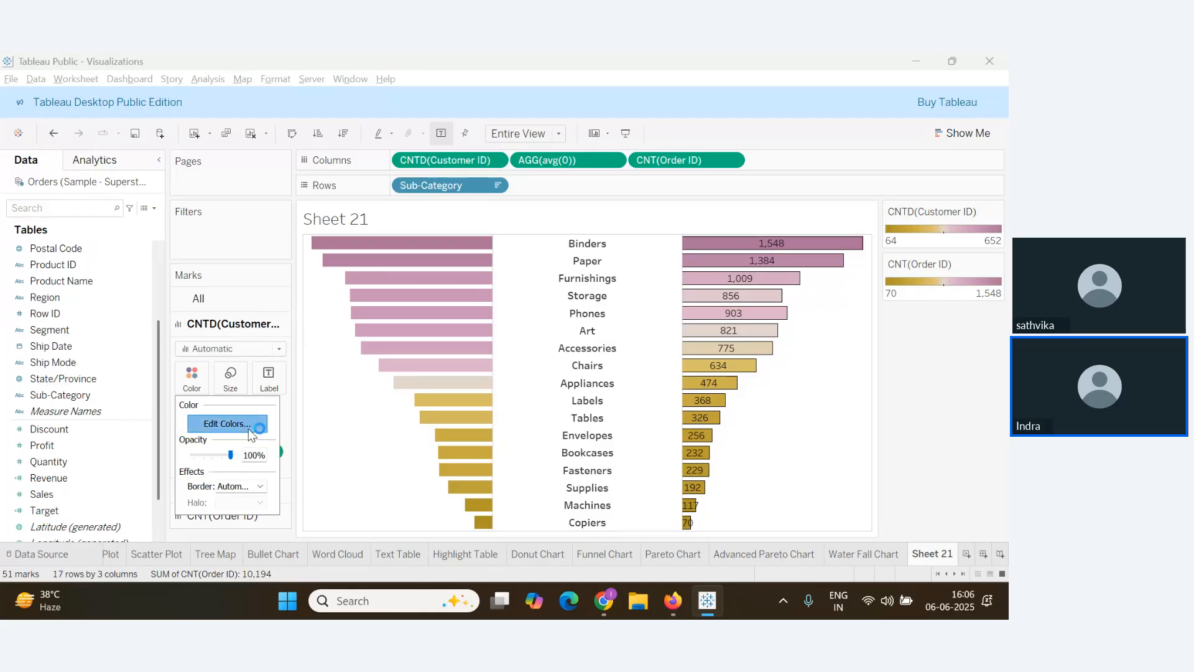
Keep the left bars on the Gold-Purple Diverging palette without changing the colours
click(248, 427)
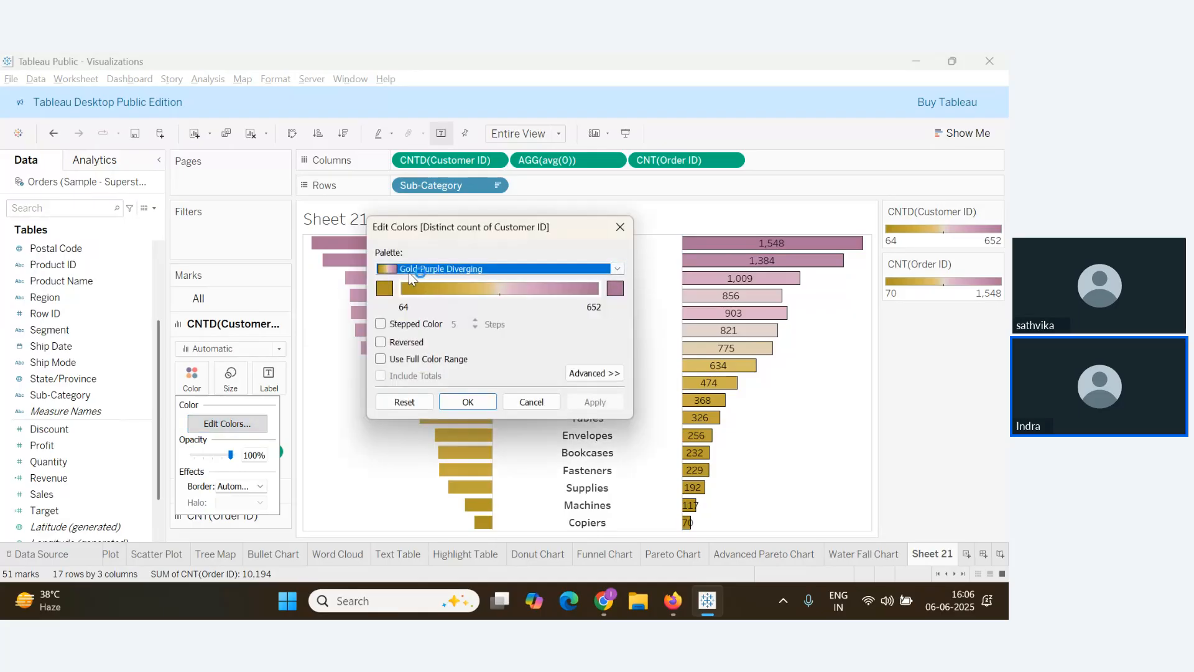
click(614, 270)
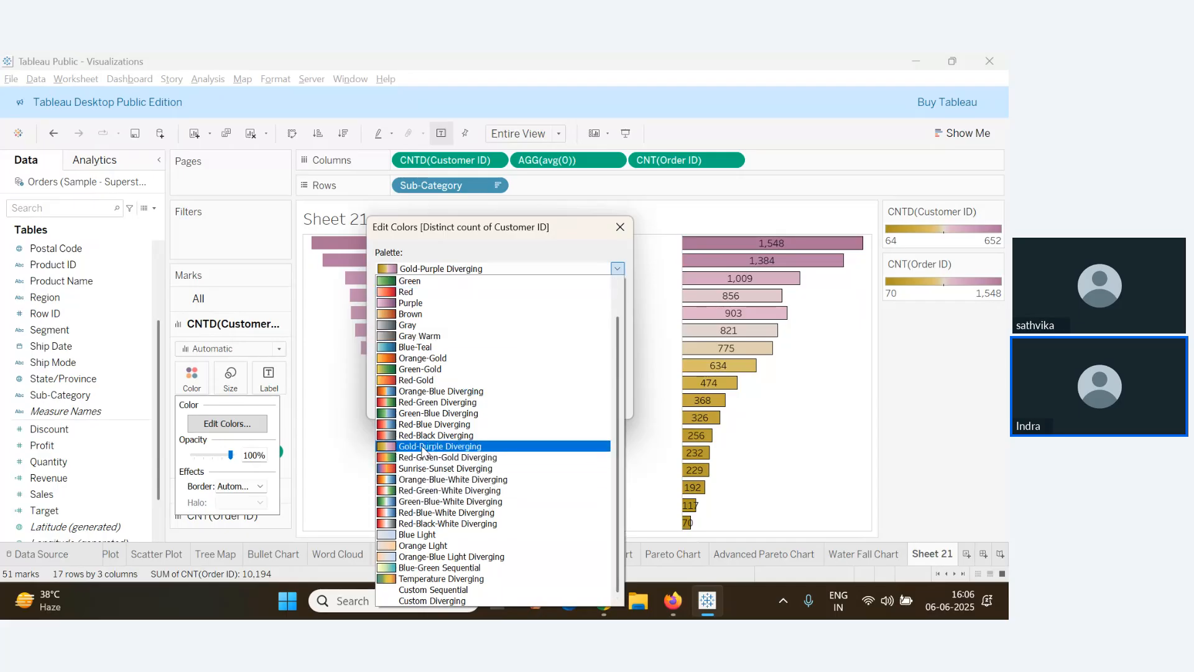
click(357, 452)
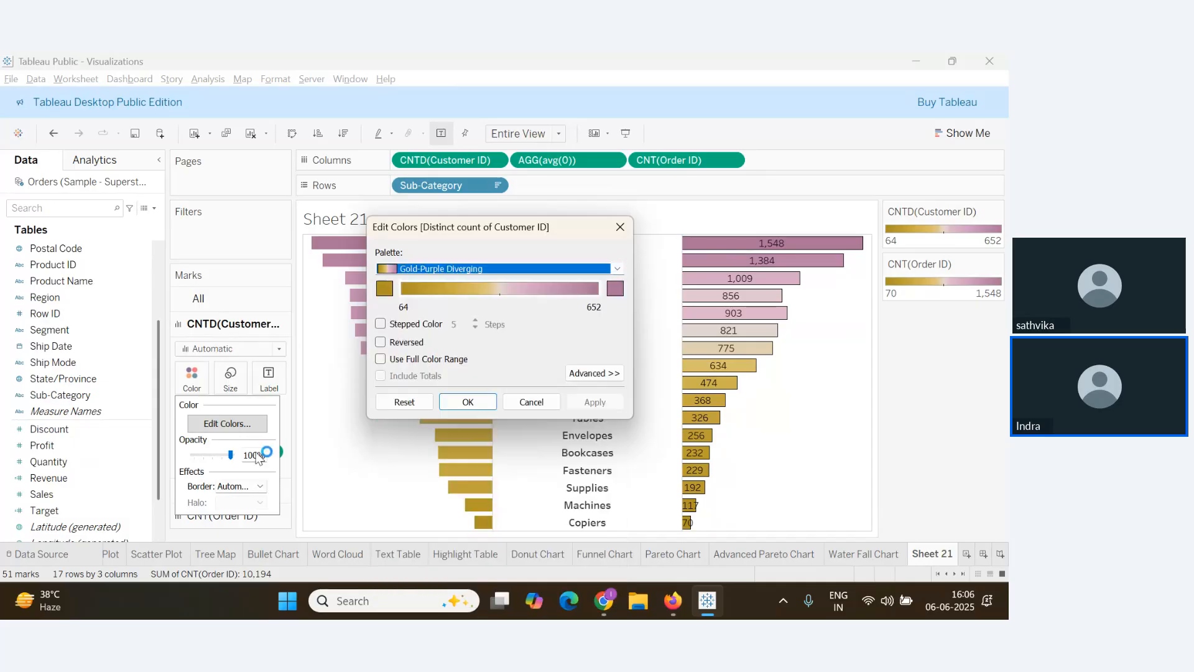
click(259, 455)
click(620, 227)
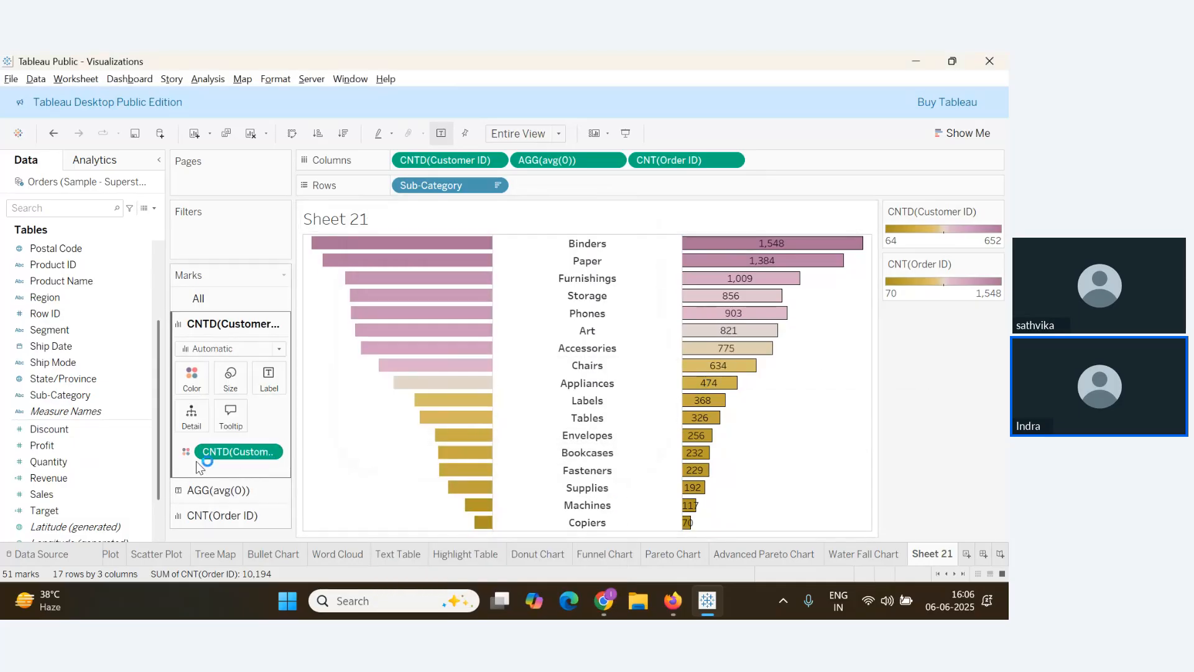
Give the left customer-count bars dark borders to match the right bars
click(197, 389)
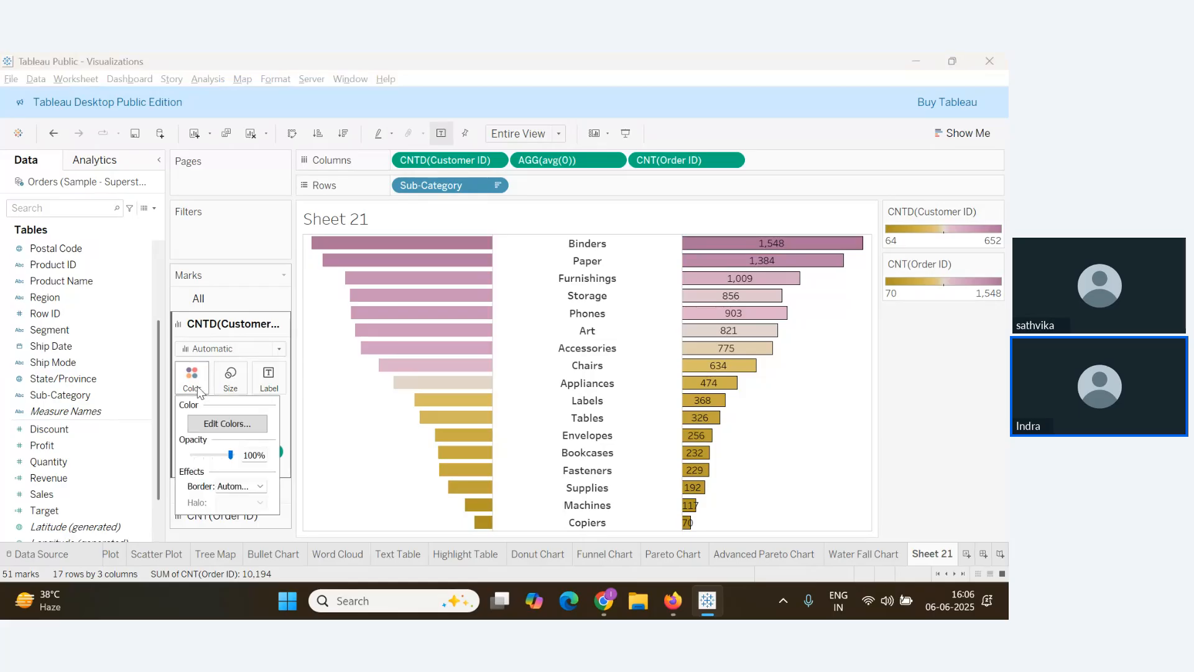
click(257, 487)
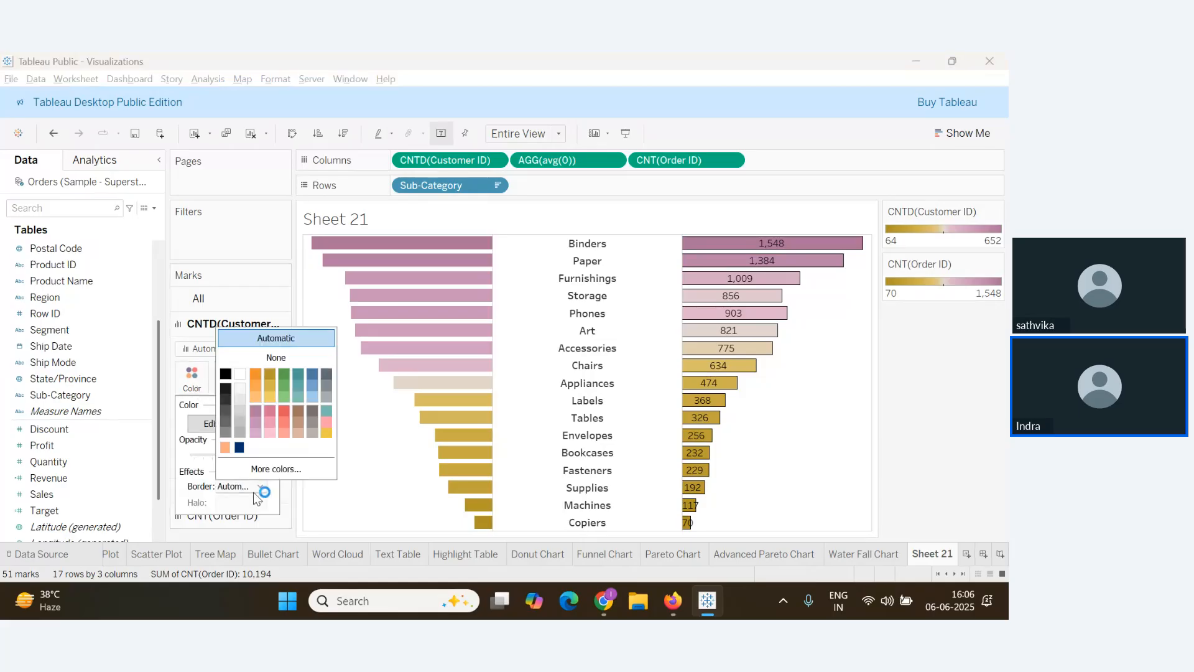
click(383, 479)
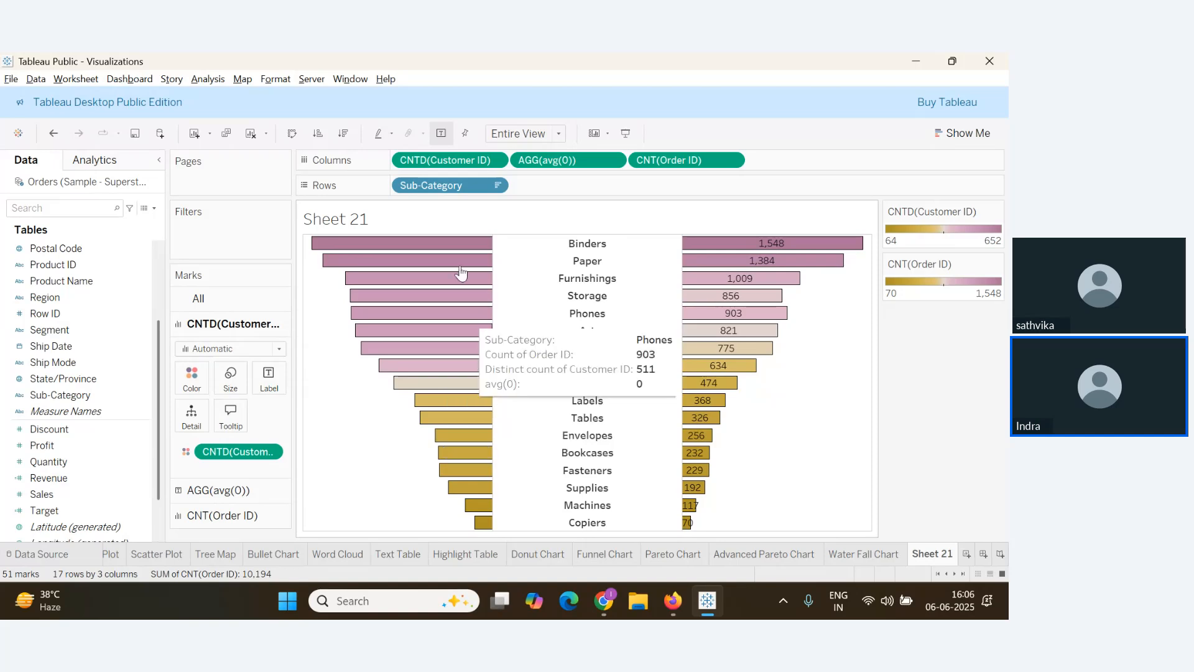
Label the left bars with their CNTD(Customer ID) counts, centred horizontally inside each bar
drag(457, 168, 270, 383)
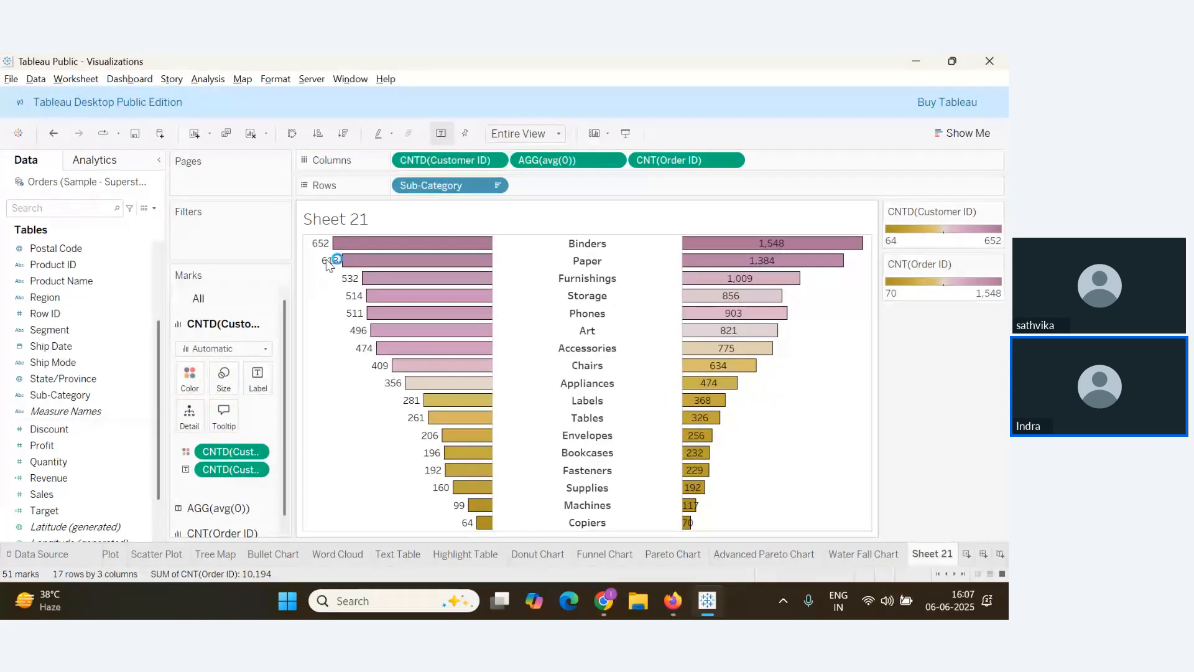
click(258, 387)
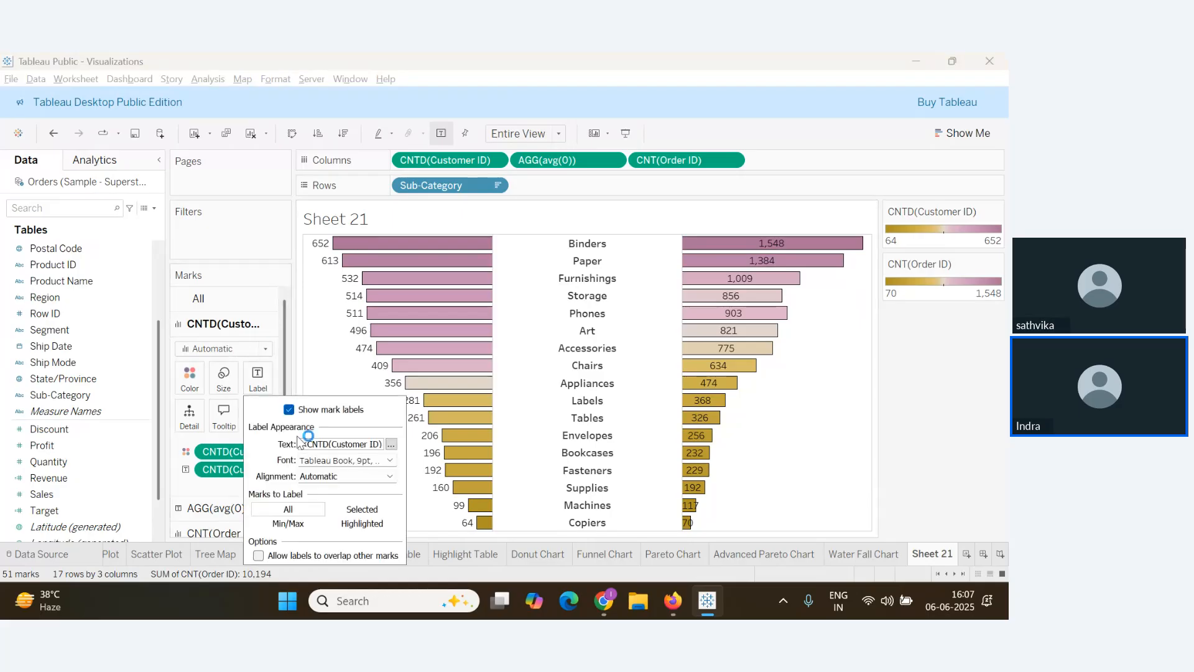
click(390, 478)
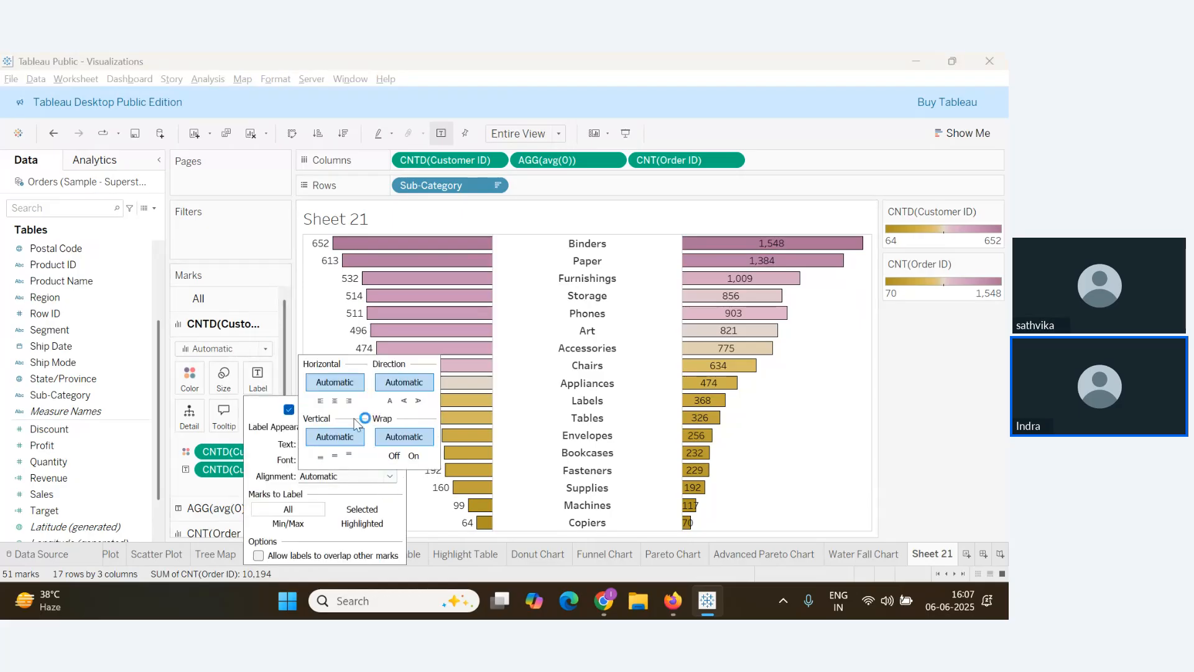
click(334, 401)
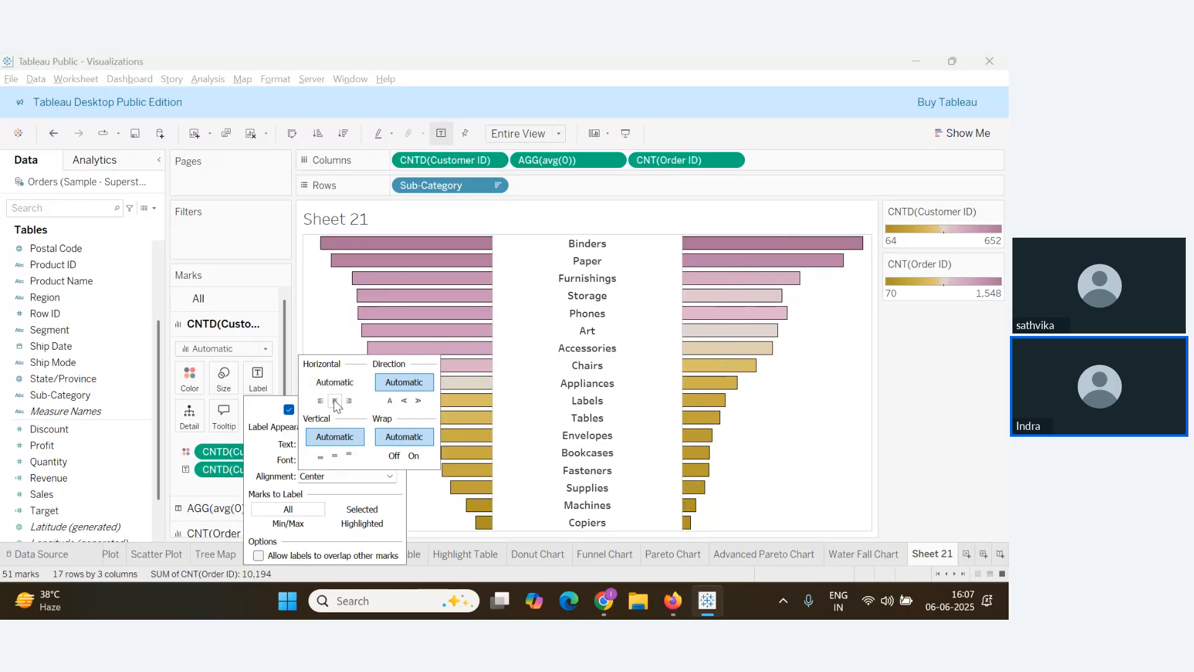
click(444, 525)
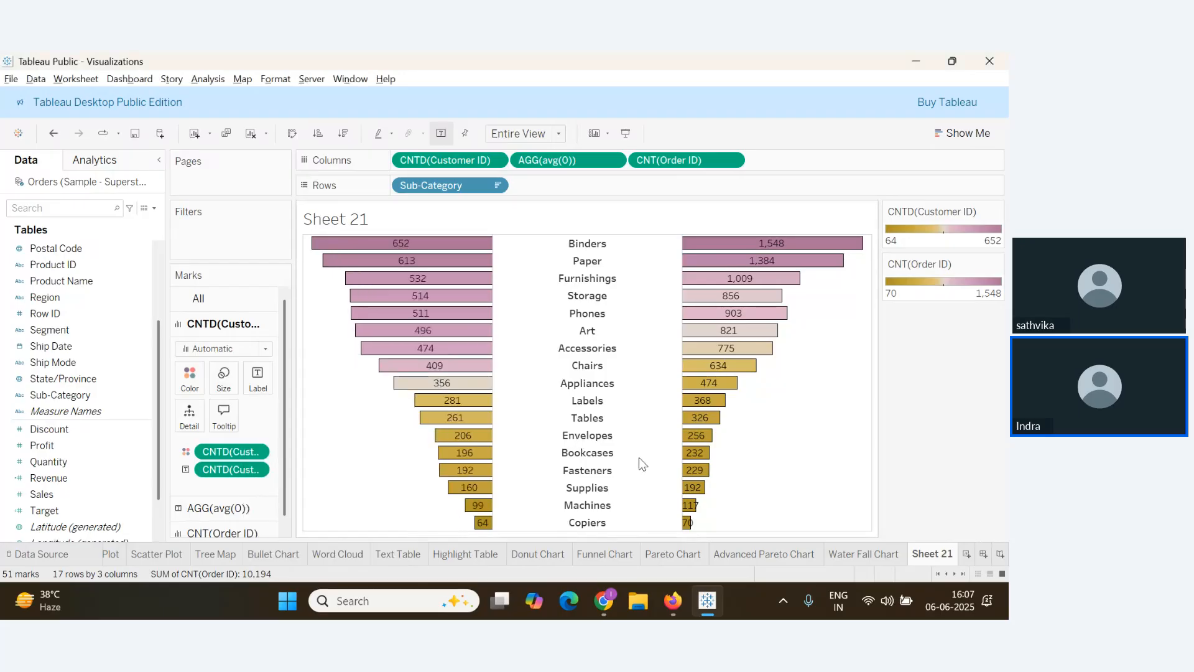
key(alt+Tab)
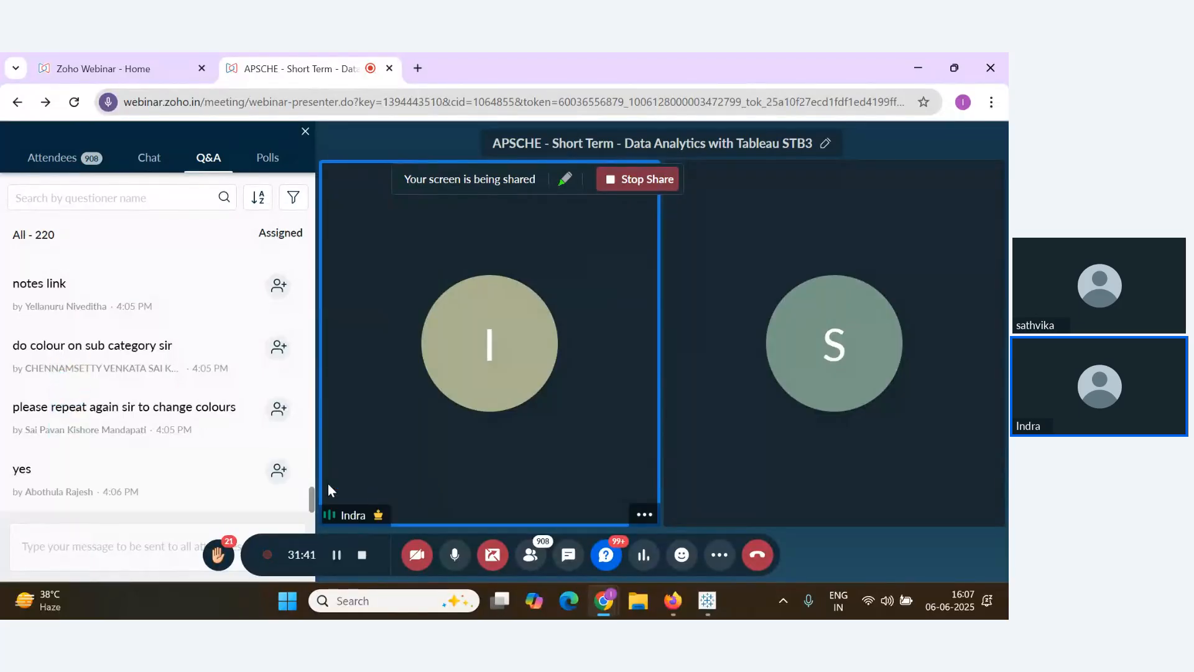
Retitle the sheet 'Butterfly Chart' in bold, centred, dark blue text
key(alt+Tab)
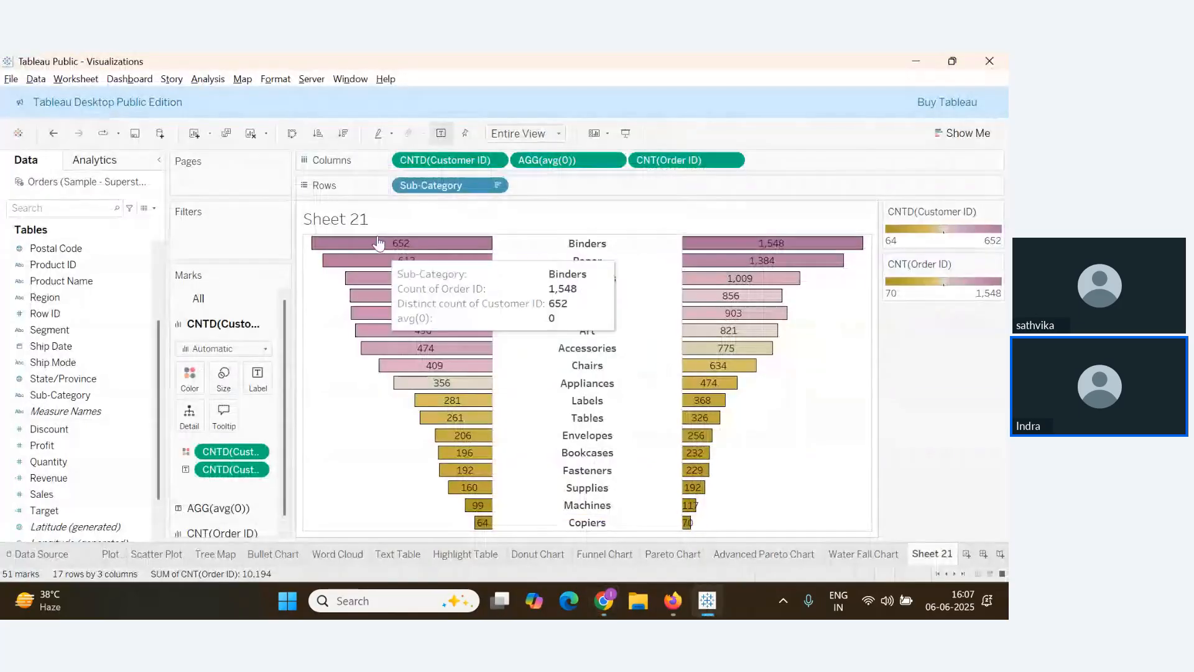
right_click(363, 226)
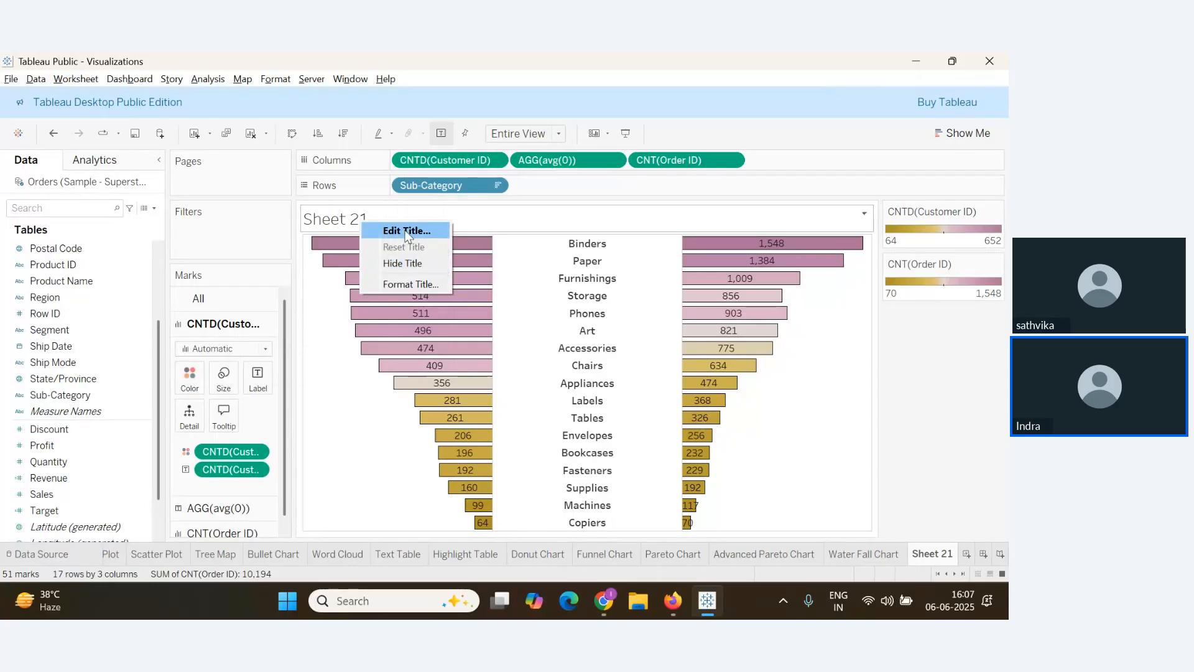
click(405, 232)
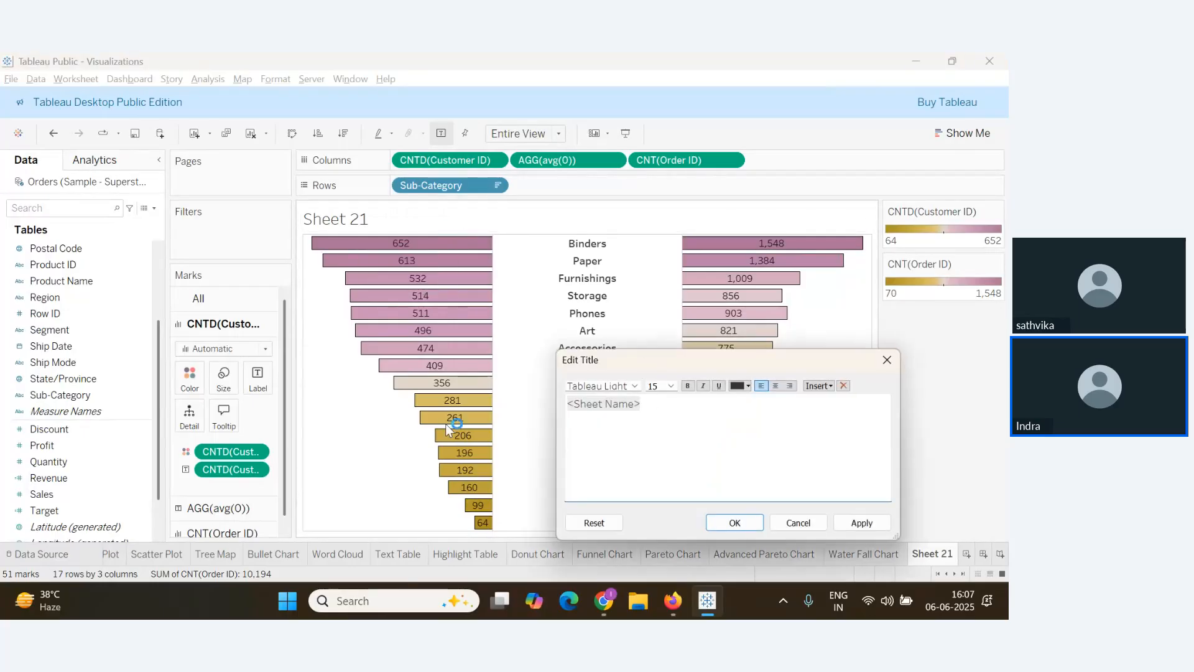
text(Butterfly Chart)
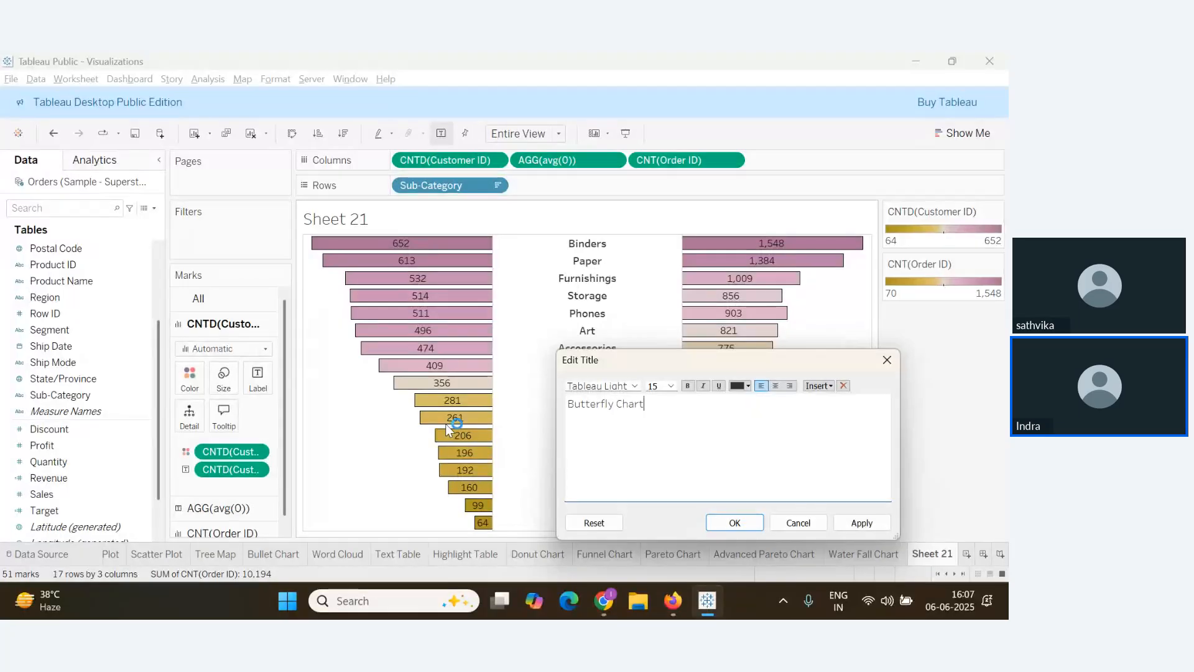
key(ctrl+a)
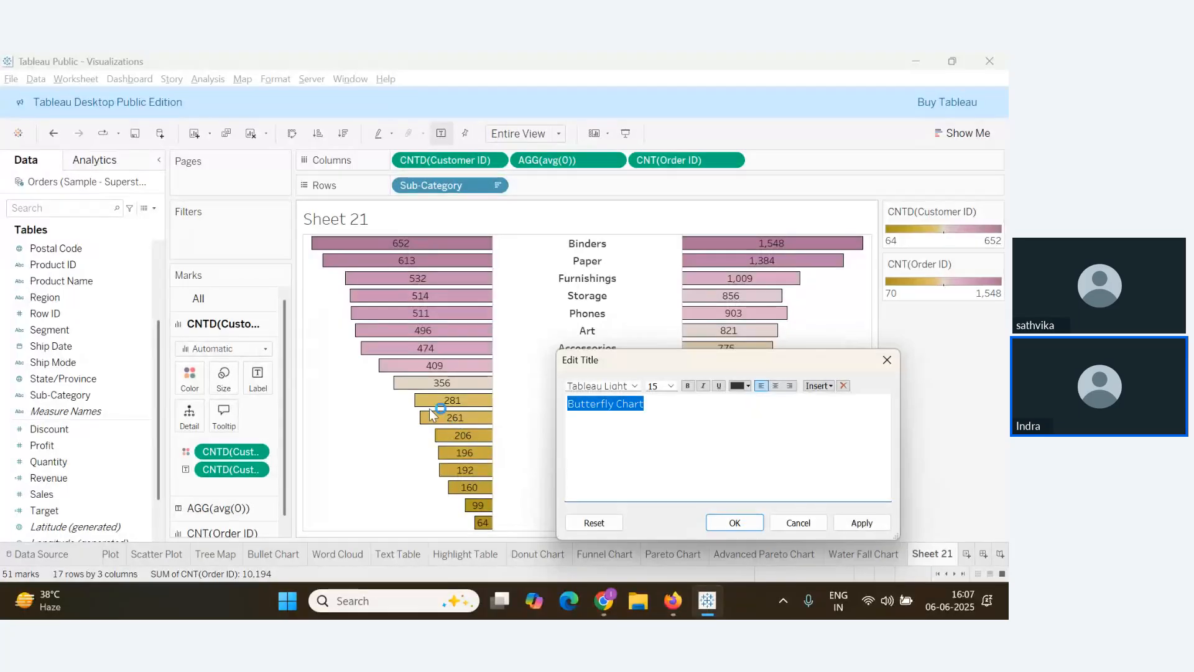
click(776, 386)
click(748, 386)
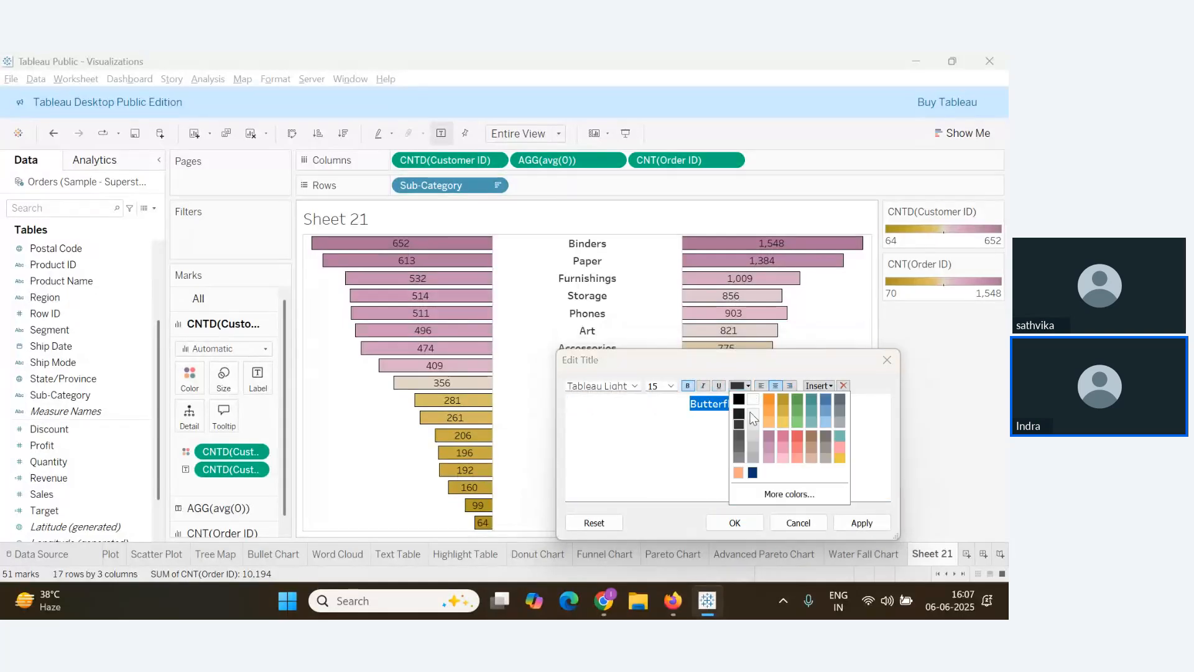
click(752, 473)
click(864, 523)
click(756, 526)
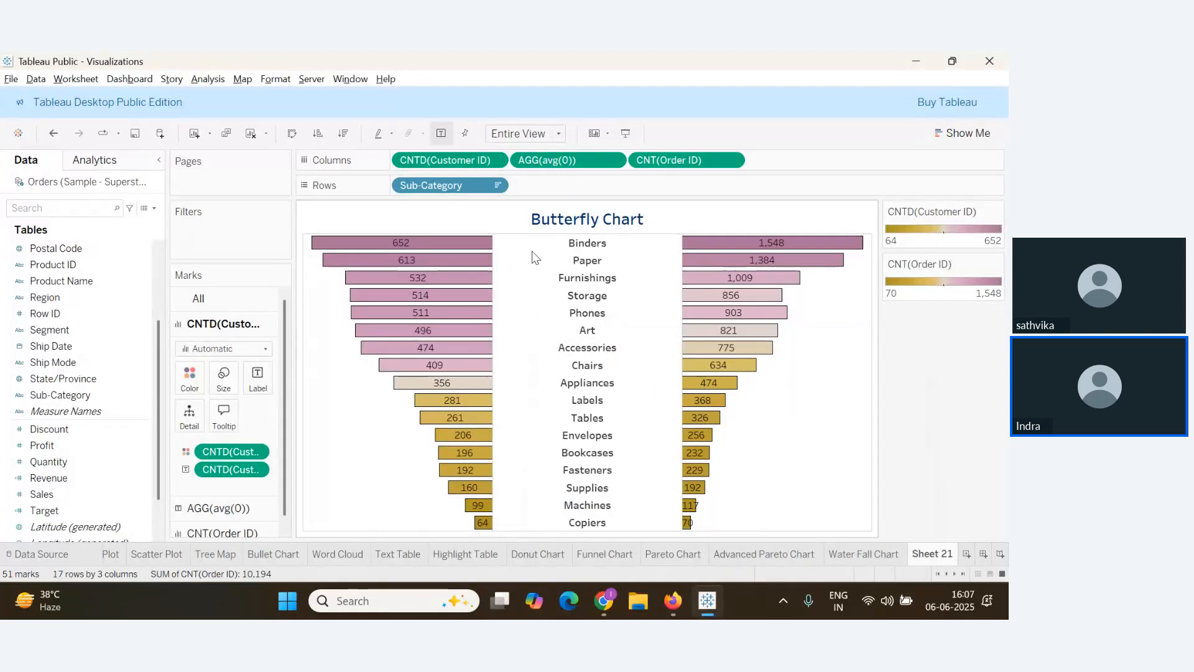
Format the title with orange shading and a solid black border
click(512, 228)
right_click(512, 231)
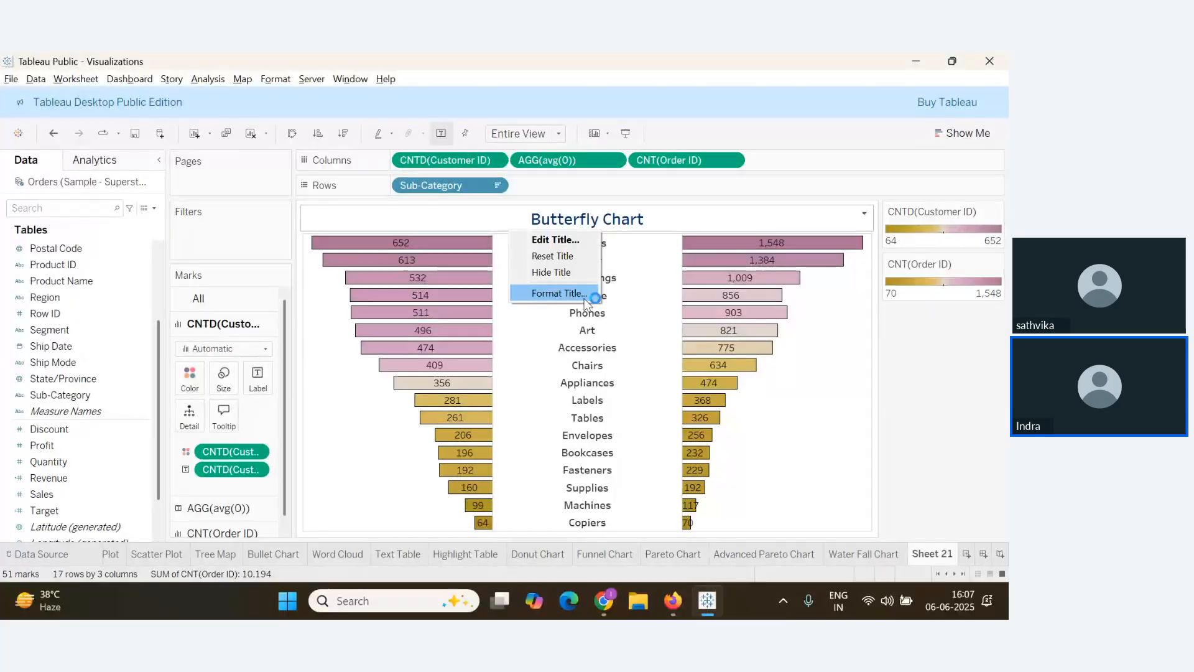
click(556, 292)
click(148, 207)
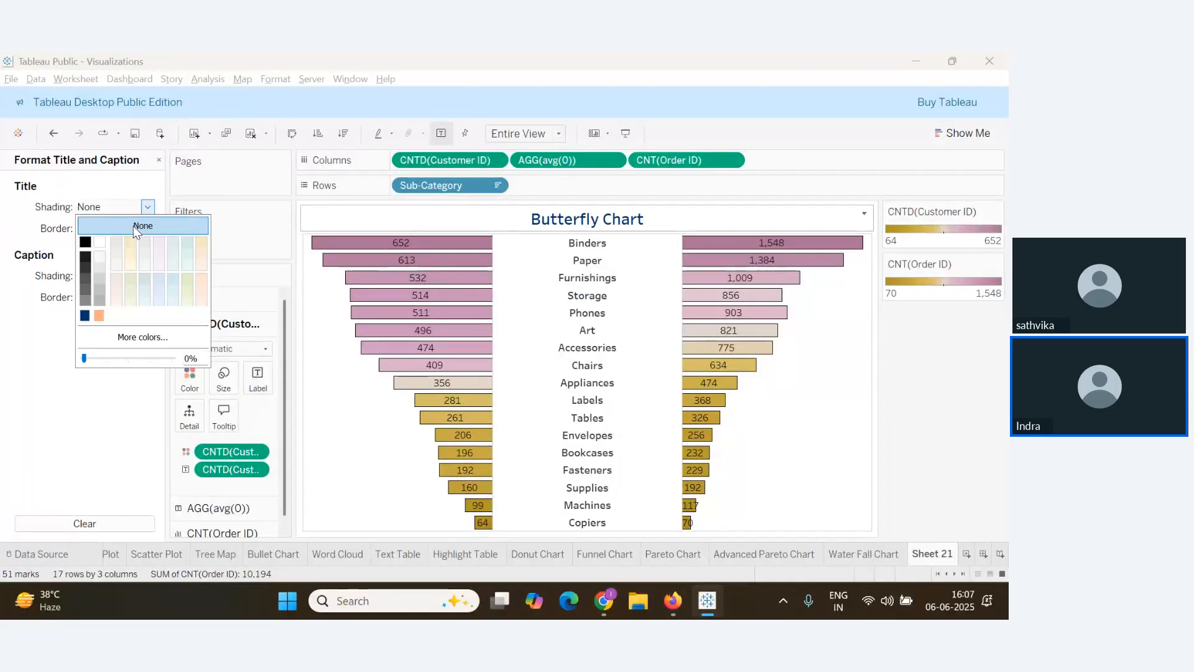
click(99, 316)
click(127, 228)
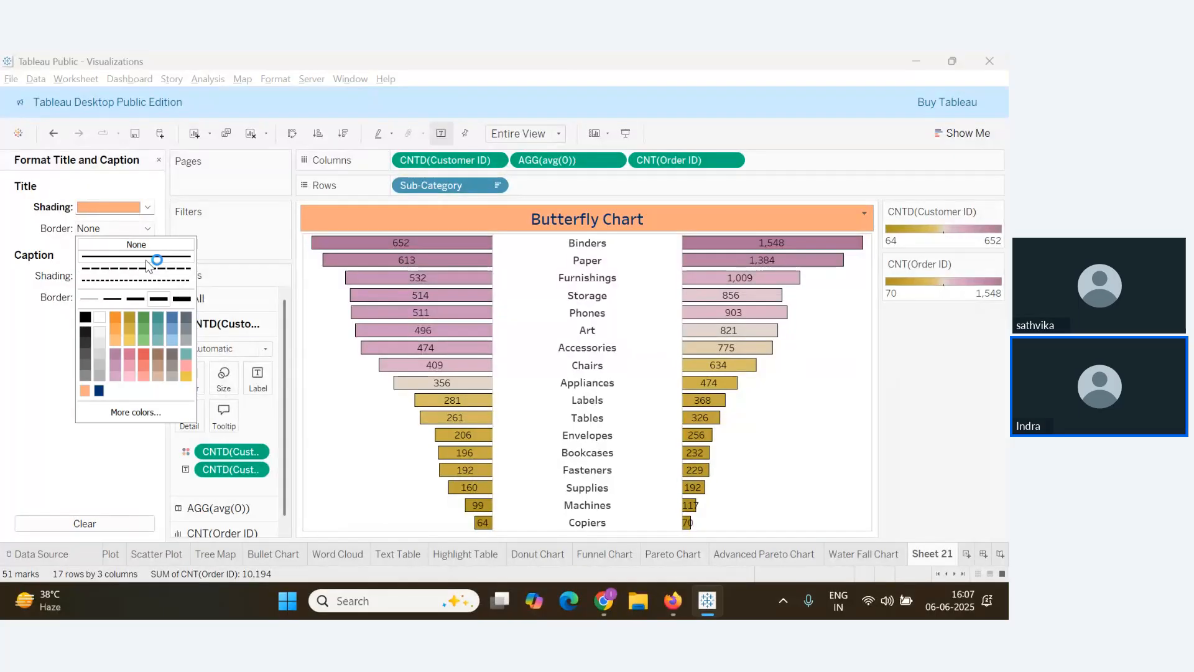
click(149, 256)
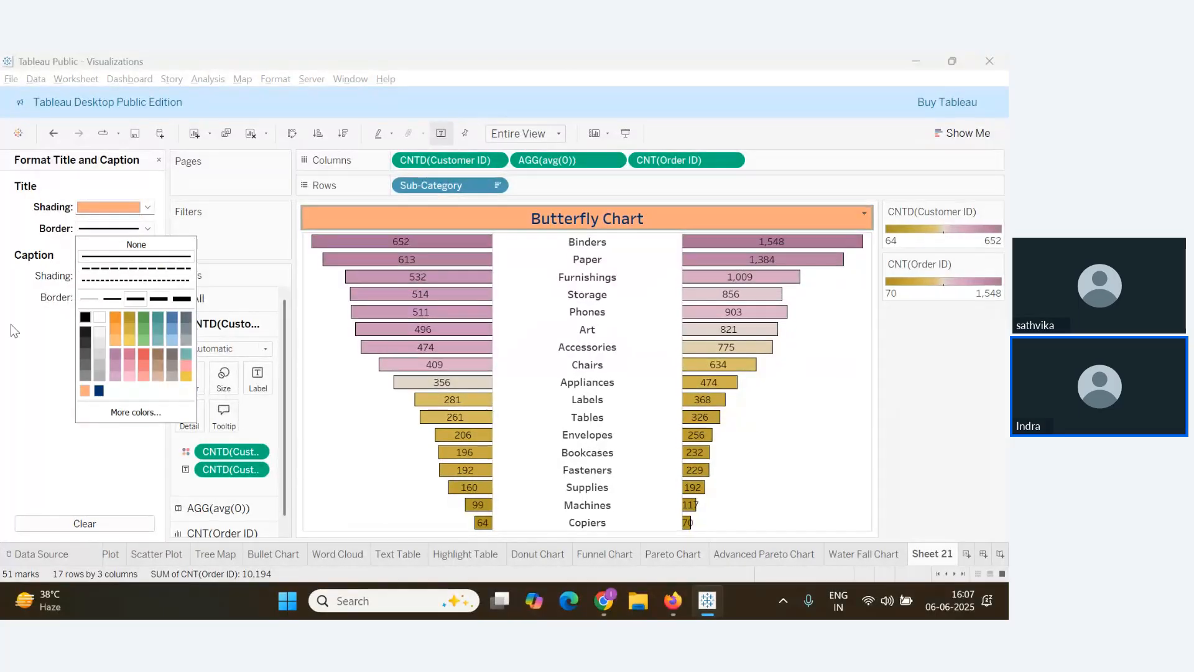
click(265, 429)
right_click(326, 418)
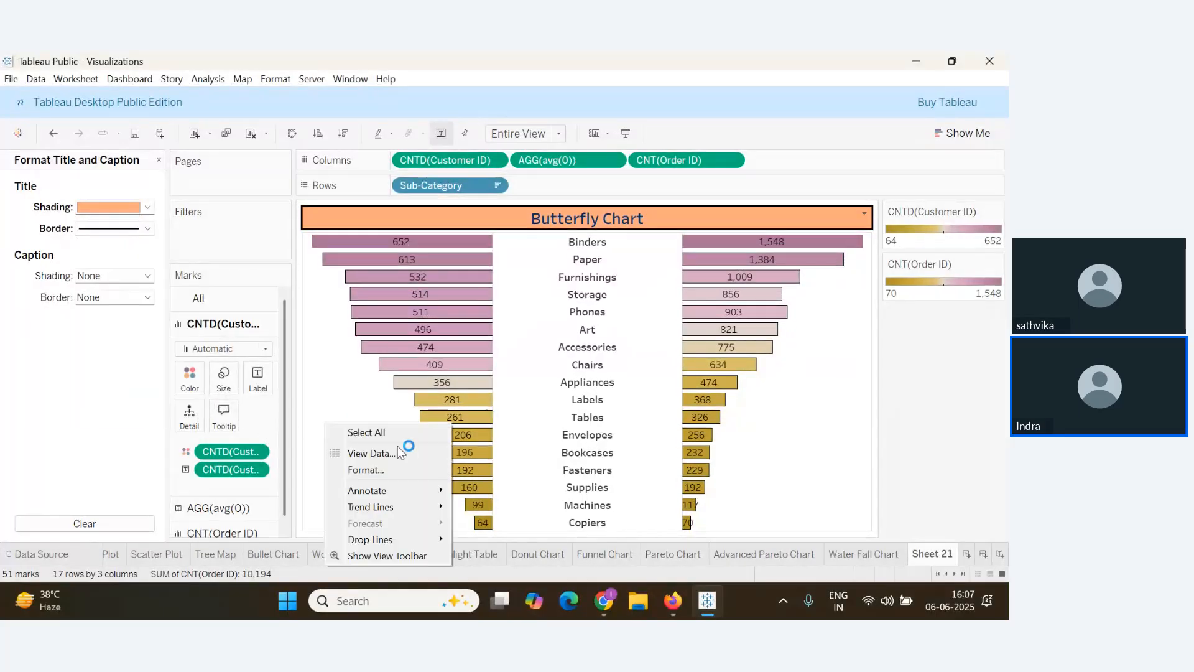
Give the chart solid black pane and header borders
click(381, 473)
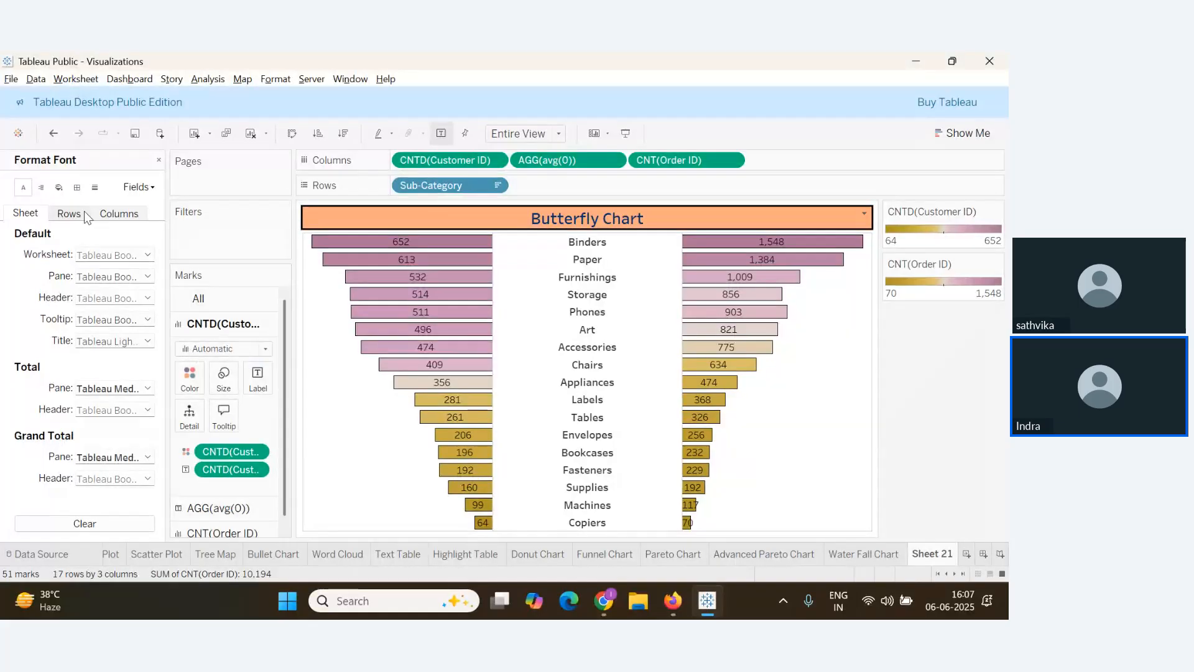
click(76, 186)
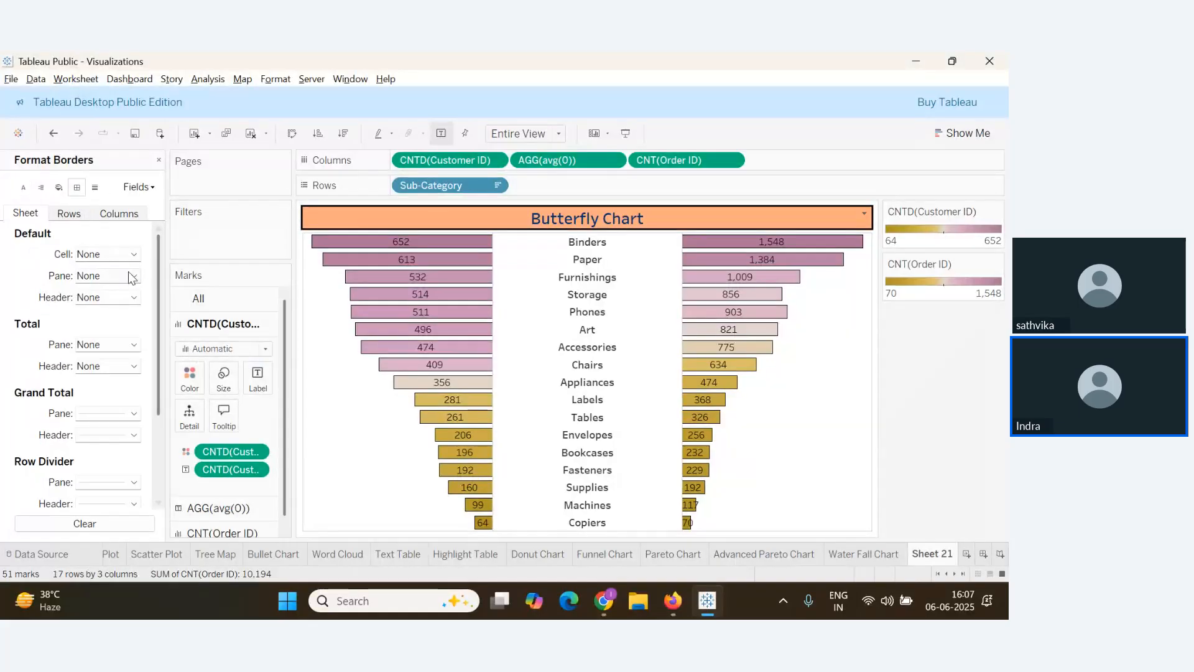
click(163, 316)
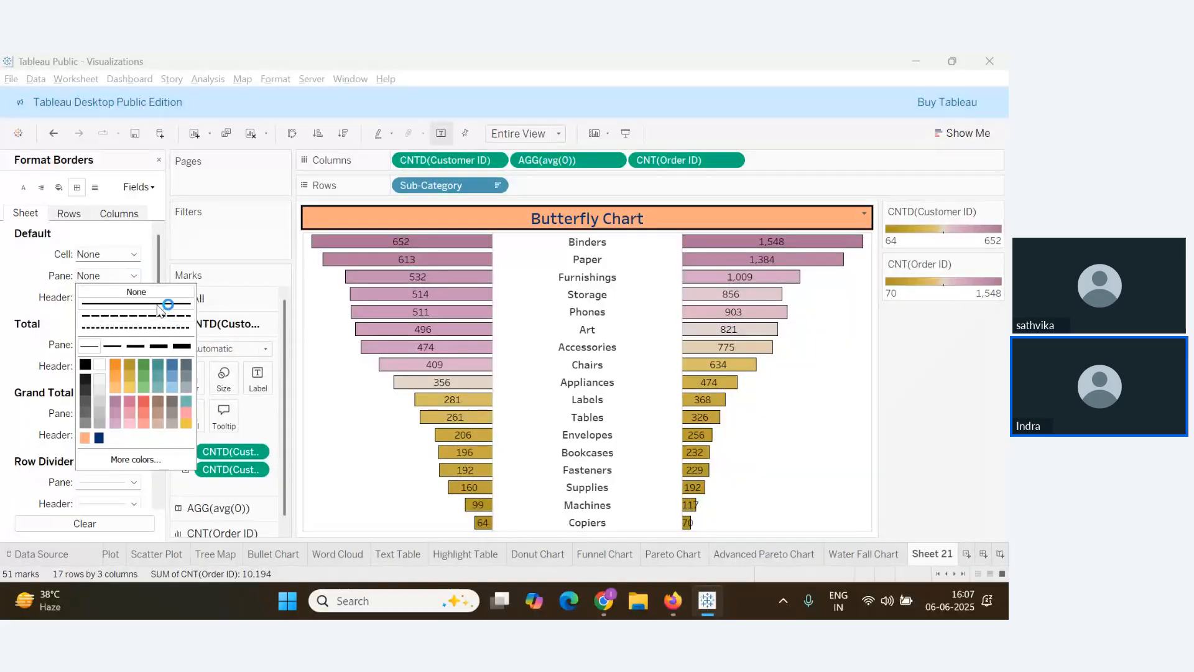
click(135, 345)
click(85, 367)
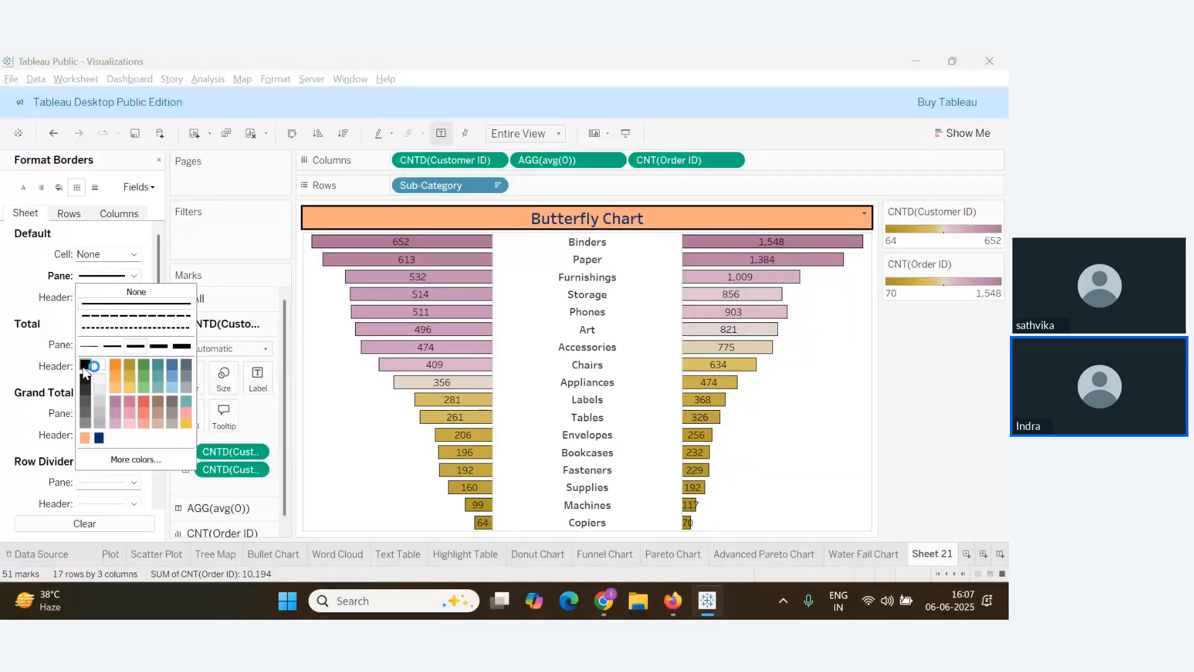
click(133, 299)
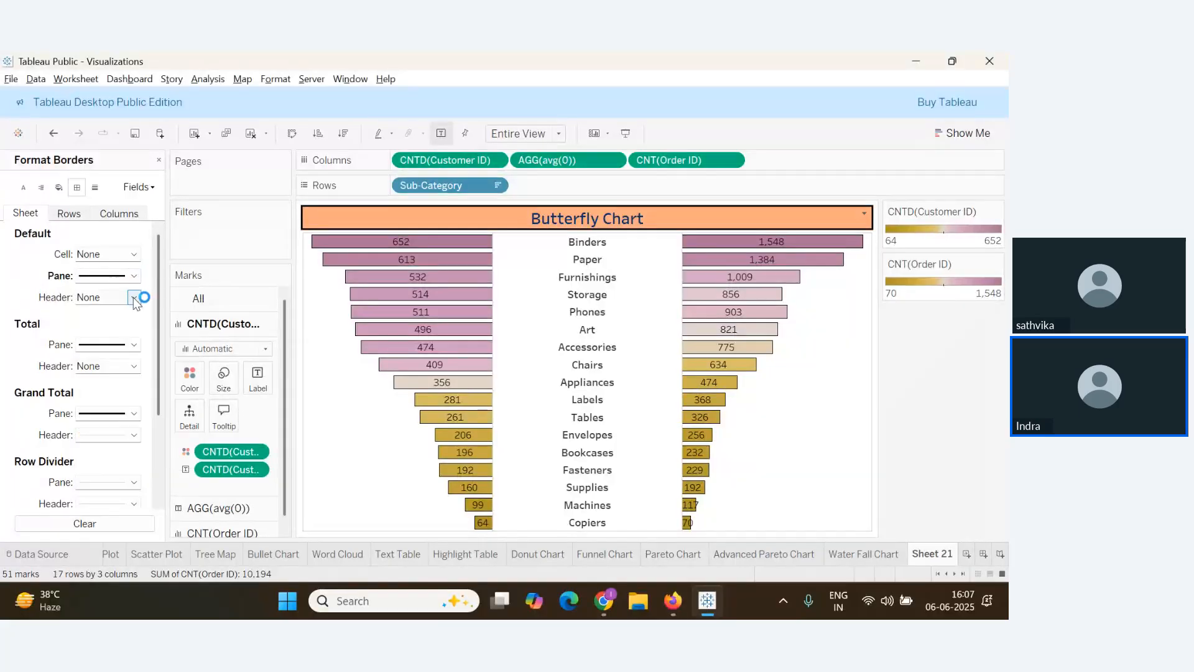
click(134, 299)
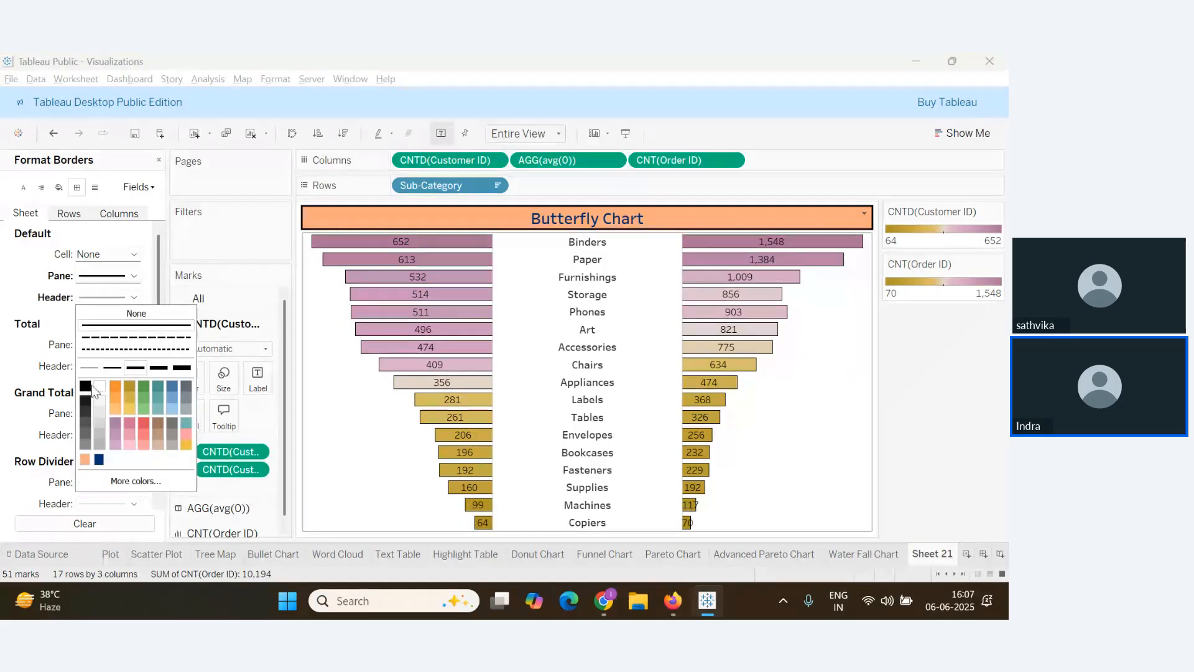
click(55, 378)
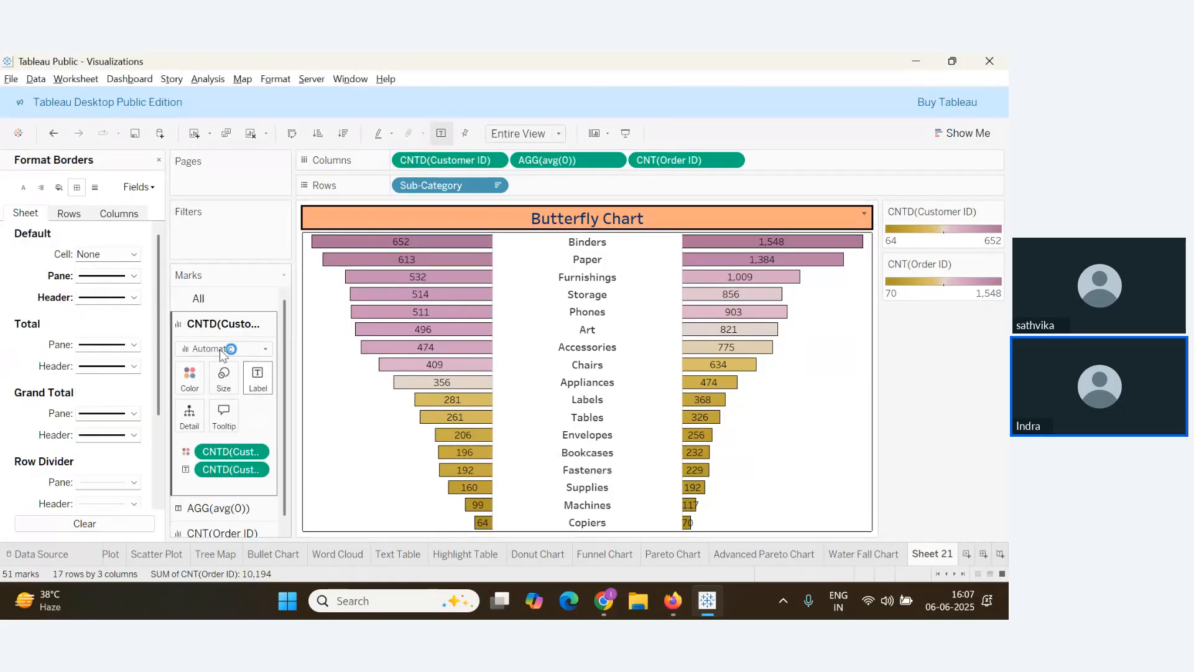
Tint the worksheet background light beige, then go to the webinar presenter page
click(62, 190)
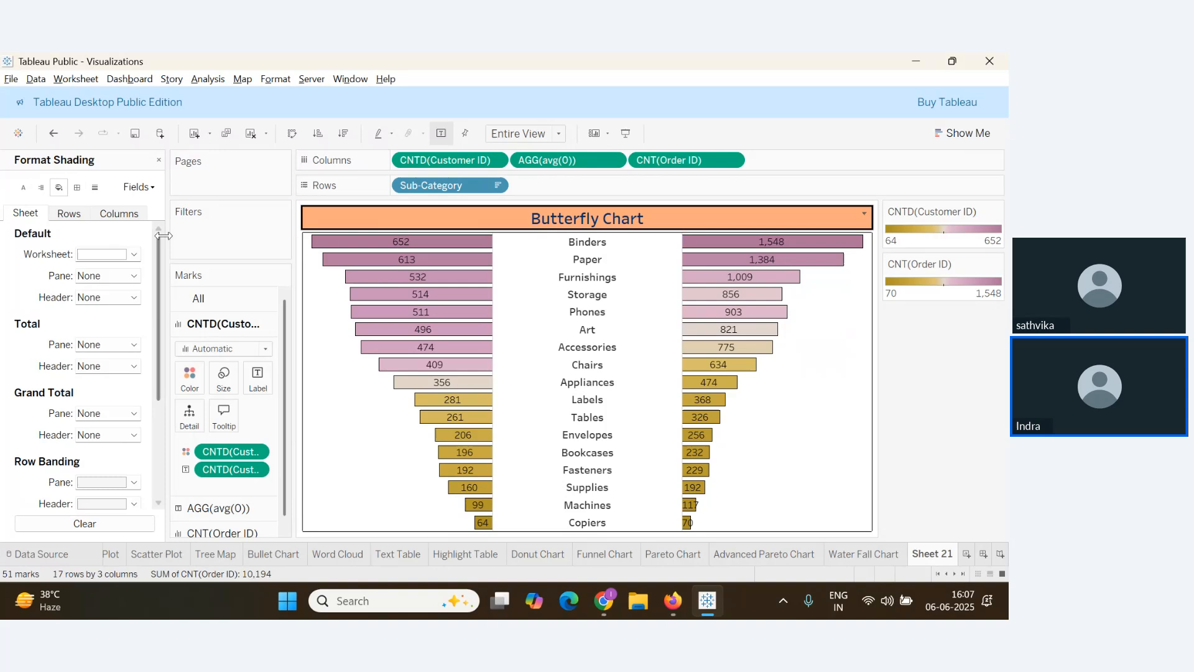
click(134, 254)
click(202, 298)
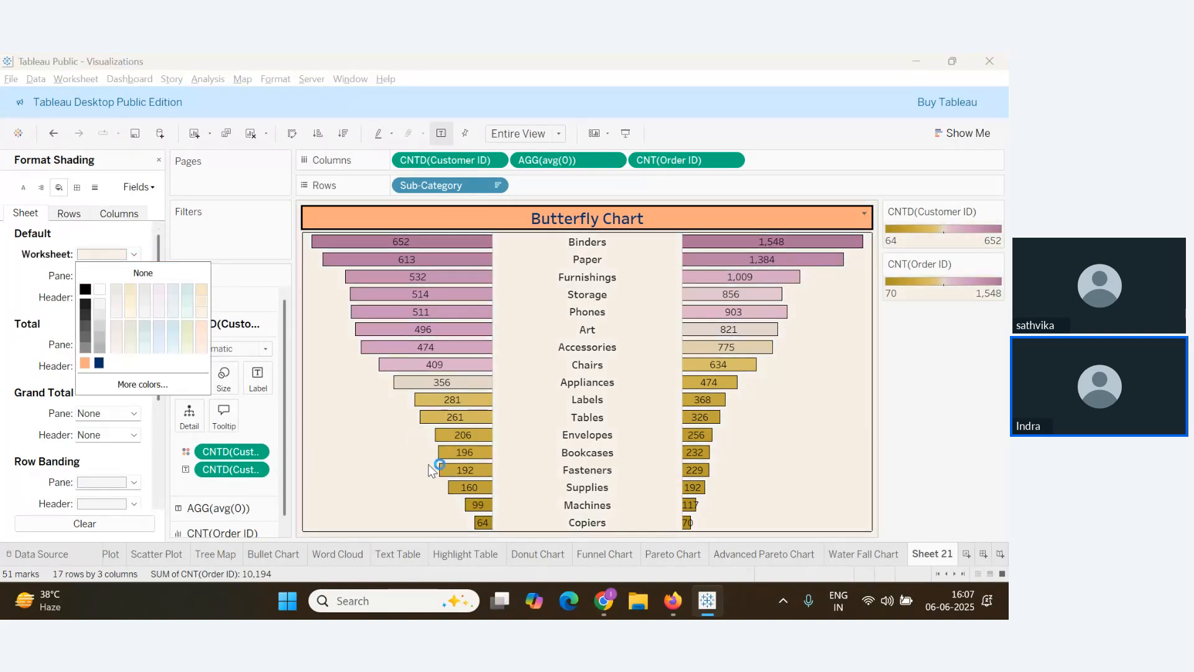
key(alt+Tab)
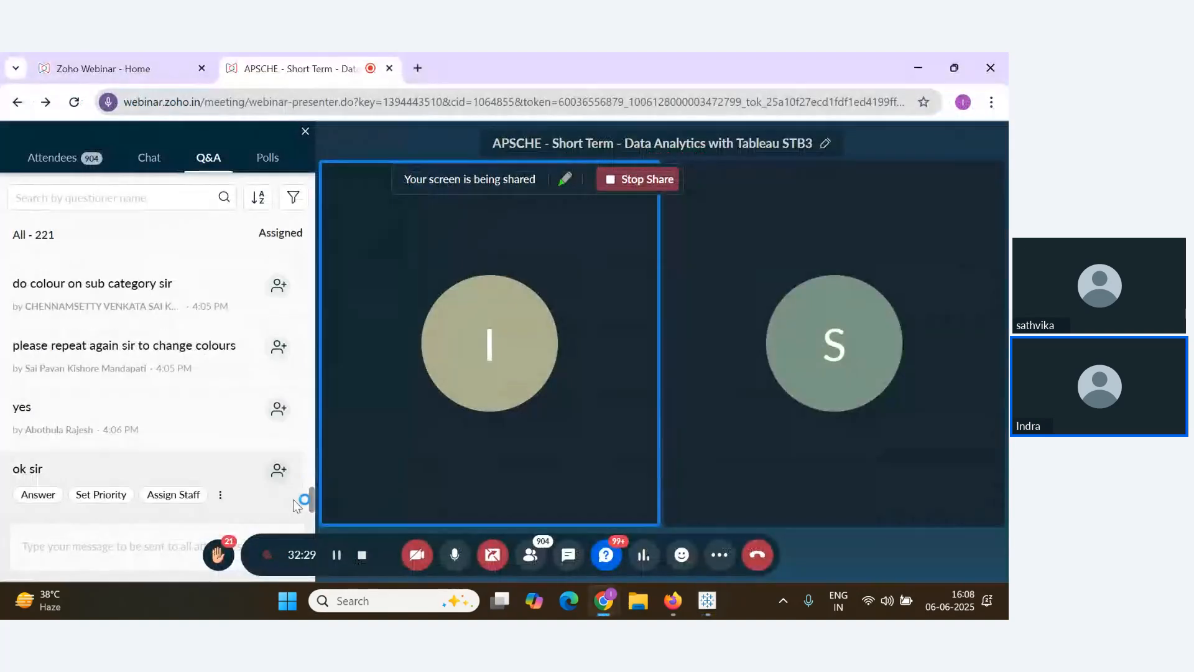
key(alt+Tab)
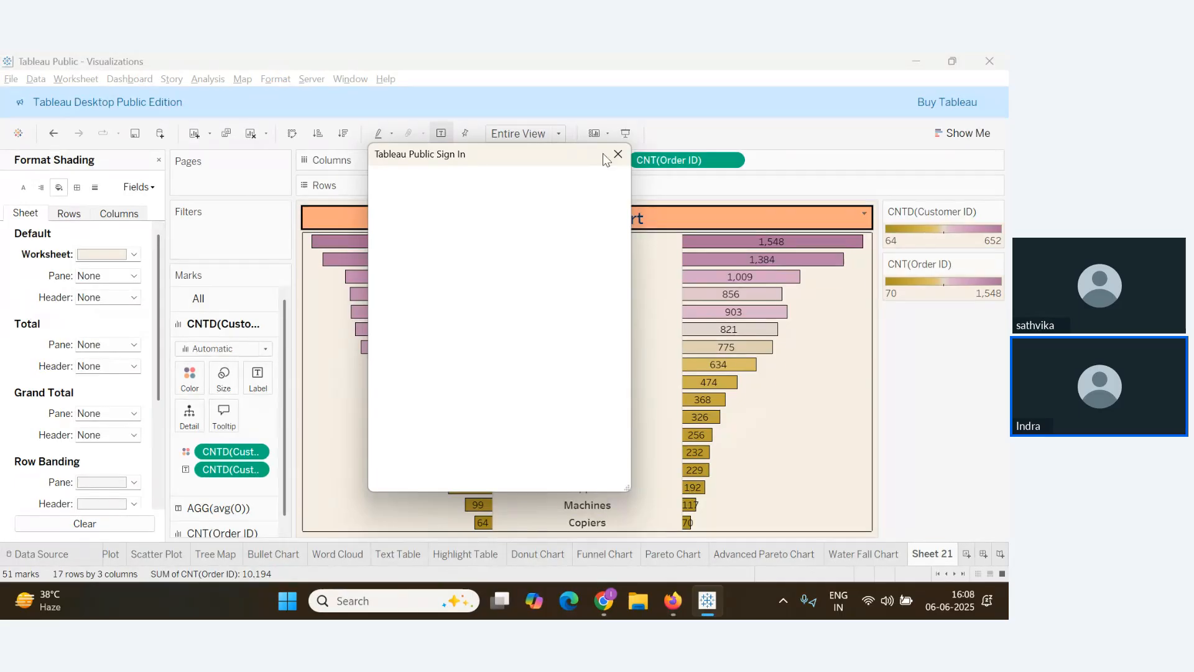
click(617, 153)
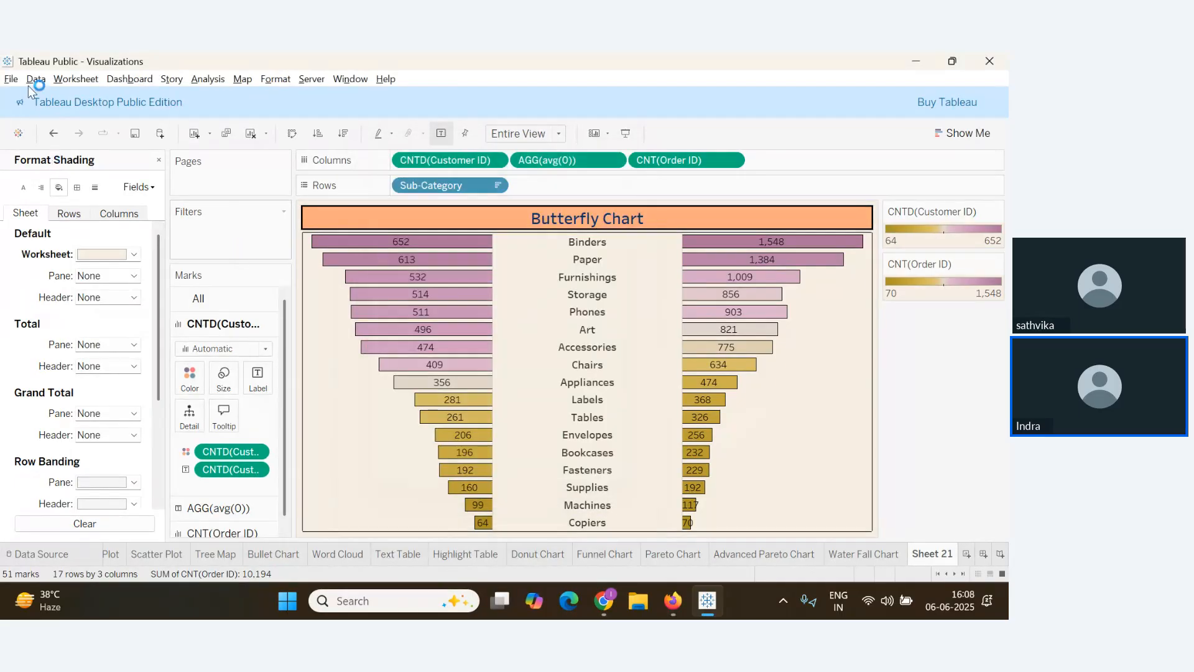
click(616, 155)
click(11, 79)
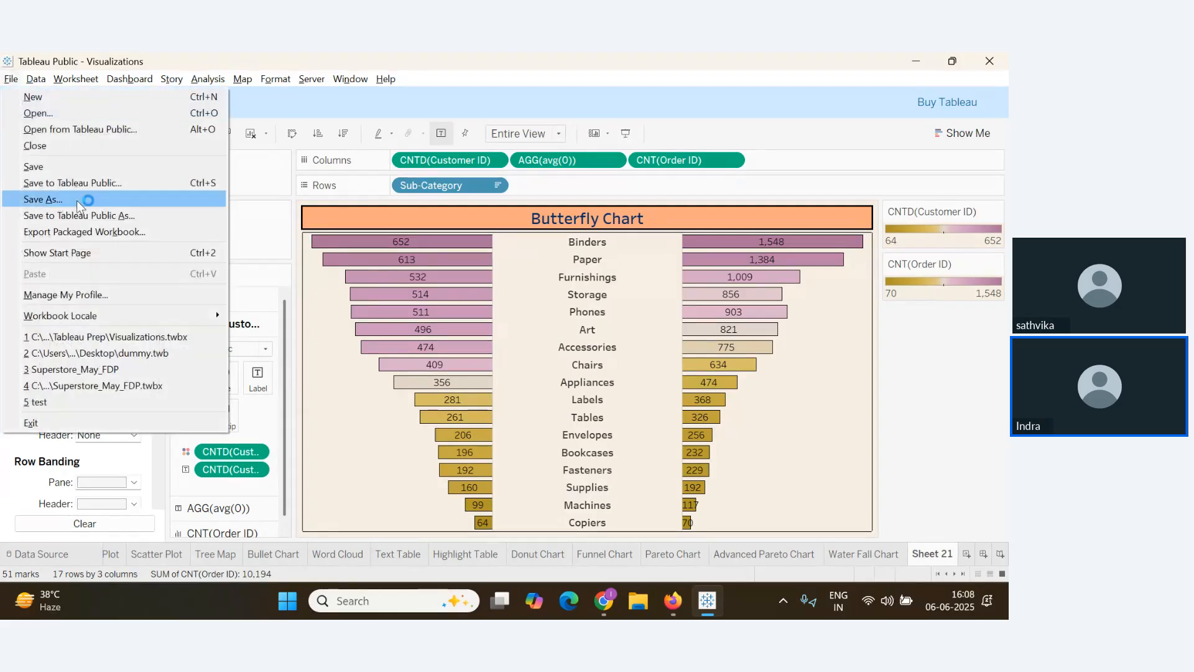
click(45, 167)
key(alt+Tab)
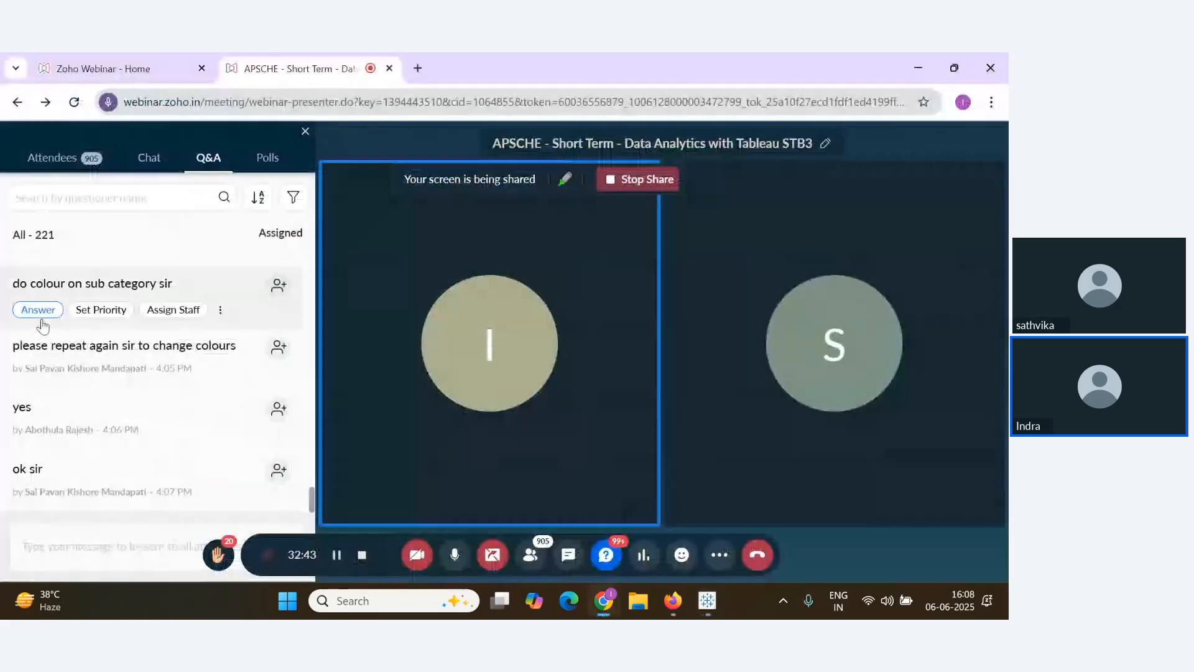
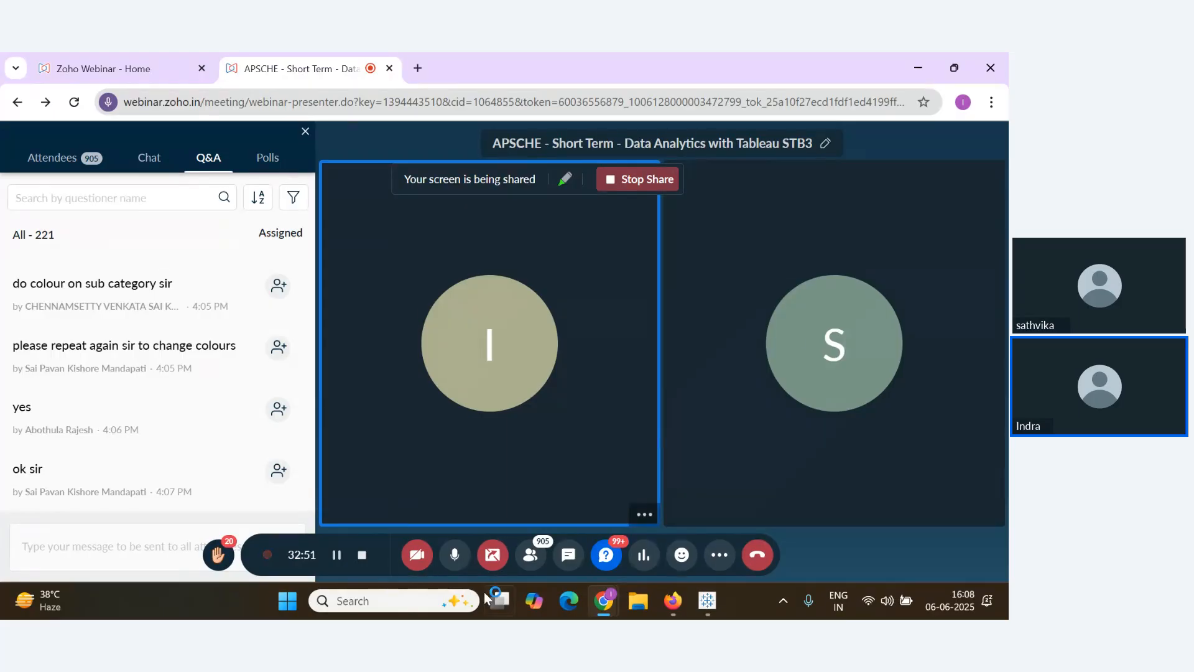
Switch from the Zoho Webinar Q&A to the Notes Google Doc with the Pareto chart
mouse_move(247, 451)
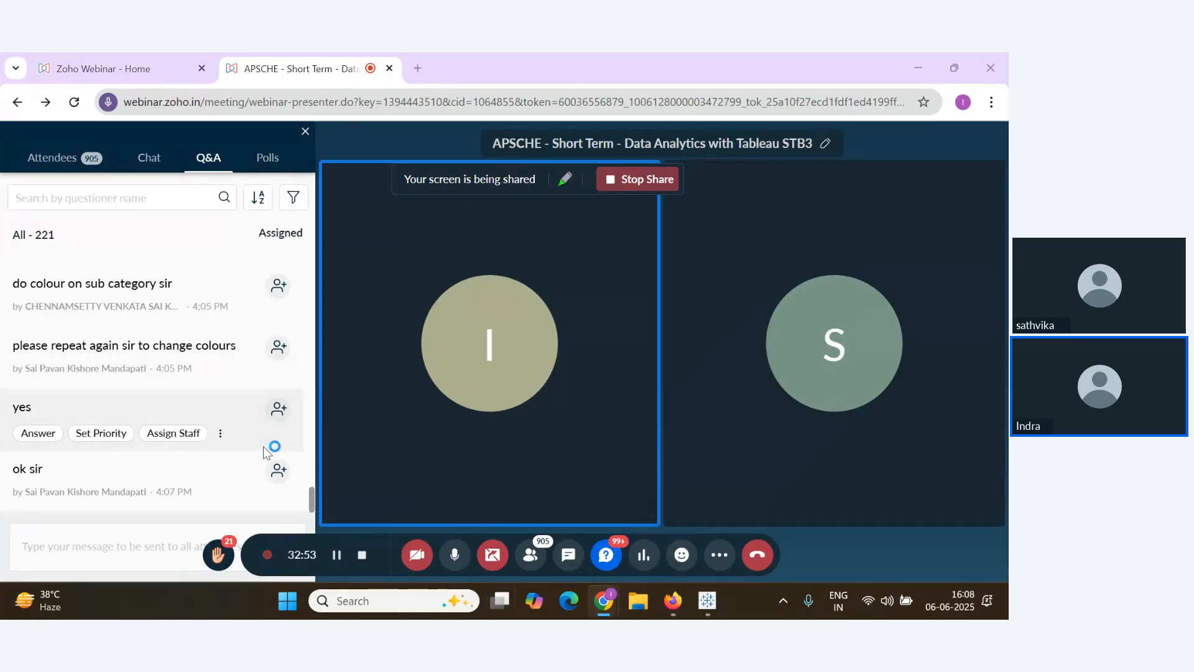
key(alt+Tab)
key(alt+Tab)
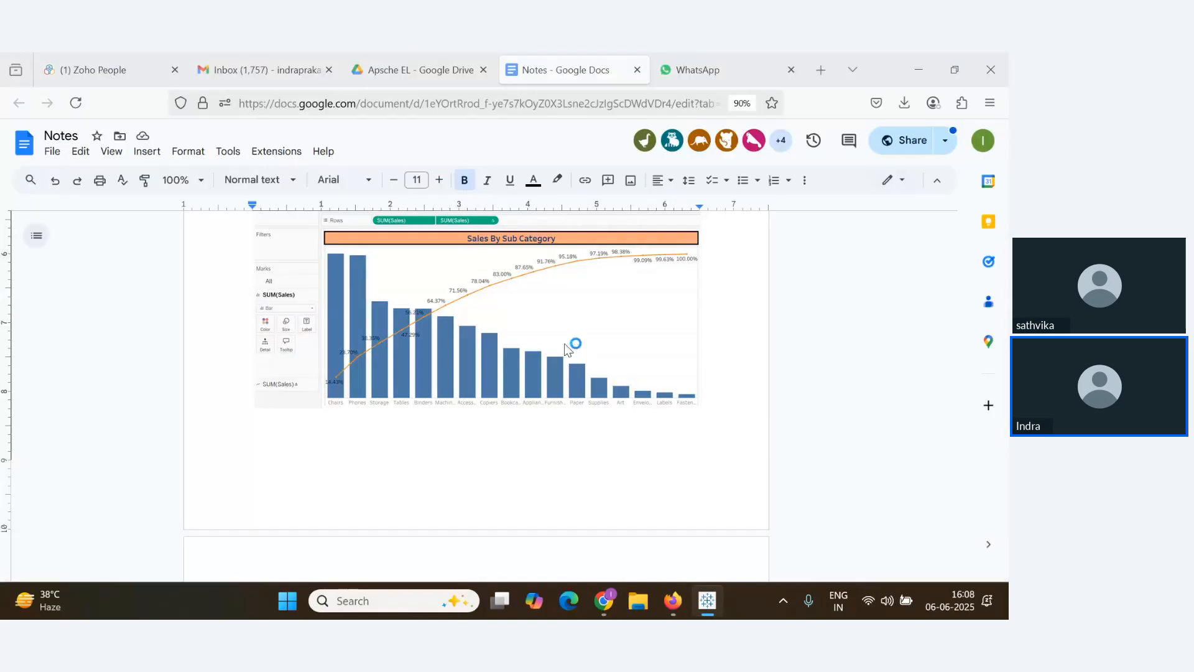
In the Apsche EL folder, copy the link to DA Assignment -1.pdf
click(421, 57)
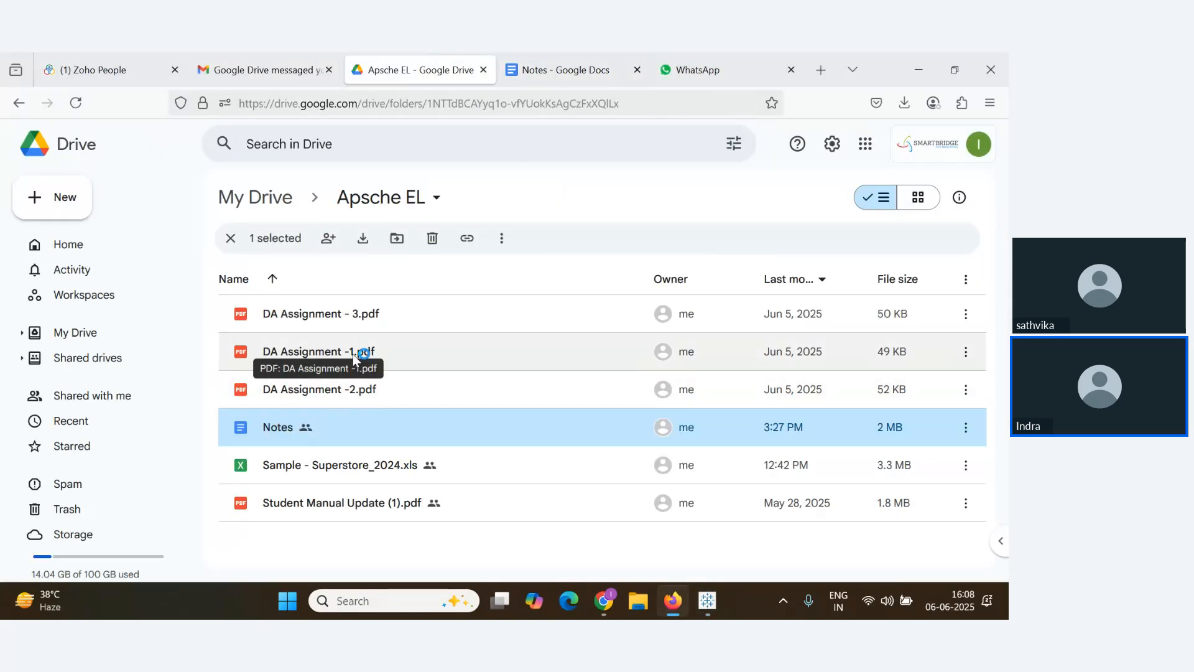
click(971, 358)
click(971, 358)
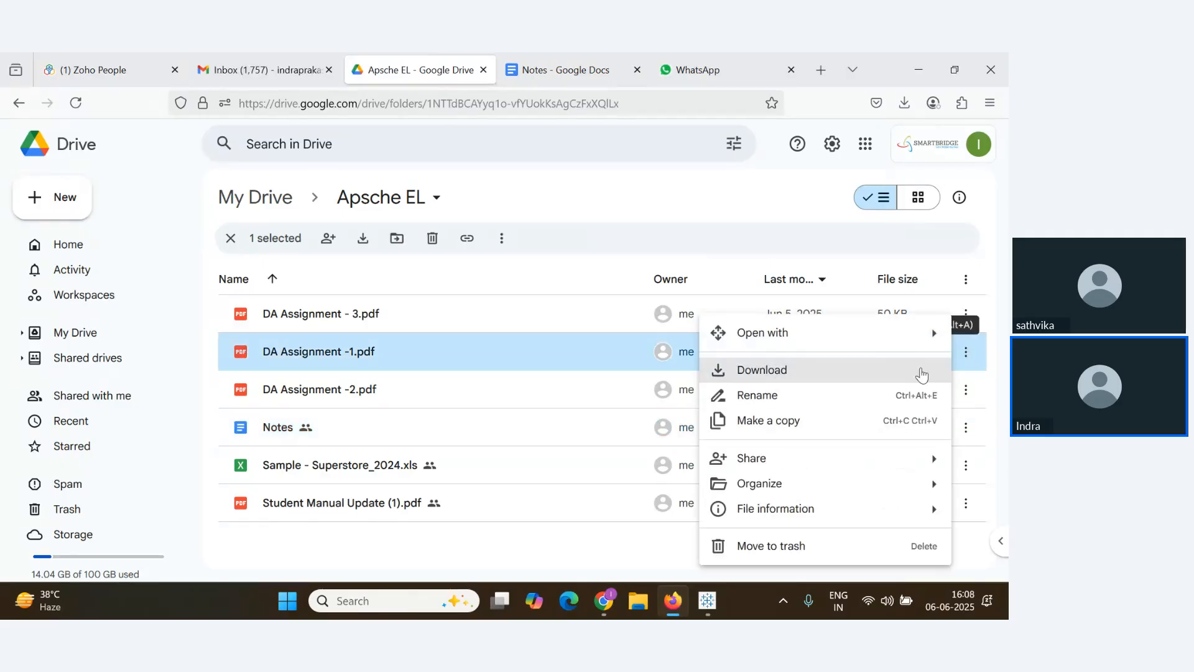
mouse_move(919, 458)
click(558, 496)
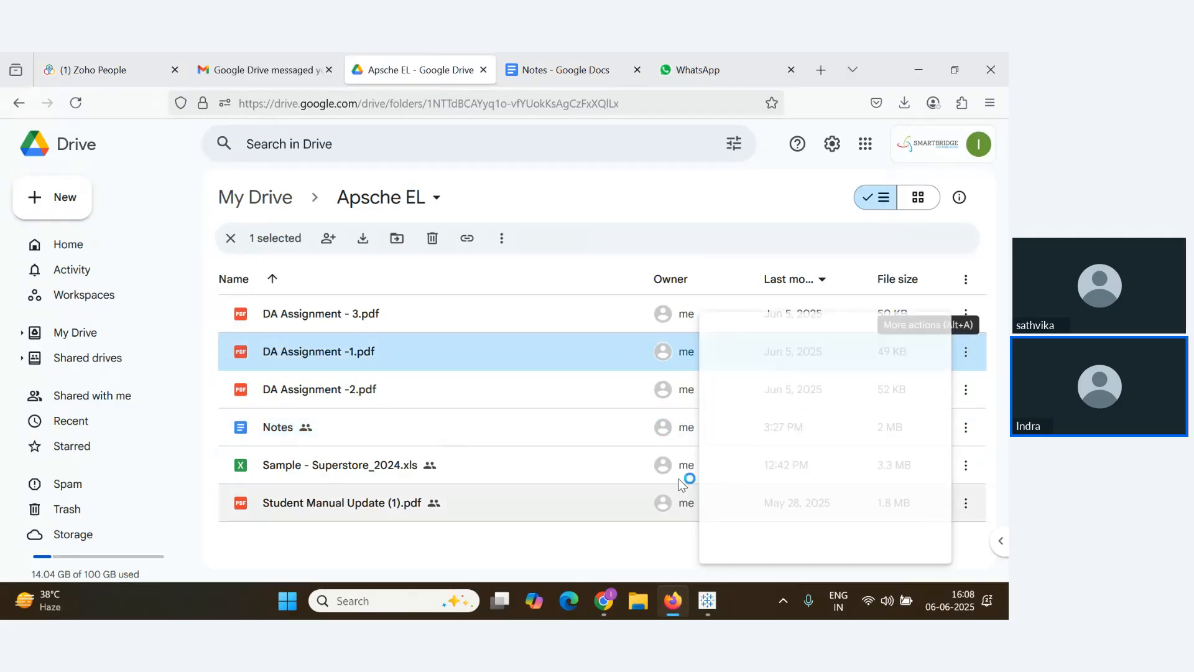
Set DA Assignment -1.pdf's general access to Anyone with the link and copy the link
click(965, 352)
mouse_move(849, 460)
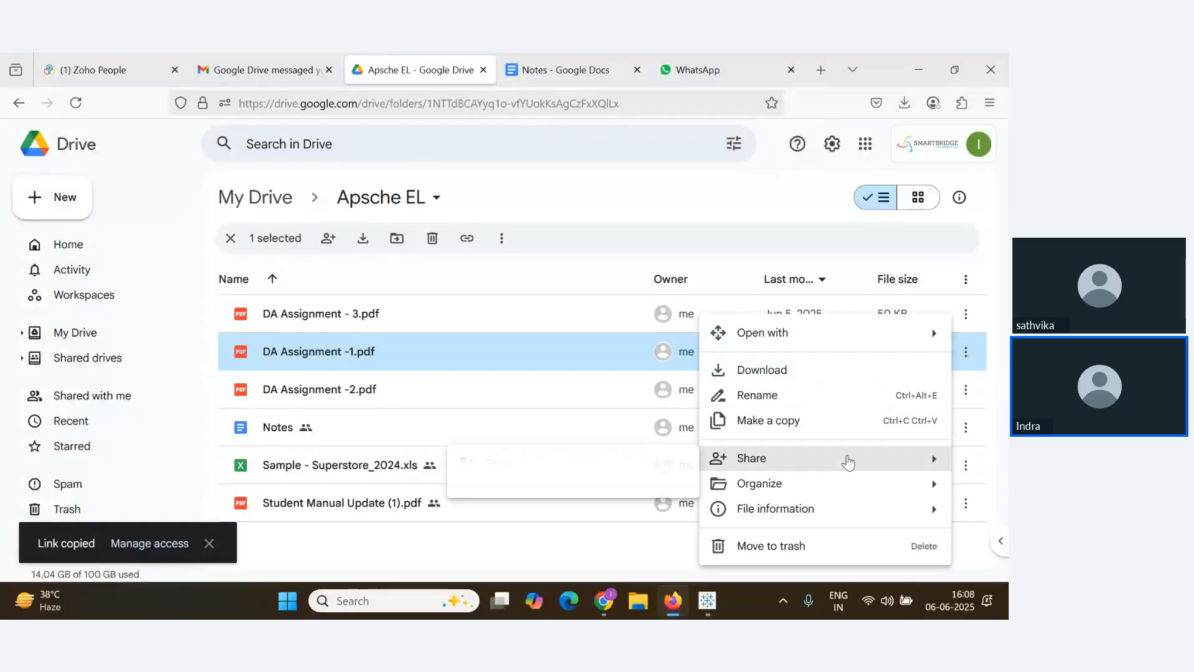
click(554, 461)
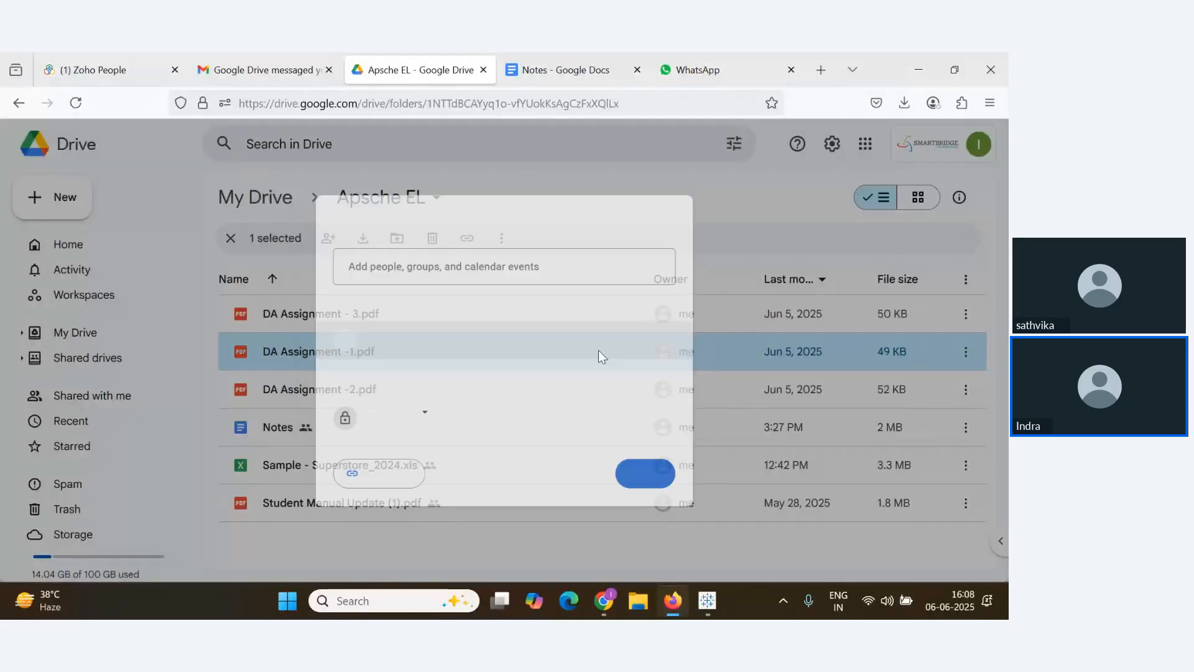
click(418, 416)
click(458, 391)
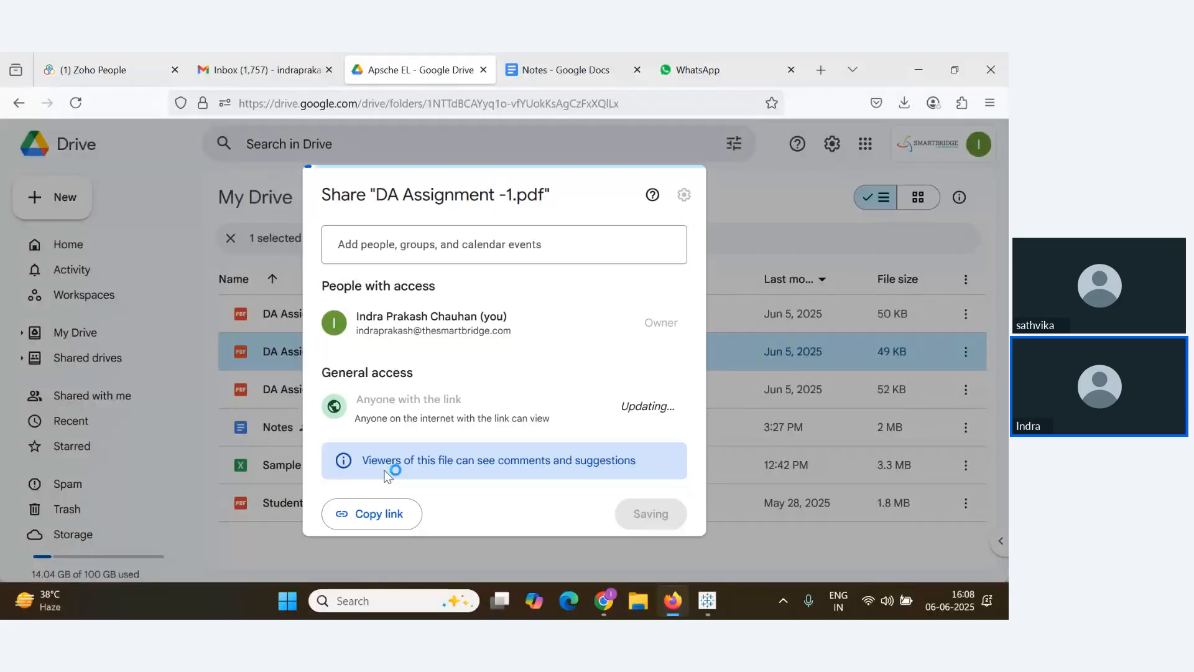
click(380, 506)
Add an 'Assignment 1:' label on a new line below the Telegram Group link
click(698, 62)
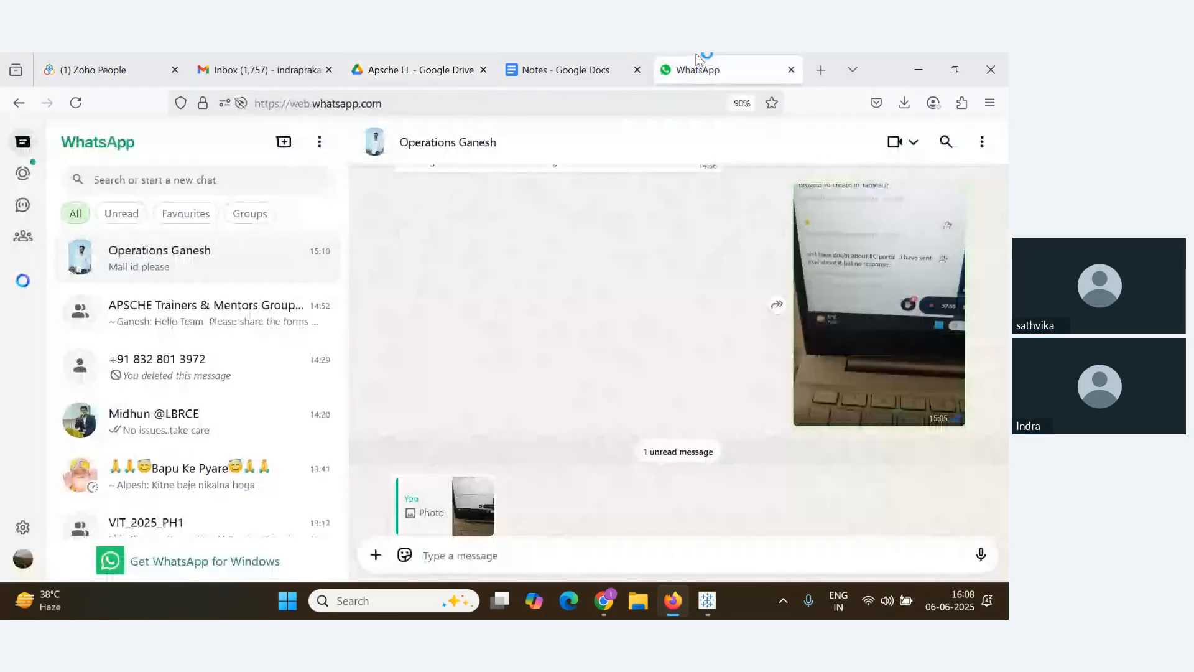
click(573, 62)
scroll(645, 421, down, 5)
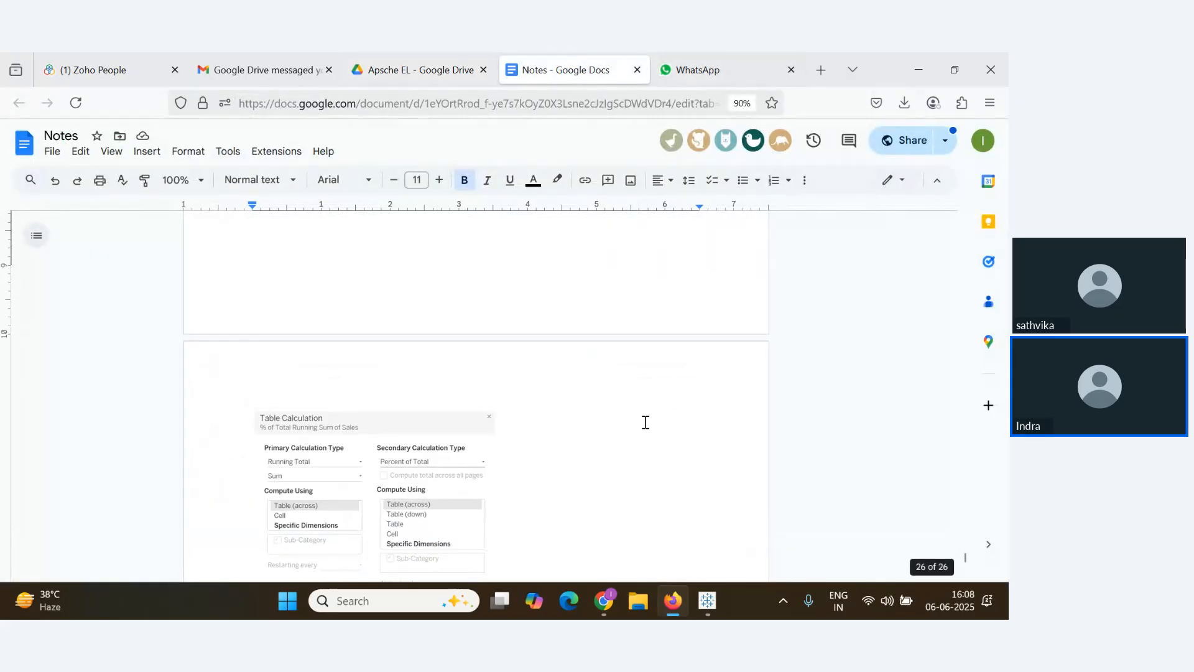
scroll(646, 422, up, 5)
drag(965, 554, 964, 219)
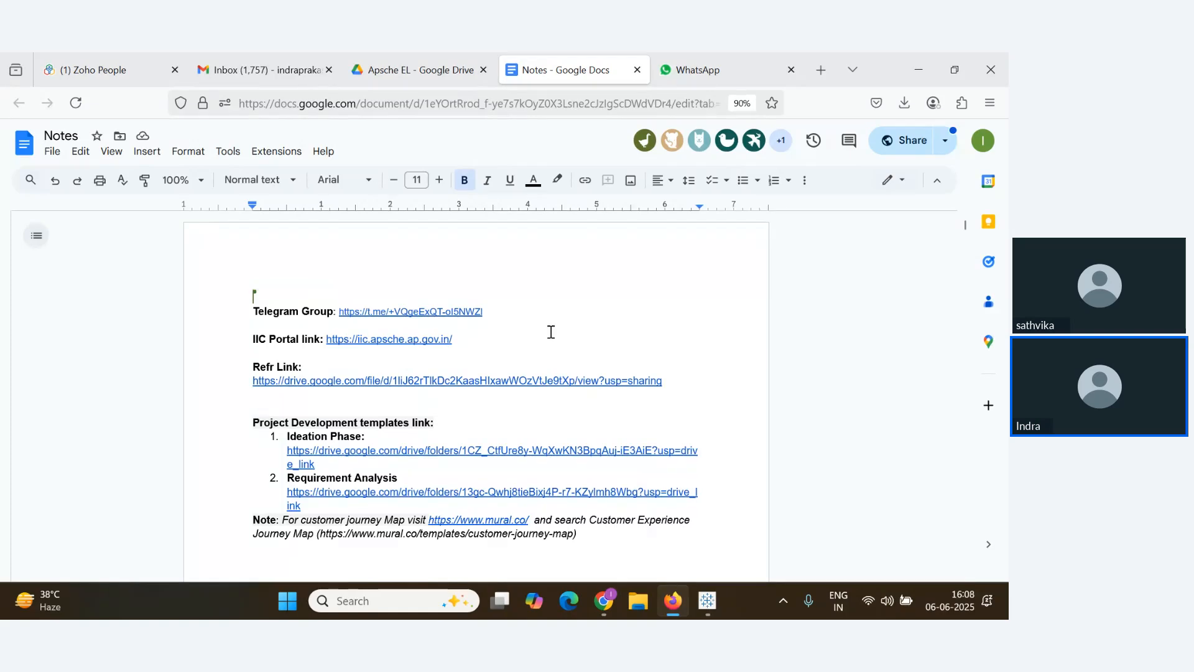
click(560, 312)
key(Return)
key(Return)
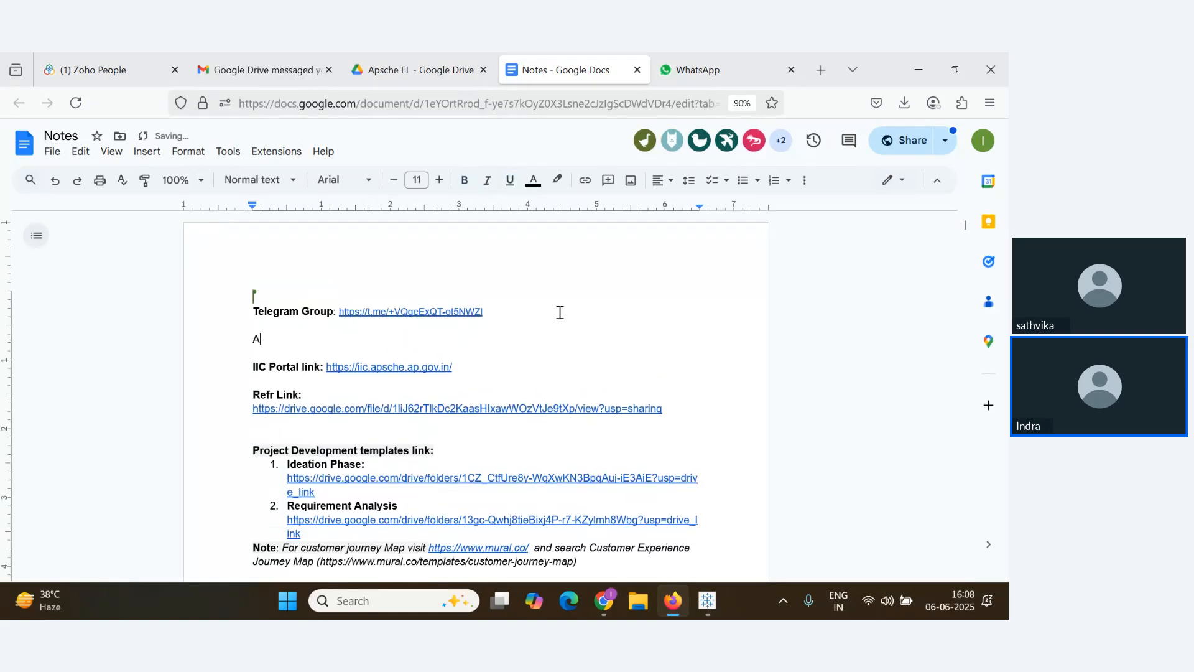
text(Assignme)
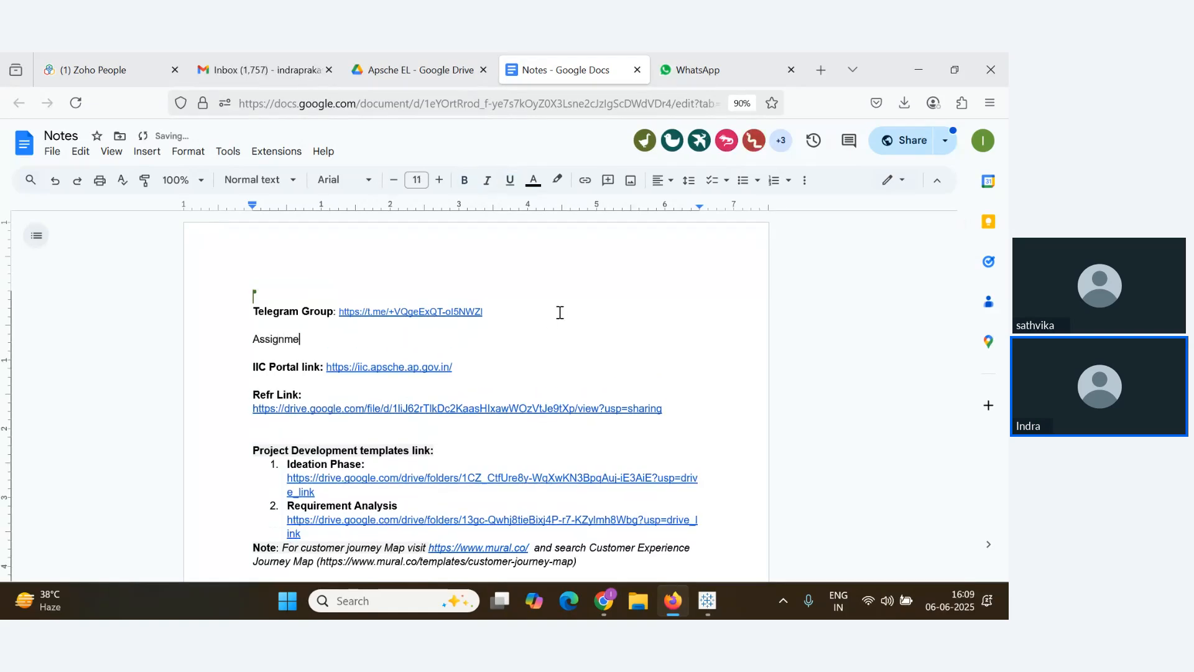
text(nt 1:)
Paste the assignment PDF's Drive URL under the label and make it a clickable link
key(Return)
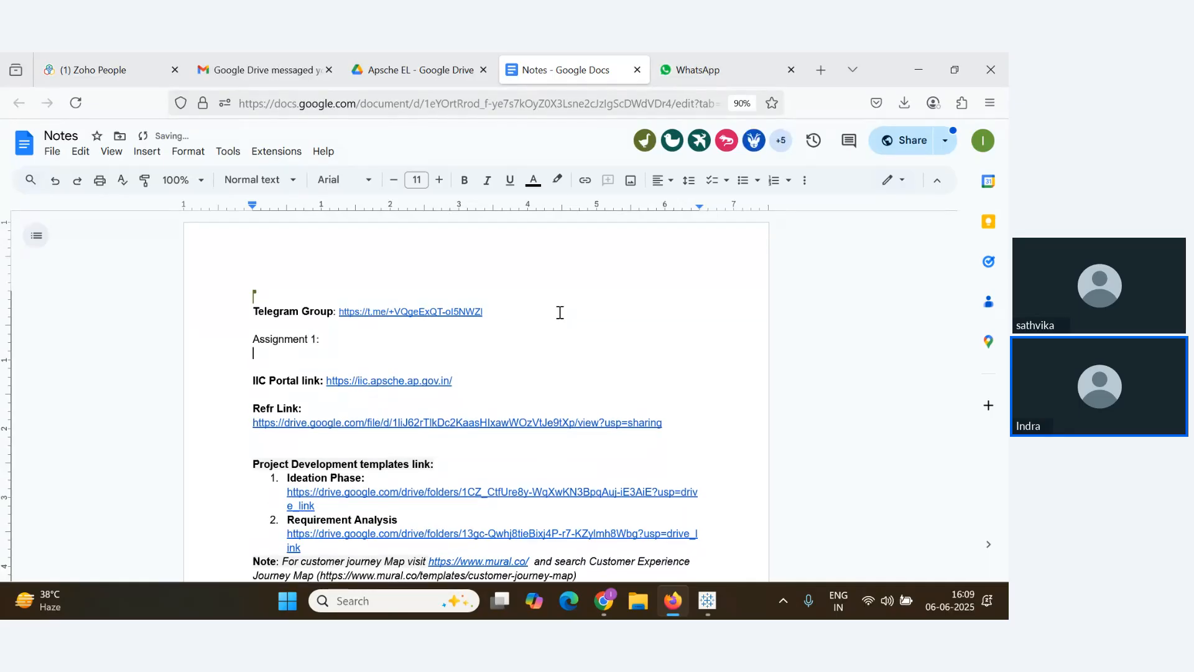
key(ctrl+v)
drag(707, 352, 238, 357)
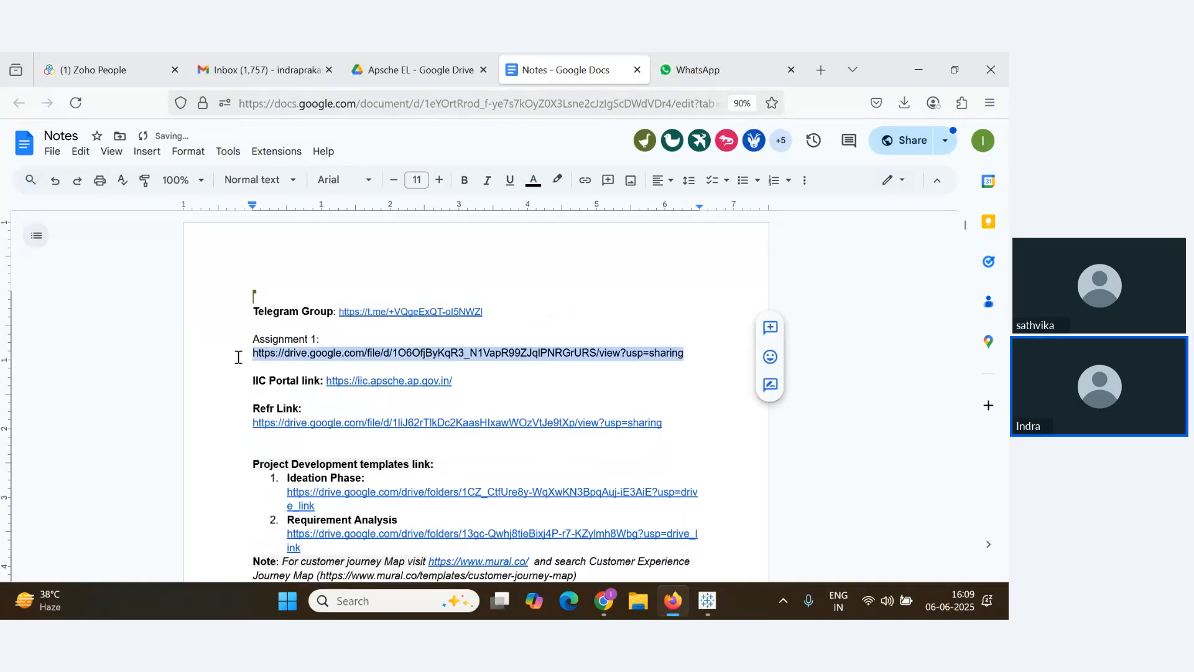
click(585, 186)
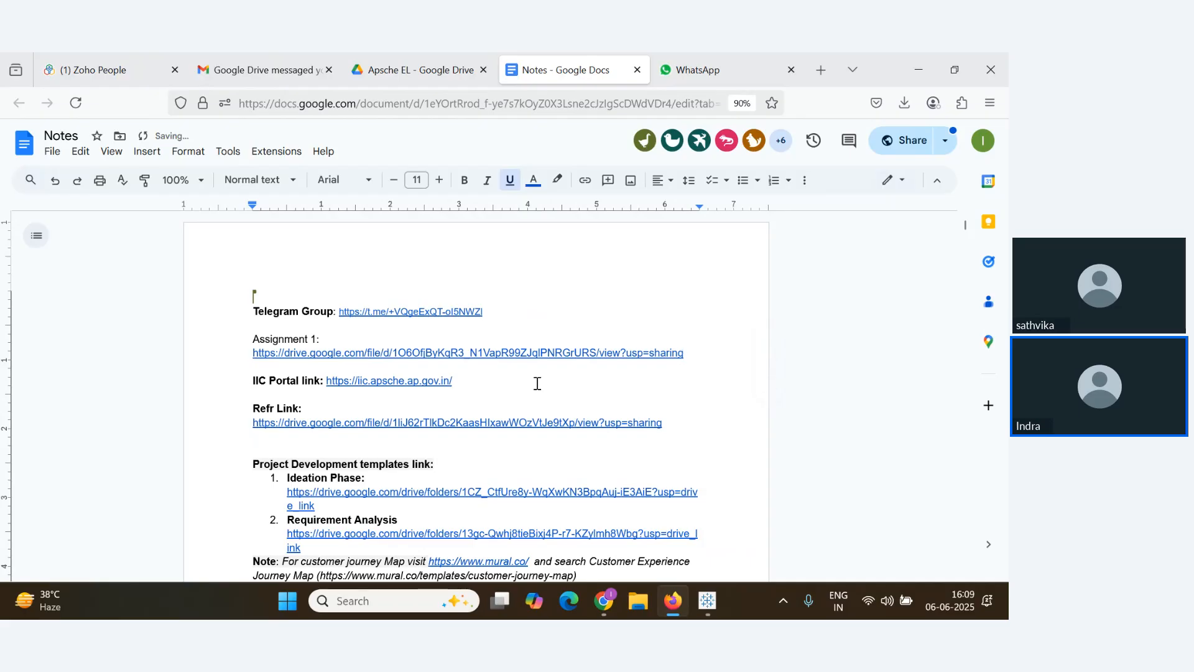
click(821, 70)
Load the shared assignment link, scroll the PDF, and open its supermarket_sales Dataset Link
key(ctrl+v)
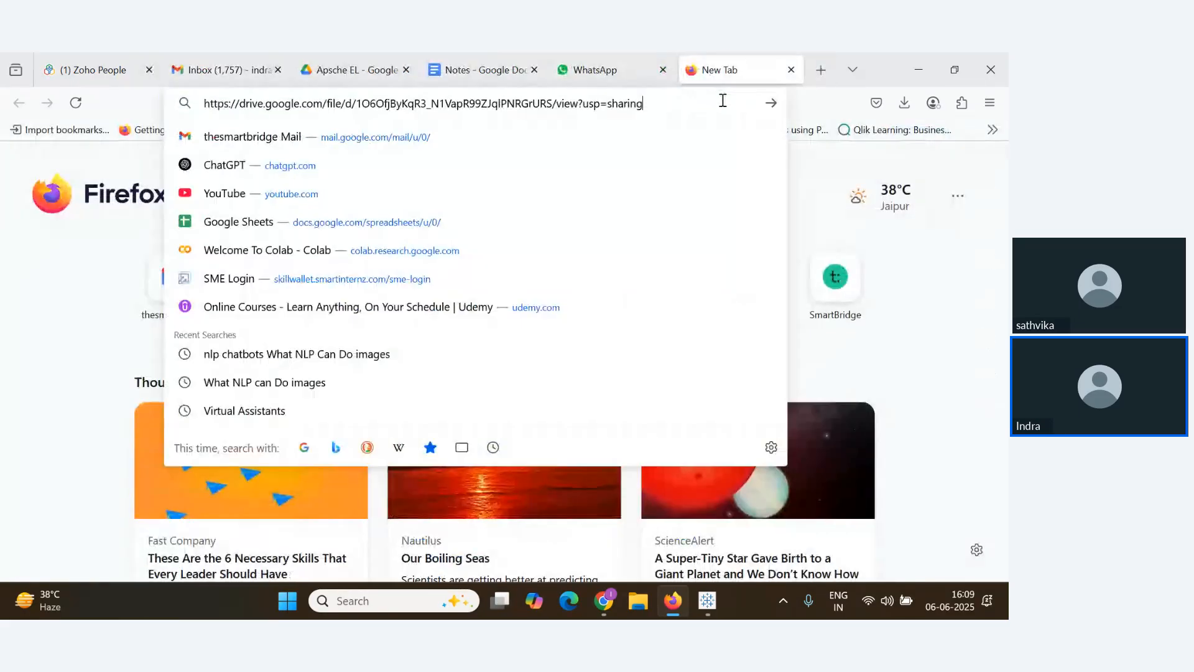
key(Return)
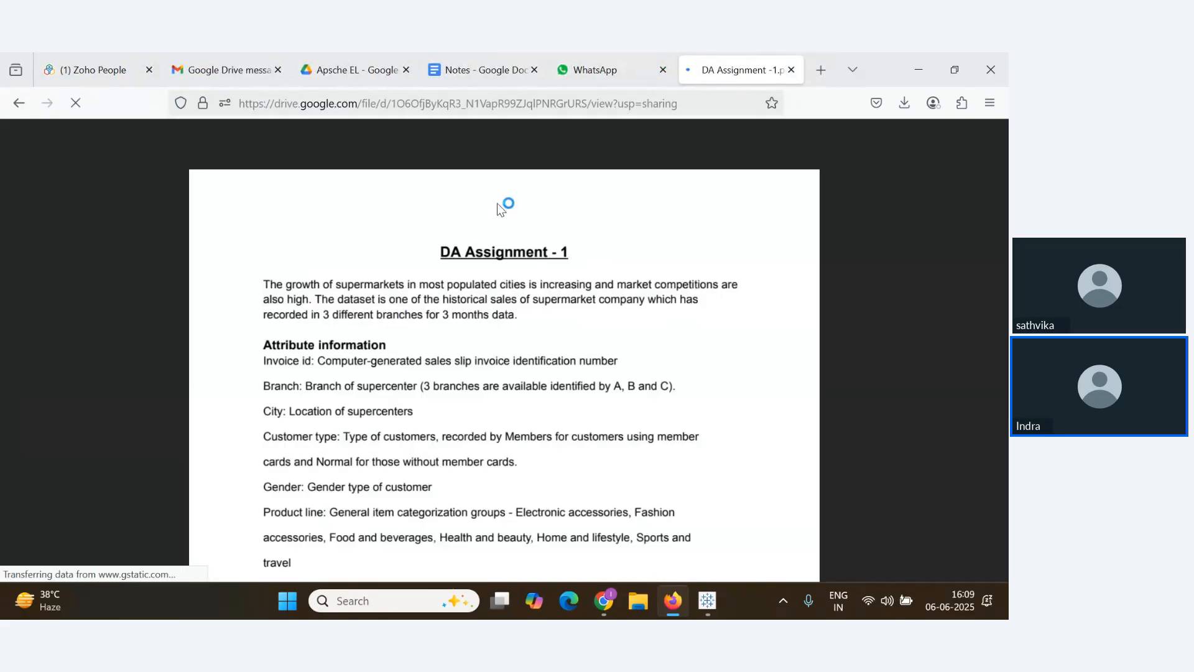
scroll(447, 360, down, 6)
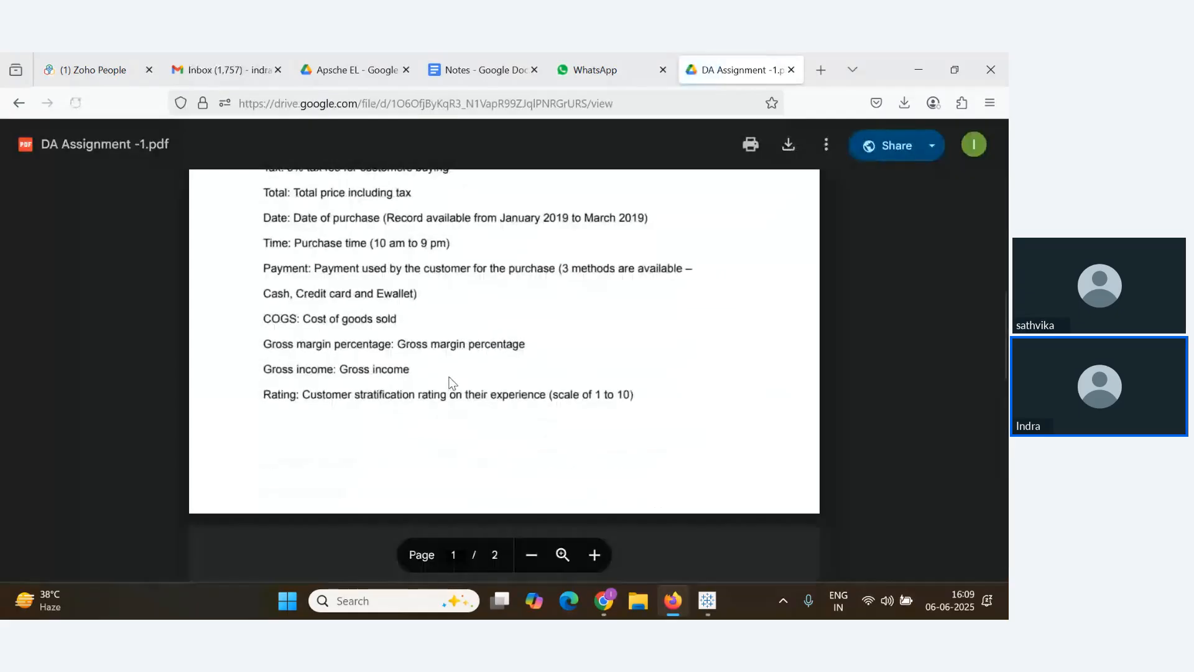
scroll(354, 342, up, 6)
scroll(435, 404, down, 5)
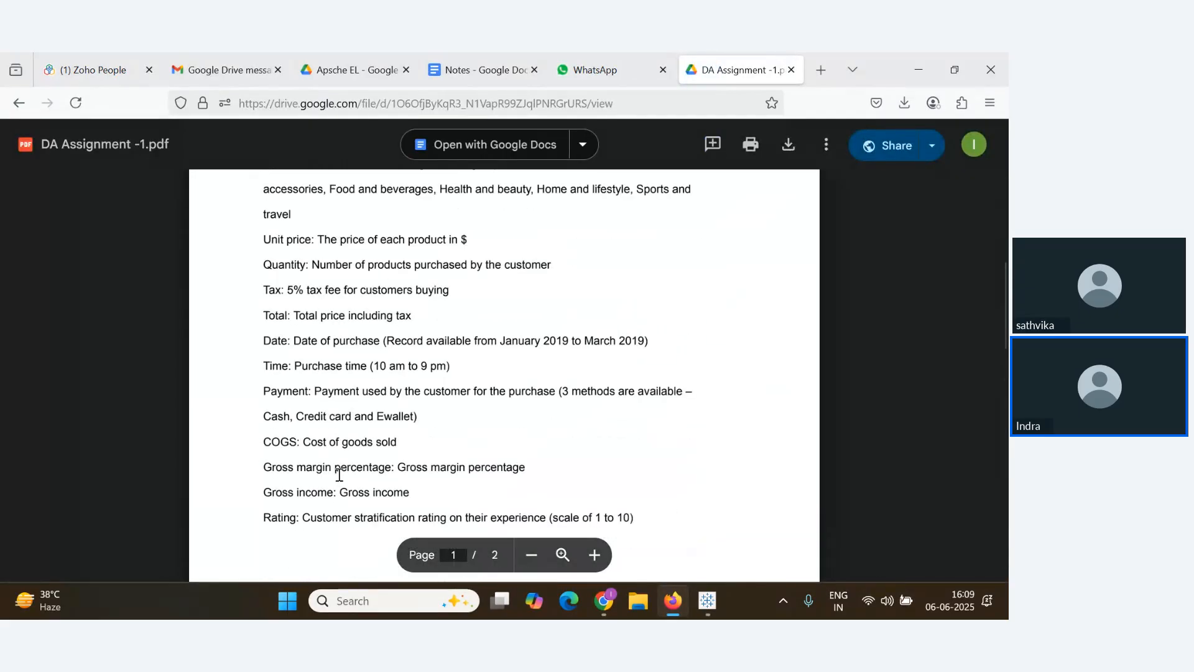
scroll(479, 386, up, 3)
scroll(286, 255, up, 2)
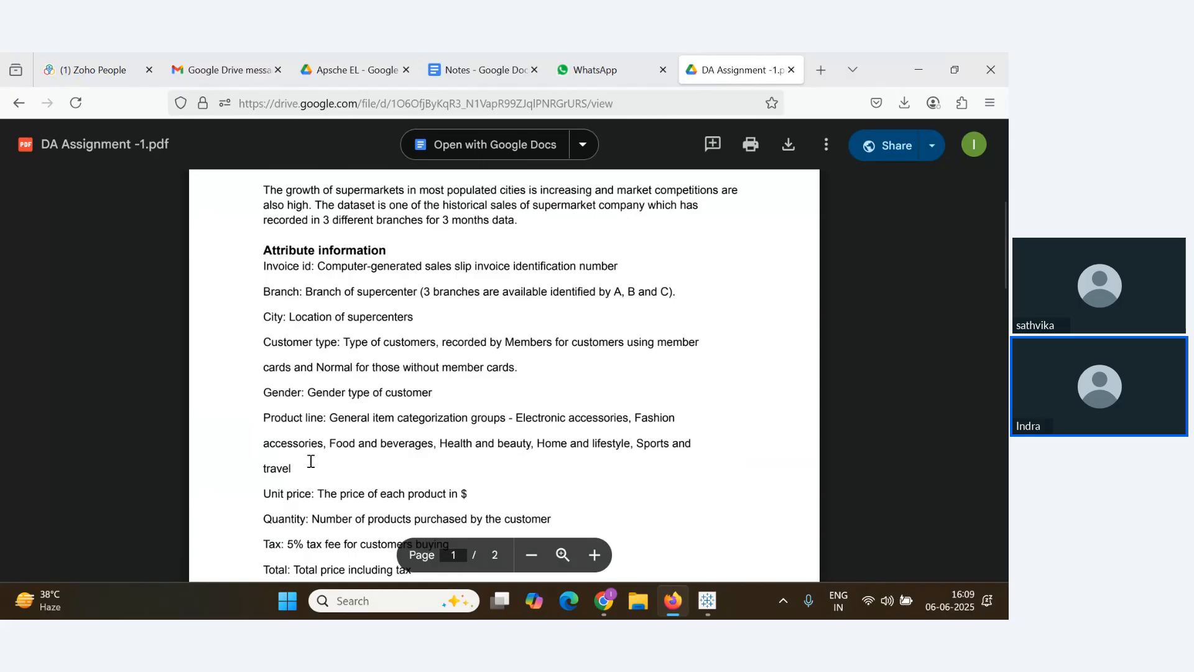
scroll(311, 461, down, 10)
click(324, 515)
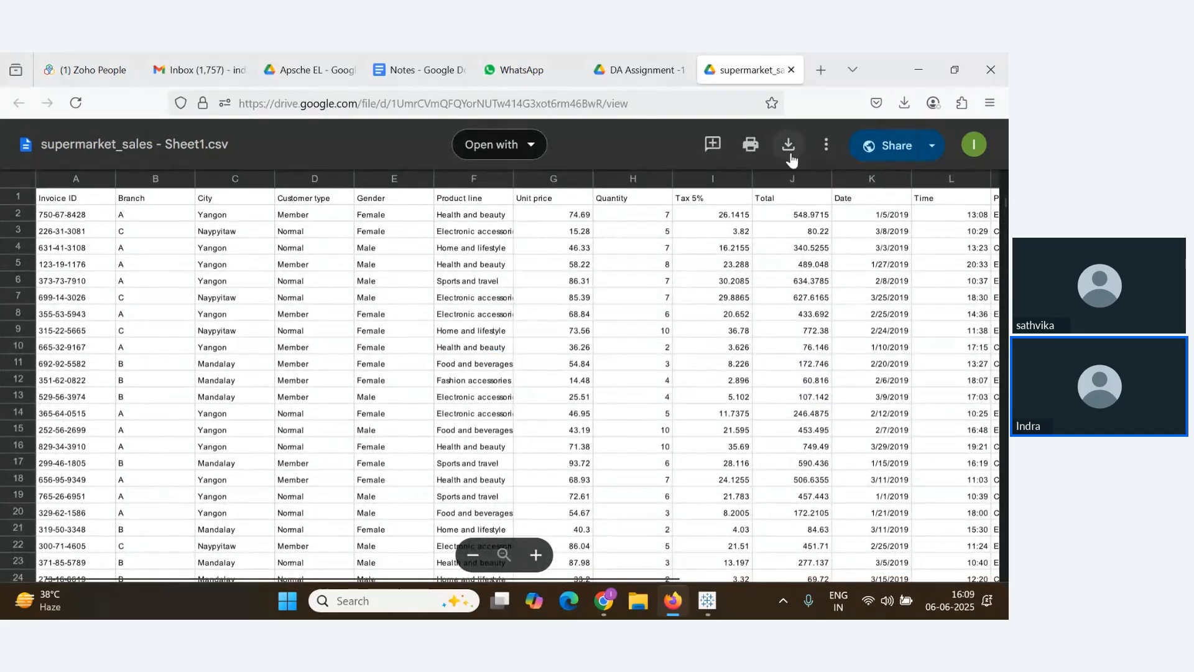
Back in the PDF, point out the required charts and highlight the submission instructions
click(635, 71)
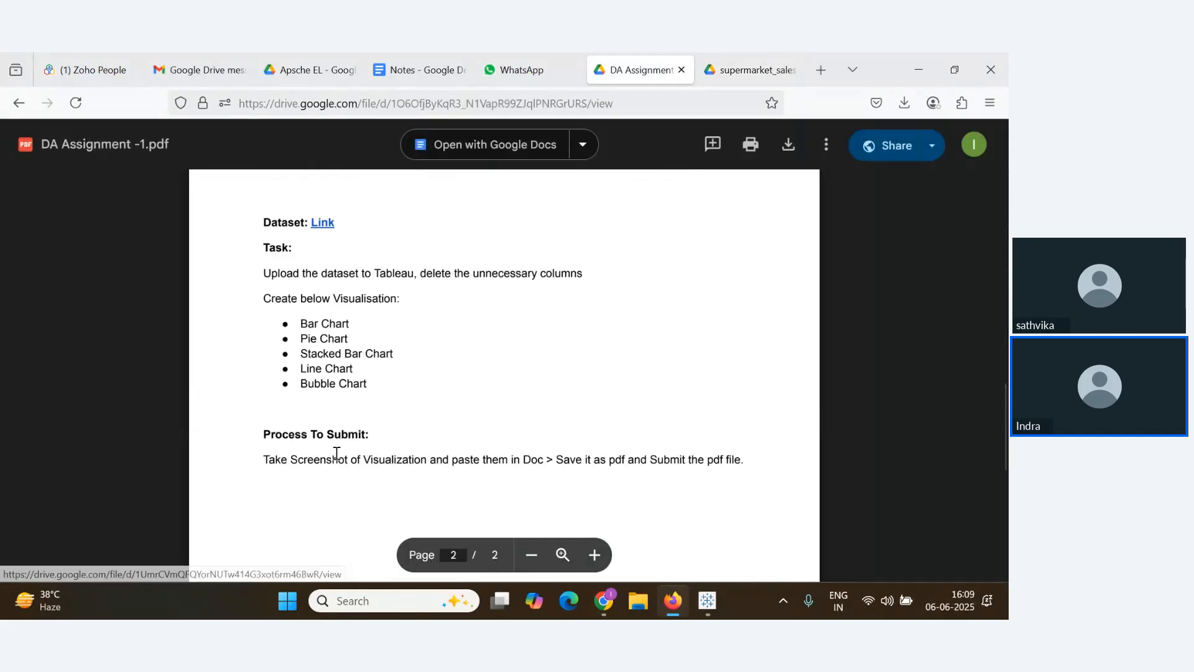
scroll(336, 452, down, 1)
scroll(344, 448, up, 1)
scroll(340, 358, down, 3)
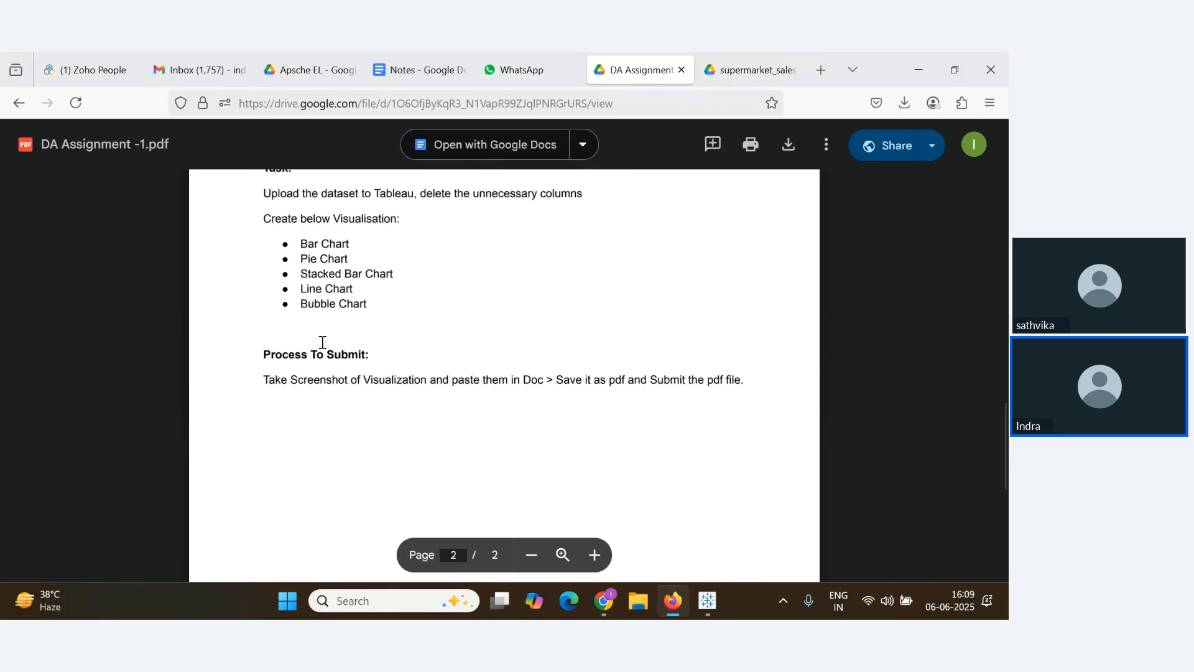
drag(301, 235, 379, 309)
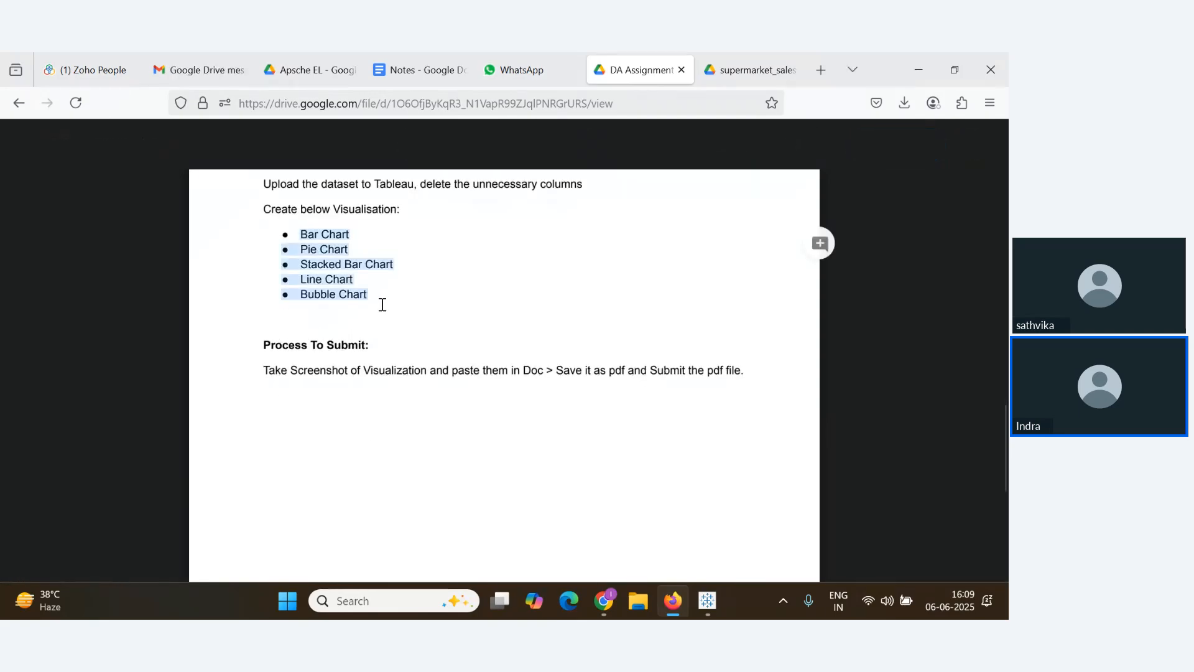
click(323, 246)
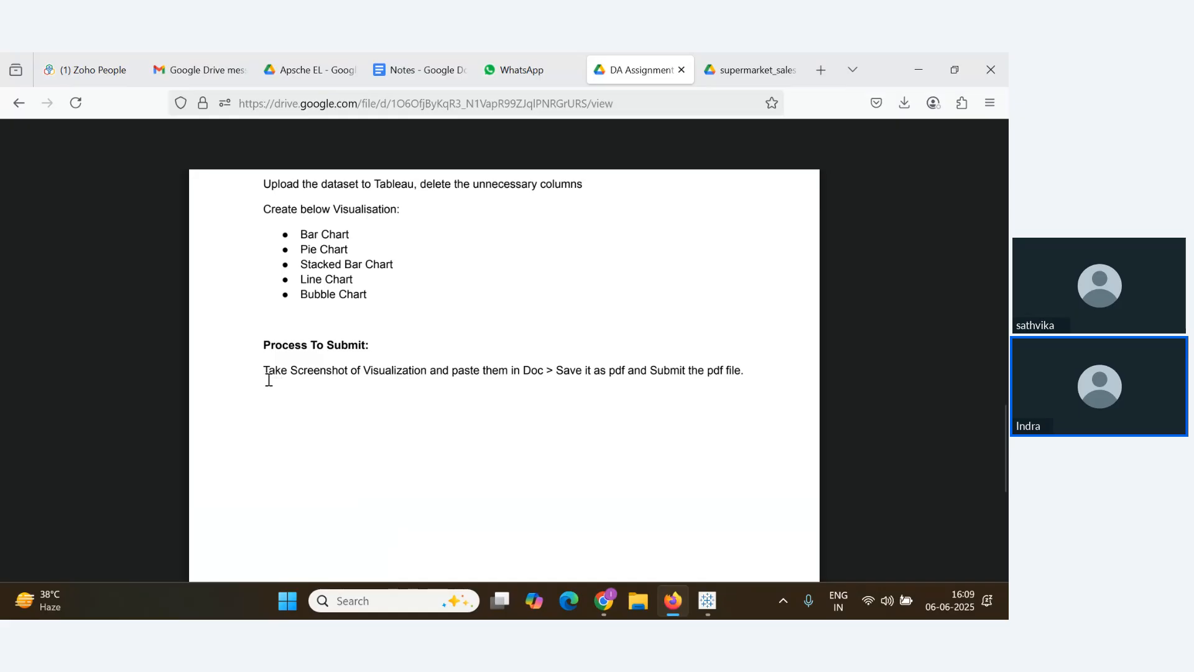
drag(267, 376, 616, 371)
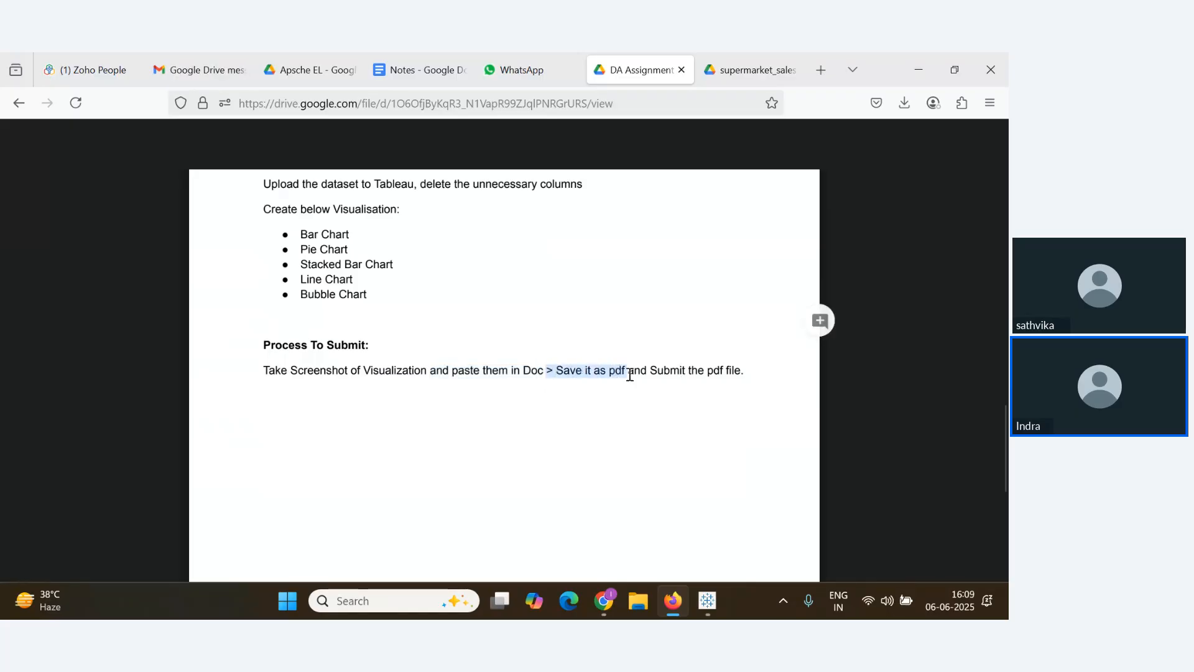
Return to the Apsche EL folder in Drive and close the leftover sharing dialog
click(782, 69)
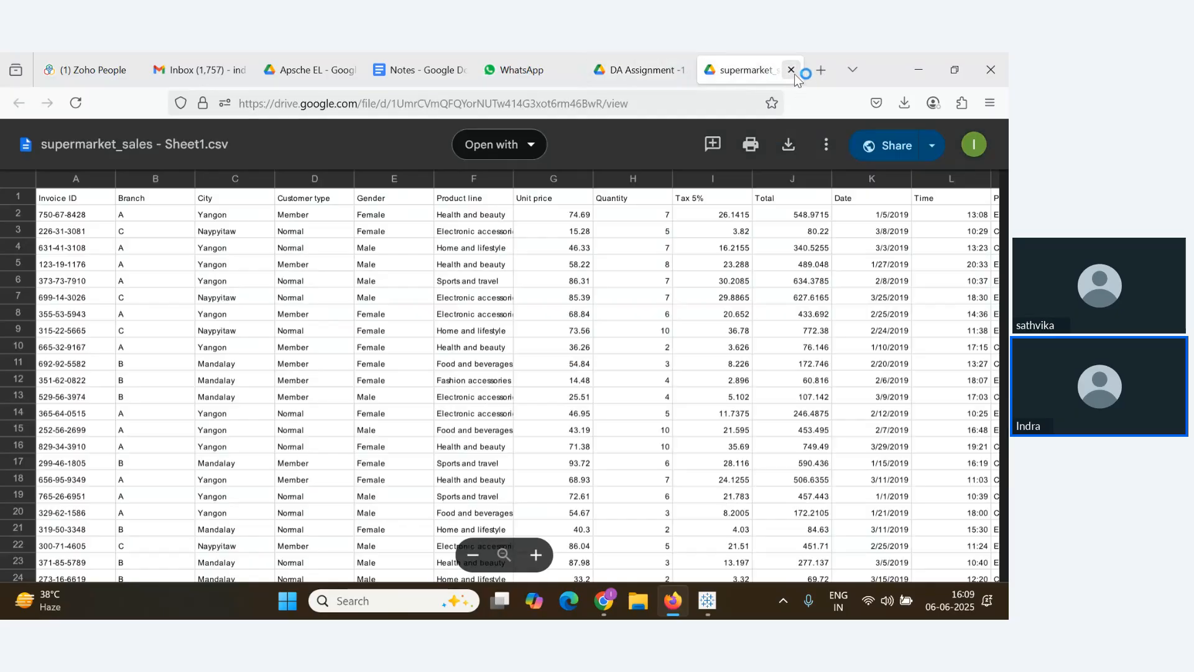
click(791, 70)
click(458, 66)
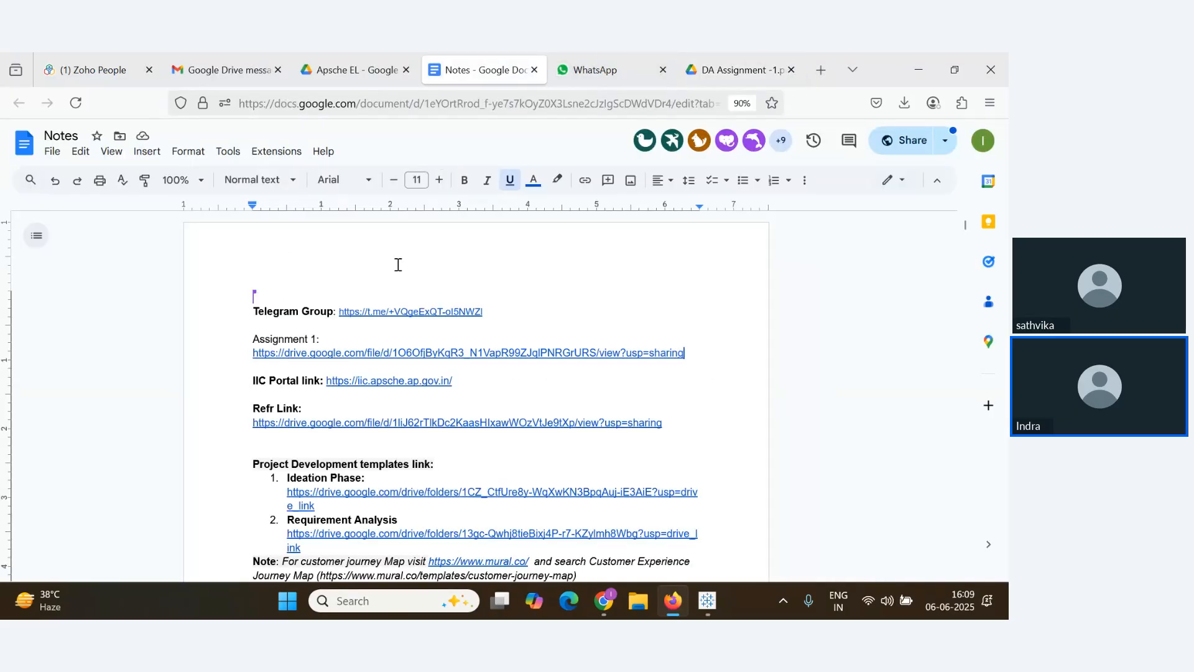
key(alt+Tab)
key(alt+Tab)
click(352, 62)
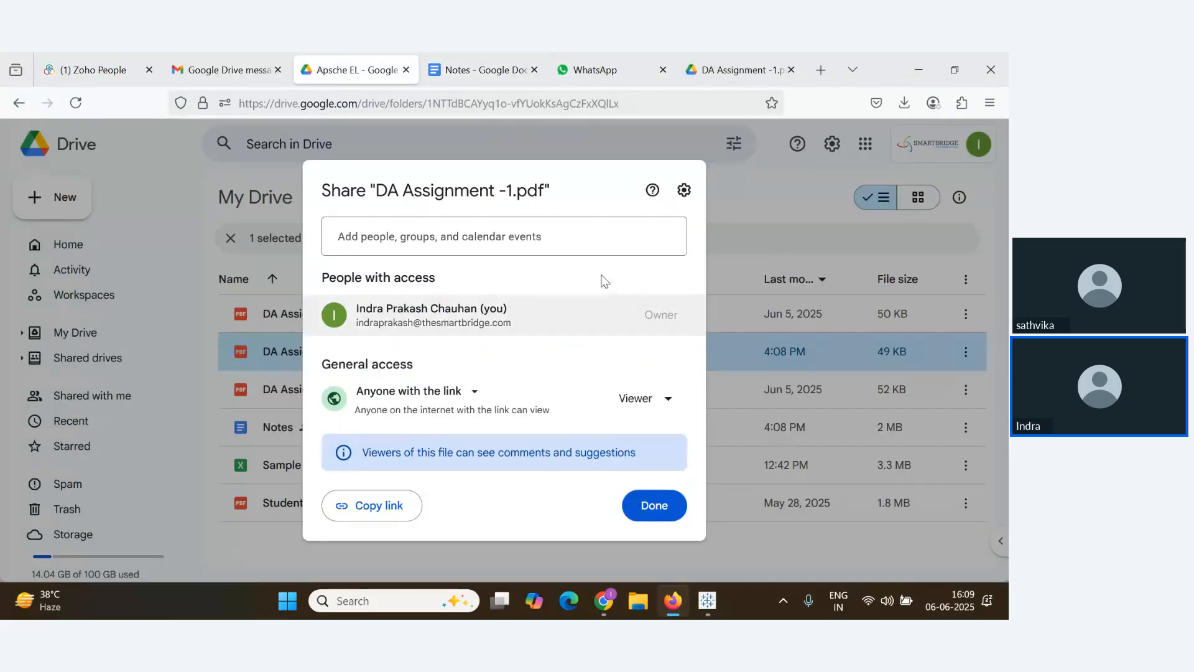
click(744, 220)
Preview DA Assignment -2.pdf, scroll through it, and close the preview
double_click(345, 394)
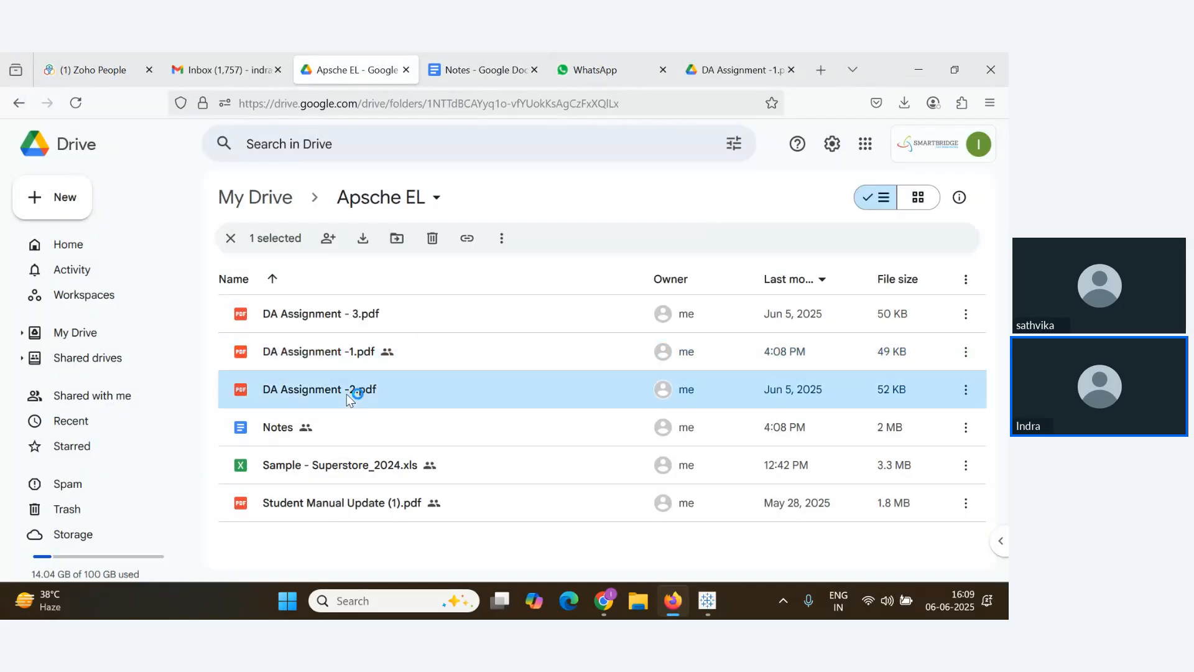
scroll(496, 427, down, 6)
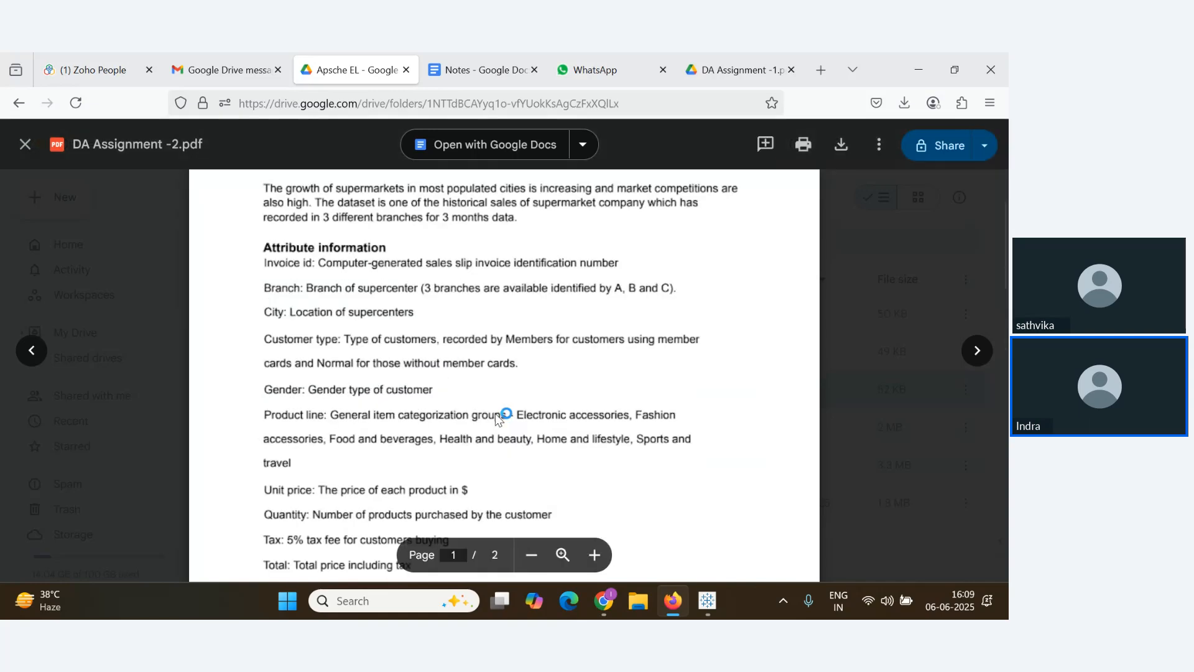
scroll(496, 427, down, 8)
scroll(496, 433, up, 1)
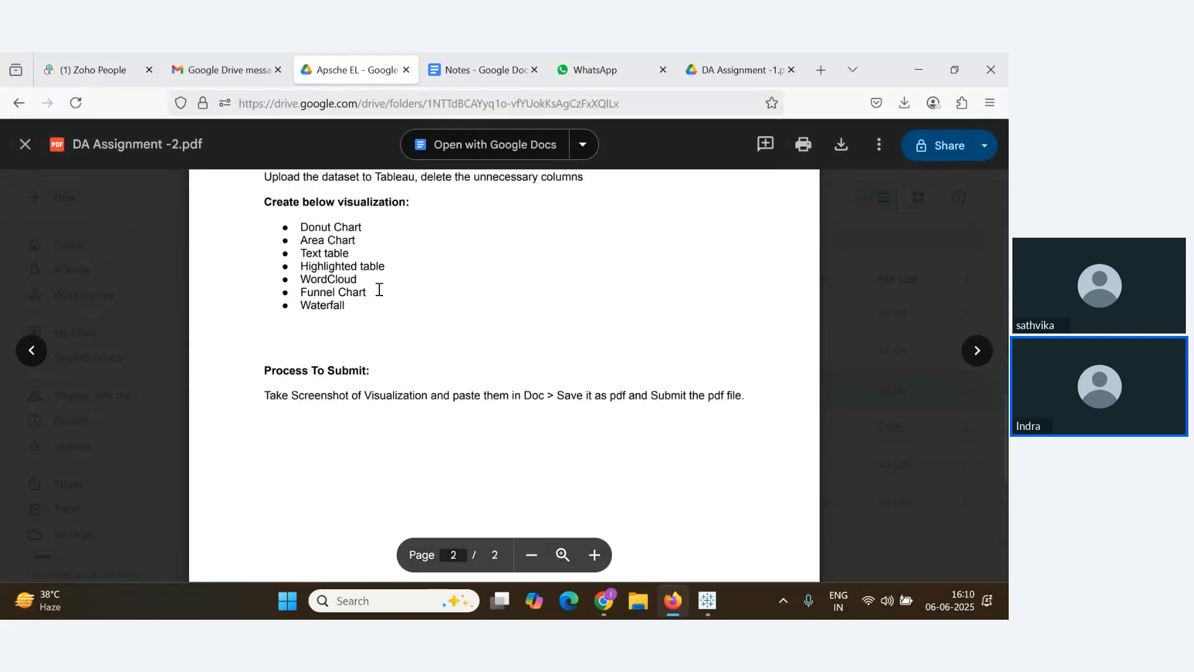
scroll(509, 363, up, 8)
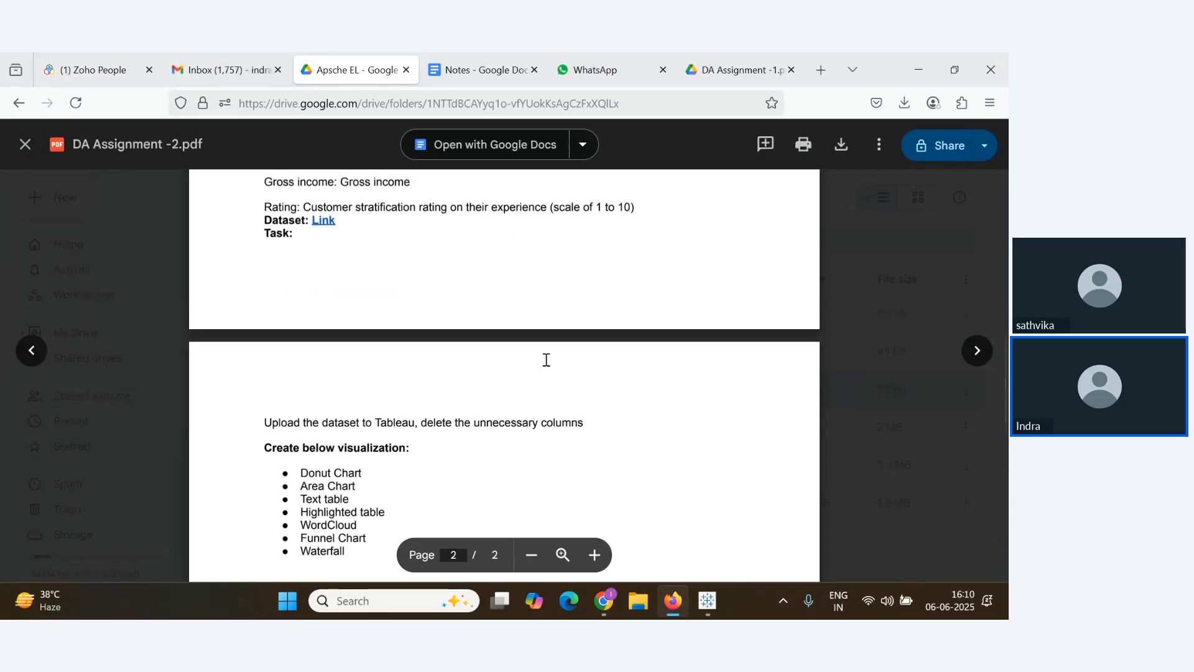
click(25, 144)
Set DA Assignment -2.pdf to Anyone with the link as viewer and copy its link
click(966, 390)
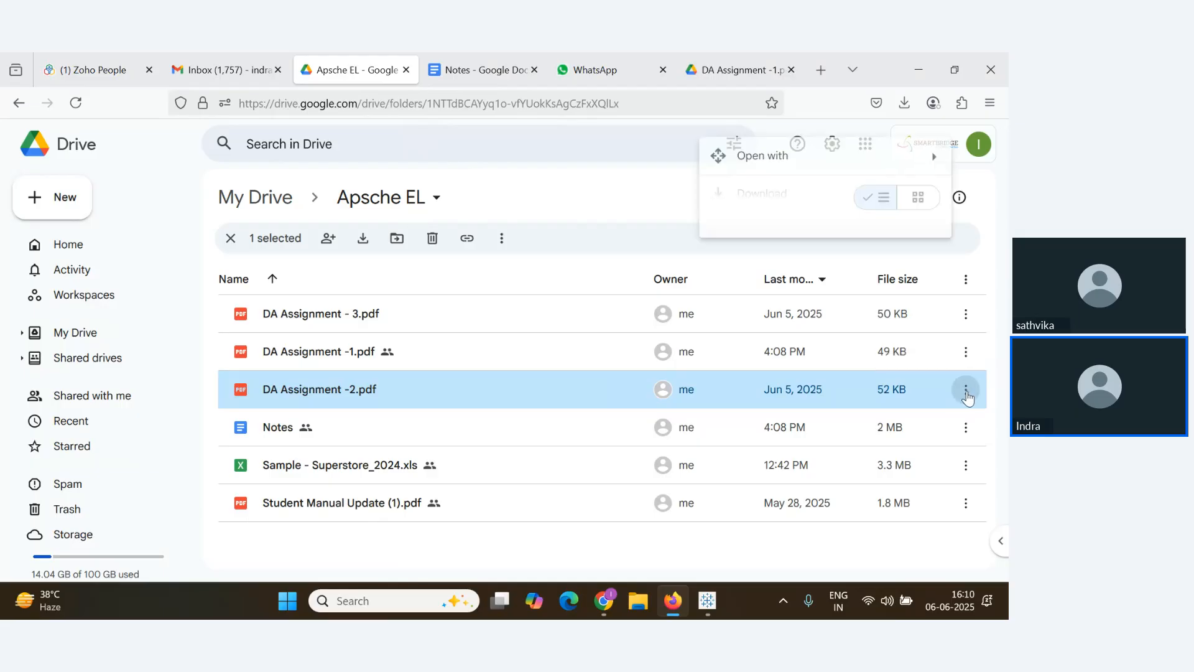
mouse_move(766, 292)
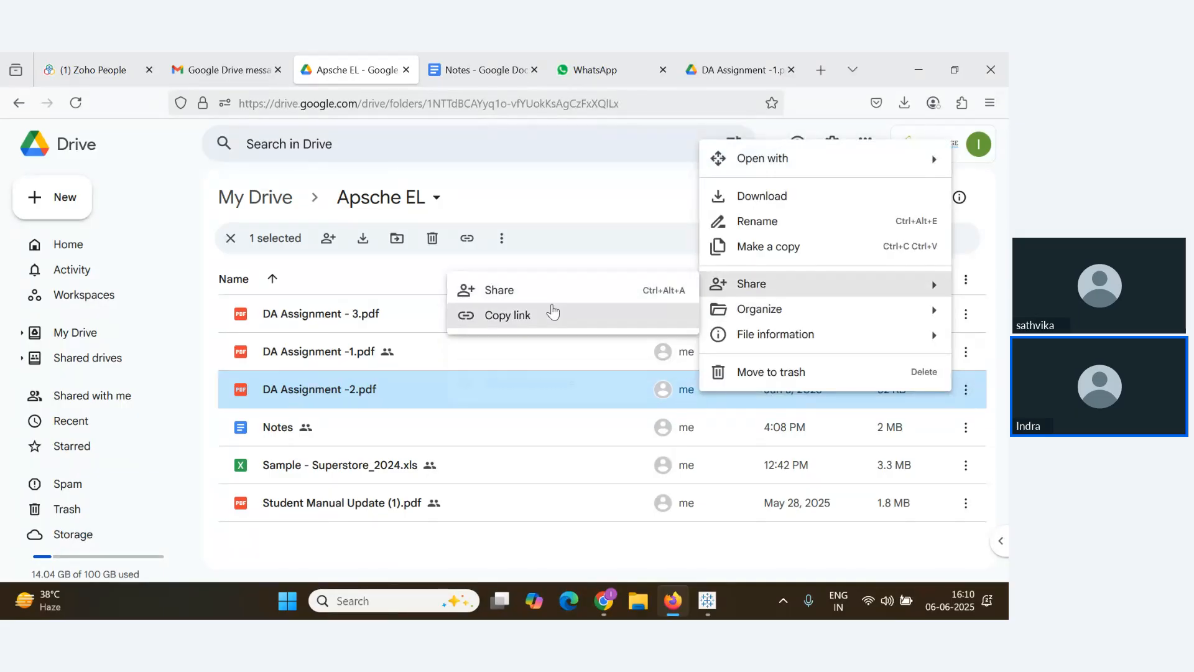
click(541, 312)
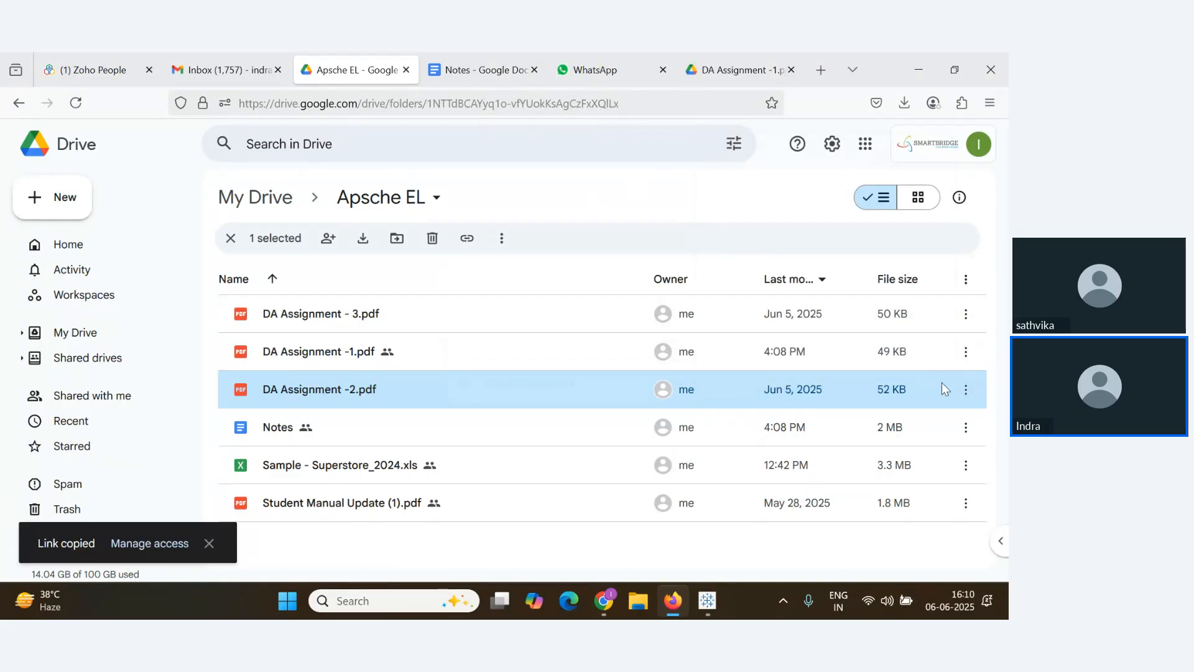
click(966, 389)
mouse_move(775, 293)
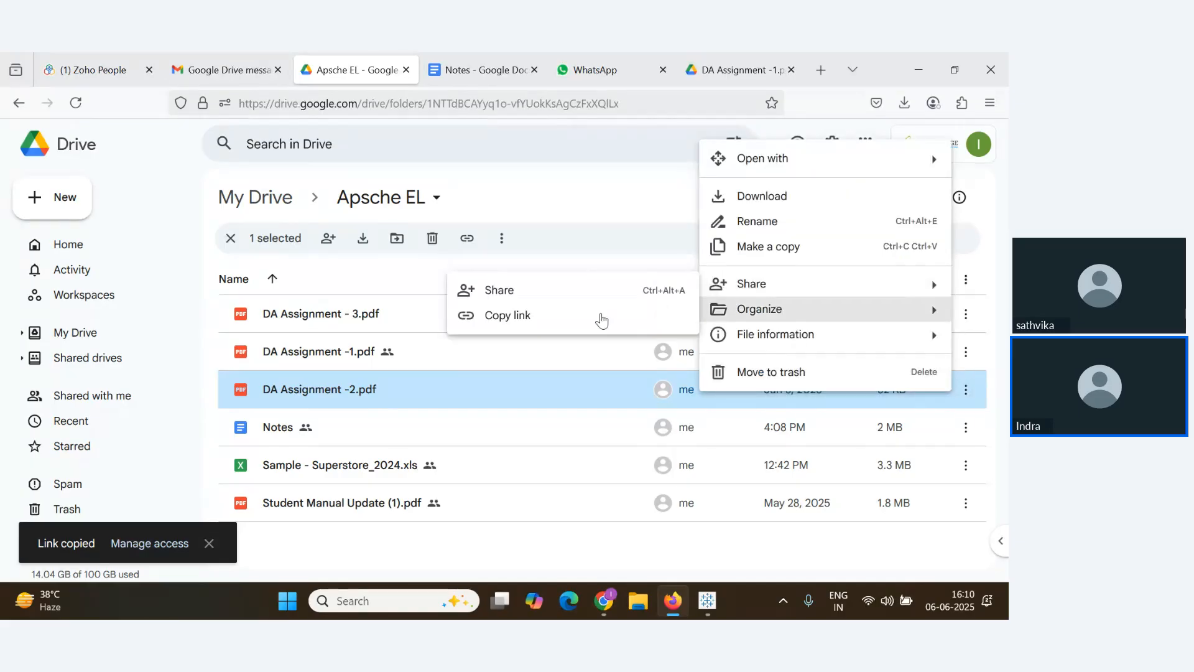
click(535, 301)
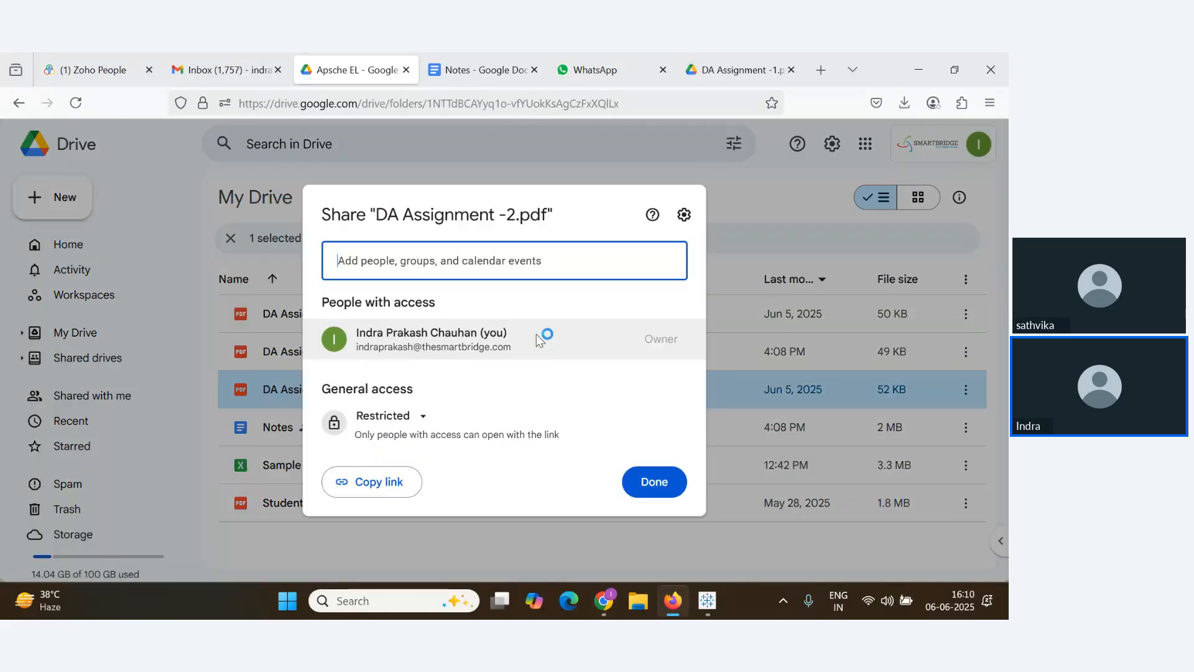
click(428, 416)
click(442, 380)
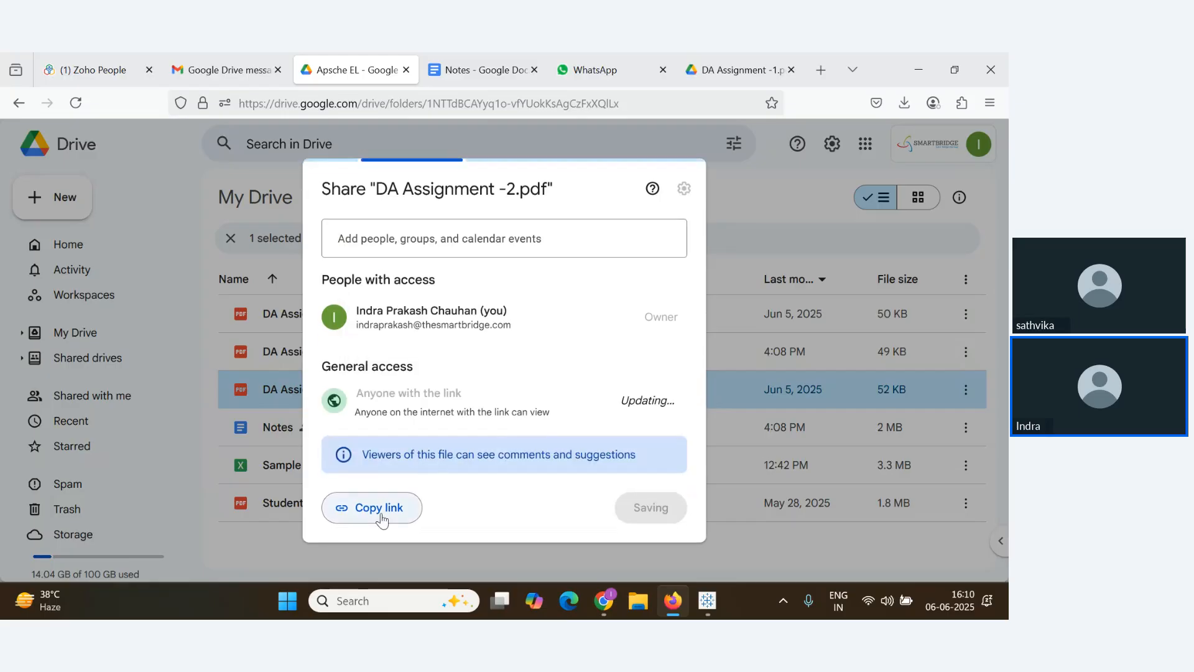
click(373, 505)
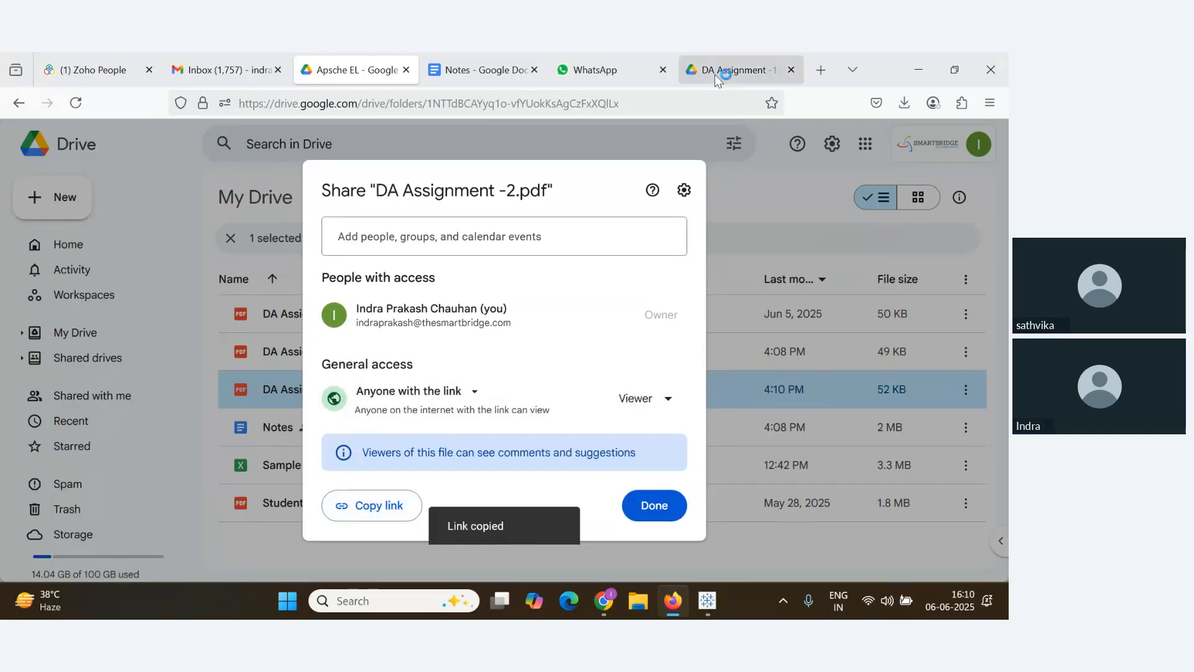
Go back to the Notes document through the open browser tabs
click(622, 70)
click(726, 65)
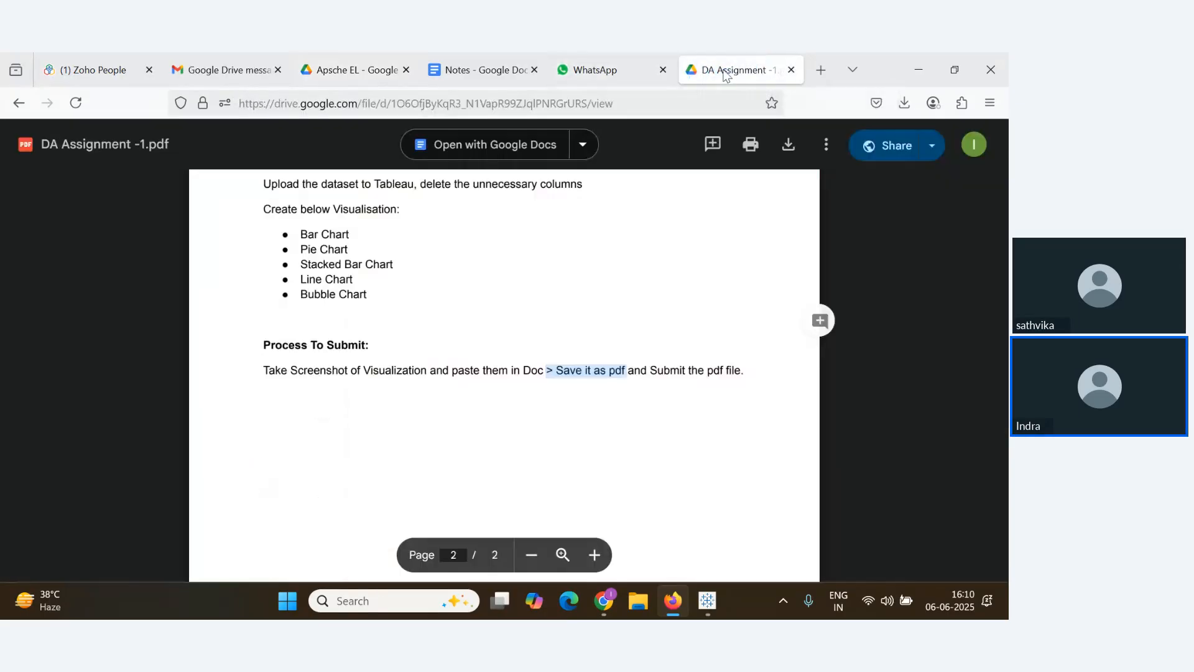
click(479, 69)
Below the Assignment 1 link, add 'Assignment 2:' with the pasted Drive URL as a hyperlink
click(684, 362)
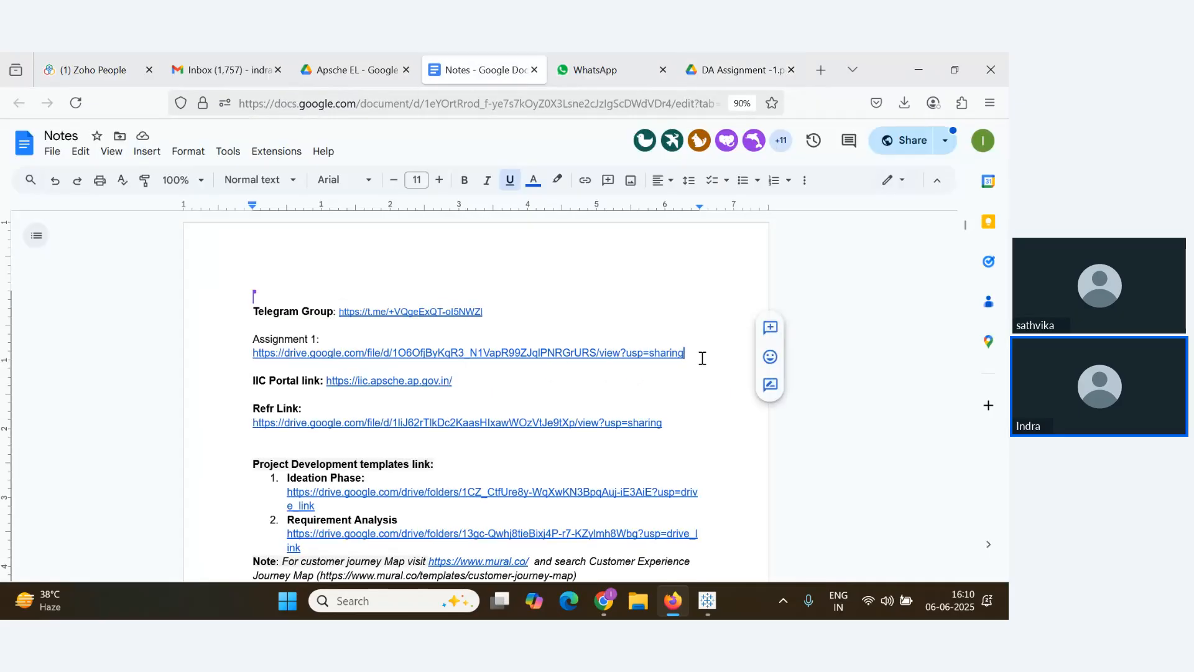
key(Return)
key(Return)
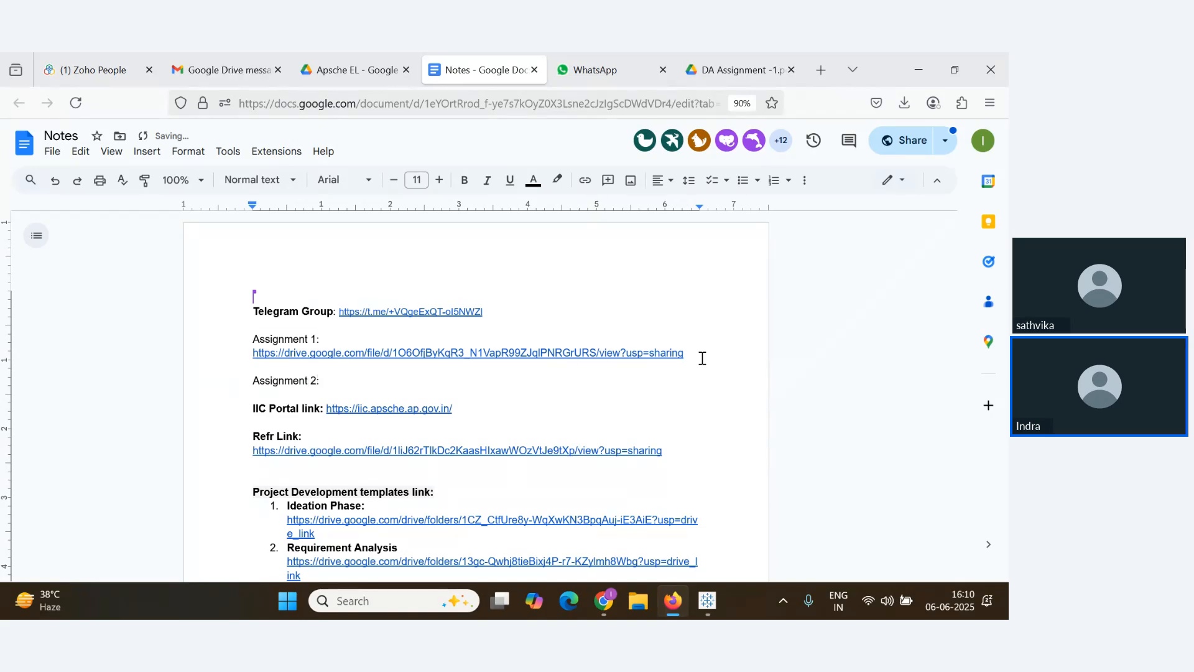
text(Assignment 2:)
key(Return)
key(ctrl+v)
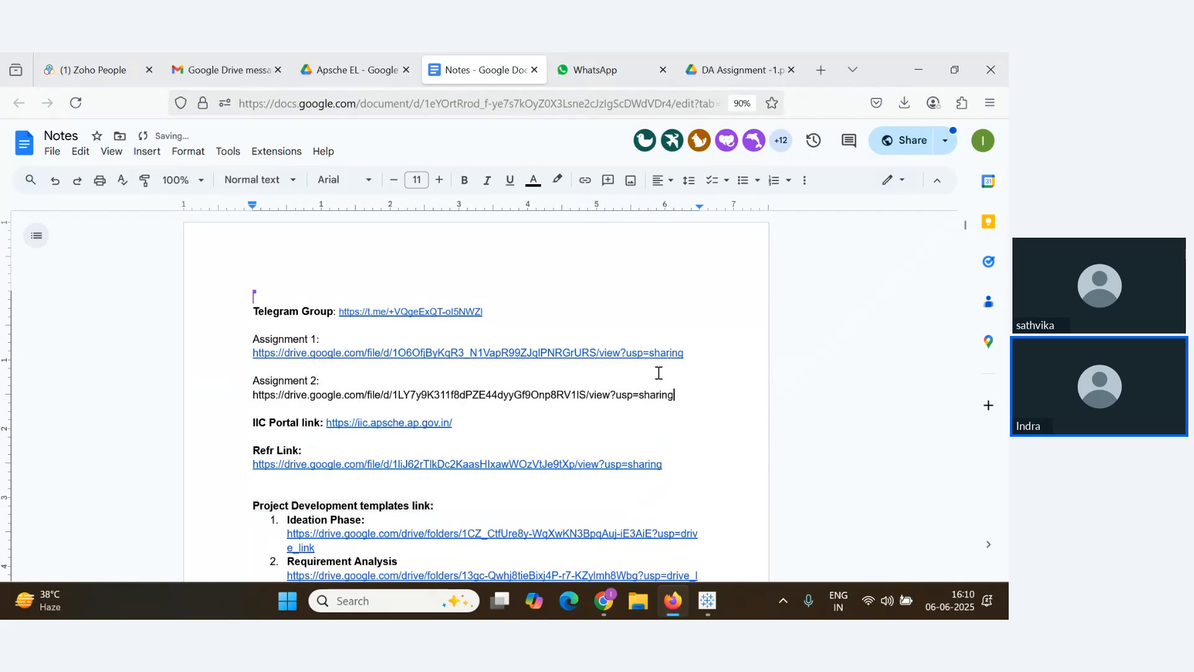
drag(678, 395, 292, 387)
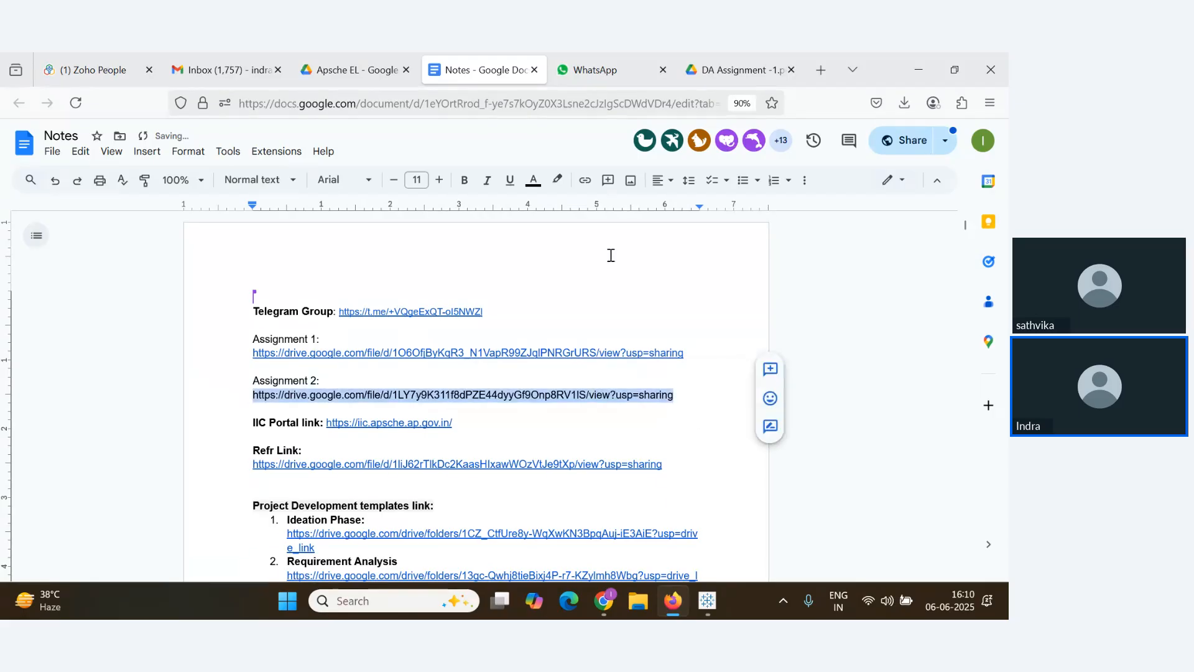
click(584, 180)
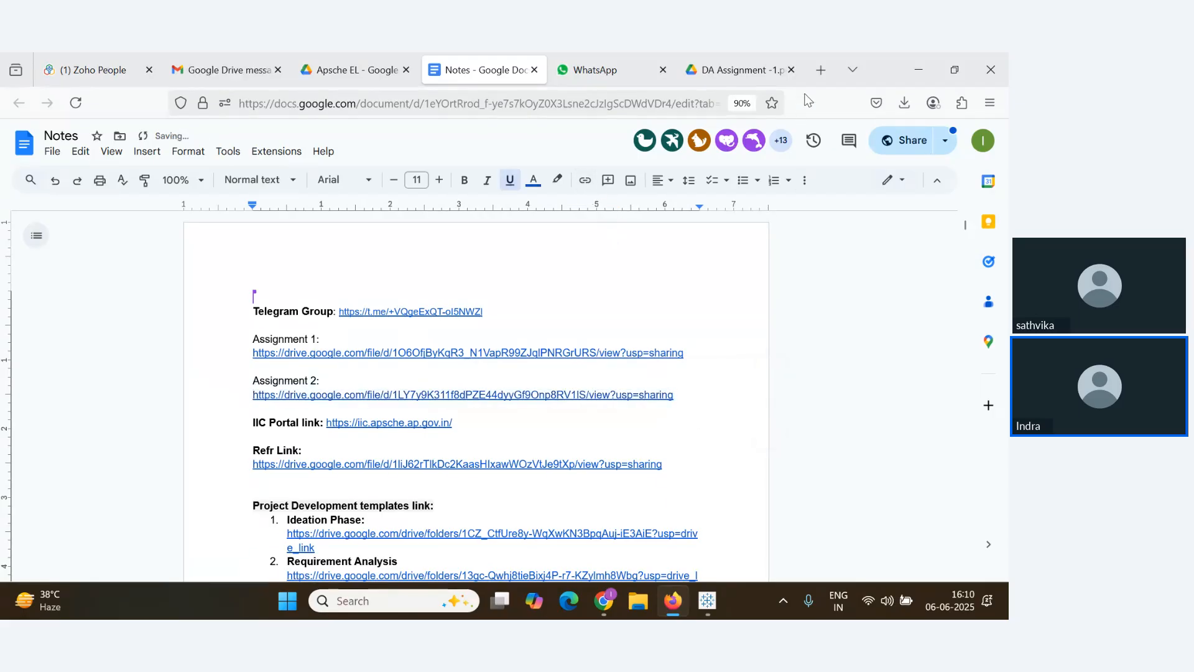
click(821, 69)
click(689, 106)
Load the Assignment 2 link and point out its charts, Donut Chart through Waterfall
key(ctrl+v)
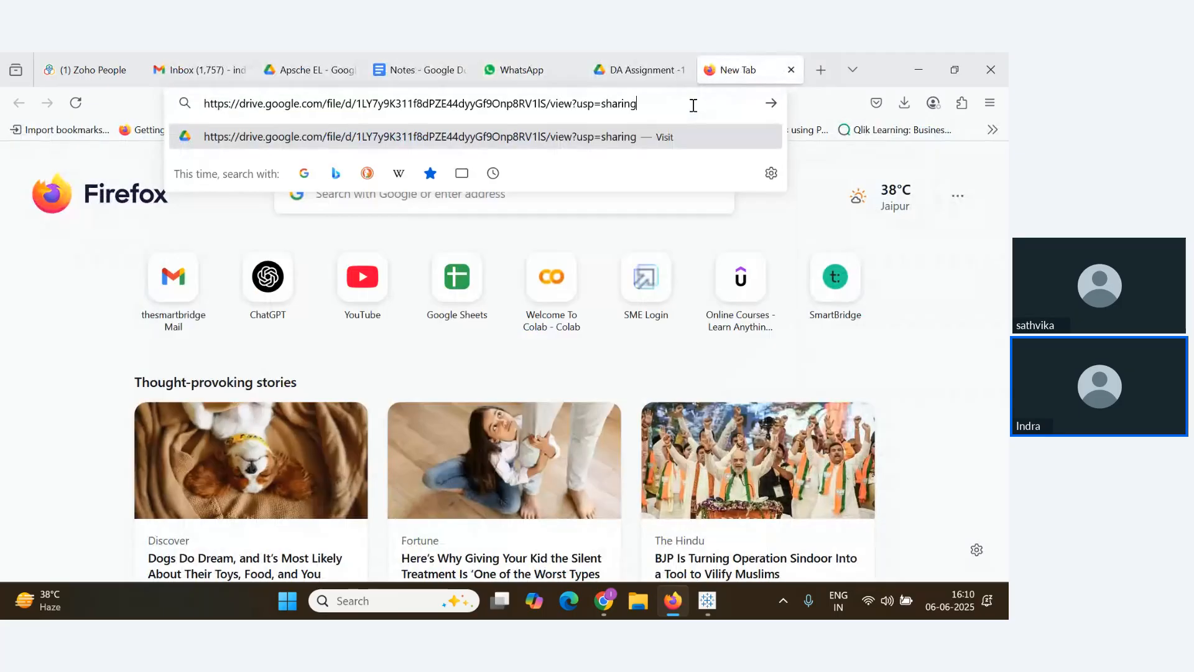
click(693, 136)
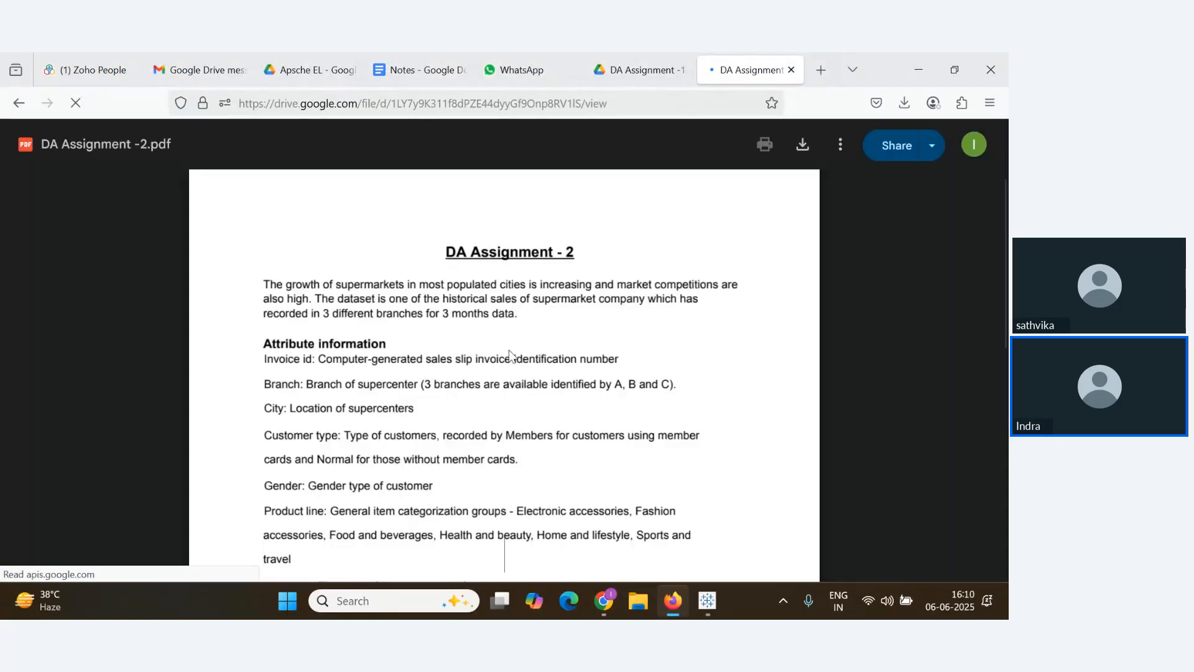
scroll(508, 353, down, 10)
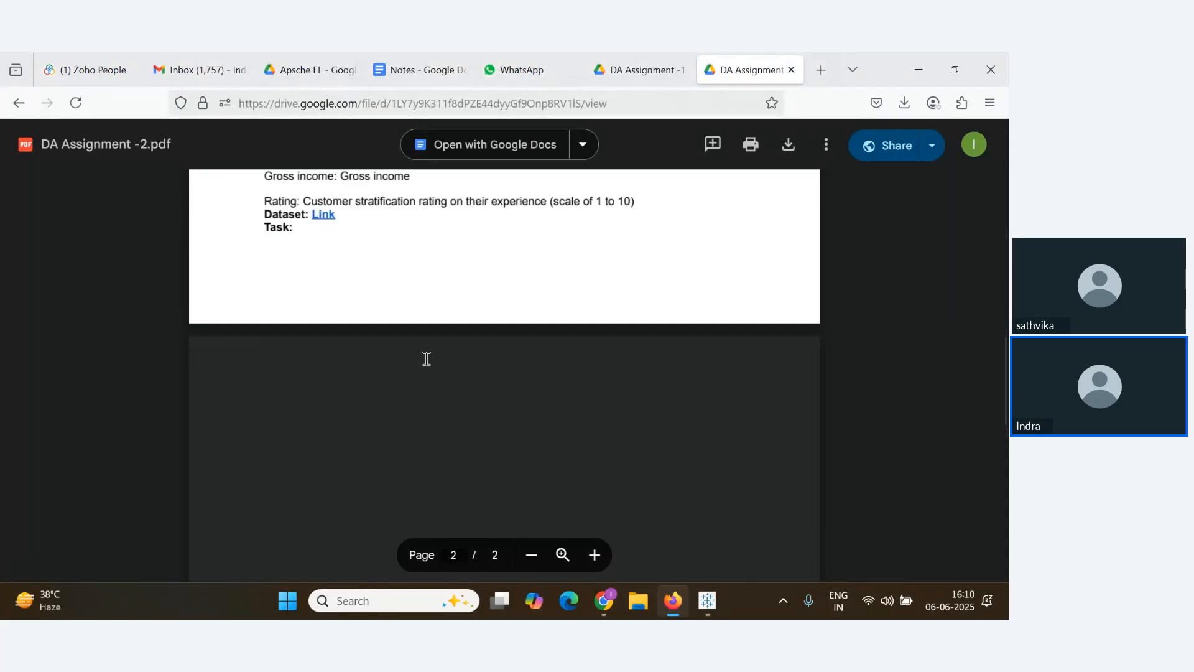
scroll(378, 342, down, 4)
scroll(387, 346, up, 1)
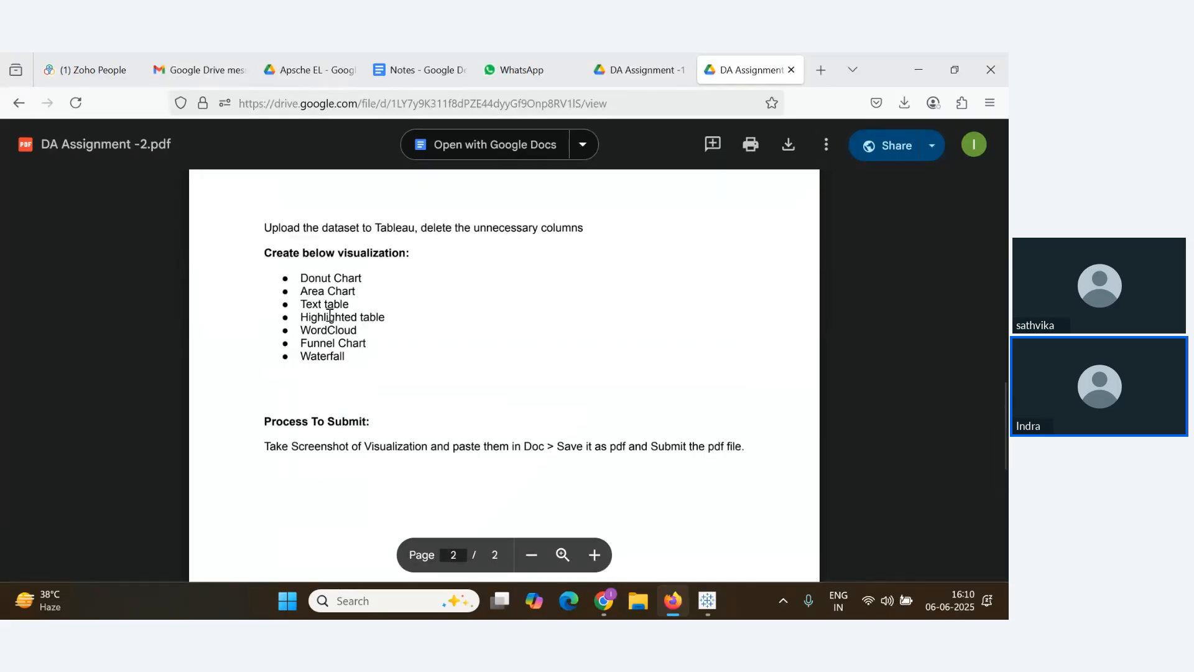
drag(319, 281, 385, 318)
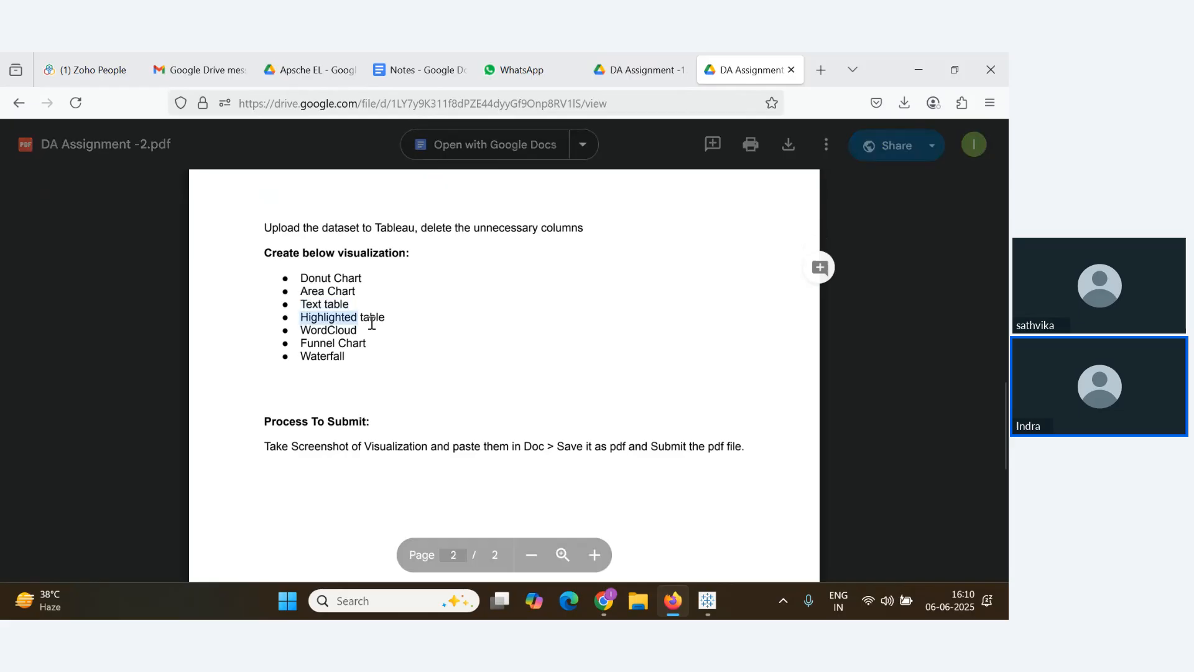
drag(301, 330, 301, 357)
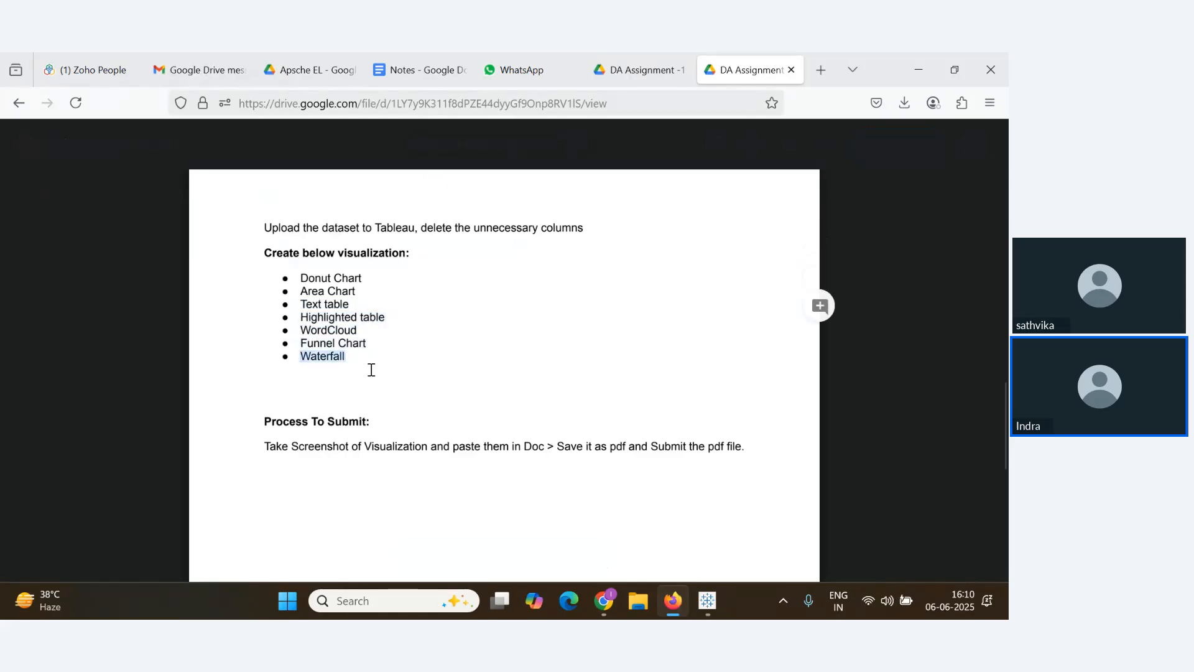
scroll(371, 369, up, 3)
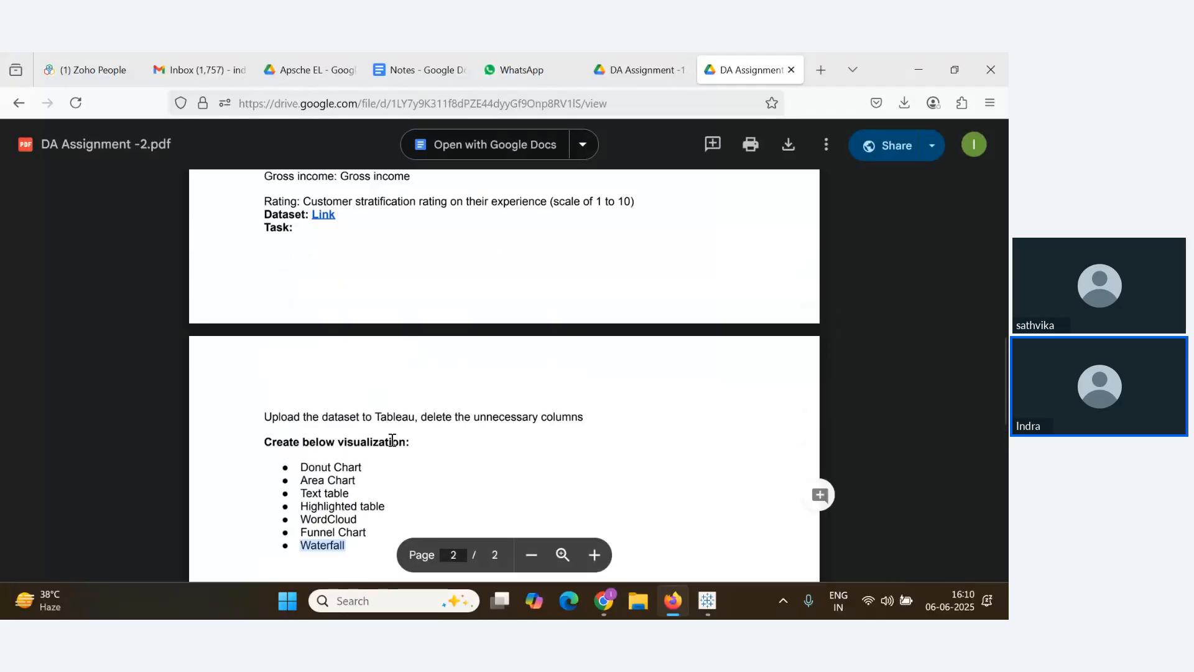
scroll(392, 440, up, 3)
key(alt+Tab)
key(alt+Tab)
Scroll through the Zoho Webinar Q&A, then cycle back to the DA Assignment -2.pdf window
key(Tab)
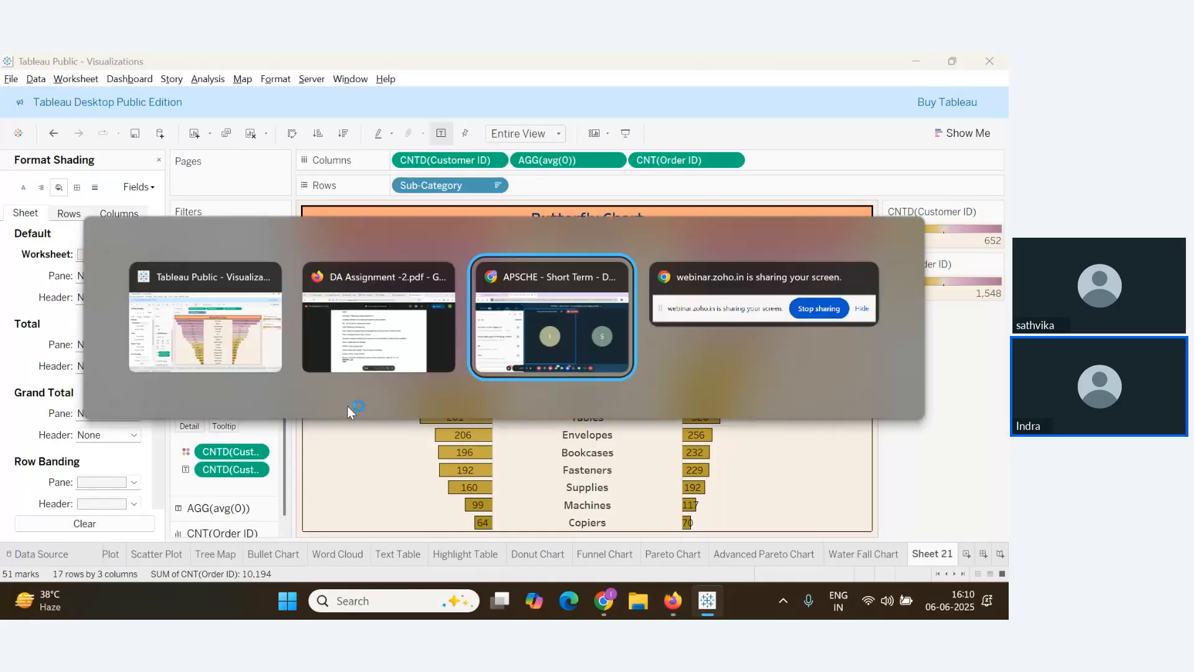
scroll(208, 469, up, 3)
scroll(207, 469, down, 5)
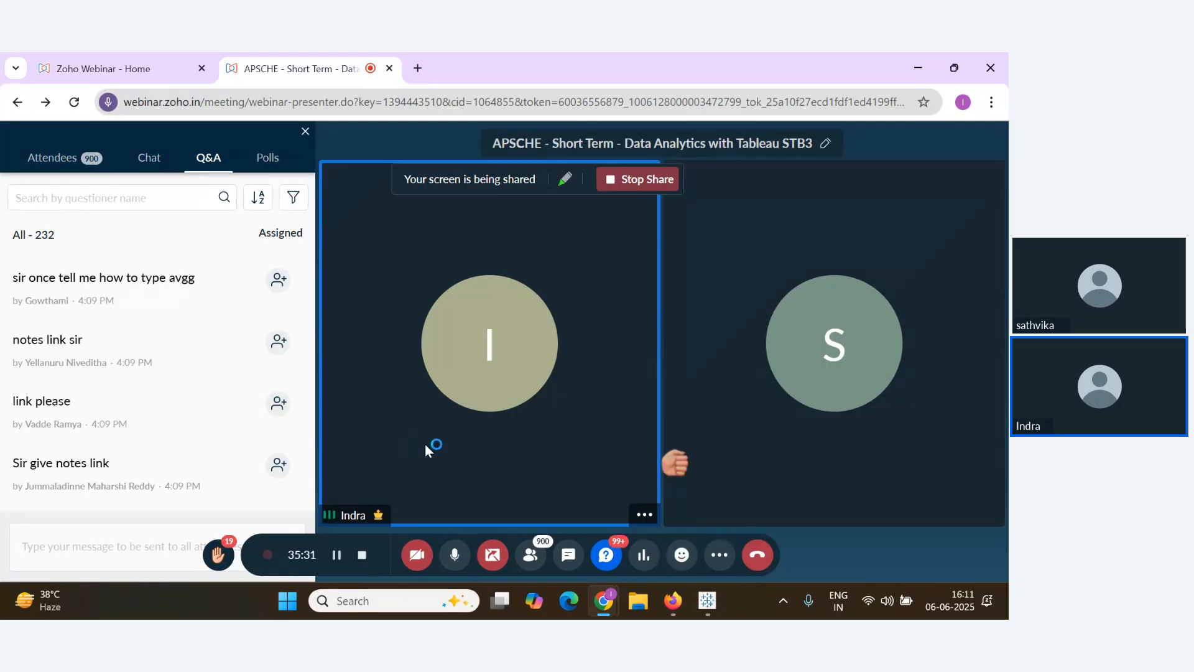
scroll(185, 449, down, 5)
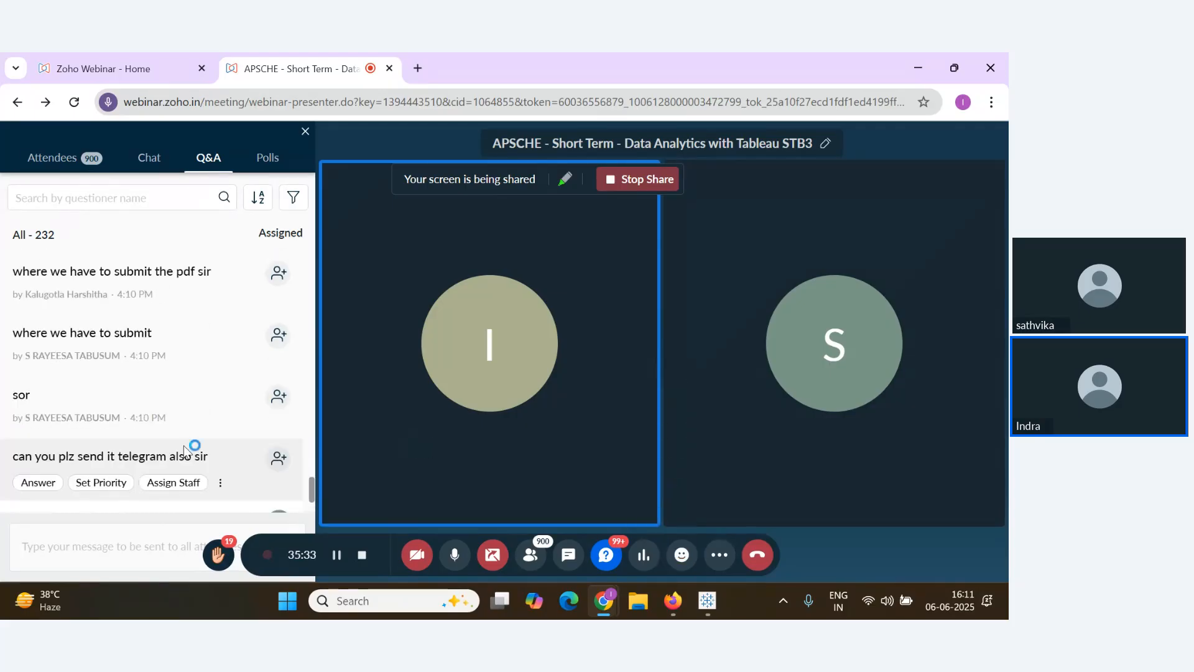
scroll(185, 449, down, 2)
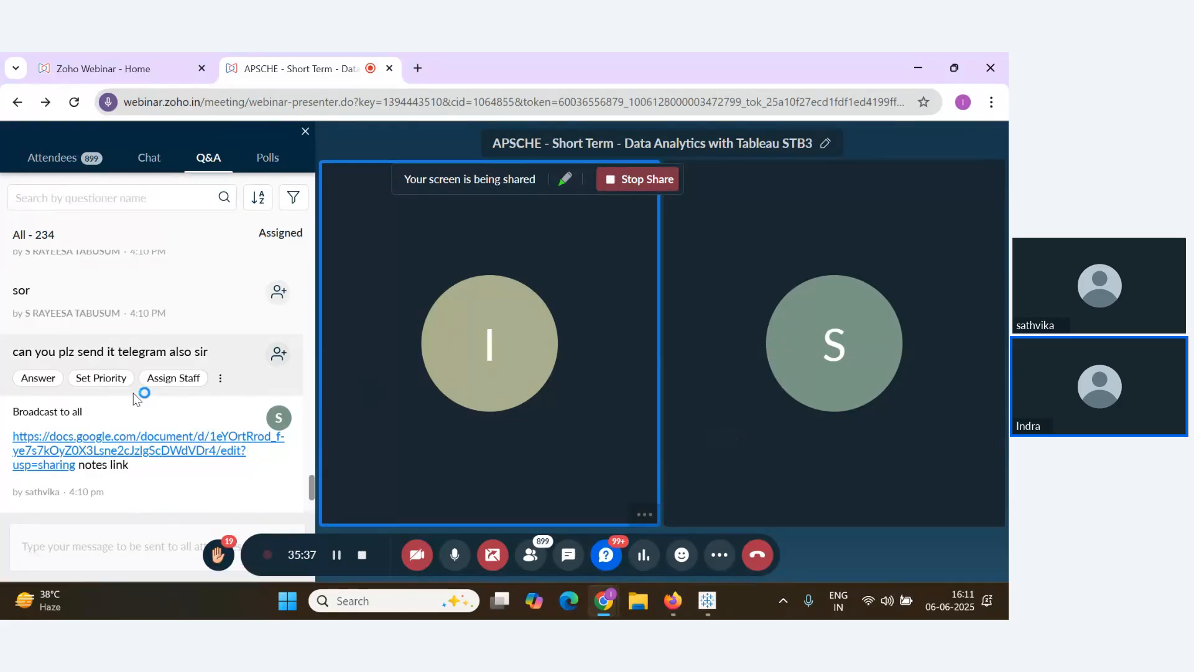
key(alt+Tab)
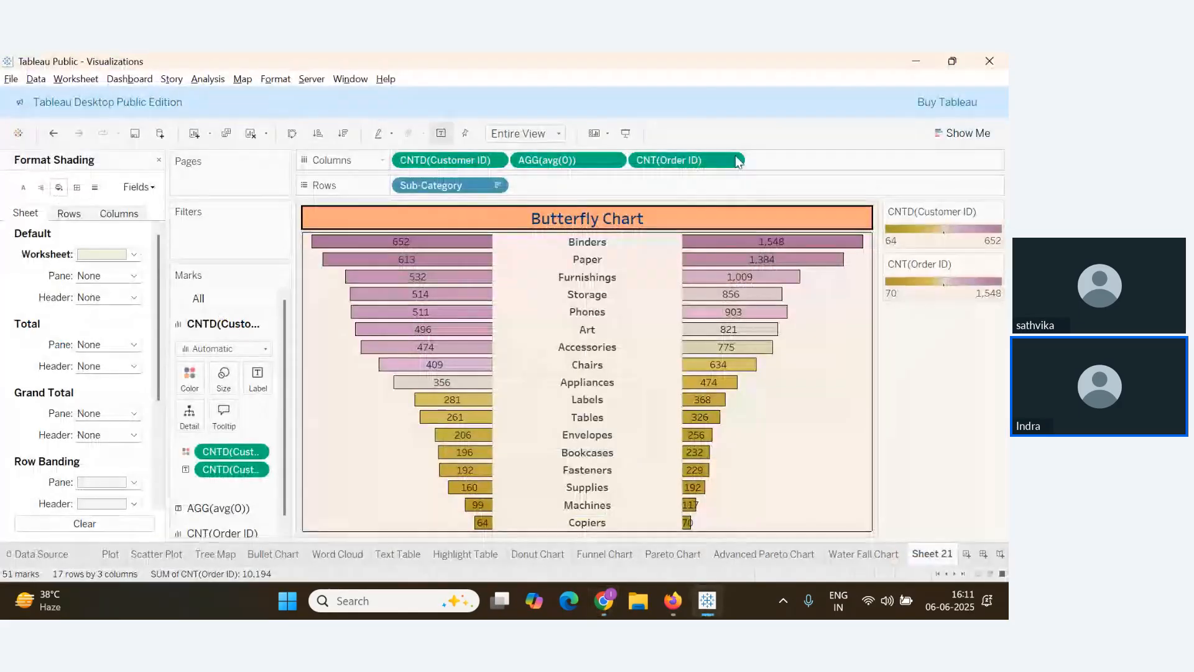
key(alt+Tab)
key(alt+Tab)
key(alt+Tab)
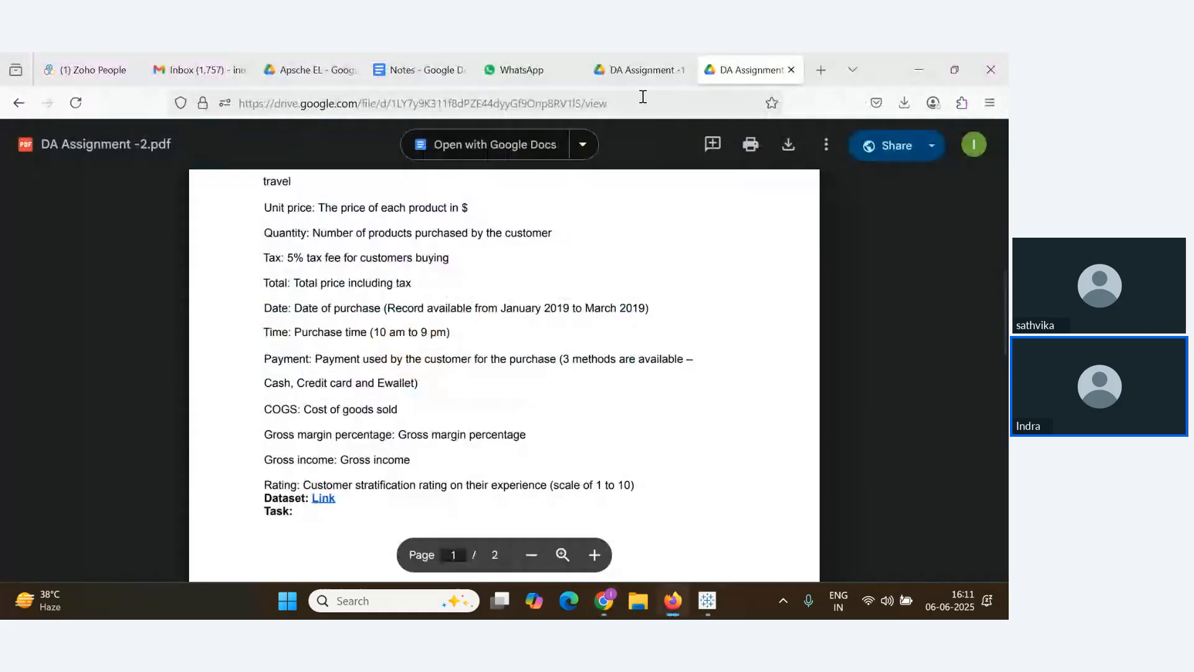
Copy the Notes document's shareable link from its Share dialog
click(411, 69)
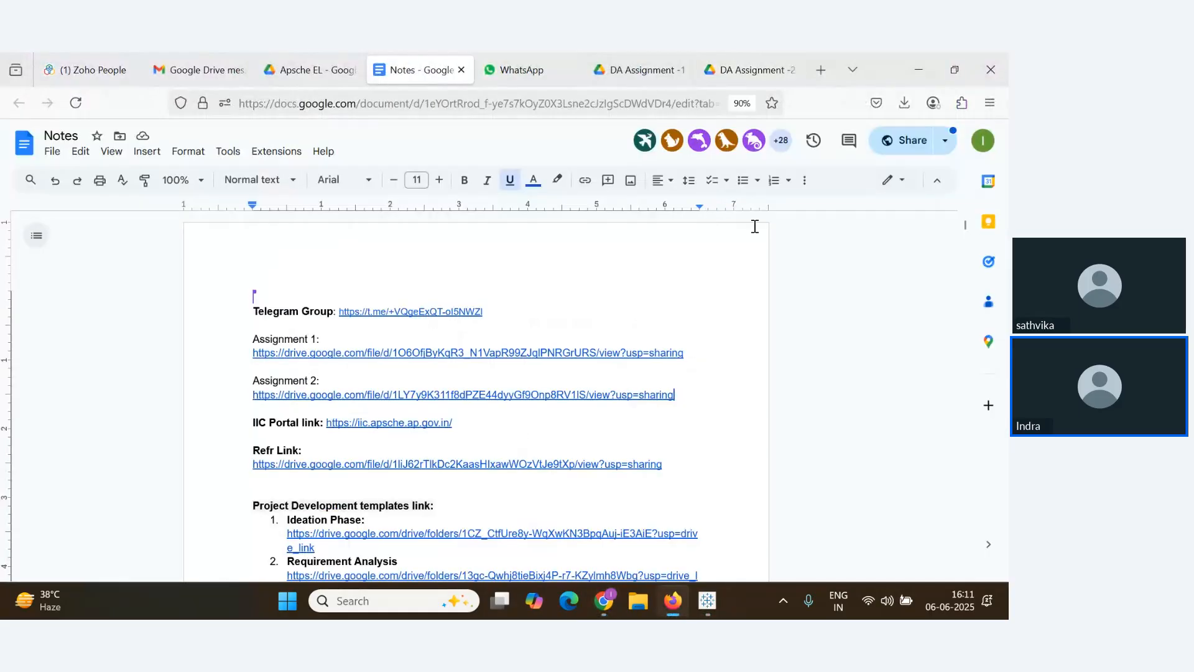
click(903, 148)
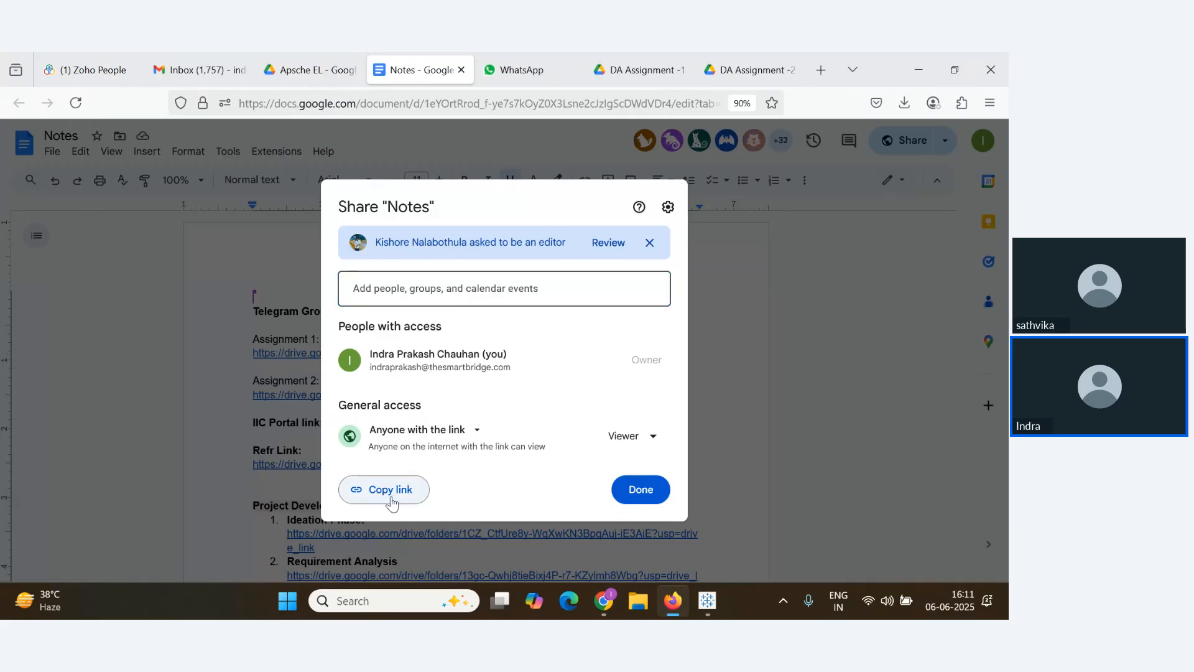
click(357, 496)
Broadcast the copied Notes link to all attendees in the Zoho Webinar Q&A
key(alt+Tab)
click(120, 546)
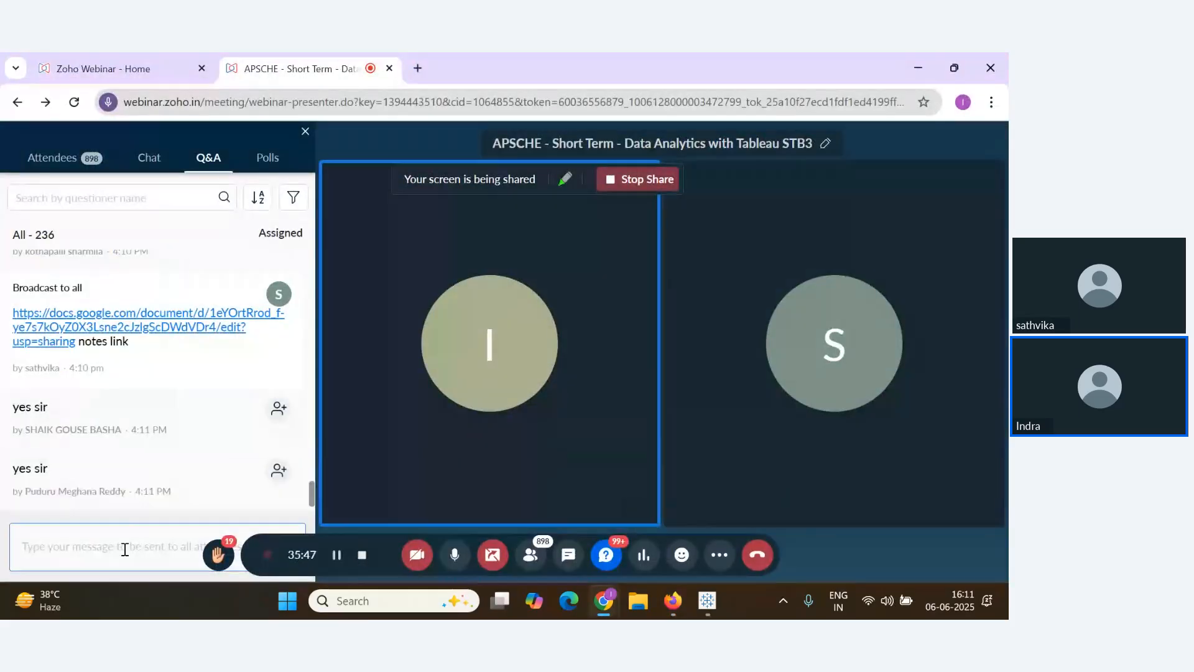
key(alt+Tab)
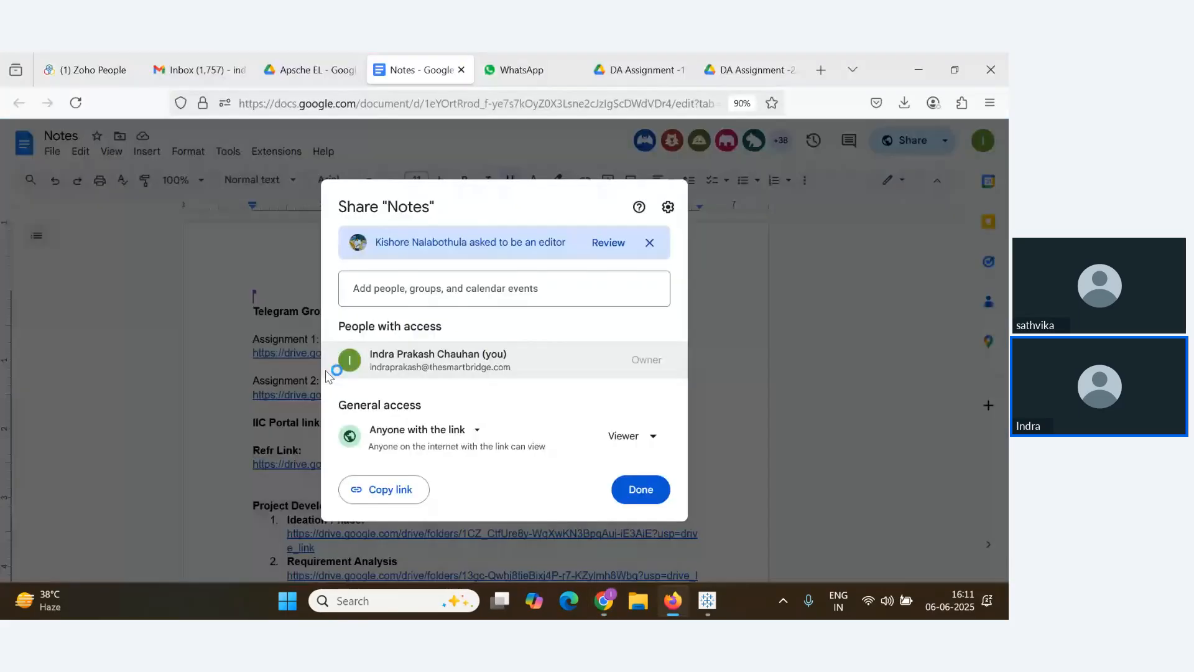
key(alt+Tab)
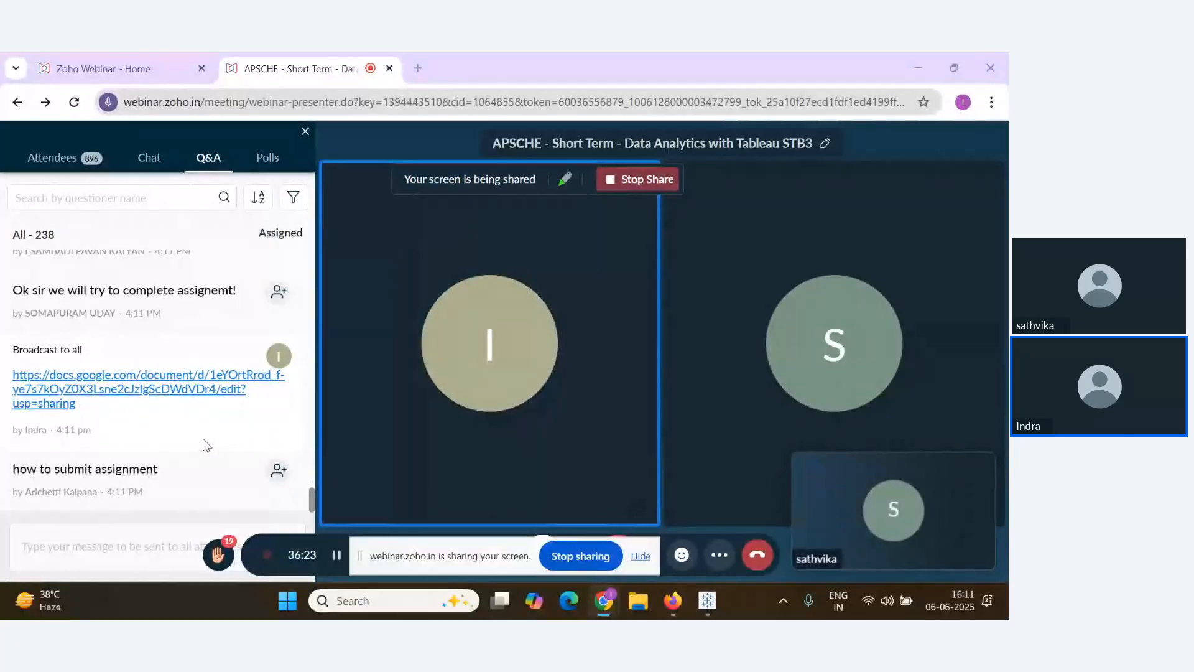
mouse_move(235, 466)
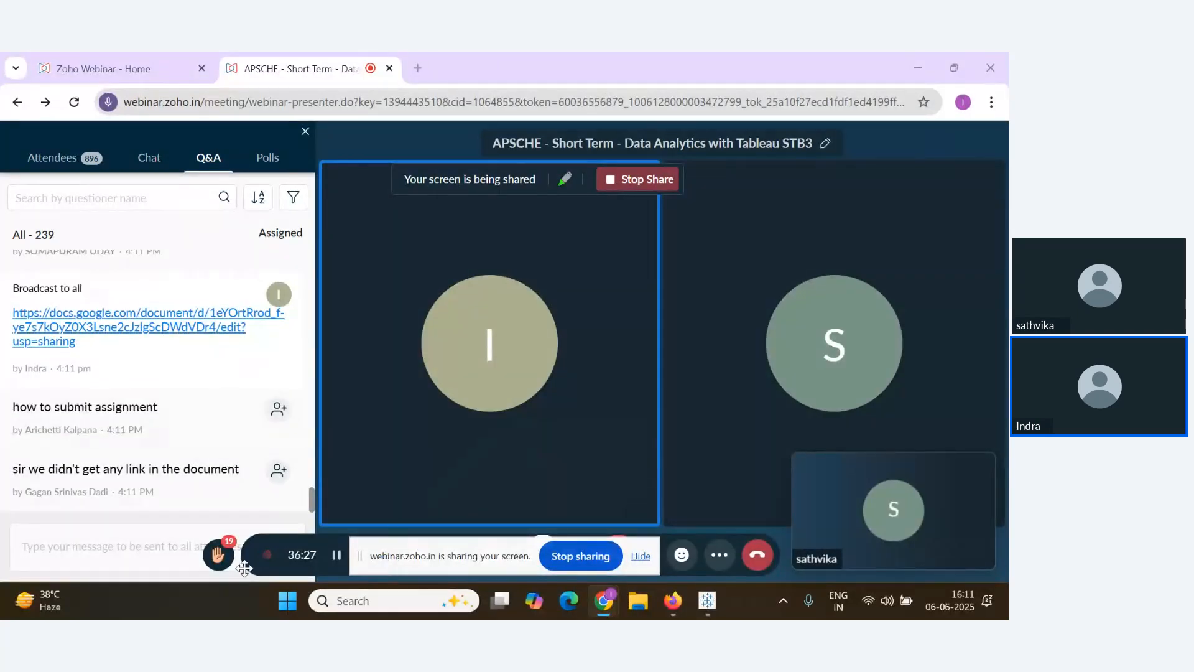
mouse_move(218, 439)
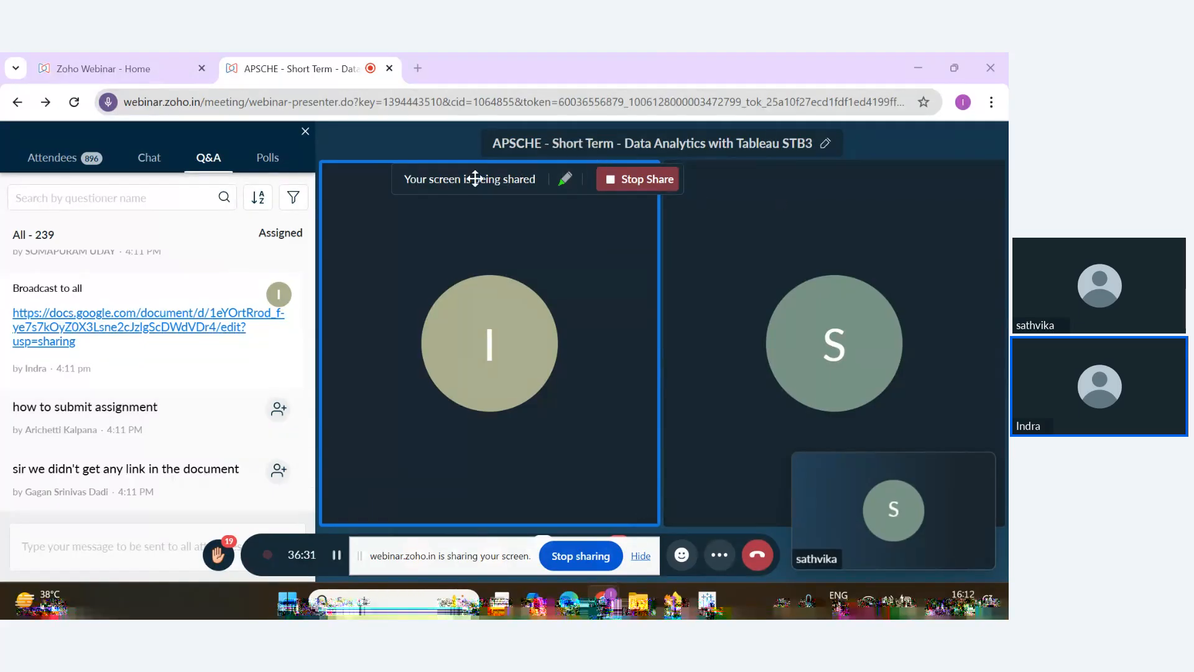
Paste the copied form name and link into a new tab, then return to Notes
click(415, 68)
key(ctrl+v)
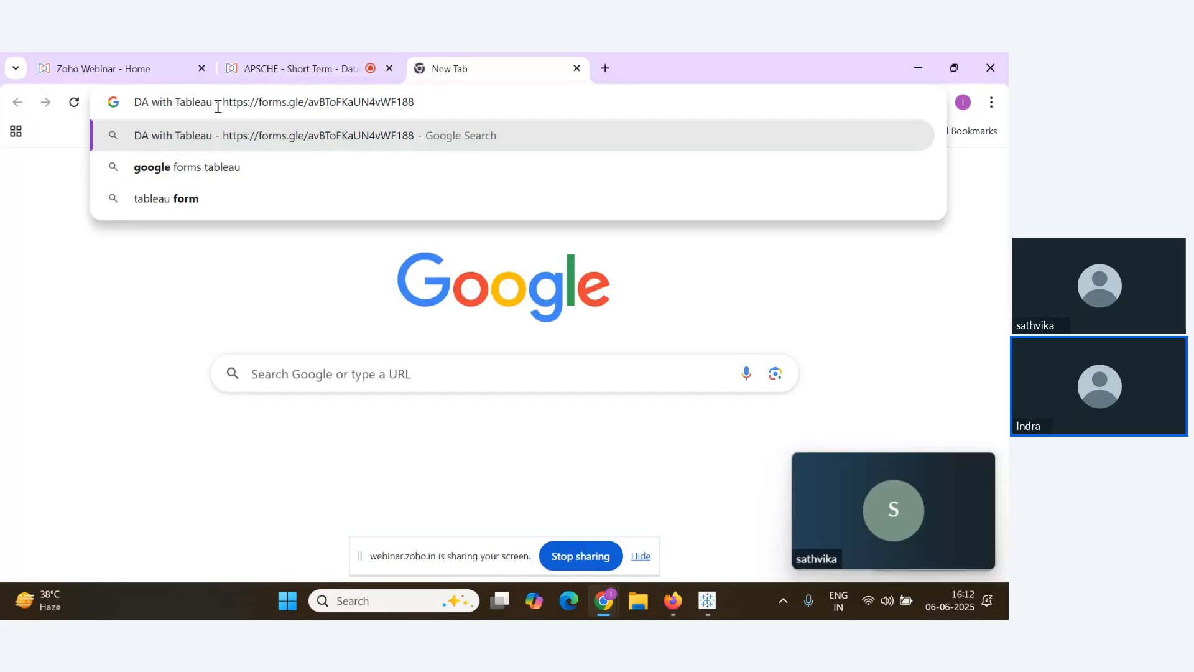
drag(223, 102, 134, 102)
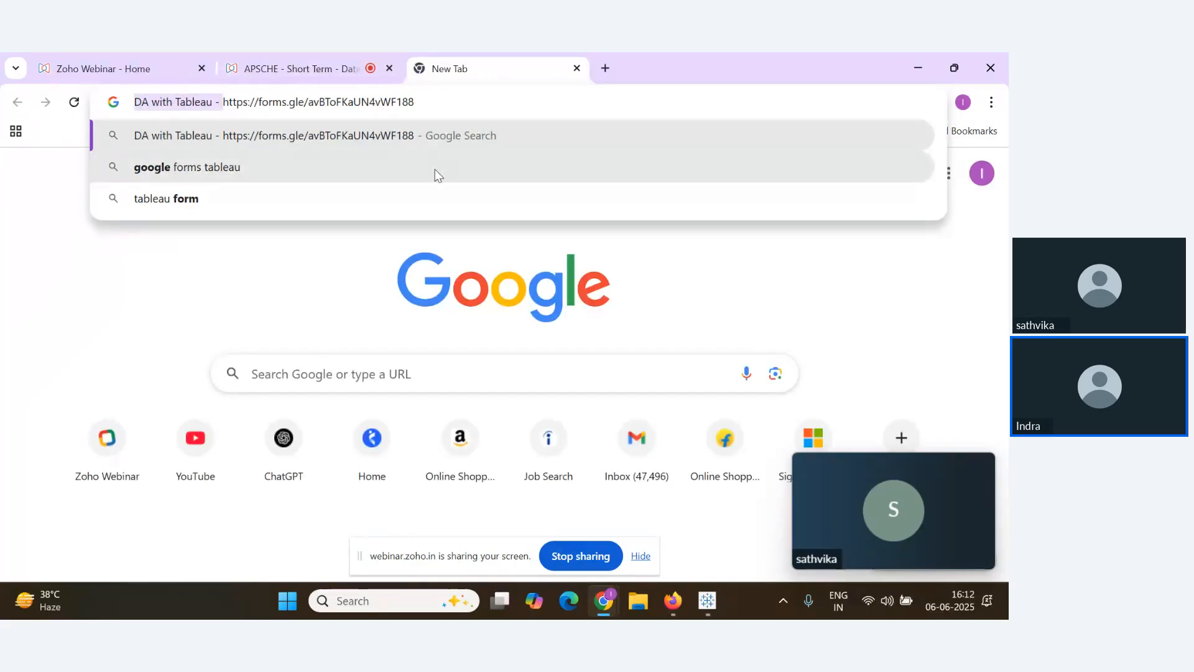
key(alt+Tab)
click(386, 405)
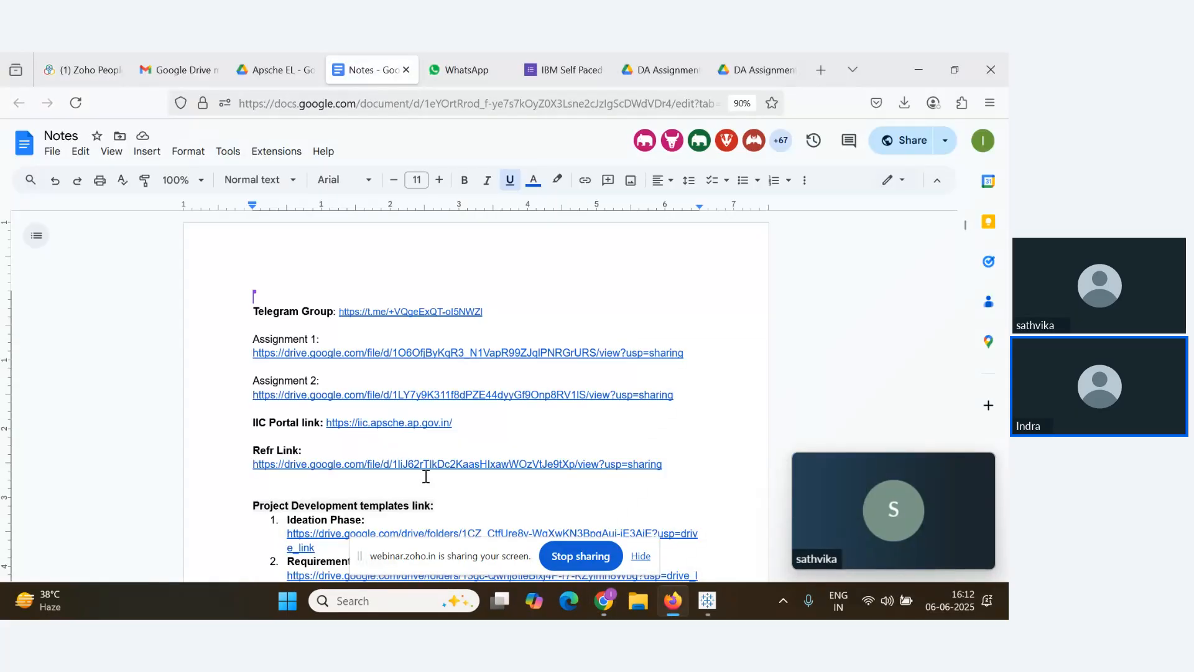
Add a 'Selfpaced badge Submission Link:' line with the form link, removing the 'DA with Tableau' prefix
scroll(449, 476, down, 2)
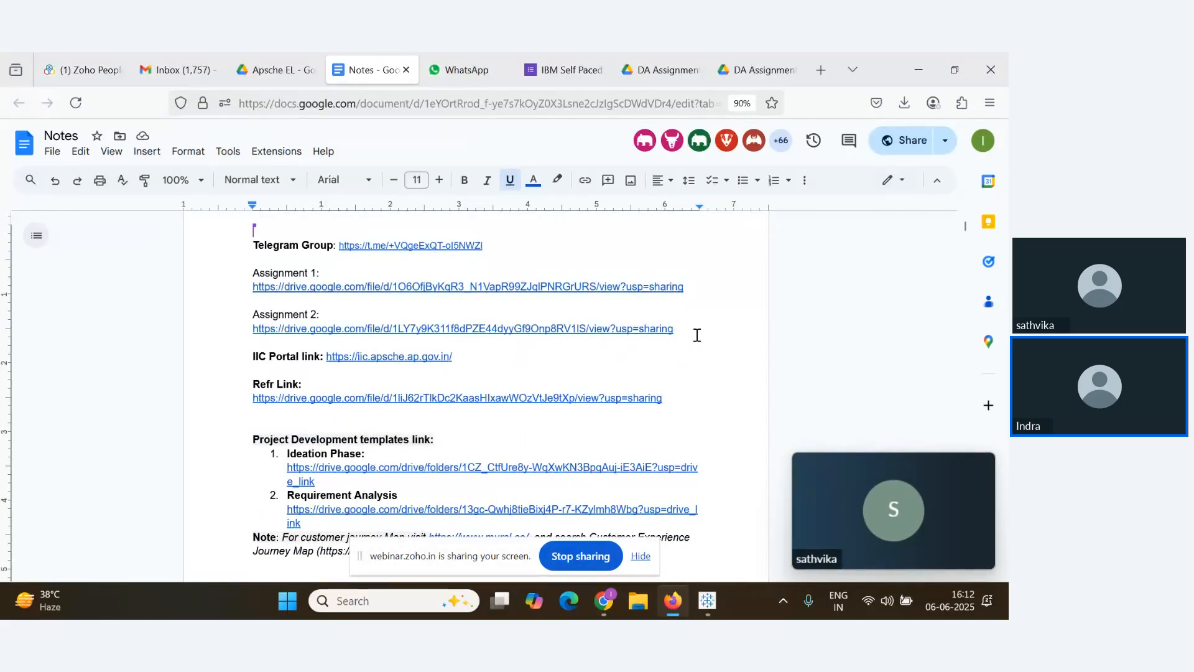
key(Return)
key(Return)
key(Return)
text(Self)
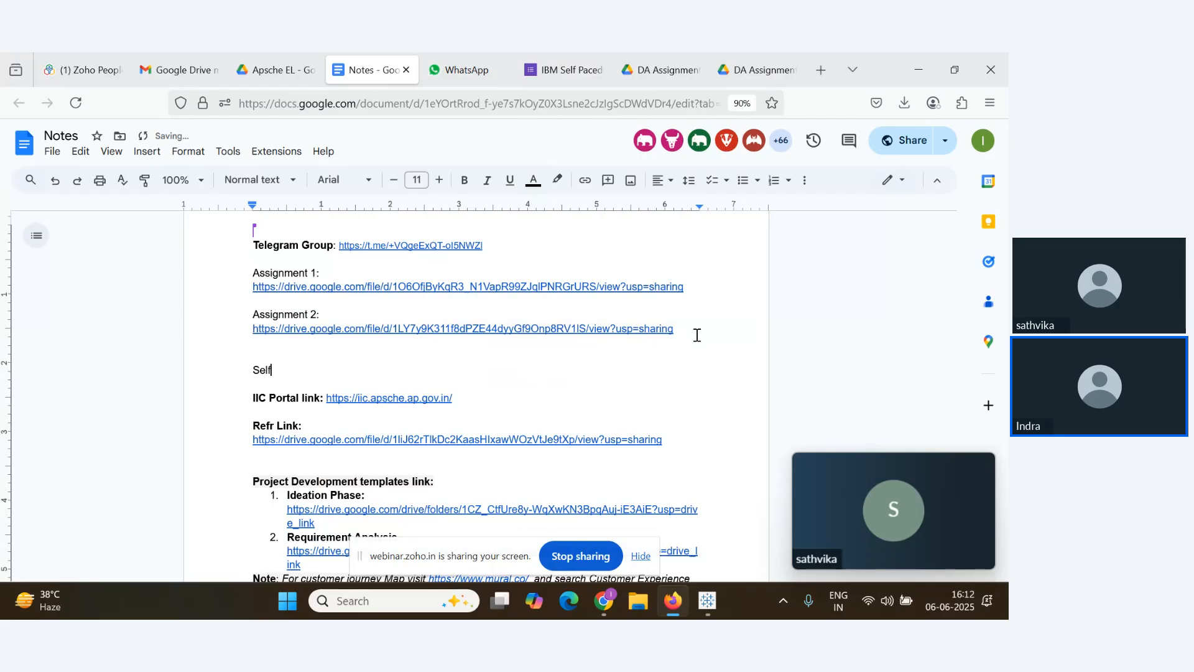
text(paced ba)
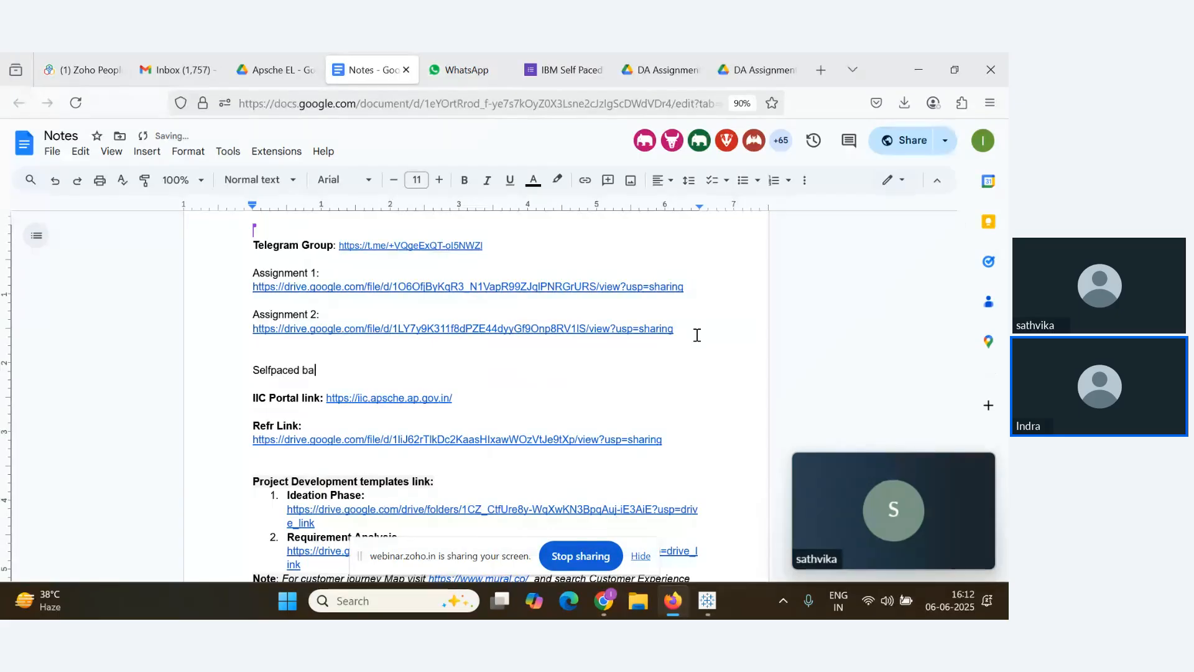
text(dge Submission Link:)
key(ctrl+v)
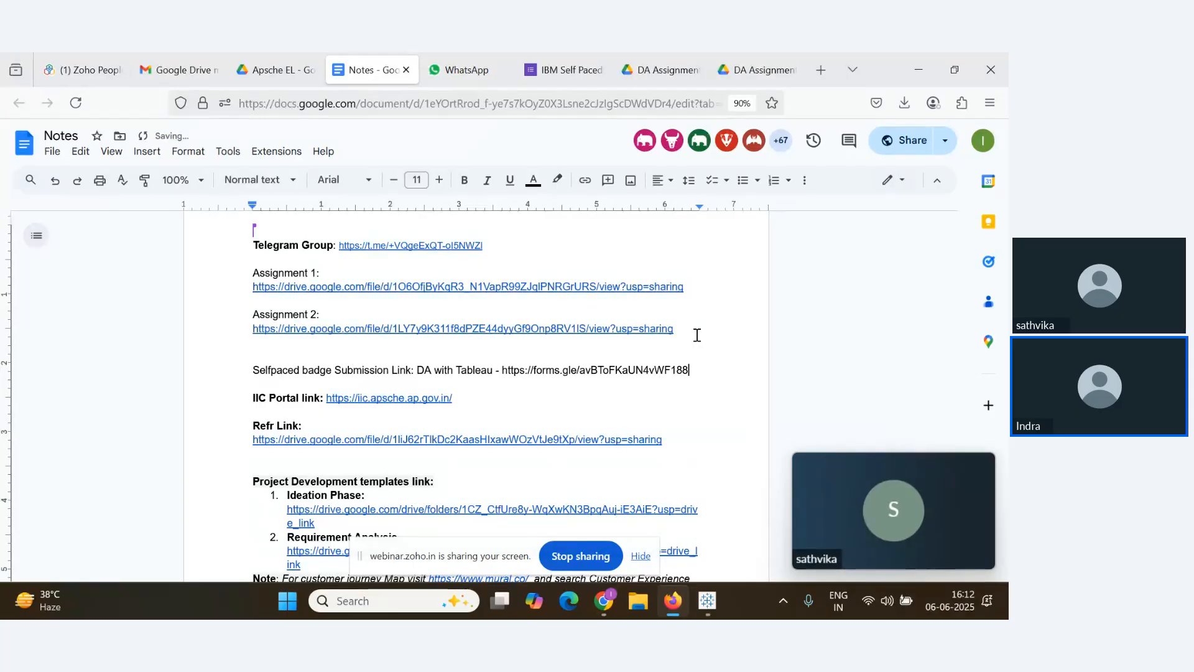
drag(498, 371, 613, 373)
key(BackSpace)
click(575, 386)
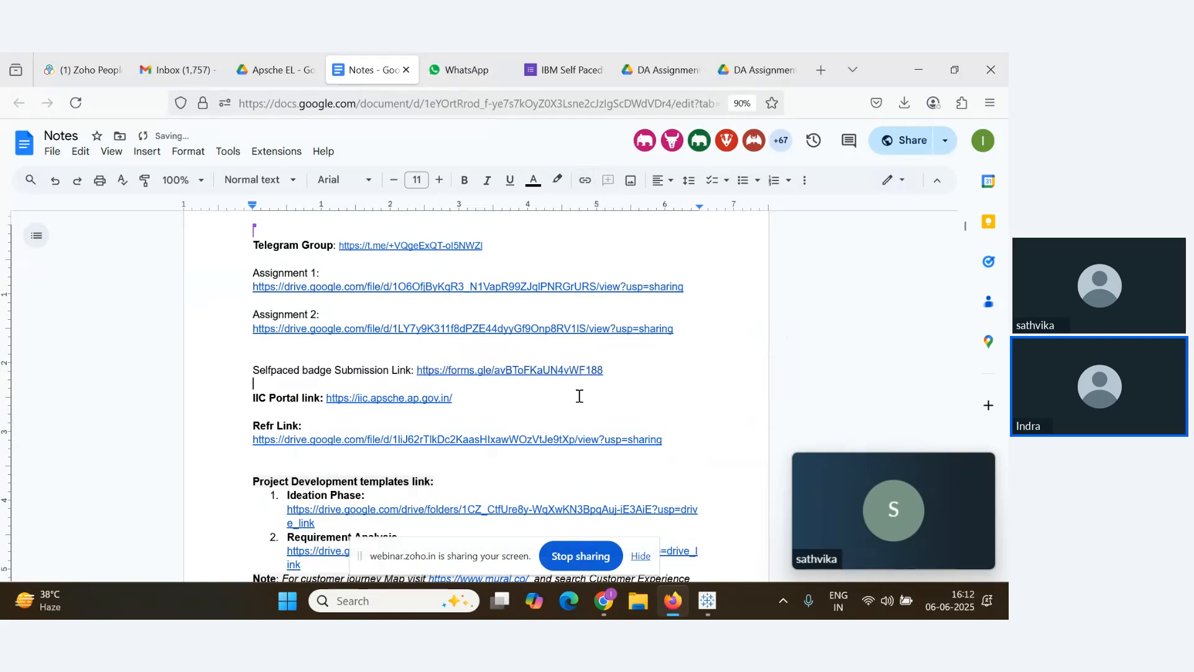
key(ctrl+z)
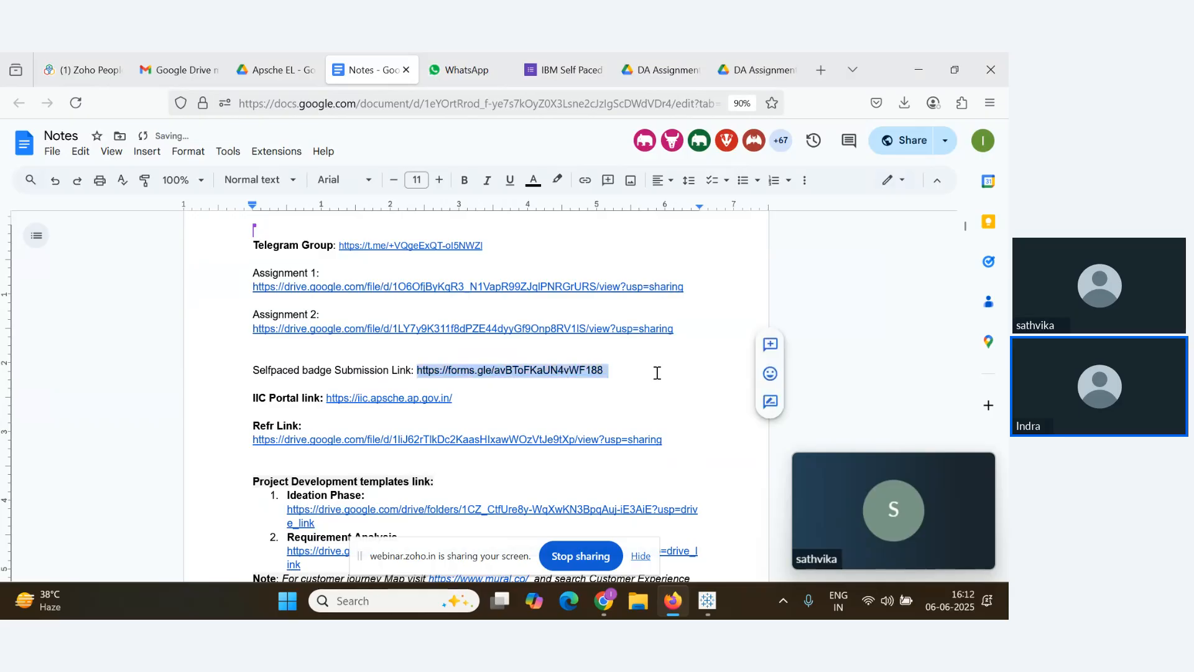
key(ctrl+z)
drag(502, 368, 418, 367)
key(BackSpace)
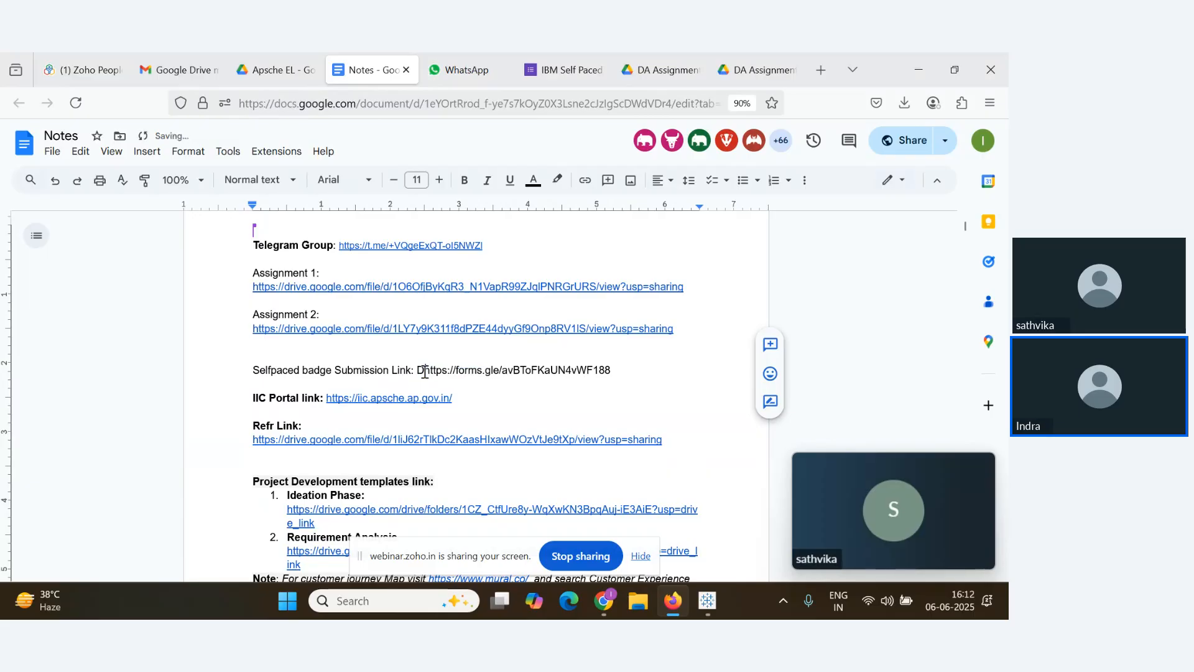
Make the forms.gle URL a clickable link and open the IBM Self Paced Completion Form
mouse_move(645, 359)
mouse_down()
mouse_move(405, 370)
mouse_move(625, 366)
mouse_up()
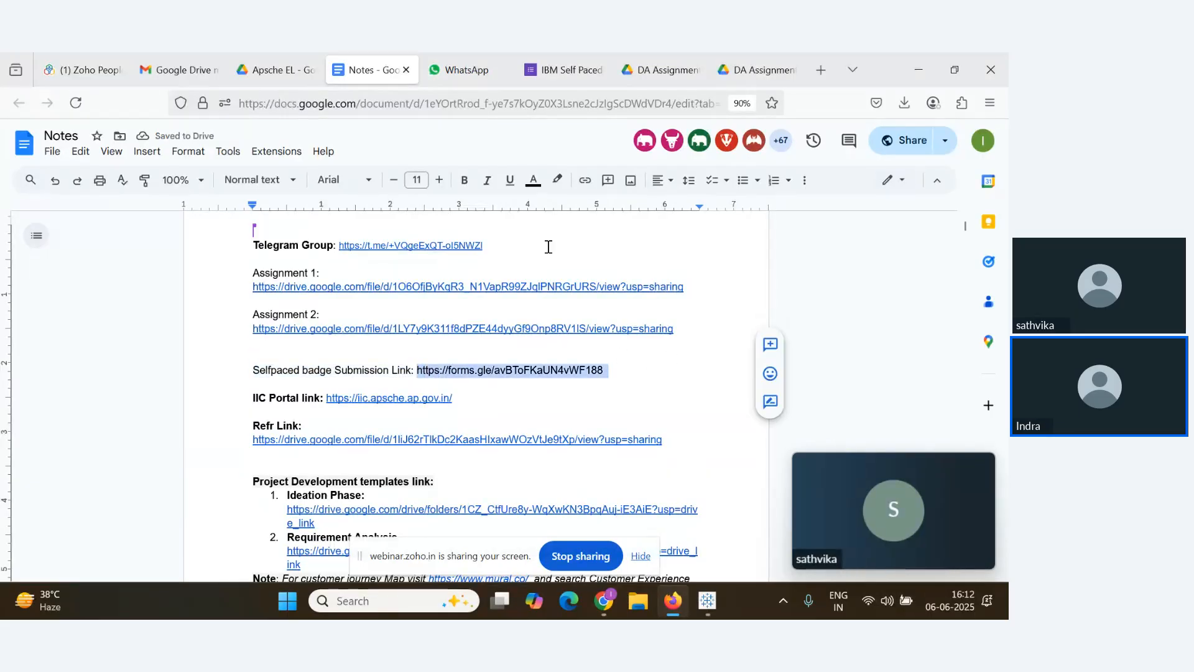
click(584, 180)
click(618, 382)
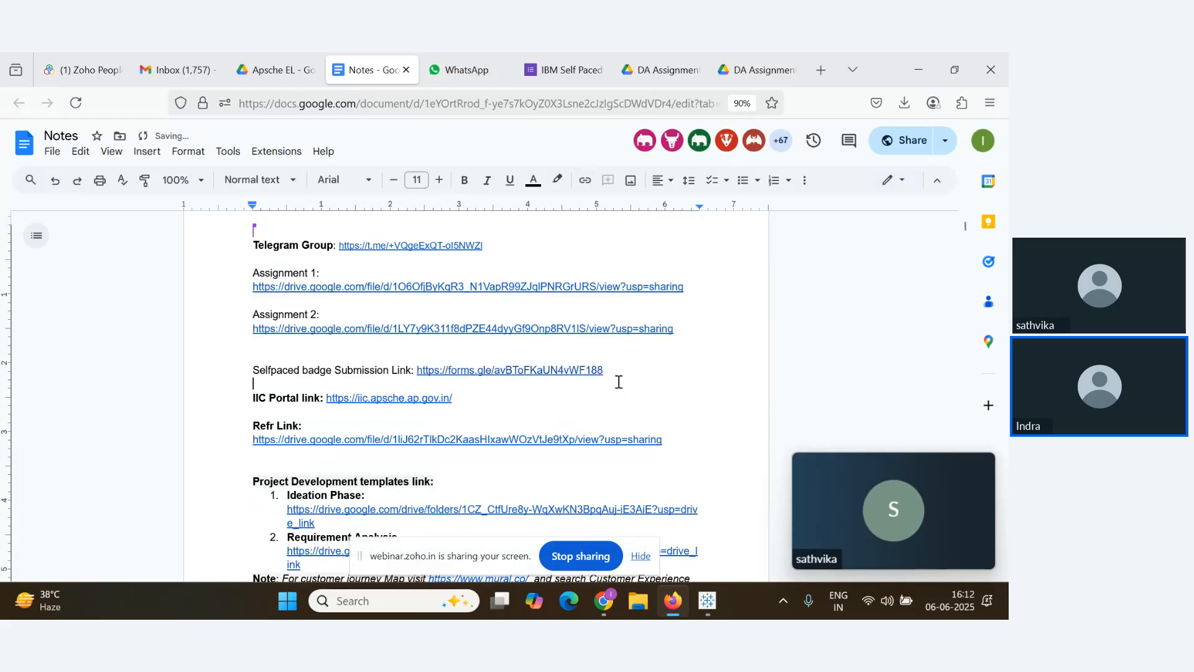
click(583, 372)
click(560, 393)
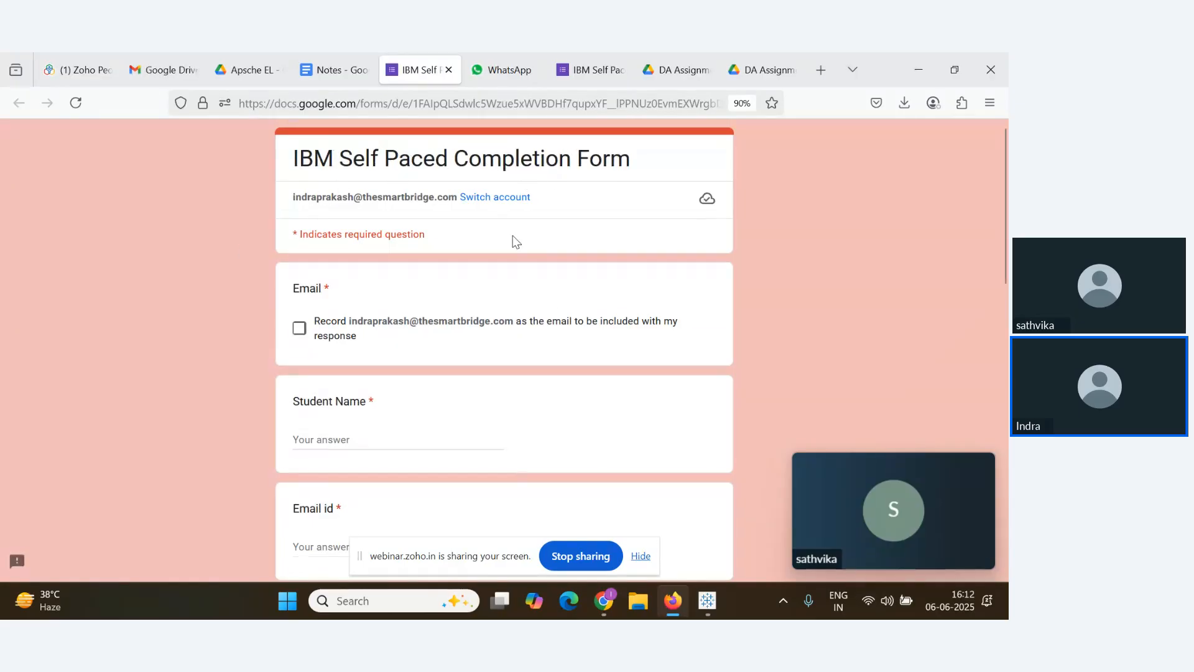
Scroll the IBM Self Paced Completion Form down to Submit, then close both form tabs
scroll(433, 359, down, 2)
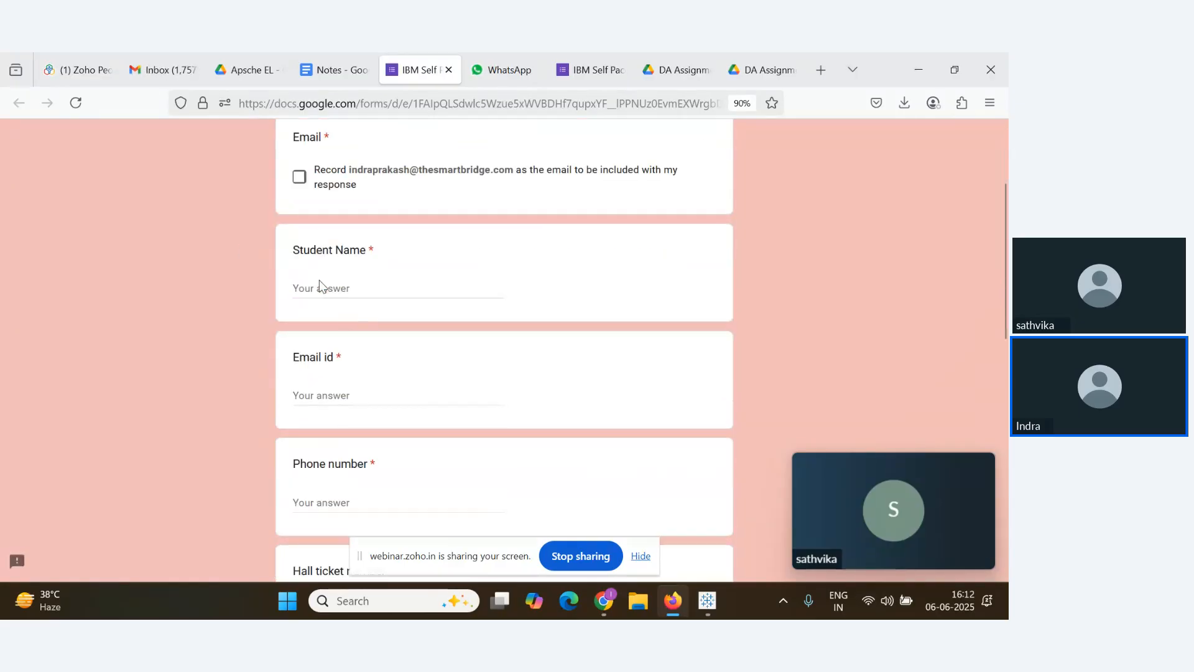
scroll(342, 286, down, 2)
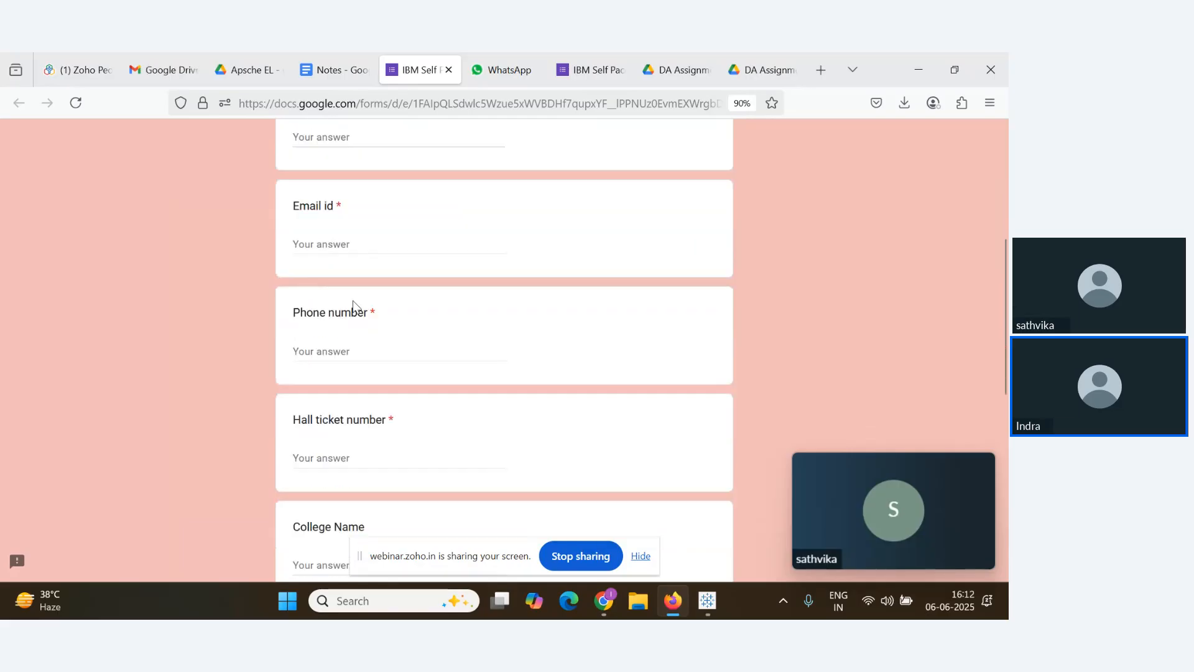
scroll(410, 379, down, 2)
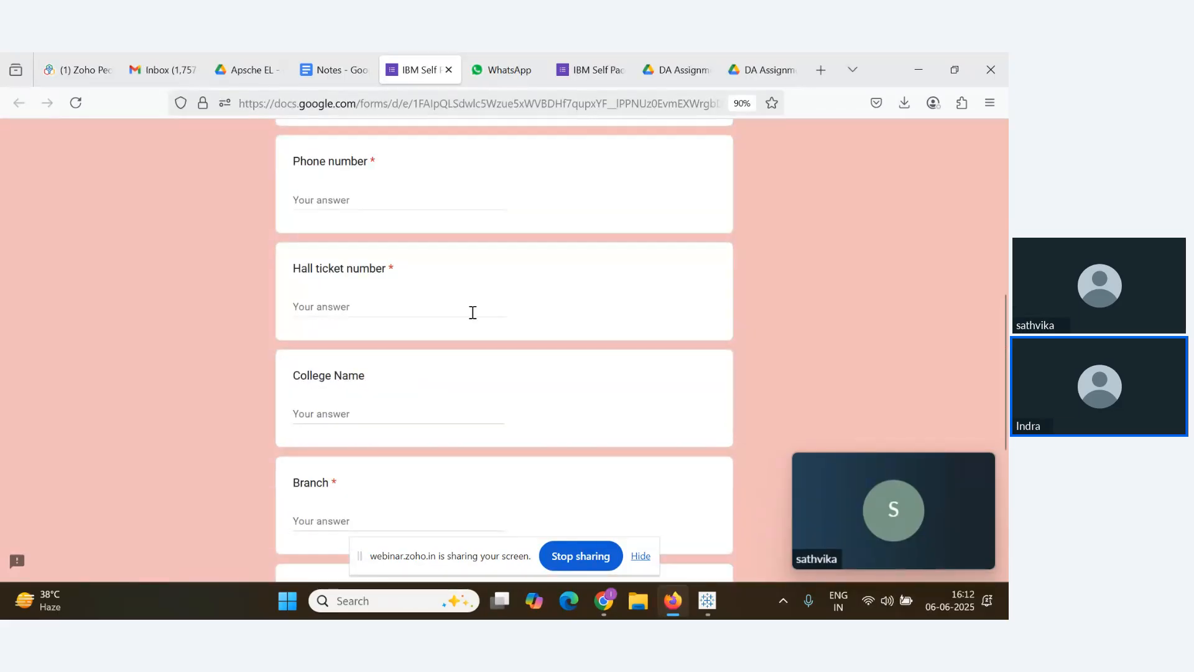
scroll(471, 320, down, 2)
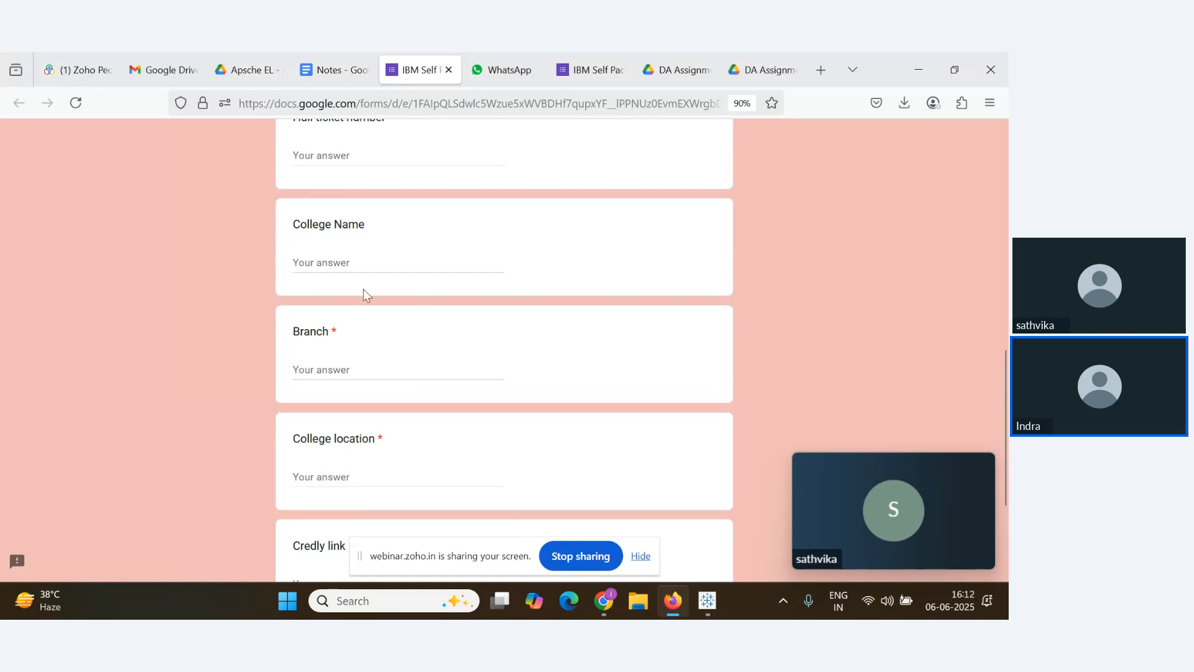
scroll(341, 348, down, 2)
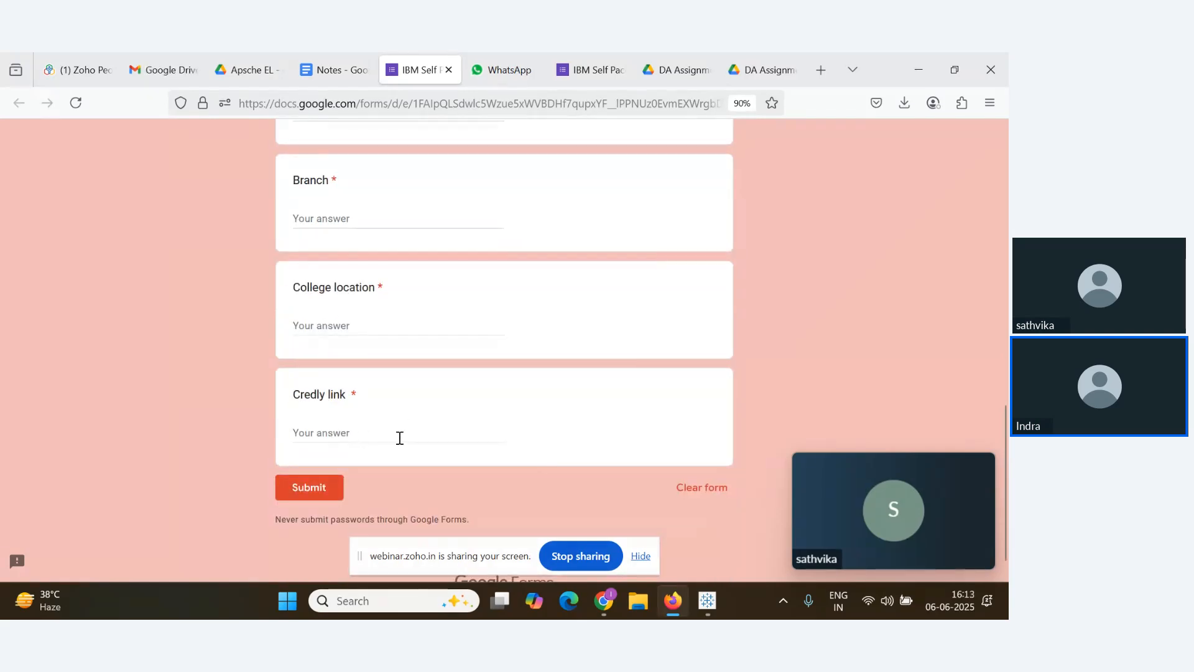
click(448, 72)
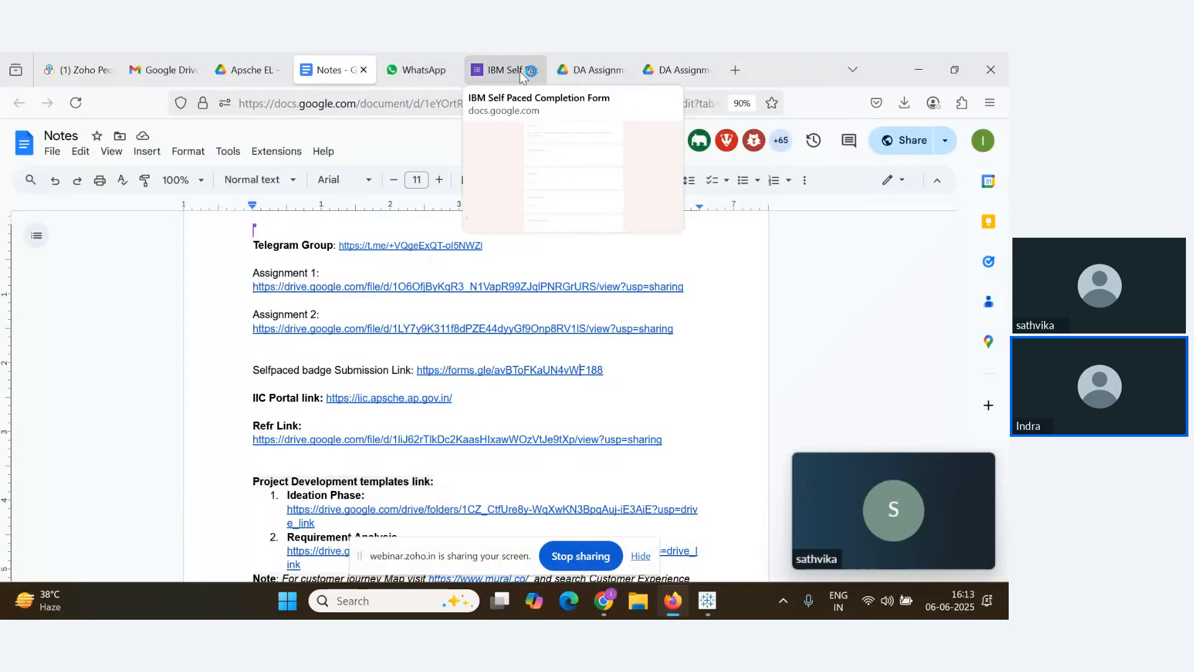
click(497, 71)
click(533, 70)
Switch to the Chrome window showing the APSCHE webinar session
click(334, 70)
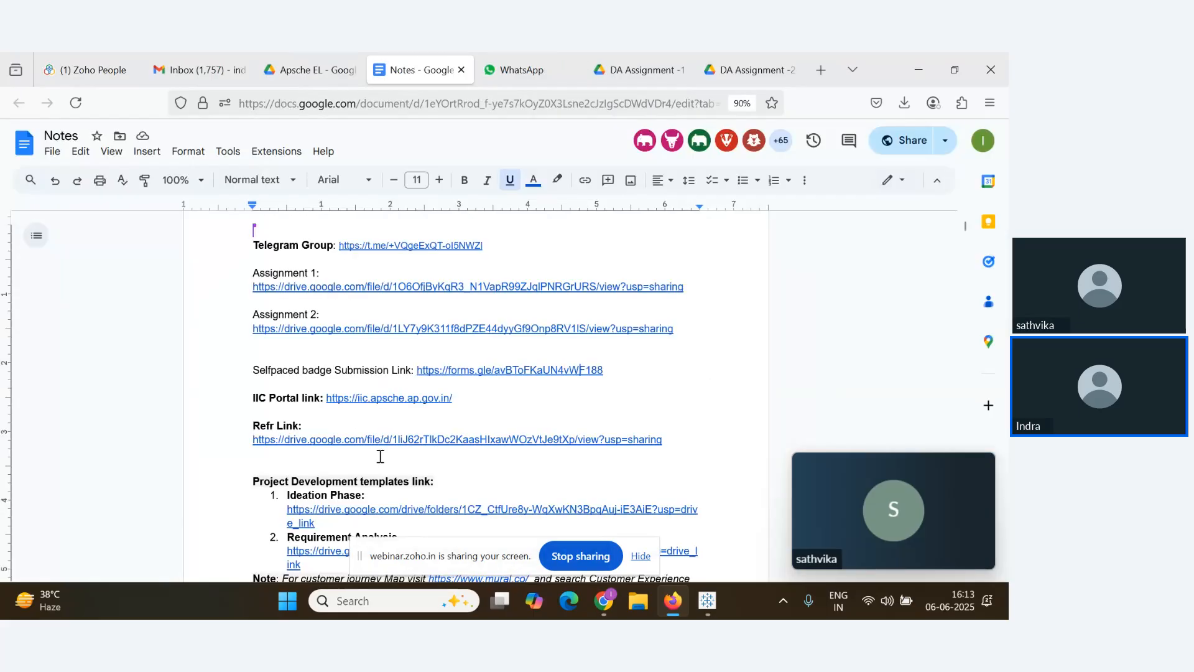
key(alt+Tab)
key(alt+Tab)
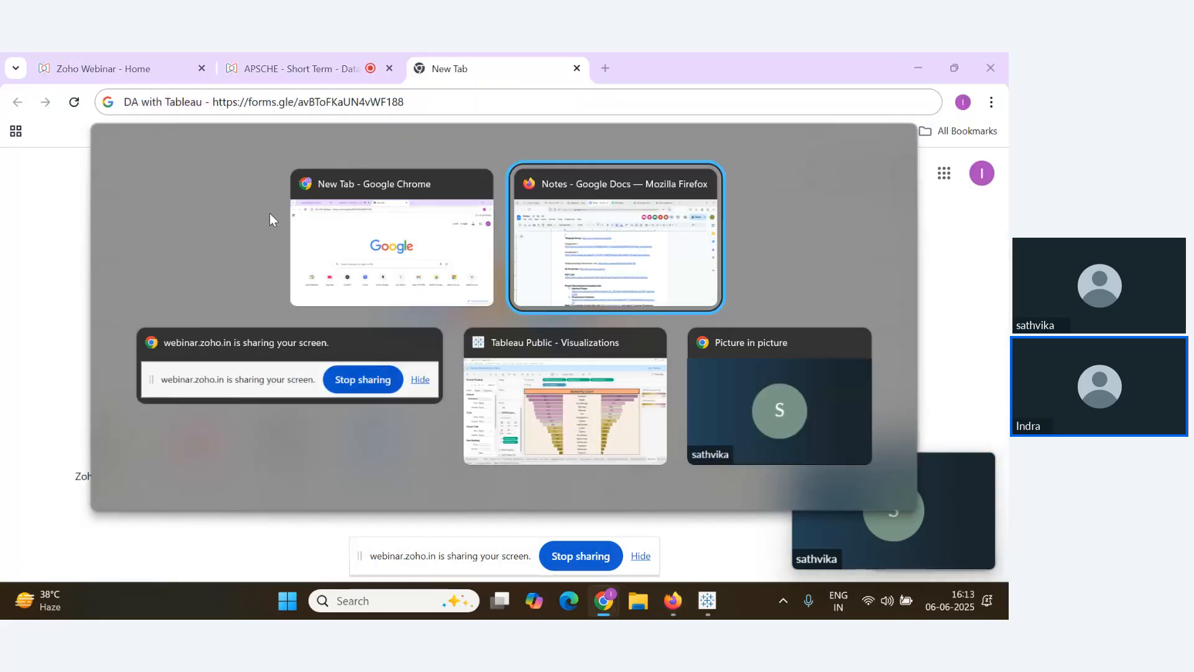
key(alt+Tab)
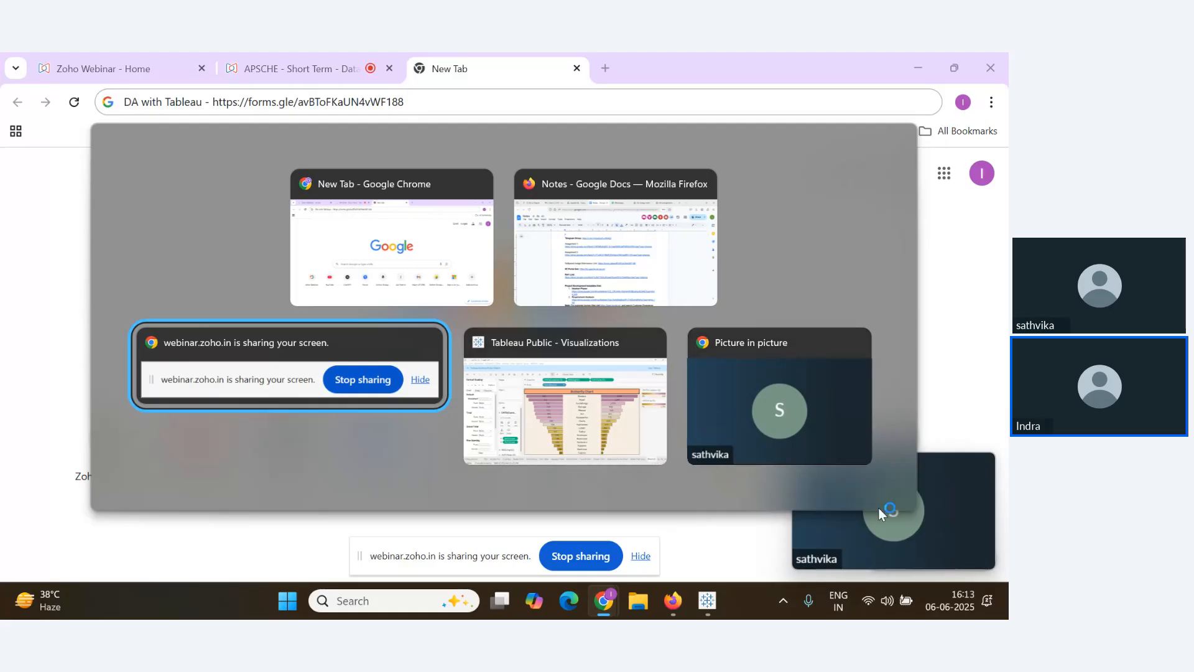
click(778, 398)
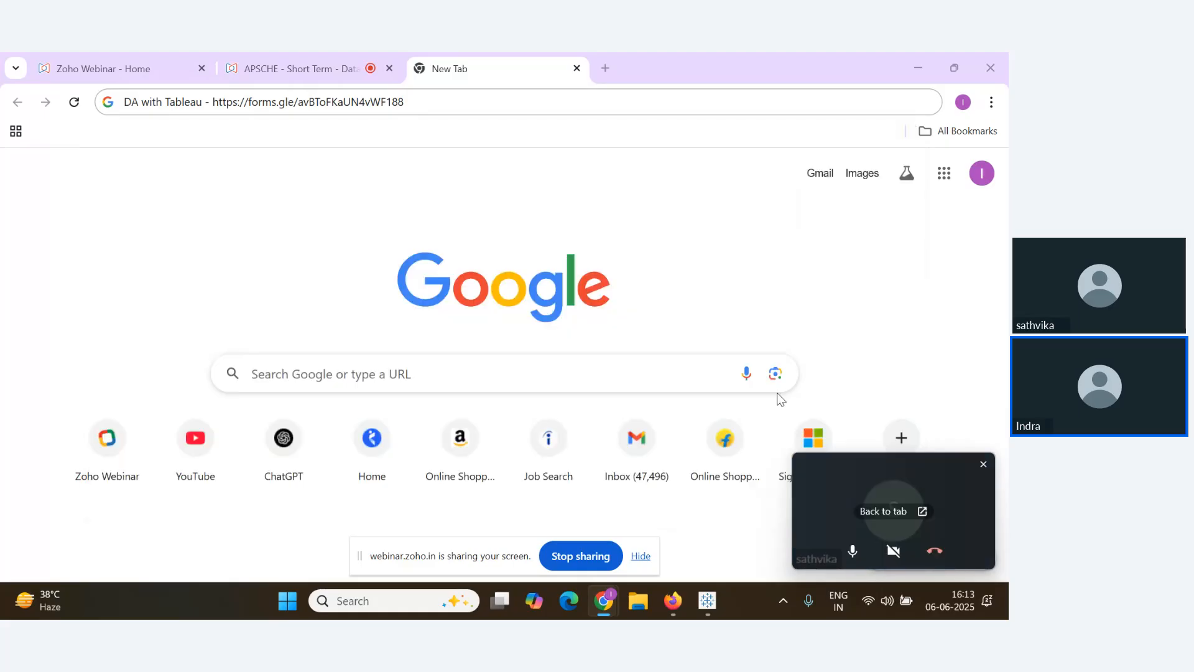
click(335, 62)
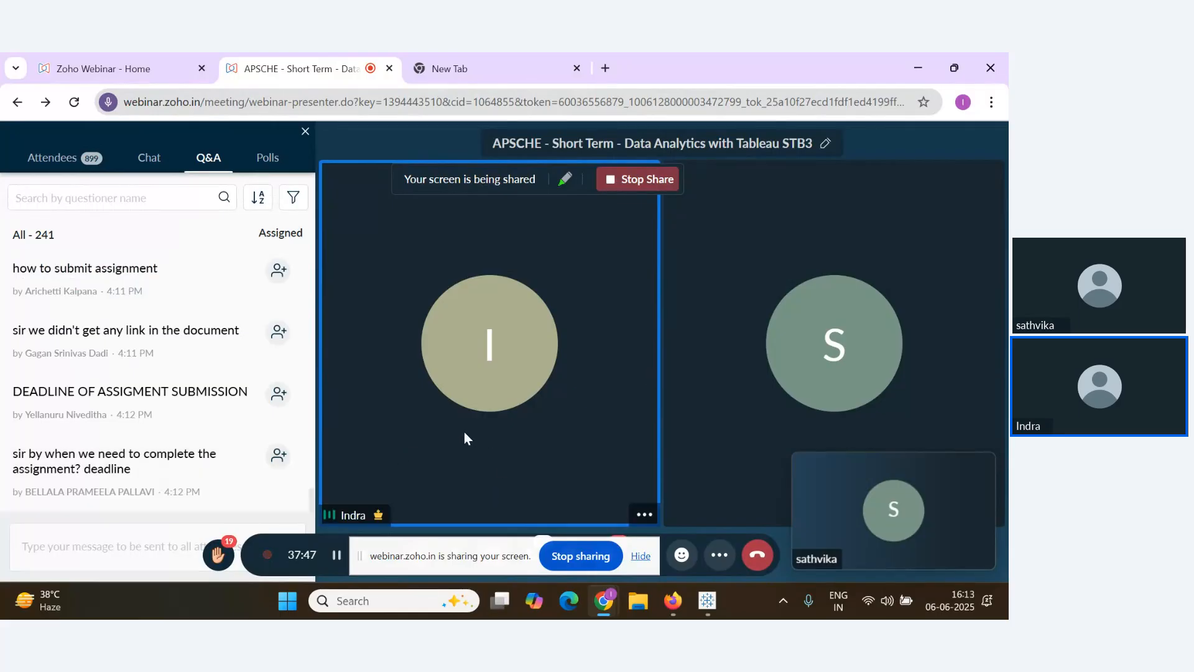
Scroll the Q&A panel to the attendees' newest questions about the missing assignment links
mouse_move(262, 447)
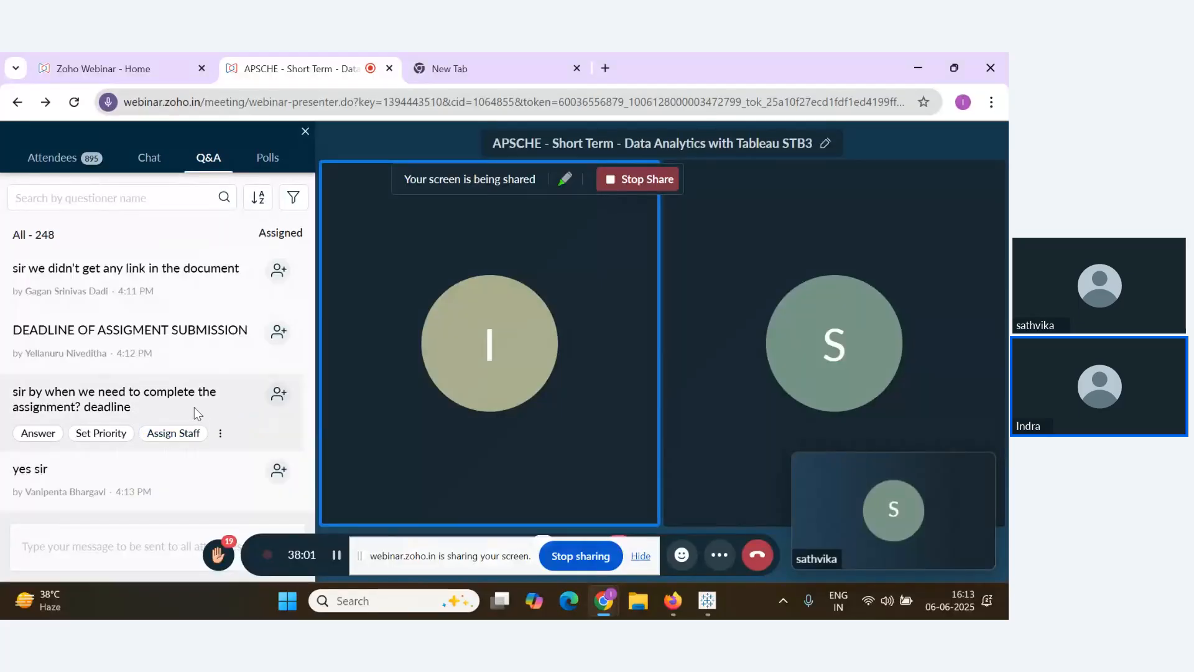
scroll(194, 407, up, 4)
scroll(238, 451, down, 10)
scroll(238, 450, down, 1)
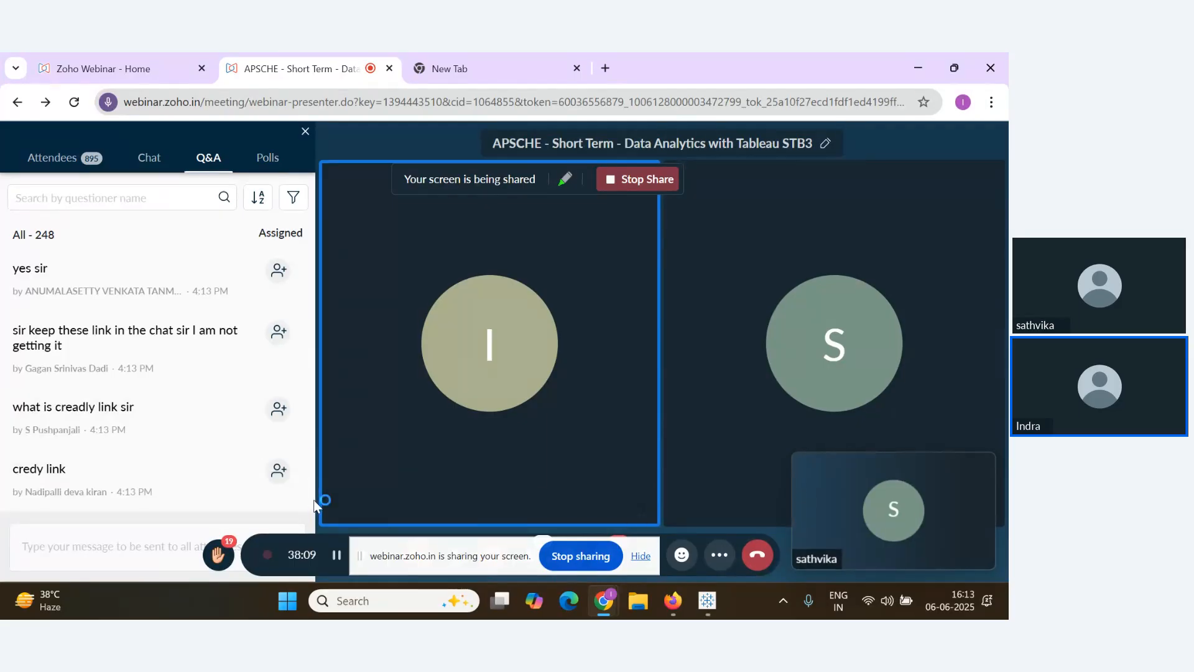
scroll(191, 434, up, 1)
scroll(212, 442, down, 2)
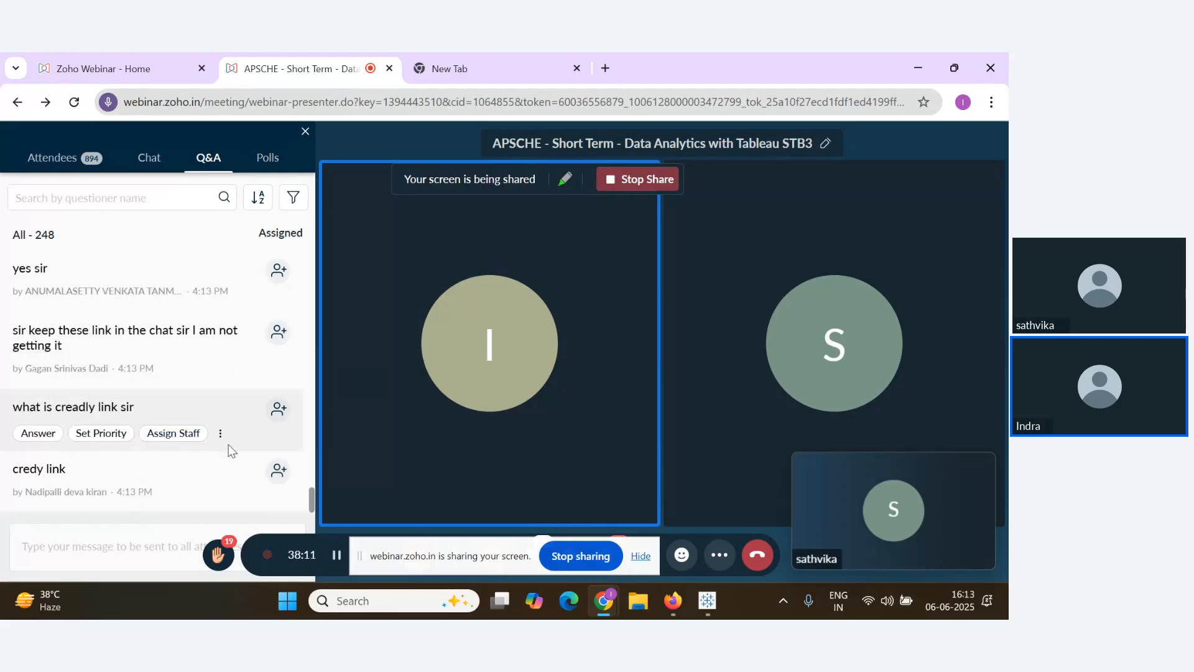
scroll(311, 505, down, 1)
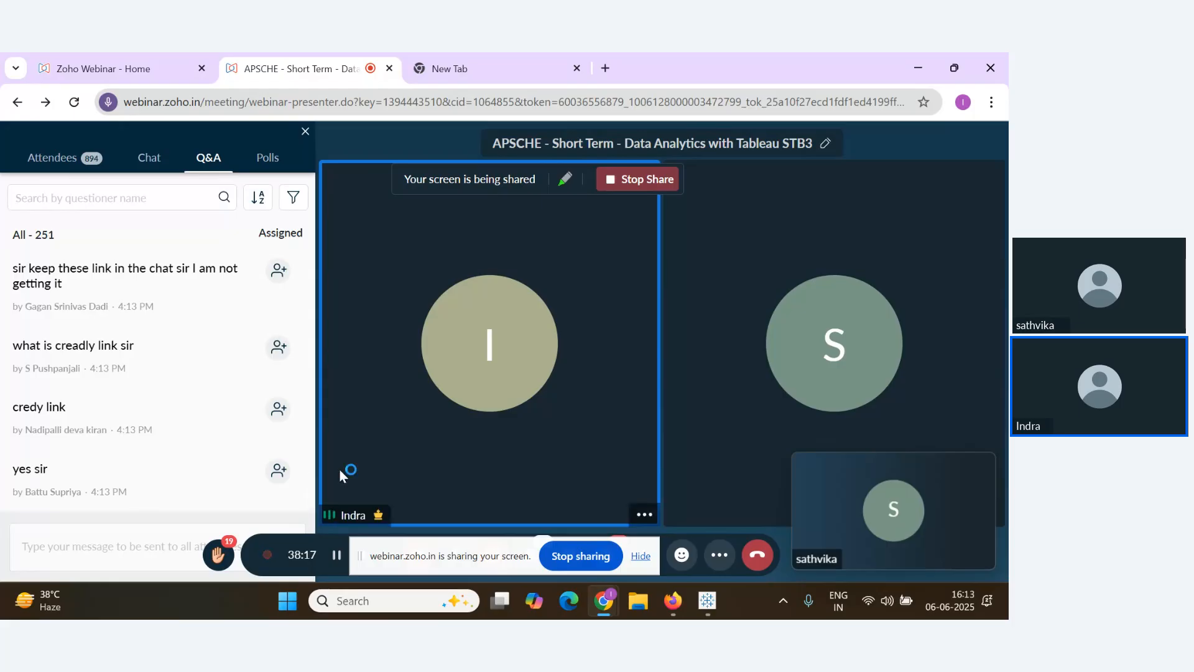
scroll(297, 474, down, 2)
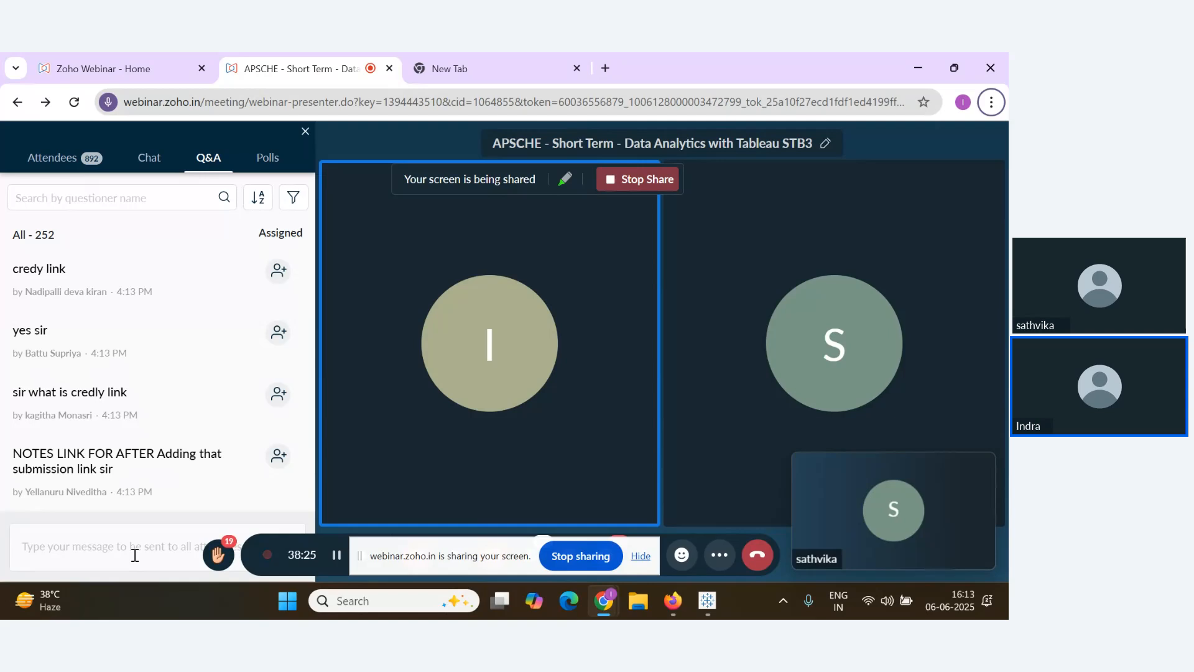
key(alt+Tab)
key(alt+Tab)
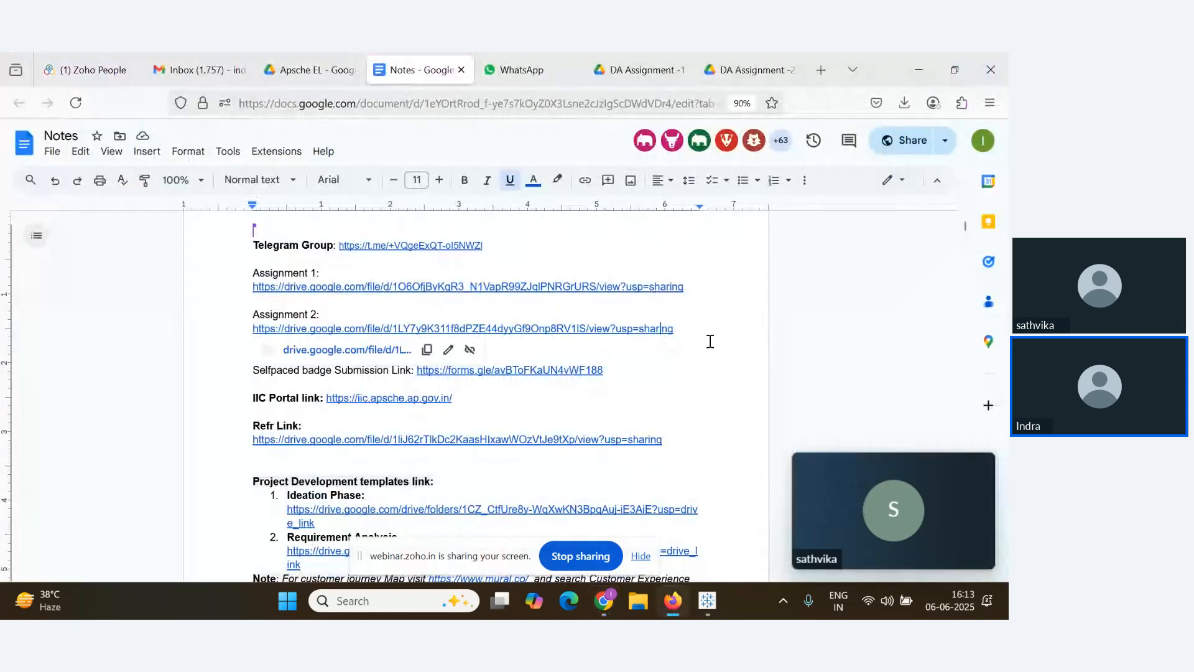
Bold the Assignment 1:, Assignment 2: and Selfpaced badge Submission Link: labels
click(661, 329)
click(696, 396)
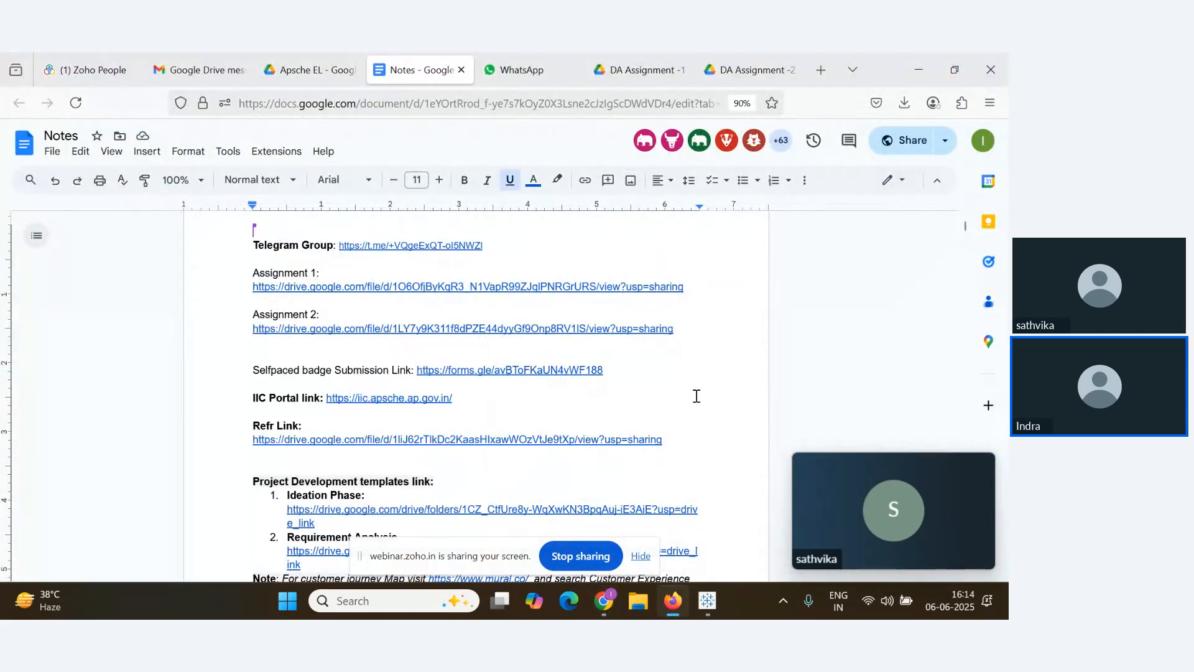
drag(320, 275, 193, 275)
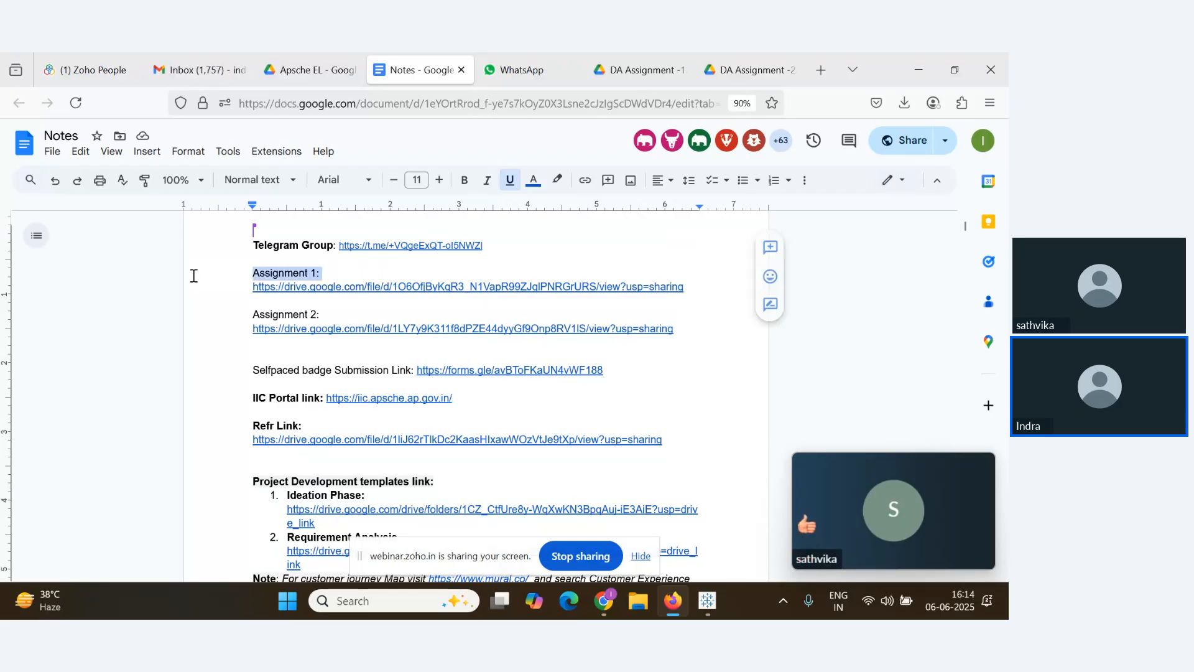
key(ctrl+b)
drag(323, 315, 190, 312)
key(ctrl+b)
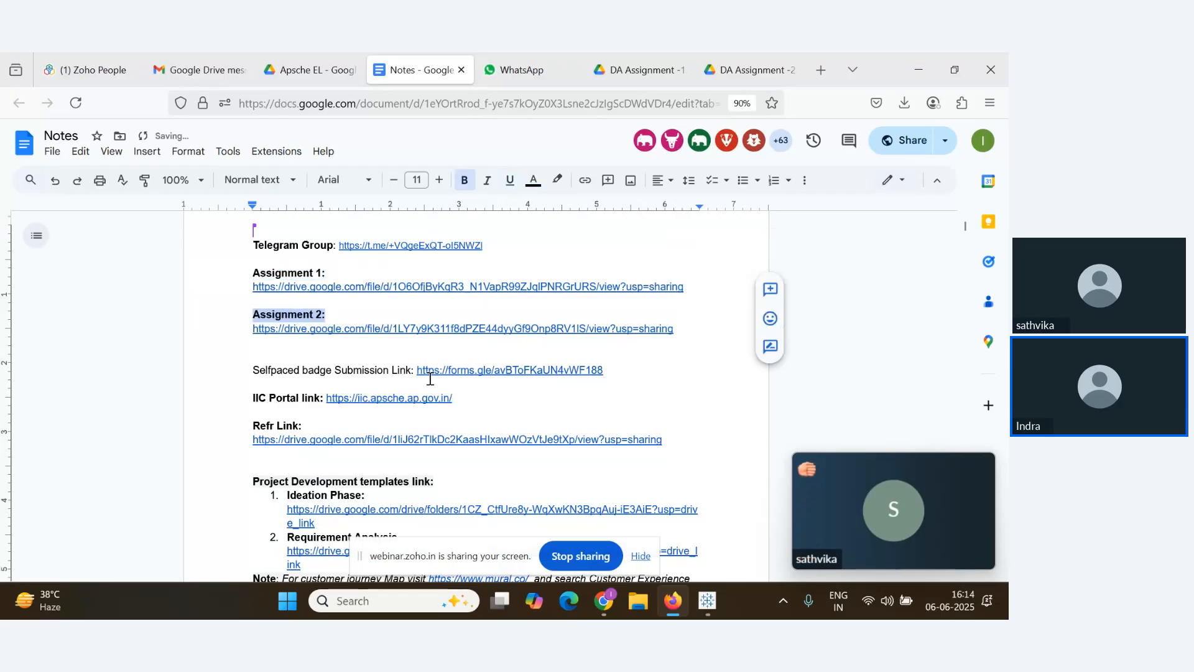
drag(417, 372, 203, 373)
key(ctrl+b)
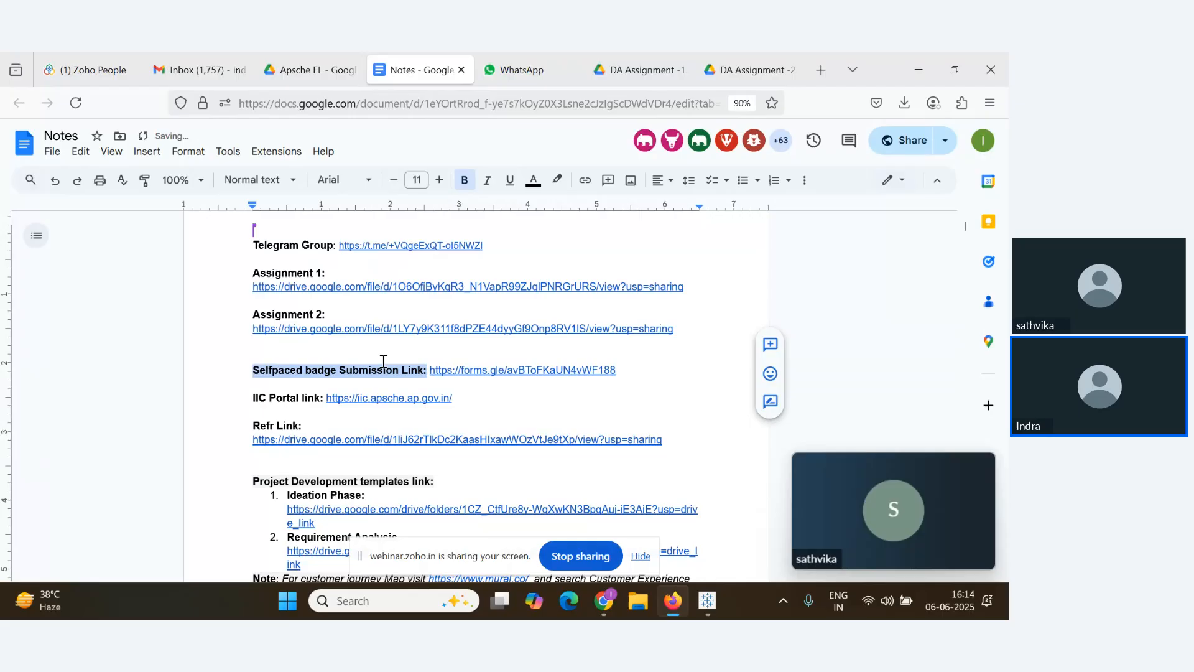
click(370, 328)
click(539, 360)
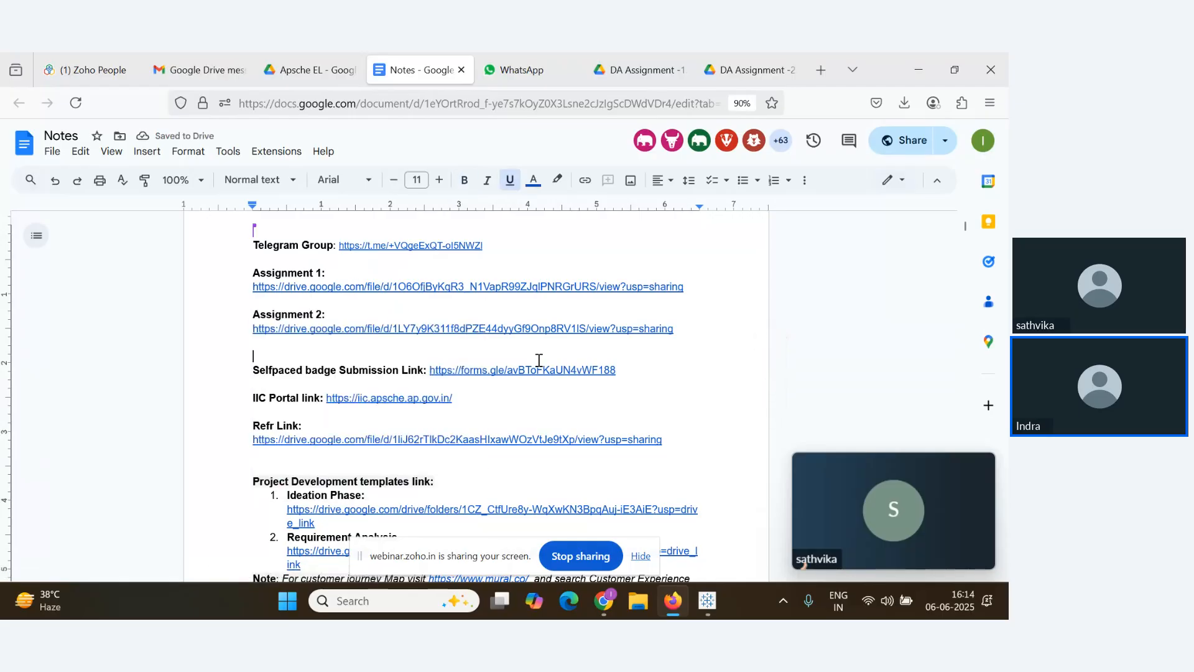
Highlight the Selfpaced badge Submission Link: label in yellow
drag(427, 370, 246, 372)
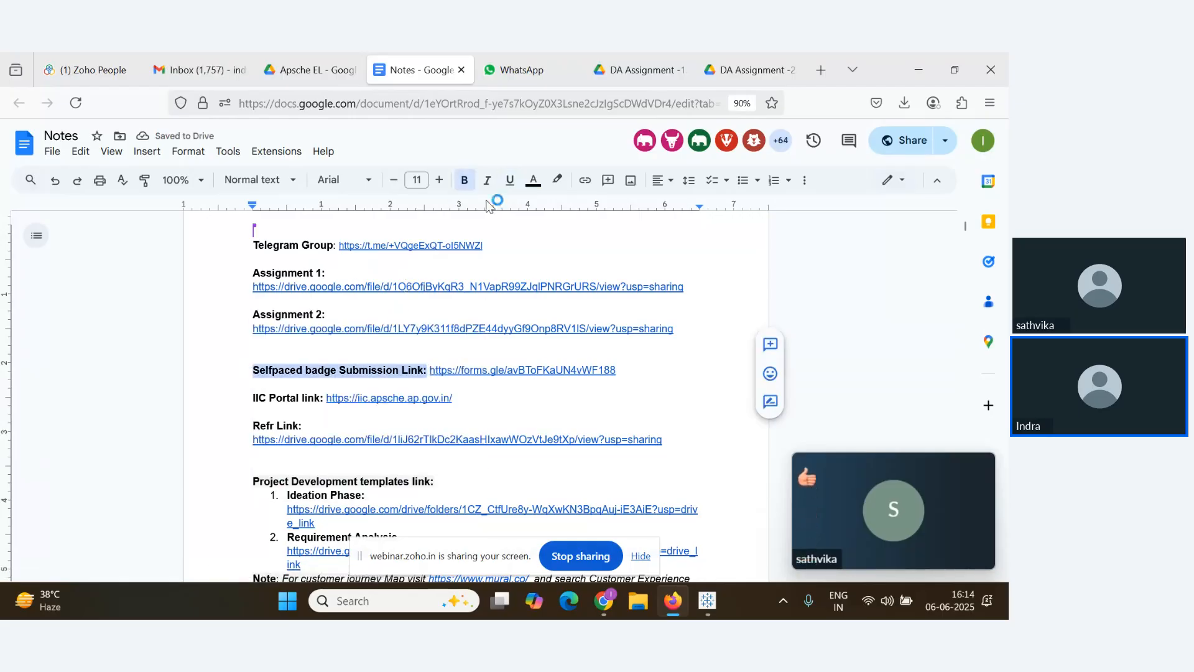
click(557, 180)
click(612, 255)
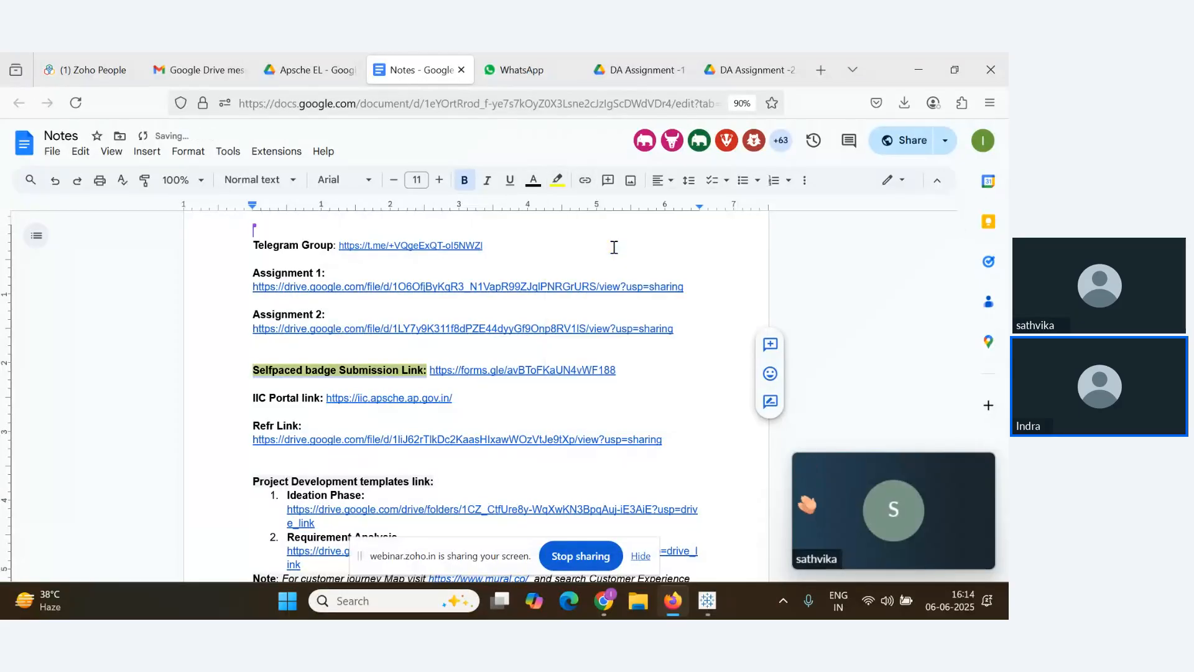
click(664, 356)
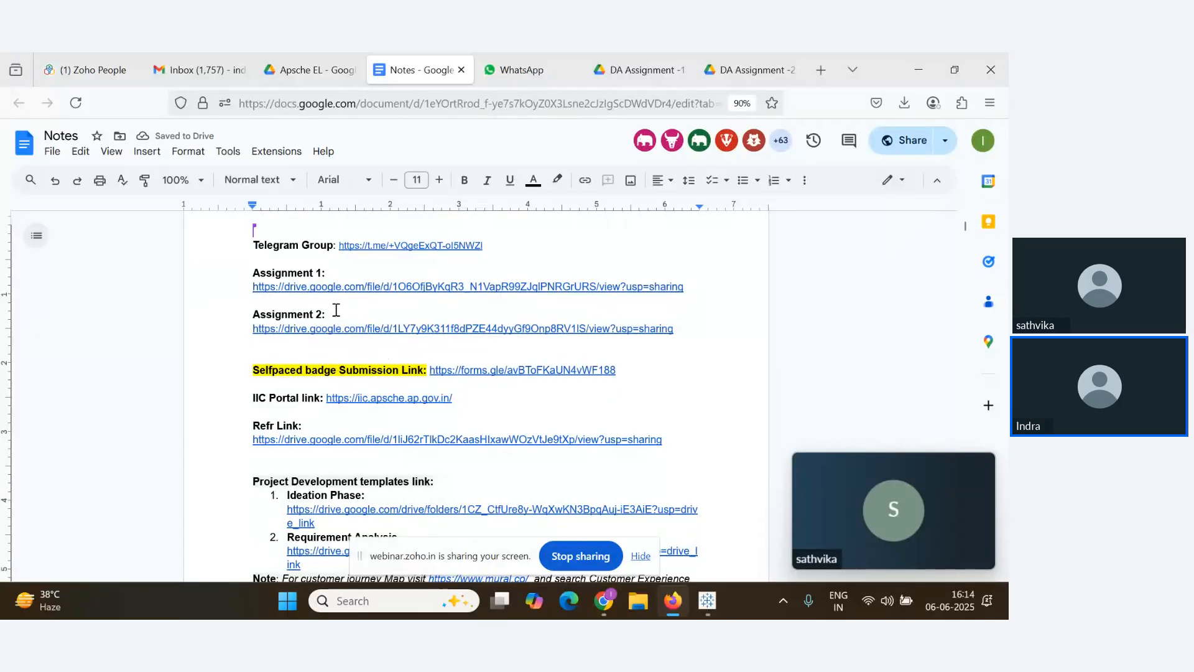
key(alt+Tab)
scroll(249, 410, down, 5)
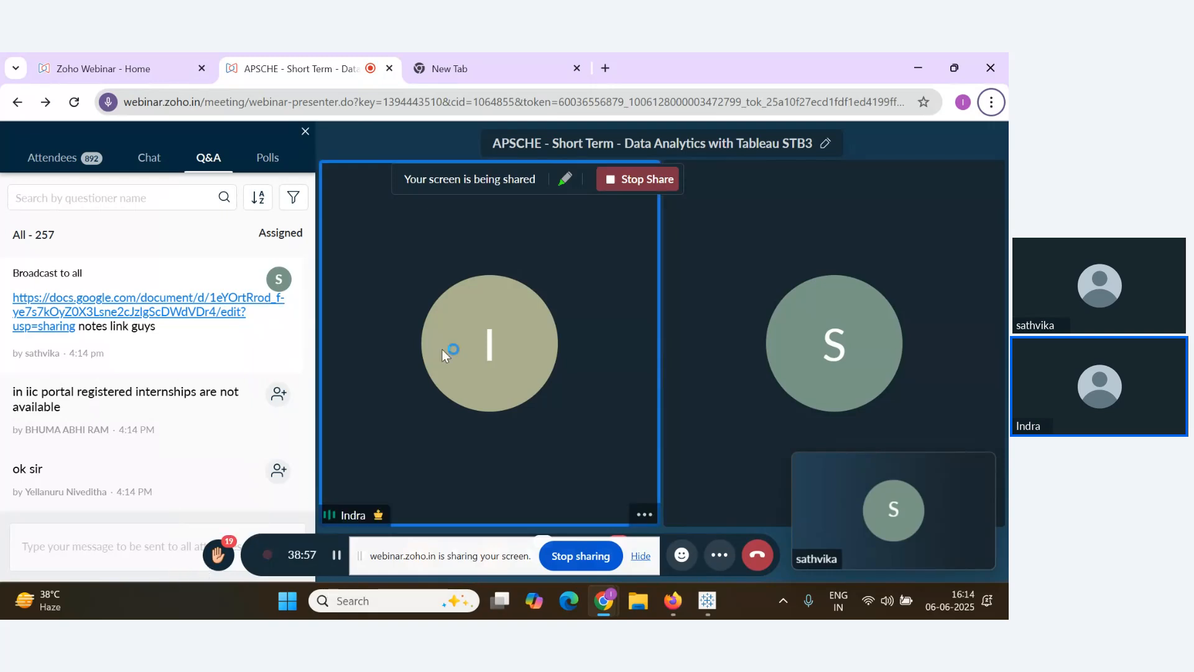
Copy the assignment and badge submission link lines from Notes and send them to all attendees
scroll(189, 475, down, 4)
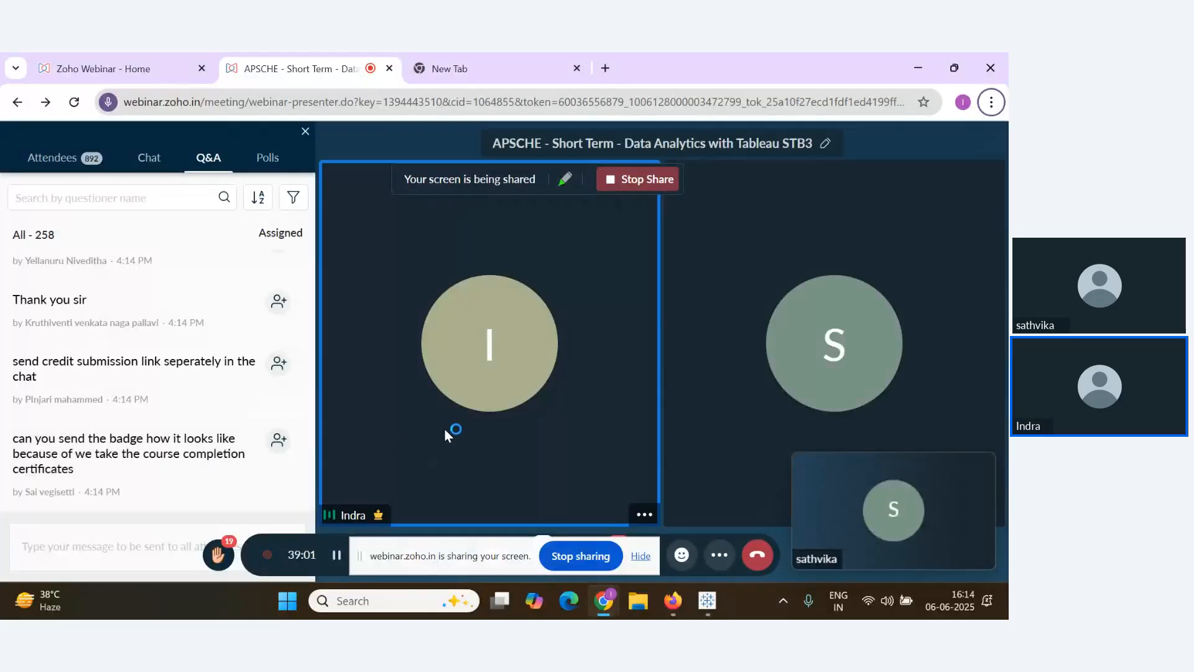
mouse_move(259, 471)
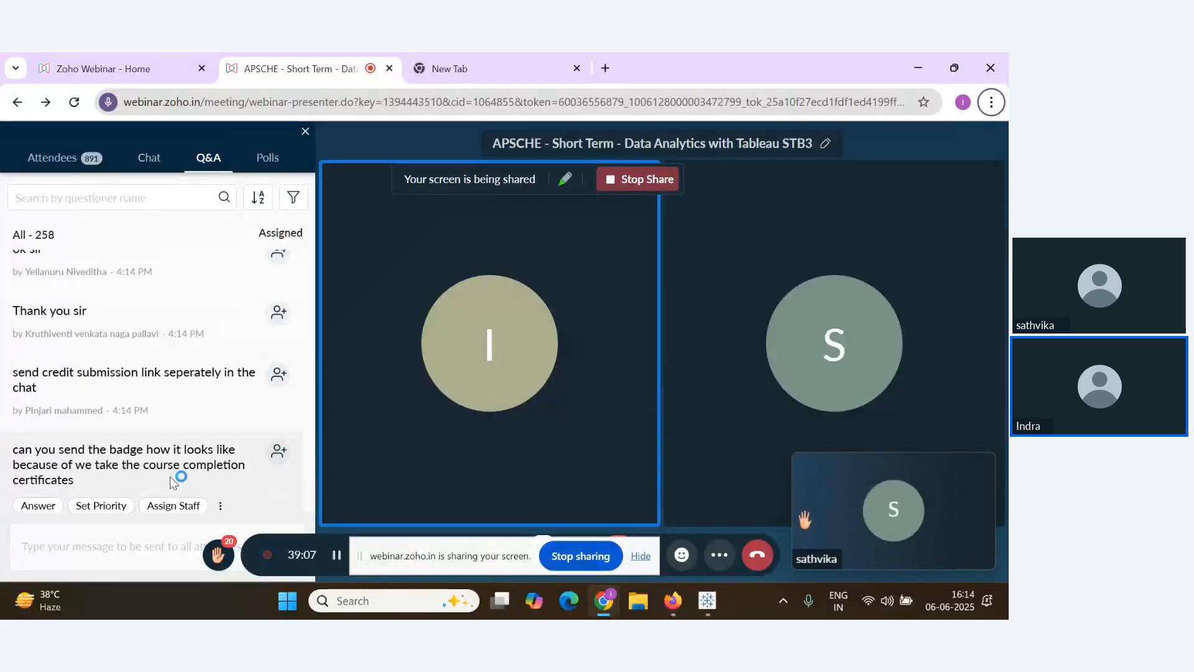
key(alt+Tab)
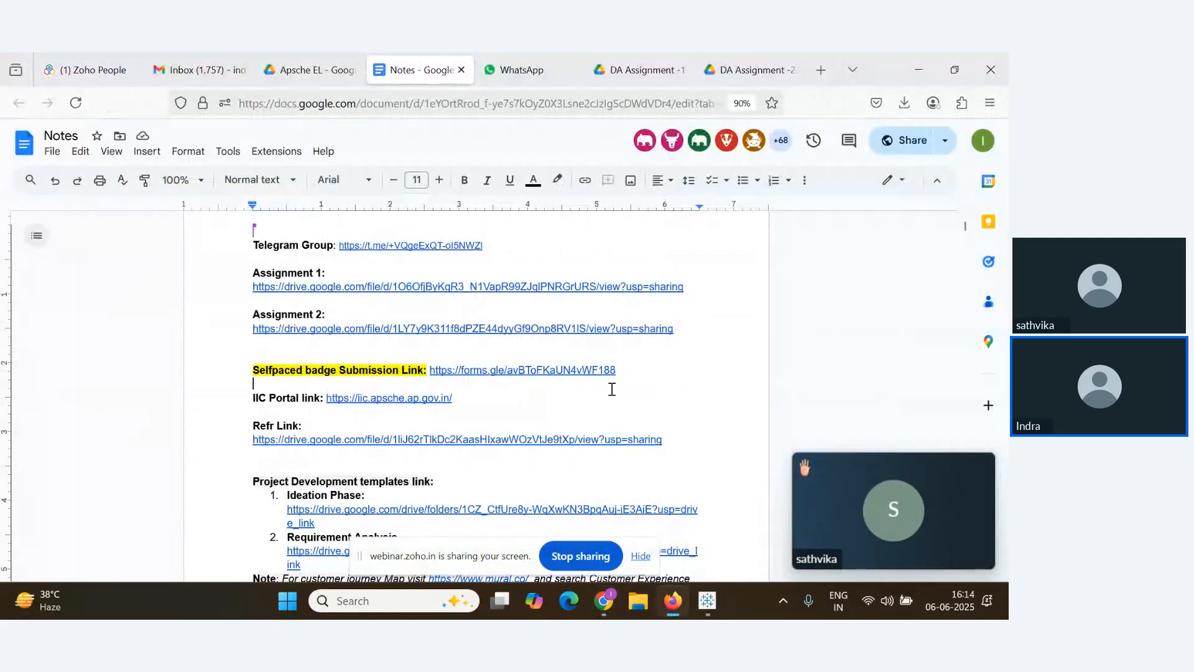
drag(622, 373, 274, 287)
key(ctrl+c)
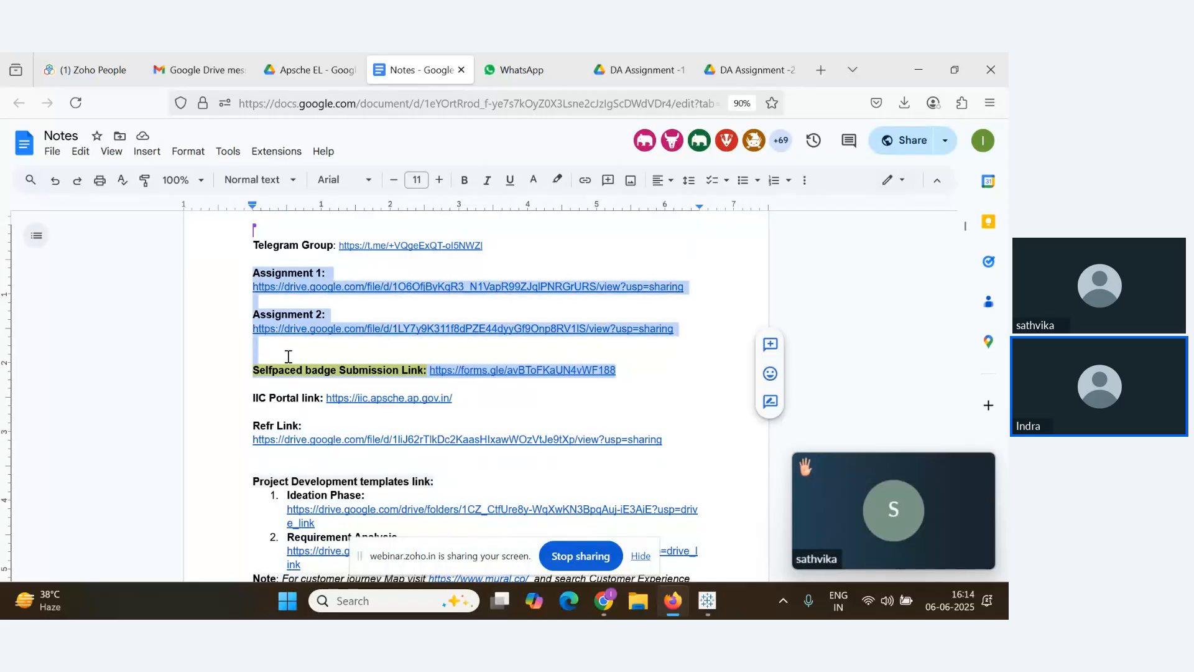
key(alt+Tab)
click(112, 541)
key(ctrl+v)
key(Return)
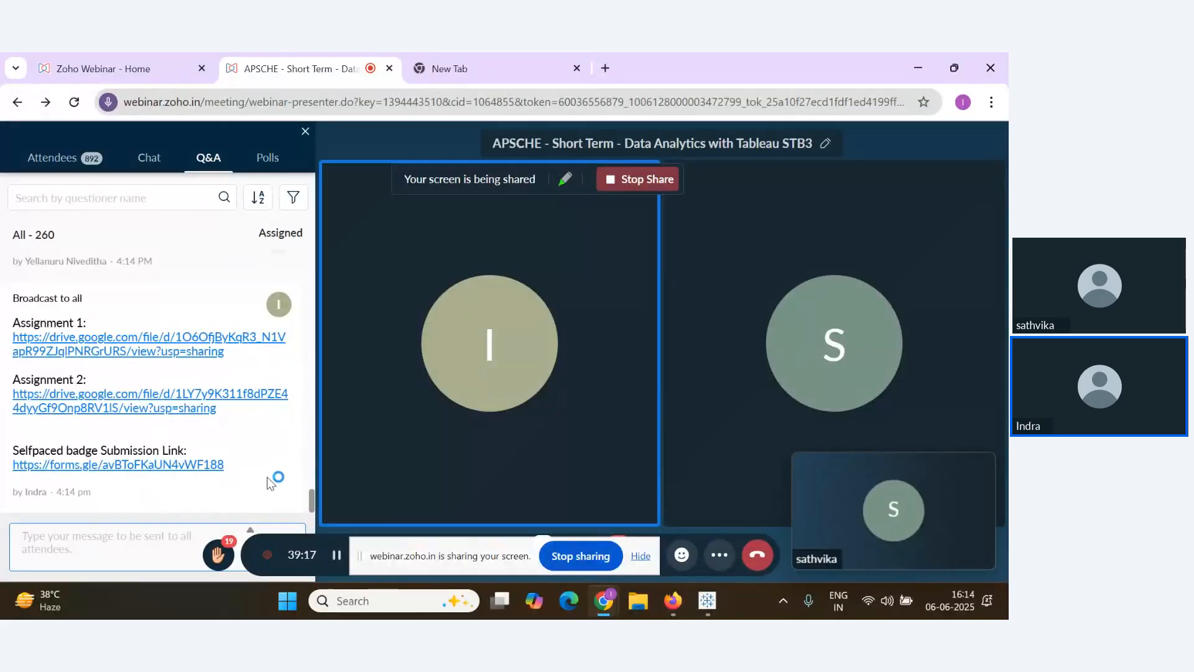
Close the participant mini-player and stop sharing the screen
click(981, 470)
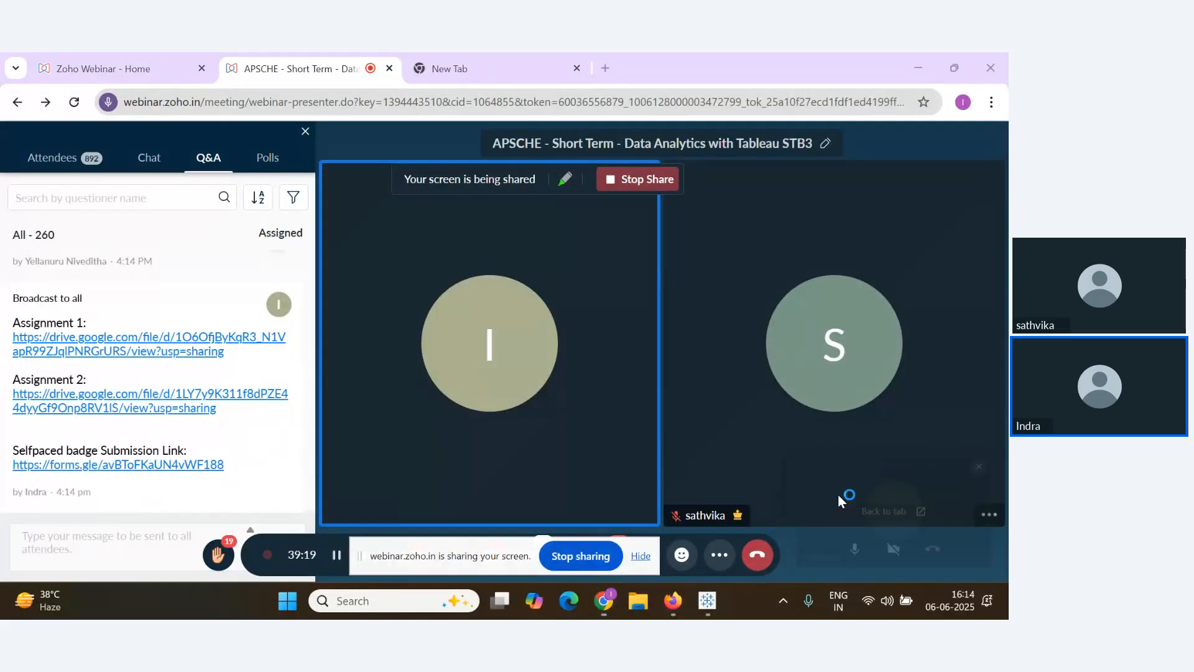
click(640, 556)
click(490, 559)
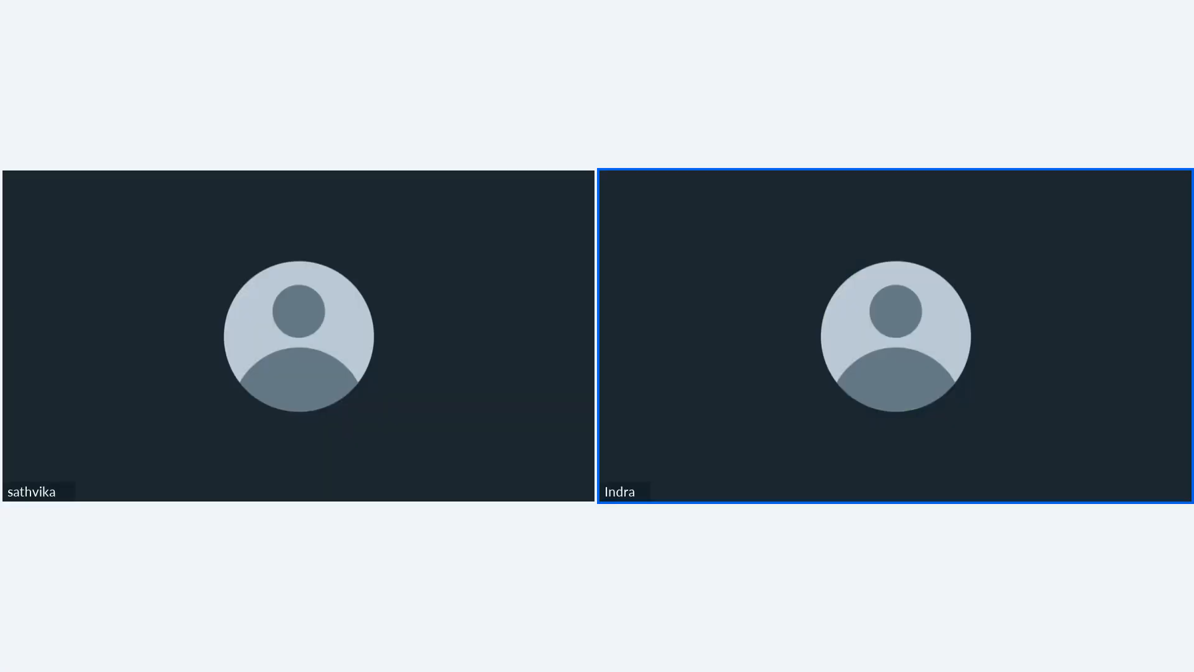